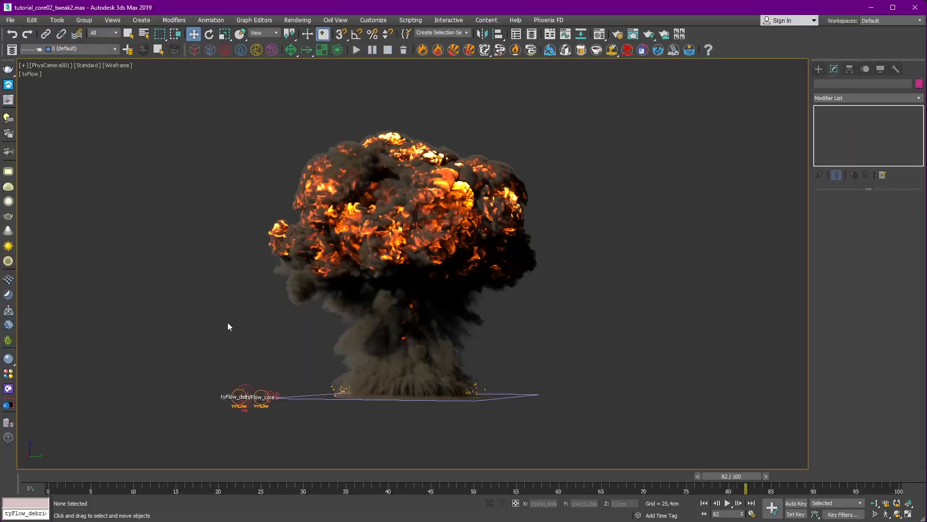
Show the explosion at frame 59 in the Perspective view with the cameras hidden, and inspect it from several angles.
left_click_drag(239, 473, 548, 476)
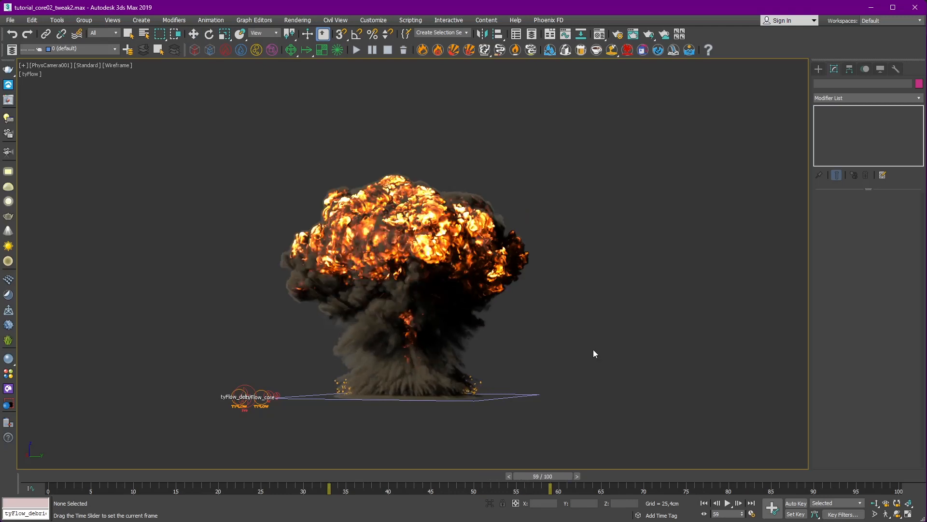
key("p")
scroll(561, 337, "down", 10)
middle_click_drag(506, 330, 471, 317, "alt")
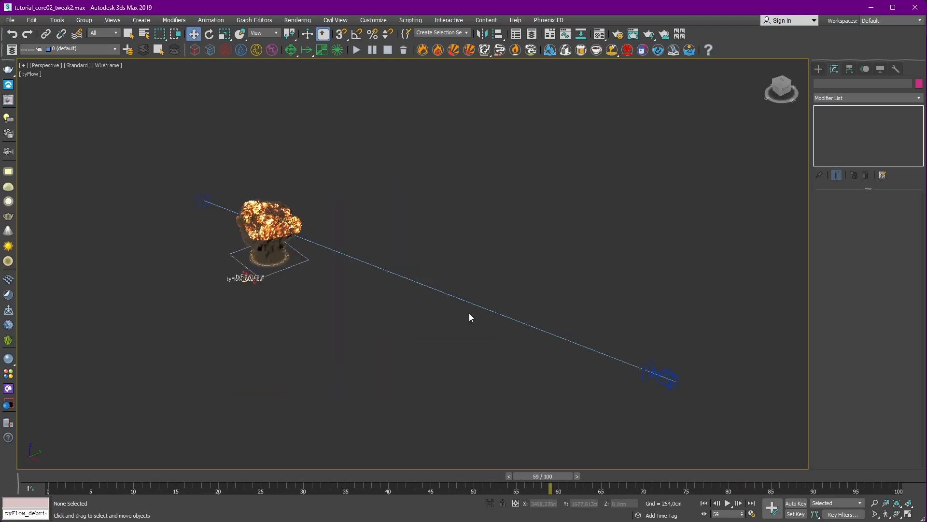
key("shift+c")
key("z")
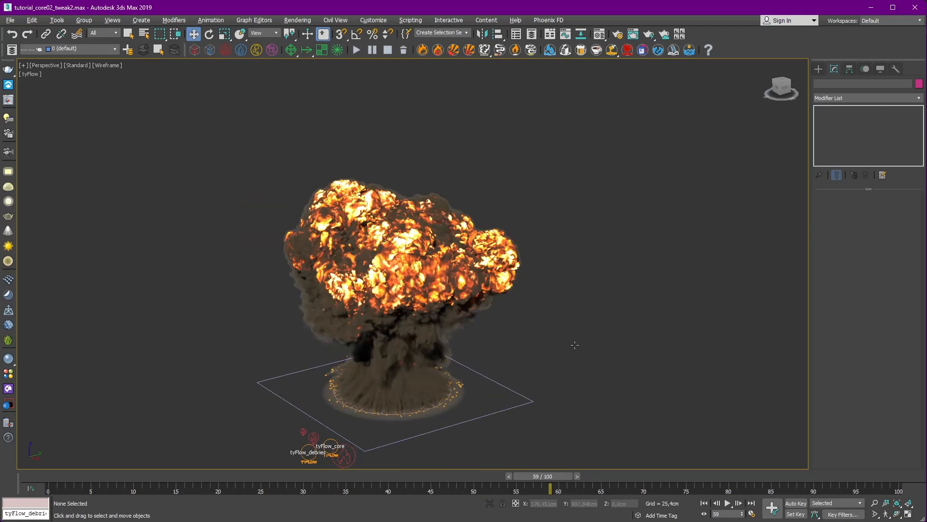
middle_click_drag(575, 345, 483, 334, "alt")
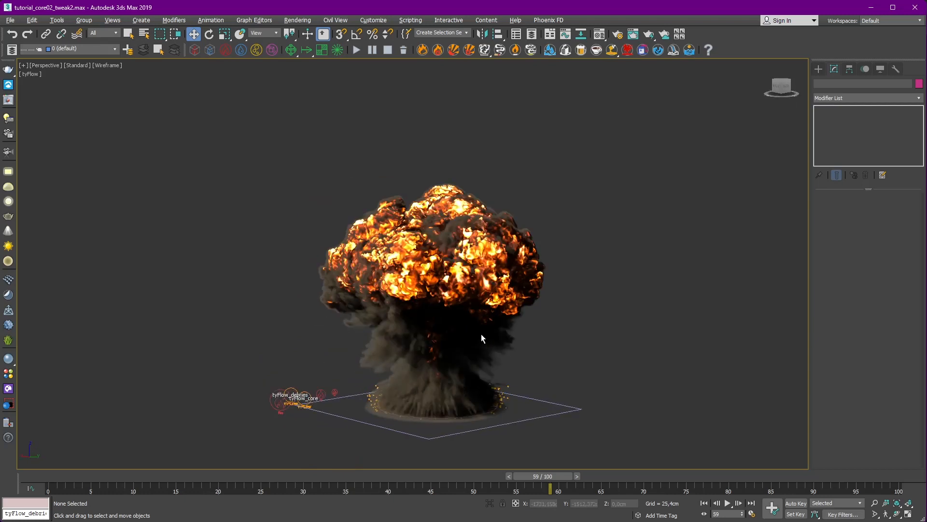
middle_click_drag(481, 334, 595, 308, "alt")
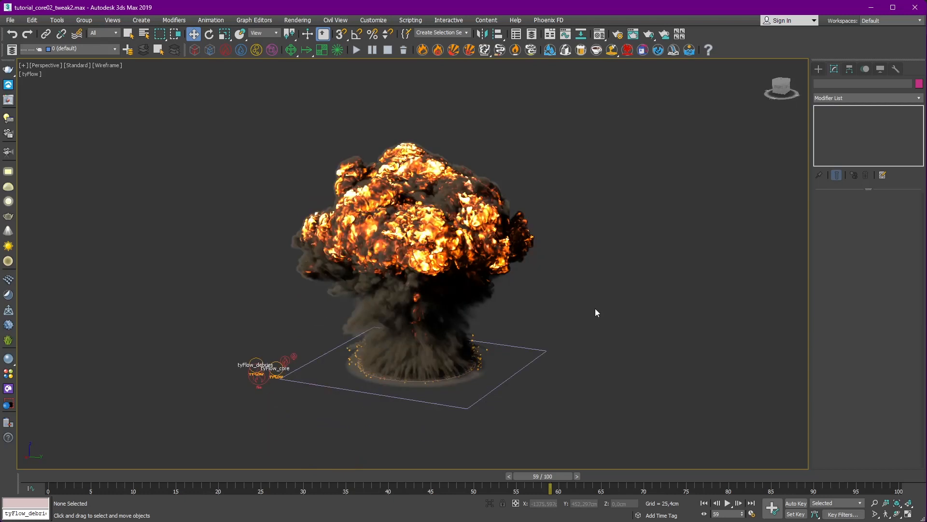
Select the Phoenix fire simulator through the expld selection set and examine its cache content and Grid settings.
left_click(468, 33)
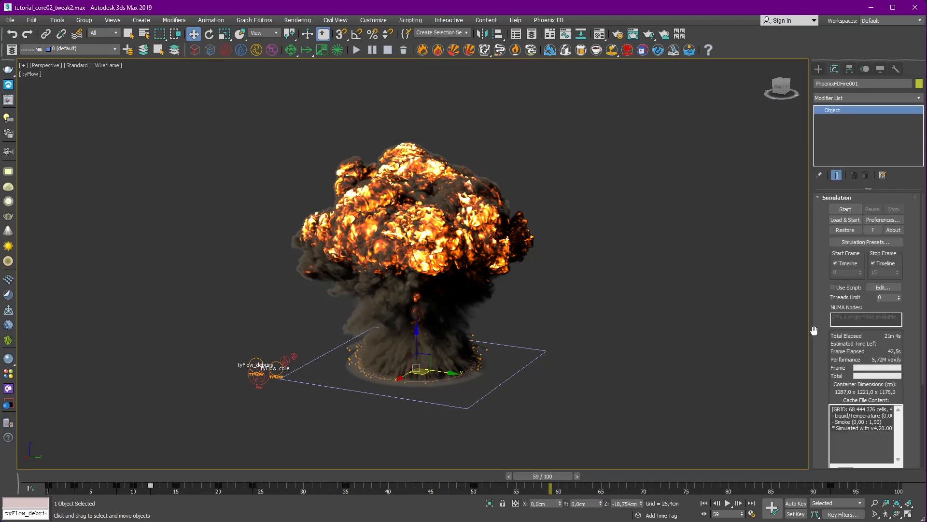
scroll(814, 330, "down", 5)
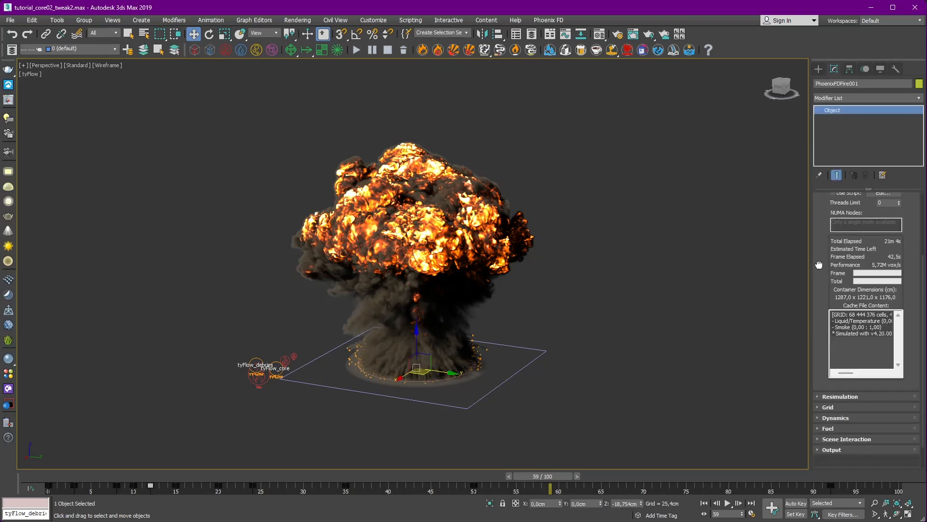
double_click(852, 286)
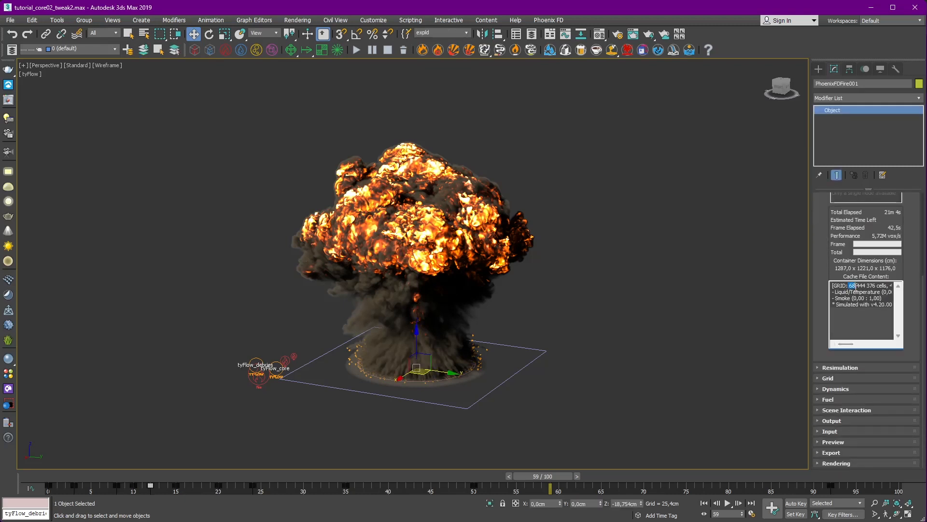
left_click(835, 378)
scroll(819, 224, "up", 2)
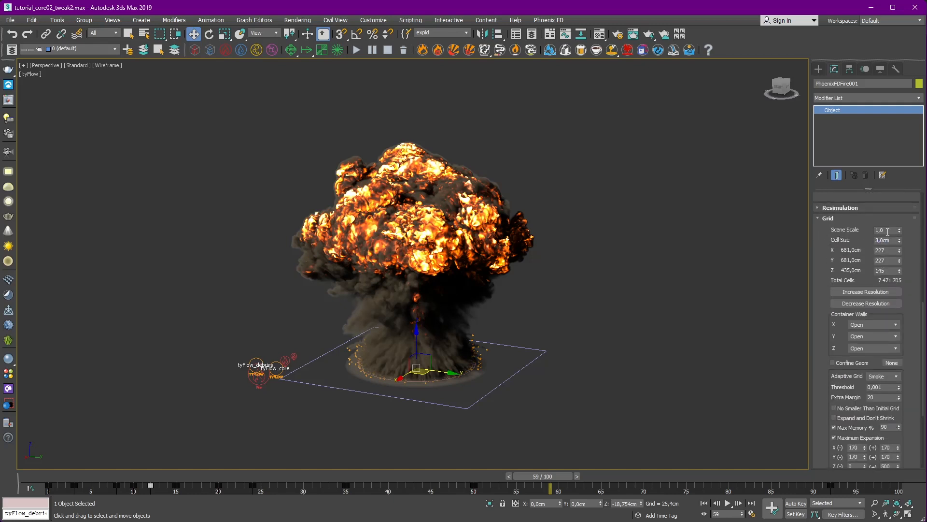
scroll(821, 332, "down", 5)
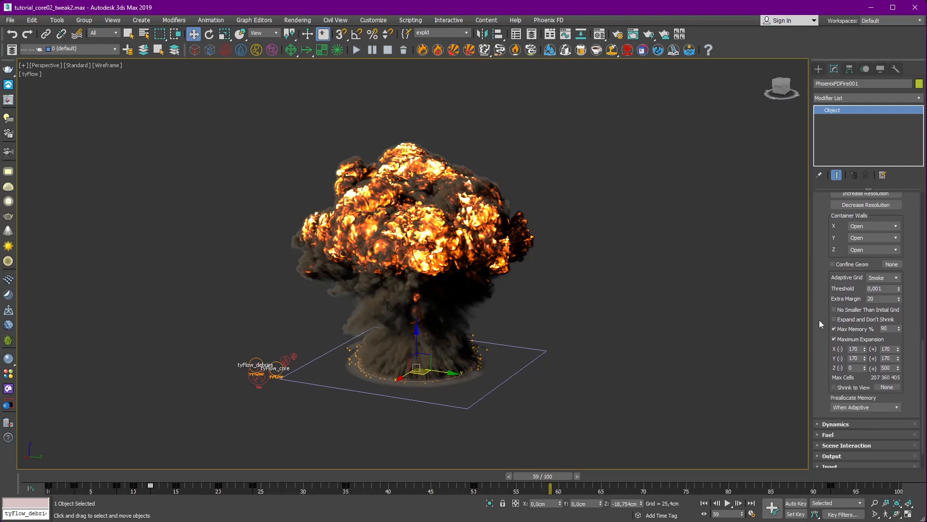
Examine the simulator's Dynamics settings, including time scale, vorticity, randomization, fluidity and steps per frame.
left_click(834, 389)
scroll(814, 298, "down", 3)
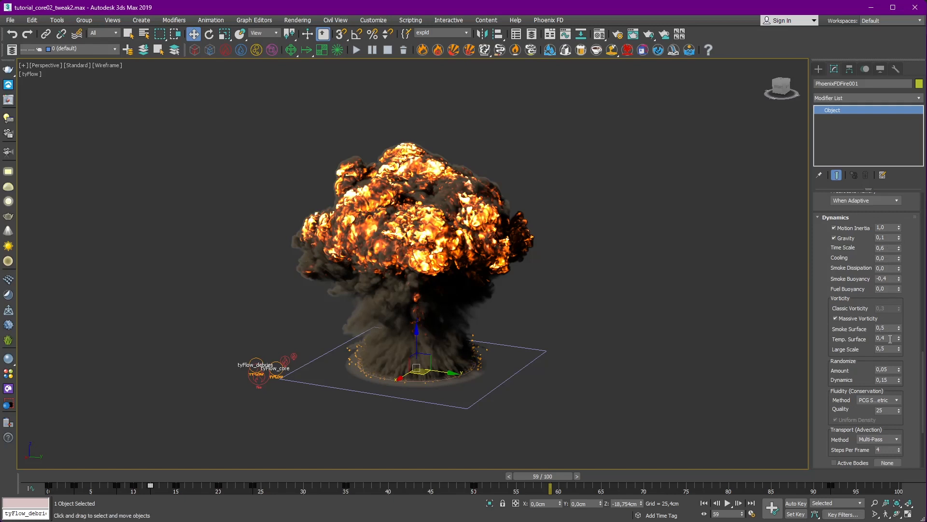
left_click_drag(894, 368, 906, 233)
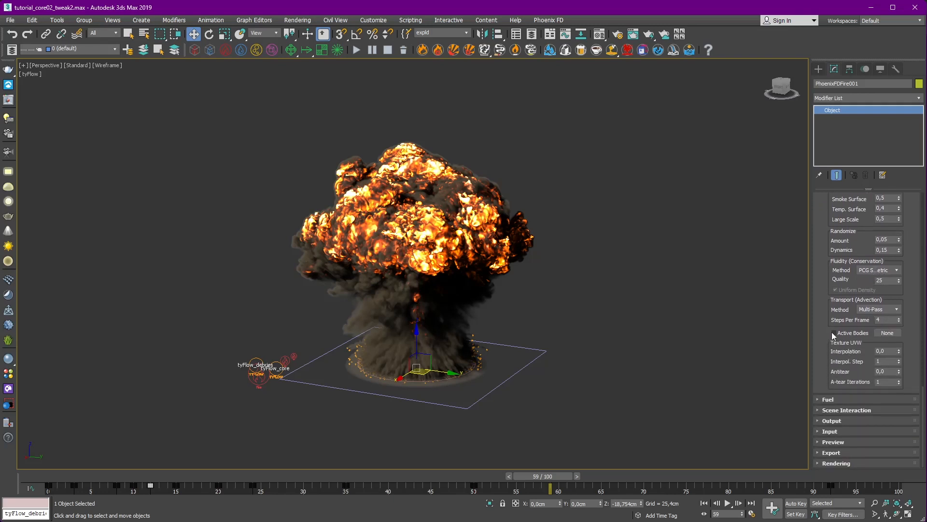
scroll(831, 331, "up", 3)
Open the Curve Editor for the simulator, expand its animated parameters and display the whole Time scale curve.
left_click(565, 34)
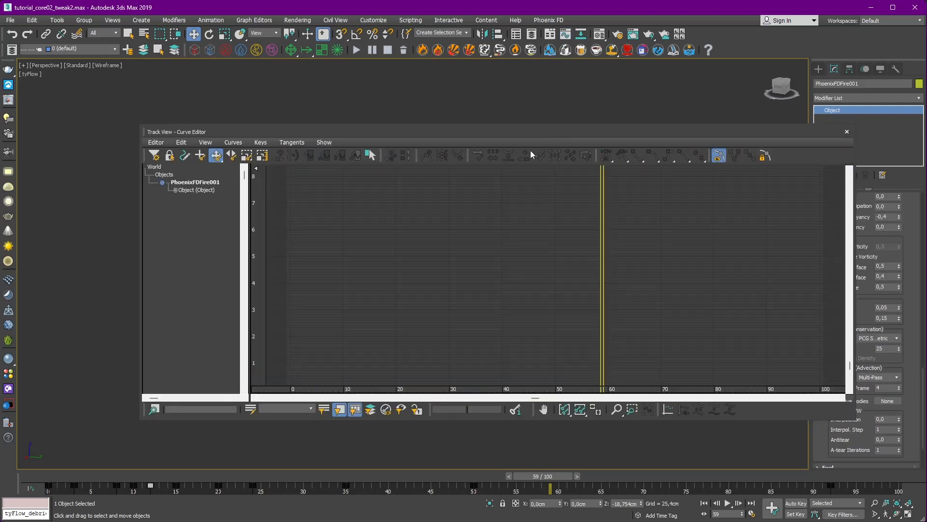
left_click(175, 190)
left_click(206, 198)
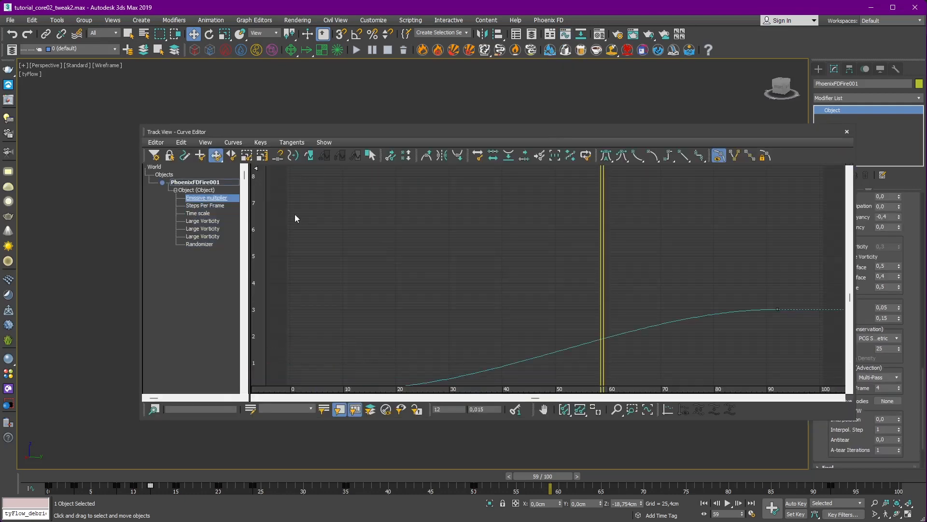
left_click(217, 206)
left_click(209, 213)
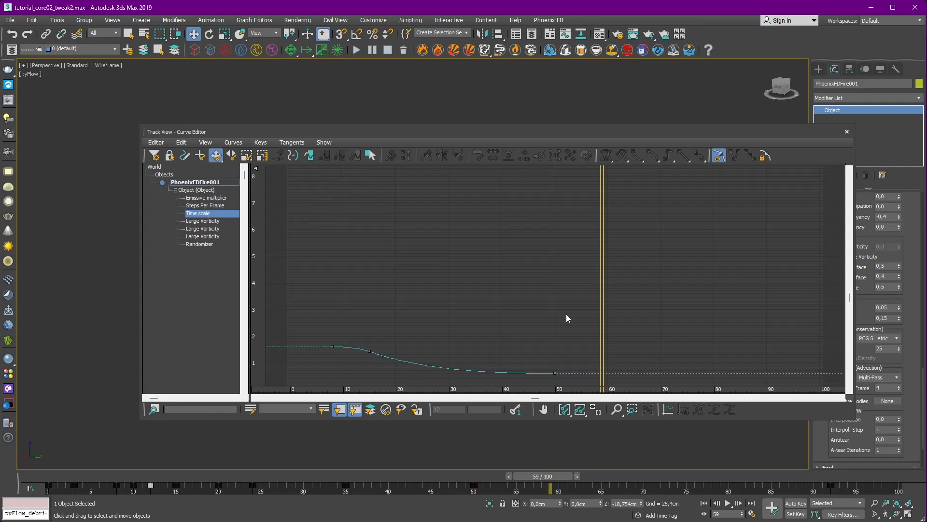
left_click(595, 409)
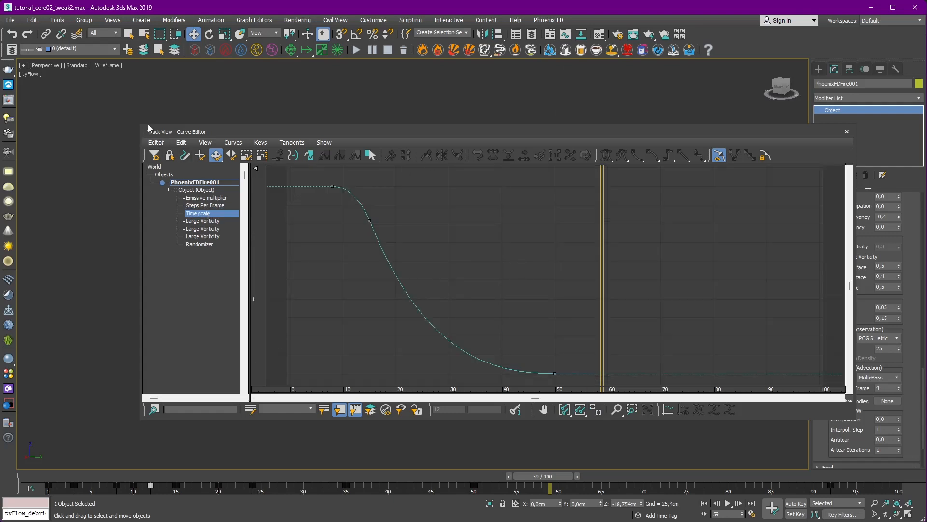
Shrink the Curve Editor so the explosion fits beside it, and set the simulator preview's Detail Reduction to 4.
left_click_drag(209, 135, 119, 96)
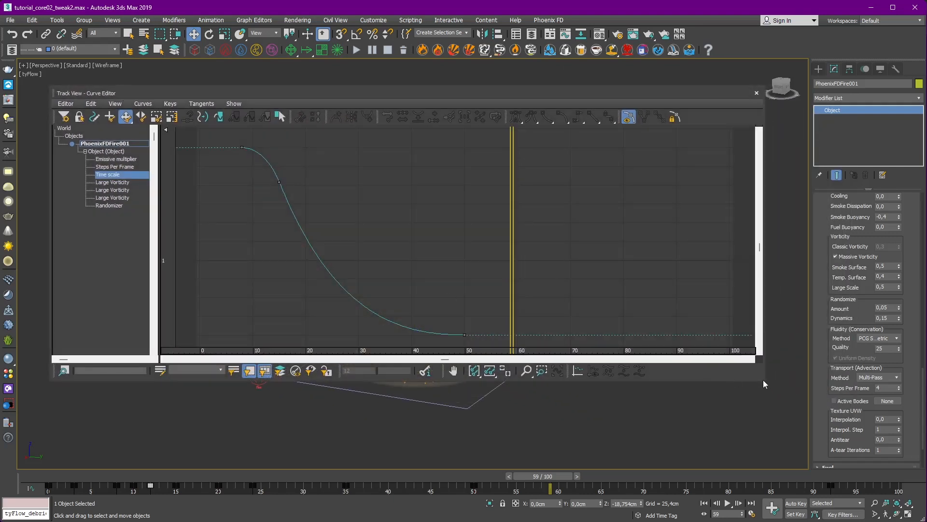
left_click(373, 20)
mouse_move(411, 20)
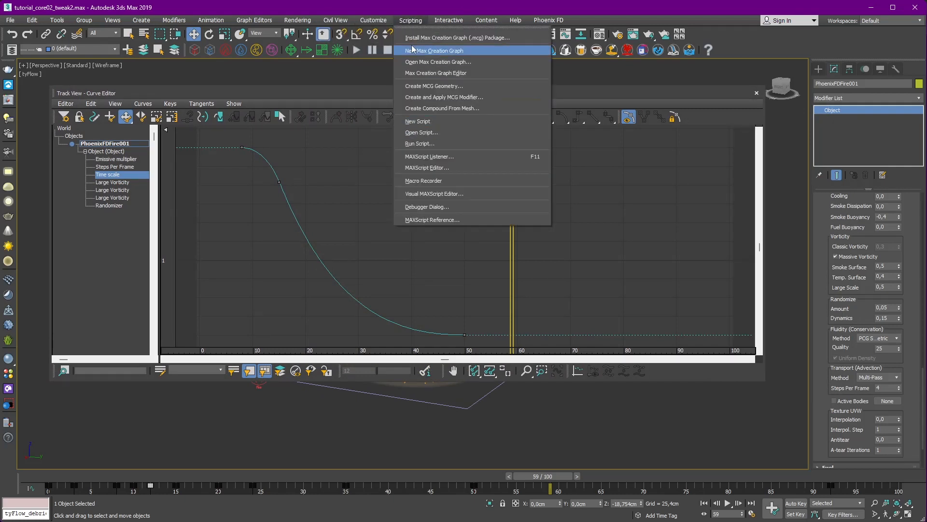
left_click(381, 21)
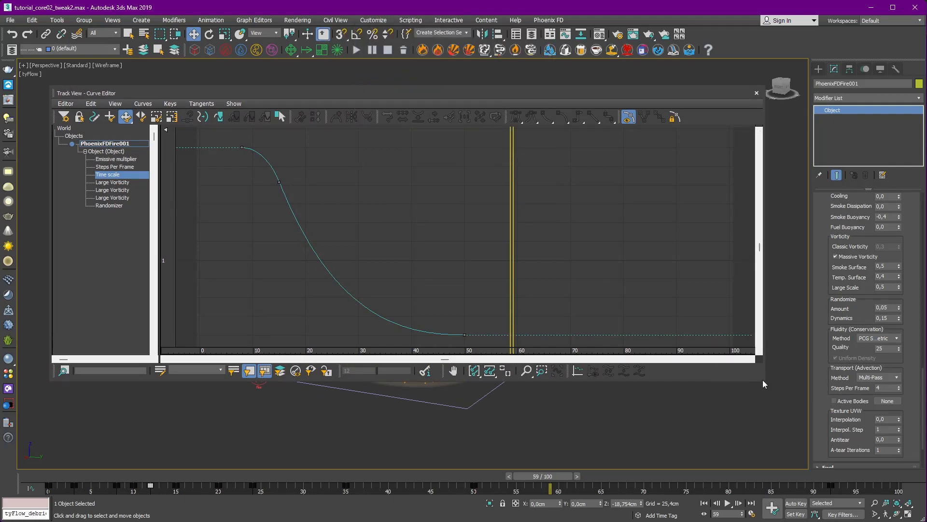
left_click_drag(627, 92, 621, 105)
left_click_drag(757, 393, 501, 418)
middle_click_drag(572, 214, 714, 282)
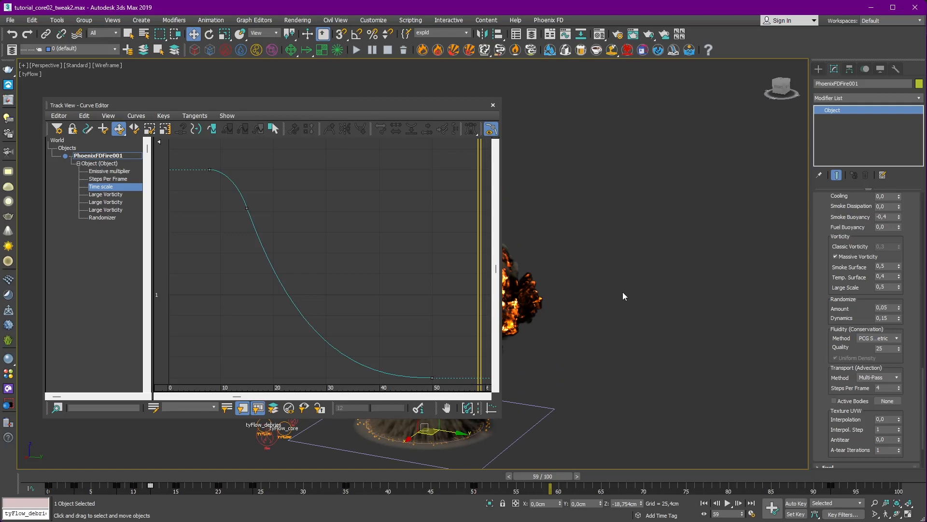
middle_click_drag(623, 293, 827, 261)
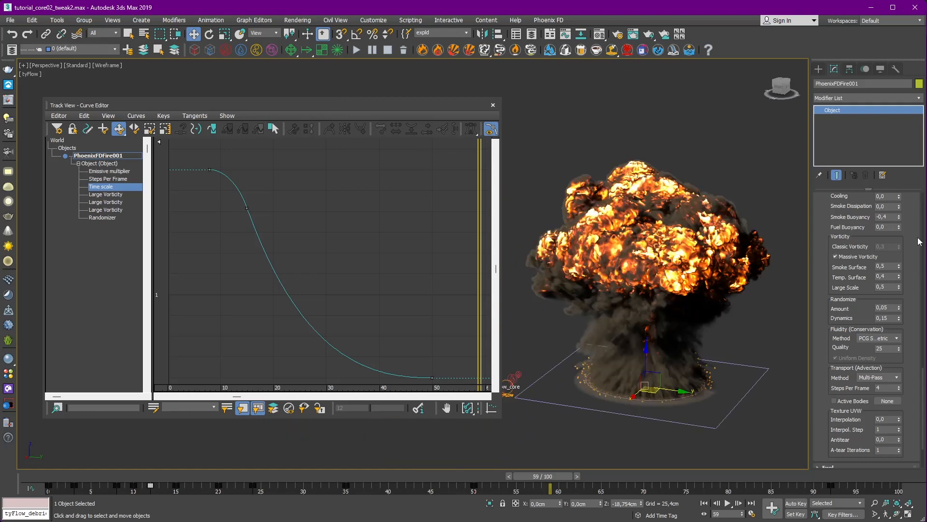
scroll(889, 290, "down", 5)
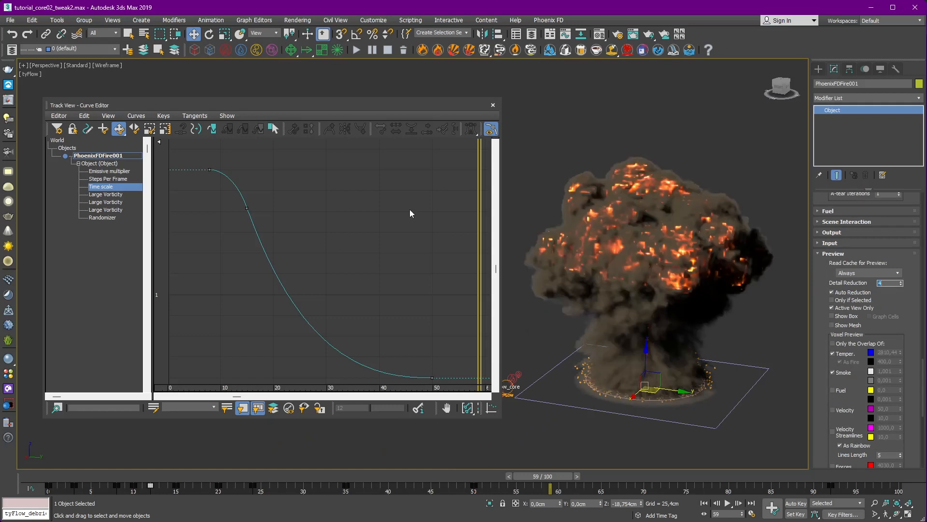
left_click_drag(374, 104, 368, 103)
Examine the Time scale keys at frames 8, 15 and 50 while scrubbing the explosion to match.
left_click(166, 476)
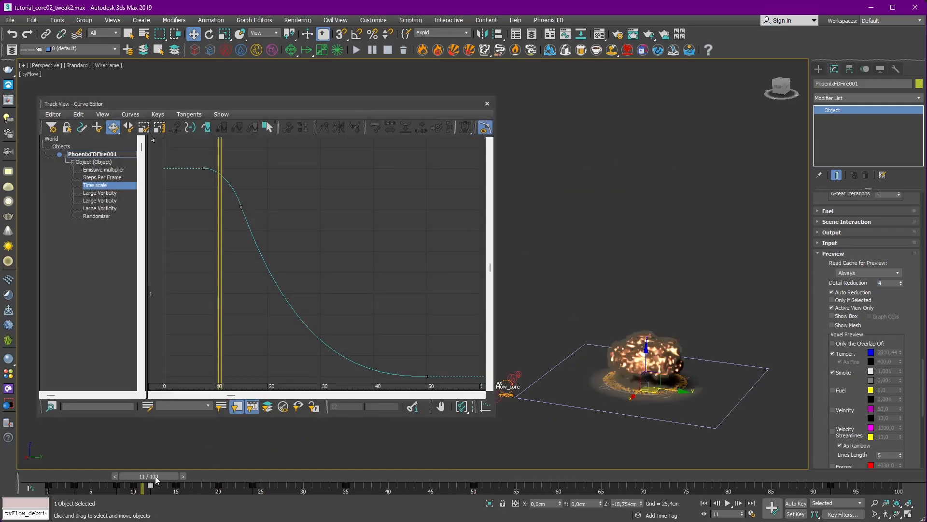
mouse_move(202, 183)
left_mouse_down()
mouse_move(230, 167)
mouse_move(205, 167)
left_mouse_up()
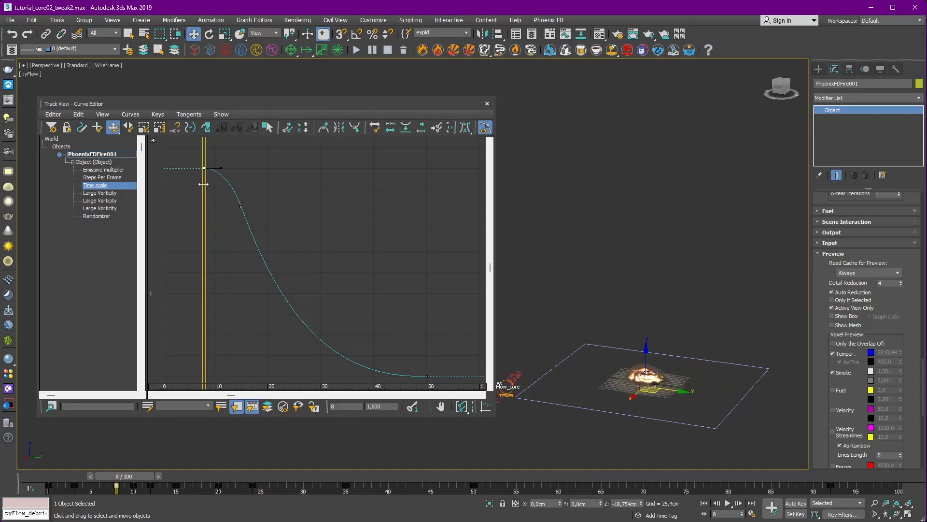
middle_click_drag(384, 309, 326, 217)
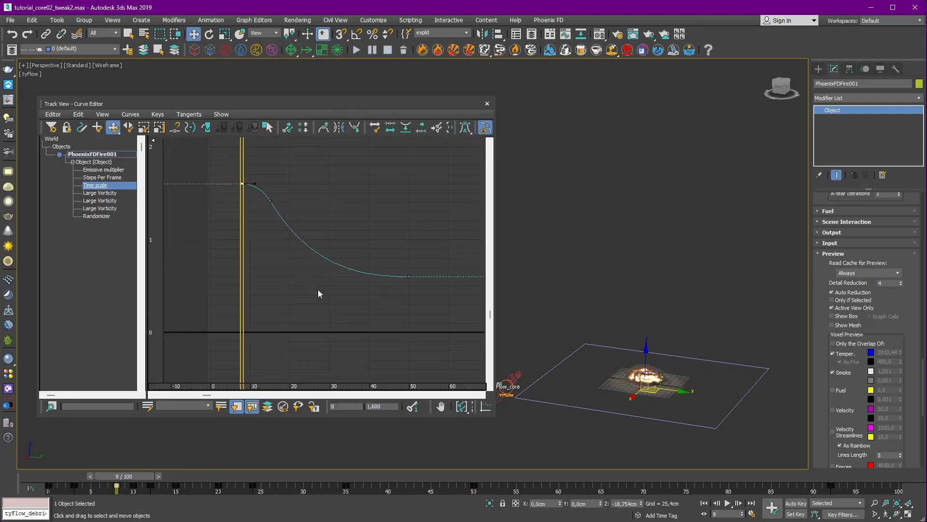
left_click(270, 200)
left_click_drag(243, 176, 409, 209)
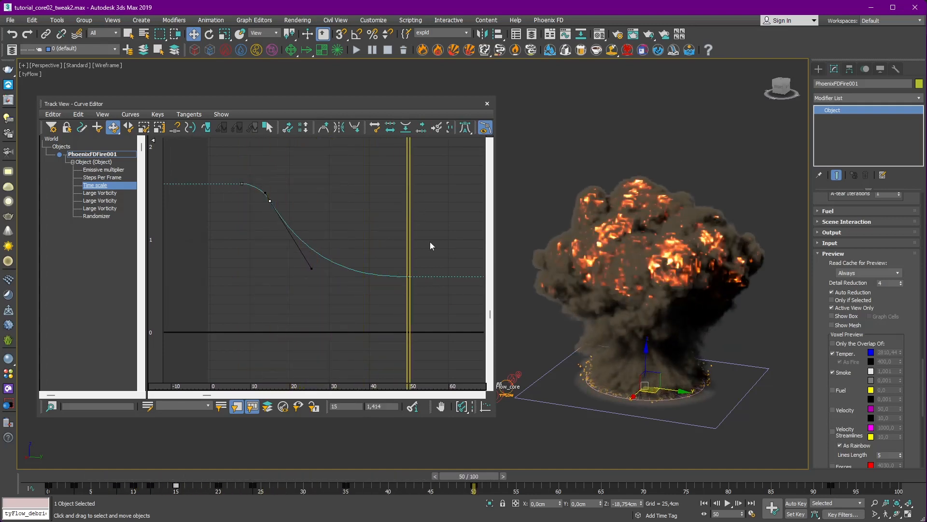
left_click(409, 276)
Display the Steps Per Frame curve together with Time scale and examine its keys at frames 3, 10 and 24.
left_click(111, 177, "ctrl")
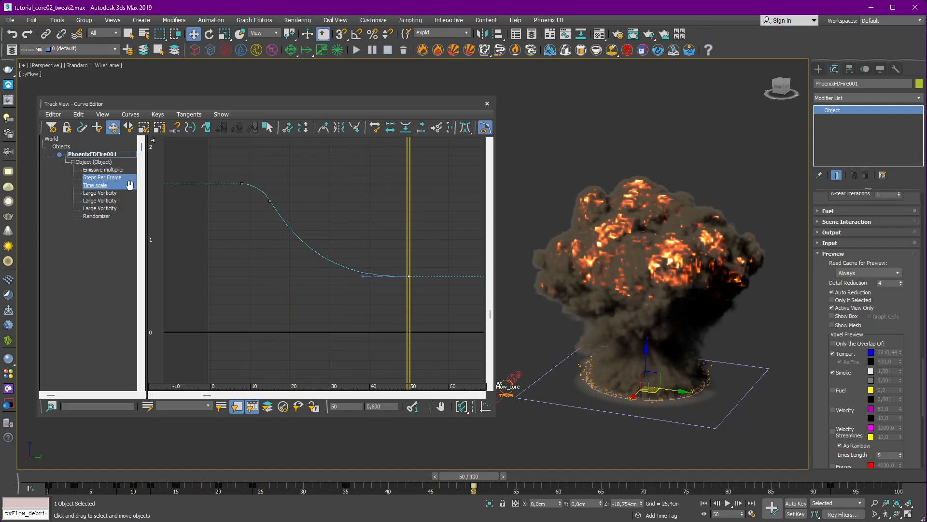
scroll(279, 204, "down", 3)
middle_click_drag(352, 170, 343, 263)
middle_click_drag(344, 263, 314, 236, "ctrl+alt")
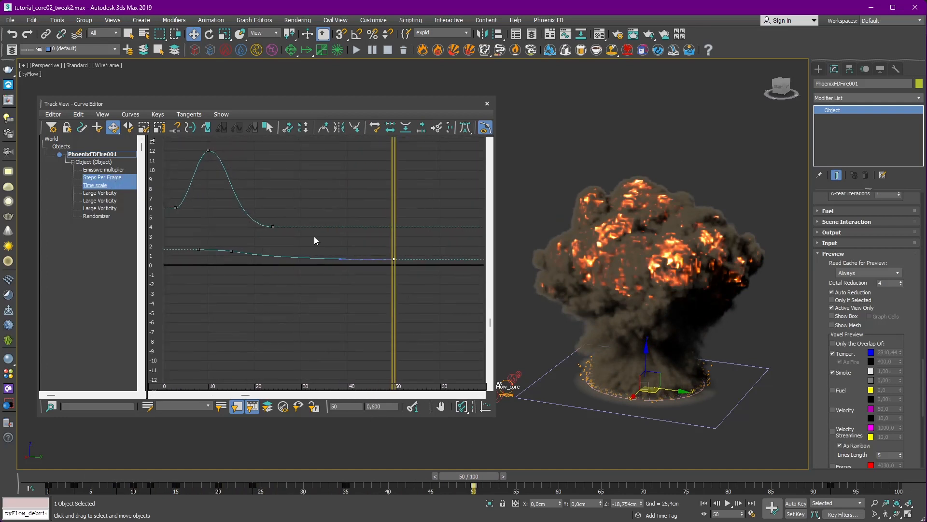
middle_click_drag(222, 169, 344, 220)
left_click_drag(205, 221, 236, 247)
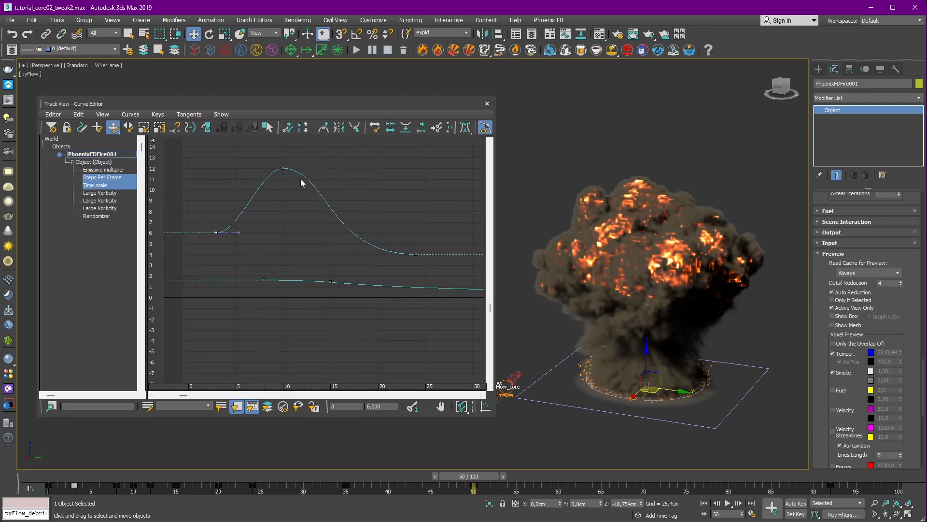
right_click(134, 485)
left_click(156, 474)
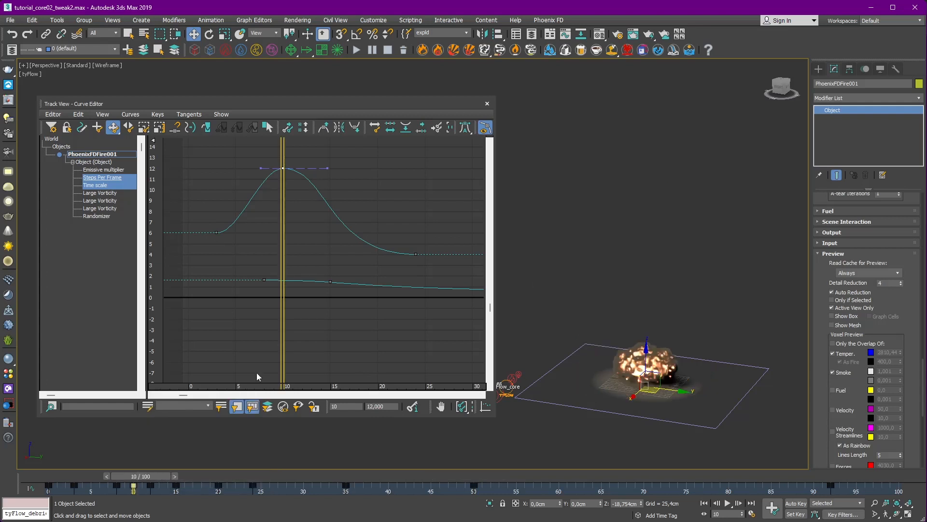
left_click_drag(279, 221, 403, 263)
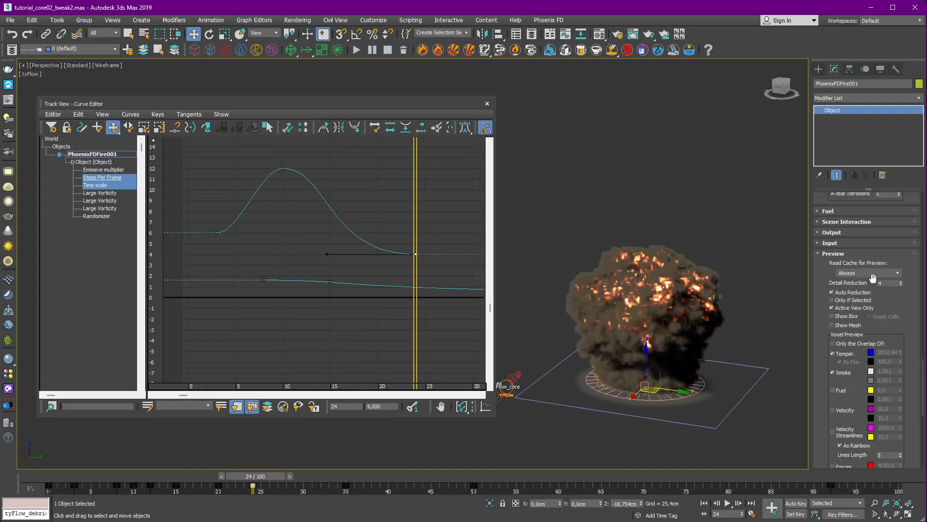
Bring up the Dynamics settings and display all three Large Vorticity curves in a widened Curve Editor.
left_click(821, 254)
left_click_drag(821, 254, 820, 364)
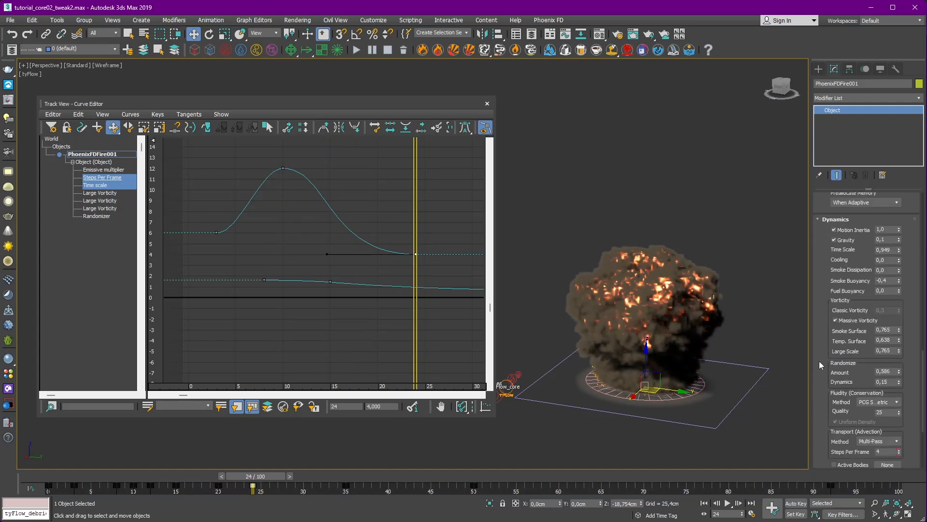
left_click(107, 193)
left_click(109, 208, "shift")
left_click_drag(495, 405, 561, 410)
left_click(494, 406)
middle_click_drag(379, 266, 427, 243)
middle_click_drag(427, 244, 338, 251, "ctrl+alt")
Examine the vorticity keys at frames 0 and 50 against the Smoke Surface, Temp. Surface and Large Scale values.
left_click_drag(227, 155, 246, 171)
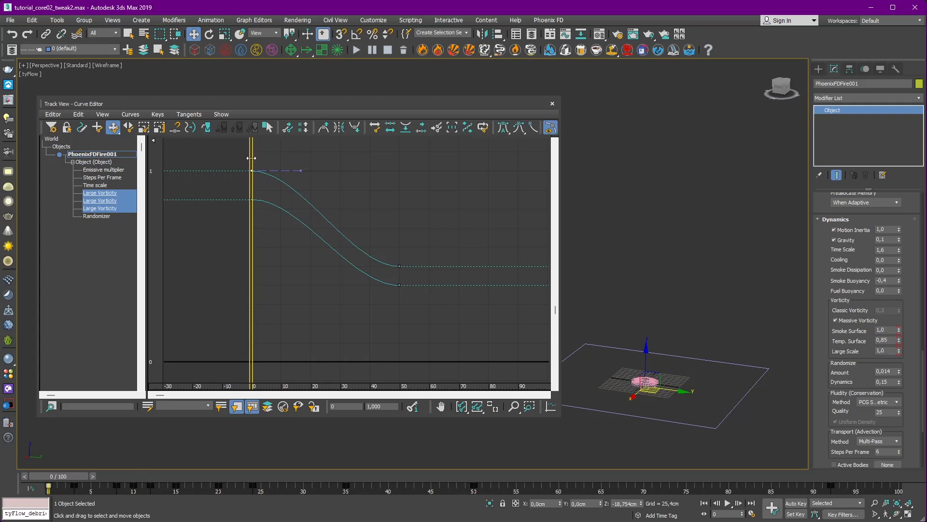
left_click_drag(251, 158, 402, 178)
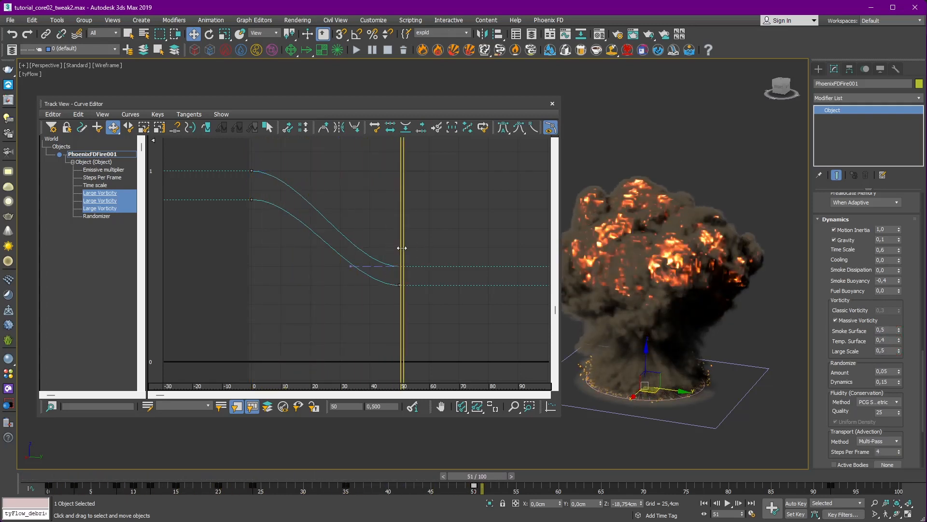
left_click_drag(401, 248, 399, 247)
left_click_drag(888, 350, 864, 355)
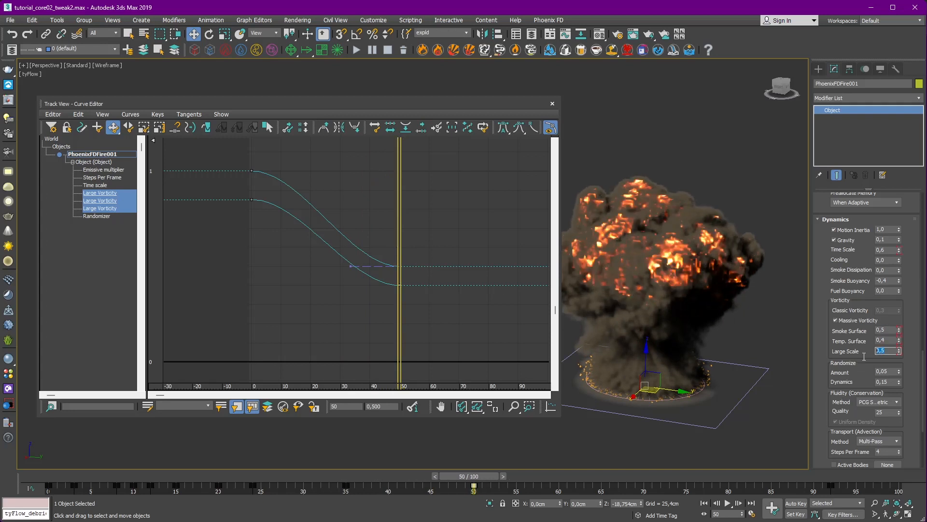
Scrub the explosion around frame 50 to compare it with the end of the vorticity curves.
mouse_move(400, 236)
left_mouse_down()
mouse_move(263, 228)
mouse_move(402, 247)
left_mouse_up()
left_click(318, 249)
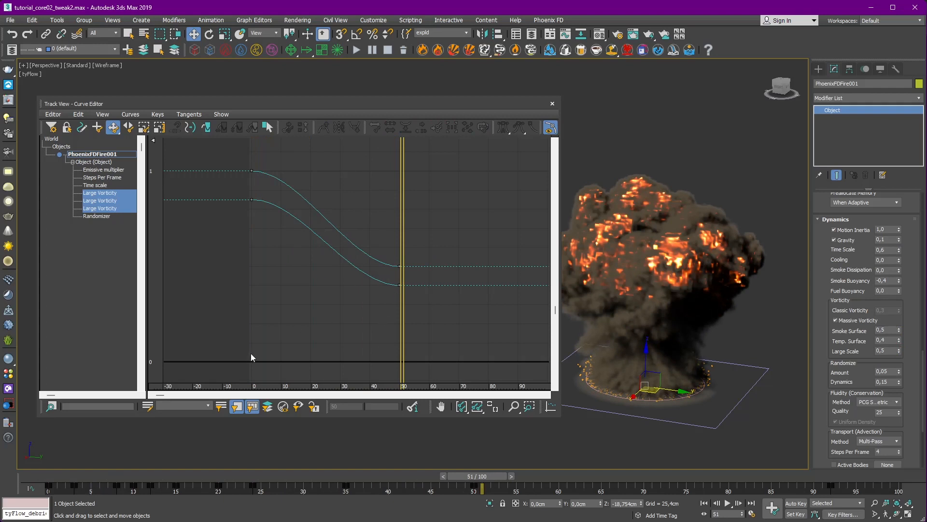
left_click_drag(247, 359, 403, 267)
Display the Randomizer curve and examine its keys at frames 12 and 35 and its peak against the Randomize Amount.
left_click(96, 215)
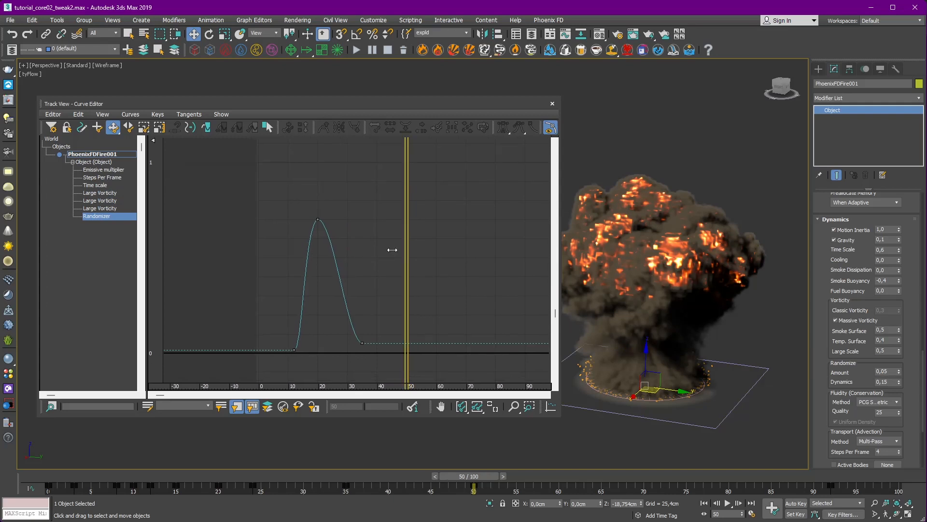
left_click_drag(408, 254, 294, 265)
left_click_drag(275, 304, 308, 370)
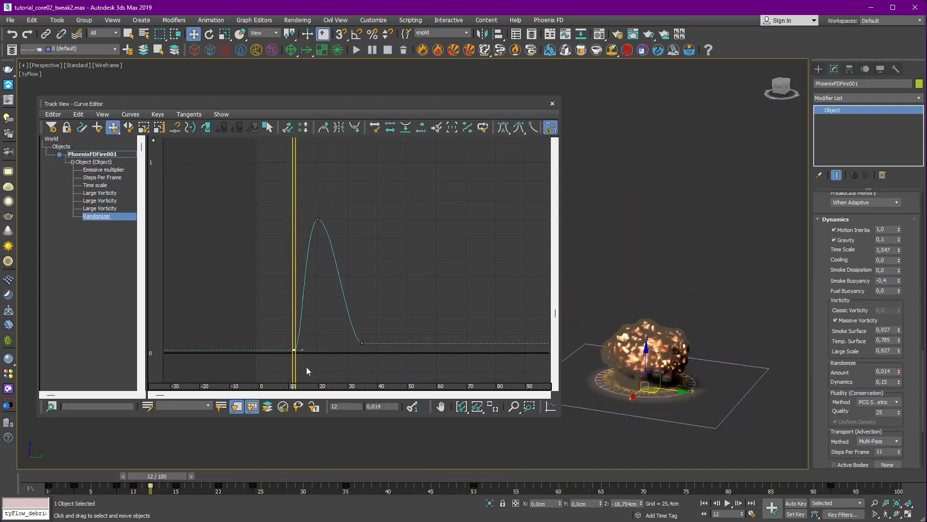
double_click(384, 407)
left_click_drag(296, 202, 364, 210)
double_click(365, 407)
left_click_drag(379, 317, 356, 358)
double_click(365, 407)
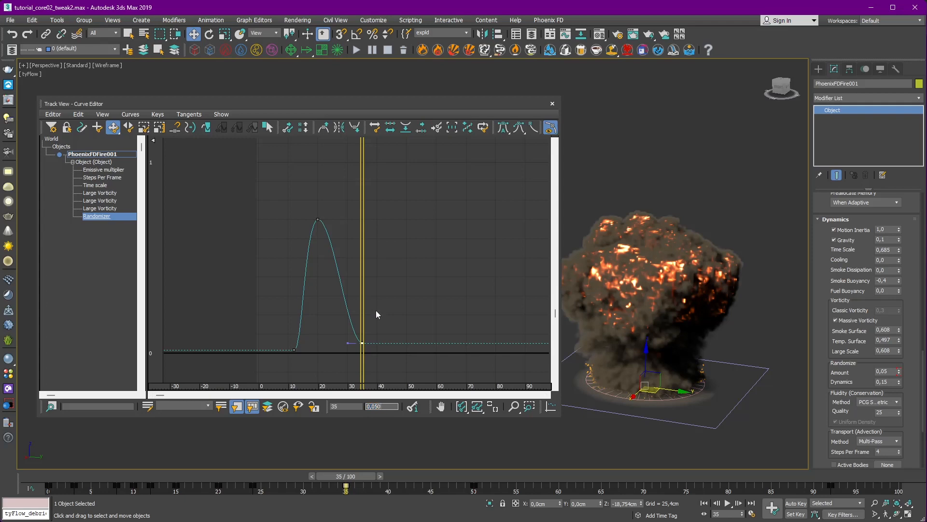
mouse_move(364, 254)
left_mouse_down()
mouse_move(427, 254)
mouse_move(347, 252)
mouse_move(365, 253)
left_mouse_up()
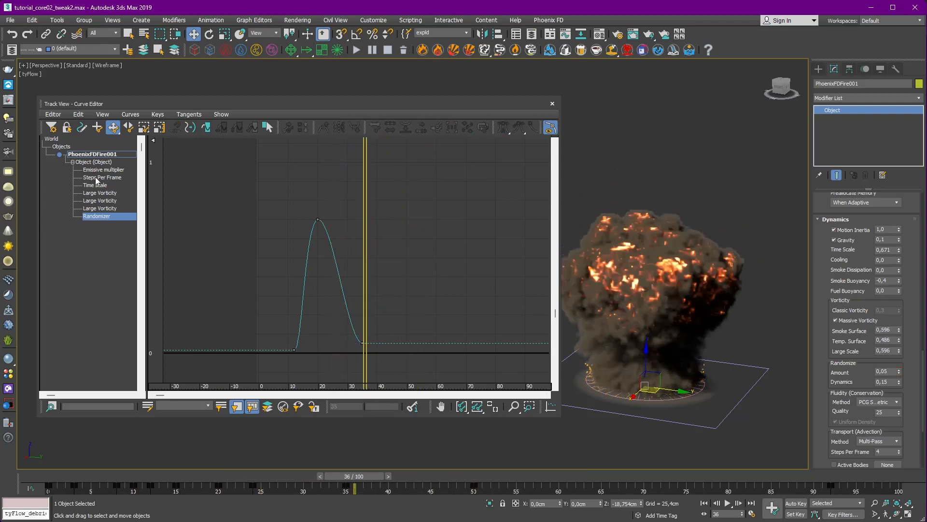
Display the whole Emissive multiplier curve of PhoenixFDFire001 in the Curve Editor.
left_click(91, 171)
middle_click_drag(440, 208, 431, 234)
scroll(430, 199, "down", 5)
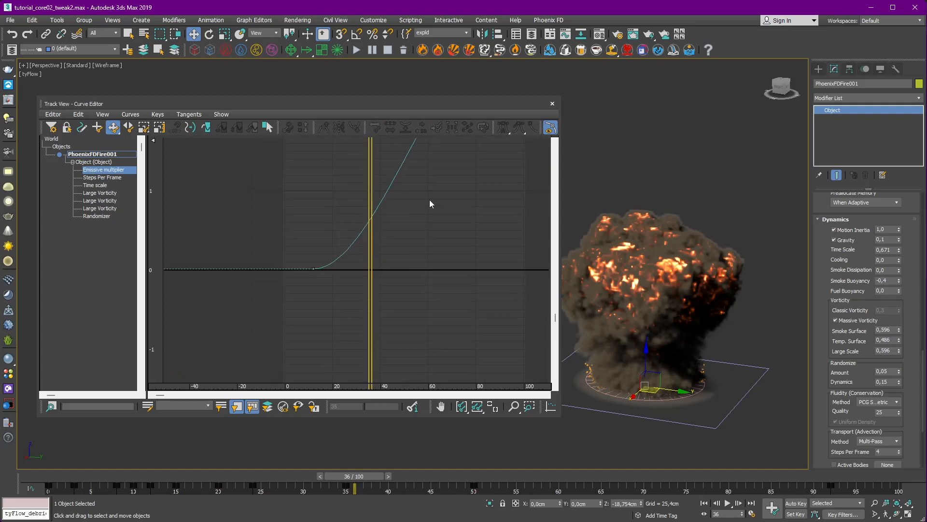
middle_click_drag(429, 199, 440, 280)
middle_click_drag(466, 235, 466, 237, "ctrl+alt")
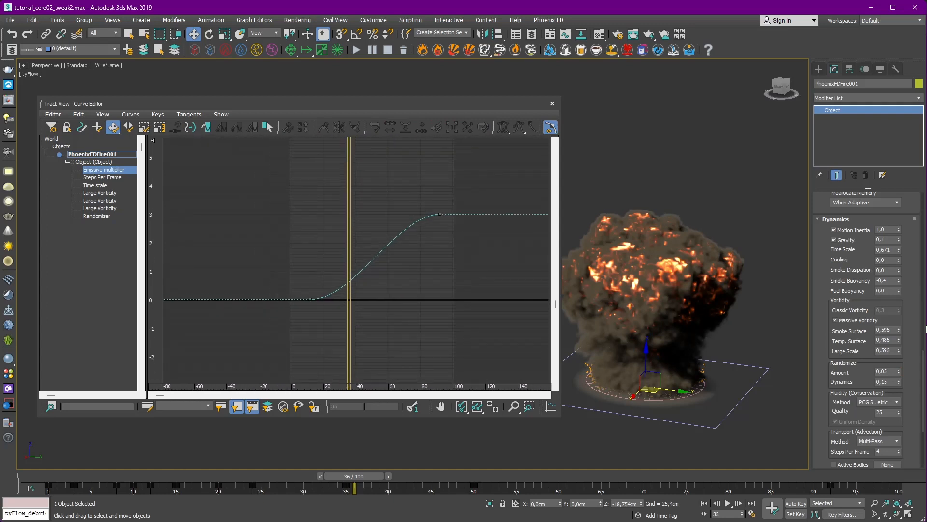
Bring up the simulator's Volumetric Render Settings with Fire Multiplier shown, and arrange them beside a narrowed Curve Editor.
left_click_drag(923, 366, 923, 405)
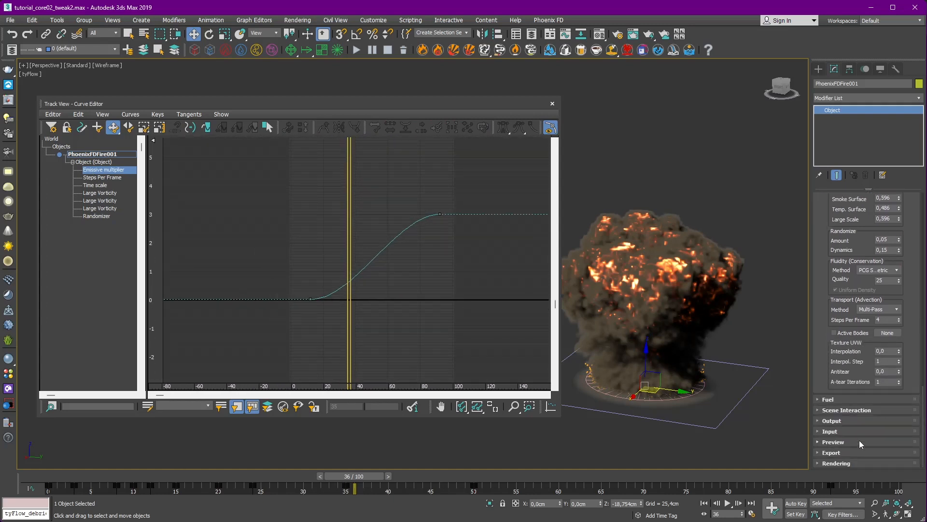
left_click(847, 462)
left_click(867, 249)
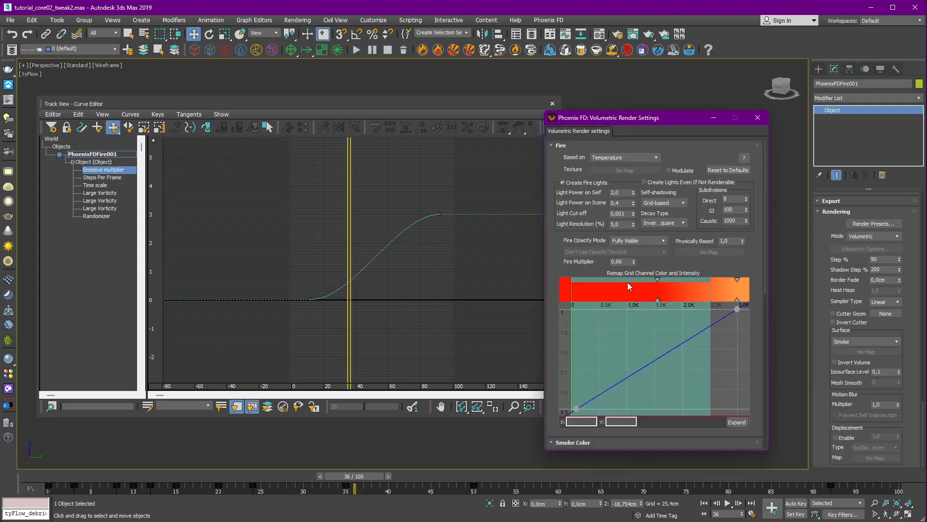
left_click(619, 262)
left_click_drag(636, 119, 488, 131)
middle_click_drag(322, 215, 195, 232)
left_click_drag(560, 194, 365, 197)
left_click_drag(485, 131, 453, 106)
Compare the Emissive multiplier curve with Fire Multiplier at frames 11 and 92, and close both the render settings and Curve Editor.
left_click_drag(224, 285, 175, 326)
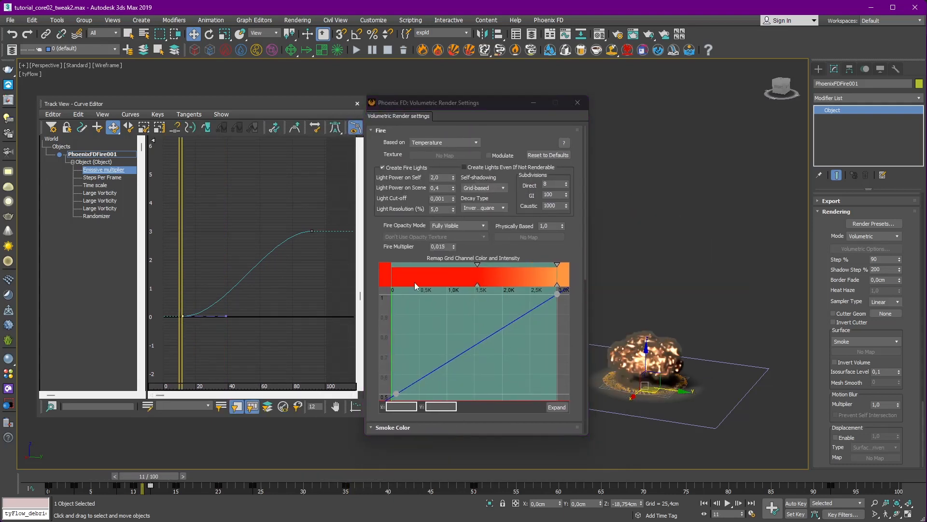
left_click(436, 246)
left_click_drag(182, 292, 312, 275)
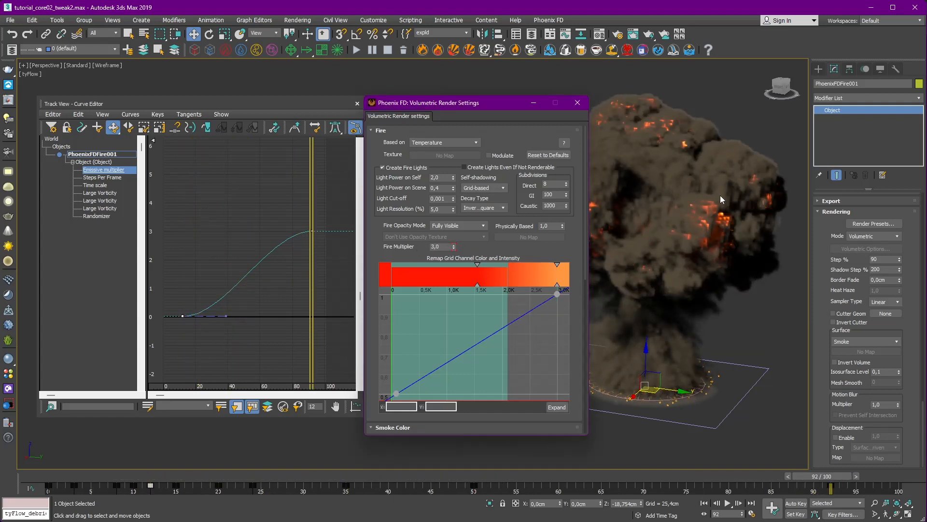
left_click_drag(513, 100, 472, 103)
left_click(536, 105)
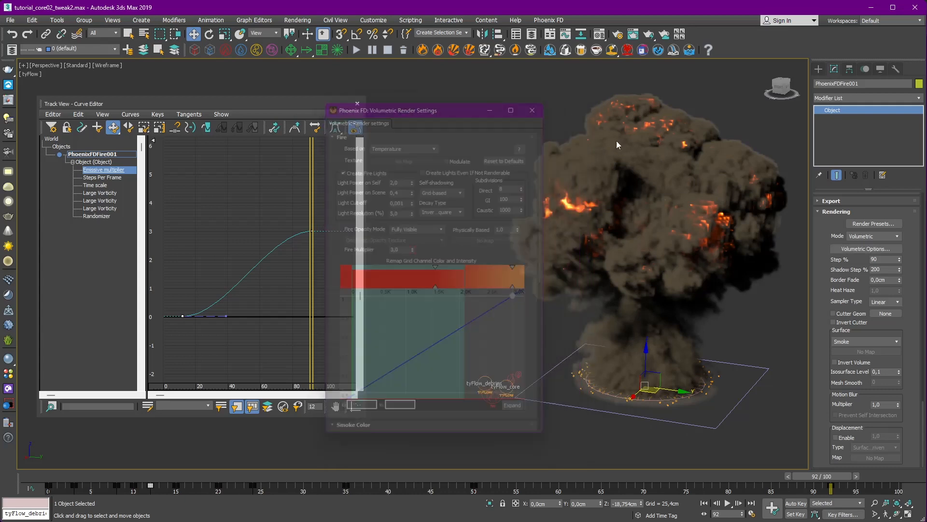
middle_click_drag(616, 140, 605, 194, "alt")
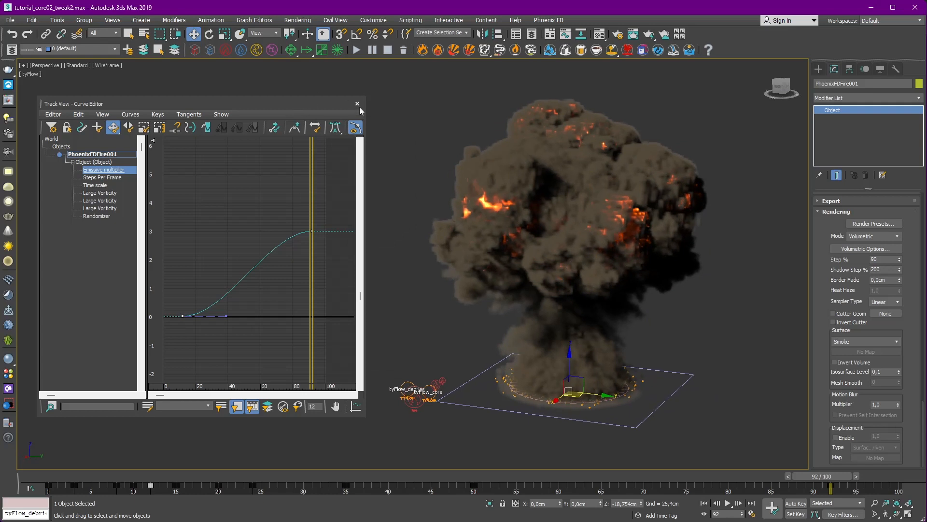
left_click(357, 103)
Select tyFlow_core and examine its particles inside the explosion from a low side view, scrubbing around frames 13 to 15.
left_click(377, 277)
middle_click_drag(406, 306, 299, 335)
scroll(388, 277, "up", 2)
left_click(270, 361)
middle_click_drag(644, 329, 579, 334)
left_click(102, 476)
left_click_drag(103, 476, 178, 476)
key("w")
middle_click_drag(355, 418, 421, 391, "alt")
scroll(394, 330, "up", 3)
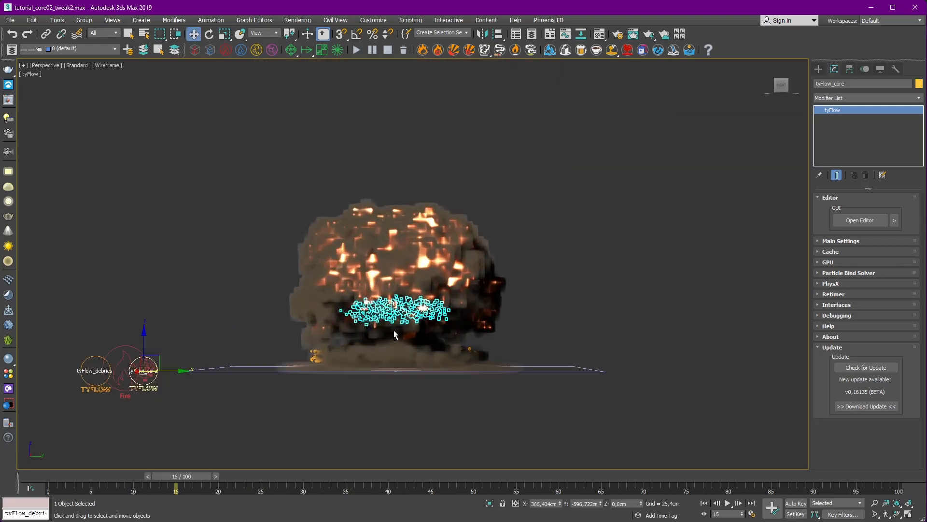
middle_click_drag(393, 333, 520, 324, "alt")
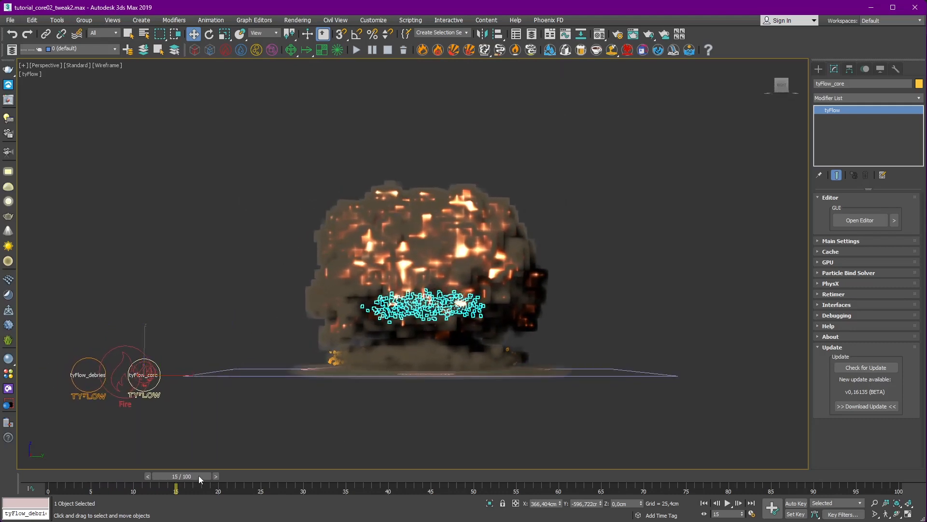
left_click_drag(199, 476, 159, 478)
key("w")
Open the tyFlow editor for tyFlow_core and examine the Position Object operator's Location and Density settings.
left_click(860, 221)
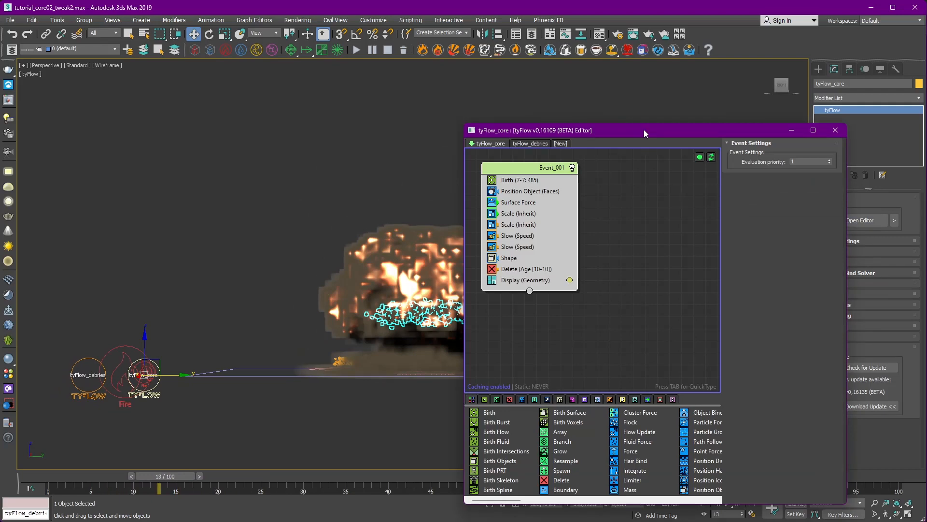
left_click_drag(645, 130, 607, 74)
middle_click_drag(320, 166, 220, 180)
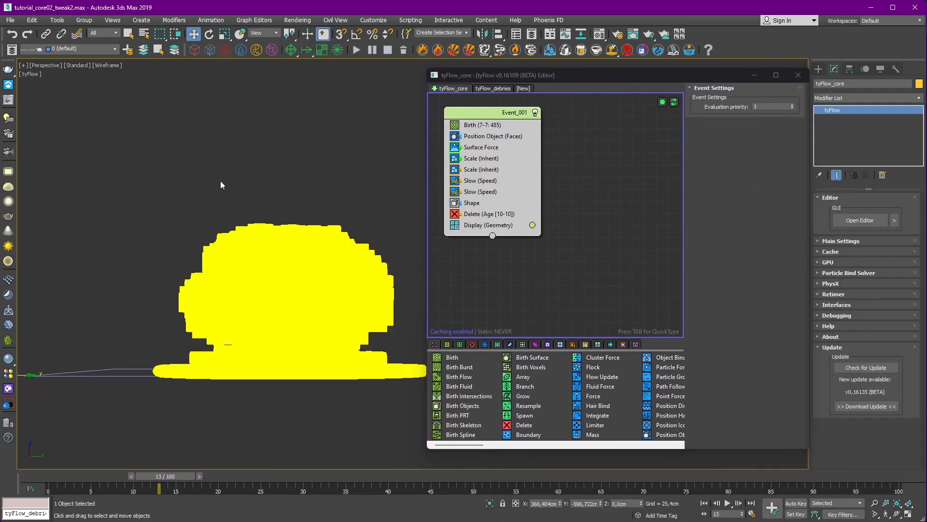
left_click(483, 136)
scroll(709, 275, "down", 3)
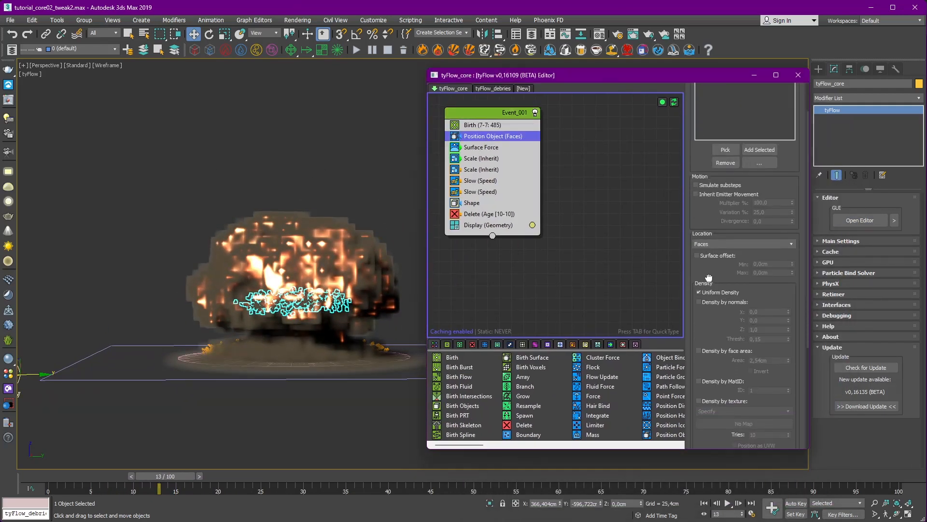
scroll(708, 278, "down", 3)
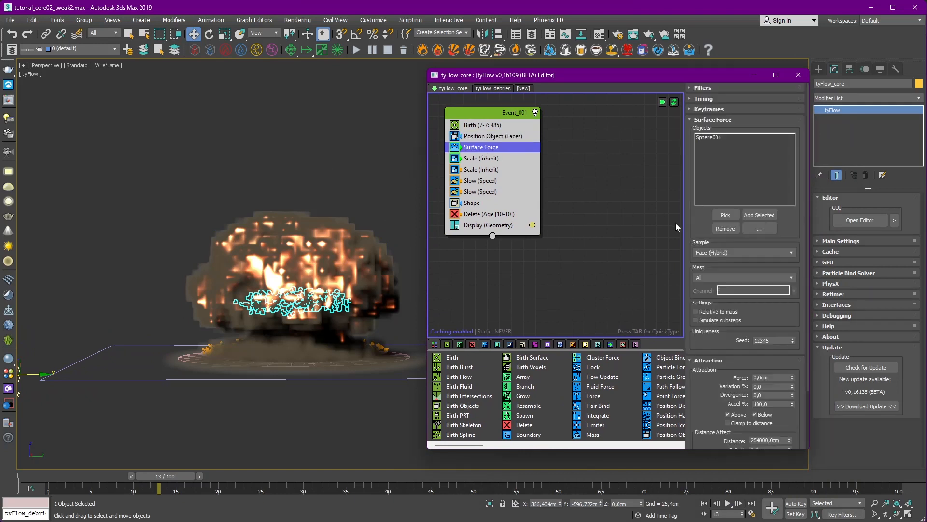
Examine the Surface Force operator's Attraction and Normals settings, including the Normals force.
scroll(708, 241, "down", 3)
left_click(710, 412)
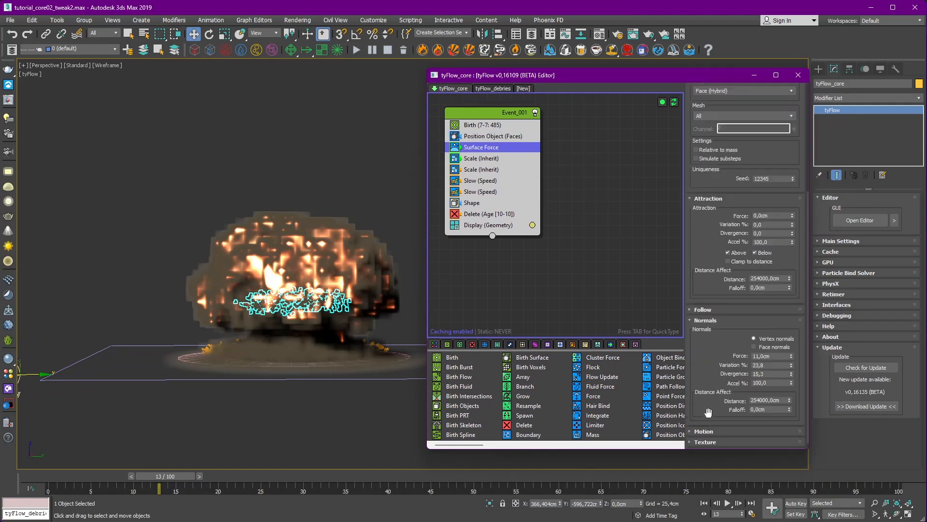
scroll(708, 338, "down", 2)
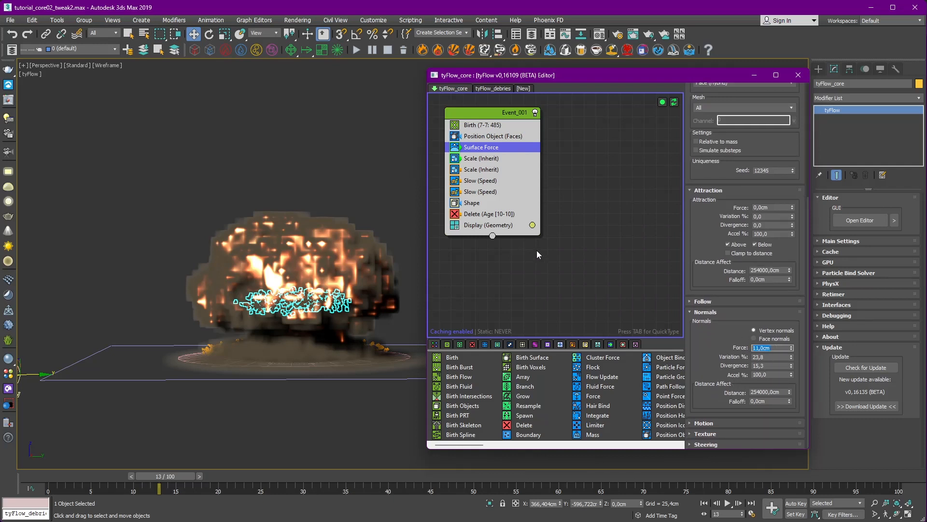
Examine the Delete and Birth operators in Event_001, and close the tyFlow editor with nothing selected in the scene.
left_click(515, 216)
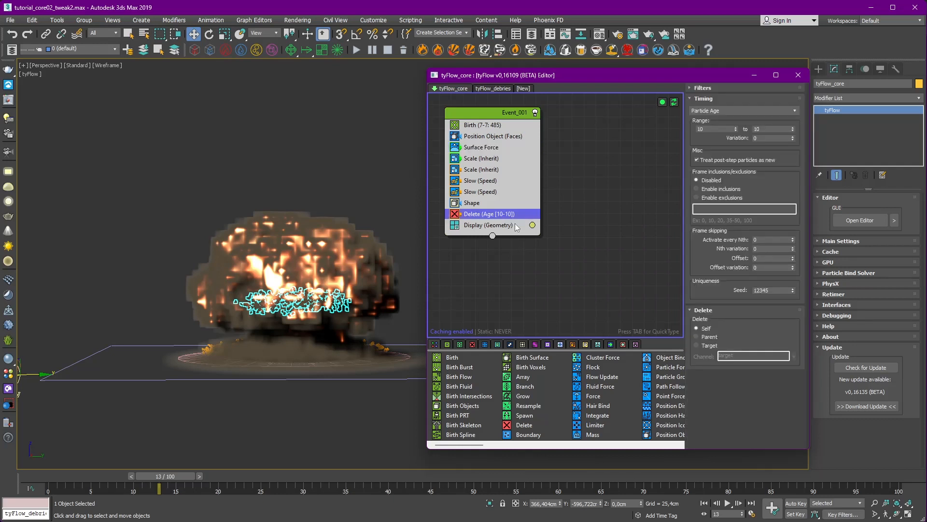
left_click(495, 125)
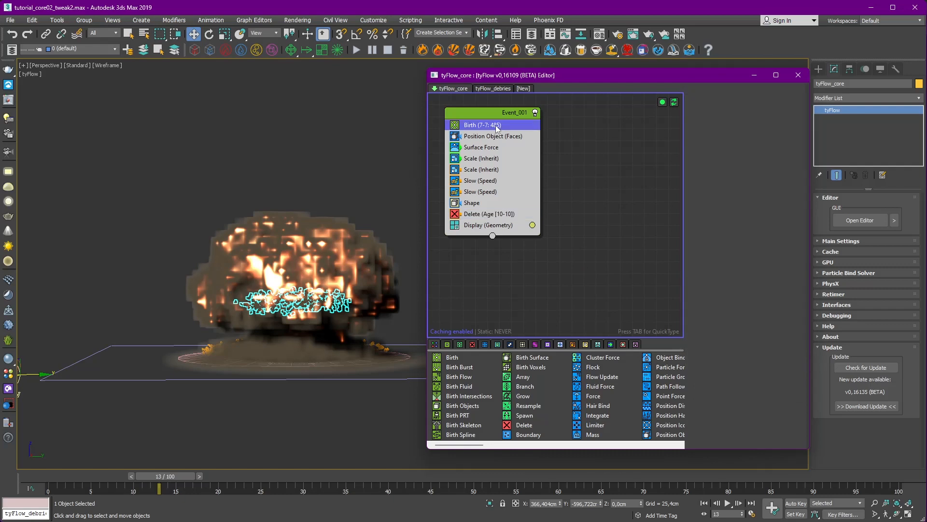
left_click(572, 198)
left_click(798, 75)
left_click(584, 238)
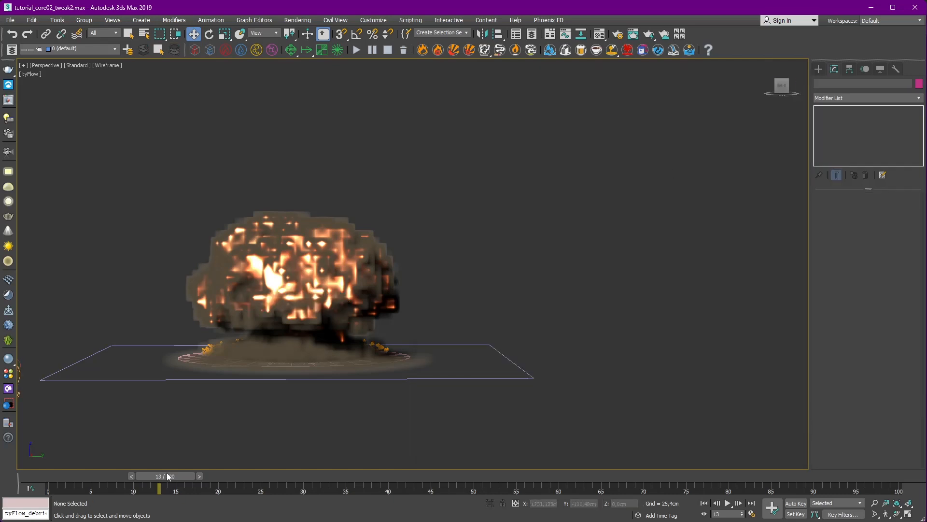
Go to frame 11 and check Motion Velocity Effect in the Phoenix FD properties of tyFlow_core.
mouse_move(167, 477)
left_mouse_down()
mouse_move(135, 479)
mouse_move(153, 476)
left_mouse_up()
middle_click_drag(191, 390, 357, 381)
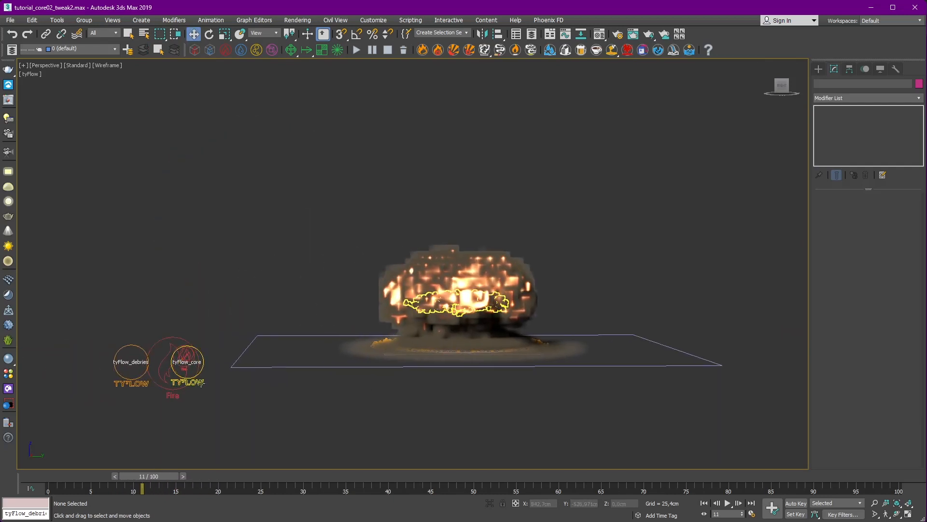
left_click(201, 383)
right_click(357, 395)
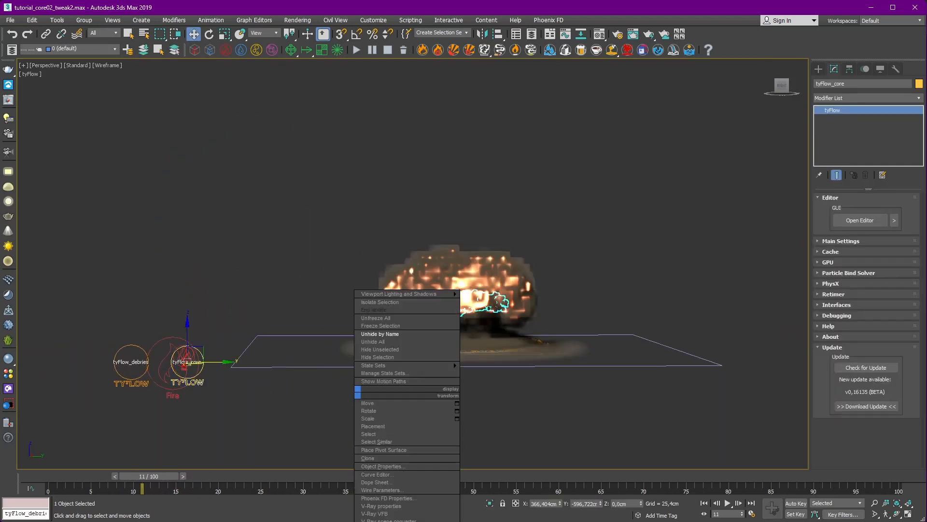
left_click(405, 504)
left_click_drag(464, 183, 260, 137)
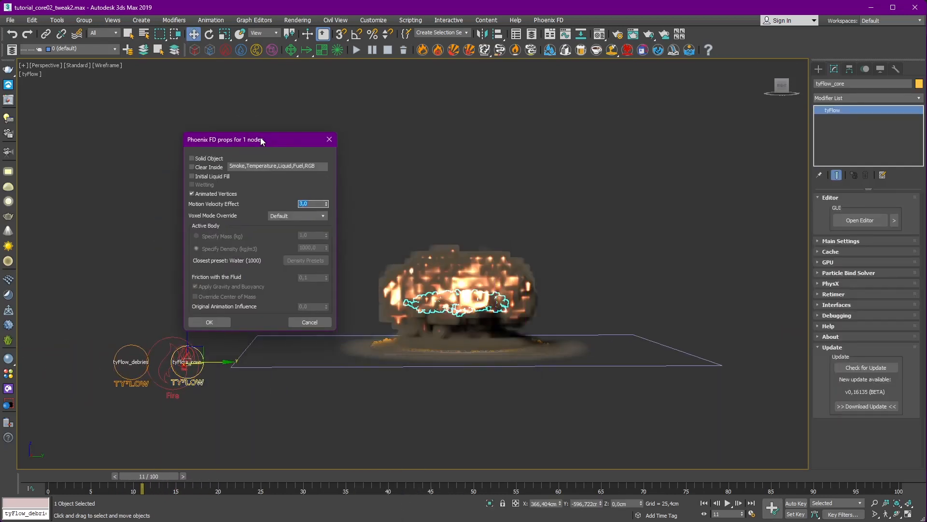
left_click(329, 138)
Select the fire source PHXSource002 and examine its emit mode, Inject Power, Noise, Temperature and Smoke settings.
middle_click_drag(470, 182, 338, 240, "alt")
left_click(239, 233)
middle_click_drag(392, 319, 393, 291)
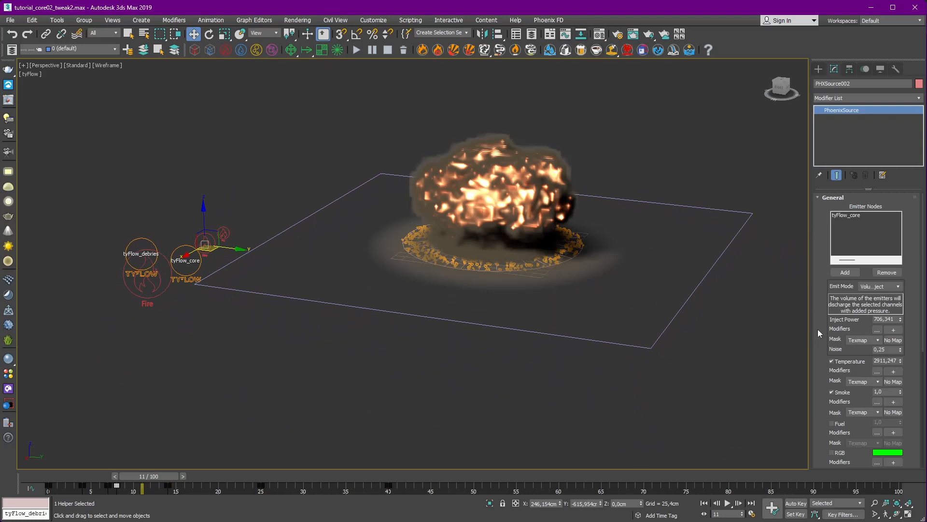
left_click_drag(833, 319, 838, 259)
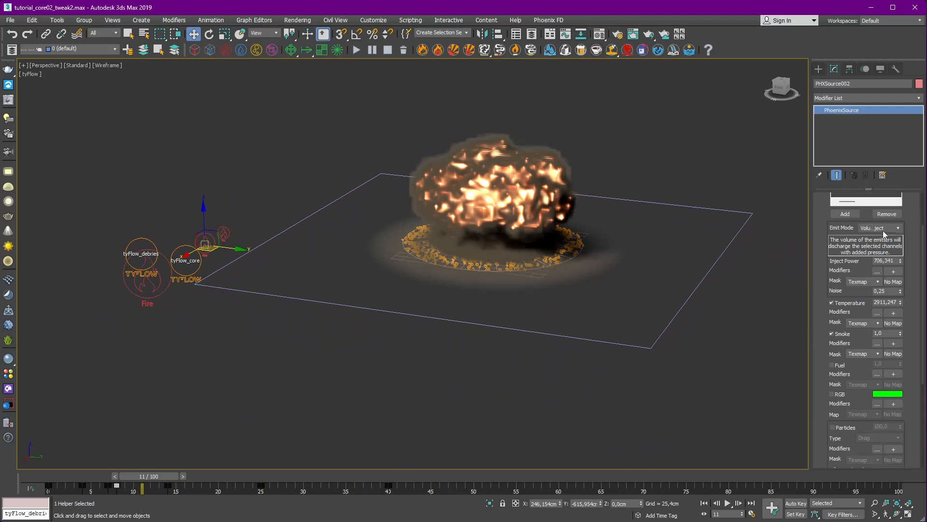
Open a widened Curve Editor for PHXSource002 and fit only the Inject Power curve in view.
left_click(567, 35)
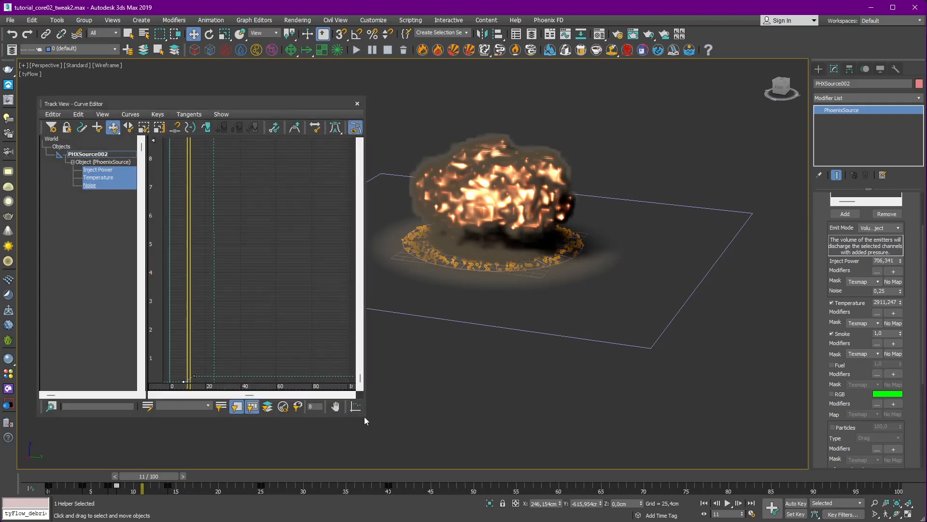
left_click_drag(246, 104, 242, 114)
left_click_drag(361, 427, 407, 451)
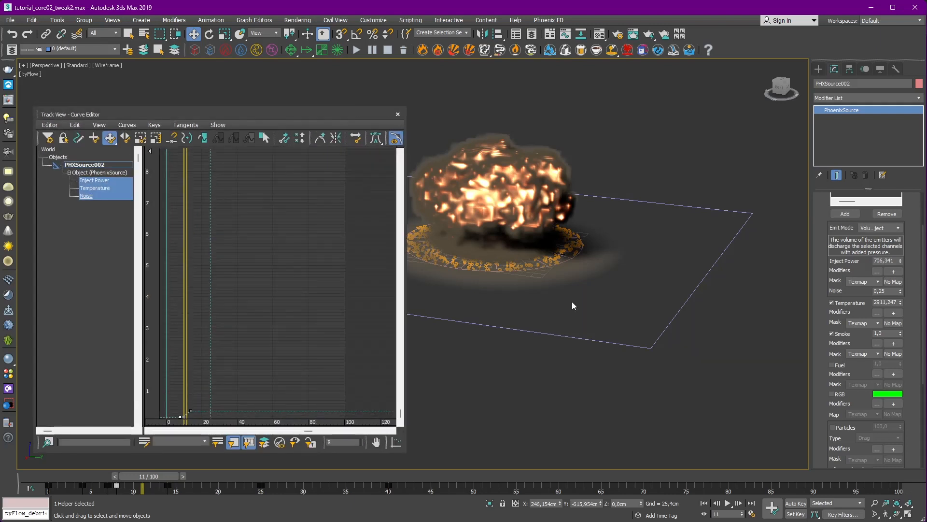
middle_click_drag(572, 301, 644, 333, "alt")
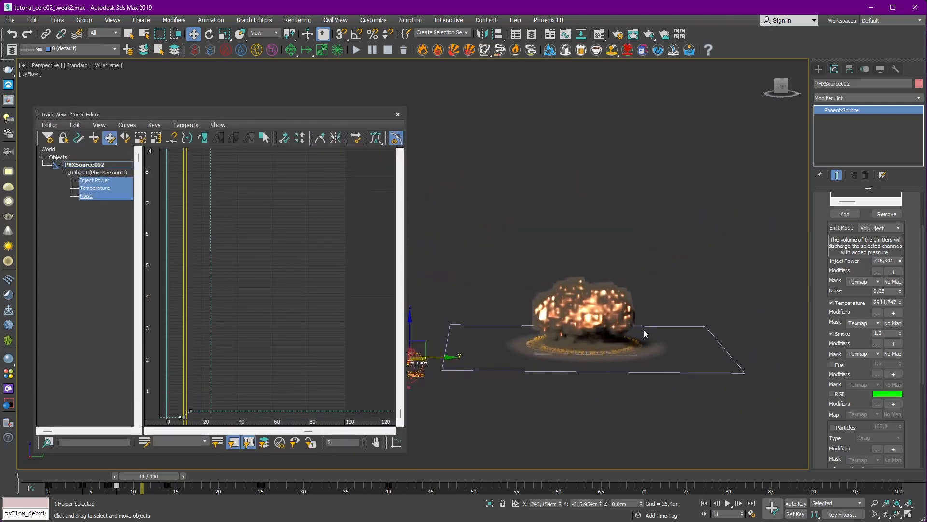
left_click_drag(144, 222, 161, 223)
left_click(92, 180)
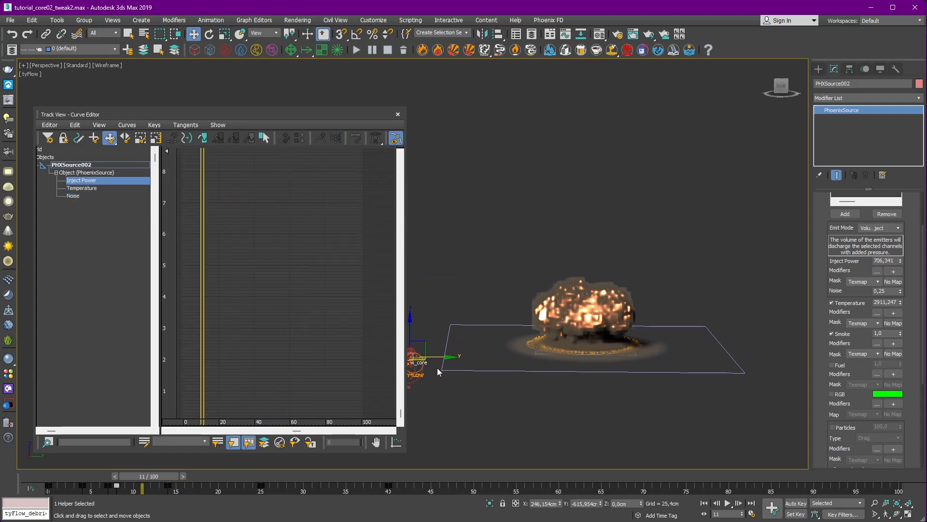
left_click_drag(407, 451, 520, 450)
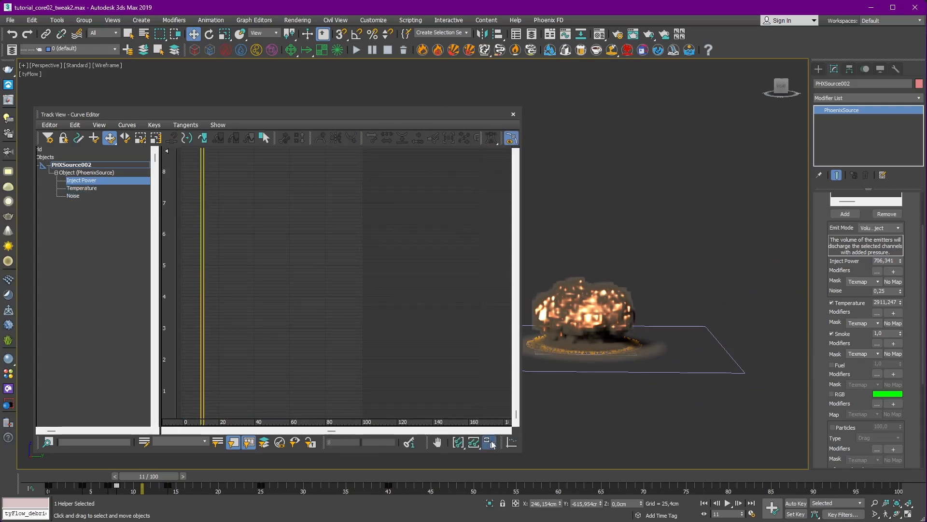
left_click(473, 442)
Examine the Inject Power curve of PHXSource002, comparing its keys at frames 4, 14 and 40 with the explosion at those times.
middle_click_drag(603, 367, 633, 351, "alt")
left_click_drag(256, 263, 225, 199)
scroll(823, 236, "down", 5)
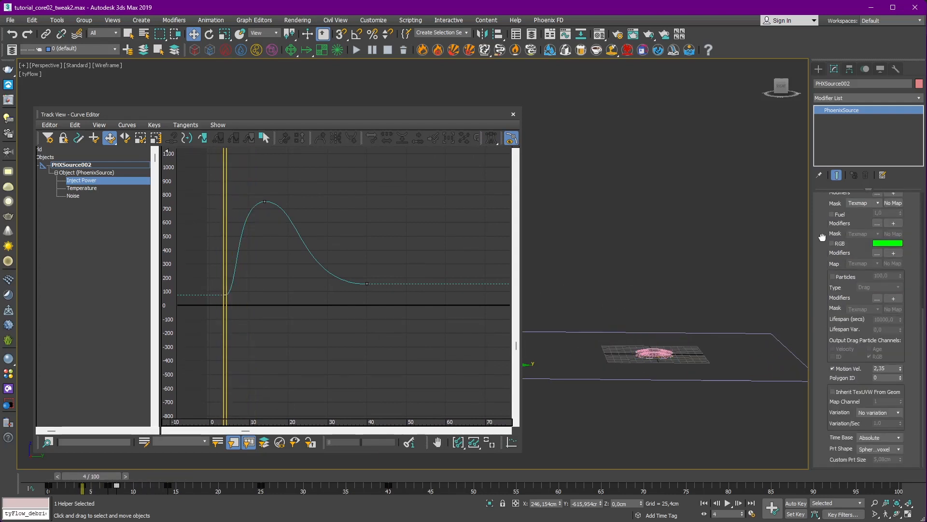
scroll(823, 233, "up", 1)
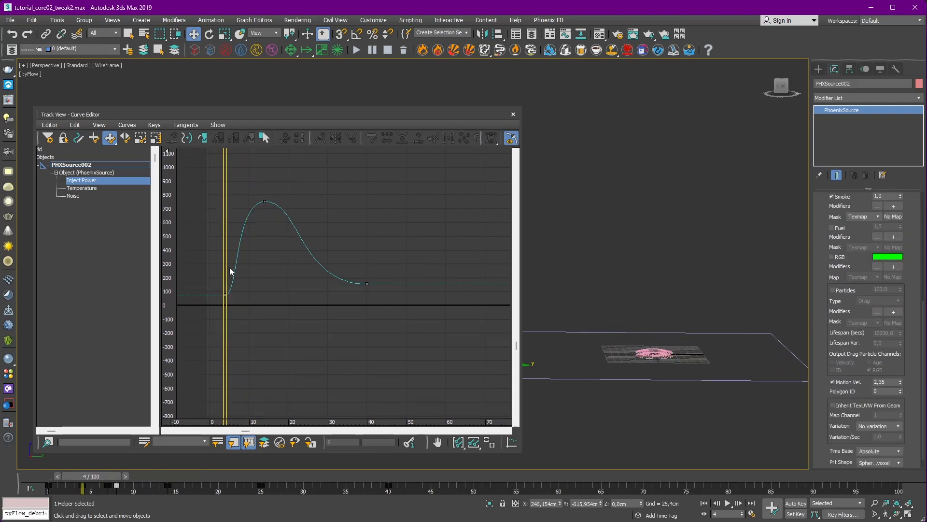
left_click(225, 294)
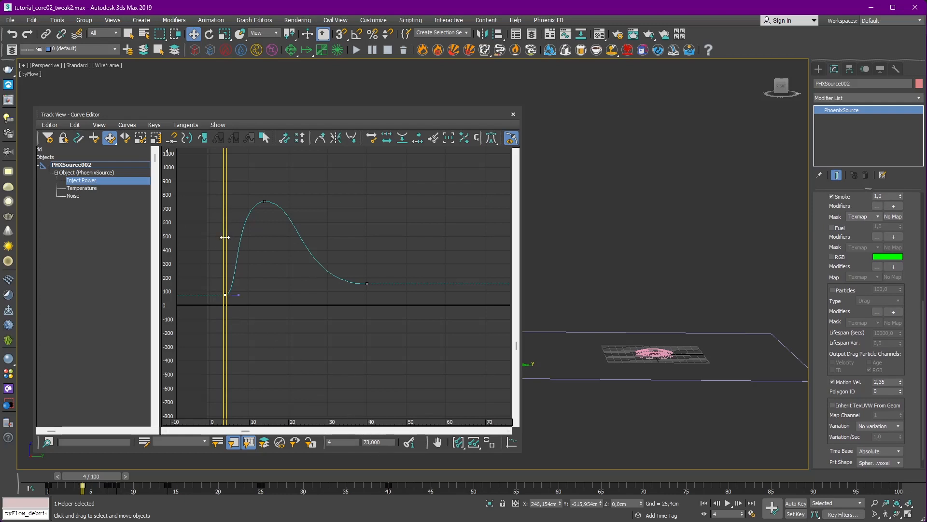
left_click_drag(225, 237, 262, 237)
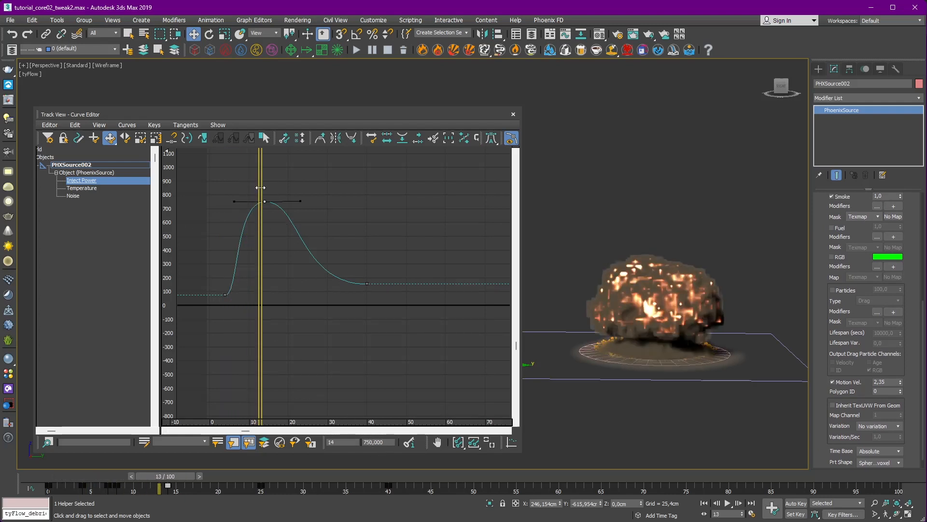
left_click_drag(260, 187, 386, 262)
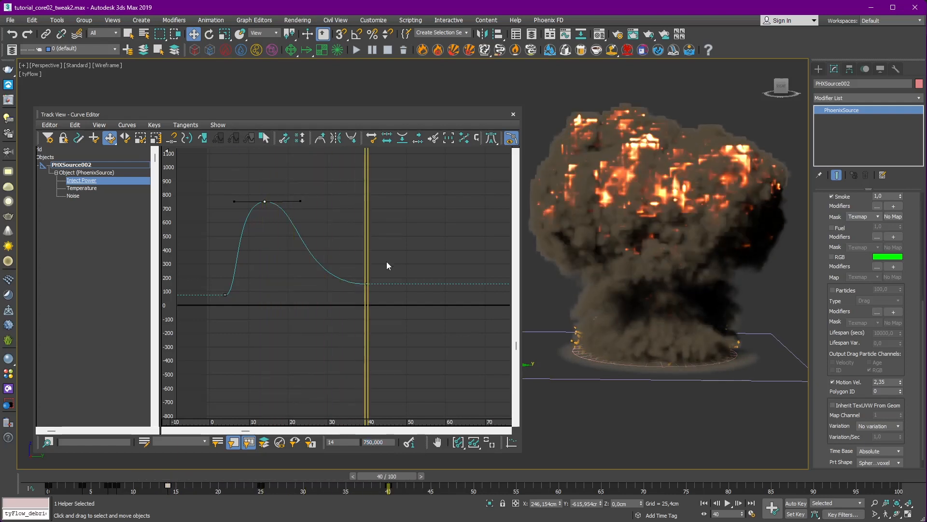
left_click_drag(367, 338, 324, 336)
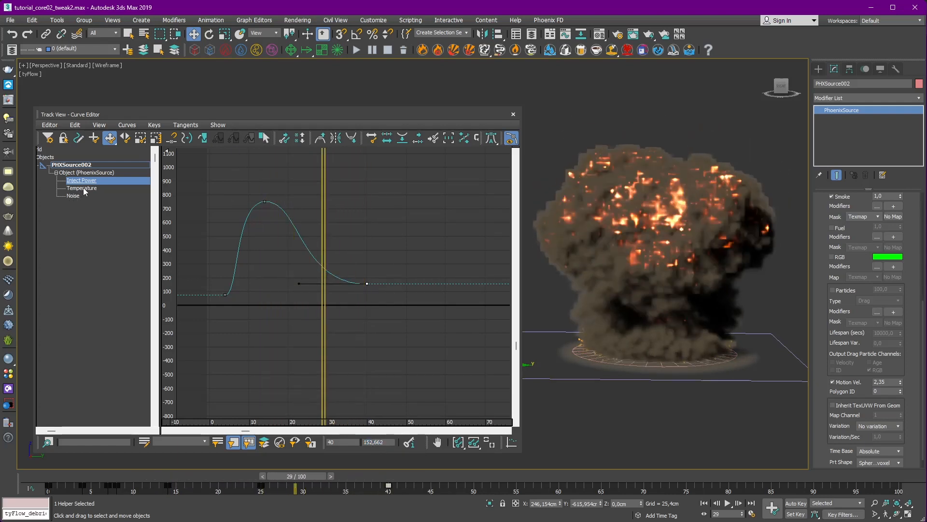
Fit only the Temperature curve in view and examine its frame 7 key while scrubbing around that time.
left_click(83, 189)
left_click(490, 444)
middle_click_drag(304, 205, 347, 189, "ctrl+alt")
left_click_drag(276, 267, 322, 332)
left_click_drag(433, 333, 331, 300)
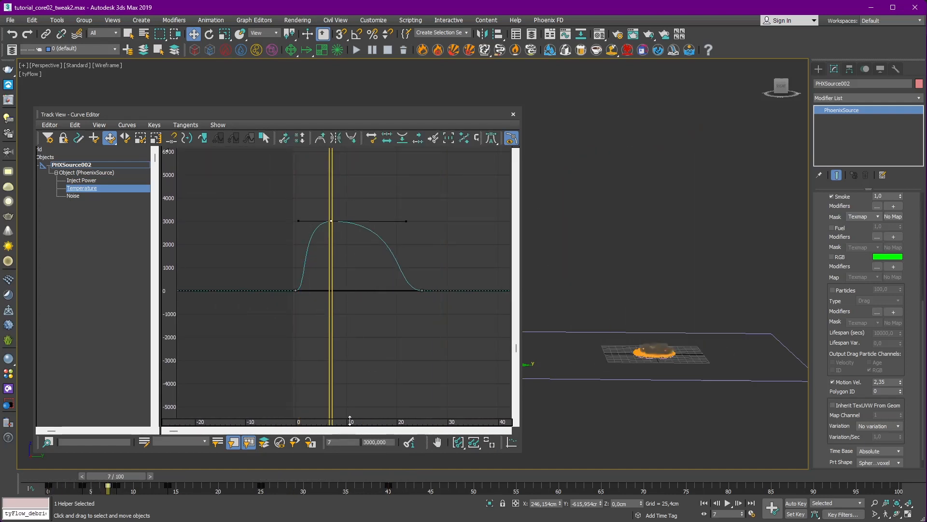
left_click_drag(332, 203, 326, 210)
Try the Temperature curve without its first key, scrub to frame 23, and undo the key deletion.
left_click_drag(285, 277, 306, 302)
key("Delete")
middle_click_drag(342, 239, 327, 247)
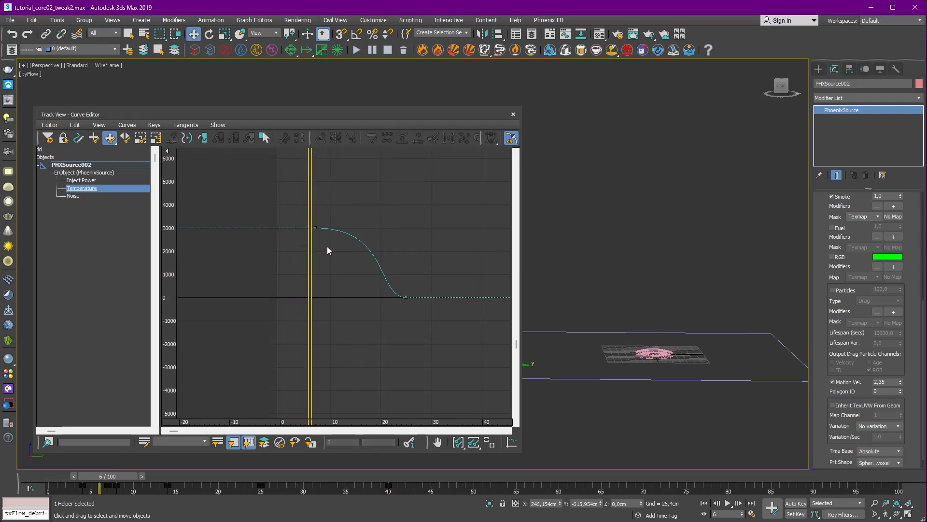
left_click_drag(310, 213, 396, 215)
key("ctrl+z")
left_click(406, 297)
Fit only the Noise curve in view and check its keys at frames 8 and 14 against the explosion.
left_click(74, 196)
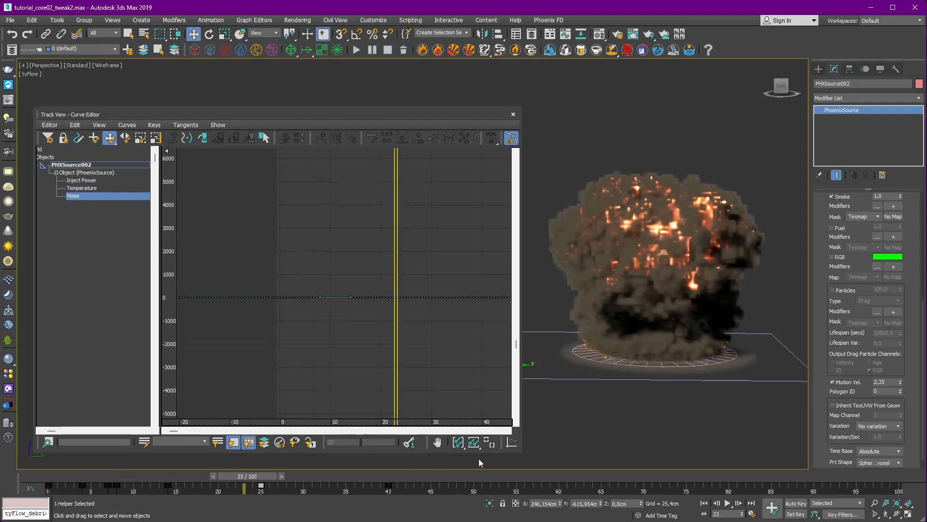
left_click(490, 443)
middle_click_drag(341, 280, 420, 208)
middle_click_drag(420, 208, 309, 304, "ctrl+alt")
middle_click_drag(309, 304, 340, 294)
left_click(332, 278)
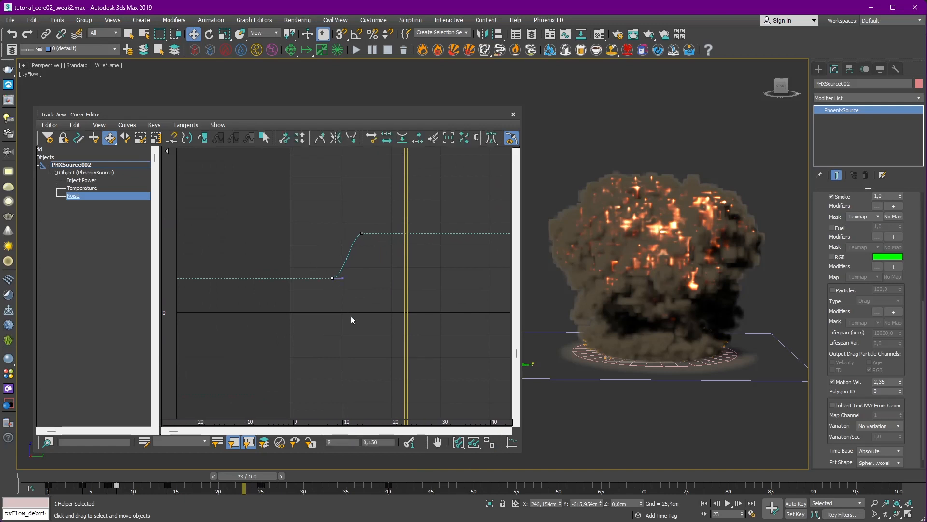
left_click_drag(406, 371, 333, 361)
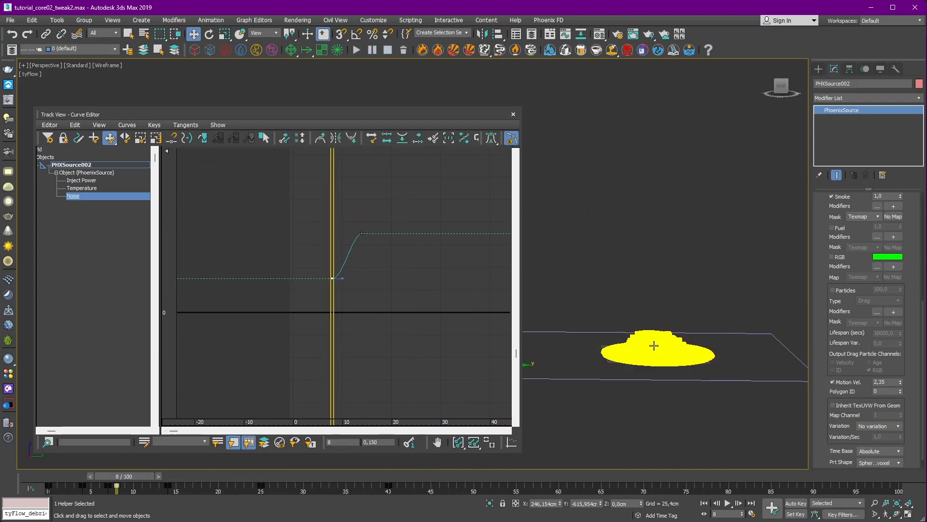
left_click_drag(335, 241, 361, 241)
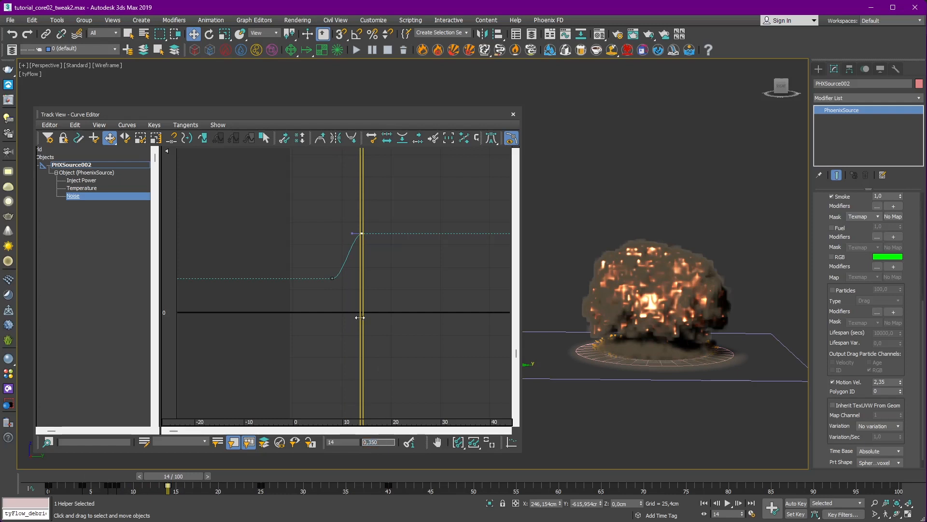
Close the Curve Editor, check the Motion Vel. setting of PHXSource002, and deselect the source.
left_click(514, 114)
scroll(865, 369, "down", 1)
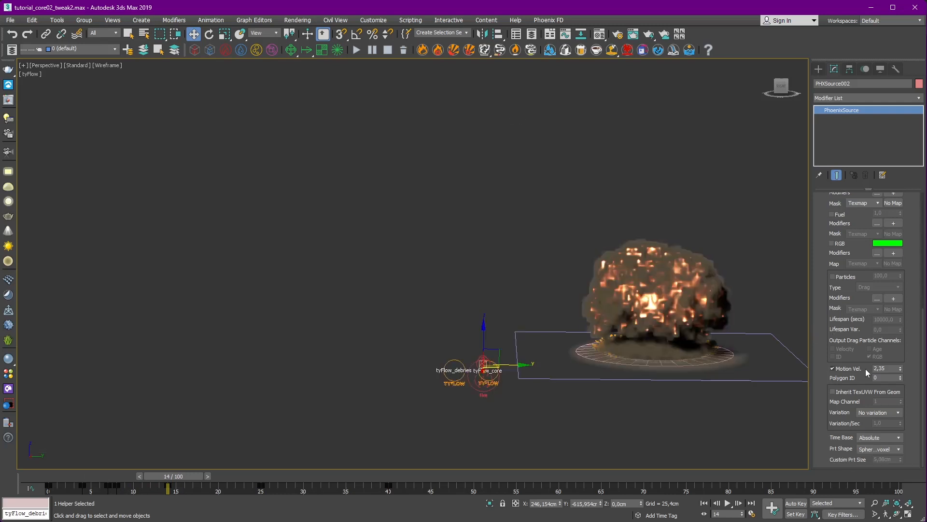
middle_click_drag(704, 193, 544, 178)
left_click(549, 171)
middle_click_drag(215, 293, 382, 217)
middle_click_drag(382, 217, 362, 272)
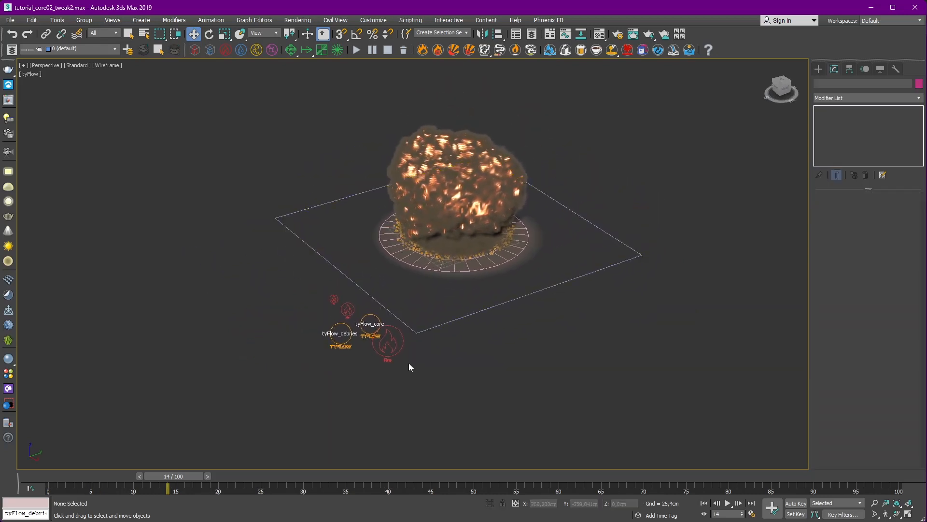
Select the fire source PHXSource001 and check which emitter node and emit mode it uses.
left_click(387, 346)
middle_click_drag(628, 337, 594, 379)
middle_click_drag(595, 380, 686, 320, "alt")
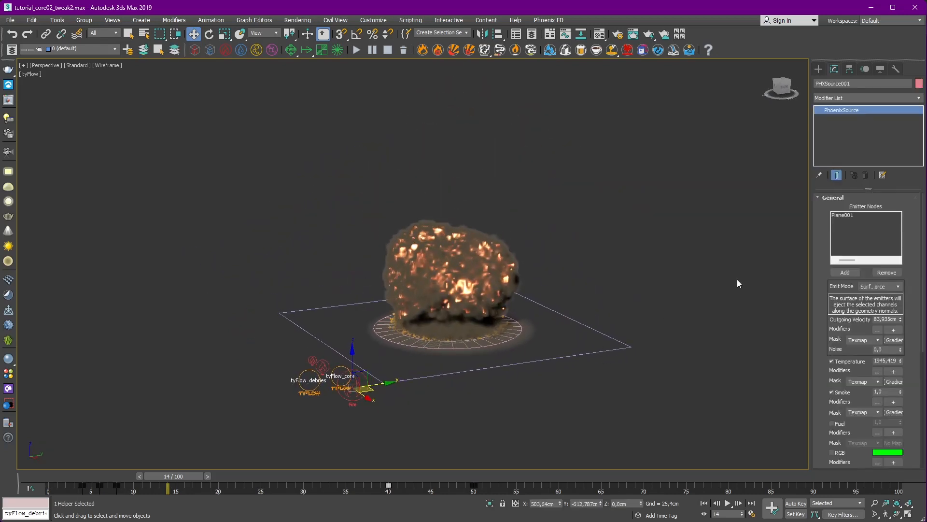
Select the ground plane Plane001 and show it shaded in the viewport with its material color.
left_click(597, 337)
right_click(612, 355)
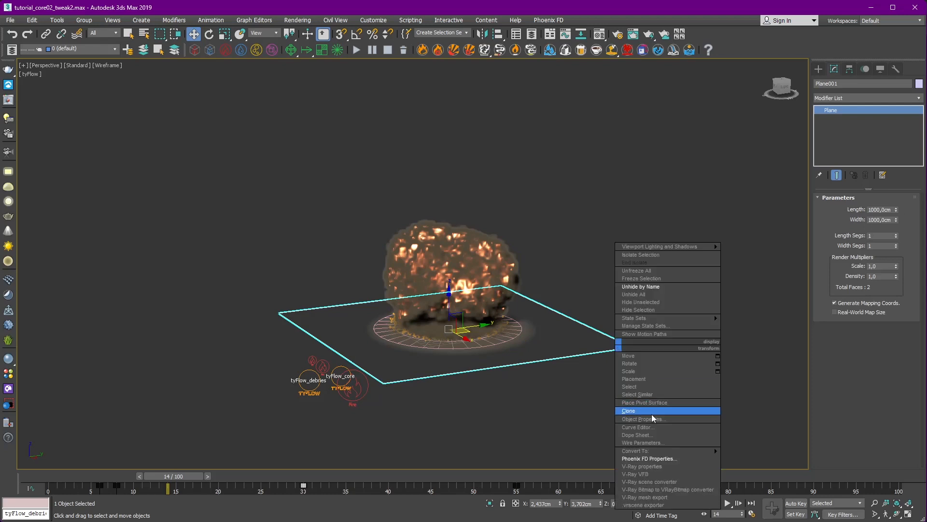
left_click(654, 415)
left_click(537, 403)
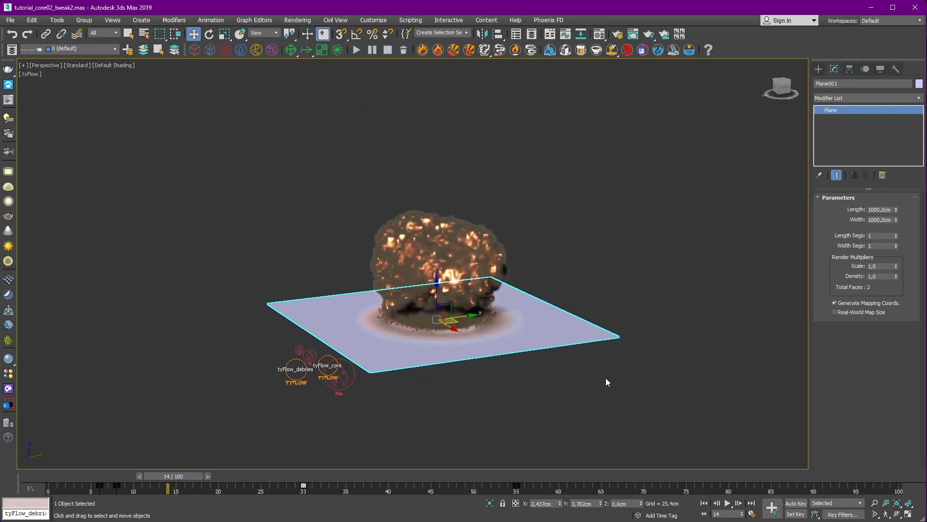
left_click(881, 69)
middle_click_drag(599, 338, 588, 318)
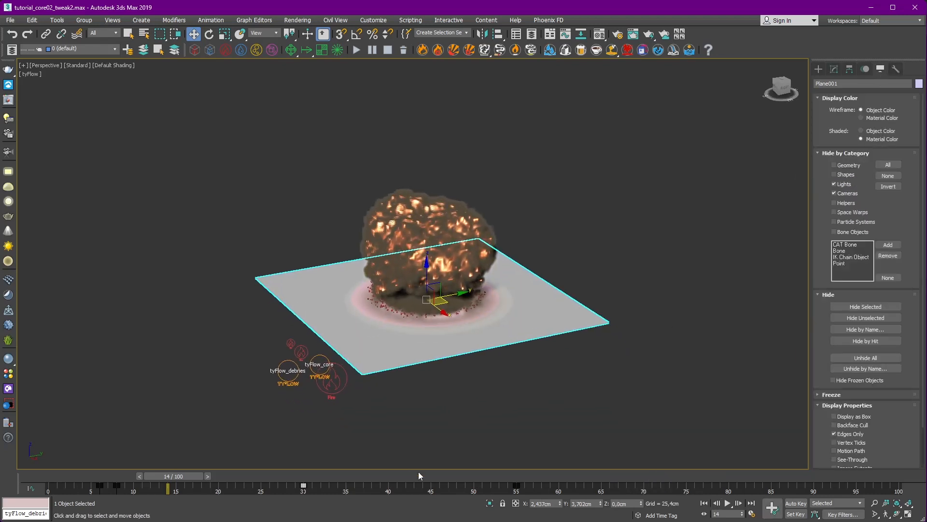
Go to frame 31 and show the black-and-white gradient map on Plane001 in the viewport.
left_click_drag(445, 478, 312, 476)
middle_click_drag(479, 370, 498, 378, "alt")
left_click(603, 36)
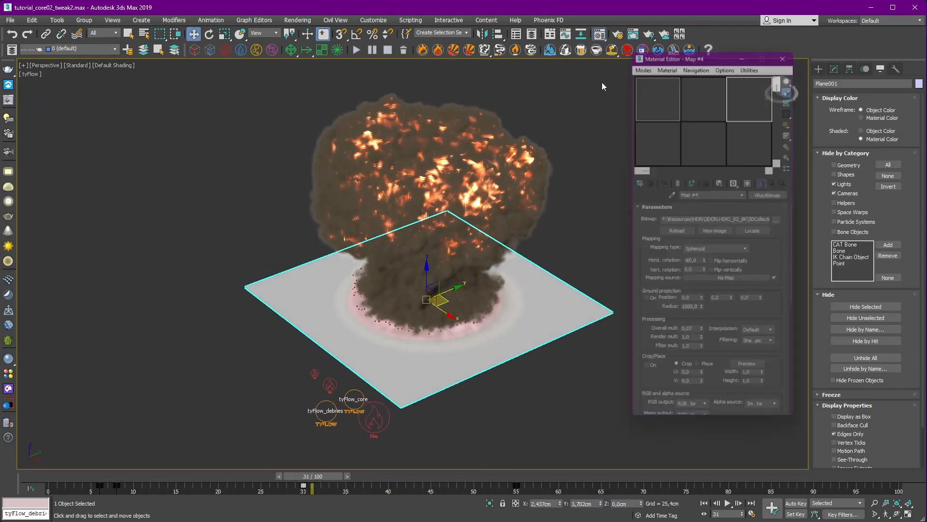
left_click(790, 46)
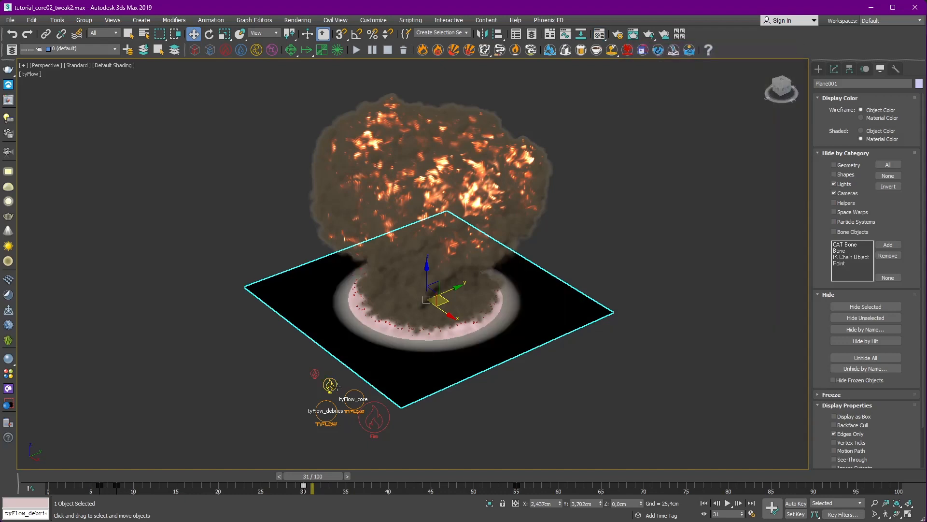
Hide the pink disc over the ground plane and scrub to frame 32 to view the gradient mask.
left_click_drag(126, 476, 213, 478)
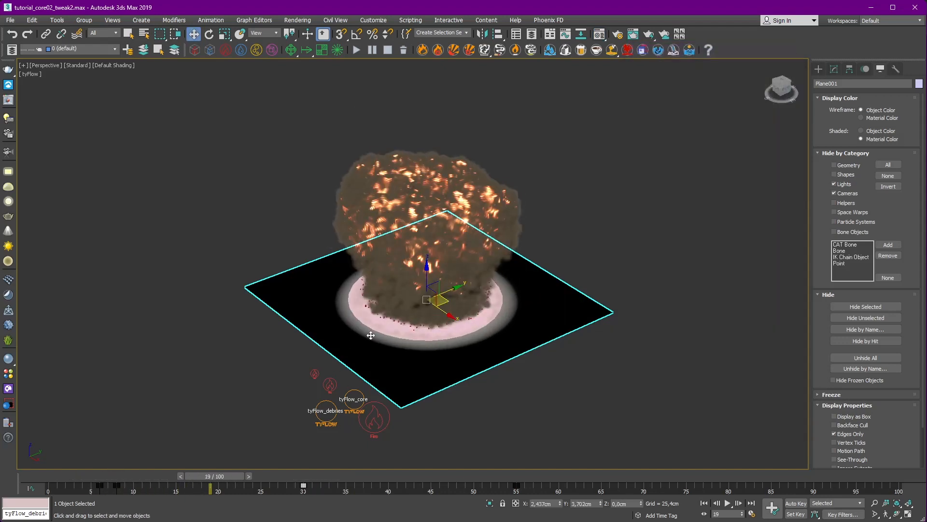
left_click(373, 326)
right_click(374, 326)
left_click(432, 288)
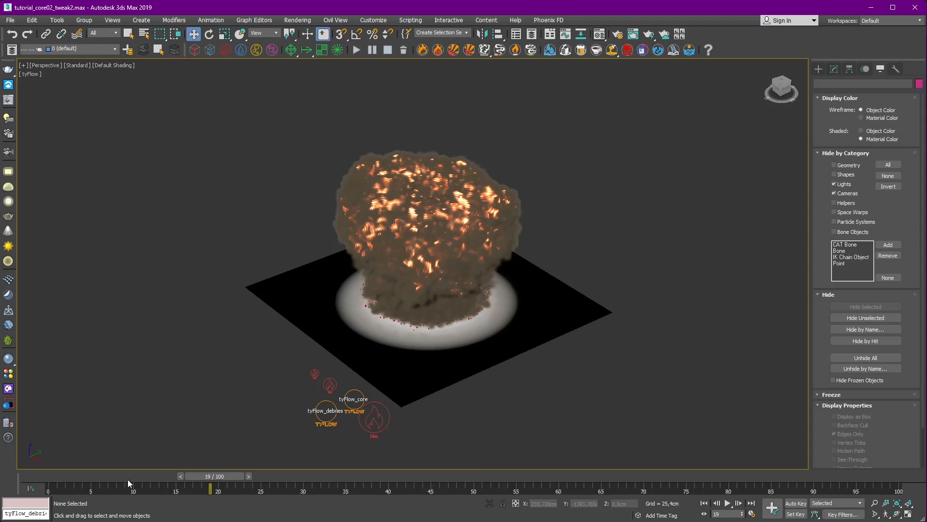
left_click_drag(129, 478, 346, 454)
Select PHXSource001 and review its emit mode, Outgoing Velocity, Temperature, Smoke and mask settings.
left_click(374, 417)
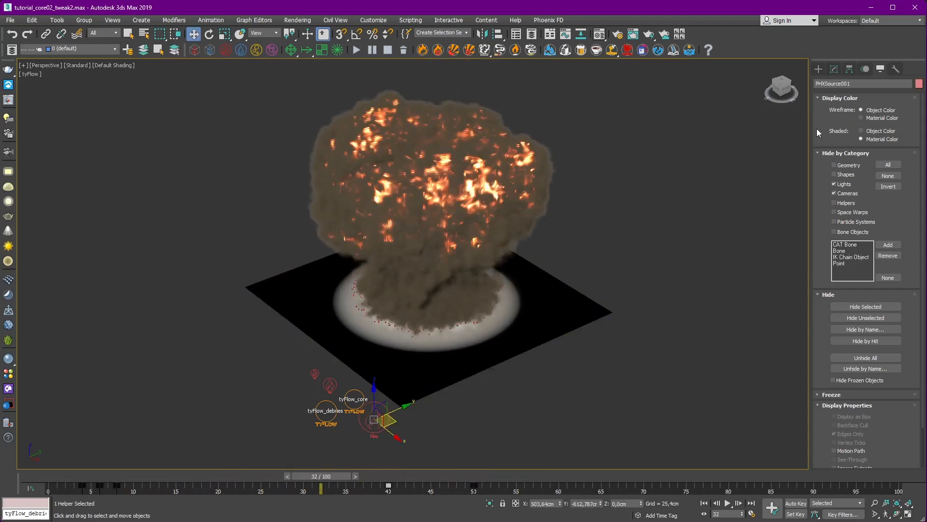
left_click(834, 68)
scroll(830, 338, "down", 2)
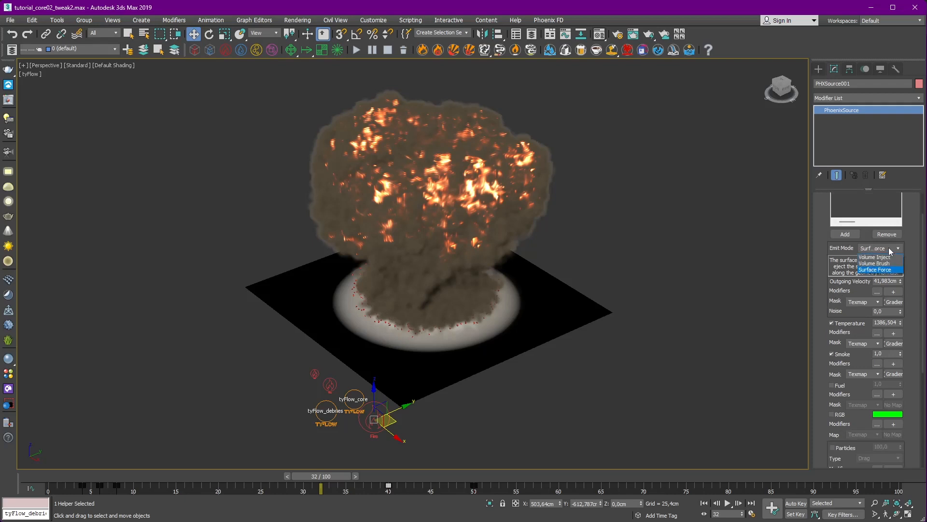
Open the Curve Editor for PHXSource001 and fit only the Outgoing Velocity curve in view.
left_click(565, 35)
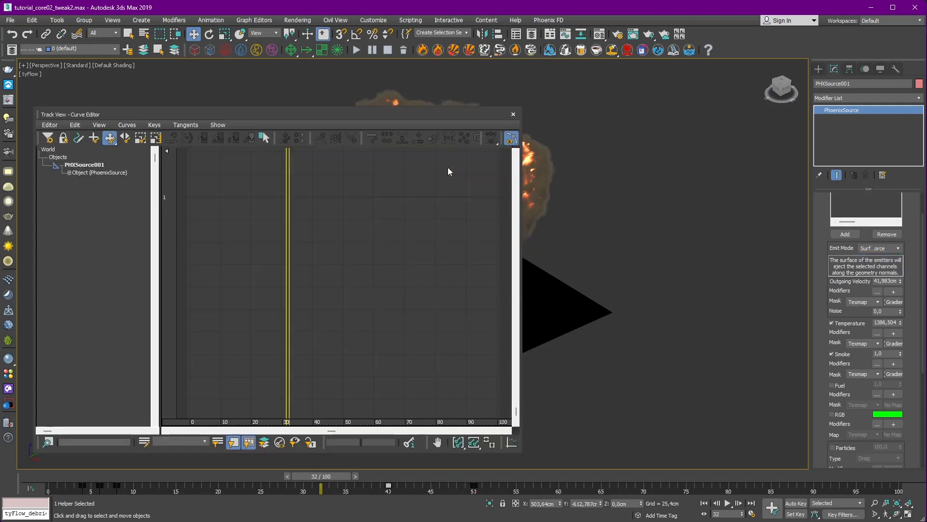
left_click(69, 173)
left_click(473, 443)
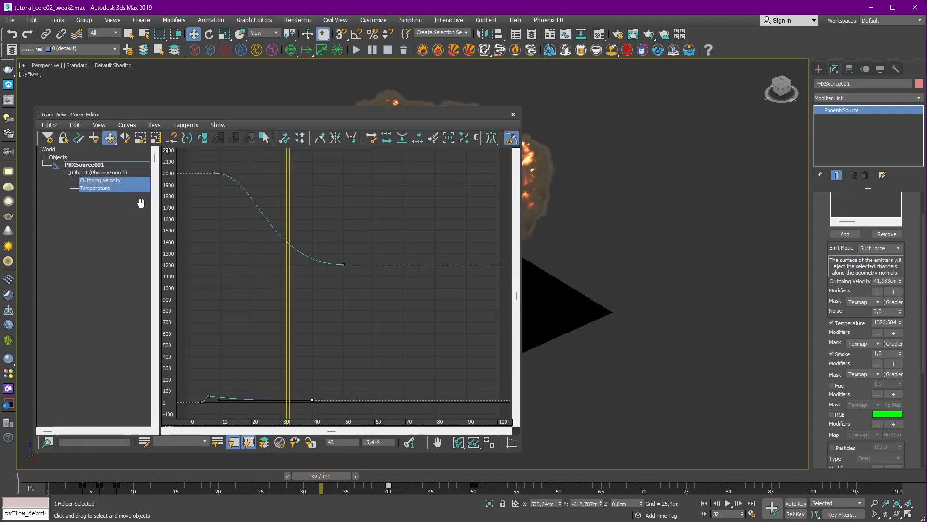
left_click(475, 443)
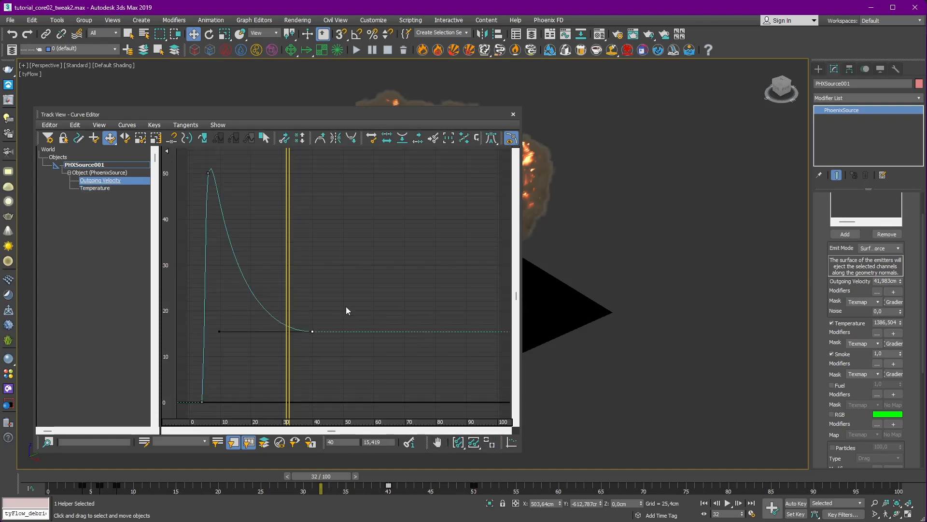
middle_click_drag(346, 307, 486, 299)
middle_click_drag(409, 294, 370, 270, "ctrl+alt")
middle_click_drag(370, 270, 311, 262)
Examine the Outgoing Velocity keys at frames 4, 6 and 40, and scrub to frame 11 to compare the blast.
middle_click_drag(578, 237, 746, 239)
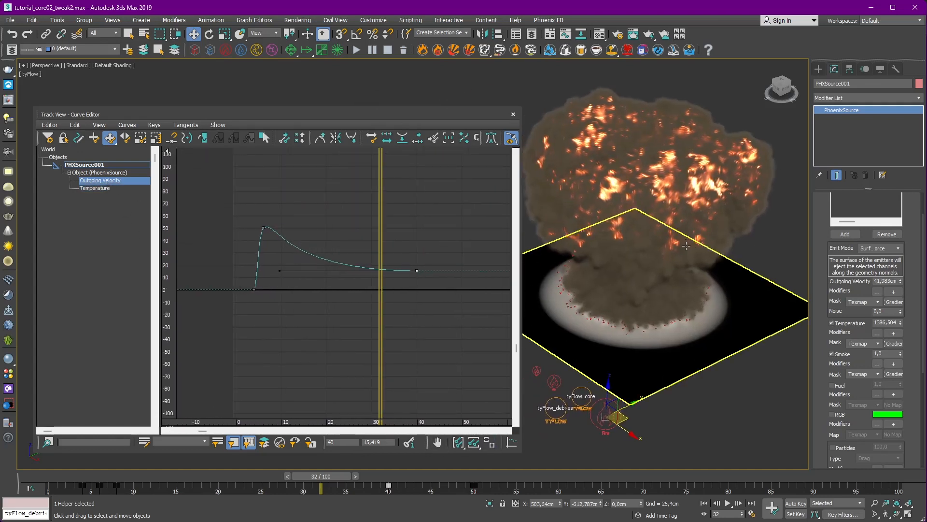
scroll(719, 275, "down", 3)
middle_click_drag(710, 281, 677, 266, "alt")
left_click_drag(381, 241, 253, 260)
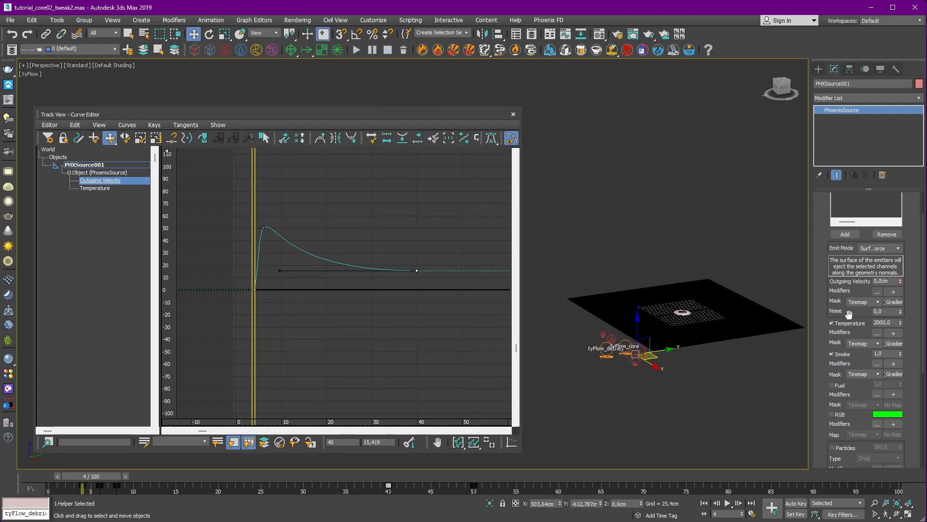
middle_click_drag(264, 191, 339, 207, "ctrl+alt")
left_click_drag(236, 211, 254, 211)
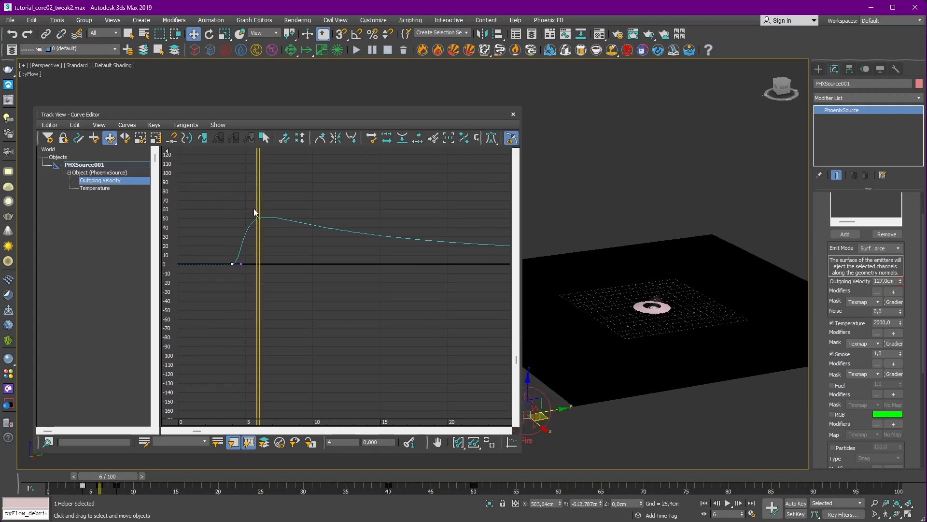
left_click_drag(258, 198, 259, 227)
left_click(259, 218)
middle_click_drag(457, 302, 374, 276)
middle_click_drag(374, 276, 402, 291)
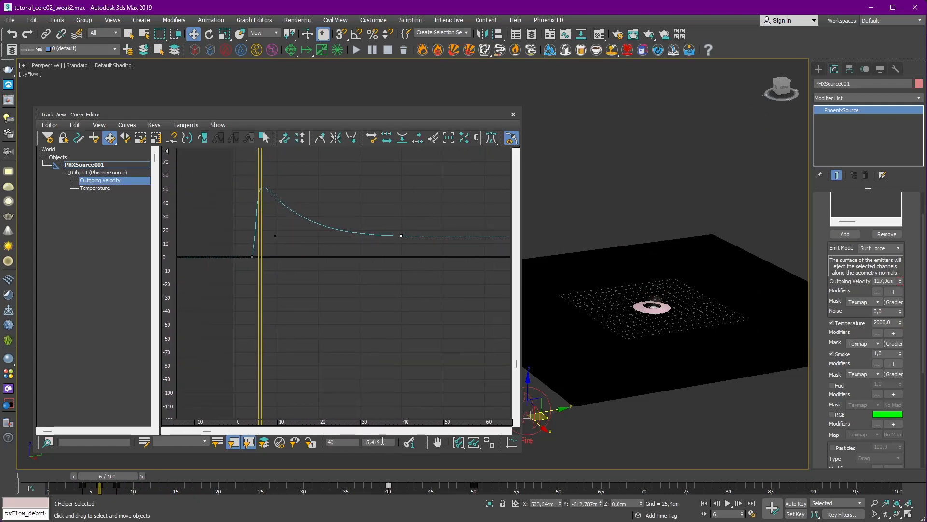
left_click_drag(261, 163, 281, 189)
Fit only the Temperature curve of PHXSource001 and examine its keys at frames 8 and 50 against the smoke.
left_click(104, 188)
left_click(491, 442)
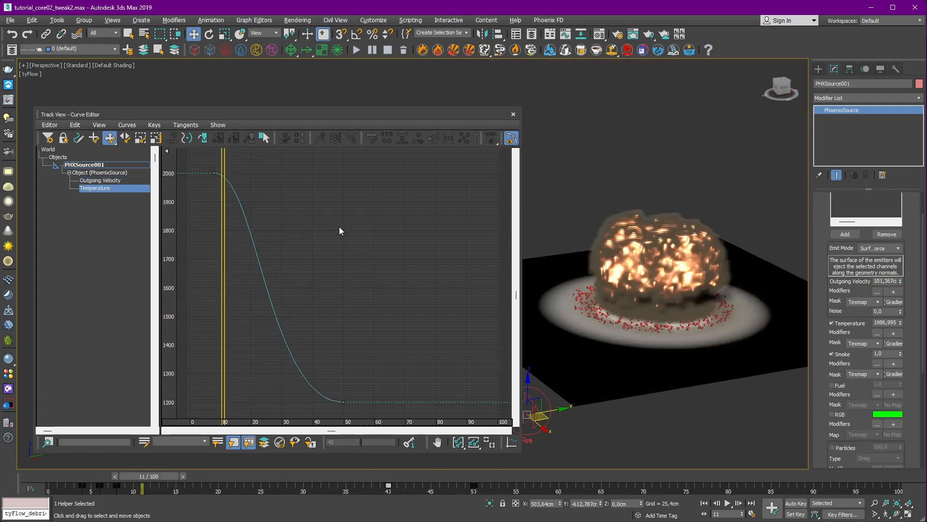
middle_click_drag(255, 208, 320, 303, "ctrl+alt")
left_click_drag(261, 186, 243, 187)
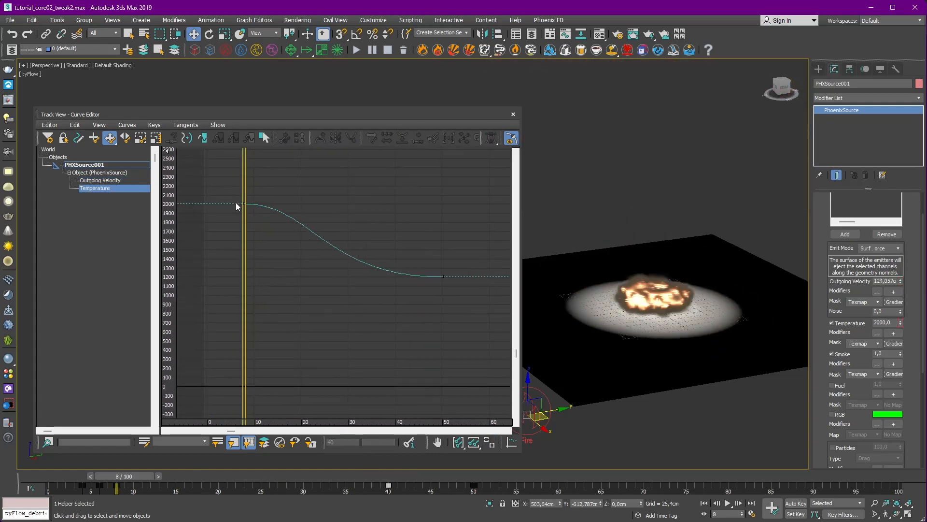
left_click(245, 203)
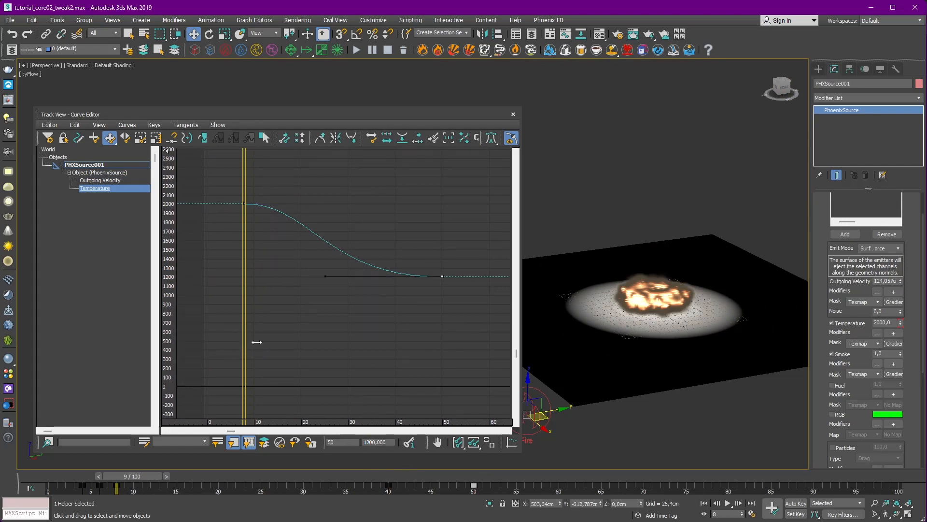
left_click_drag(256, 342, 443, 346)
mouse_move(441, 321)
middle_mouse_down()
mouse_move(351, 309)
mouse_move(445, 318)
middle_mouse_up()
scroll(445, 318, "down", 3)
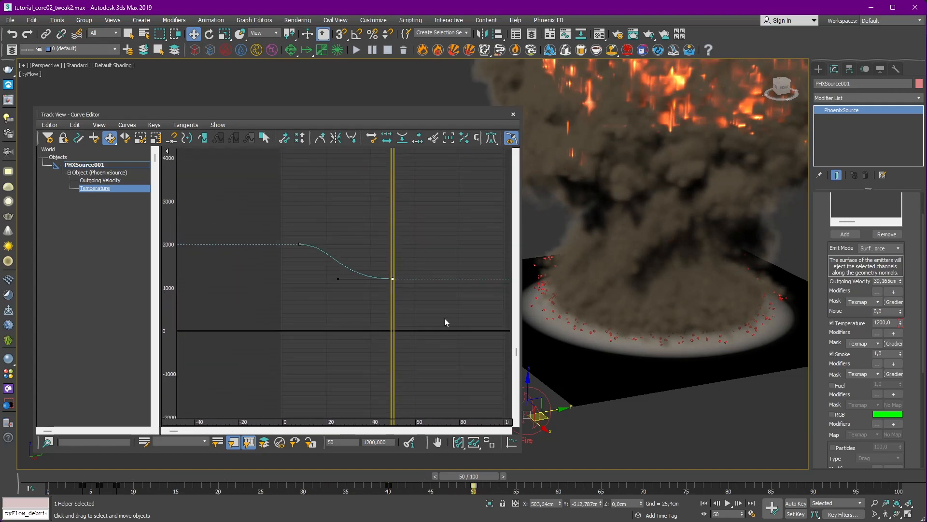
Scrub to frame 17 to compare the Temperature curve with the blast, and close the Curve Editor.
middle_click_drag(398, 301, 341, 296)
left_click_drag(338, 296, 263, 295)
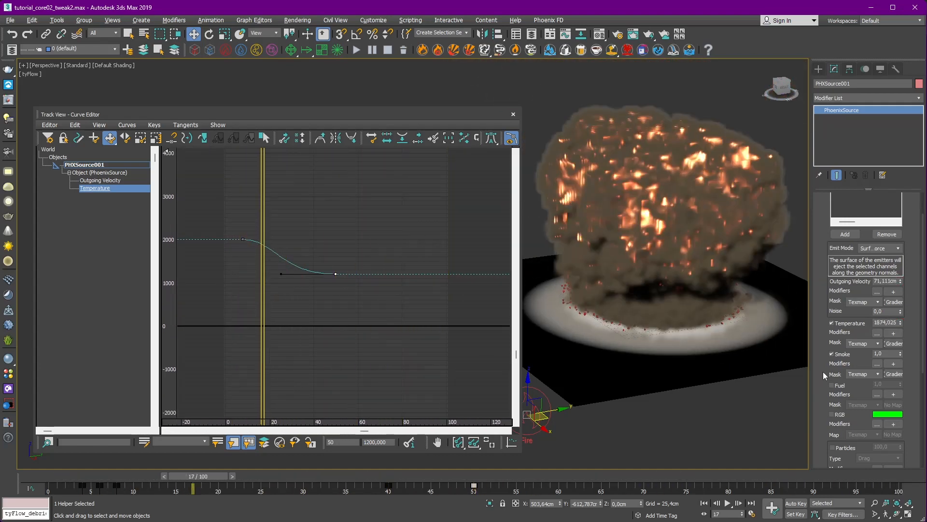
mouse_move(825, 380)
left_mouse_down()
mouse_move(827, 260)
mouse_move(826, 376)
left_mouse_up()
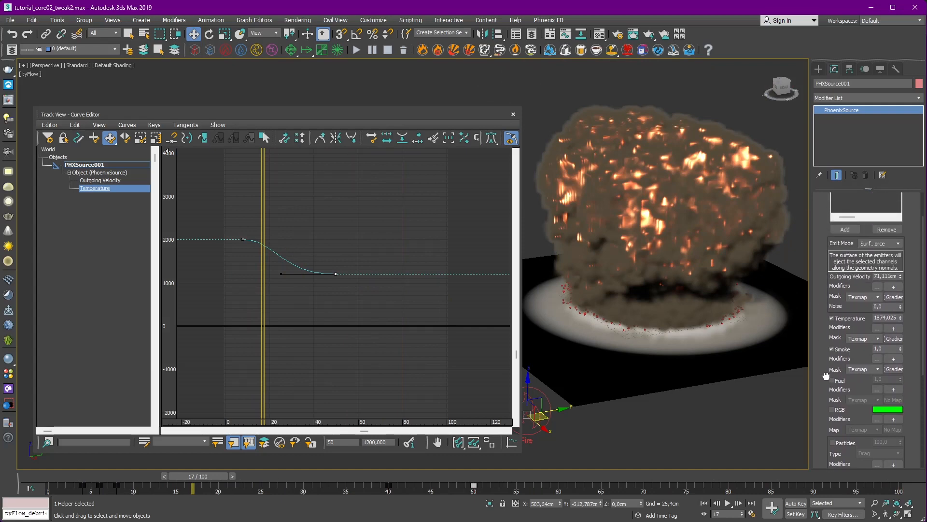
left_click(513, 115)
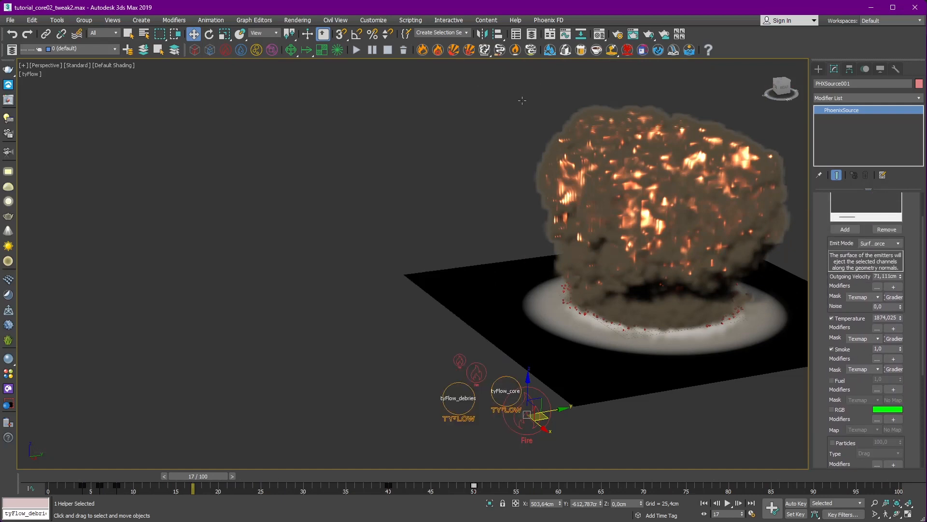
Open the Material Editor and examine the ground mask's radial Gradient Ramp at frames 72 and 45.
left_click(597, 34)
left_click_drag(700, 50, 250, 60)
left_click_drag(80, 480, 667, 492)
left_click_drag(214, 368, 207, 368)
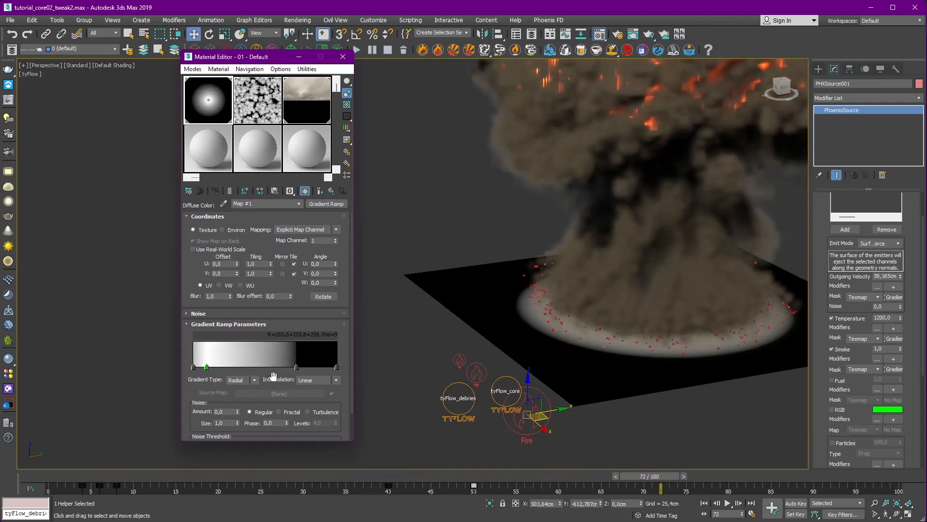
left_click_drag(662, 478, 431, 477)
Open the Curve Editor for Plane001 and display the Position curves of Gradient Ramp Flag #3 and Flag #4.
key("w")
left_click(565, 34)
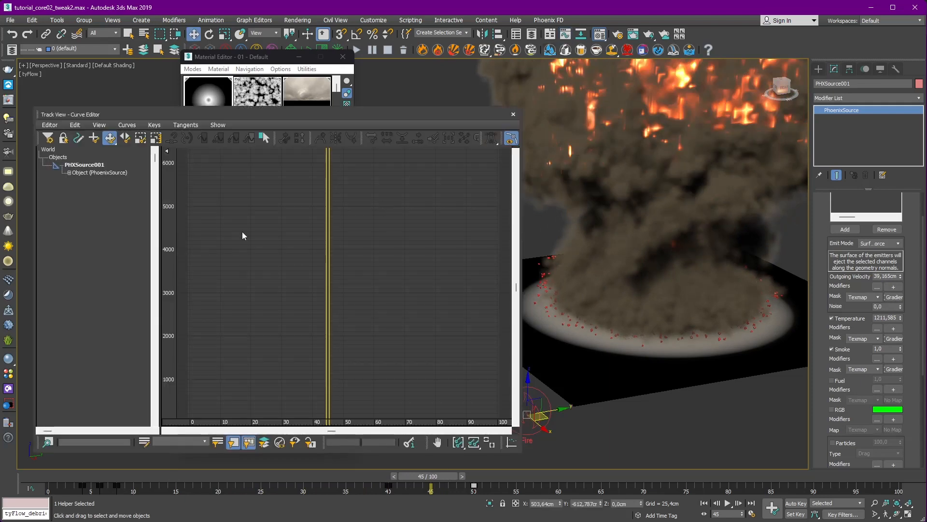
left_click(69, 172)
left_click(663, 425)
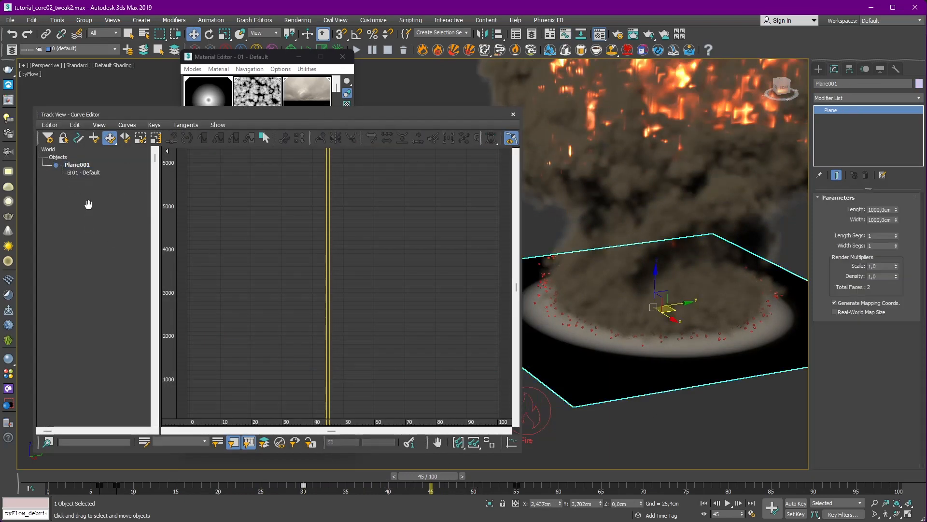
left_click(93, 196)
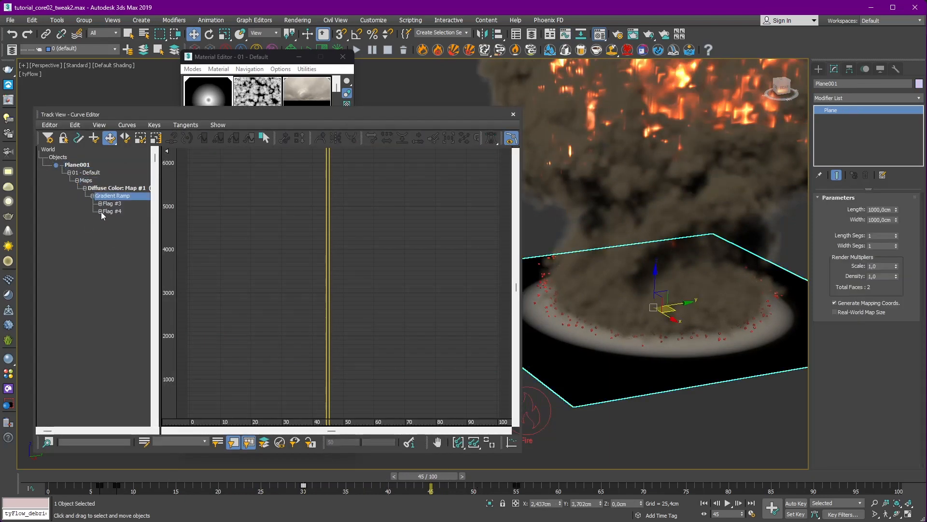
left_click(491, 445)
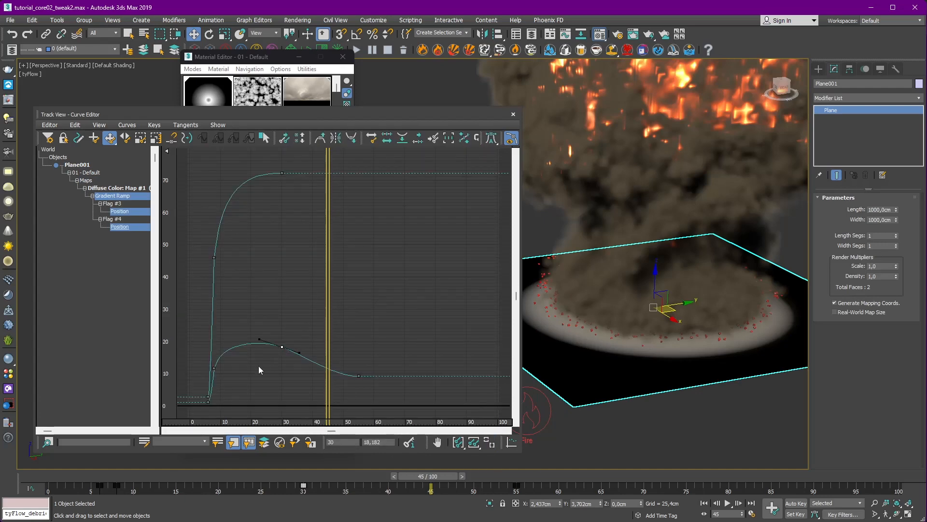
Compare the flag Position curves with the Gradient Ramp while scrubbing to frame 56, and close both editors.
left_click_drag(328, 326, 261, 326)
left_click_drag(253, 57, 603, 71)
left_click_drag(260, 360, 362, 338)
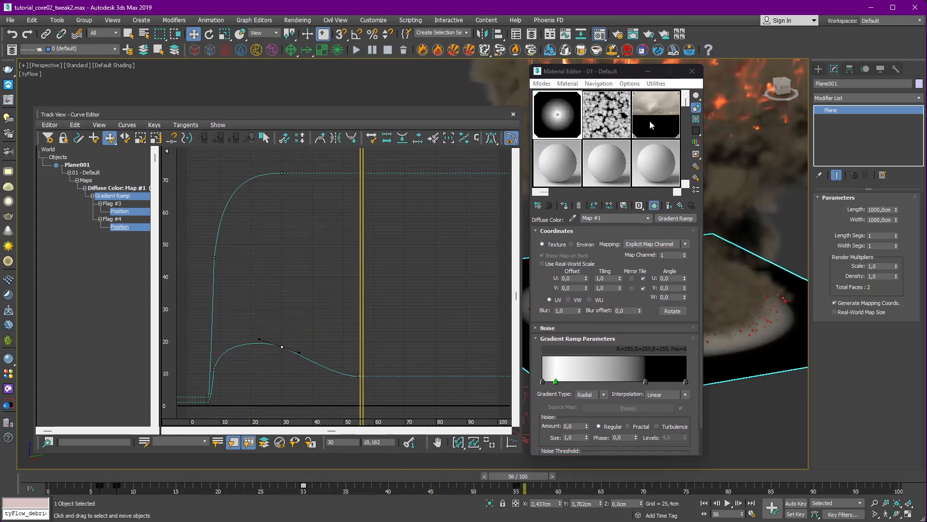
left_click(692, 72)
left_click_drag(462, 117, 447, 118)
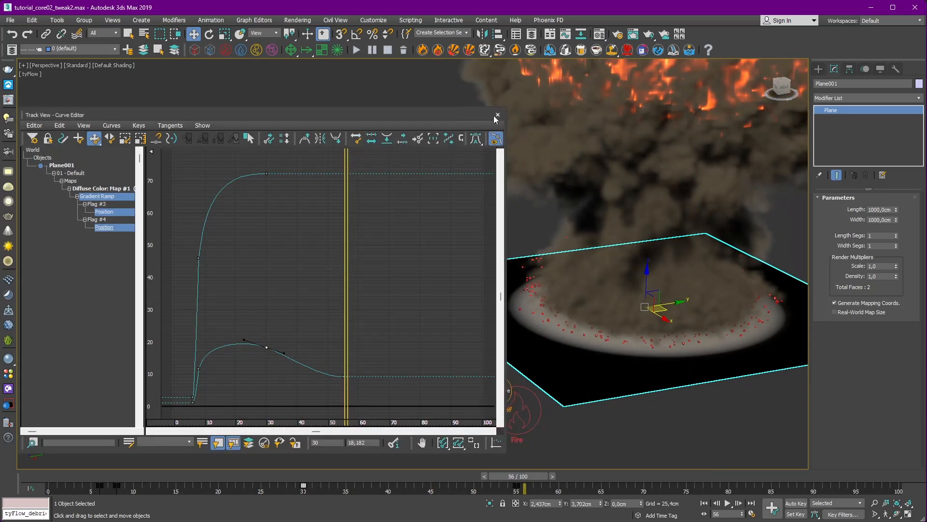
left_click(499, 116)
Deselect the ground plane, frame the whole explosion from a low side view, and scrub to frame 54.
middle_click_drag(507, 203, 193, 202)
left_click(326, 201)
scroll(270, 212, "down", 3)
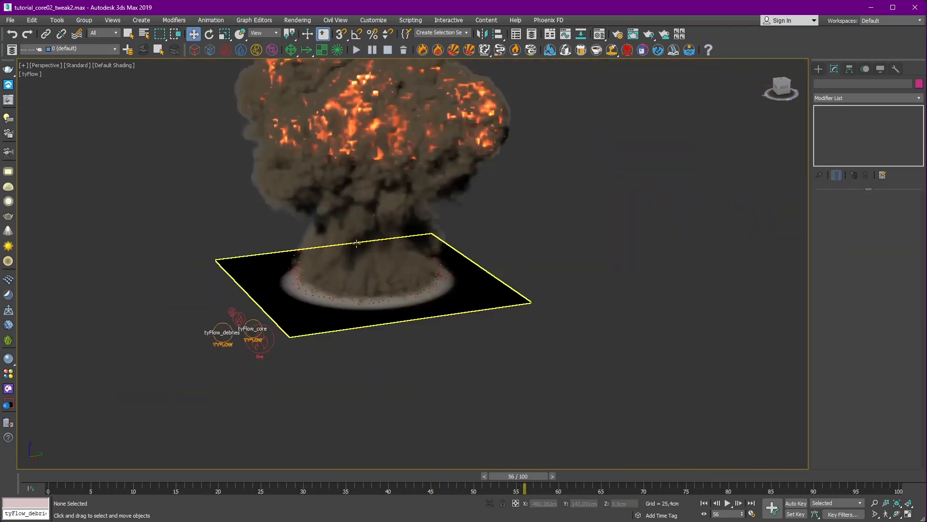
middle_click_drag(527, 241, 525, 208, "alt")
middle_click_drag(525, 208, 483, 273)
middle_click_drag(442, 334, 467, 350)
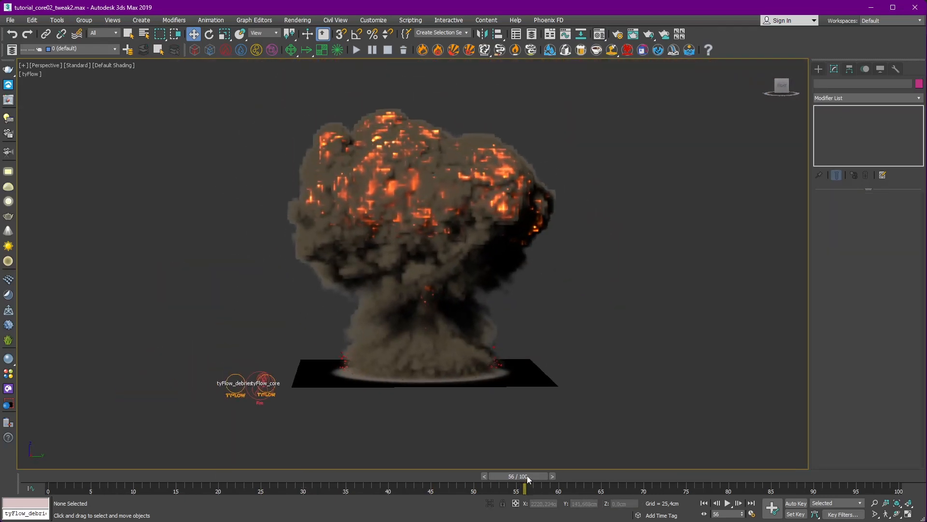
left_click_drag(527, 475, 507, 459)
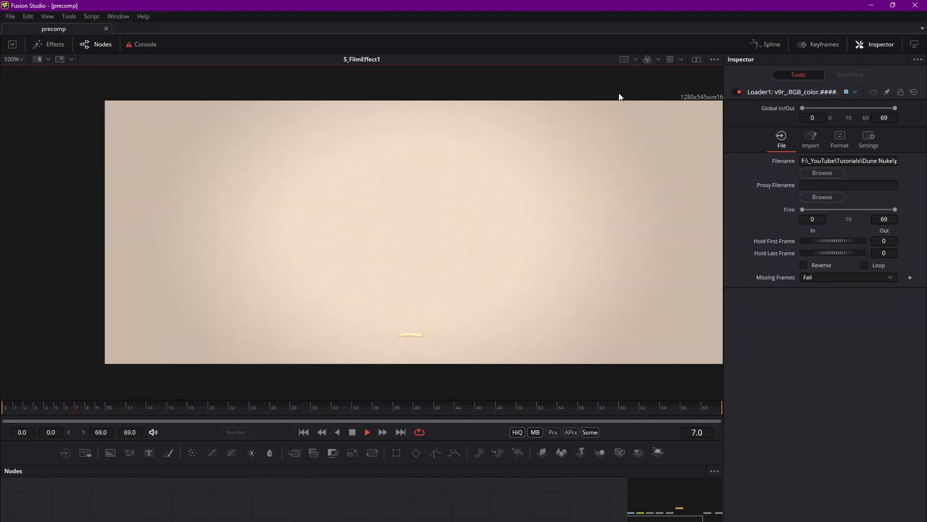
Switch to Fusion Studio, compare the S_FilmEffect1 composite with the Loader1 render side by side, and stop playback at frame 54.
left_click(697, 59)
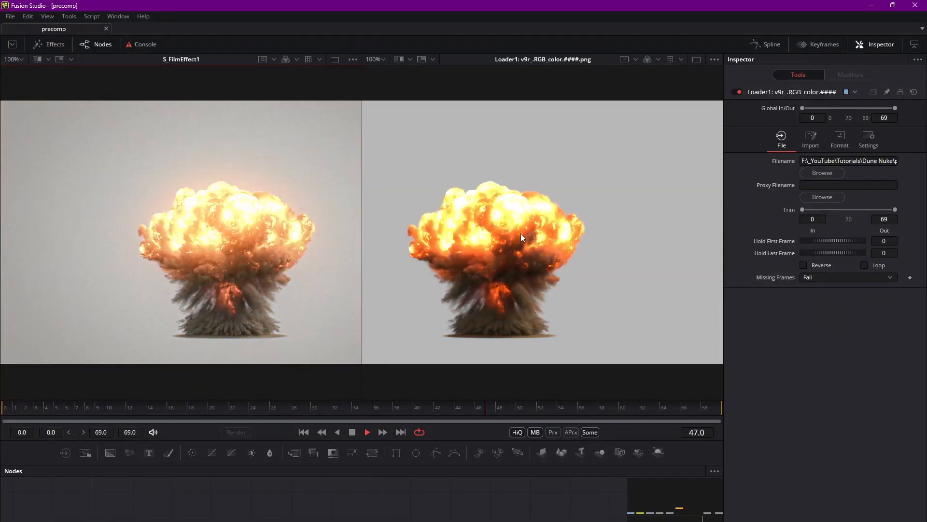
key("space")
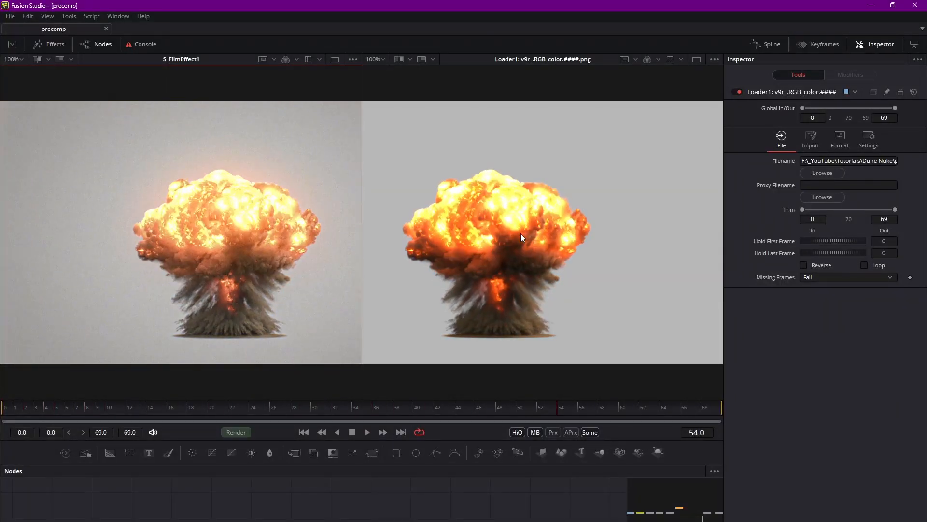
left_click(872, 9)
Switch to 3ds Max, open the explosion simulator's volumetric render settings and review the Fire light, opacity, multiplier and color ramp values.
left_click(440, 41)
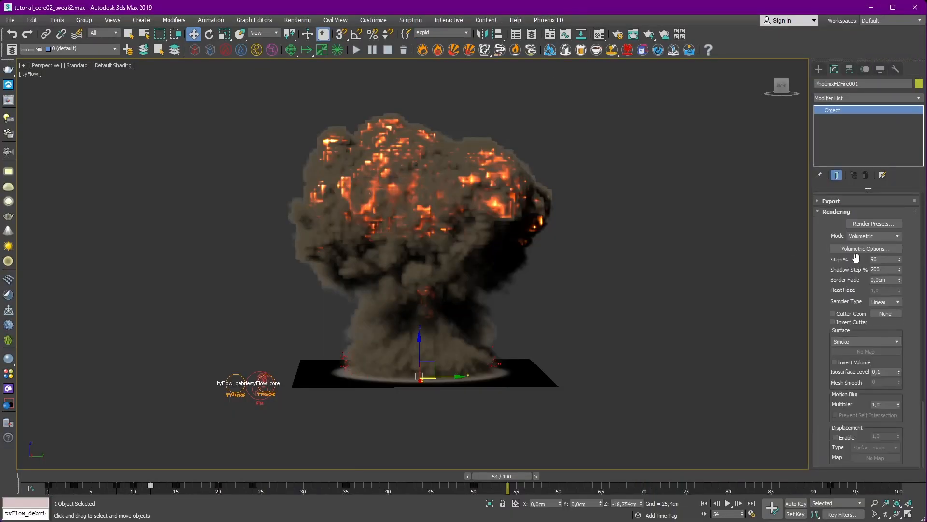
left_click(866, 249)
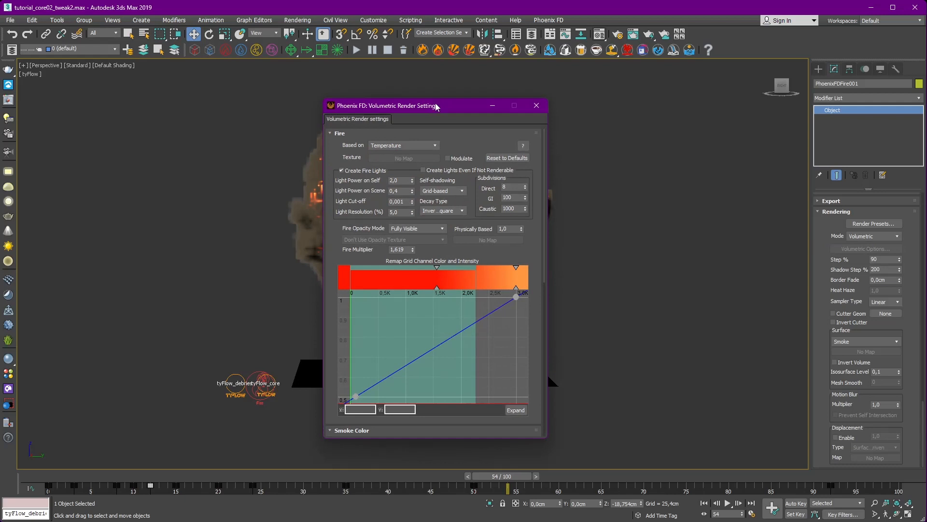
left_click_drag(431, 101, 657, 78)
scroll(654, 221, "down", 2)
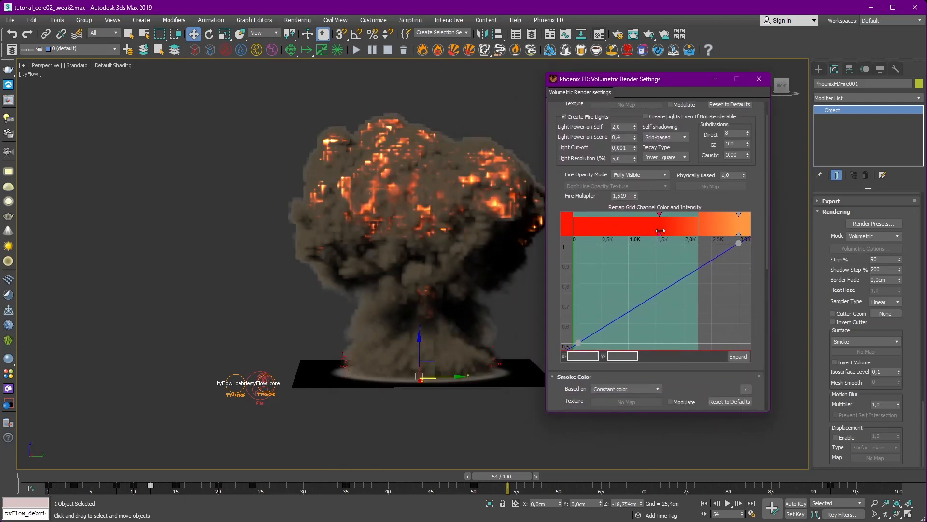
scroll(665, 192, "up", 2)
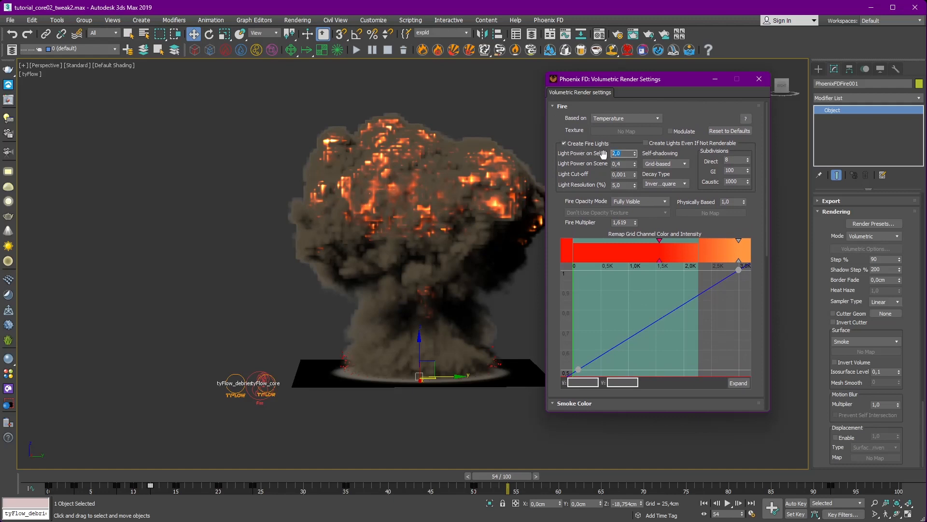
left_click_drag(724, 228, 723, 225)
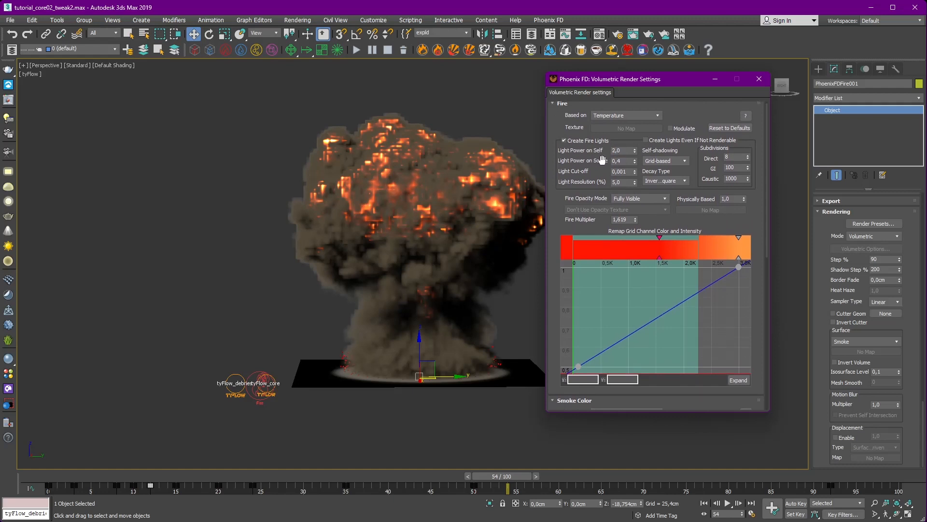
scroll(728, 223, "down", 1)
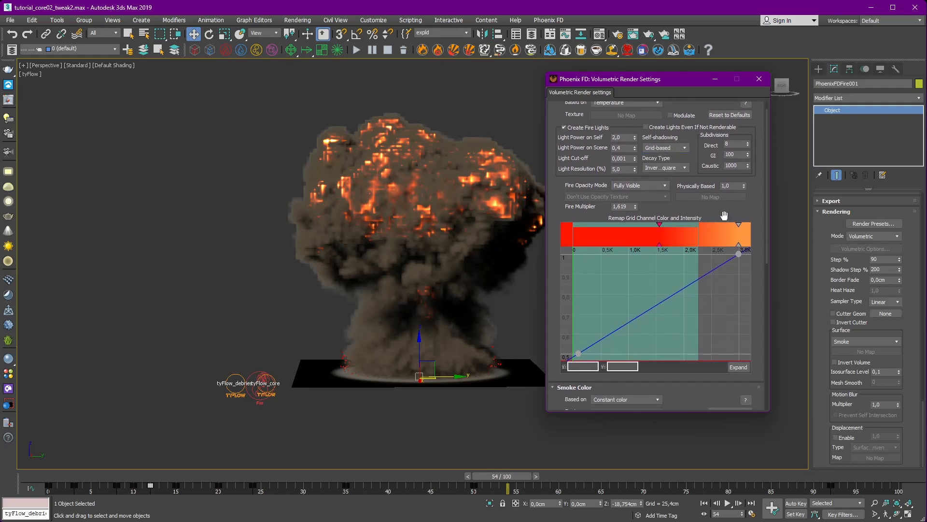
left_click_drag(724, 215, 730, 159)
Review the Smoke Color constant color and light scatter multipliers, and the Simple Smoke Opacity setting.
left_click_drag(701, 344, 704, 166)
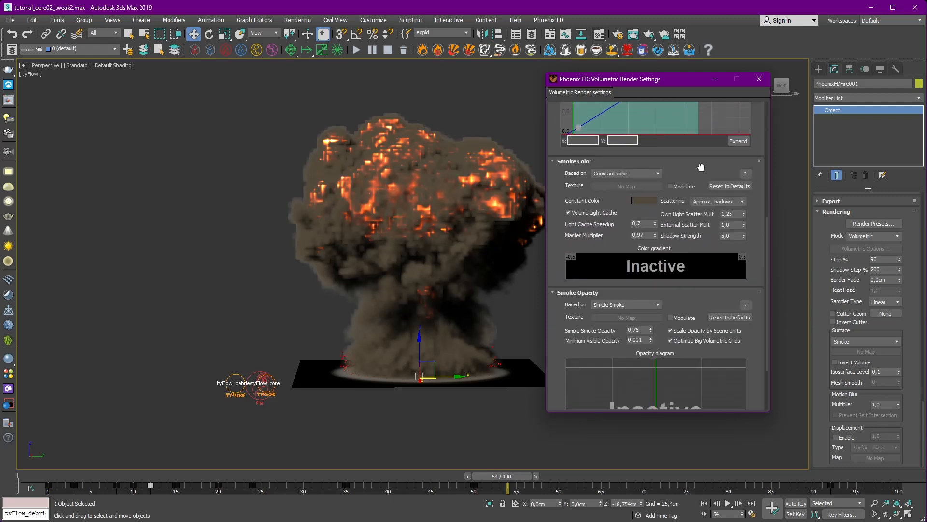
left_click(643, 195)
left_click(387, 149)
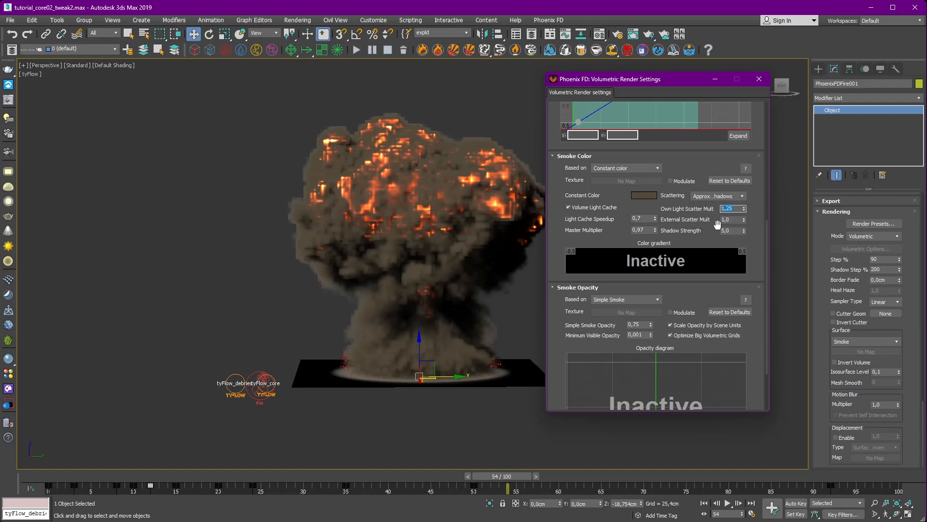
scroll(696, 256, "down", 3)
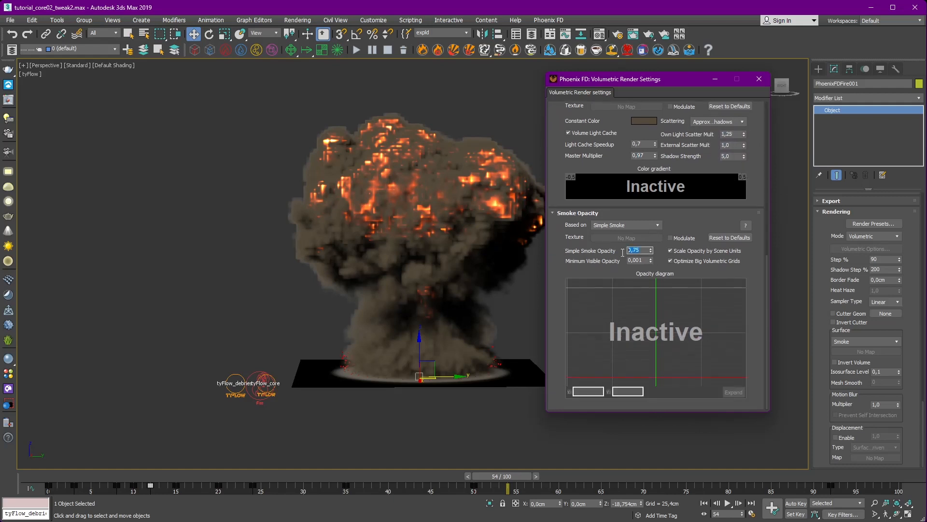
Scrub to frame 89 to examine the animated Fire Multiplier, and close the volumetric render settings.
scroll(609, 231, "up", 10)
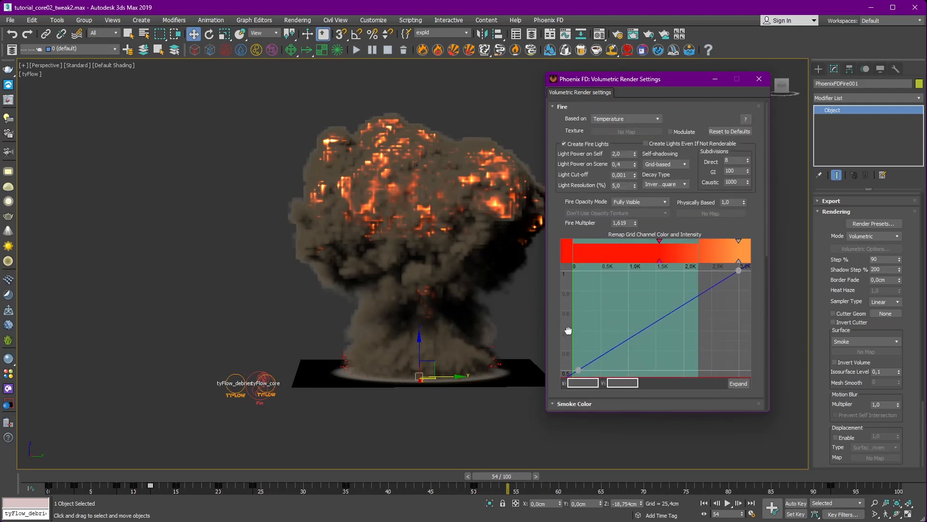
left_click_drag(526, 475, 800, 483)
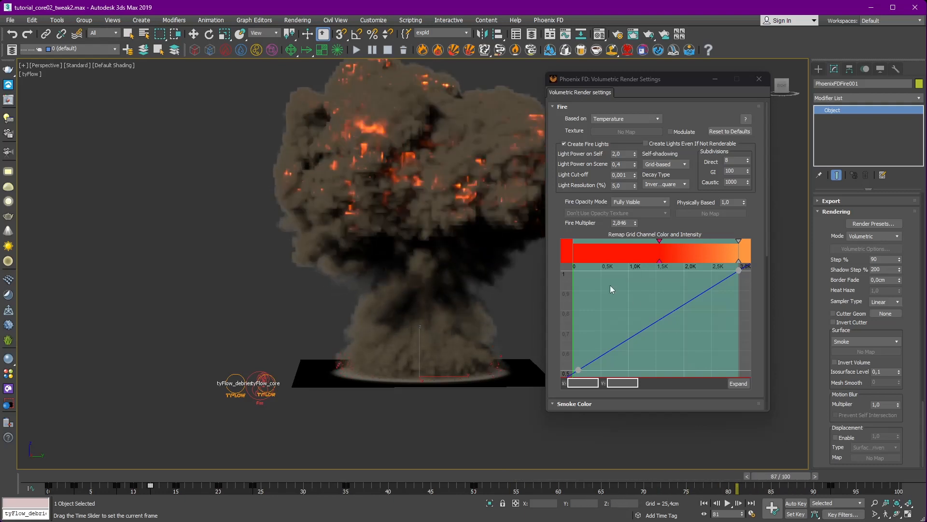
left_click(757, 82)
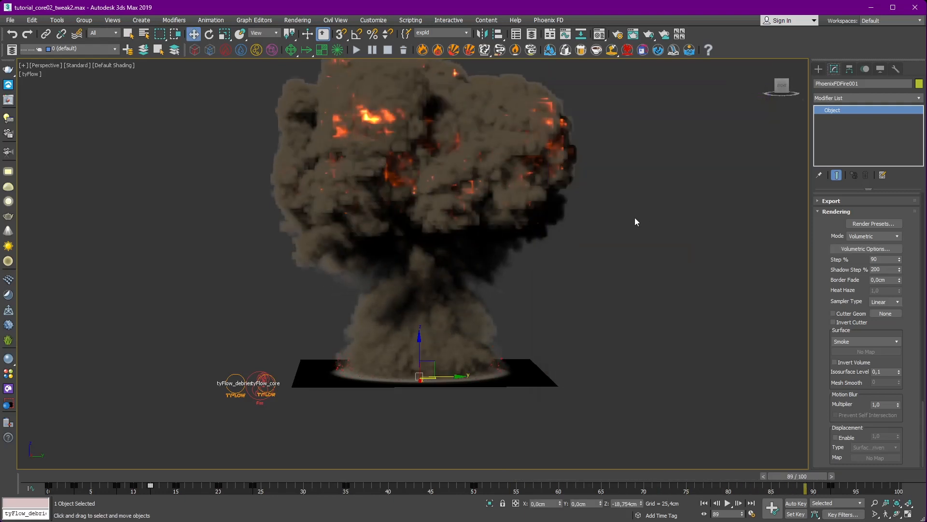
Deselect the simulator, view the explosion from ground level and through PhysCamera001, and scrub the timeline.
left_click(634, 220)
scroll(579, 212, "down", 1)
middle_click_drag(553, 207, 553, 283)
middle_click_drag(657, 382, 619, 352, "alt")
middle_click_drag(729, 369, 671, 306)
key("c")
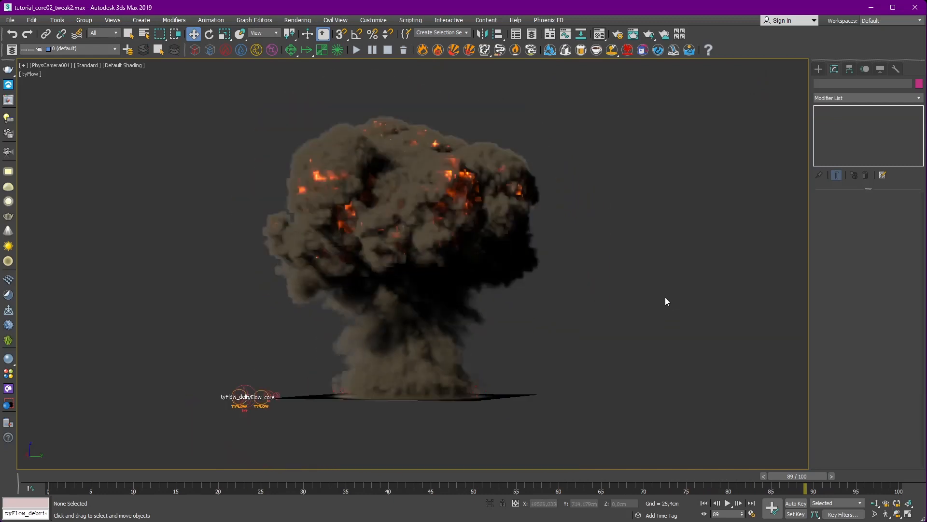
left_click_drag(789, 477, 749, 459)
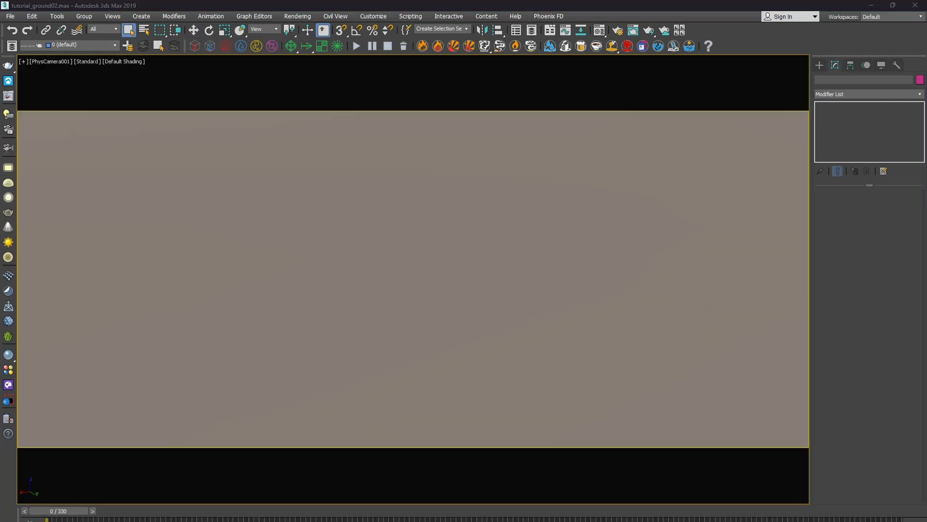
Play the camera animation in tutorial_ground02.max, stop it, and move to frame 238.
key("slash")
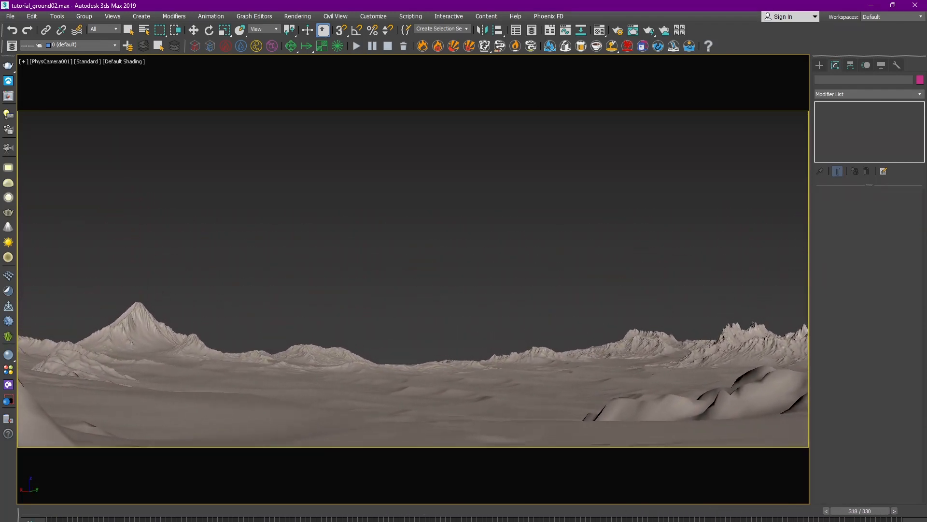
key("slash")
left_click_drag(840, 517, 652, 517)
Create a Phoenix FD FireSmokeSim container on the desert ground in the middle of the camera view and show its parameters.
left_click(423, 46)
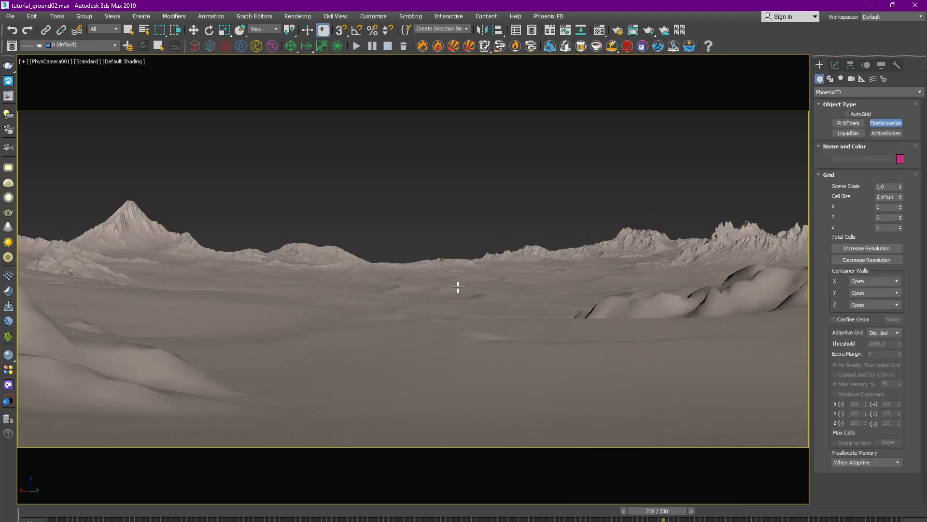
left_click(427, 288)
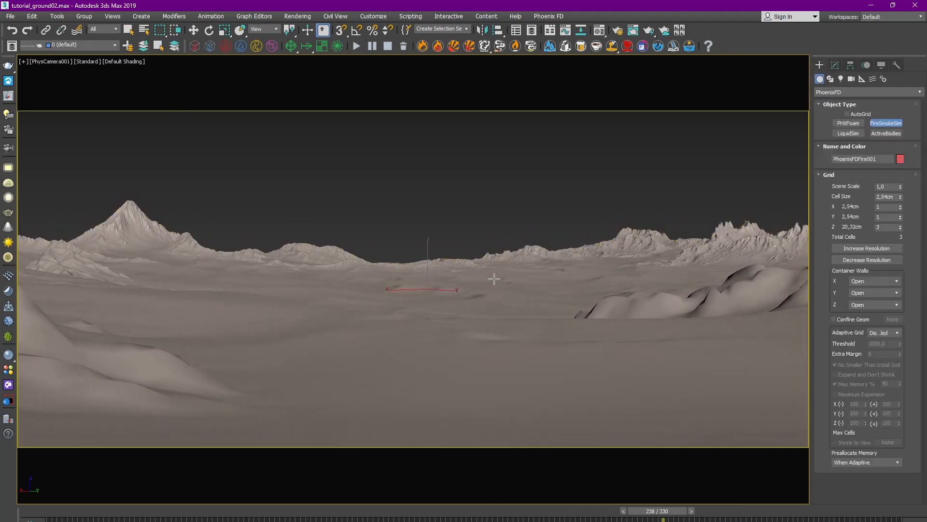
left_click(686, 217)
right_click(686, 217)
left_click(835, 66)
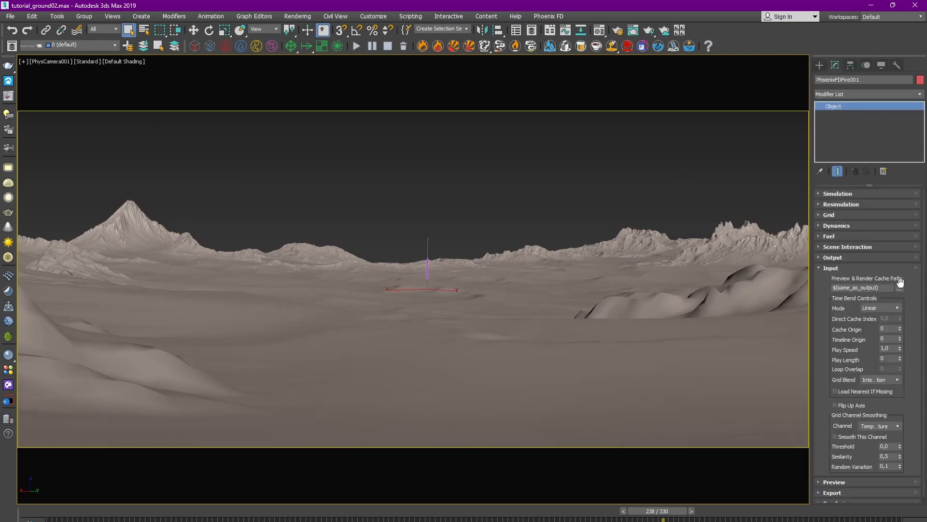
Set the new simulator's Preview & Render Cache Path to core_tut__0000.aur from the Core cache folder.
left_click(899, 289)
left_click(845, 295)
double_click(374, 132)
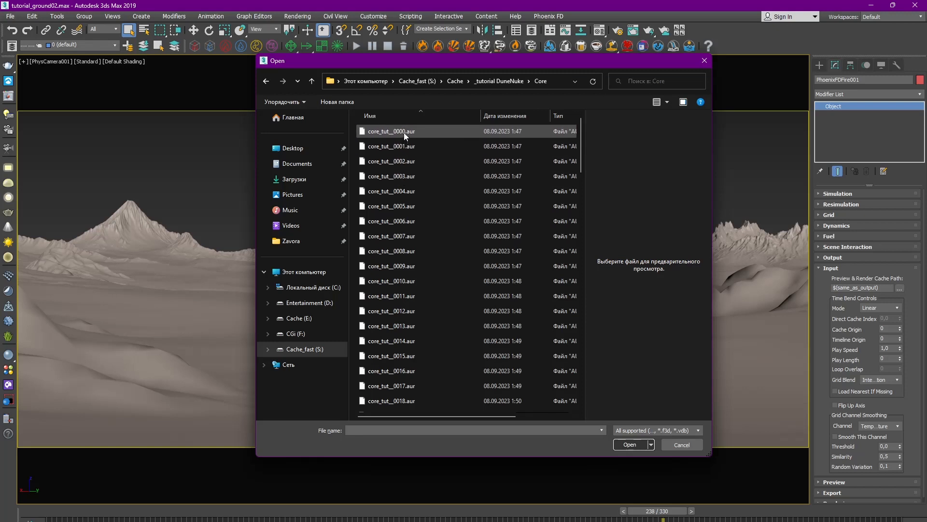
left_click(384, 131)
left_click(630, 444)
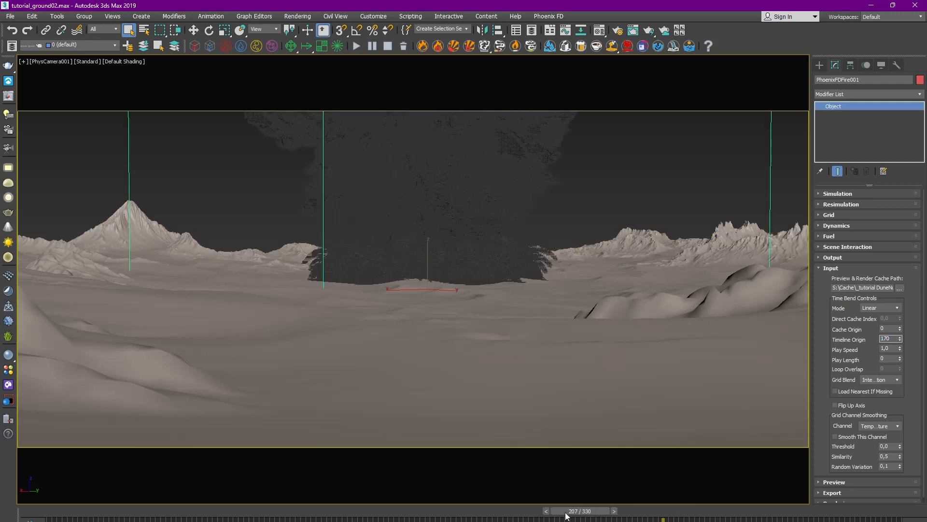
At frame 200, enable the simulator's GPU Preview in the viewport and set the preview Detail Reduction to 4.
left_click_drag(567, 511, 548, 512)
left_click(819, 268)
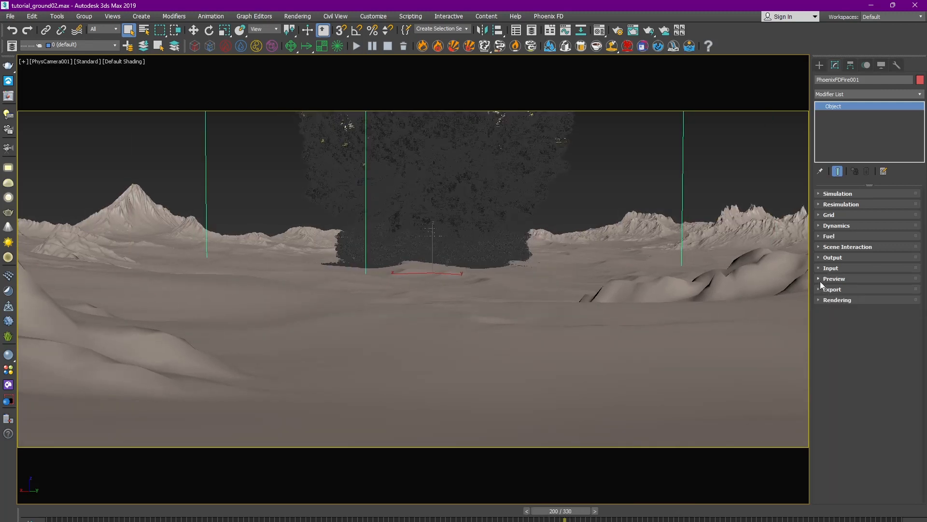
left_click(836, 282)
scroll(839, 390, "down", 5)
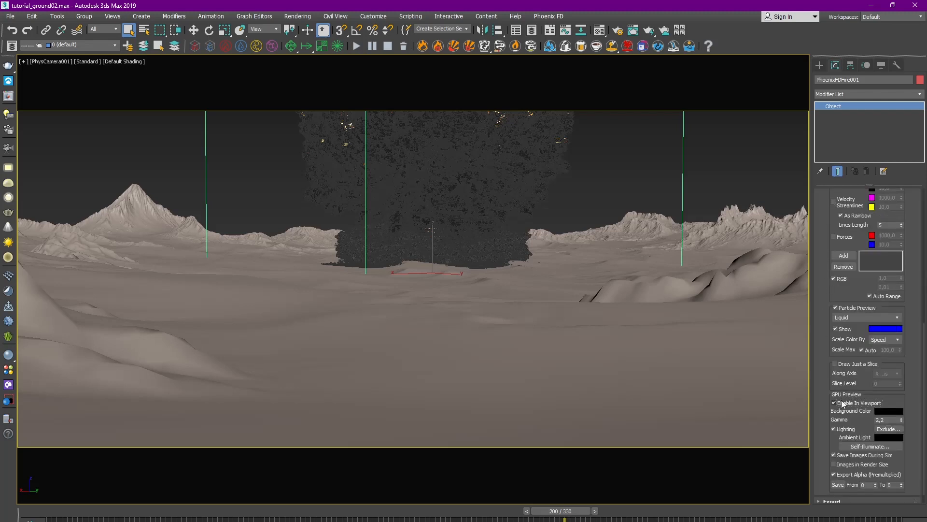
scroll(833, 314, "up", 5)
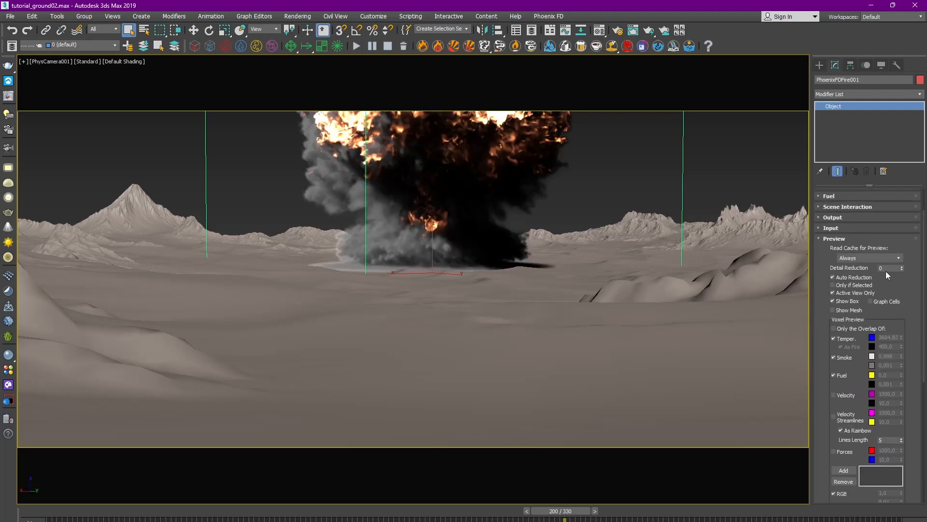
type("4")
key("Return")
Scale the explosion simulator down uniformly in the camera view, check it up to frame 229, and deselect it.
left_click_drag(560, 510, 579, 507)
right_click(444, 255)
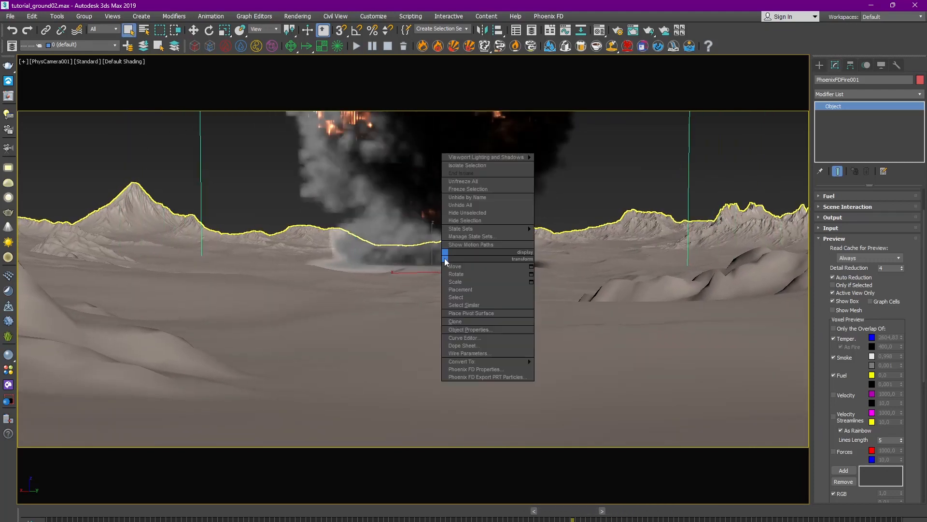
left_click(210, 164)
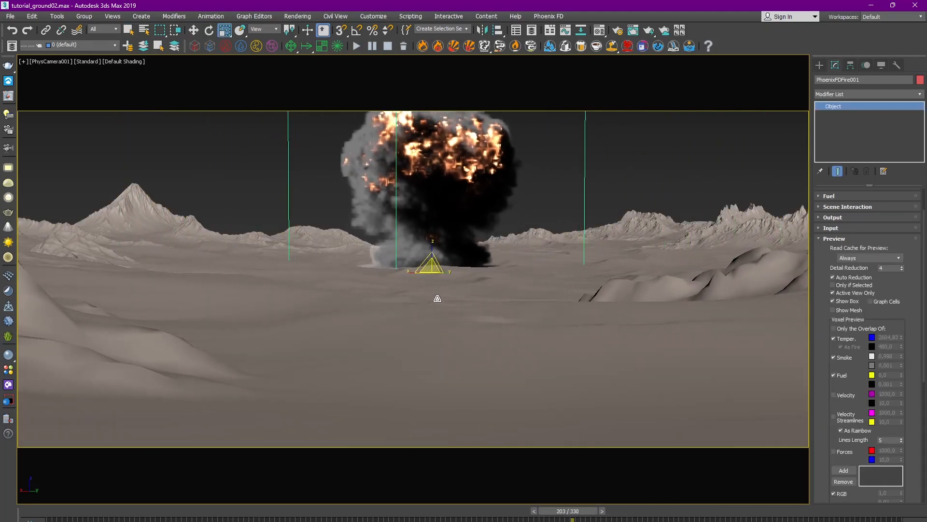
left_click_drag(583, 514, 636, 449)
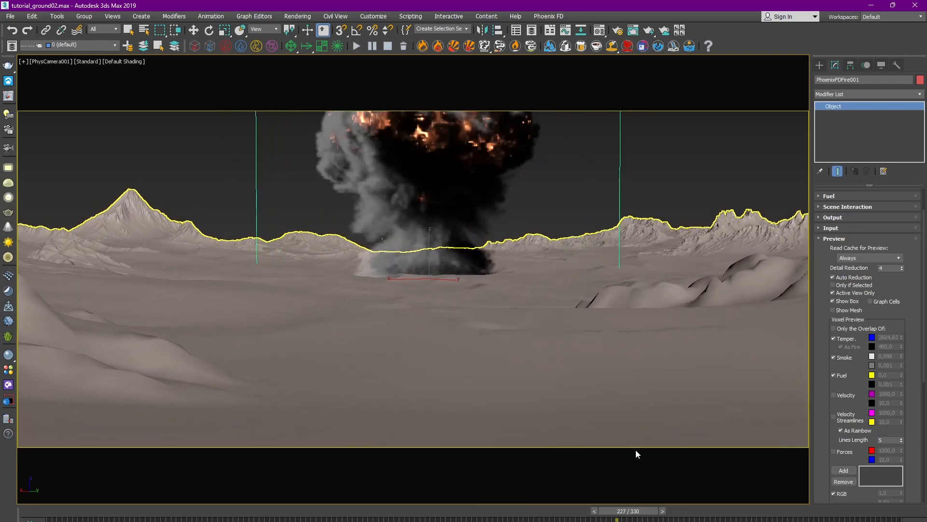
left_click(664, 170)
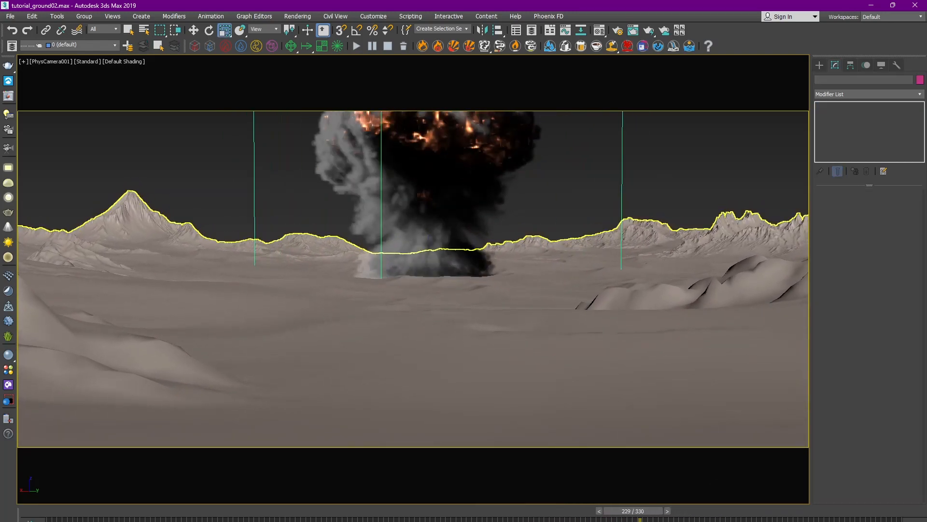
Configure the animation range with an End Time of 1330 and a Start Time of 1001.
left_click(843, 521)
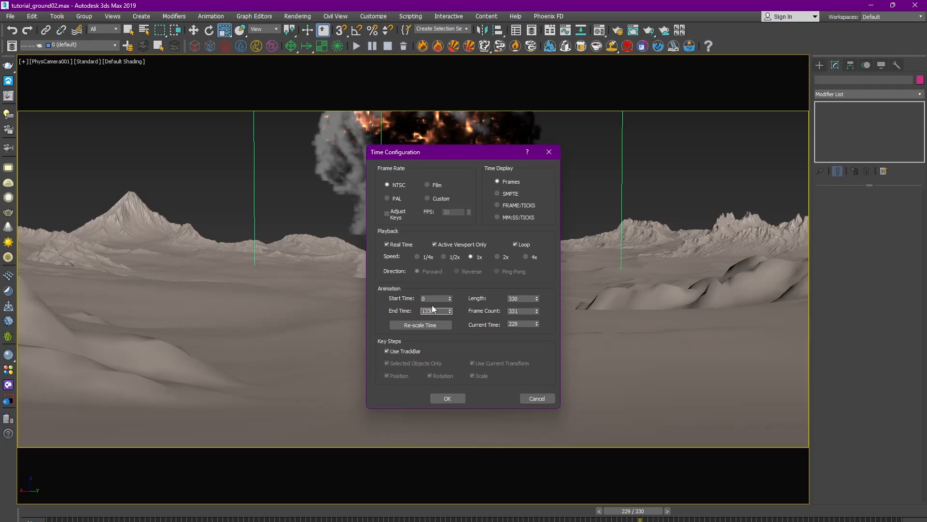
key("Return")
type("1001")
key("Return")
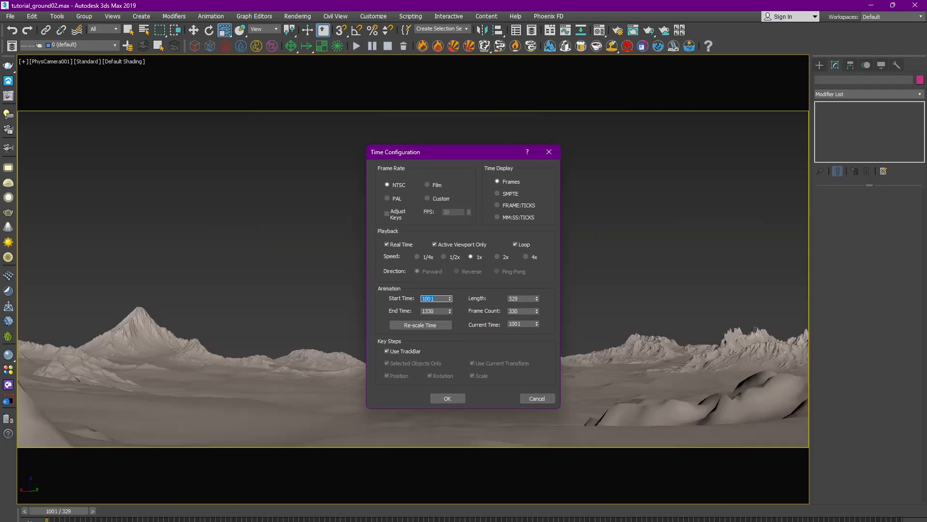
left_click(448, 399)
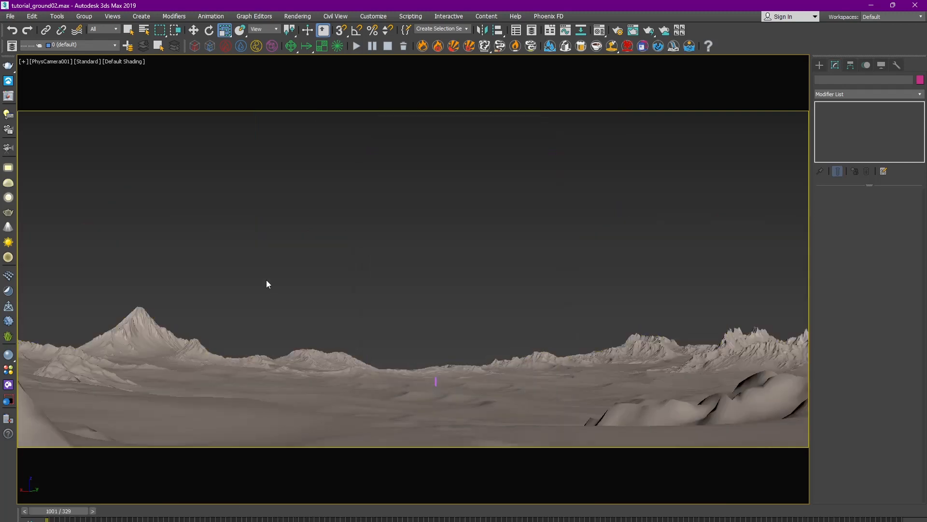
Select PhysCamera001.Target from the scene and open its X, Y and Z Position curves in the Curve Editor.
left_click(51, 62)
left_click(96, 248)
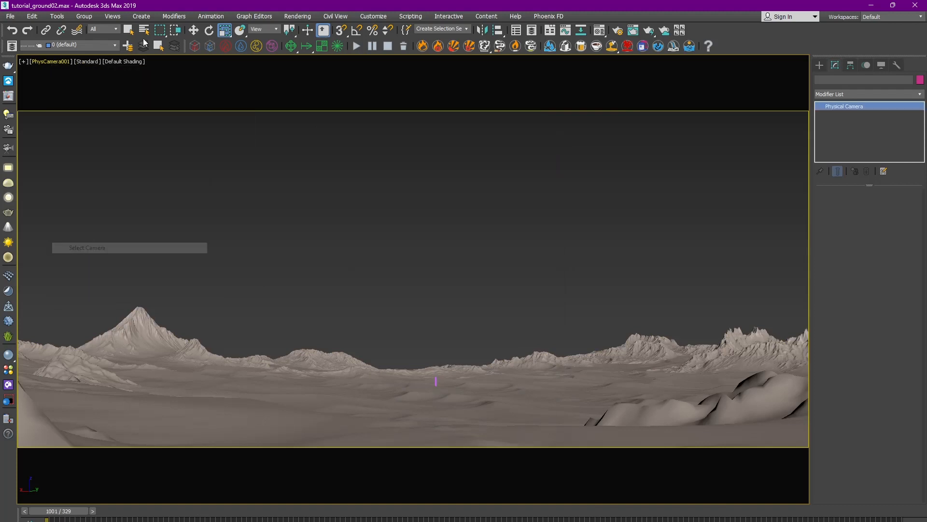
left_click(144, 30)
left_click(43, 33)
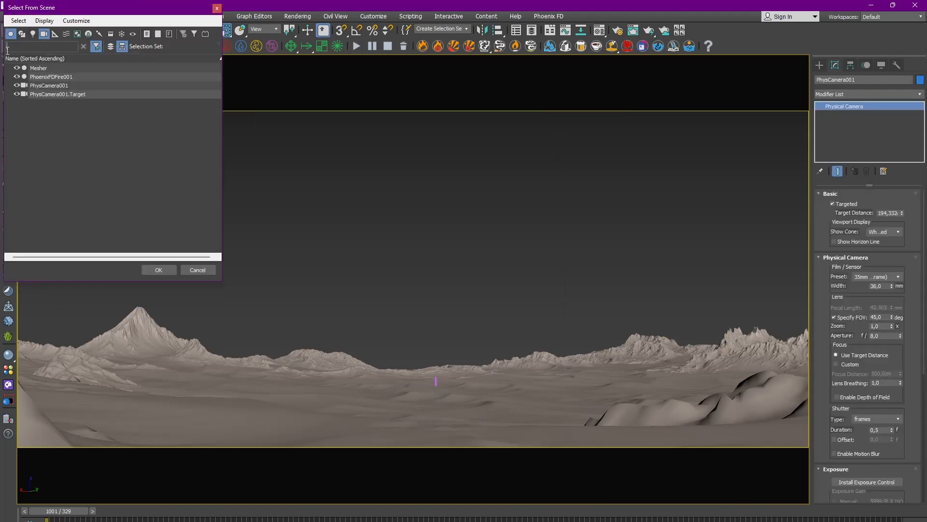
left_click(10, 34)
left_click(168, 274)
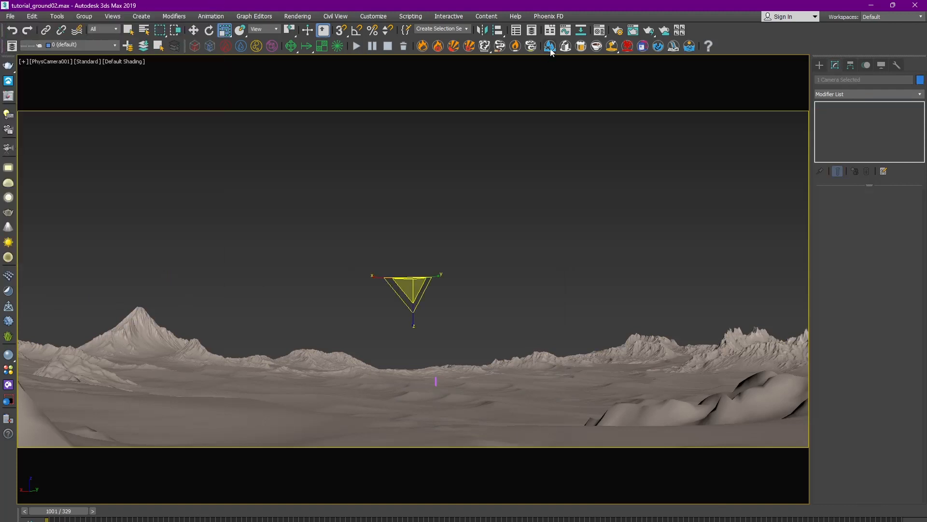
left_click(566, 30)
left_click(493, 400)
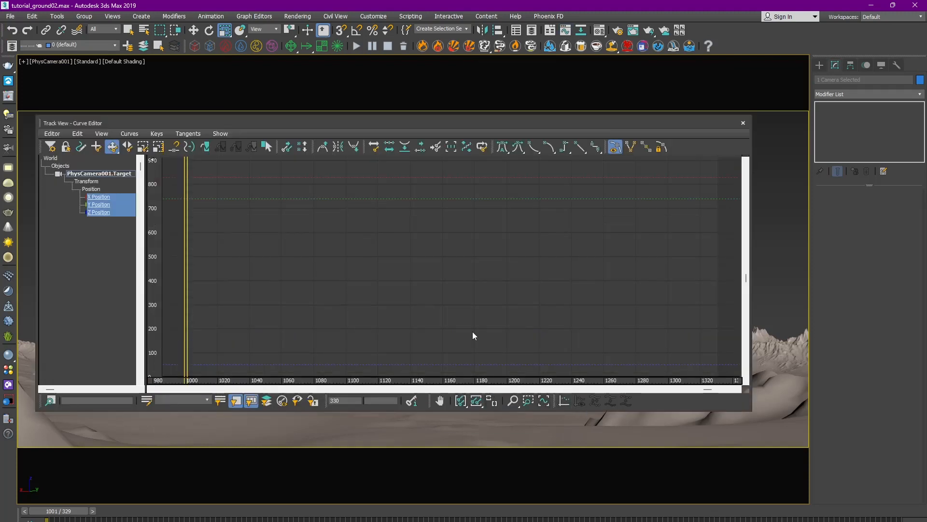
Slide all the camera target's position keys in time to start at frame 1001, close the Curve Editor, and scrub to frame 1148.
middle_click_drag(520, 273, 366, 219, "ctrl+alt")
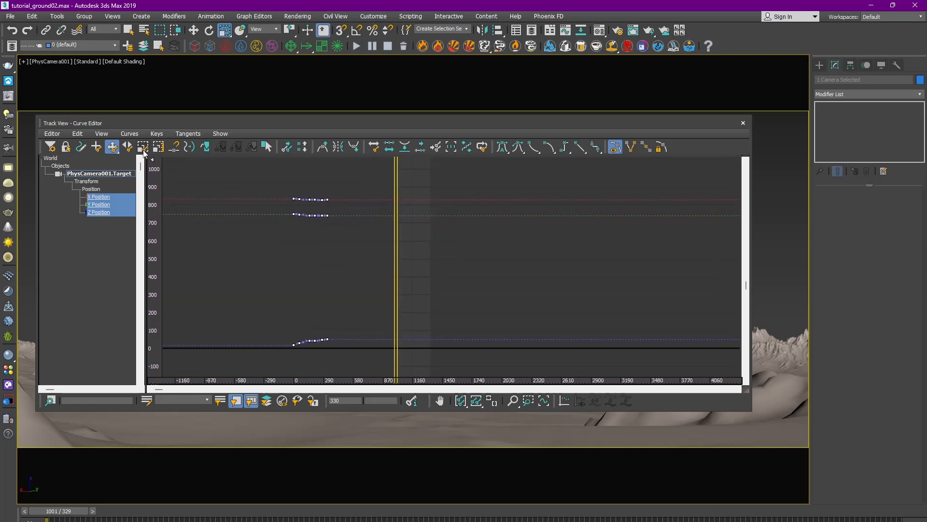
left_click_drag(293, 199, 397, 200)
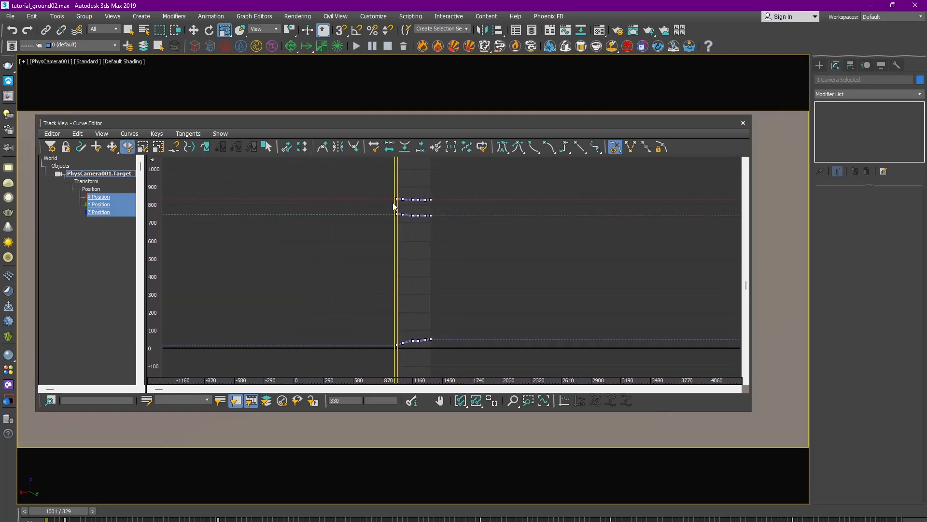
middle_click_drag(395, 202, 413, 192, "ctrl+alt")
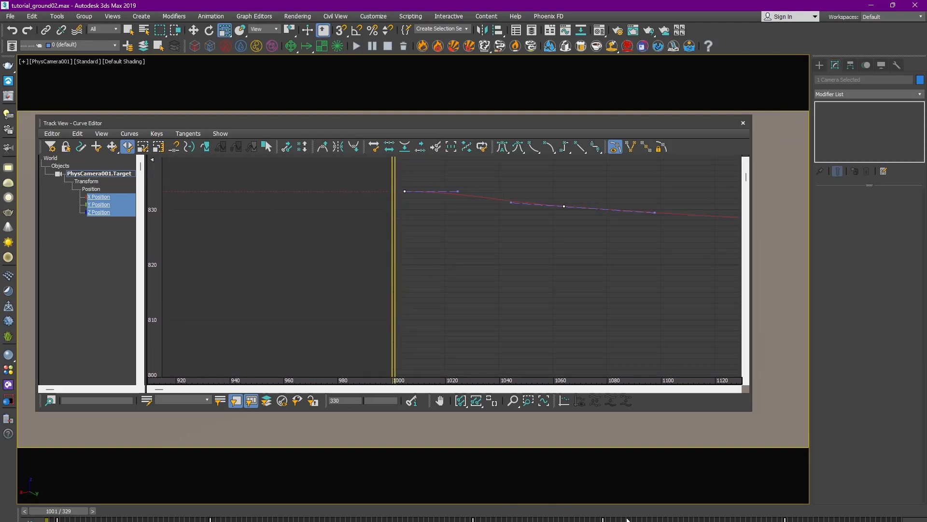
left_click_drag(57, 519, 891, 516)
left_click(744, 124)
key("Home")
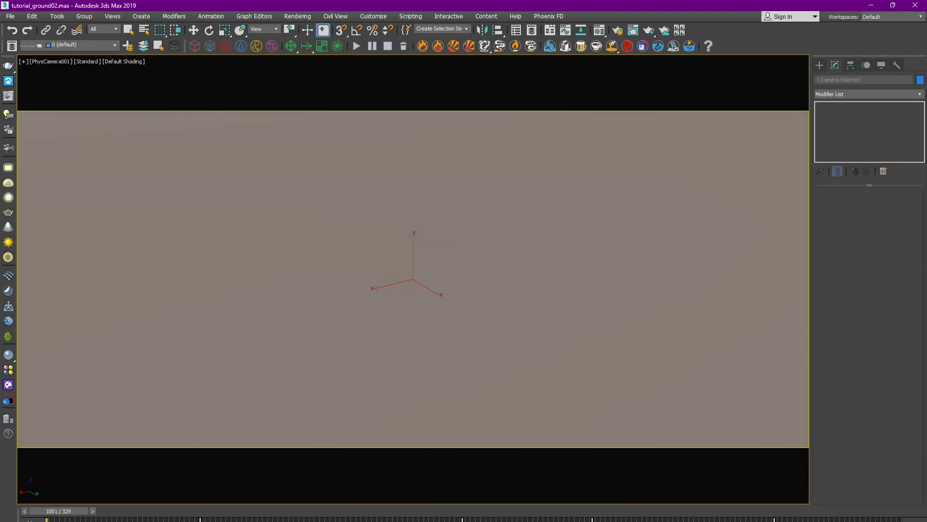
left_click_drag(63, 511, 430, 502)
key("r")
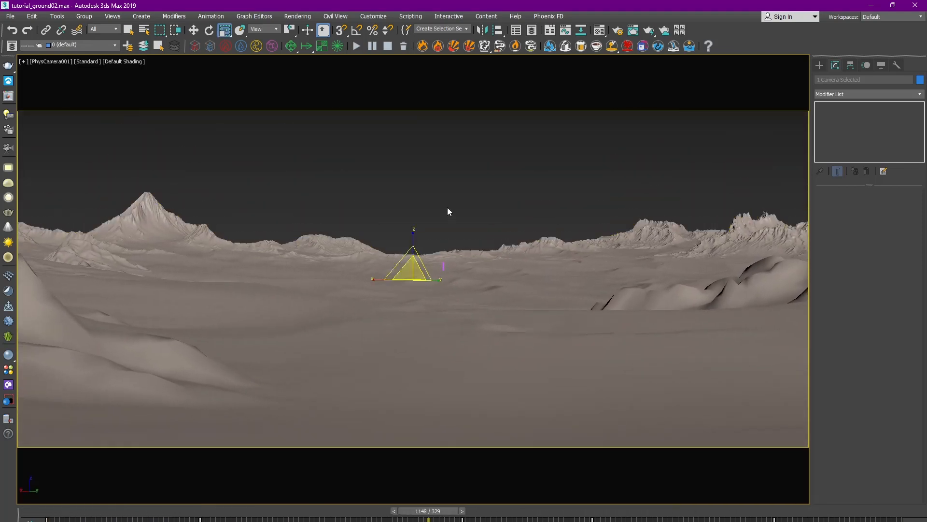
Select PhoenixFDFire001 from the scene list and store it as a named selection set called core_expld.
left_click(142, 31)
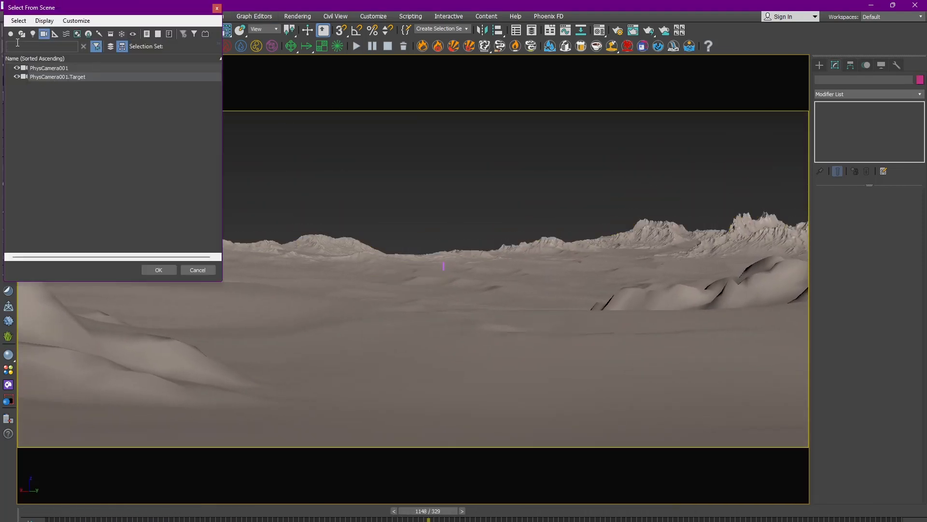
left_click(11, 34)
left_click(42, 34)
left_click(51, 76)
left_click(162, 270)
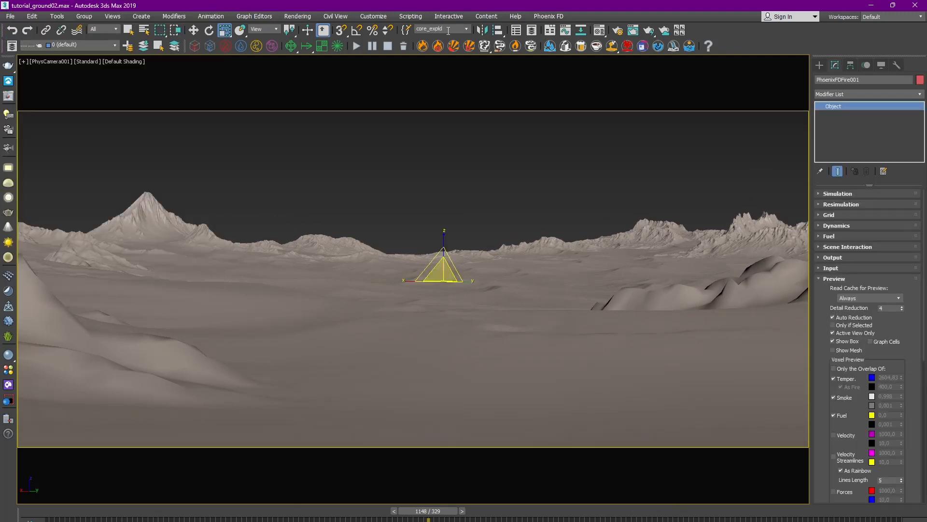
Set the simulator's input Timeline Origin to 1170 and scrub the explosion to frame 1230.
left_click(851, 267)
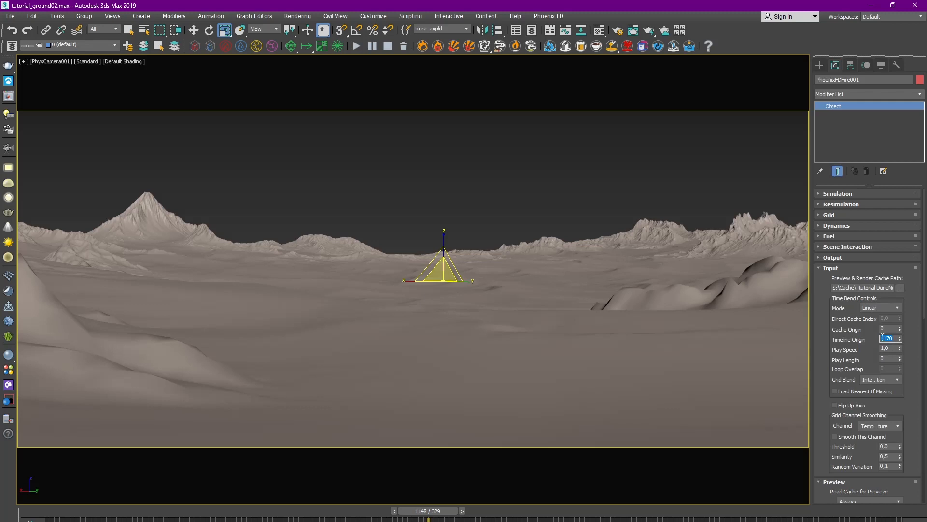
left_click_drag(437, 518, 699, 518)
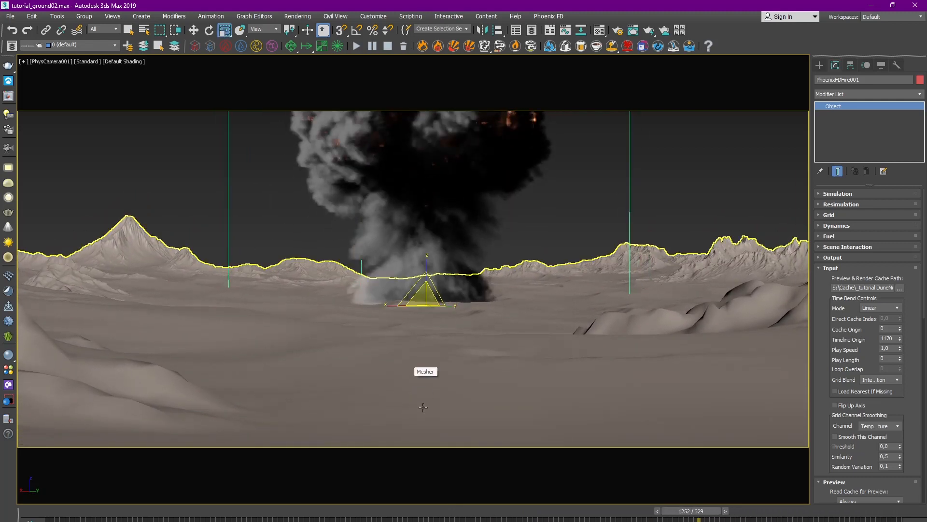
left_click_drag(717, 511, 604, 449)
Check the default layer's contents, then select the Phoenix simulator and place it in a new layer.
left_click(12, 46)
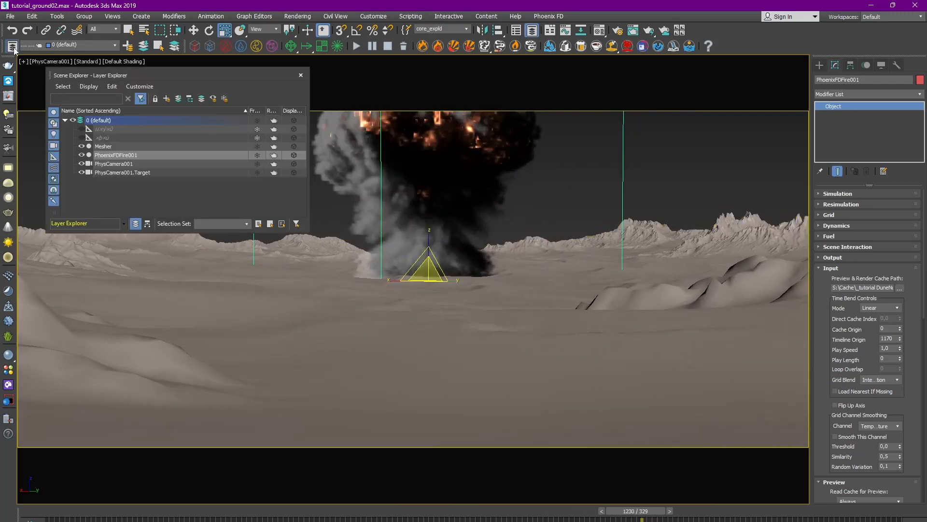
left_click(65, 120)
left_click(116, 155)
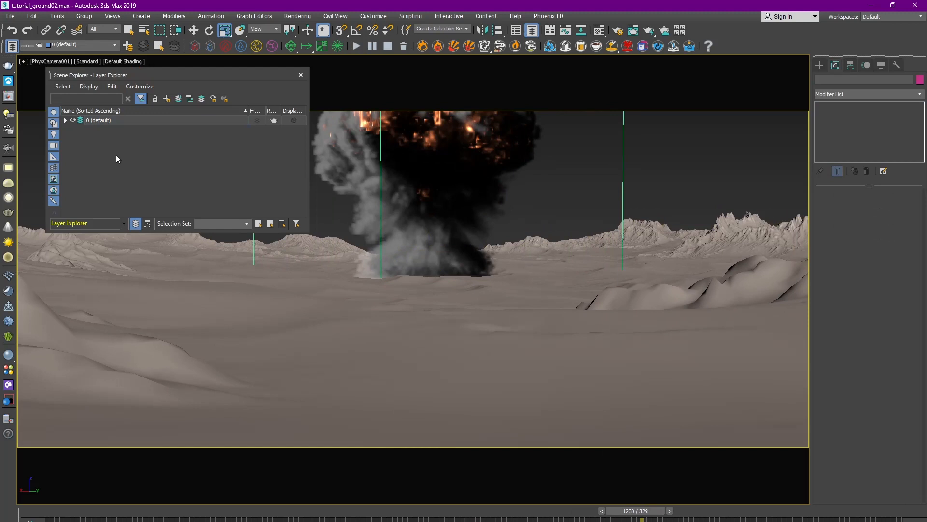
left_click(300, 76)
left_click(11, 47)
left_click(381, 198)
left_click(133, 49)
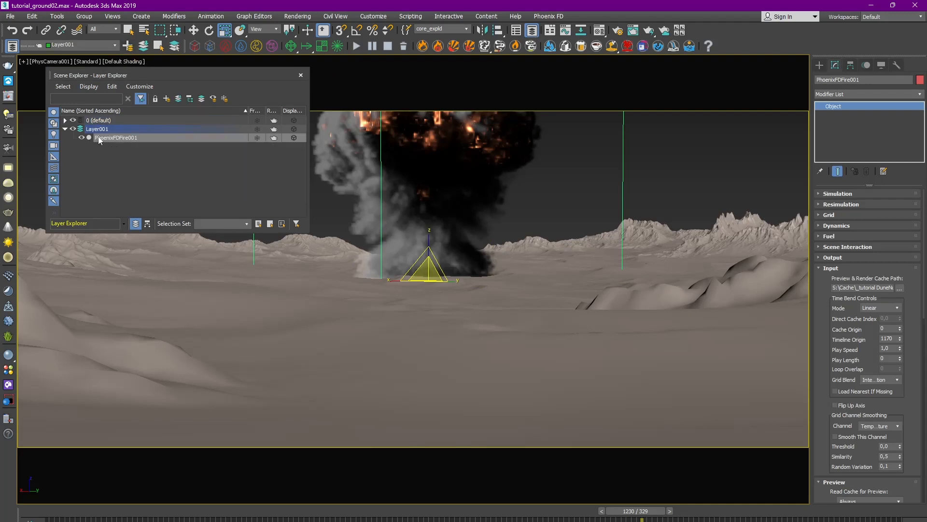
Rename the simulator's new layer to core_expld and collapse it in the Layer Explorer.
left_click(99, 130)
right_click(104, 133)
left_click(124, 169)
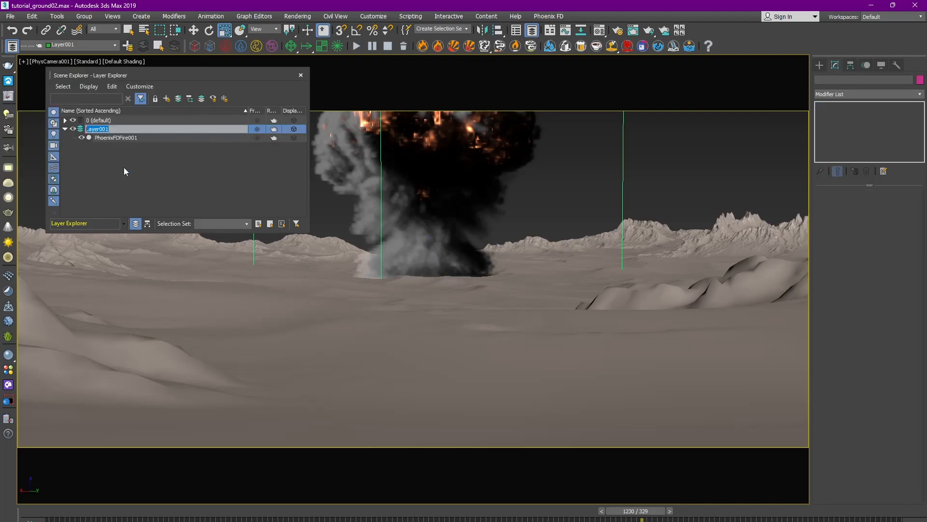
type("core_expld")
key("Return")
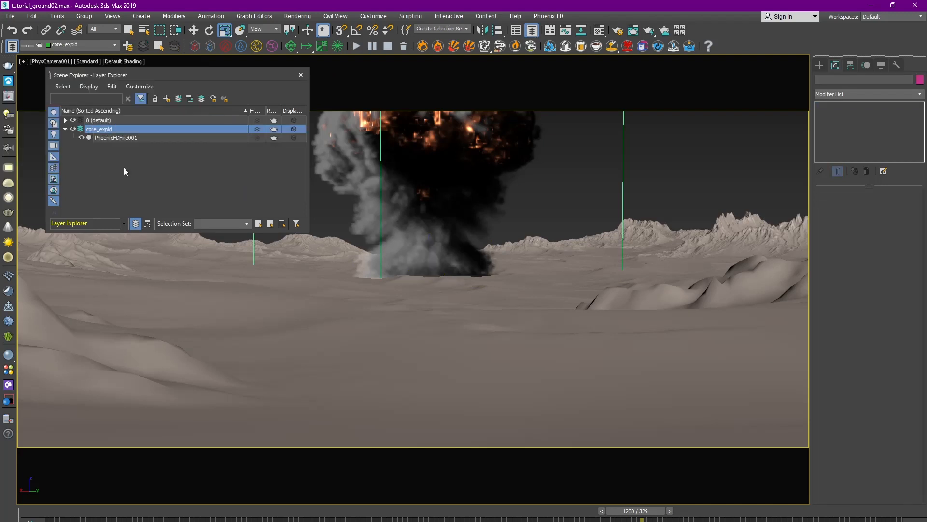
left_click(124, 167)
left_click(65, 128)
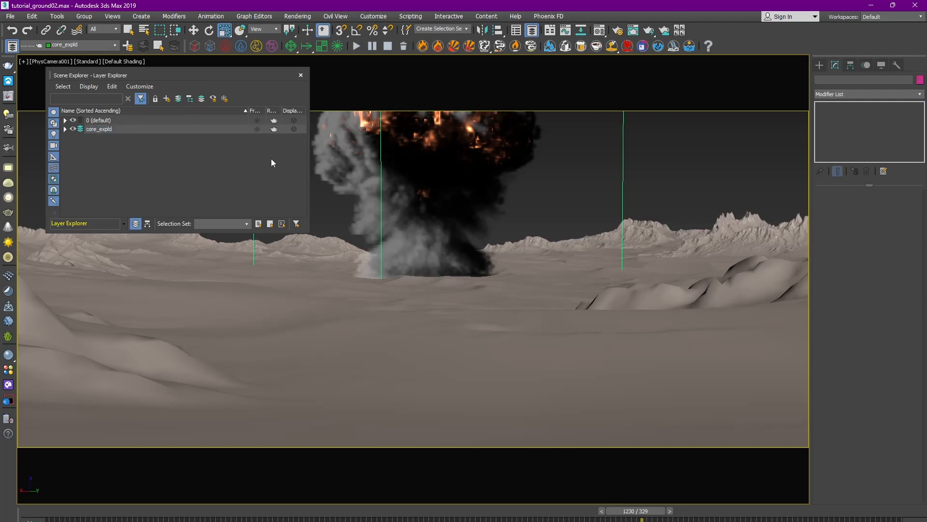
Scrub the explosion to frame 1253 and close the Layer Explorer.
left_click_drag(202, 73, 179, 122)
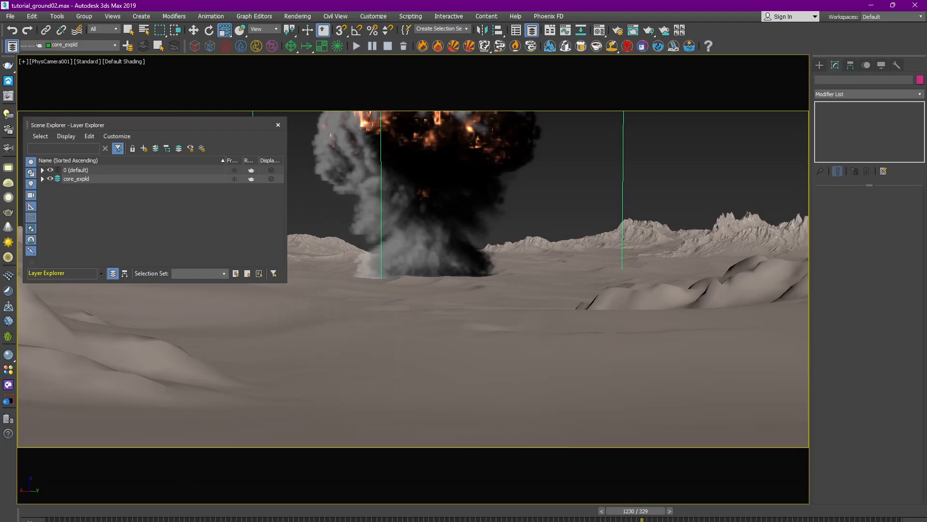
left_click_drag(668, 516, 748, 505)
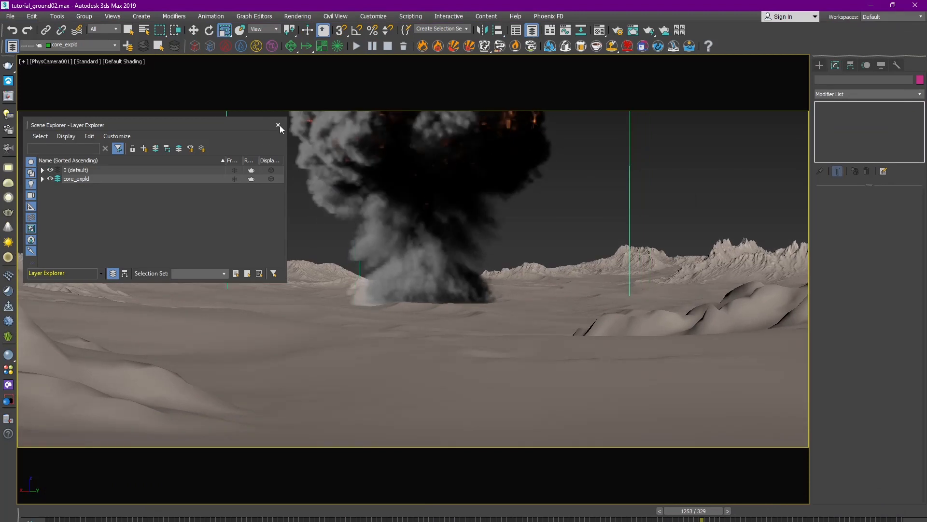
left_click(278, 125)
Create a new layer named dust_wave, keep it as the current layer, and show it in the Layer Explorer.
left_click(129, 46)
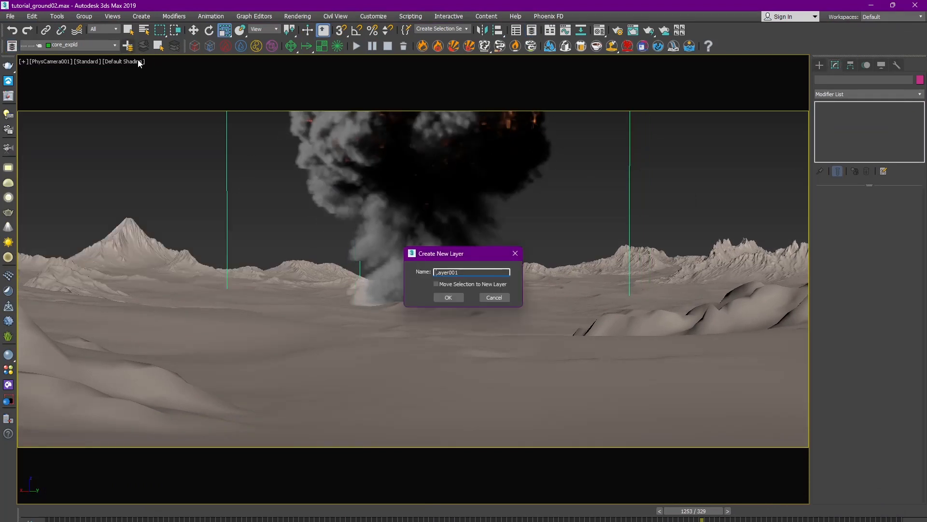
double_click(467, 272)
type("dust_wave")
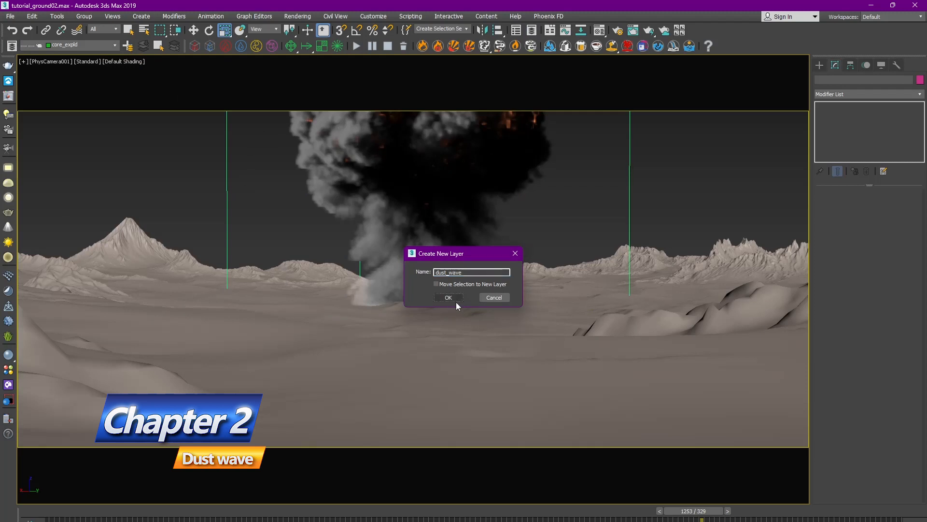
left_click(454, 299)
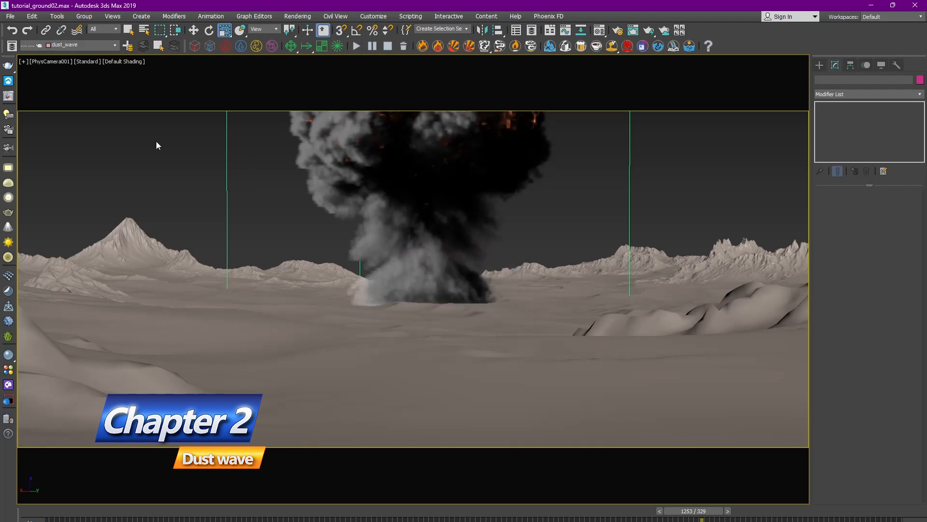
left_click(116, 45)
left_click(70, 72)
left_click(11, 46)
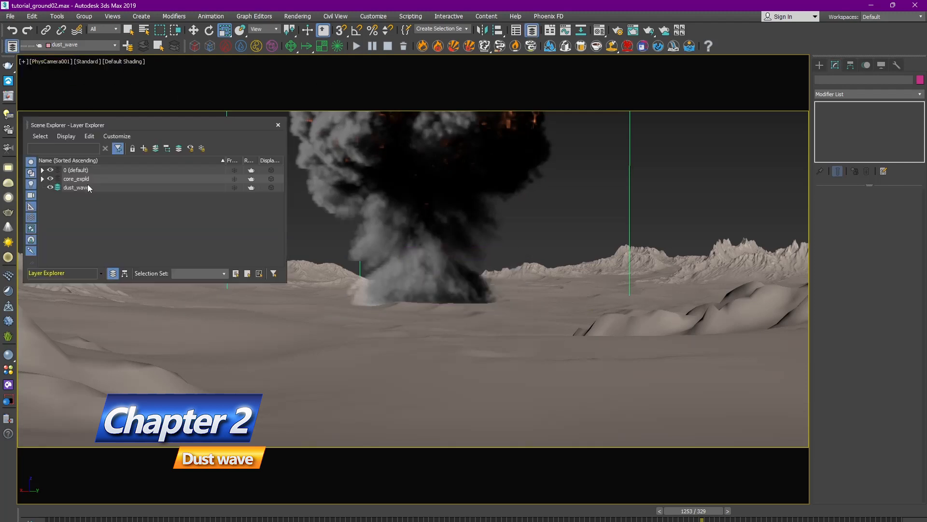
Draw a tube around the explosion's base, with radii of about 442 cm and 833 cm and a height of about 349 cm.
left_click(278, 124)
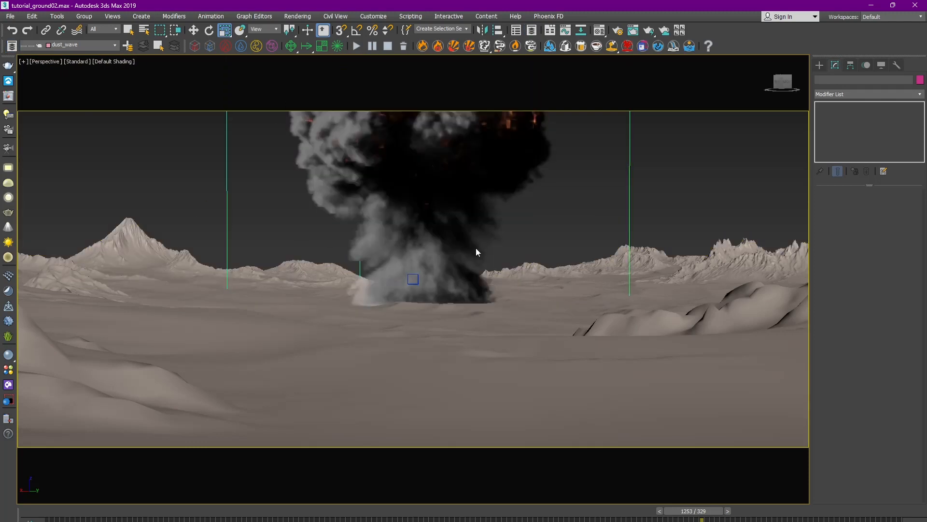
key("p")
middle_click_drag(476, 248, 485, 369, "alt")
scroll(558, 267, "down", 3)
middle_click_drag(482, 182, 498, 255)
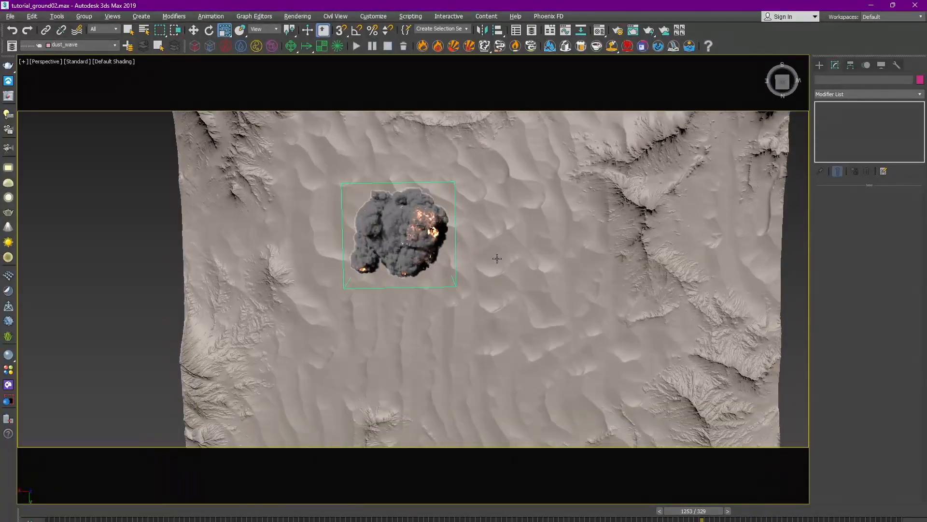
left_click(820, 65)
left_click(828, 92)
left_click(830, 102)
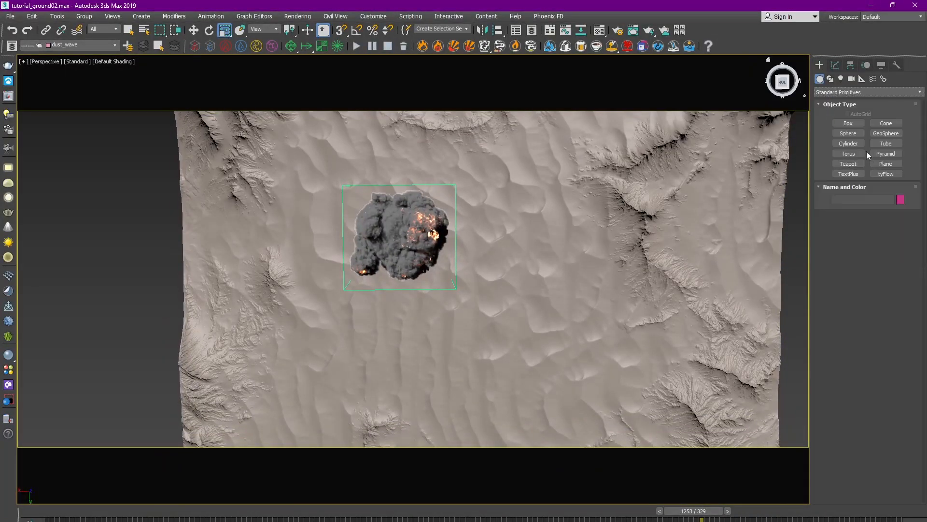
left_click(885, 144)
left_click_drag(402, 236, 415, 184)
left_click(419, 137)
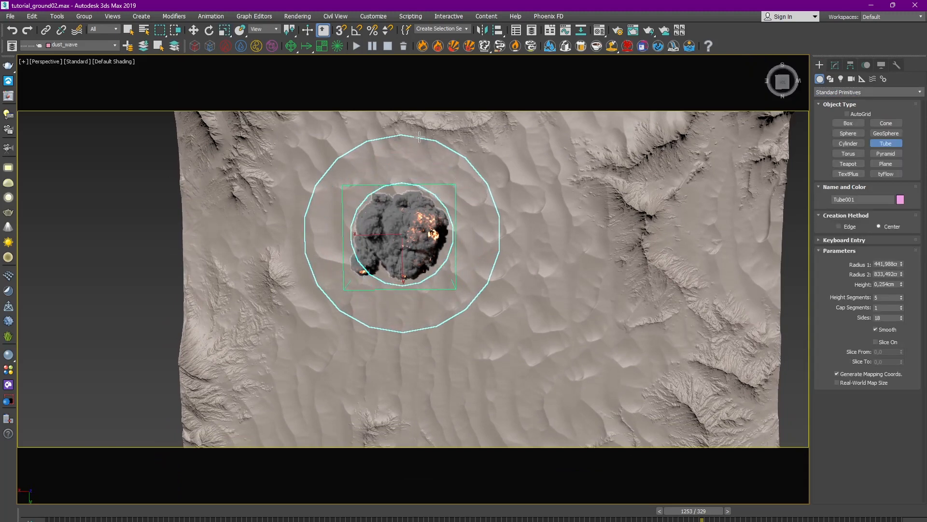
left_click(420, 119)
middle_click_drag(422, 176, 504, 192, "alt")
right_click(504, 191)
scroll(504, 192, "up", 3)
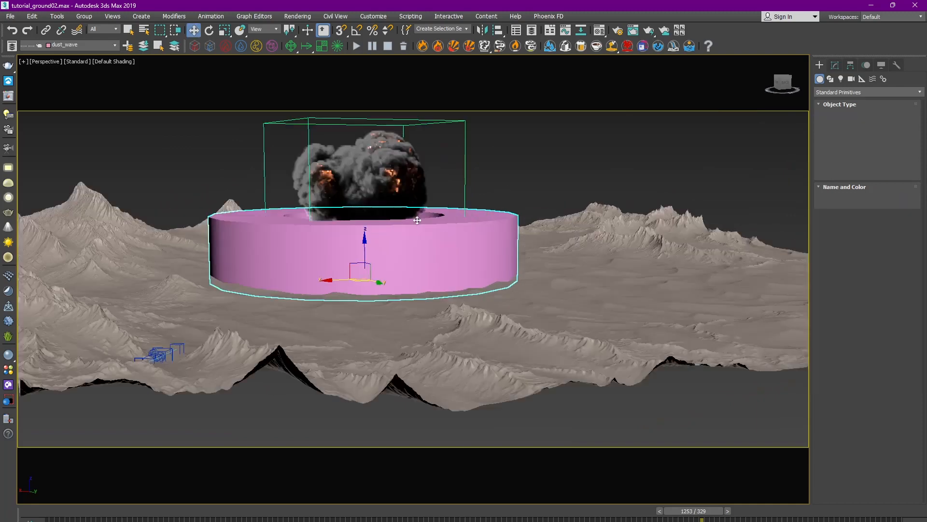
Reduce the tube to one height segment, a height of about 161 cm and an outer radius of about 658 cm.
left_click(835, 65)
left_click_drag(901, 260, 906, 332)
right_click(906, 333)
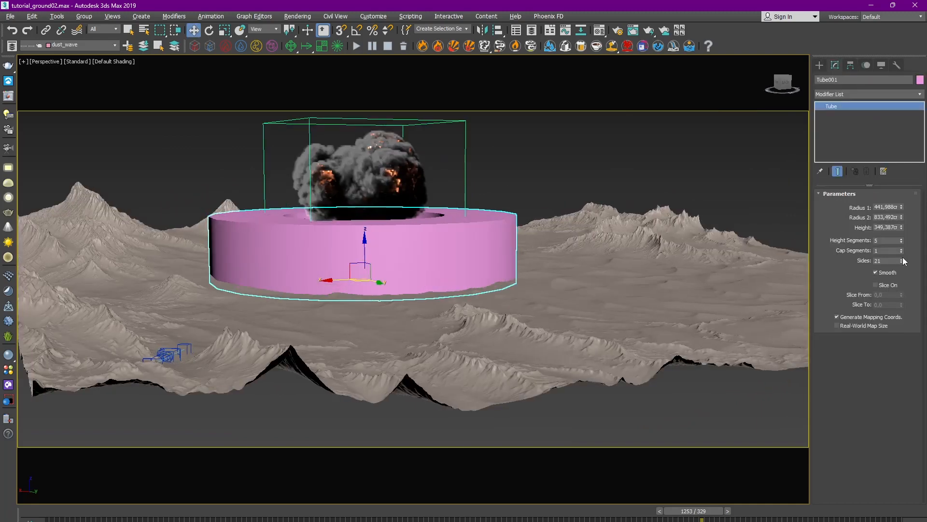
right_click(901, 240)
left_click_drag(901, 227, 901, 256)
key("c")
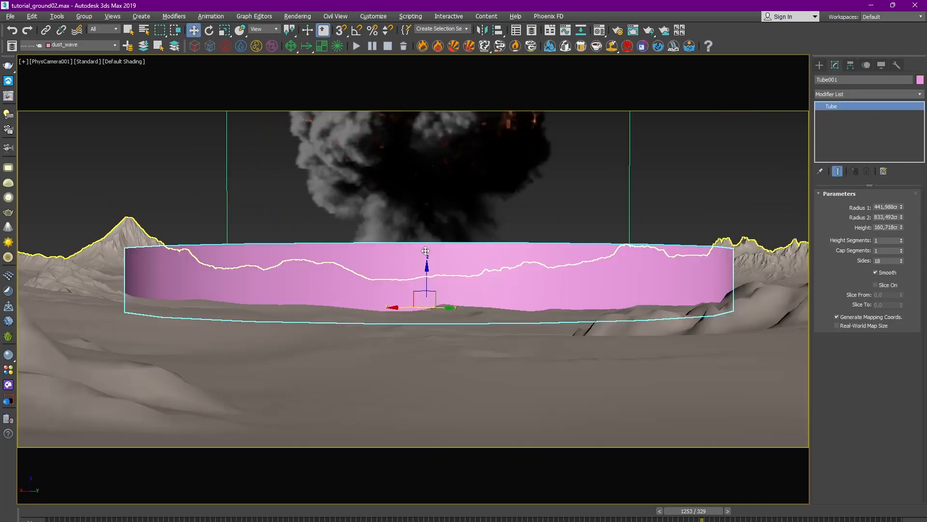
mouse_move(901, 217)
left_mouse_down()
mouse_move(901, 241)
mouse_move(902, 216)
left_mouse_up()
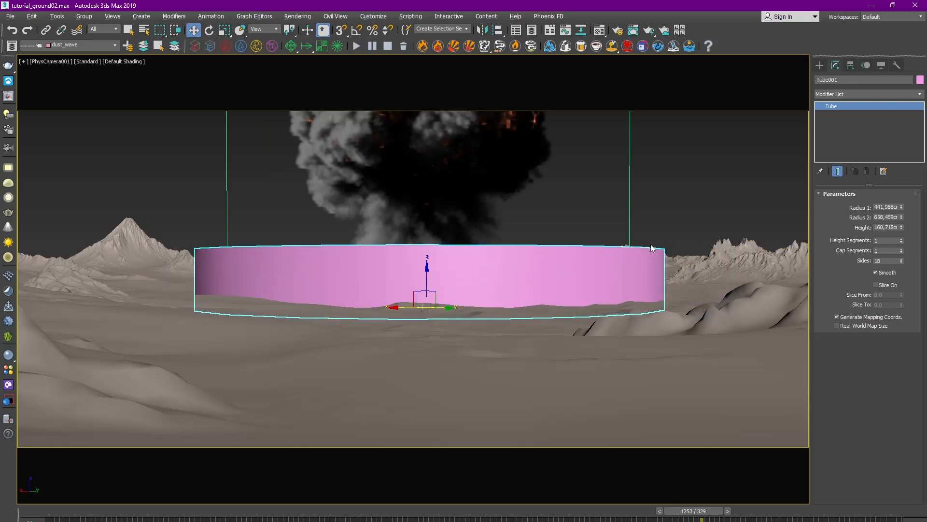
Add an Edit Poly modifier to the tube and lower its outer upper edge loop so the top slopes outward.
left_click(845, 94)
left_click(845, 116)
key("2")
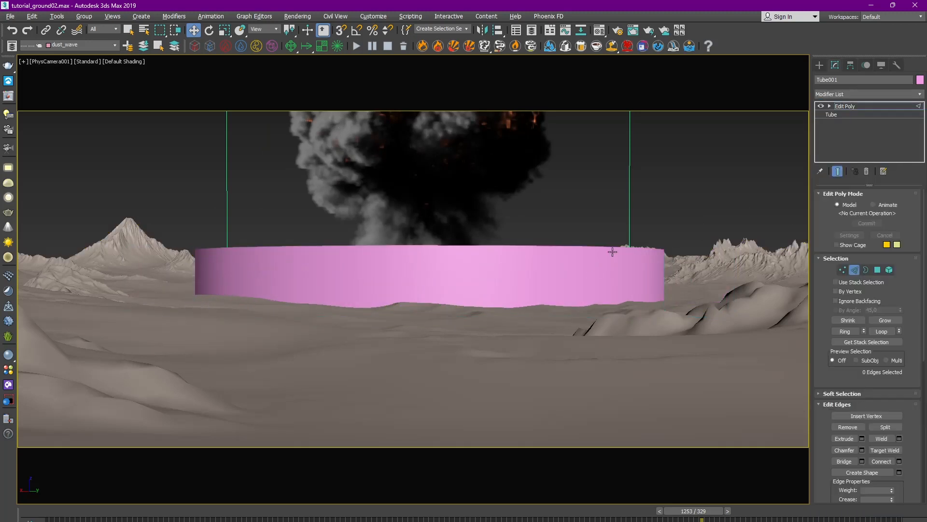
key("F3")
double_click(614, 248)
left_click_drag(427, 220, 429, 247)
key("F3")
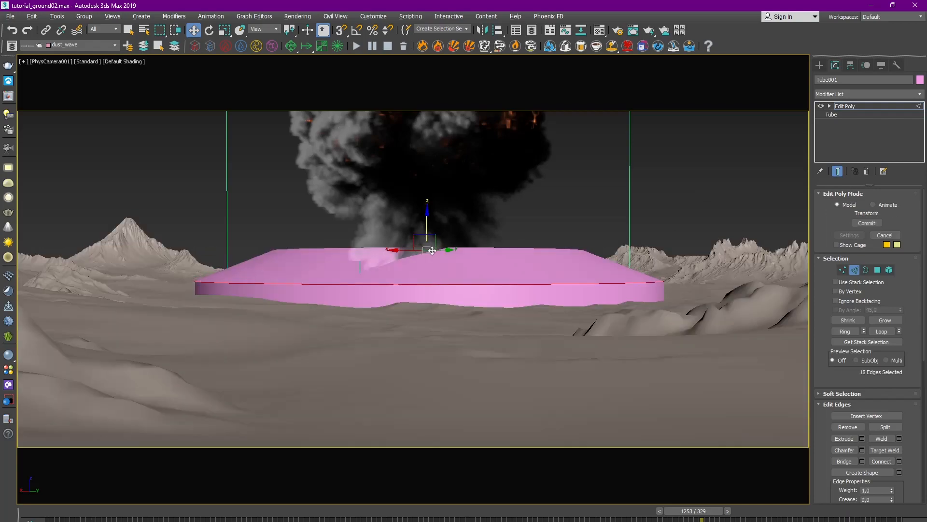
right_click(481, 237)
left_click(512, 233)
Select the terrain mesh, enter its polygon level in top view and rename it ground.
key("p")
middle_click_drag(513, 233, 520, 284, "alt")
left_click(638, 291)
middle_click_drag(638, 291, 580, 237)
middle_click_drag(579, 237, 595, 261, "alt")
scroll(572, 257, "down", 3)
key("t")
scroll(548, 244, "down", 5)
scroll(541, 248, "up", 6)
scroll(547, 256, "up", 2)
left_click(878, 207)
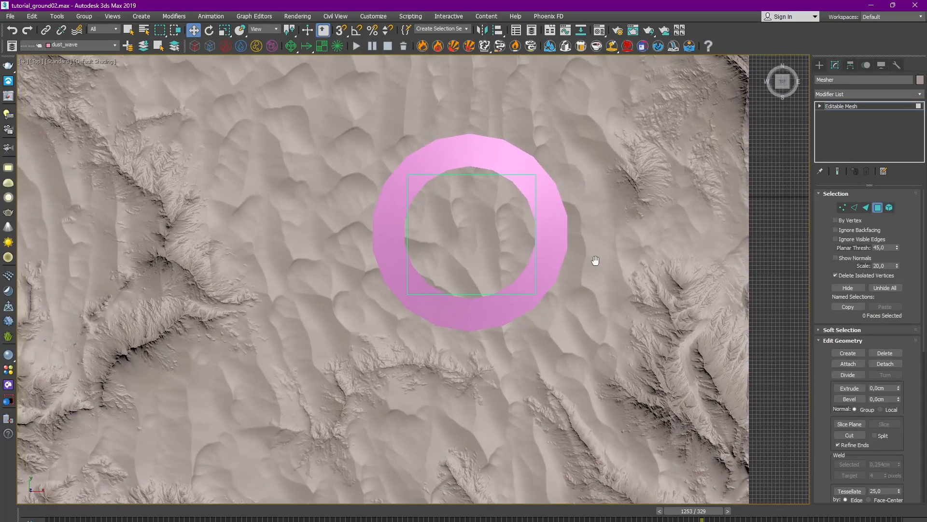
left_click(842, 81)
key("Return")
Clone the ground mesh as a copy named dust_wave_emitter.
right_click(629, 161)
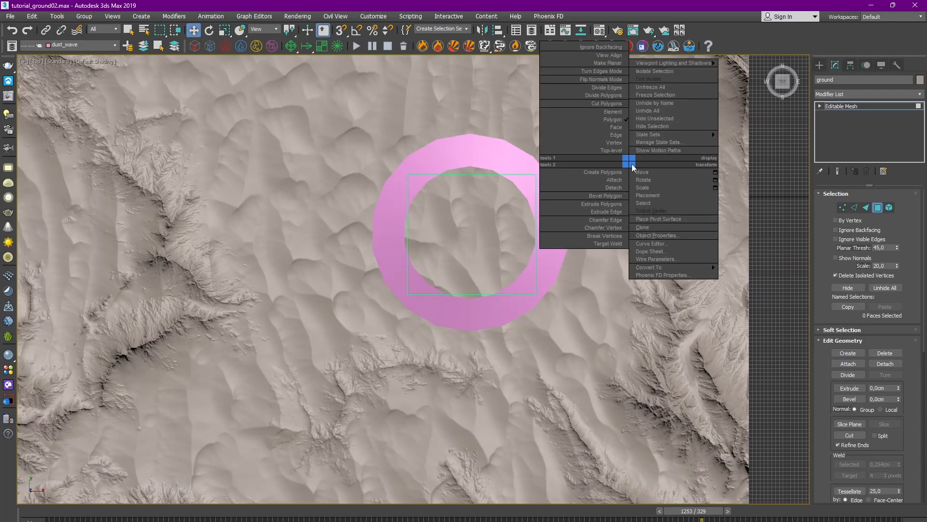
left_click(651, 227)
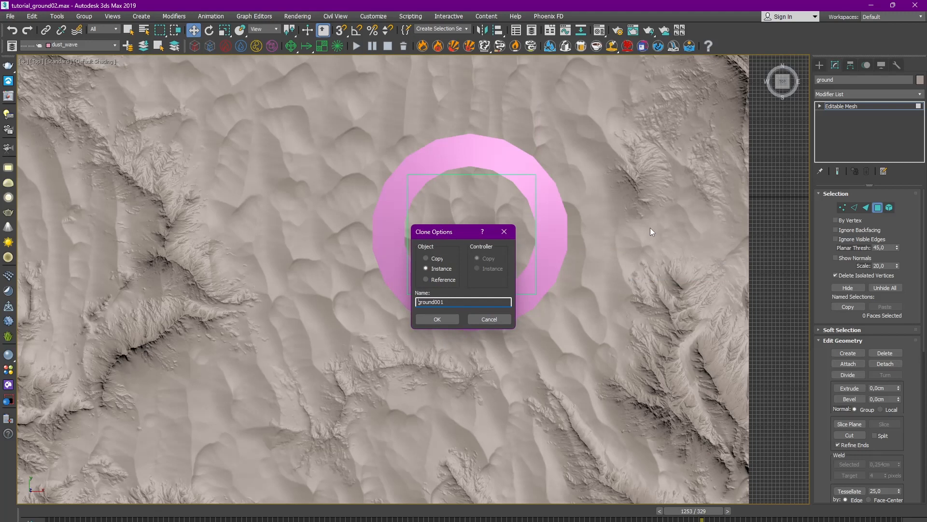
left_click(435, 259)
left_click_drag(445, 301, 403, 297)
type("dust_wave_emitter")
left_click(441, 320)
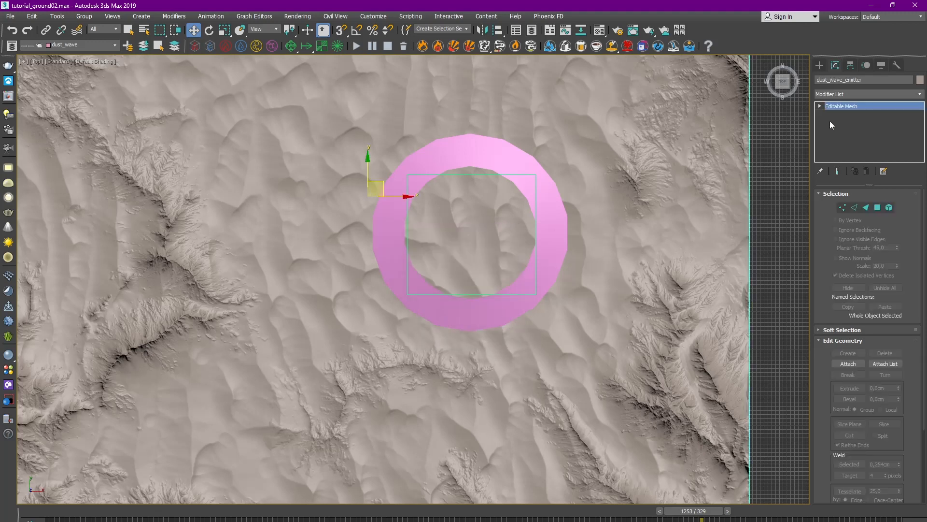
Trim dust_wave_emitter to a square patch surrounding the tube by deleting all polygons outside it, and return to object level.
left_click(877, 207)
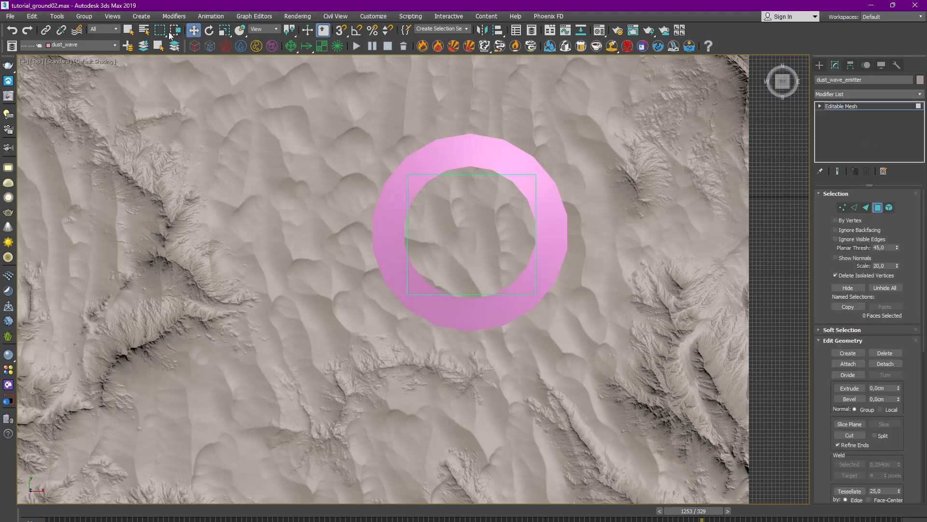
left_click(129, 30)
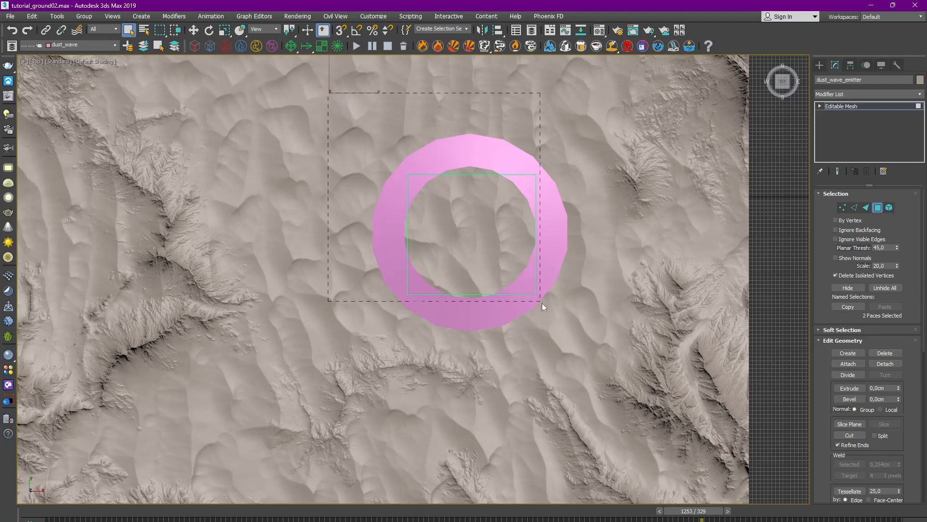
left_click_drag(620, 364, 616, 372)
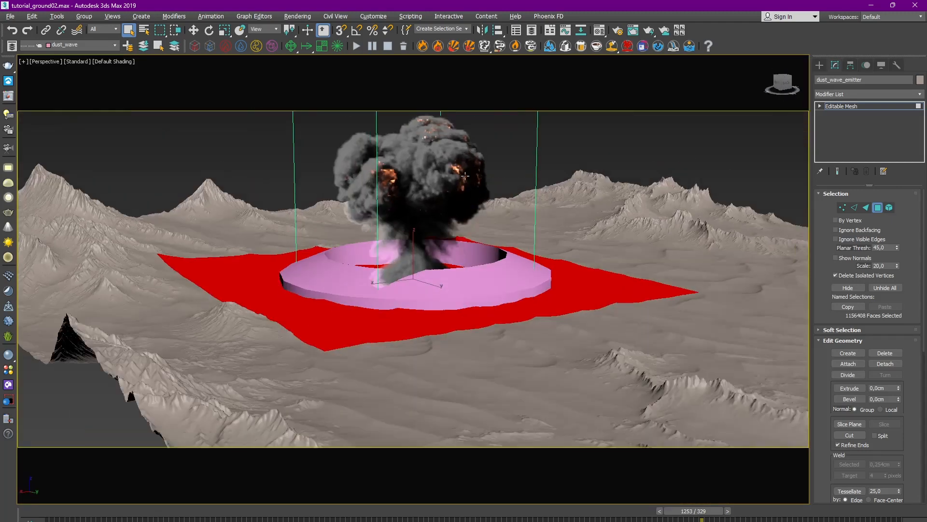
scroll(465, 176, "down", 5)
middle_click_drag(465, 176, 489, 229, "alt")
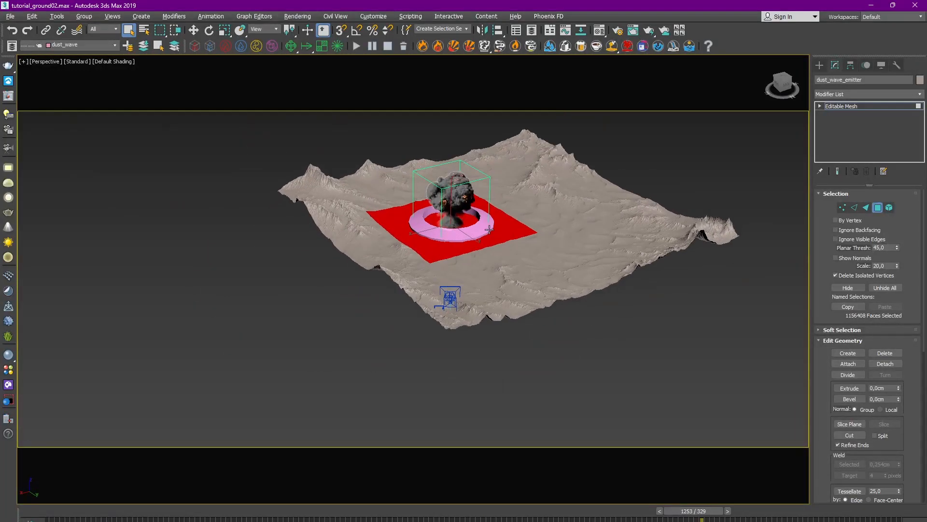
key("ctrl+i")
key("Delete")
right_click(570, 197)
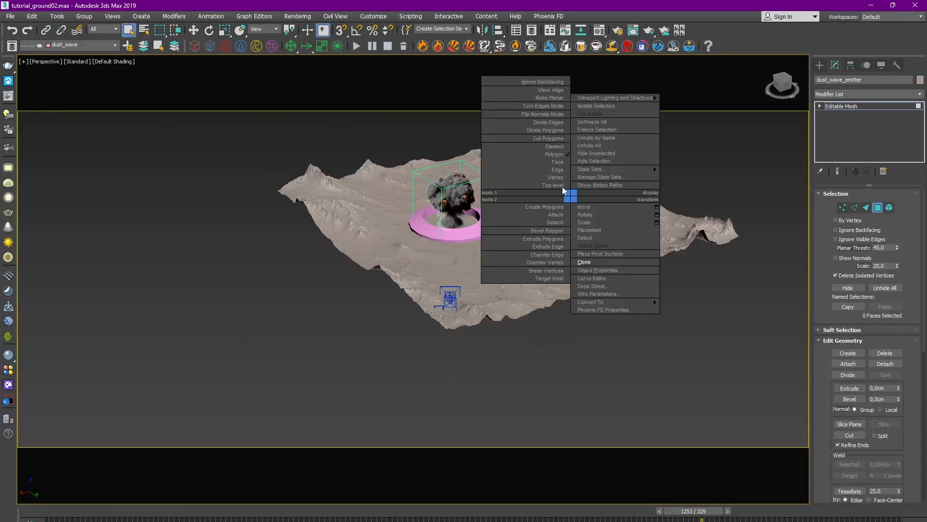
left_click(563, 188)
Freeze the ground mesh and lock dust_wave_emitter's move, rotate and scale on all axes.
right_click(560, 181)
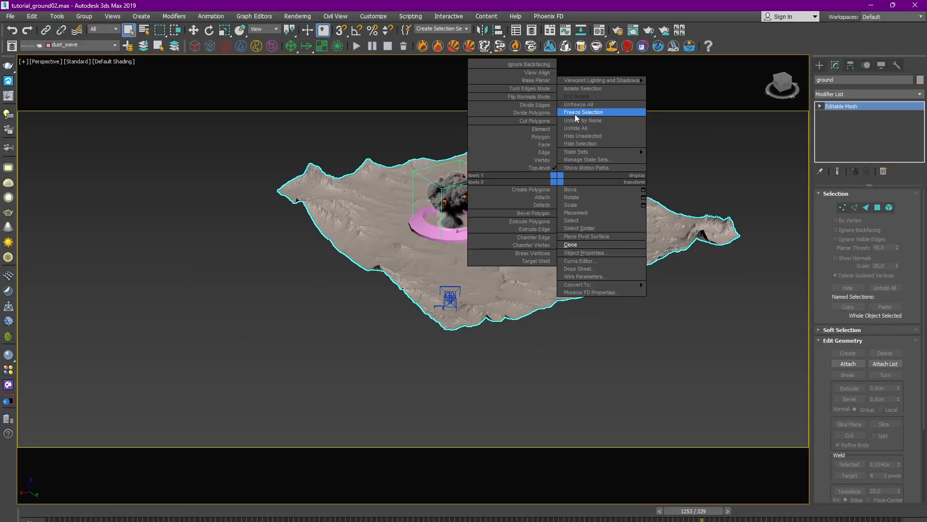
left_click(574, 113)
scroll(511, 246, "up", 3)
left_click(511, 246)
scroll(553, 243, "up", 3)
middle_click_drag(553, 243, 582, 227, "alt")
scroll(581, 227, "down", 3)
left_click(851, 66)
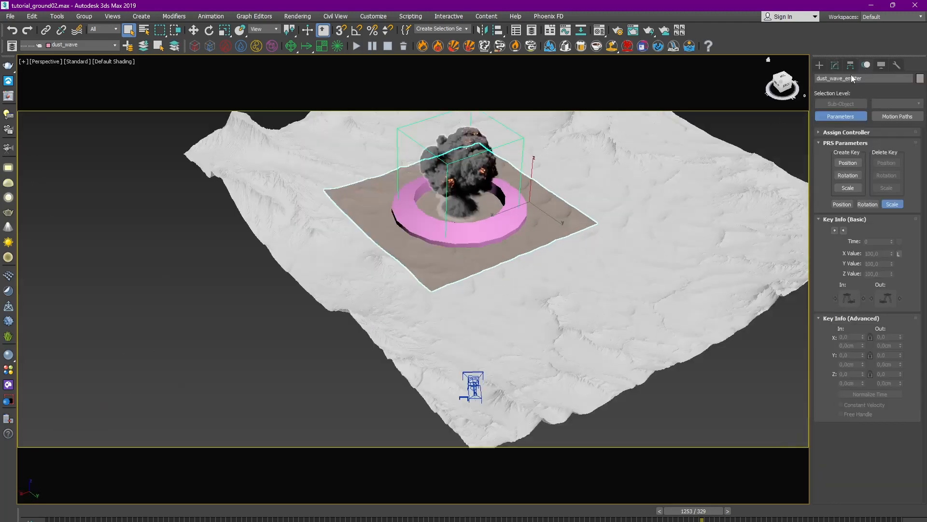
left_click(908, 94)
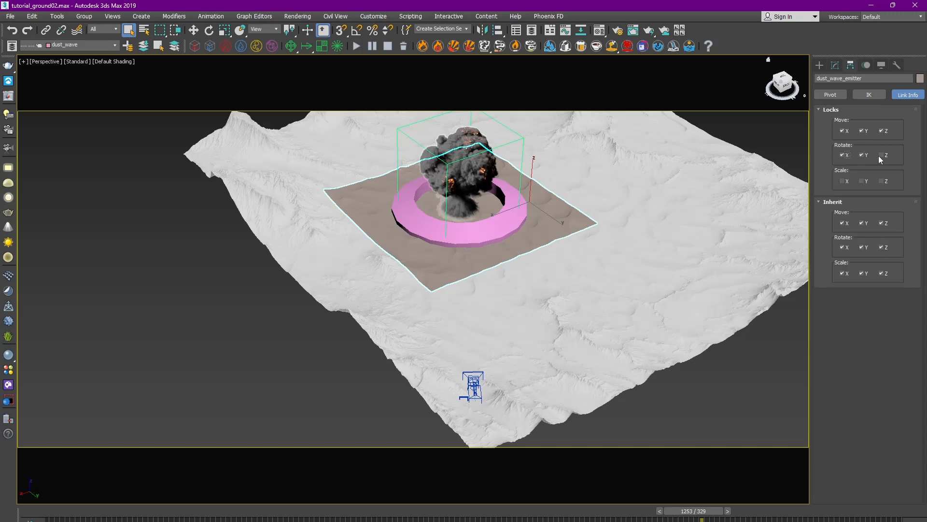
Unfreeze the ground mesh, lock its move, rotate and scale on all axes, and freeze it again.
left_click(724, 168)
right_click(721, 168)
left_click(740, 102)
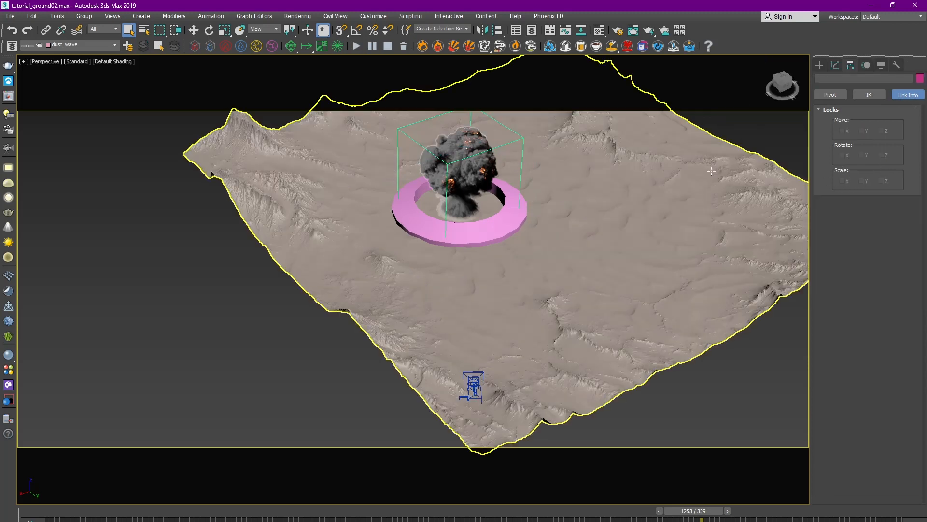
left_click(748, 175)
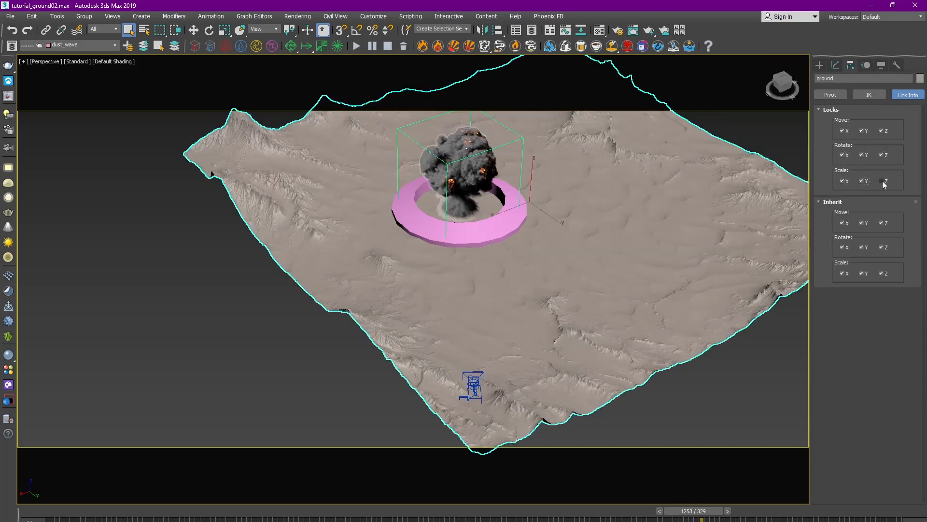
right_click(725, 160)
left_click(751, 100)
Delete the guide tube from around the explosion.
left_click(567, 213)
scroll(578, 252, "up", 4)
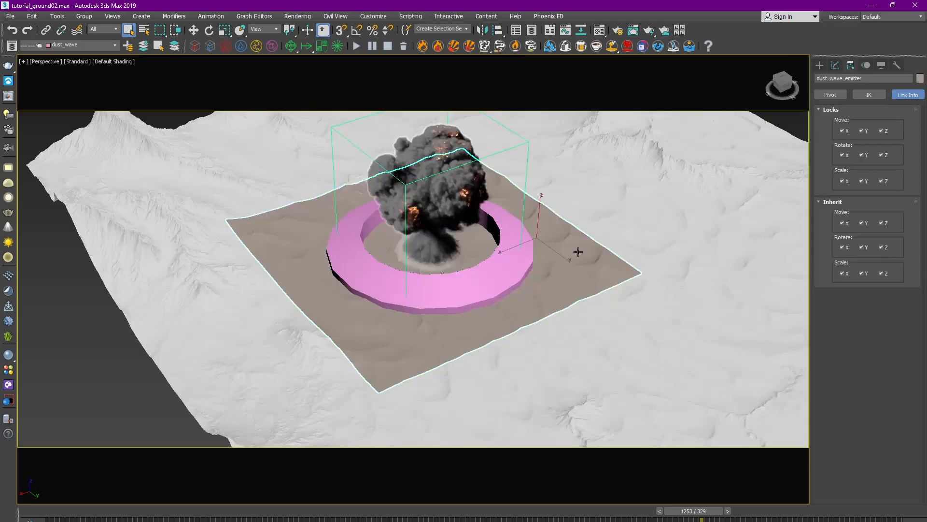
middle_click_drag(611, 277, 517, 299, "alt")
key("w")
scroll(575, 274, "down", 3)
left_click(470, 305)
key("Delete")
Center dust_wave_emitter's pivot on the object and add a planar UVW Map modifier to it.
left_click(544, 234)
left_click(844, 94)
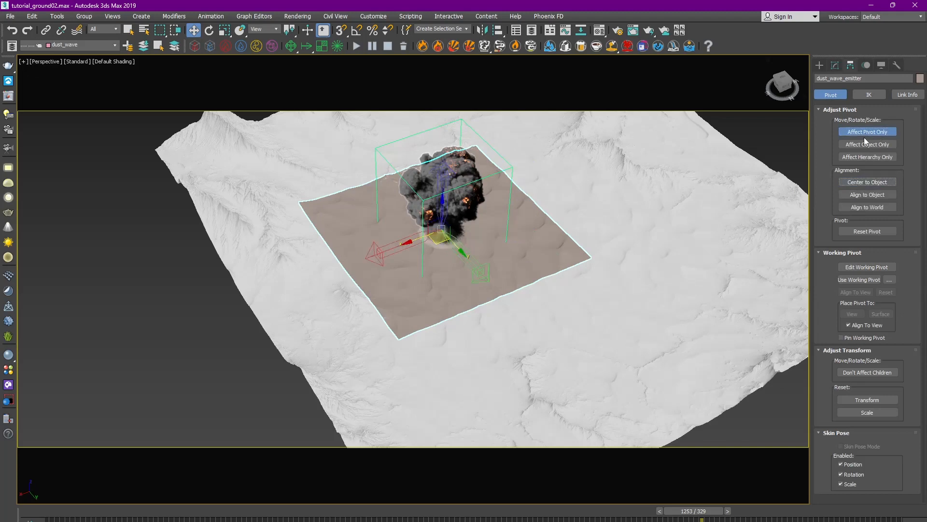
scroll(568, 201, "up", 4)
left_click(835, 65)
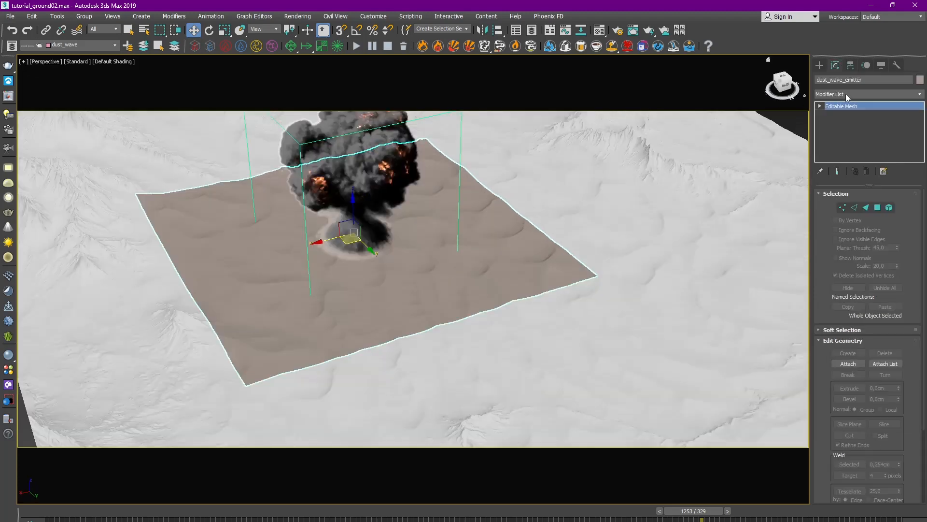
left_click(845, 93)
key("u")
left_click(842, 458)
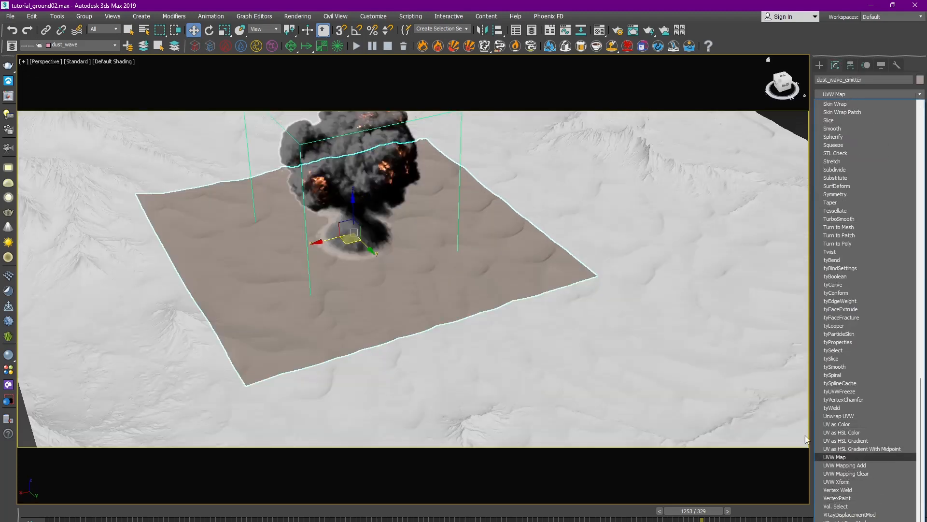
scroll(580, 258, "down", 5)
middle_click_drag(581, 259, 610, 233, "alt")
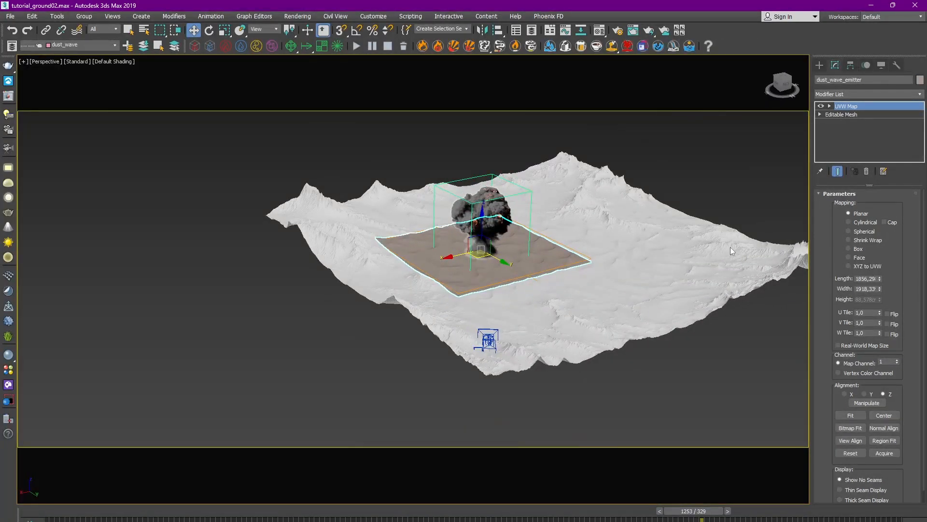
scroll(582, 283, "up", 4)
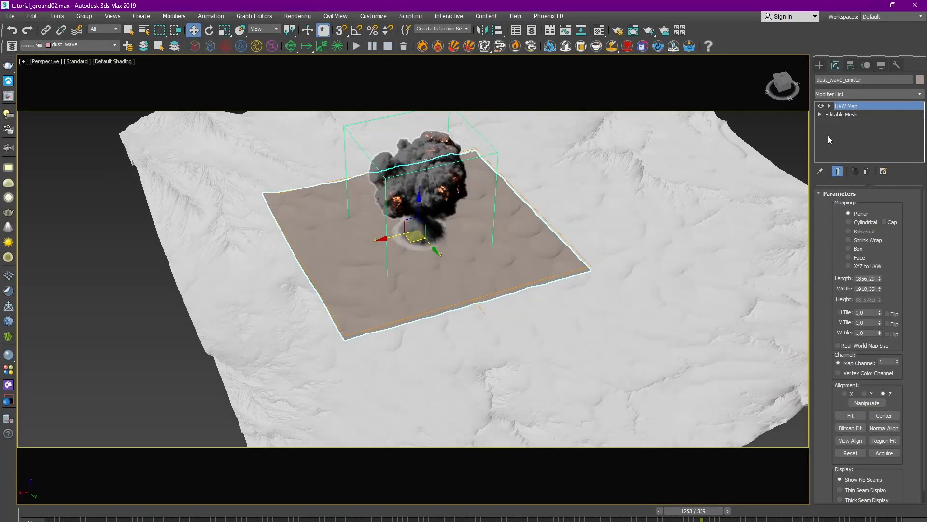
middle_click_drag(660, 211, 595, 150, "alt")
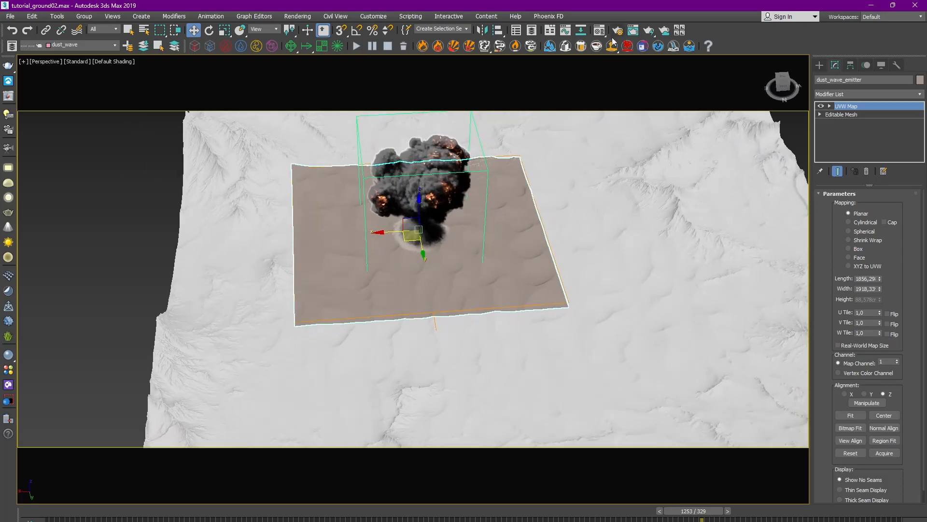
Name an unused Standard material dust_wave_emitter and put a Gradient Ramp map in its Diffuse slot.
left_click(599, 30)
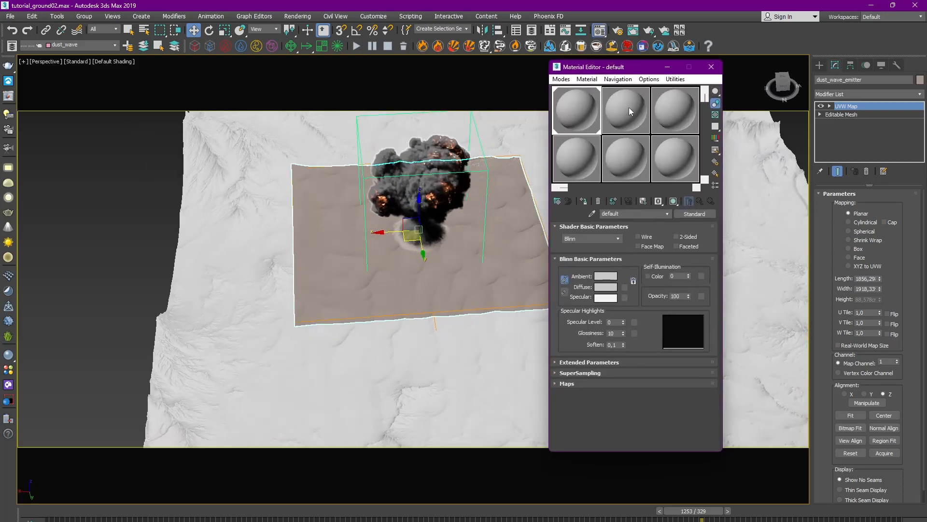
left_click(626, 110)
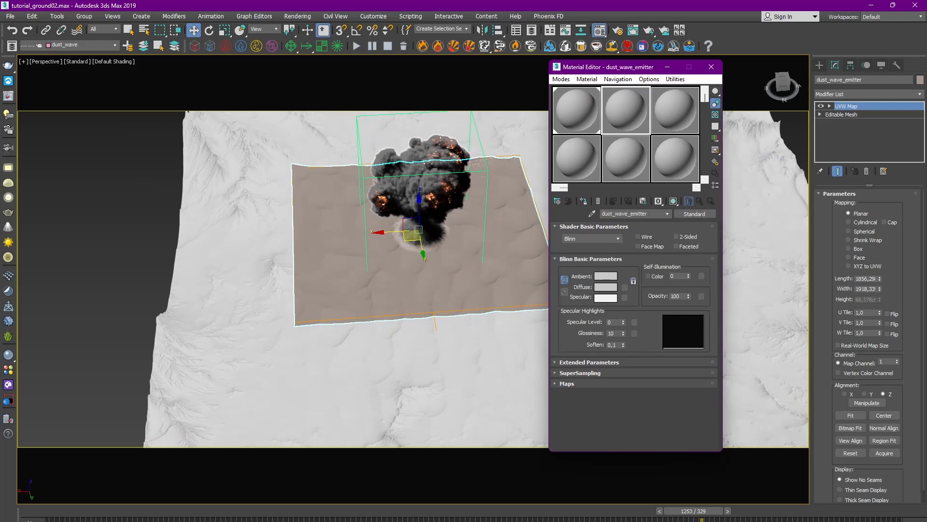
left_click(625, 287)
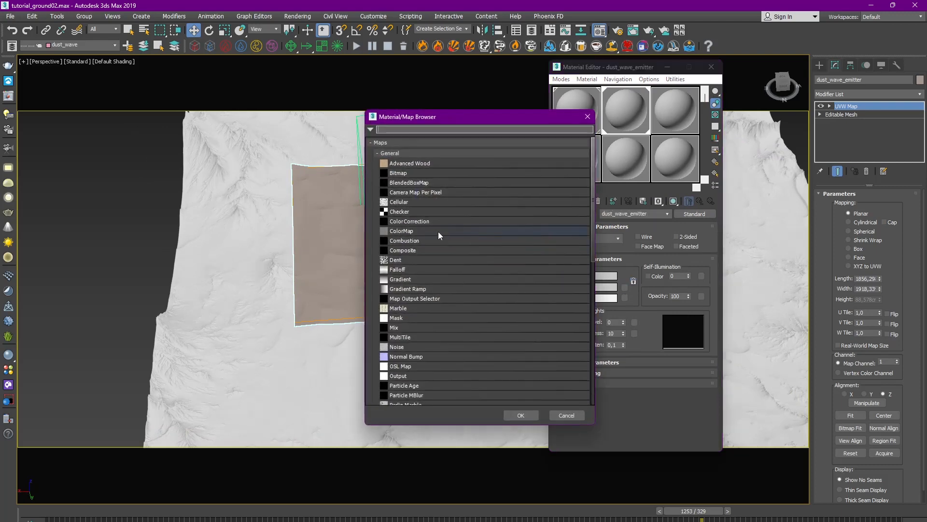
double_click(408, 289)
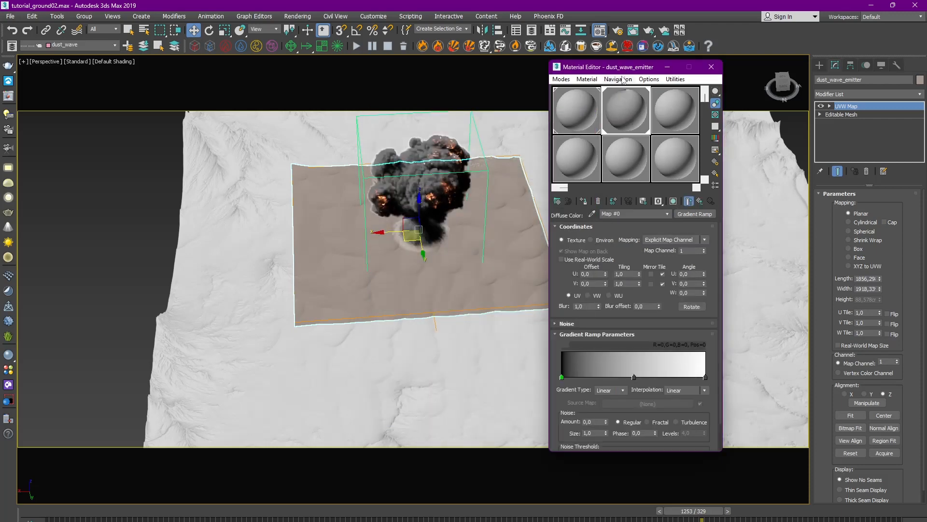
Set dust_wave_emitter's shaded viewport display to Material Color so the ground patch shows its gradient.
left_click_drag(621, 69, 663, 65)
left_click(881, 65)
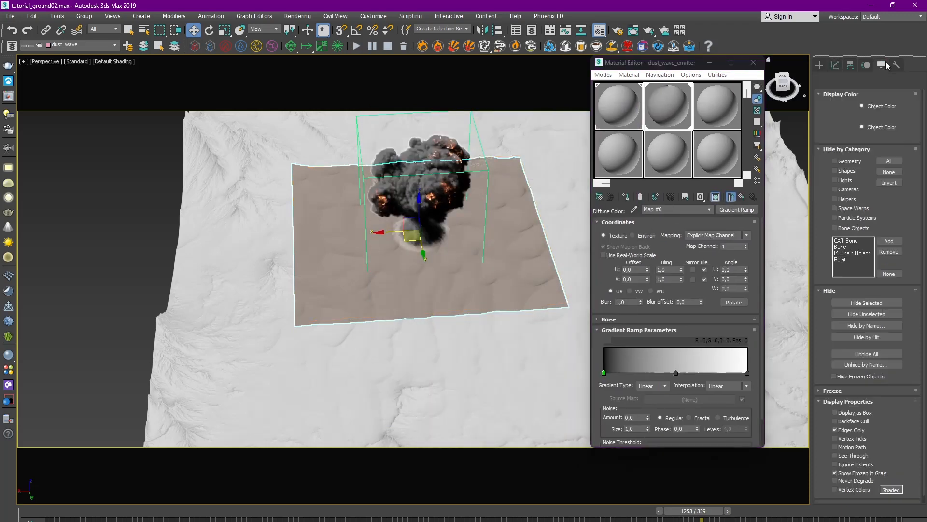
left_click(879, 134)
middle_click_drag(428, 251, 414, 245)
scroll(606, 282, "down", 2)
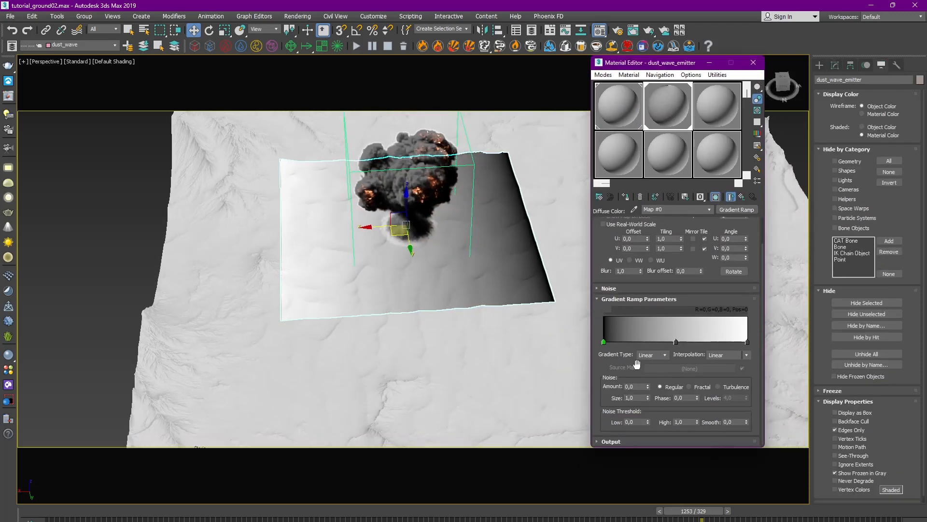
Set the gradient type to Radial and recolor the ramp with a white start flag and black middle and end flags.
left_click(654, 356)
left_click(644, 414)
double_click(604, 343)
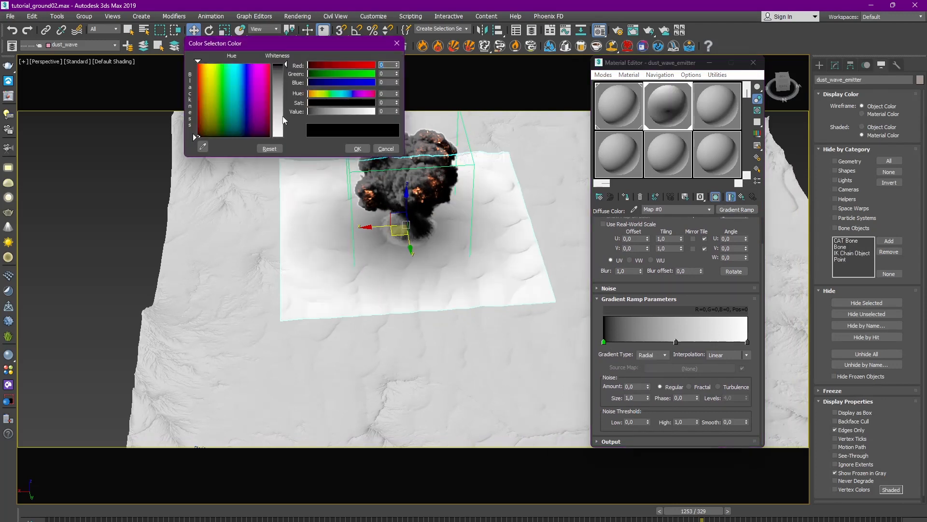
left_click_drag(285, 120, 286, 137)
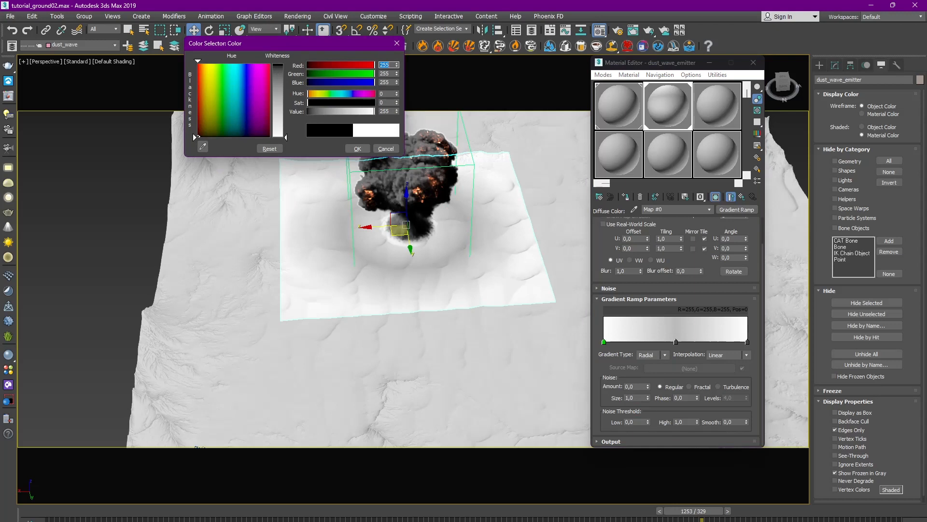
left_click(357, 148)
double_click(676, 342)
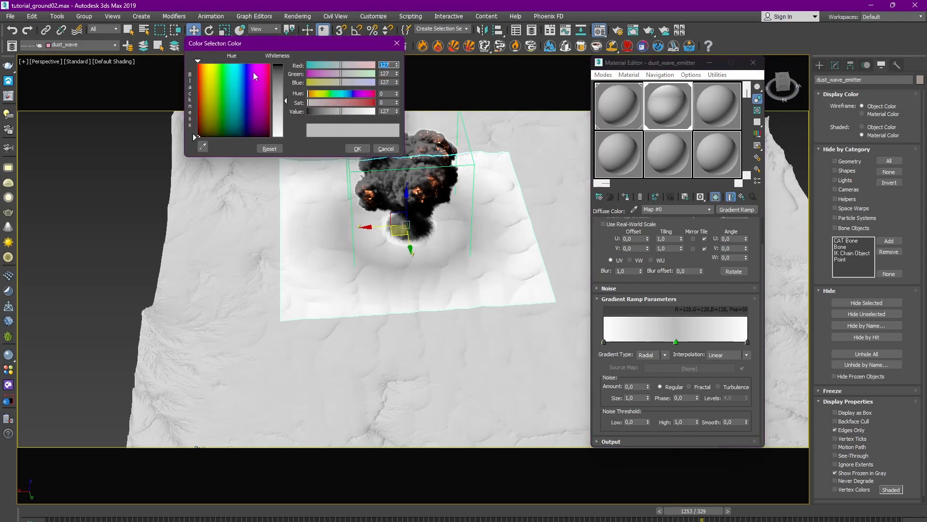
left_click_drag(286, 100, 286, 63)
left_click(354, 149)
double_click(747, 342)
left_click(356, 149)
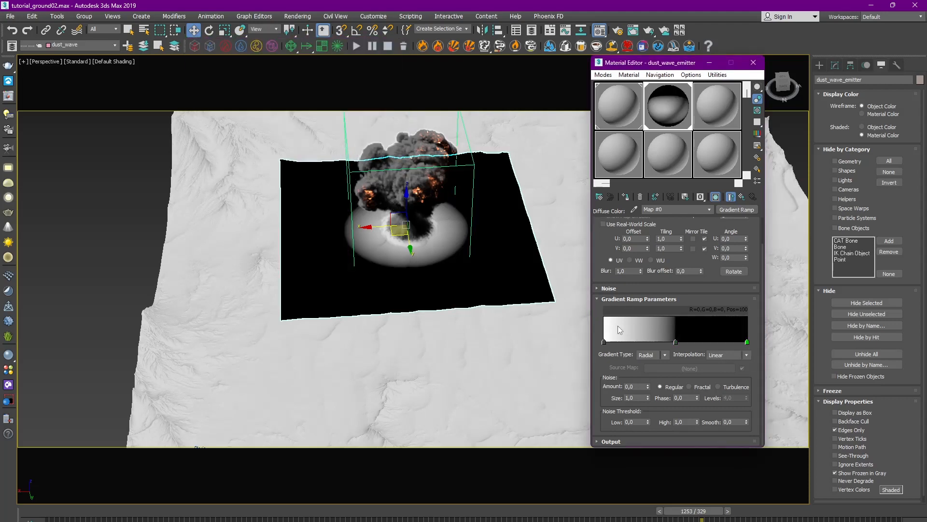
Add a white flag near the start of the ramp and darken the start flag to gray value 89.
left_click_drag(616, 342, 620, 342)
double_click(620, 342)
left_click_drag(285, 118, 286, 92)
left_click(357, 149)
double_click(604, 342)
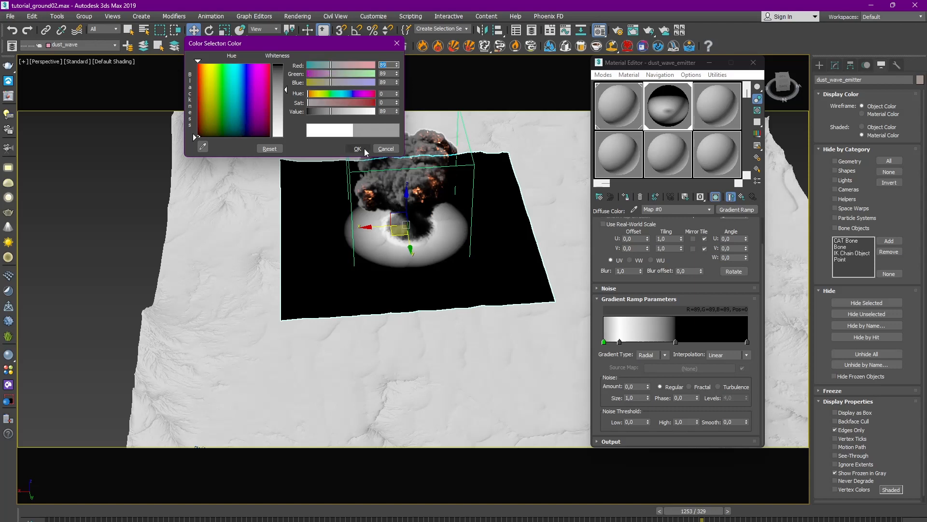
left_click(357, 149)
Move the added white flag to position 1 and the middle black flag to position 2.
left_click_drag(620, 343, 606, 342)
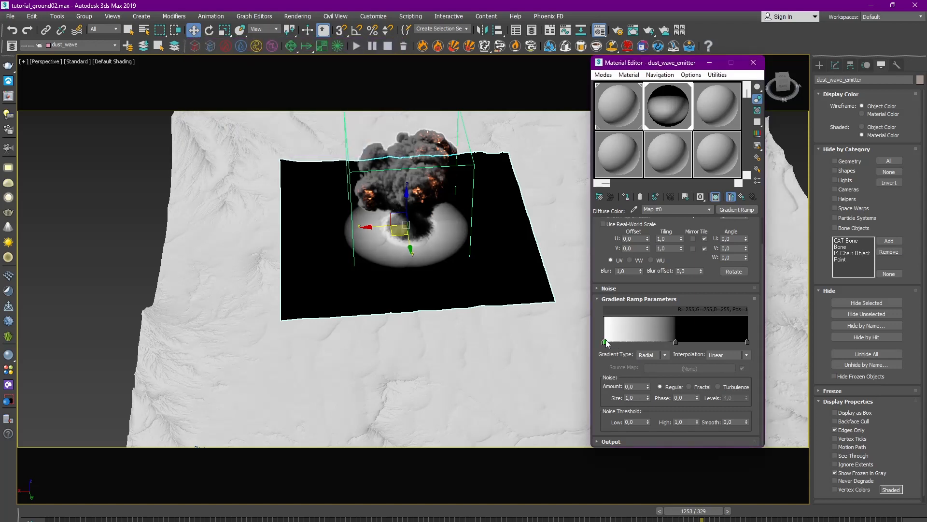
left_click_drag(682, 344, 609, 346)
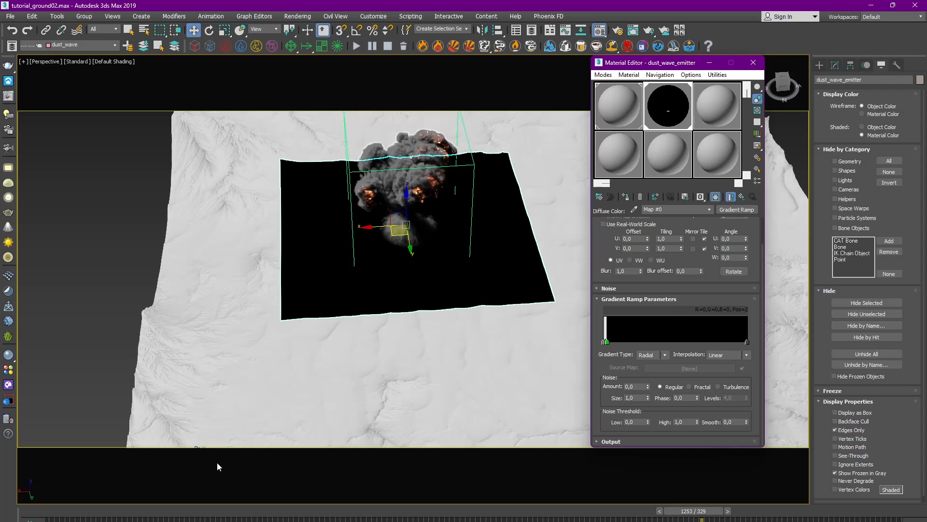
With auto-keying on, keyframe the black flag at position 69 and the white flag at position 25 at frame 1195.
left_click_drag(682, 511, 645, 511)
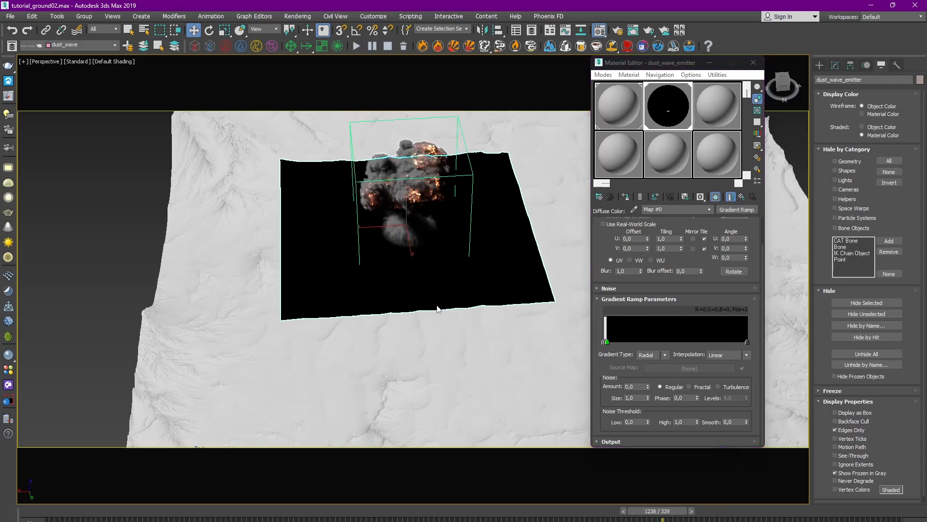
middle_click_drag(419, 324, 427, 349, "alt")
scroll(426, 316, "up", 3)
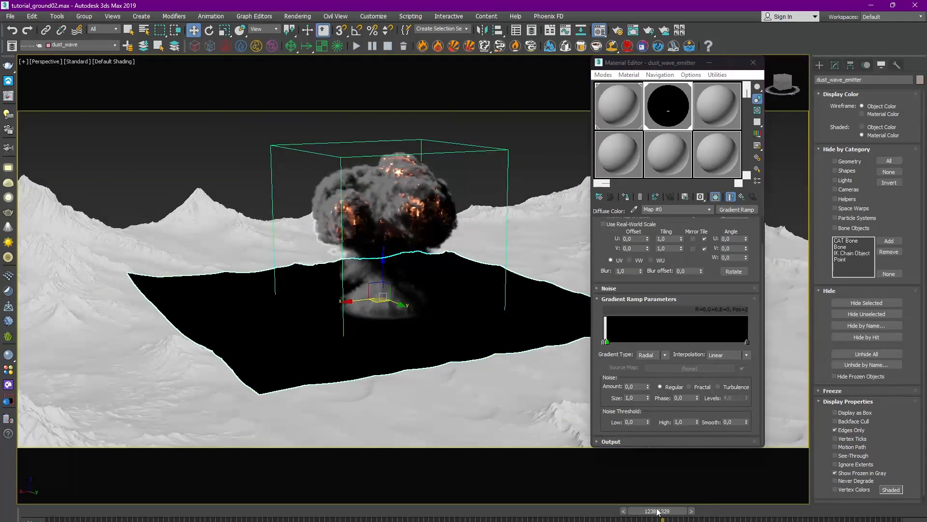
left_click_drag(659, 511, 548, 520)
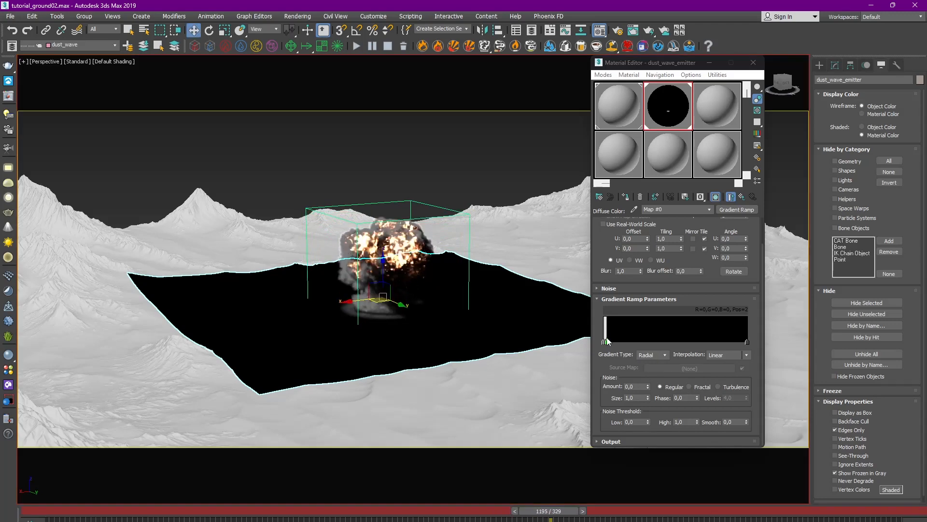
left_click_drag(606, 342, 653, 342)
middle_click_drag(438, 302, 476, 317, "alt")
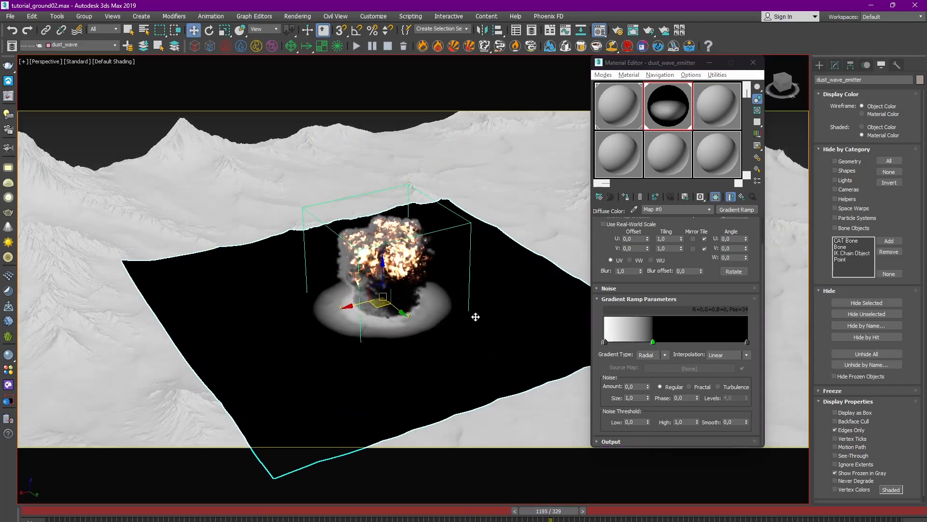
left_click_drag(653, 342, 702, 346)
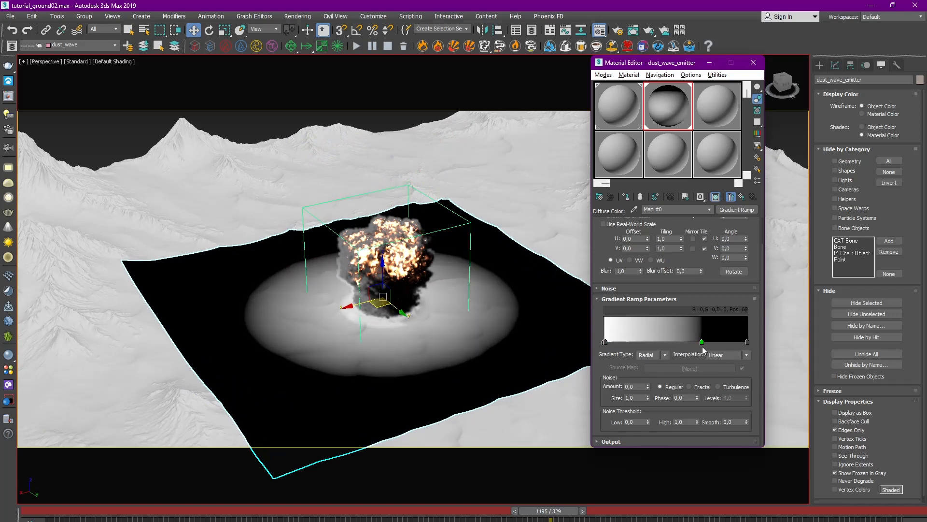
left_click(629, 344)
left_click_drag(629, 347, 641, 348)
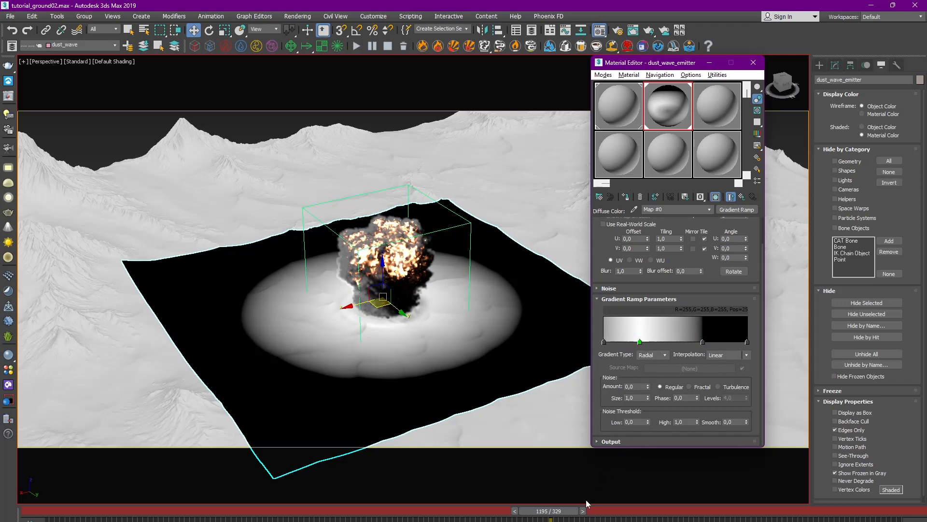
Keyframe the black flag at about position 80 and the white flag at about position 29 at frame 1208.
left_click_drag(570, 517, 608, 520)
key("w")
left_click(702, 342)
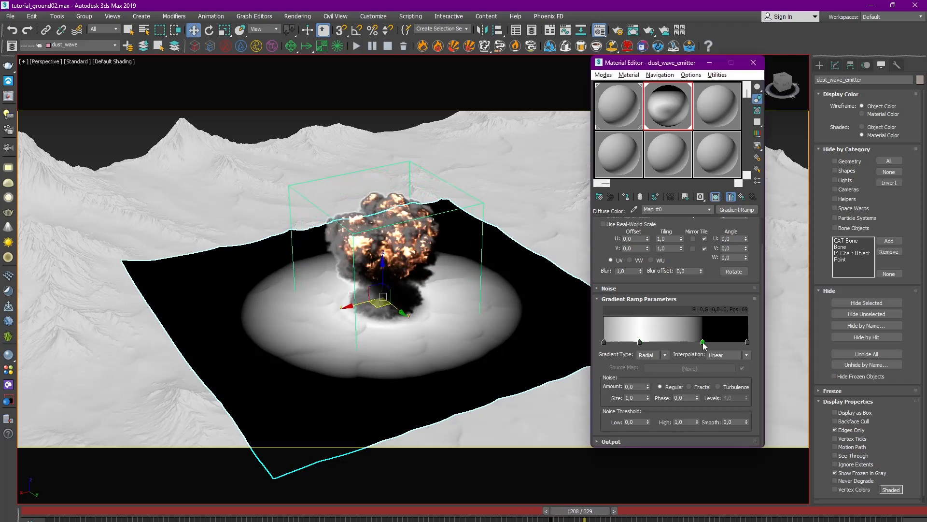
left_click_drag(703, 342, 717, 343)
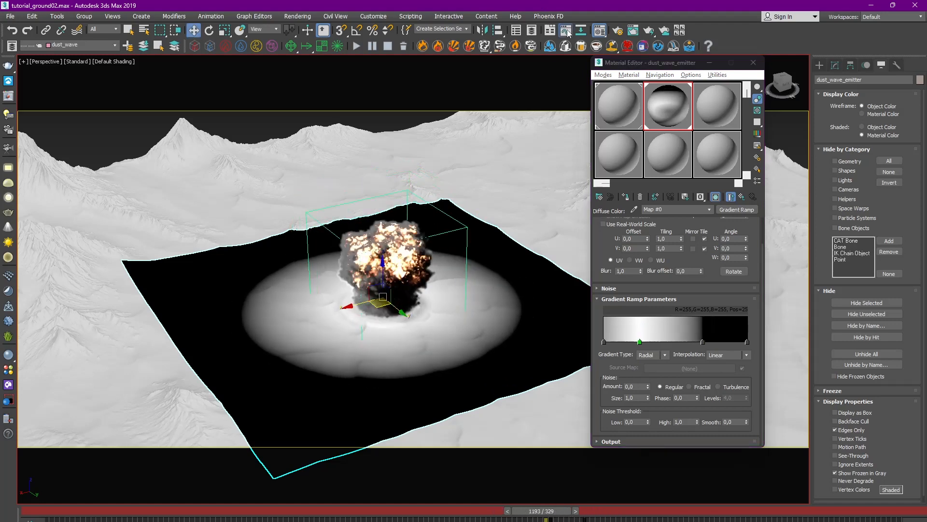
Move the initial position keys of Flag #3 and Flag #4 from frame 0 toward the other keys in the Curve Editor.
left_click(567, 31)
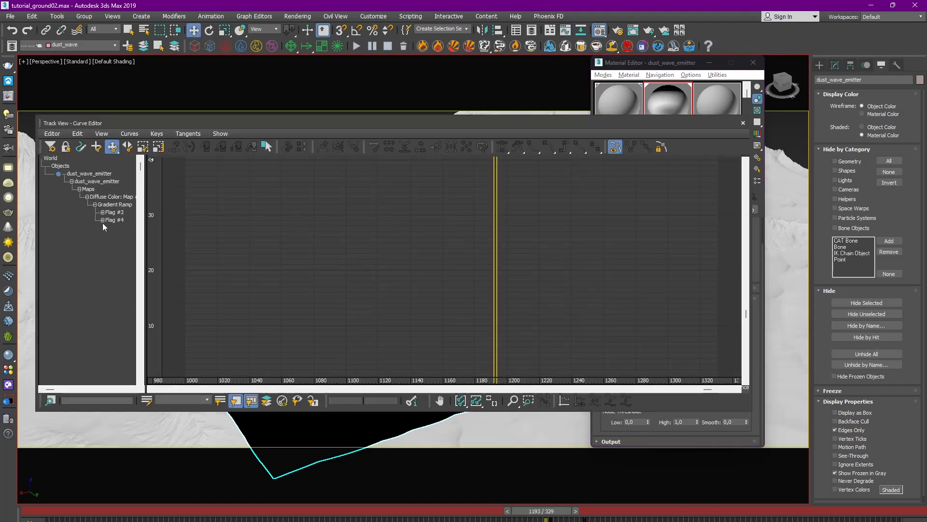
left_click(102, 220)
left_click(103, 212)
scroll(389, 290, "down", 7)
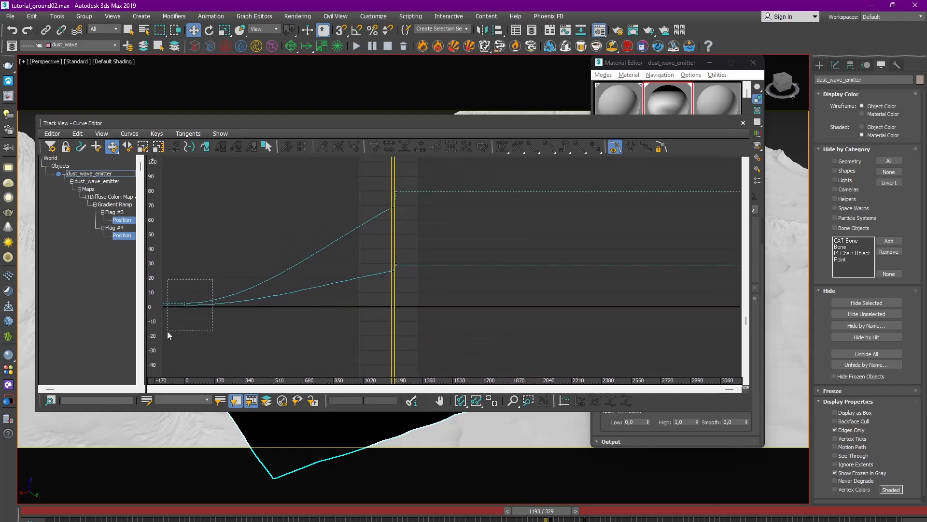
left_click_drag(168, 332, 375, 310)
middle_click_drag(389, 224, 460, 225, "ctrl+alt")
left_click(743, 124)
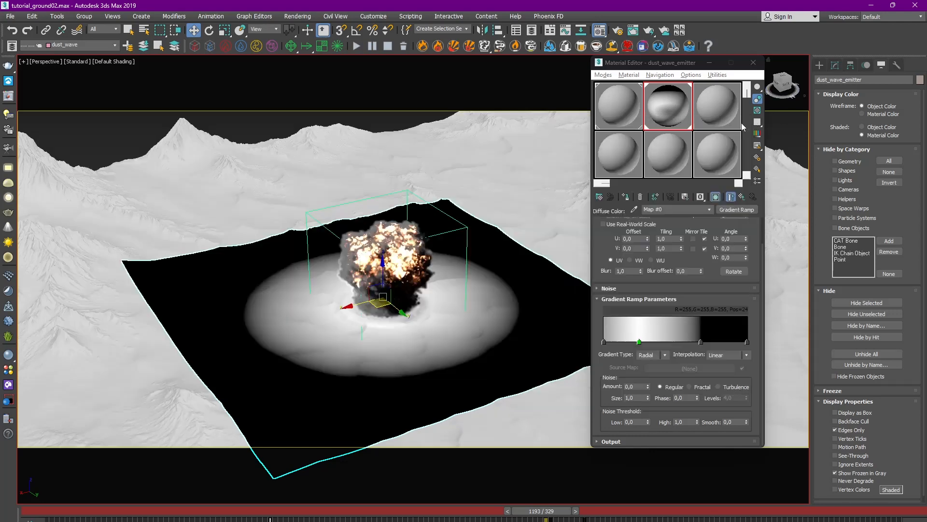
Retime the flags' position keys on the timeline so the first one sits at frame 1175, when the explosion starts.
mouse_move(557, 516)
left_mouse_down()
mouse_move(516, 516)
mouse_move(526, 518)
left_mouse_up()
key("w")
key("w")
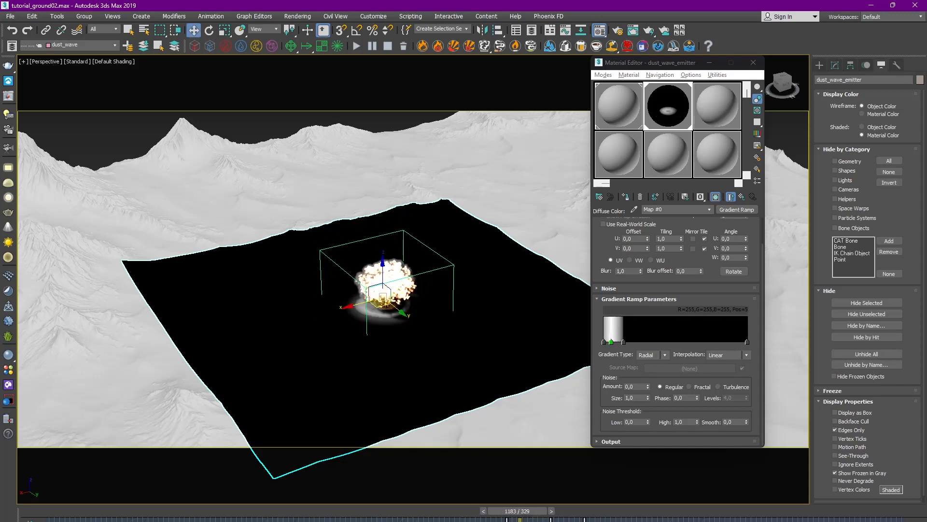
left_click_drag(528, 511, 521, 512)
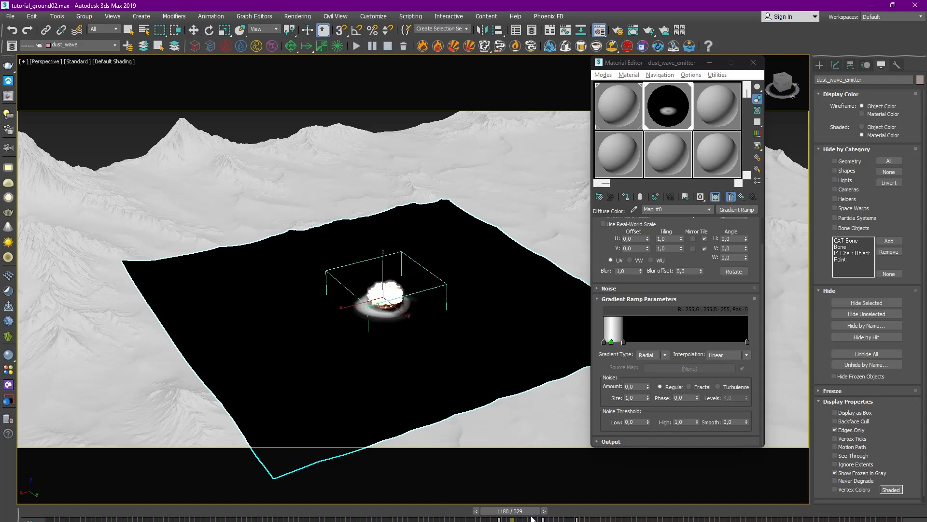
Turn off Show Box in the preview settings of the PhoenixFDFire001 simulator.
left_click(384, 297)
left_click(835, 65)
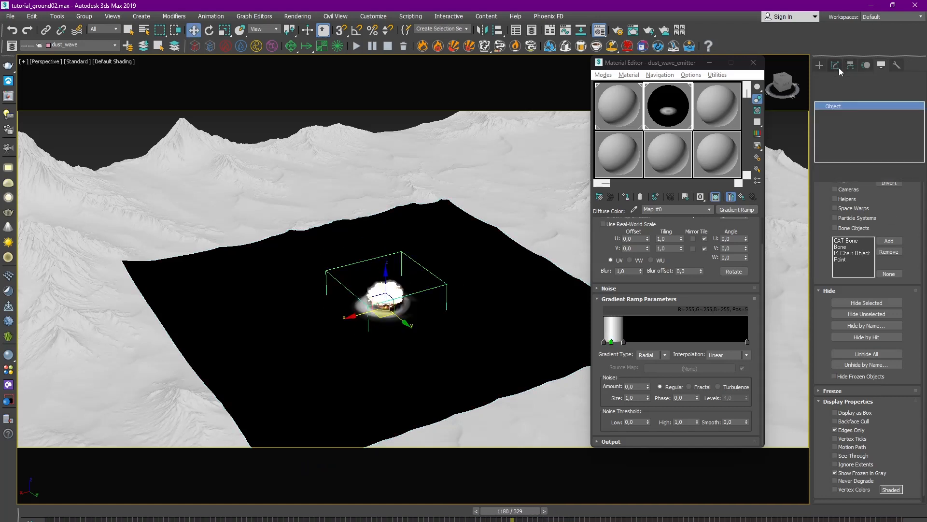
left_click(826, 268)
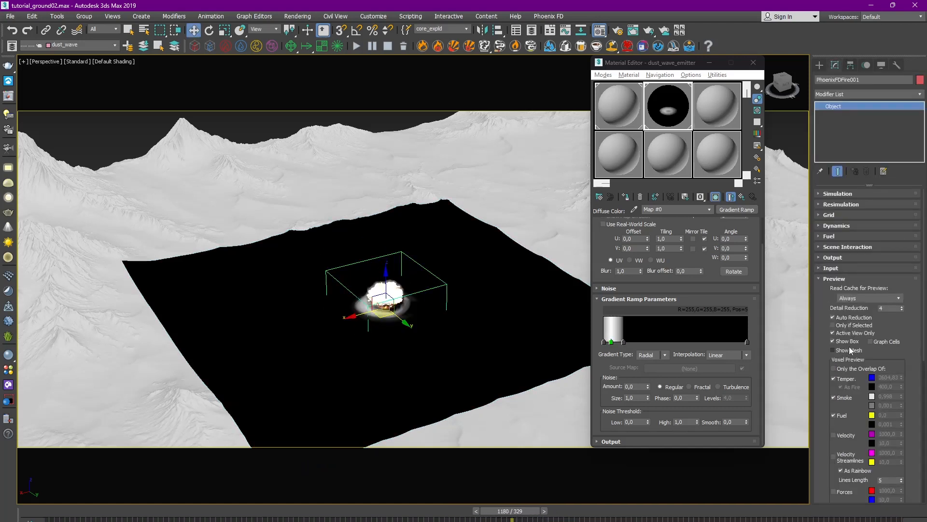
left_click(399, 118)
Reselect dust_wave_emitter and shift its last two sets of ramp keys a few frames earlier.
left_click(414, 302)
middle_click_drag(415, 270, 418, 265, "alt")
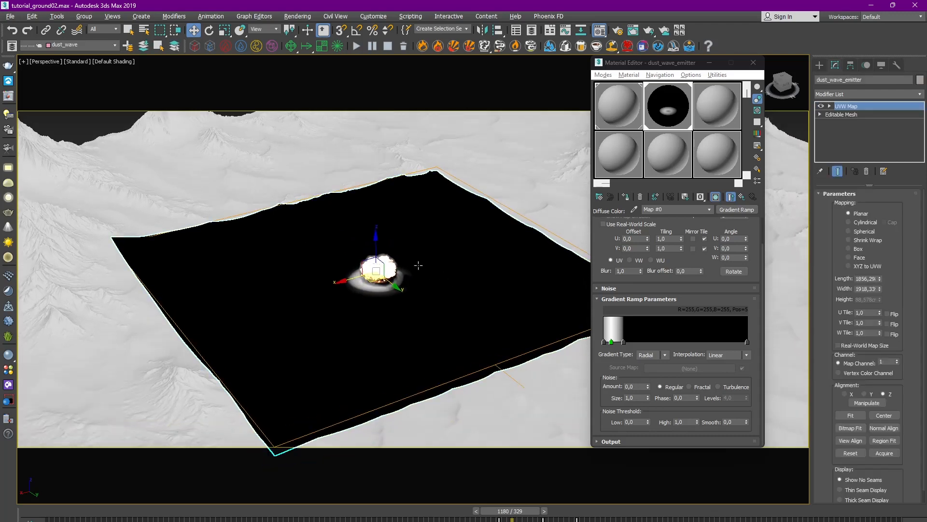
scroll(389, 300, "up", 5)
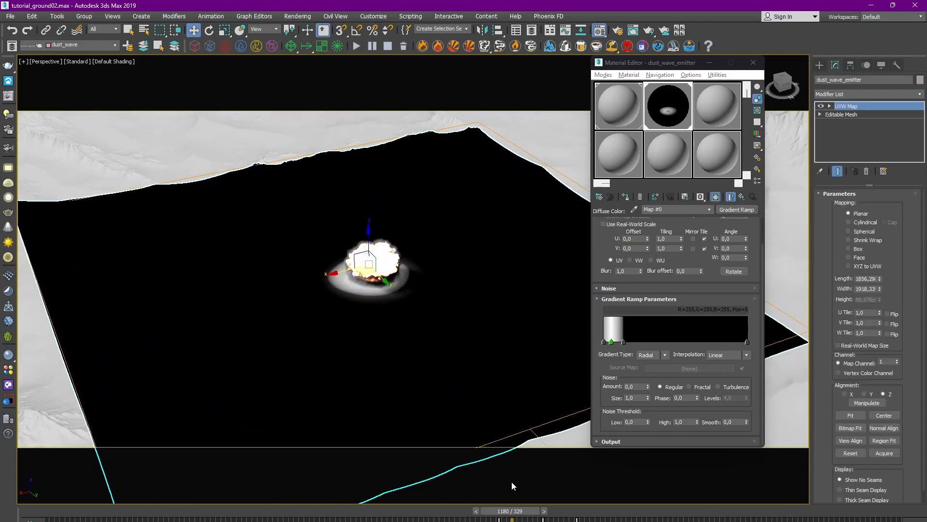
left_click_drag(510, 511, 558, 518)
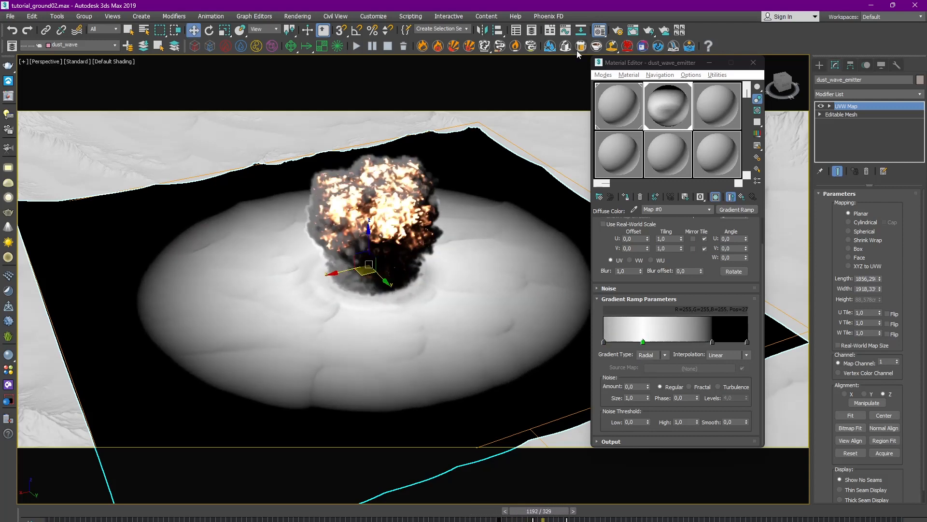
Steepen the outgoing tangents of the Flag #3 and Flag #4 position keys at frame 1175 for a fast start.
left_click(566, 30)
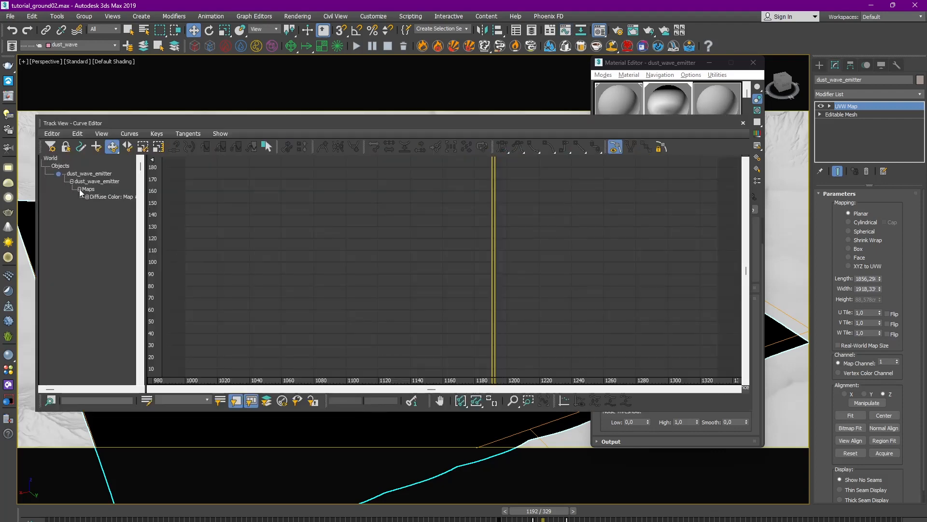
left_click(96, 205)
left_click(103, 220)
left_click(103, 212)
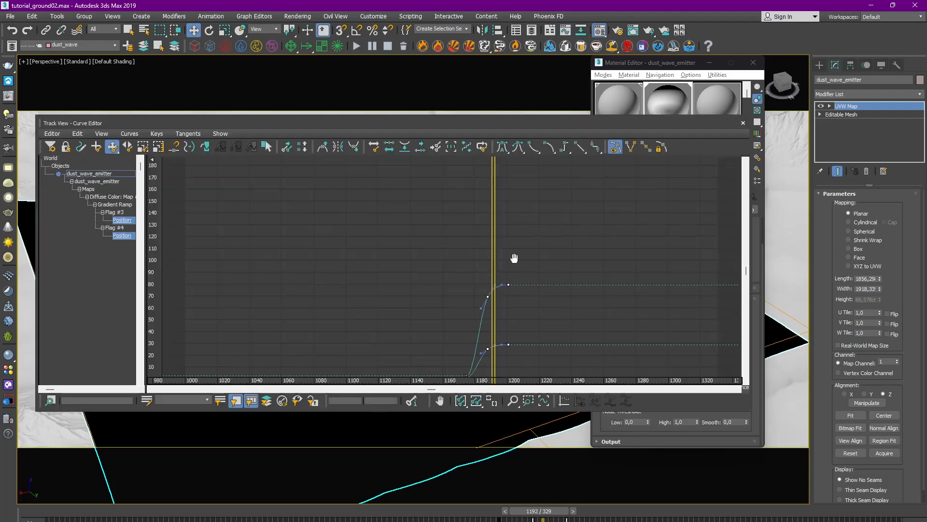
middle_click_drag(516, 256, 529, 188)
middle_click_drag(499, 251, 535, 257, "ctrl+alt")
left_click_drag(453, 292, 477, 308)
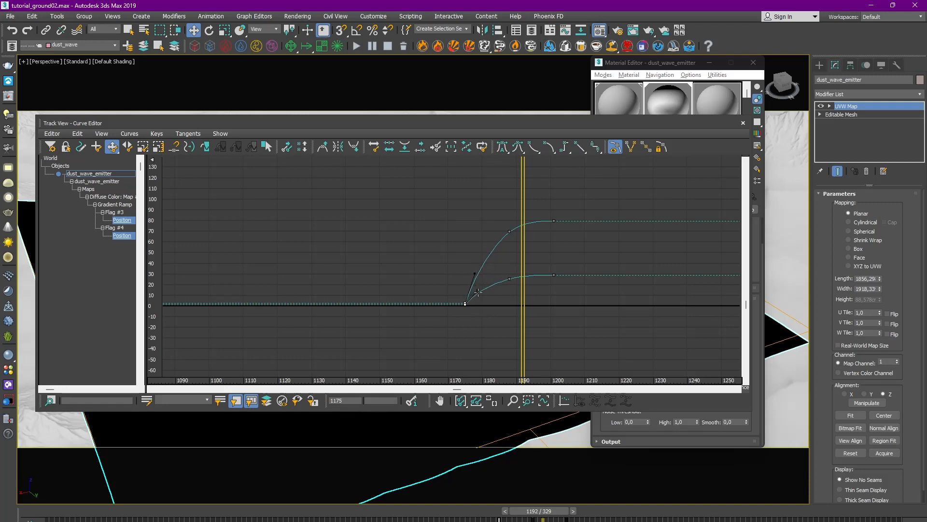
left_click(743, 123)
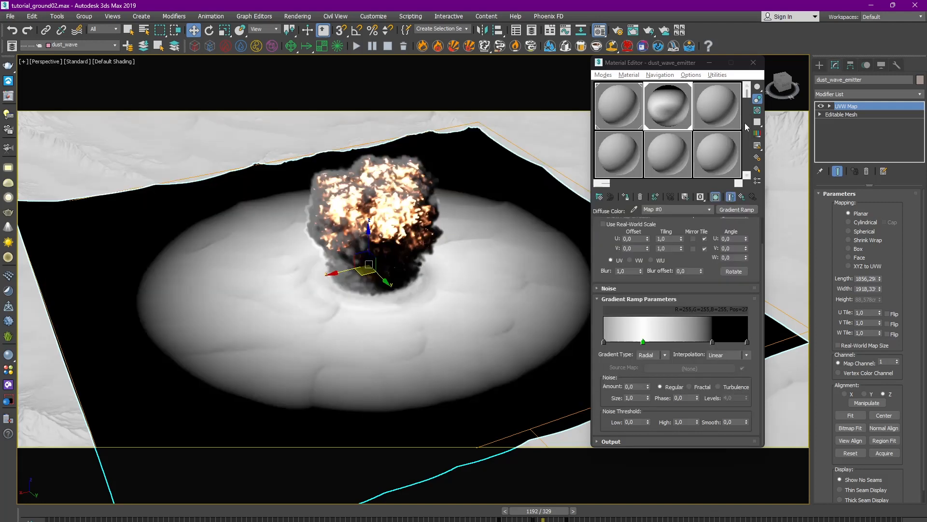
Viewing from above at frame 1178, move PhoenixFDFire001 onto the center of the emitter's white gradient circle.
left_click_drag(536, 516, 505, 511)
key("w")
middle_click_drag(416, 247, 498, 102, "alt")
left_click(391, 269)
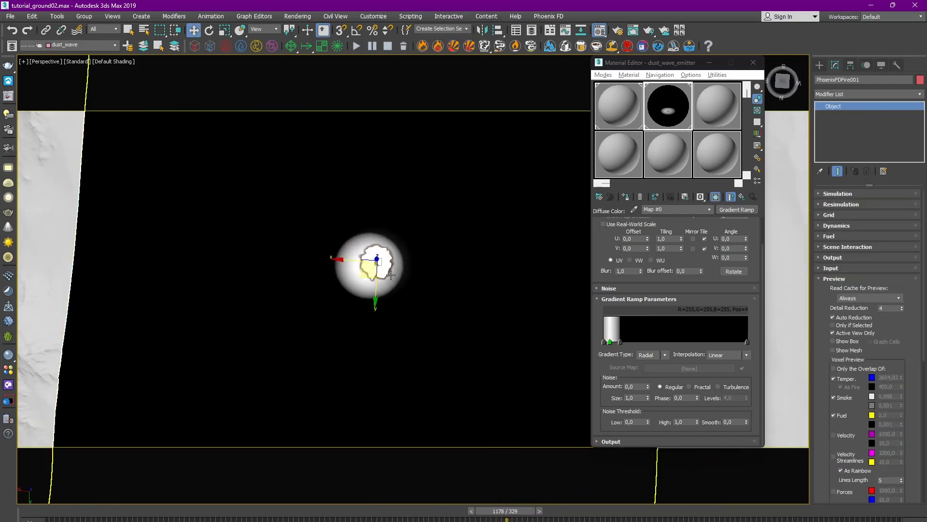
middle_click_drag(391, 269, 382, 273, "alt")
scroll(366, 279, "up", 3)
left_click_drag(369, 266, 359, 270)
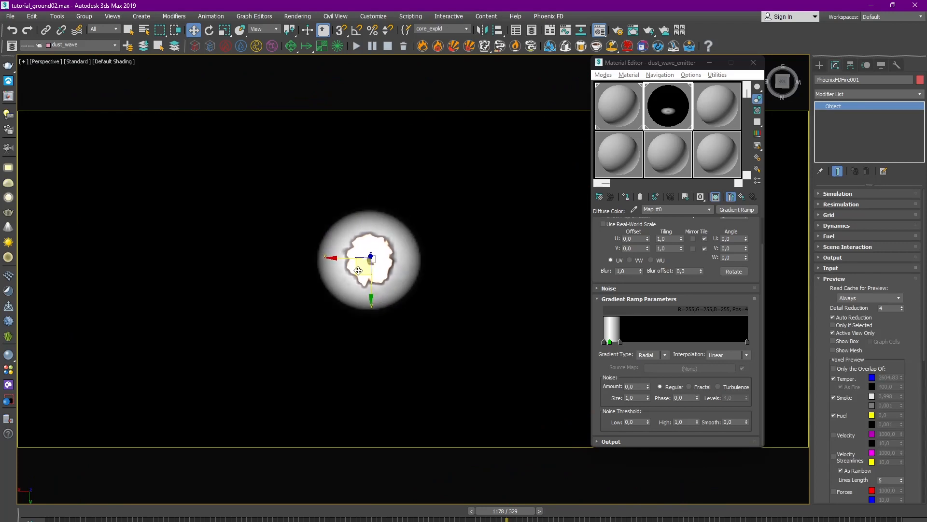
scroll(451, 269, "down", 3)
middle_click_drag(451, 269, 483, 218, "alt")
left_click(478, 217)
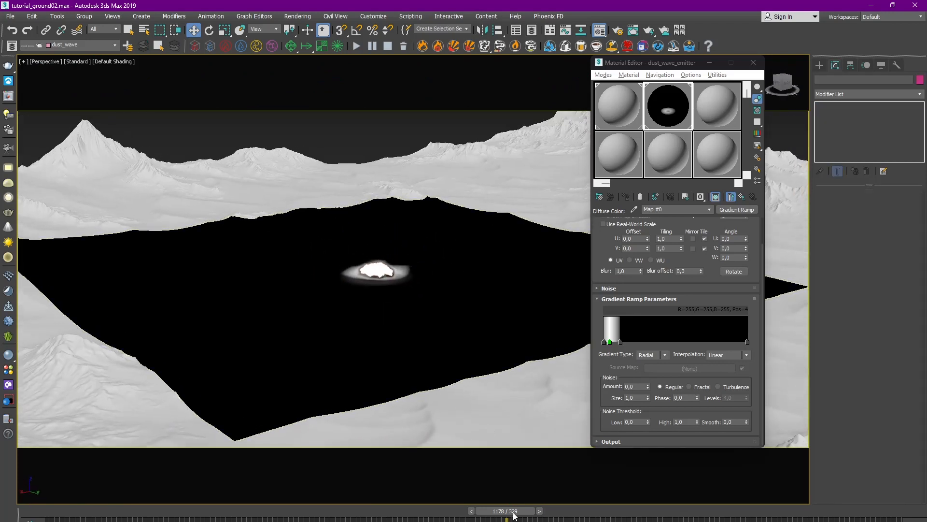
Show the selection range on the track bar and stretch dust_wave_emitter's ramp keys to end a few frames later.
mouse_move(514, 516)
left_mouse_down()
mouse_move(493, 514)
mouse_move(534, 514)
mouse_move(483, 512)
mouse_move(537, 514)
mouse_move(506, 520)
left_mouse_up()
key("w")
left_click(467, 293)
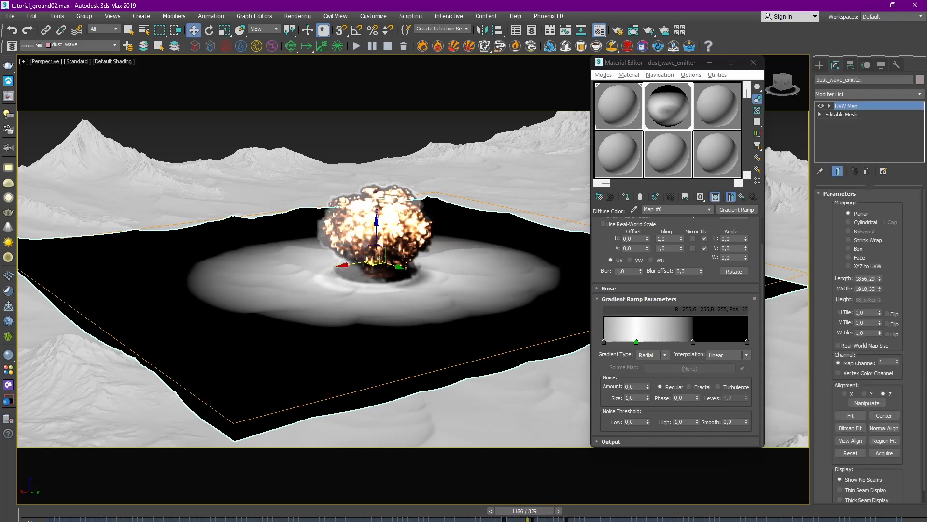
right_click(673, 518)
mouse_move(700, 497)
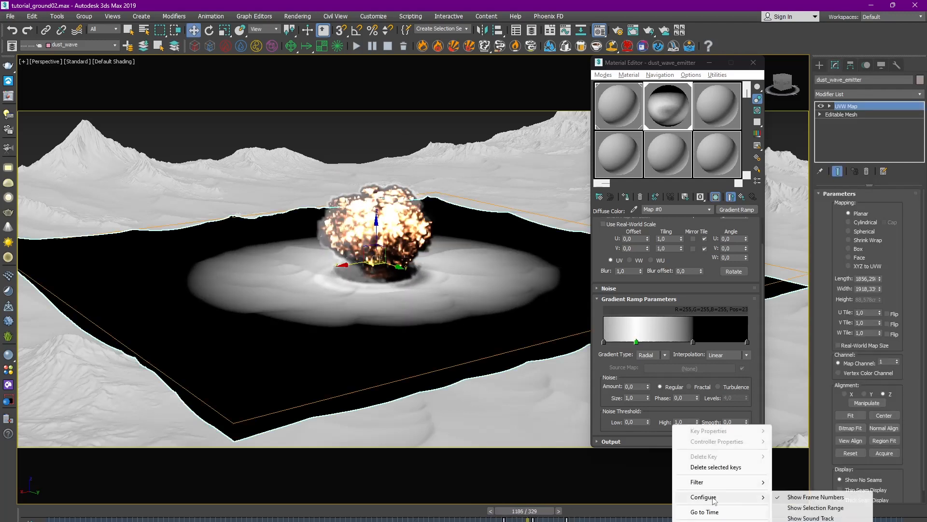
left_click(816, 507)
mouse_move(567, 521)
left_mouse_down()
mouse_move(580, 521)
mouse_move(515, 511)
mouse_move(574, 519)
left_mouse_up()
key("w")
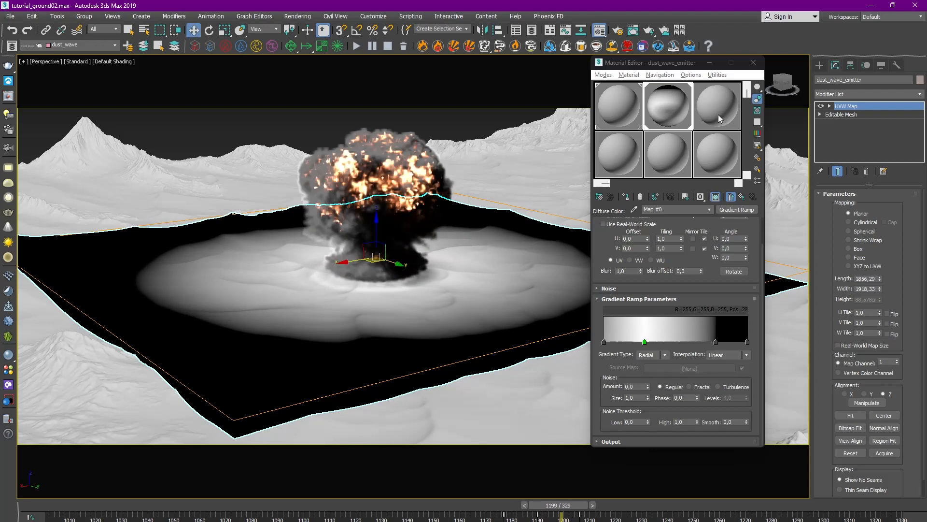
From the Top view, create a Phoenix FD Fire/Smoke simulator about 1970 by 980 cm over the emitter patch and give it height.
left_click(437, 99)
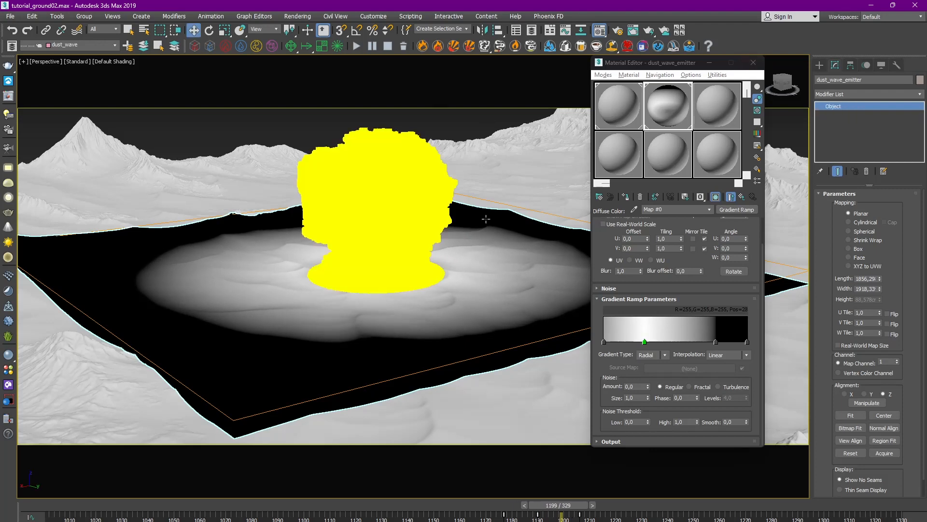
middle_click_drag(498, 187, 424, 290, "alt")
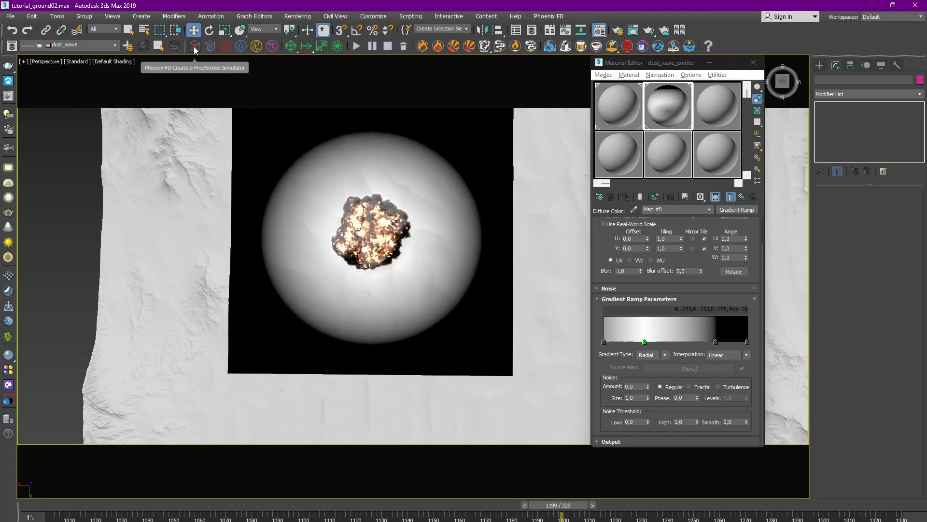
left_click(194, 47)
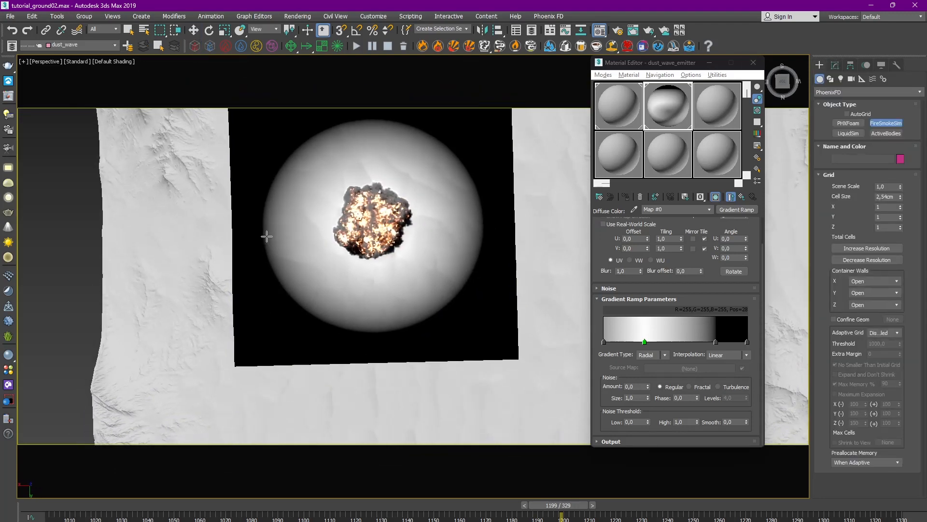
middle_click_drag(245, 218, 266, 219, "alt")
key("t")
scroll(338, 247, "down", 5)
scroll(531, 183, "up", 5)
middle_click_drag(531, 182, 498, 149)
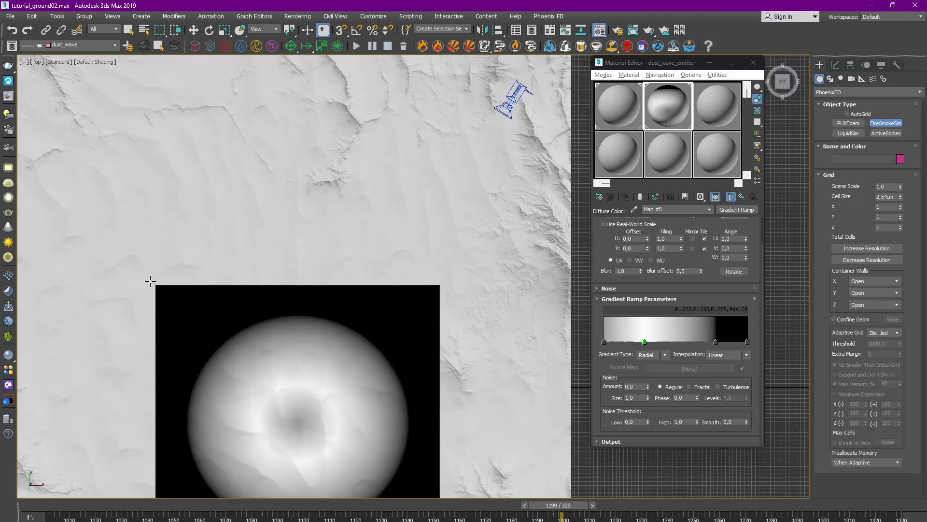
left_click_drag(153, 281, 356, 352)
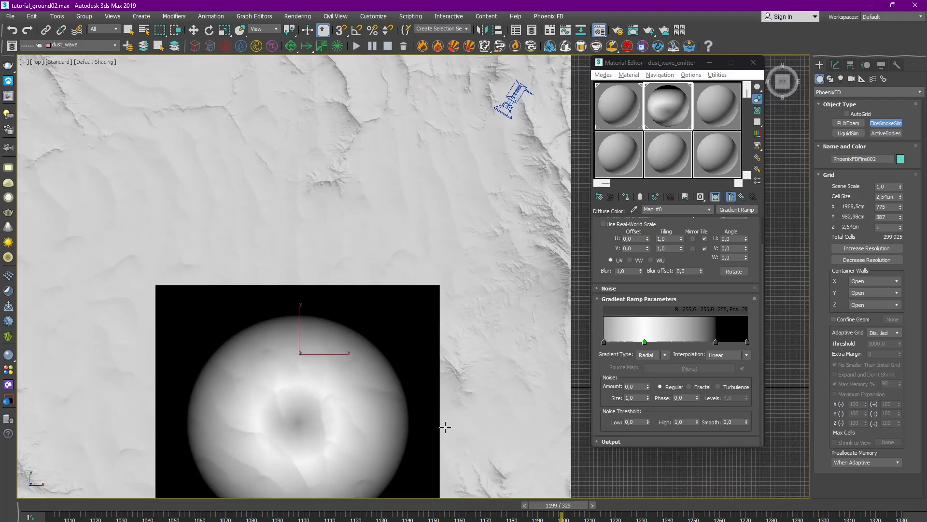
left_click(448, 394)
Rename the new simulator PhoenixFDFire_dustwave and store it as the named selection set dust_wave.
key("w")
key("p")
middle_click_drag(449, 394, 360, 286, "alt")
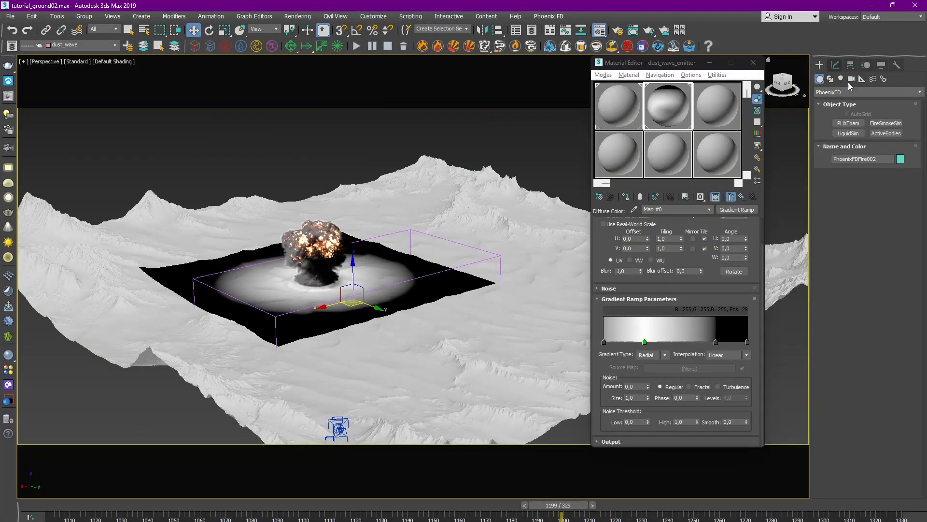
left_click_drag(868, 159, 923, 168)
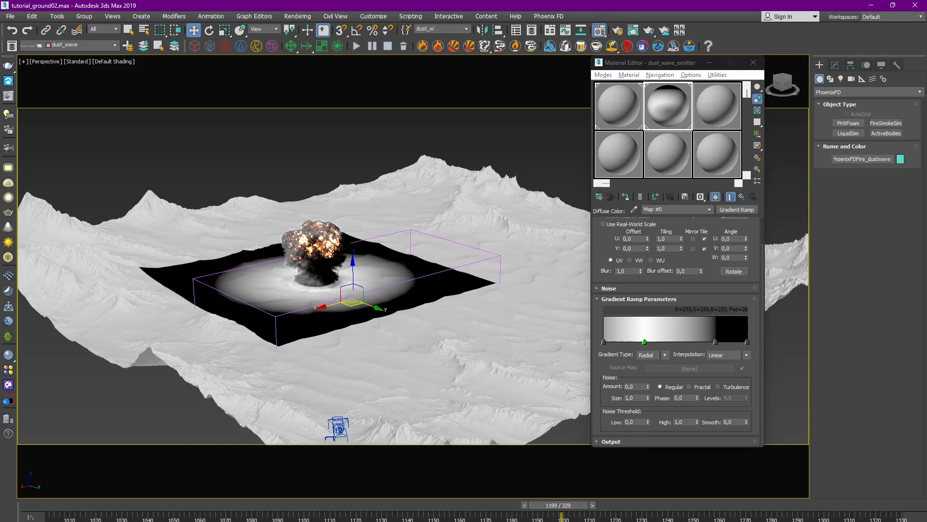
left_click(285, 144)
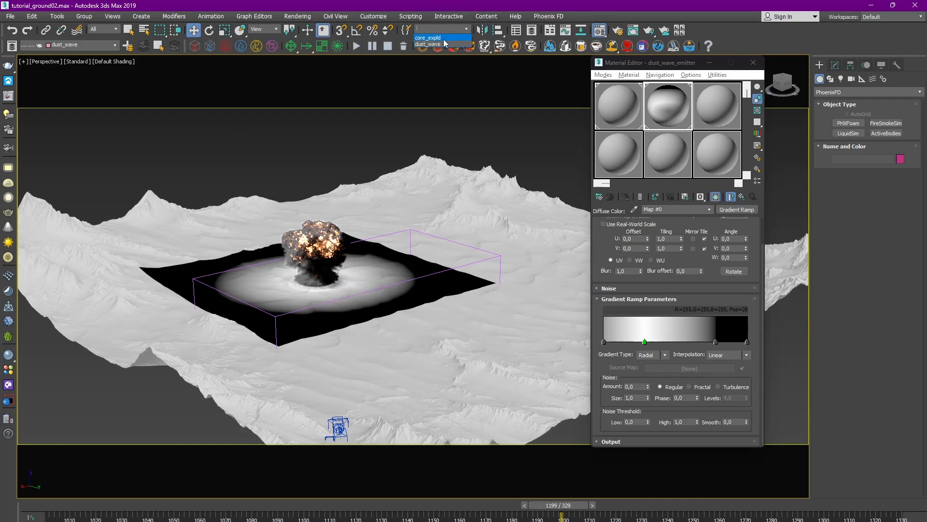
left_click(441, 38)
left_click(432, 44)
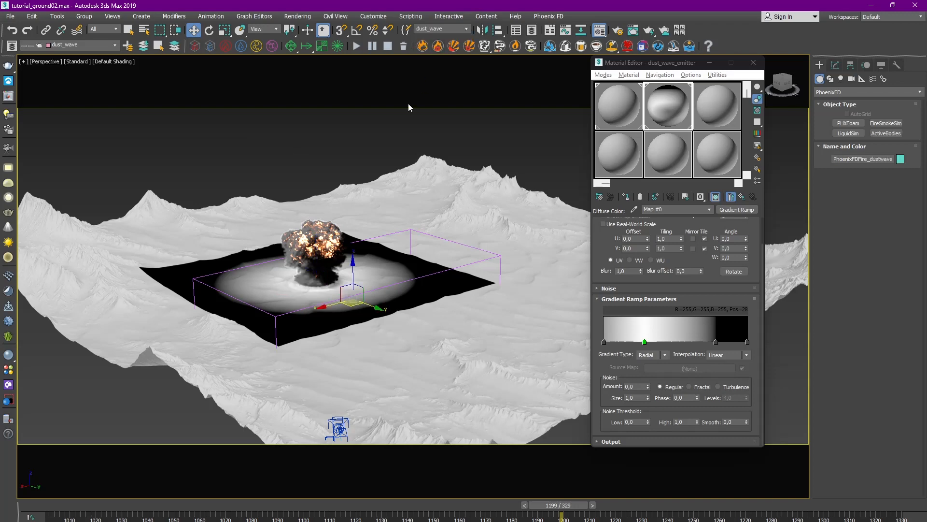
Add dust_wave_emitter to the Scene Interaction include list of PhoenixFDFire_dustwave.
middle_click_drag(419, 235, 467, 234)
scroll(417, 223, "up", 3)
left_click(835, 65)
left_click(834, 278)
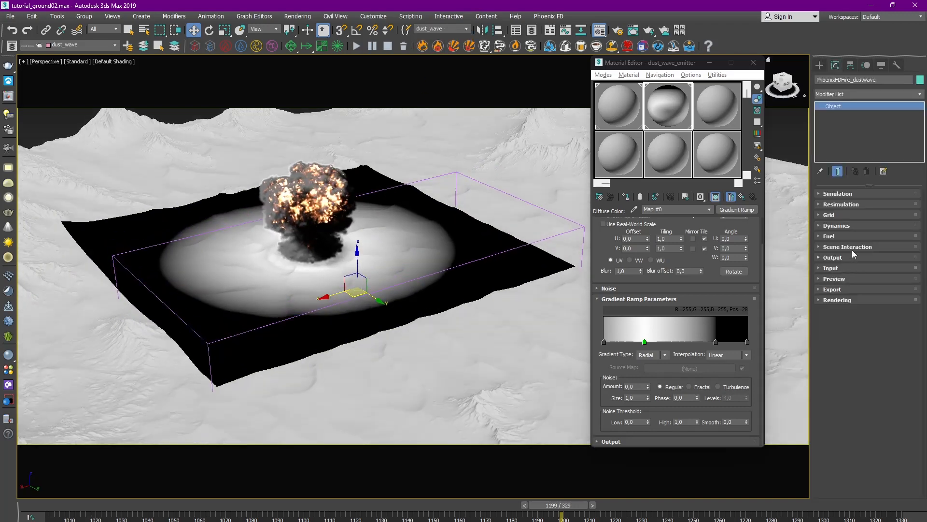
left_click(851, 247)
left_click(846, 329)
left_click(521, 271)
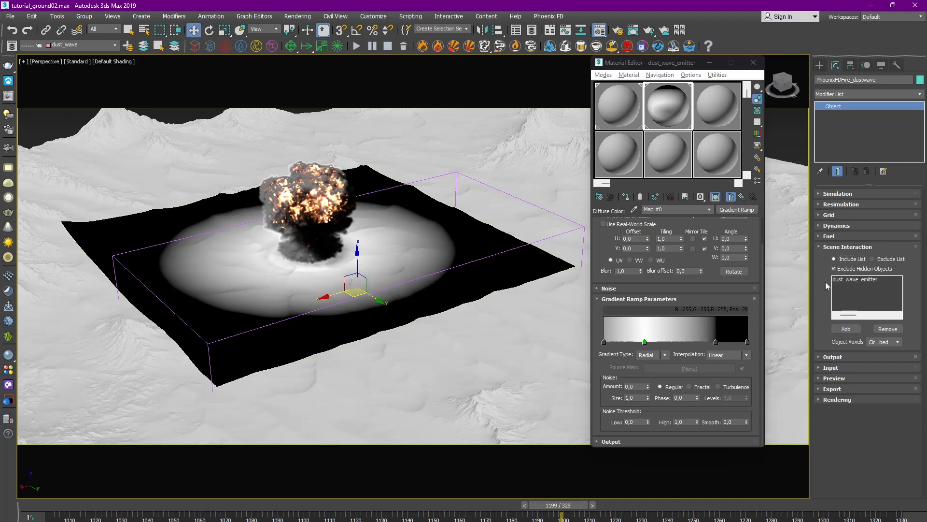
Create a Phoenix FD fire source near the front corner of the emitter patch and adjust its position.
left_click(199, 124)
left_click(225, 46)
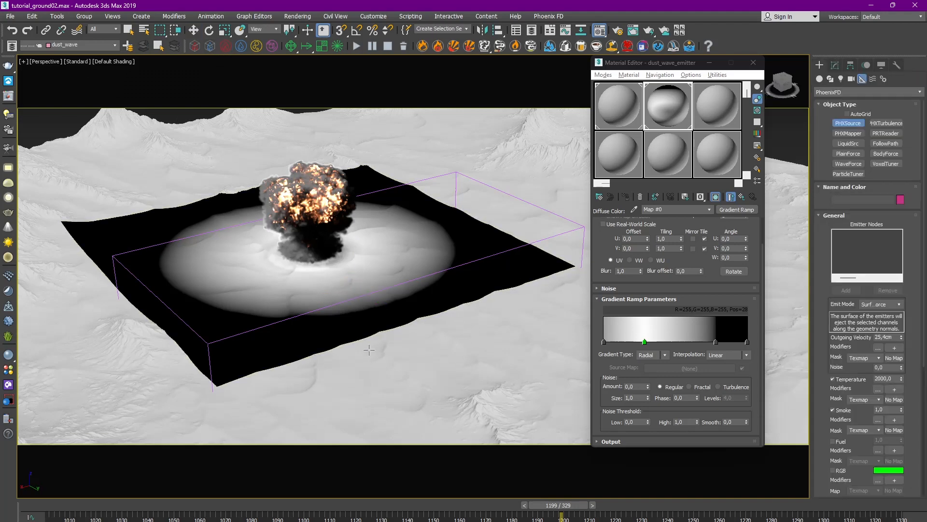
middle_click_drag(291, 349, 332, 323)
key("c")
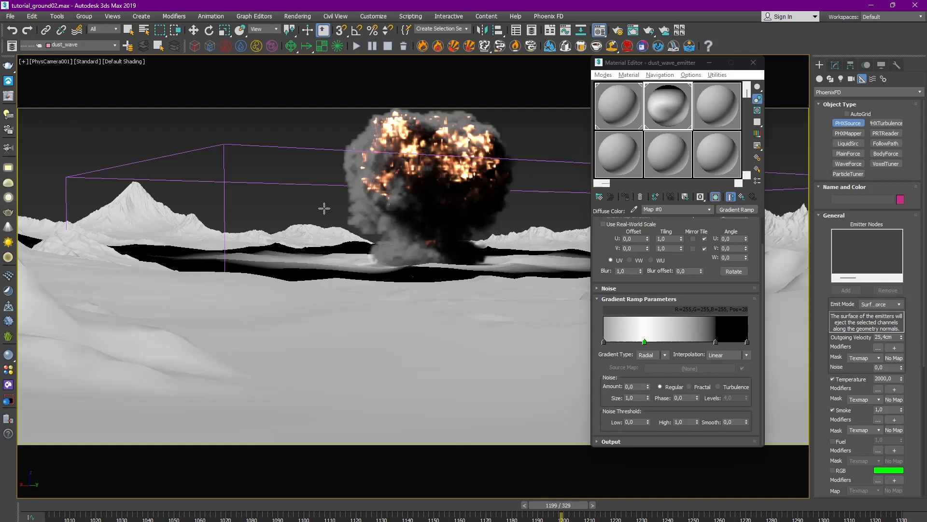
key("p")
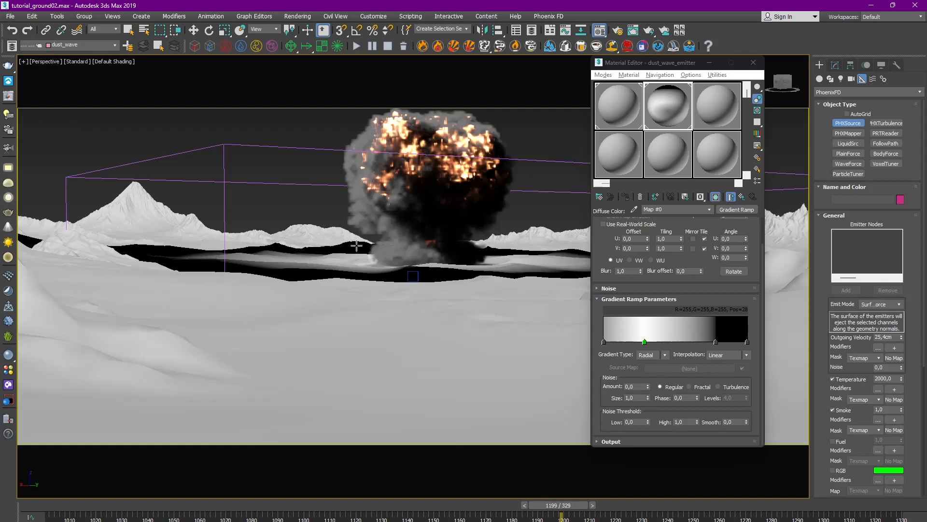
scroll(356, 246, "down", 5)
middle_click_drag(354, 245, 361, 176, "alt")
scroll(341, 199, "down", 4)
left_click(341, 199)
key("w")
left_click_drag(340, 168, 340, 152)
middle_click_drag(340, 160, 346, 226, "alt")
Add dust_wave_emitter to the emitter nodes of the new fire source.
left_click(835, 65)
scroll(350, 195, "up", 3)
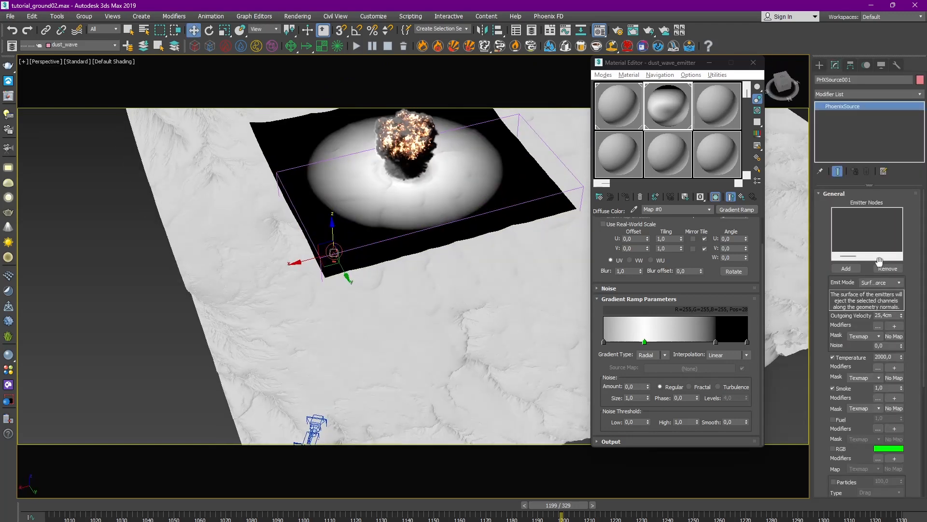
left_click(516, 181)
middle_click_drag(516, 217, 507, 220)
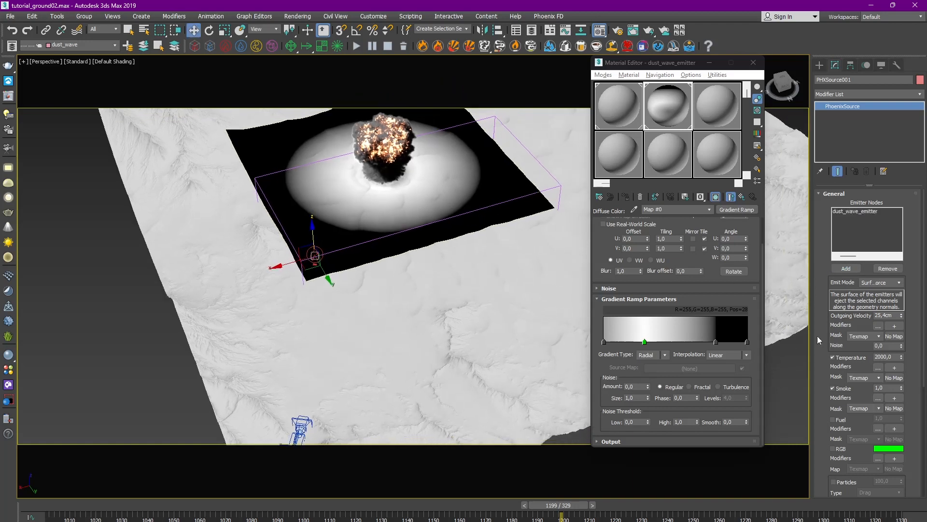
Instance the Gradient Ramp map into the source's Outgoing Velocity and Smoke masks, and turn off its Temperature emission.
left_click_drag(731, 212, 894, 336)
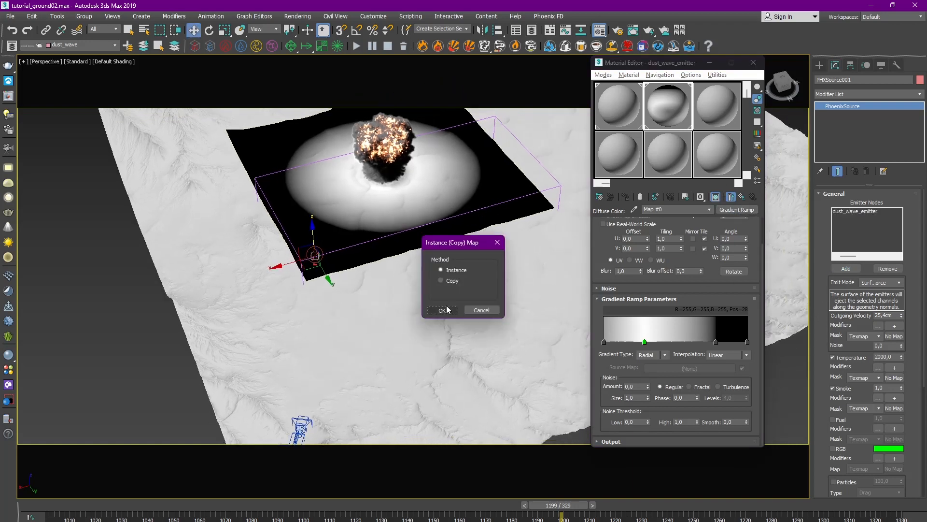
key("Return")
scroll(830, 322, "down", 2)
left_click_drag(742, 213, 897, 384)
key("Return")
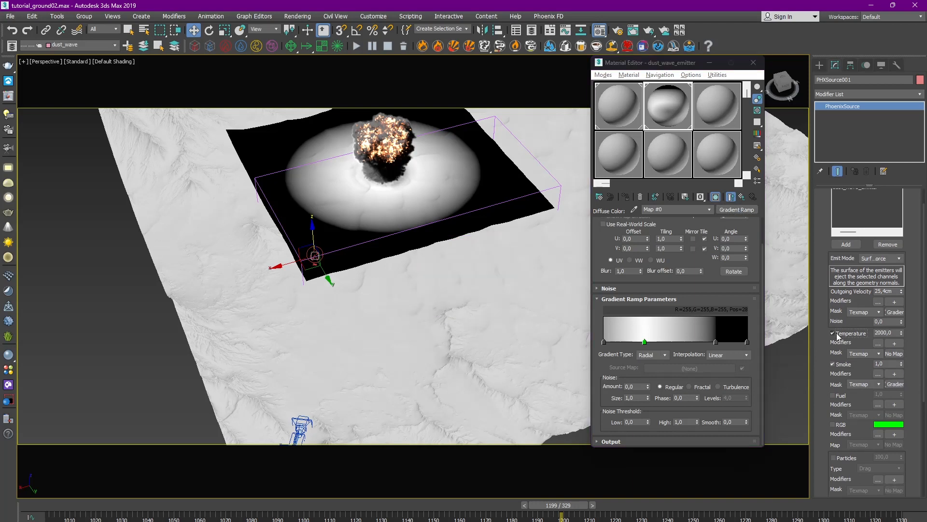
left_click(833, 333)
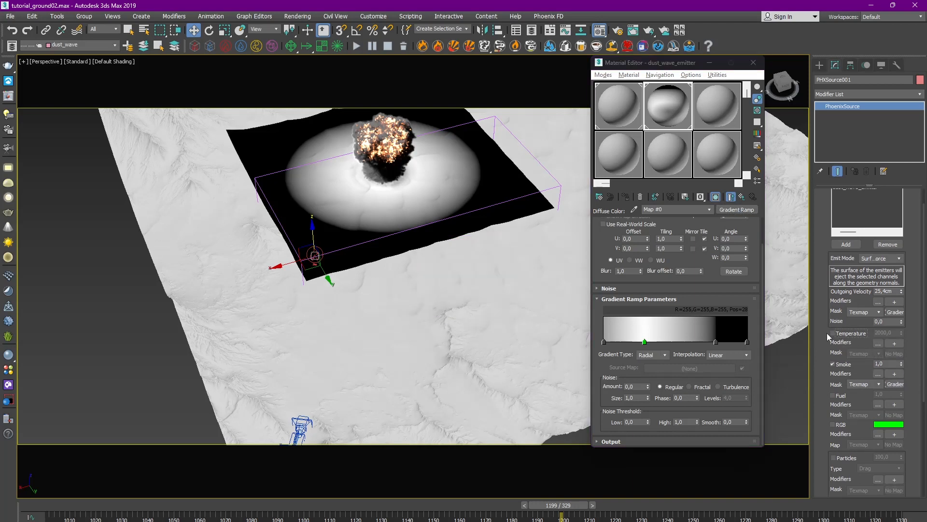
Select PhoenixFDFire_dustwave and add PHXSource001 to its Scene Interaction include list.
middle_click_drag(437, 218, 427, 241, "alt")
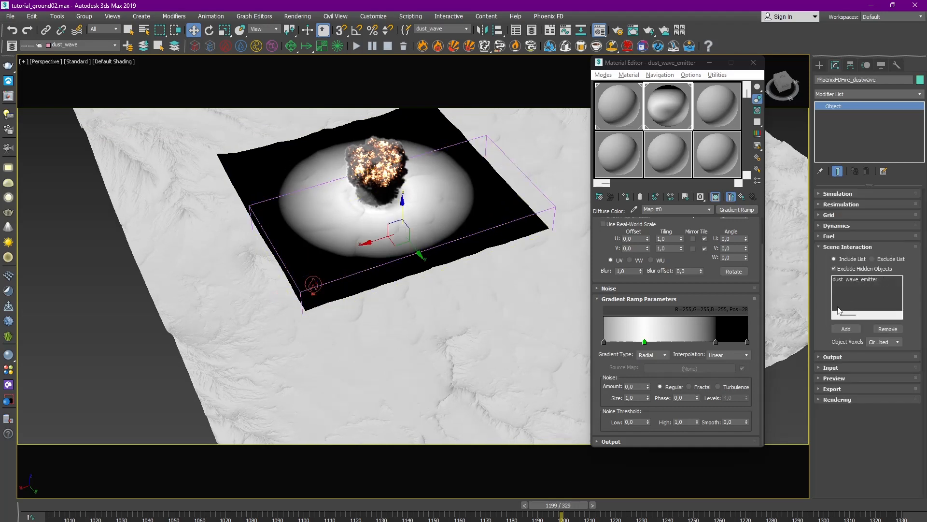
left_click(846, 329)
left_click(313, 284)
Configure the simulator output with storage quality 17, backup interval 3 and the Velocity channel, caching to tut_dustwave__.aur in the dust_wave folder.
left_click(833, 357)
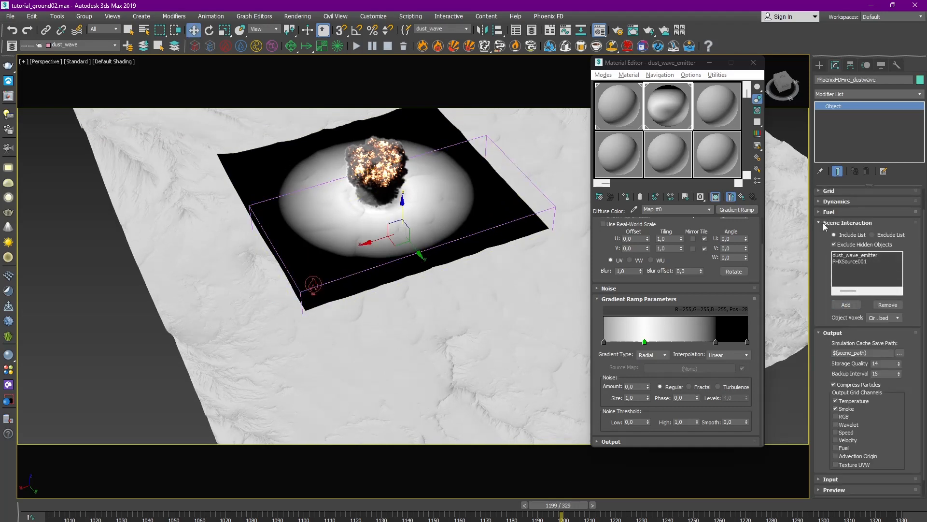
left_click(826, 224)
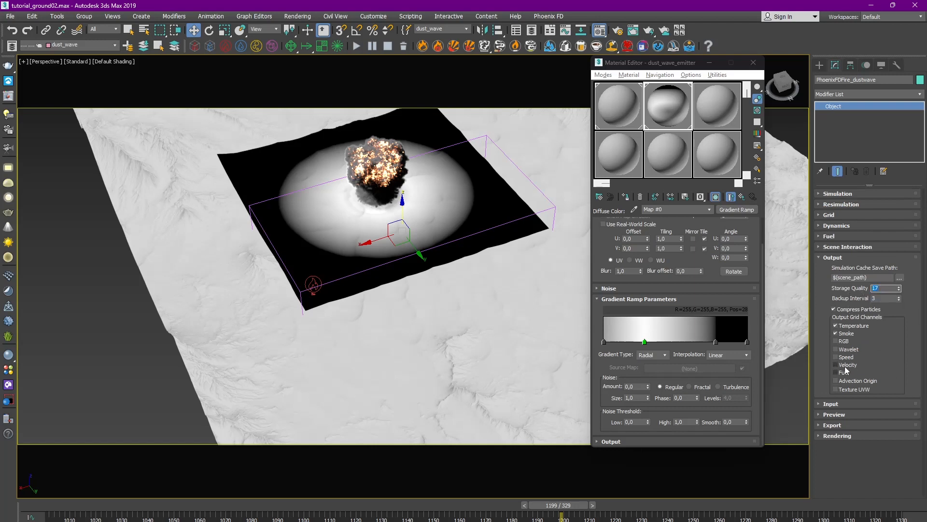
left_click(901, 280)
left_click(843, 288)
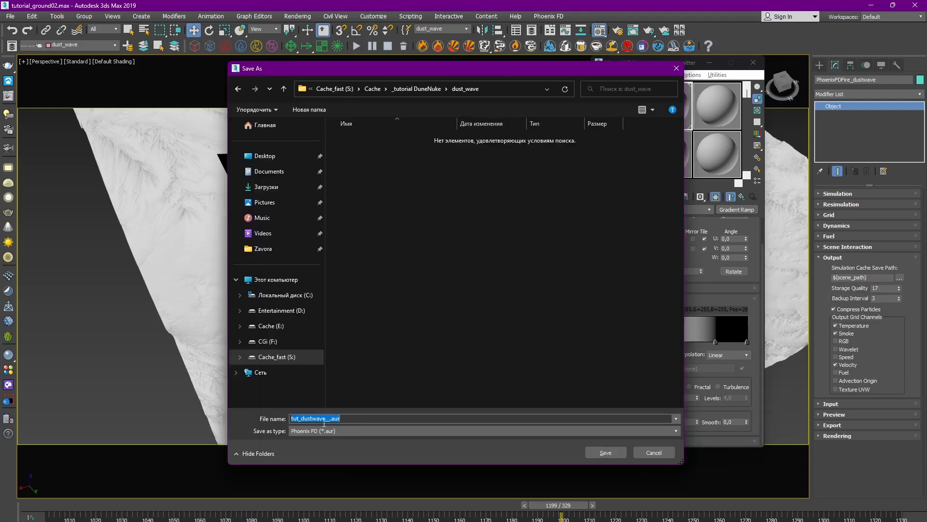
key("Return")
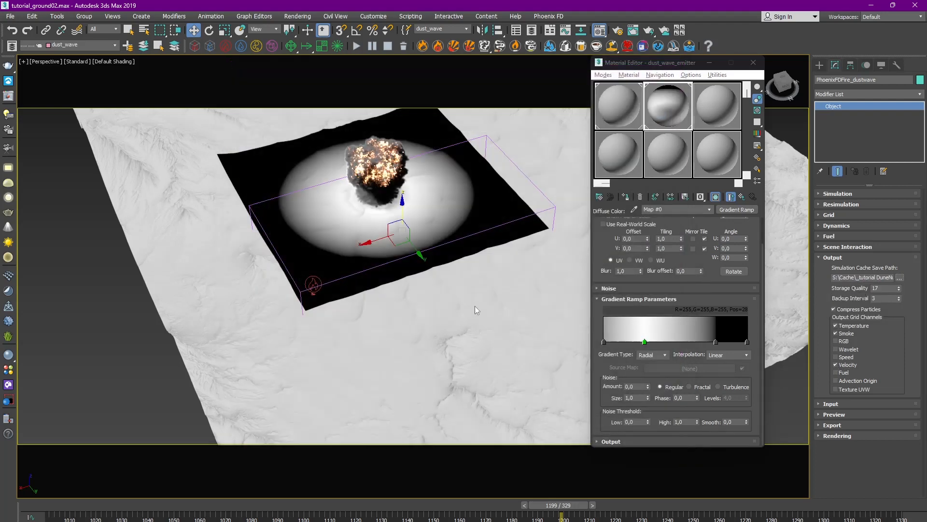
left_click(826, 257)
Select PHXSource001 and, with Auto Key on, key its Outgoing Velocity to 0 cm at frame 1177.
middle_click_drag(435, 213, 432, 249, "alt")
middle_click_drag(466, 287, 483, 275, "alt")
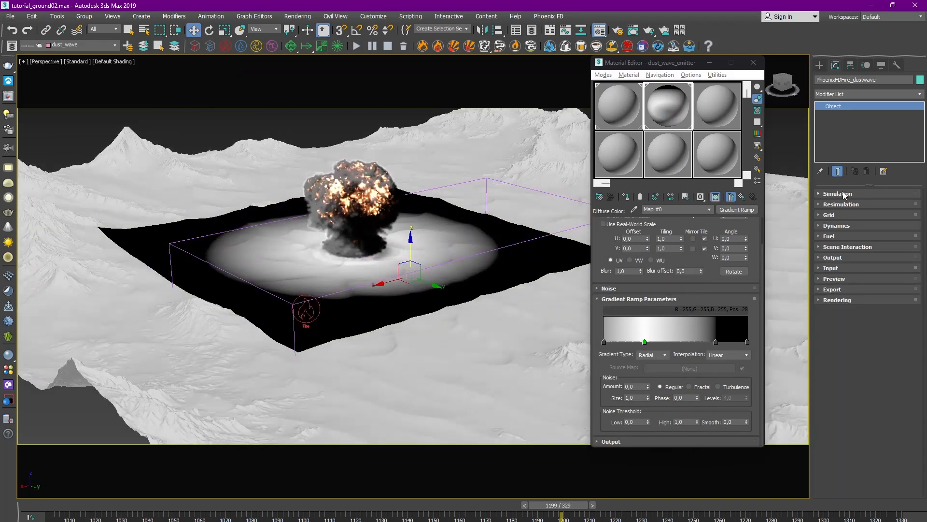
left_click(306, 309)
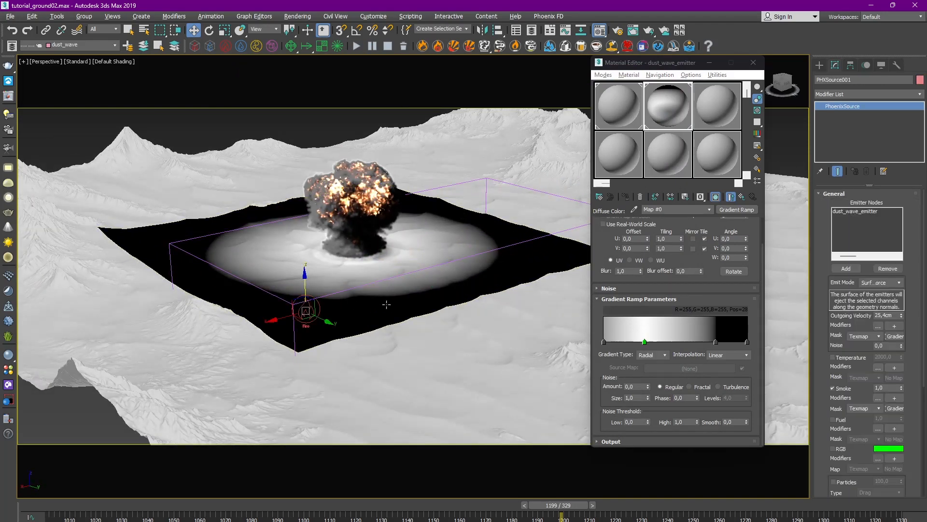
scroll(305, 309, "up", 2)
left_click_drag(536, 510, 488, 509)
key("w")
key("n")
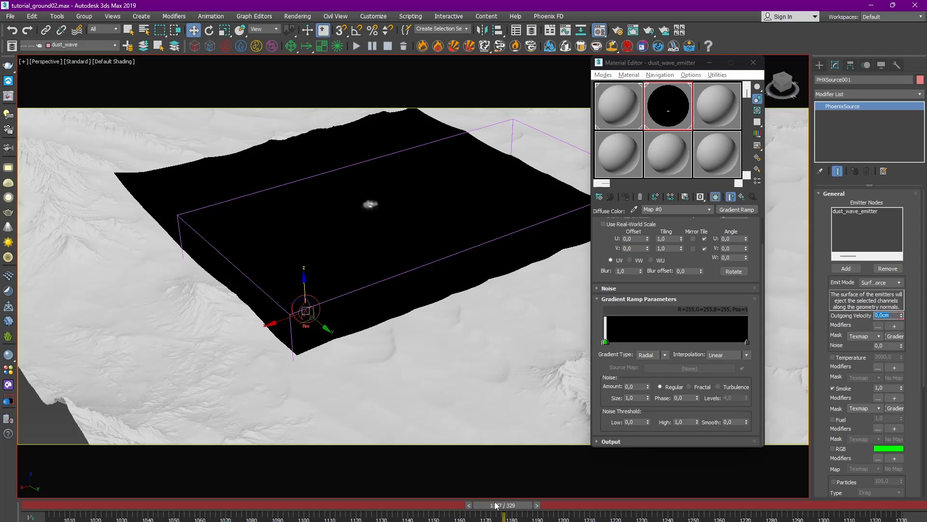
Key the source's Outgoing Velocity to 50 cm at frame 1186 and 2 cm at frame 1210, and turn off Auto Key.
left_click_drag(533, 514, 559, 506)
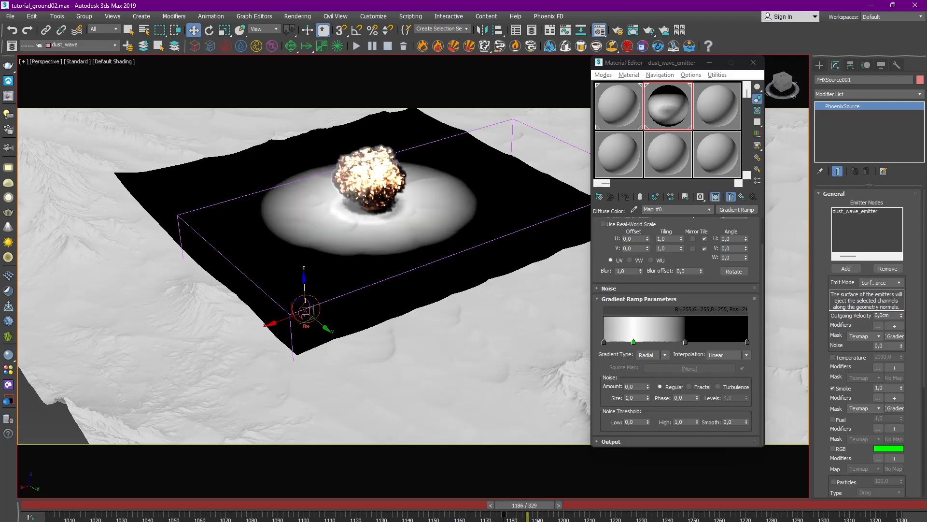
double_click(887, 315)
type("5")
left_click_drag(547, 508, 613, 505)
key("w")
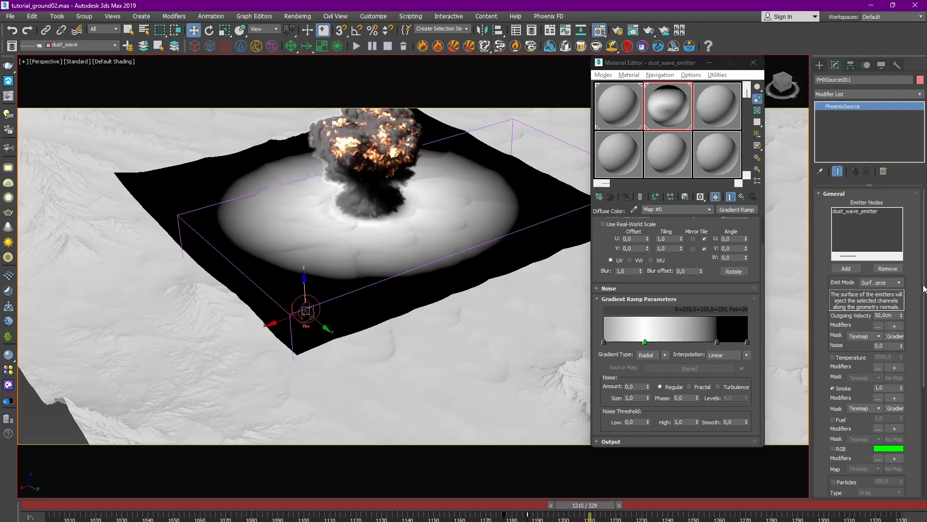
double_click(889, 315)
key("n")
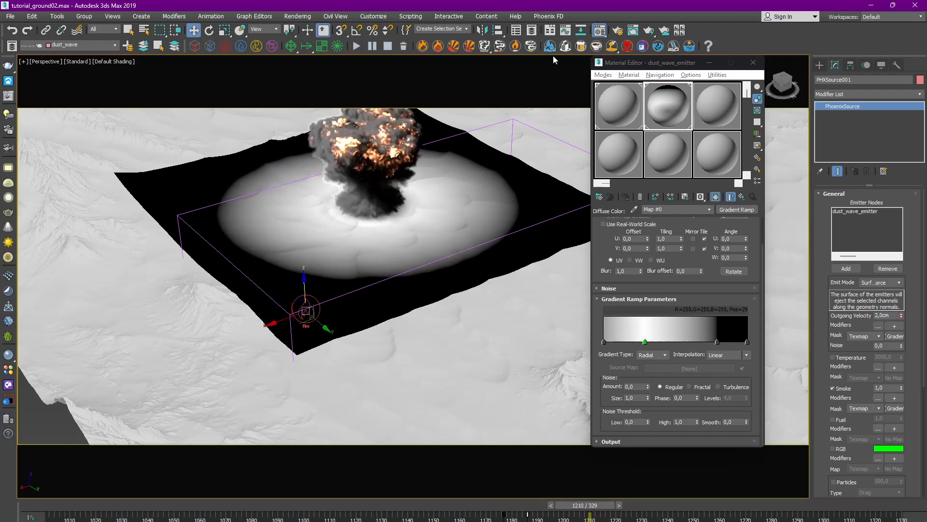
In the Curve Editor, delete the early Outgoing Velocity key of PHXSource001 that lies long before the explosion.
left_click(566, 30)
left_click(84, 189)
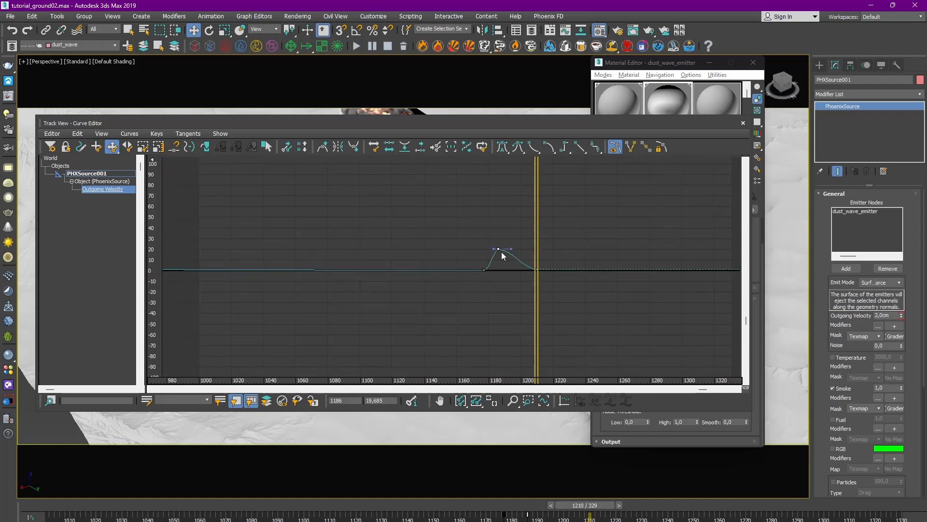
scroll(250, 247, "up", 2)
middle_click_drag(250, 248, 314, 252, "ctrl+alt")
key("Delete")
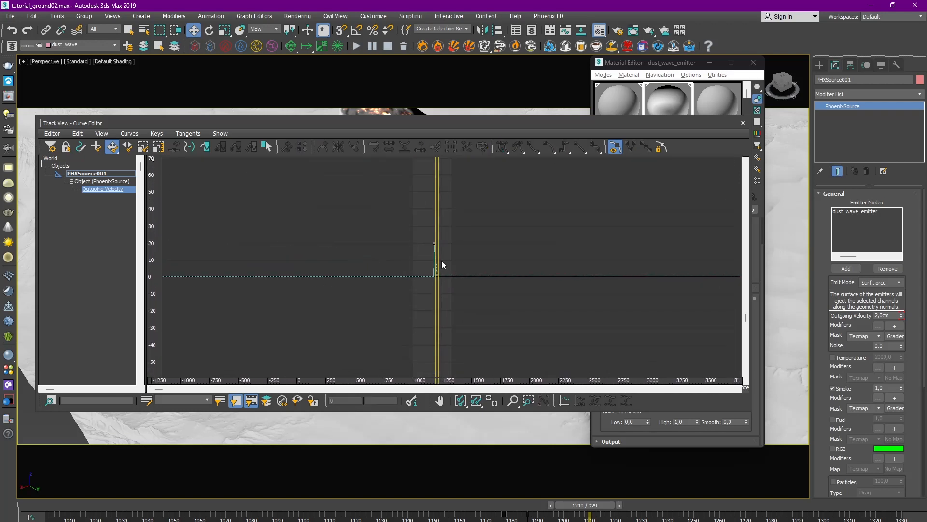
Examine the Outgoing Velocity curve of PHXSource001 at its peak key, and close the Curve Editor and Material Editor.
left_click(489, 402)
middle_click_drag(509, 240, 513, 221, "ctrl+alt")
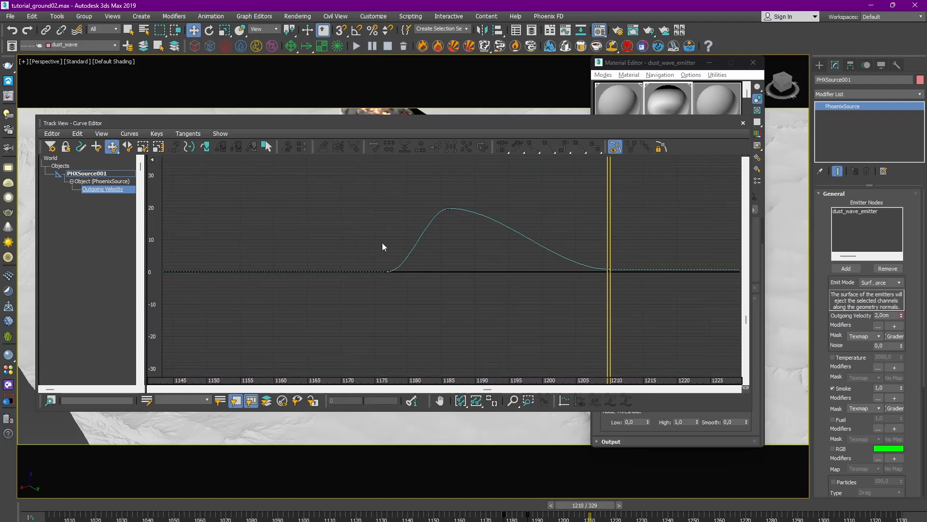
left_click(448, 208)
left_click(743, 125)
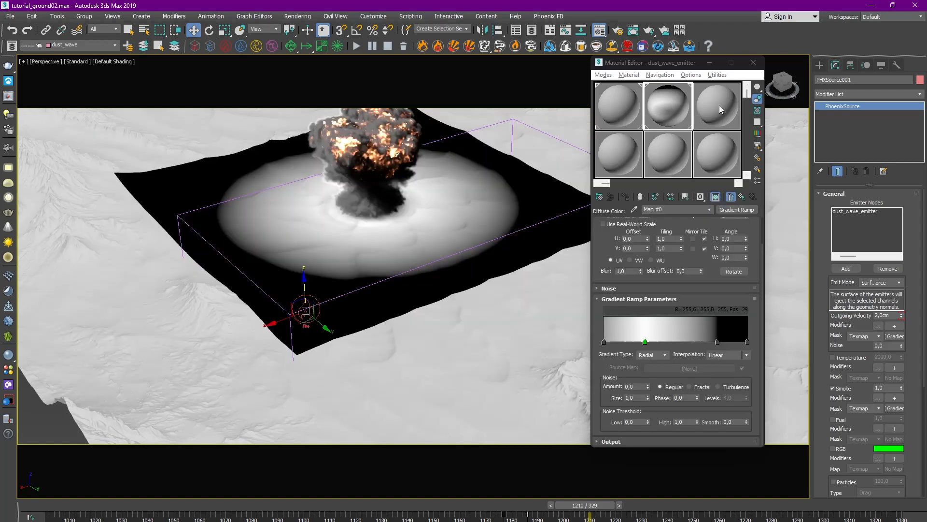
left_click(753, 62)
Select the PhoenixFDFire_dustwave simulator and set its grid Cell Size to 6 cm.
left_click(616, 215)
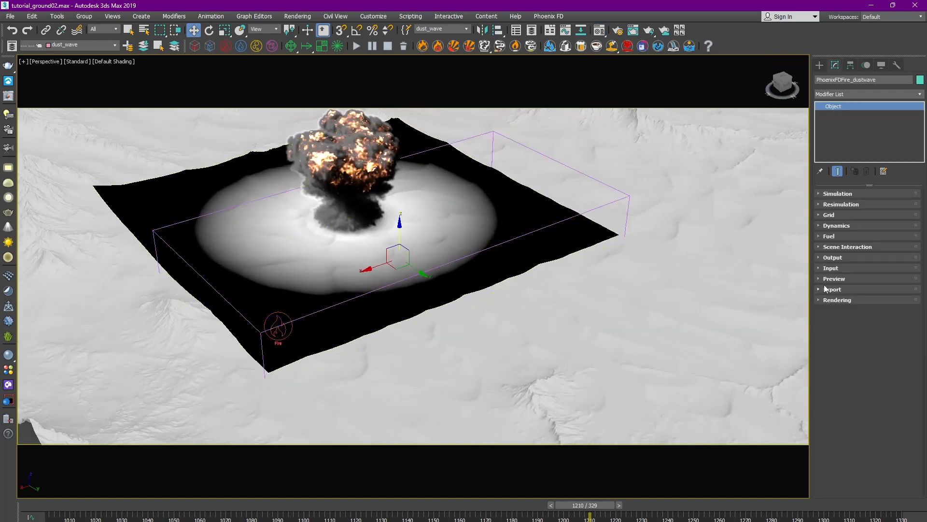
left_click(829, 215)
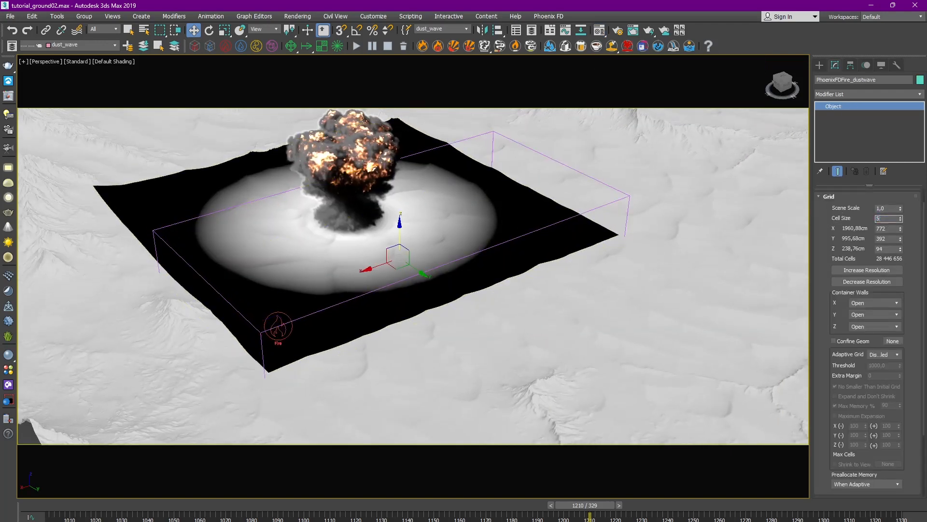
key("Return")
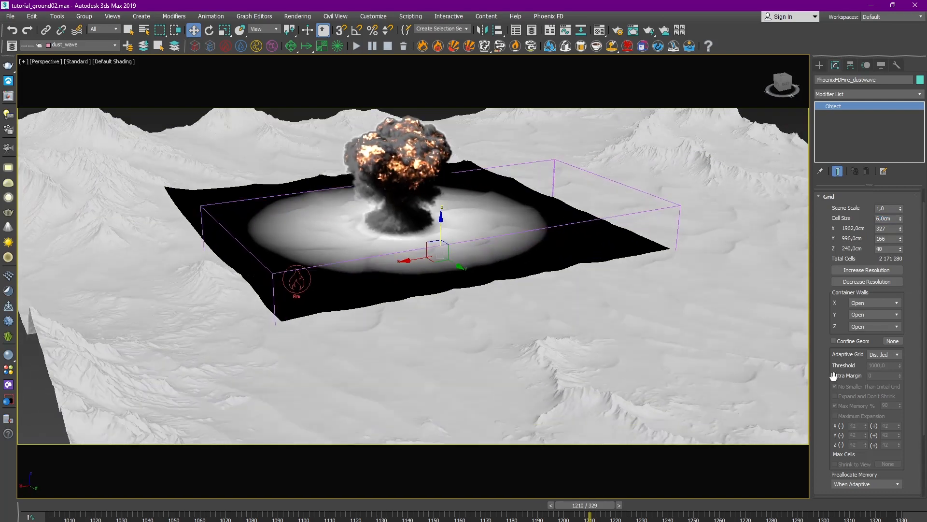
In the simulator's Dynamics settings, change the Fluidity (Conservation) method to Buffered.
scroll(830, 364, "down", 3)
left_click(836, 417)
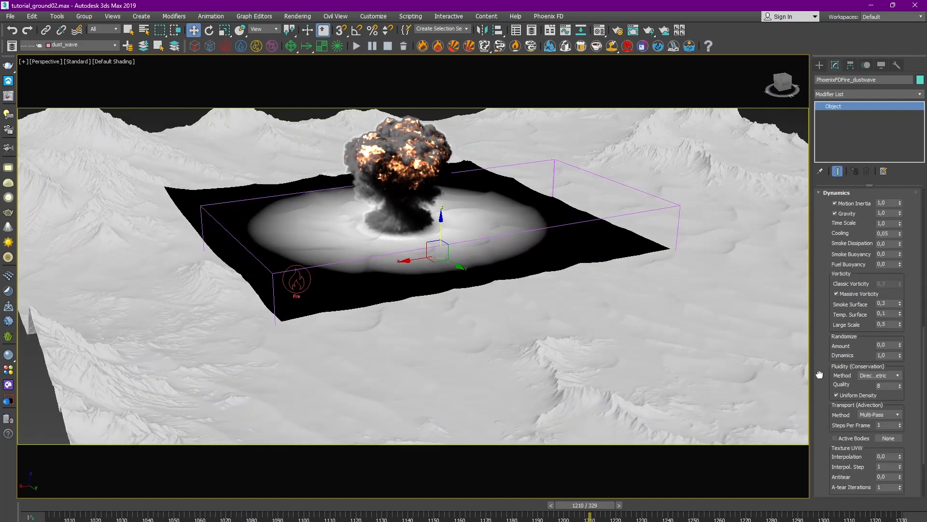
scroll(827, 284, "down", 3)
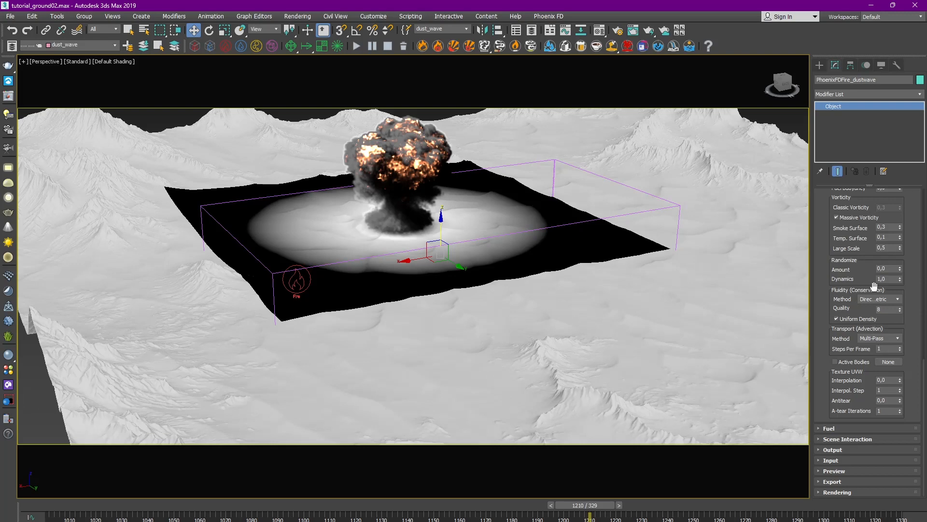
left_click(868, 320)
scroll(824, 292, "up", 5)
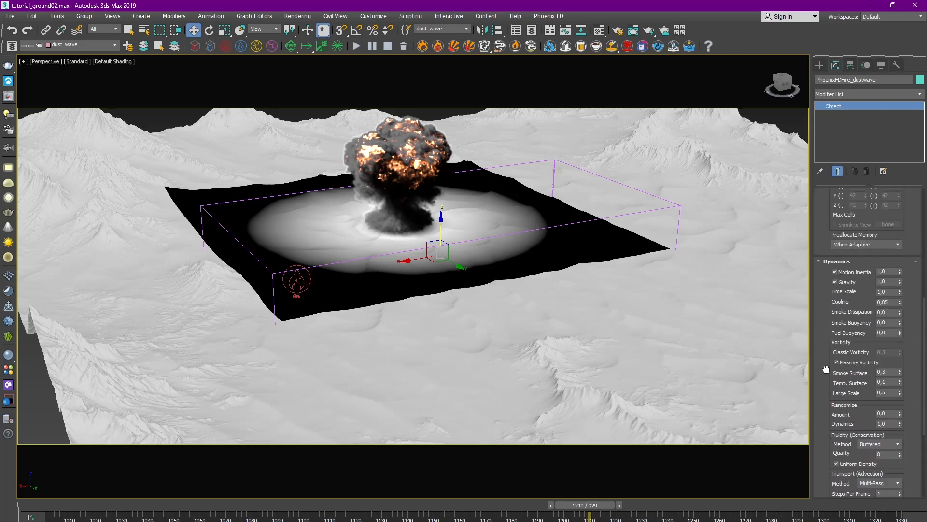
Save the scene and start the Phoenix FD simulation of the dust wave.
middle_click_drag(608, 201, 605, 216)
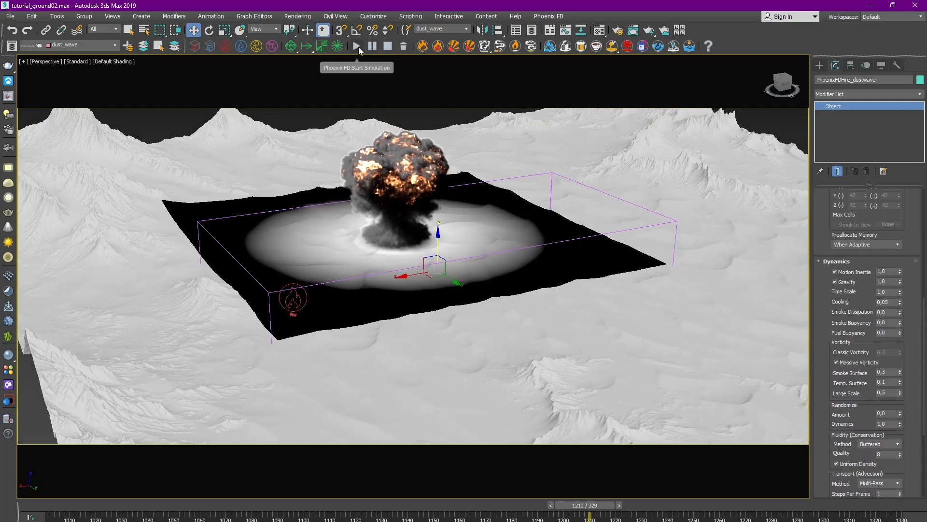
left_click(9, 16)
left_click(24, 90)
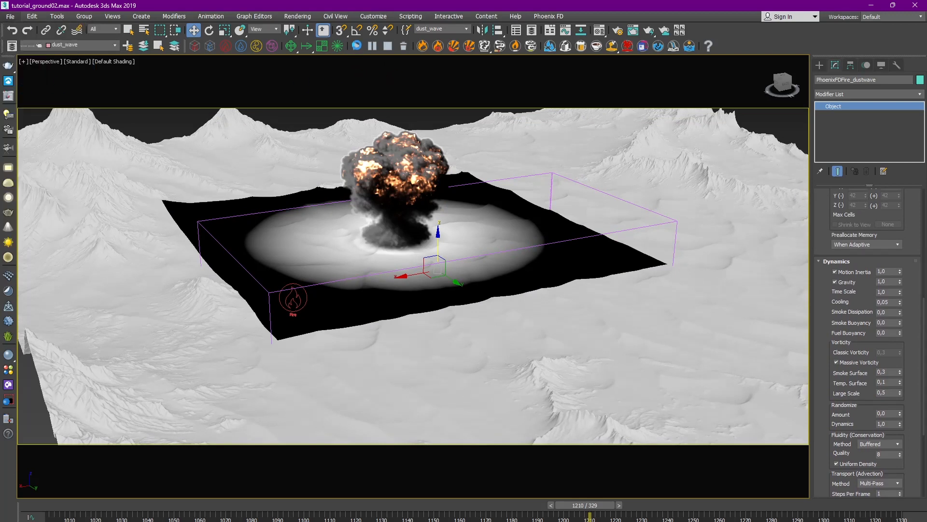
left_click(357, 46)
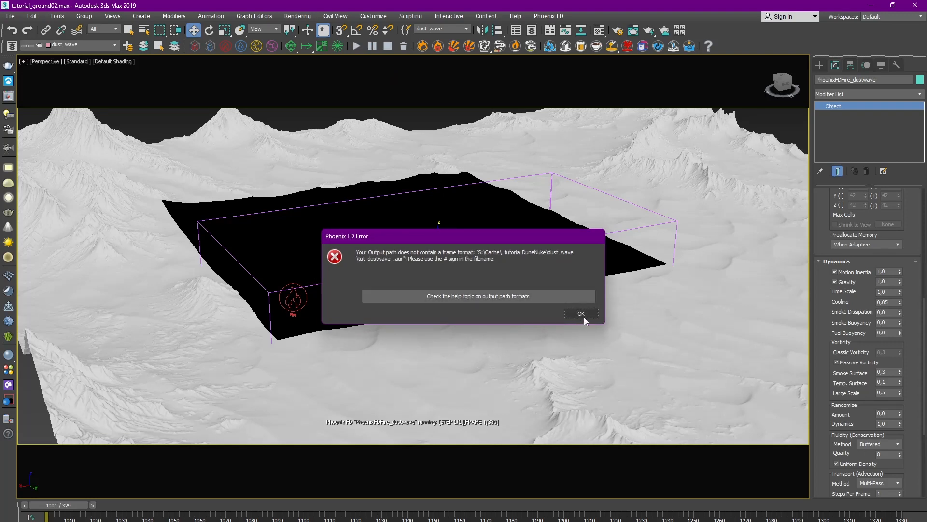
Dismiss the output path error and correct the tut_dustwave_ cache save path with # frame-number signs before the .aur extension.
left_click(581, 314)
left_click_drag(923, 338, 923, 401)
left_click(842, 451)
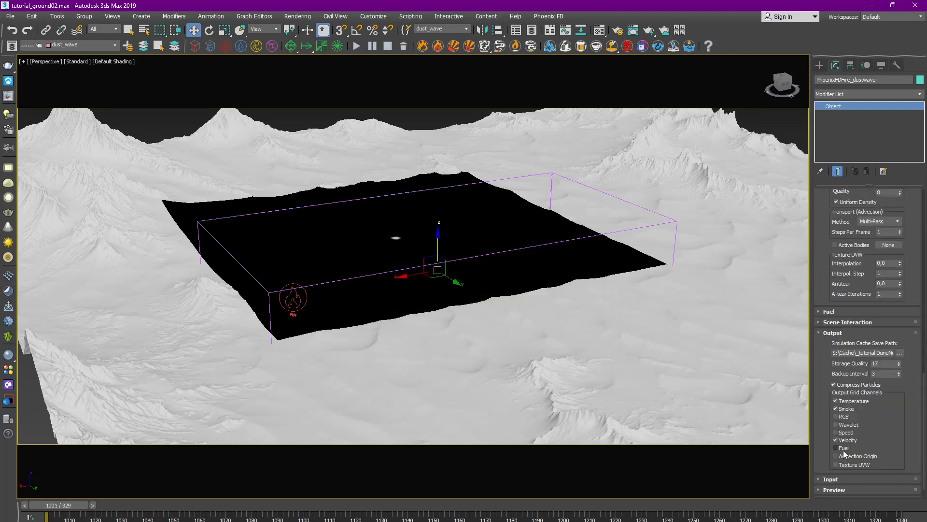
left_click_drag(846, 353, 920, 349)
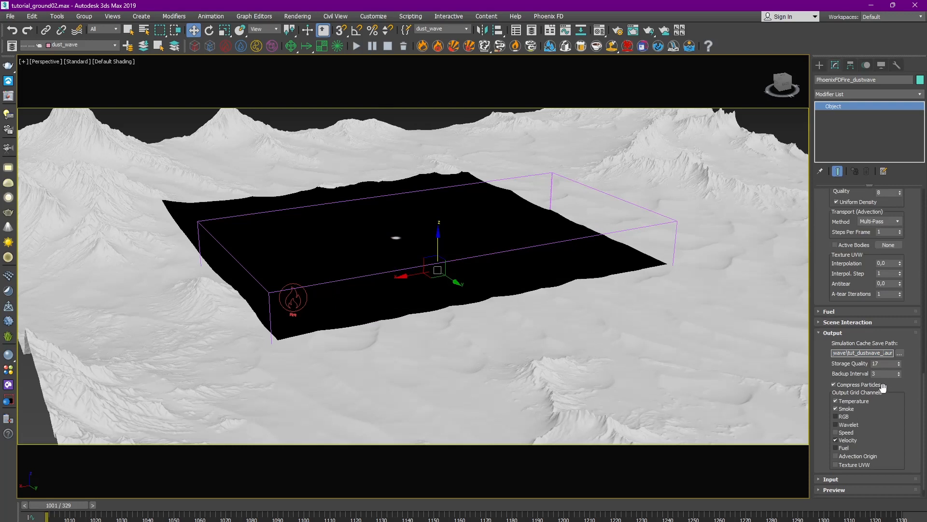
key("ctrl+v")
key("Return")
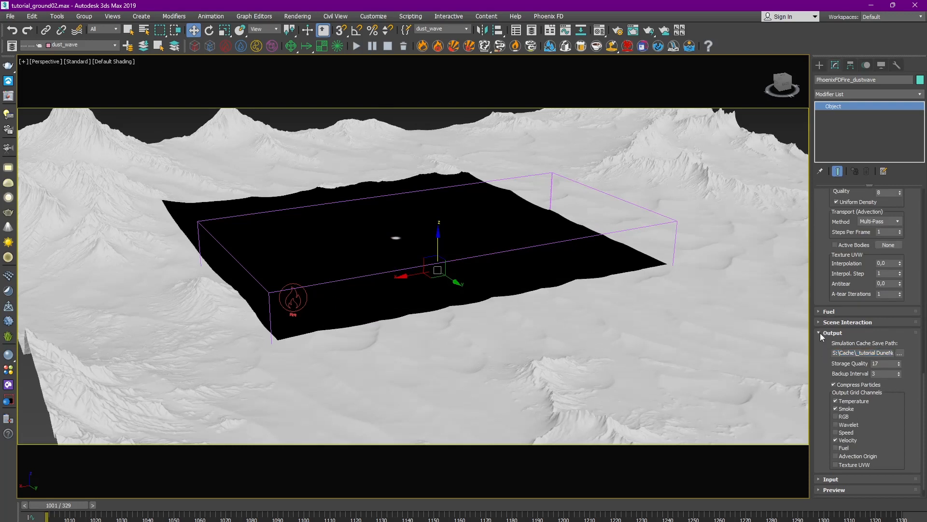
left_click(820, 332)
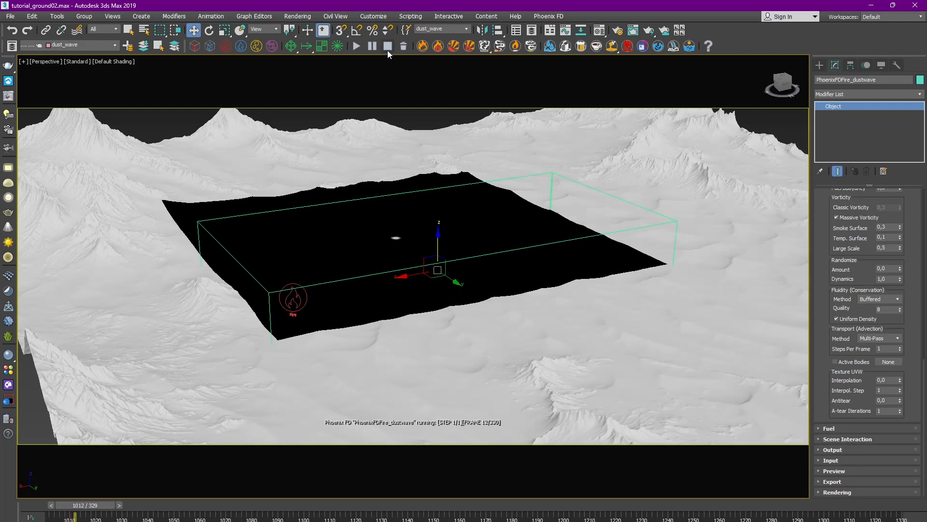
Move the timeline to frame 1177 and delete the dust wave simulator's cached simulation files.
left_click_drag(431, 510, 521, 505)
left_click(292, 303)
left_click(373, 275)
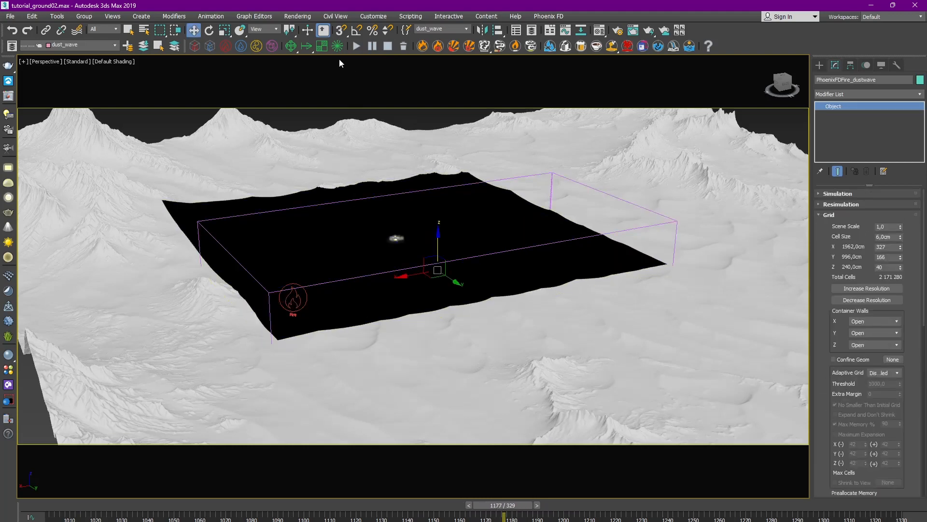
left_click(404, 46)
left_click(551, 312)
Set the dust wave simulator's Start Frame to 1177 without Timeline and start the simulation.
left_click(825, 216)
left_click(837, 193)
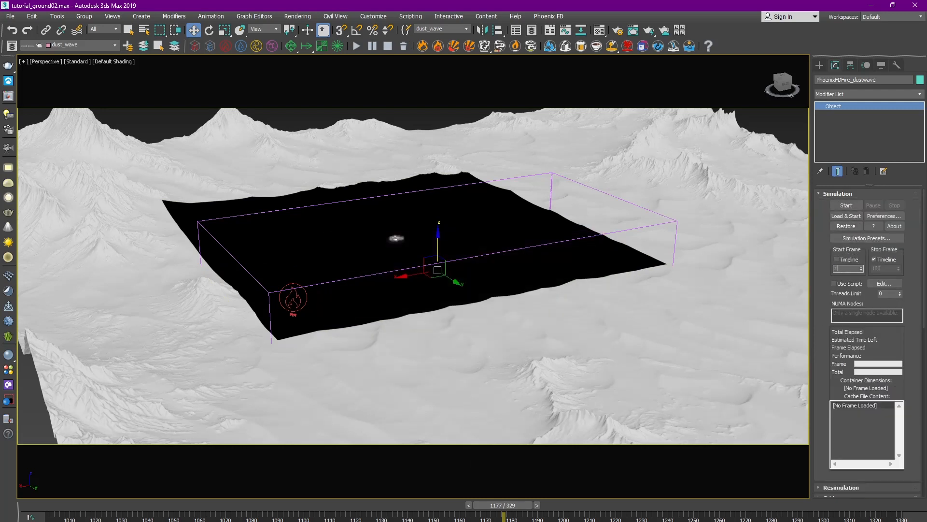
left_click(845, 205)
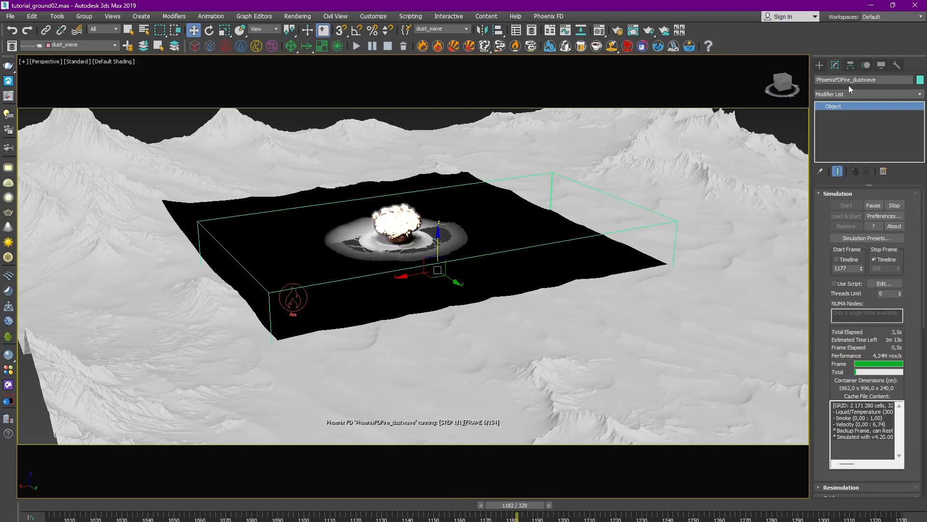
Display shaded objects in their Object Color and orbit closer to watch the dust wave simulate around the explosion.
left_click(882, 64)
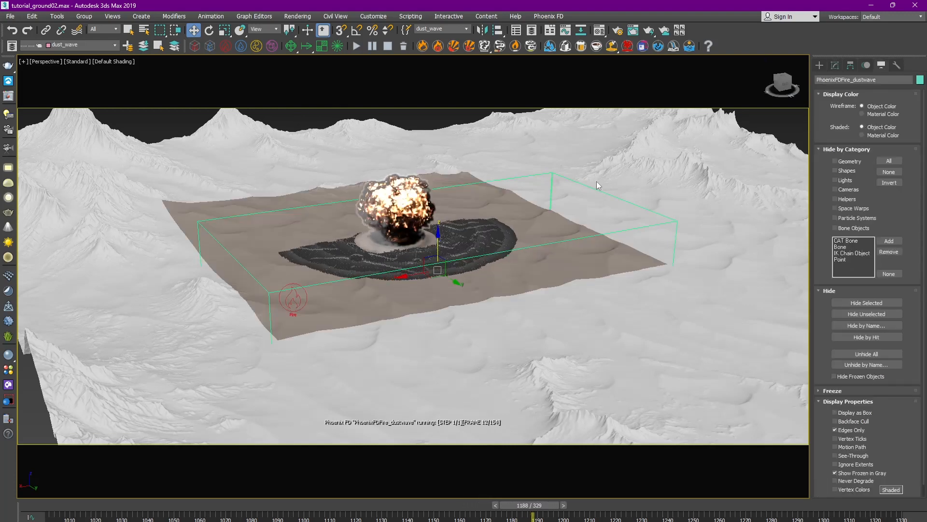
middle_click_drag(476, 286, 450, 268, "alt")
scroll(449, 268, "up", 3)
middle_click_drag(599, 236, 620, 232, "alt")
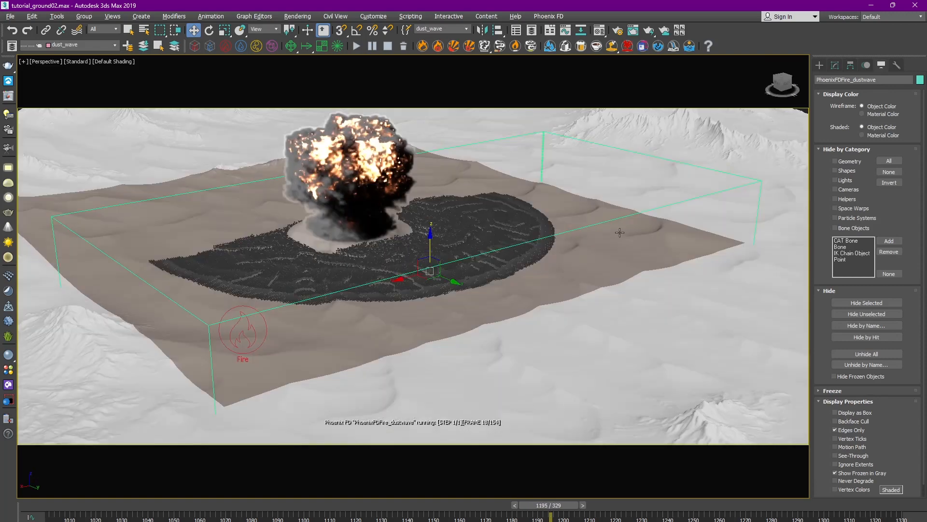
Try the simulator's GPU preview in the viewport from its Preview settings, and turn it back off.
left_click(836, 66)
scroll(865, 386, "down", 10)
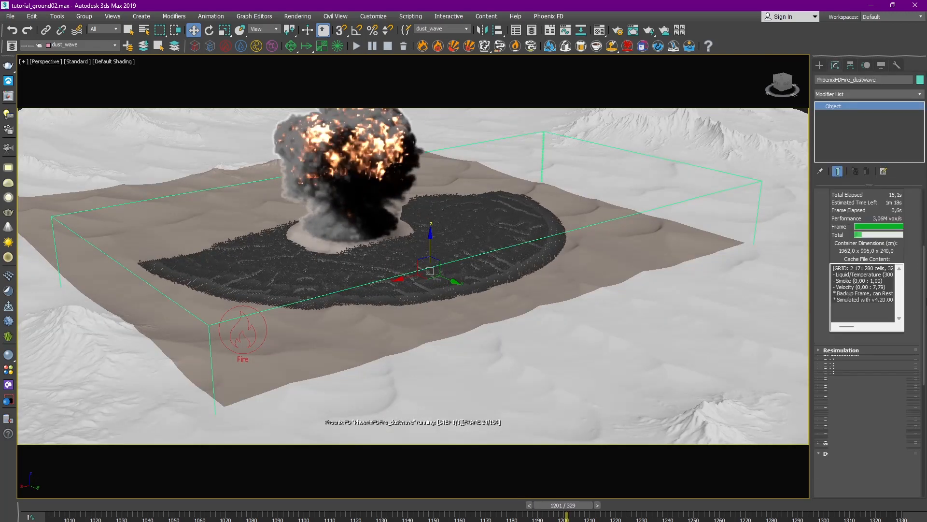
left_click(844, 475)
scroll(850, 425, "down", 5)
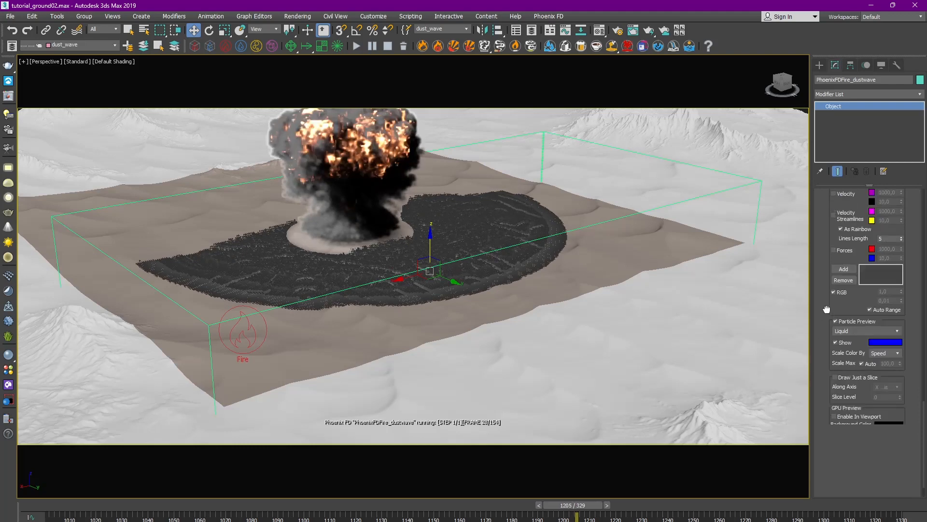
left_click(849, 412)
middle_click_drag(607, 300, 638, 313, "alt")
left_click(854, 413)
middle_click_drag(752, 379, 675, 392, "alt")
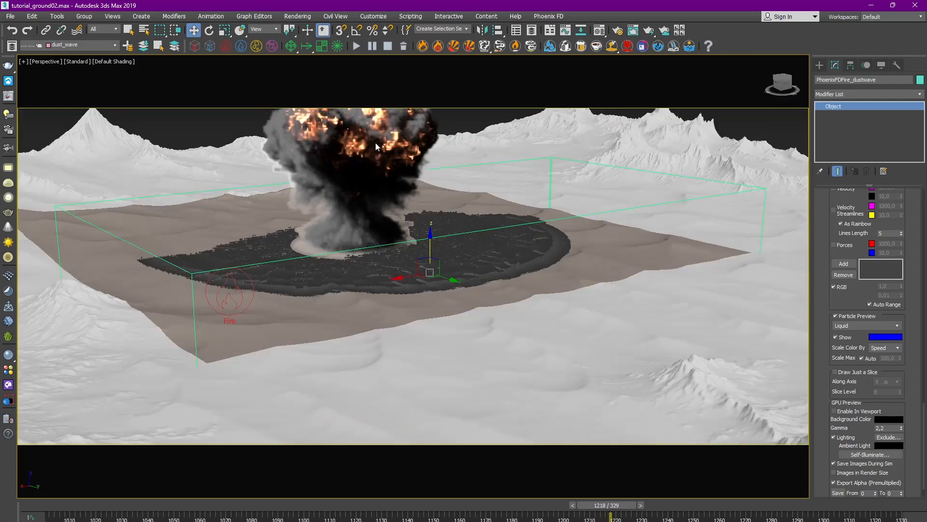
Scrub to frame 1200, set PHXSource001's Outgoing Velocity key at frame 1186 to 50 in the Curve Editor, and set its Noise to 100.
left_click_drag(547, 503, 566, 507)
key("w")
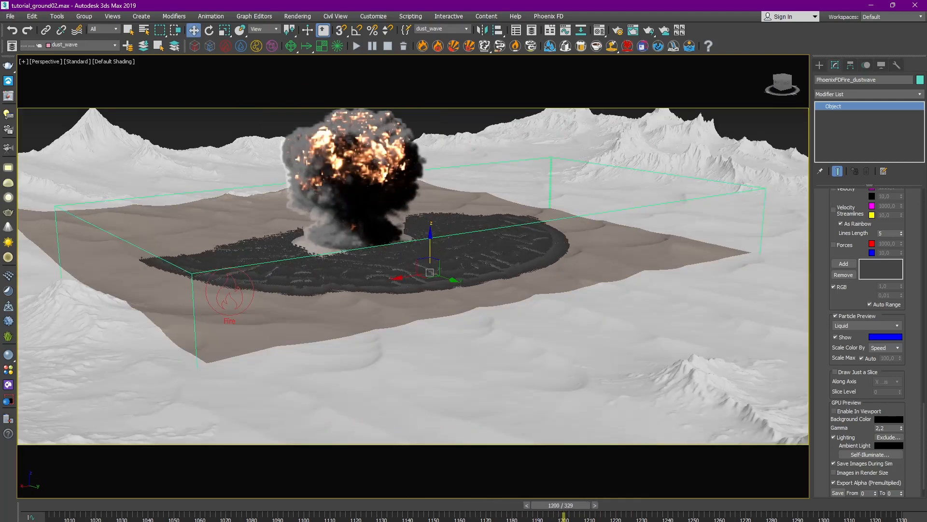
left_click(377, 275)
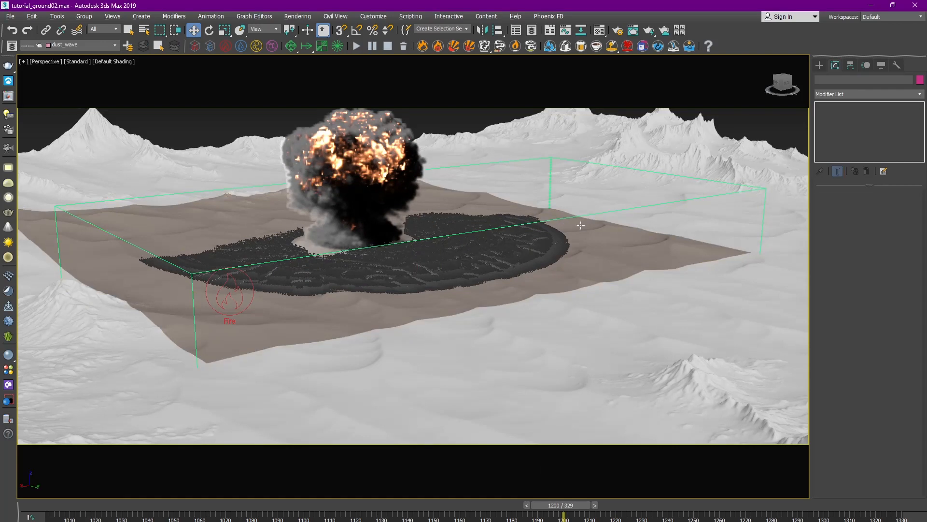
middle_click_drag(577, 222, 540, 244, "alt")
middle_click_drag(249, 266, 139, 365)
left_click(139, 365)
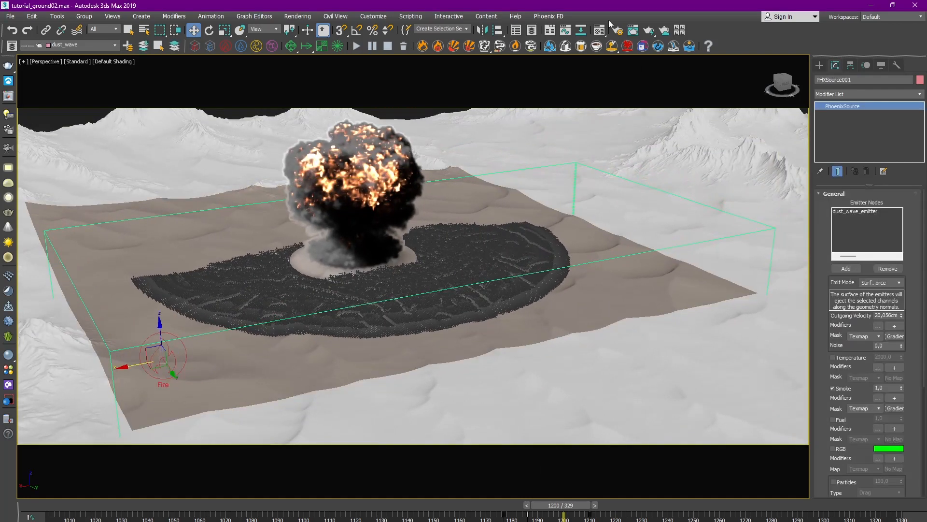
left_click(566, 31)
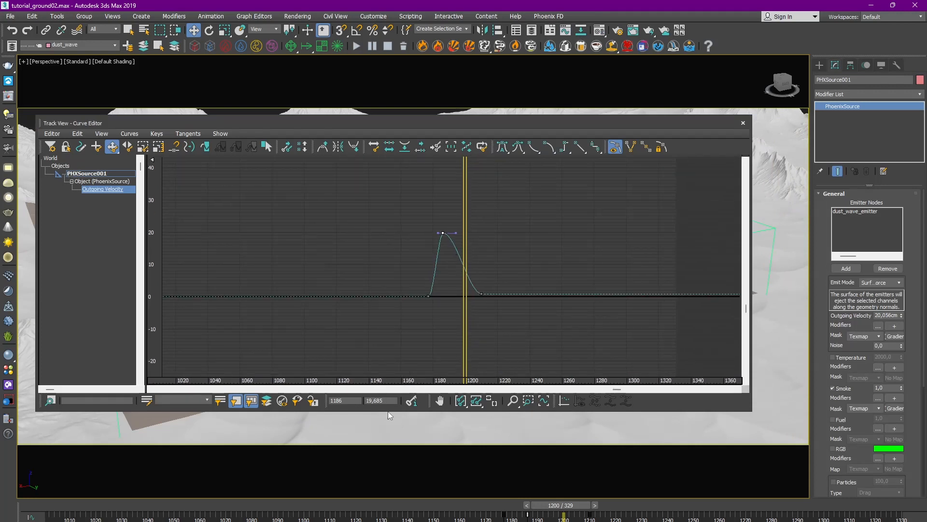
key("Return")
middle_click_drag(528, 213, 483, 282, "ctrl+alt")
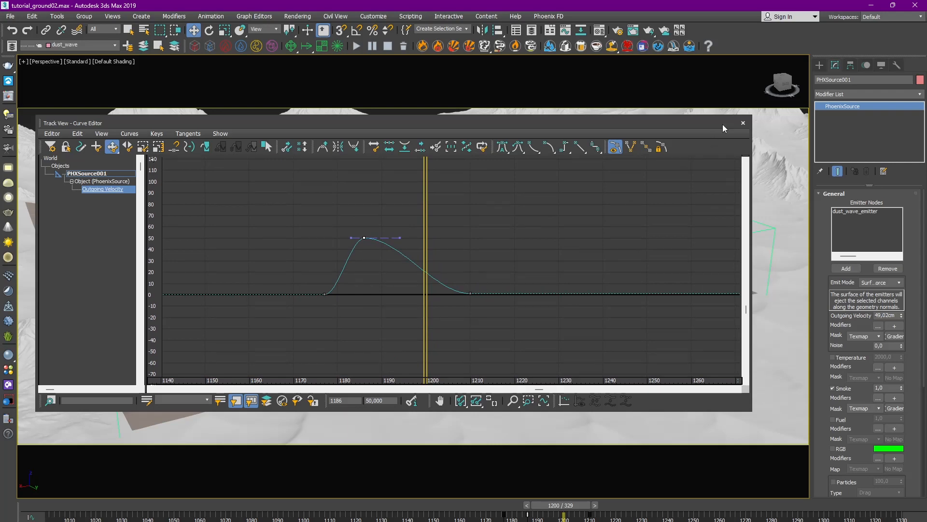
left_click(743, 122)
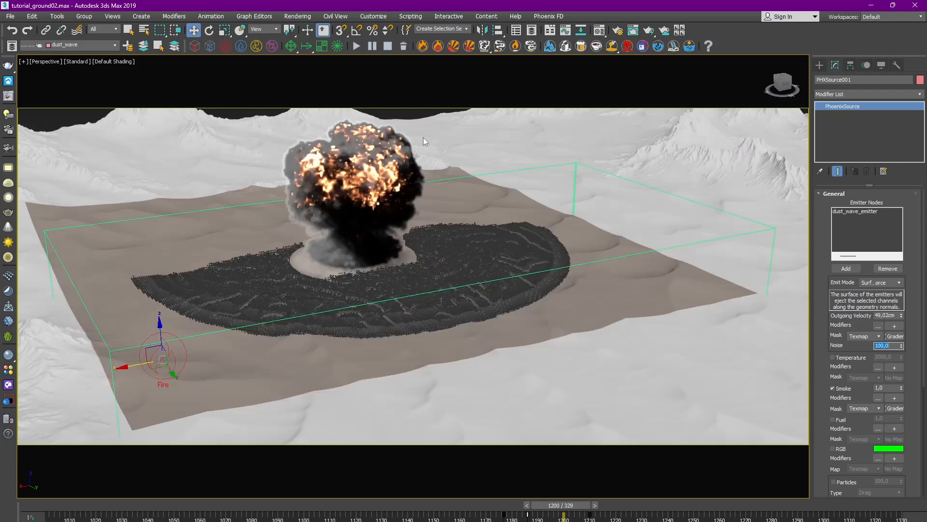
Select the dust wave simulator and, with Auto Key on at frame 1180, set its Steps Per Frame to 6.
left_click_drag(828, 398, 839, 235)
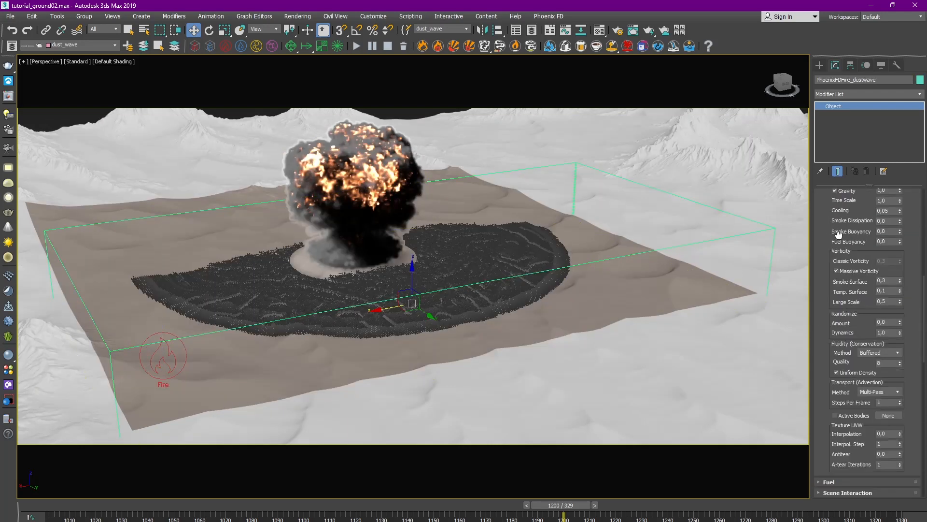
middle_click_drag(557, 305, 499, 265, "alt")
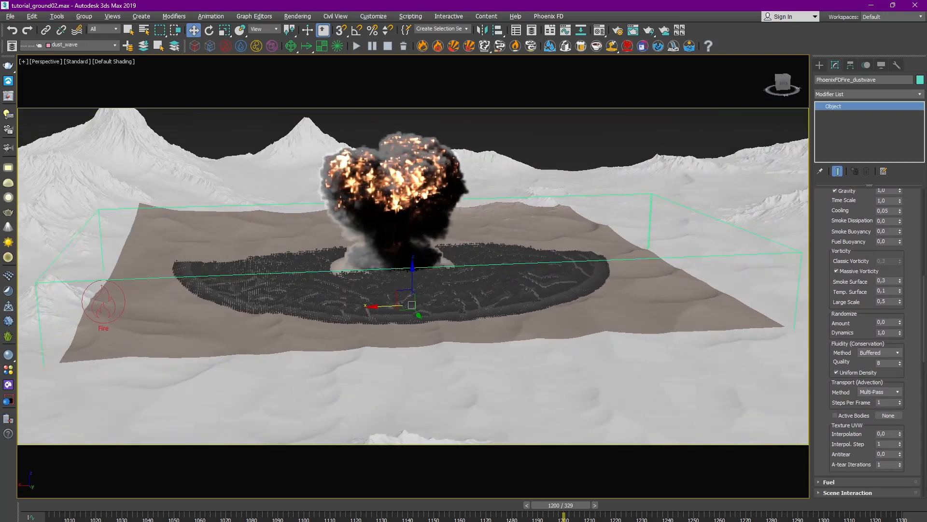
left_click_drag(561, 507, 511, 508)
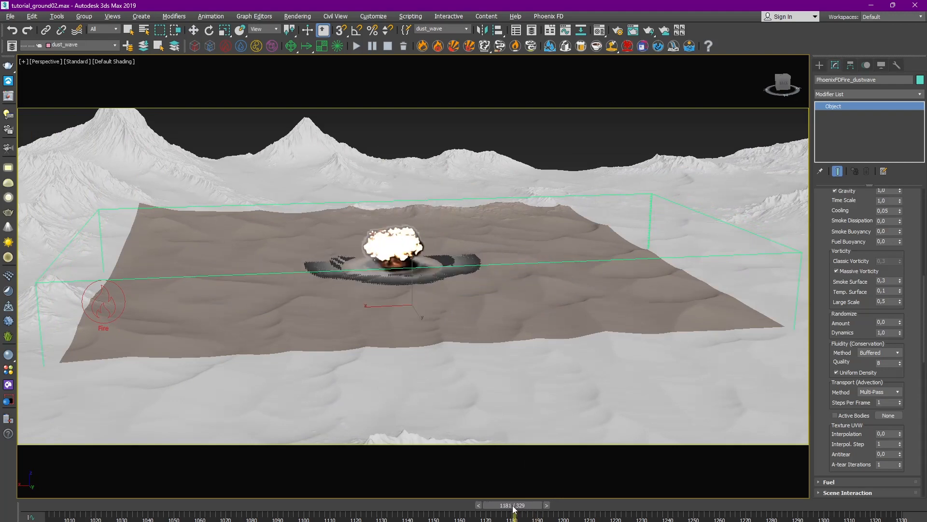
key("w")
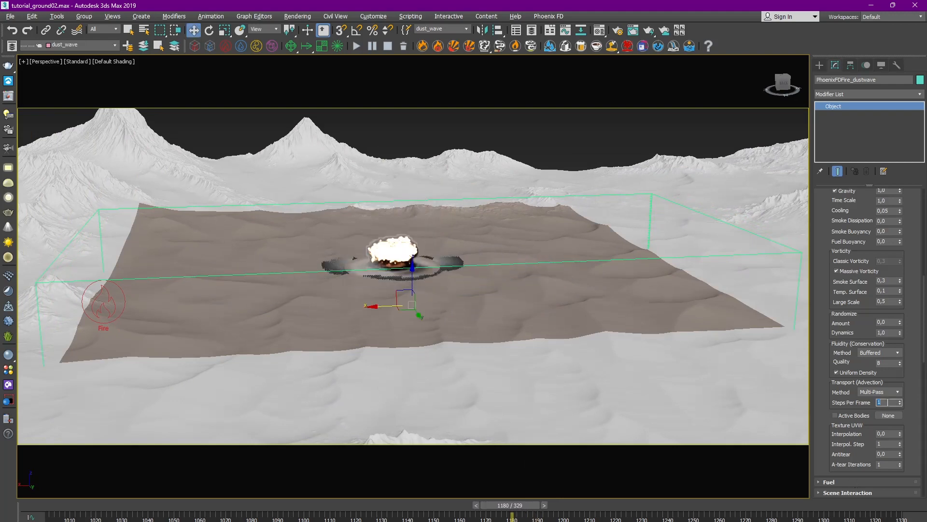
key("n")
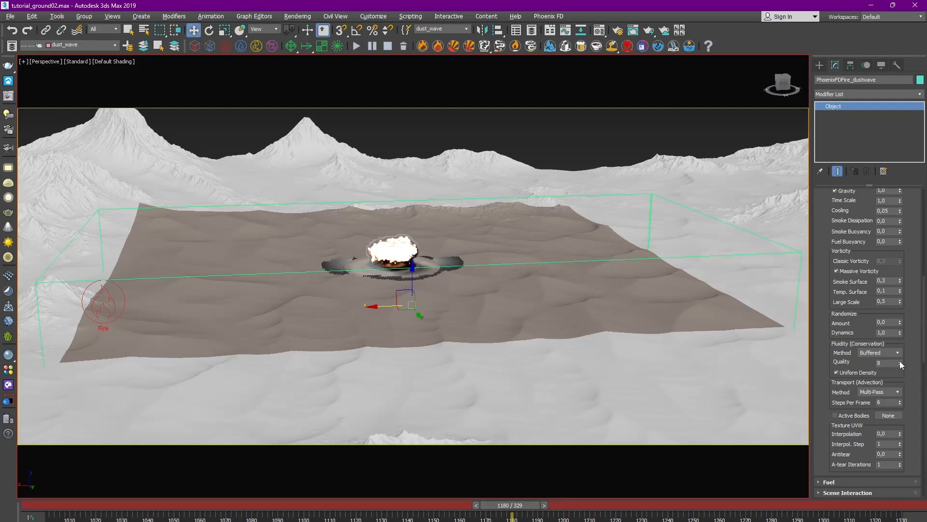
left_click(899, 402)
Key the dust wave simulator's Steps Per Frame at 6 on frame 1190 and at 2 on frame 1210, and turn Auto Key off.
left_click_drag(524, 508, 557, 507)
key("w")
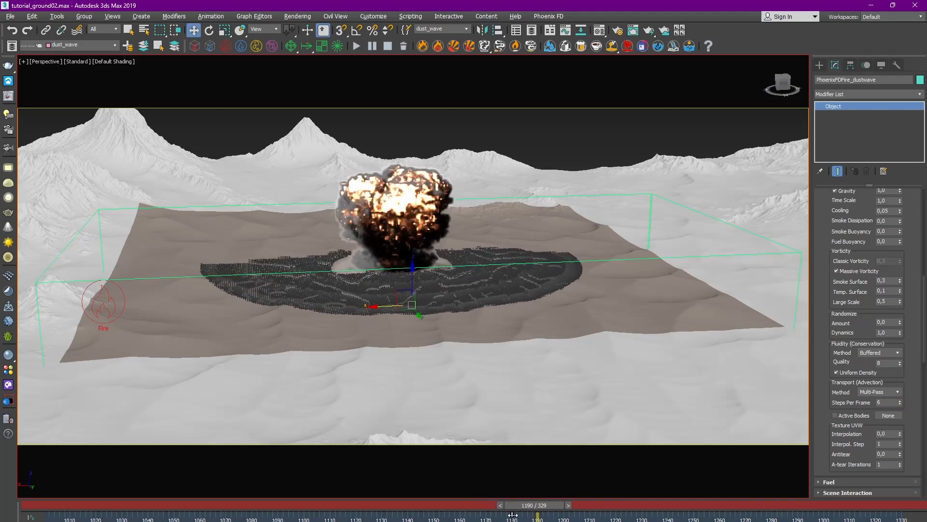
left_click_drag(547, 512, 603, 511)
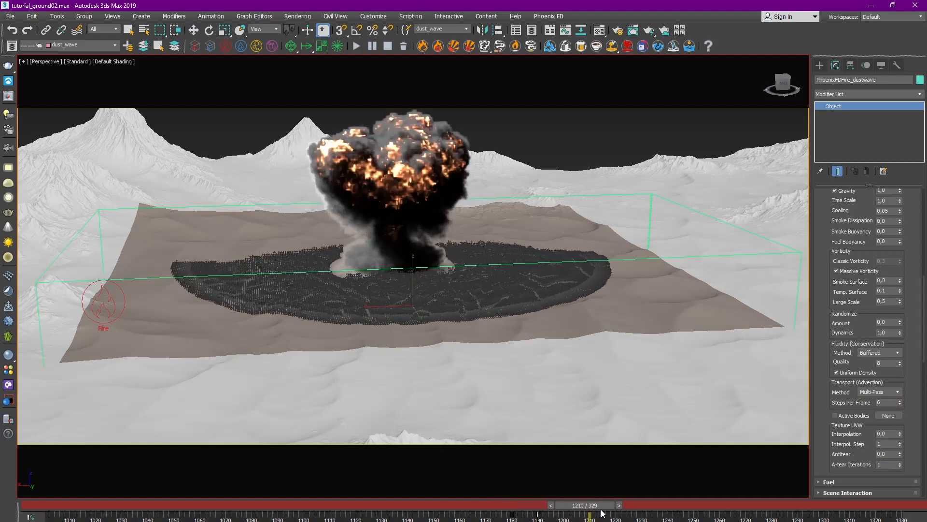
left_click_drag(874, 406, 874, 404)
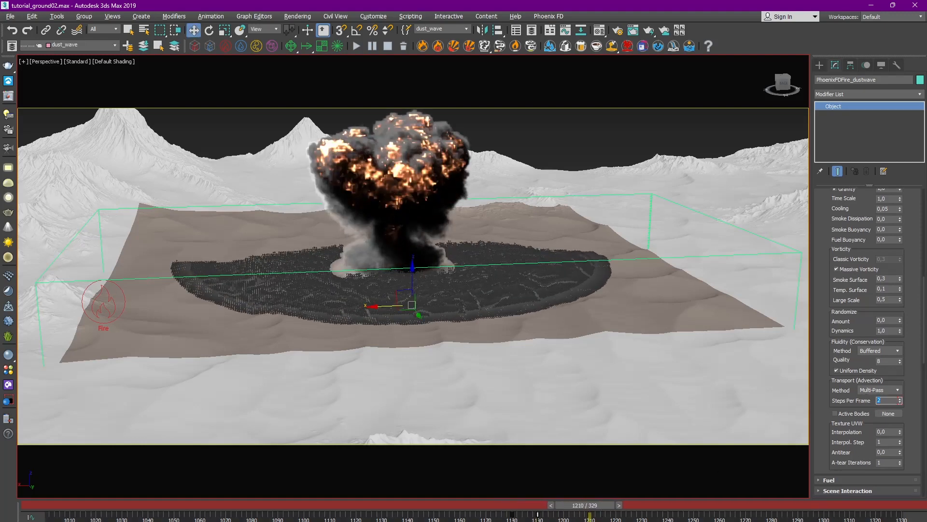
key("n")
Open the Steps Per Frame curve in the Curve Editor and resize and reposition the editor to leave part of the viewport uncovered.
left_click(566, 30)
left_click(71, 181)
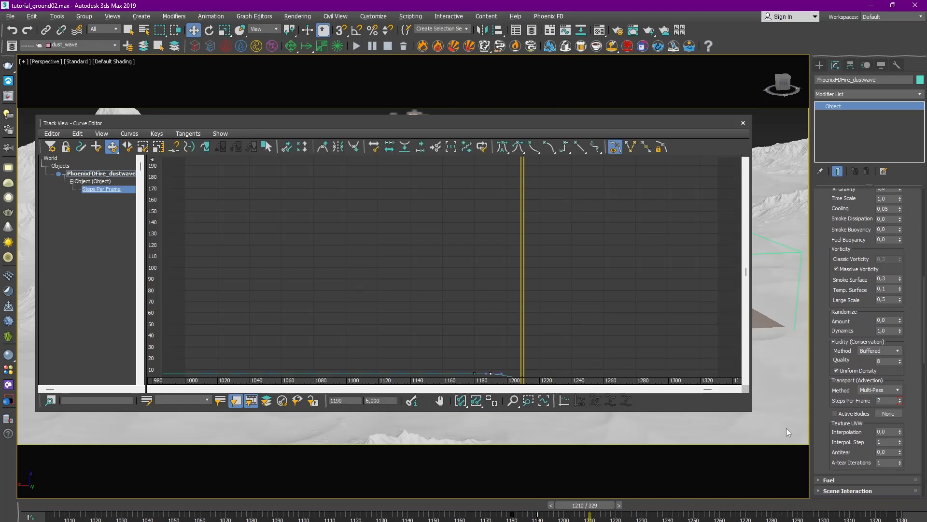
left_click_drag(463, 123, 472, 122)
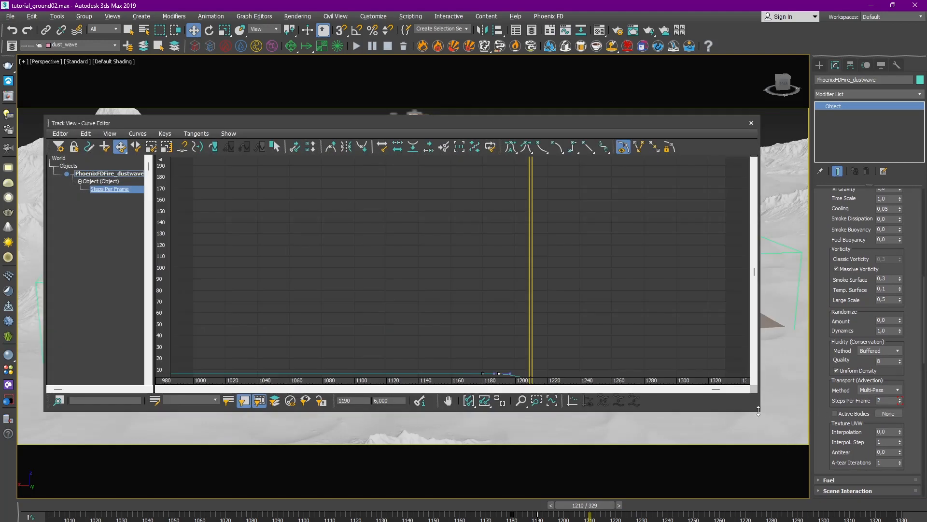
left_click_drag(760, 411, 549, 451)
middle_click_drag(516, 328, 269, 217)
left_click_drag(348, 122, 286, 122)
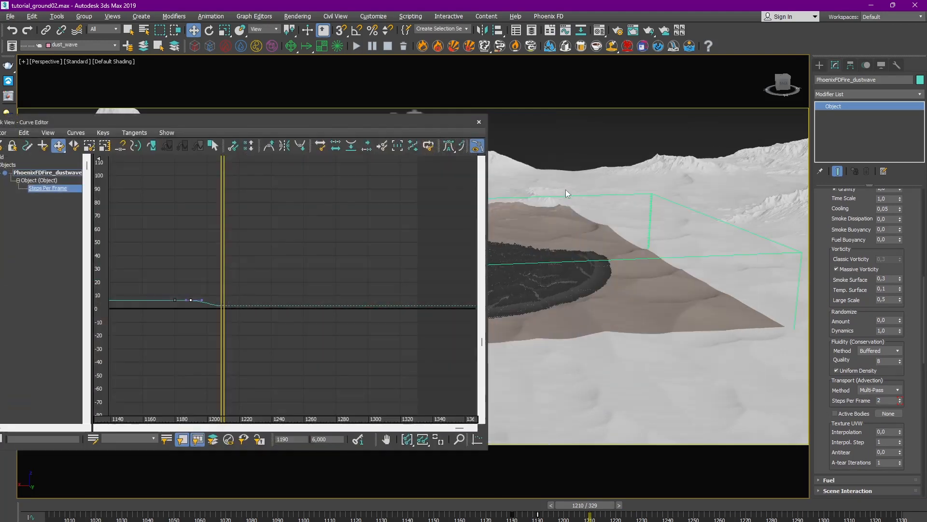
Delete the extra Steps Per Frame key at frame 1180, place the remaining value-6 key at frame 1186, and close the Curve Editor.
middle_click_drag(574, 213, 708, 221, "alt")
middle_click_drag(217, 309, 279, 286)
key("Delete")
middle_click_drag(366, 302, 334, 266)
middle_click_drag(334, 266, 352, 253, "ctrl+alt")
mouse_move(352, 253)
left_mouse_down()
mouse_move(243, 255)
mouse_move(276, 258)
mouse_move(263, 244)
mouse_move(346, 245)
left_mouse_up()
left_click(240, 244)
key("Delete")
left_click(278, 244)
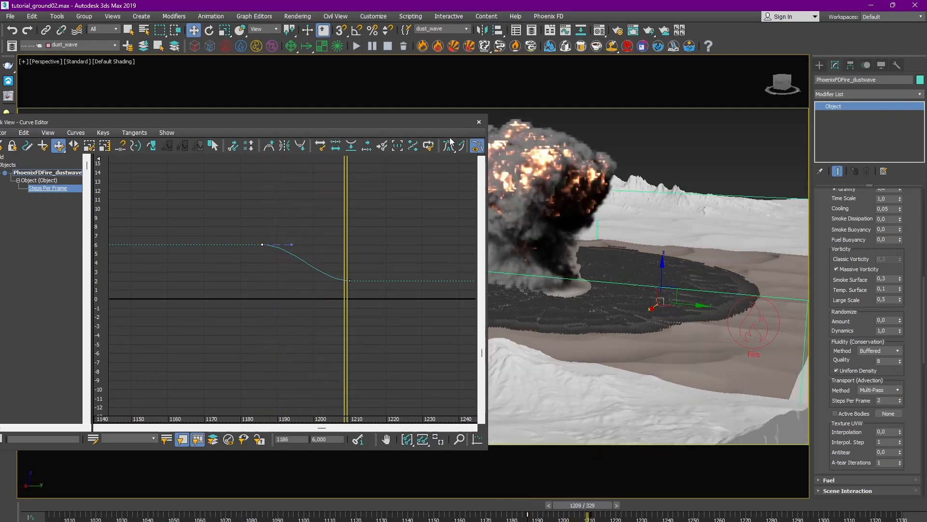
left_click(481, 122)
middle_click_drag(473, 290, 408, 310, "alt")
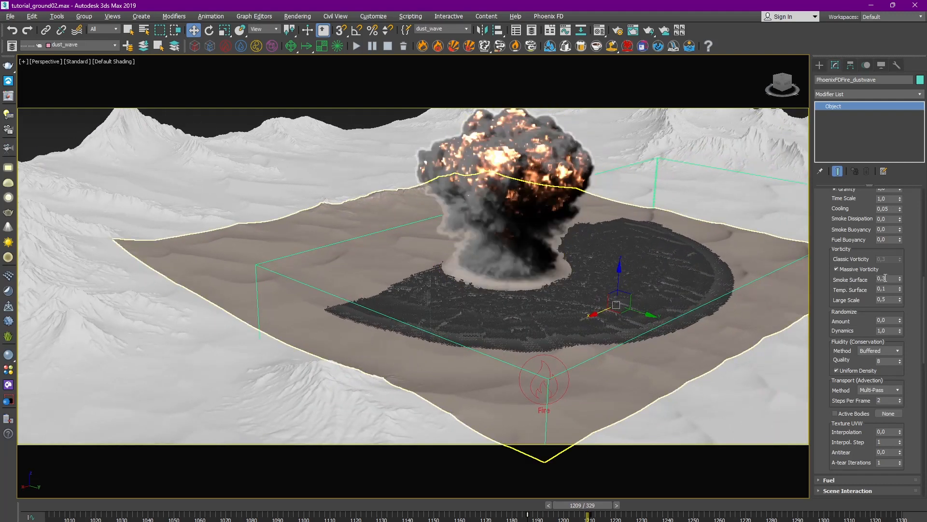
Set the dust wave simulator's Massive Vorticity Smoke Surface to 0.65 and its Smoke Buoyancy to -0.85.
left_click(884, 278)
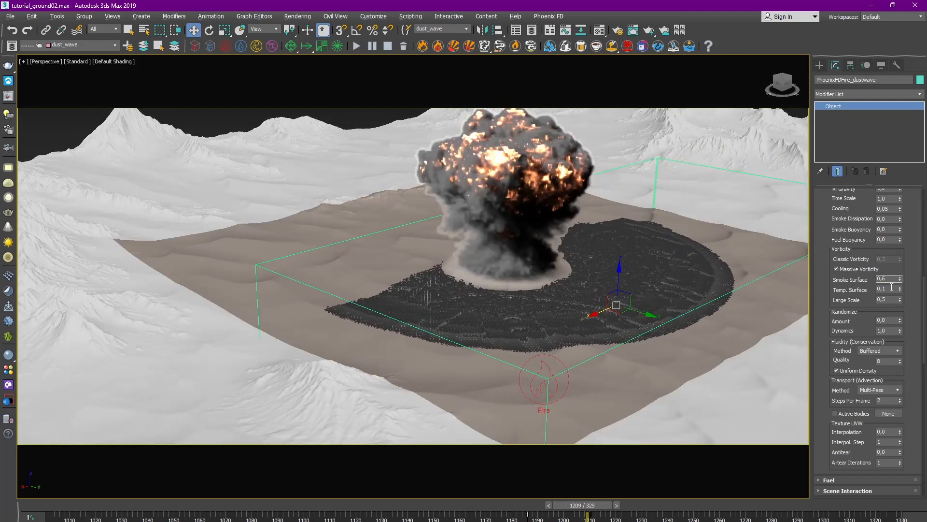
left_click_drag(891, 248, 891, 284)
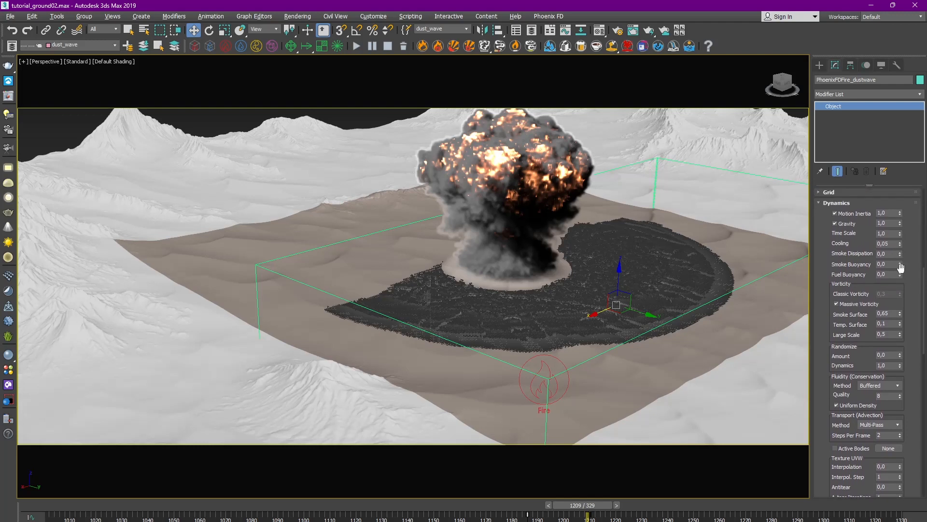
left_click_drag(912, 392, 910, 356)
middle_click_drag(743, 237, 627, 168, "alt")
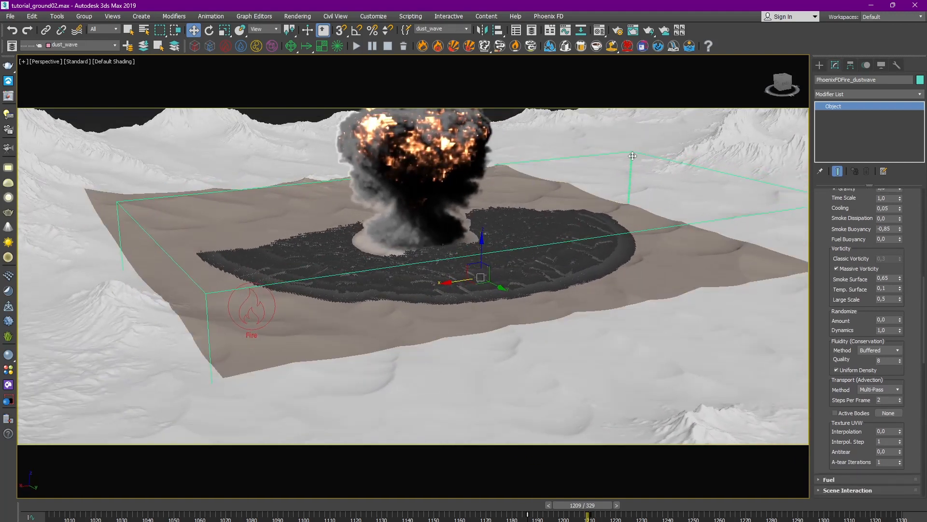
Set the dust wave simulator's grid Cell Size to 5 cm.
scroll(824, 259, "up", 10)
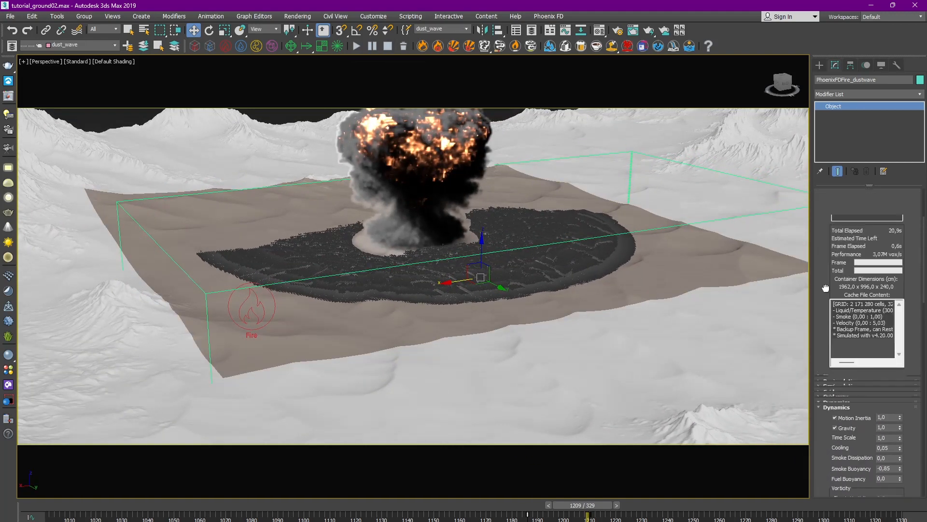
scroll(828, 263, "down", 6)
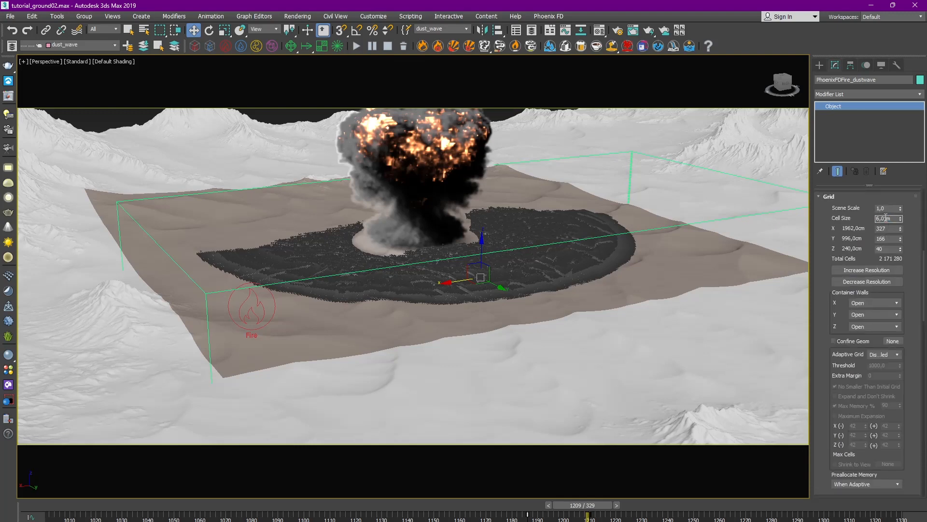
double_click(886, 218)
type("5")
key("Return")
Delete the dust wave simulator's cached simulation and start simulating again.
middle_click_drag(616, 213, 313, 29, "alt")
left_click(403, 48)
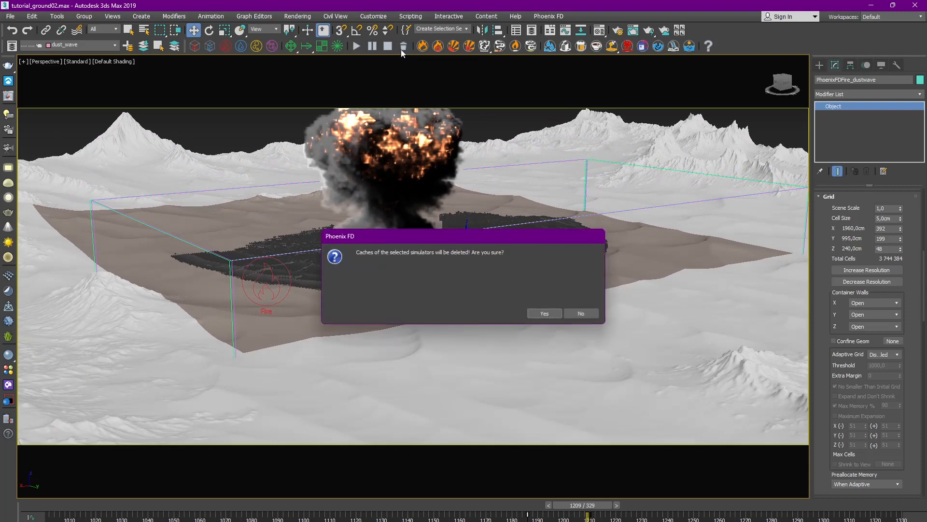
left_click(544, 313)
left_click(357, 46)
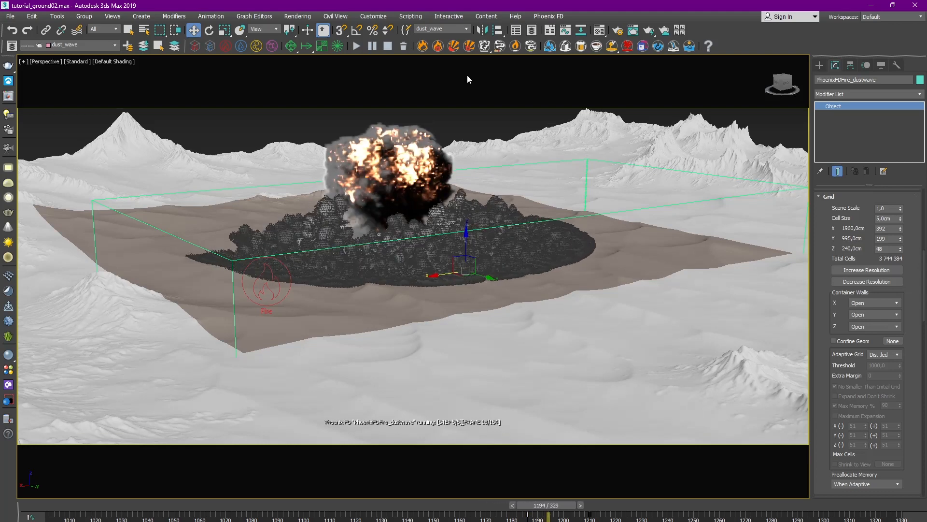
Look through the physical camera, pause the simulation and enable the dust wave simulator's GPU preview in the viewport.
middle_click_drag(618, 237, 596, 213, "alt")
scroll(600, 241, "up", 3)
key("c")
scroll(844, 465, "down", 10)
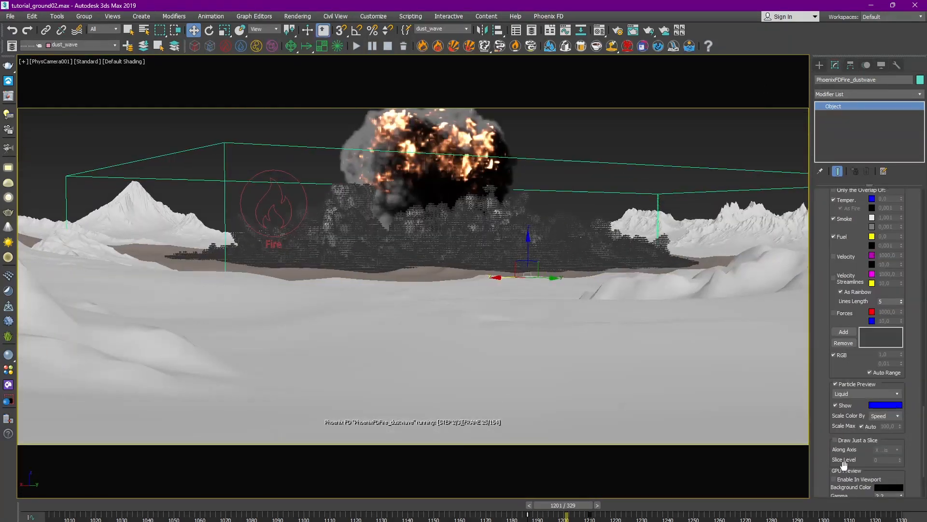
left_click(480, 240)
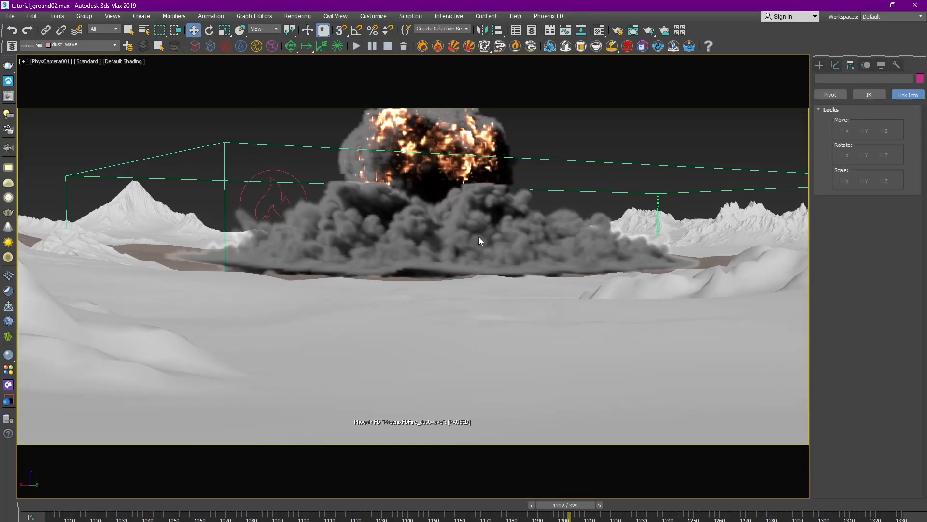
Tilt the tangent of the frame 1186 key downward on the Phoenix fire source's Outgoing Velocity curve in the Curve Editor.
key("p")
scroll(425, 265, "up", 5)
middle_click_drag(479, 240, 376, 290, "alt")
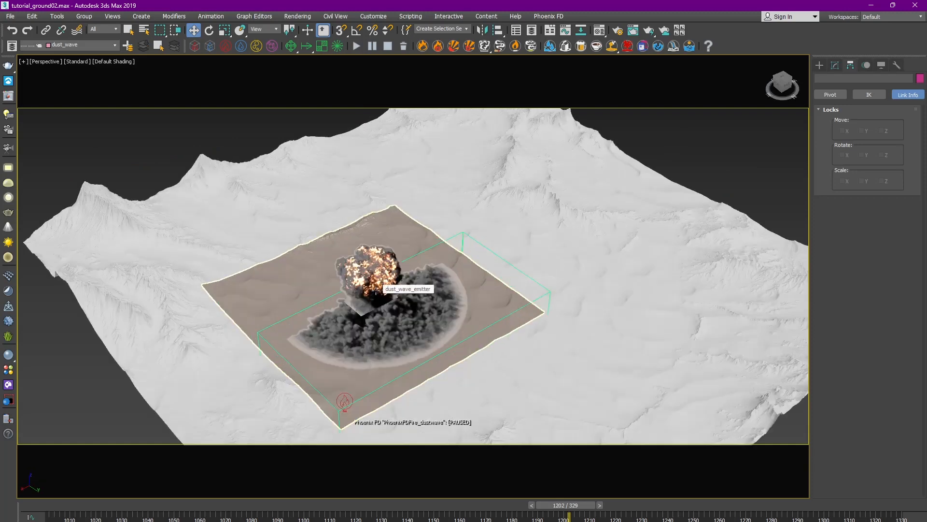
middle_click_drag(396, 296, 391, 259, "alt")
left_click(347, 314)
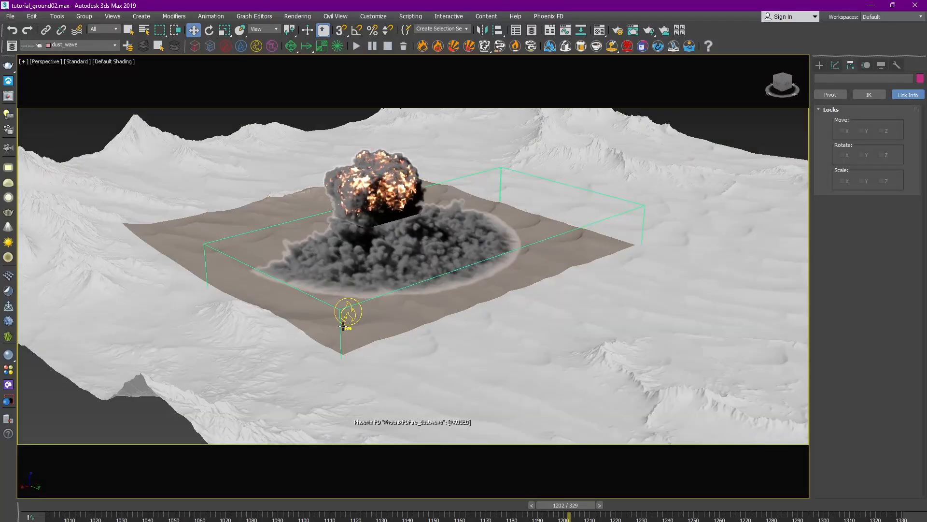
left_click(565, 30)
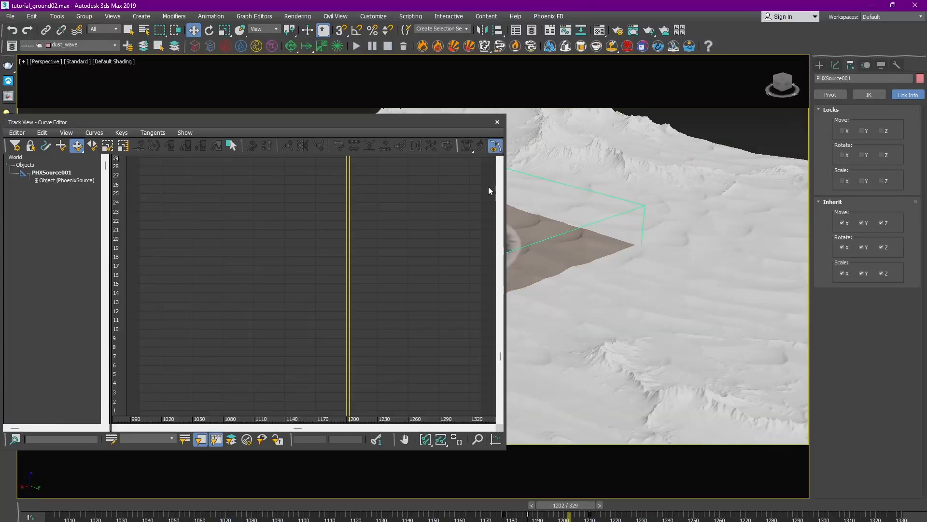
left_click(37, 181)
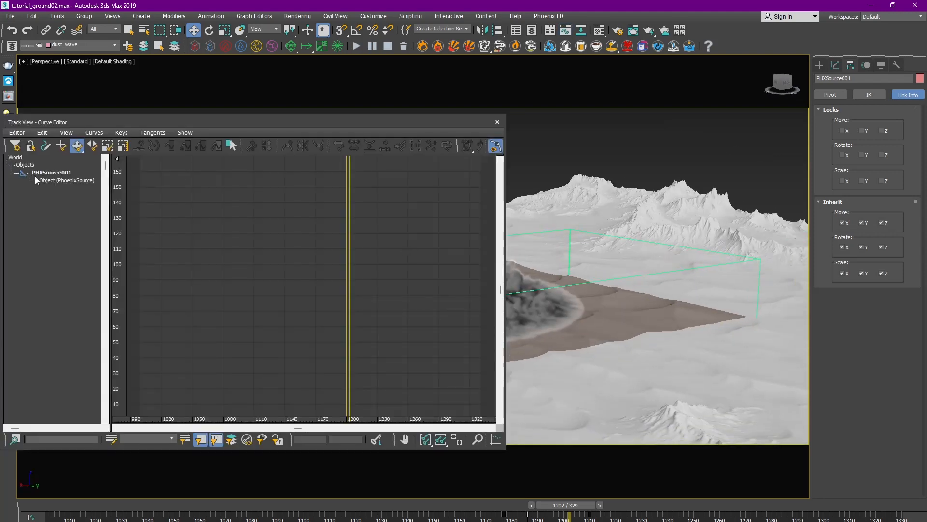
left_click(36, 180)
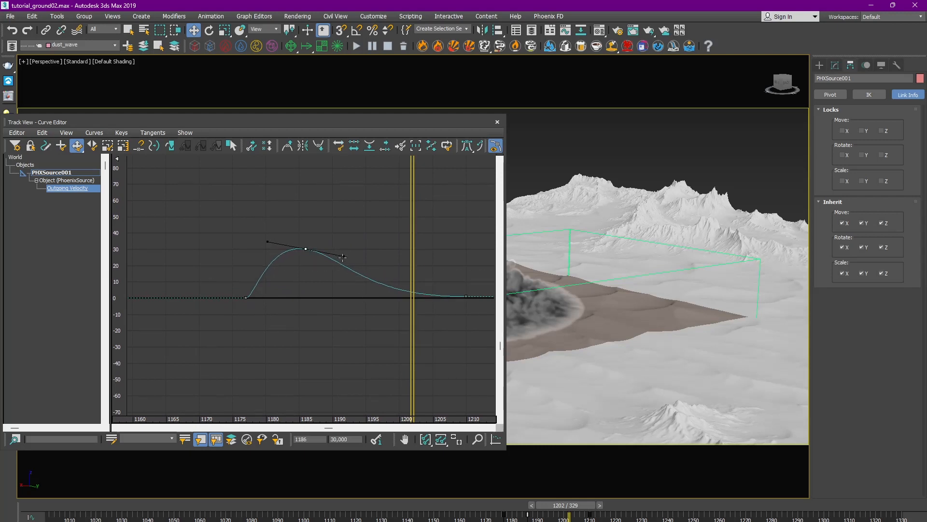
left_click(497, 123)
Enable the output color map of the dust_wave_emitter Gradient Ramp and bend its curve so it rises slowly from the first point.
left_click(599, 31)
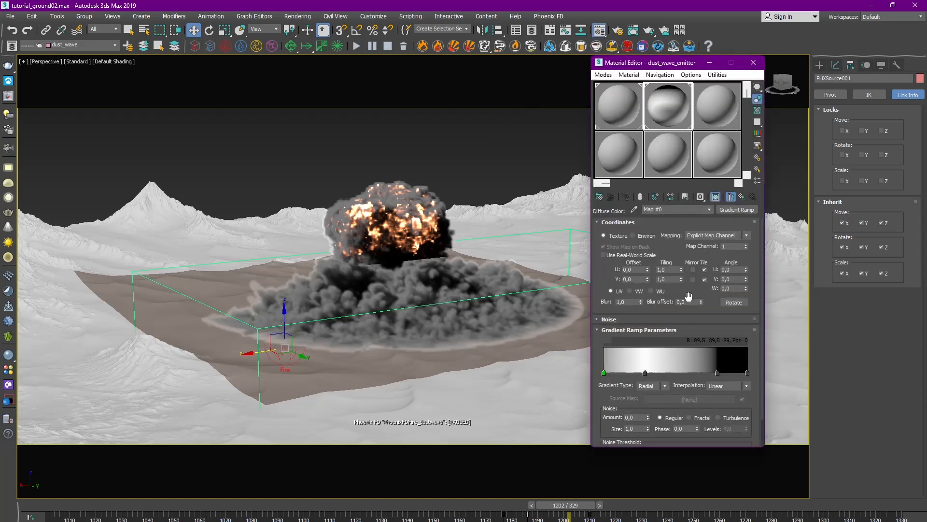
scroll(681, 290, "down", 2)
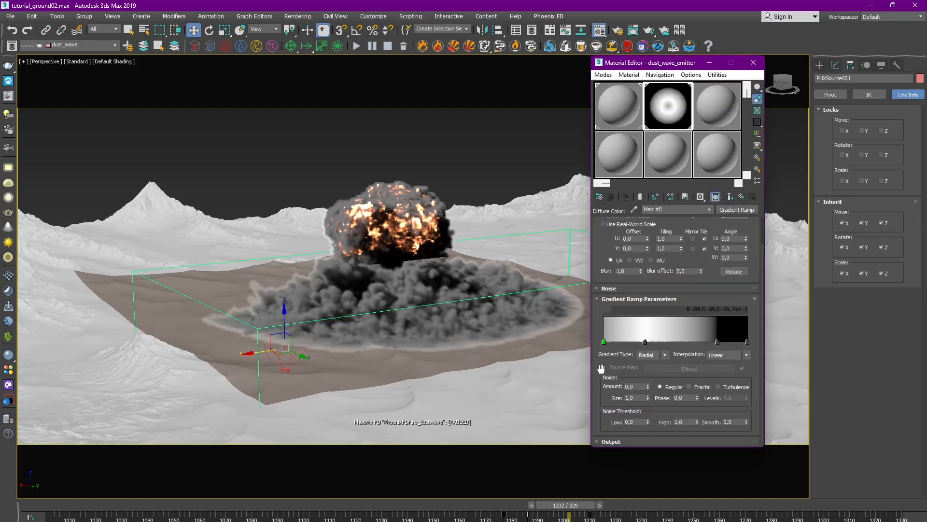
left_click(611, 441)
left_click(606, 270)
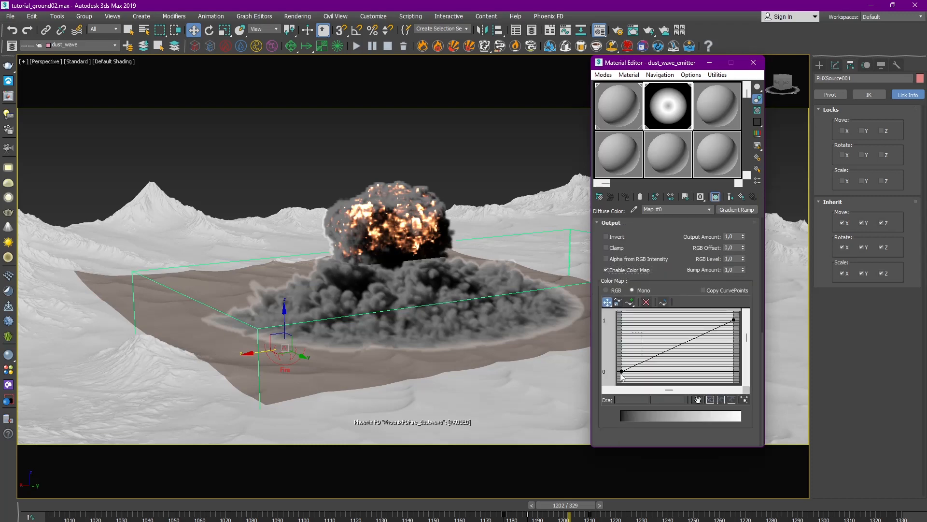
left_click(621, 370)
left_click_drag(658, 361, 693, 369)
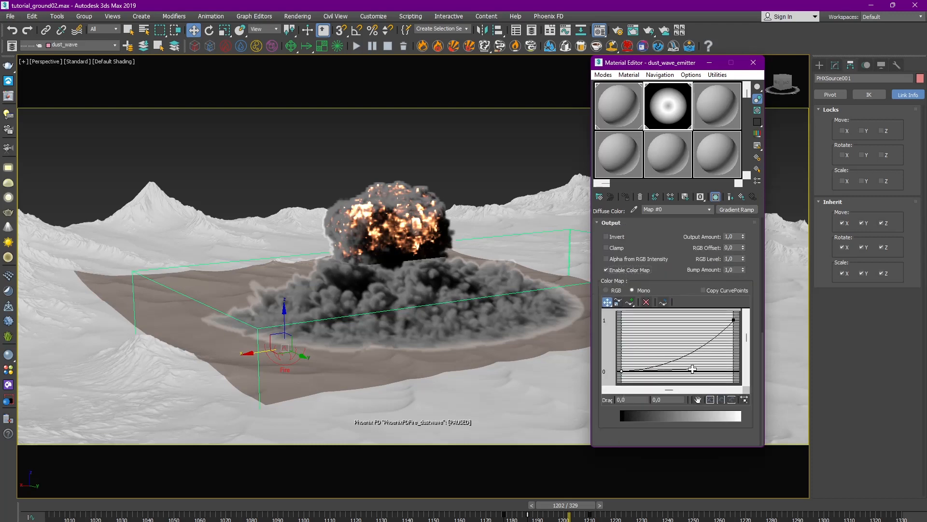
left_click(753, 62)
Stop the dust wave simulation, restart it from the beginning and pause it at about frame 1213.
middle_click_drag(592, 221, 516, 171, "alt")
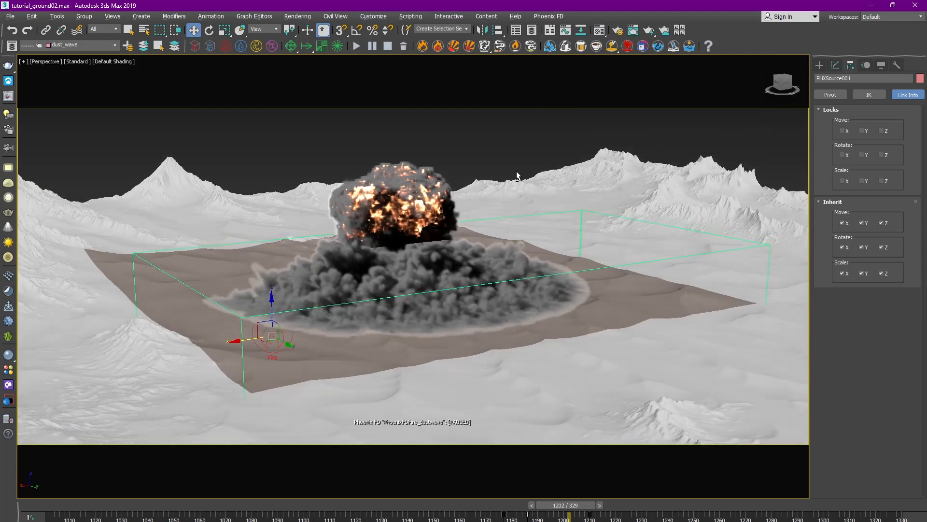
left_click(580, 219)
left_click(834, 67)
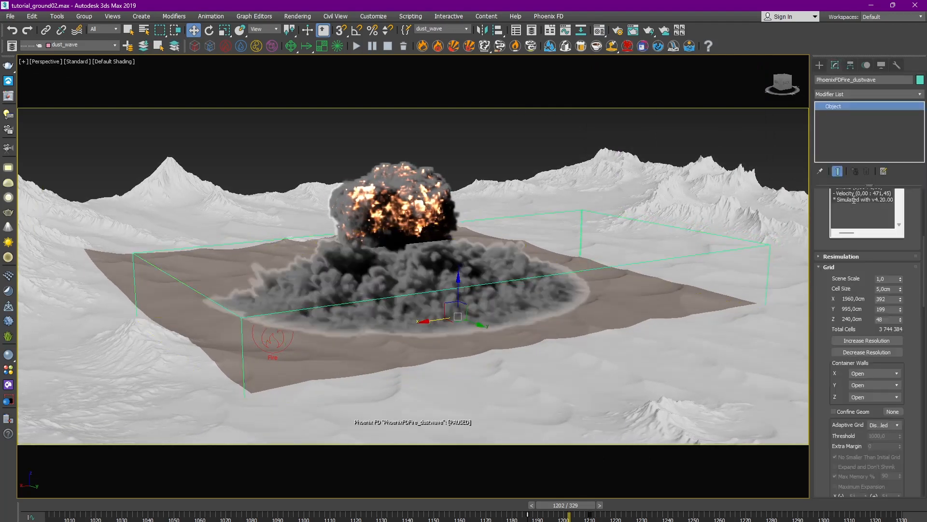
scroll(818, 205, "up", 5)
left_click(894, 206)
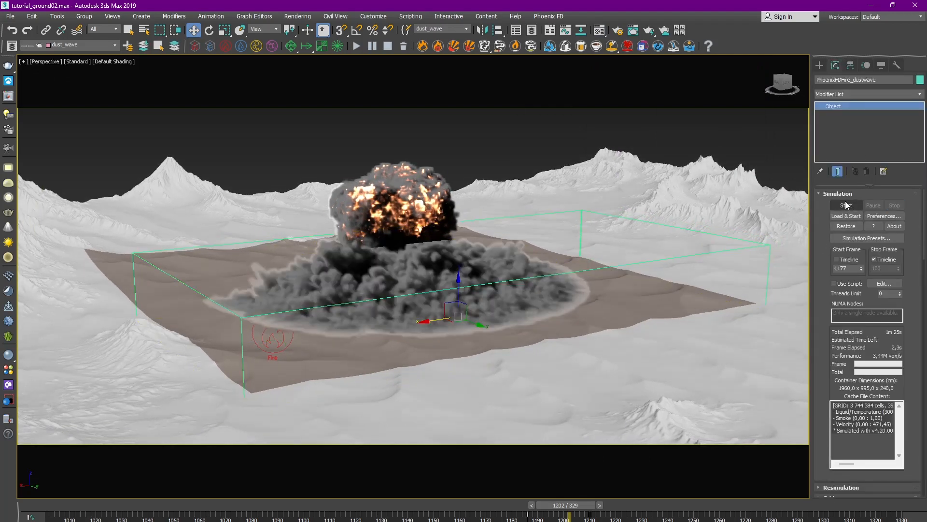
left_click(846, 205)
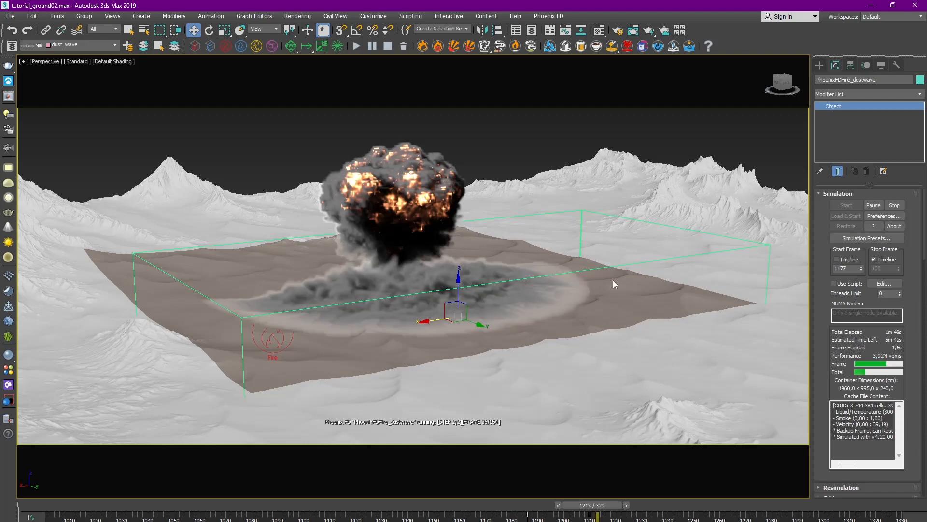
left_click(873, 205)
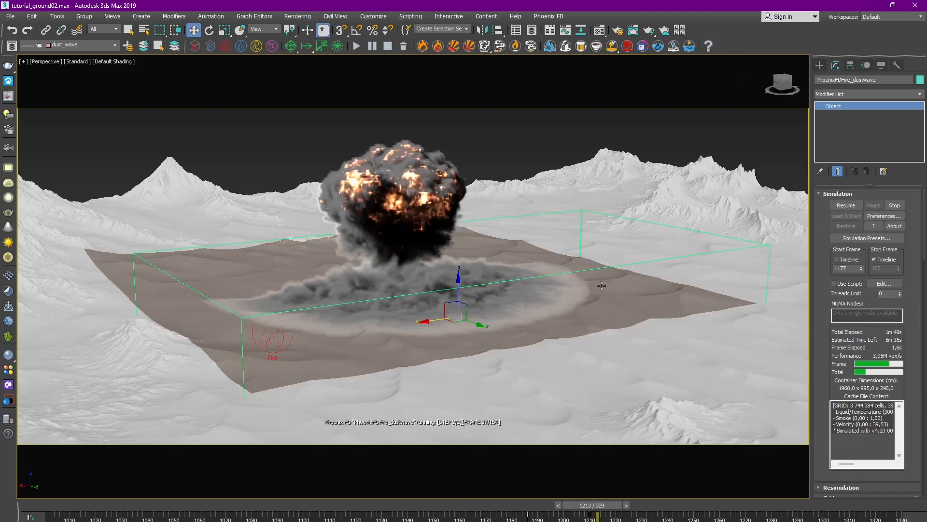
Check the simulated dust wave up close, then set the simulator's Smoke Buoyancy to -0.1.
middle_click_drag(483, 299, 458, 316, "alt")
mouse_move(615, 504)
left_mouse_down()
mouse_move(507, 506)
mouse_move(599, 506)
left_mouse_up()
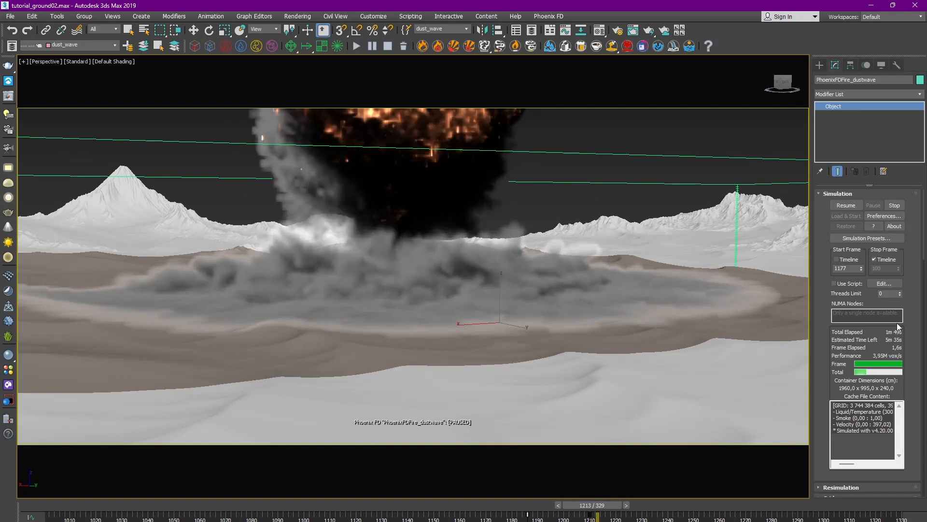
key("w")
scroll(846, 324, "down", 5)
left_click_drag(847, 324, 846, 216)
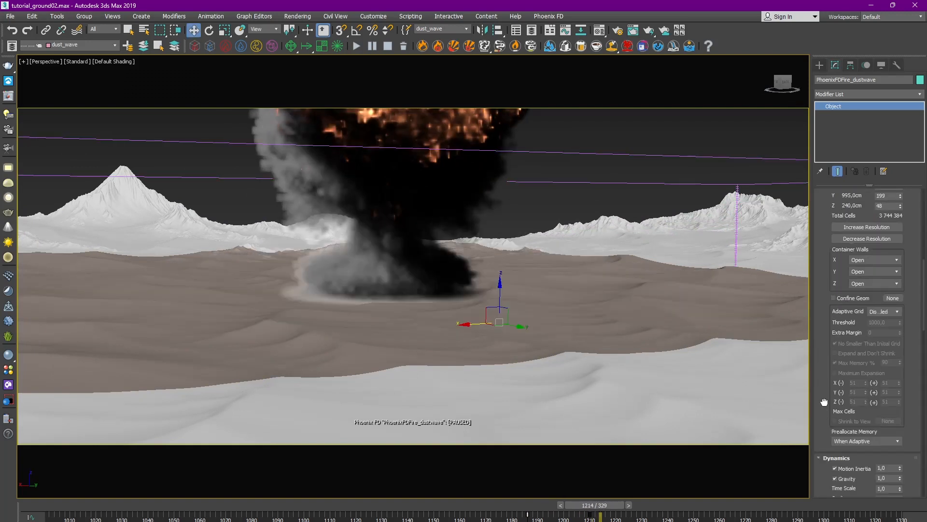
left_click_drag(824, 402, 848, 236)
key("Return")
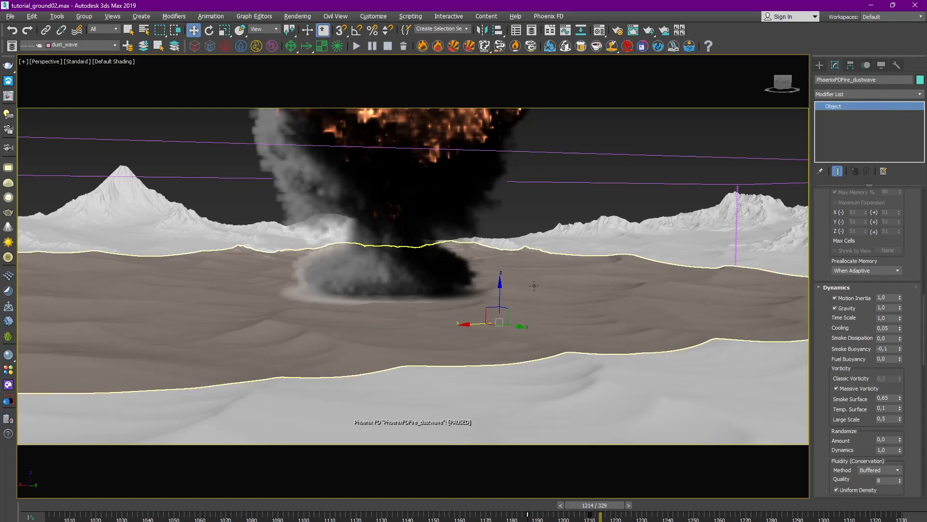
Auto-key the simulator's Time Scale from 2.75 at frame 1186 to 0.4 at frame 1210, and Steps Per Frame from 6 to 2.
middle_click_drag(534, 283, 528, 274, "alt")
scroll(528, 273, "down", 4)
left_click_drag(540, 507, 525, 508)
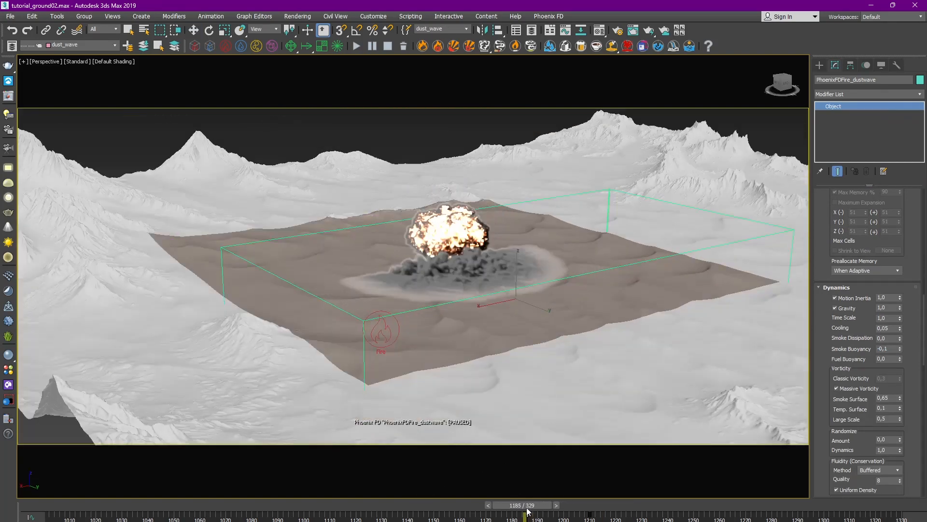
key("n")
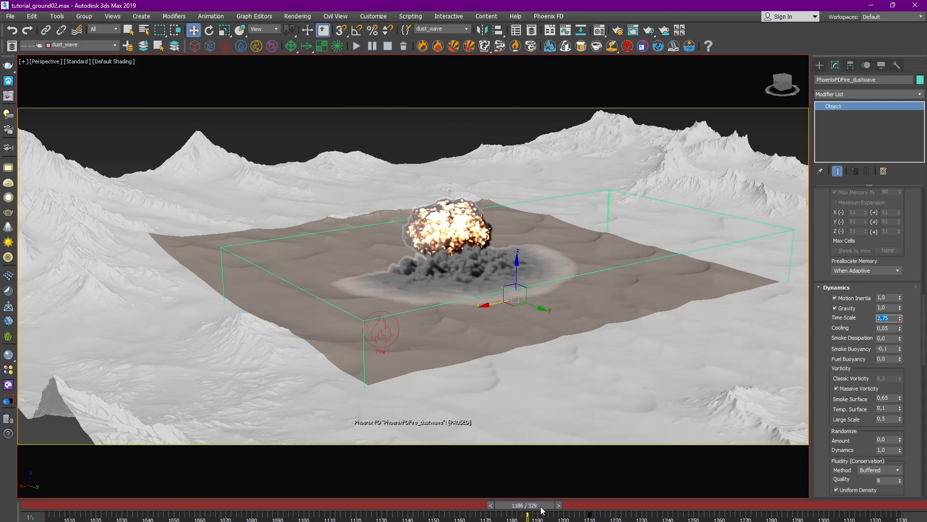
left_click_drag(542, 509, 605, 513)
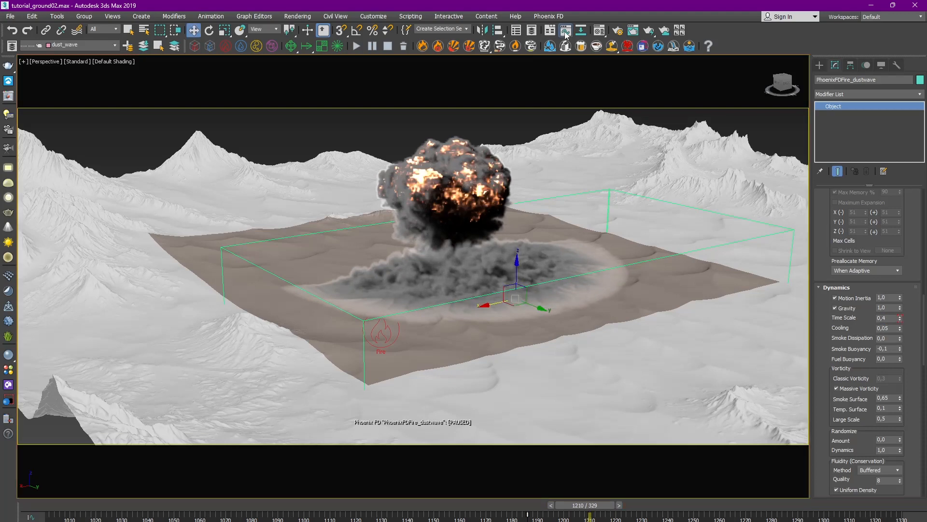
Delete the stray early keys from the simulator's animation curves and check the Steps Per Frame and Time Scale curves together.
left_click(565, 30)
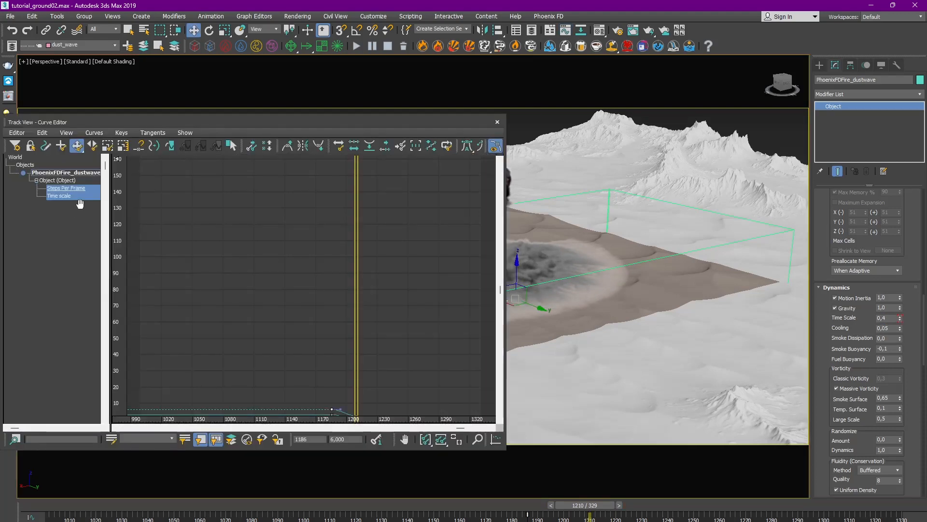
left_click(456, 442)
middle_click_drag(358, 222, 219, 277, "ctrl+alt")
left_click_drag(213, 246, 160, 294)
key("Delete")
middle_click_drag(314, 241, 71, 199, "ctrl+alt")
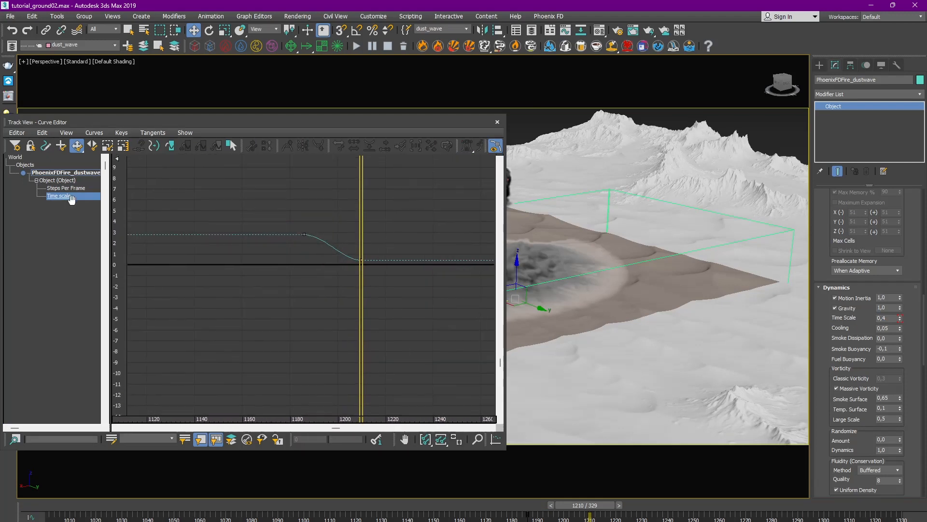
middle_click_drag(277, 269, 337, 260, "ctrl+alt")
left_click_drag(296, 257, 271, 171)
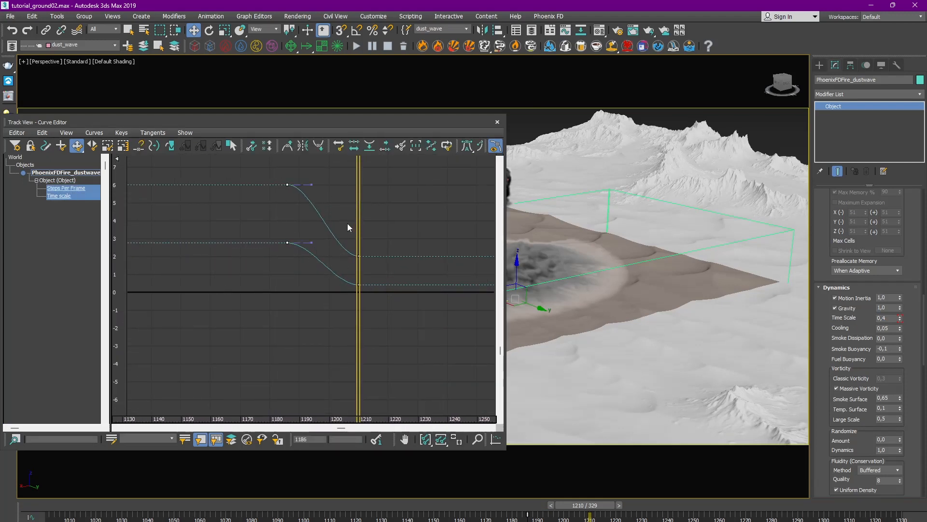
left_click(497, 122)
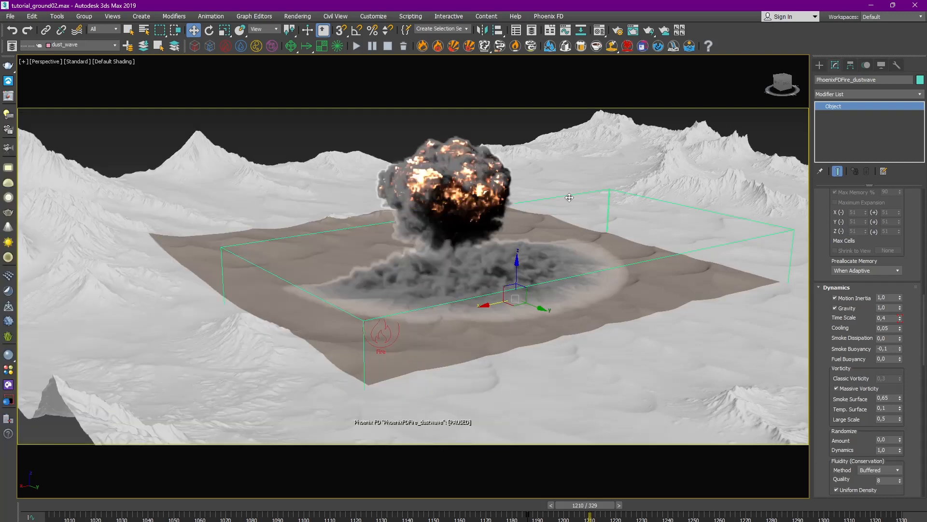
Stop the paused dust wave simulation and start it afresh with the animated time scale.
left_click_drag(826, 217, 834, 485)
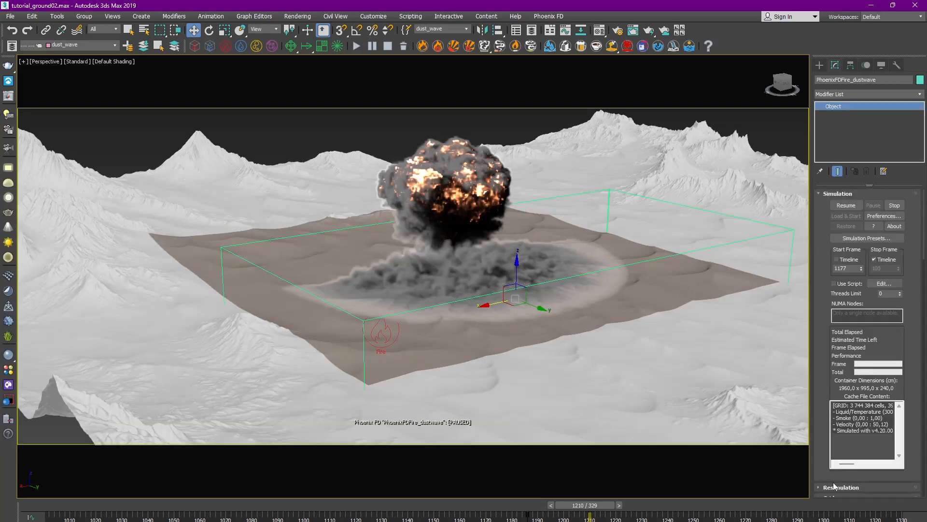
left_click(894, 205)
left_click(846, 205)
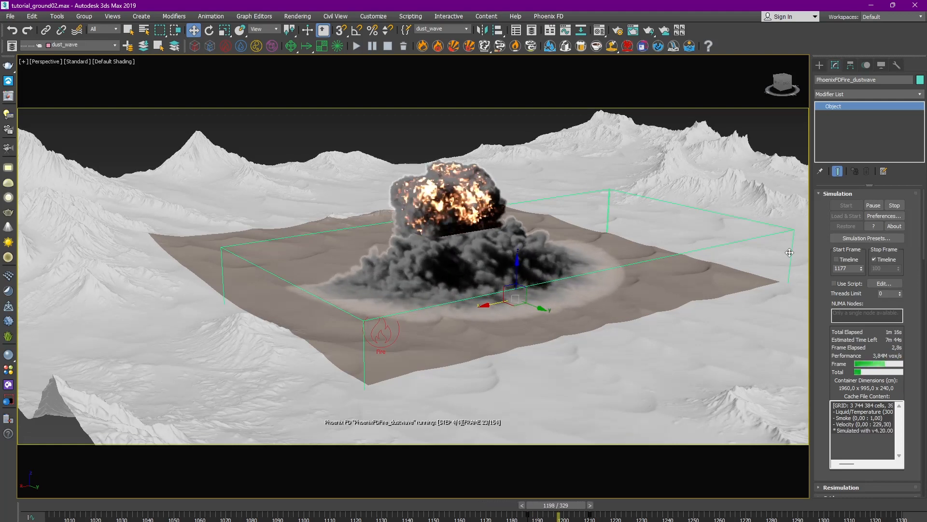
Set the simulator's Time Scale key at frame 1210 to 0.65 in the animation curves.
middle_click_drag(789, 252, 567, 221, "alt")
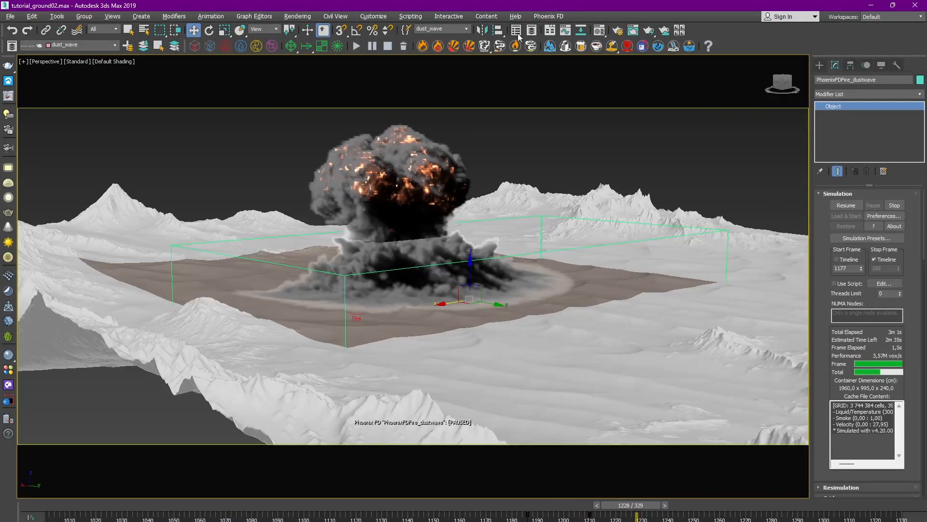
left_click(517, 30)
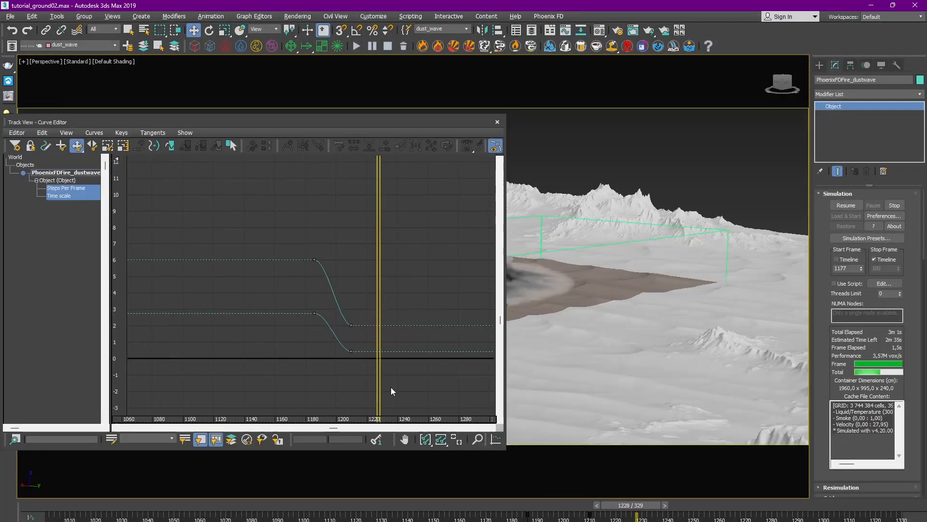
left_click(351, 351)
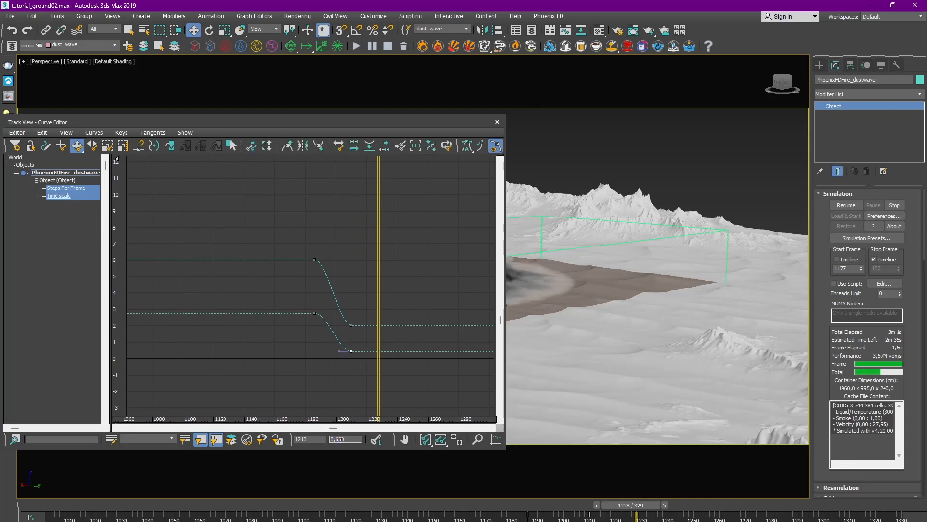
left_click(497, 122)
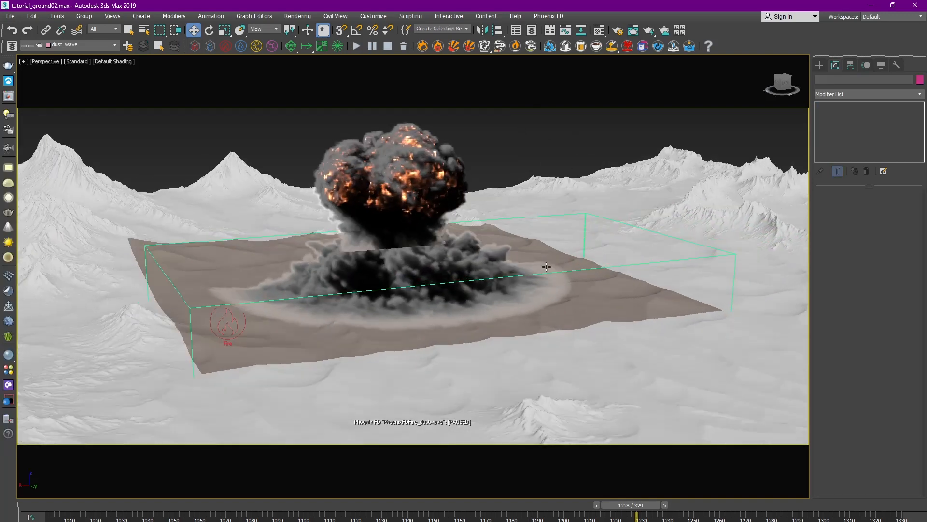
Scale the Phoenix source's Outgoing Velocity curve down by half, so that it peaks at about 15.
left_click(227, 327)
left_click(565, 31)
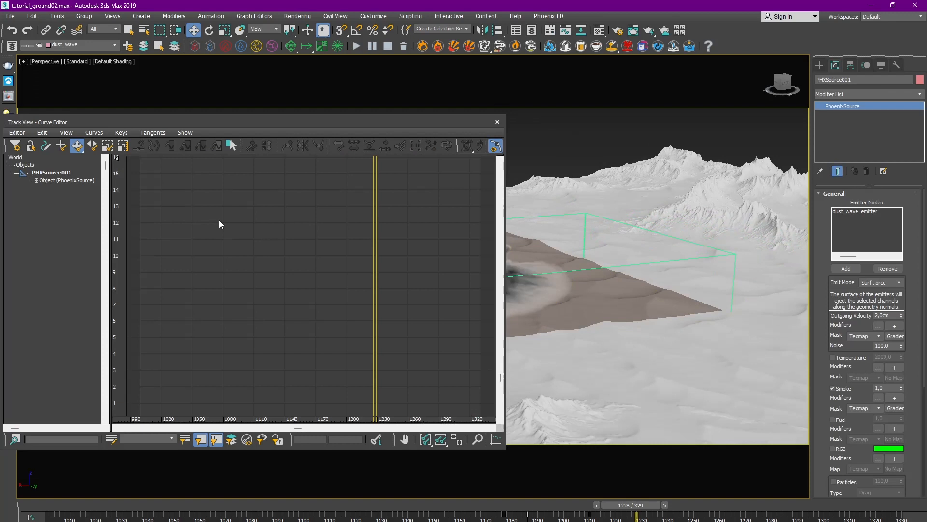
left_click(37, 181)
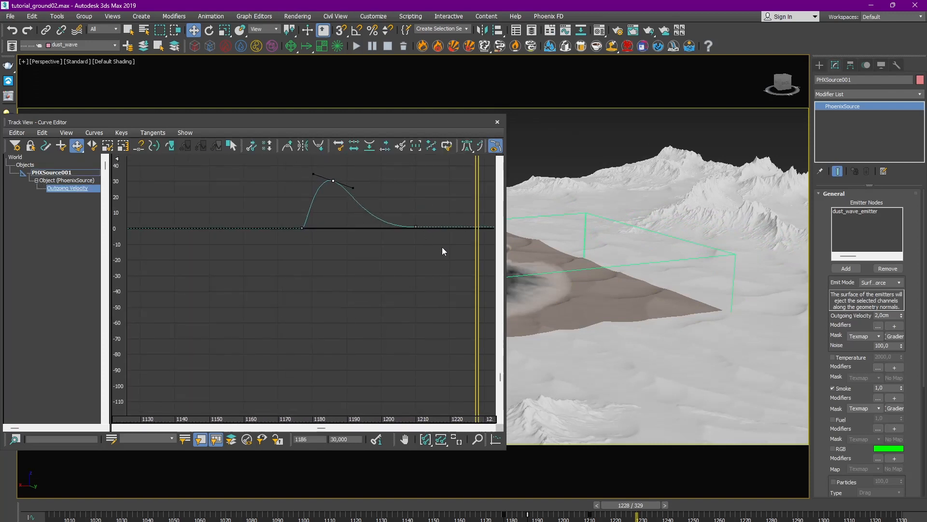
left_click(231, 146)
left_click_drag(359, 175, 357, 198)
left_click(80, 149)
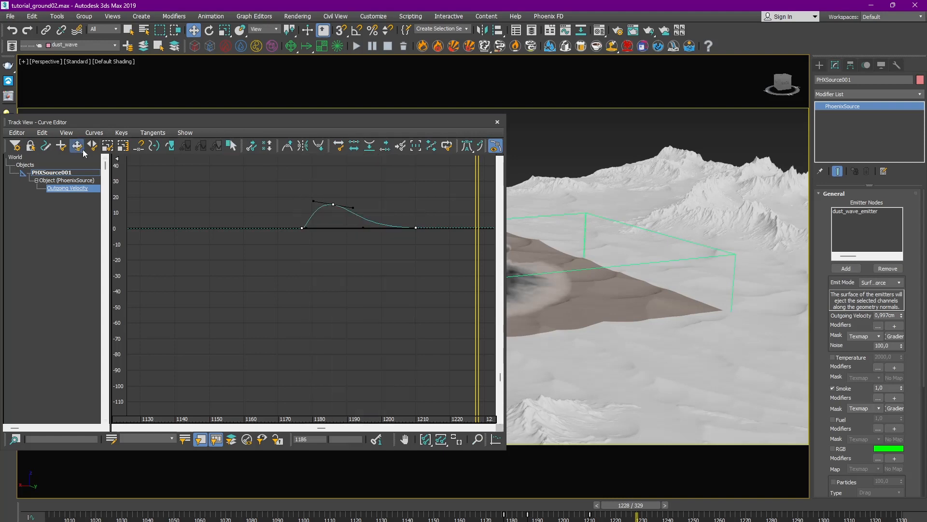
left_click(497, 124)
Restart the dust wave simulation with the new settings and inspect the result at frame 1204.
left_click(497, 236)
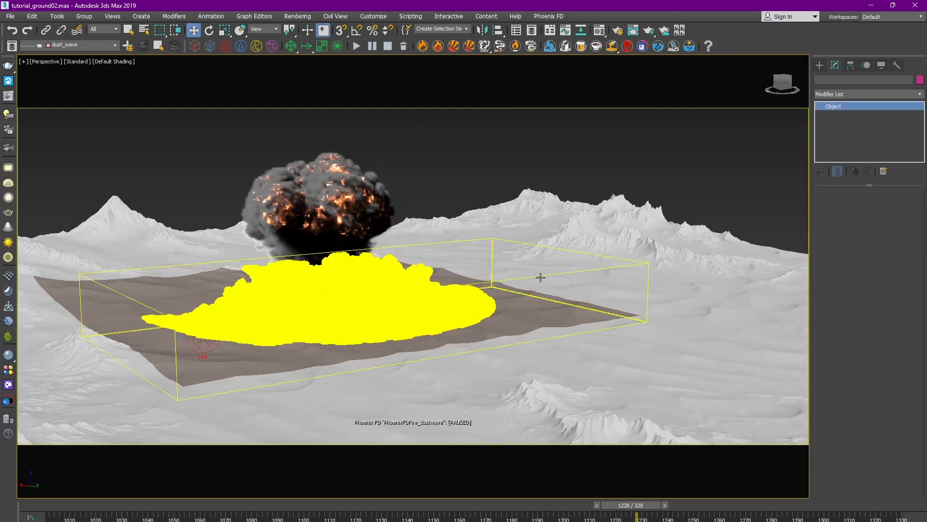
left_click(848, 206)
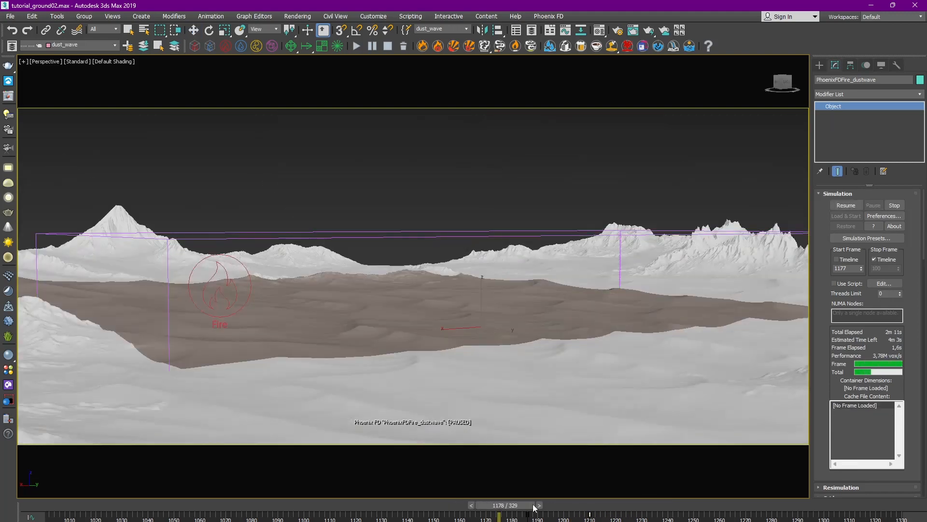
left_click_drag(534, 507, 572, 515)
scroll(833, 395, "down", 15)
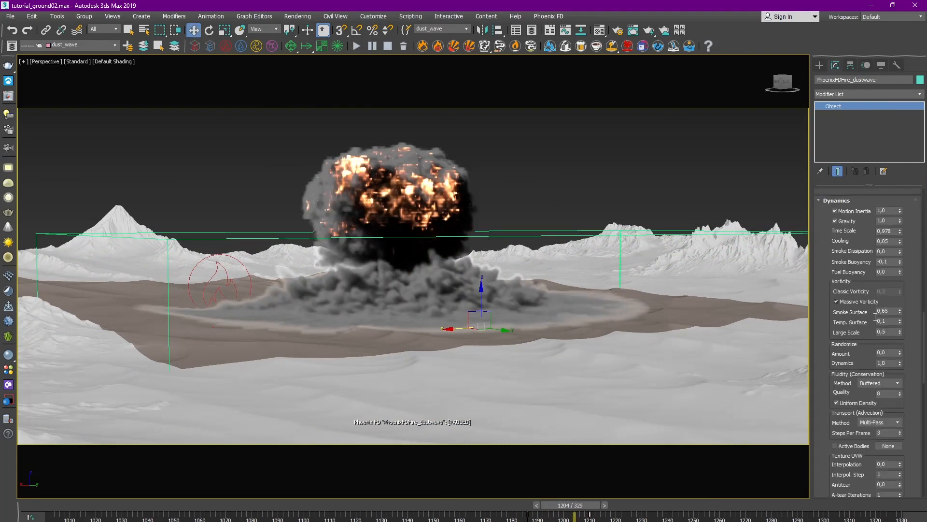
middle_click_drag(521, 174, 562, 220, "alt")
scroll(583, 211, "down", 3)
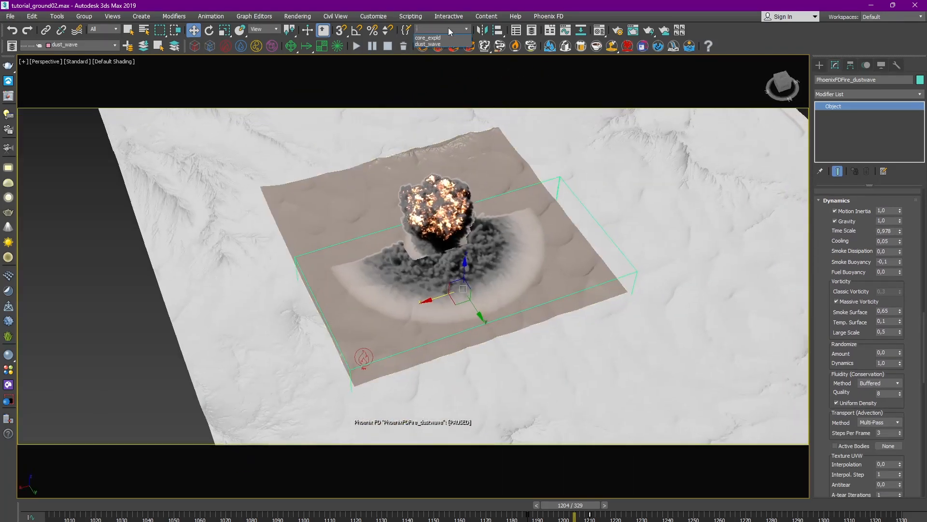
Select the core explosion through its named selection set and hide it, leaving the dust wave in view.
right_click(507, 188)
left_click(520, 160)
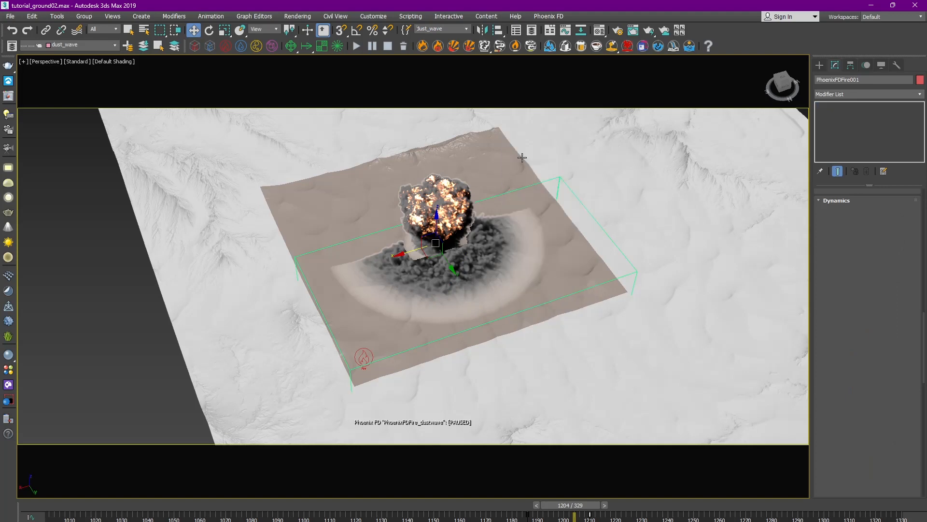
middle_click_drag(522, 160, 555, 243, "alt")
Create a GeoSphere with a radius of about 52 cm at the centre of the dust wave.
left_click(820, 65)
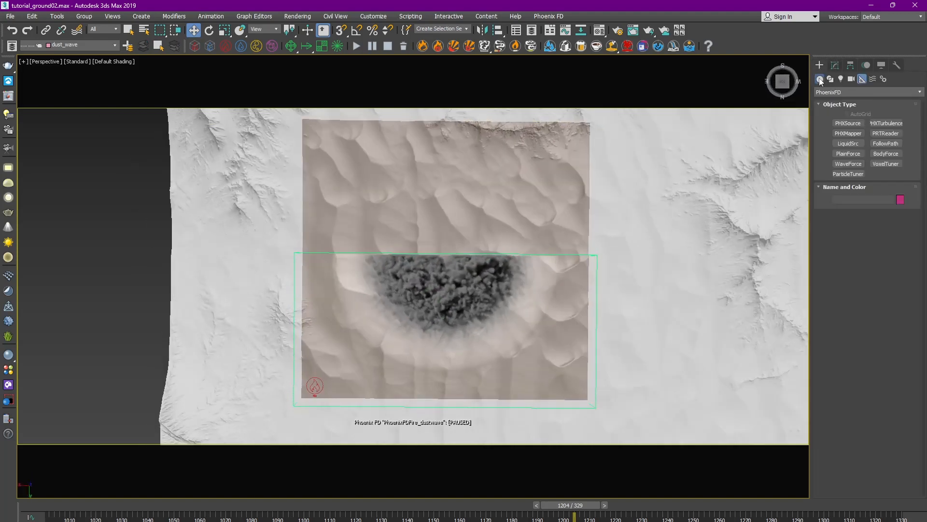
left_click(819, 79)
left_click(836, 92)
left_click(840, 99)
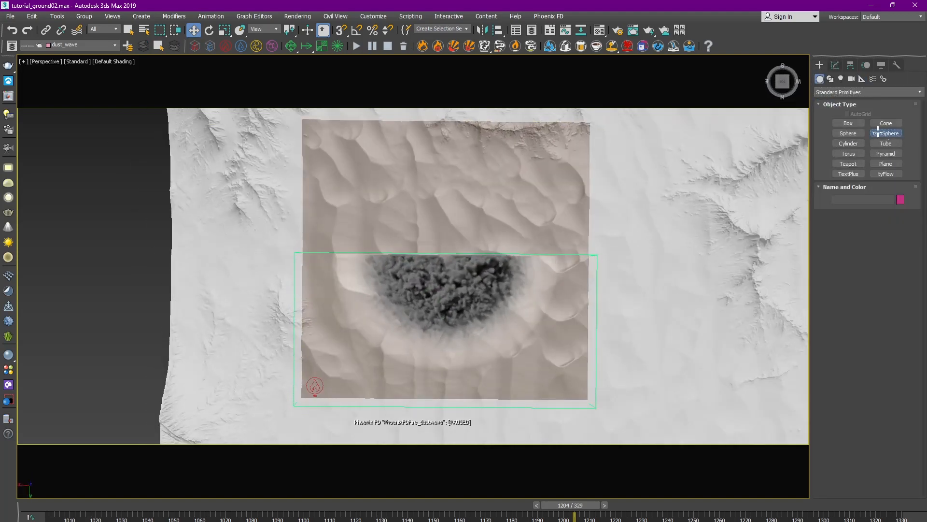
left_click(878, 132)
scroll(449, 255, "up", 3)
left_click_drag(437, 254, 438, 249)
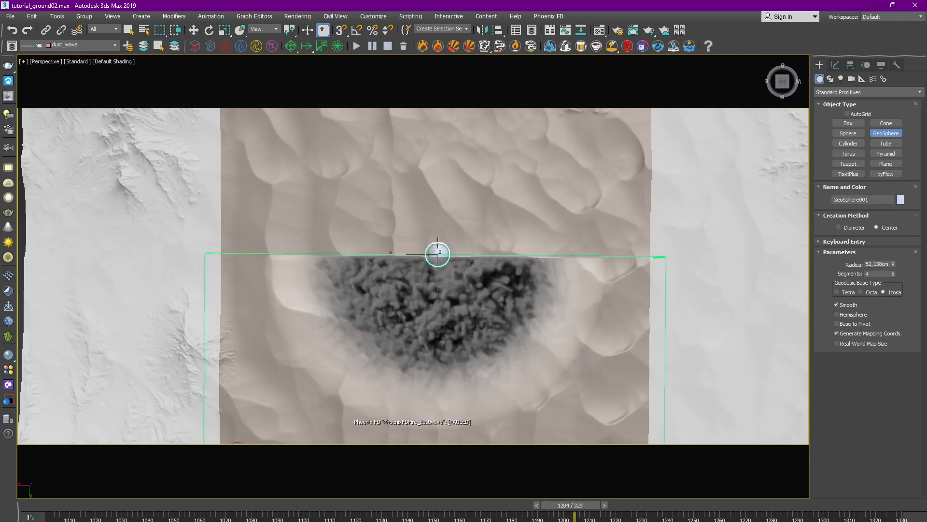
Align the GeoSphere's center with the dust wave emitter's center on the X, Y and Z axes.
middle_click_drag(438, 242, 538, 206, "alt")
key("w")
key("alt+a")
left_click(363, 237)
left_click(450, 254)
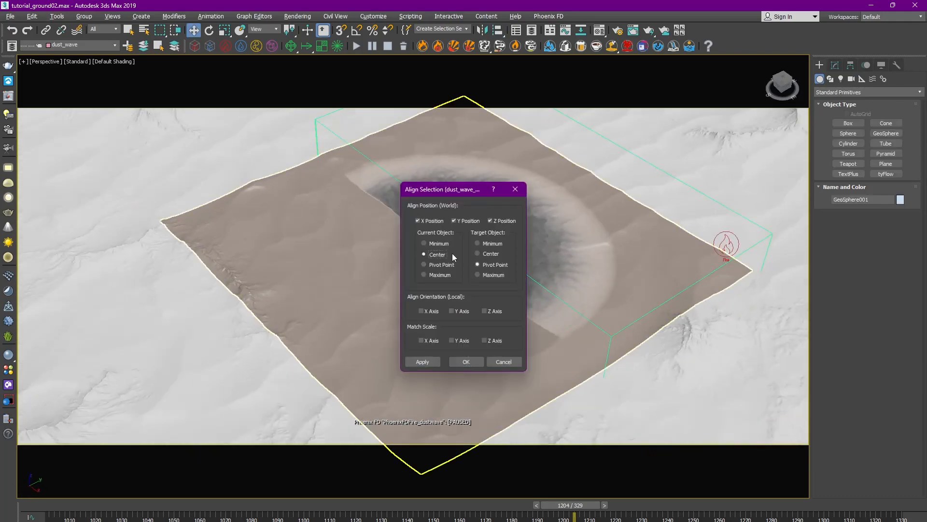
left_click(483, 254)
left_click(466, 361)
Show edged faces in the viewport and set the GeoSphere's segments to 24.
mouse_move(476, 310)
middle_mouse_down("alt")
mouse_move(461, 232)
mouse_move(420, 218)
mouse_move(372, 234)
mouse_move(379, 263)
middle_mouse_up("alt")
scroll(461, 232, "up", 3)
scroll(379, 263, "up", 4)
key("F4")
left_click(834, 65)
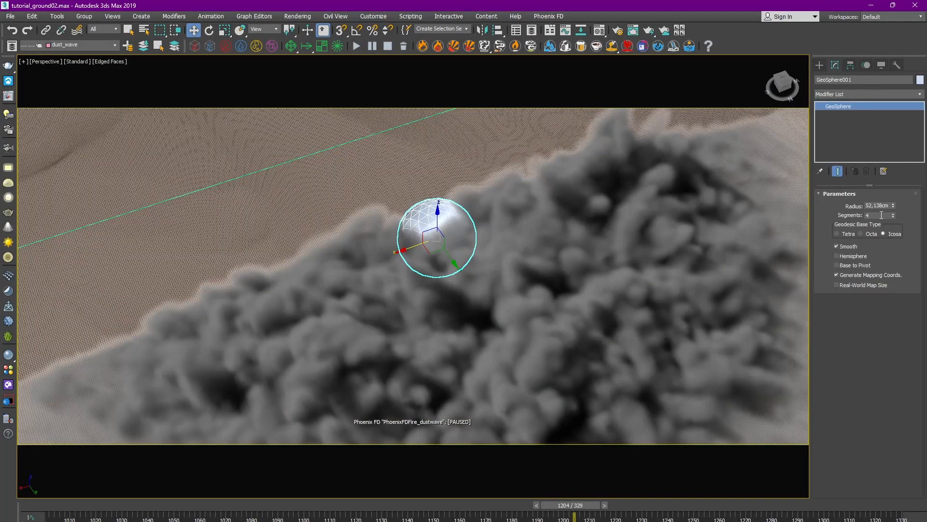
type("32")
key("Return")
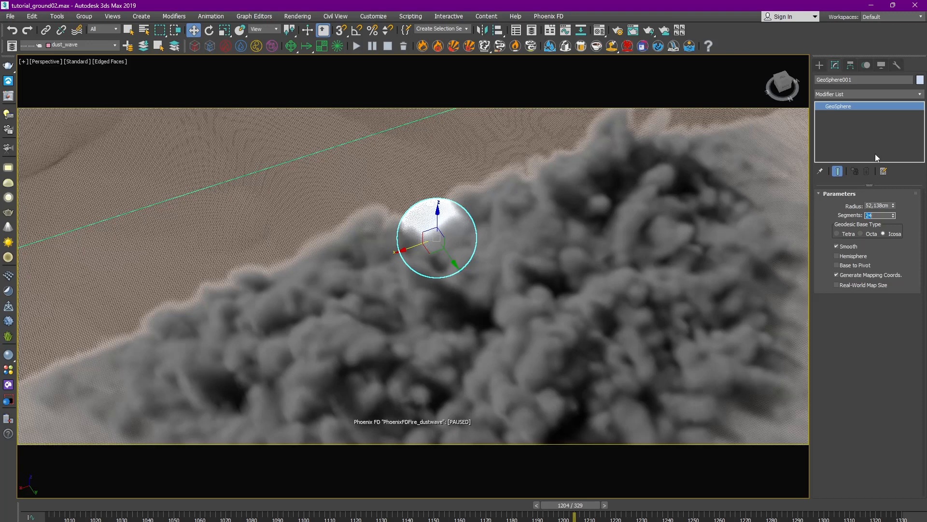
Add a Displace modifier to the GeoSphere and assign a Noise map to it.
left_click(845, 95)
key("d")
left_click(839, 130)
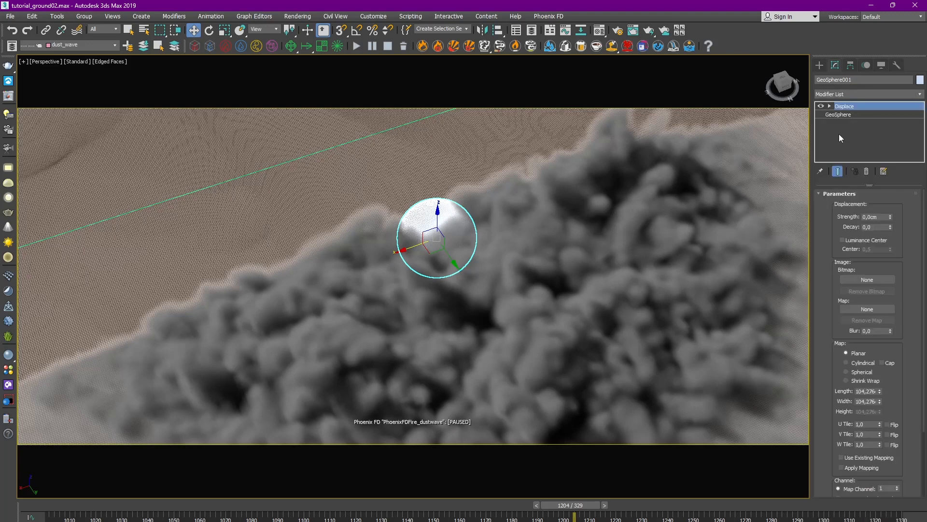
left_click(866, 309)
double_click(398, 346)
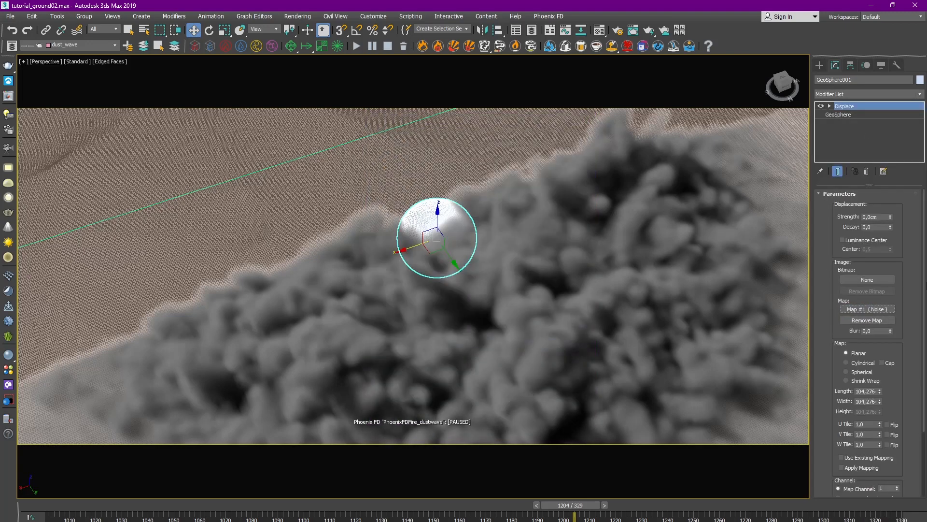
Instance the Displace modifier's Noise map into an empty Material Editor slot and set its noise type to Fractal.
left_click(605, 31)
left_click_drag(873, 311, 714, 112)
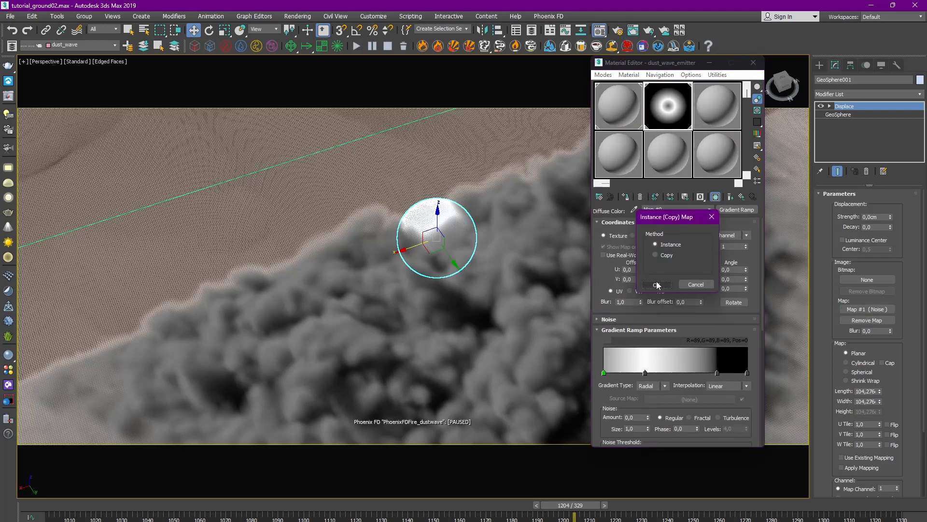
left_click(656, 285)
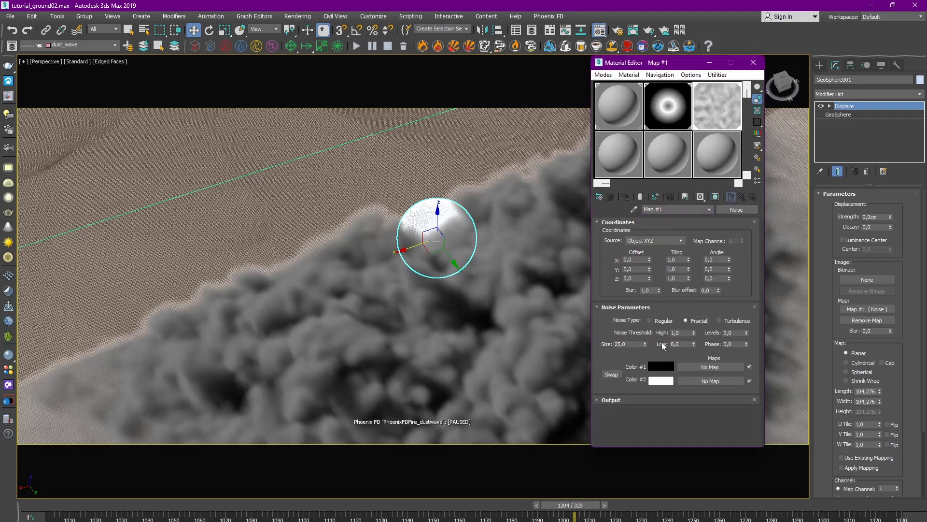
Set the Displace strength to about 153 cm using existing mapping, and reduce the Noise map's size to 4.3.
left_click_drag(889, 219, 892, 193)
scroll(876, 362, "down", 3)
left_click(870, 379)
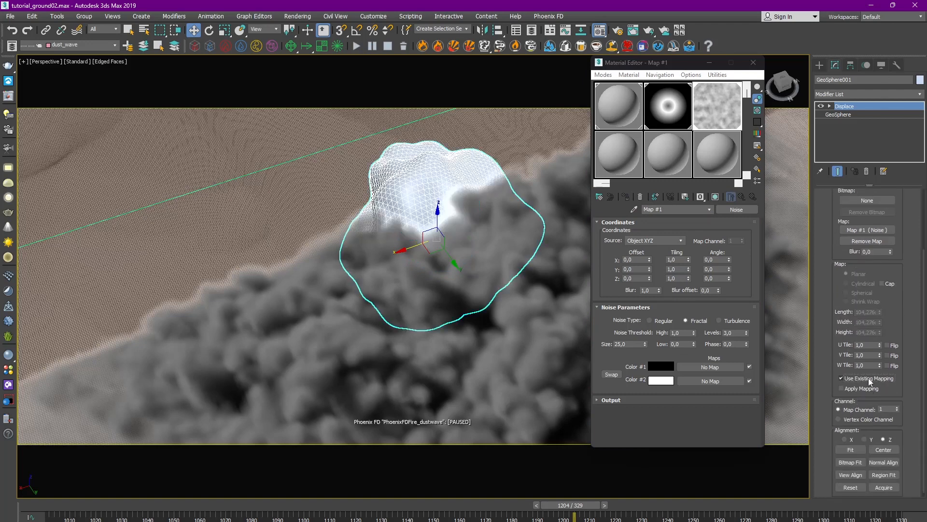
left_click_drag(645, 345, 650, 385)
middle_click_drag(475, 278, 574, 280, "alt")
left_click_drag(904, 219, 898, 261)
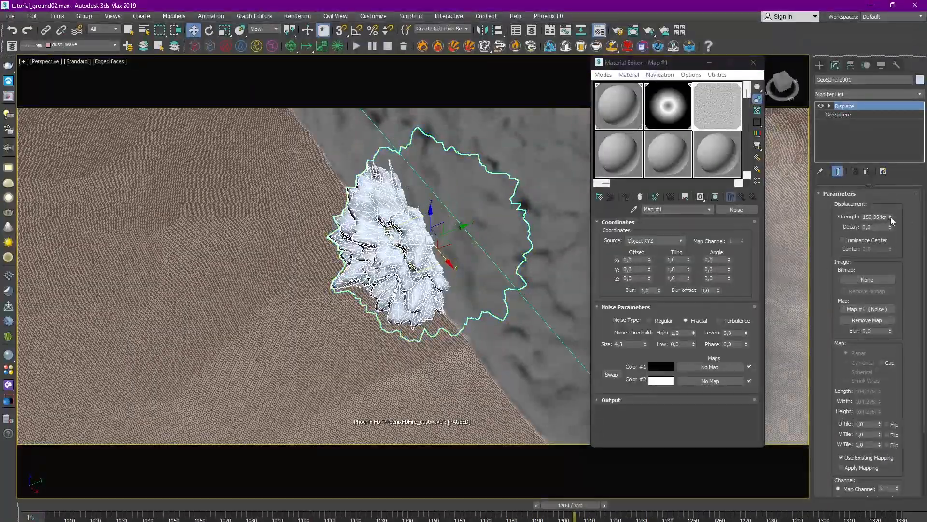
Enable Luminance Center on the Displace modifier and set its strength to about 206 cm.
left_click_drag(891, 217, 891, 162)
scroll(476, 181, "down", 4)
middle_click_drag(449, 178, 616, 275, "alt")
left_click(864, 241)
scroll(439, 198, "up", 5)
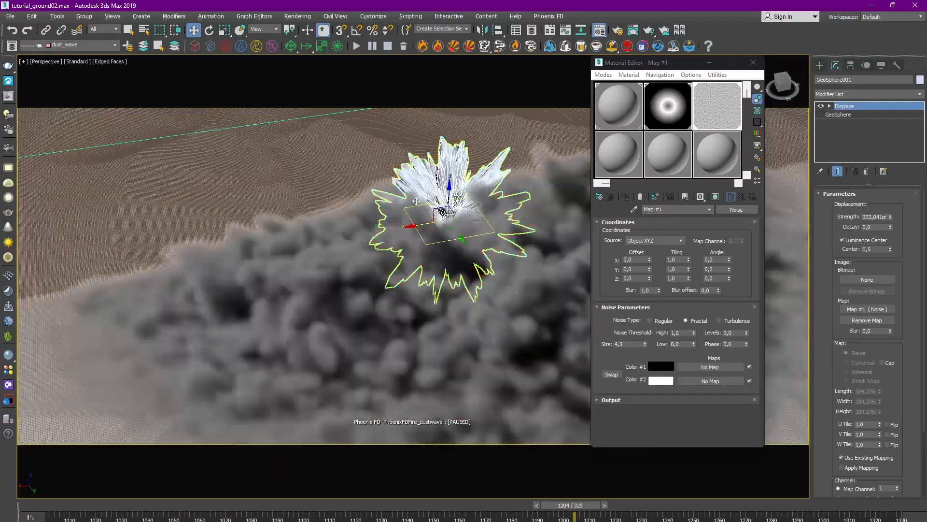
middle_click_drag(449, 208, 476, 213, "alt")
left_click_drag(891, 217, 900, 237)
middle_click_drag(425, 207, 498, 236, "alt")
Try different sizes for the displacement Noise map and set it to 6.
double_click(624, 344)
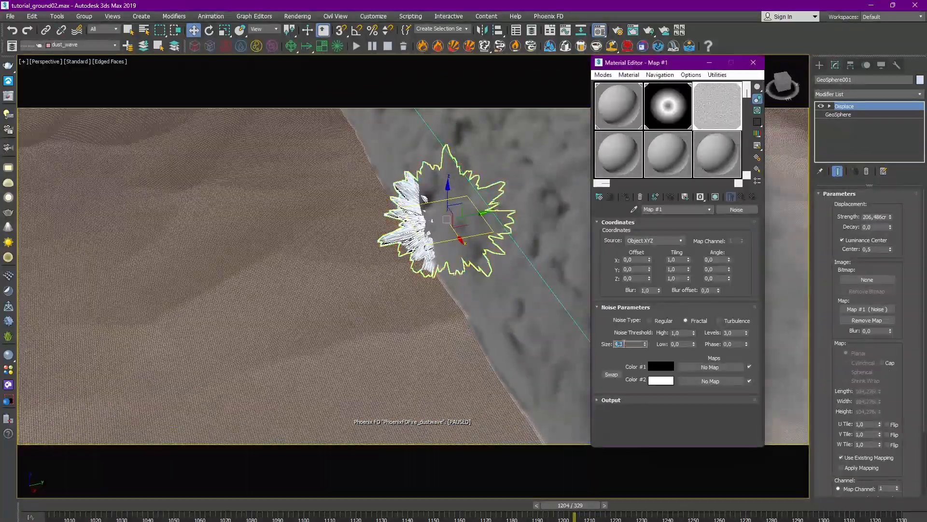
type("5")
key("Return")
left_click_drag(645, 336, 645, 331)
middle_click_drag(444, 208, 535, 194, "alt")
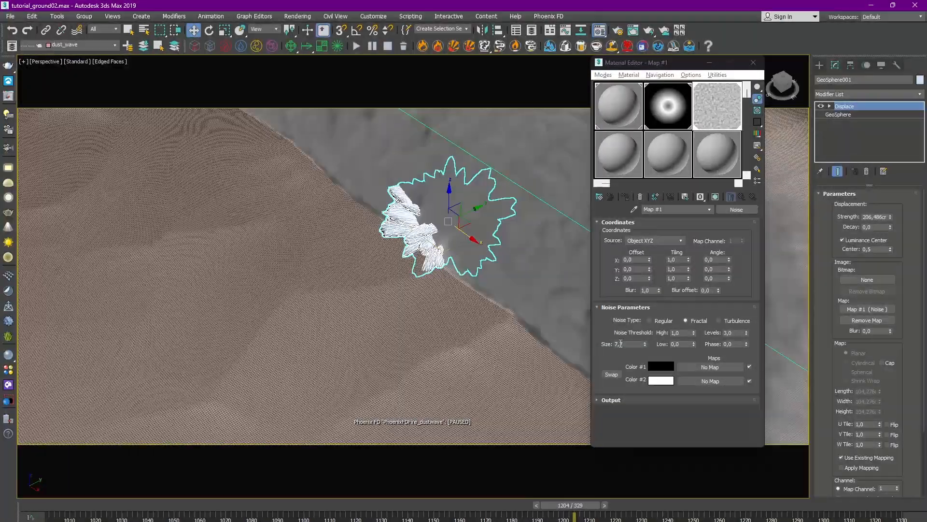
left_click_drag(627, 344, 599, 346)
type("6")
key("Return")
Auto-key the Displace modifier's luminance Center from 0.5 at frame 1180 to 0 at frame 1196.
middle_click_drag(575, 348, 348, 258, "alt")
left_click_drag(575, 507, 515, 511)
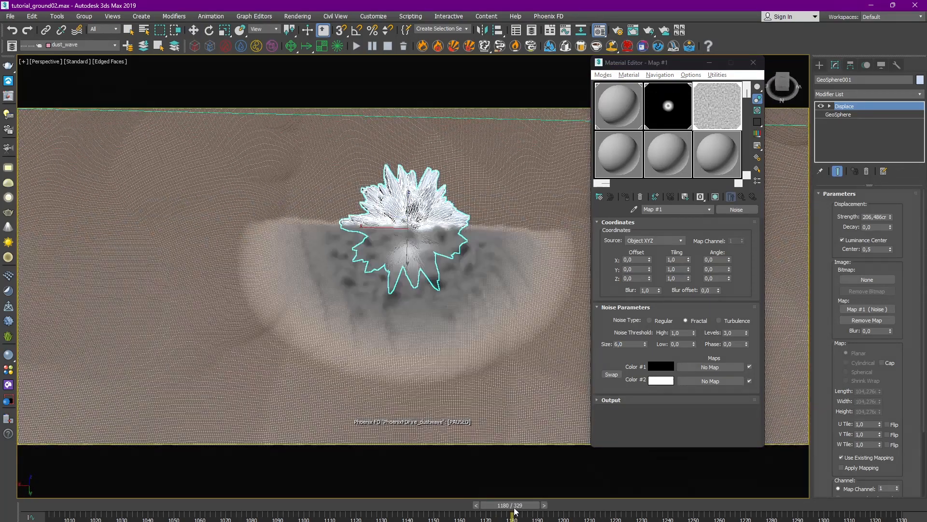
key("n")
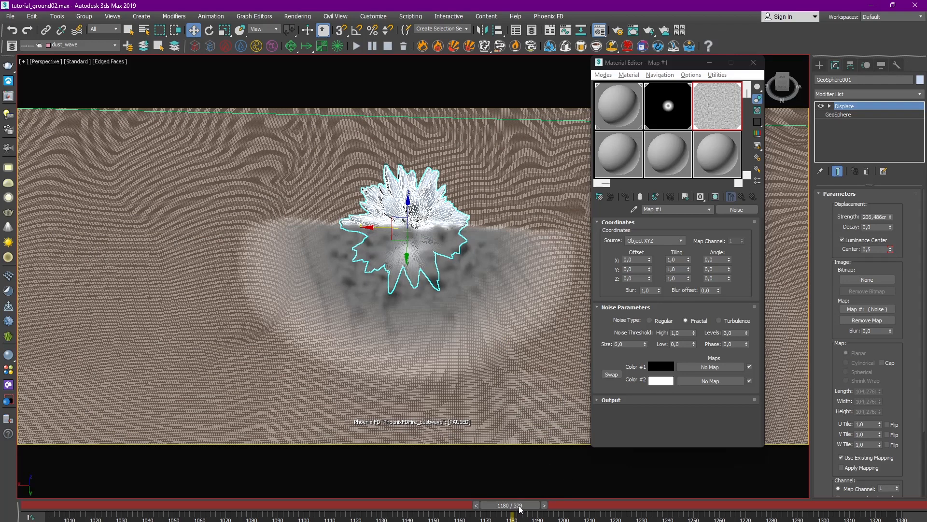
left_click_drag(522, 508, 562, 510)
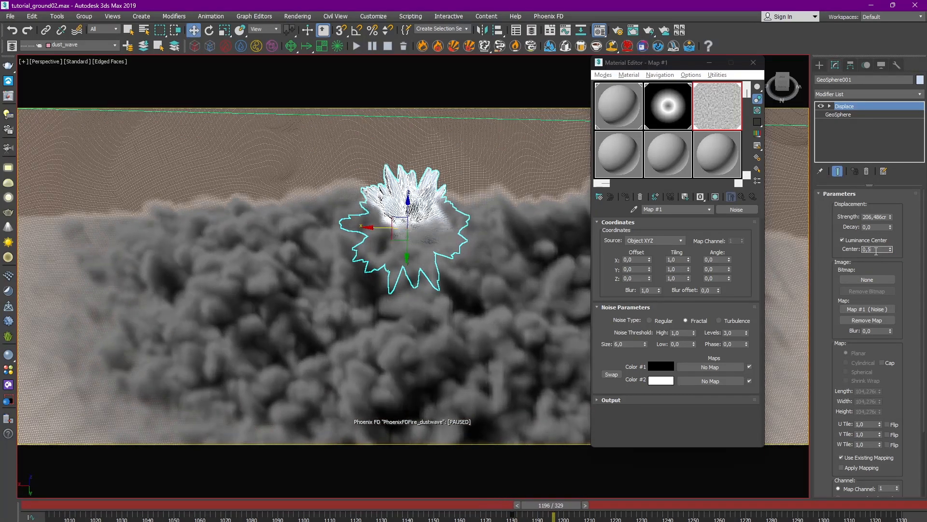
key("Return")
type("0")
key("Return")
Key the Displace strength at about 20.6 cm on frame 1196 and end auto-keying.
middle_click_drag(454, 247, 473, 242, "alt")
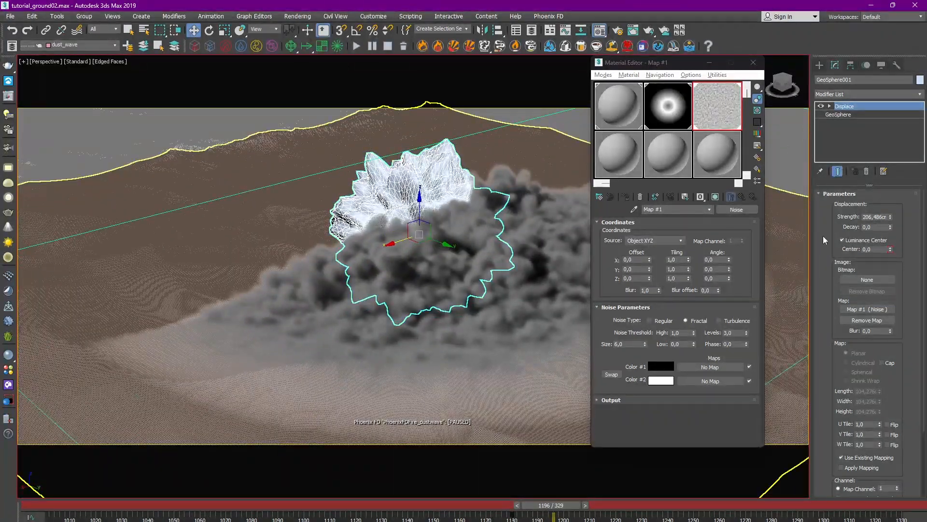
left_click_drag(891, 220, 747, 269)
middle_click_drag(427, 241, 443, 258, "alt")
key("n")
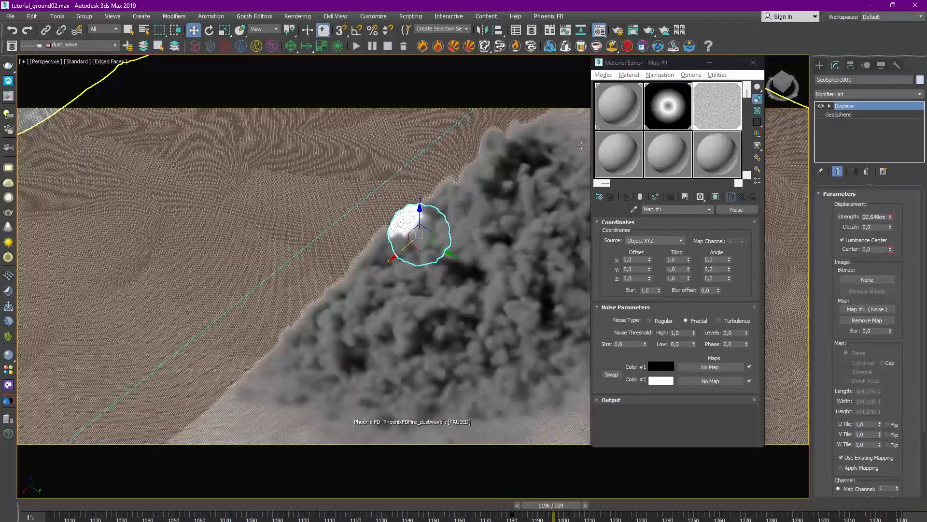
Move the starting key of the GeoSphere's Displace Strength curve to frame 1180 in the Curve Editor.
left_click(565, 30)
left_click(44, 188)
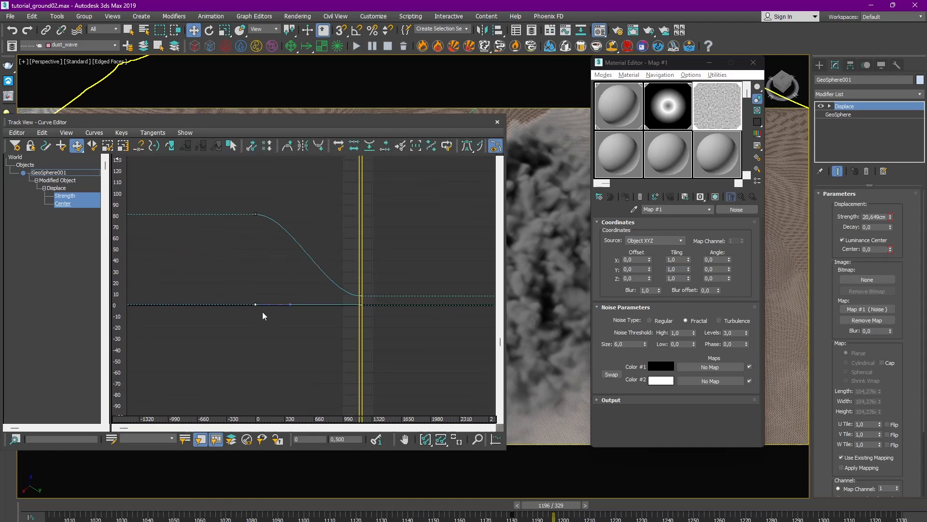
left_click(255, 214)
middle_click_drag(255, 214, 400, 292, "ctrl+alt")
left_click_drag(187, 250, 314, 256)
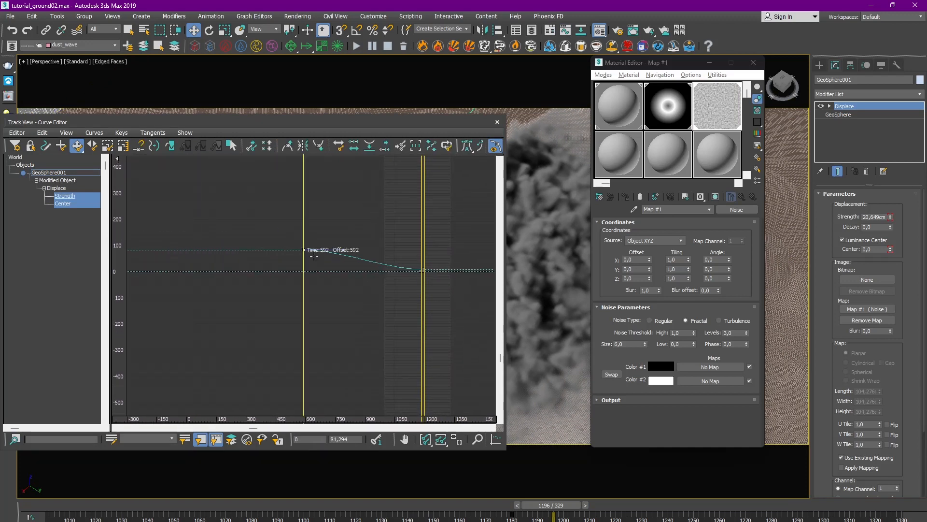
left_click_drag(413, 251, 417, 251)
middle_click_drag(417, 251, 317, 233)
scroll(317, 232, "up", 5)
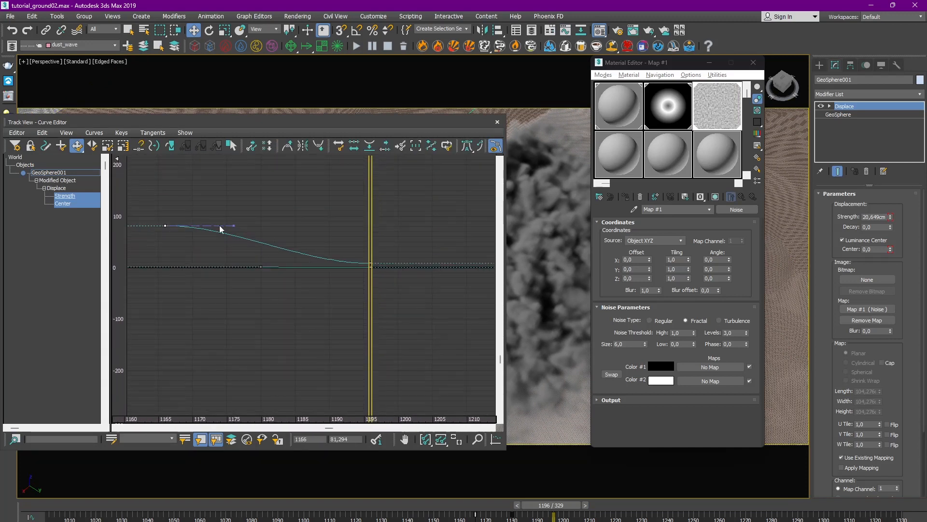
left_click_drag(168, 225, 335, 234)
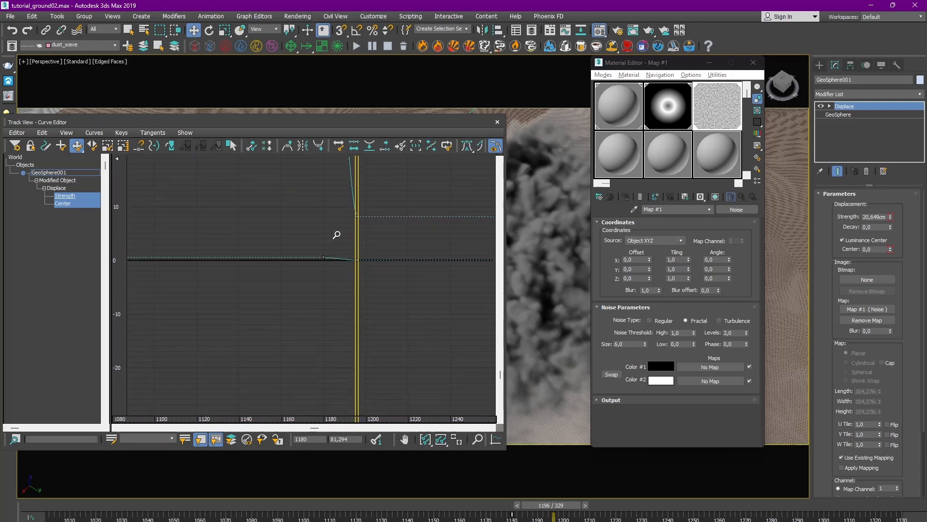
key("z")
middle_click_drag(347, 293, 370, 267, "ctrl+alt")
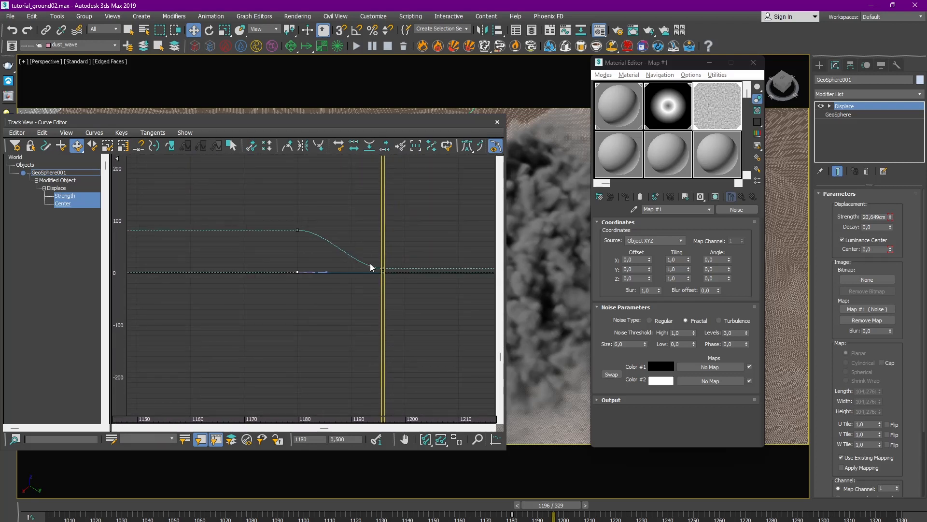
left_click(498, 123)
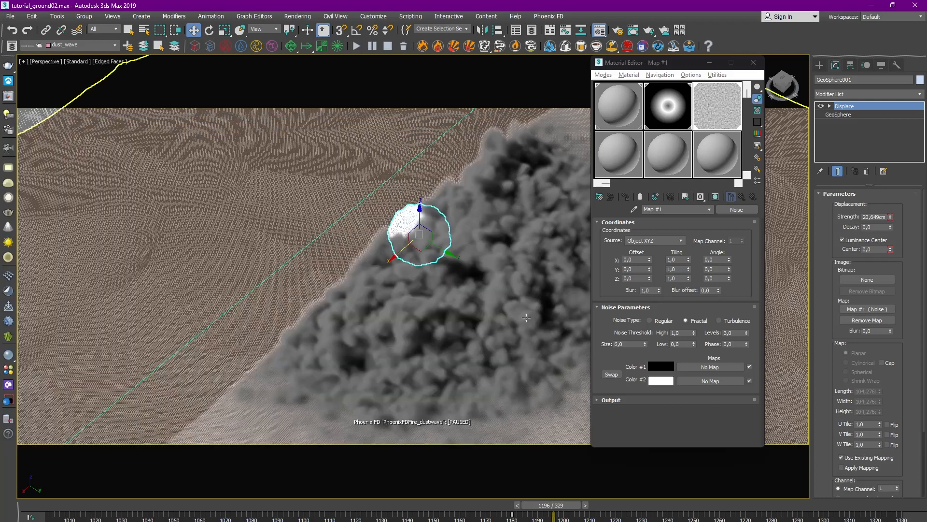
Scrub to frame 1187 and open the displaced GeoSphere's Phoenix FD properties.
mouse_move(549, 509)
left_mouse_down()
mouse_move(462, 512)
mouse_move(535, 516)
left_mouse_up()
scroll(437, 184, "down", 3)
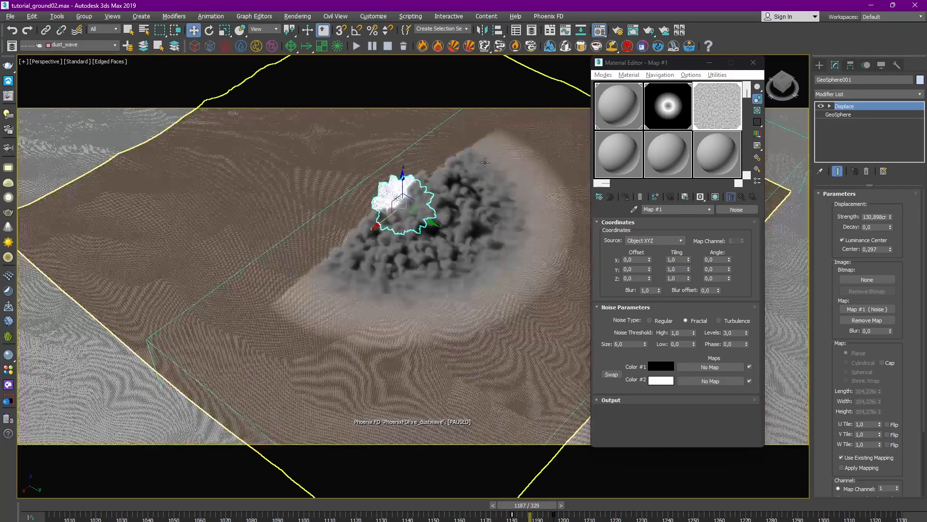
middle_click_drag(438, 183, 449, 138, "alt")
right_click(404, 183)
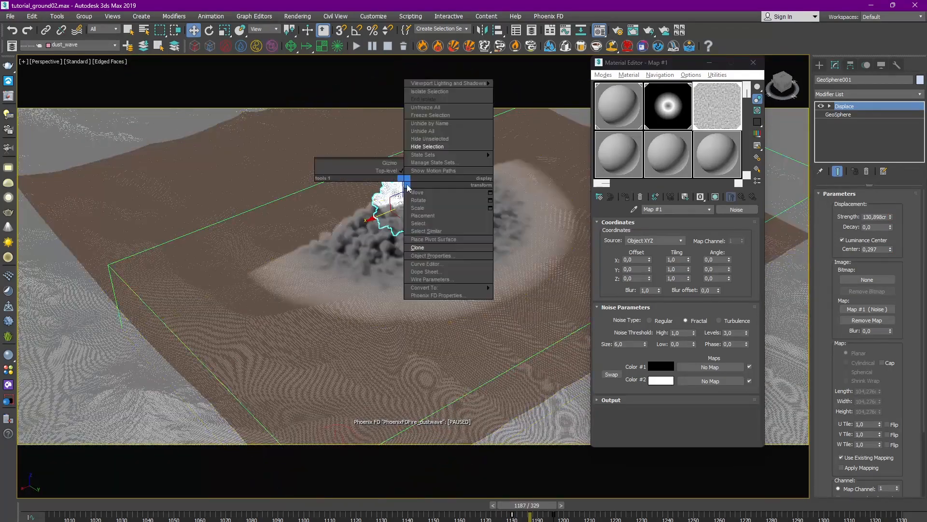
left_click(449, 295)
left_click(413, 367)
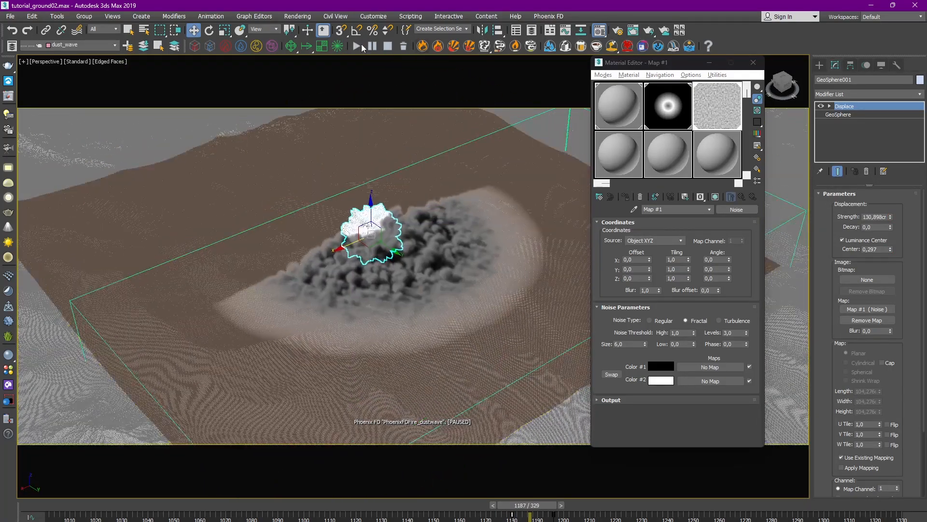
Create a Phoenix FD Body Force near the simulation grid's corner and reposition it slightly.
left_click_drag(307, 46, 307, 89)
scroll(426, 262, "down", 6)
scroll(389, 263, "up", 6)
left_click(391, 261)
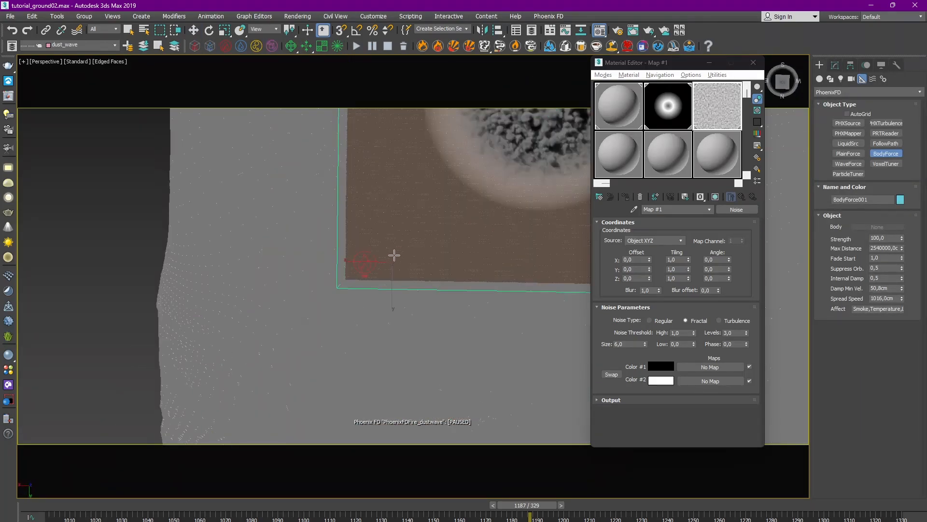
middle_click_drag(412, 273, 391, 231, "alt")
key("w")
left_click(393, 233)
key("ctrl+z")
left_click_drag(392, 231, 391, 201)
middle_click_drag(392, 202, 410, 309, "alt")
Open the Body Force's parameters and assign GeoSphere001 as its Body.
left_click(834, 65)
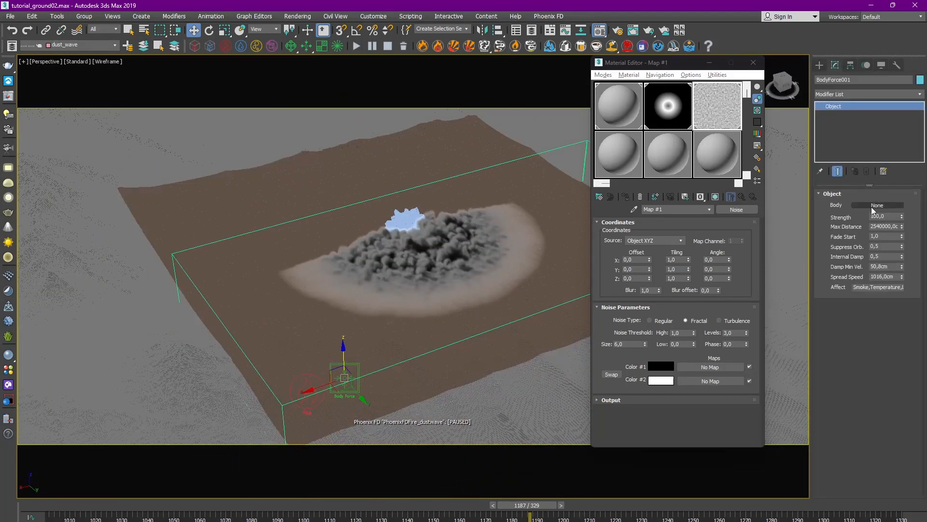
left_click(877, 205)
left_click(403, 221)
middle_click_drag(404, 220, 384, 222, "alt")
Set the Body Force's Fade Start to 0.5 and its Max Distance to 2540 cm.
left_click(875, 235)
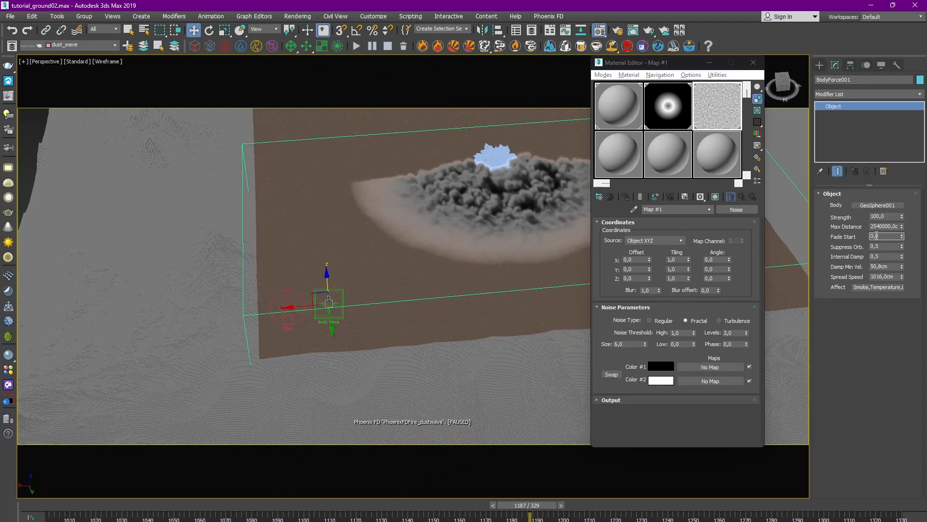
left_click(871, 288)
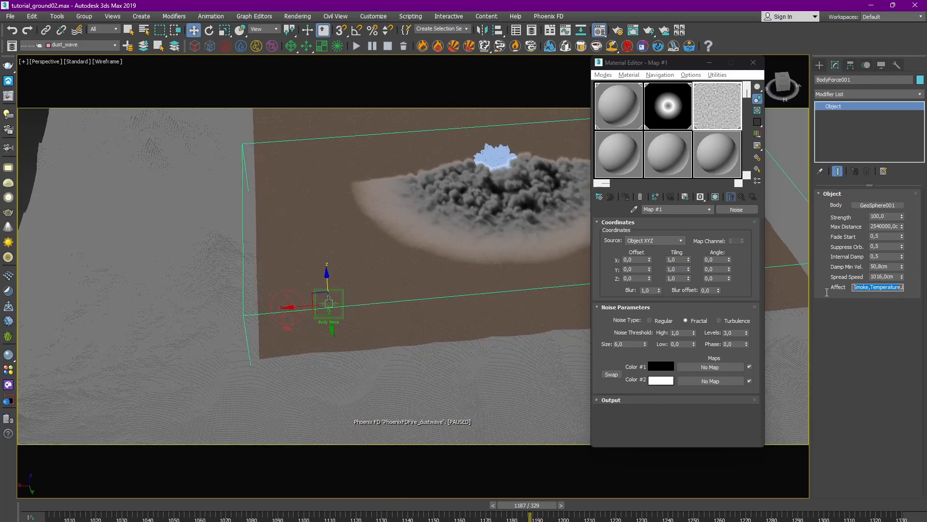
left_click(884, 225)
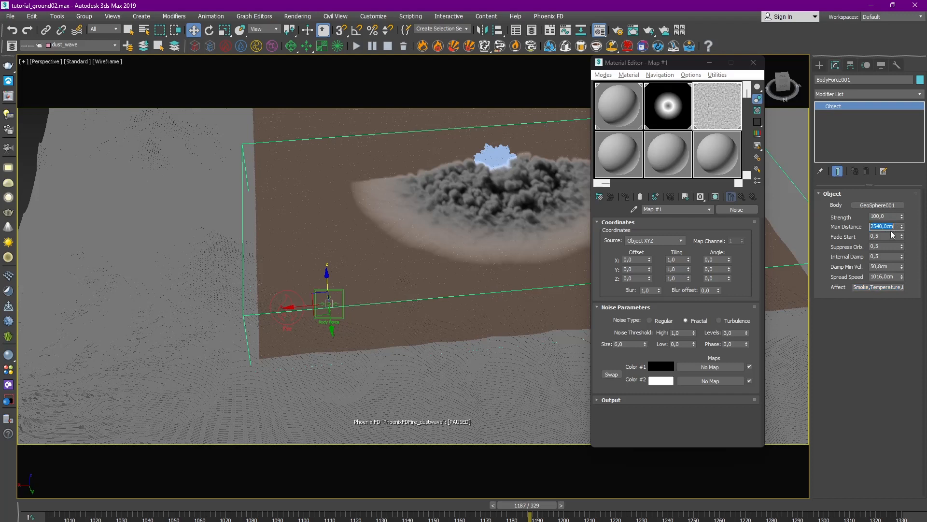
Auto-key the Body Force's Strength at -1000 on frame 1182 and 0 on frame 1199.
left_click_drag(535, 505, 523, 505)
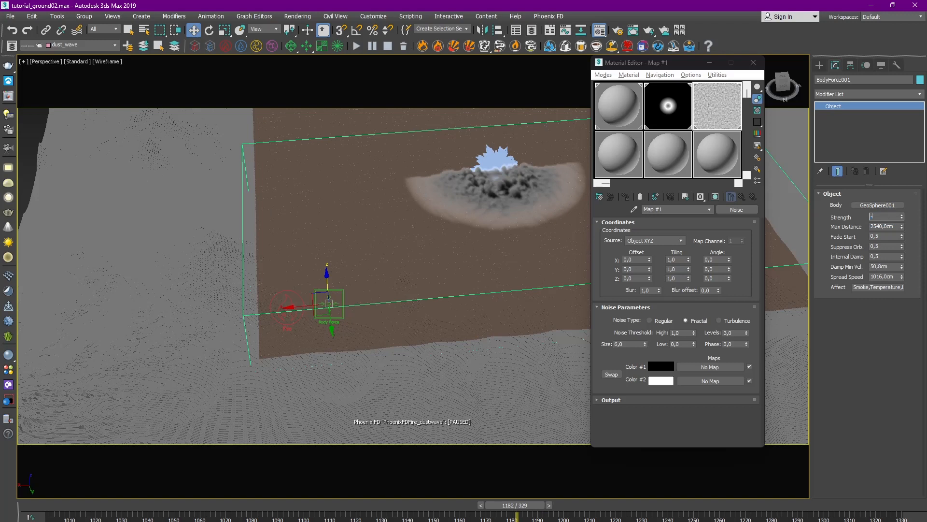
key("n")
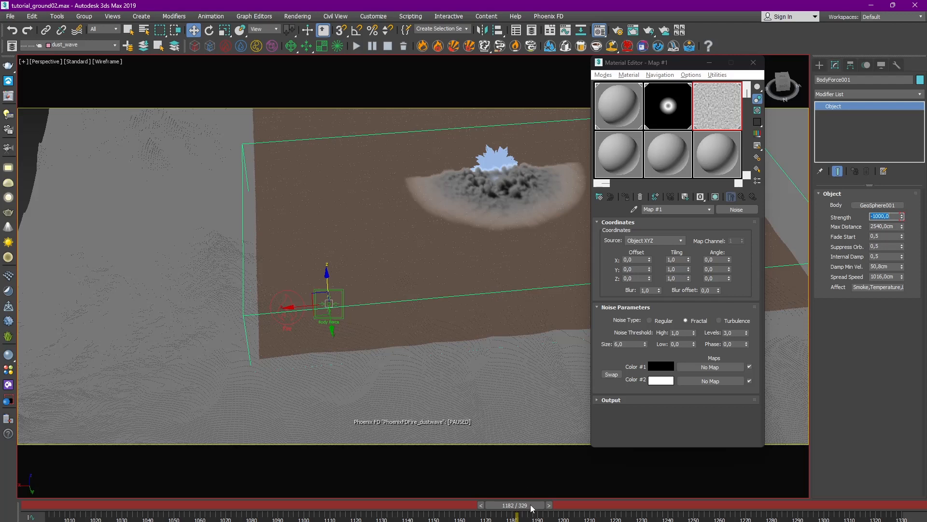
left_click_drag(531, 507, 576, 512)
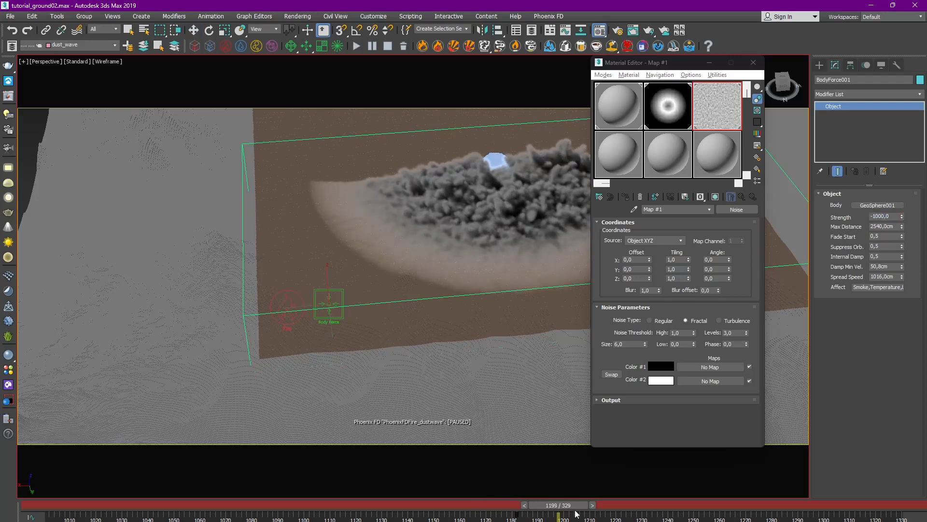
key("w")
Delete the extra key from the Body Force's Strength curve, lengthen the frame 1182 key's outgoing tangent, and end auto-keying.
left_click(567, 30)
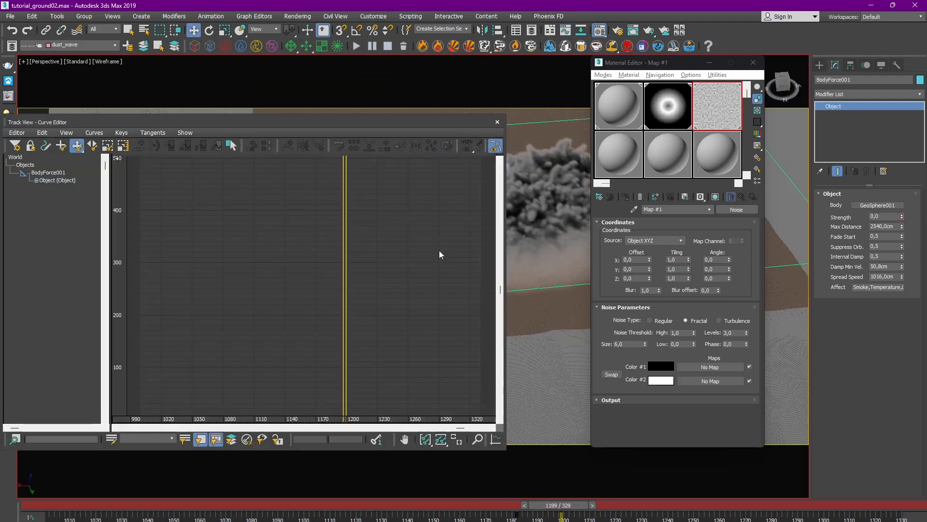
left_click(36, 180)
left_click(453, 437)
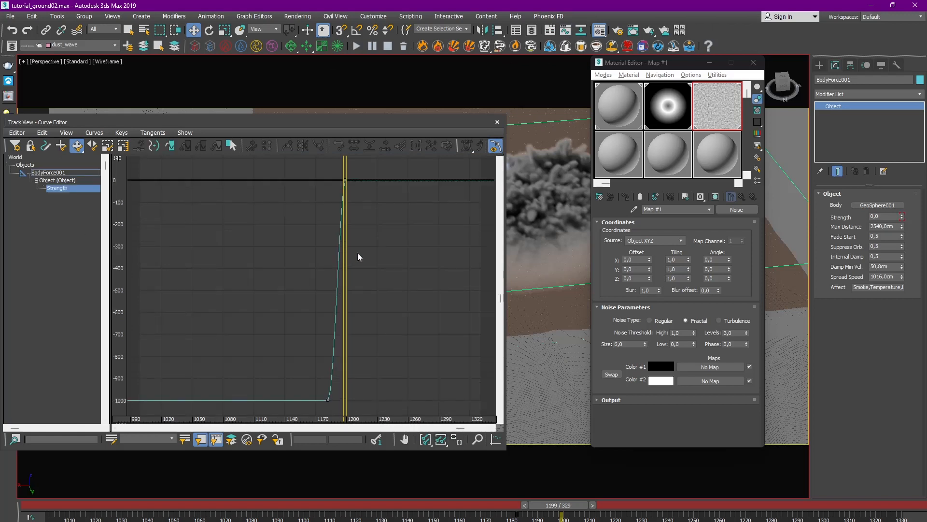
middle_click_drag(358, 255, 237, 263, "ctrl+alt")
key("Delete")
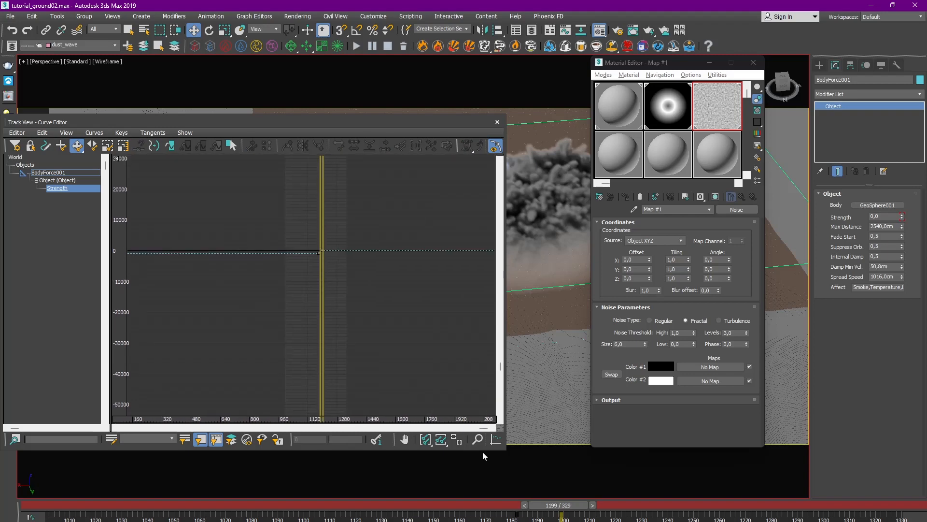
left_click(457, 439)
middle_click_drag(379, 310, 369, 237, "ctrl+alt")
left_click_drag(259, 261, 371, 211)
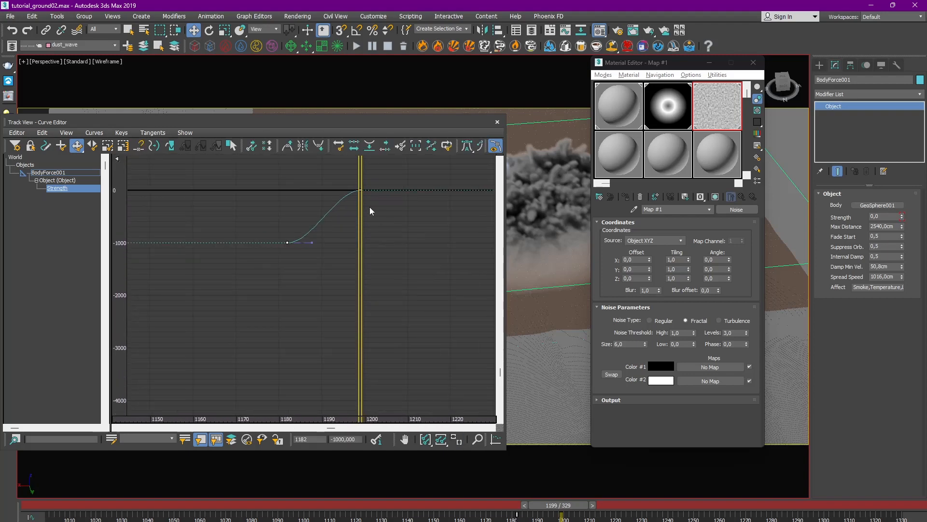
left_click_drag(312, 244, 327, 244)
left_click(497, 122)
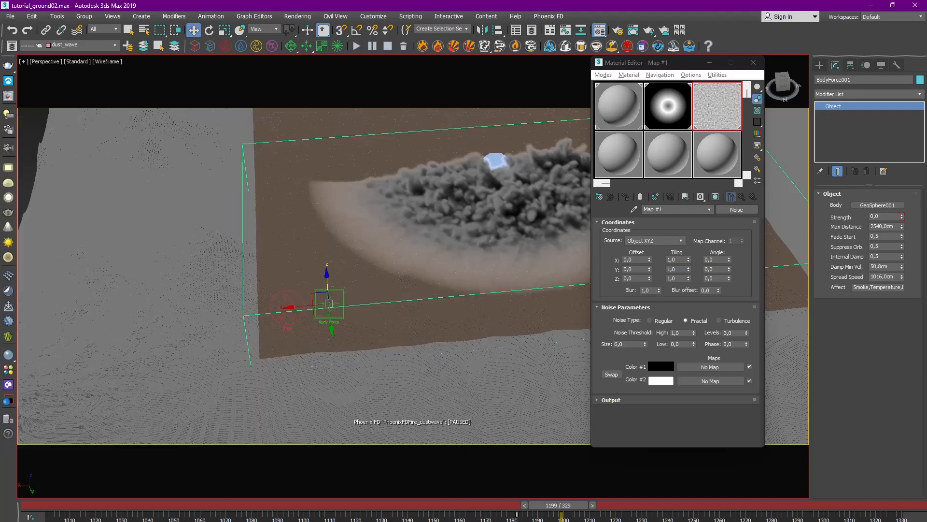
key("n")
Close the Material Editor, select the dust wave simulator and stop its paused simulation.
middle_click_drag(534, 238, 454, 225)
left_click(754, 63)
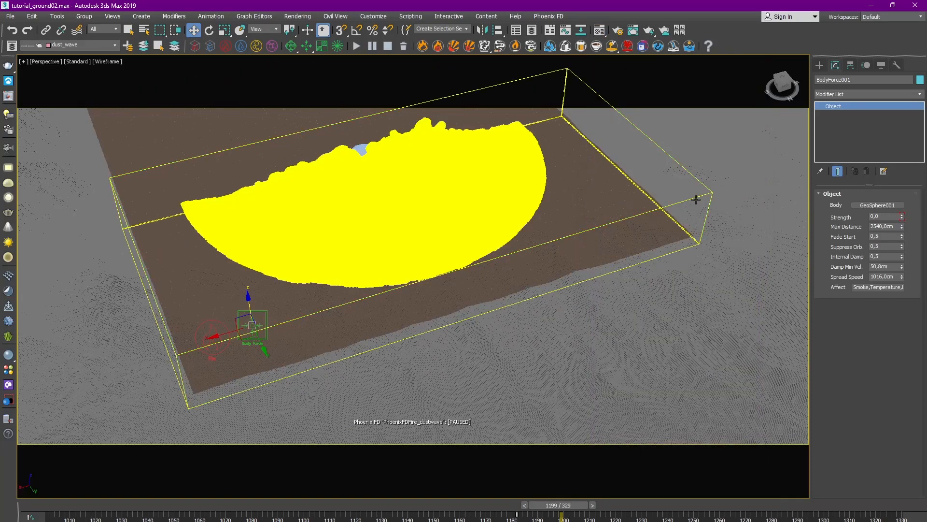
left_click(696, 198)
left_click(899, 204)
Add BodyForce001 and GeoSphere001 to the dust wave simulator's Scene Interaction include list.
scroll(821, 371, "down", 10)
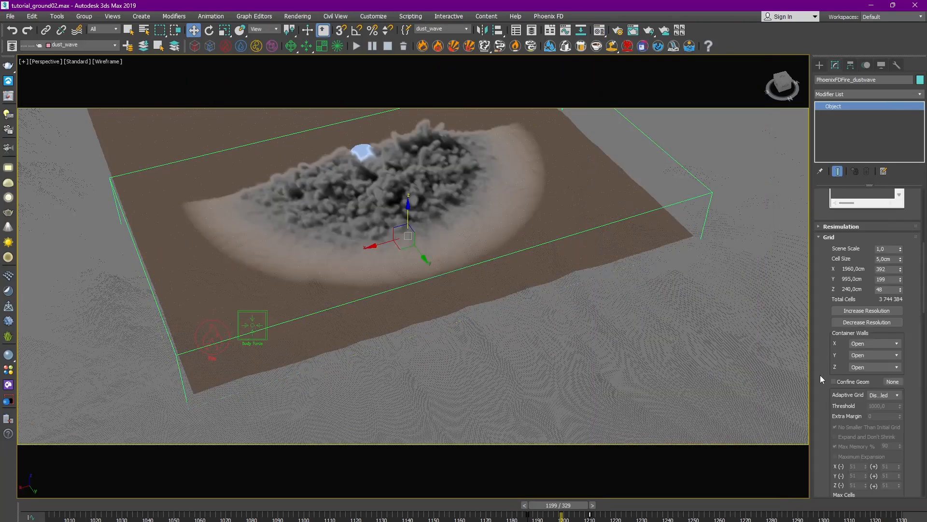
left_click(847, 295)
left_click(846, 376)
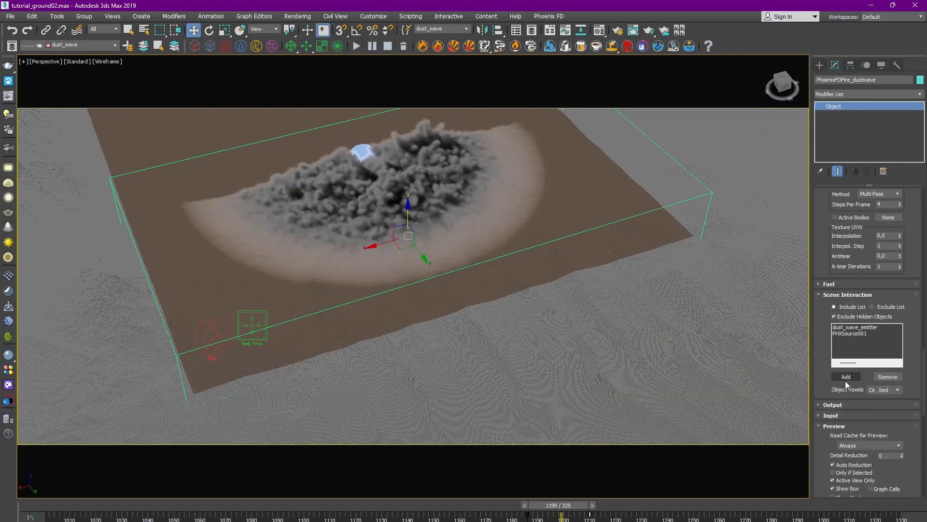
left_click(363, 153)
middle_click_drag(367, 159, 480, 194, "alt")
middle_click_drag(647, 153, 615, 165, "alt")
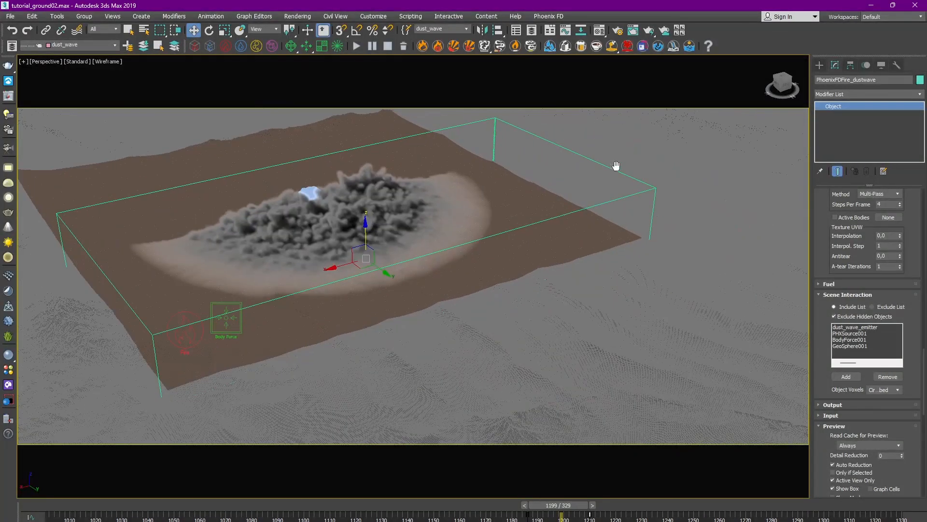
Run the dust wave simulation from frame 1177 and pause it at frame 1200.
scroll(913, 325, "up", 10)
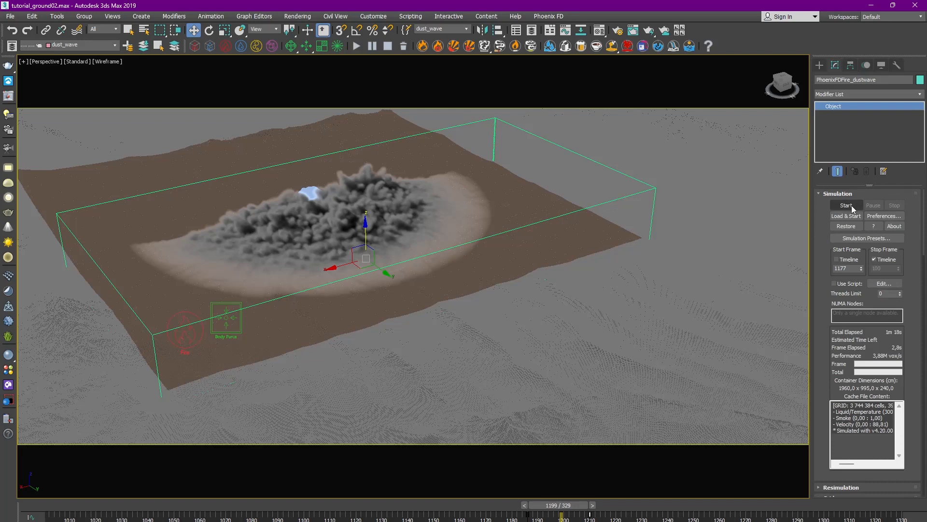
left_click(851, 205)
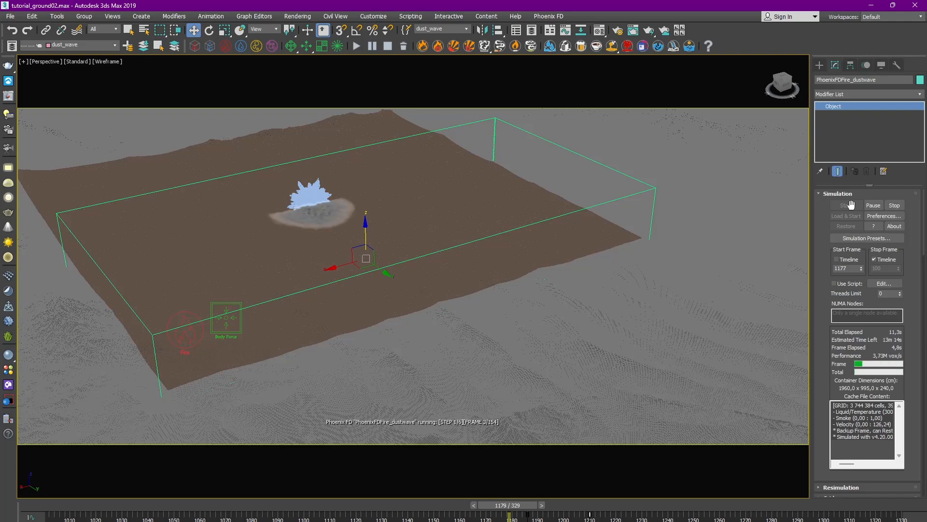
middle_click_drag(501, 340, 520, 292, "alt")
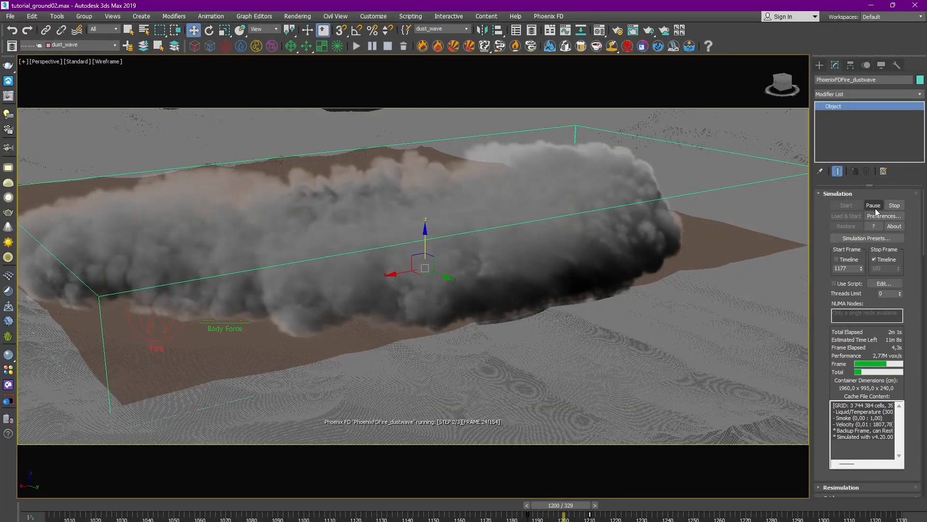
left_click(875, 207)
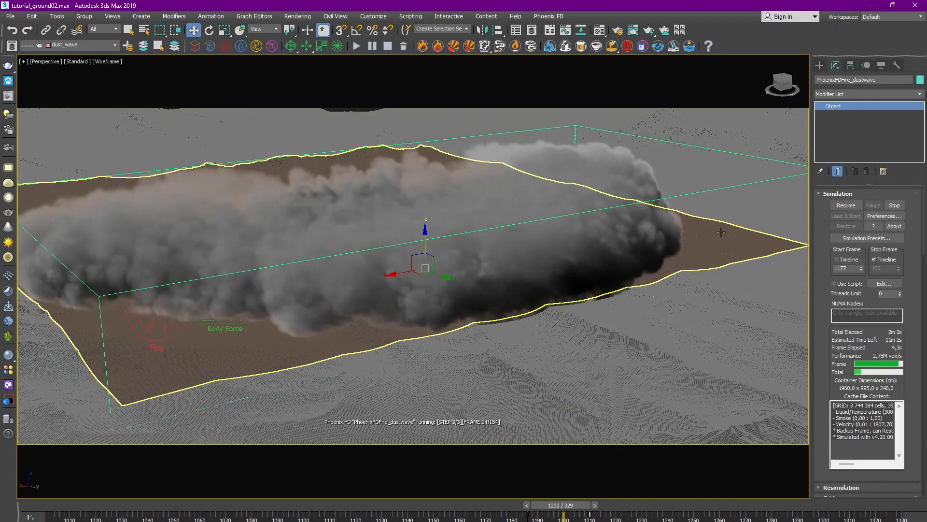
Scrub back to frame 1195 to inspect the dust wave, and set the Body Force's Max Distance to 750 cm.
middle_click_drag(550, 213, 564, 254, "alt")
scroll(561, 241, "down", 3)
scroll(564, 254, "down", 5)
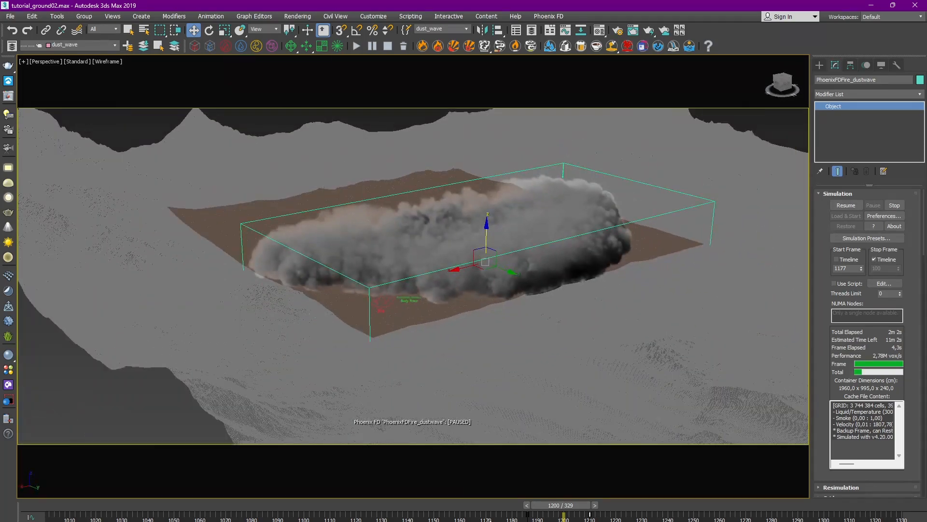
mouse_move(560, 505)
left_mouse_down()
mouse_move(513, 506)
mouse_move(563, 507)
mouse_move(551, 507)
left_mouse_up()
key("w")
middle_click_drag(554, 294, 552, 342, "alt")
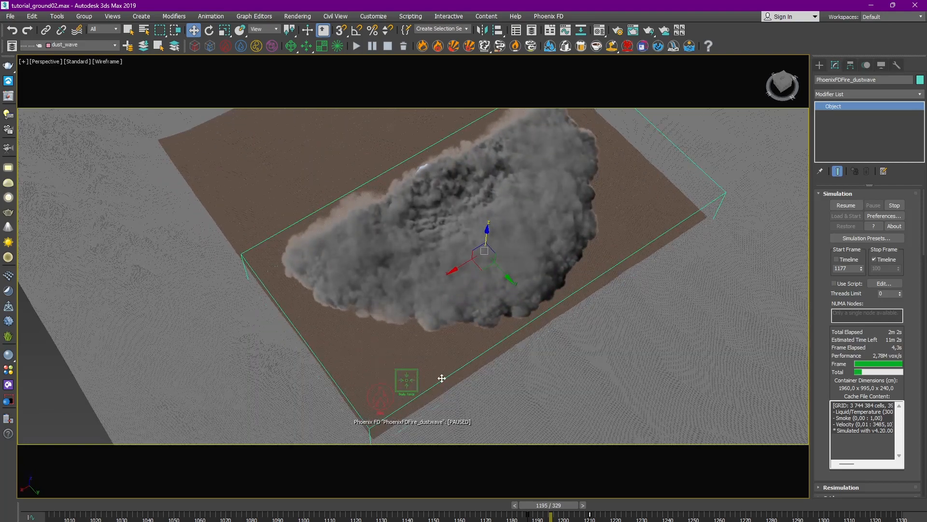
left_click(416, 383)
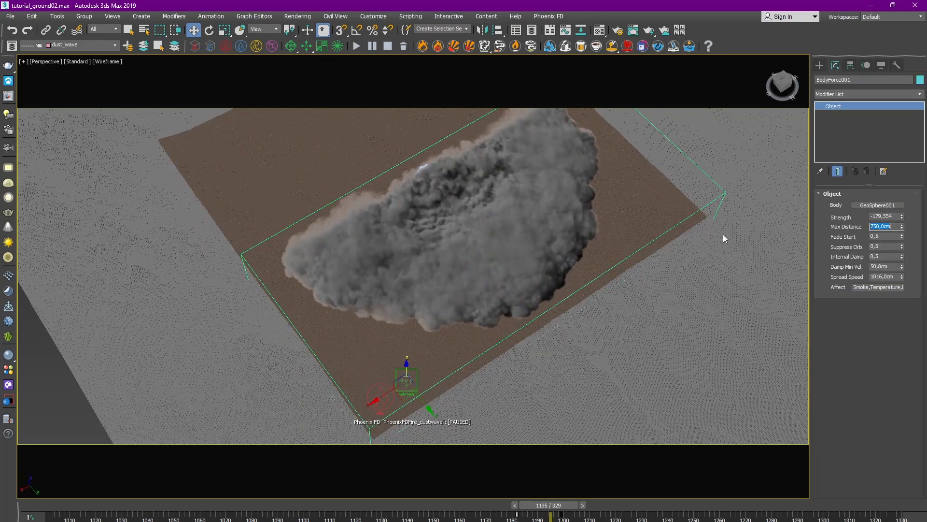
Draw a circle spline about 418 cm in radius, centred on the GeoSphere.
middle_click_drag(723, 233, 833, 135, "alt")
left_click(819, 65)
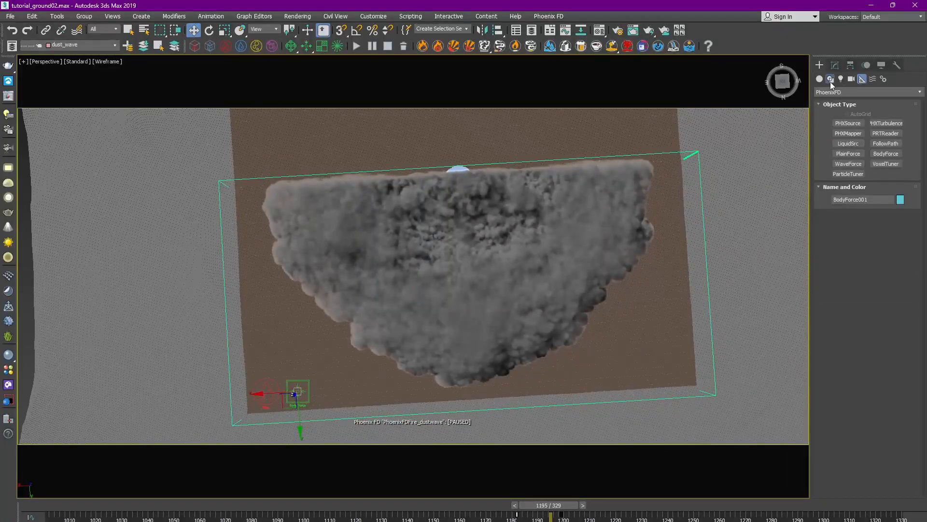
left_click(831, 81)
left_click(856, 141)
mouse_move(433, 169)
middle_mouse_down()
mouse_move(372, 173)
mouse_move(380, 172)
middle_mouse_up()
left_click_drag(381, 187, 387, 151)
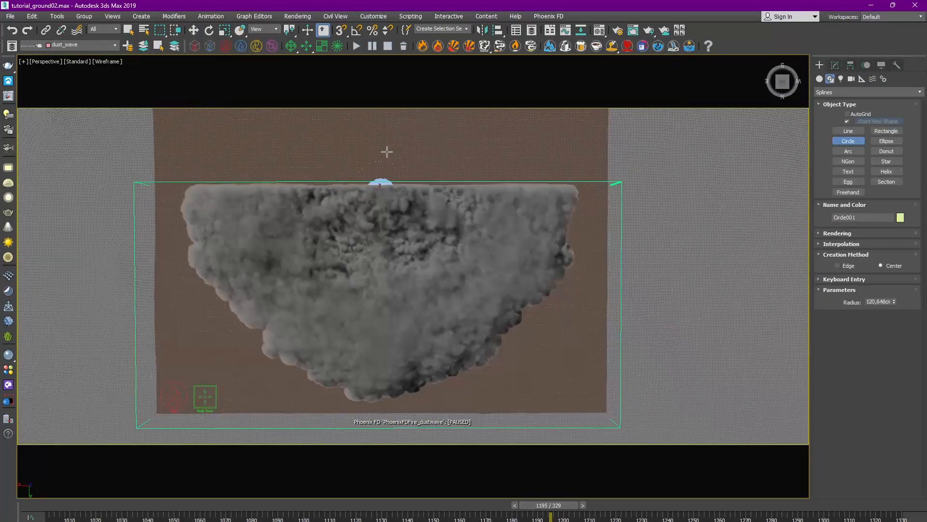
left_click_drag(400, 98, 402, 95)
Raise the circle above the terrain and check its radius against the extent of the dust wave.
scroll(402, 95, "down", 4)
middle_click_drag(376, 196, 410, 149, "alt")
key("w")
left_click_drag(385, 158, 387, 127)
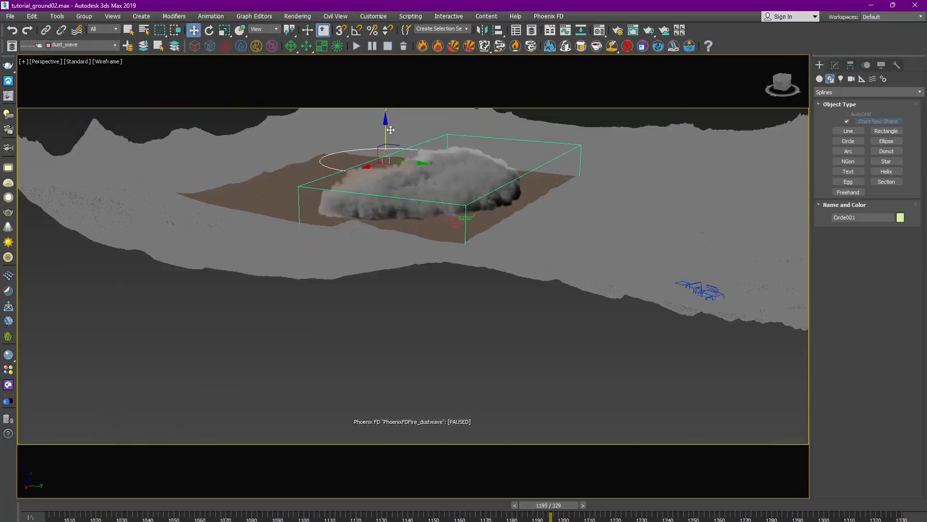
middle_click_drag(430, 132, 396, 227, "alt")
left_click(836, 66)
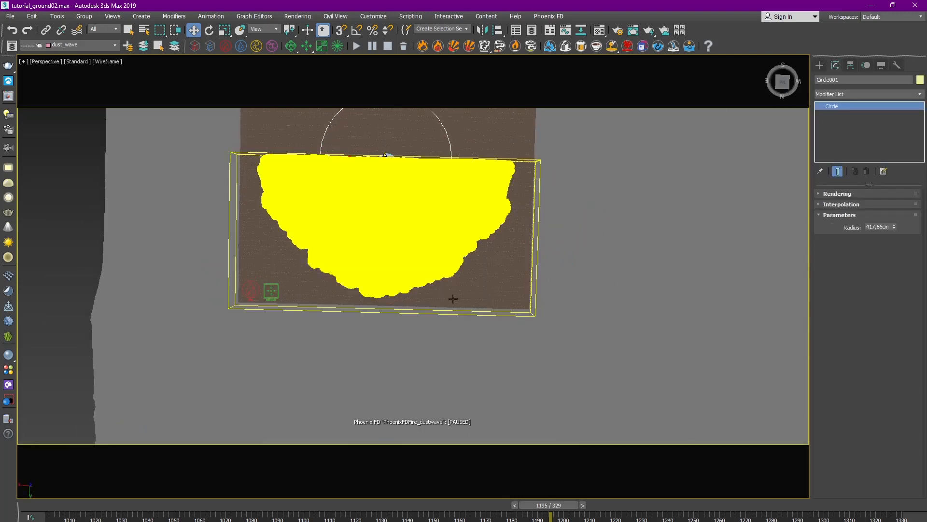
Select the Body Force and set its Max Distance to 450 cm.
middle_click_drag(334, 269, 360, 274)
middle_click_drag(360, 274, 338, 289, "alt")
left_click(300, 304)
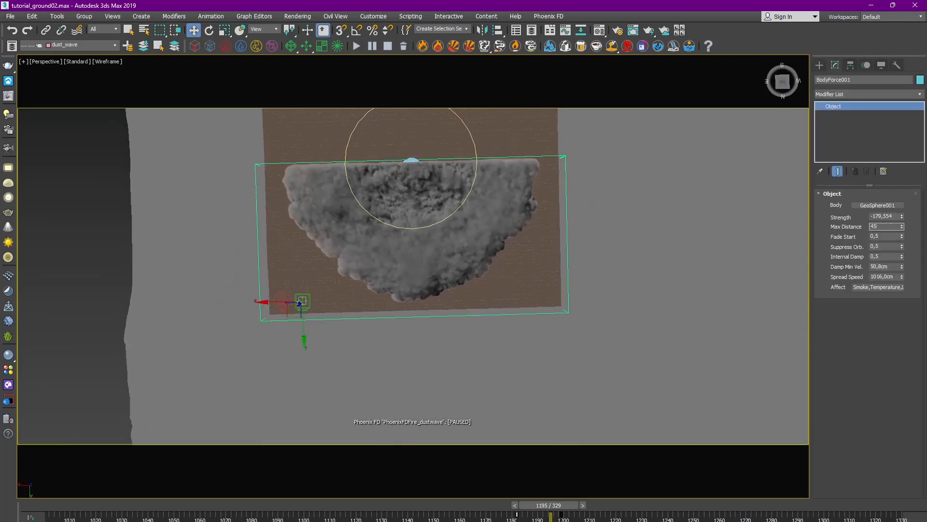
Stop the paused dust wave simulation, run it again from frame 1177 and stop it at frame 1192.
left_click(461, 282)
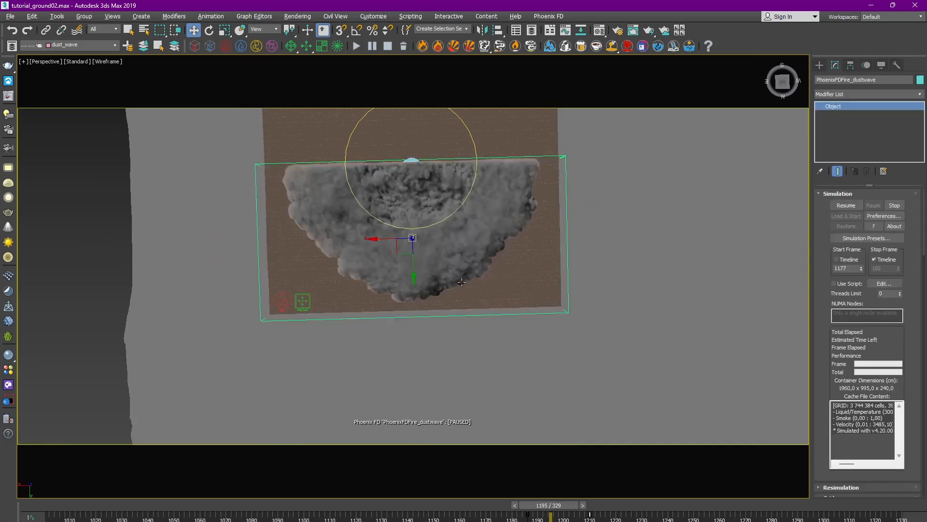
middle_click_drag(461, 283, 524, 232, "alt")
left_click(894, 205)
left_click(844, 205)
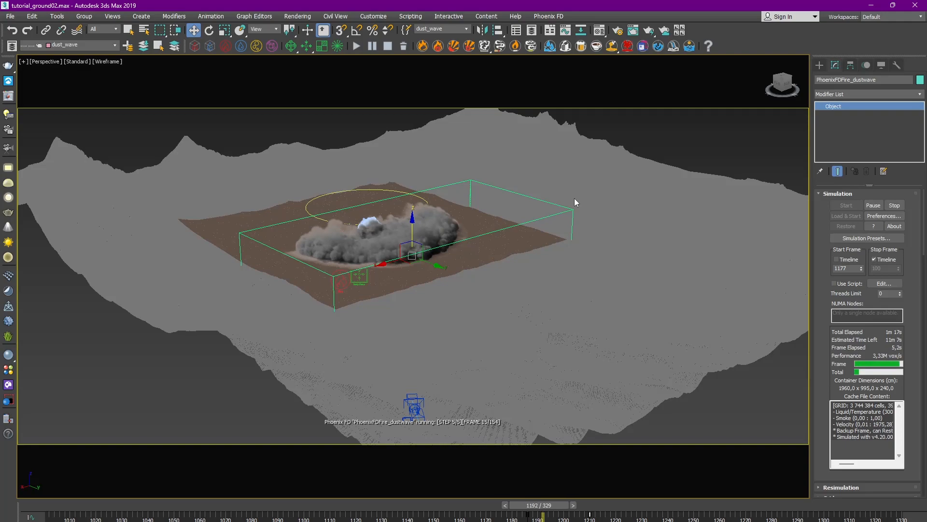
left_click(897, 205)
Set the Body Force's Strength key at frame 1182 to -650 in the Curve Editor.
middle_click_drag(616, 217, 463, 261, "alt")
scroll(464, 261, "down", 3)
left_click(399, 443)
middle_click_drag(527, 354, 512, 312)
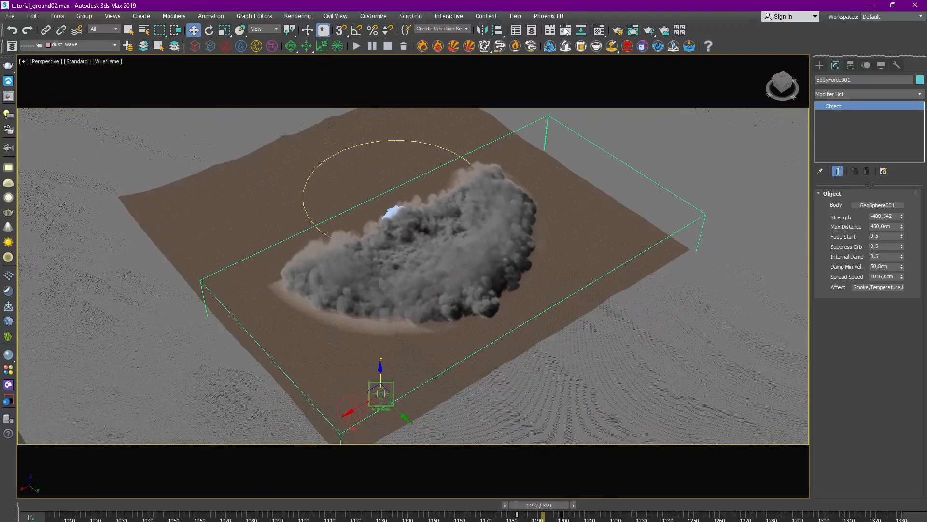
left_click(565, 31)
left_click(37, 181)
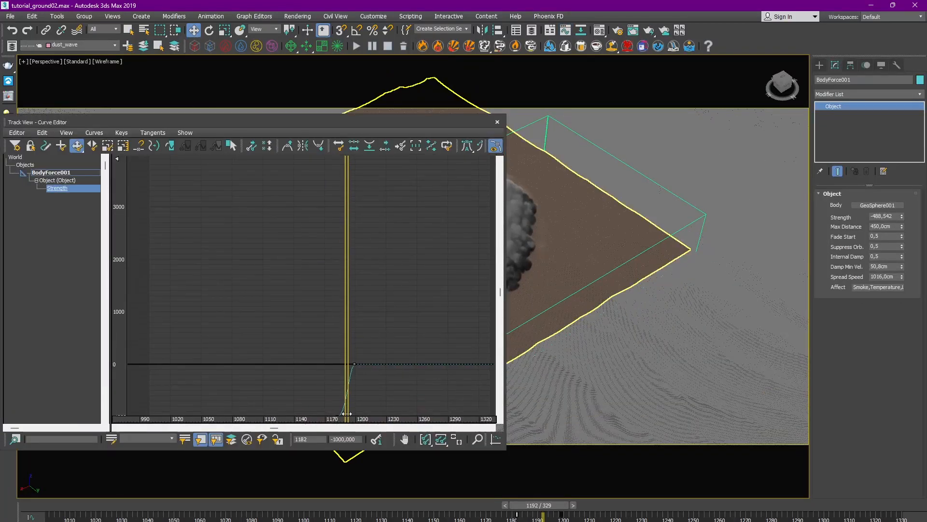
left_click(439, 441)
middle_click_drag(340, 298, 383, 233)
left_click_drag(326, 197, 298, 205)
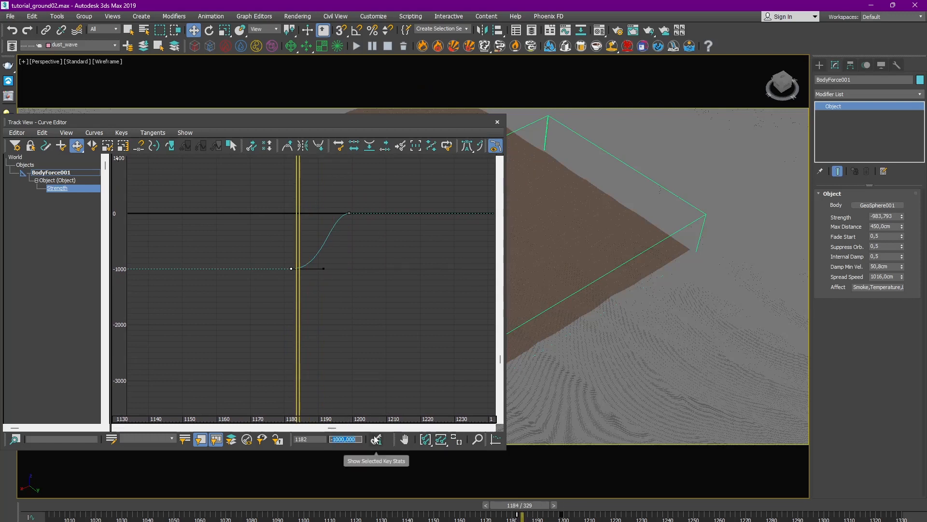
type("-650")
key("Return")
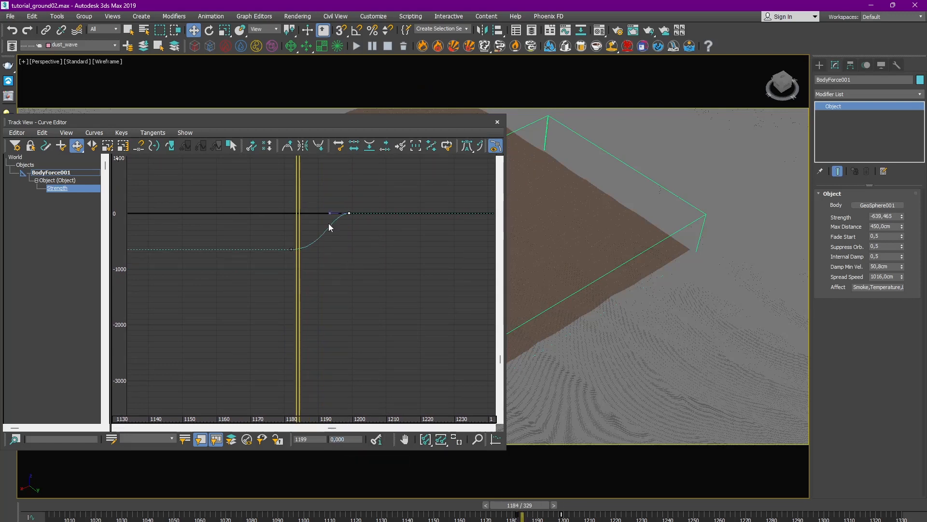
Lengthen the end key's tangent and shorten the start key's tangent on the Strength curve, and close the Curve Editor.
left_click_drag(330, 213, 300, 211)
left_click_drag(324, 249, 302, 249)
left_click(498, 122)
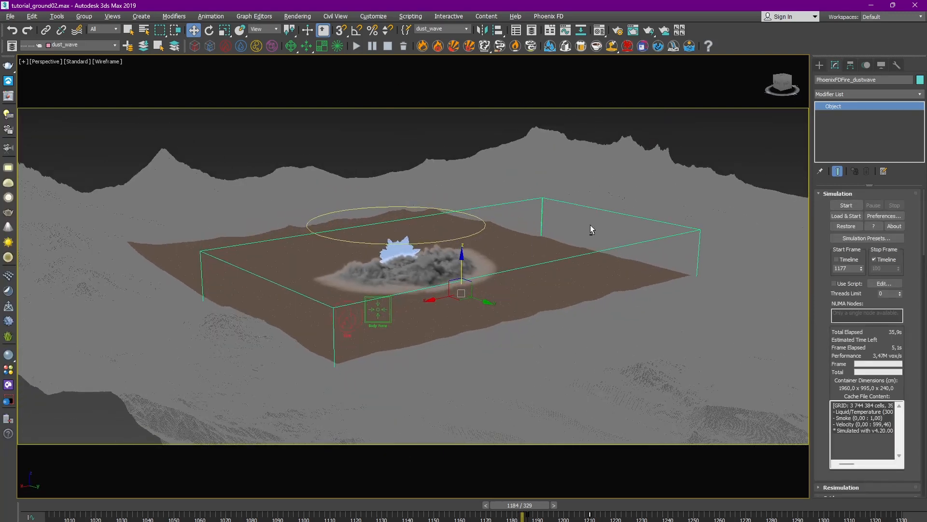
Run the dust wave simulation from frame 1177, inspect the wave's shape and stop the run at frame 1191.
left_click(844, 204)
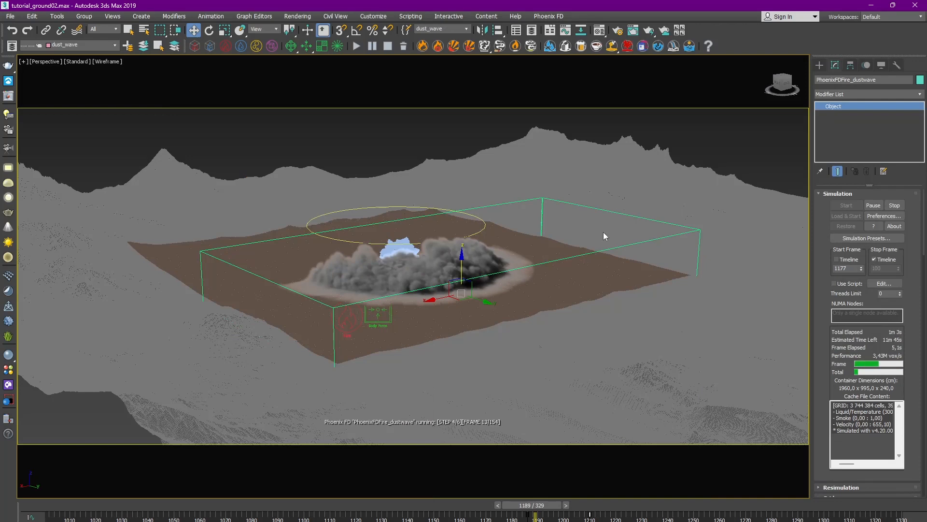
middle_click_drag(590, 256, 533, 295, "alt")
scroll(458, 296, "up", 3)
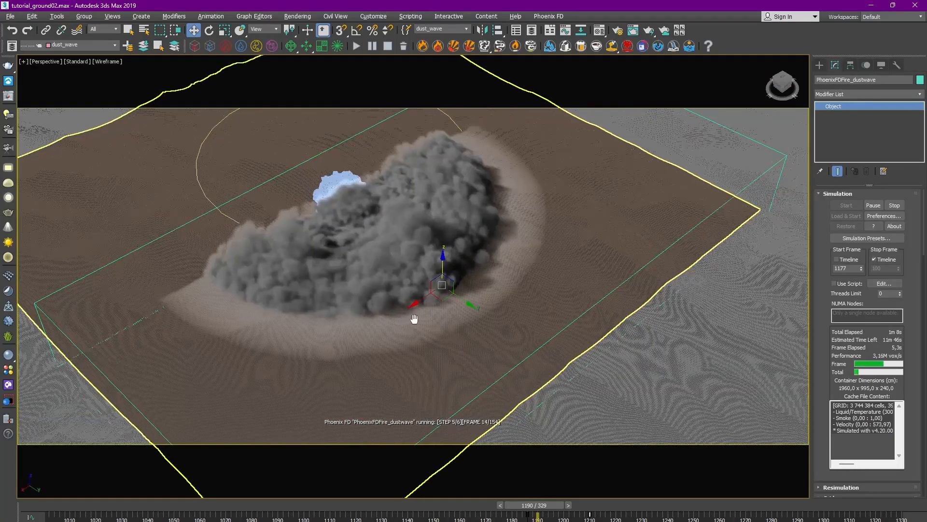
middle_click_drag(413, 319, 427, 313)
middle_click_drag(428, 313, 525, 304, "alt")
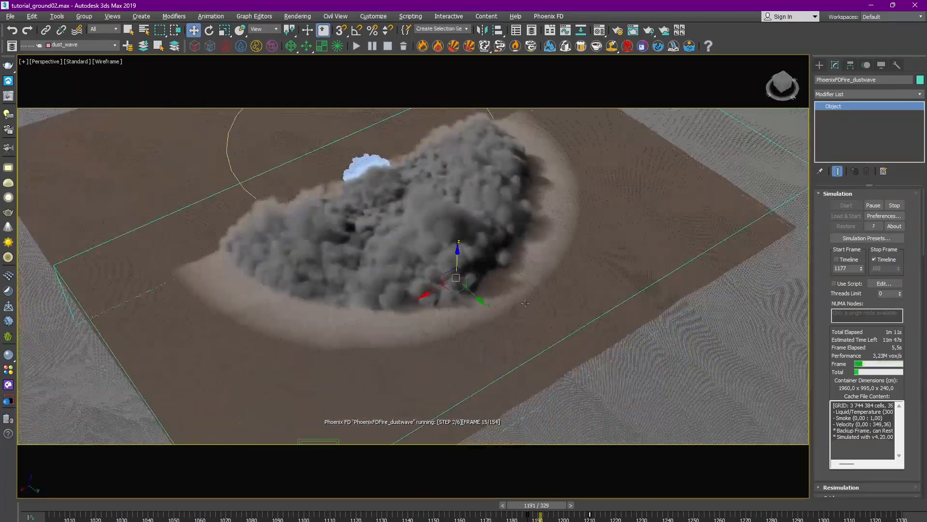
left_click(895, 210)
Show the GeoSphere's Displace Strength and Center curves together with the Body Force's Strength curve in the Curve Editor.
left_click(363, 163)
middle_click_drag(418, 262, 406, 158)
left_click(306, 348, "ctrl")
left_click(566, 33)
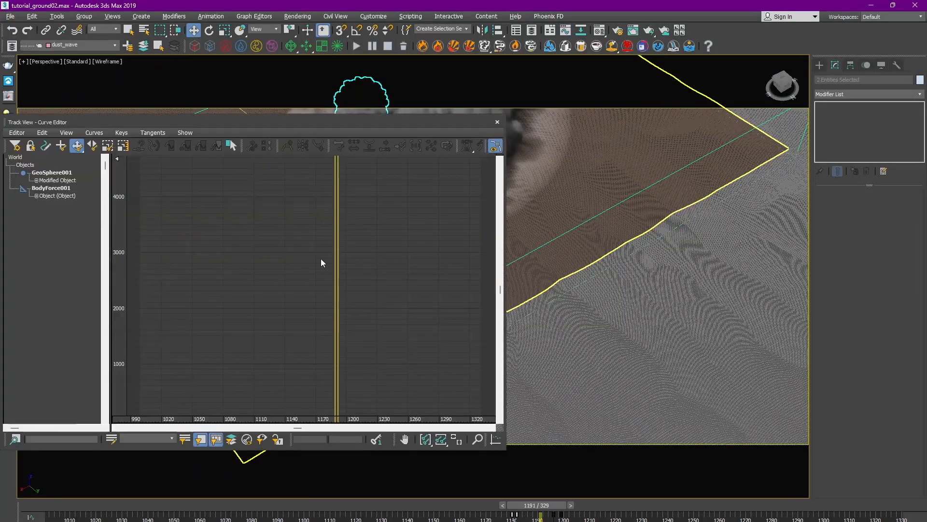
left_click(37, 196)
left_click(36, 180)
left_click(441, 439)
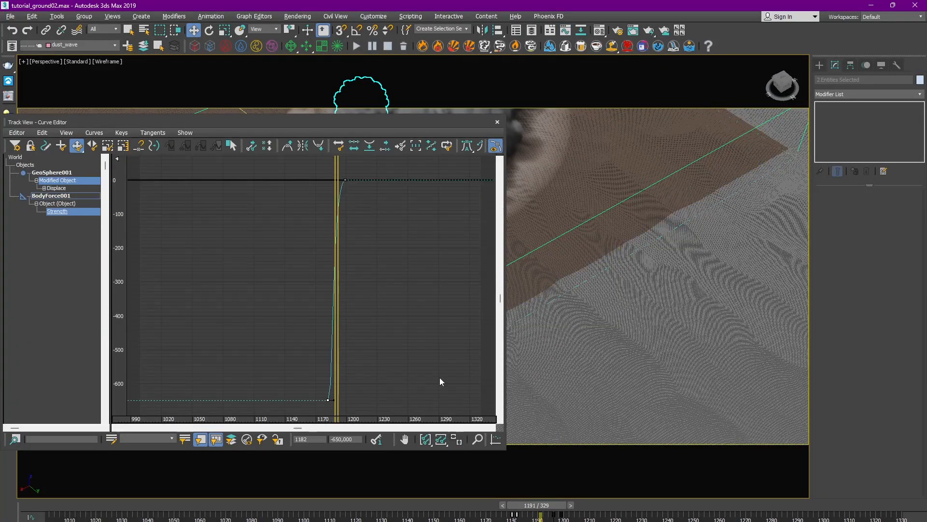
middle_click_drag(346, 254, 360, 215, "ctrl+alt")
left_click(44, 189)
Move the GeoSphere's Displace Strength and Center keys from frame 1182 to frame 1186.
left_click_drag(275, 186, 306, 200)
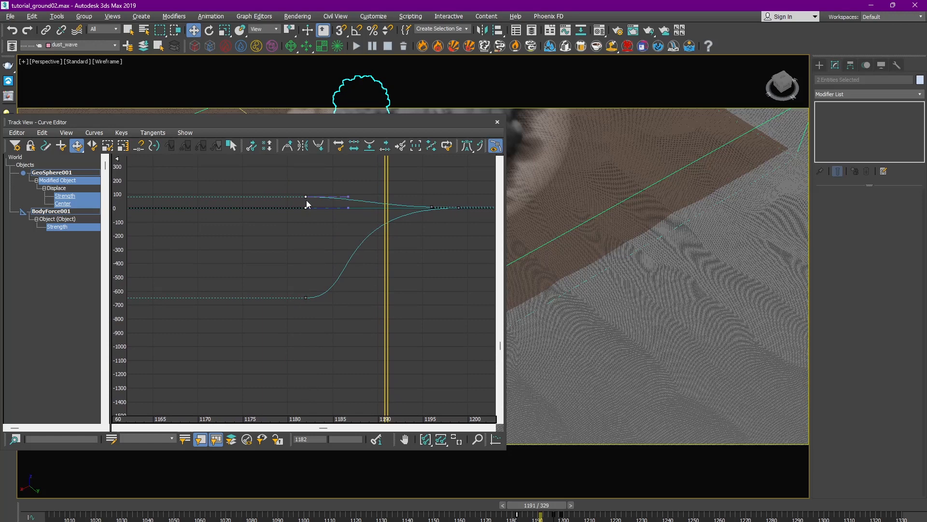
left_click_drag(384, 124, 376, 224)
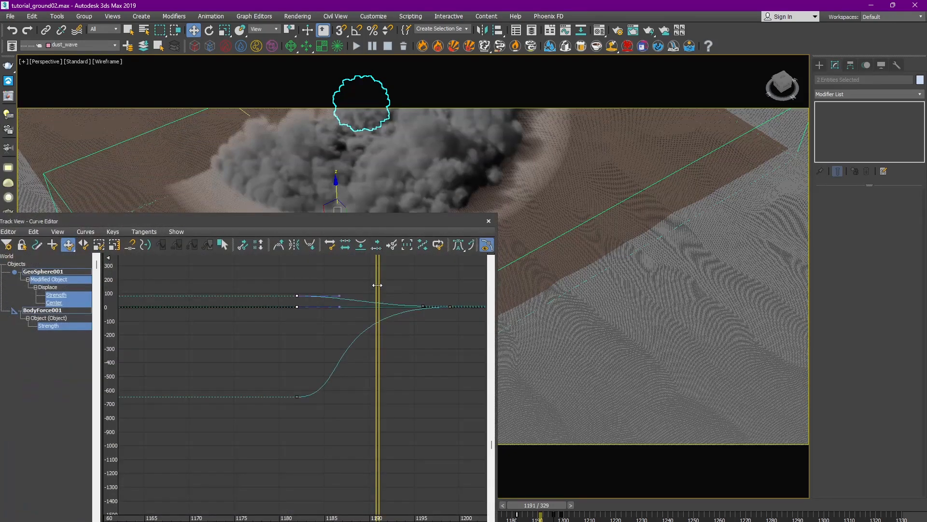
left_click_drag(376, 288, 336, 286)
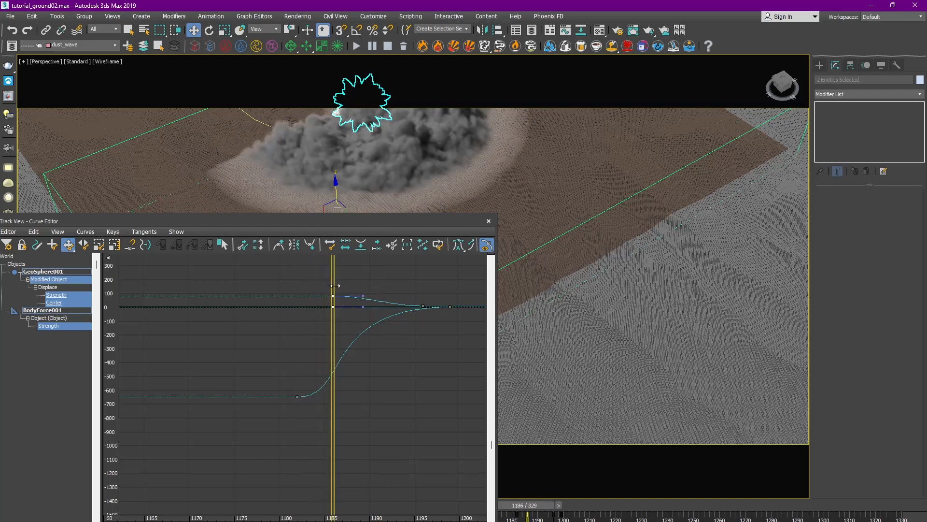
Move the Body Force's -650 Strength key to frame 1186 and add a key with value 0 at frame 1182.
mouse_move(293, 397)
left_mouse_down()
mouse_move(333, 397)
mouse_move(297, 397)
left_mouse_up()
left_click_drag(334, 352, 297, 353)
left_click_drag(297, 396, 297, 307)
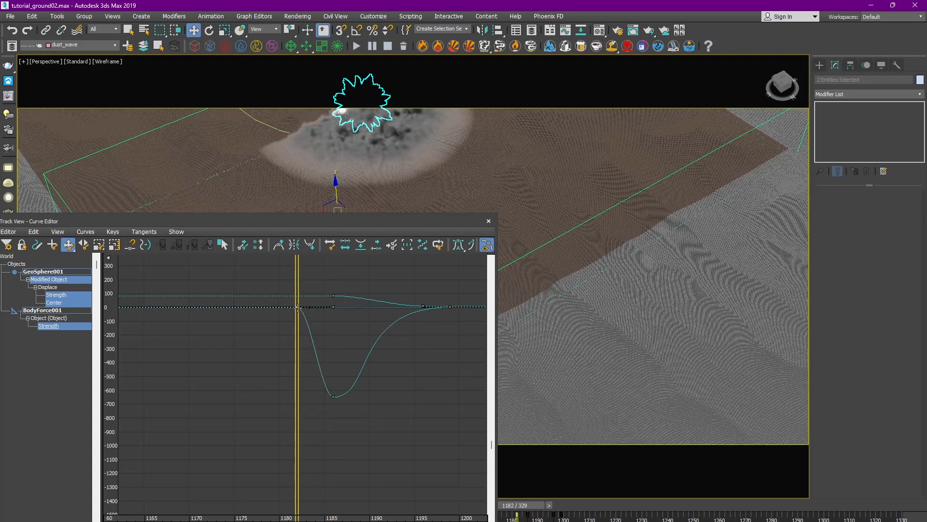
Extend the incoming tangent of the Strength key at frame 1186 and move the curve's end key to about frame 1193.
left_click_drag(319, 398, 306, 397)
left_click_drag(372, 397, 307, 401)
left_click_drag(297, 343, 378, 344)
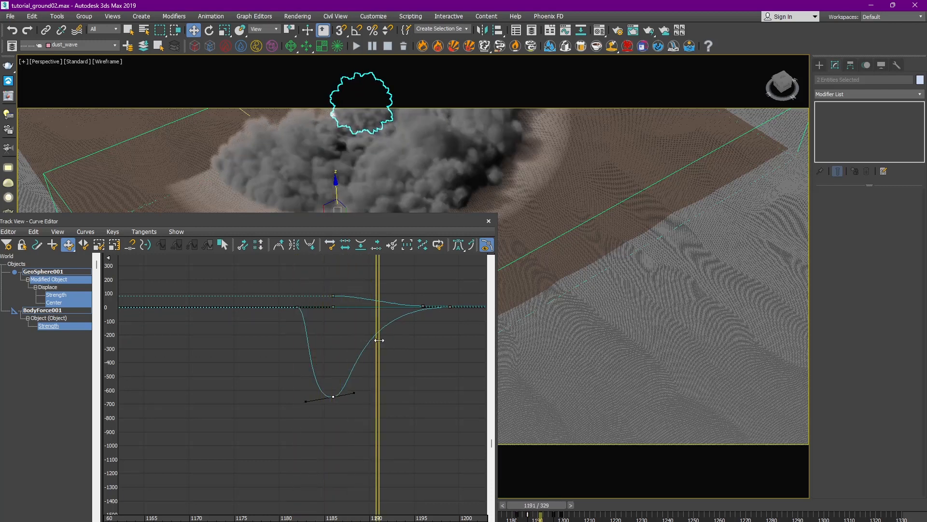
left_click(450, 307)
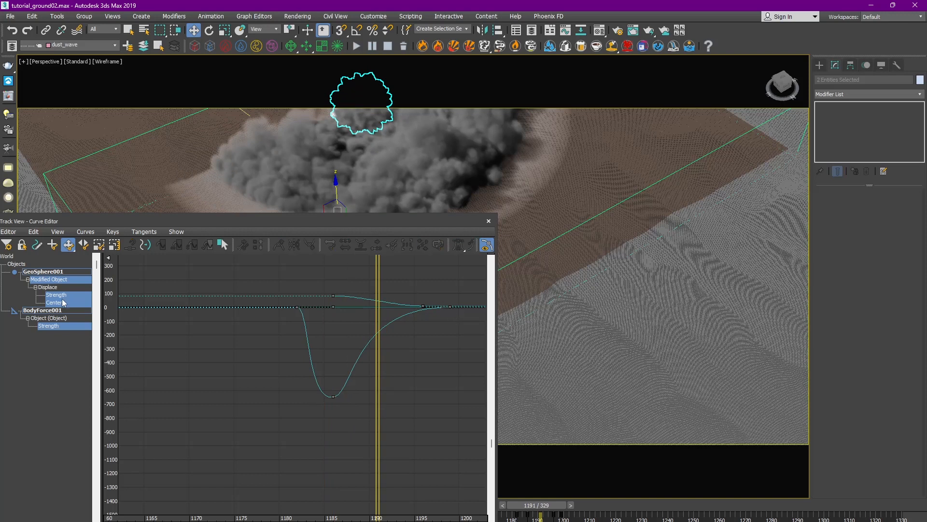
left_click(54, 326)
left_click_drag(451, 307, 370, 296)
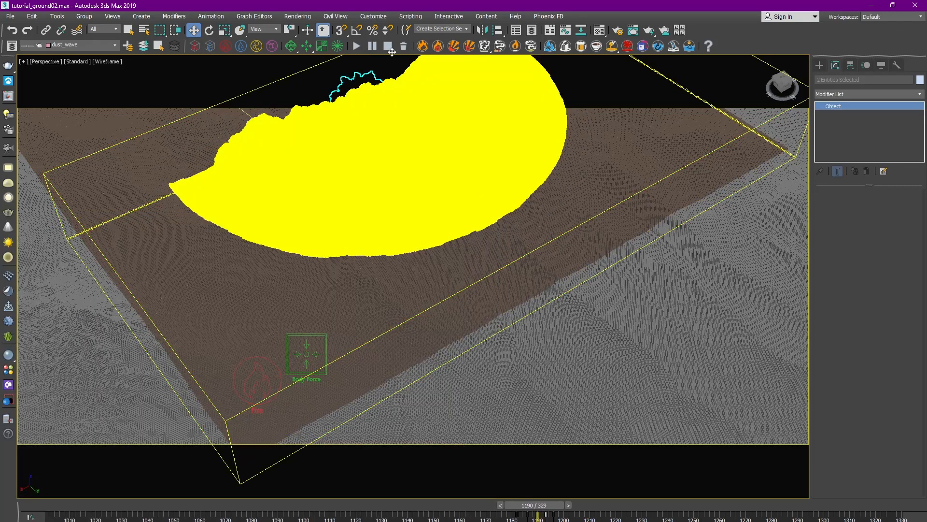
Delete the circle around the GeoSphere and rerun the dust wave simulation from frame 1177, pausing it around frame 1208.
left_click(544, 314)
scroll(498, 217, "down", 5)
mouse_move(497, 218)
middle_mouse_down("alt")
mouse_move(497, 193)
mouse_move(496, 217)
mouse_move(490, 208)
middle_mouse_up("alt")
middle_click_drag(486, 215, 437, 191, "alt")
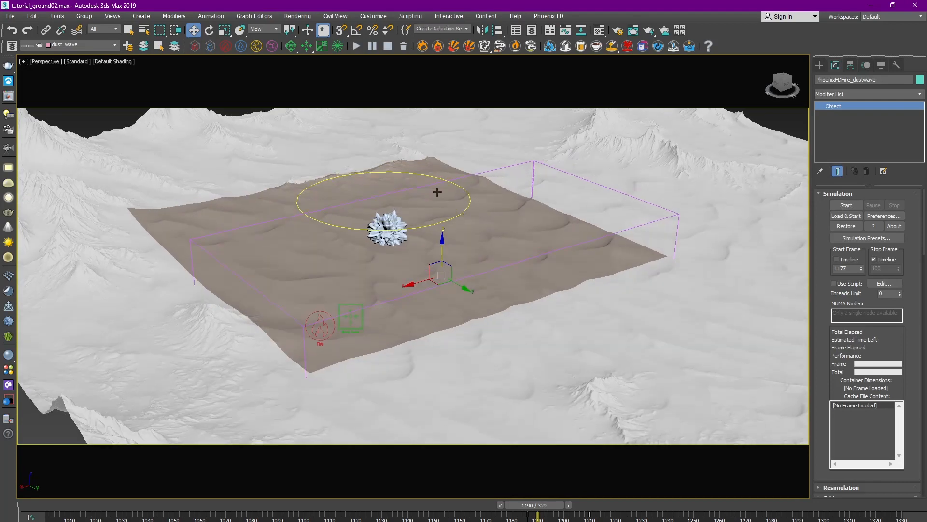
left_click(467, 208)
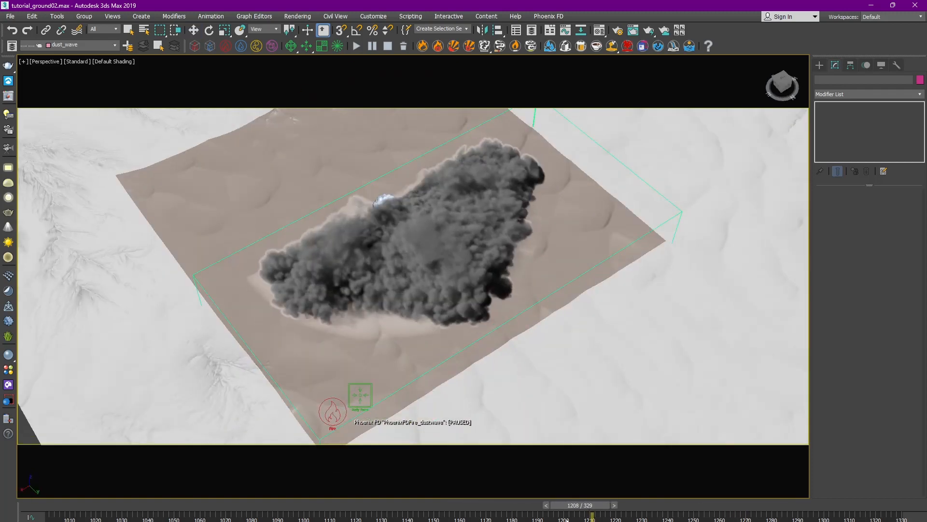
Set the Size of the GeoSphere's Displace noise map to 4 and close the Material Editor.
left_click(381, 198)
left_click(599, 30)
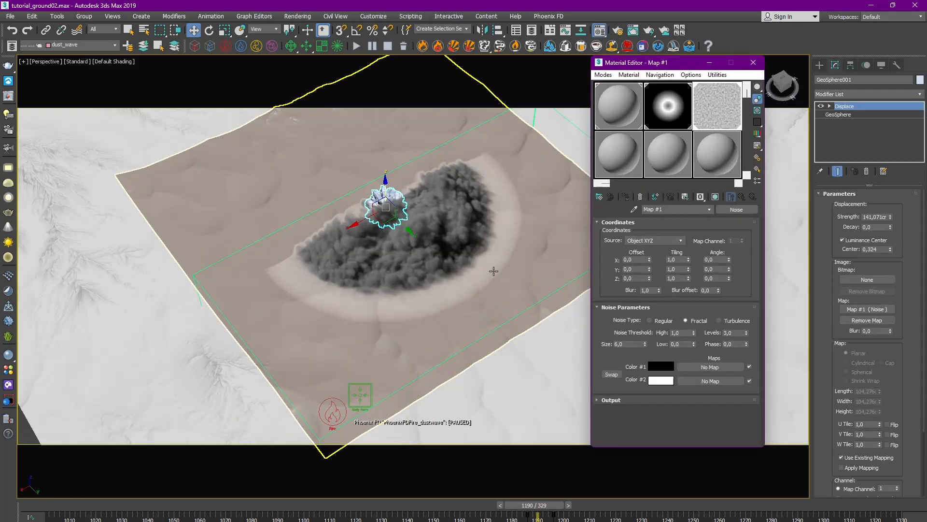
type("4")
key("Return")
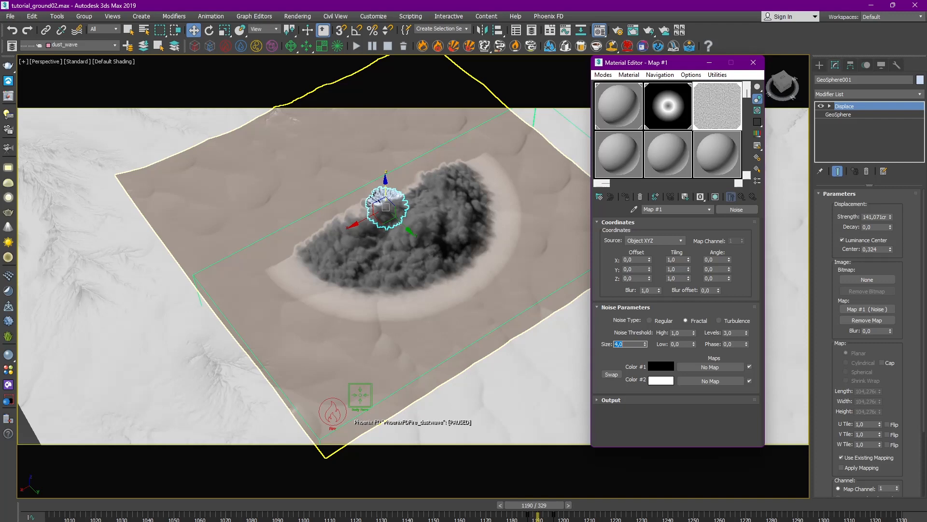
left_click(753, 64)
Set the Body Force's Max Distance to 300 cm and bring its Strength curve into view in the Curve Editor.
middle_click_drag(531, 290, 459, 232, "alt")
left_click(315, 372)
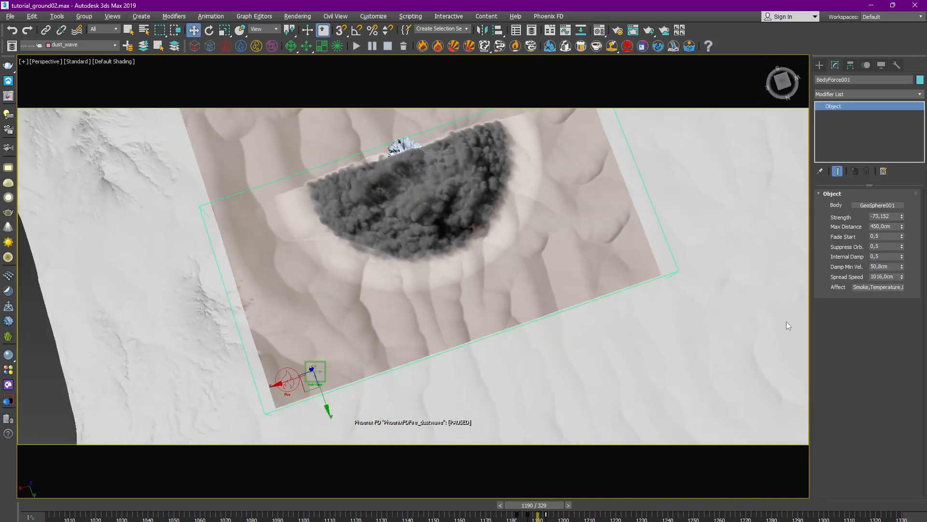
left_click(566, 31)
left_click(36, 279)
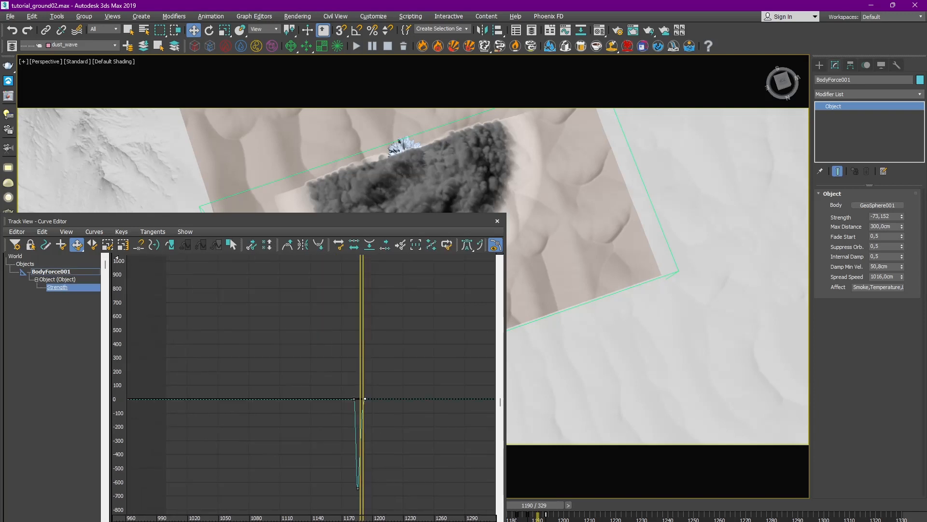
middle_click_drag(449, 506, 424, 505)
left_click(420, 411)
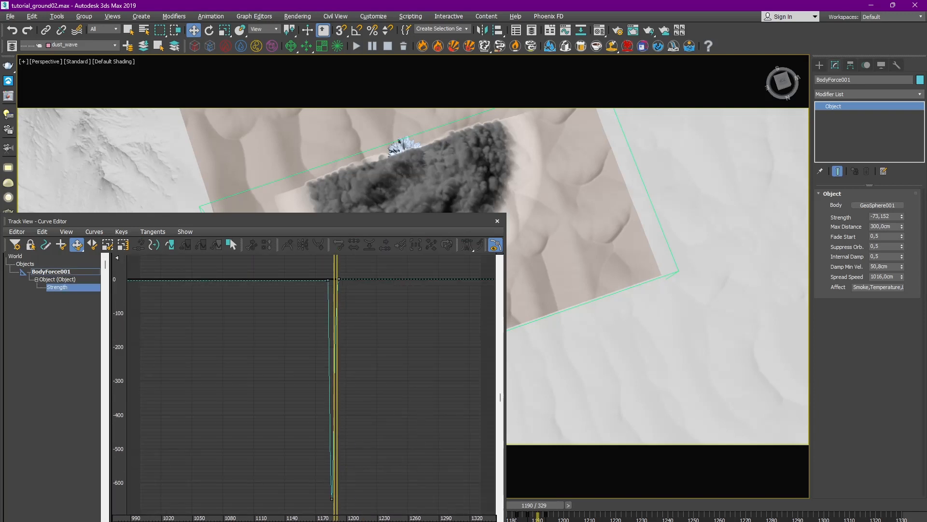
middle_click_drag(334, 298, 345, 347, "ctrl+alt")
Scale the Body Force's Strength curve with the region tool to a low of about -380, and close the Curve Editor.
left_click(264, 360)
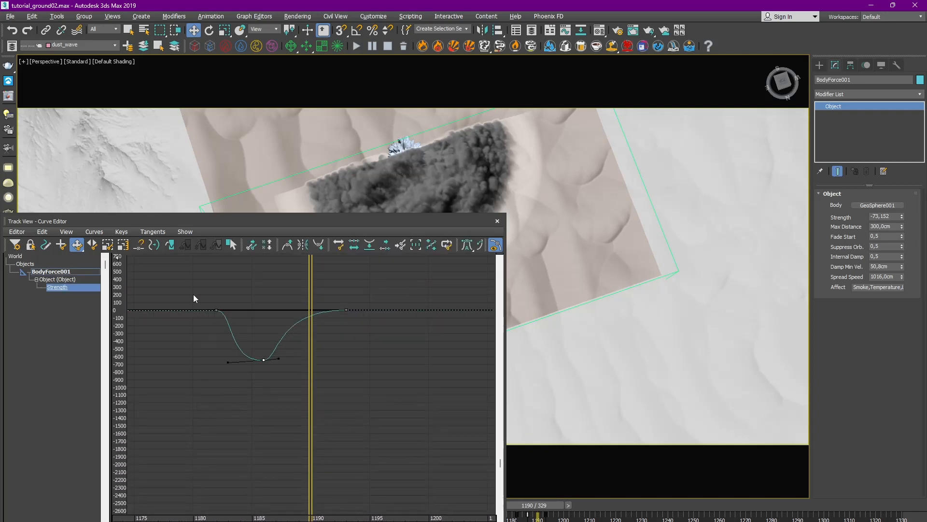
left_click(232, 245)
left_click_drag(282, 360, 282, 341)
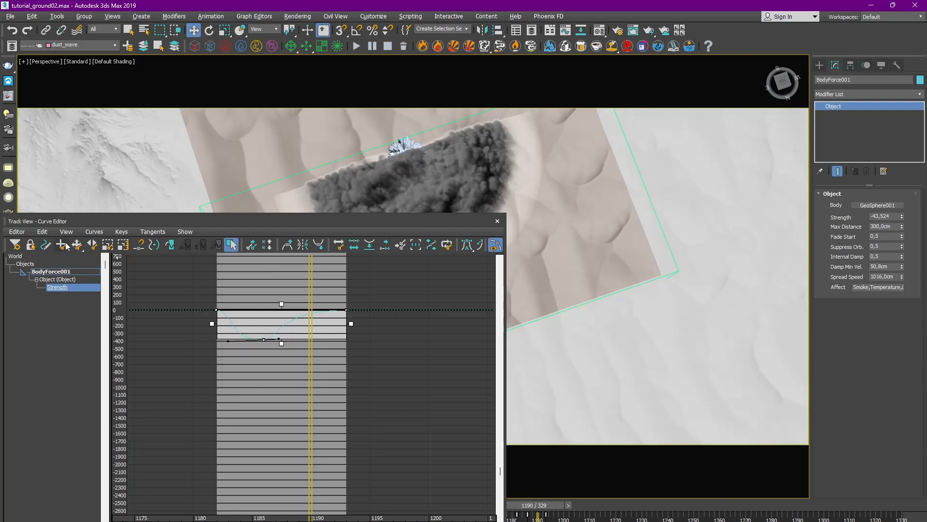
left_click(77, 245)
left_click(497, 221)
Select the dust wave simulator and restart its simulation from frame 1177.
middle_click_drag(506, 304, 535, 245, "alt")
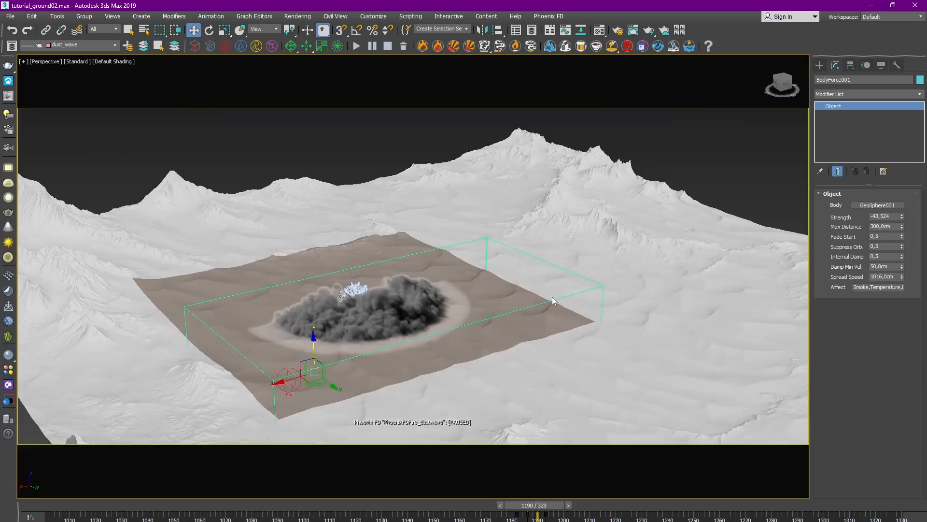
left_click(552, 297)
middle_click_drag(538, 278, 603, 262, "alt")
left_click(854, 205)
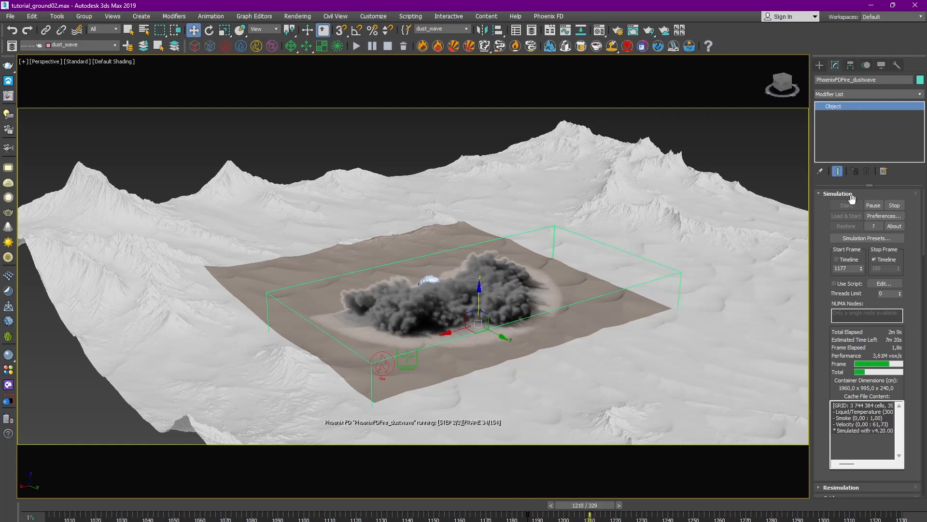
Stop the dust wave simulation and review the simulated smoke around frame 1200.
left_click(894, 206)
middle_click_drag(644, 249, 565, 281, "alt")
scroll(625, 281, "up", 3)
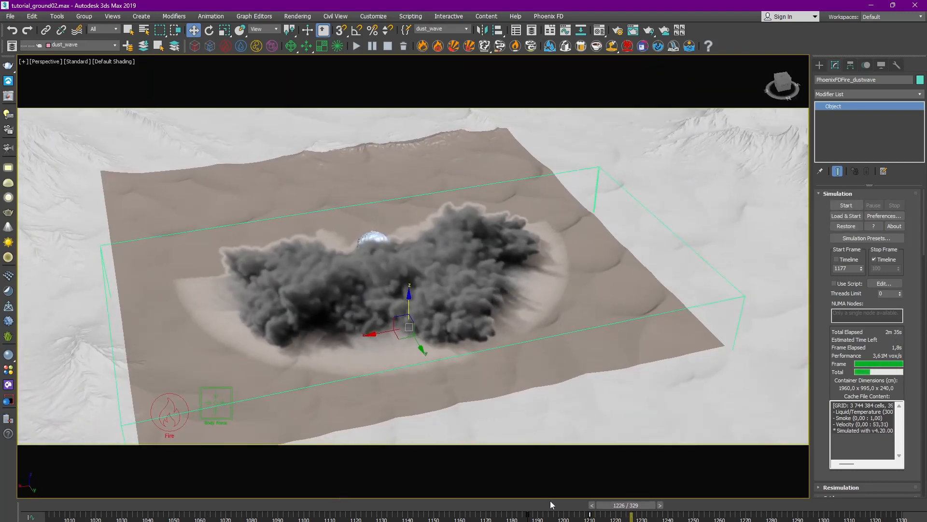
mouse_move(551, 504)
left_mouse_down()
mouse_move(524, 504)
mouse_move(578, 509)
mouse_move(503, 505)
mouse_move(560, 506)
left_mouse_up()
key("w")
scroll(444, 278, "up", 3)
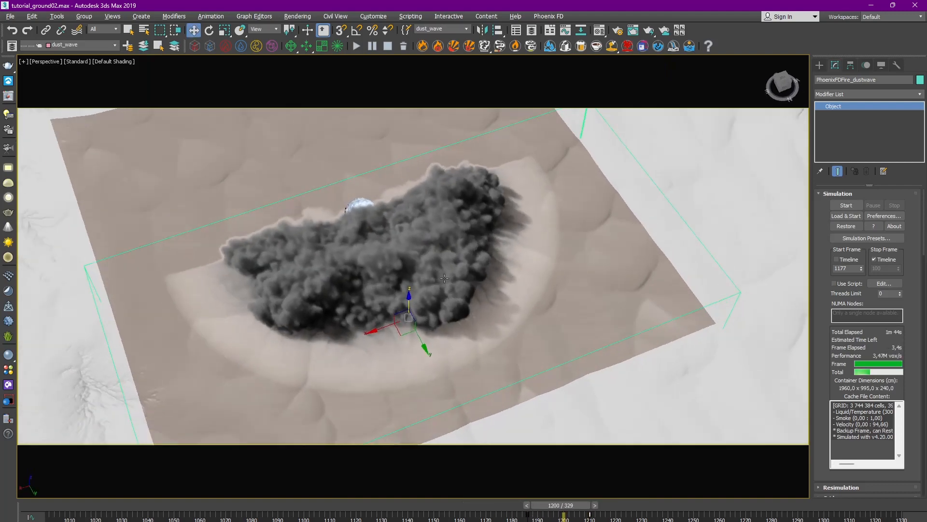
Inspect the GeoSphere and the Body Force's settings against the dust wave at frame 1193.
left_click(360, 202)
middle_click_drag(299, 438, 358, 317)
left_click(307, 327, "ctrl")
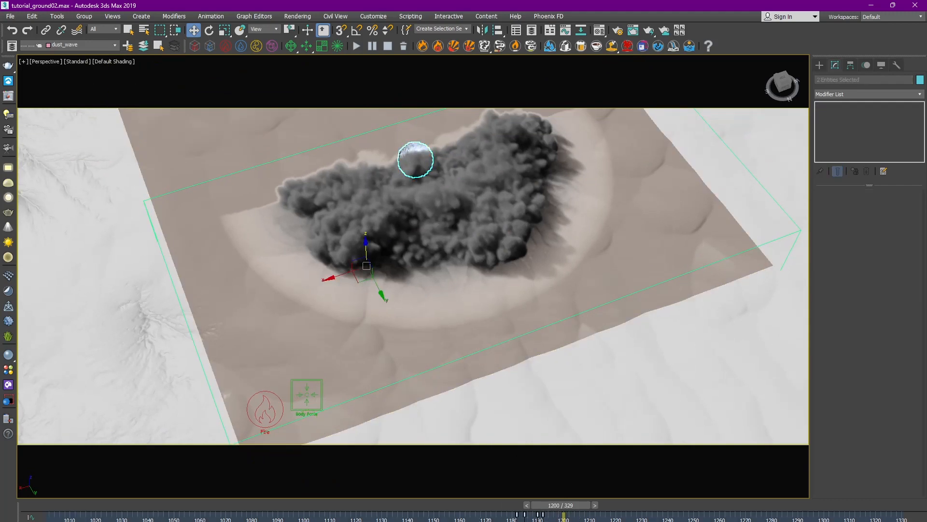
mouse_move(549, 510)
left_mouse_down()
mouse_move(519, 506)
mouse_move(542, 506)
left_mouse_up()
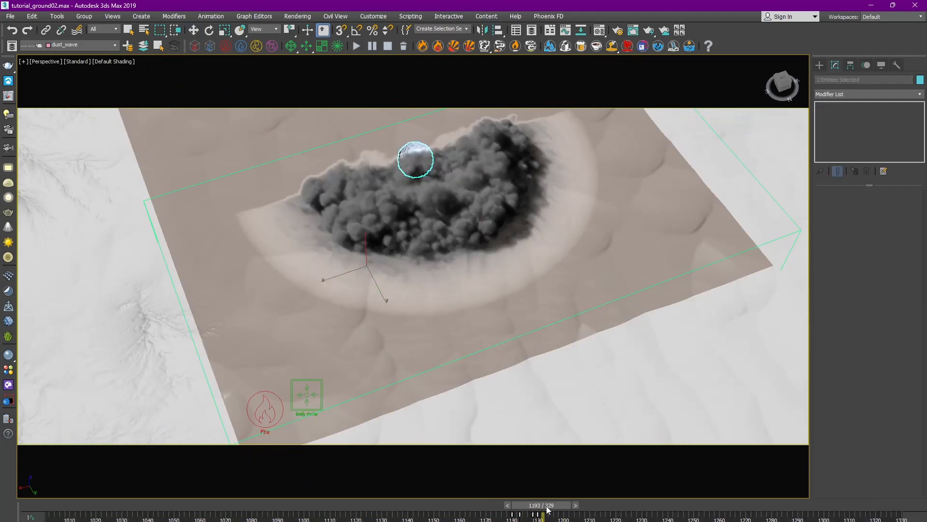
left_click(307, 387)
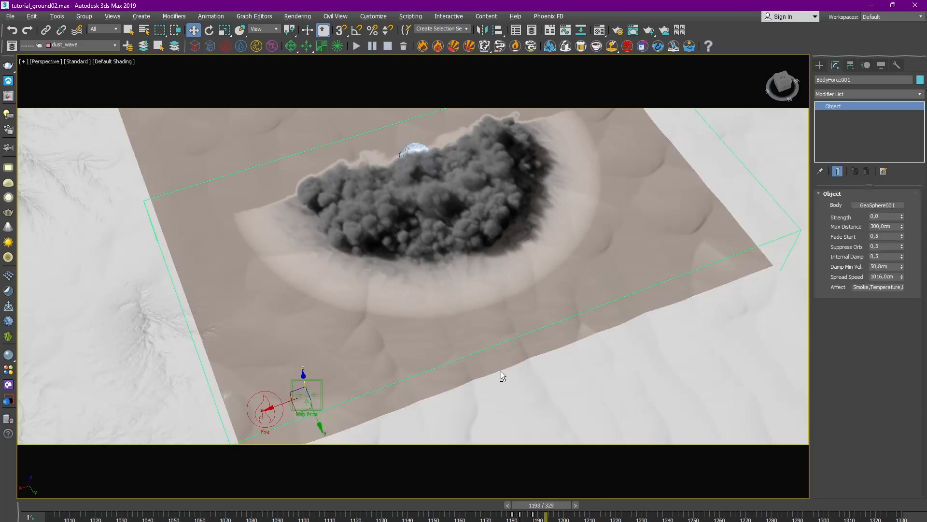
middle_click_drag(500, 371, 407, 430, "alt")
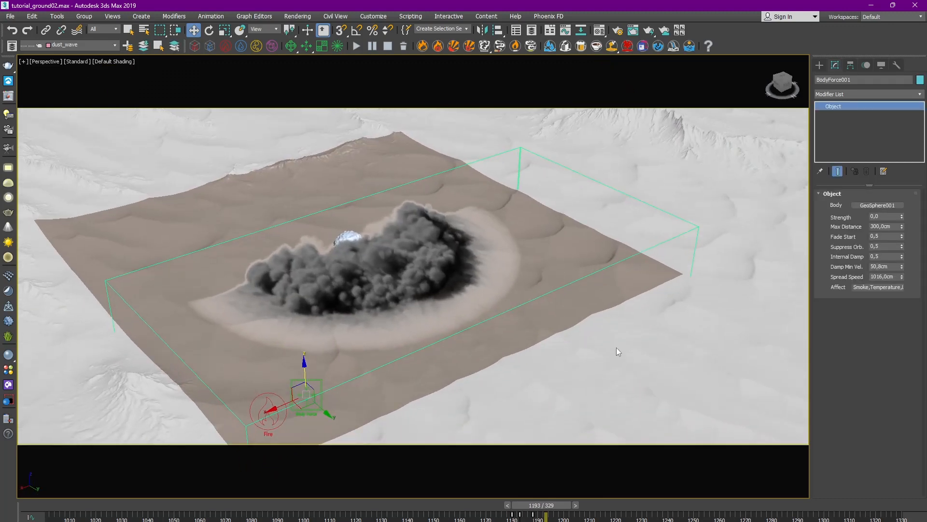
middle_click_drag(571, 337, 605, 312)
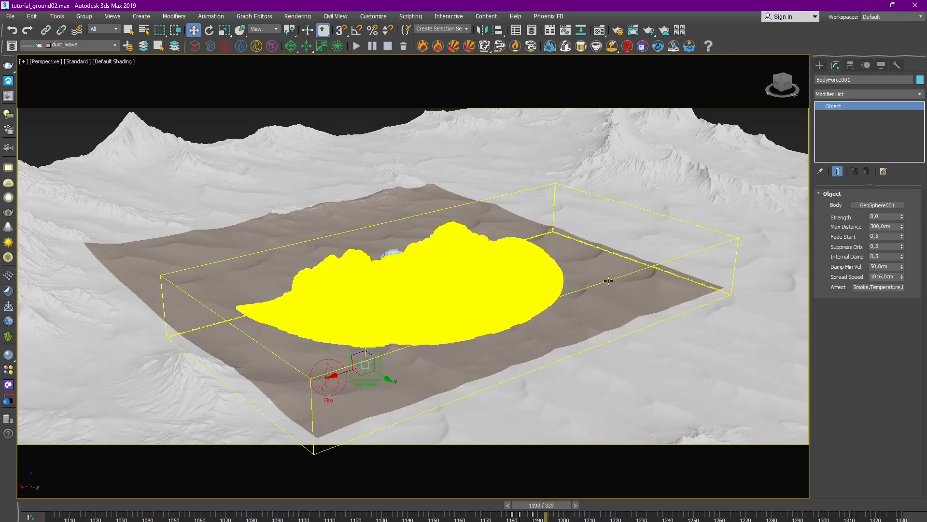
Set the dust wave simulator's grid Cell Size to 3 cm, check its Dynamics settings and start the simulation.
left_click(765, 296)
scroll(893, 340, "down", 5)
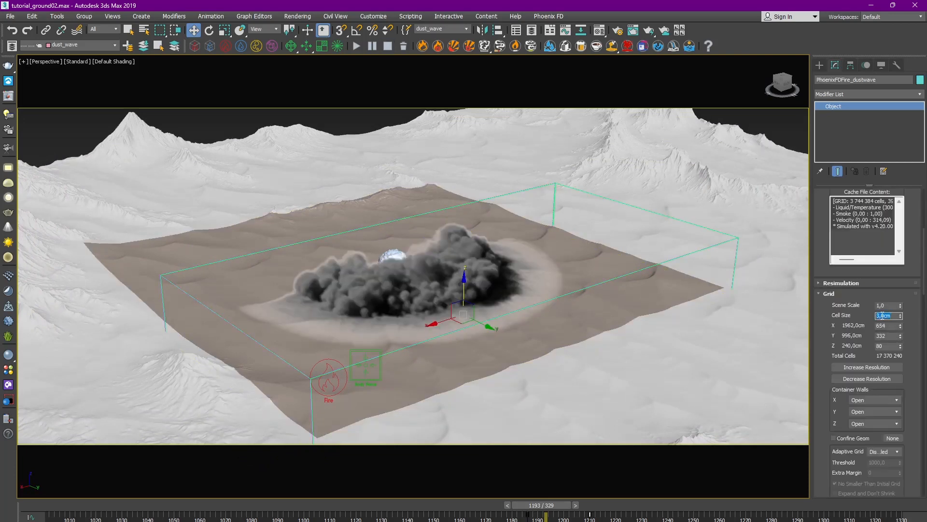
scroll(914, 365, "down", 7)
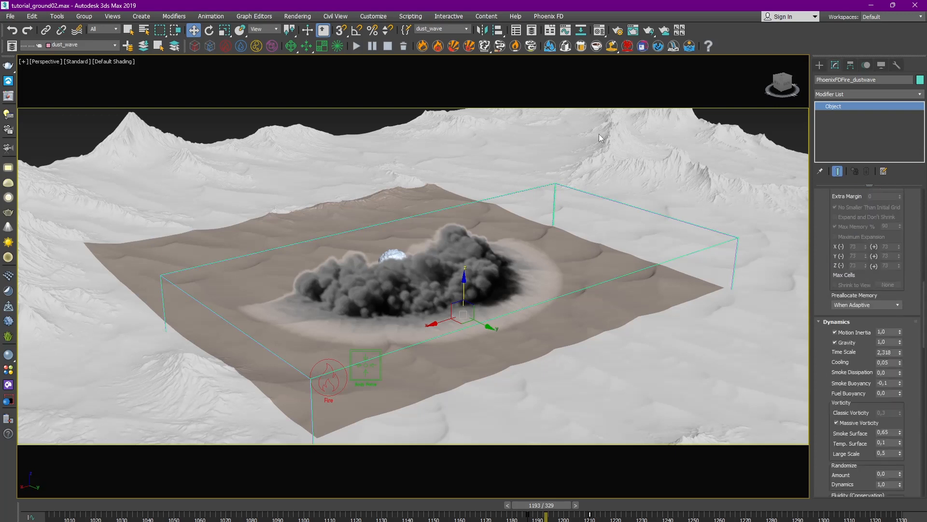
left_click(356, 46)
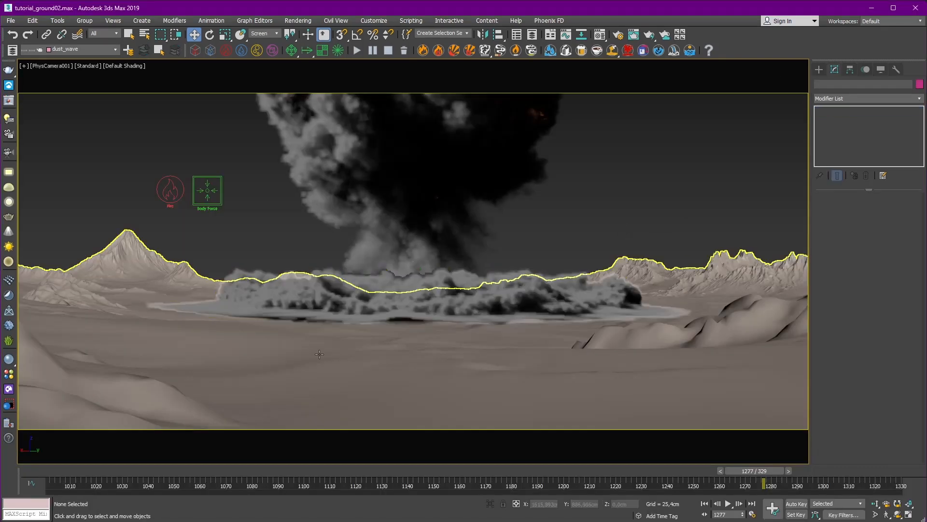
Go to frame 1216, then watch the viewport preview dustwave_2_1175-1330.jpg maximized in djv and close the player.
left_click_drag(546, 468, 605, 471)
left_click(58, 20)
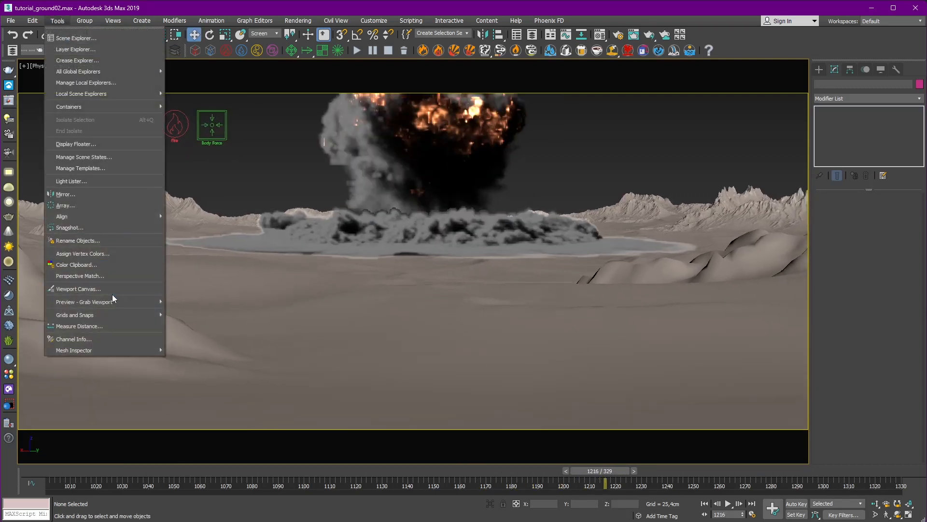
mouse_move(108, 302)
left_click(207, 356)
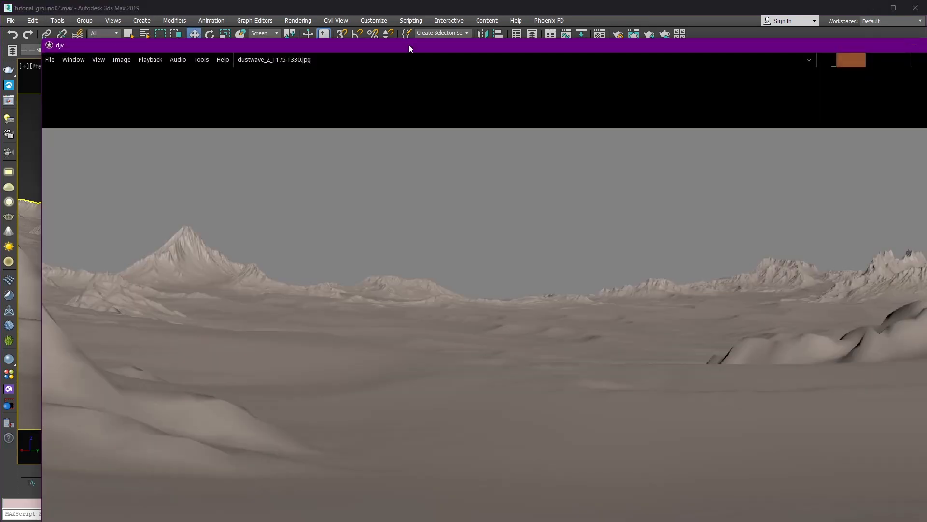
double_click(409, 48)
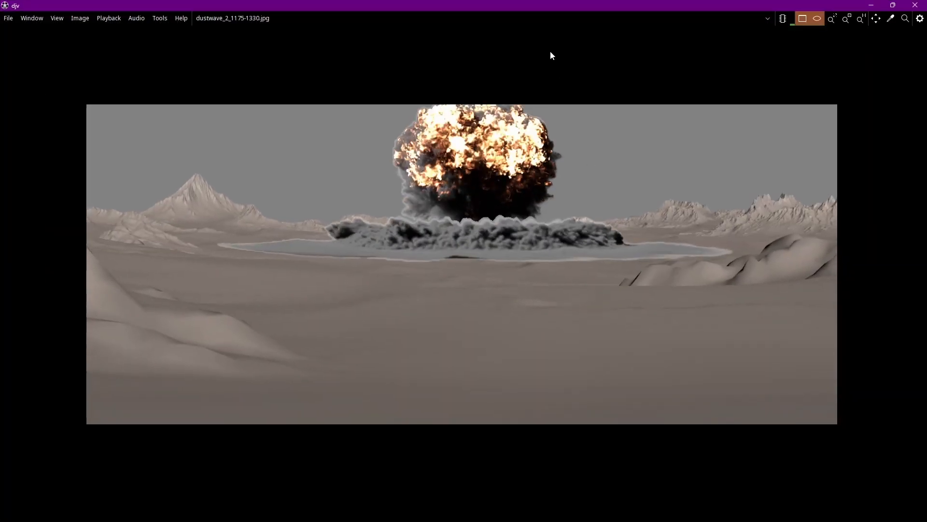
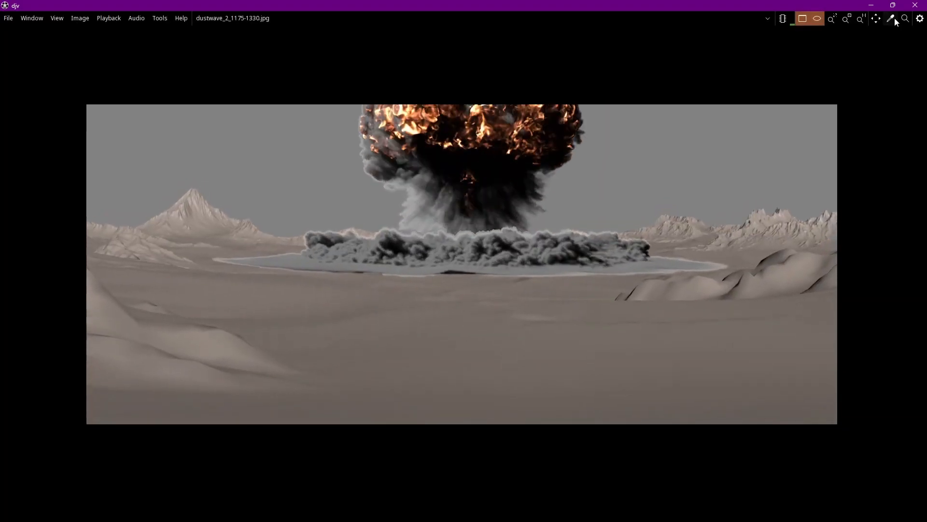
left_click(915, 6)
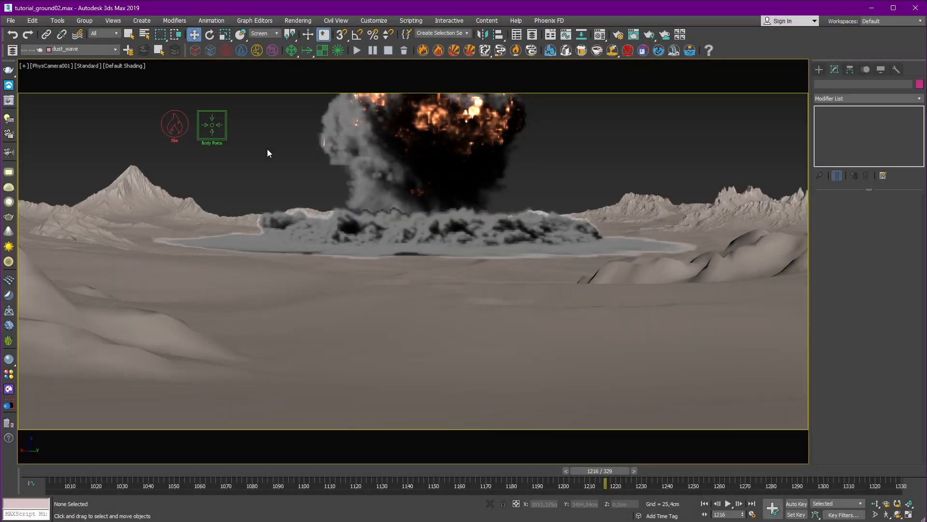
Hide the core_expld layer so only the dust wave is shown, and close the Layer Explorer.
left_click(12, 51)
left_click_drag(119, 120, 186, 219)
left_click(342, 212)
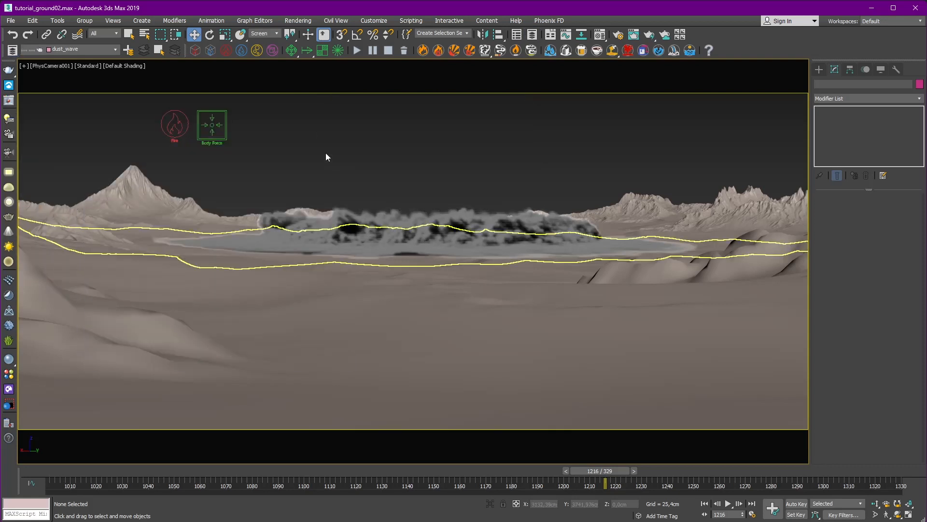
Select GeoSphere001 in the dust_wave layer and go to frame 1185 to inspect its displaced shape.
left_click(12, 52)
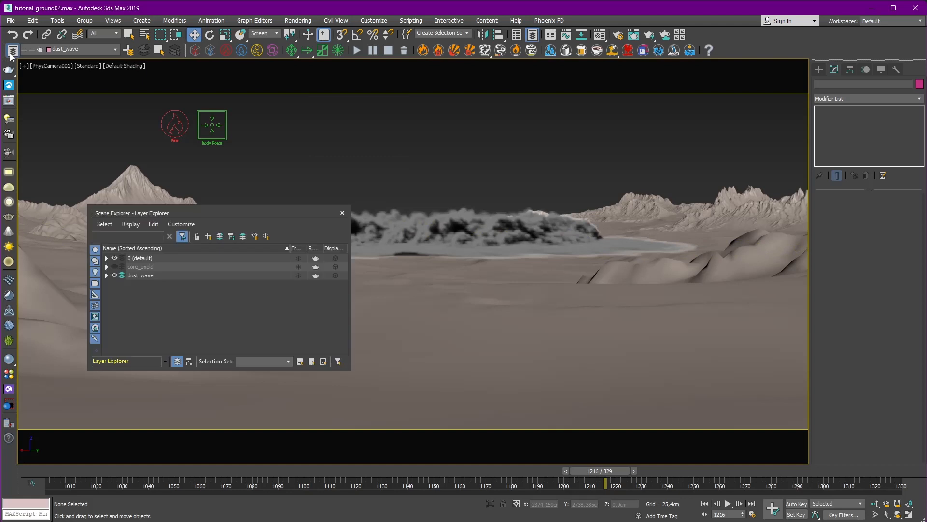
left_click(107, 275)
left_click(154, 292)
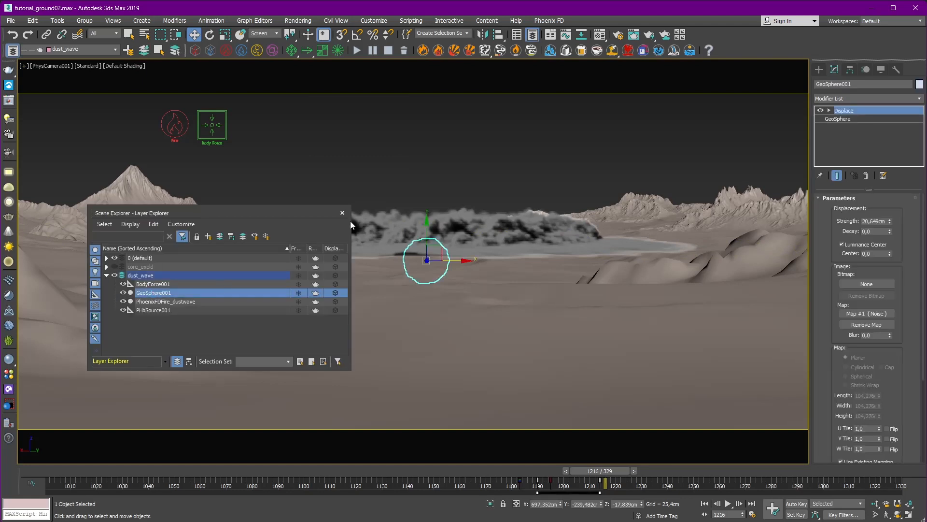
left_click(343, 213)
left_click_drag(587, 471, 526, 472)
key("w")
key("w")
Select the Body Force, go to frame 1175 and display its Strength and Max Distance curves in the Curve Editor.
left_click(218, 132)
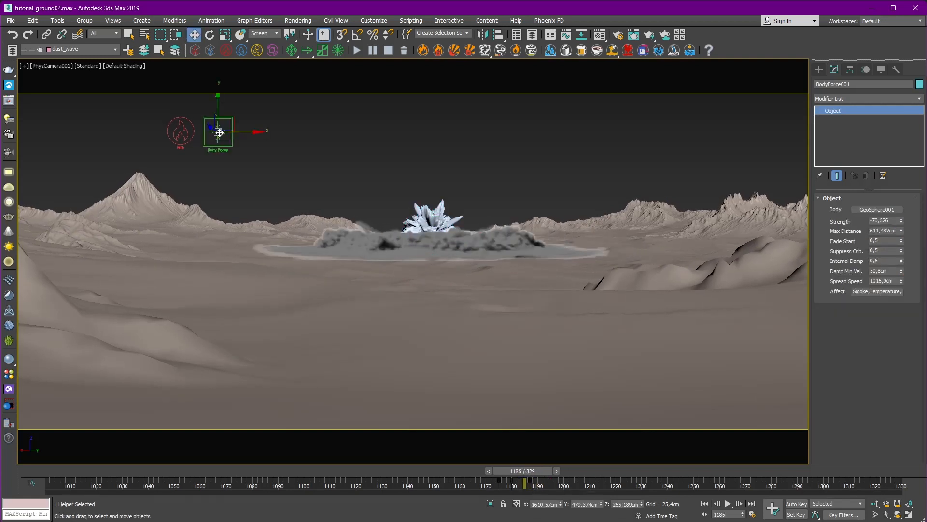
left_click_drag(520, 472, 497, 471)
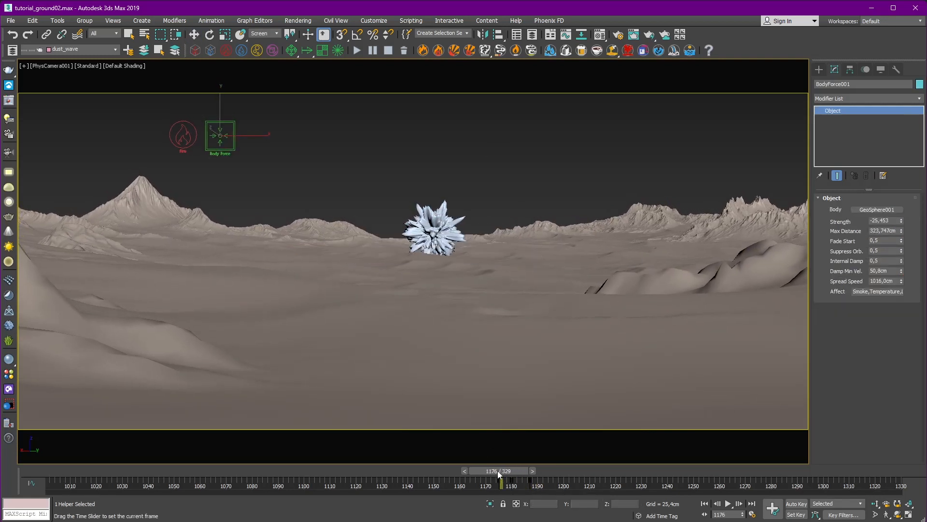
left_click(565, 35)
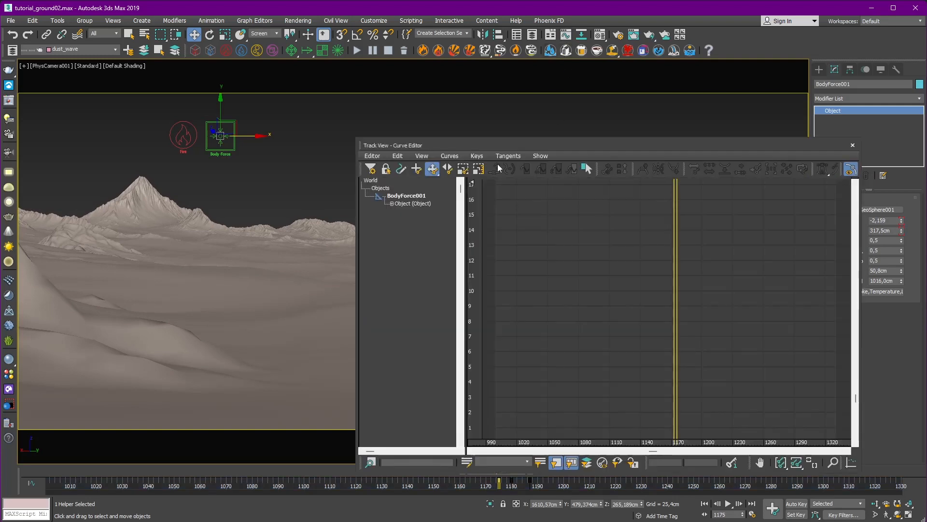
left_click_drag(518, 141, 460, 114)
left_click(334, 172)
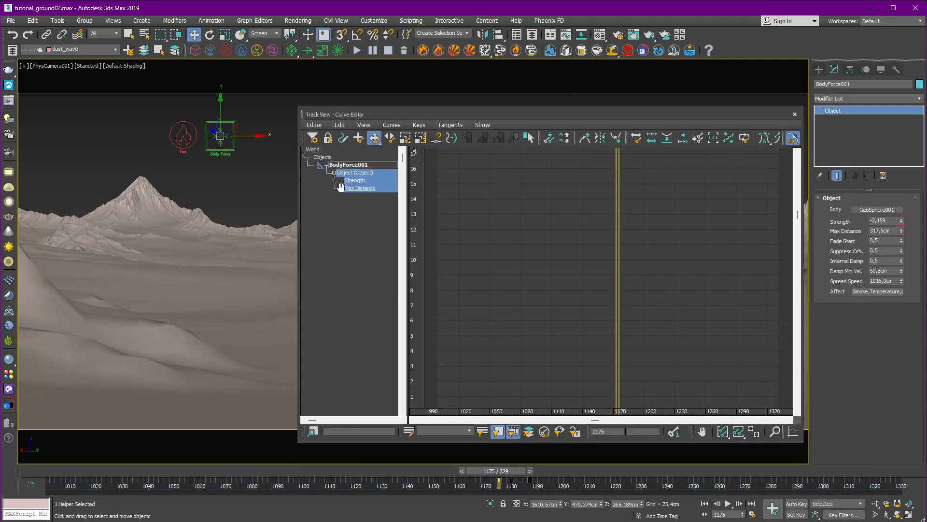
left_click(738, 430)
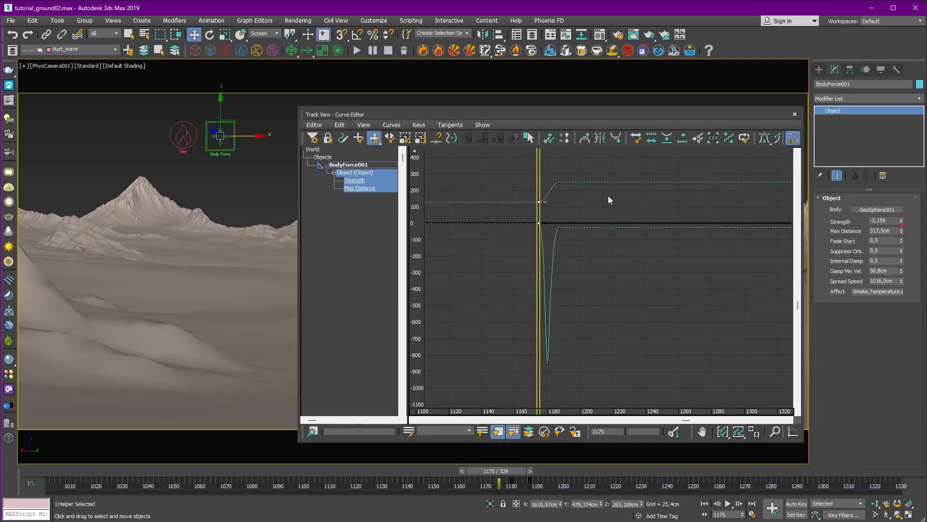
Examine the Strength and Max Distance keys of the Body Force between frames 1175 and 1187.
middle_click_drag(540, 205, 547, 205, "ctrl+alt")
middle_click_drag(547, 205, 561, 215)
left_click_drag(495, 175, 513, 217)
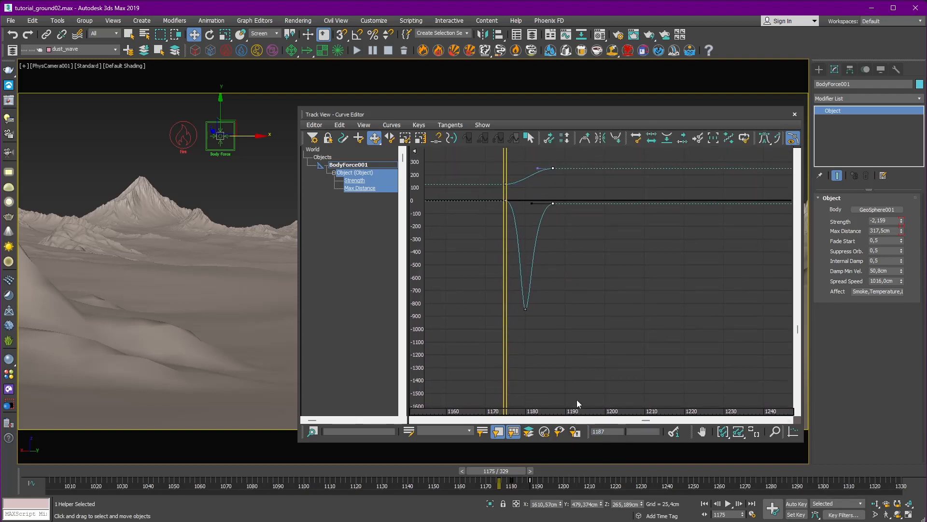
left_click(525, 215)
middle_click_drag(505, 178, 503, 194)
middle_click_drag(502, 194, 543, 188, "ctrl+alt")
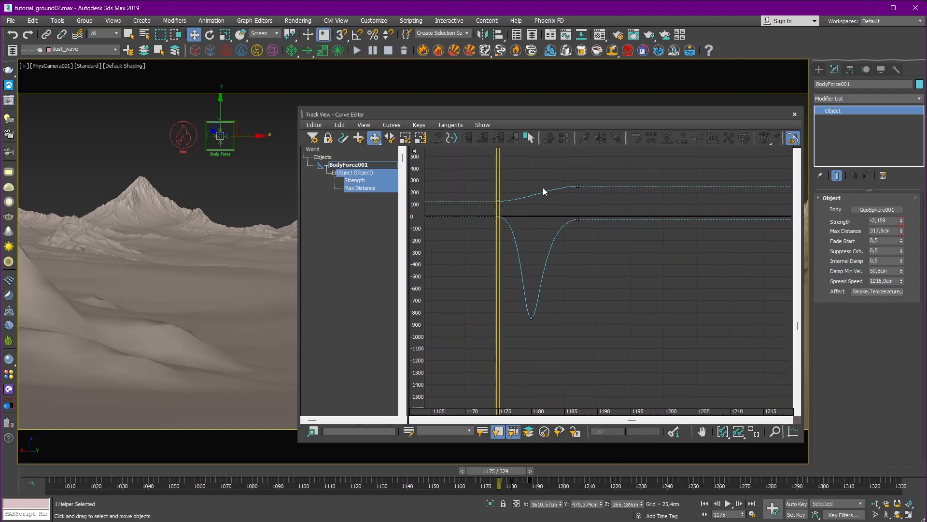
Narrow the Curve Editor, place it clear of the GeoSphere, and move the time to frame 1180.
left_click_drag(803, 192, 622, 193)
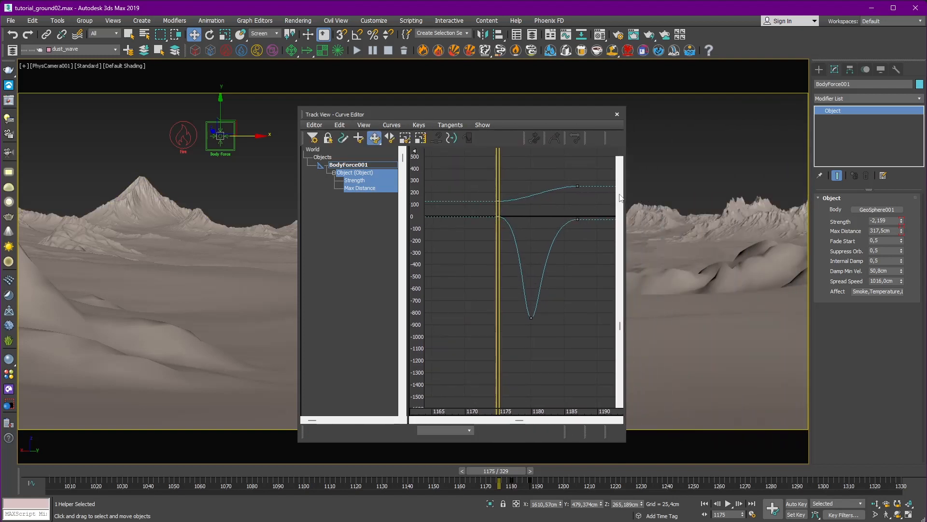
left_click_drag(535, 114, 273, 116)
left_click_drag(248, 181, 269, 181)
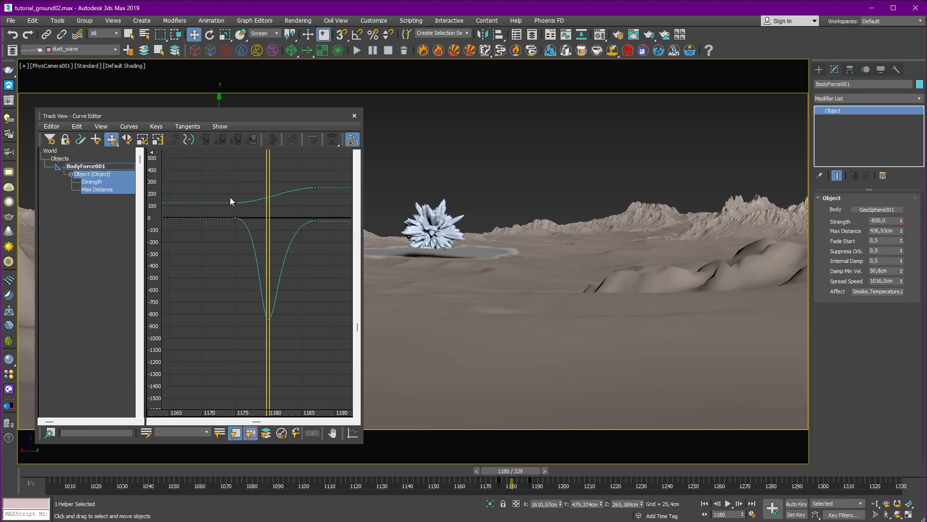
Scrub forward past the Body Force's last keys and return to frame 1180 to compare the curves with the dust wave.
middle_click_drag(336, 345, 296, 345)
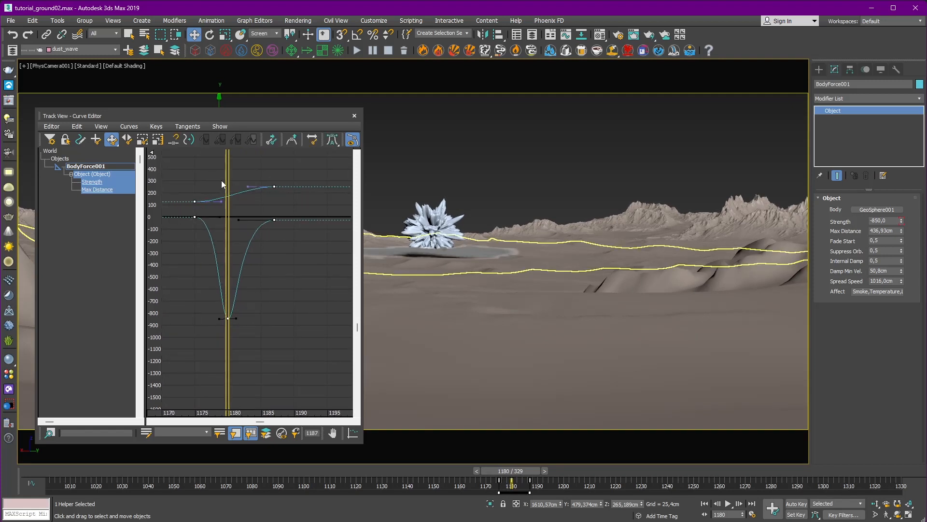
left_click_drag(227, 180, 332, 177)
mouse_move(280, 197)
middle_mouse_down()
mouse_move(288, 213)
mouse_move(279, 201)
middle_mouse_up()
left_click(346, 179)
left_click_drag(349, 179, 232, 189)
Show only the Body Force's Strength curve in a widened Curve Editor and inspect its keys.
left_click_drag(232, 116, 640, 109)
left_click(501, 176)
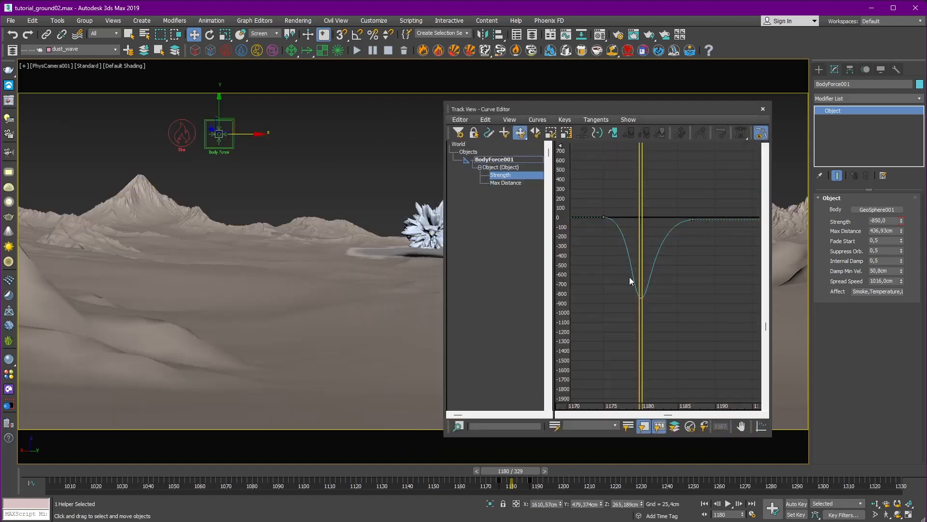
left_click_drag(443, 249, 330, 249)
left_click(502, 215)
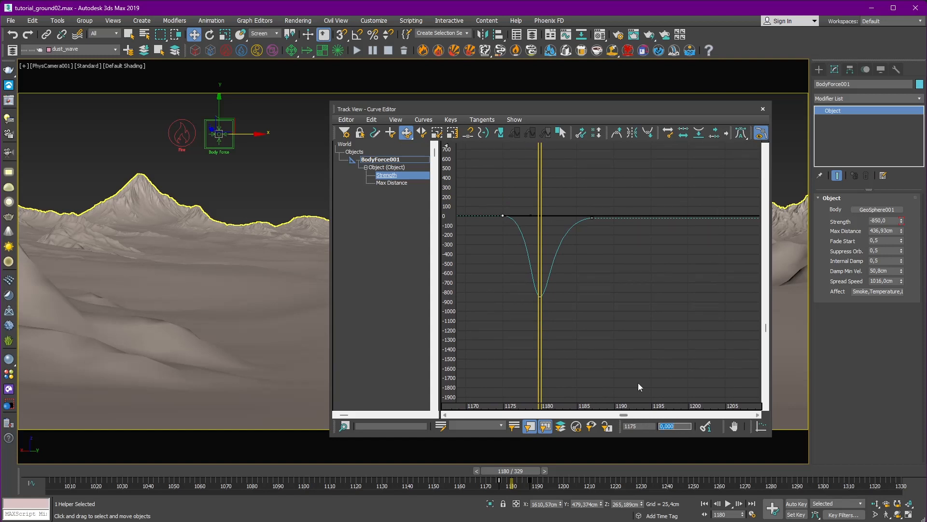
left_click_drag(509, 275, 562, 323)
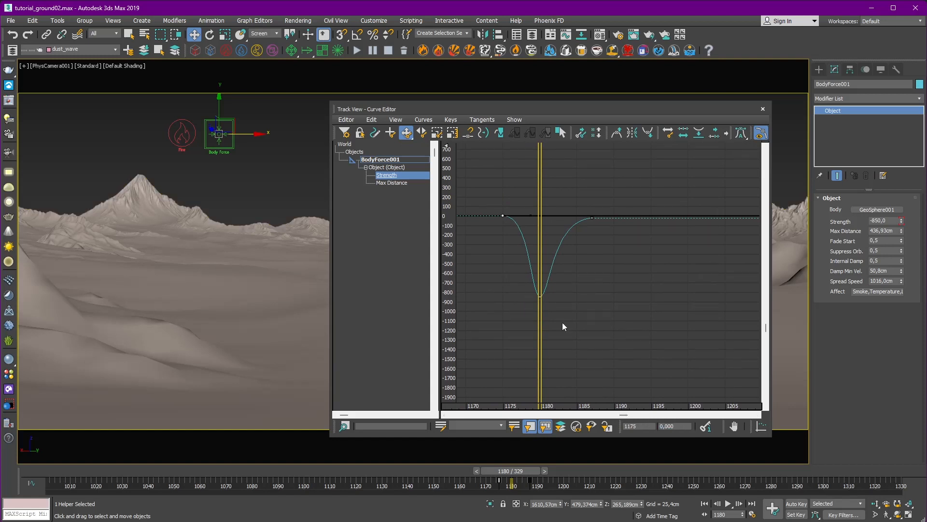
left_click(624, 376)
left_click_drag(524, 283, 591, 345)
left_click(691, 356)
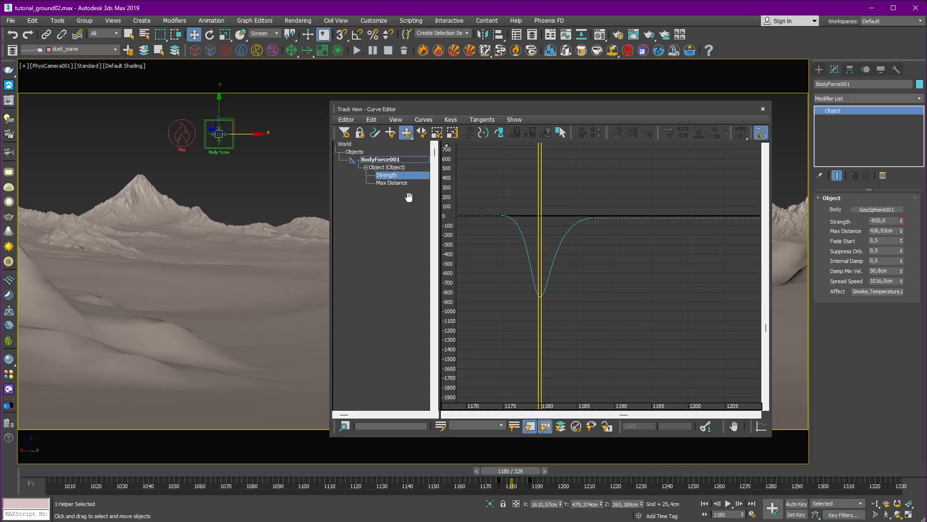
Inspect the Body Force's Max Distance curve and its keys, then close the Curve Editor.
left_click(391, 182)
left_click_drag(503, 178, 547, 330)
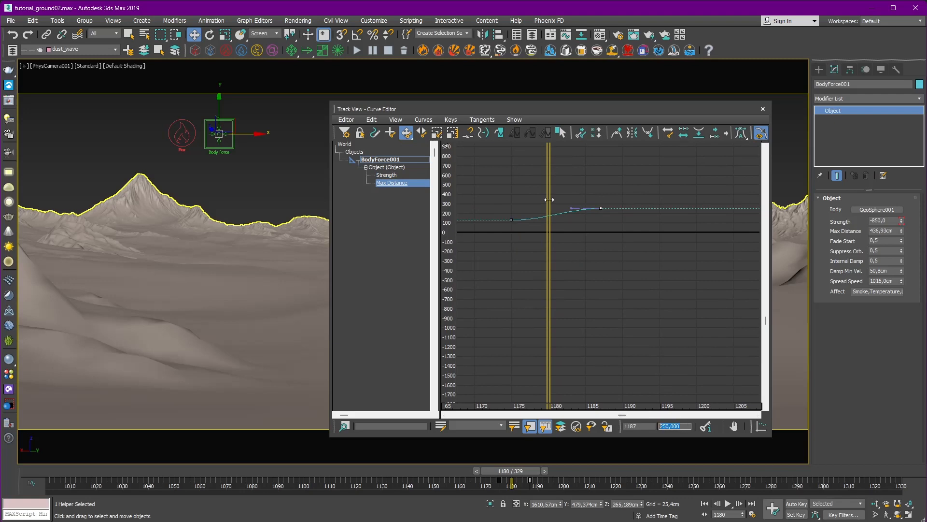
left_click(763, 109)
Switch to the Perspective view and examine the dust wave from above at frame 1234.
key("p")
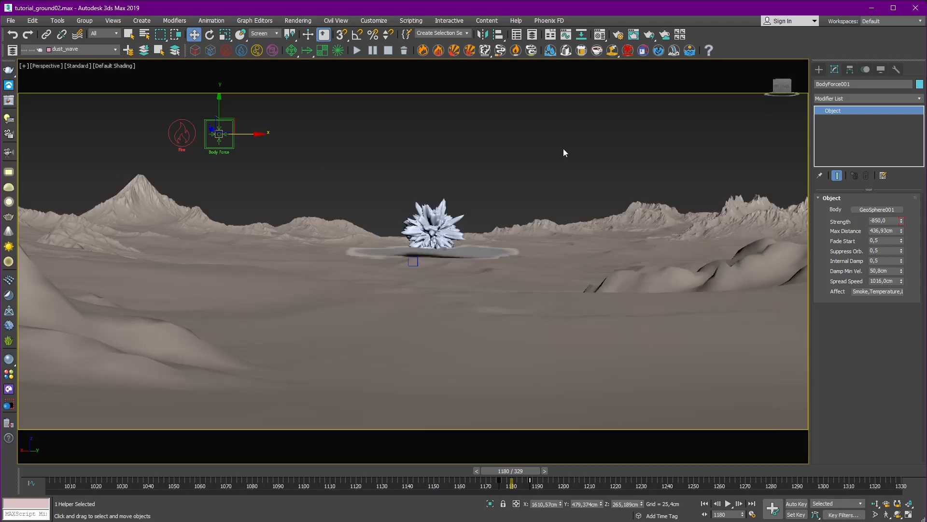
middle_click_drag(563, 149, 450, 289, "alt")
left_click_drag(532, 469, 635, 471)
key("w")
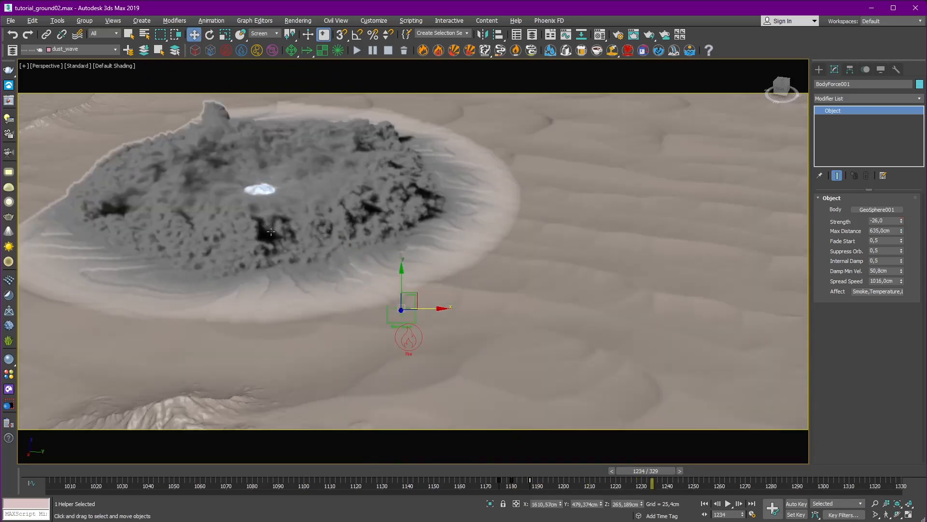
Select the dust_wave simulator, show its container box, and examine it in the Perspective and PhysCamera001 views.
scroll(517, 251, "up", 5)
scroll(517, 252, "down", 5)
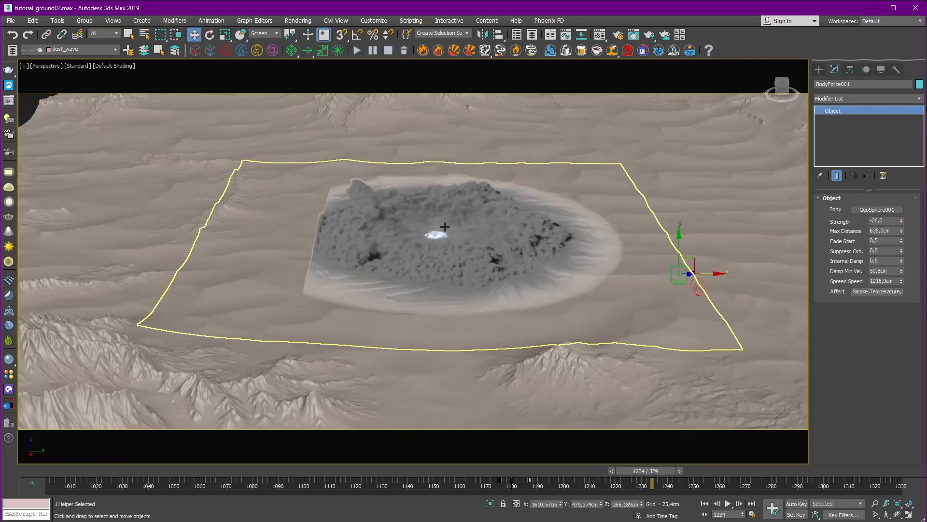
left_click(467, 32)
left_click(436, 49)
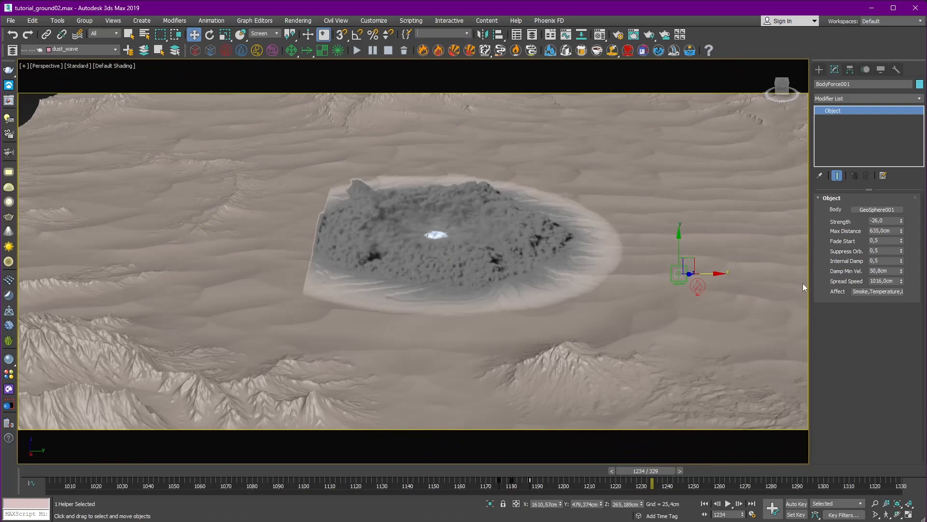
scroll(850, 338, "up", 3)
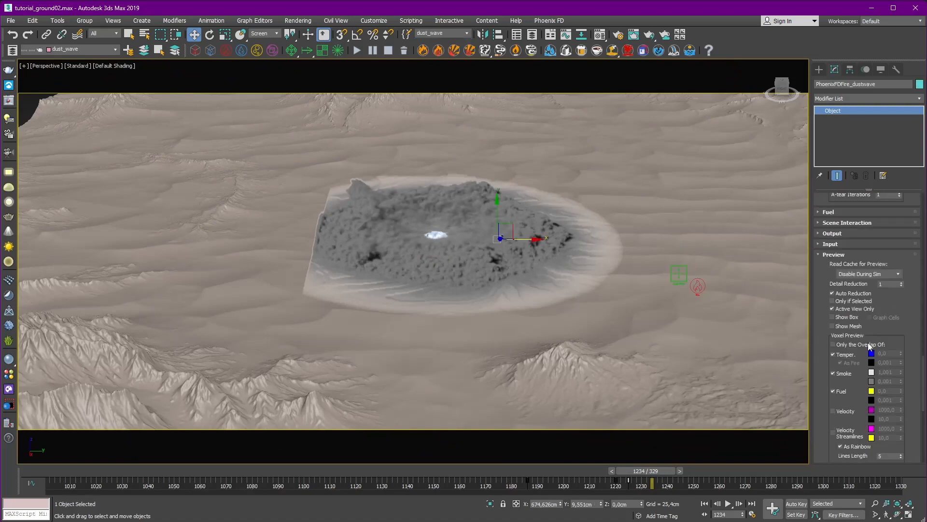
left_click(832, 317)
scroll(591, 253, "up", 4)
middle_click_drag(591, 253, 529, 227, "alt")
key("c")
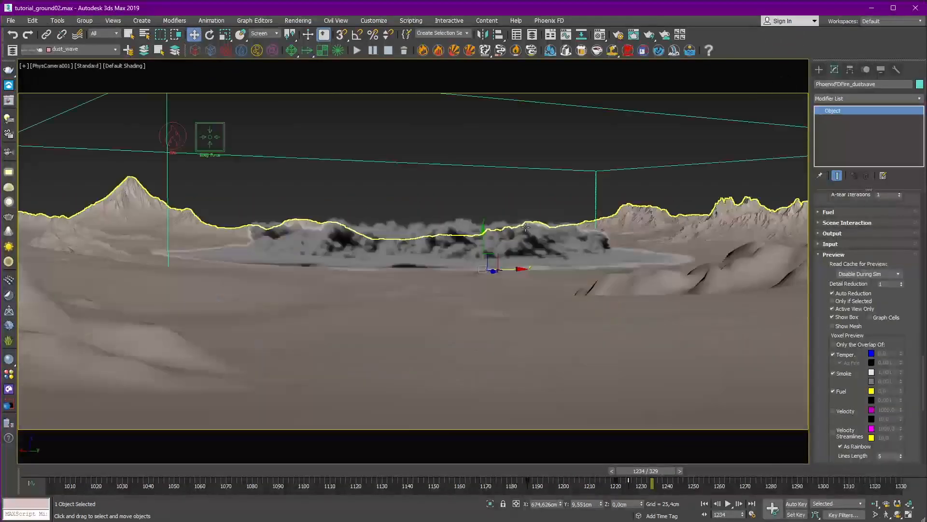
Scrub back to frame 1197 and hide the dust wave simulator's container box.
left_click_drag(668, 475, 556, 472)
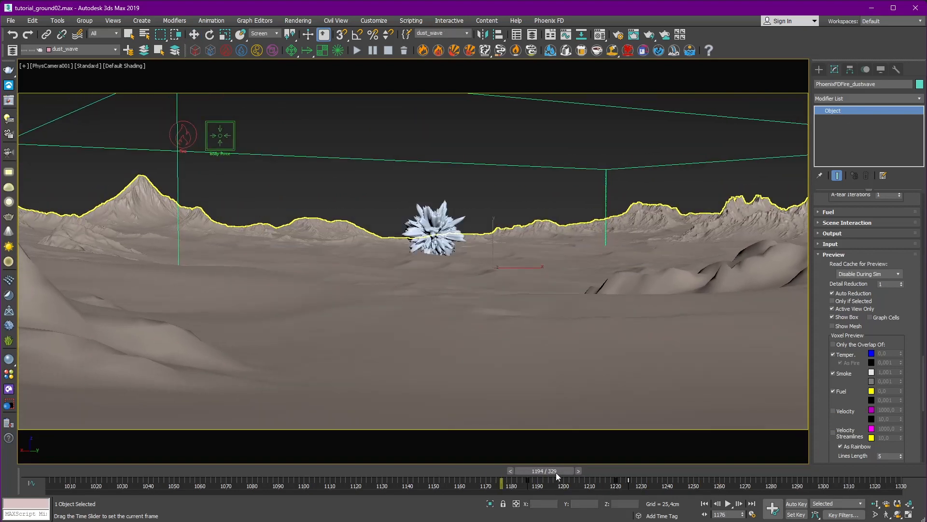
key("w")
left_click(848, 317)
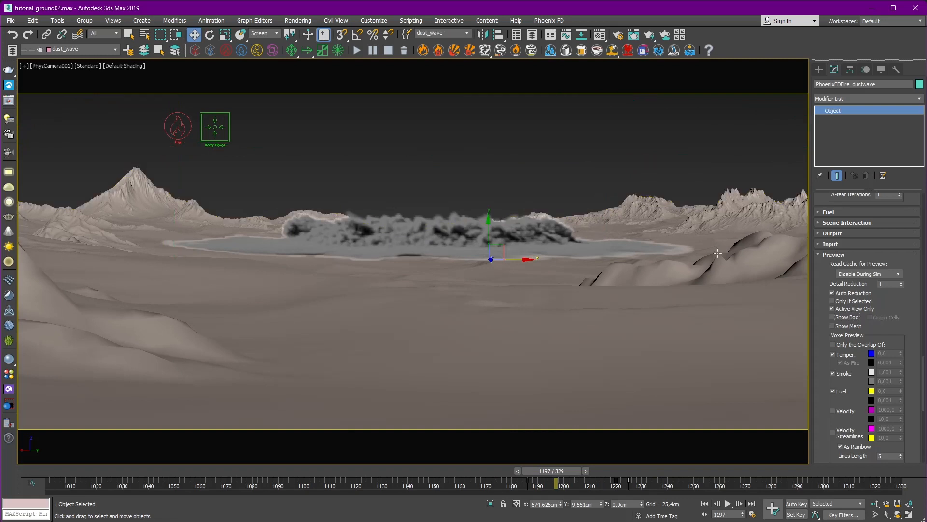
Select the Phoenix fire source and frame its Outgoing Velocity curve in a widened Curve Editor.
left_click(547, 172)
left_click(179, 124)
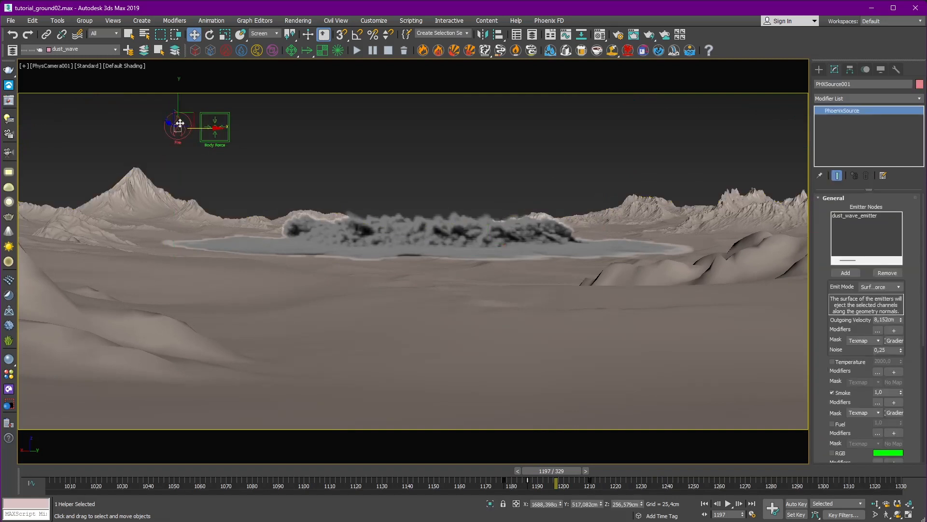
left_click(569, 37)
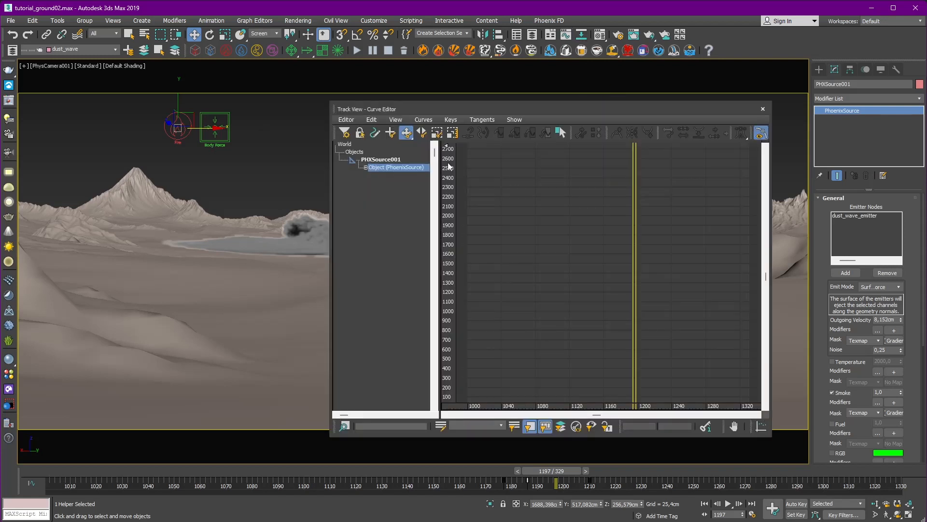
left_click(365, 167)
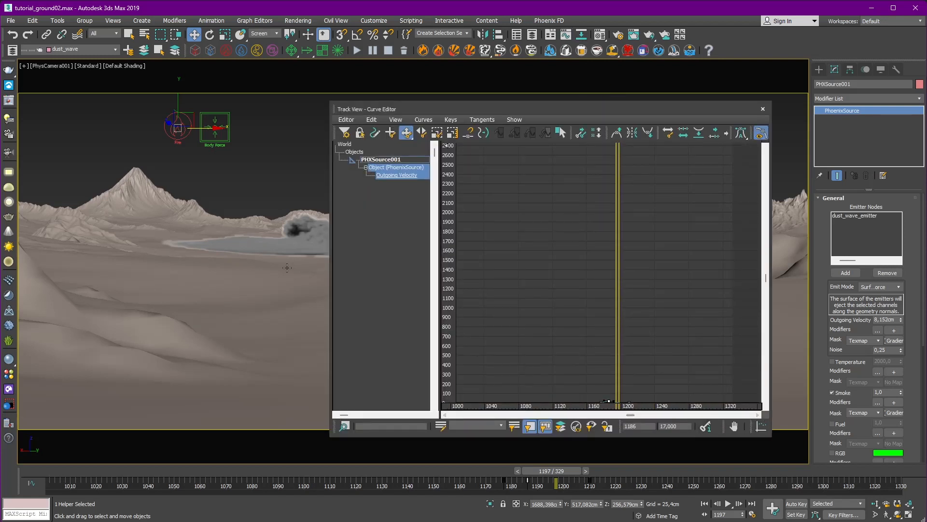
left_click_drag(382, 109, 370, 107)
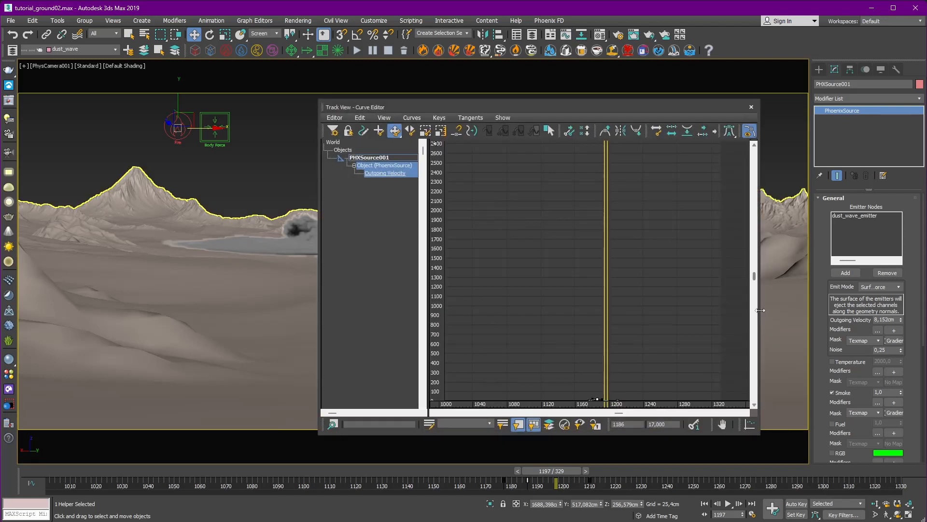
left_click_drag(761, 310, 832, 312)
left_click(774, 424)
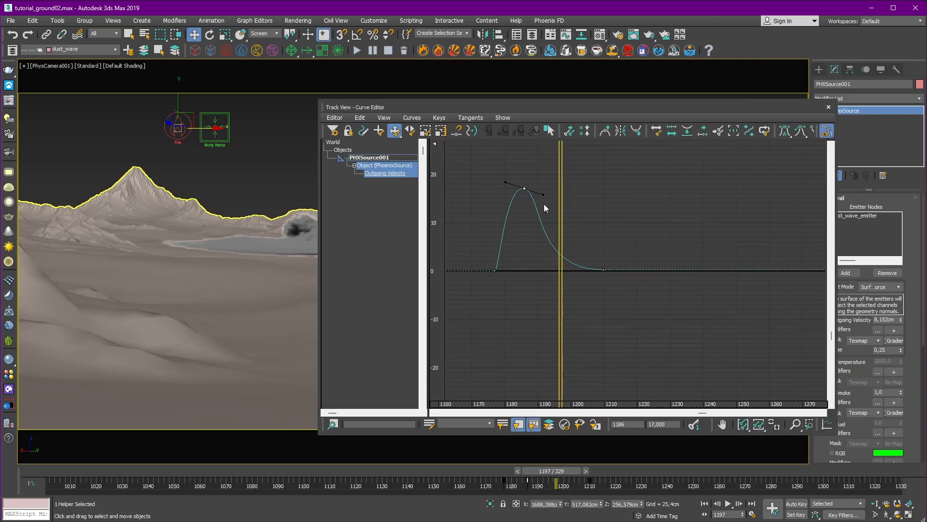
middle_click_drag(544, 204, 562, 209, "ctrl+alt")
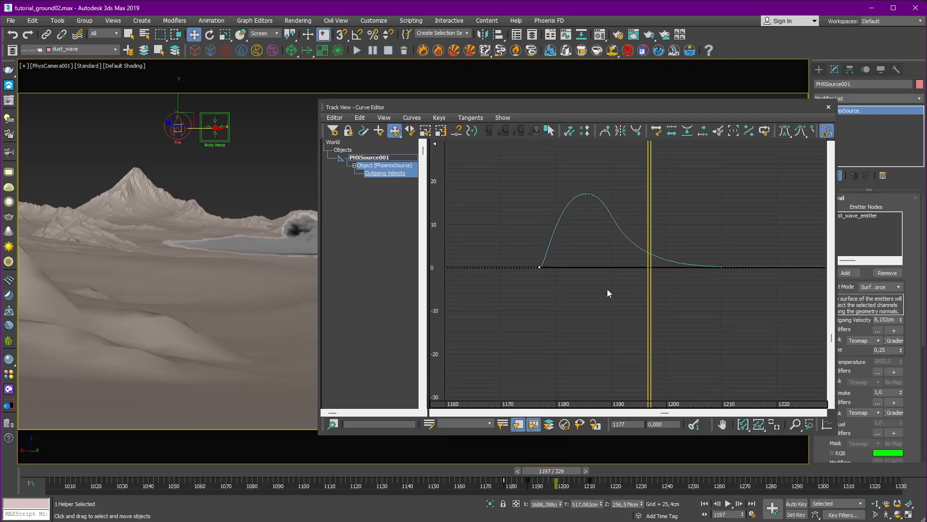
Scrub through the Outgoing Velocity keys to frame 1210 and back to 1199 to compare with the dust wave, closing the Curve Editor.
left_click_drag(361, 107, 470, 112)
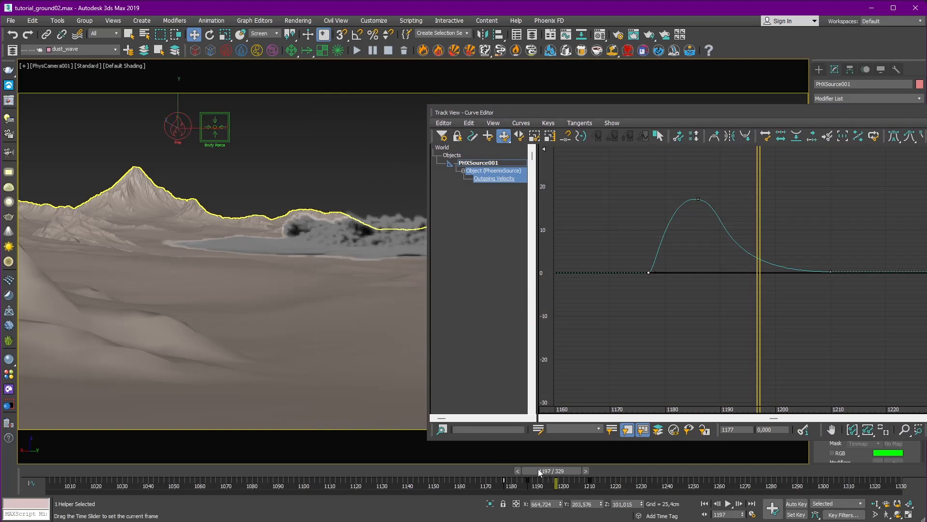
left_click_drag(538, 470, 518, 471)
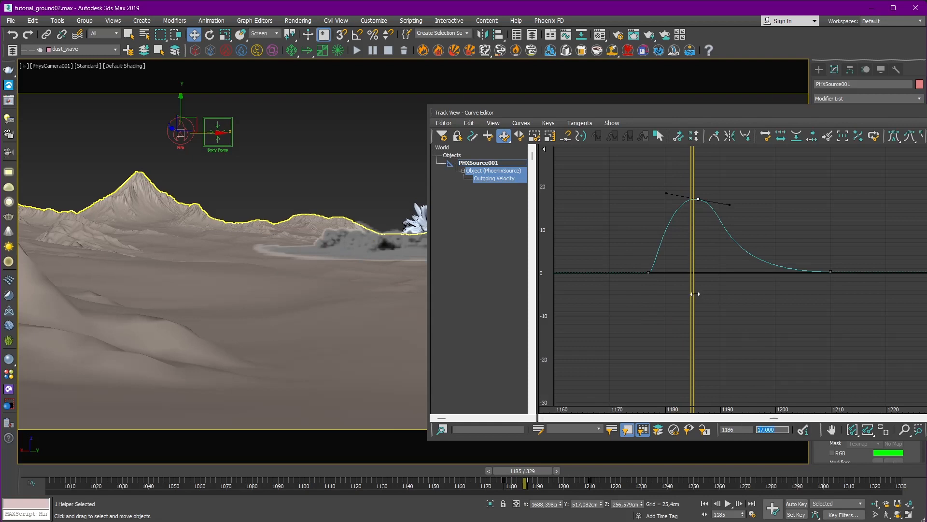
mouse_move(695, 293)
left_mouse_down()
mouse_move(660, 295)
mouse_move(686, 295)
left_mouse_up()
left_click_drag(428, 242, 492, 242)
left_click_drag(529, 470, 574, 488)
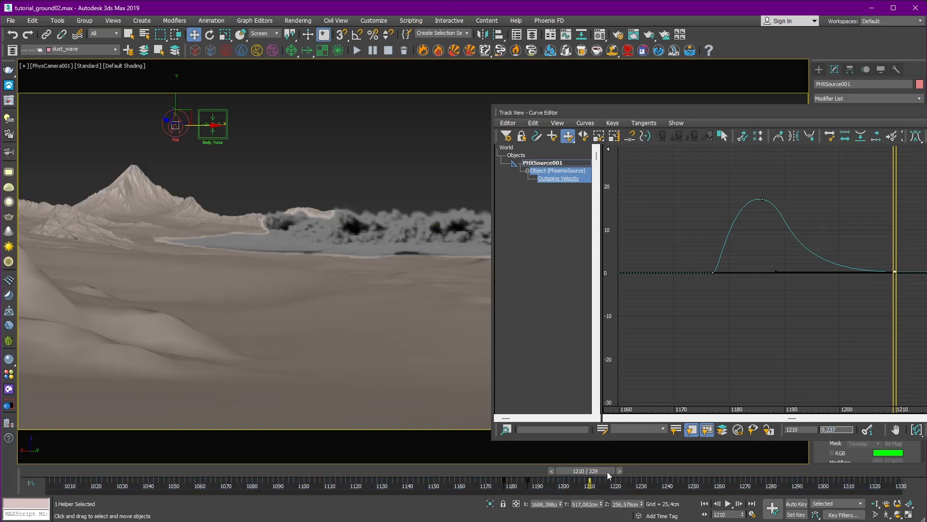
left_click_drag(609, 475, 582, 476)
left_click_drag(691, 114, 390, 122)
left_click(637, 120)
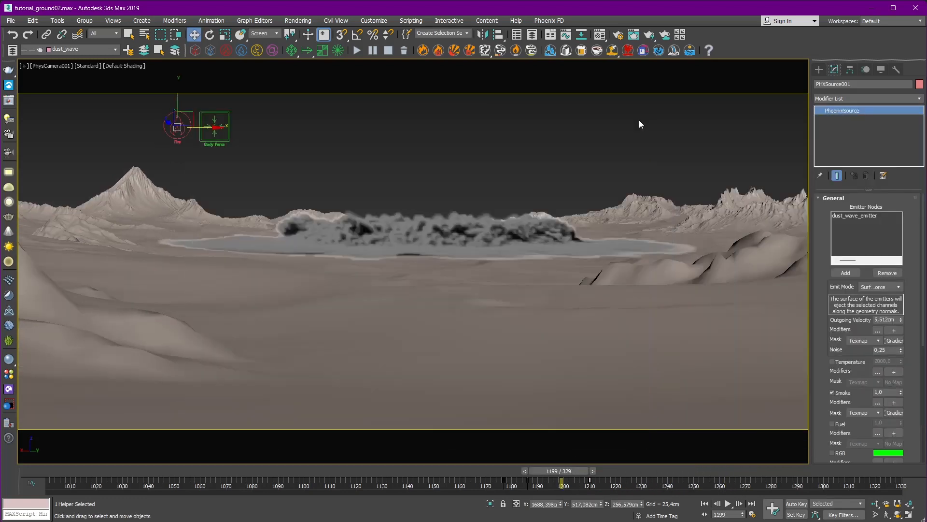
Select the dust_wave simulator and frame its Steps Per Frame and Time Scale curves in the Curve Editor beside the dust wave.
left_click(407, 132)
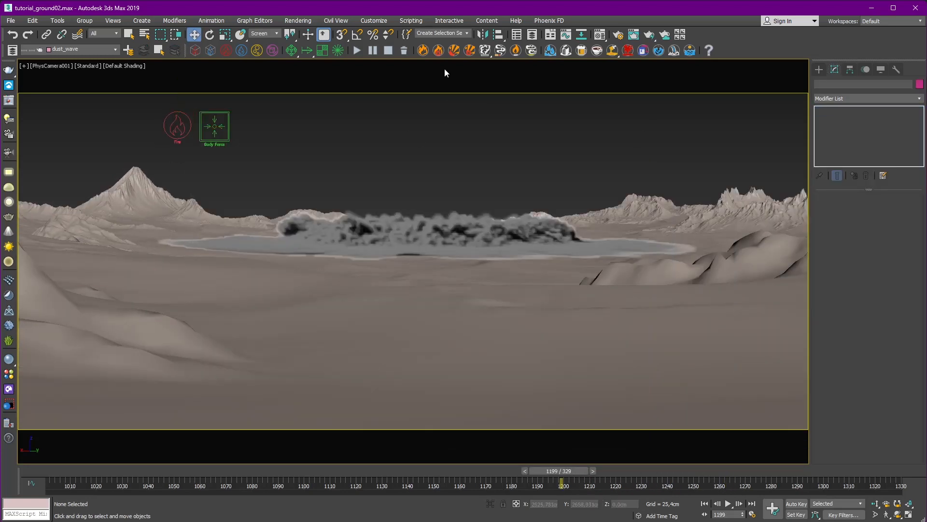
left_click(718, 200)
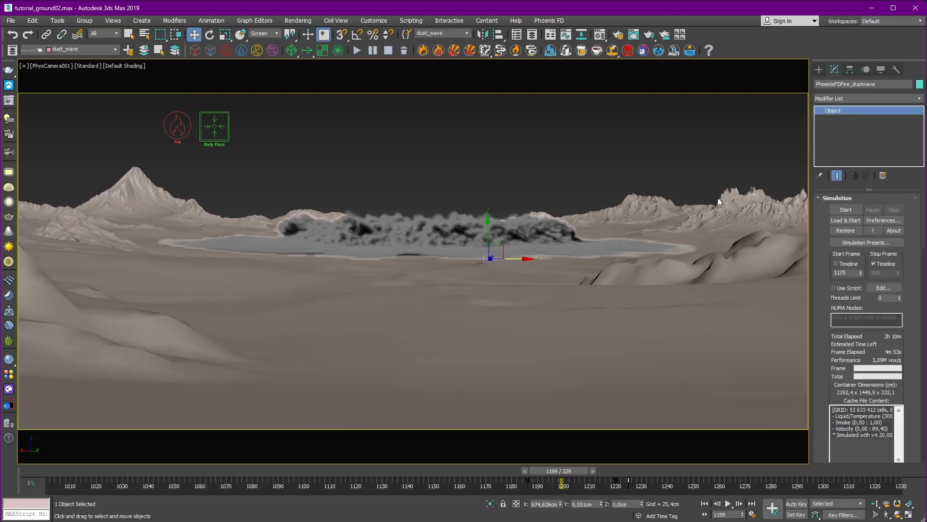
left_click(565, 35)
left_click(227, 179)
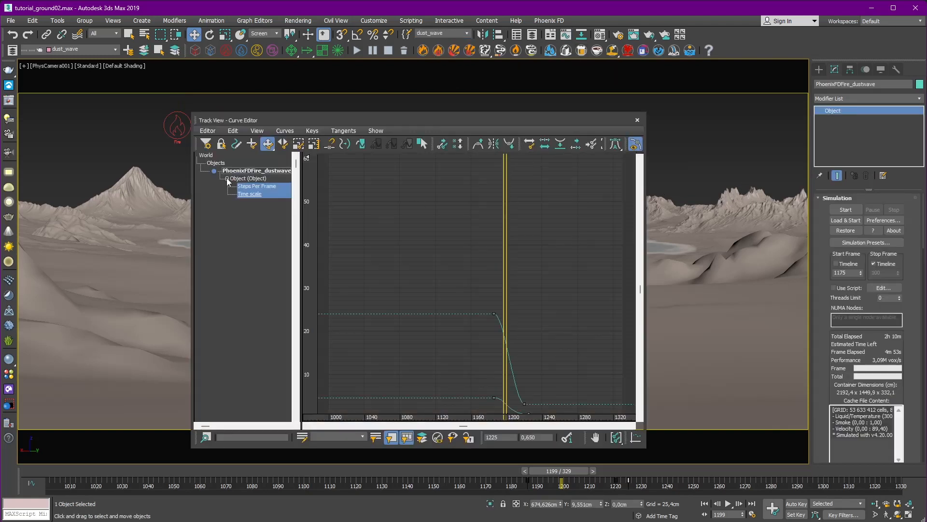
middle_click_drag(504, 298, 517, 216)
left_click_drag(544, 120, 290, 119)
left_click_drag(167, 102, 198, 120)
left_click_drag(63, 196, 101, 211)
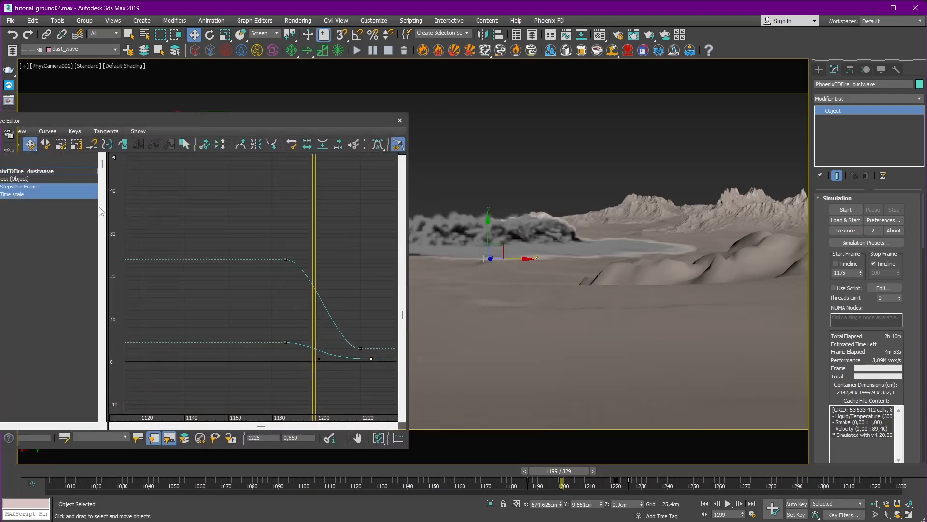
left_click_drag(100, 120, 118, 114)
middle_click_drag(231, 206, 225, 204)
middle_click_drag(317, 224, 257, 188)
middle_click_drag(217, 211, 228, 221, "ctrl+alt")
Inspect the Steps Per Frame and Time Scale keys while scrubbing through the slowdown, return to frame 1200 and close the Curve Editor.
left_click(233, 219)
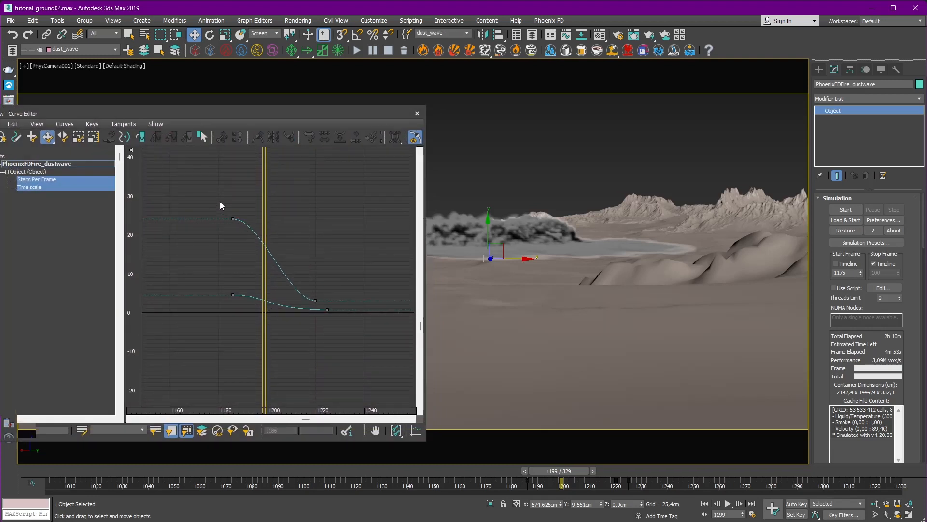
left_click_drag(264, 251, 316, 257)
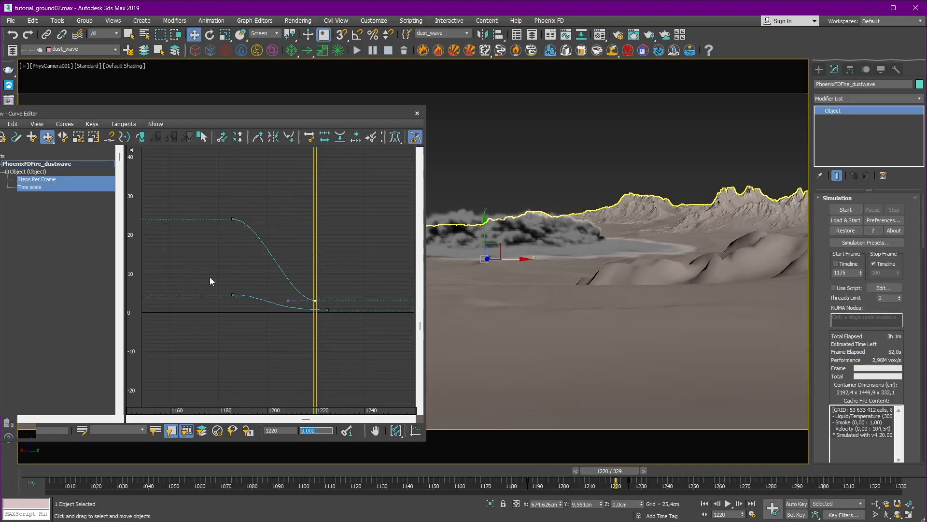
left_click(233, 295)
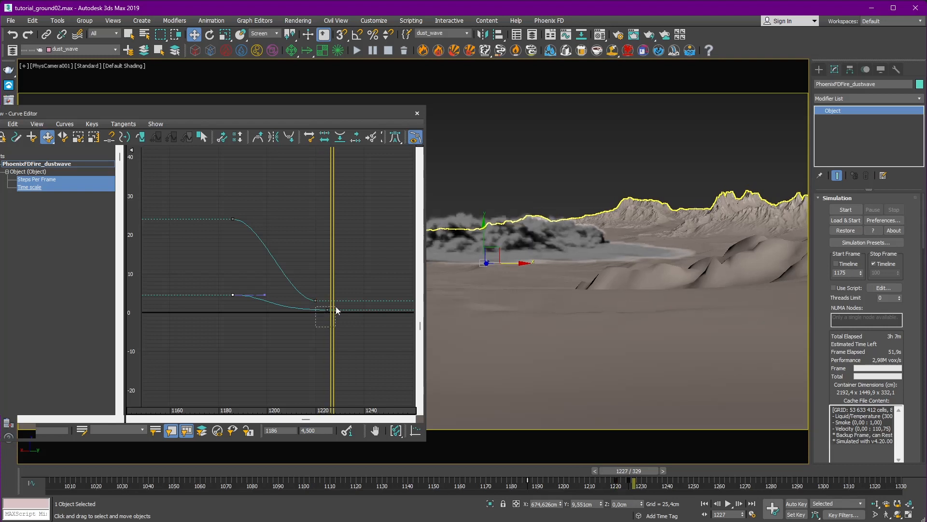
left_click_drag(337, 310, 266, 320)
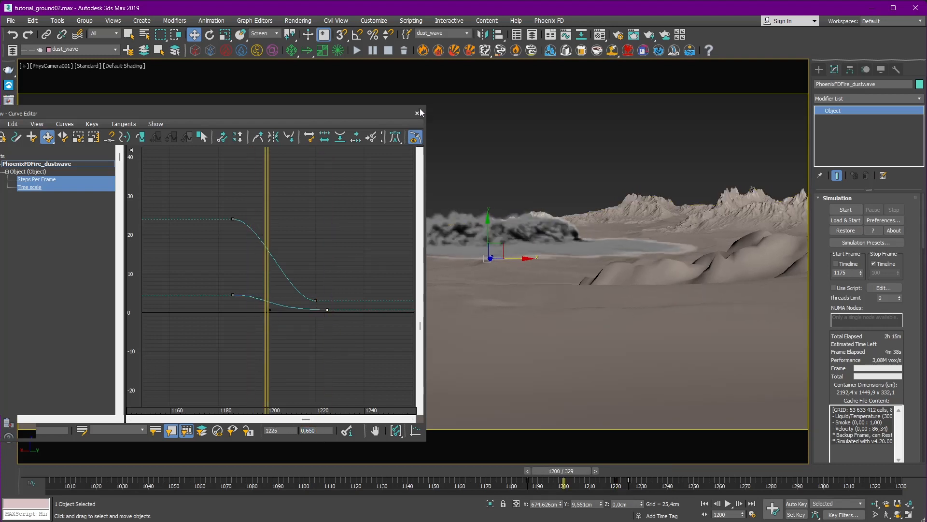
left_click(417, 113)
Go to frame 1227 and examine the dust wave simulator's cache cell count, cell size and grid dimensions.
scroll(827, 292, "down", 4)
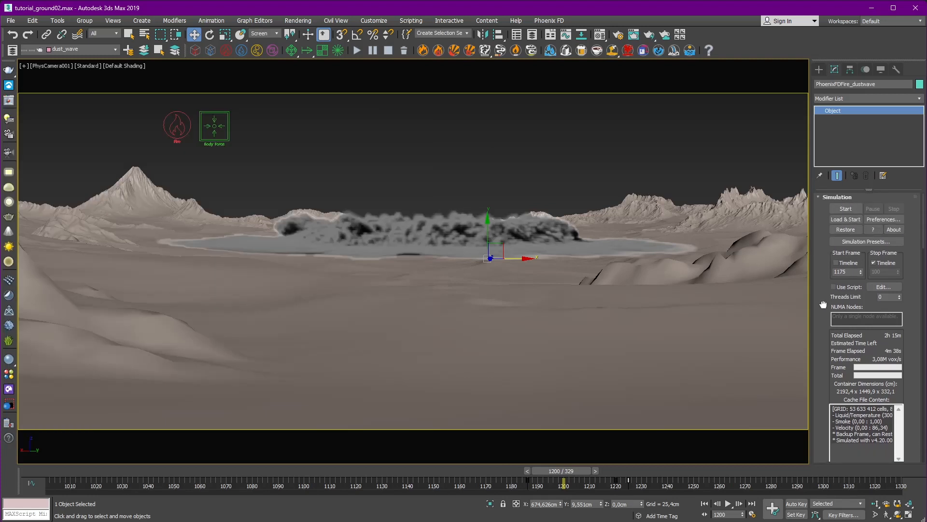
left_click_drag(573, 472, 639, 472)
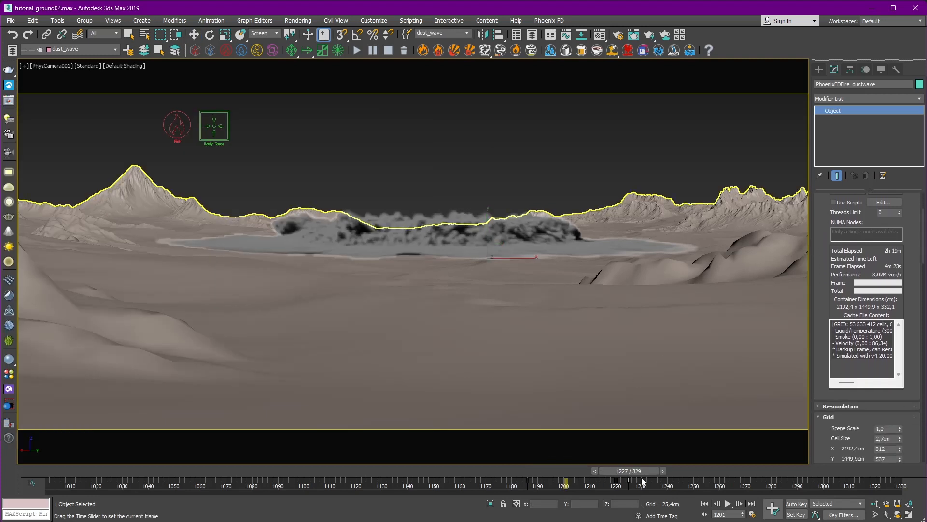
left_click_drag(852, 325, 869, 325)
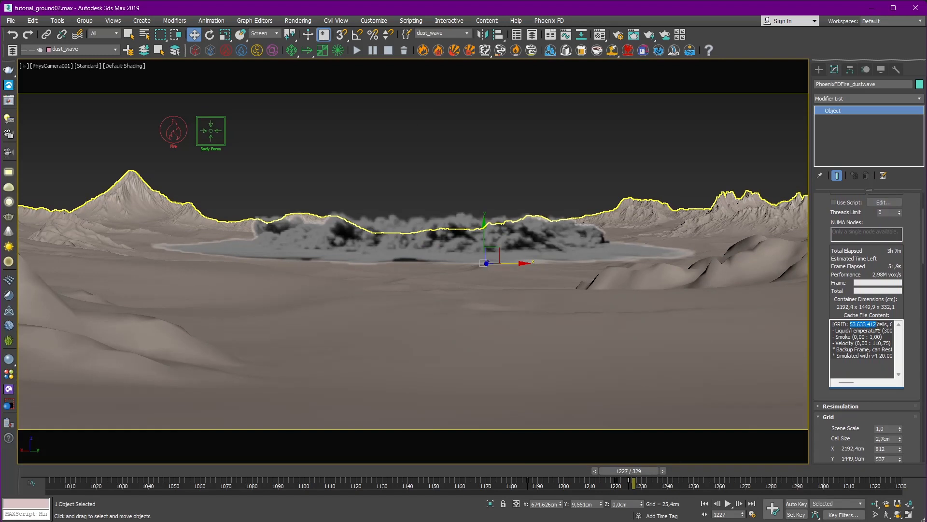
scroll(908, 364, "down", 3)
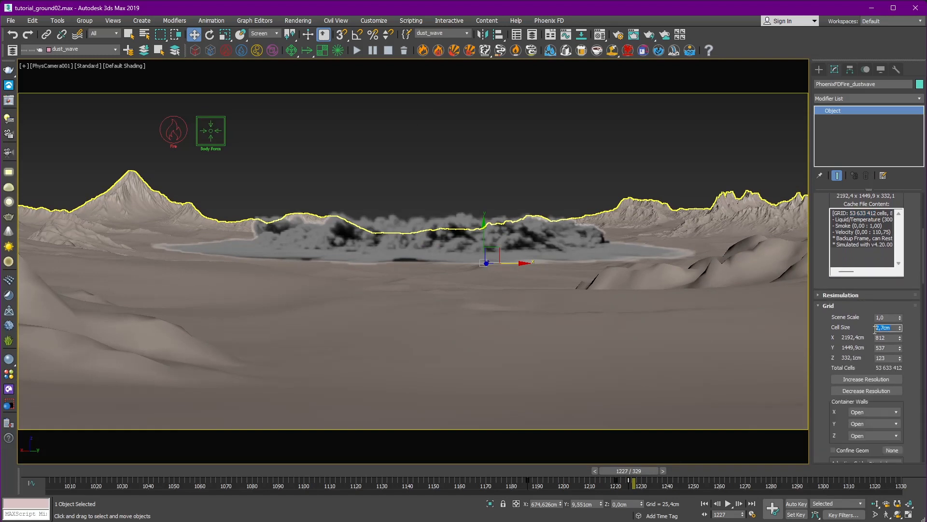
scroll(913, 374, "down", 3)
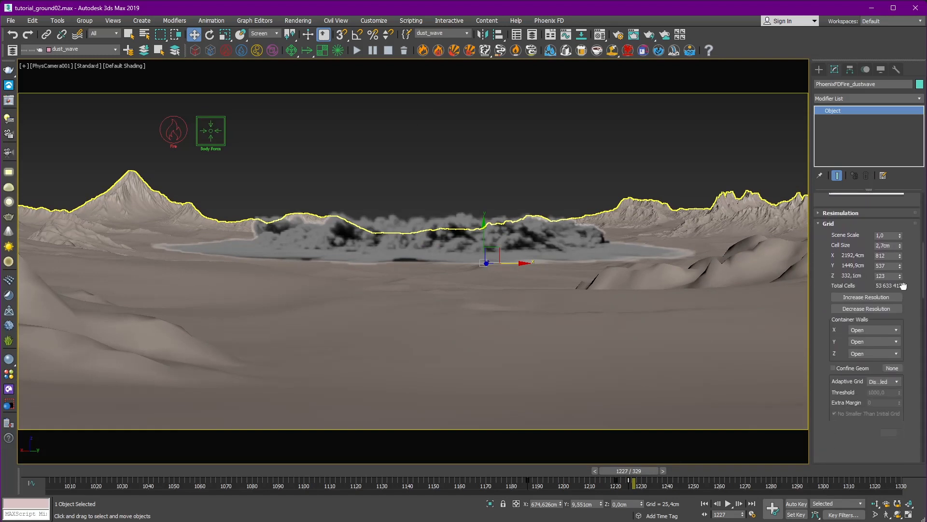
Review the simulator's Dynamics settings for gravity, cooling, smoke buoyancy and Massive Vorticity.
scroll(912, 374, "down", 7)
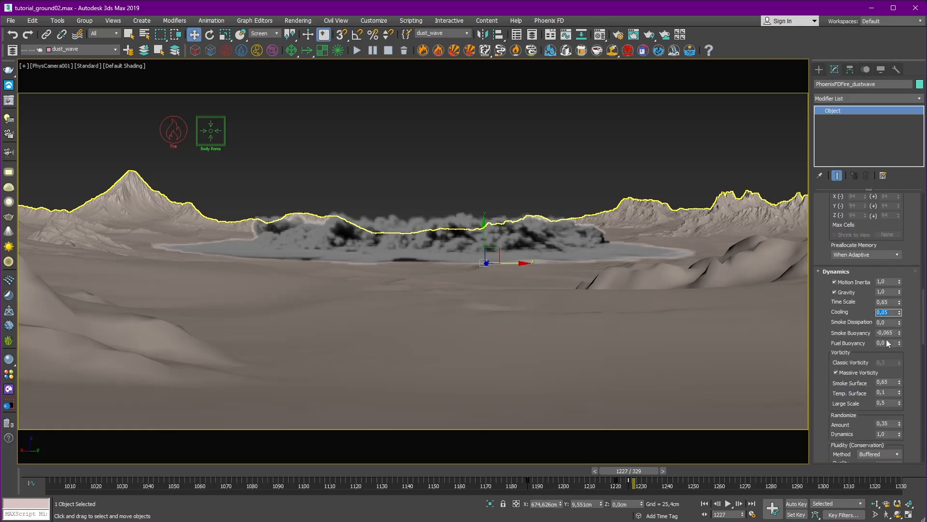
left_click(889, 333)
left_click(878, 292)
left_click_drag(913, 353, 912, 270)
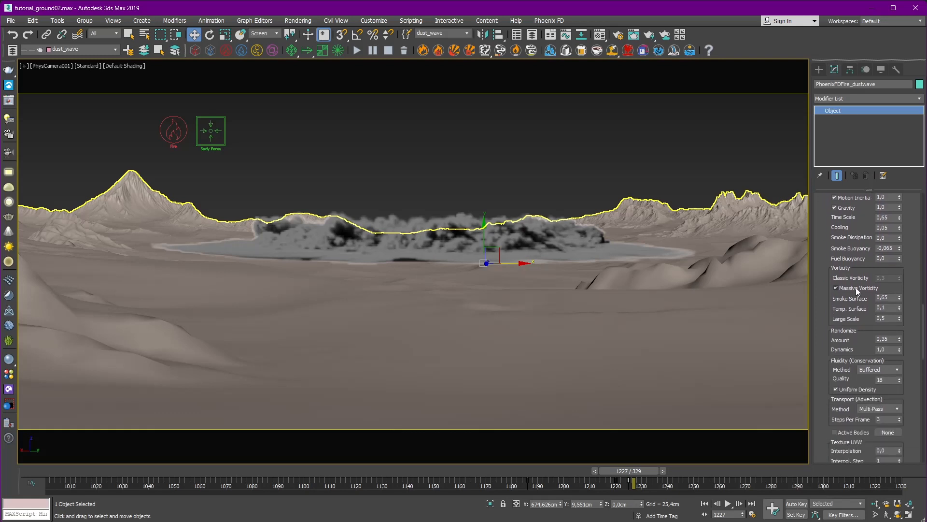
left_click(883, 298)
left_click(883, 308)
left_click(883, 318)
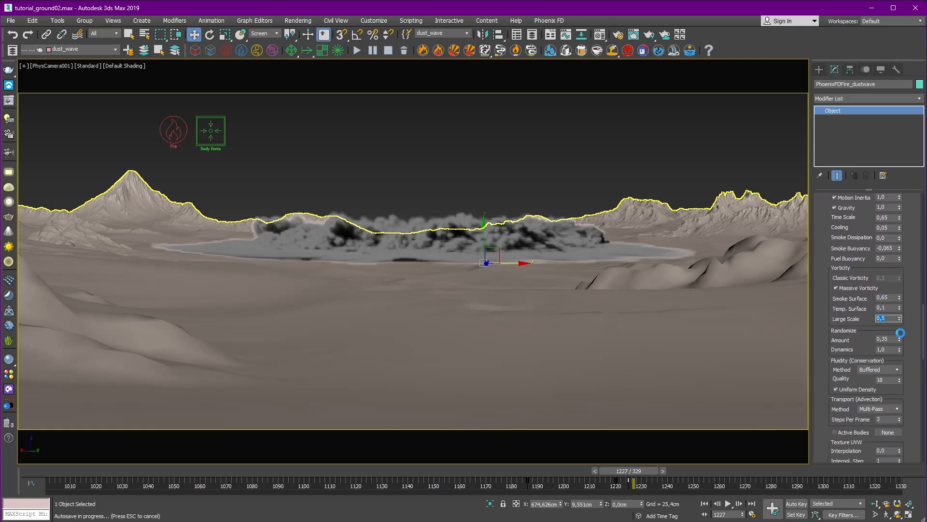
Review the simulator's Randomize amount, Fluidity method and quality, and Transport settings down to the Preview options.
left_click_drag(910, 342, 894, 294)
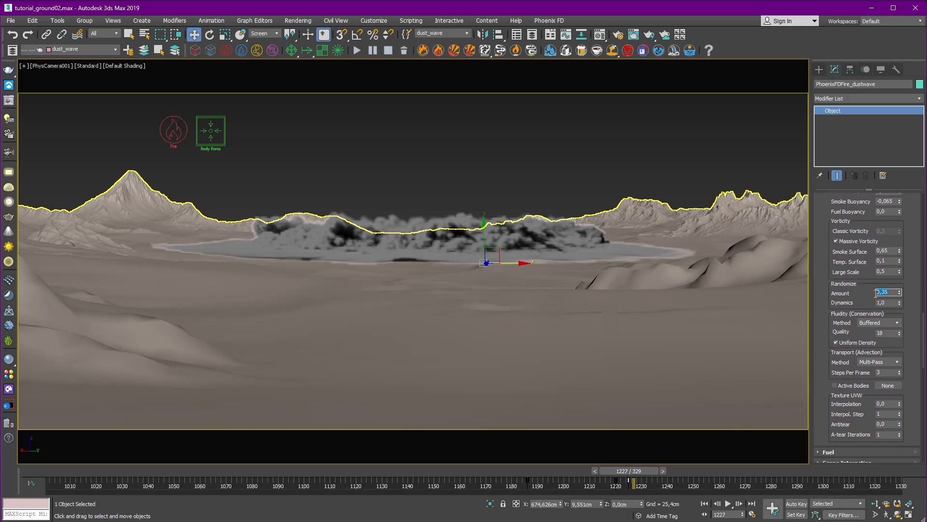
scroll(887, 280, "down", 5)
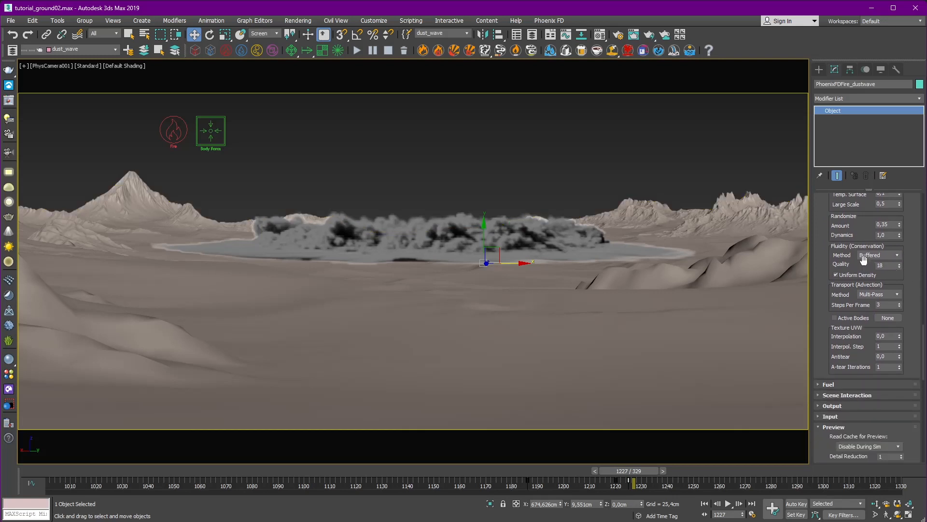
left_click(881, 265)
left_click_drag(914, 315, 905, 271)
mouse_move(923, 365)
left_mouse_down()
mouse_move(922, 281)
mouse_move(923, 371)
left_mouse_up()
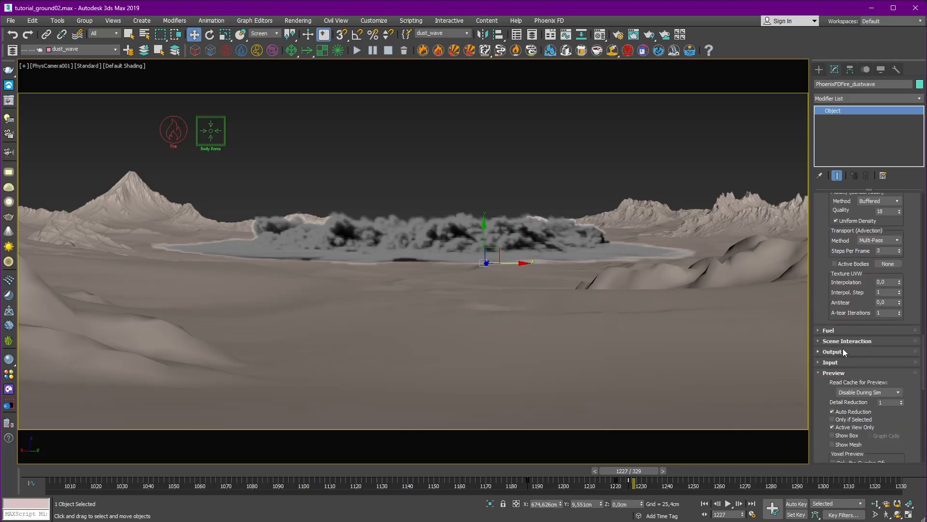
Set the dust wave simulator's preview Detail Reduction to 0 and collapse the Preview settings.
left_click_drag(842, 349, 843, 245)
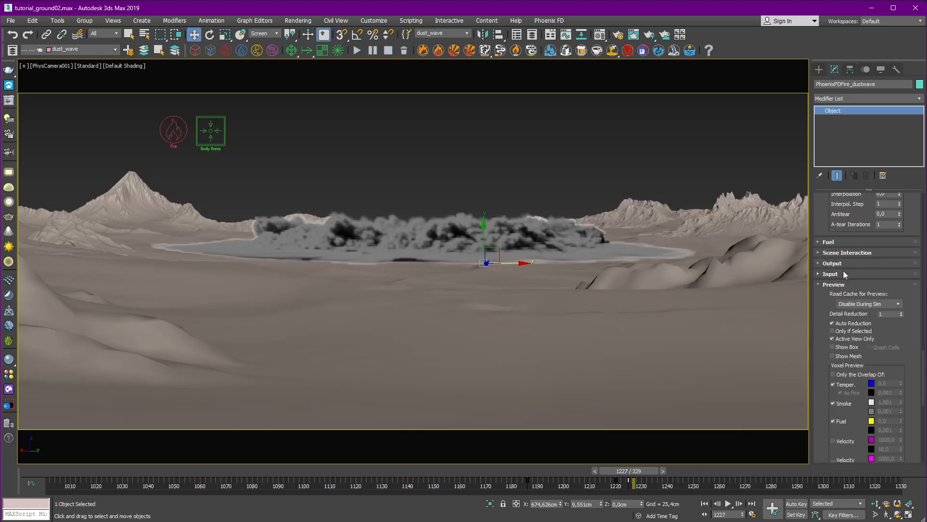
left_click_drag(899, 318, 899, 301)
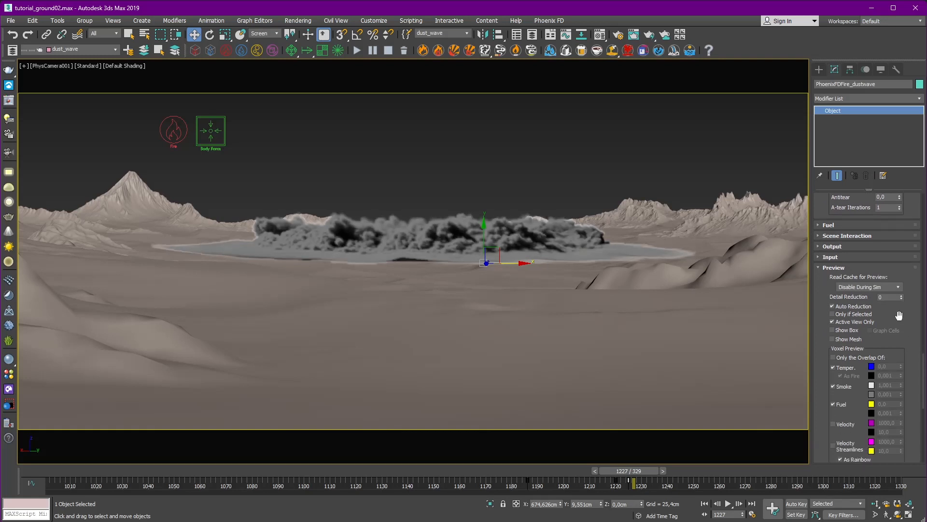
left_click(834, 267)
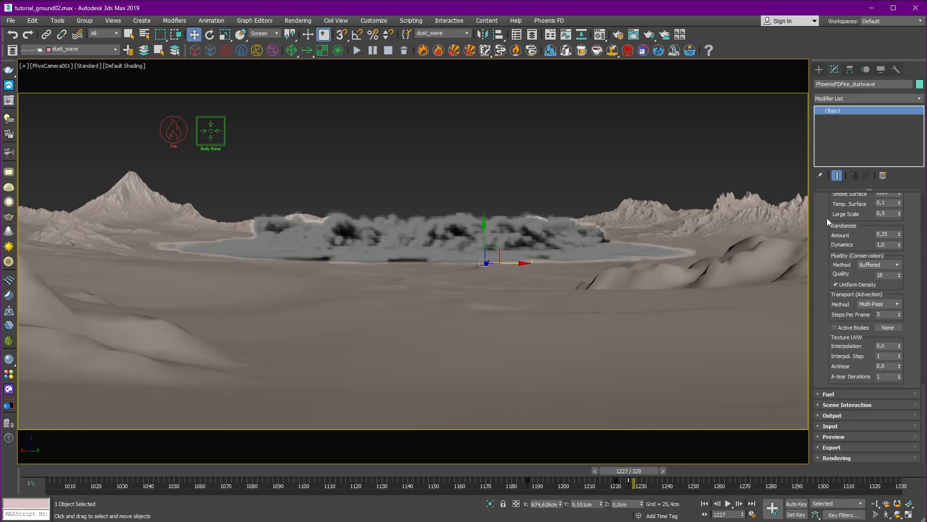
Collapse the simulator's Dynamics settings and review the Scene Interaction include list.
scroll(826, 223, "up", 3)
left_click(828, 230)
left_click(836, 405)
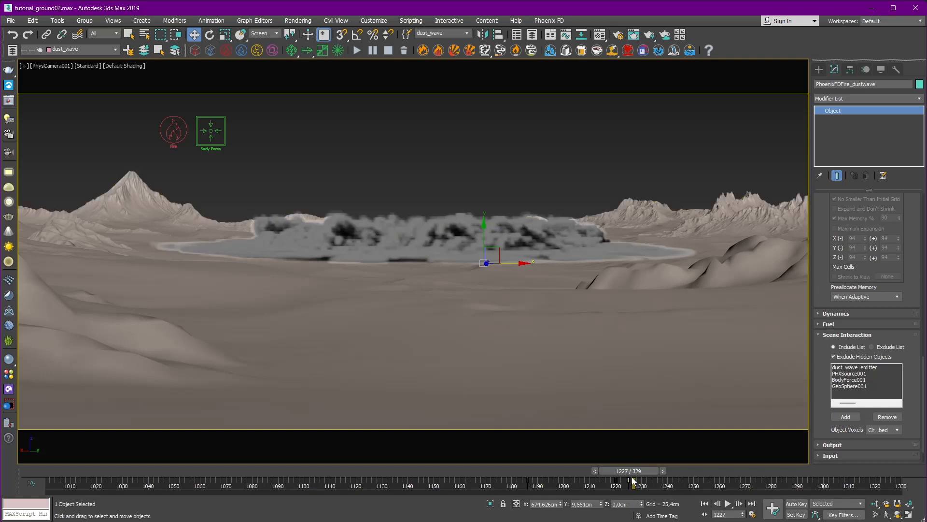
Go to frame 1181 and hide the white geometry sticking out of the dust wave's centre.
left_click_drag(629, 470, 512, 478)
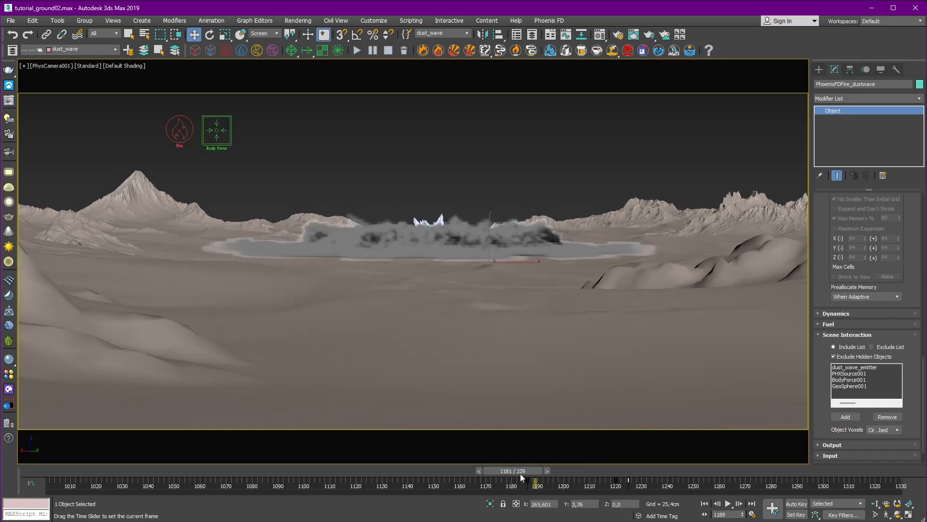
left_click(425, 227)
right_click(434, 207)
left_click(459, 173)
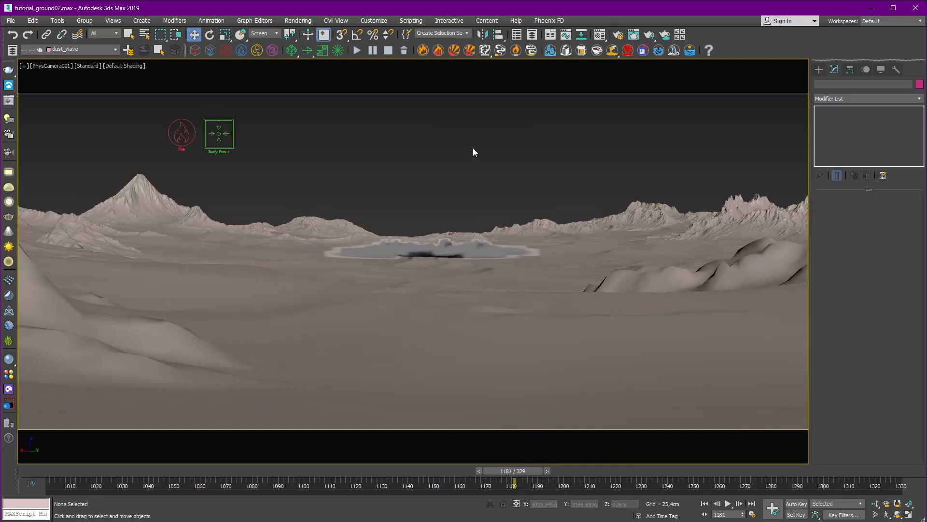
Unhide the core_expld layer, close the Layer Explorer and check the explosion with the dust wave at frame 1190.
left_click(13, 50)
left_click(115, 267)
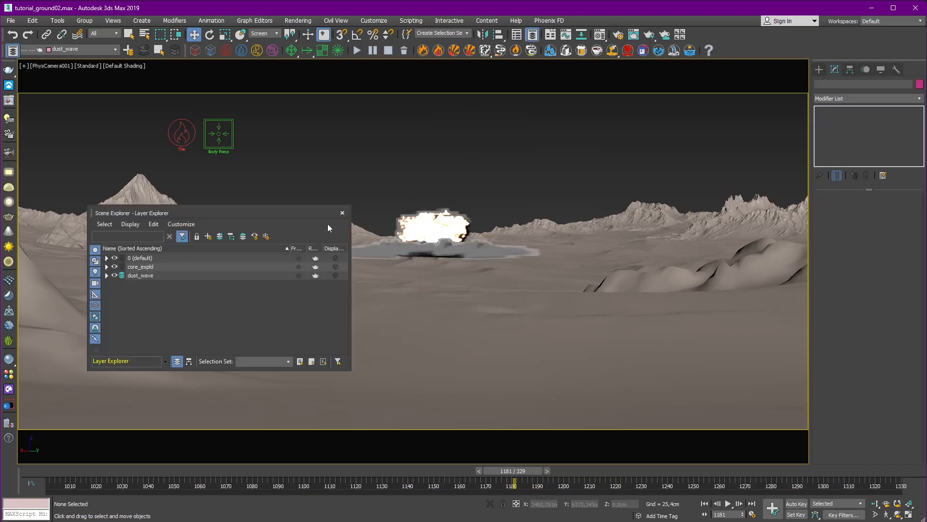
left_click(343, 213)
mouse_move(535, 468)
left_mouse_down()
mouse_move(517, 471)
mouse_move(656, 469)
mouse_move(534, 469)
left_mouse_up()
key("w")
Select the camera target of PhysCamera001 and open its Z Position curve in the Curve Editor.
left_click(66, 64)
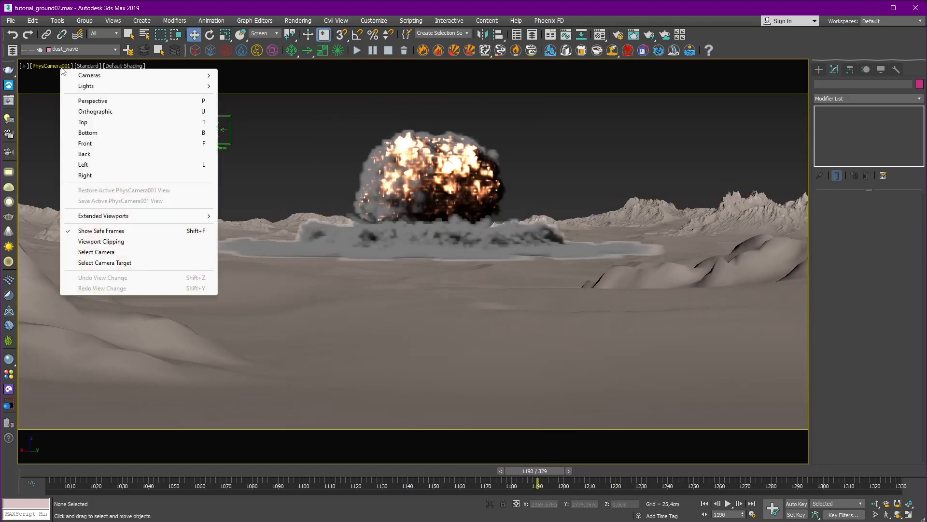
left_click(126, 263)
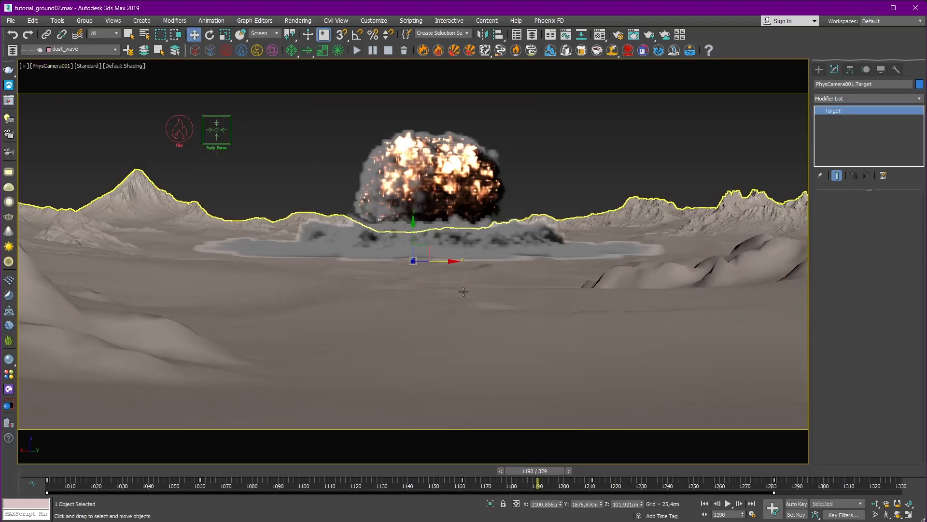
left_click(566, 34)
left_click_drag(321, 103, 303, 150)
left_click(35, 242)
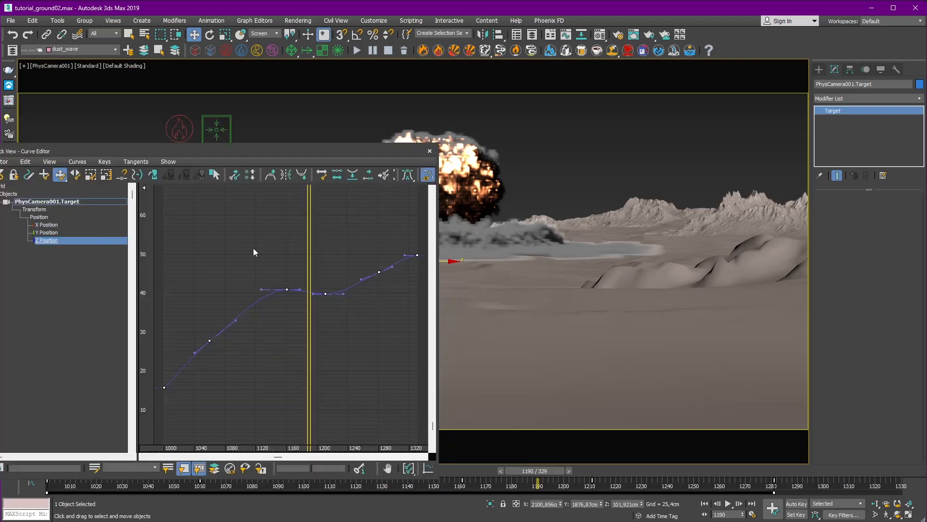
Raise the camera target's Z Position key at frame 1161 to about 43.
middle_click_drag(368, 236, 376, 258, "ctrl+alt")
left_click_drag(366, 151, 356, 264)
middle_click_drag(302, 370, 333, 368)
middle_click_drag(333, 368, 314, 333, "ctrl+alt")
left_click_drag(314, 333, 291, 341)
key("ctrl+z")
middle_click_drag(292, 357, 299, 328, "ctrl+alt")
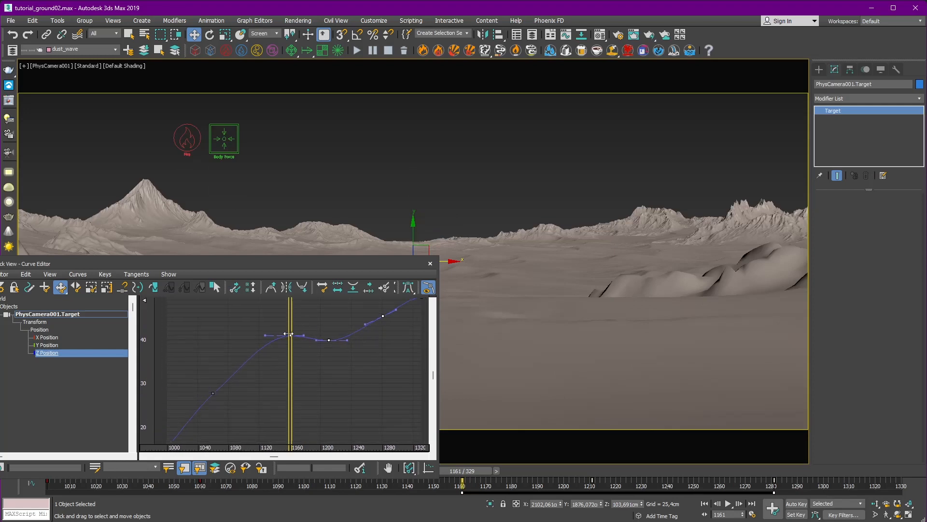
left_click_drag(291, 335, 292, 327)
Go to frame 1211 and raise the camera target's Z Position key there to about 42.457.
left_click_drag(357, 263, 243, 248)
left_click_drag(464, 471, 592, 456)
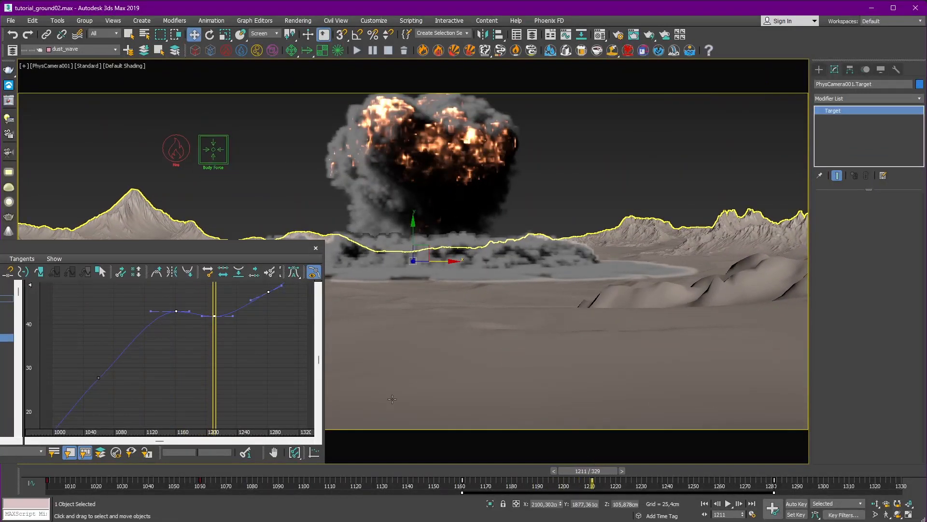
left_click(212, 319)
left_click(214, 316)
left_click_drag(215, 317, 215, 313)
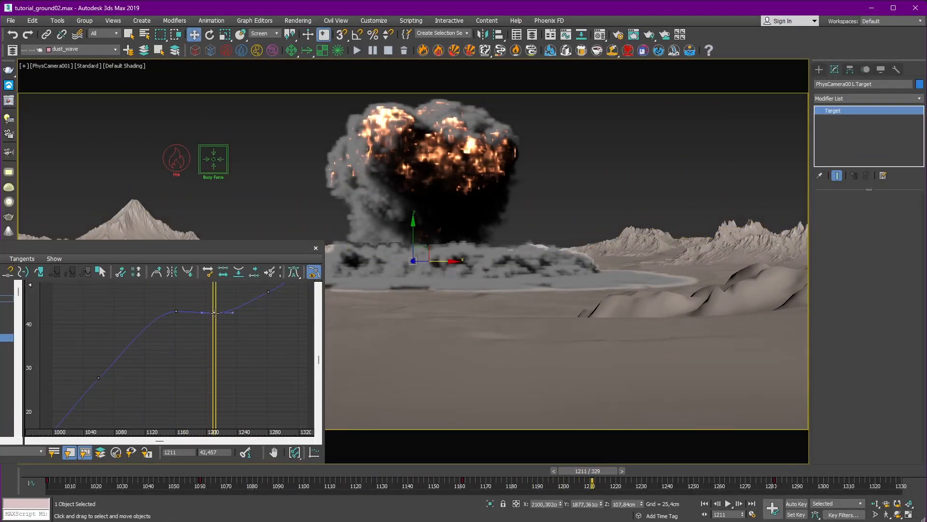
Adjust the last keys of the camera target's Z Position curve while viewing frame 1277, and close the Curve Editor.
middle_click_drag(222, 285, 170, 343)
left_click_drag(169, 342, 213, 343)
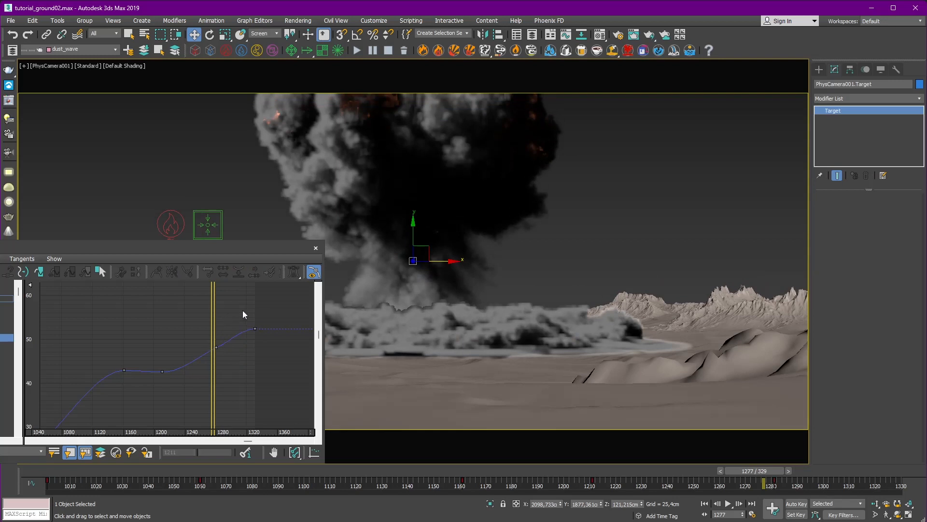
left_click_drag(255, 322, 215, 348)
left_click(240, 325)
left_click(316, 249)
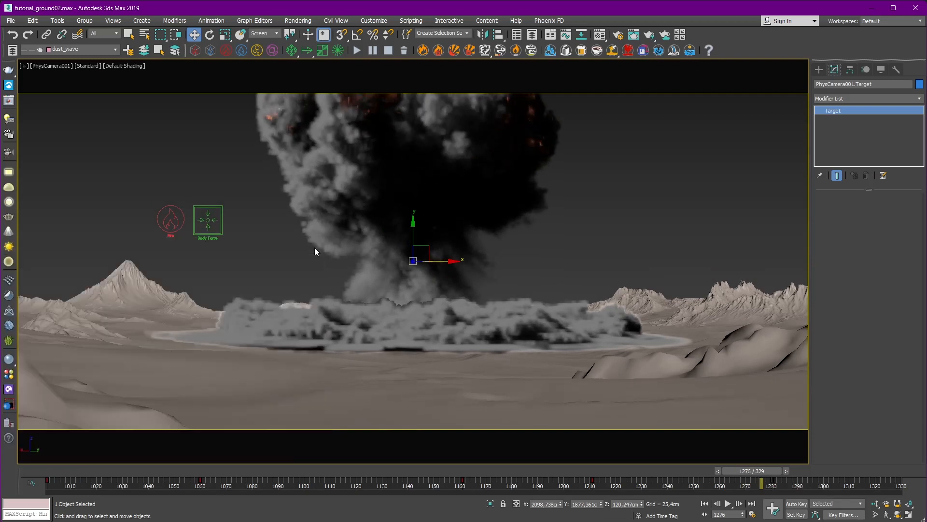
Scrub through the animation to review the camera's vertical move over the explosion and dust wave.
left_click_drag(785, 474, 879, 481)
key("w")
mouse_move(538, 472)
left_mouse_down()
mouse_move(476, 471)
mouse_move(520, 472)
left_mouse_up()
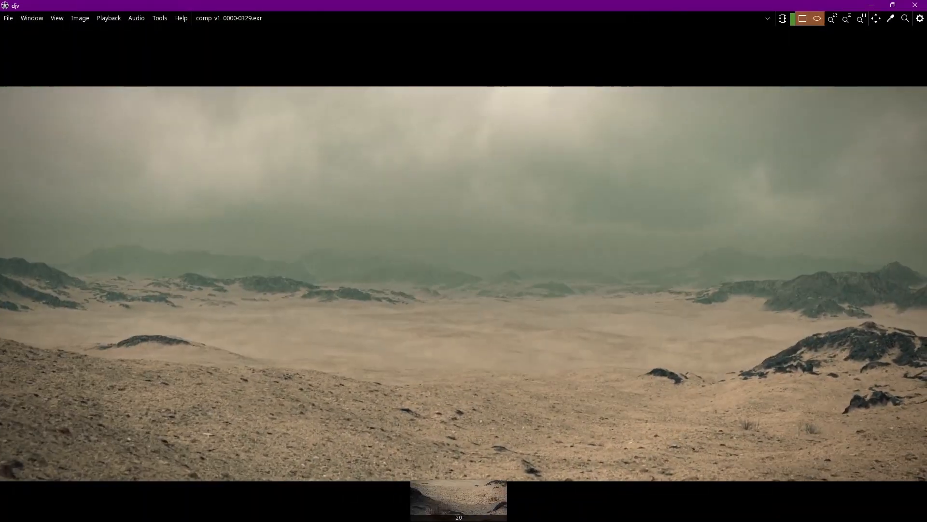
Scrub the comp_v1 sequence in djv to frame 216 to study the shockwave, close the player and return to 3ds Max.
left_click_drag(459, 519, 636, 503)
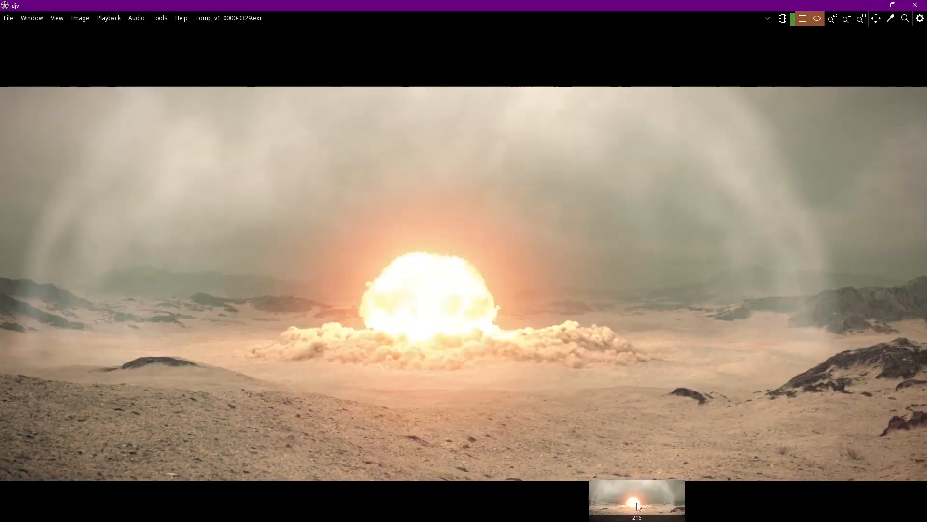
left_click(918, 5)
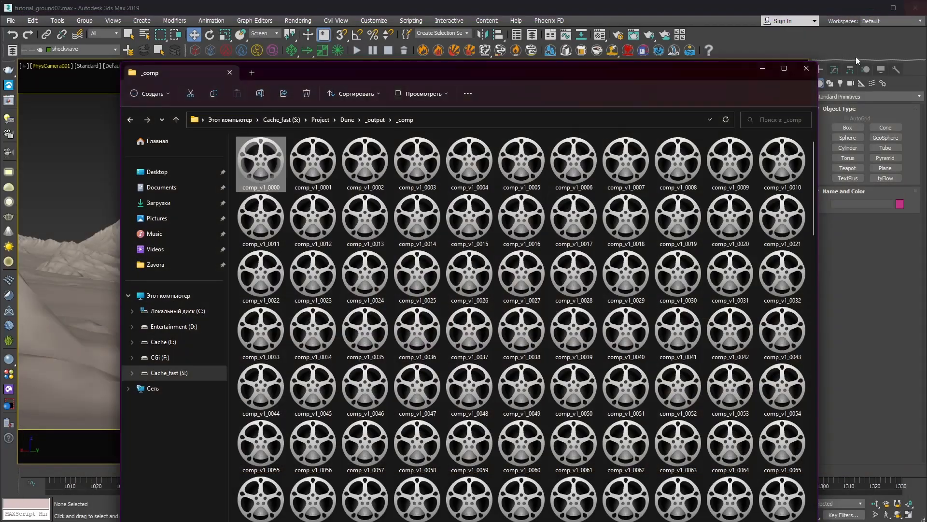
left_click(762, 69)
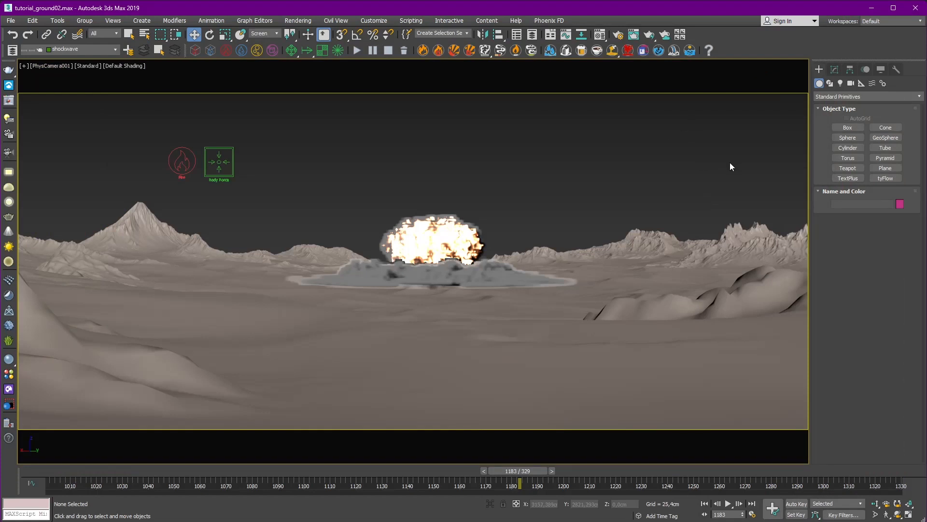
Create a GeoSphere with a radius of about 81 cm at the blast centre, working in a top-down perspective view.
left_click(886, 138)
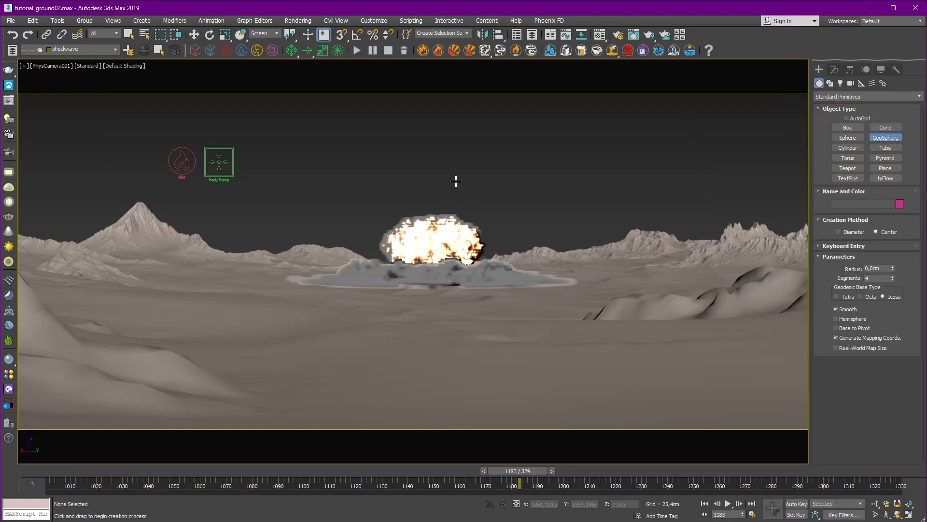
scroll(452, 183, "down", 10)
middle_click_drag(470, 192, 378, 309, "alt")
scroll(380, 285, "up", 10)
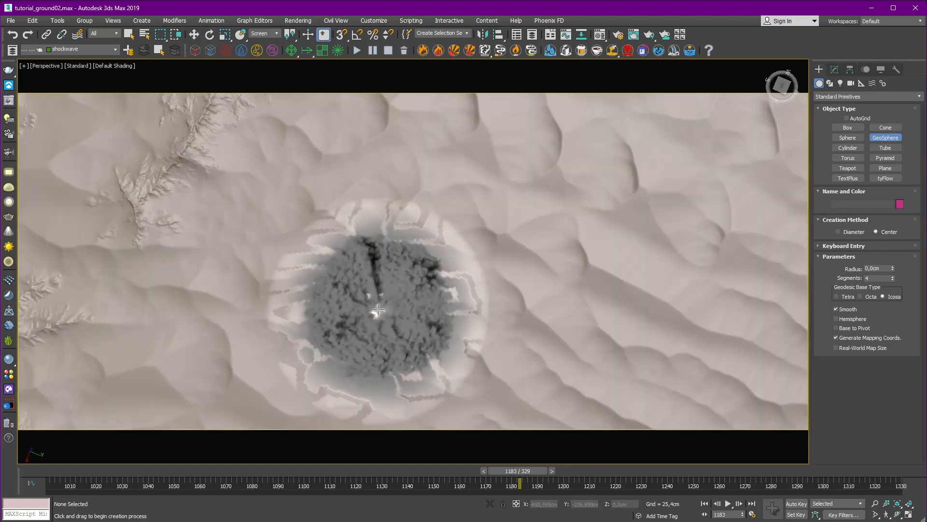
left_click_drag(377, 310, 384, 255)
right_click(380, 360)
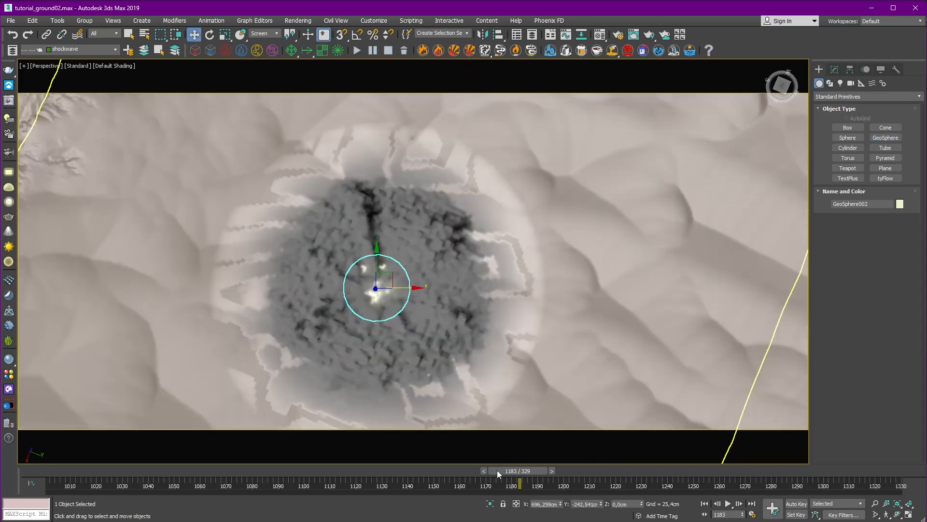
Centre the new sphere on the blast using the smoke at frames 1178 and 1181, and return to the camera view.
left_click_drag(497, 470, 494, 466)
key("w")
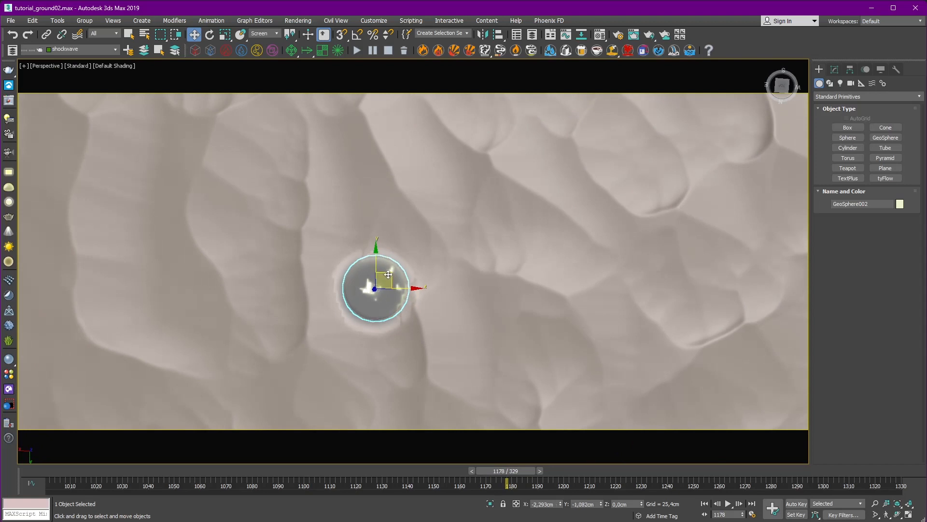
left_click_drag(512, 473, 519, 471)
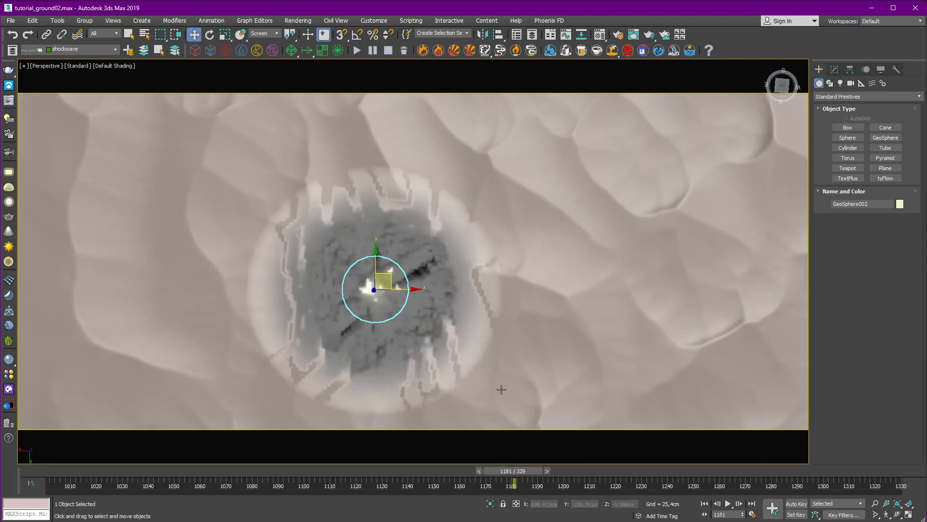
middle_click_drag(501, 389, 538, 293, "alt")
scroll(537, 293, "down", 3)
key("c")
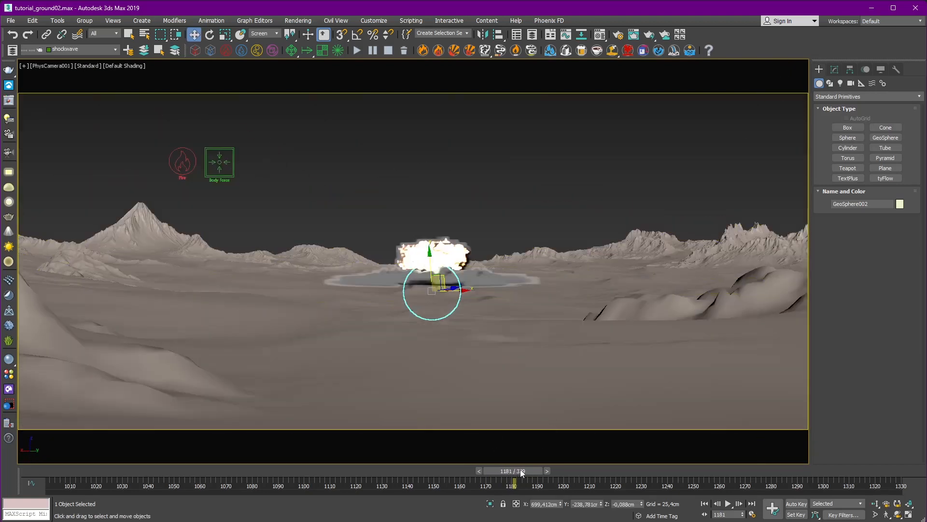
Go to frame 1178 and raise the sphere to a height of about 29 cm so it sits over the blast origin.
left_click_drag(520, 472, 513, 470)
key("w")
left_click(835, 69)
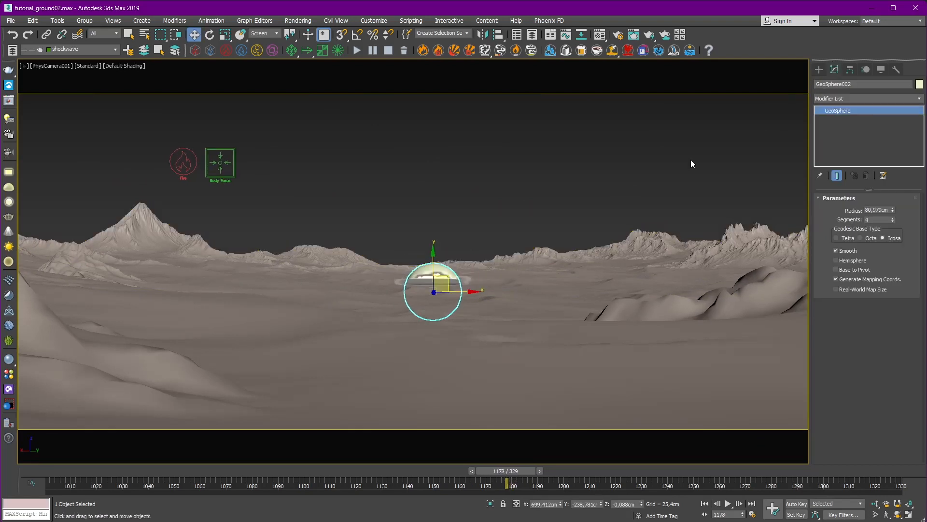
left_click_drag(433, 261, 433, 251)
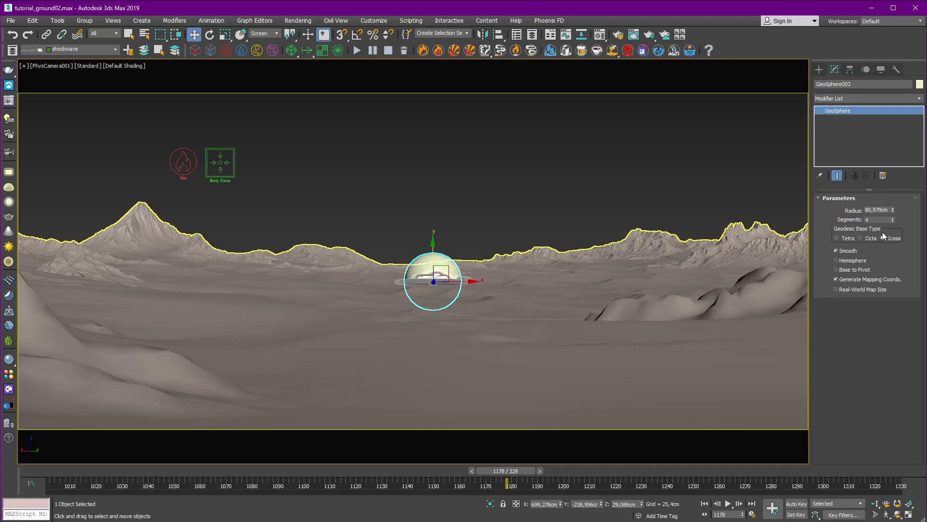
Turn on Auto Key and animate the sphere's radius, setting about 54 cm at frame 1178 and 0 at frame 1177.
left_click(796, 504)
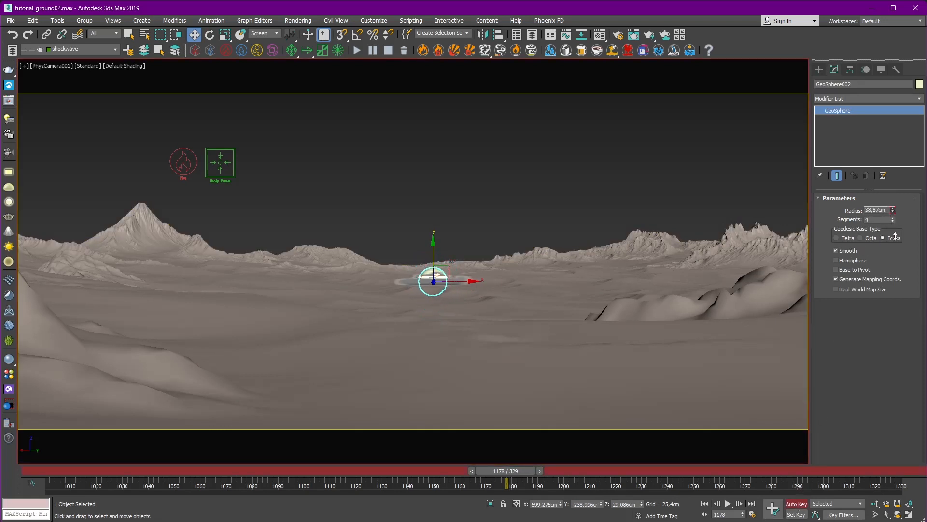
left_click_drag(893, 216, 889, 194)
left_click_drag(514, 470, 501, 470)
type("0")
key("Return")
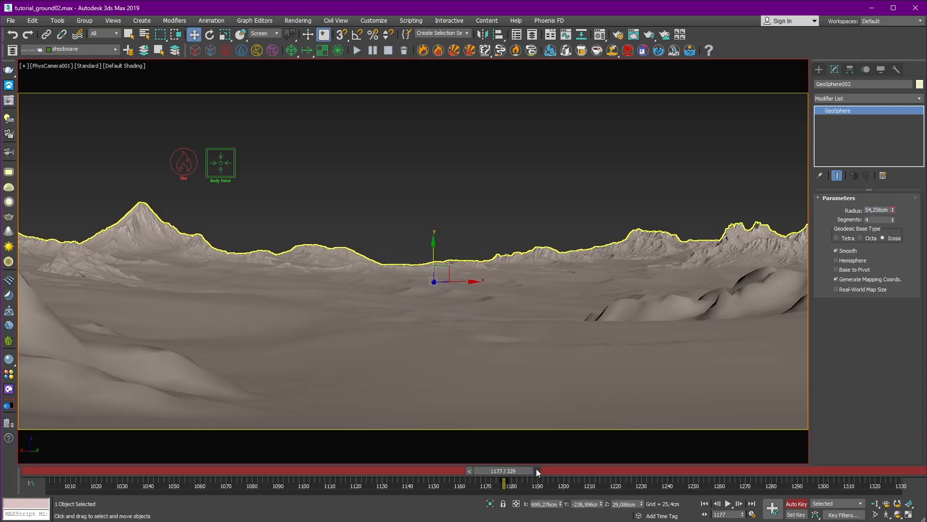
Advance to frame 1182 and set the sphere's radius to about 562.8 cm.
left_click(538, 469)
left_click_drag(526, 467, 536, 465)
key("w")
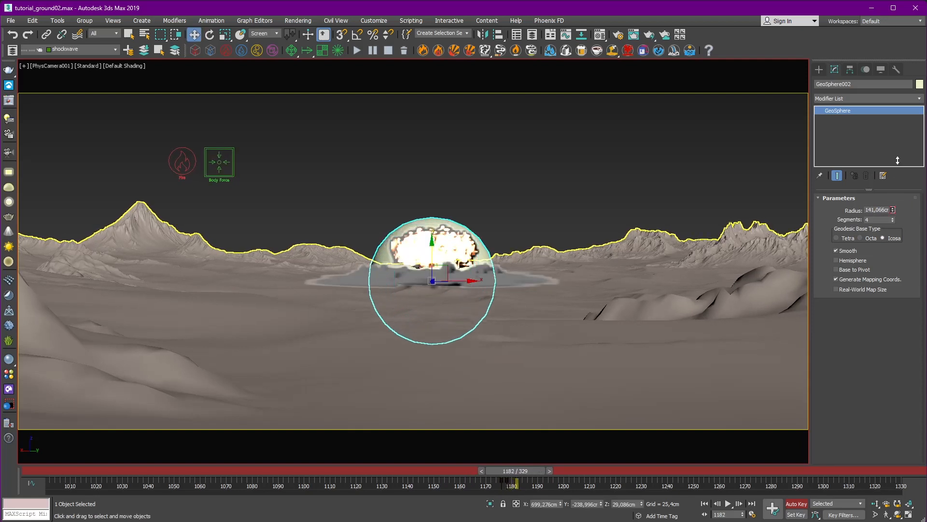
left_click_drag(898, 160, 882, 37)
left_click_drag(893, 209, 894, 201)
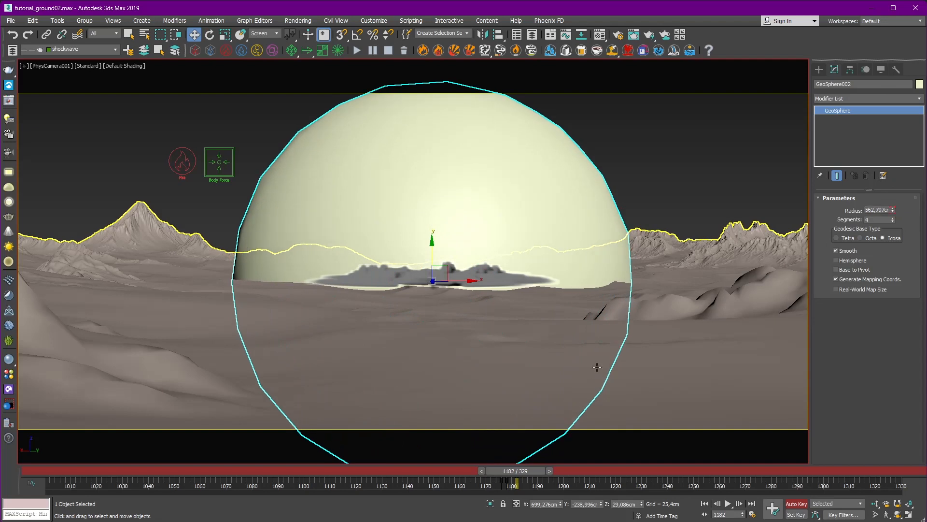
Enable See-Through display for the sphere in its Object Properties.
right_click(543, 189)
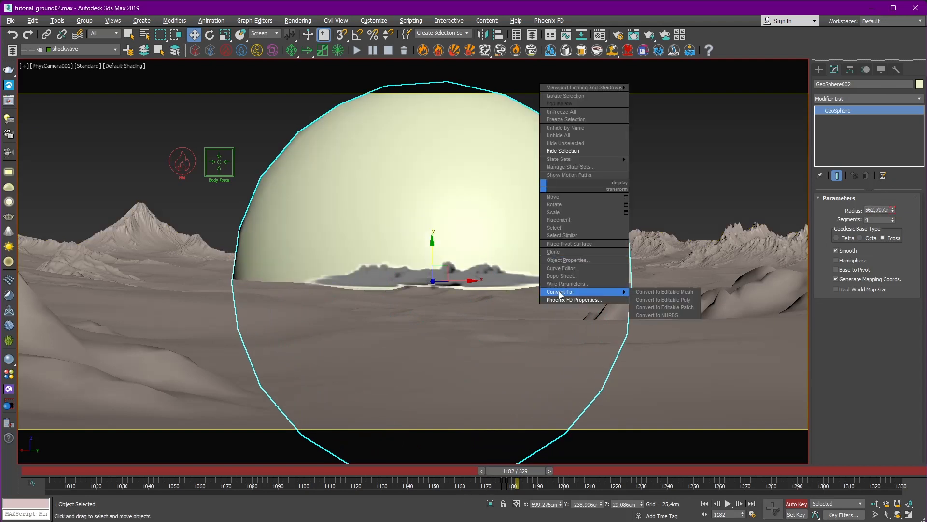
left_click(560, 261)
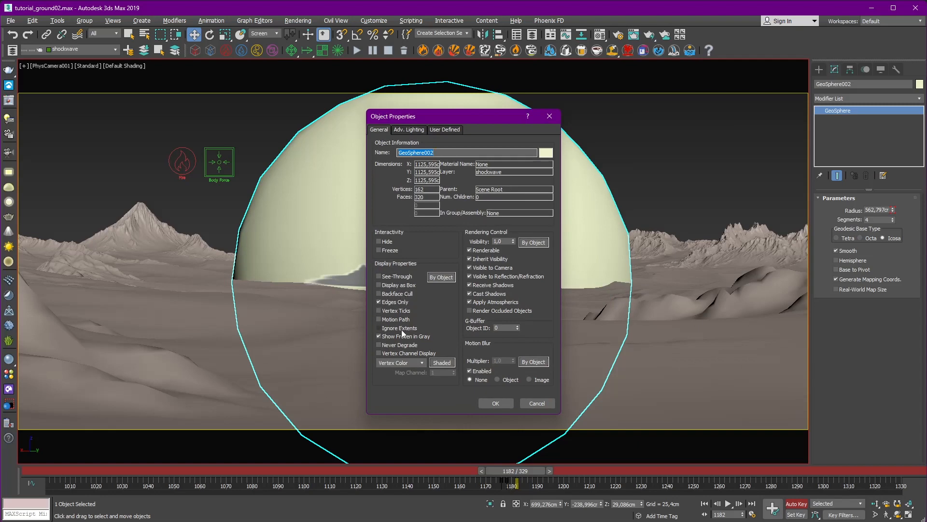
left_click(498, 403)
Set the sphere's radius to about 1125.6 cm at frame 1191, turn off Auto Key and scrub back to frame 1179.
left_click_drag(531, 471, 559, 475)
left_click_drag(893, 209, 902, 135)
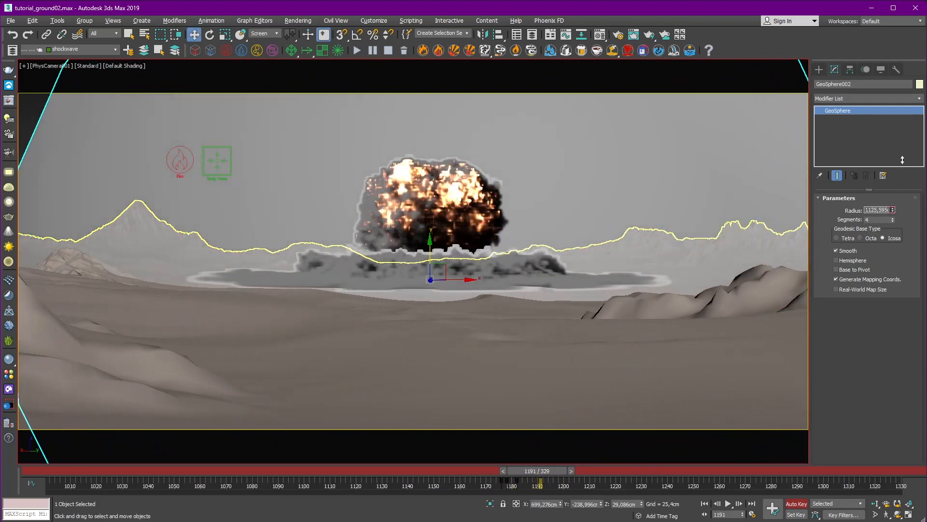
left_click(798, 504)
left_click_drag(543, 470, 515, 470)
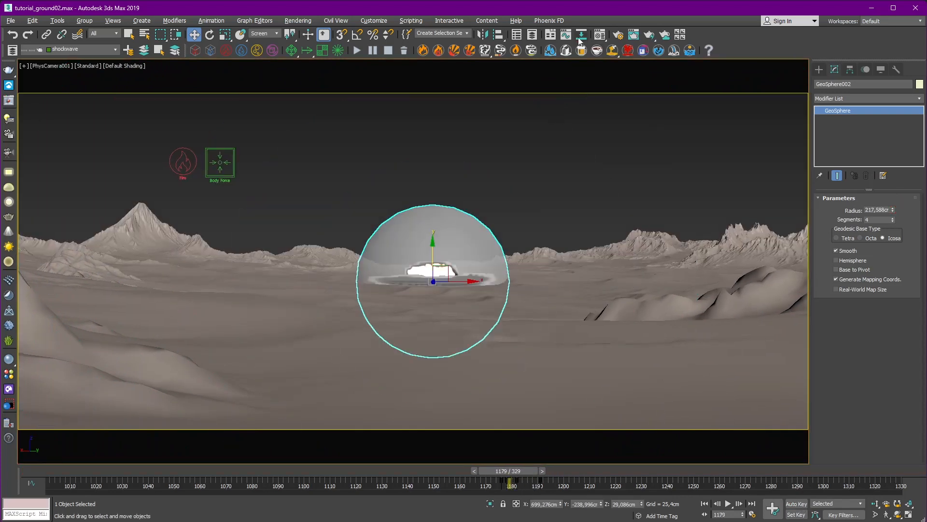
Open the sphere's Radius track in the Curve Editor, enlarge the editor window and fit the curve values in view.
left_click(580, 37)
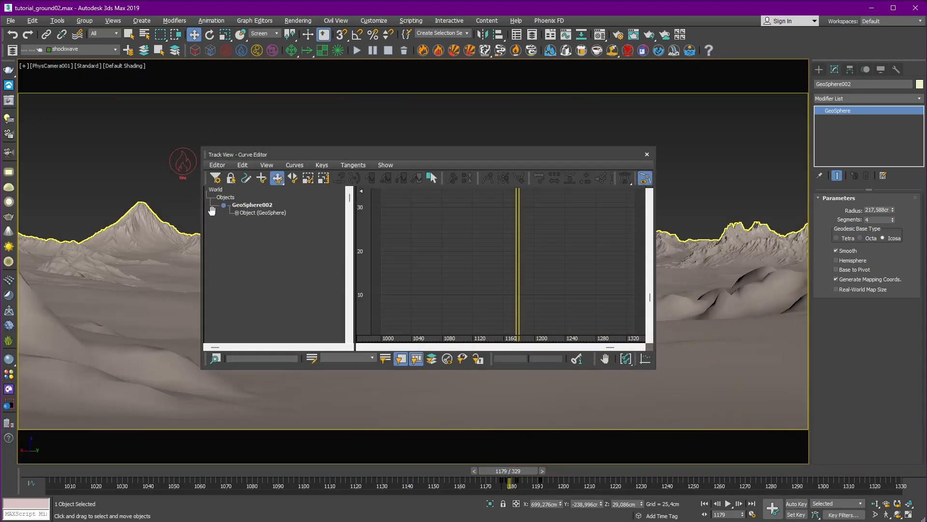
left_click(237, 213)
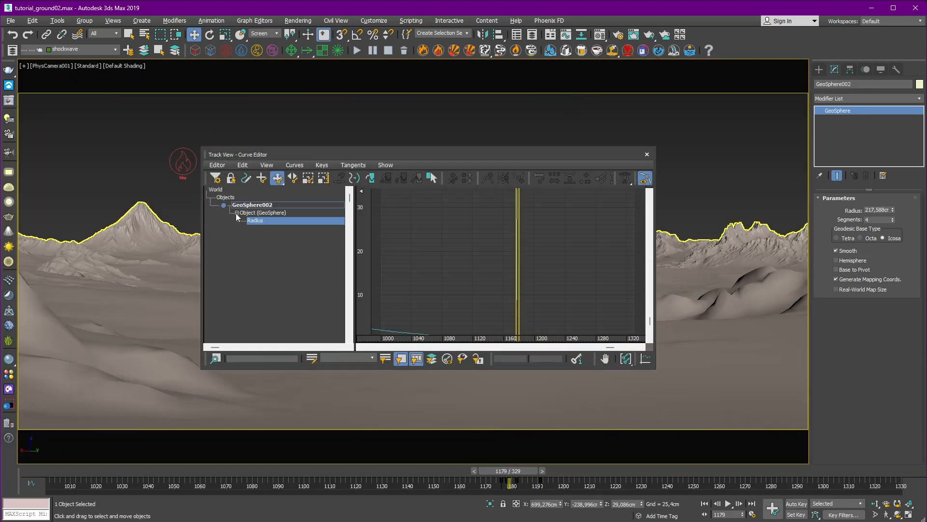
left_click_drag(656, 369, 733, 455)
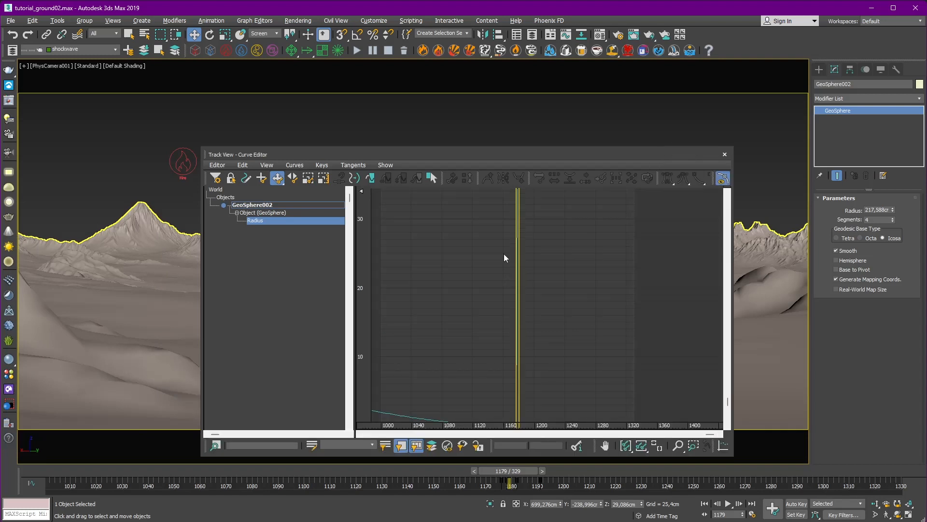
left_click(725, 154)
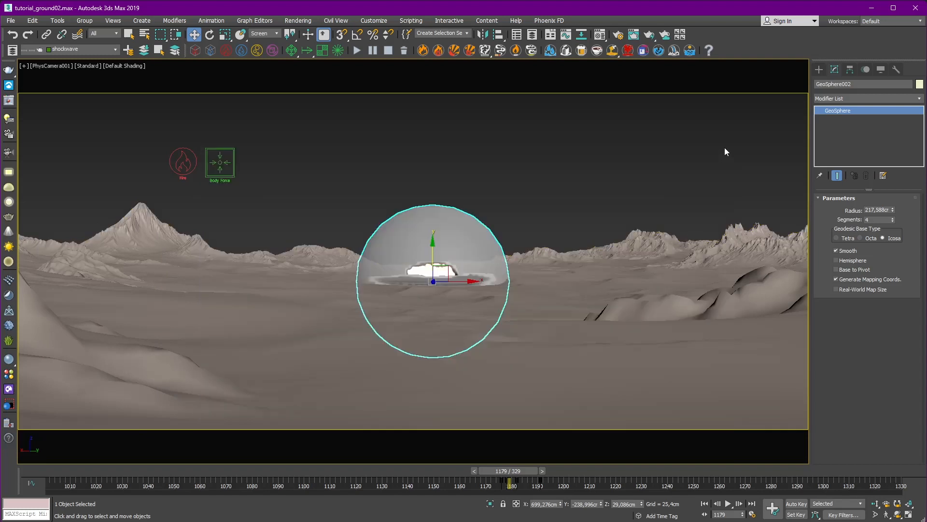
left_click(566, 36)
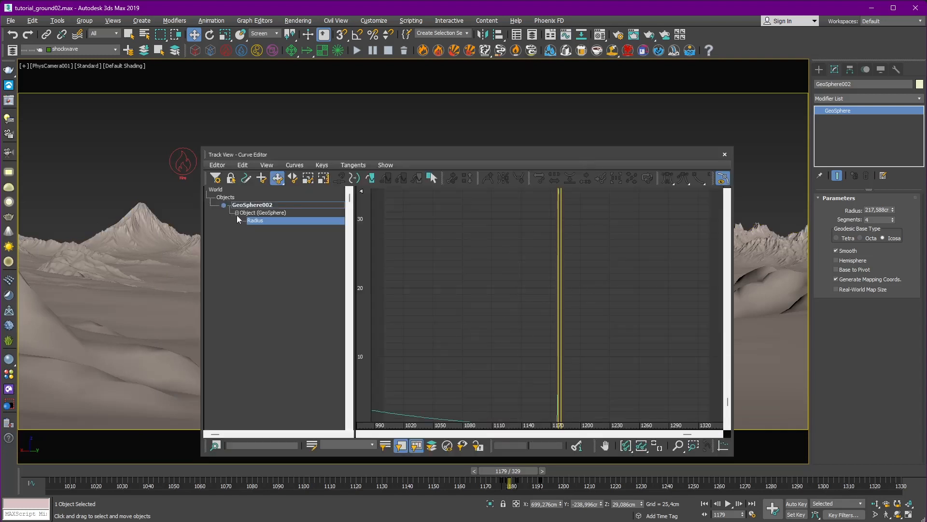
left_click(645, 446)
Delete the stray early key from the sphere's radius curve, keeping the keys from about frame 1176 onward.
middle_click_drag(472, 316, 725, 261)
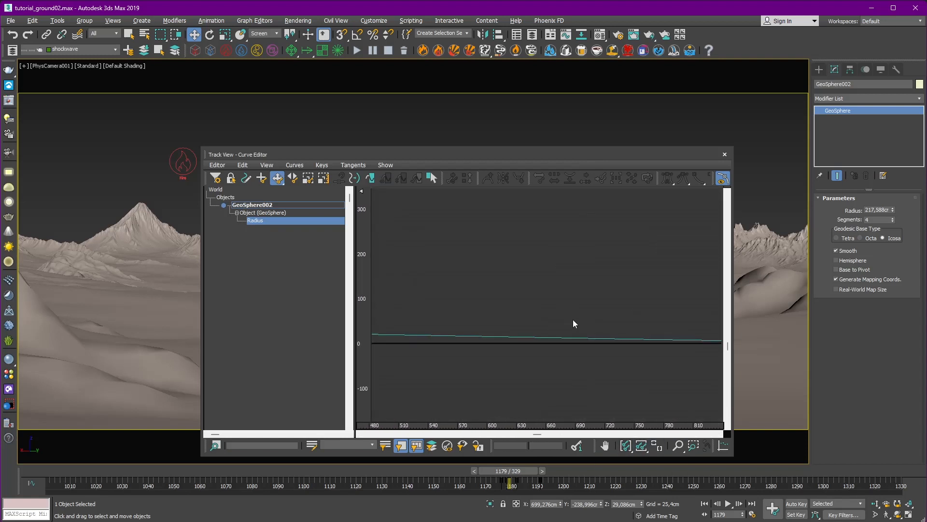
scroll(579, 286, "down", 7)
middle_click_drag(589, 265, 585, 280, "ctrl+alt")
left_click_drag(505, 275, 532, 303)
key("Delete")
middle_click_drag(646, 292, 508, 317)
Raise the radius key at frame 1191 to about 463 and straighten the curve leading into it.
left_click(417, 336)
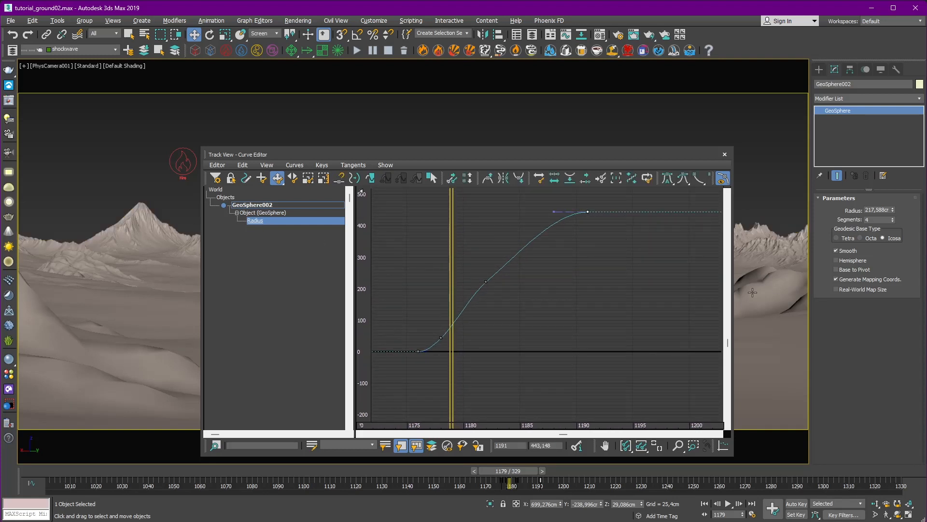
left_click_drag(655, 153, 503, 147)
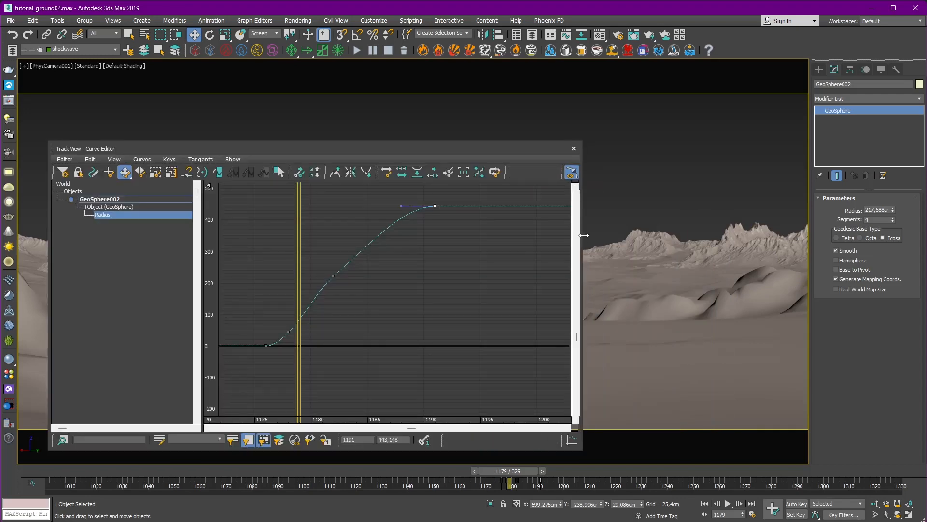
left_click_drag(581, 236, 681, 227)
middle_click_drag(325, 281, 369, 276)
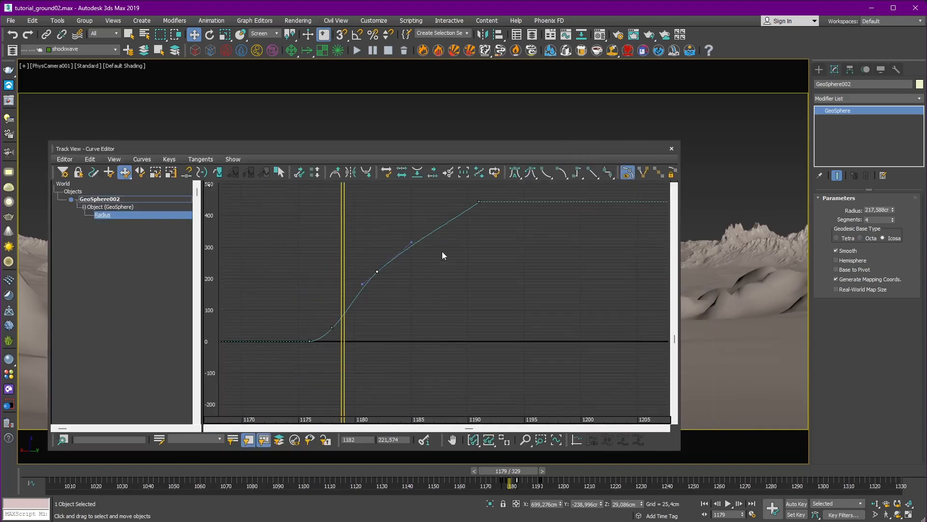
middle_click_drag(498, 226, 483, 232)
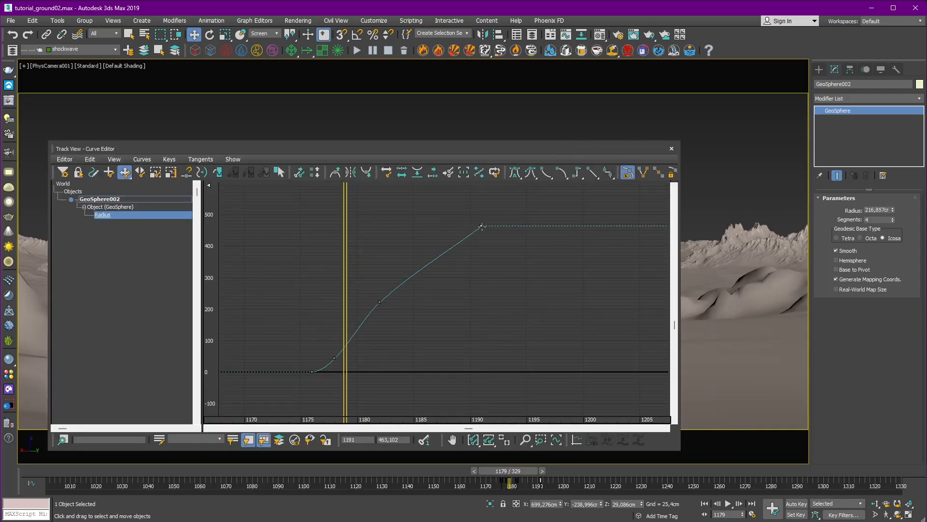
Move the first radius key to frame 1177 and the last to 1190, with the frame 1178 key at about 65 and a steeper start.
middle_click_drag(381, 312, 431, 354, "ctrl+alt")
middle_click_drag(431, 354, 396, 294)
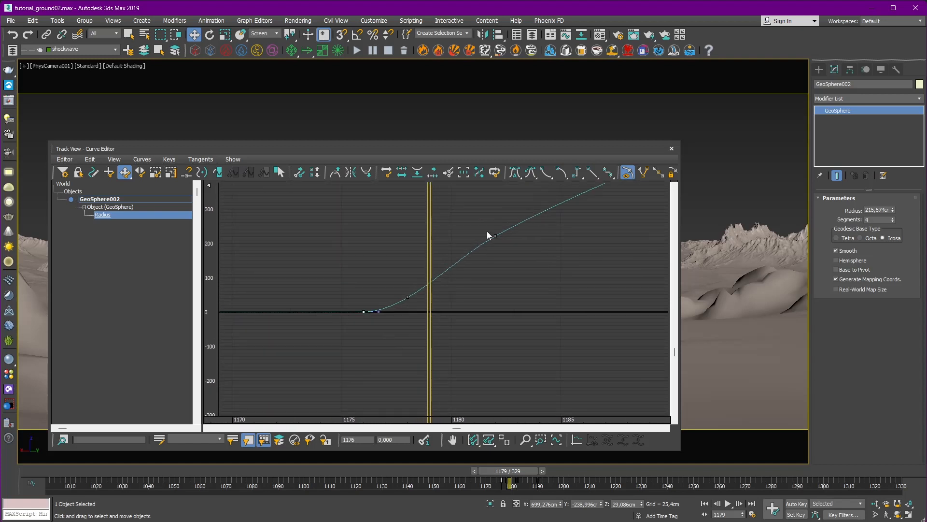
middle_click_drag(575, 235, 452, 342)
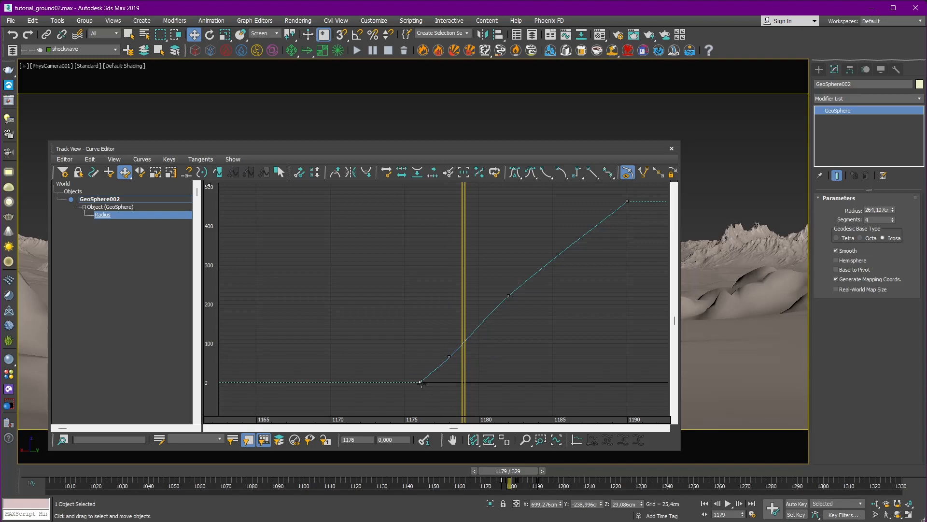
left_click(515, 173)
mouse_move(458, 329)
middle_mouse_down()
mouse_move(458, 284)
mouse_move(459, 341)
middle_mouse_up()
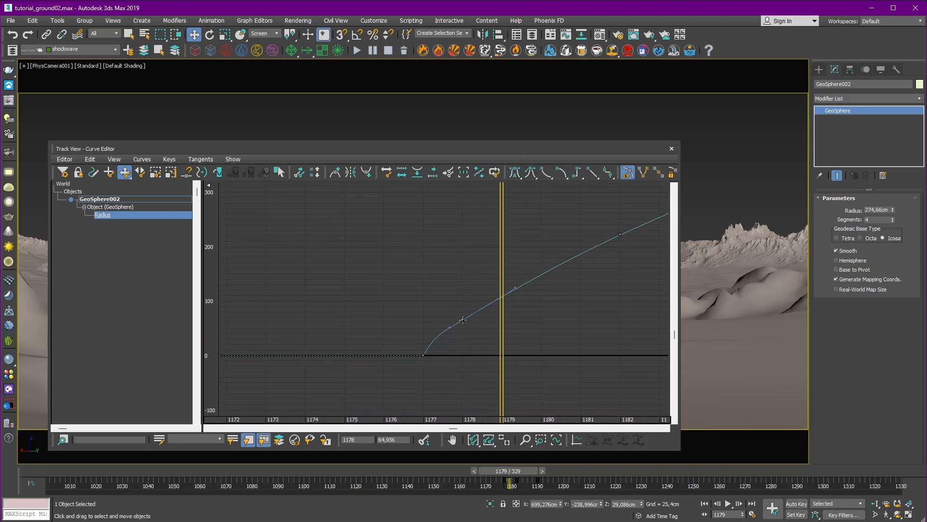
Raise the radius keys to about 80 at frame 1178, 256 at frame 1182 and 498 at frame 1190, smoothing their tangents.
middle_click_drag(541, 282, 448, 268, "ctrl+alt")
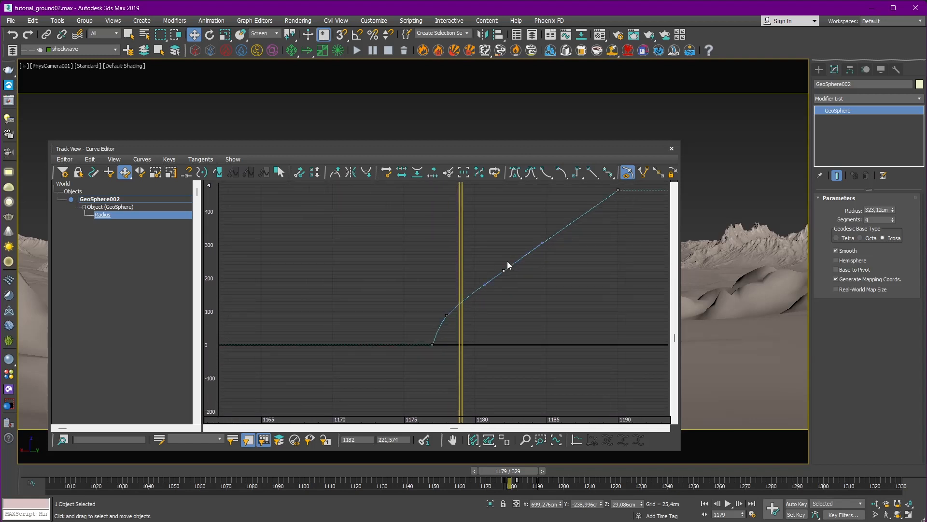
middle_click_drag(507, 261, 499, 340)
middle_click_drag(382, 358, 395, 300)
left_click(384, 303)
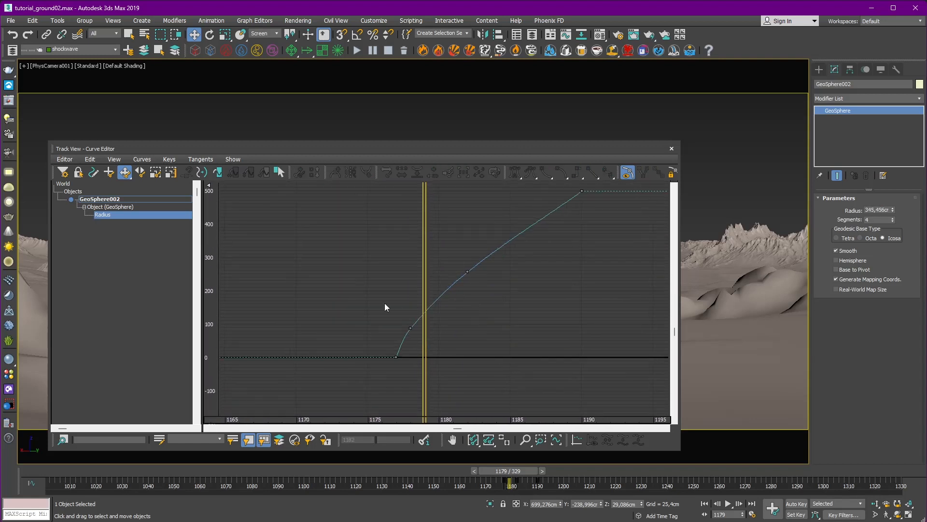
left_click(411, 329)
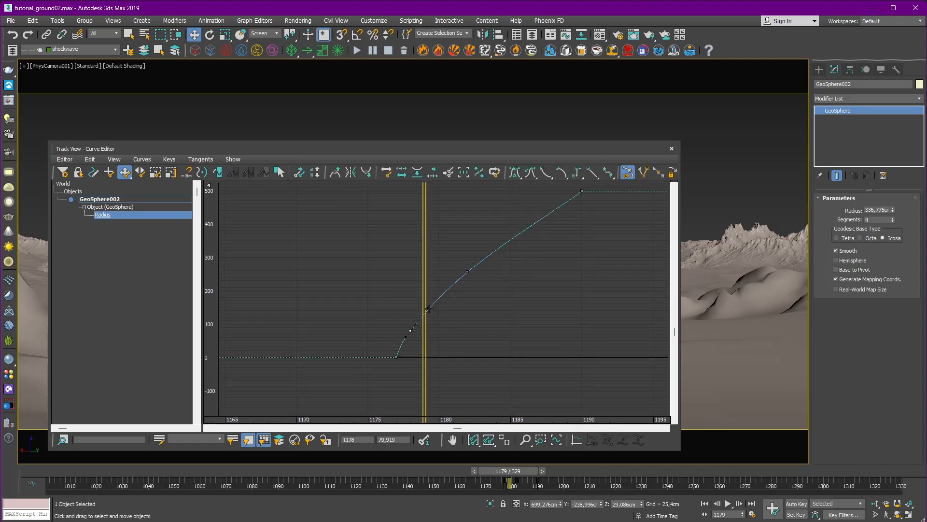
Move the Curve Editor aside and scrub the timeline to compare the sphere's expansion with the explosion, stopping at frame 1182.
left_click_drag(613, 151, 180, 145)
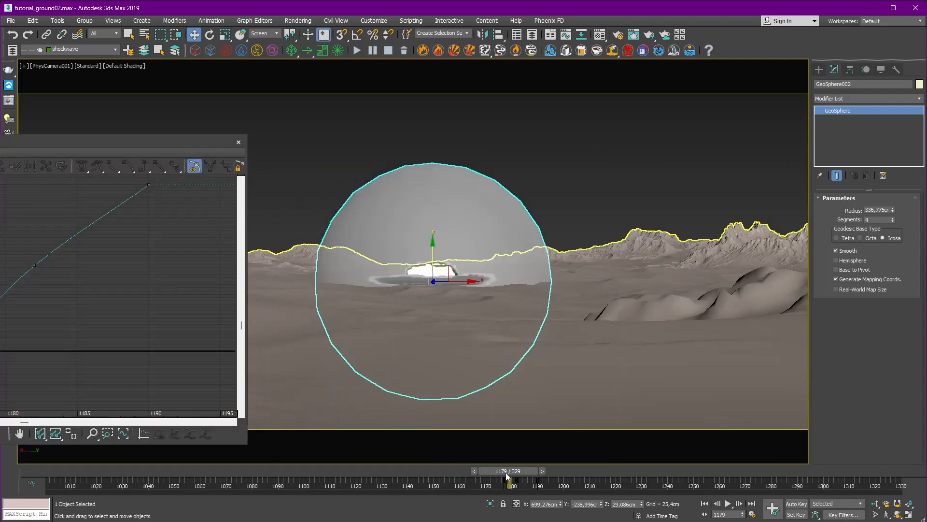
left_click_drag(507, 477, 569, 471)
key("w")
left_click_drag(496, 473, 548, 470)
left_click(548, 471)
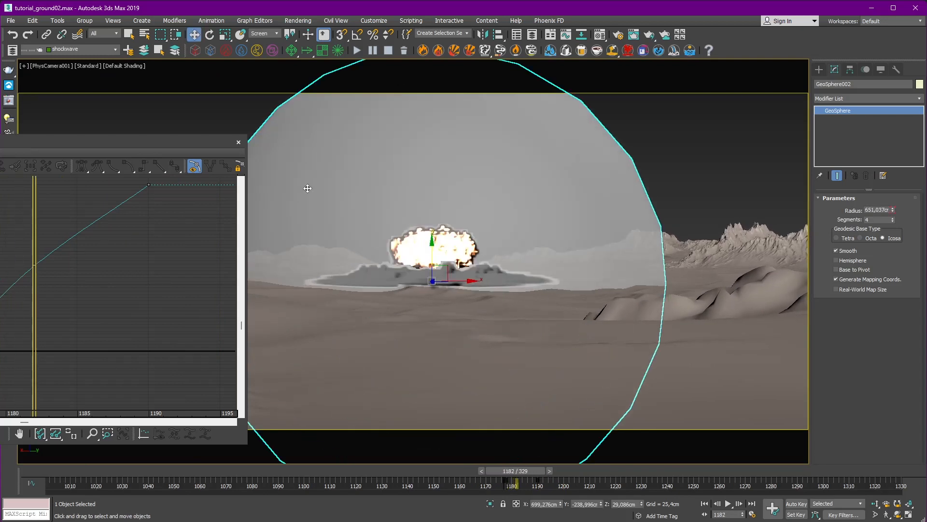
Raise the radius key at frame 1182 to about 274 and the key at frame 1178 to about 90.
left_click_drag(163, 143, 417, 120)
middle_click_drag(312, 234, 349, 239)
left_click(327, 246)
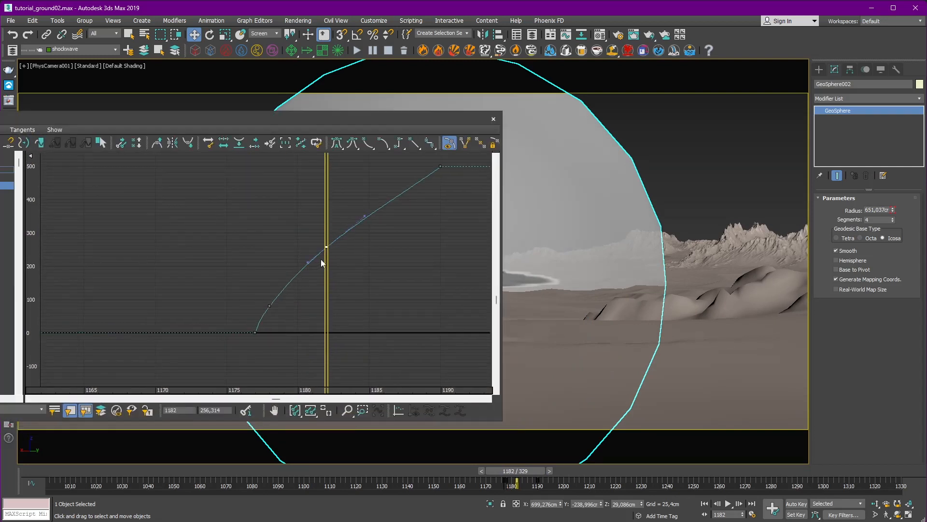
left_click_drag(327, 243, 327, 241)
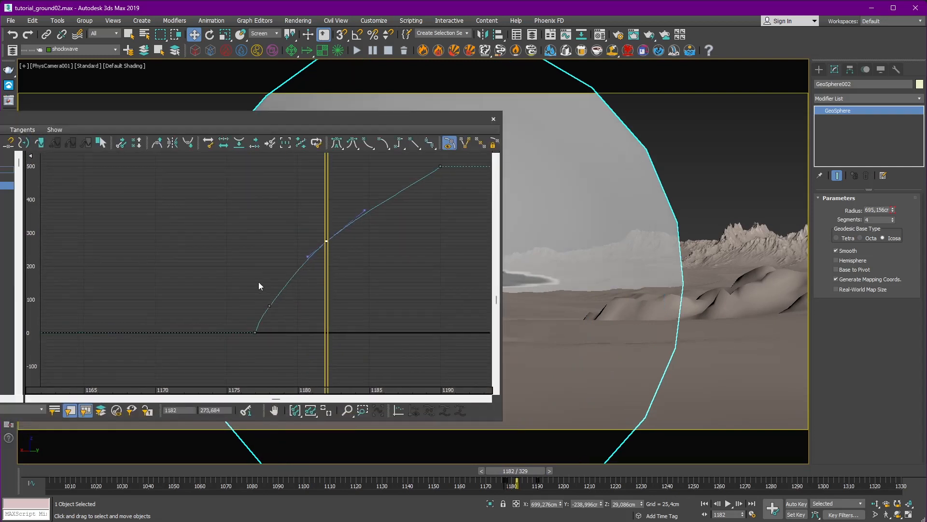
left_click(270, 305)
middle_click_drag(302, 259, 375, 268, "ctrl+alt")
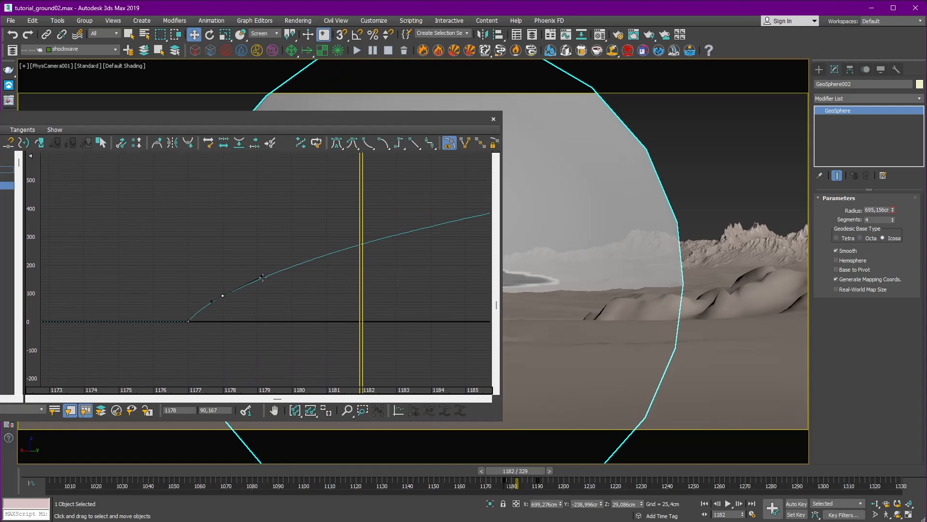
middle_click_drag(271, 274, 292, 270, "ctrl+alt")
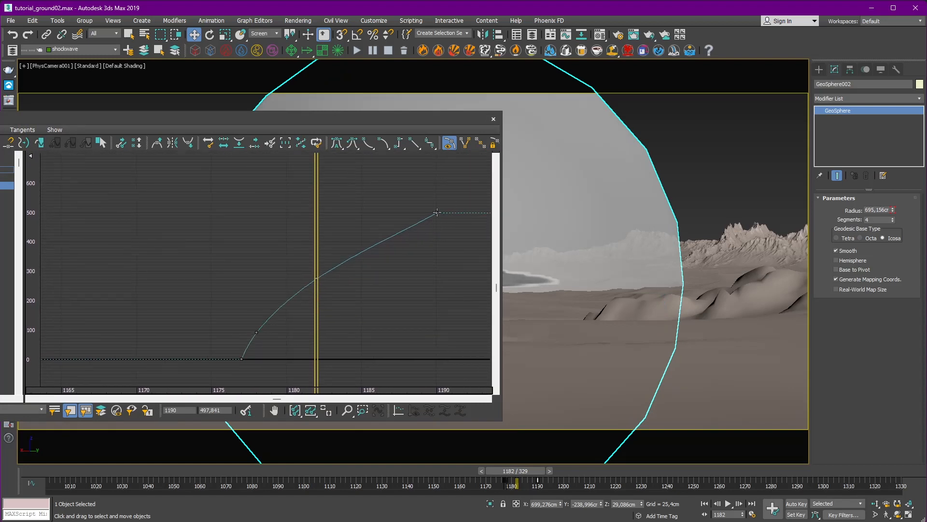
Raise the radius key at frame 1190 to about 513.
middle_click_drag(453, 196, 402, 190)
left_click_drag(352, 121, 557, 110)
middle_click_drag(549, 186, 509, 203)
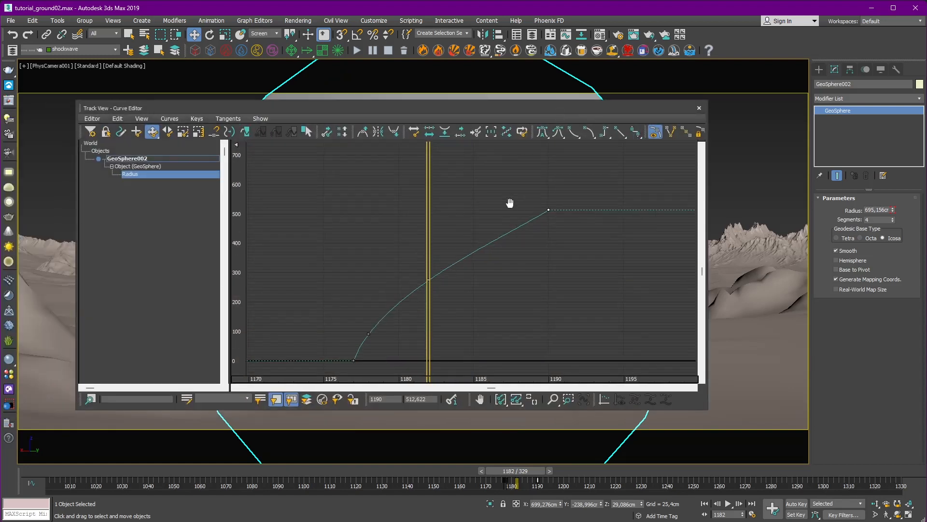
Select the last radius keys and set the curve's outgoing out-of-range type to Linear.
scroll(509, 203, "down", 2)
left_click_drag(577, 175, 427, 277)
left_click(246, 132)
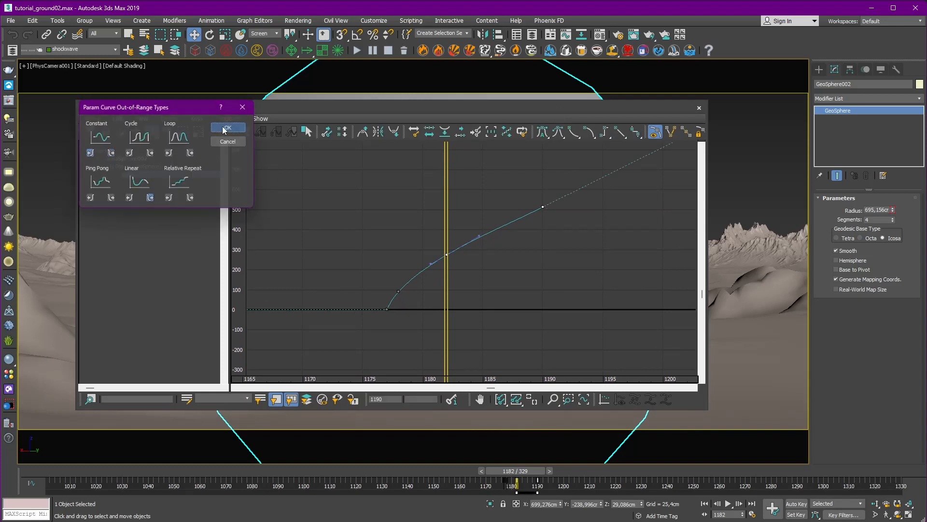
left_click(629, 200)
middle_click_drag(629, 199, 505, 289)
Review the extended radius curve, close the Curve Editor and scrub to frame 1189 to check the shockwave's growth.
left_click(416, 296)
middle_click_drag(416, 297, 532, 237)
middle_click_drag(531, 237, 594, 215, "ctrl+alt")
middle_click_drag(594, 215, 484, 220)
middle_click_drag(484, 220, 439, 226, "ctrl+alt")
left_click_drag(440, 225, 491, 208)
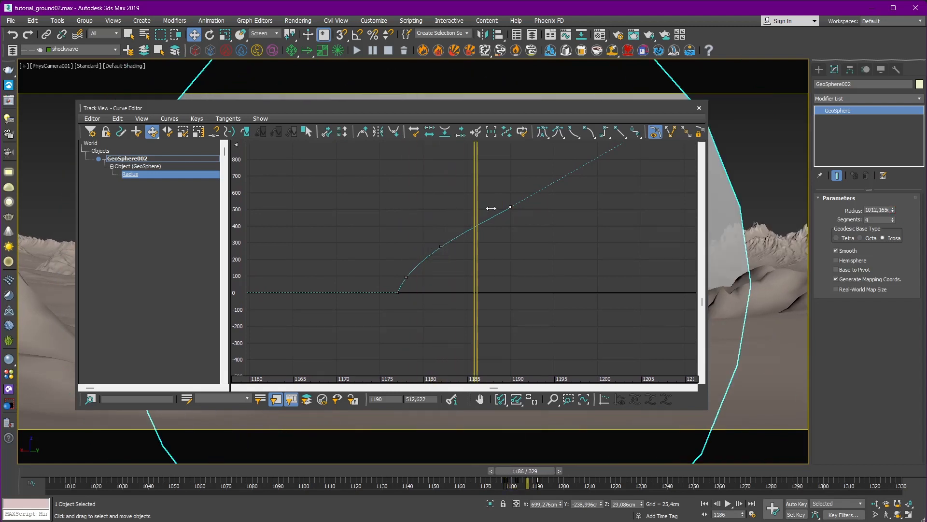
left_click(699, 107)
mouse_move(526, 471)
left_mouse_down()
mouse_move(515, 475)
mouse_move(537, 473)
left_mouse_up()
mouse_move(547, 471)
left_mouse_down()
mouse_move(491, 485)
mouse_move(510, 471)
mouse_move(496, 474)
mouse_move(541, 468)
left_mouse_up()
Reopen the sphere's radius curve and scale all its keys down slightly with the Region Keys tool, lowering the last key to about 480.
left_click(566, 34)
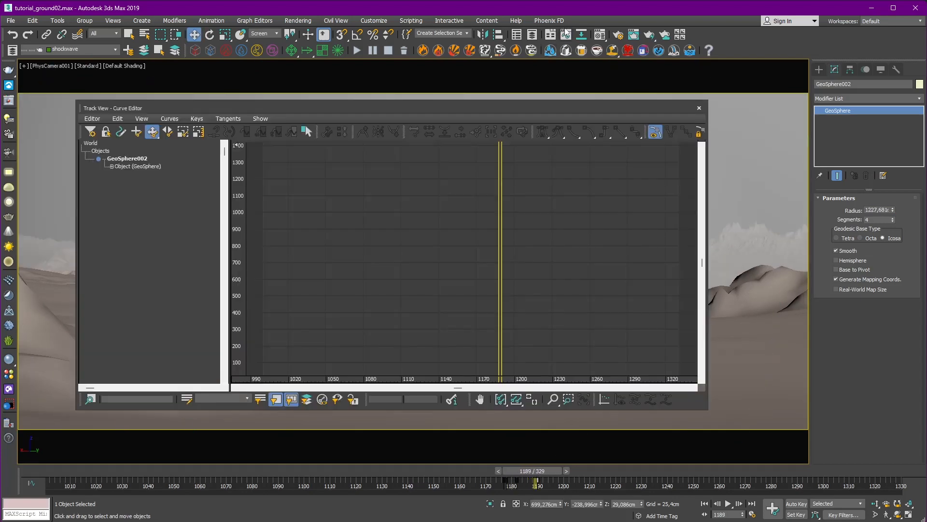
left_click(111, 166)
scroll(522, 292, "up", 6)
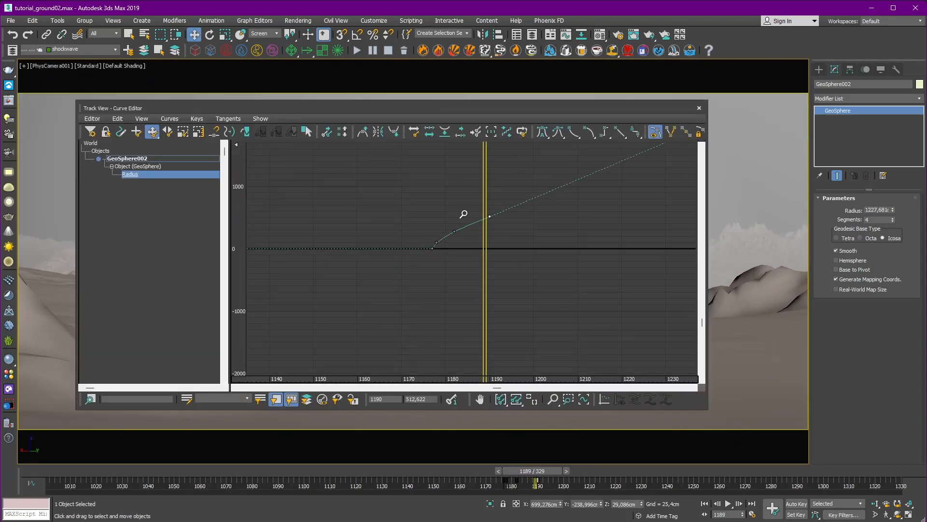
left_click(306, 132)
left_click_drag(386, 215, 531, 307)
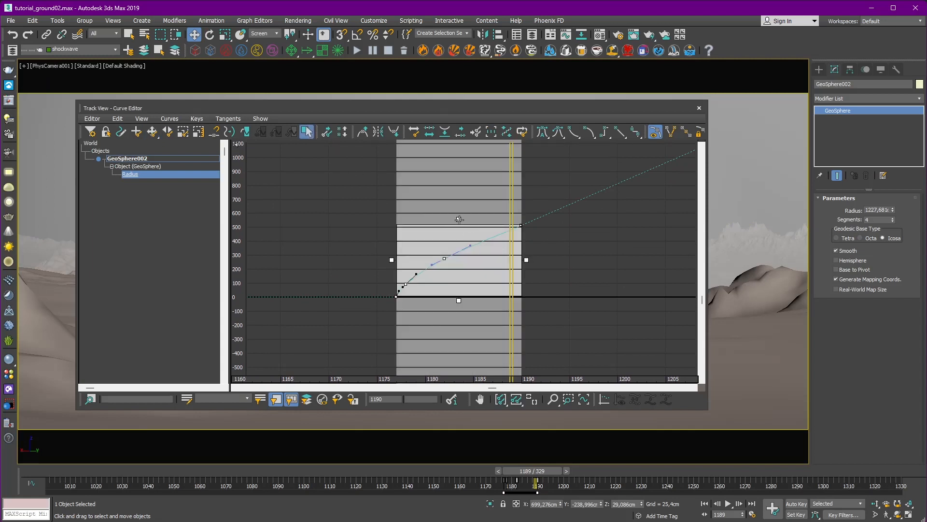
left_click_drag(459, 219, 458, 225)
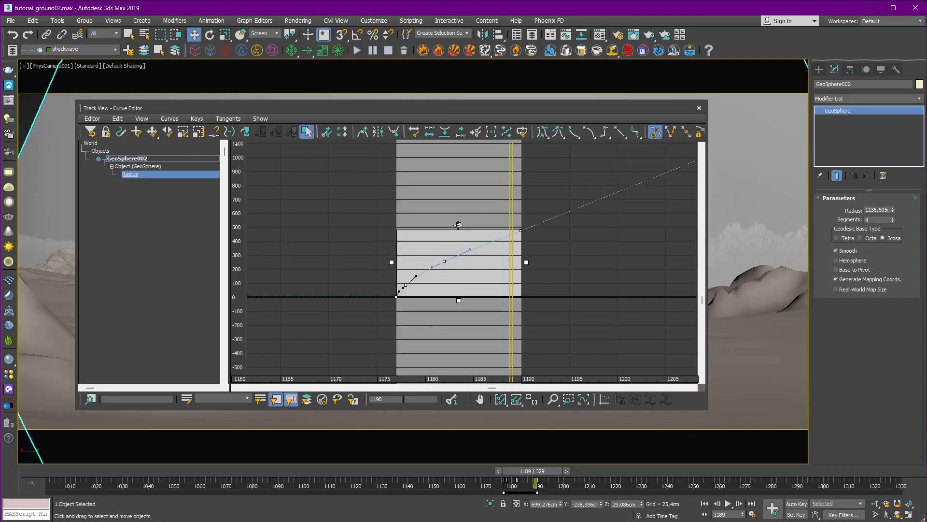
left_click(699, 108)
Scrub back to frame 1178 to check the shockwave against the explosion, then reselect the sphere.
left_click(512, 411)
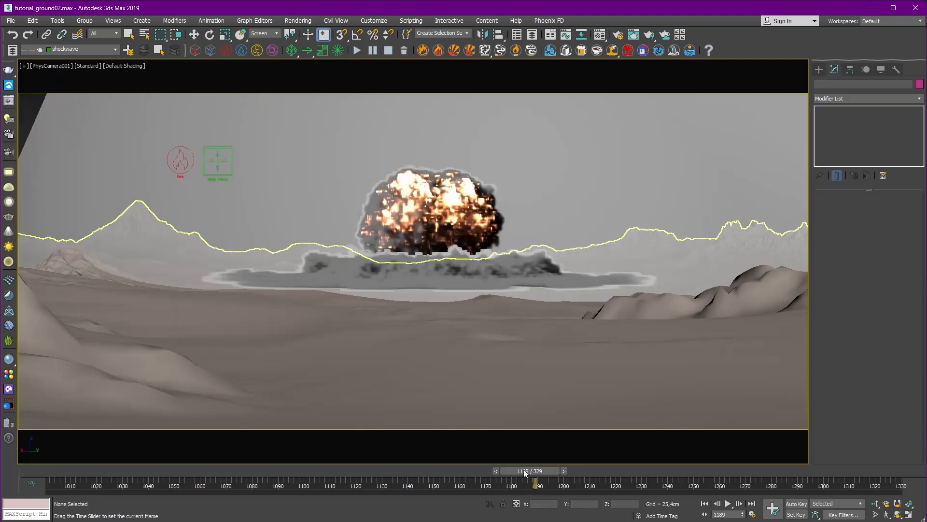
mouse_move(524, 469)
left_mouse_down()
mouse_move(497, 468)
mouse_move(524, 464)
mouse_move(507, 465)
left_mouse_up()
key("w")
left_click(436, 267)
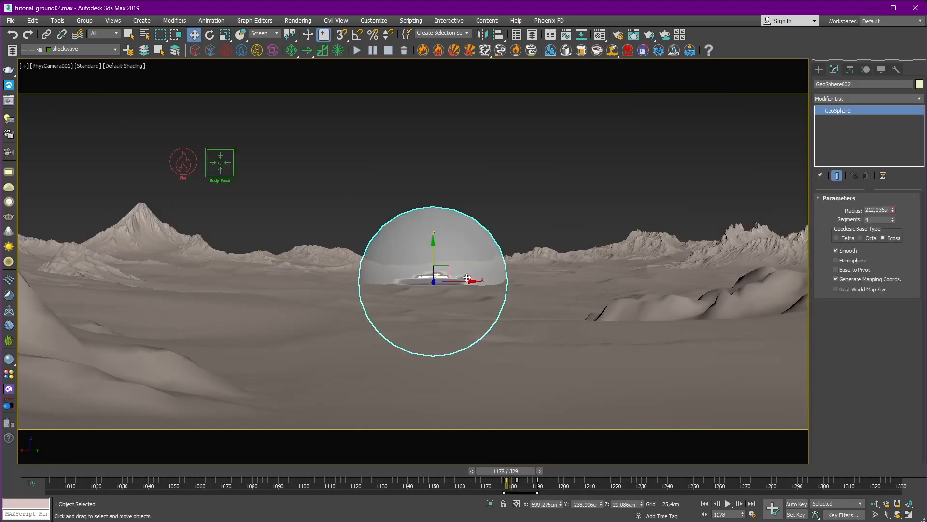
Reopen the sphere's radius curve in the Curve Editor, frame its first keys and dock the editor above the viewport.
left_click(566, 34)
left_click(112, 167)
scroll(459, 257, "up", 5)
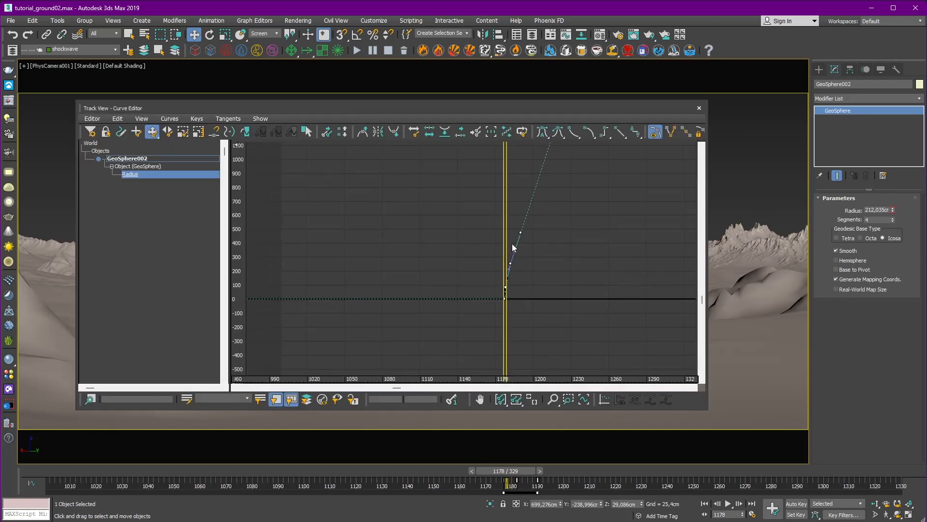
scroll(449, 223, "down", 5)
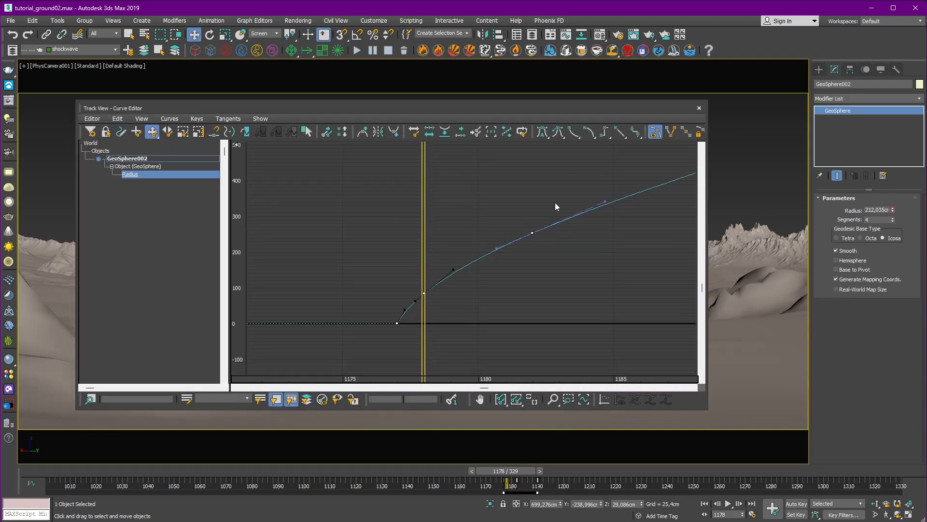
scroll(459, 256, "up", 6)
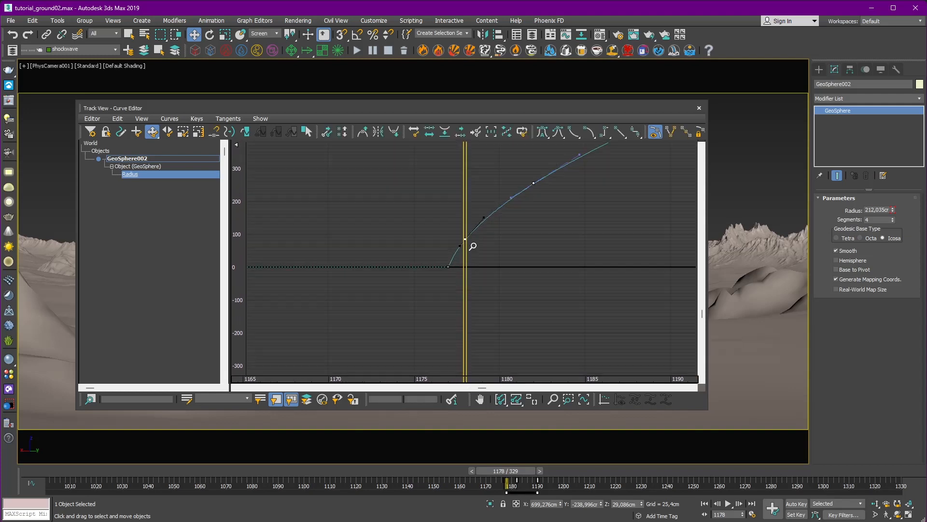
left_click_drag(570, 109, 154, 252)
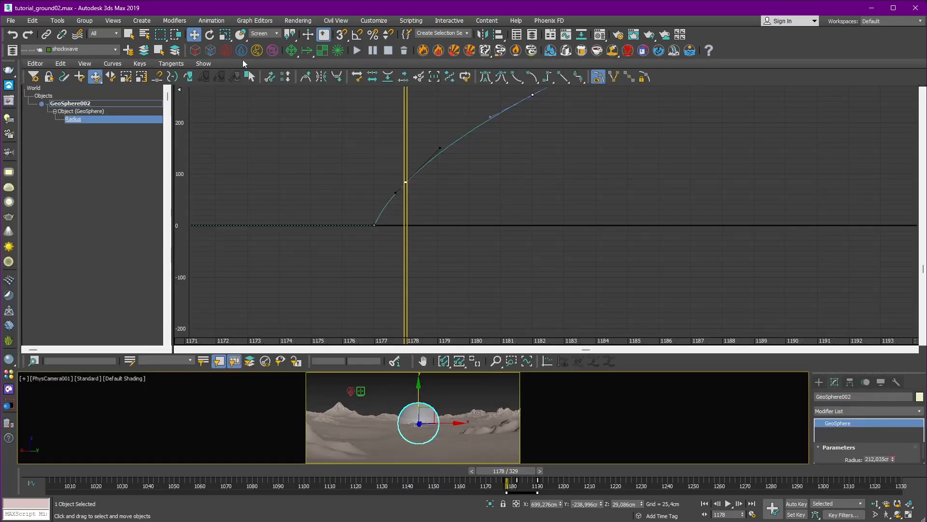
Float the Curve Editor over the camera view and lower the radius key at frame 1178 to give a sphere radius of about 170 cm.
left_click_drag(22, 75, 329, 396)
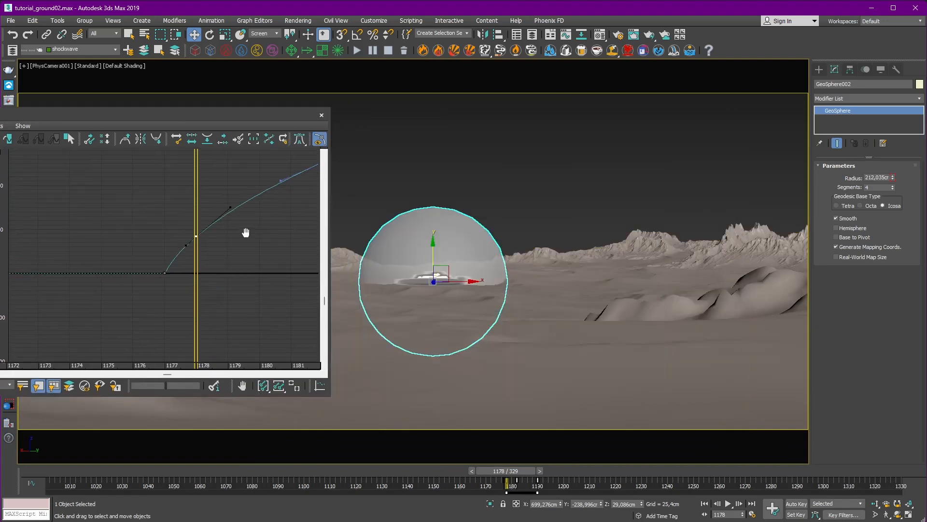
middle_click_drag(246, 232, 227, 251)
scroll(254, 212, "down", 7)
middle_click_drag(254, 213, 153, 260)
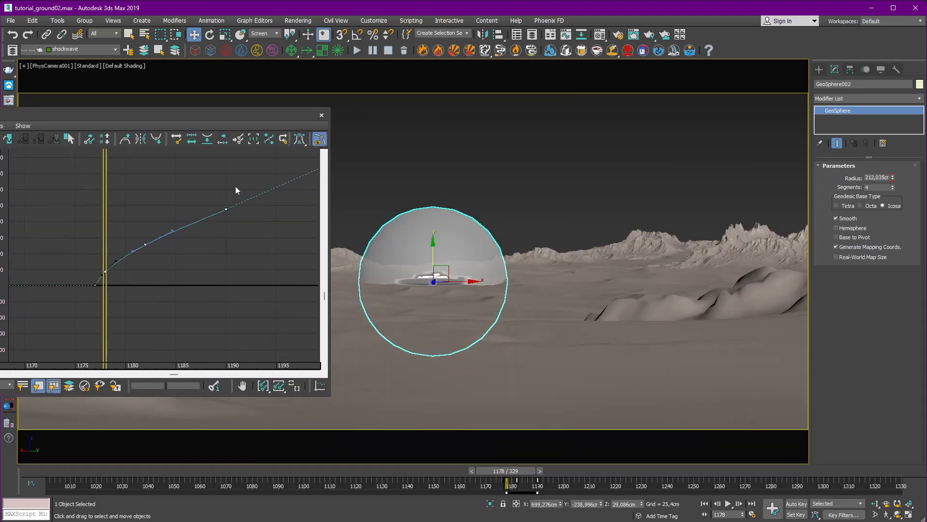
left_click_drag(256, 173, 97, 276)
scroll(108, 277, "up", 1)
scroll(111, 275, "up", 5)
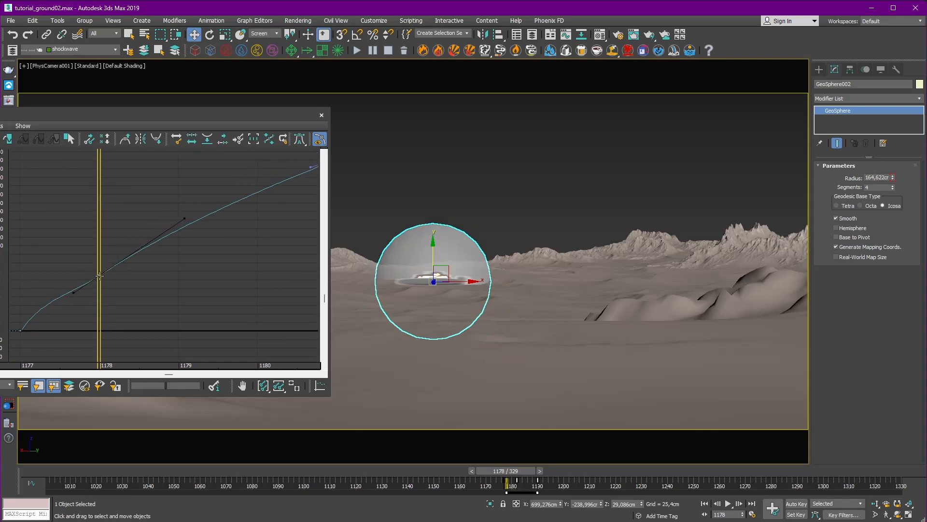
left_click_drag(99, 275, 100, 273)
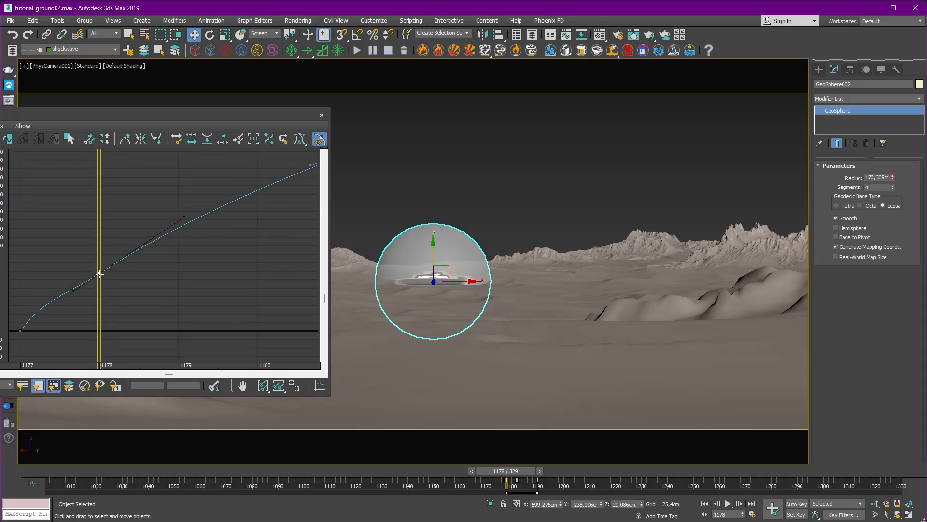
Straighten the radius curve's tangent at the start key on frame 1177 and set the frame 1182 key to about 269.
middle_click_drag(25, 269, 93, 238)
left_click(88, 300)
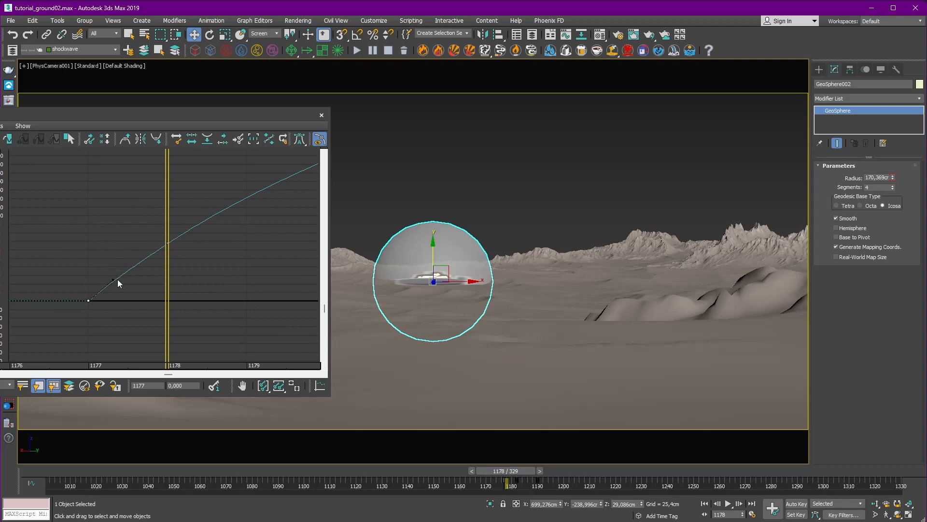
scroll(117, 279, "down", 8)
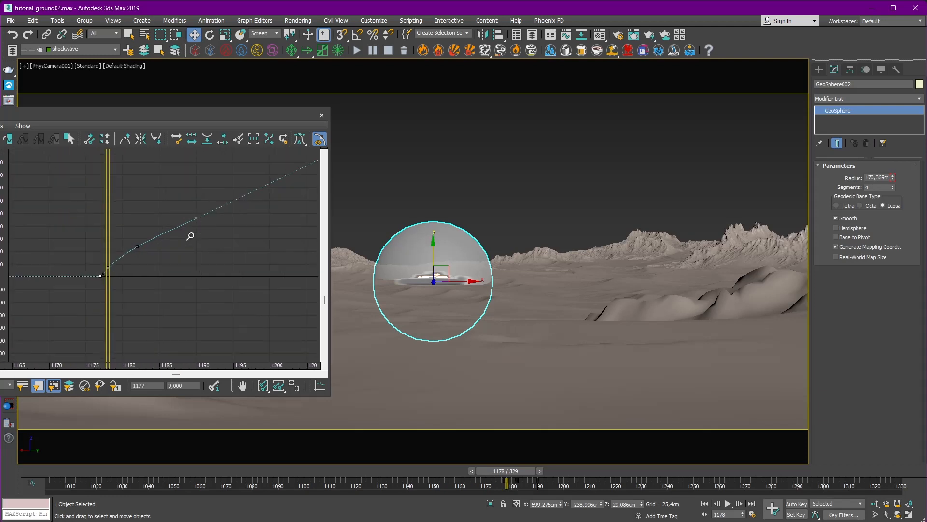
scroll(190, 236, "down", 1)
left_click_drag(115, 234, 162, 222)
scroll(177, 231, "up", 2)
left_click(183, 226)
left_click(152, 245)
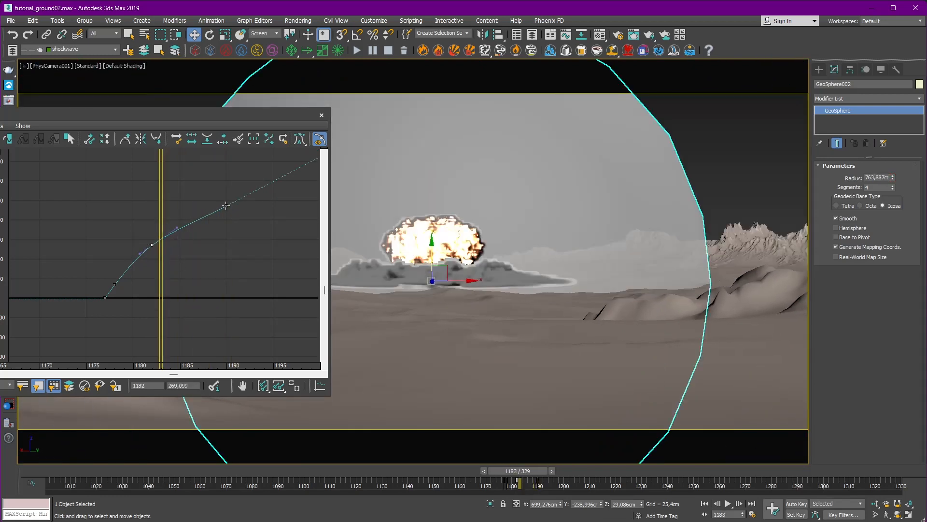
Raise the last radius key at frame 1190 slightly while checking the explosion at frame 1187, then close the Curve Editor.
left_click_drag(227, 208, 226, 204)
left_click_drag(161, 230, 198, 258)
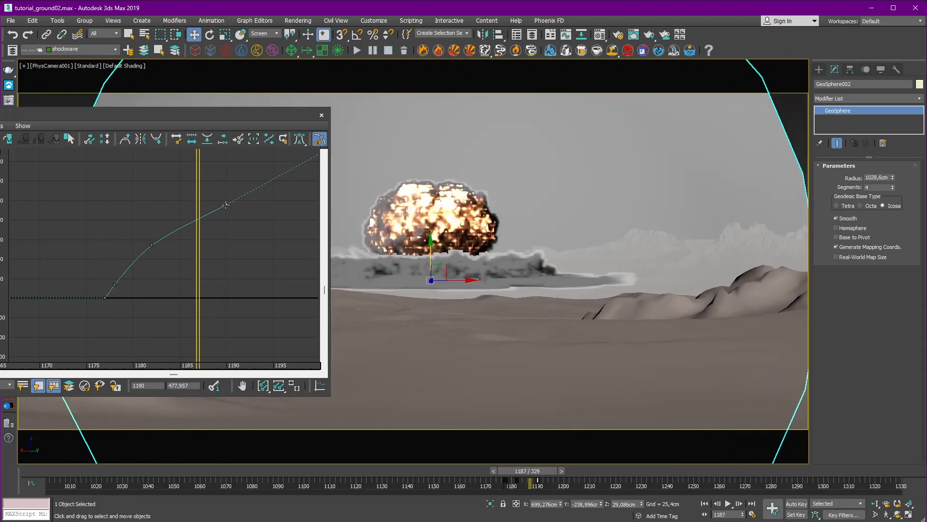
left_click_drag(226, 205, 226, 200)
left_click_drag(152, 245, 114, 249)
left_click(322, 115)
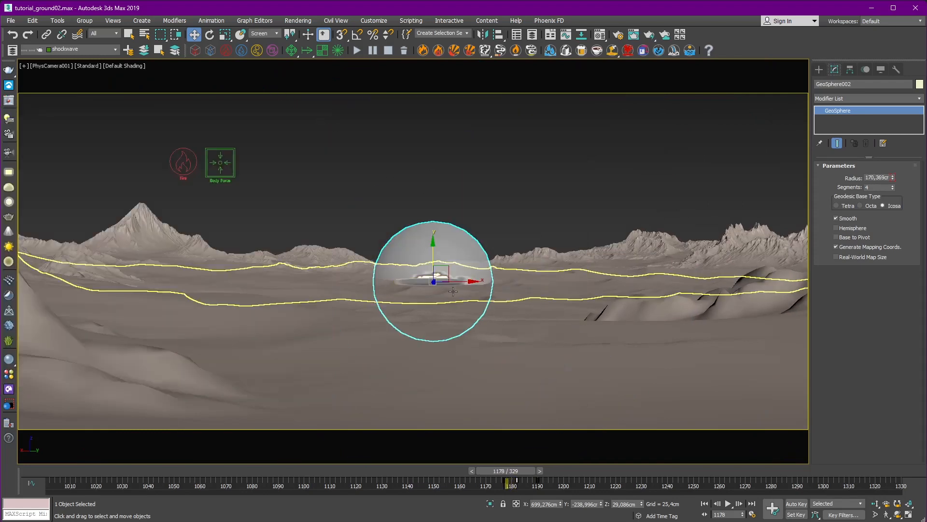
Scrub to frame 1184, display edged faces and set the GeoSphere's segments to 8.
left_click_drag(507, 470, 538, 474)
key("w")
key("F4")
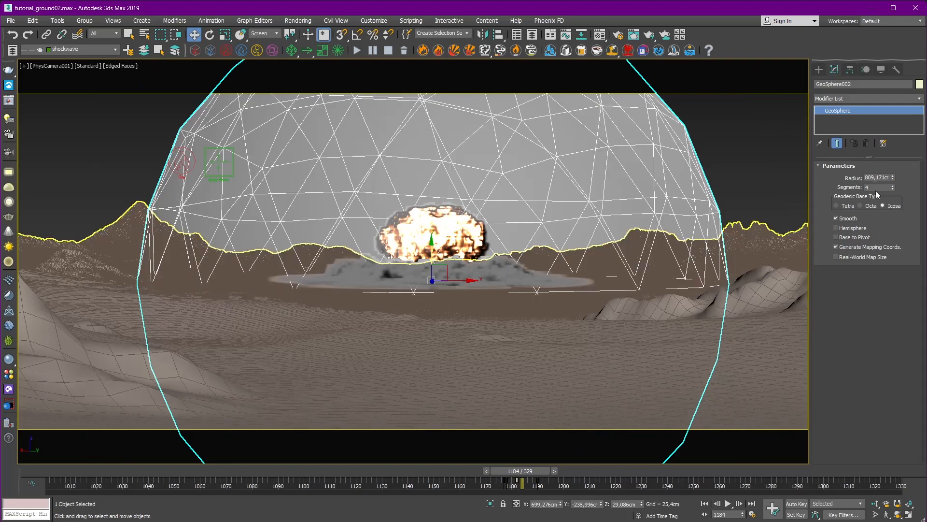
type("6")
key("Return")
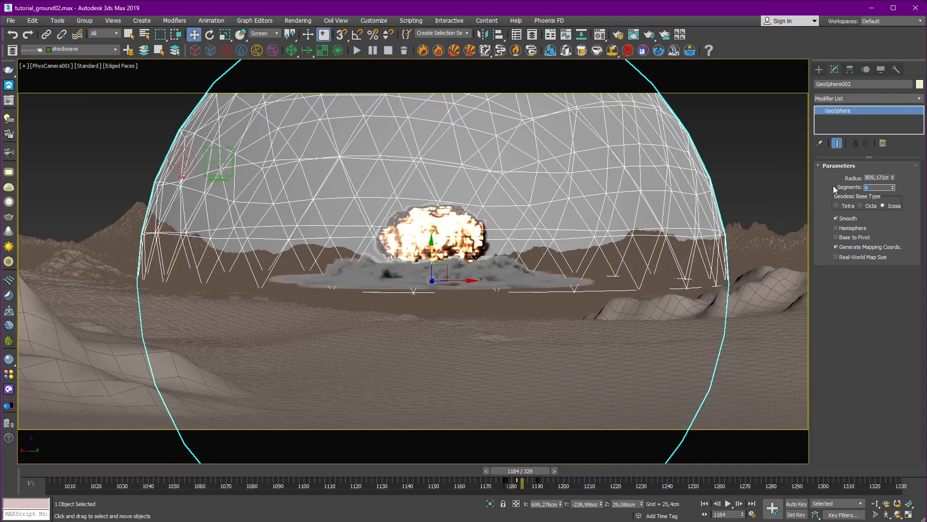
type("8")
key("Return")
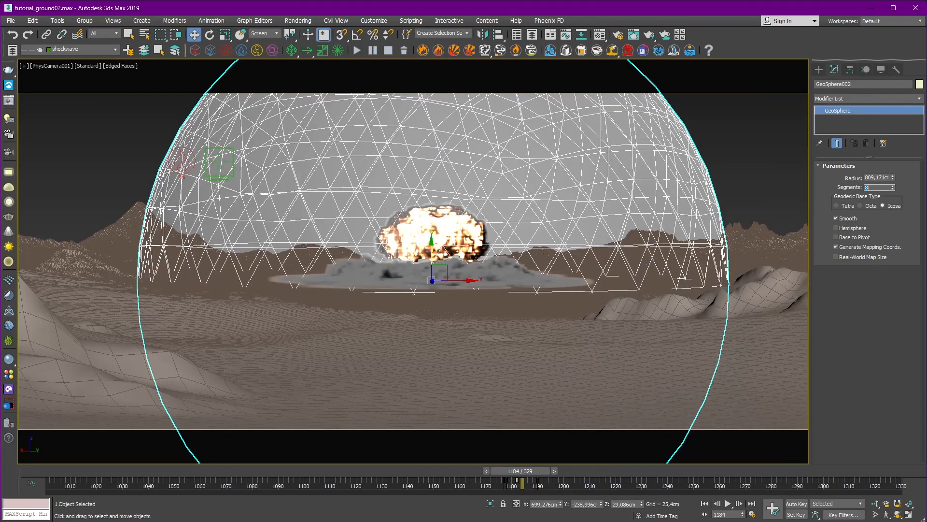
Add a UVW Map modifier to the GeoSphere and set its mapping to Spherical.
left_click(857, 98)
scroll(856, 97, "down", 20)
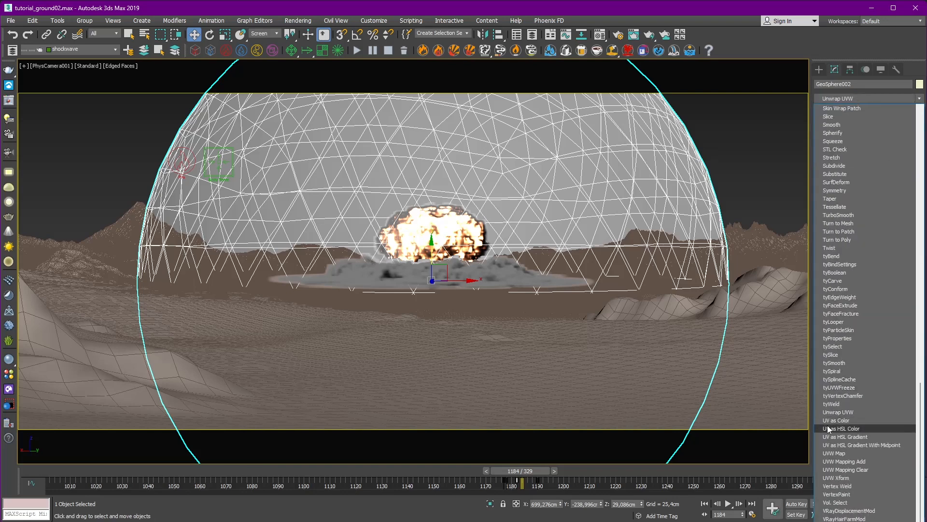
left_click(841, 453)
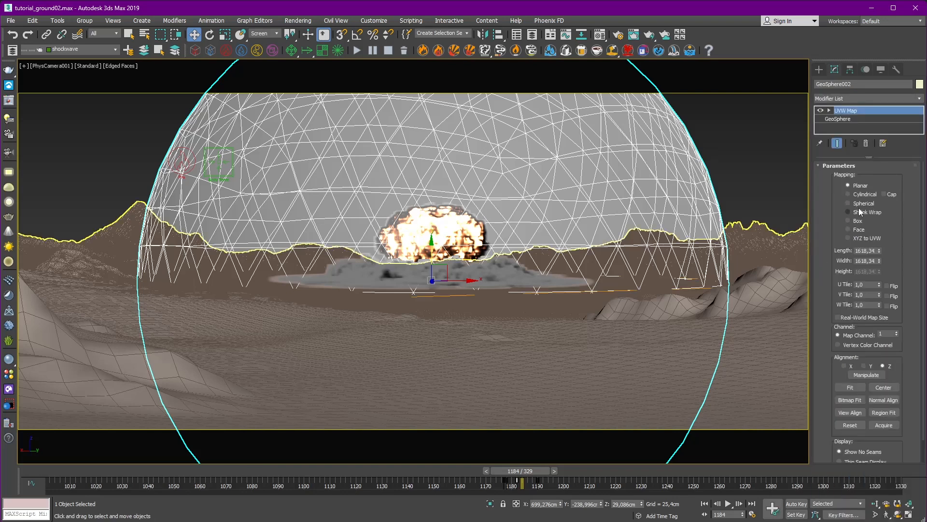
left_click(848, 203)
Switch to the perspective view and add a Shell modifier to the GeoSphere above its UVW Map.
key("p")
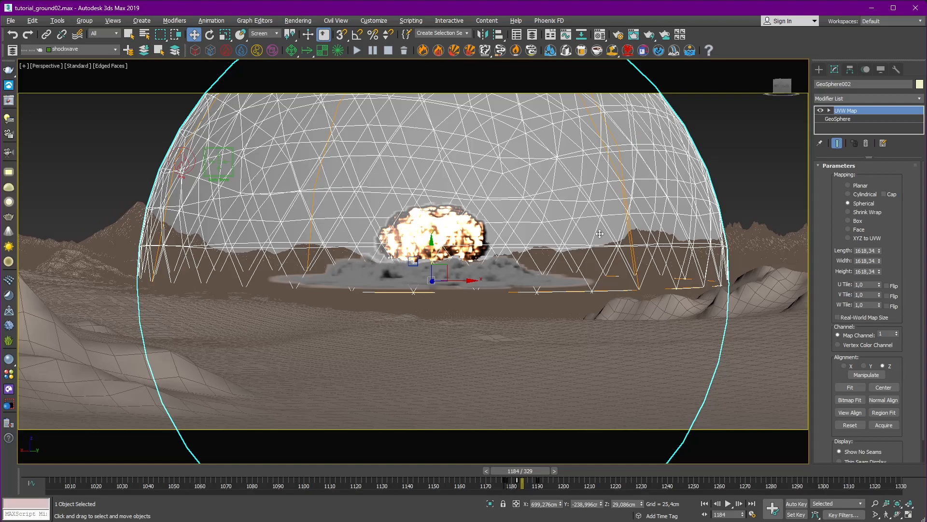
scroll(585, 221, "down", 3)
middle_click_drag(585, 221, 524, 198, "alt")
scroll(579, 249, "down", 5)
scroll(523, 250, "up", 5)
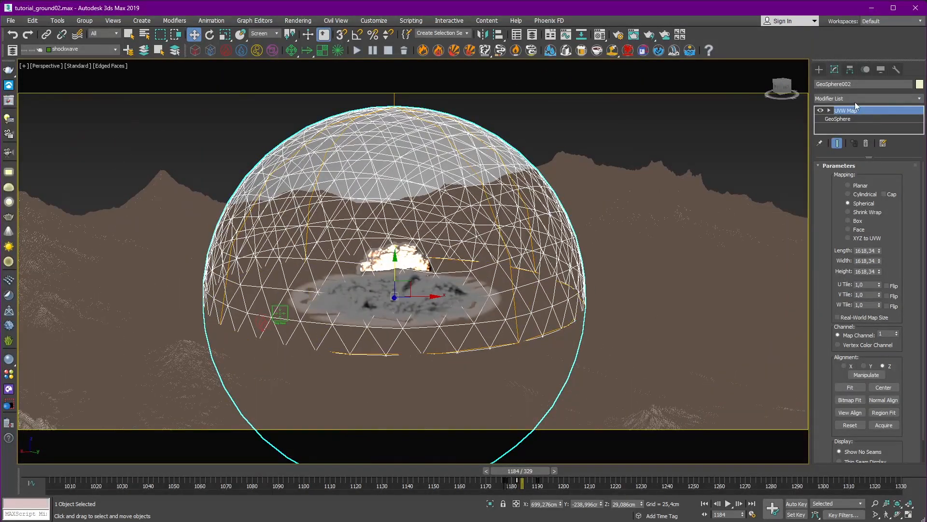
left_click(852, 97)
type("sk")
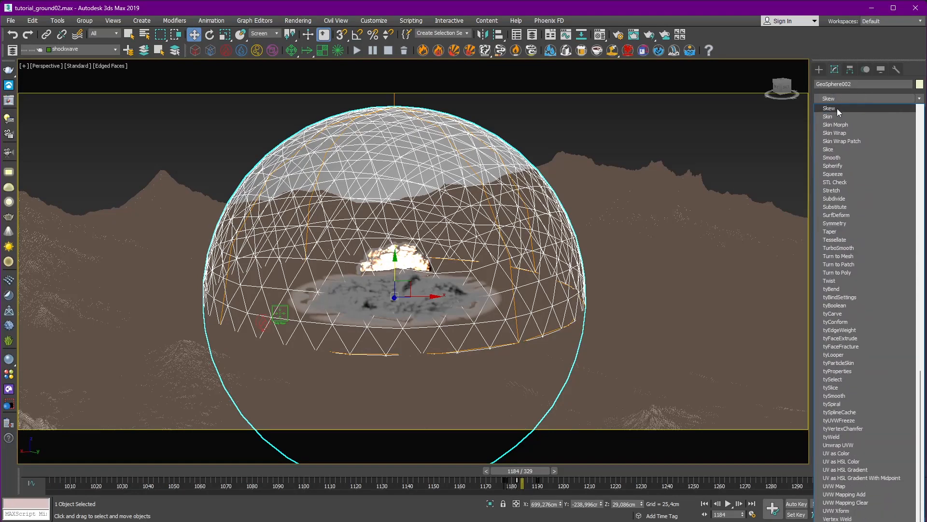
scroll(830, 117, "up", 1)
left_click(831, 126)
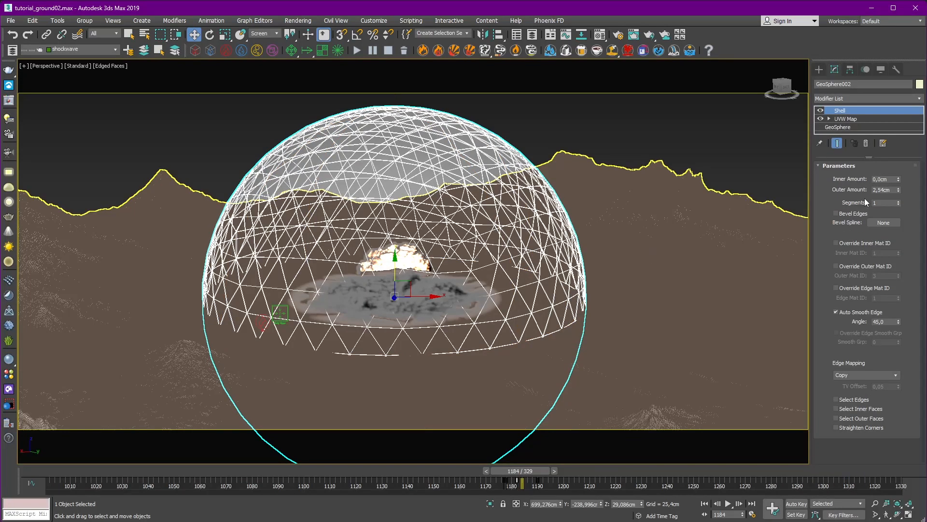
scroll(584, 221, "up", 3)
scroll(503, 194, "down", 3)
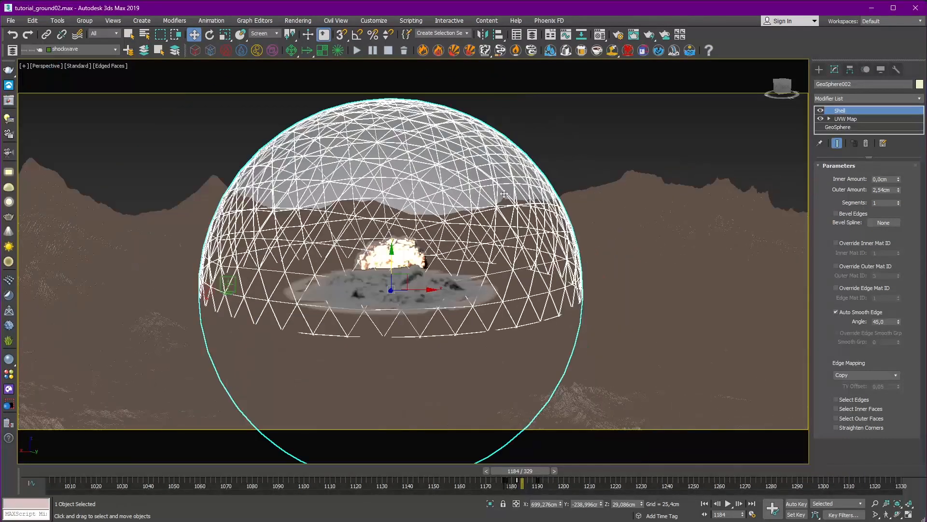
Add a second UVW Map above the Shell, keeping Planar mapping, with alignment Y and map channel 2.
left_click(846, 97)
type("u")
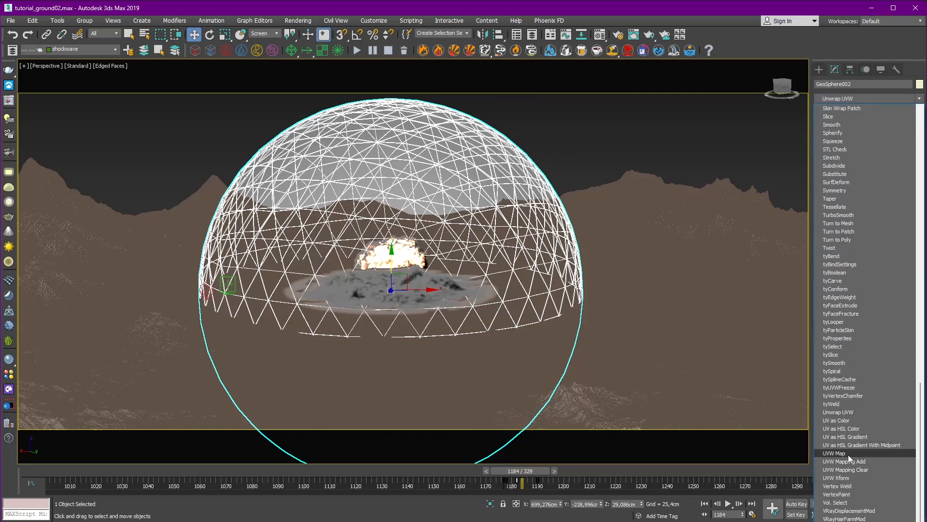
left_click(848, 454)
scroll(864, 348, "down", 1)
left_click(865, 341)
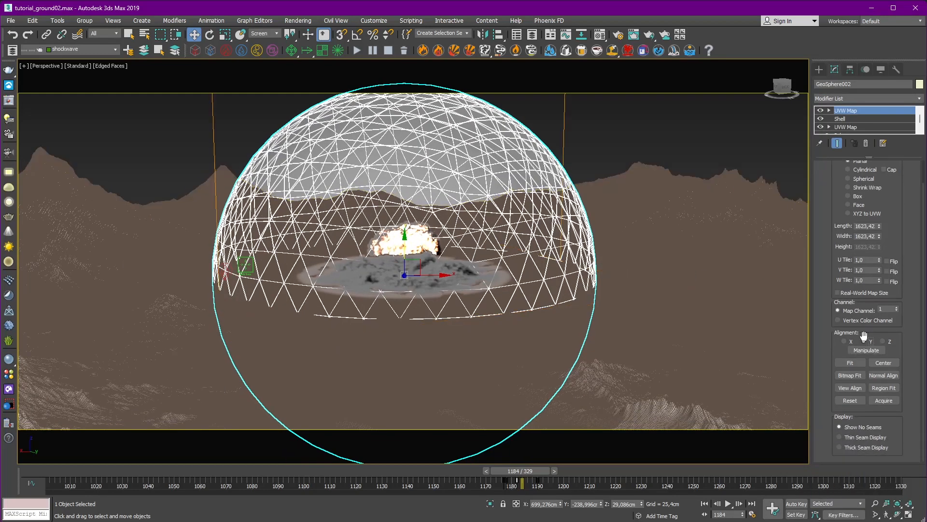
middle_click_drag(555, 204, 507, 263)
scroll(556, 251, "down", 5)
scroll(483, 251, "up", 3)
left_click(897, 308)
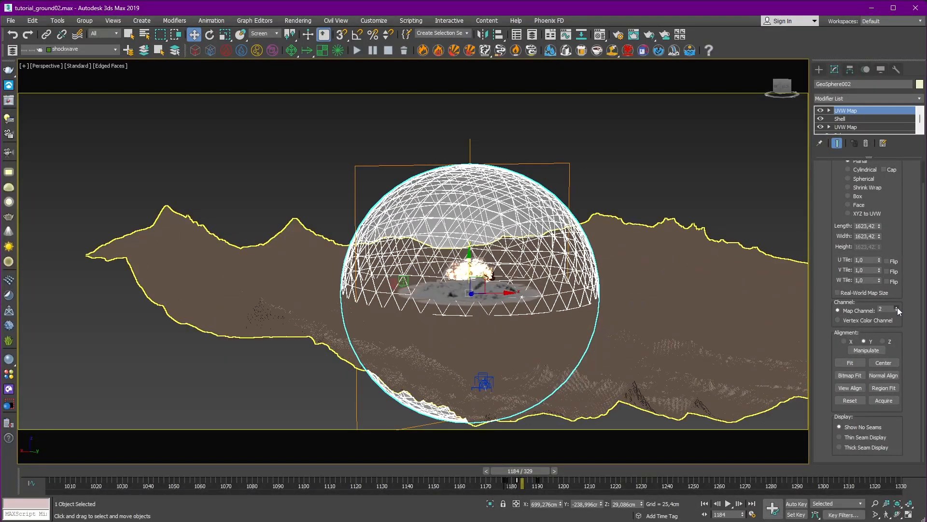
Enlarge the modifier stack and compare the settings of the lower spherical and upper planar UVW Map modifiers.
left_click_drag(864, 154, 864, 185)
left_click(845, 127)
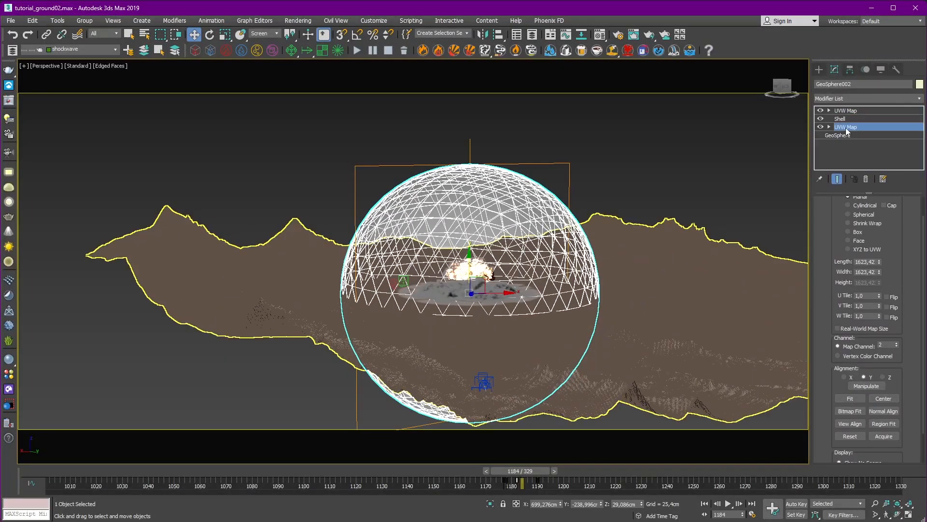
left_click_drag(836, 244, 837, 269)
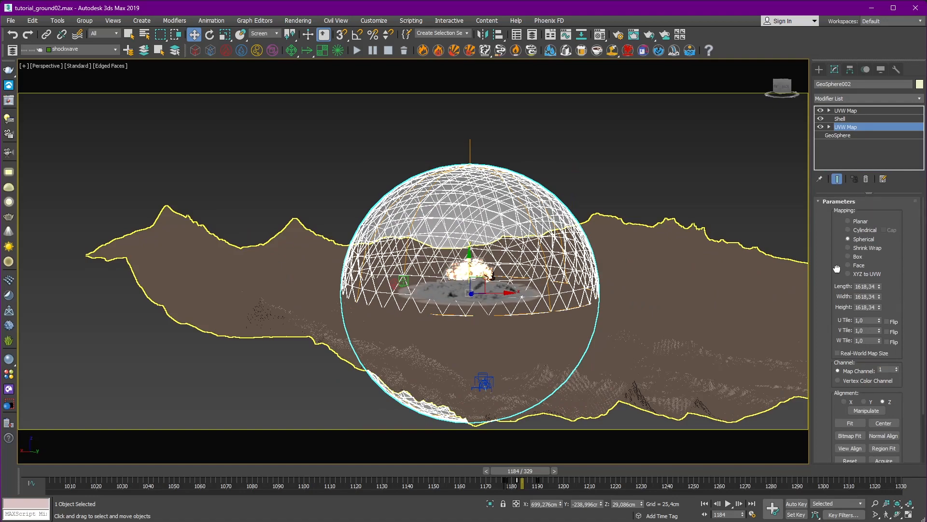
left_click(853, 112)
middle_click_drag(628, 314, 682, 257, "alt")
scroll(617, 191, "up", 4)
scroll(642, 233, "down", 5)
mouse_move(635, 232)
middle_mouse_down()
mouse_move(664, 232)
mouse_move(629, 217)
middle_mouse_up()
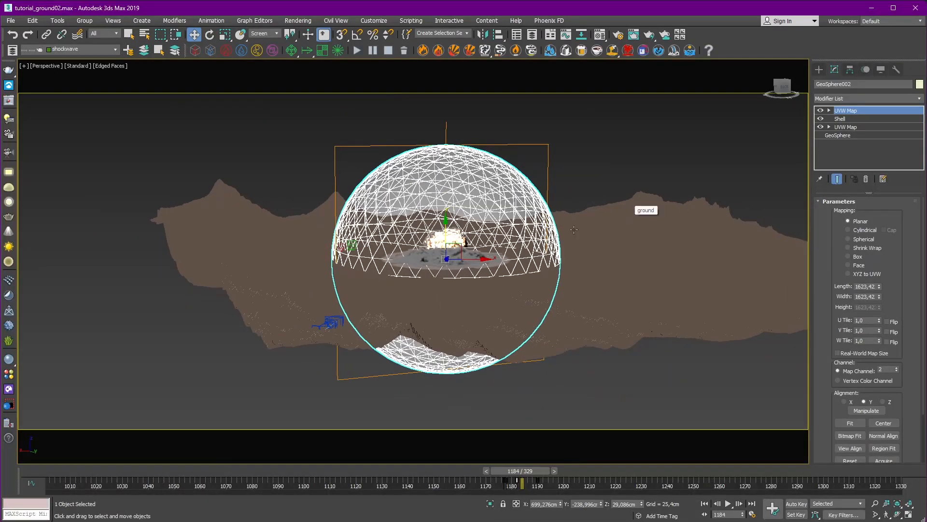
Turn off see-through display on the GeoSphere and scrub back to frame 1180.
scroll(621, 181, "up", 4)
mouse_move(621, 181)
middle_mouse_down("alt")
mouse_move(549, 195)
mouse_move(556, 186)
middle_mouse_up("alt")
key("alt+x")
middle_click_drag(639, 152, 651, 131)
mouse_move(615, 175)
middle_mouse_down("alt")
mouse_move(638, 193)
mouse_move(626, 186)
middle_mouse_up("alt")
left_click_drag(520, 472, 512, 476)
key("w")
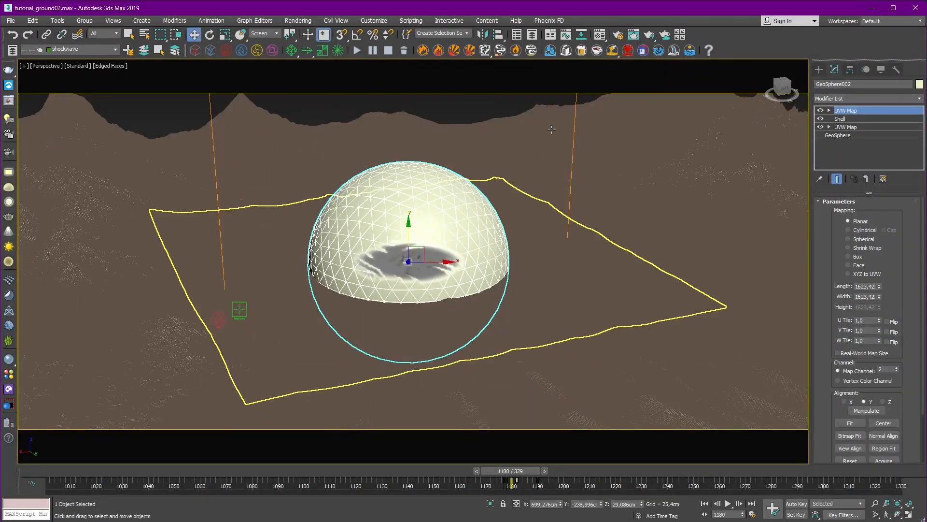
Rename the GeoSphere to shockwave and give the 07 - Default material in the Material Editor the same name.
left_click(601, 38)
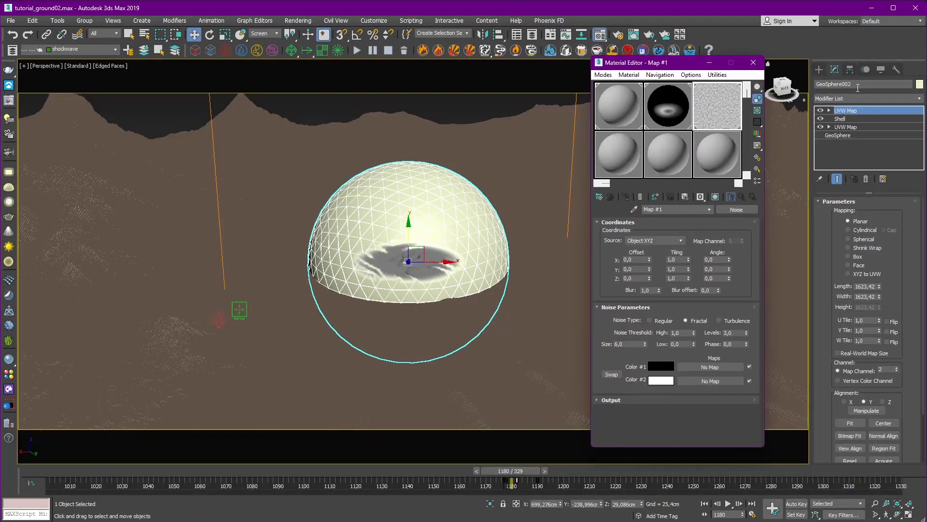
left_click_drag(857, 85, 771, 91)
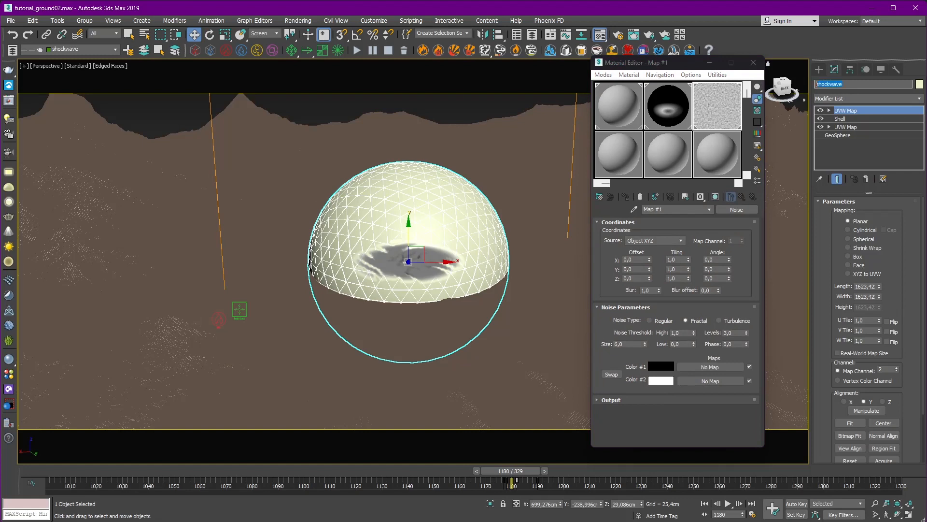
left_click(628, 147)
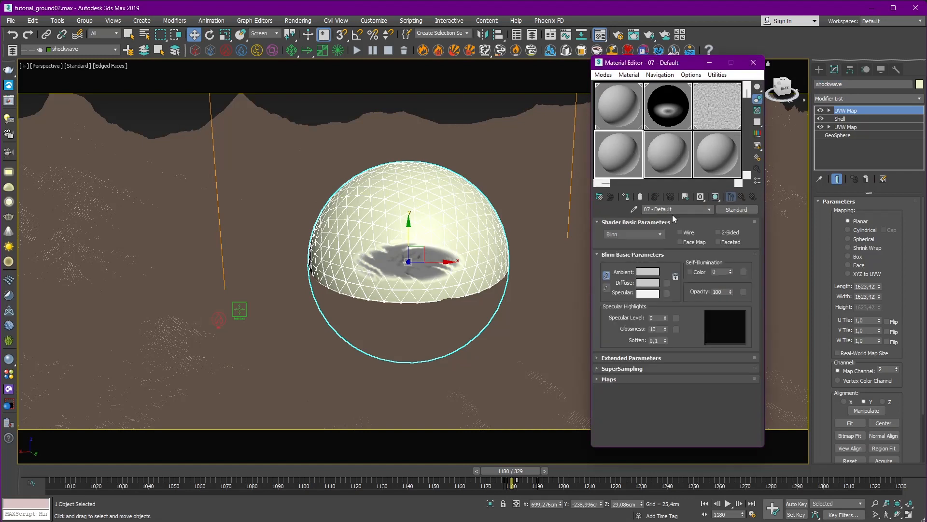
type("shockwave")
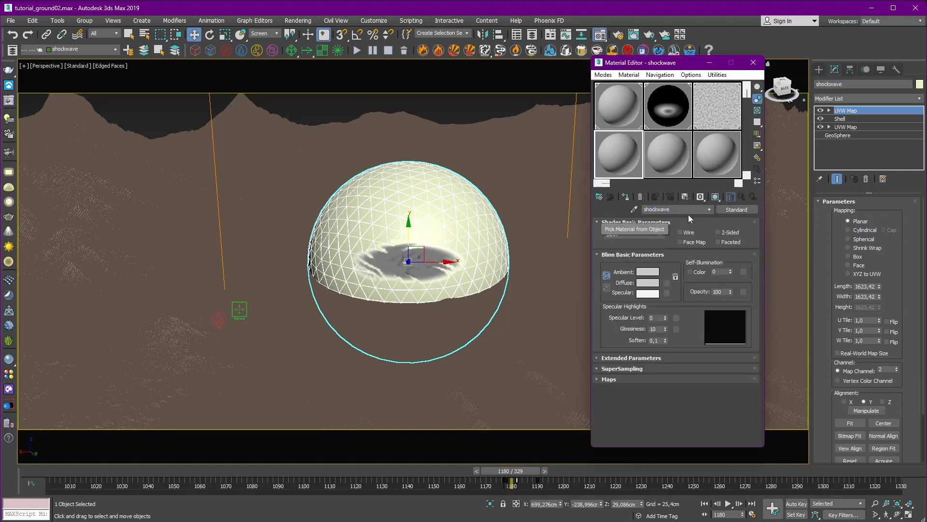
left_click(735, 209)
scroll(405, 333, "down", 2)
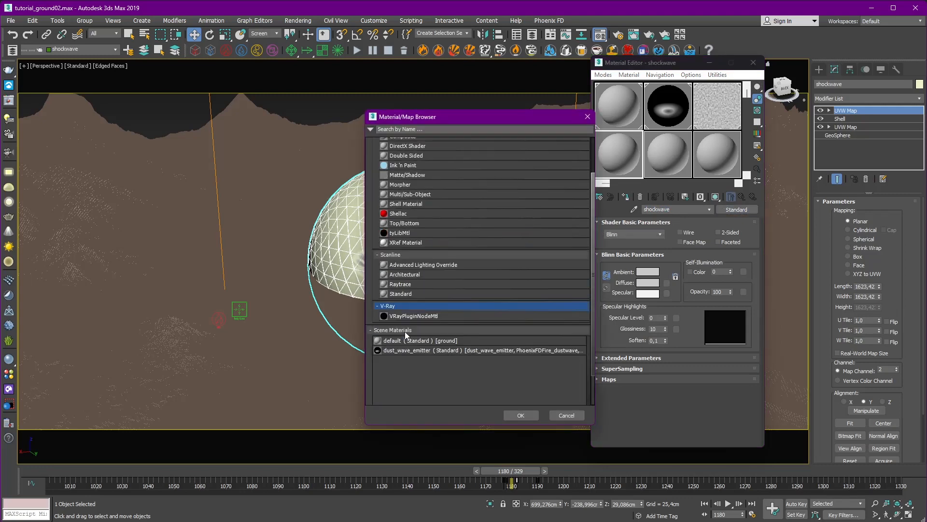
scroll(421, 285, "down", 1)
left_click(587, 116)
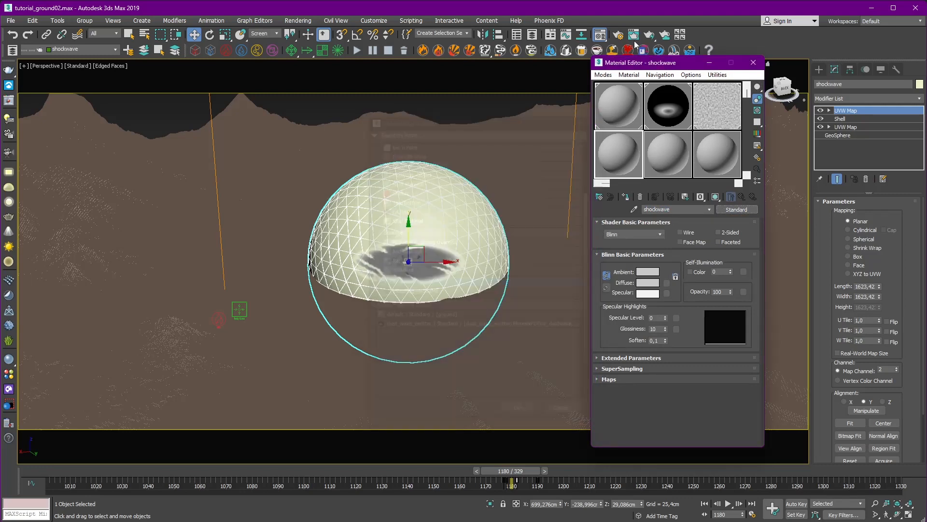
Change the production renderer to V-Ray 5, update 2 and close the render setup.
left_click(618, 35)
left_click(532, 123)
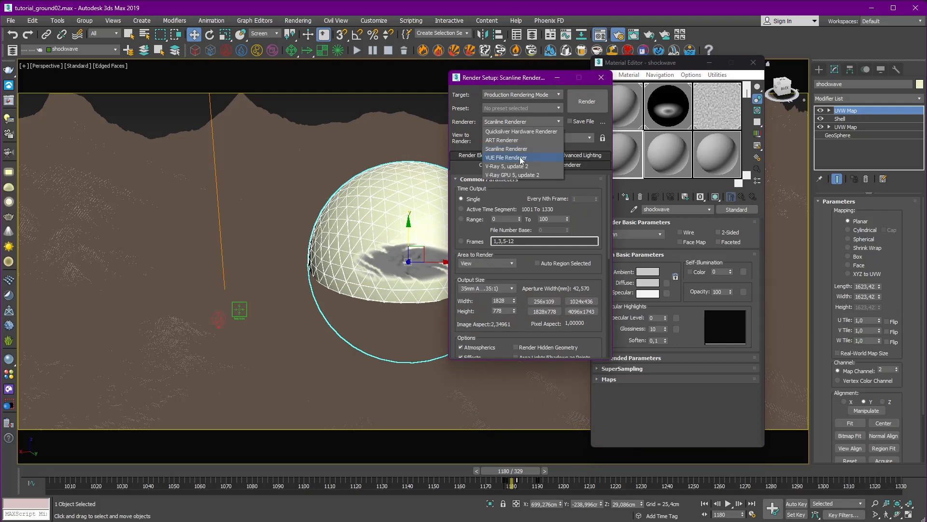
left_click(520, 175)
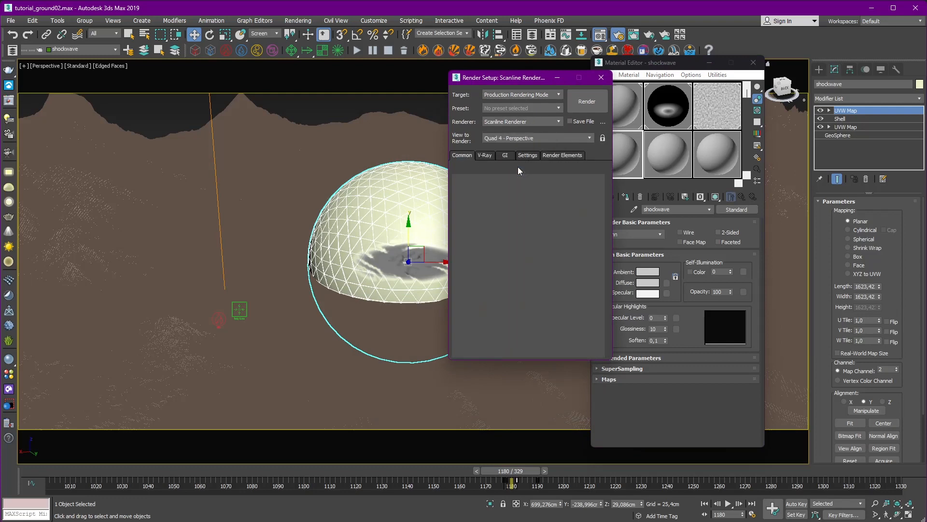
left_click(601, 77)
Change the shockwave material's type from Standard to VRayMtl.
left_click(742, 211)
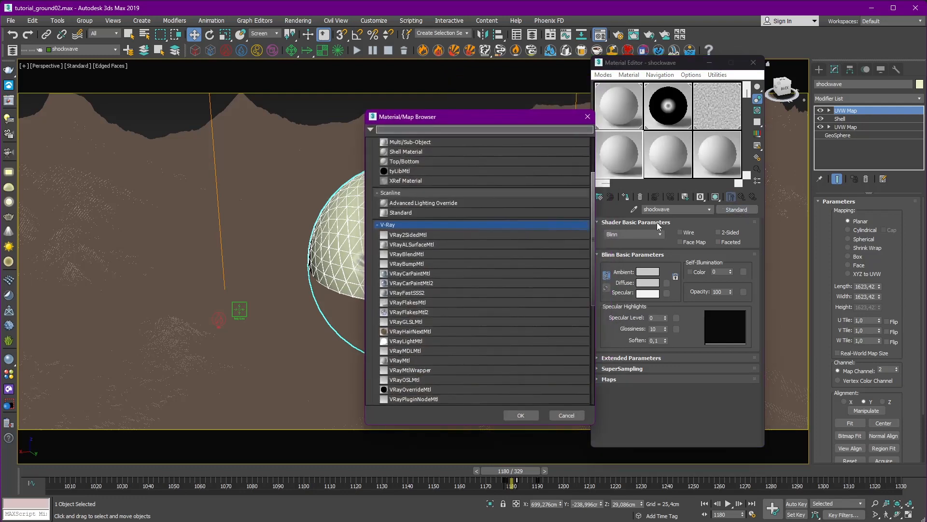
double_click(408, 360)
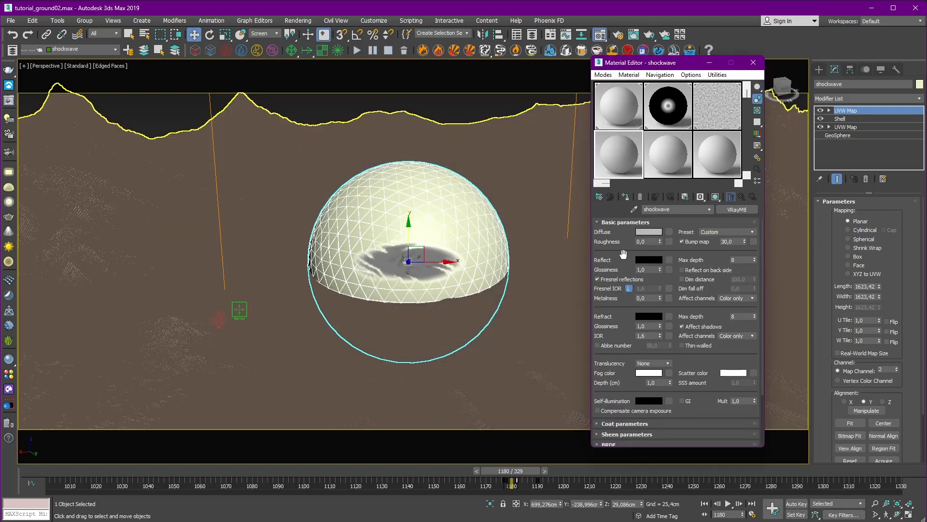
Hide the core_expld and dust_wave layers in the Layer Explorer and view the scene through PhysCamera001.
left_click(13, 50)
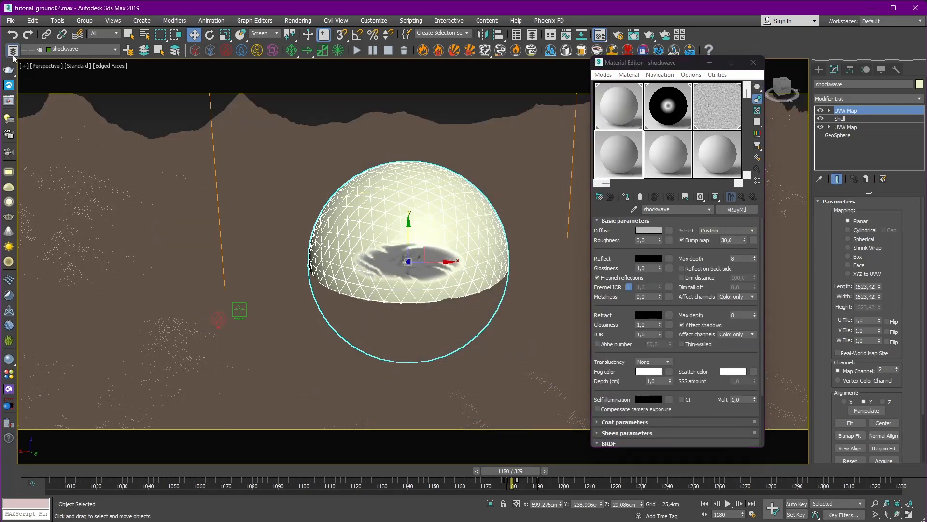
left_click(106, 284)
left_click(115, 275)
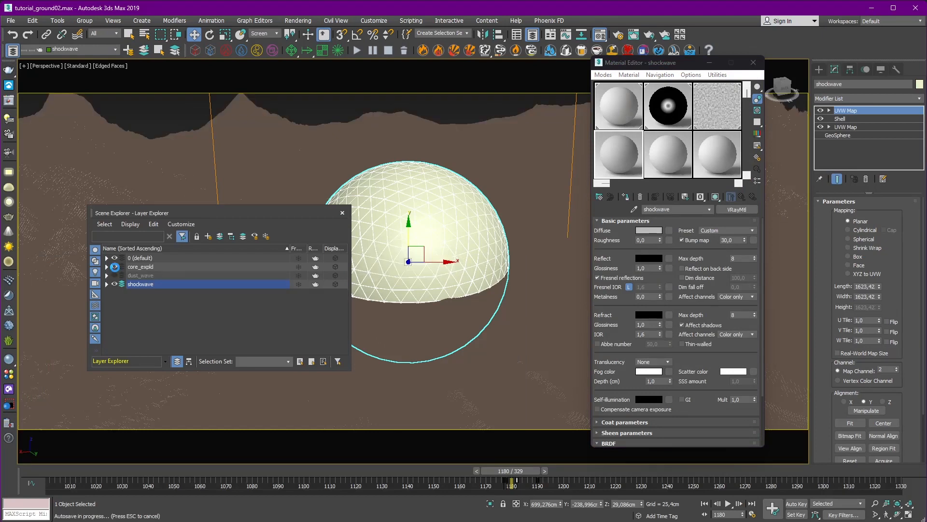
key("c")
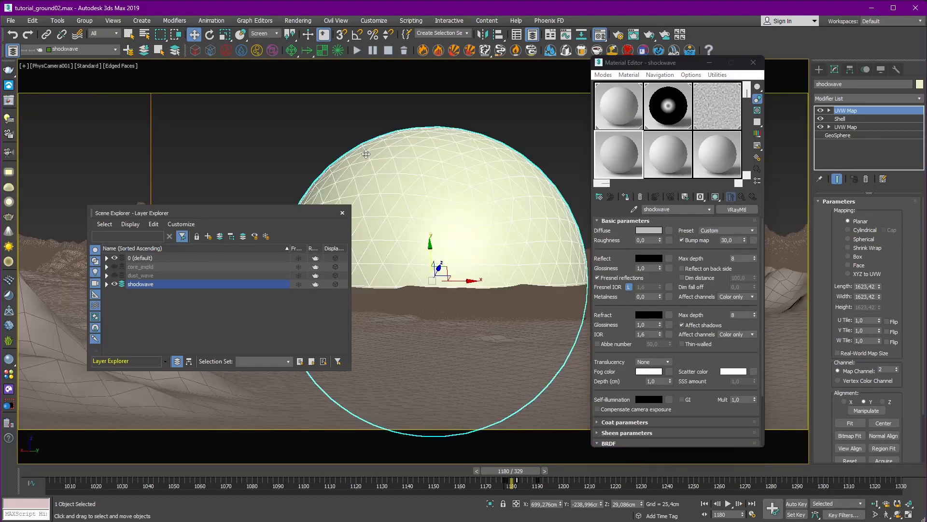
left_click_drag(276, 212, 155, 161)
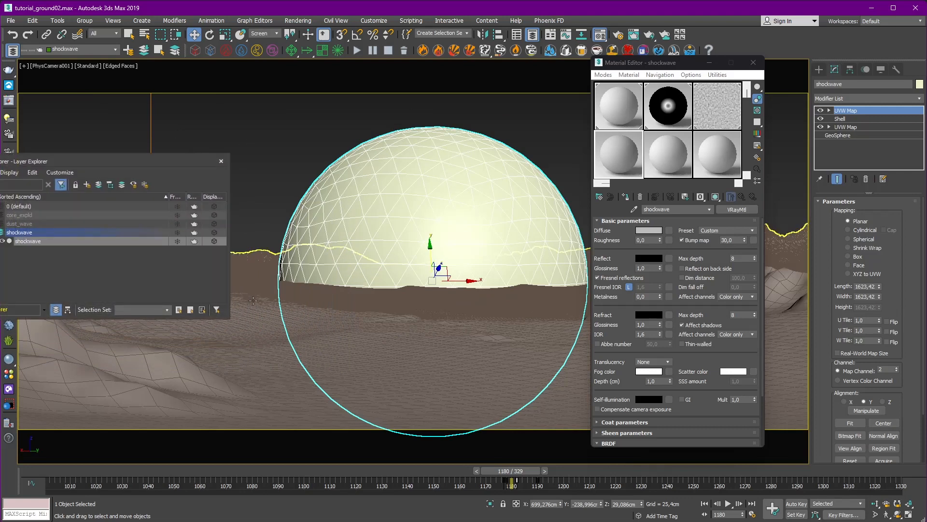
Select the ground mesh, change the default material's type to VRayMtl and rename that material Ground.
left_click(254, 299)
left_click(651, 137)
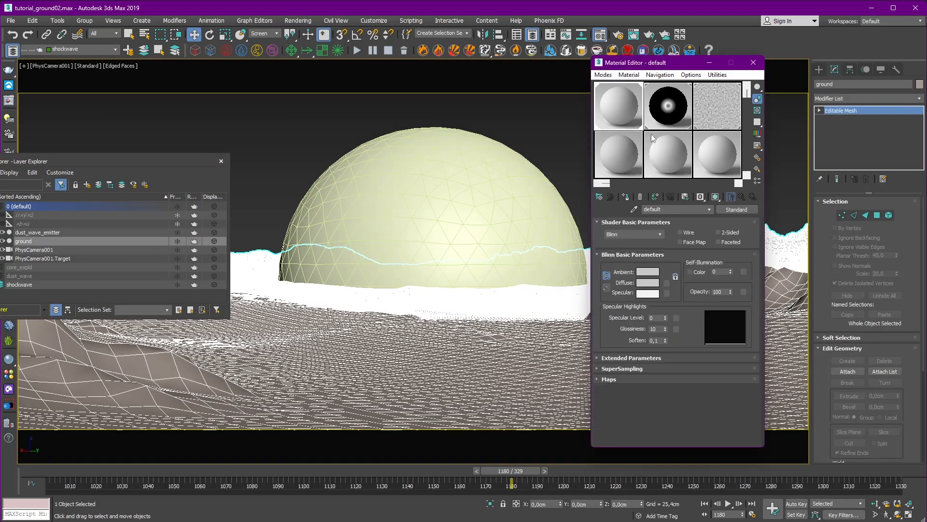
left_click(732, 209)
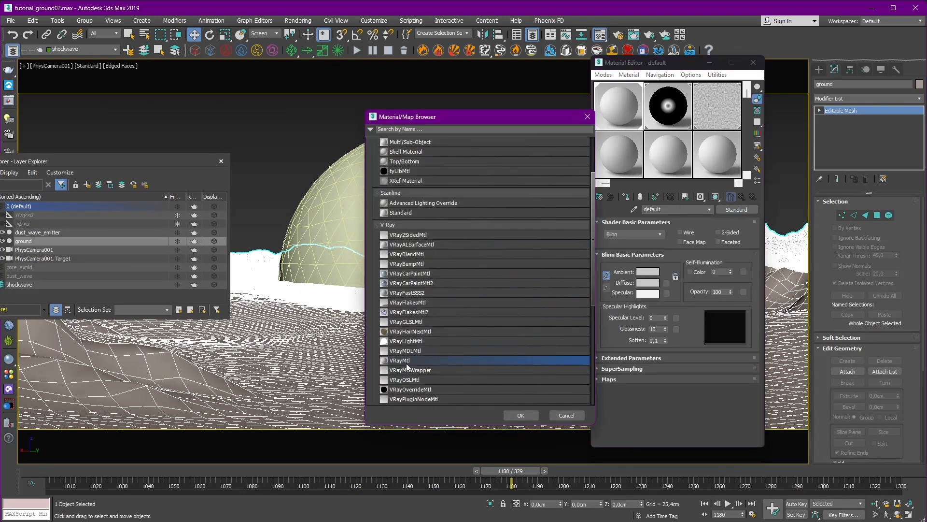
double_click(407, 363)
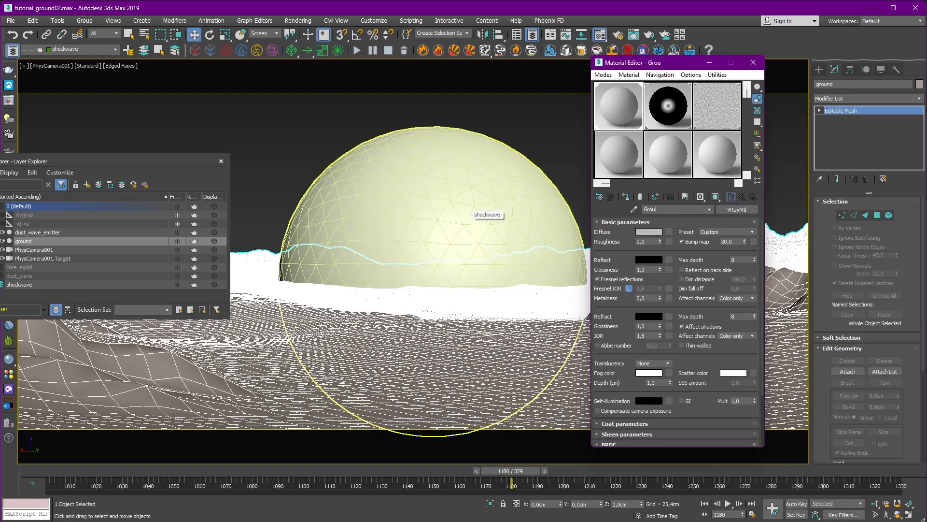
Bring up the object creation options for adding a new object to the scene.
left_click(823, 71)
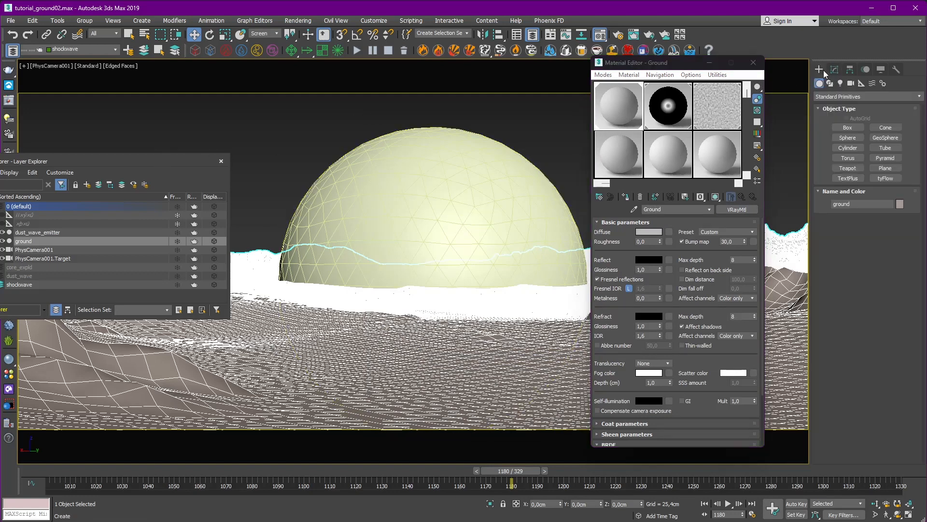
Place a V-Ray dome light on the ground beside the shockwave dome and close the Layer Explorer.
left_click(841, 83)
left_click(842, 96)
left_click(825, 135)
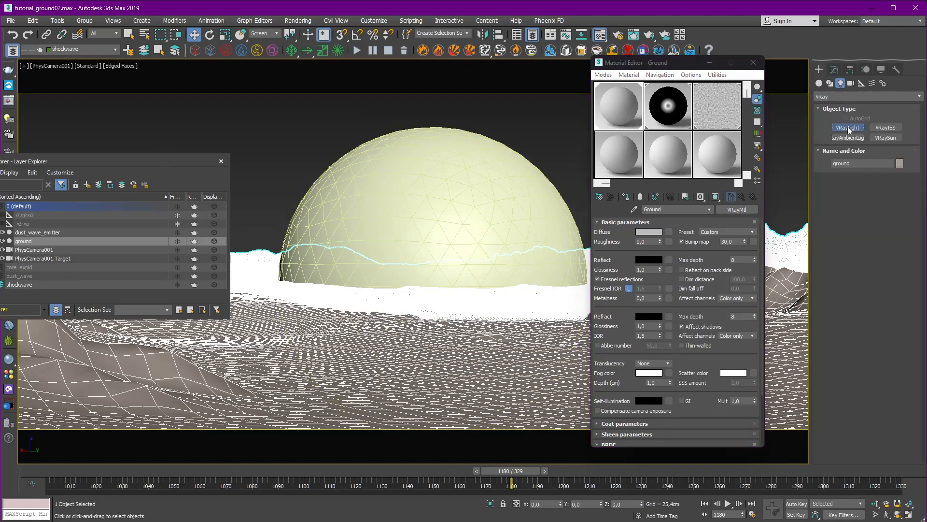
left_click(847, 127)
left_click(880, 191)
left_click(876, 213)
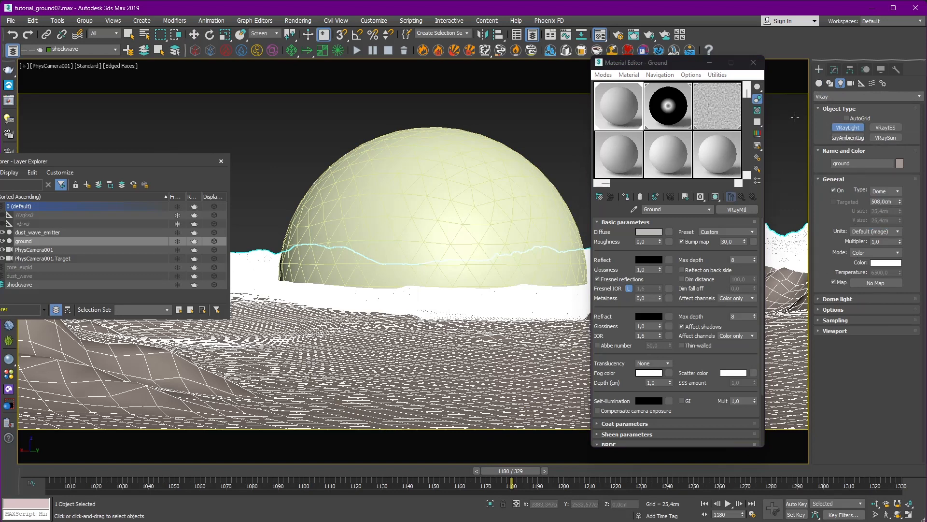
left_click(259, 321)
key("w")
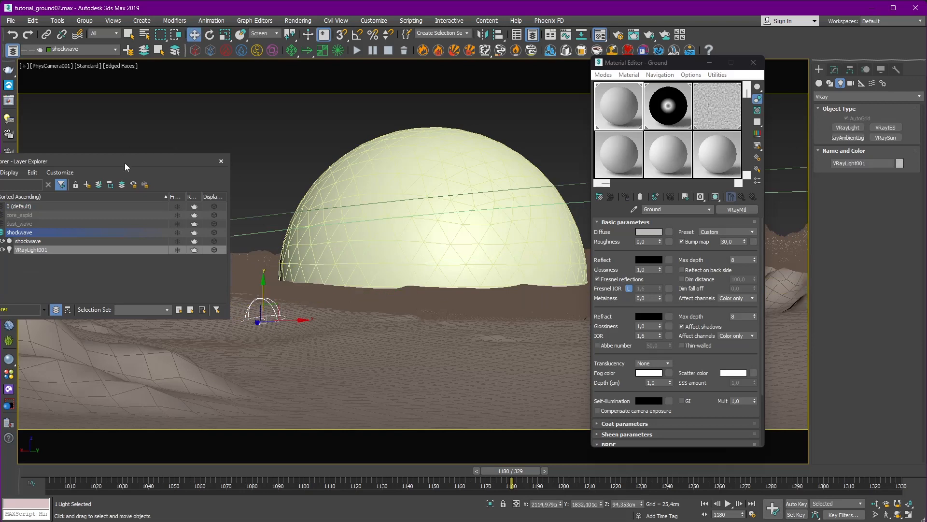
left_click_drag(125, 163, 334, 115)
left_click(368, 113)
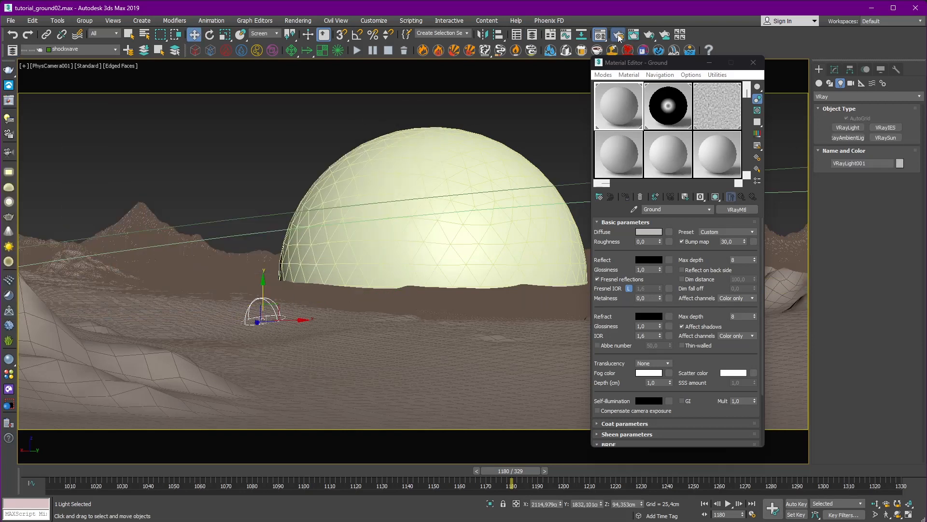
Switch the V-Ray image sampler type to Bucket and render the camera view.
left_click(618, 34)
left_click(484, 154)
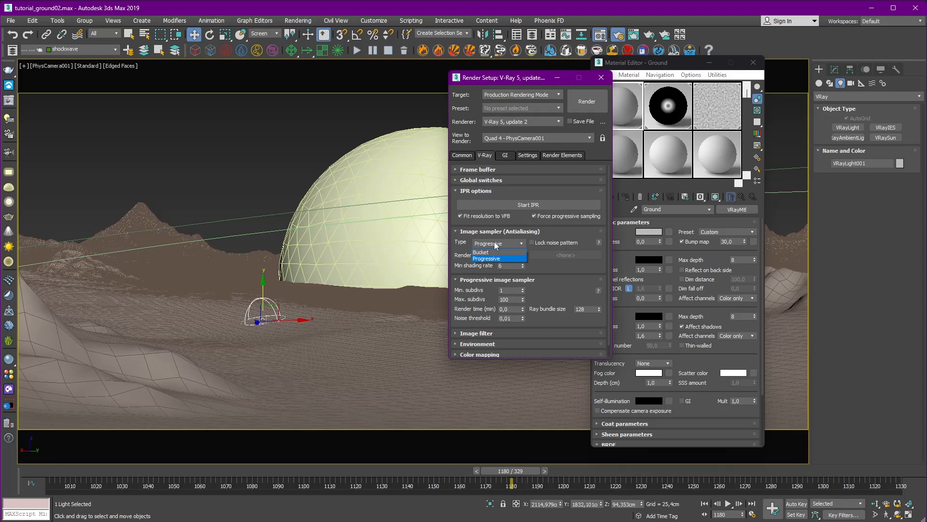
left_click(489, 252)
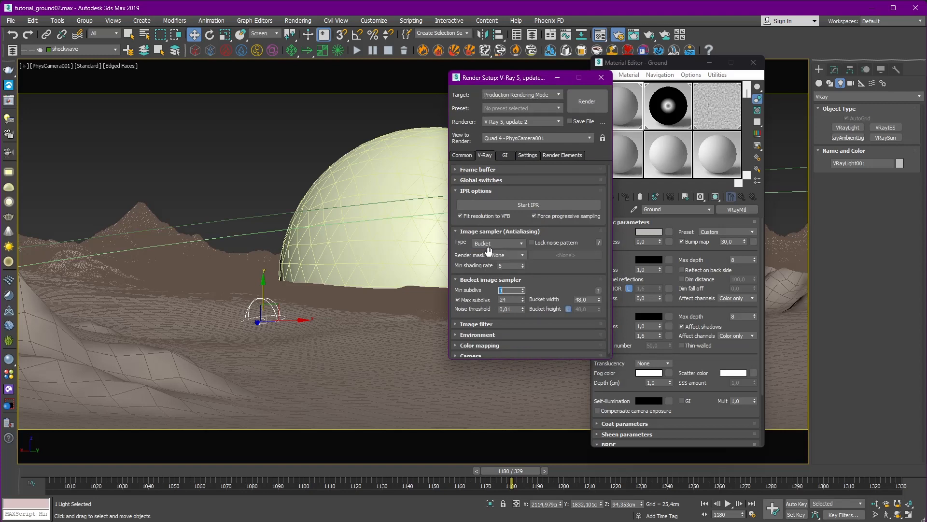
left_click(601, 77)
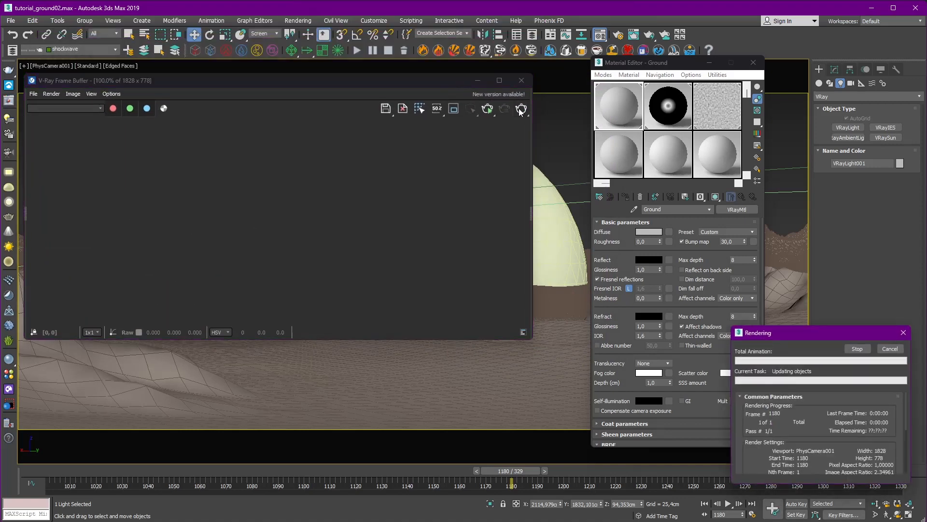
scroll(357, 227, "down", 2)
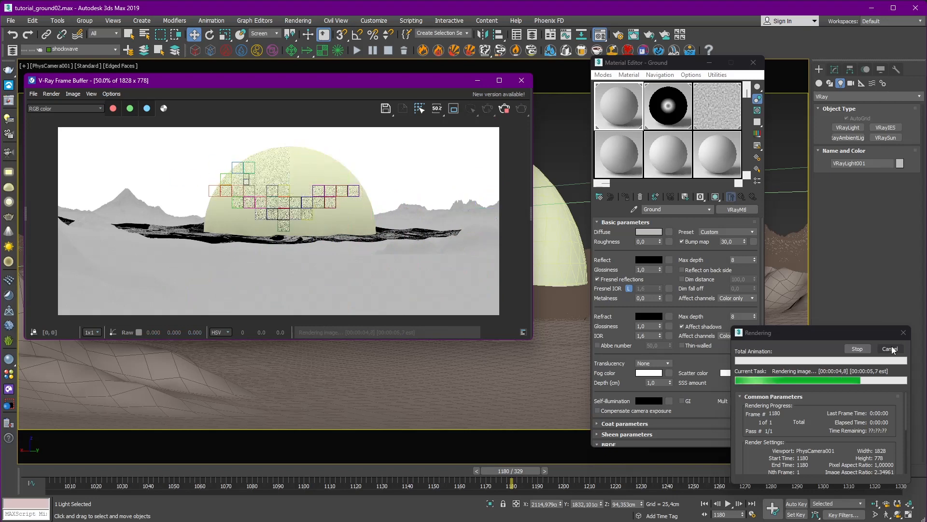
Set the Ground material's diffuse colour to a dark brown, RGB 64, 49, 34.
left_click(648, 232)
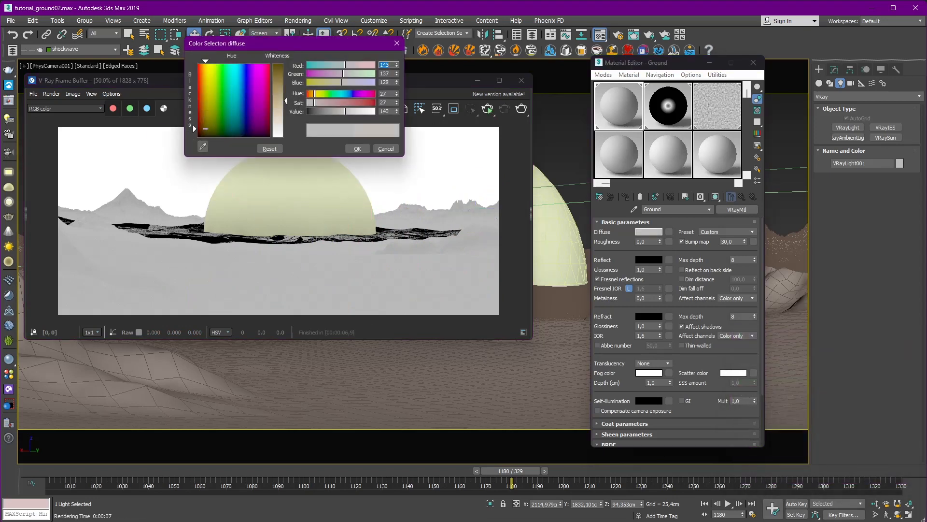
left_click(278, 71)
left_click(325, 111)
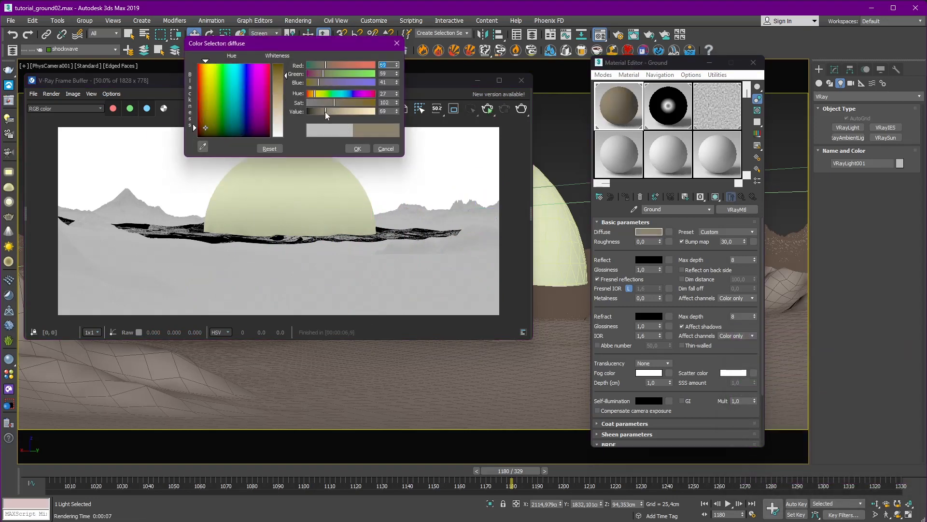
left_click(326, 66)
left_click_drag(326, 111, 324, 111)
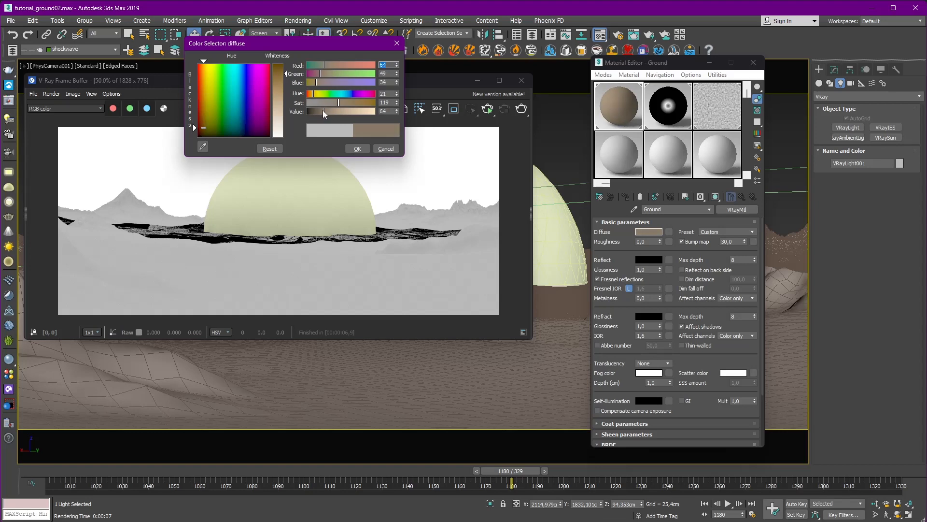
left_click(358, 148)
Make the dust_wave_emitter object non-renderable in its object properties.
left_click_drag(369, 80, 373, 349)
left_click(298, 287)
right_click(298, 287)
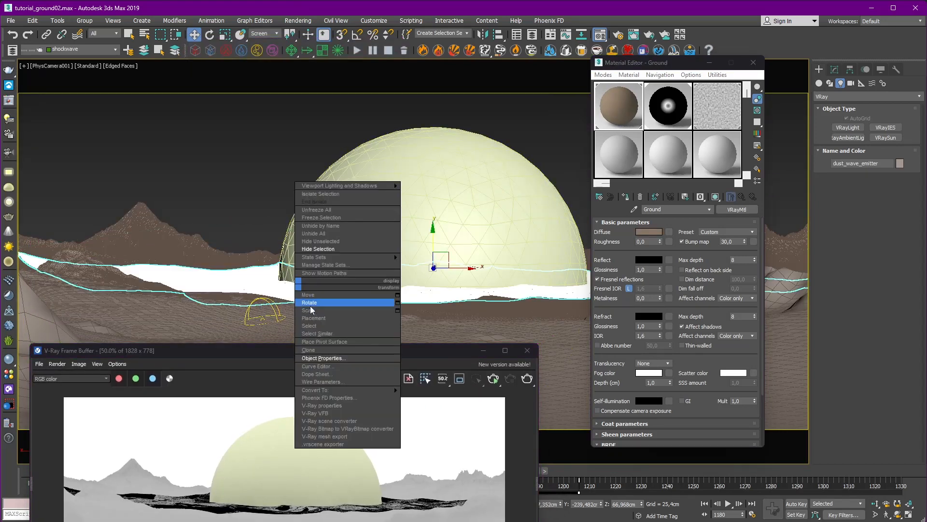
left_click(334, 354)
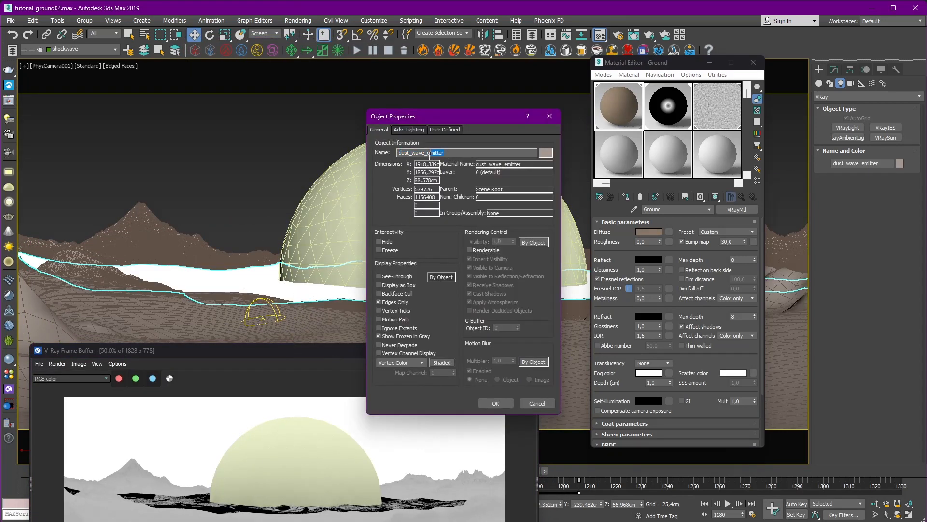
left_click(481, 404)
Make the V-Ray dome light invisible and render the camera view again.
left_click_drag(378, 355, 335, 119)
left_click_drag(436, 117, 407, 349)
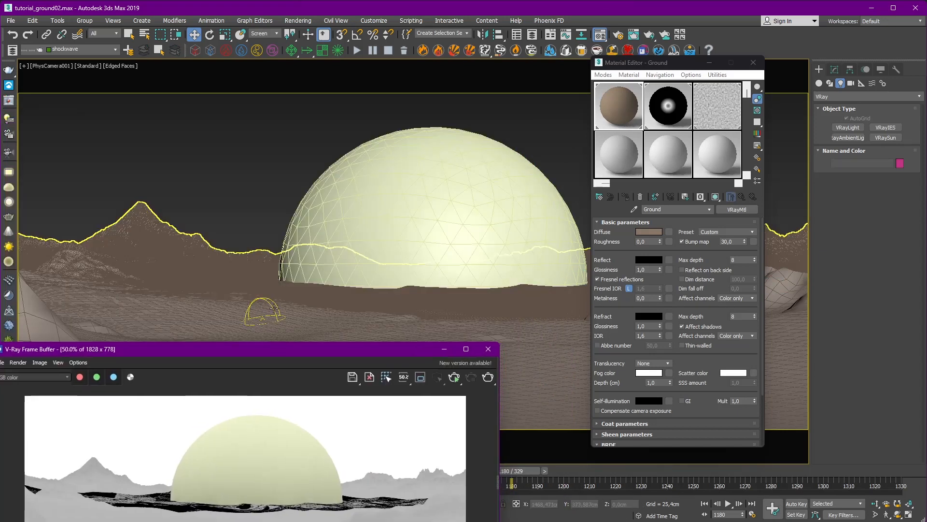
left_click(230, 259)
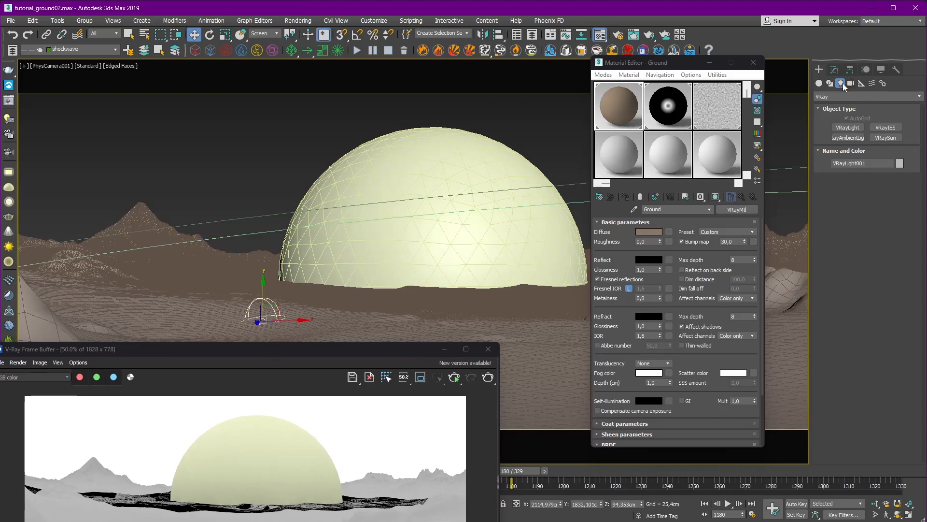
left_click(834, 69)
left_click(834, 331)
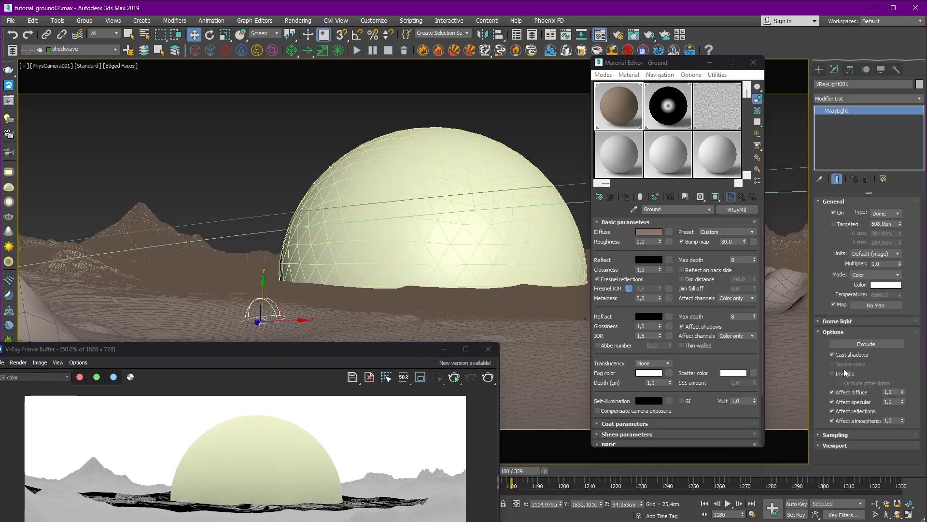
left_click(508, 121)
key("shift+q")
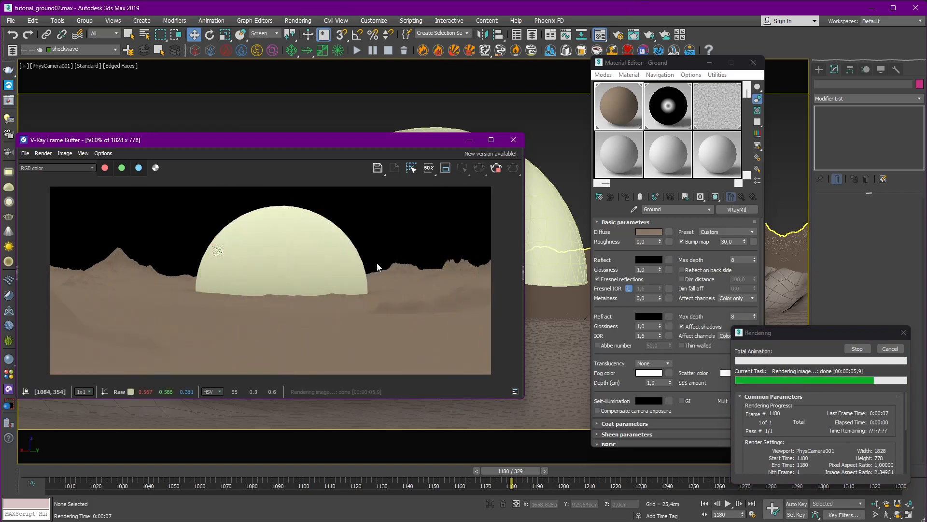
left_click_drag(392, 140, 326, 135)
Select the shockwave dome and assign the shockwave V-Ray material to it.
left_click(575, 159)
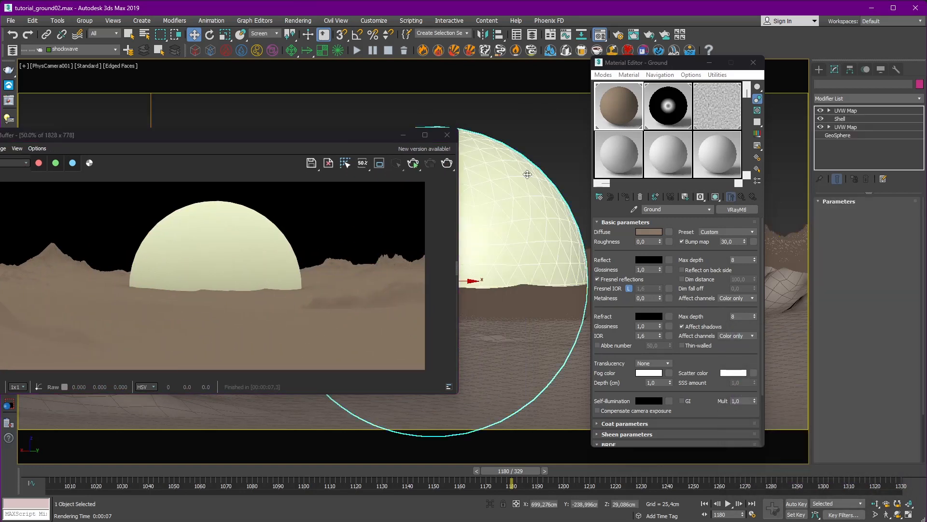
left_click_drag(746, 96, 750, 88)
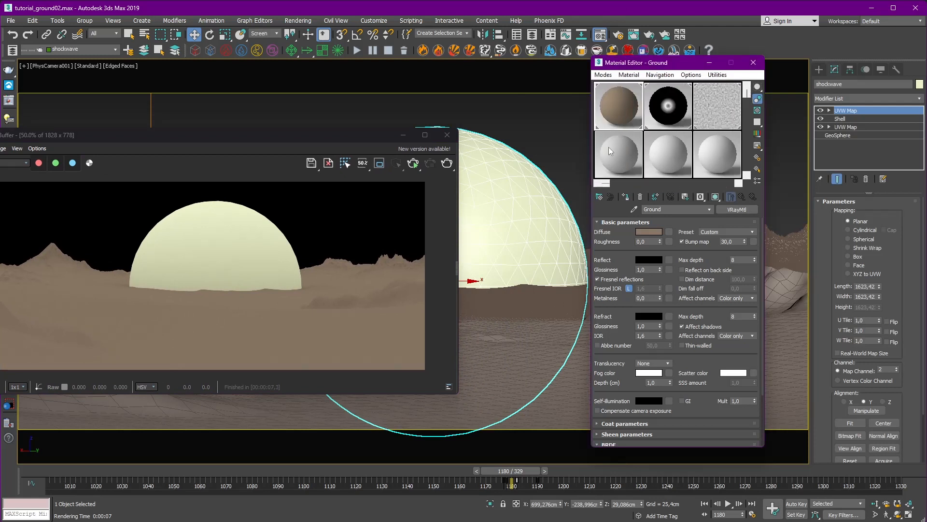
left_click(628, 151)
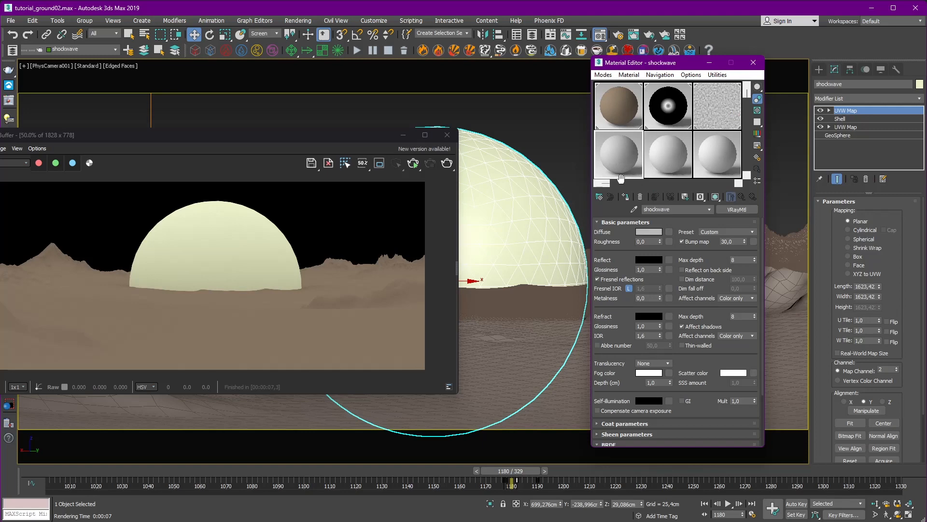
left_click(625, 198)
Set the shockwave material's diffuse colour to a pale cream, RGB 255, 231, 188.
left_click(642, 233)
left_click_drag(341, 111, 361, 82)
left_click_drag(374, 74, 371, 75)
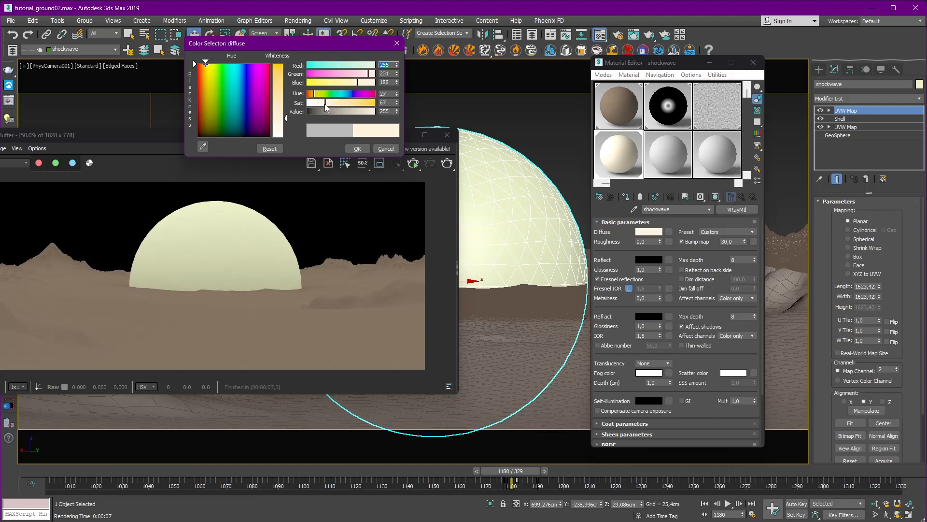
left_click(358, 149)
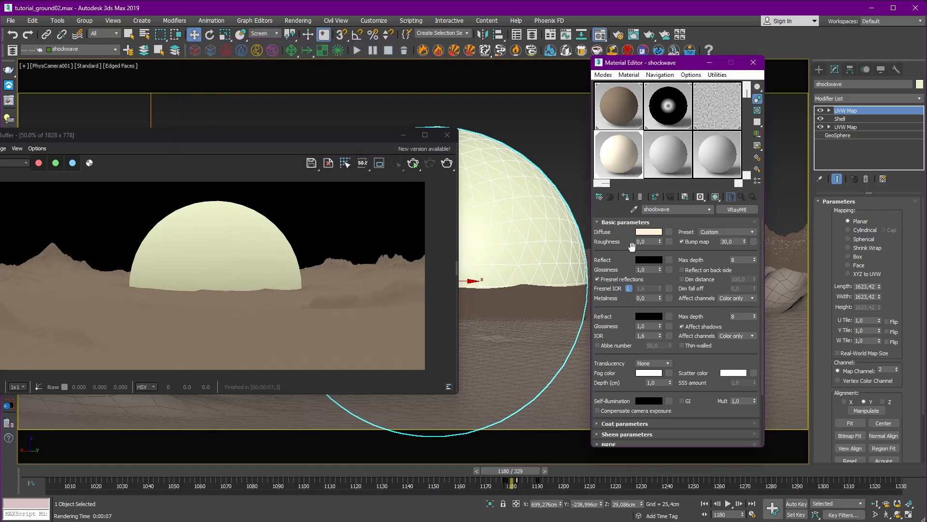
Add a Noise map to the opacity of the shockwave material.
scroll(612, 411, "down", 3)
left_click(610, 441)
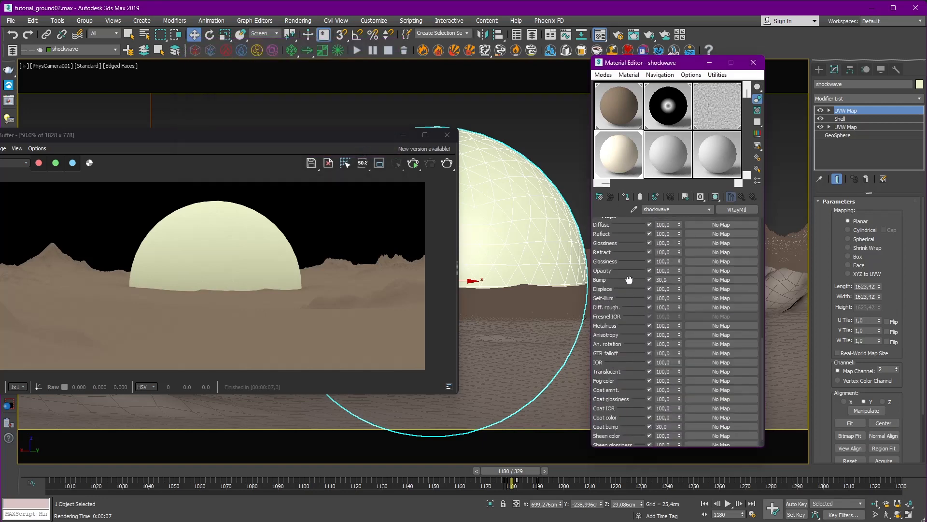
left_click(721, 271)
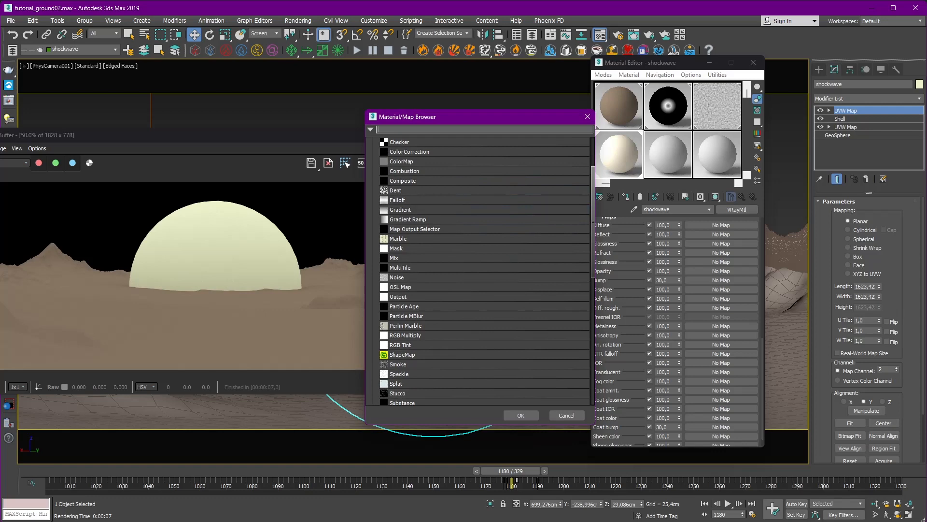
double_click(403, 277)
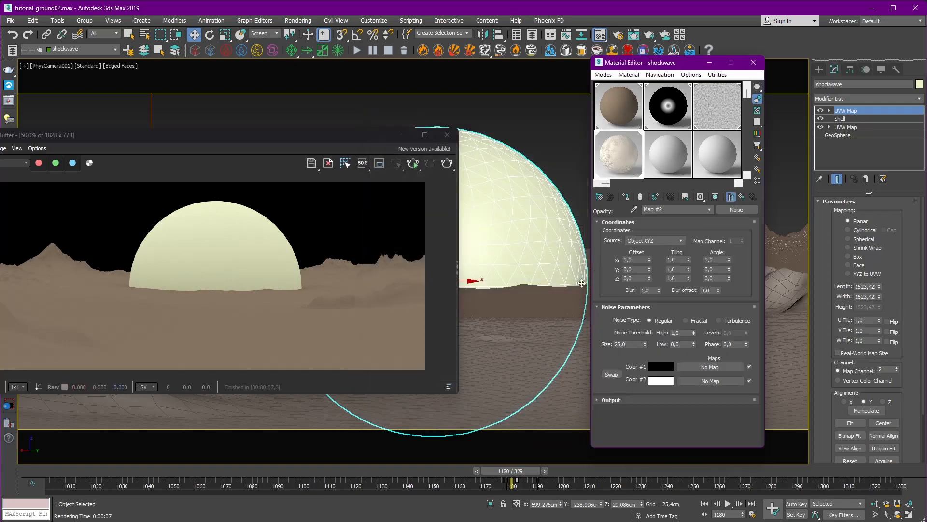
Render the camera view and draw a render region around the right half of the dome.
left_click(446, 162)
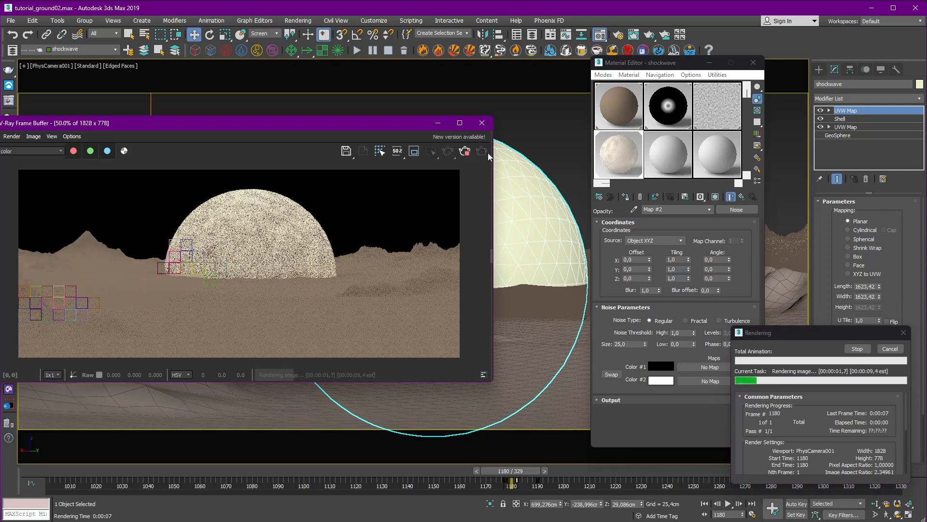
scroll(284, 276, "up", 1)
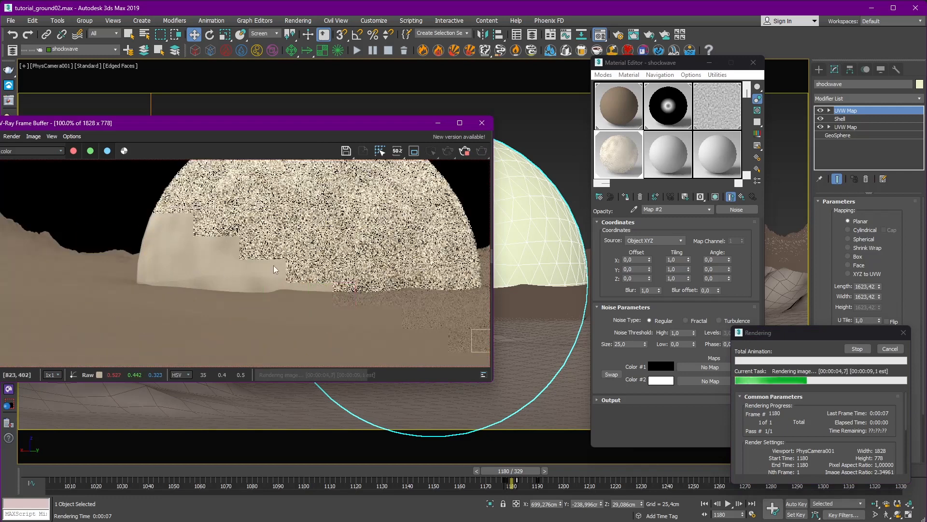
scroll(284, 273, "down", 1)
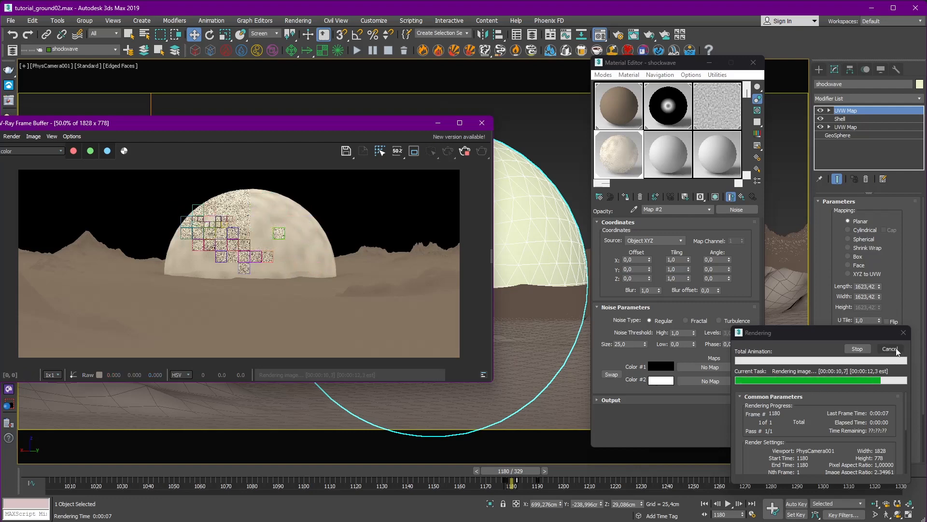
left_click_drag(254, 180, 341, 288)
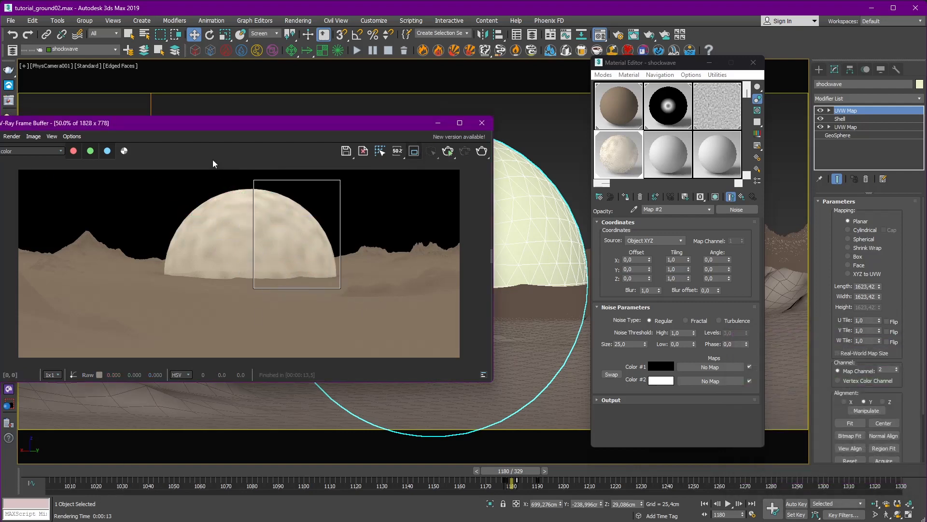
Set the bucket image sampler's max subdivs to 4 in the render settings.
left_click(618, 35)
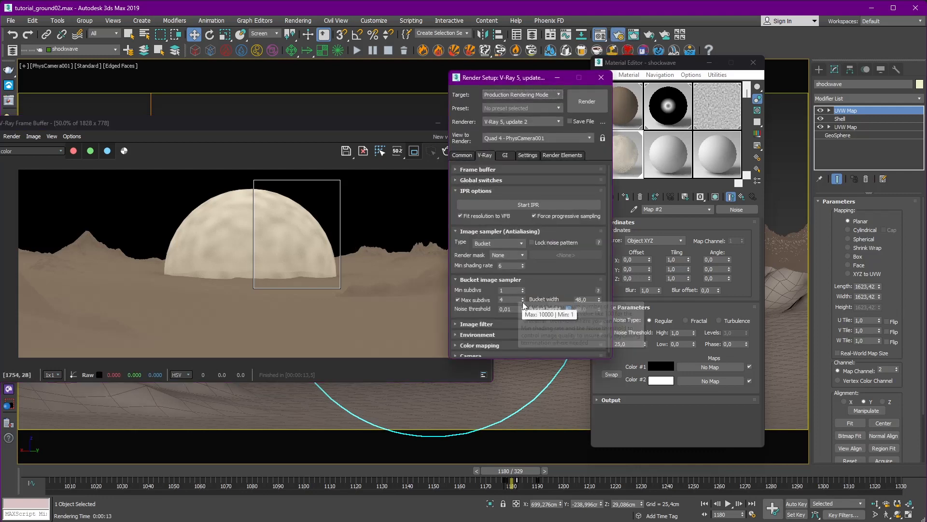
left_click(523, 301)
left_click(601, 77)
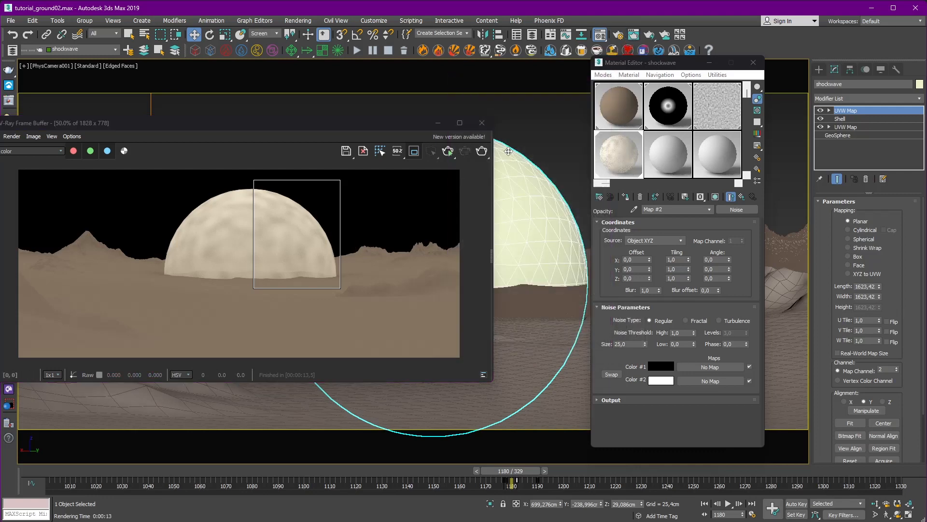
Change the opacity noise to Fractal with high threshold 0.815, low 0.395, levels 10 and size 49.7, and render the region.
left_click(690, 321)
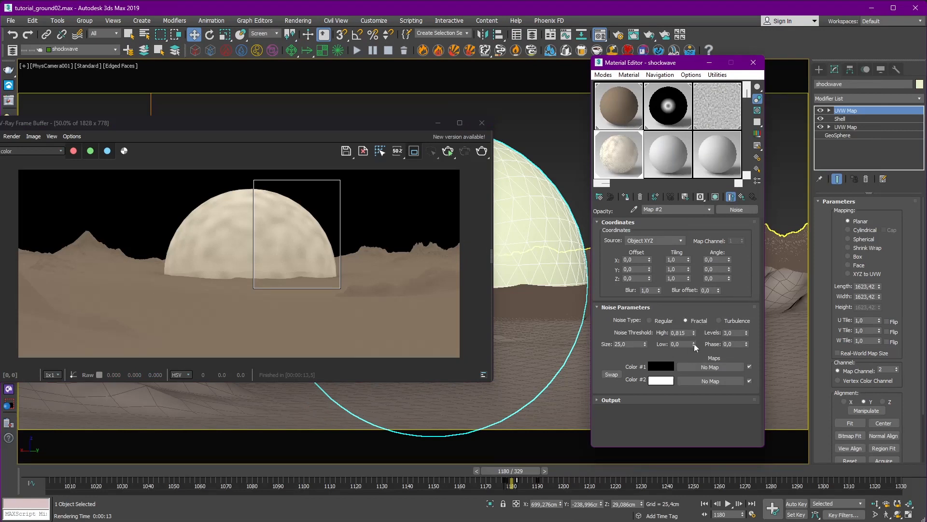
left_click_drag(694, 343, 695, 333)
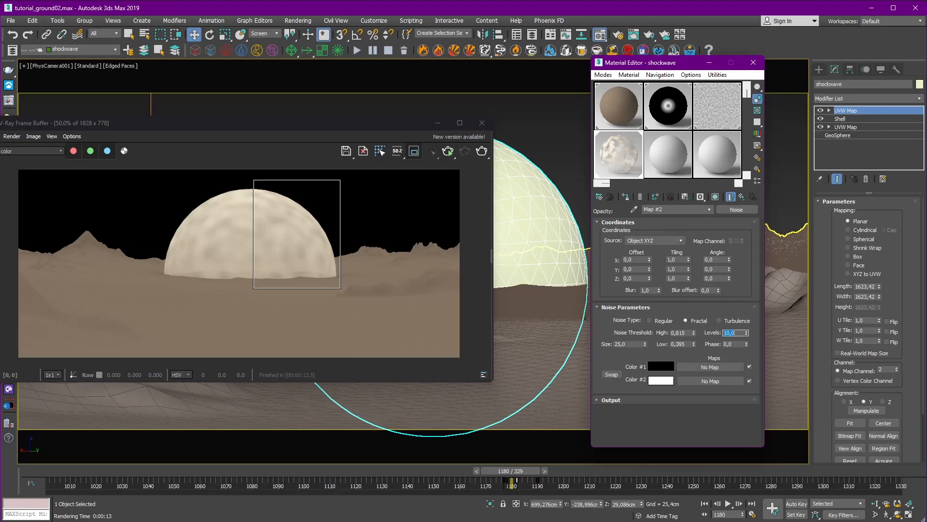
left_click(482, 152)
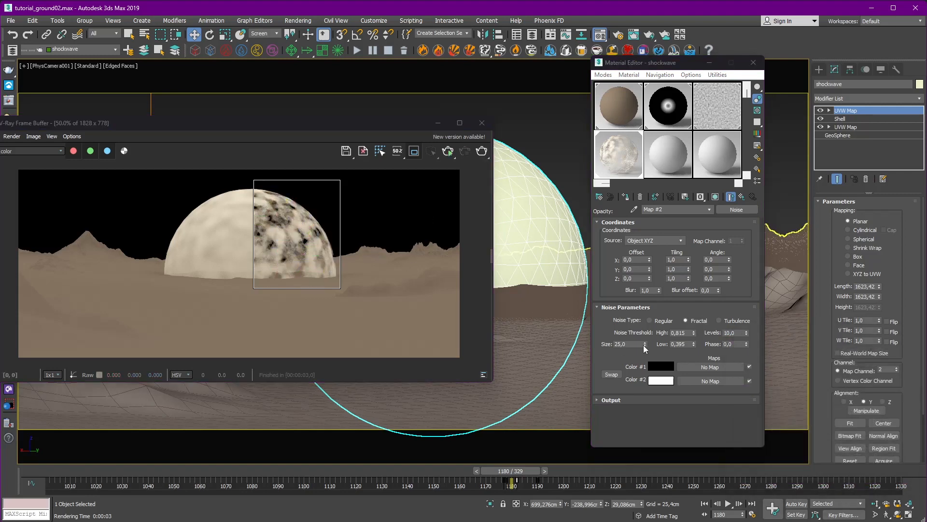
left_click_drag(644, 345, 646, 332)
left_click(482, 152)
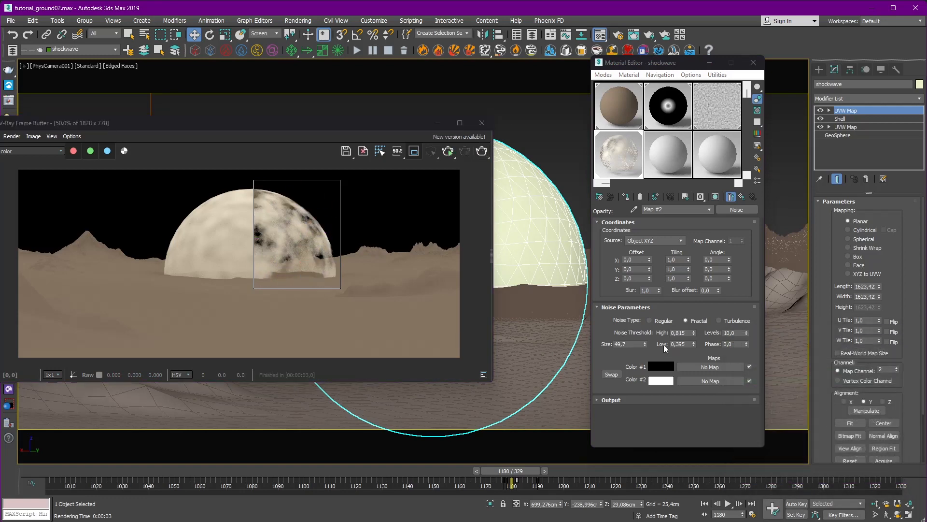
Set the opacity noise size to 55 and render the region again.
left_click(628, 344)
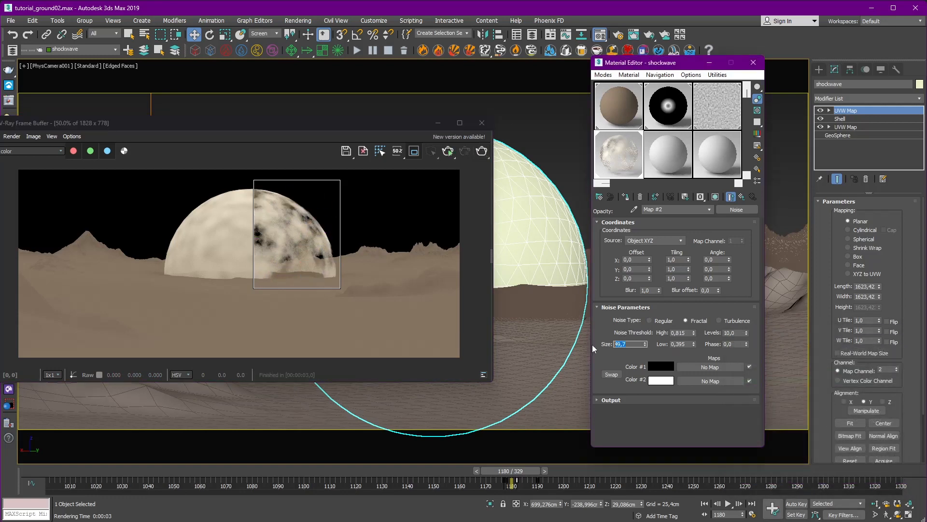
left_click(482, 150)
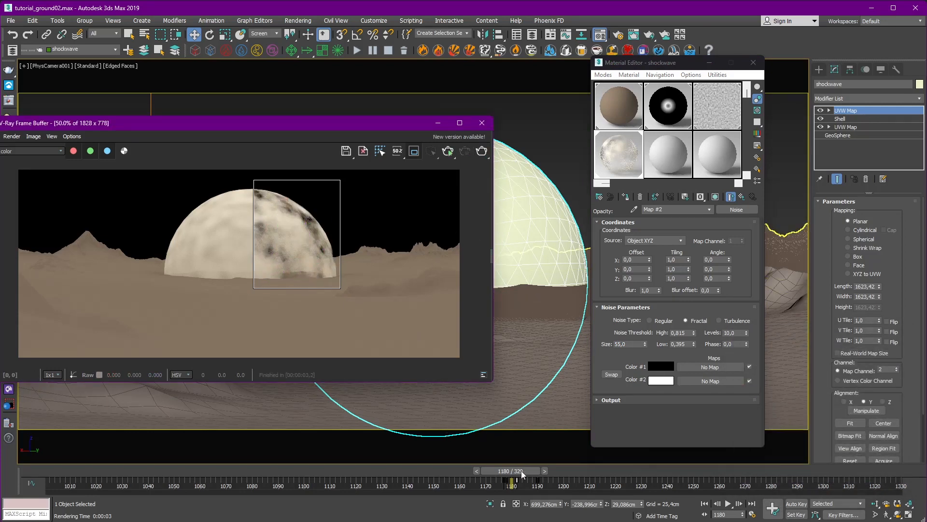
Animate the opacity noise phase by keying a value of 3 at frame 1190 with Auto Key.
left_click_drag(522, 472, 548, 466)
key("w")
left_click(796, 503)
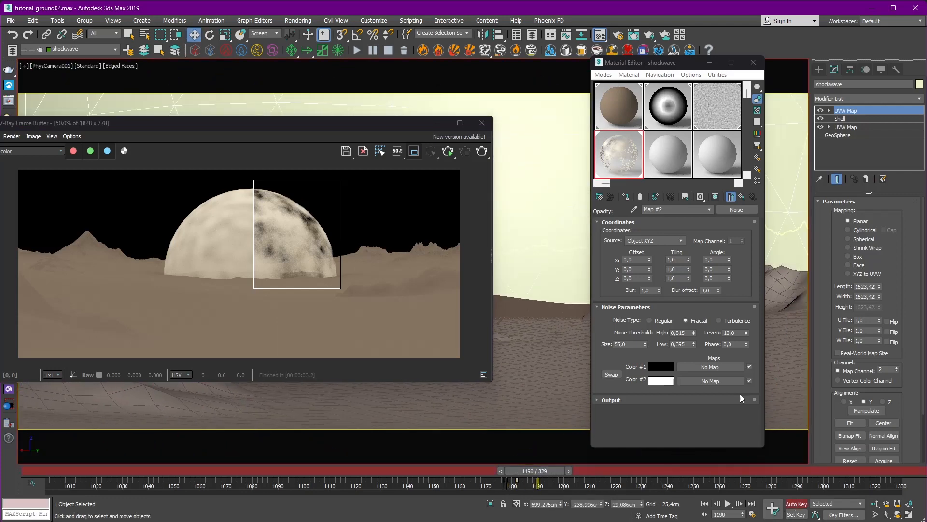
left_click_drag(734, 344, 703, 345)
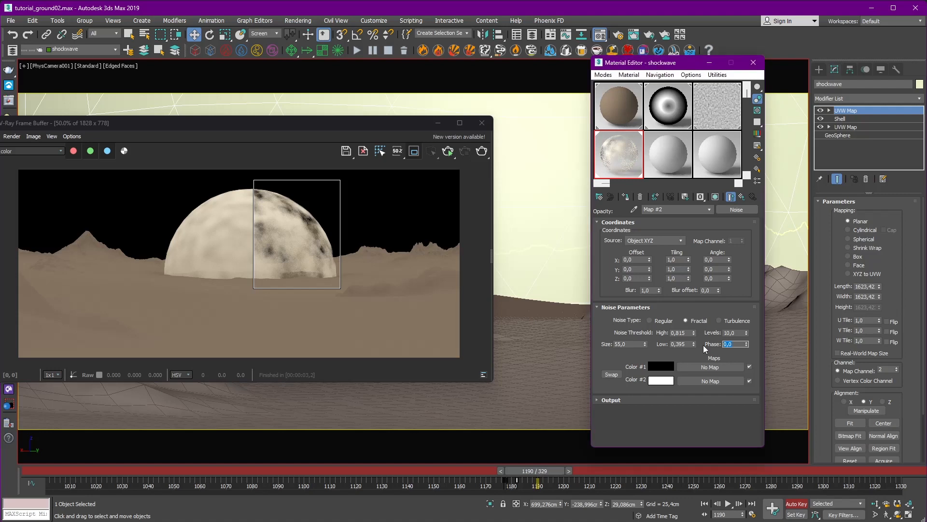
type("3")
key("Return")
left_click(794, 503)
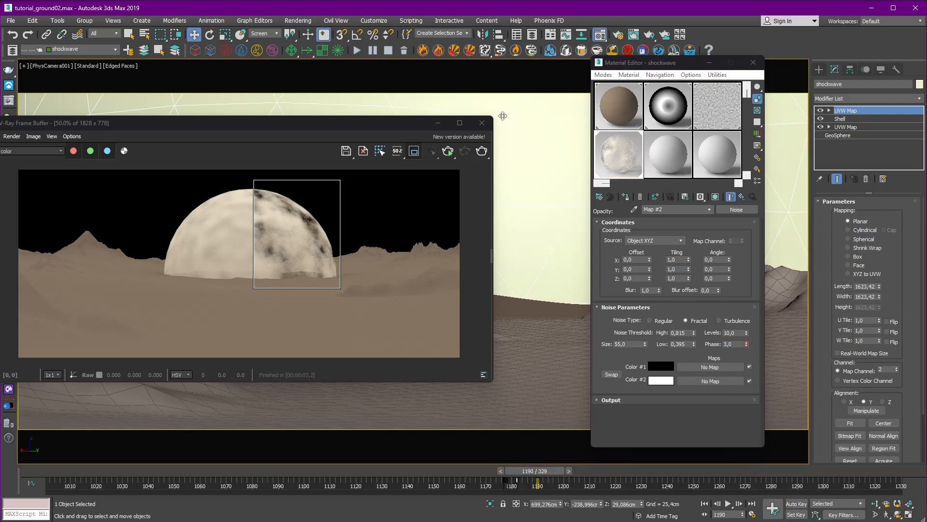
Show the shockwave opacity's Phase curve in the Curve Editor and move its first key to frame 1177.
left_click(566, 36)
left_click_drag(518, 477, 503, 477)
left_click(44, 189)
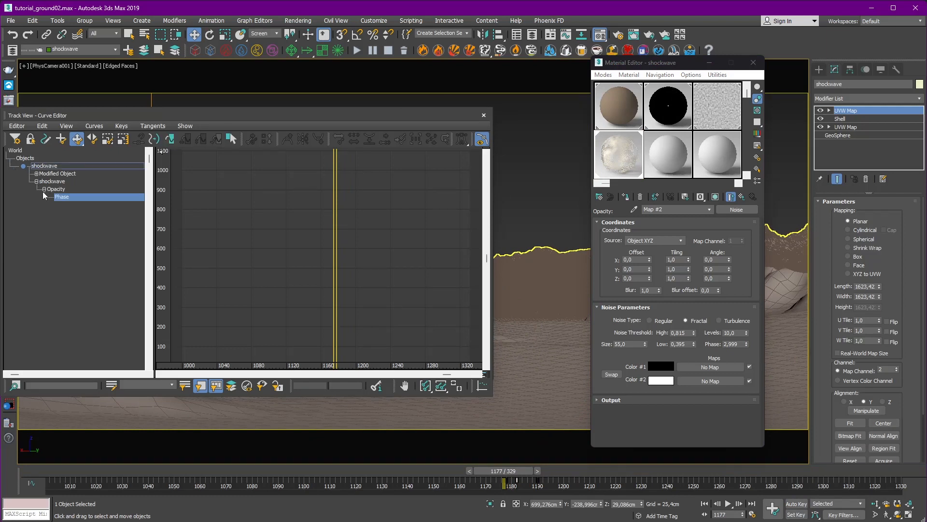
left_click(456, 387)
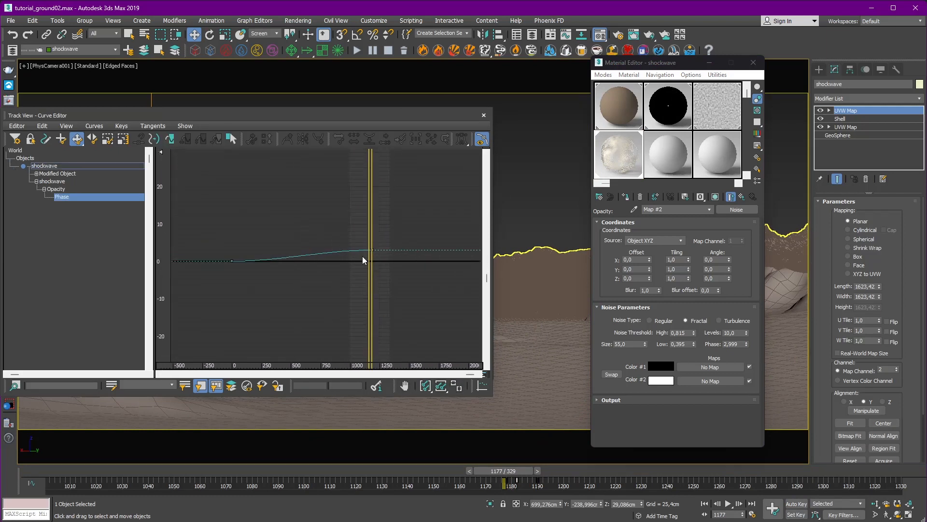
type("117")
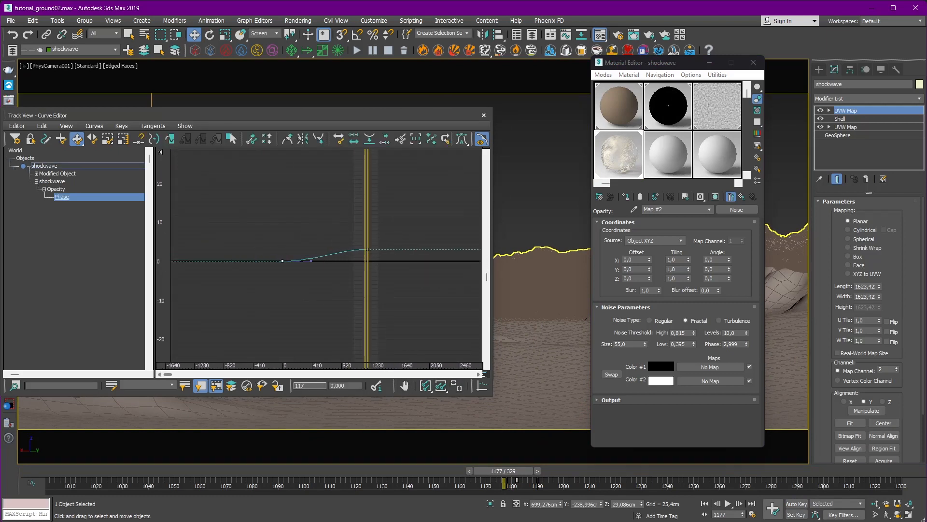
type("7")
key("Return")
Set linear tangents on both keys of the opacity Phase curve.
scroll(386, 266, "up", 7)
left_click_drag(435, 116, 308, 115)
left_click_drag(414, 126, 349, 352)
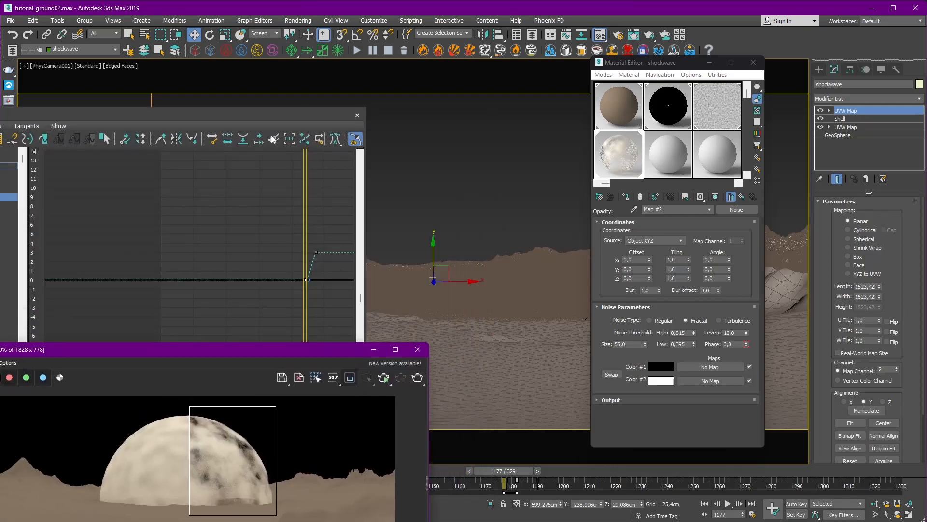
left_click_drag(275, 117, 267, 108)
middle_click_drag(309, 246, 287, 234)
scroll(286, 234, "up", 3)
left_click(286, 232, "ctrl")
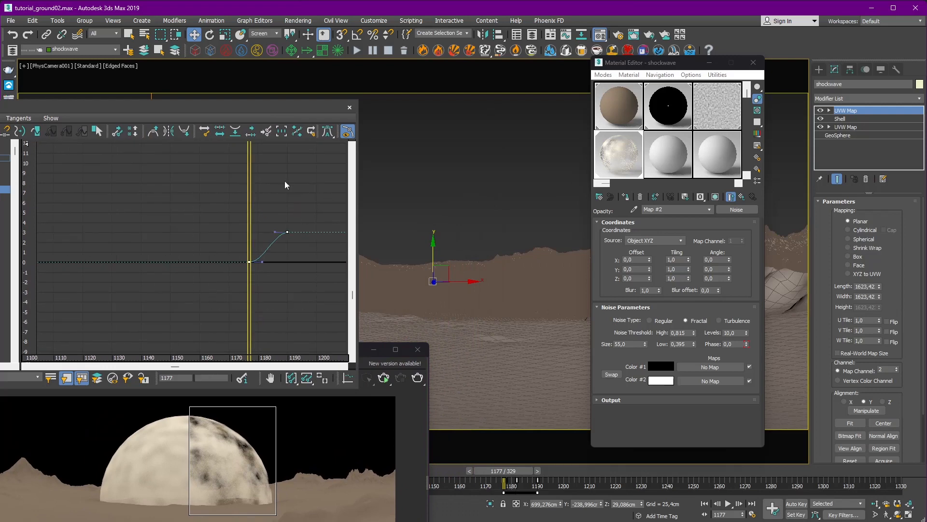
left_click_drag(359, 182, 495, 155)
left_click_drag(393, 104, 294, 168)
mouse_move(168, 277)
left_mouse_down()
mouse_move(192, 274)
mouse_move(169, 281)
left_mouse_up()
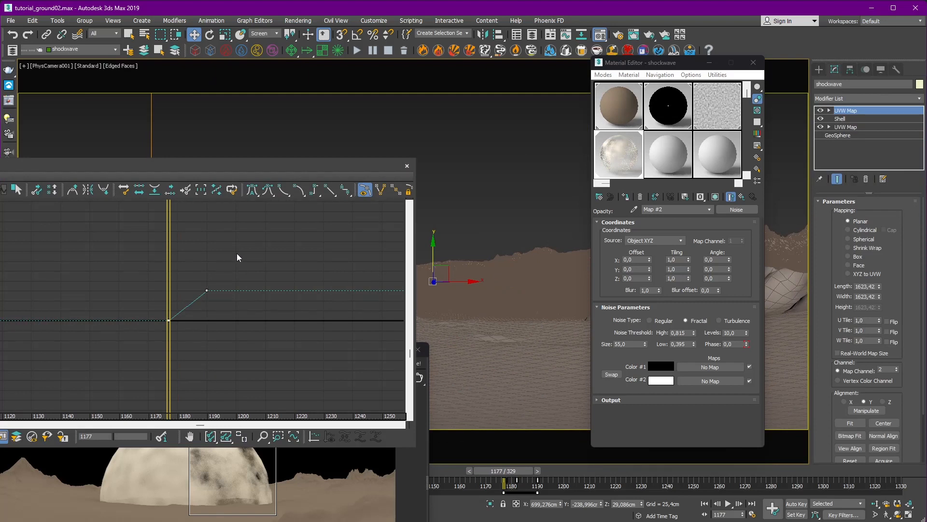
Move the end key of the Phase curve to frame 1220 at value 3, scrubbing the timeline to check the animation.
left_click_drag(236, 253, 307, 295)
key("ctrl+z")
left_click_drag(207, 293, 353, 292)
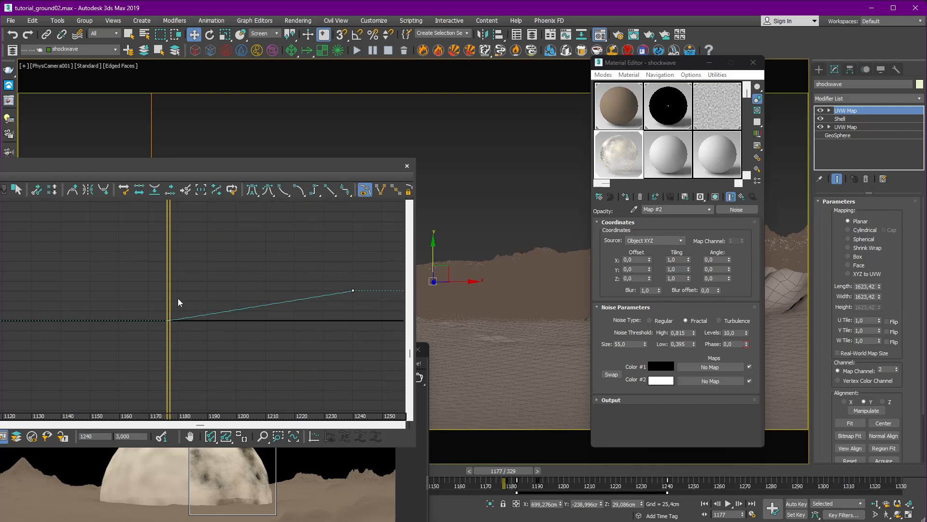
left_click_drag(166, 304, 227, 317)
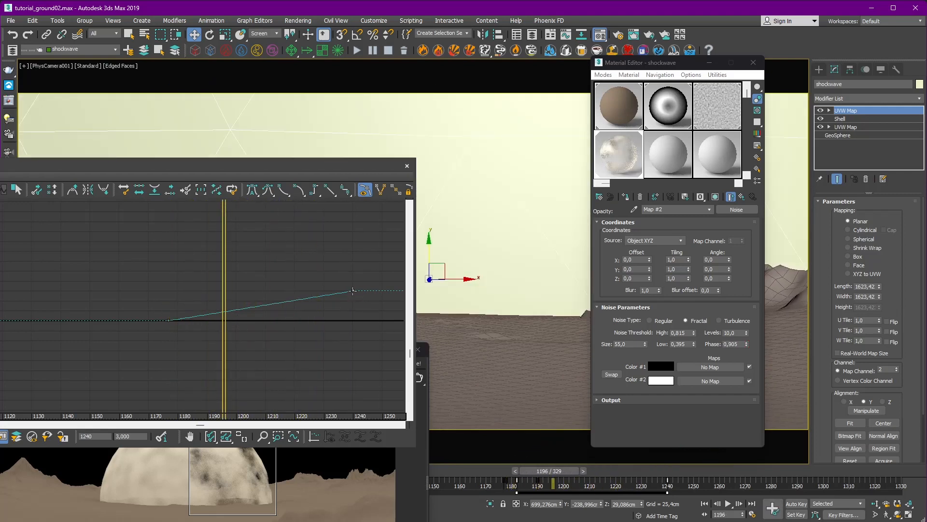
left_click_drag(353, 290, 295, 291)
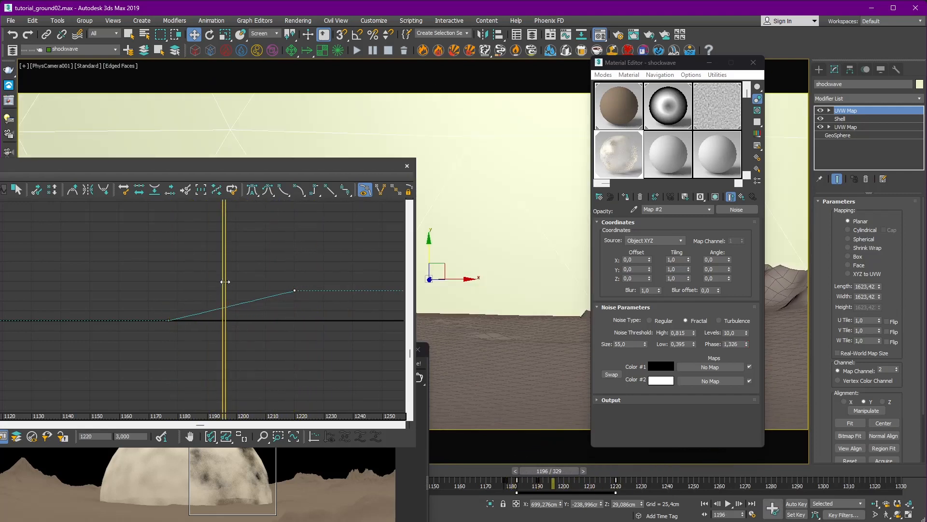
left_click_drag(225, 282, 282, 290)
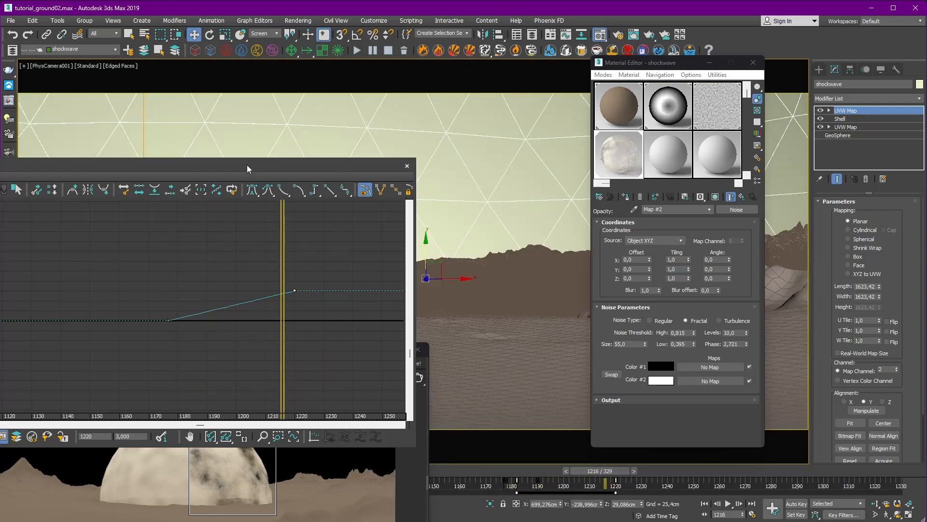
Continue the Phase curve past its last key with the Linear out-of-range type and close the Curve Editor.
left_click_drag(248, 169, 417, 174)
left_click(126, 195)
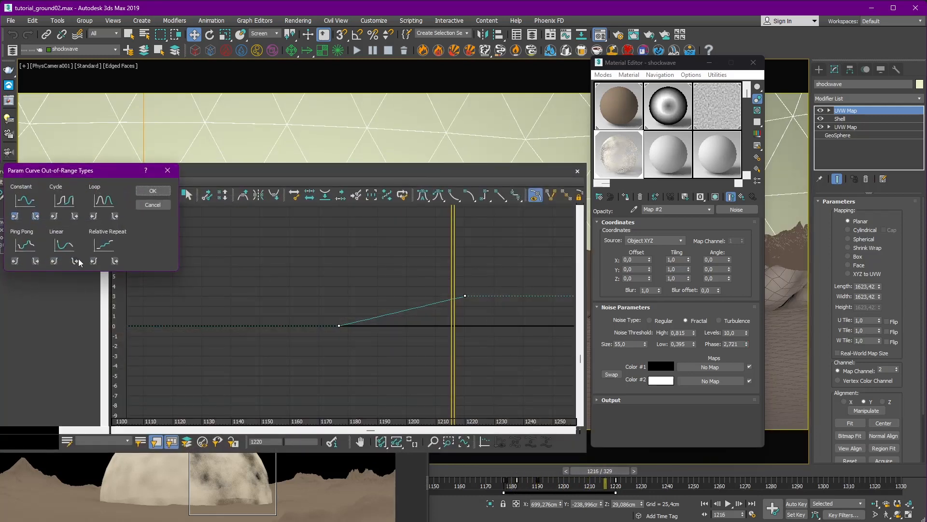
left_click(157, 194)
middle_click_drag(462, 268, 290, 265)
left_click(389, 231)
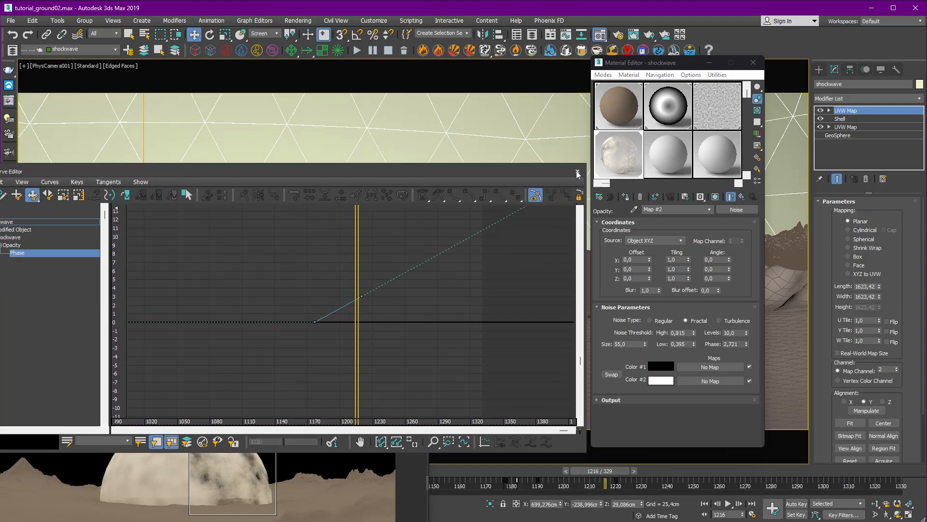
left_click(577, 171)
Return to frame 1180 and render the dome region with the animated phase.
left_click_drag(601, 471, 514, 473)
left_click(417, 380)
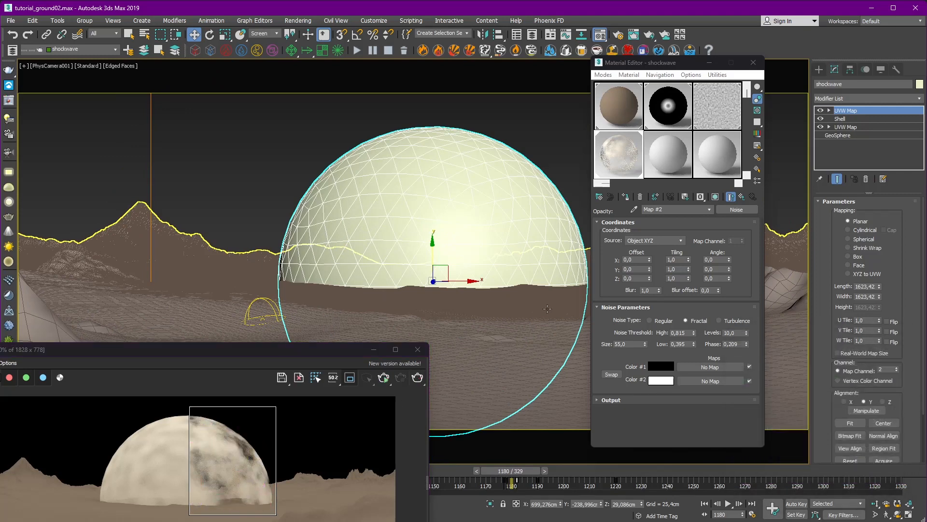
left_click_drag(299, 352, 312, 242)
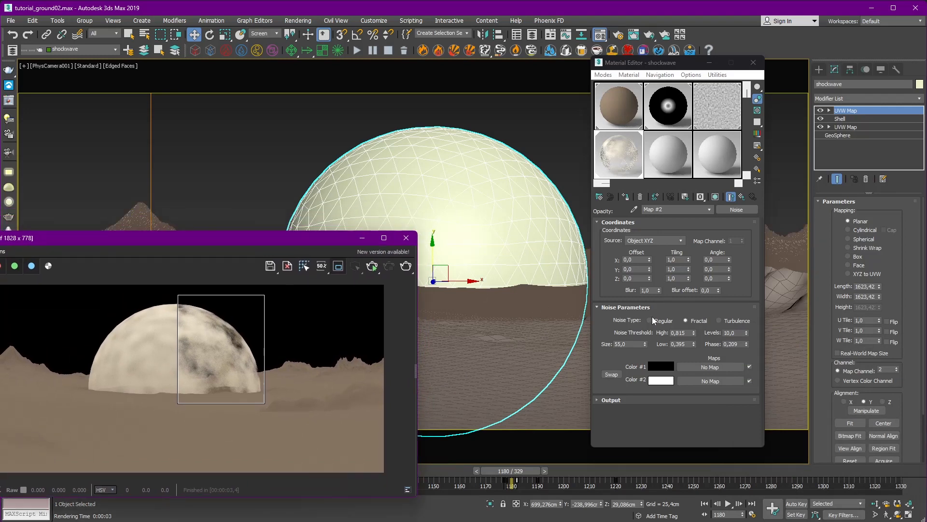
Add a Falloff map to the noise's Color #2, with type Perpendicular / Parallel and direction World Z-Axis.
left_click(697, 380)
left_click(397, 200)
double_click(396, 200)
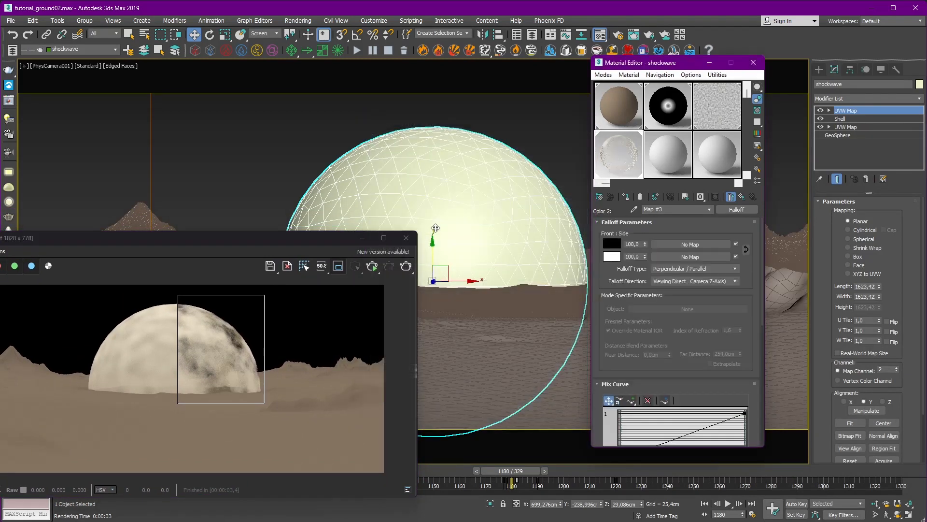
left_click(667, 269)
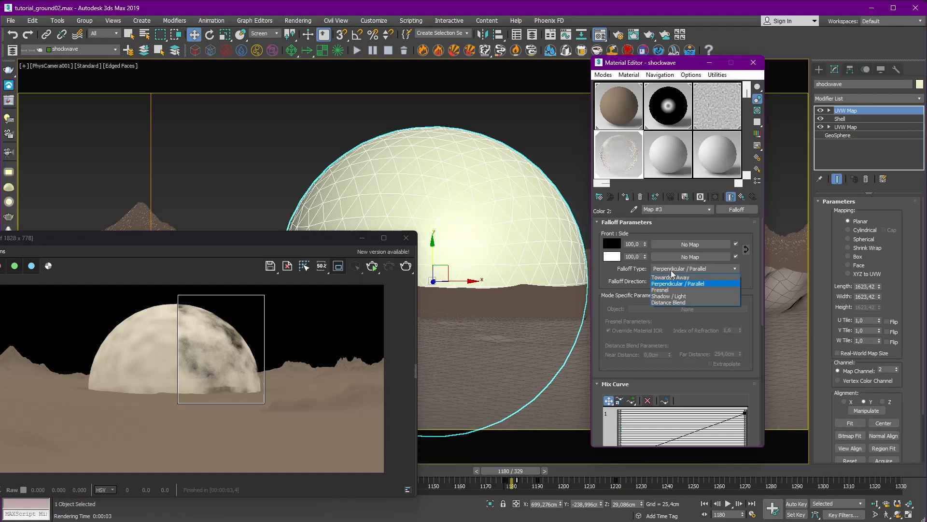
left_click(676, 283)
left_click(678, 282)
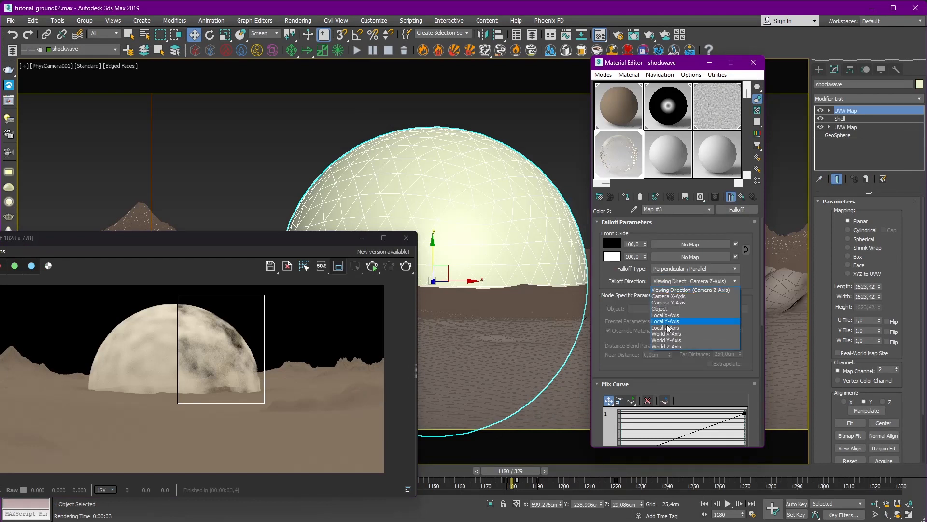
left_click(671, 346)
Convert both end points of the falloff mix curve to Bezier-Corner and bend the curve into an S shape.
scroll(646, 401, "down", 2)
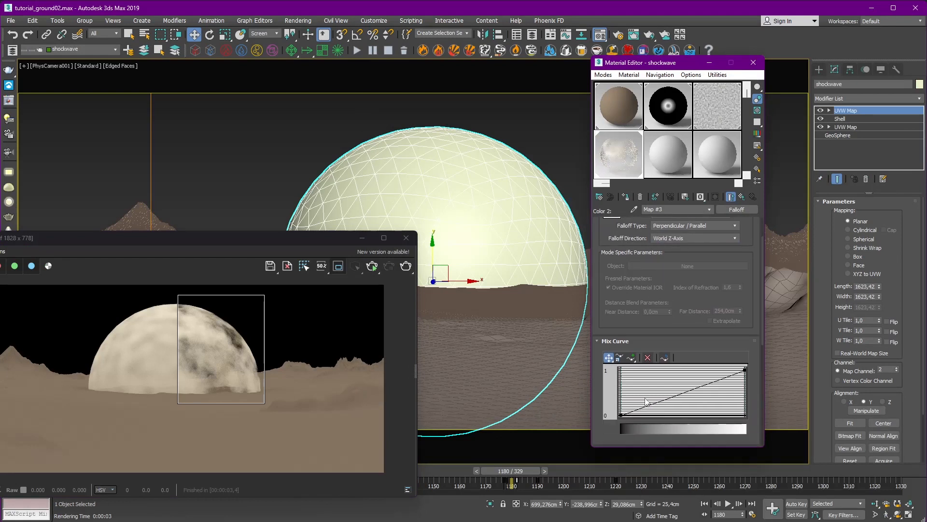
right_click(745, 370)
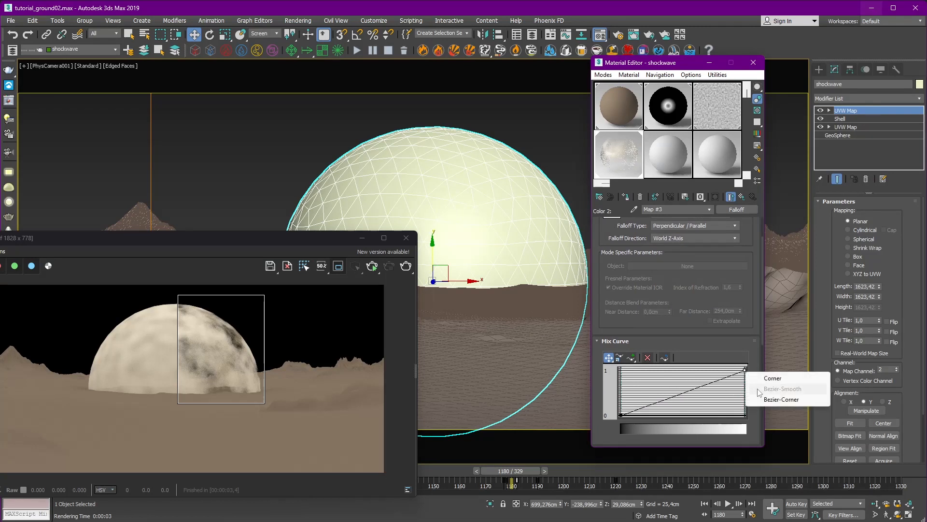
left_click(761, 399)
left_click_drag(711, 381, 587, 367)
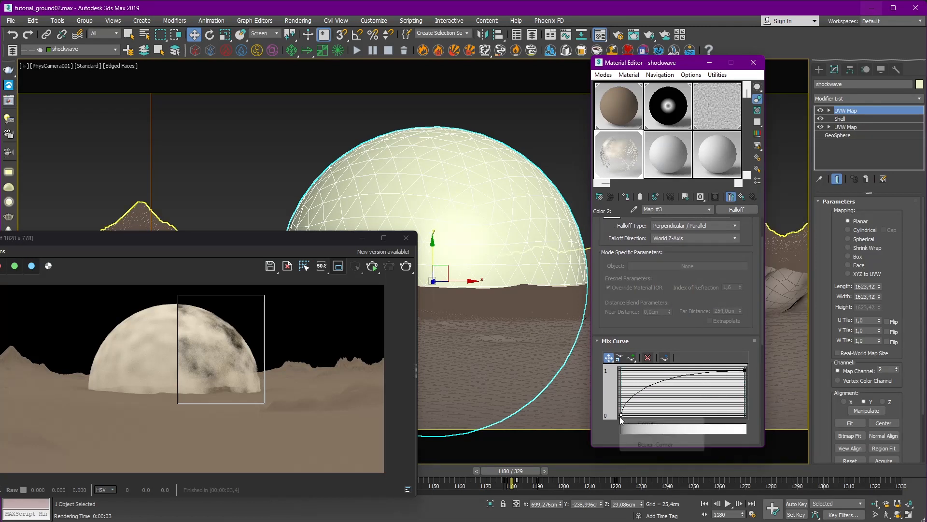
right_click(620, 415)
left_click(647, 444)
left_click_drag(652, 404, 654, 414)
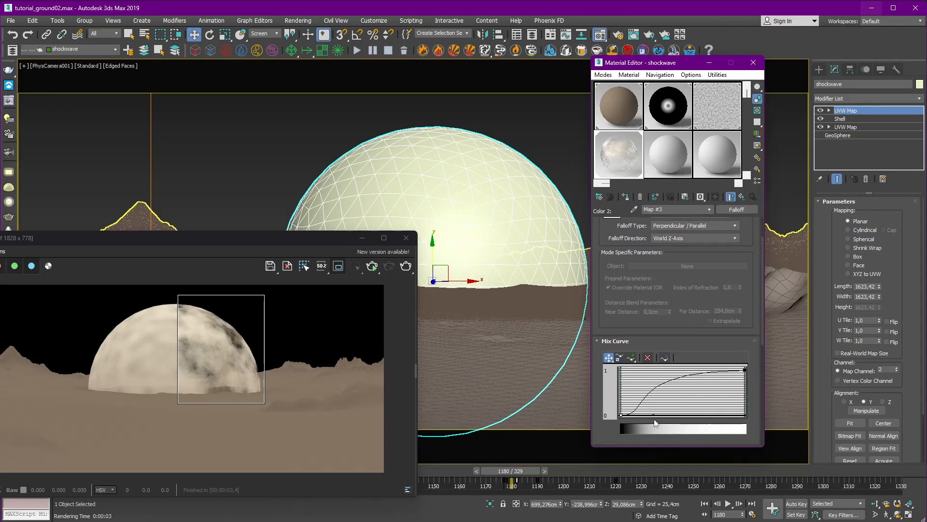
Check the material in an enlarged sample preview and render the dome region to inspect its upper edge.
double_click(619, 153)
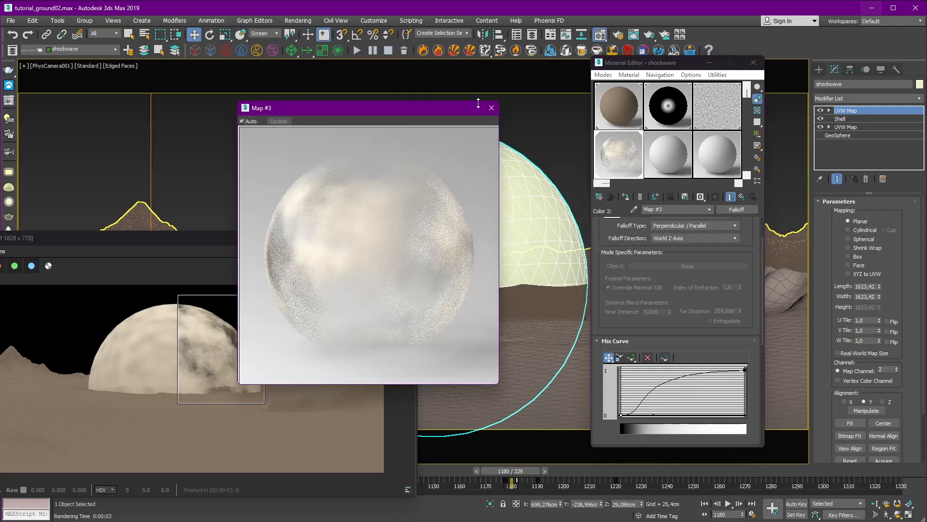
left_click(492, 107)
left_click(406, 265)
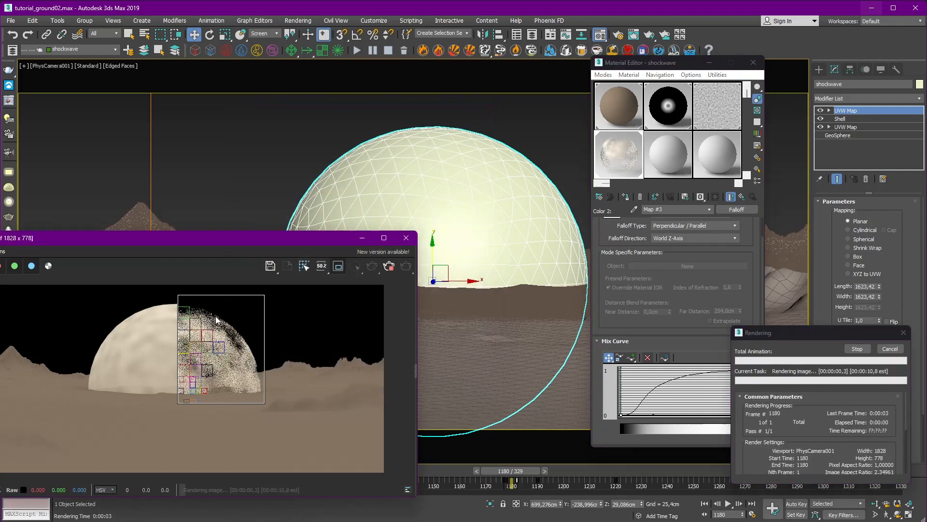
scroll(189, 317, "up", 3)
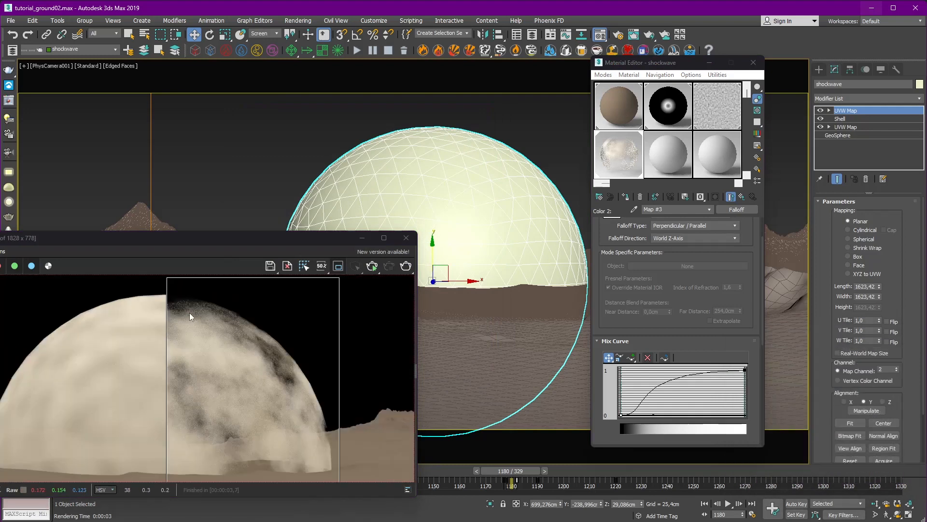
Extend the start handle of the falloff mix curve along the base for a slower rise and re-render the region.
left_click_drag(654, 414, 668, 417)
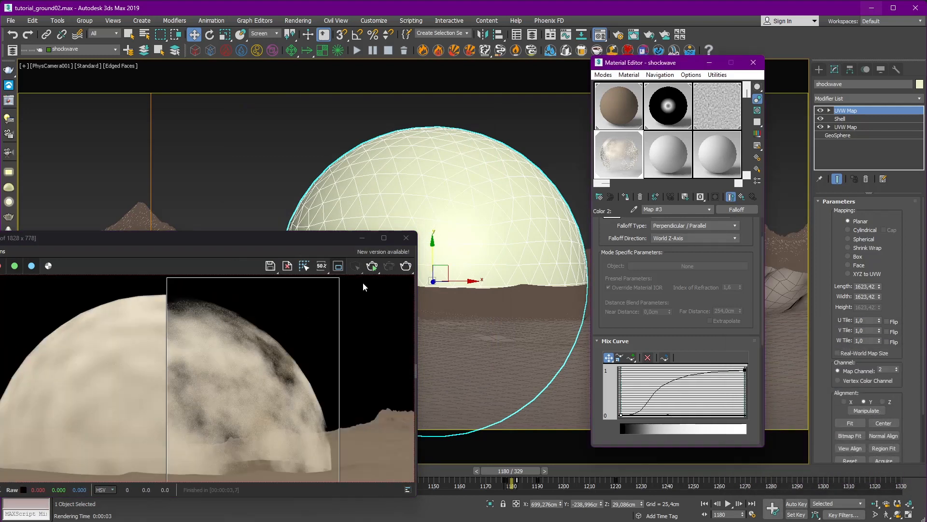
left_click(406, 266)
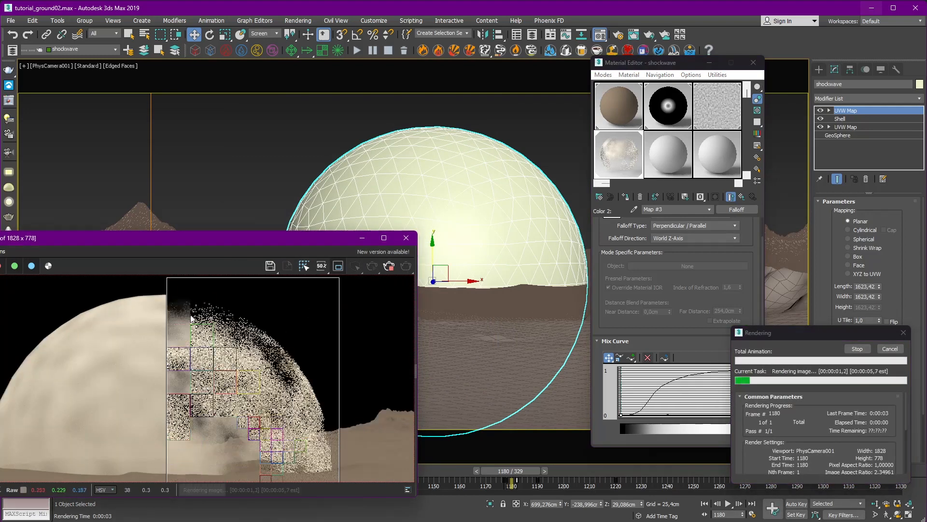
scroll(216, 328, "down", 3)
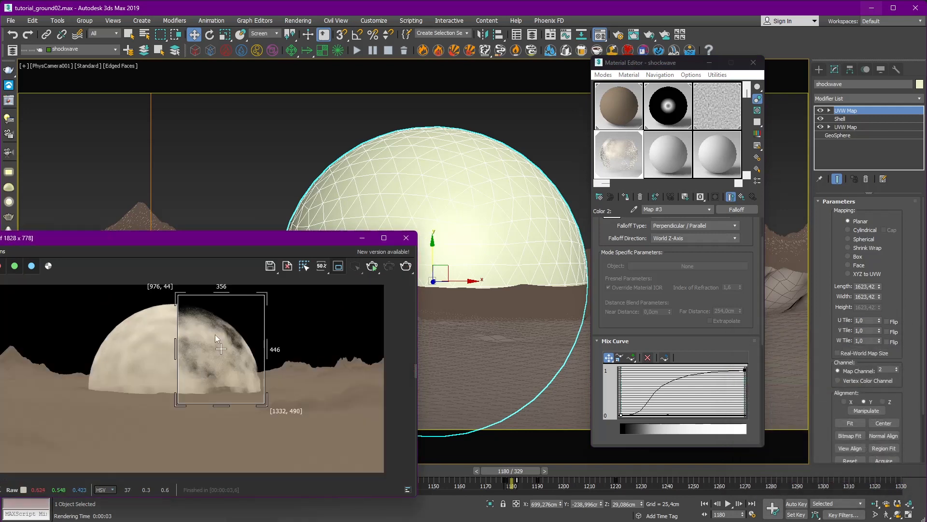
scroll(205, 330, "up", 3)
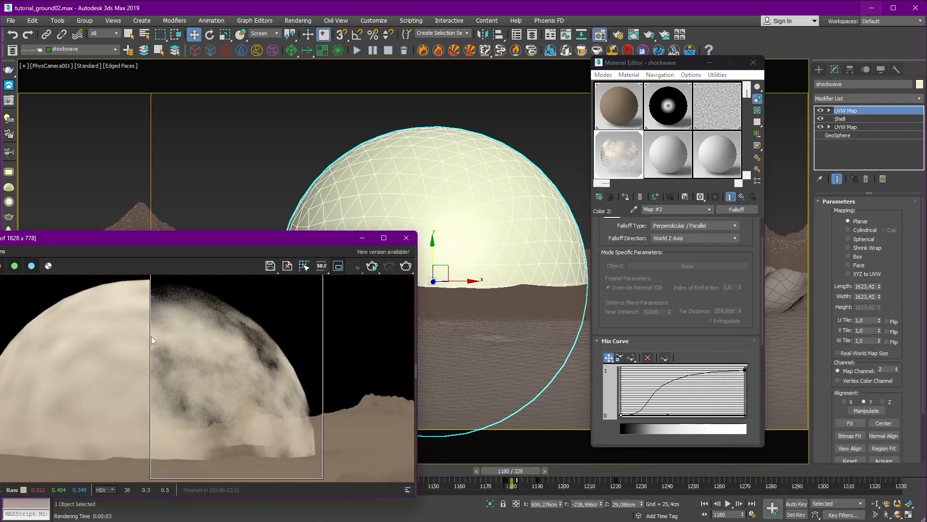
Add a second Falloff map to the white side slot of the World Z-Axis falloff.
scroll(665, 275, "up", 3)
left_click(666, 256)
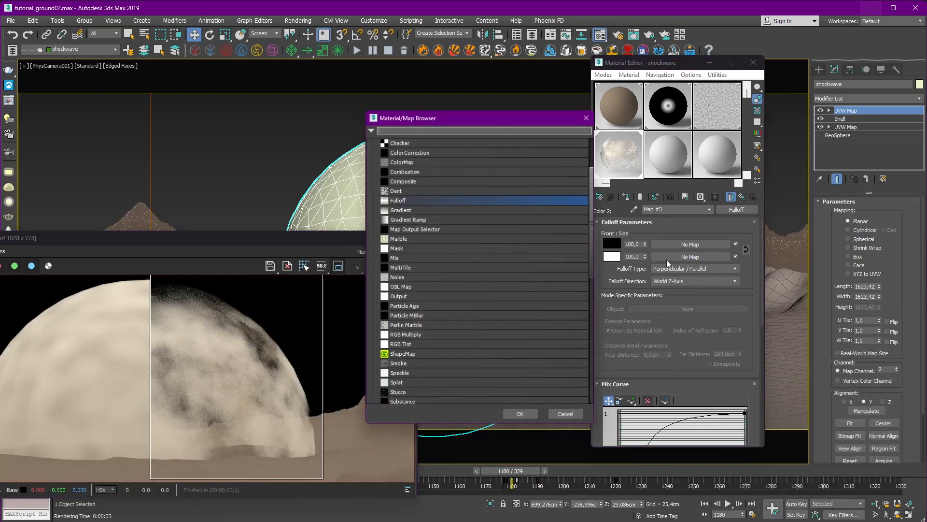
double_click(399, 202)
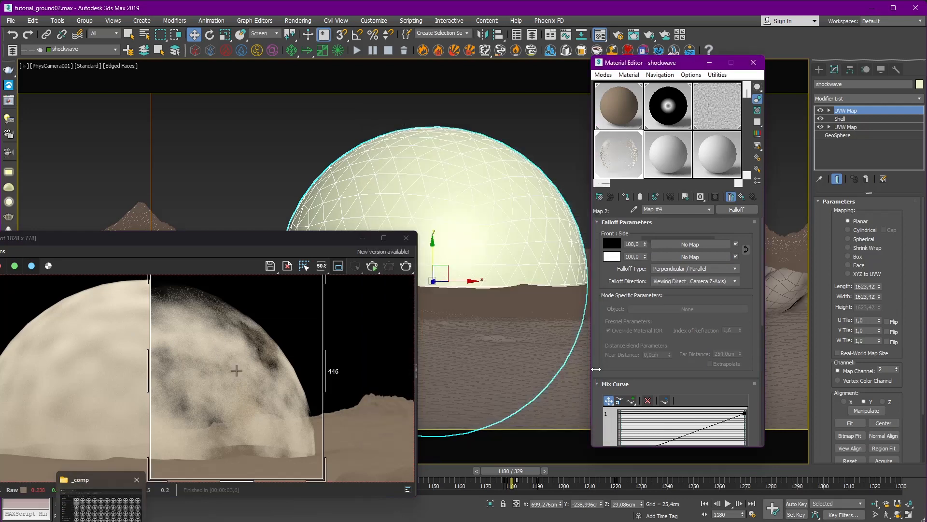
left_click(696, 269)
left_click(695, 271)
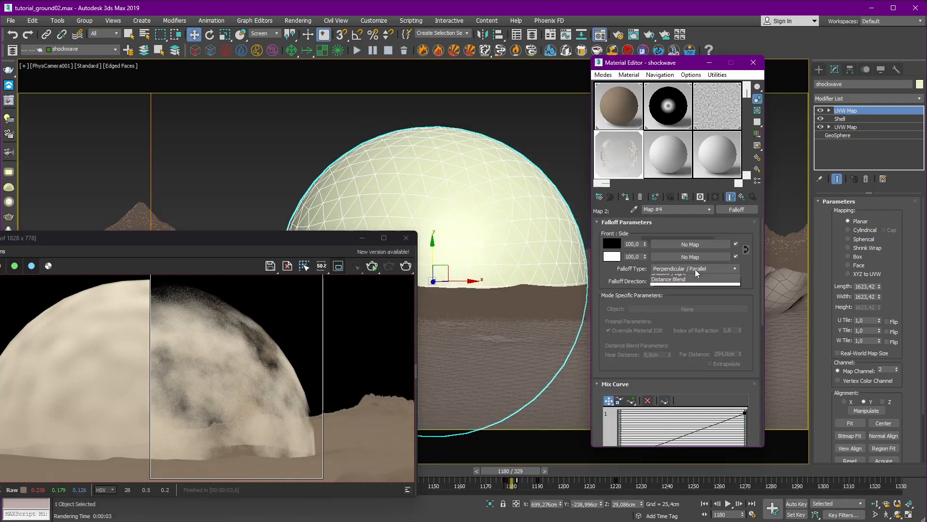
left_click(695, 268)
left_click(695, 268)
left_click(691, 281)
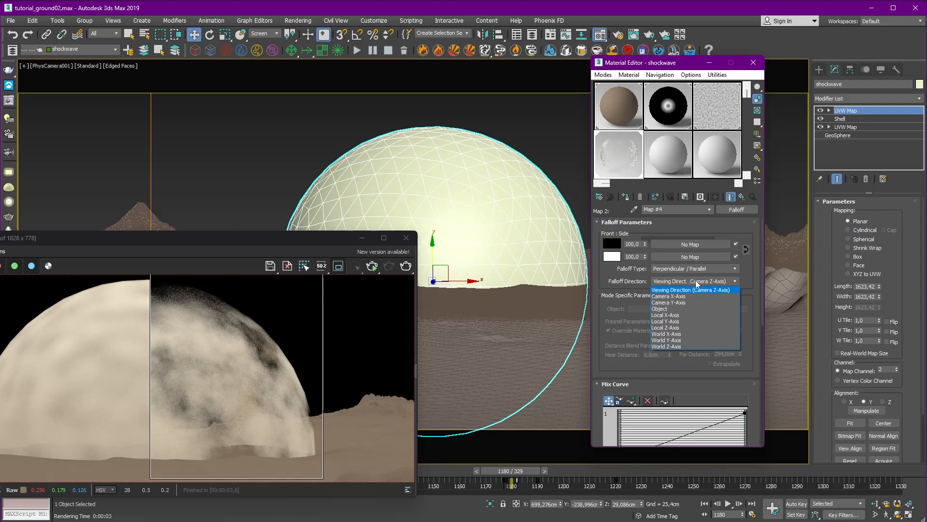
left_click(697, 283)
left_click(742, 198)
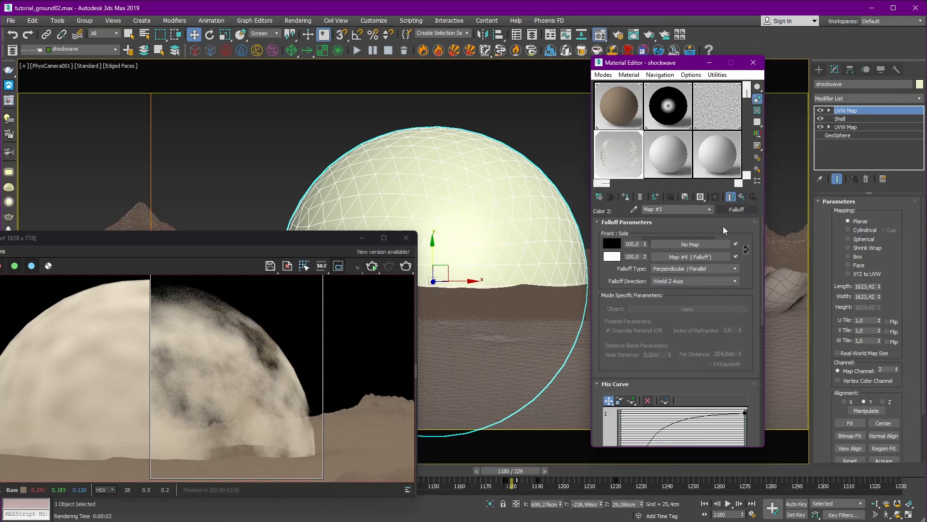
Clear the nested Falloff from the white side slot of the World Z-Axis falloff and assign a Mix map there instead.
right_click(712, 255)
left_click(734, 285)
left_click(694, 256)
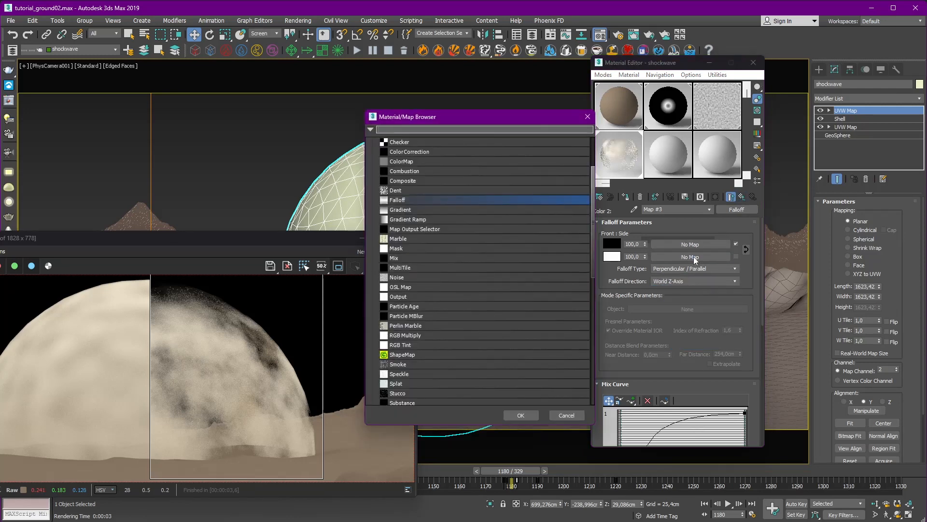
double_click(394, 258)
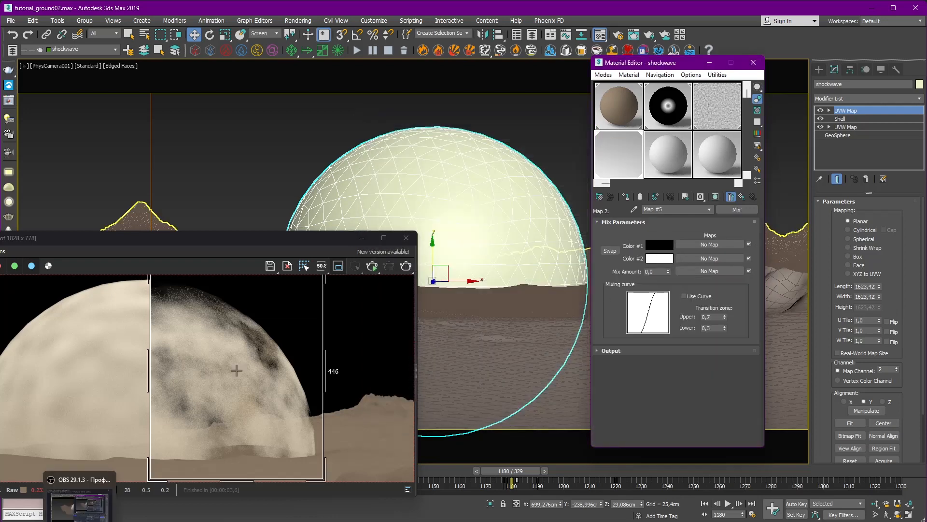
Assign a Gradient Ramp map to the Mix map's Color #2 blending amount and set the ramp's map channel to 2.
left_click(703, 261)
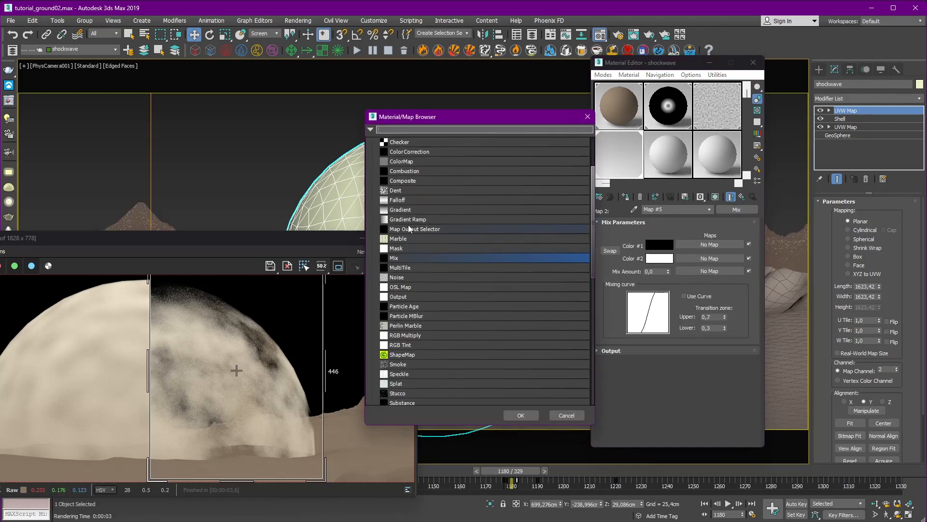
double_click(408, 219)
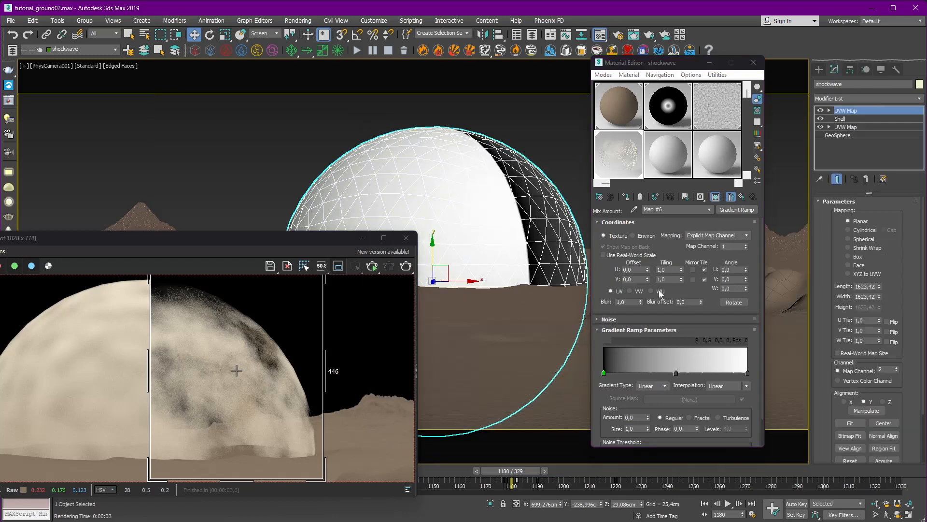
left_click(746, 245)
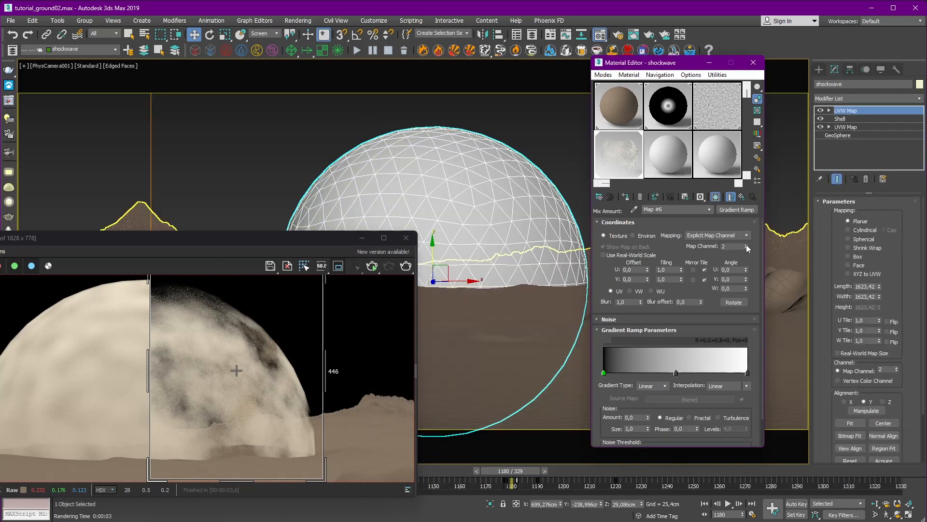
Shape the gradient ramp with a pure black flag at position 47 and a dark grey (72) flag at position 50.
left_click_drag(607, 373, 672, 373)
double_click(672, 374)
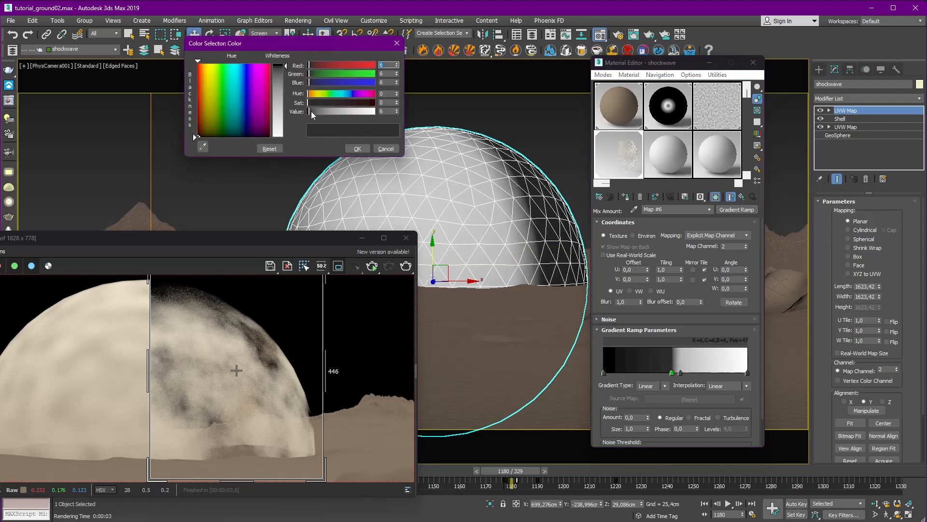
left_click_drag(310, 111, 285, 87)
left_click(359, 148)
double_click(680, 374)
left_click(369, 149)
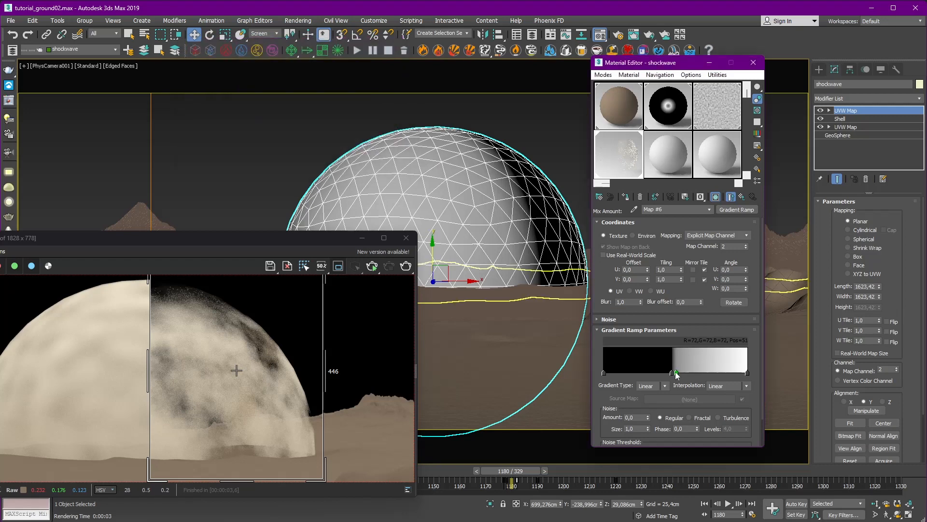
left_click_drag(677, 375, 675, 375)
Try a W angle of 90 for the gradient ramp and settle on -90.
scroll(703, 249, "up", 2)
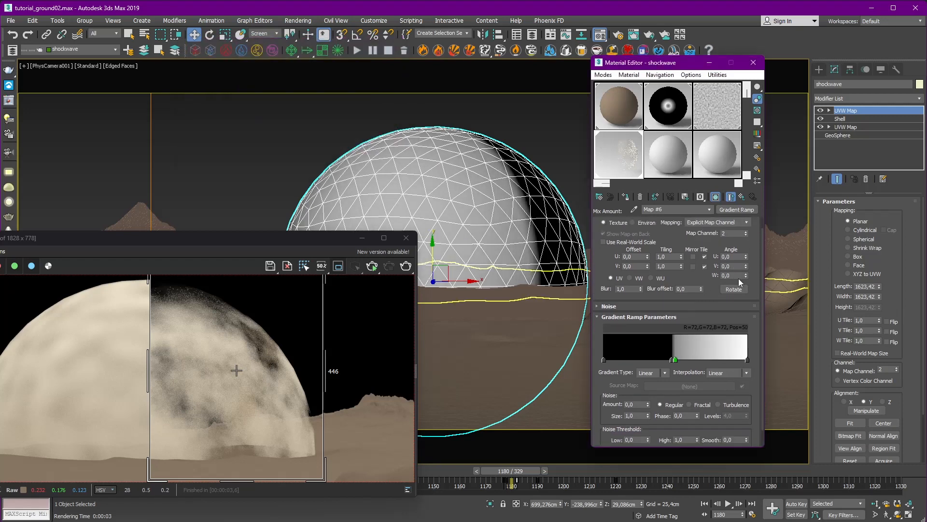
type("90")
key("Return")
type("-9")
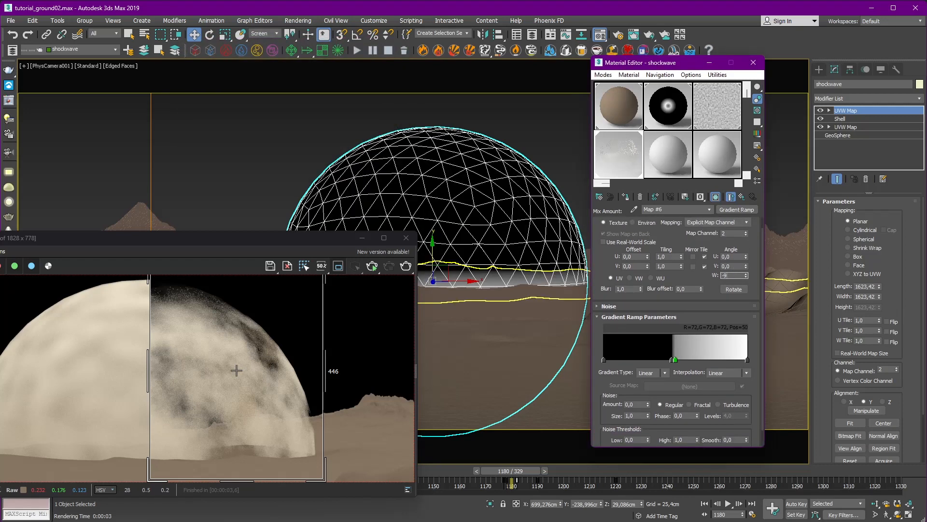
type("0")
key("Return")
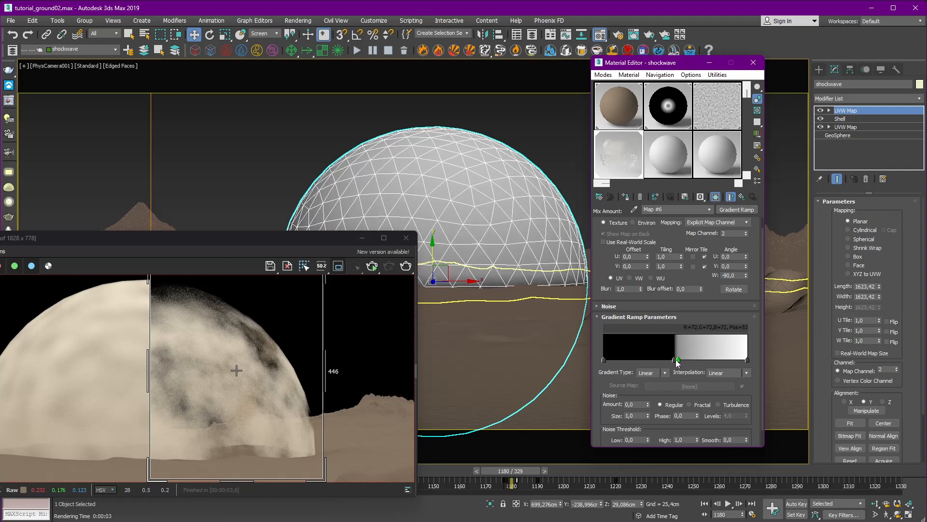
Place the gradient's black flag at position 50 and the grey flag at 52, rendering the region to check the dome's base.
mouse_move(676, 363)
left_mouse_down()
mouse_move(685, 363)
mouse_move(676, 363)
left_mouse_up()
left_click(406, 266)
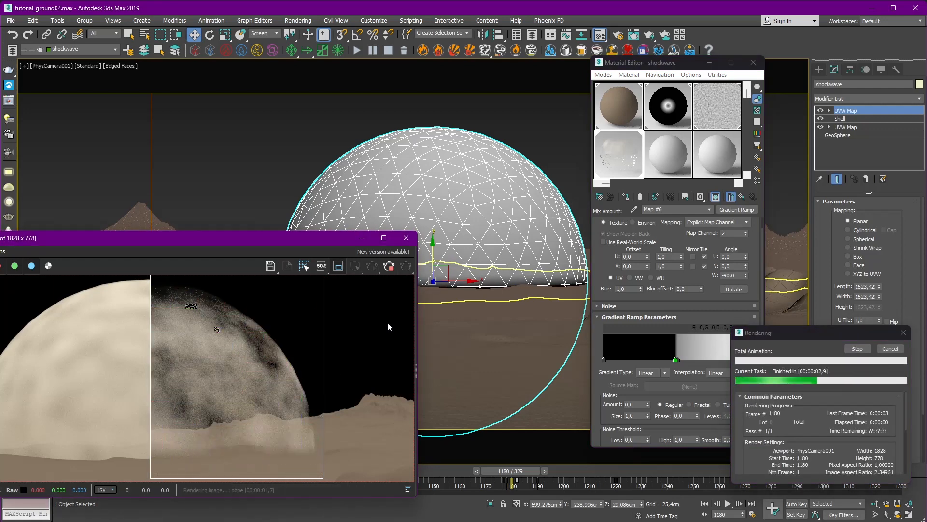
middle_click_drag(250, 429, 259, 410)
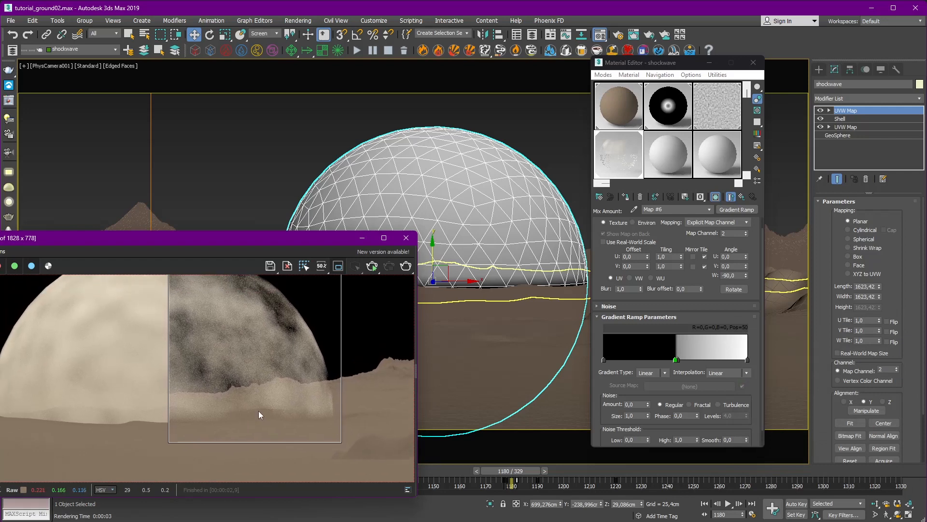
left_click(677, 362)
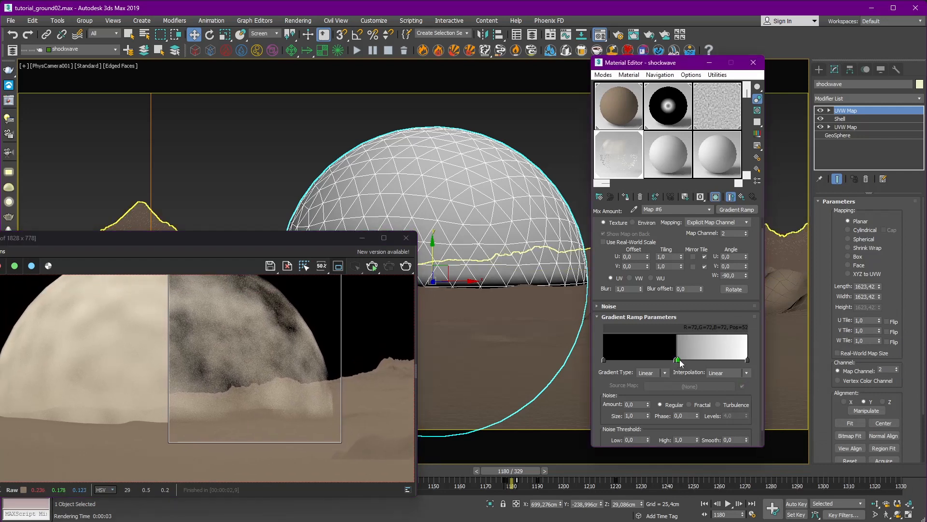
left_click(406, 266)
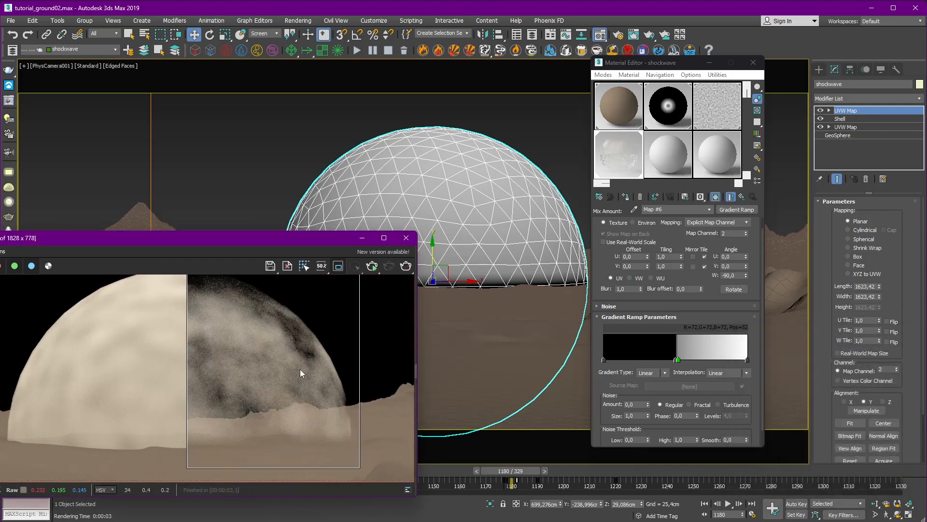
left_click_drag(256, 237, 197, 165)
Add a Falloff map to the Mix map's Color #2 slot, keep the Viewing Direction, and set its side colour to black.
left_click(743, 198)
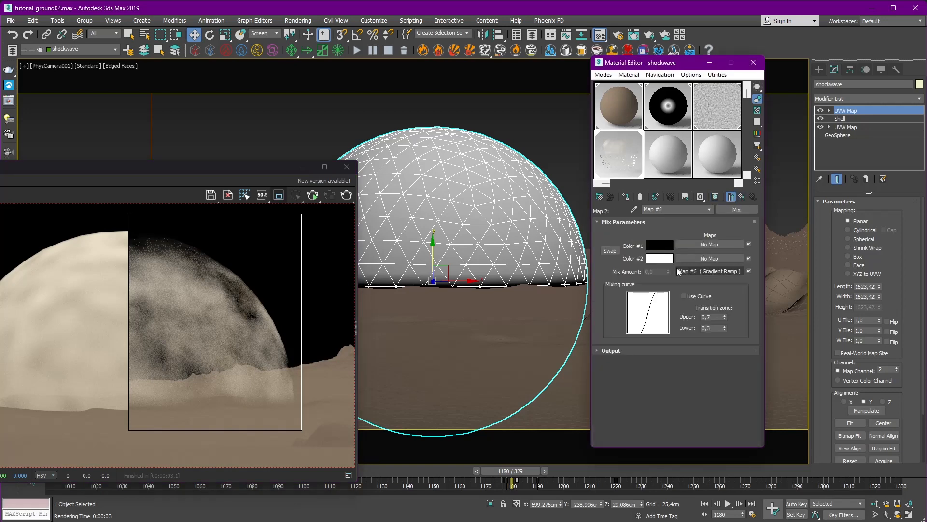
left_click(709, 258)
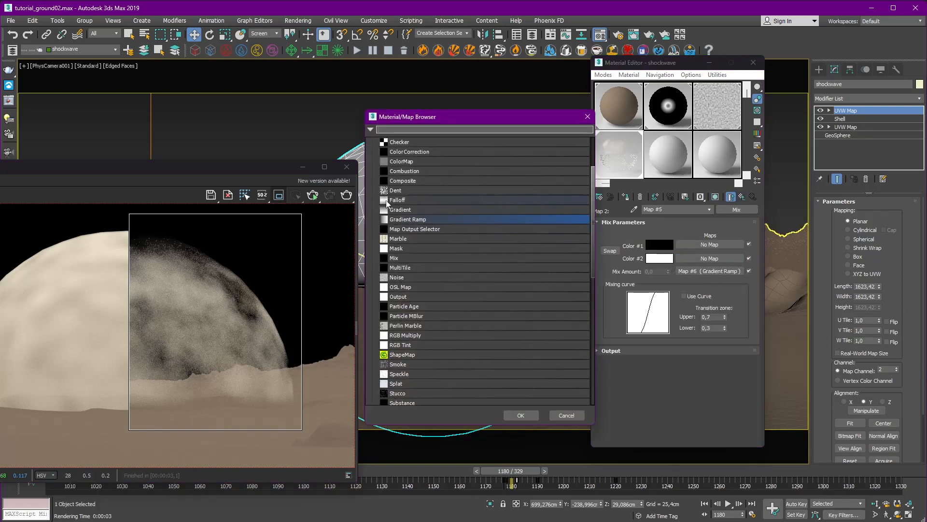
double_click(399, 203)
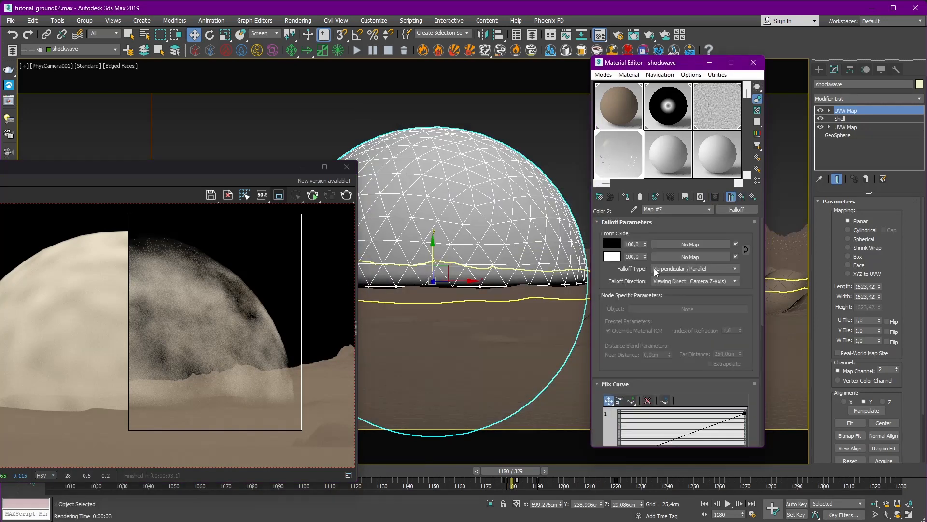
left_click(708, 280)
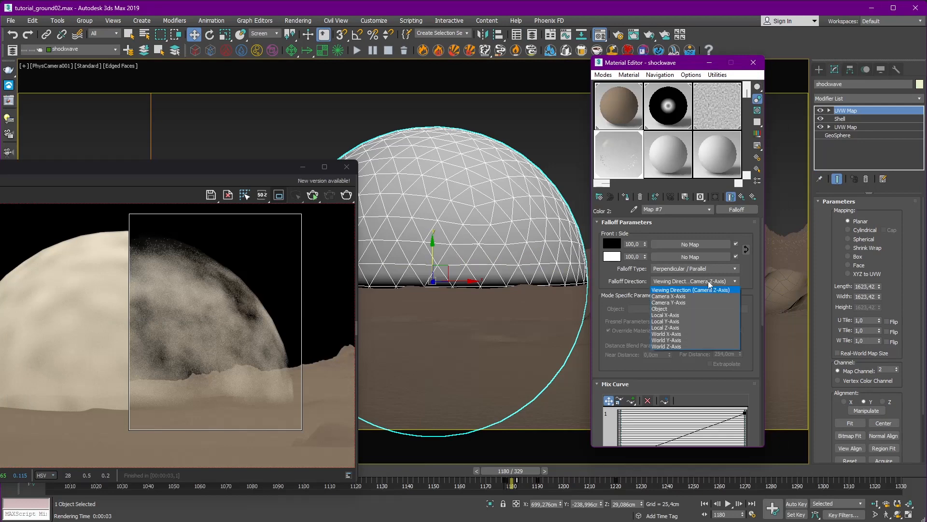
left_click(691, 290)
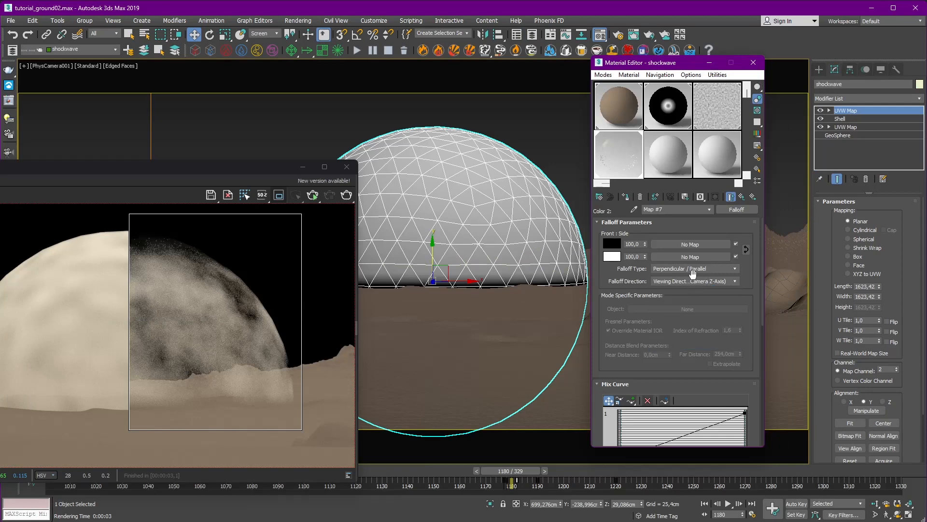
left_click(613, 258)
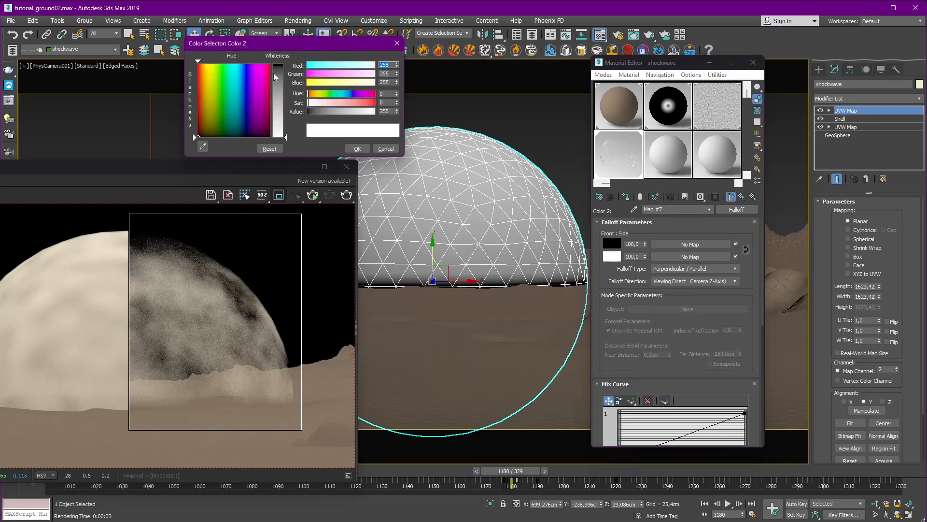
left_click_drag(274, 73, 275, 136)
left_click(357, 148)
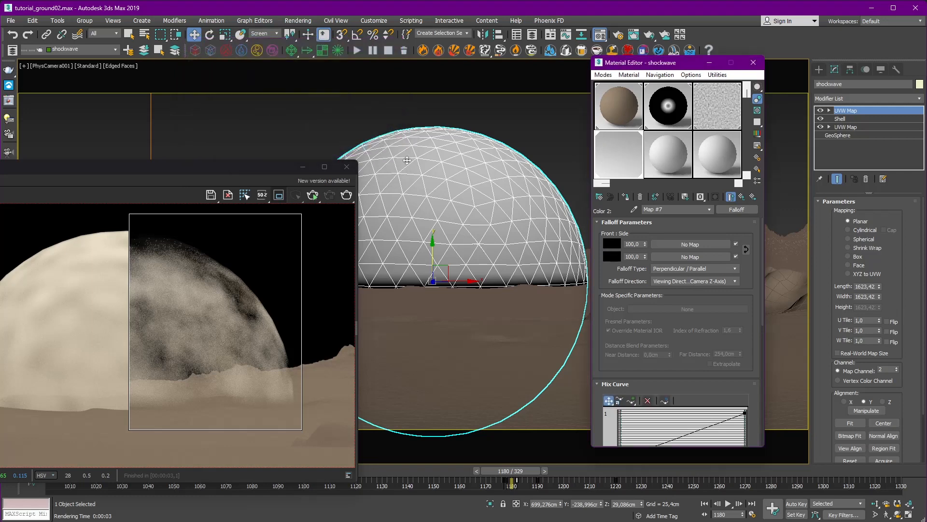
Assign a white VRayColor map to the side slot of the new Falloff map and return to the falloff parameters.
left_click(676, 256)
scroll(416, 278, "down", 9)
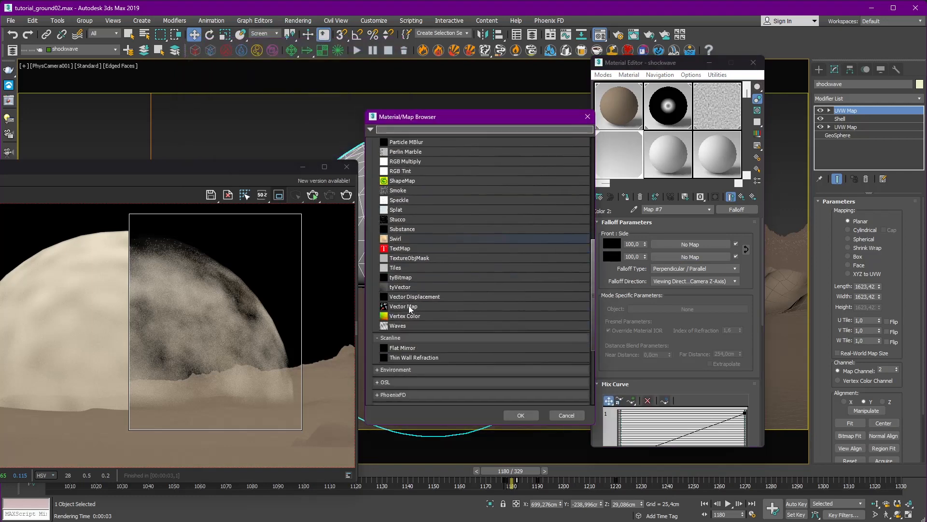
left_click(404, 313)
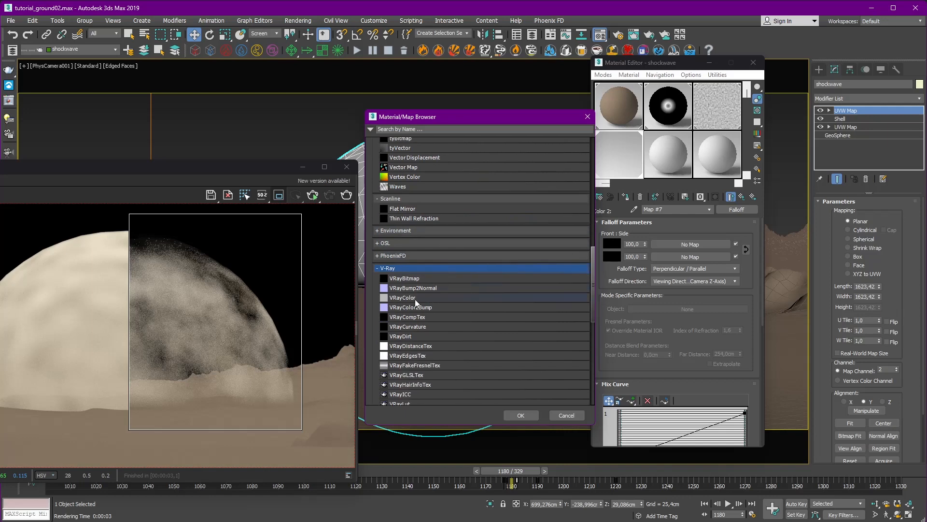
double_click(413, 298)
left_click(745, 291)
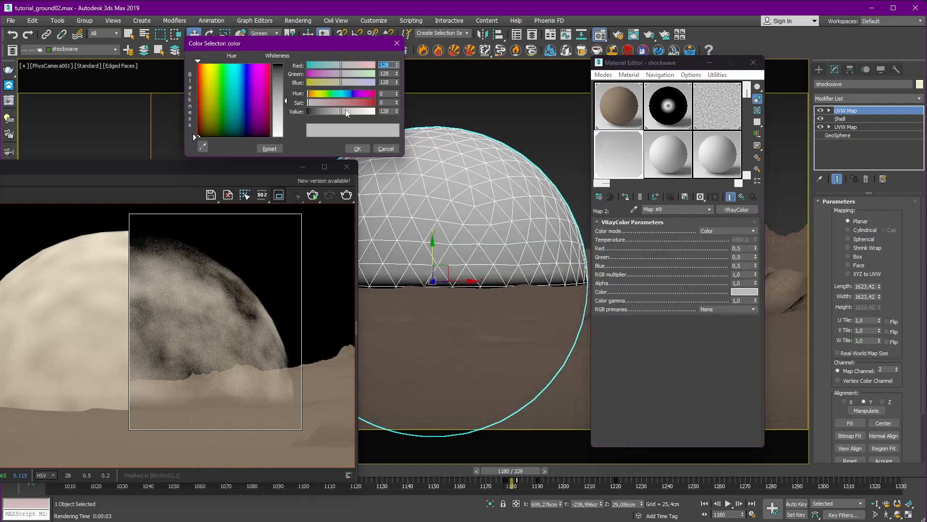
left_click_drag(348, 112, 380, 112)
left_click(357, 148)
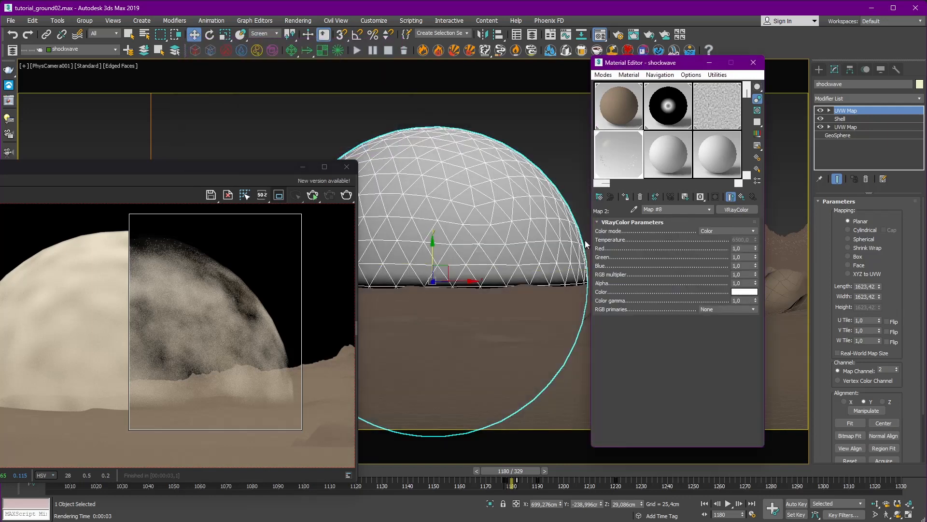
left_click(742, 197)
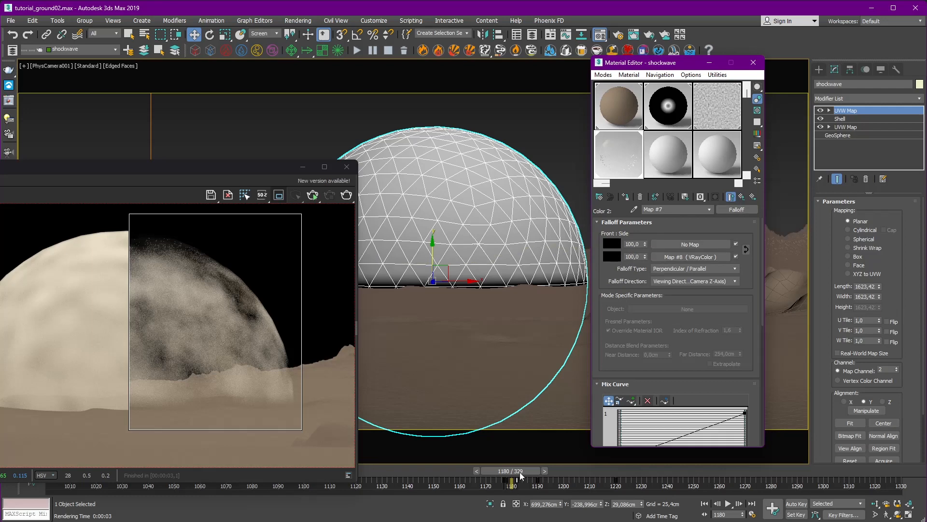
Go to frame 1207, enable Auto Key and set the VRayColor map's amount in the falloff to 0.
left_click_drag(521, 476, 589, 464)
key("w")
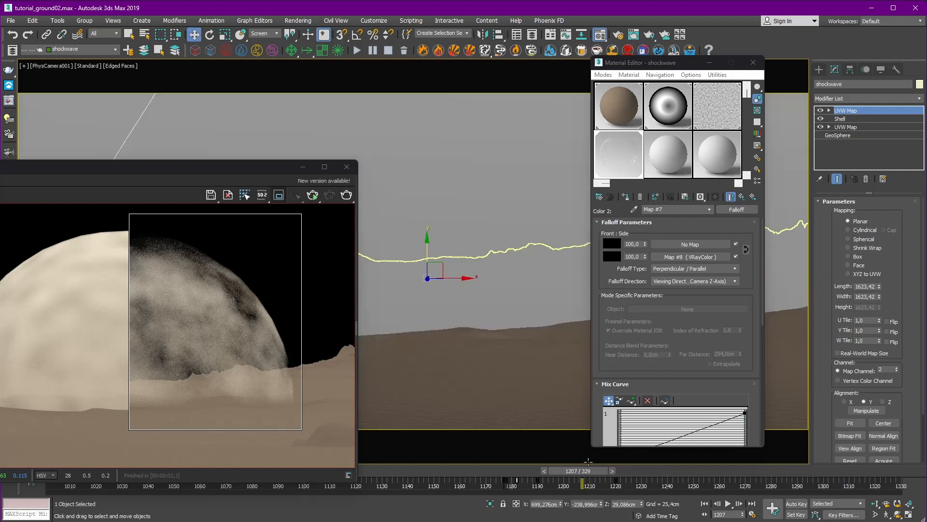
left_click(796, 504)
left_click_drag(645, 256, 643, 367)
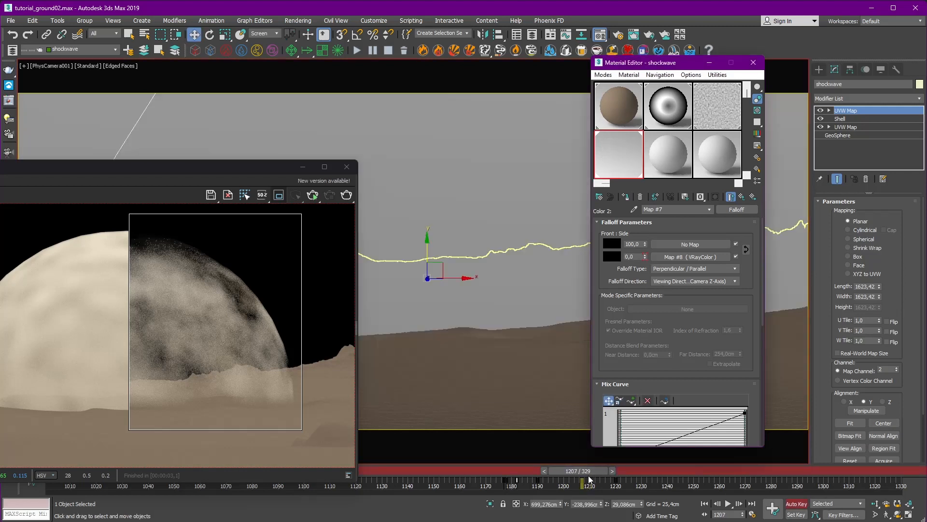
Key the VRayColor map's amount at 100 on frame 1182 and turn off Auto Key.
left_click_drag(590, 479, 525, 478)
key("w")
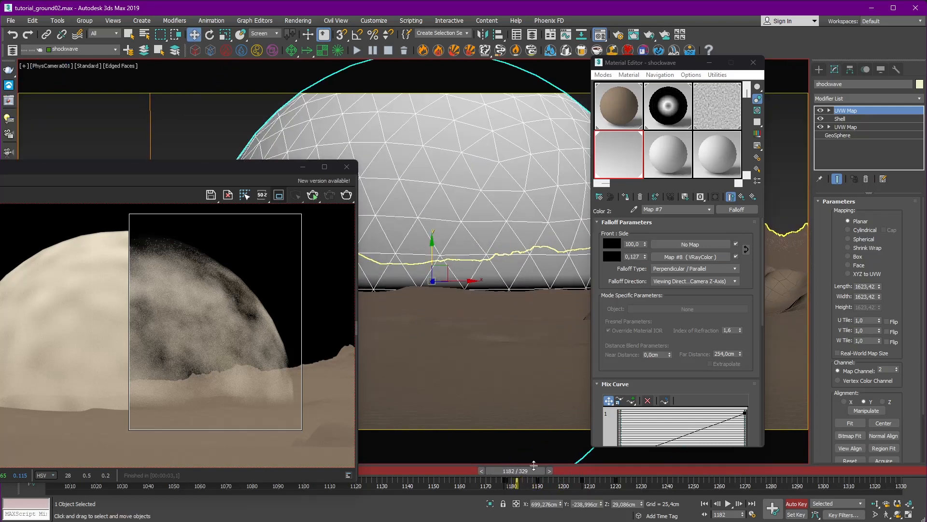
left_click(610, 262)
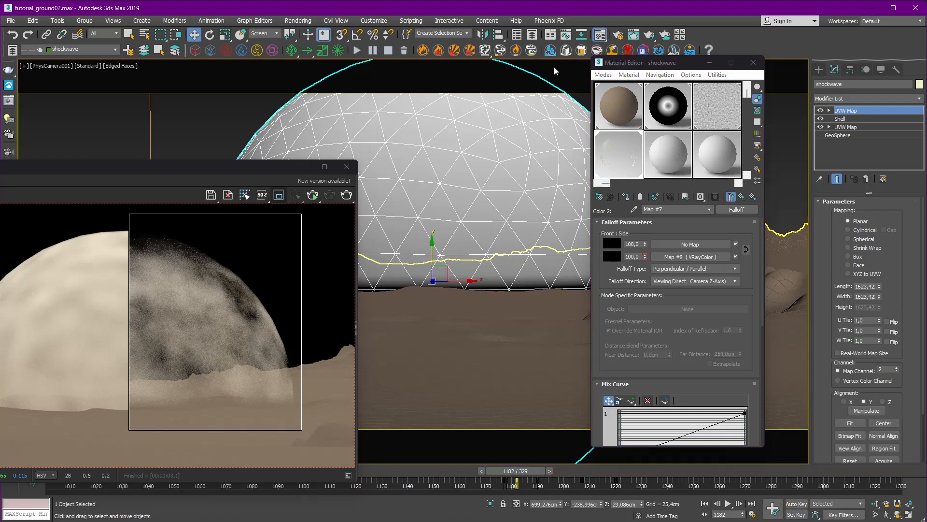
Open the Curve Editor and expand the shockwave material's Opacity tracks down to the nested falloff's Map Amount 2 curve.
left_click(565, 34)
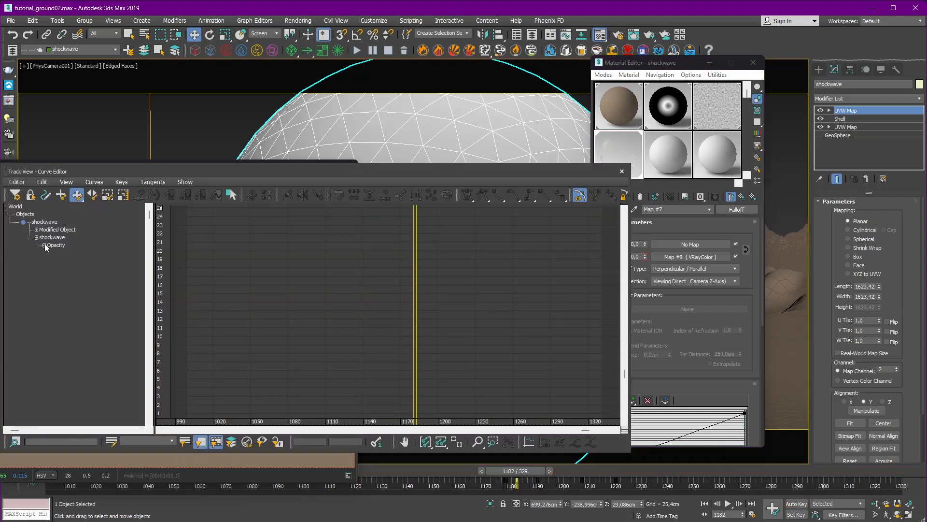
left_click(44, 244)
left_click(51, 261)
left_click(67, 276)
left_click(75, 284)
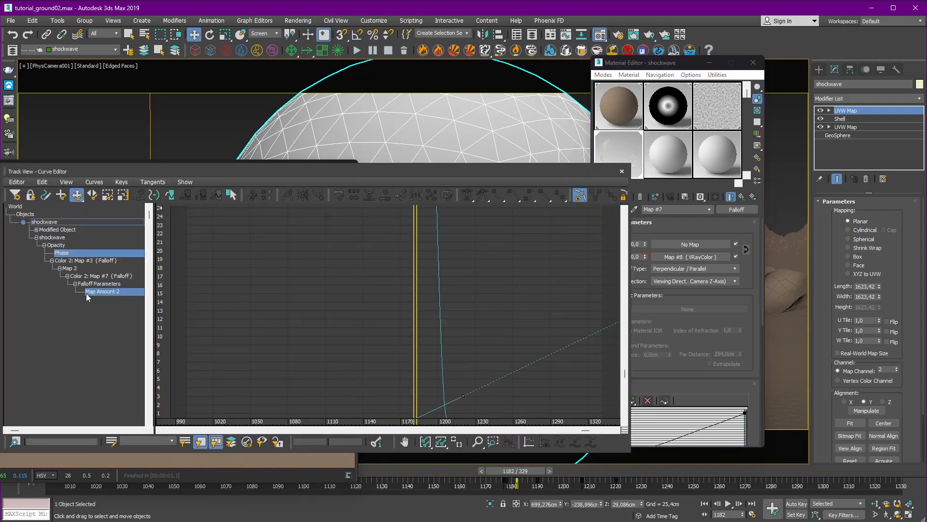
Examine the nested falloff's Map Amount 2 fade curve across its keyed range and close the Curve Editor.
middle_click_drag(286, 329, 276, 272)
left_click(101, 293)
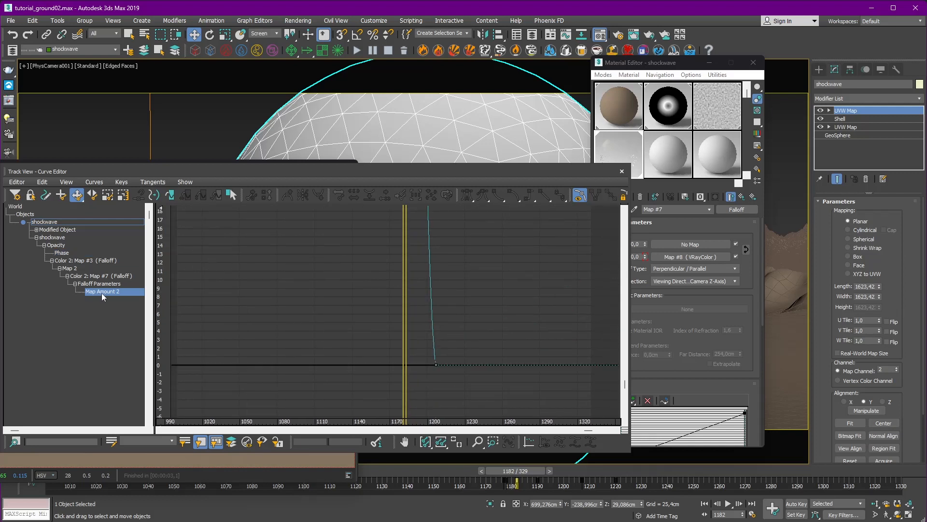
left_click(456, 440)
middle_click_drag(383, 281, 426, 294)
scroll(418, 297, "down", 6)
left_click_drag(256, 277, 218, 322)
key("Delete")
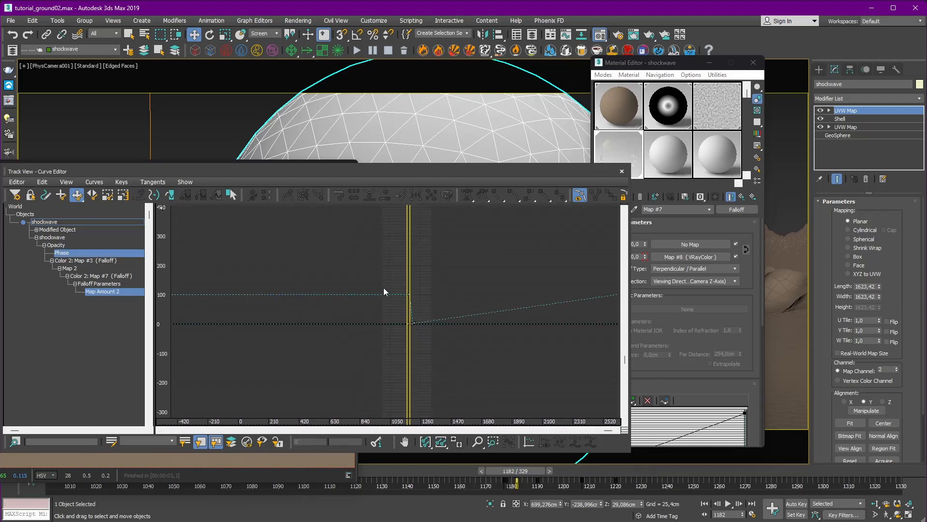
middle_click_drag(383, 288, 464, 309, "ctrl+alt")
middle_click_drag(463, 310, 294, 298)
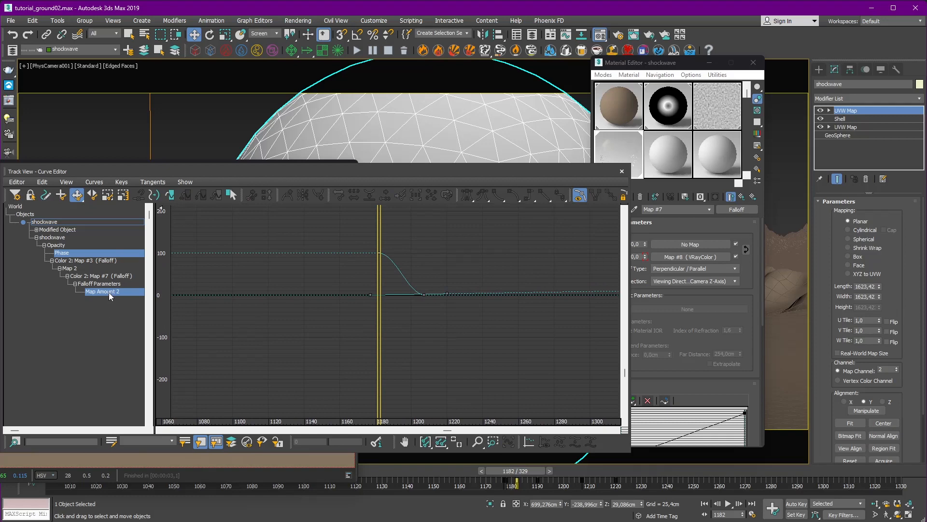
left_click(622, 171)
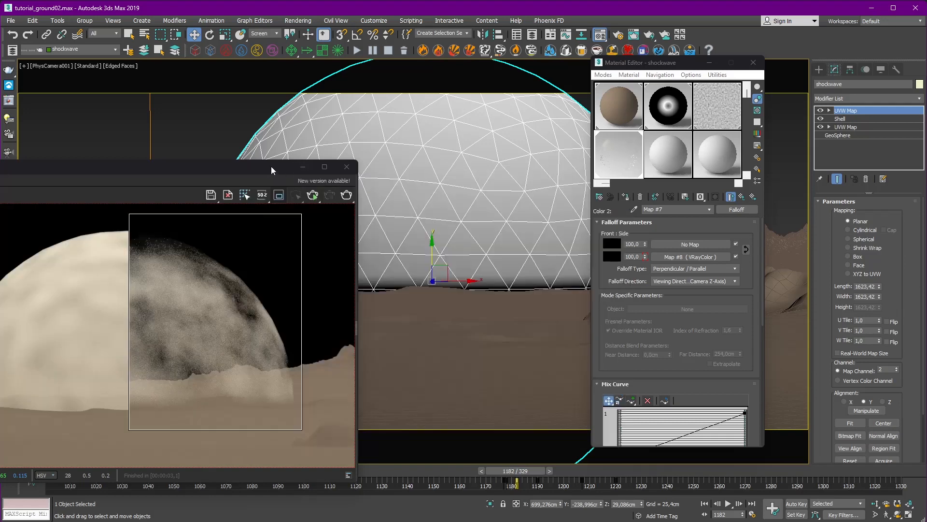
Shift the rendered image to clear the view of the dome and test-render the region at frame 1182.
left_click_drag(271, 166, 231, 133)
middle_click_drag(257, 251, 230, 240)
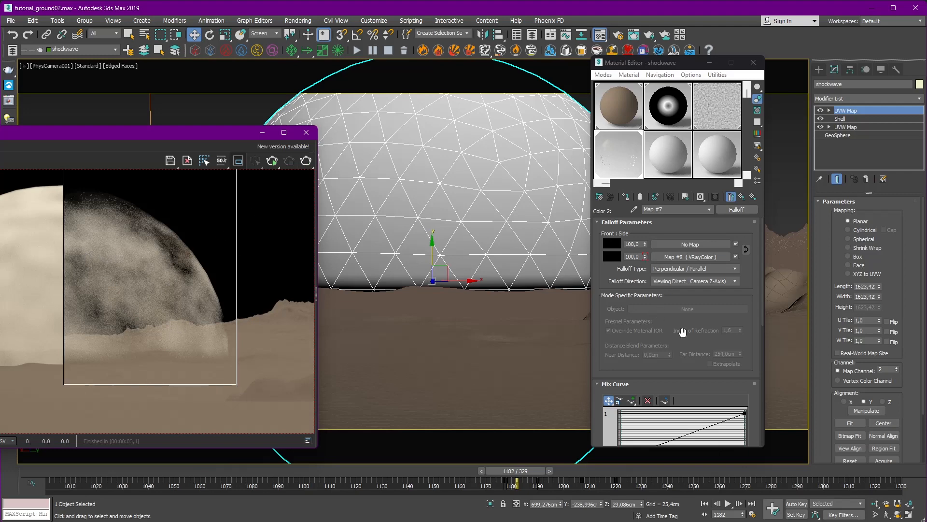
scroll(682, 331, "down", 2)
left_click(306, 160)
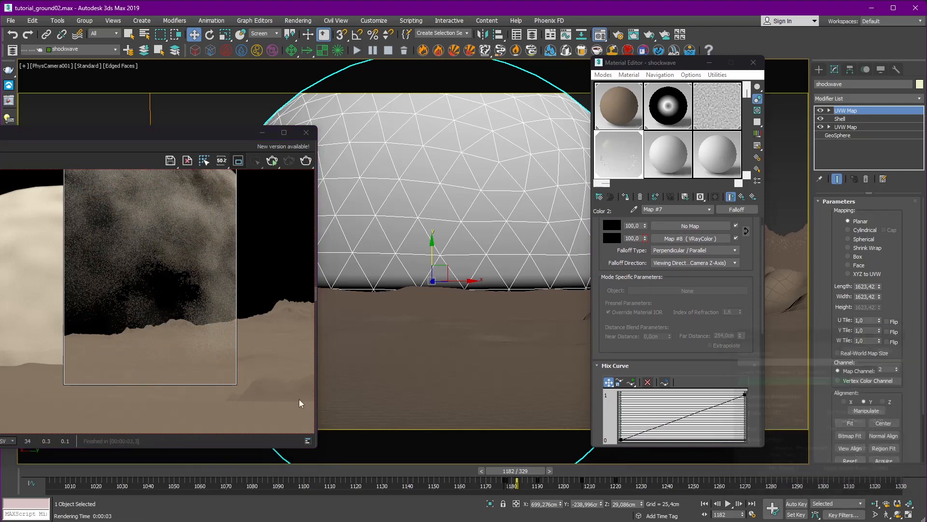
Go back to frame 1180 and test-render the dome region.
key("comma")
key("comma")
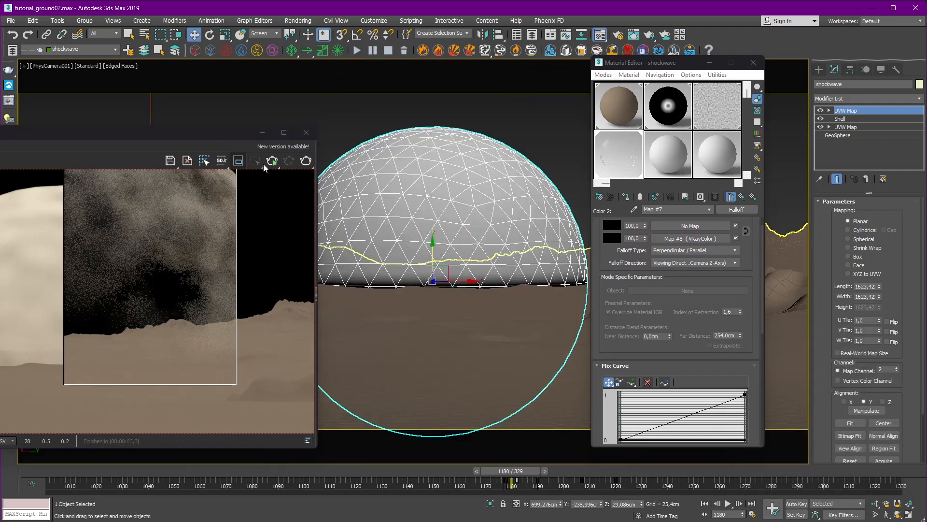
key("comma")
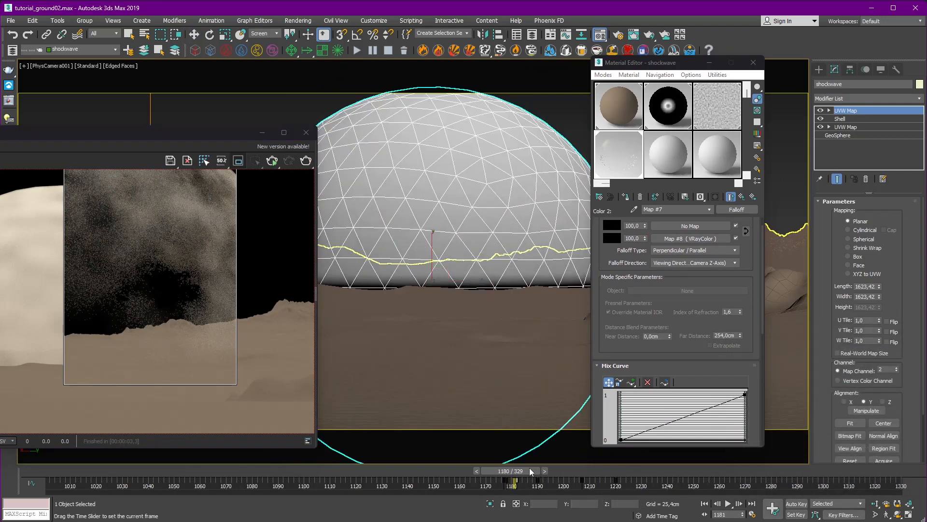
left_click(543, 470)
left_click(545, 471)
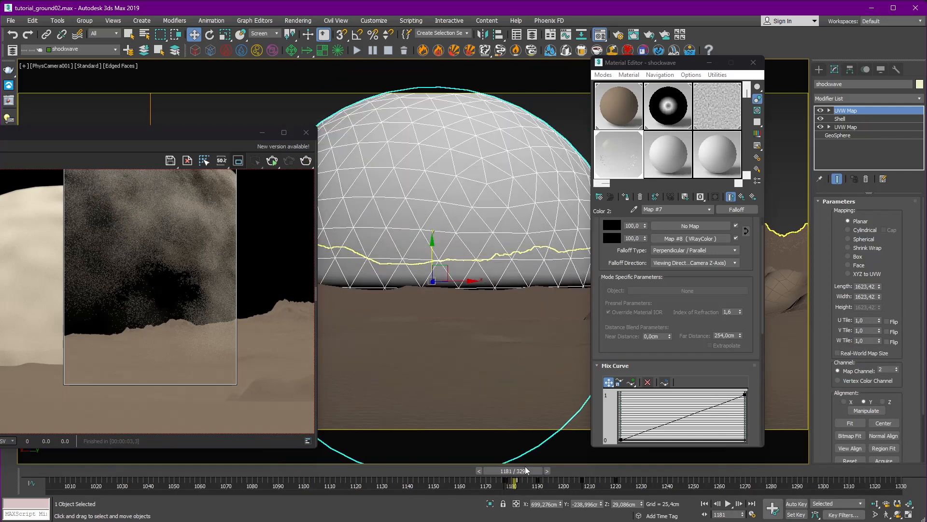
left_click(478, 471)
left_click(309, 161)
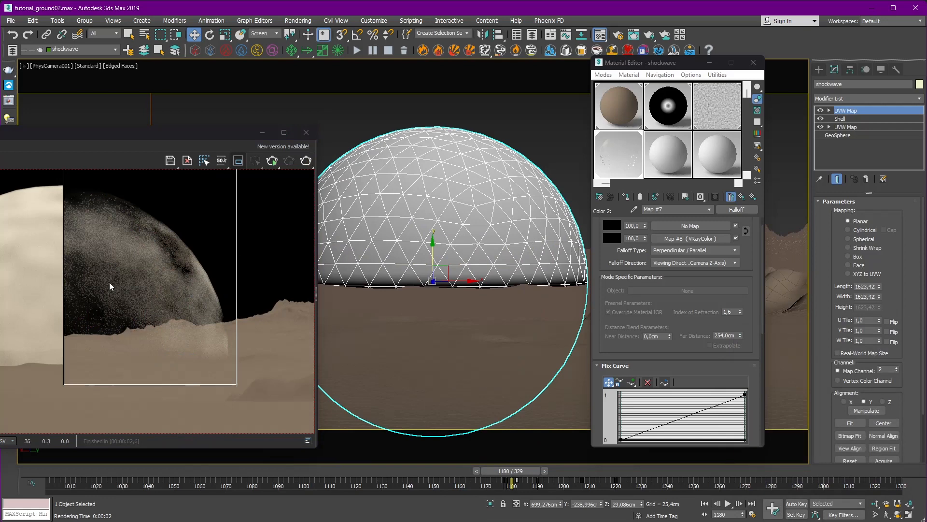
Step through the frames from 1181 to 1201 and watch how the falloff's VRayColor map amount fades.
left_click(545, 471)
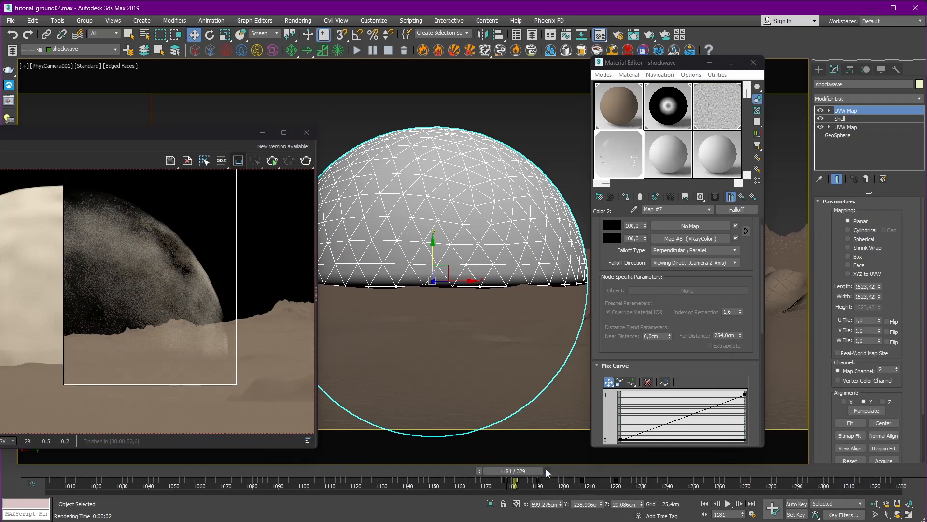
left_click(548, 471)
left_click(550, 470)
left_click(553, 471)
left_click(554, 471)
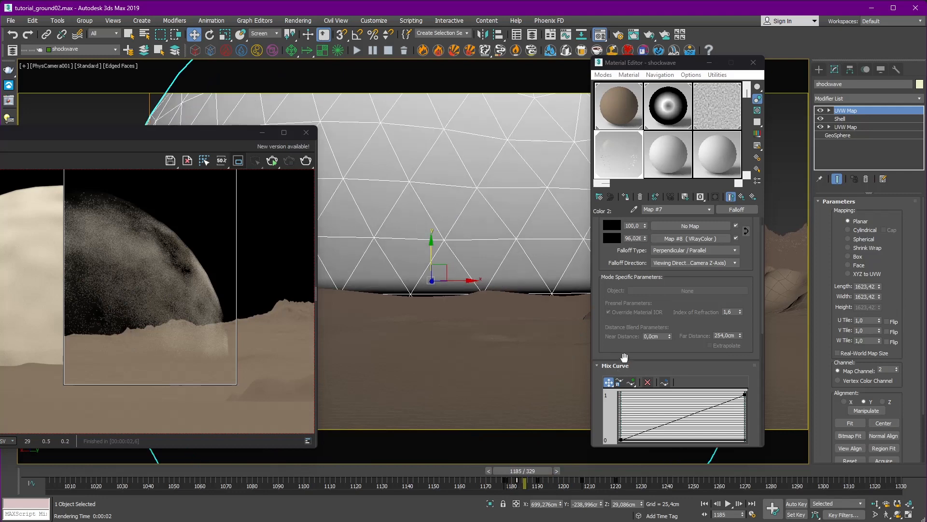
left_click(639, 238)
left_click(558, 471)
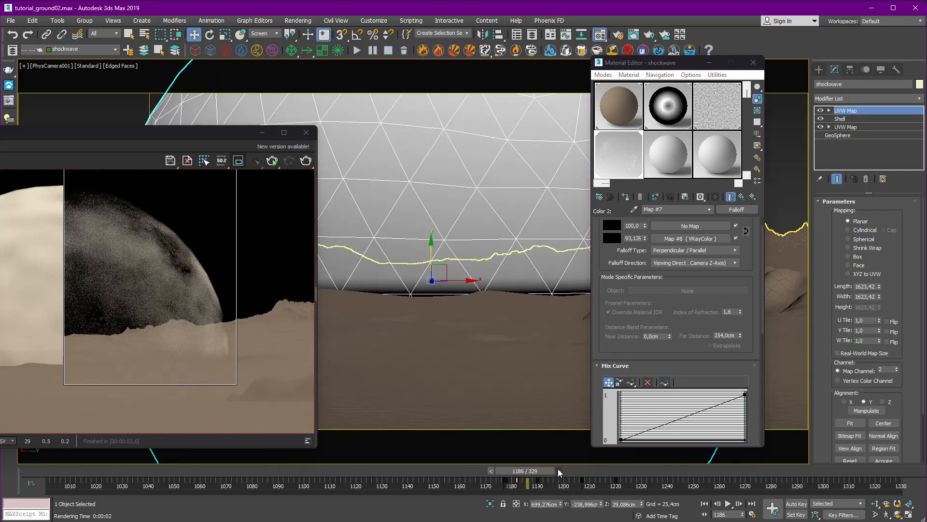
left_click(559, 471)
left_click(562, 471)
left_click(564, 471)
left_click(566, 471)
left_click(569, 471)
left_click(572, 471)
left_click(574, 471)
left_click(574, 471)
left_click(578, 470)
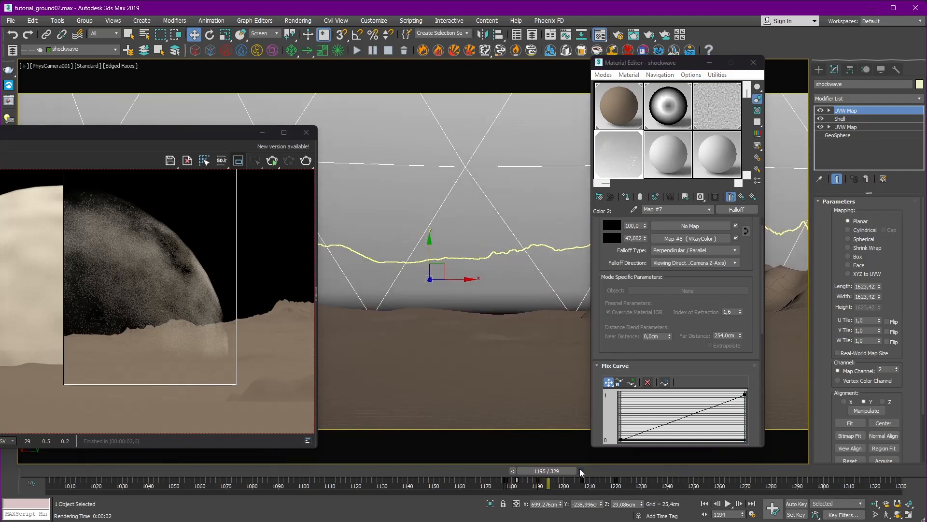
left_click(580, 471)
left_click(584, 471)
left_click(586, 471)
left_click(589, 470)
left_click(592, 471)
left_click(594, 470)
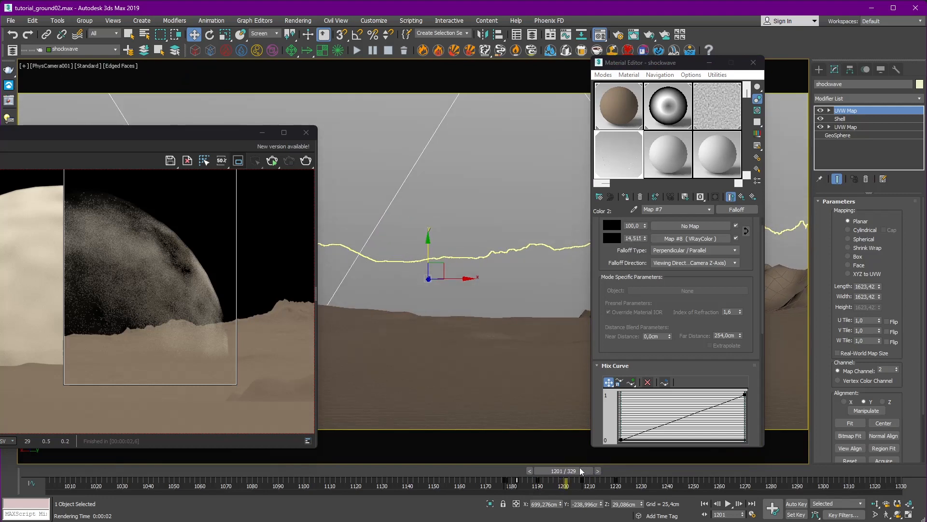
Go to frame 1194, widen the render region to the image's right edge and test-render it.
left_click_drag(573, 471, 553, 475)
key("w")
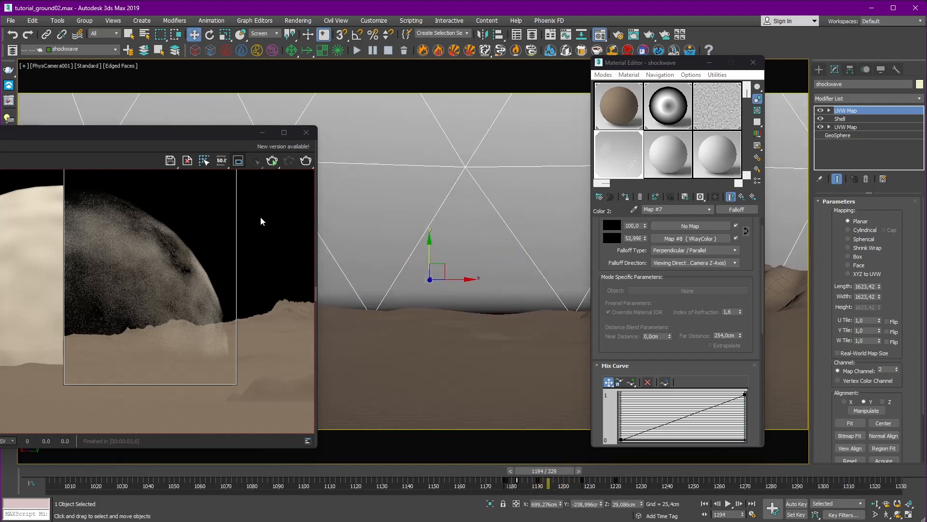
left_click(236, 270)
scroll(237, 270, "down", 4)
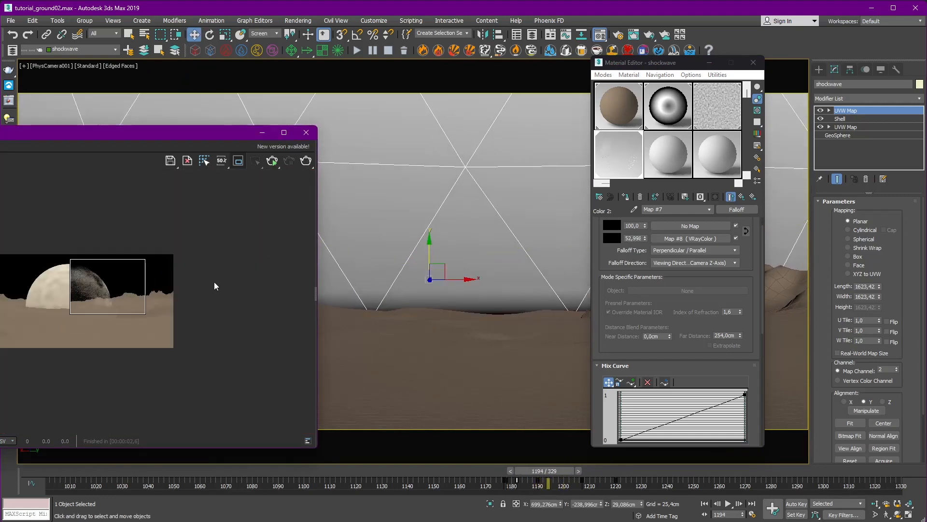
left_click(306, 160)
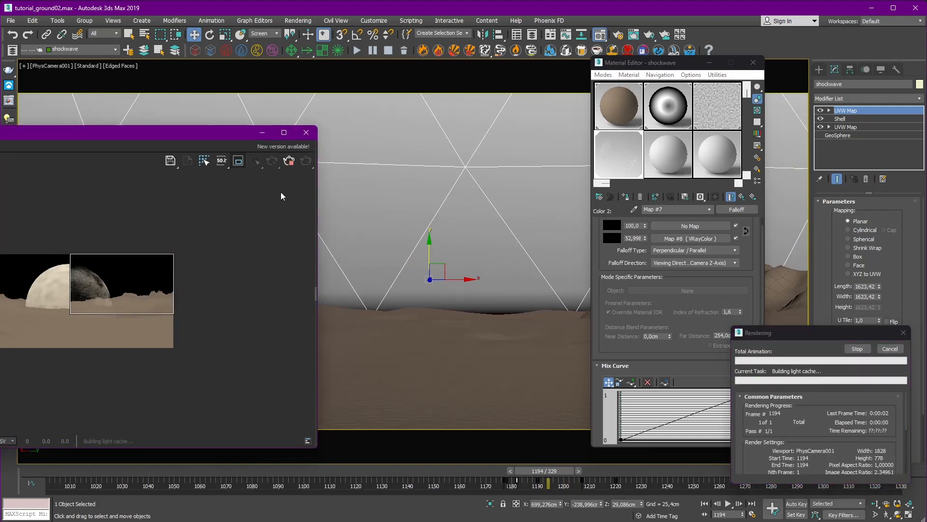
scroll(80, 296, "up", 2)
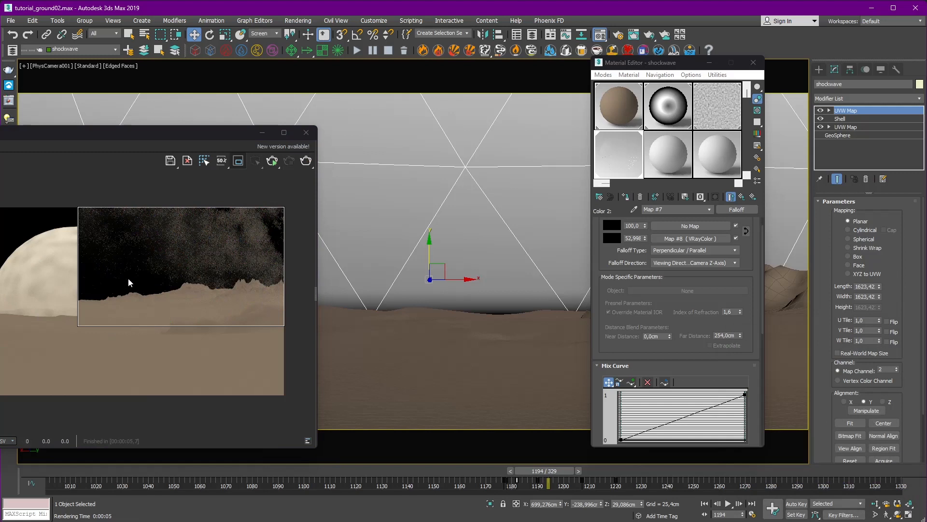
Advance to frame 1201 and test-render the region to check the fading shockwave.
left_click(582, 470)
left_click(585, 470)
left_click(588, 471)
left_click(592, 470)
left_click(595, 470)
left_click(596, 470)
left_click(310, 159)
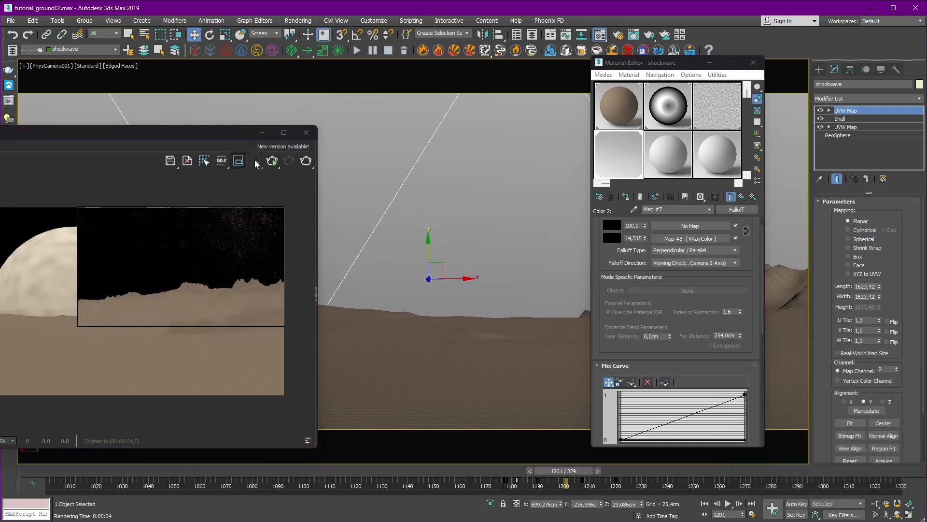
Advance to frame 1206 and test-render the region near the end of the fade.
left_click(601, 471)
left_click(603, 471)
left_click(606, 471)
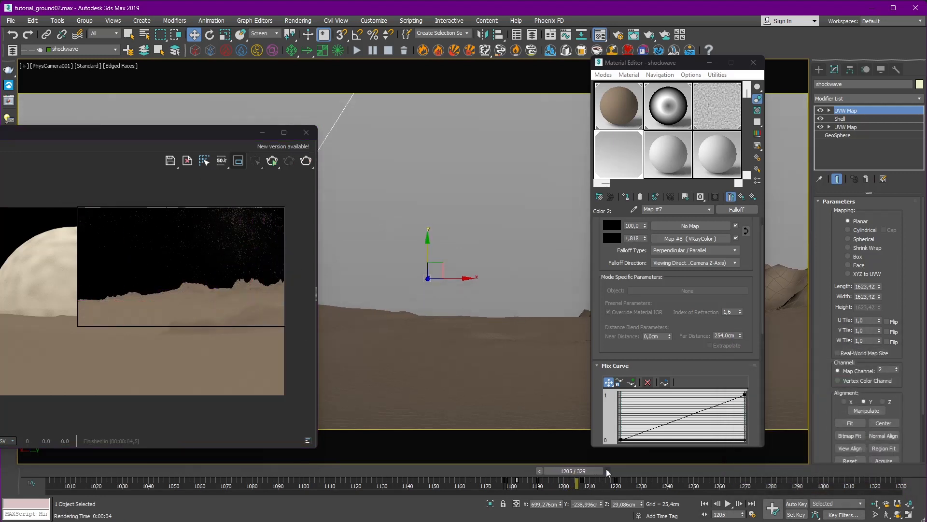
left_click(306, 160)
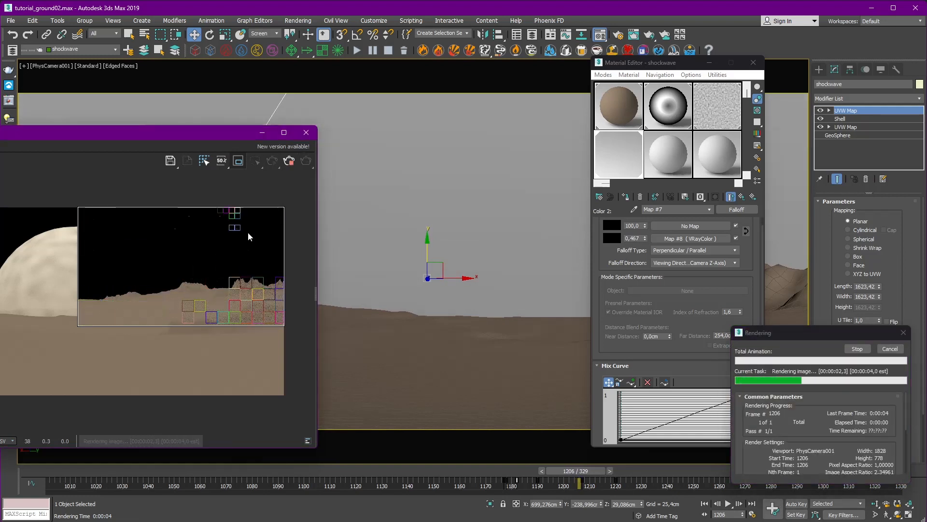
Return to frame 1185 and test-render the region early in the fade.
left_click_drag(569, 475, 532, 474)
left_click_drag(678, 366, 678, 341)
mouse_move(532, 476)
left_mouse_down()
mouse_move(521, 474)
mouse_move(530, 472)
left_mouse_up()
key("w")
left_click(306, 160)
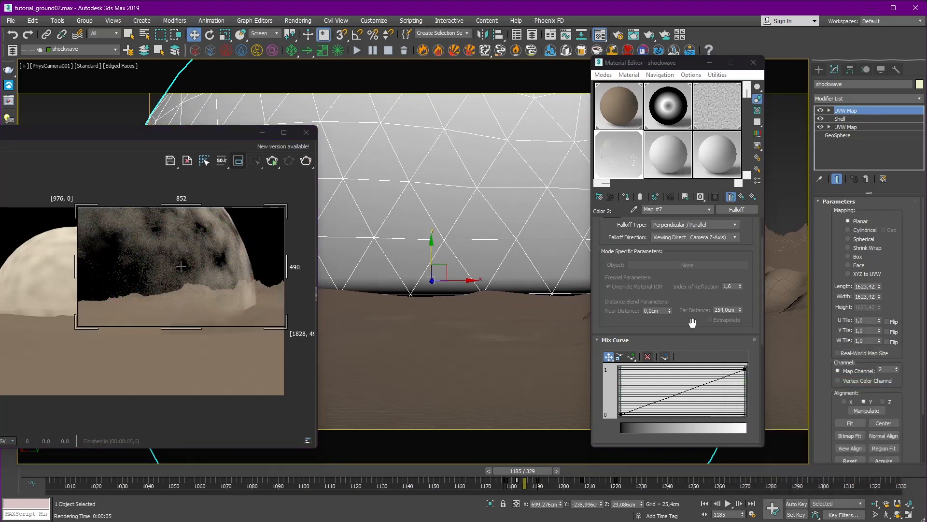
Try a raised Bezier-Smooth point on the nested falloff's mix curve and test-render the result.
left_click_drag(692, 323, 692, 311)
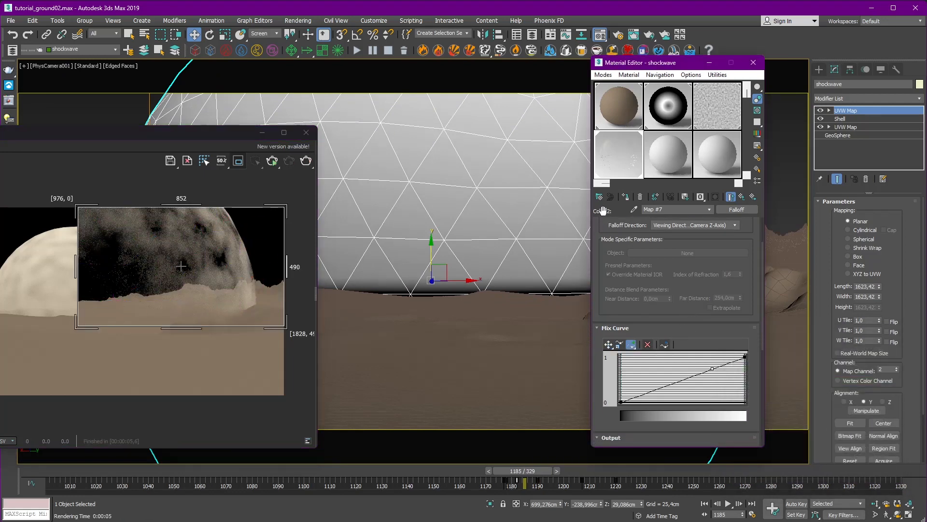
left_click(609, 348)
left_click_drag(681, 313, 681, 288)
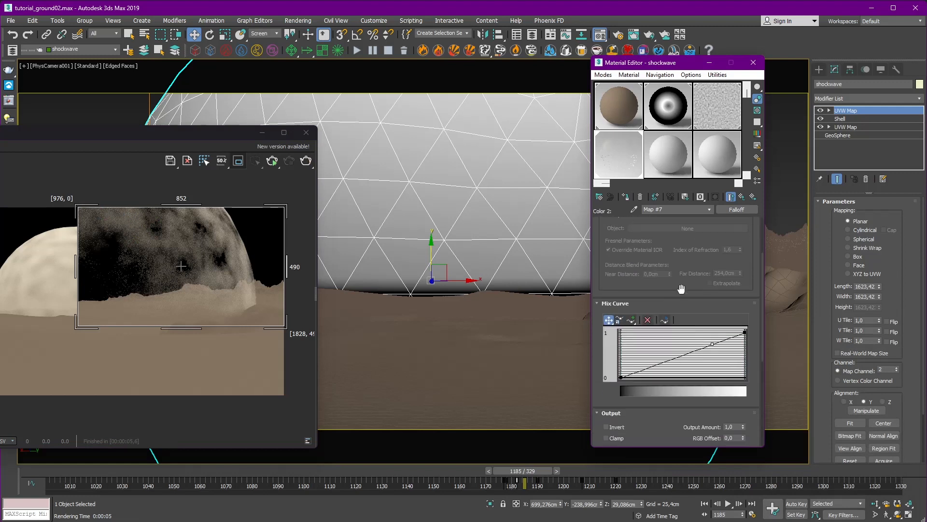
left_click_drag(712, 343, 664, 332)
right_click(663, 332)
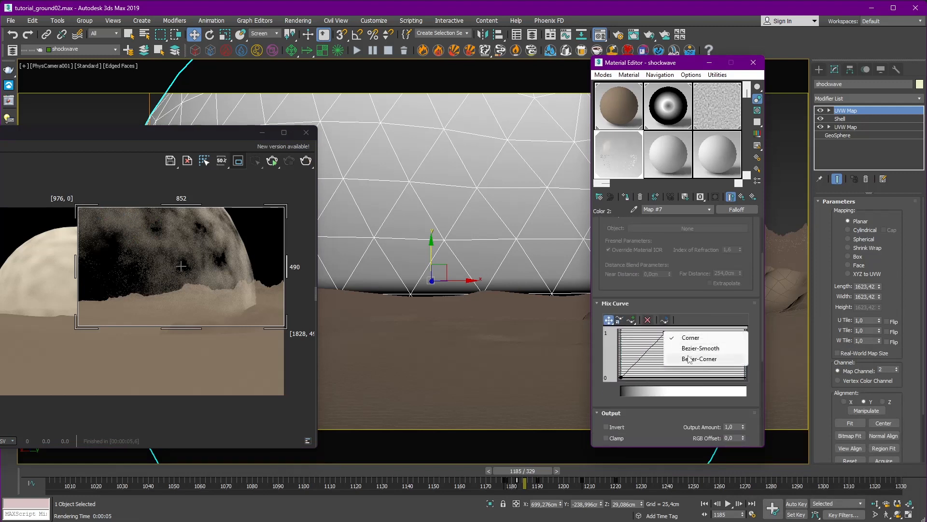
left_click(691, 359)
right_click(665, 333)
left_click(677, 350)
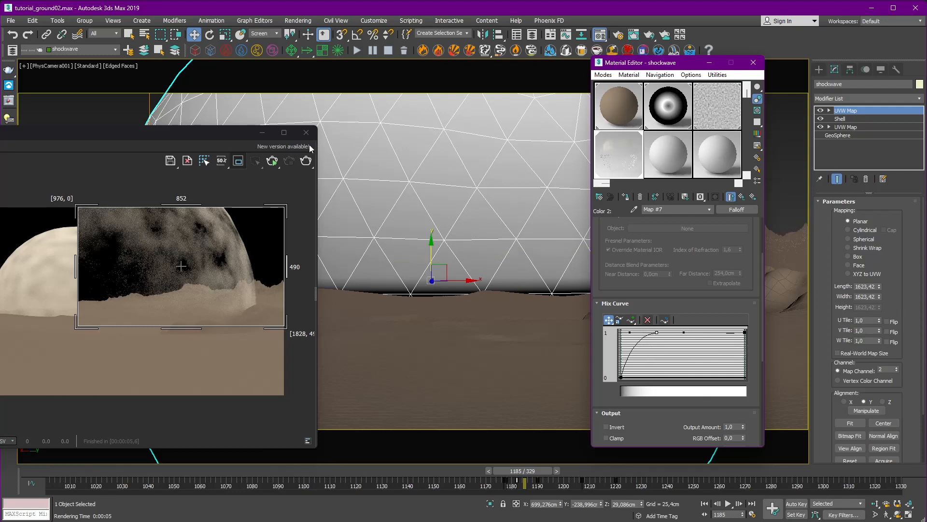
left_click(306, 161)
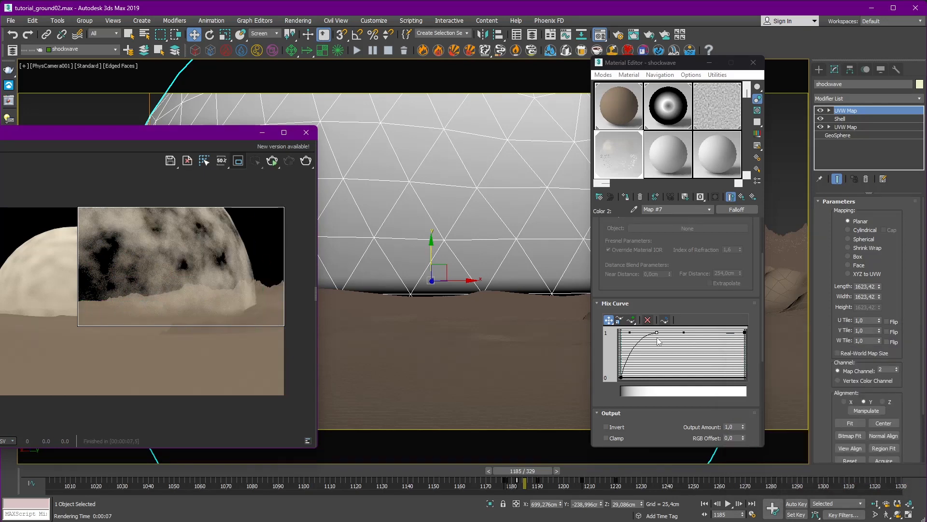
Try shifting the mix curve point further right along the top in two stages, test-rendering each position.
left_click_drag(657, 332, 671, 333)
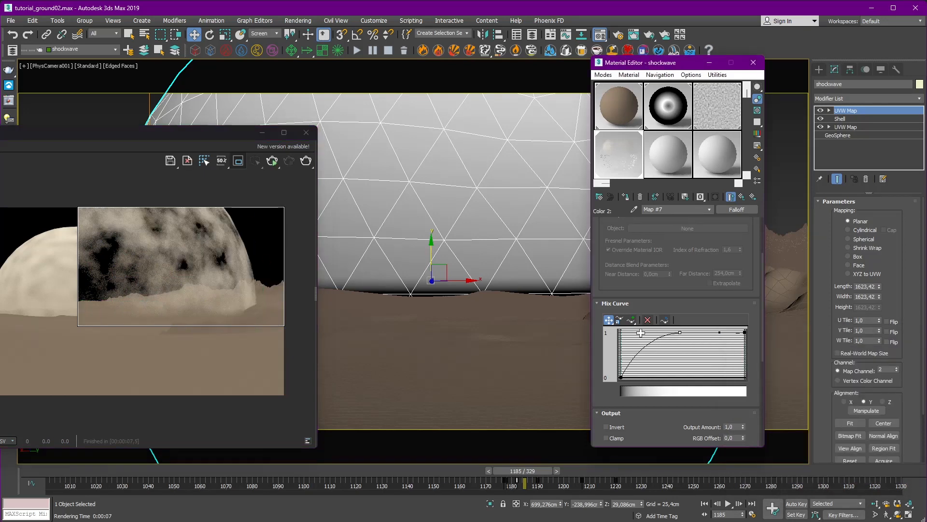
left_click(306, 160)
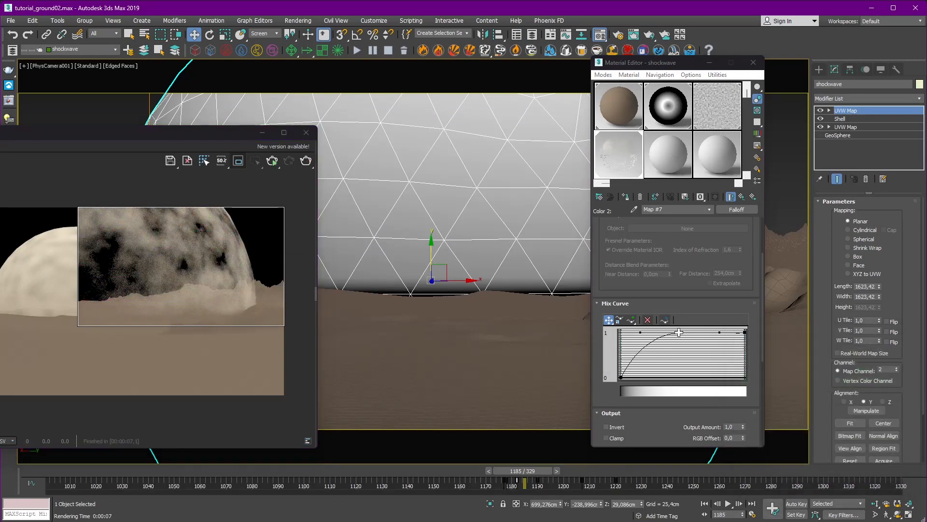
left_click_drag(680, 332, 694, 332)
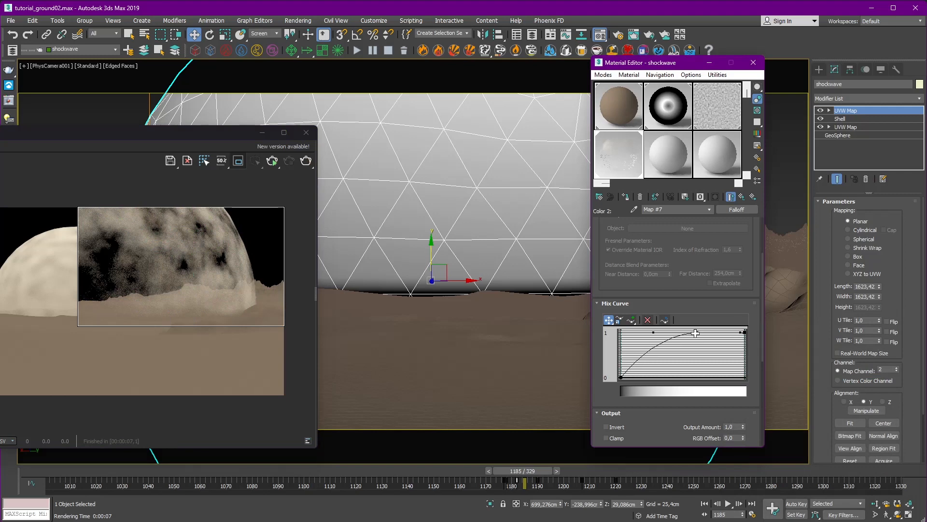
left_click(304, 162)
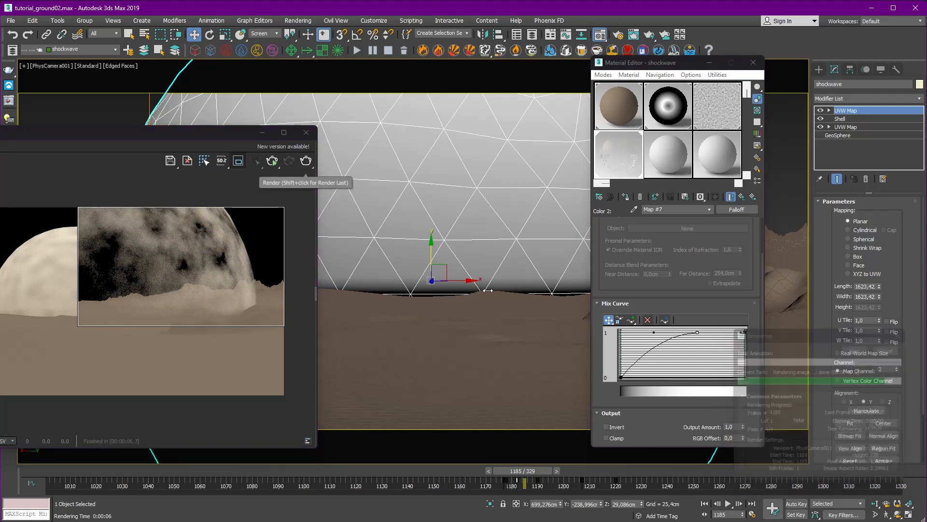
Try the mix curve point at the zero line in two positions with test renders, and remove the point to restore the straight curve.
left_click_drag(697, 332, 680, 375)
left_click(306, 161)
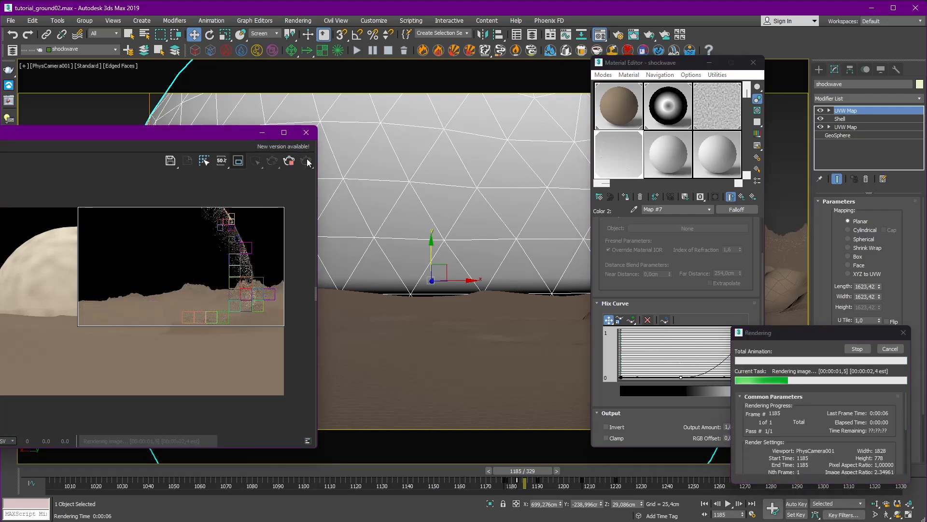
left_click_drag(723, 378, 648, 377)
left_click(307, 160)
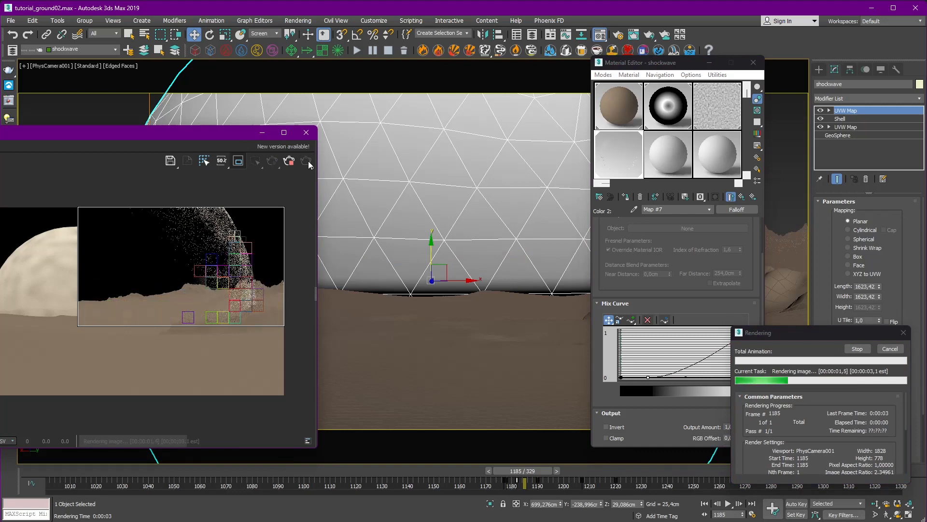
left_click(648, 320)
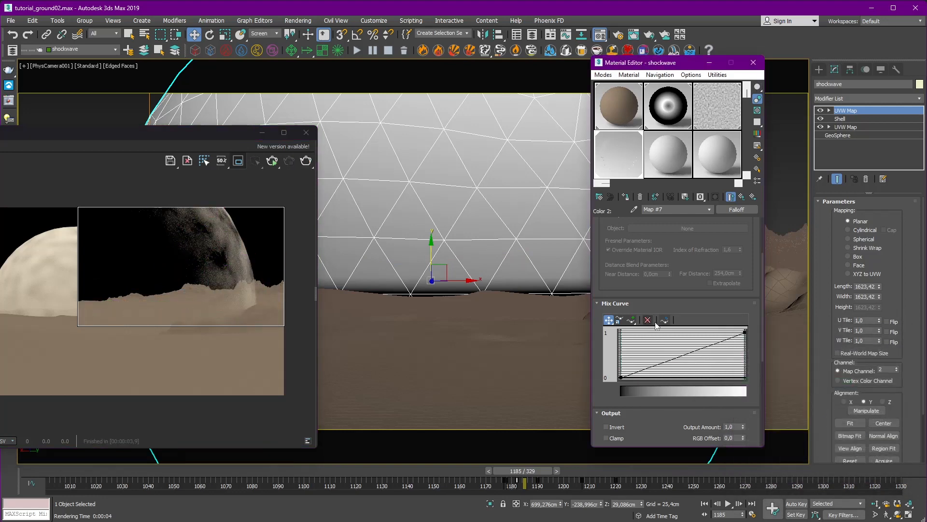
Ease both end points of the nested falloff's mix curve into an S-shape with Bezier handles, and test-render the region before and after.
left_click(304, 163)
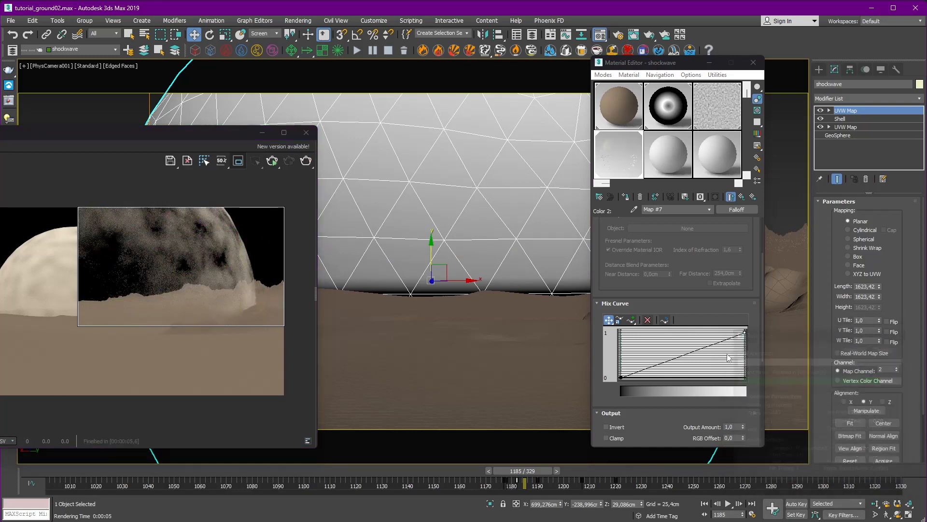
right_click(744, 332)
left_click(771, 356)
left_click_drag(714, 339, 714, 332)
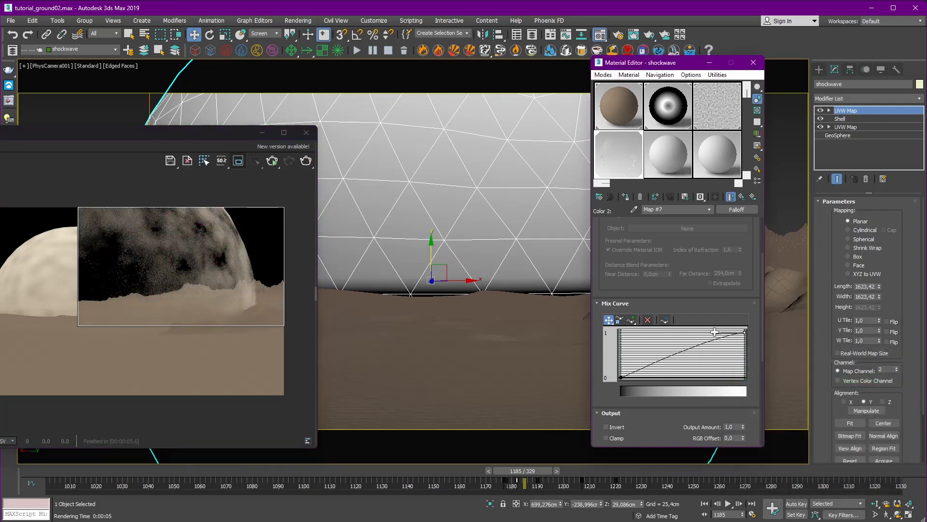
right_click(619, 376)
left_click(644, 404)
left_click_drag(651, 368, 686, 374)
left_click(306, 160)
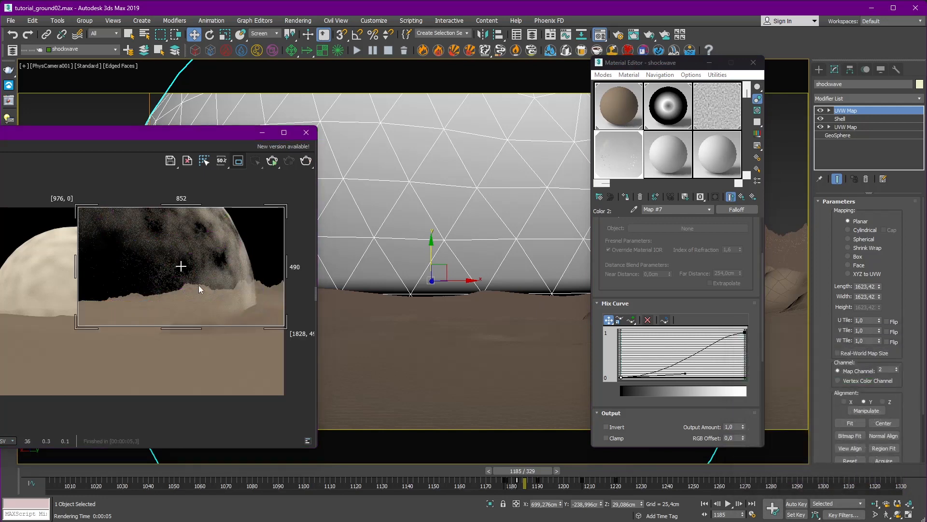
Render the full frame 1185, shorten the lower handle of the mix curve, and inspect the rendered dome.
scroll(199, 285, "down", 2)
left_click_drag(205, 135, 353, 107)
left_click(420, 132)
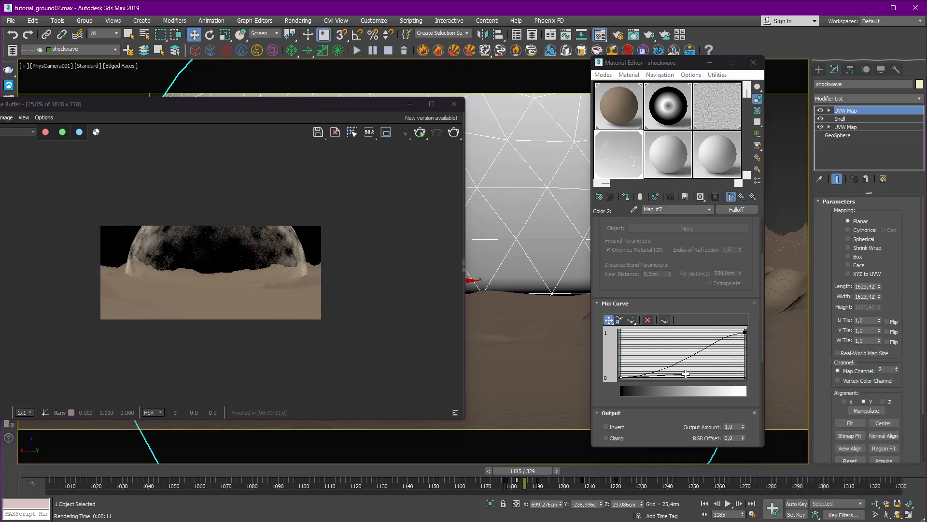
left_click(667, 374)
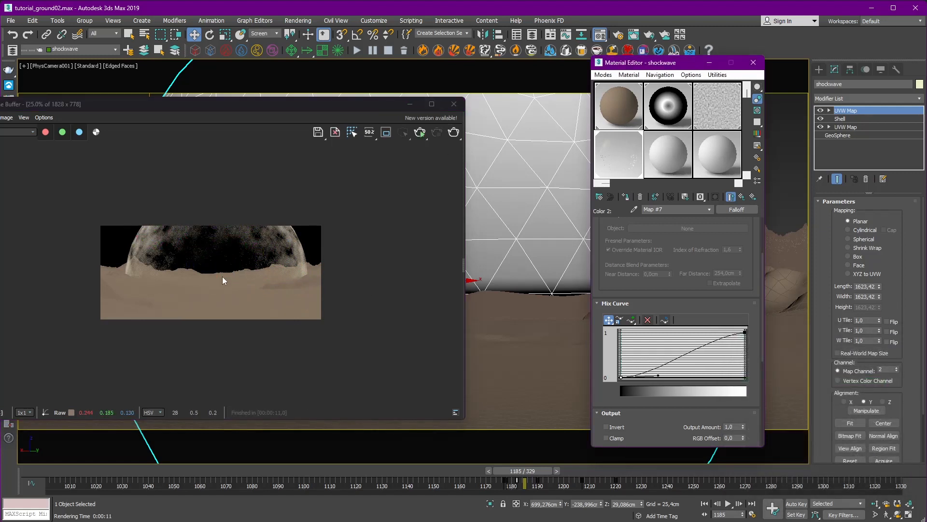
scroll(222, 280, "up", 1)
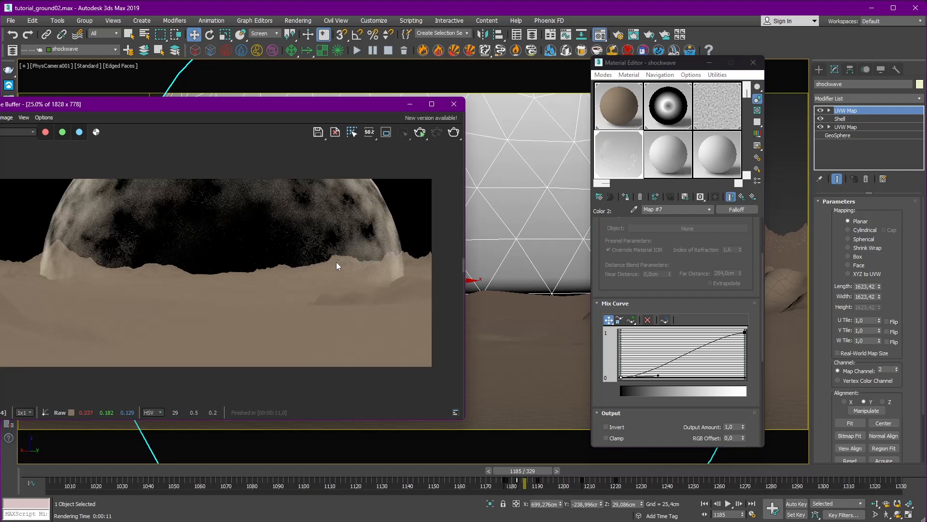
scroll(336, 262, "down", 1)
left_click_drag(355, 103, 391, 119)
Check the motion blur options in the V-Ray camera render settings.
left_click(619, 36)
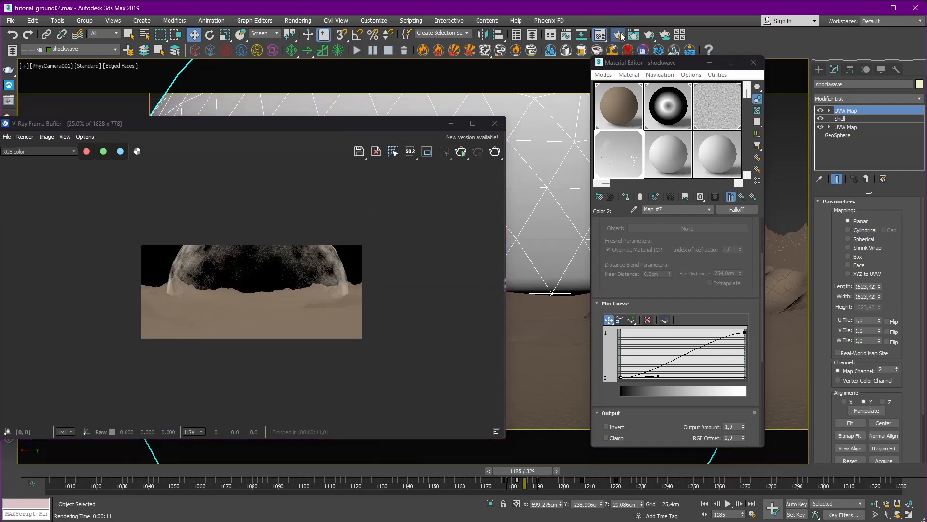
scroll(516, 278, "down", 1)
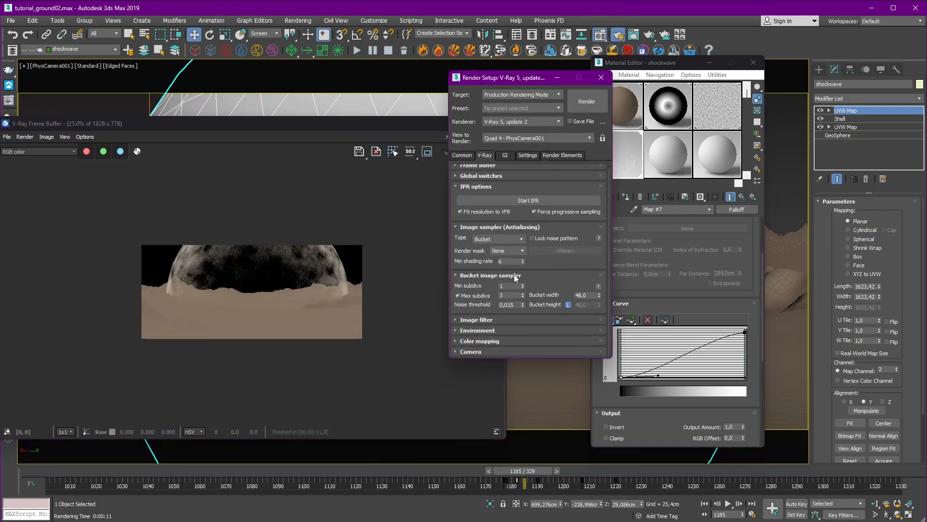
left_click(469, 351)
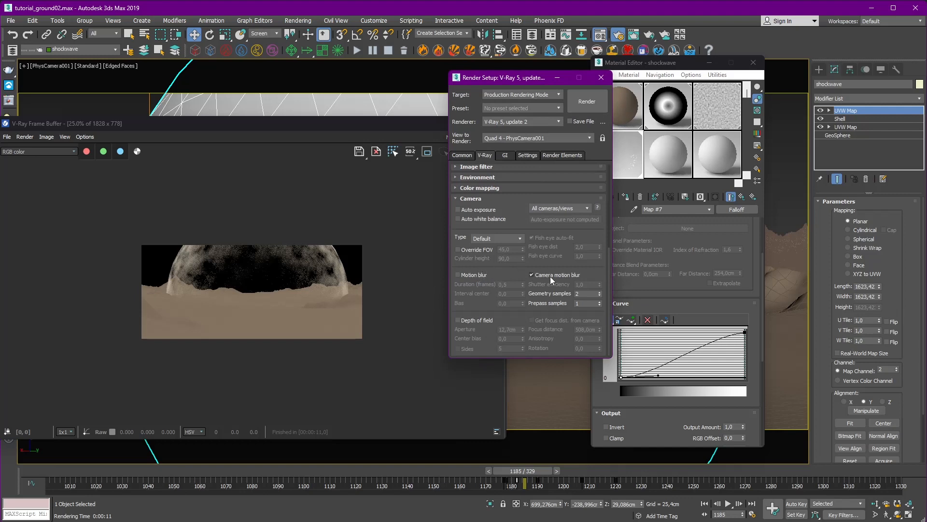
left_click(602, 78)
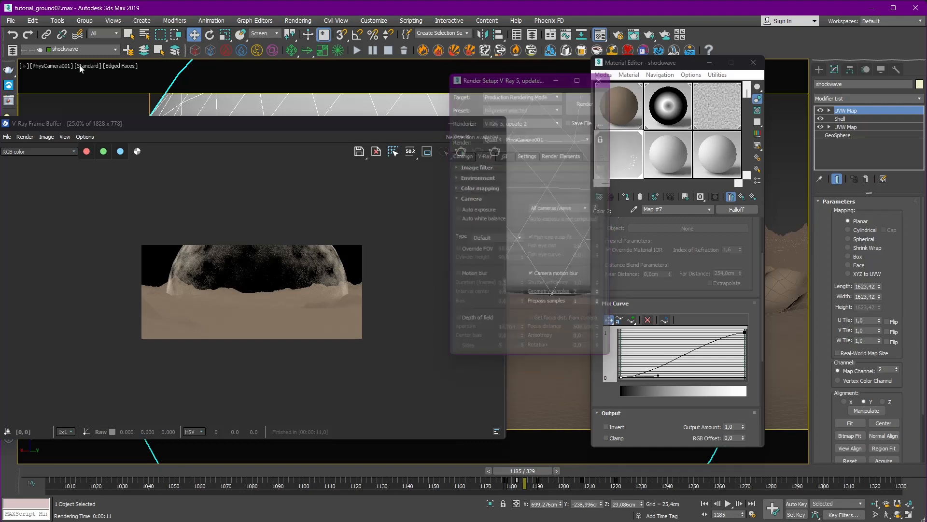
Enable motion blur on PhysCamera001 and test-render frame 1185, dismissing the Phoenix FD warning.
left_click(48, 66)
left_click(85, 252)
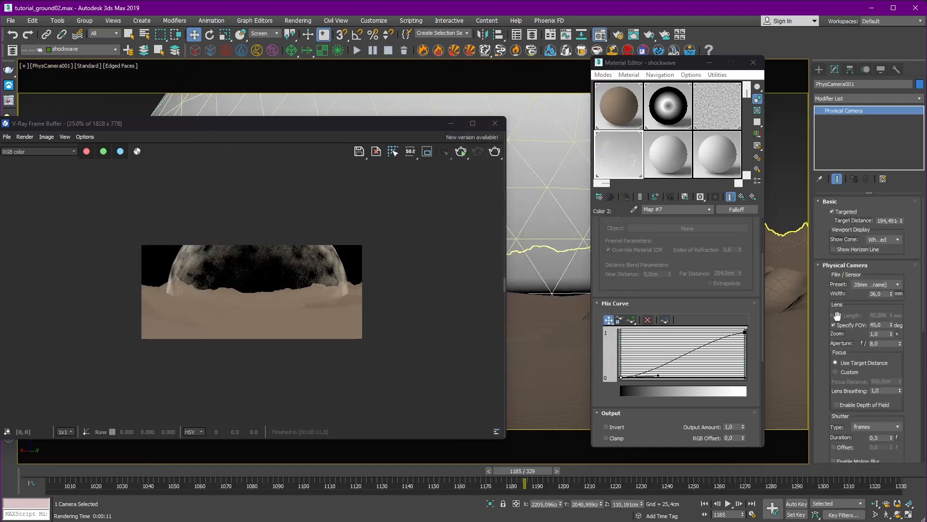
scroll(836, 314, "down", 3)
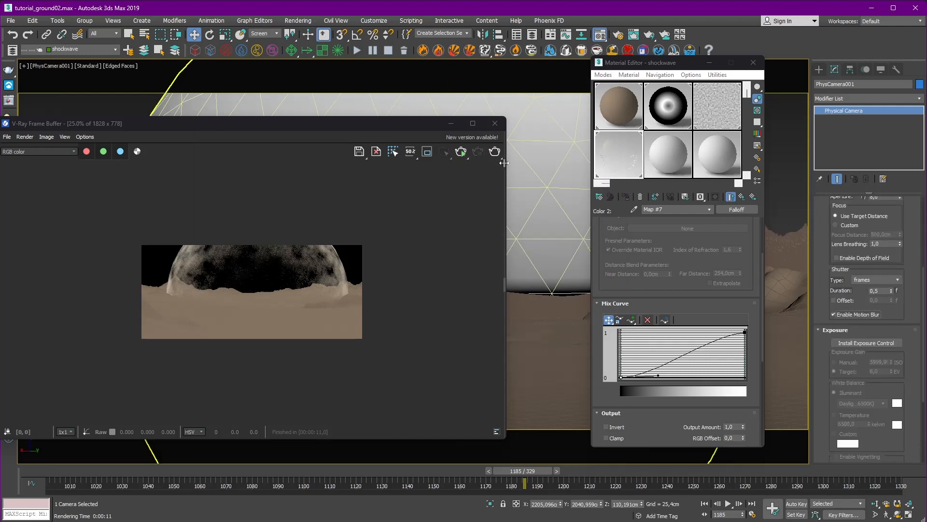
key("shift+q")
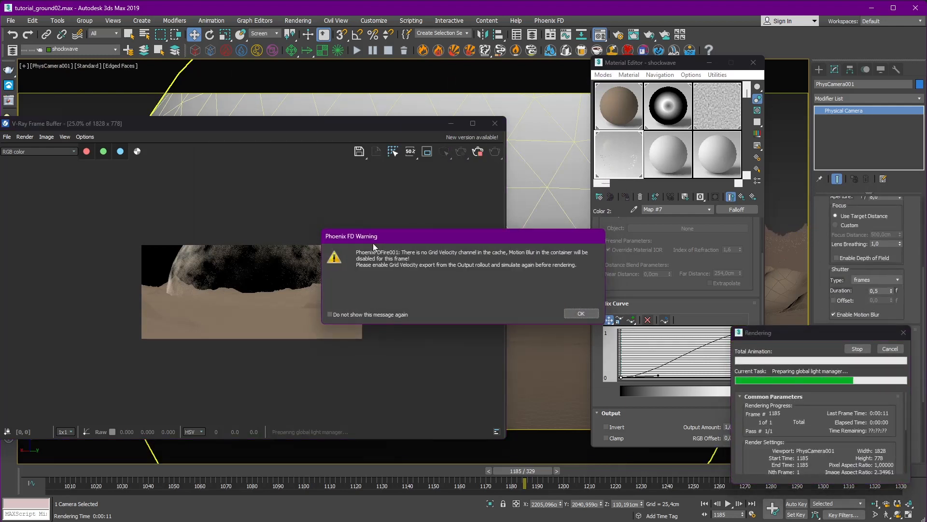
left_click(579, 315)
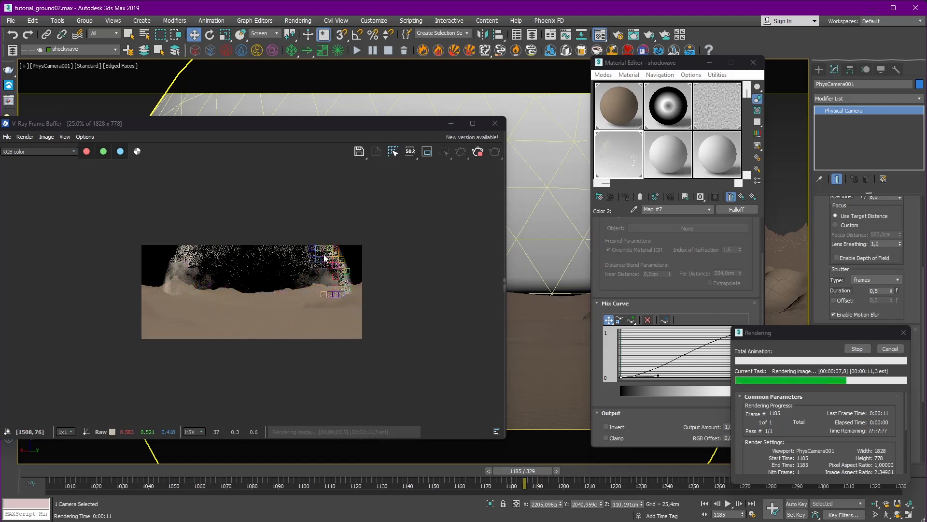
scroll(319, 278, "up", 1)
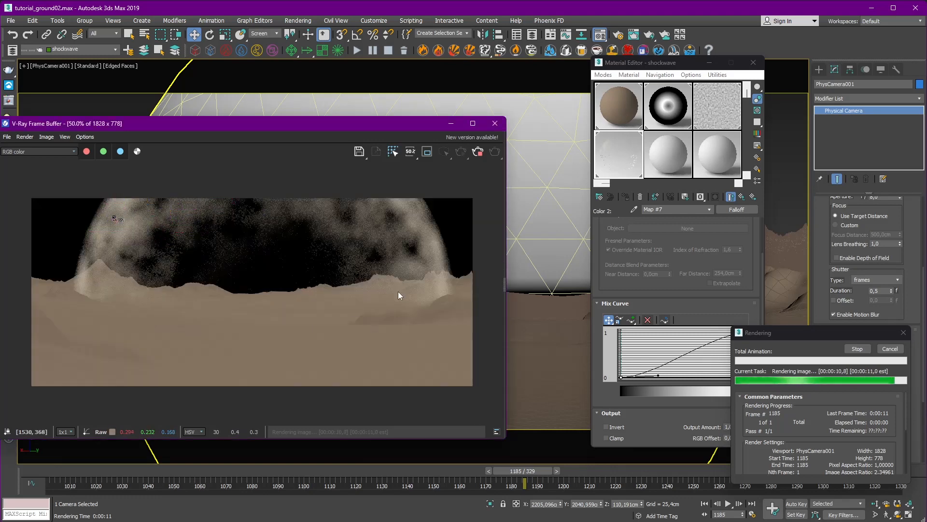
Set the camera's shutter duration to 2 frames and test-render the blurred shockwave.
double_click(882, 291)
type("2")
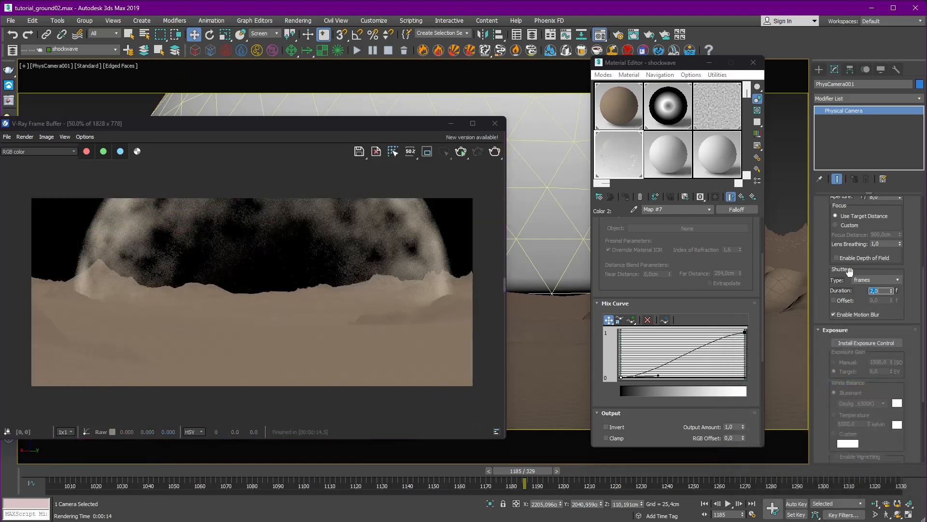
left_click(494, 151)
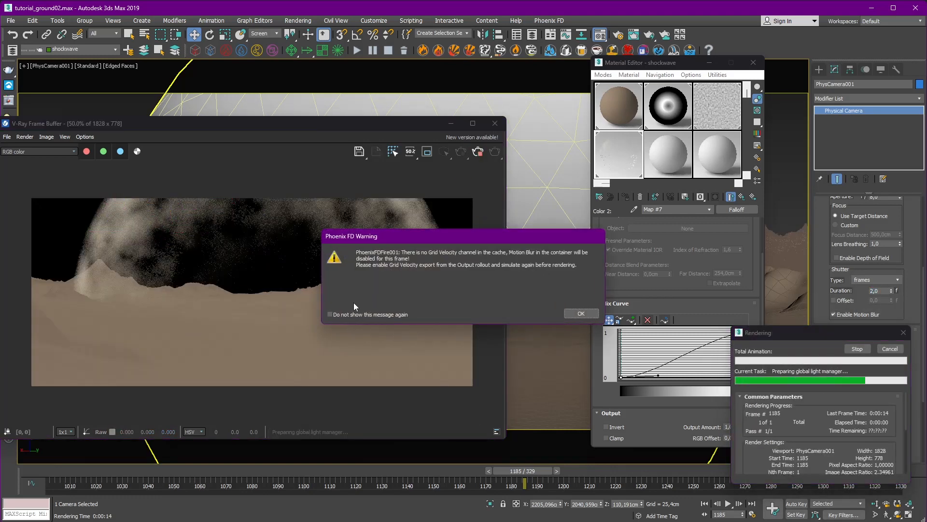
left_click(561, 310)
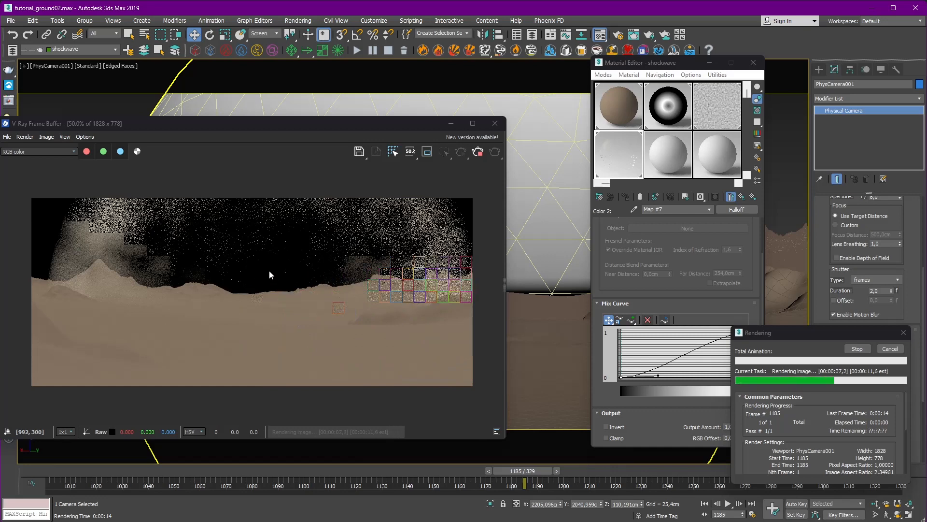
left_click(297, 290)
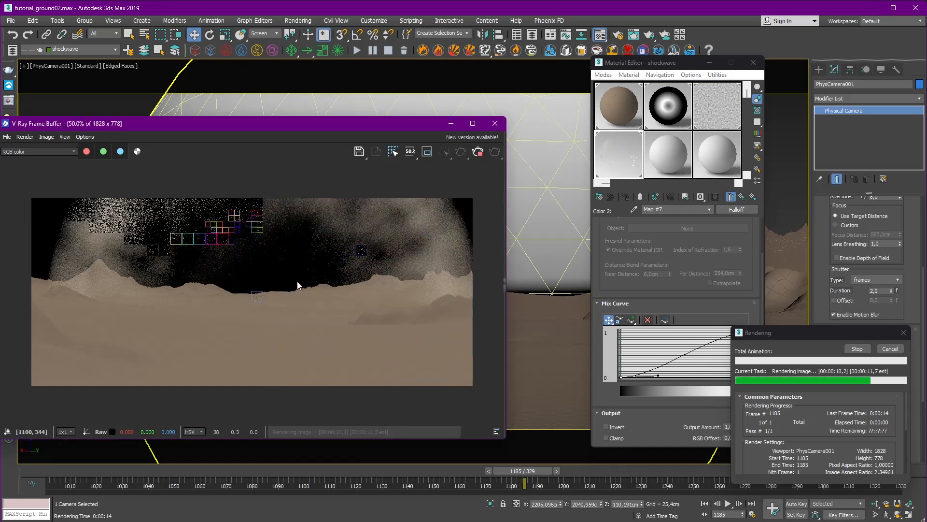
scroll(297, 279, "down", 1)
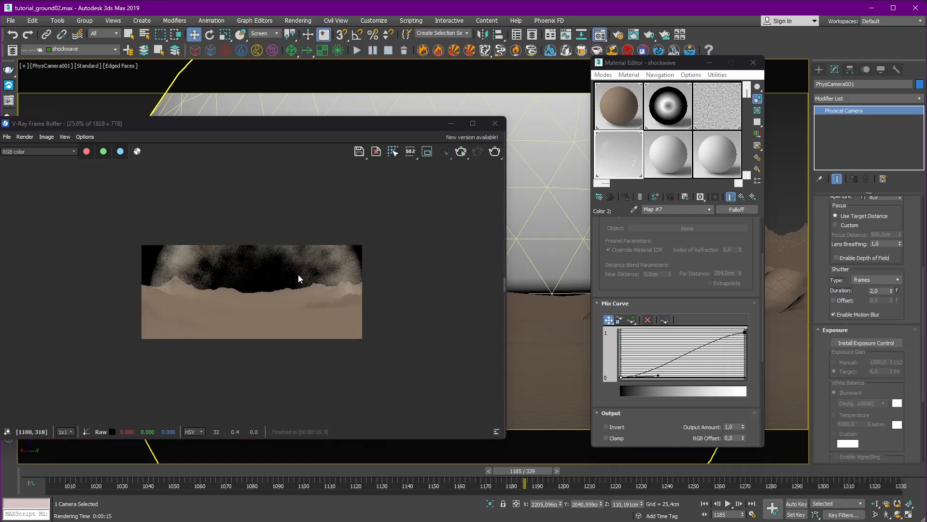
Review the motion blur settings in the shockwave dome's V-Ray object properties.
left_click(881, 290)
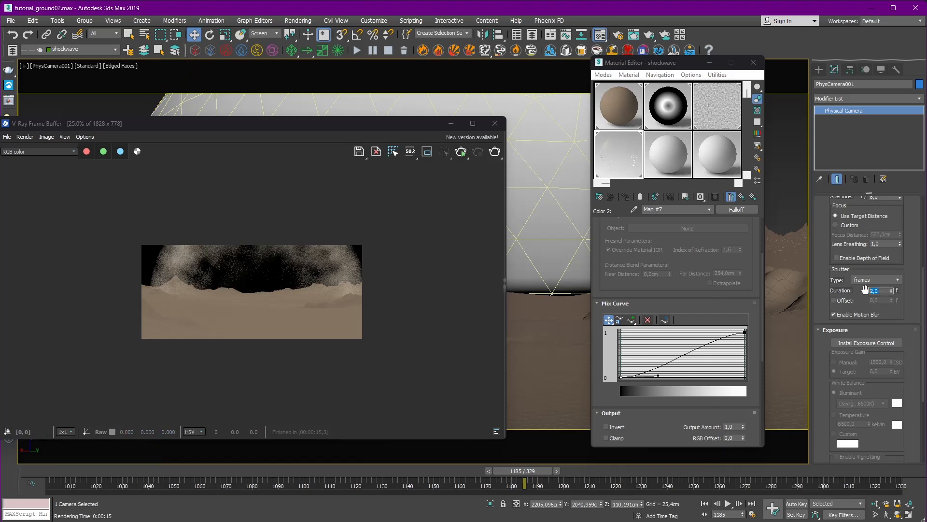
right_click(562, 154)
left_click(597, 279)
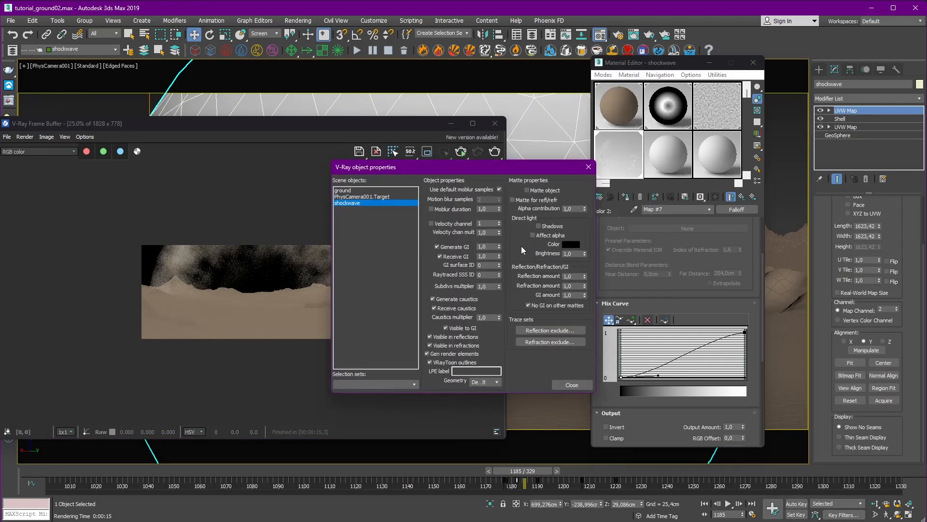
left_click(570, 385)
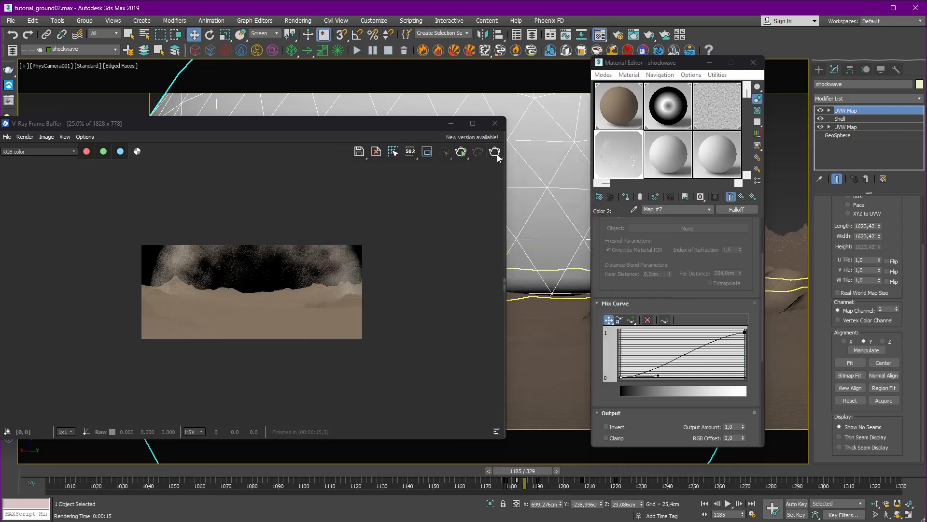
Test-render the motion-blurred dome at frame 1180, and close the frame buffer and the Material Editor.
left_click_drag(531, 472, 519, 472)
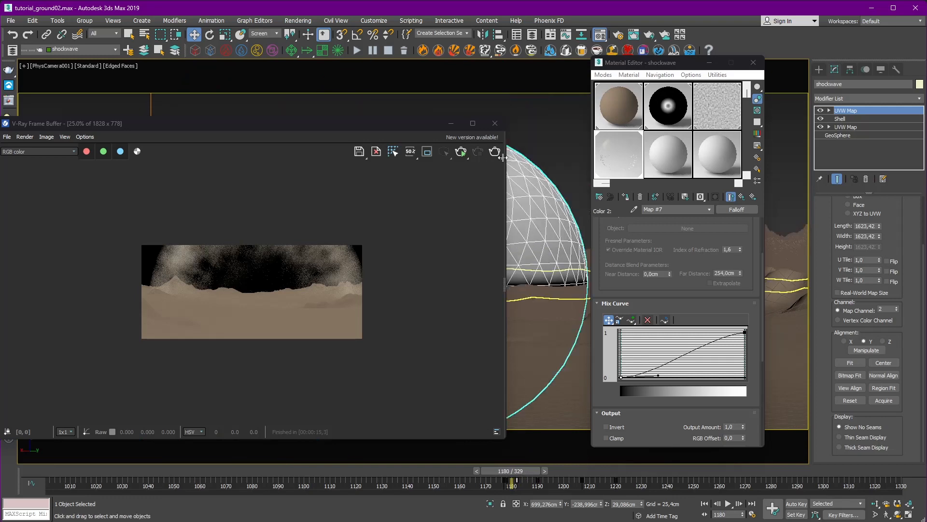
left_click(496, 152)
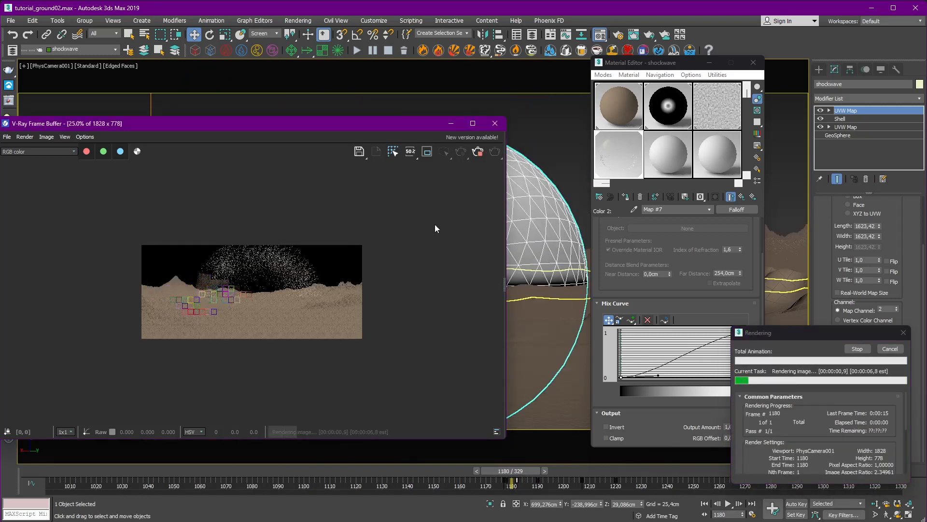
scroll(310, 265, "up", 1)
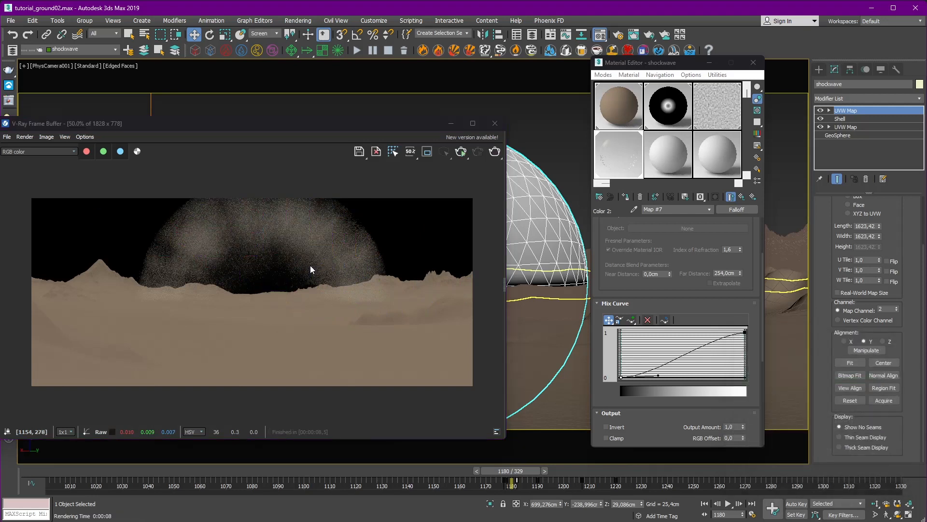
left_click(495, 125)
left_click(753, 62)
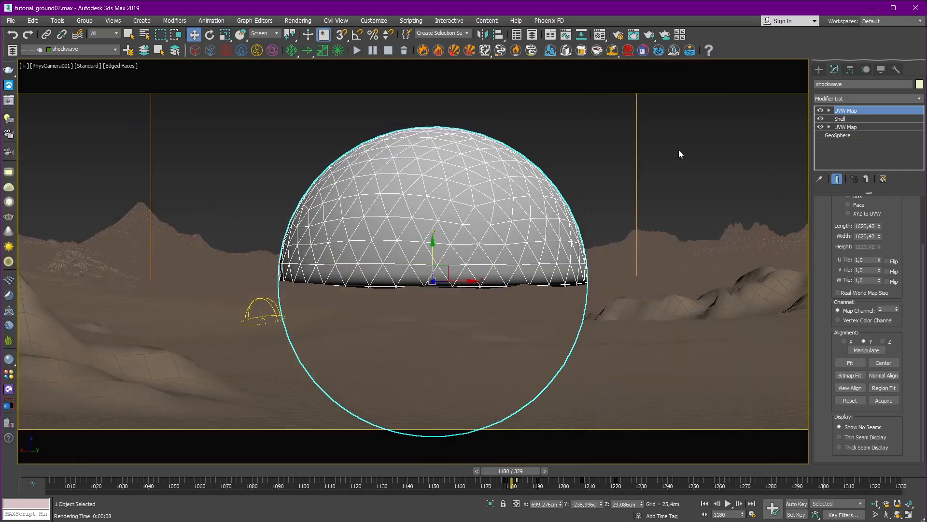
Show frame 1179 in the camera view without edged faces, and hide the dome light.
left_click(693, 152)
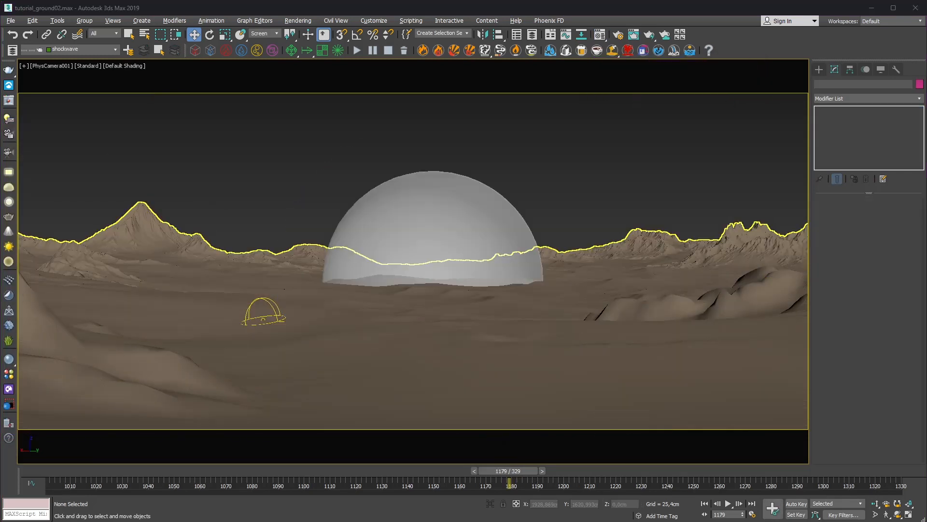
mouse_move(512, 470)
left_mouse_down()
mouse_move(700, 472)
mouse_move(511, 468)
left_mouse_up()
key("w")
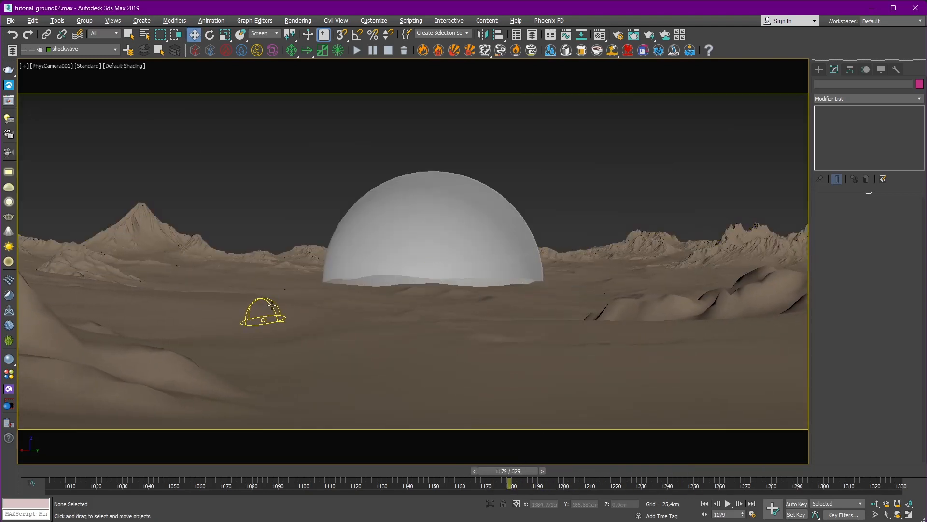
left_click(265, 321)
left_click(265, 237)
left_click(260, 298)
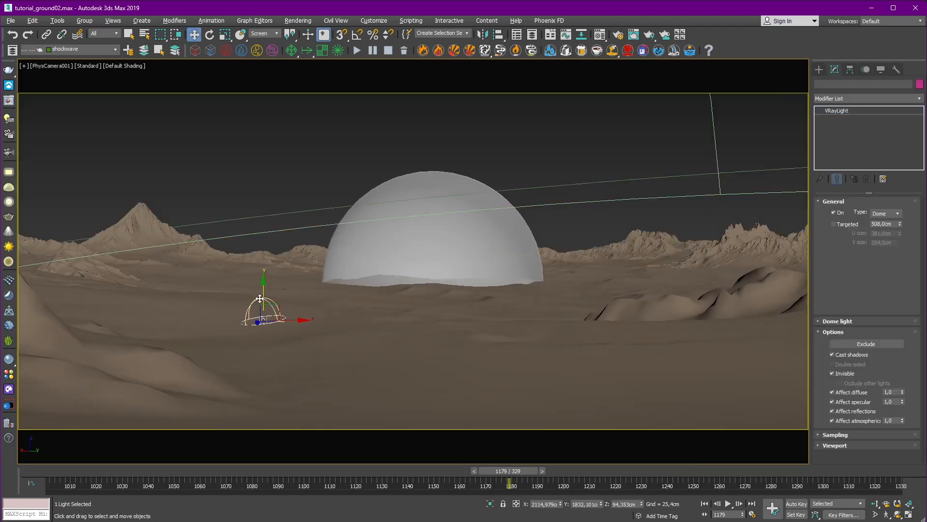
left_click(301, 212)
left_click(442, 206)
left_click(566, 150)
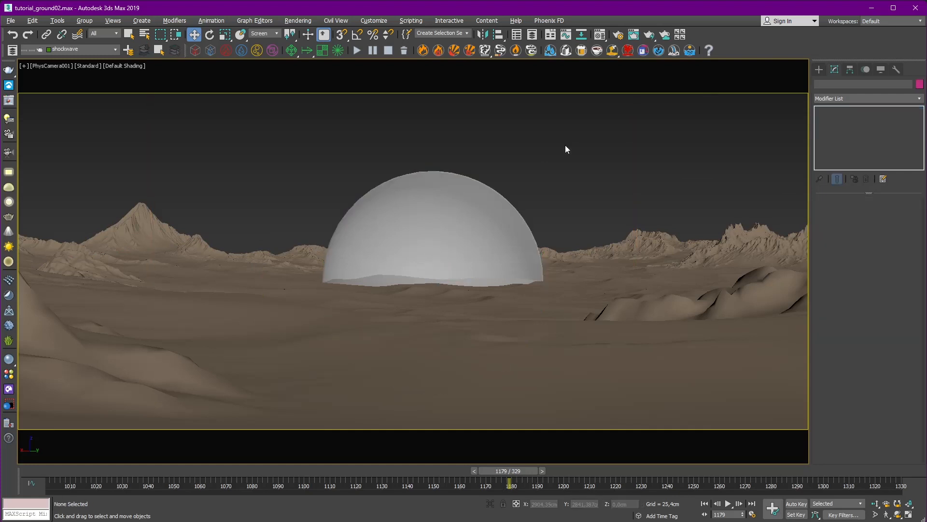
Return to the shockwave material's top level and show its node graph in an enlarged Slate Material Editor.
left_click(603, 37)
left_click(742, 198)
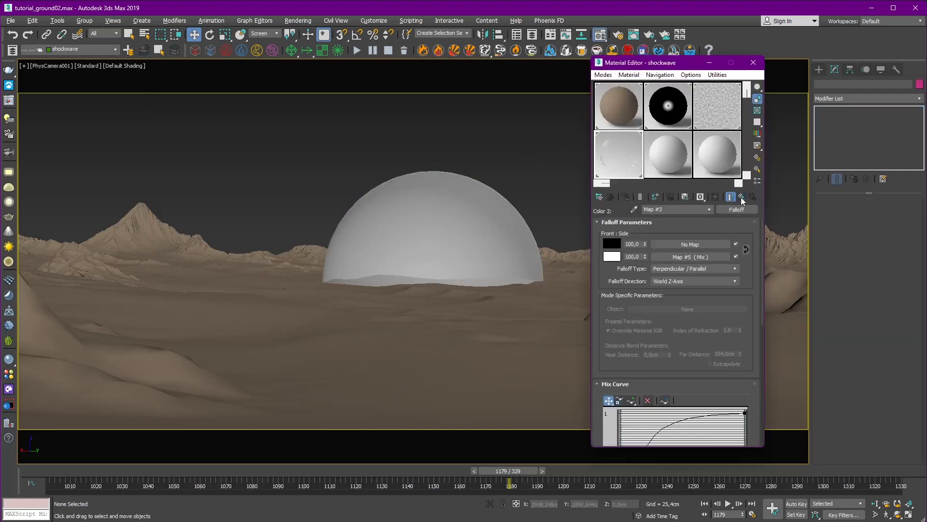
left_click(742, 198)
left_click(742, 198)
left_click(603, 76)
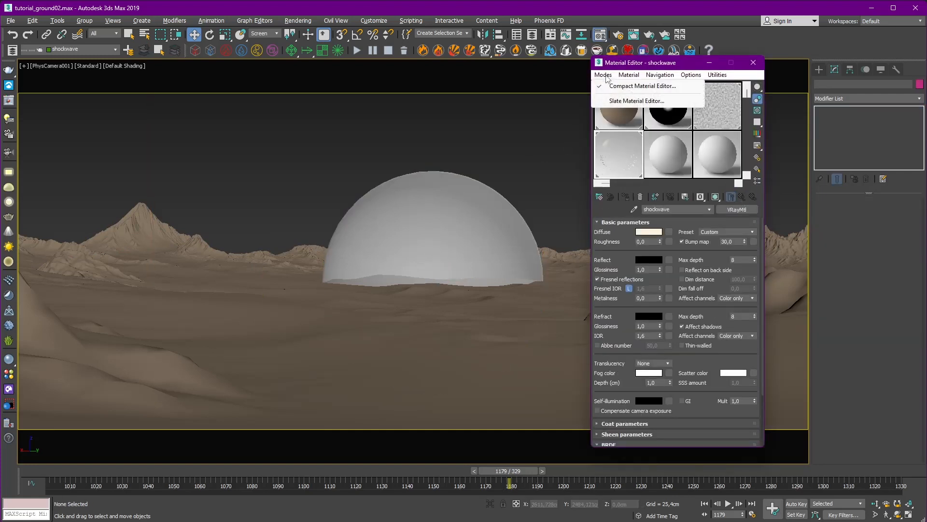
left_click(610, 97)
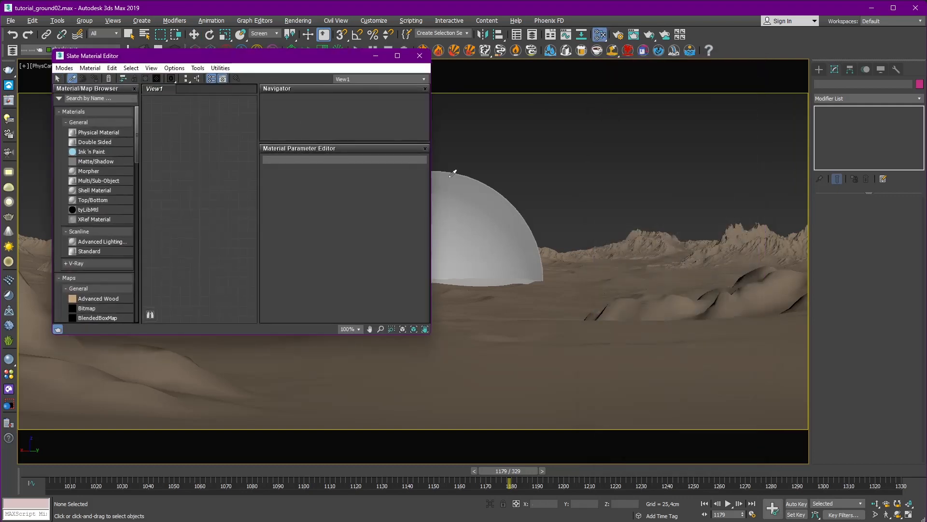
left_click_drag(431, 334, 708, 446)
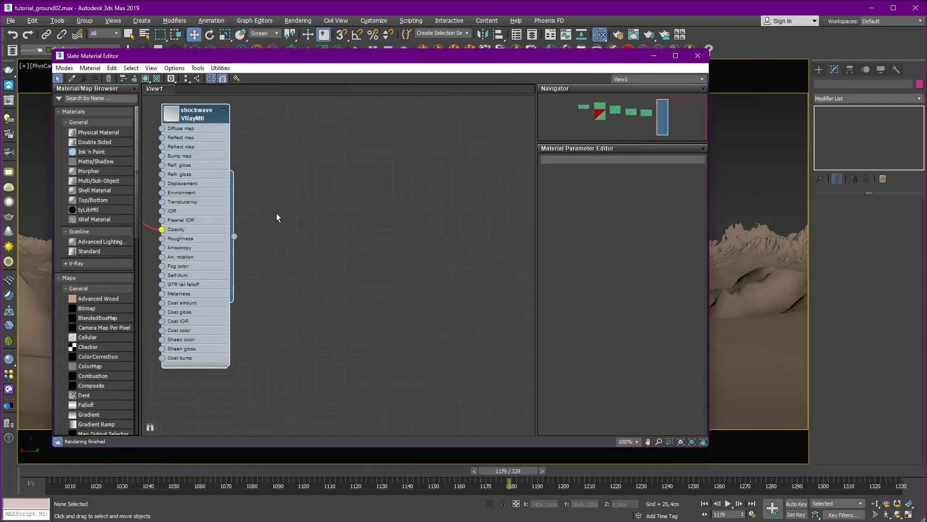
Narrow the Slate Material Editor and place it beside the camera view with the shockwave material's nodes in sight.
middle_click_drag(242, 208, 599, 251)
middle_click_drag(236, 165, 430, 160)
scroll(303, 158, "down", 2)
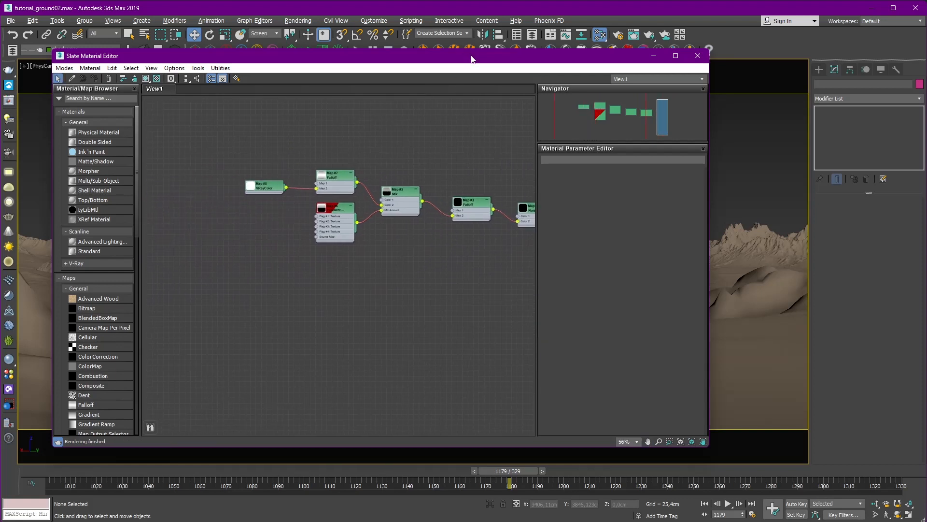
left_click_drag(473, 59, 211, 67)
middle_click_drag(271, 222, 175, 216)
scroll(202, 184, "up", 1)
middle_click_drag(202, 184, 146, 173)
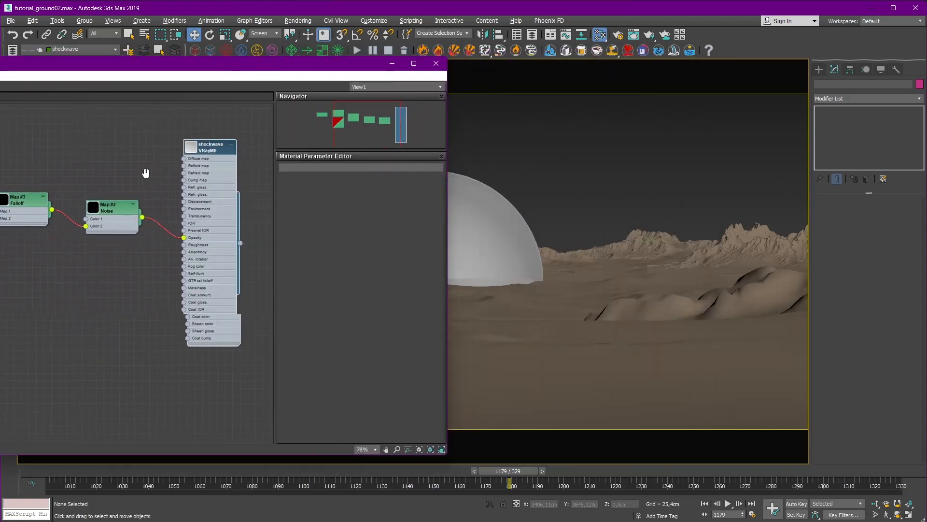
scroll(198, 147, "up", 1)
left_click_drag(448, 208, 383, 208)
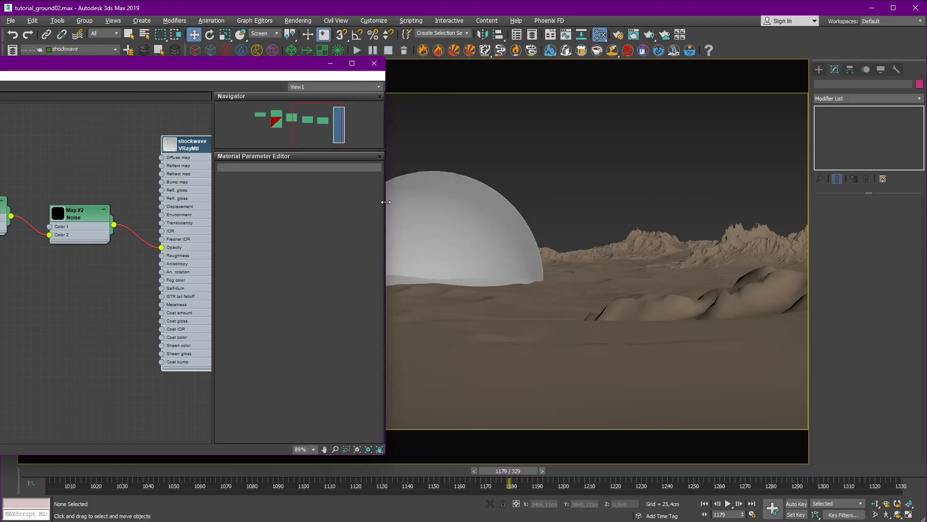
Open the shockwave material's parameters and enlarge its node preview.
middle_click_drag(179, 145, 155, 143)
double_click(159, 143)
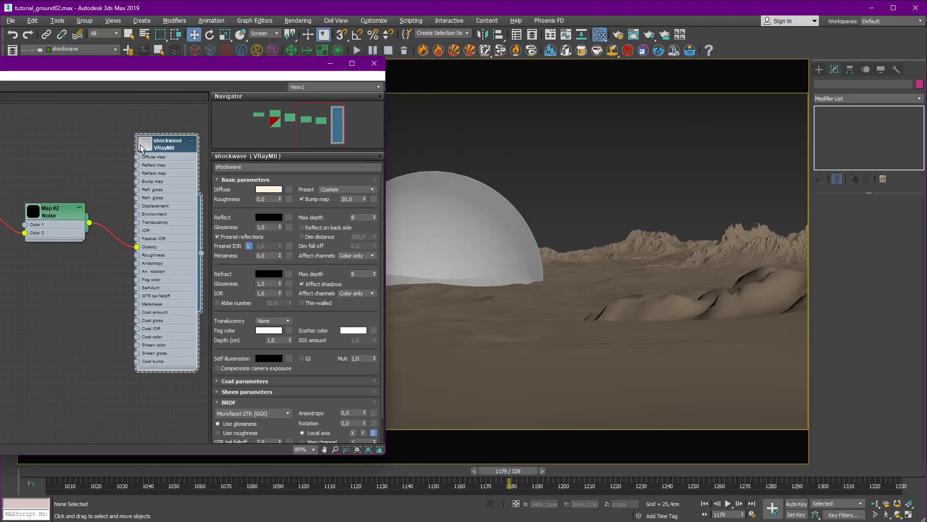
double_click(142, 145)
scroll(166, 175, "up", 5)
scroll(167, 174, "down", 2)
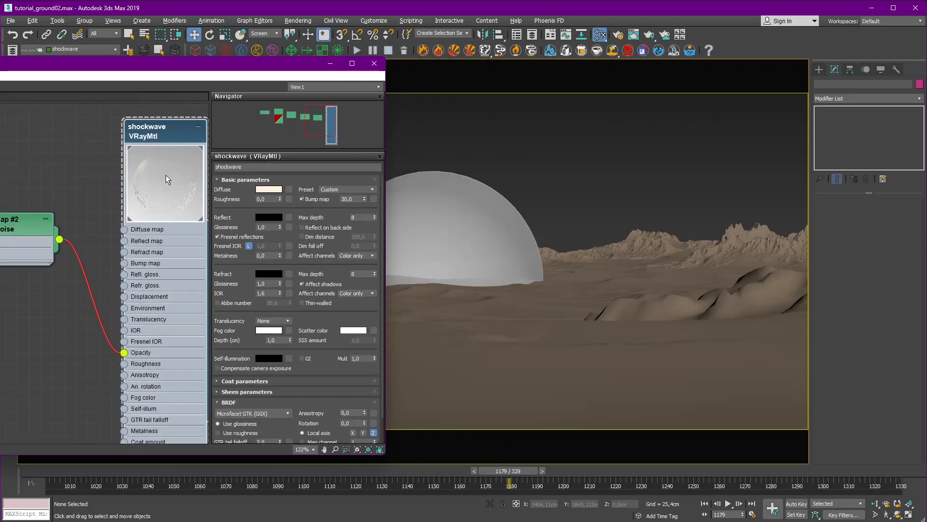
Open the Noise map feeding the opacity and switch off the Falloff map in its Color #2 slot.
middle_click_drag(61, 207, 121, 193)
double_click(66, 216)
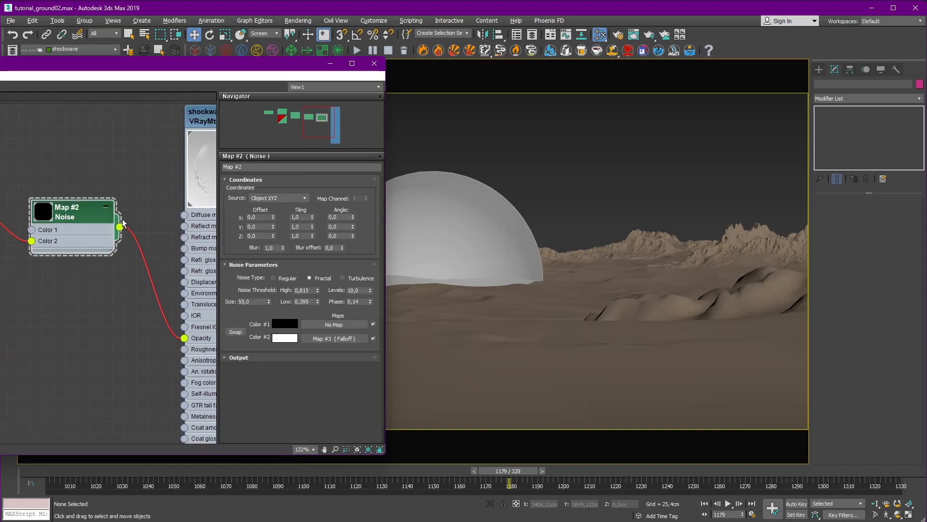
middle_click_drag(155, 159, 70, 154)
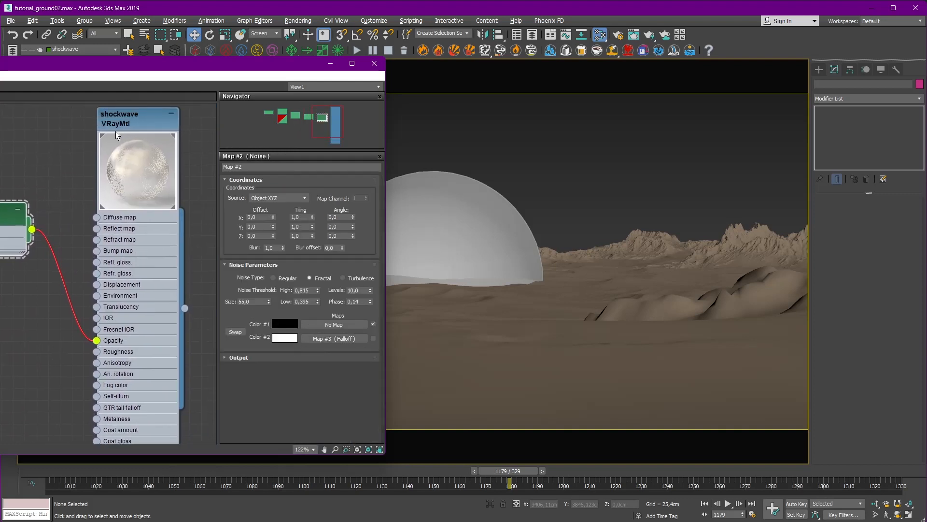
Review the shockwave material's map slots, and examine the threshold and size settings of its opacity Noise map.
double_click(142, 118)
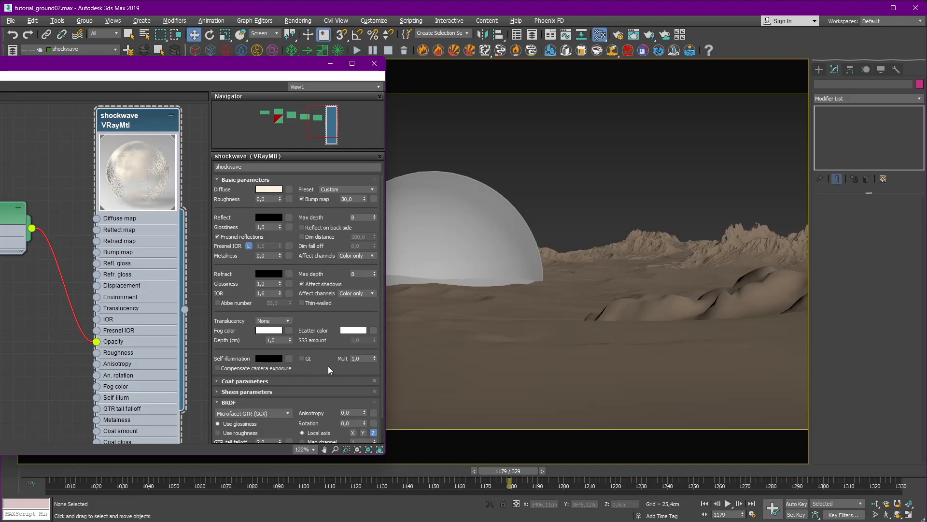
scroll(328, 366, "down", 2)
left_click(236, 438)
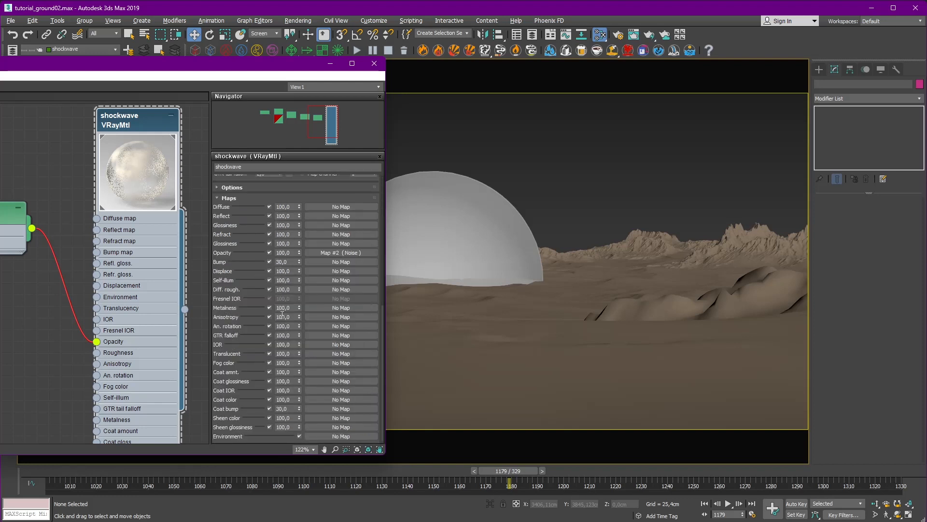
left_click(333, 253)
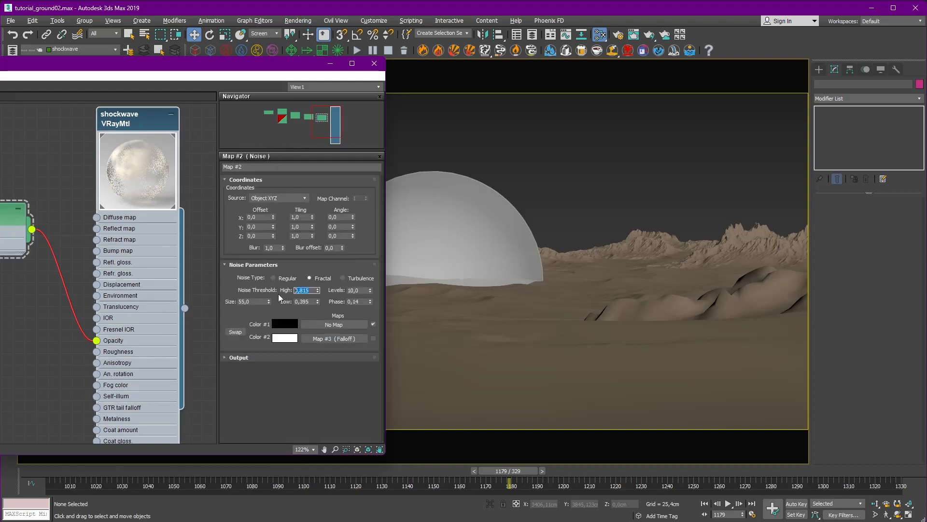
left_click(251, 301)
Go to frame 1188, select the shockwave dome and open its animation curves in the Curve Editor.
left_click_drag(509, 470, 564, 461)
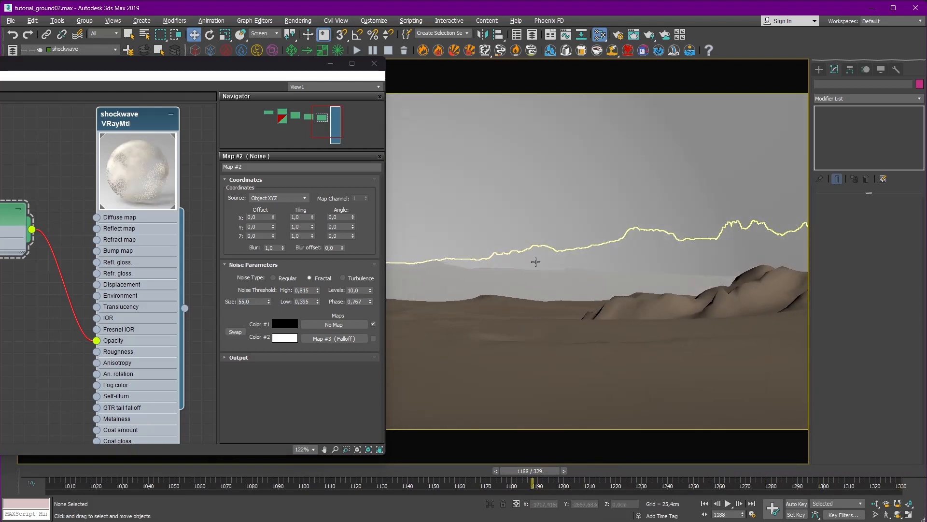
left_click(536, 261)
left_click(566, 35)
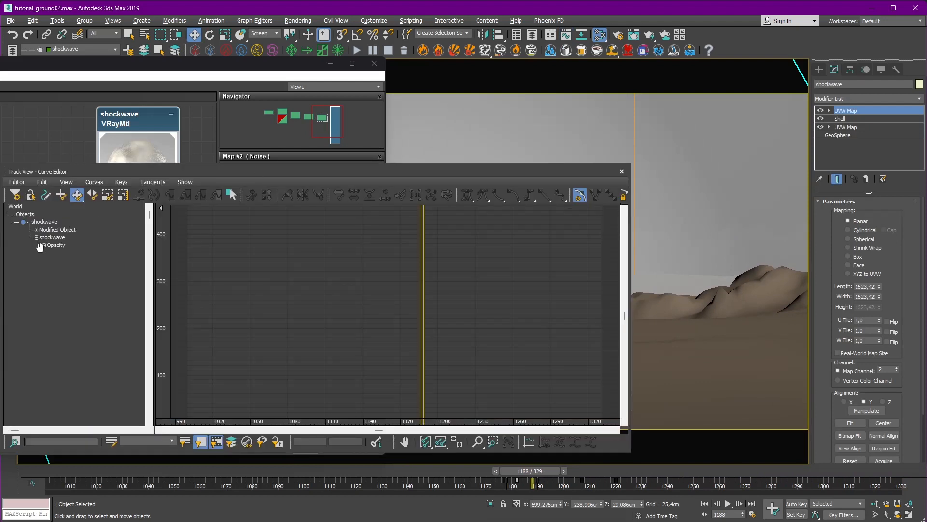
Show the opacity noise's Phase curve, go to frame 1200 and select the curve's key at frame 1220.
left_click(43, 245)
left_click(54, 252)
left_click(443, 443)
middle_click_drag(483, 206, 400, 311)
scroll(428, 246, "down", 5)
scroll(400, 315, "up", 3)
left_click_drag(270, 296, 314, 301)
left_click(341, 307)
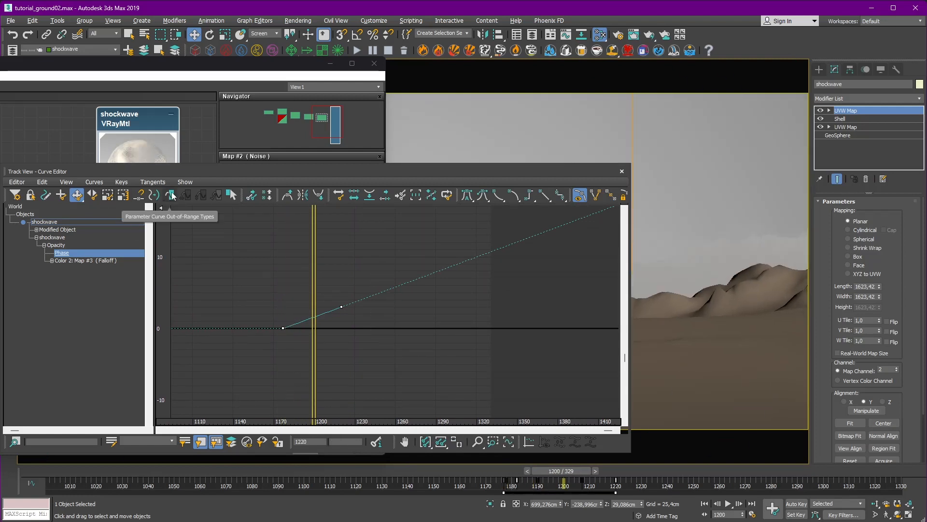
Check the Phase curve's out-of-range types and leave them without applying changes.
left_click(68, 183)
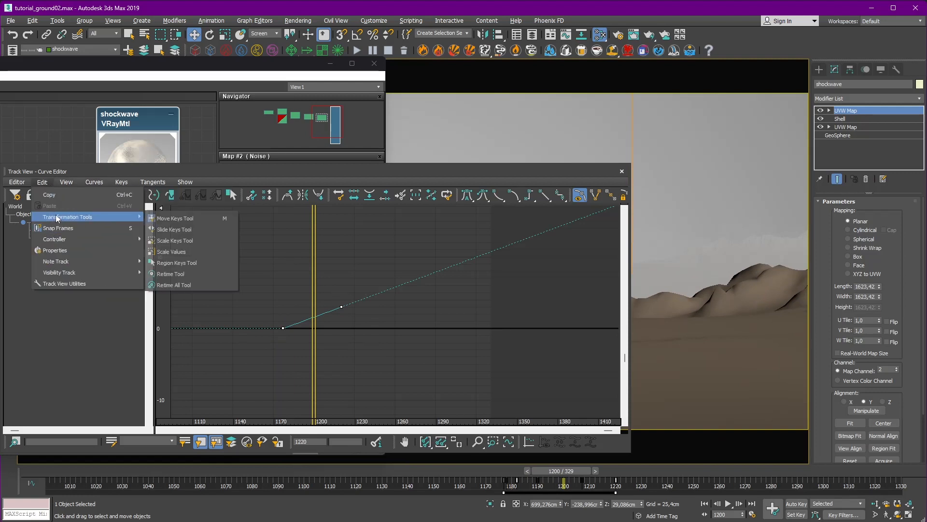
mouse_move(63, 242)
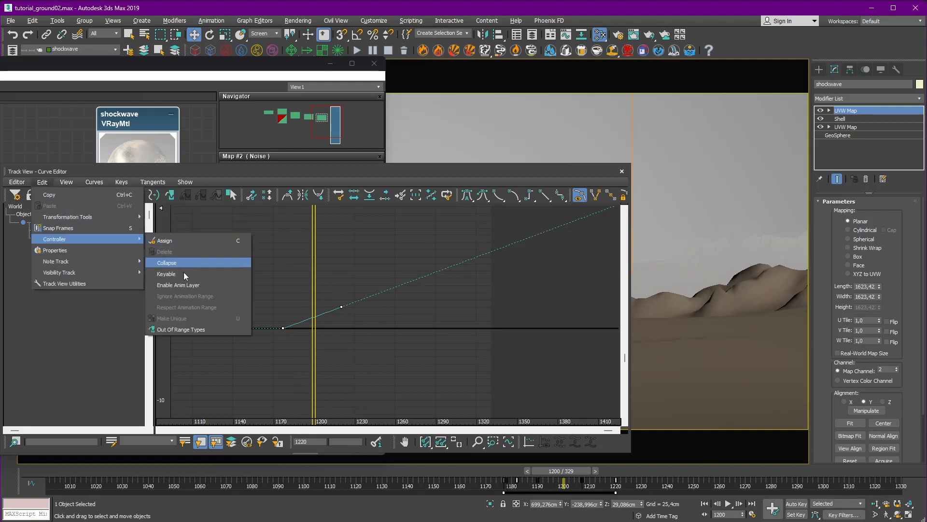
left_click(172, 330)
left_click_drag(108, 174, 263, 214)
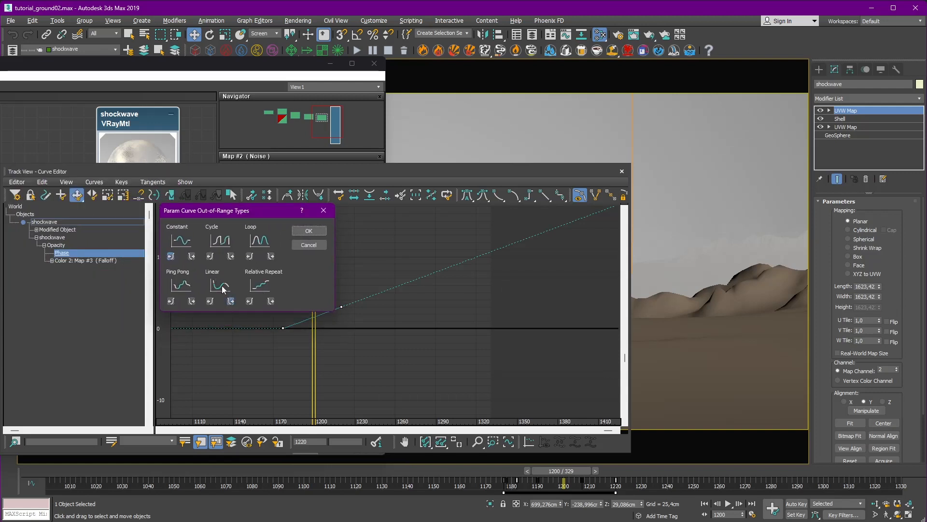
left_click(308, 245)
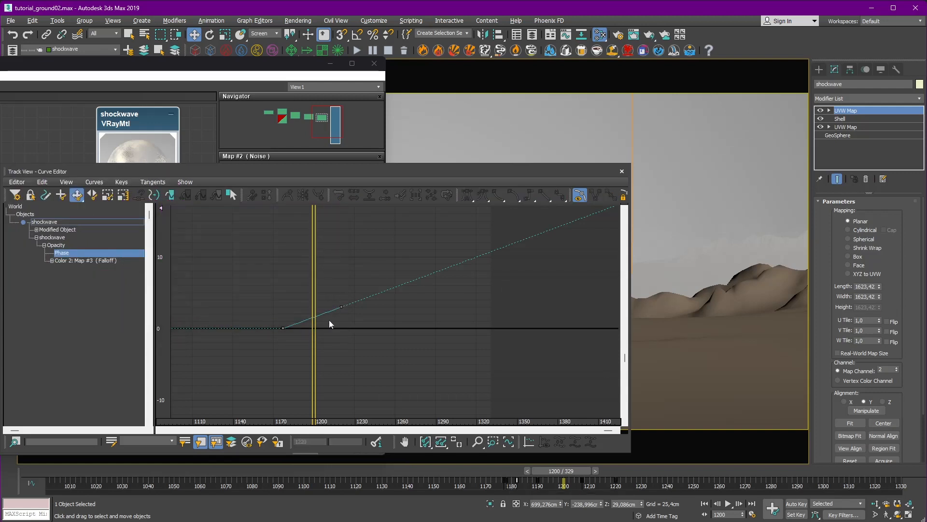
Close the Curve Editor and go to frame 1196.
left_click_drag(318, 302, 315, 301)
left_click(622, 171)
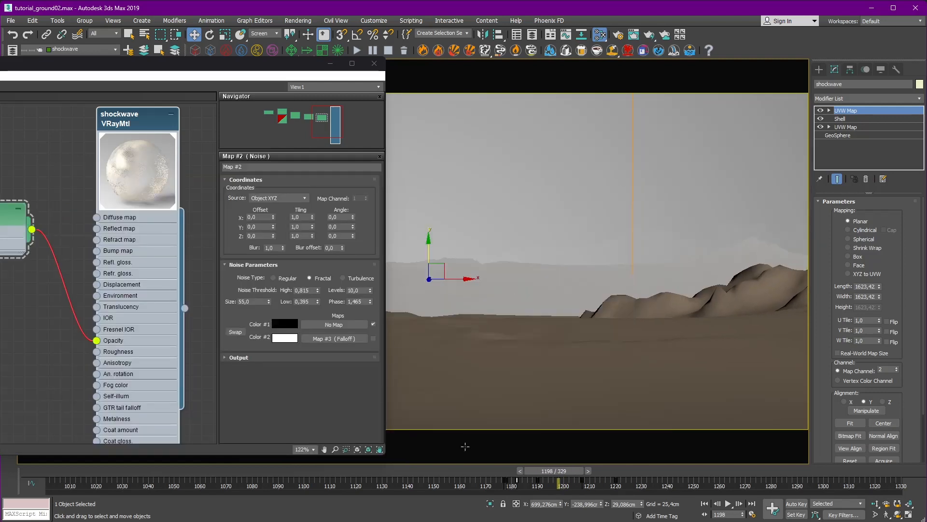
mouse_move(554, 471)
left_mouse_down()
mouse_move(758, 470)
mouse_move(549, 471)
left_mouse_up()
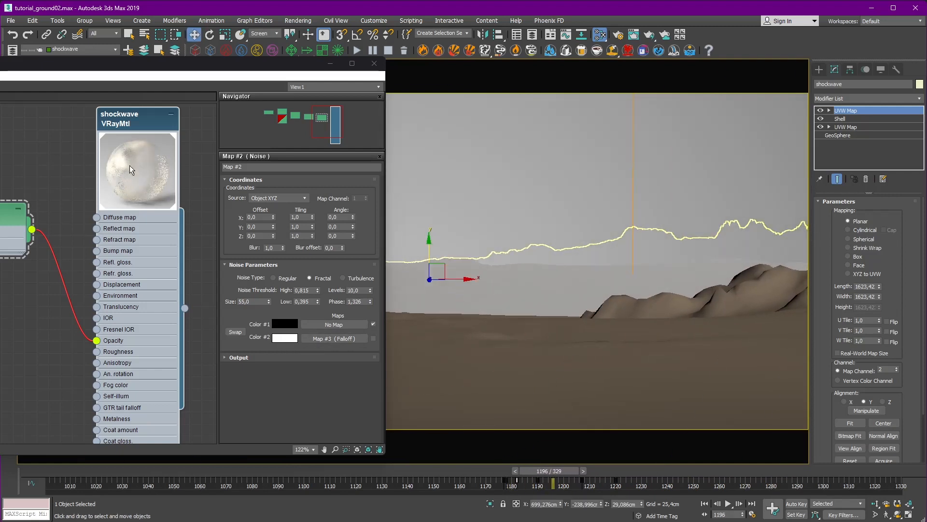
Open the Noise map's Color #2 Falloff, switch off its nested Mix map and examine its mix curve.
left_click(338, 338)
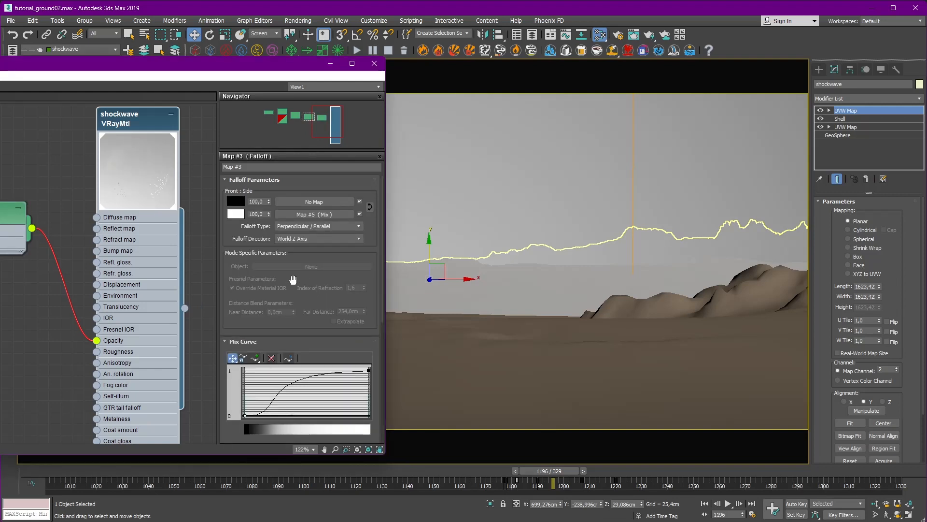
left_click_drag(293, 280, 314, 288)
left_click(359, 213)
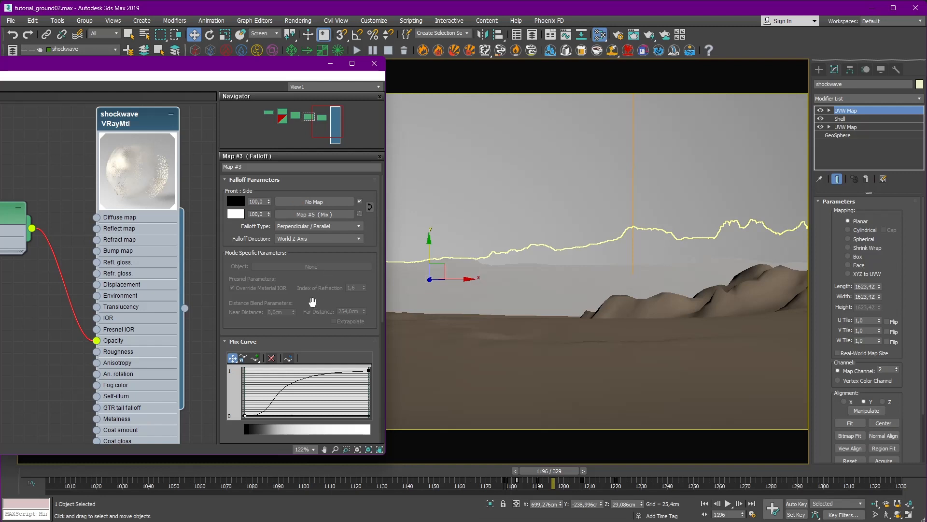
left_click_drag(312, 302, 317, 280)
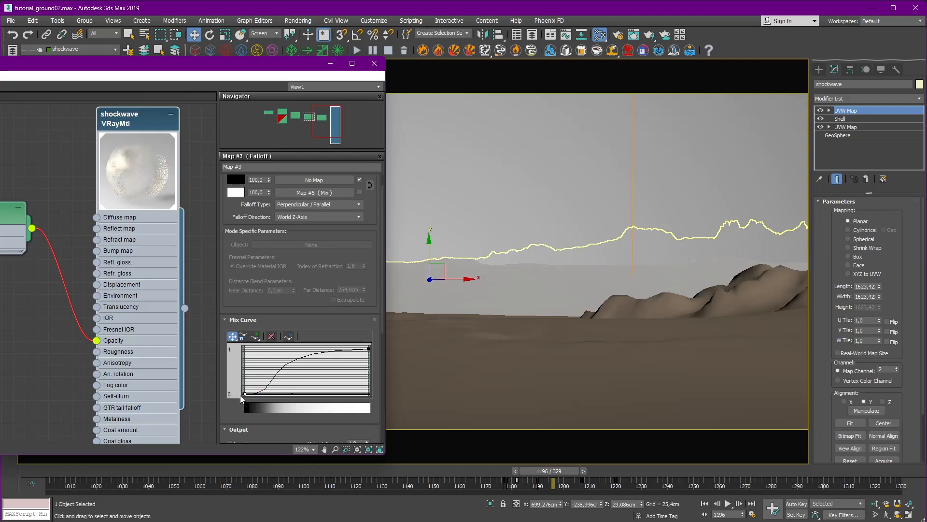
left_click_drag(370, 198, 358, 230)
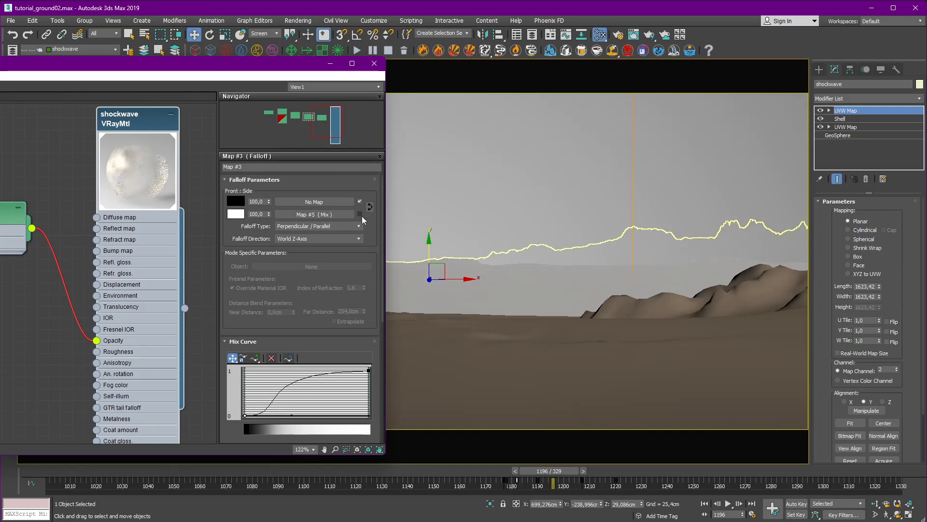
Switch off the Falloff in the Mix map's Color #2 slot, and open the Mix Amount Gradient Ramp with an enlarged node preview.
left_click(329, 216)
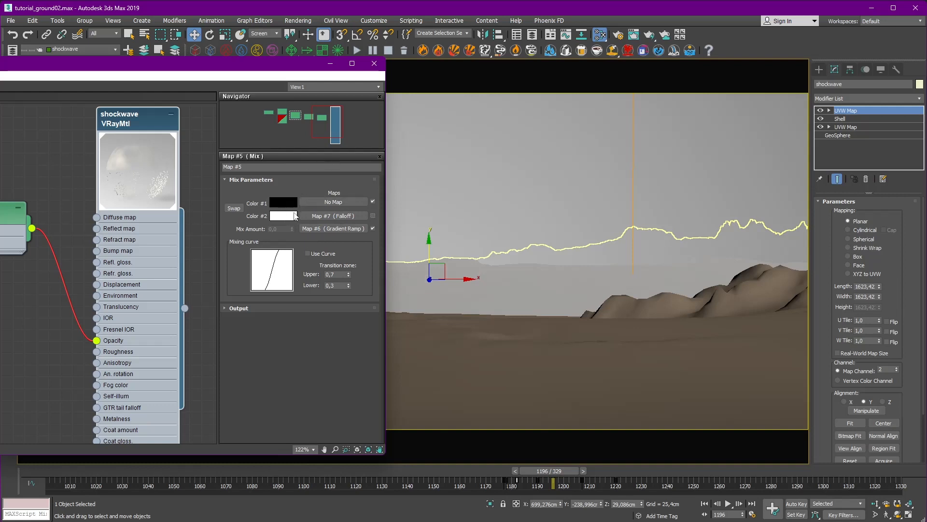
left_click(323, 229)
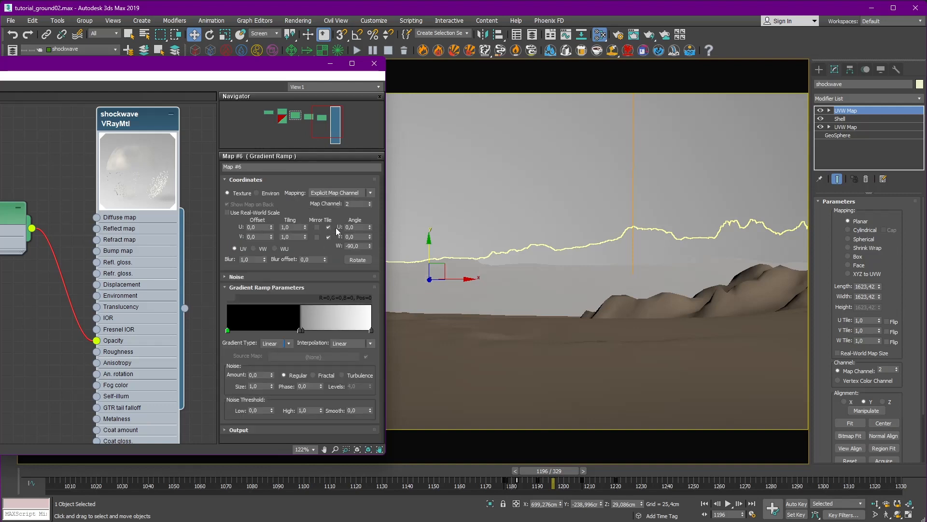
middle_click_drag(74, 172, 93, 205)
scroll(97, 231, "up", 2)
double_click(97, 230)
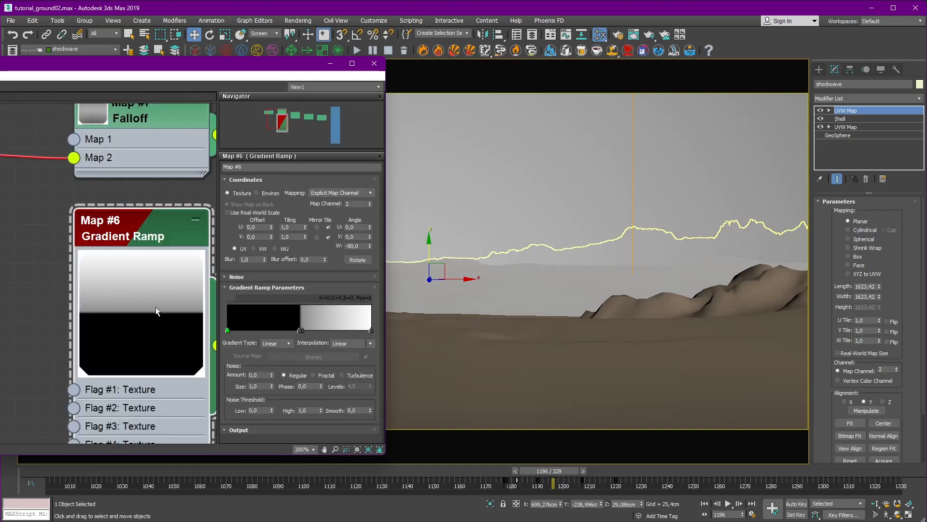
scroll(155, 306, "up", 1)
middle_click_drag(155, 306, 106, 266)
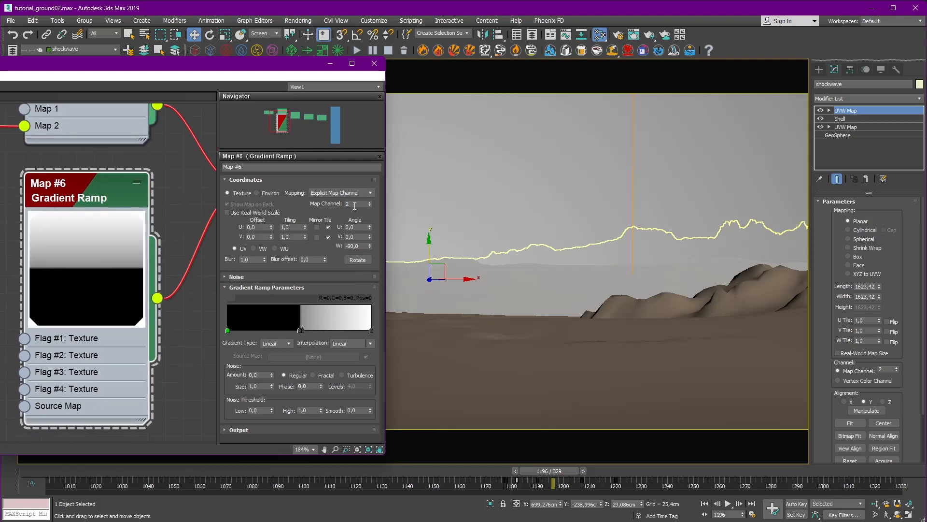
Display the Gradient Ramp on the shockwave dome in the viewport and inspect it from outside the camera view.
scroll(601, 174, "down", 8)
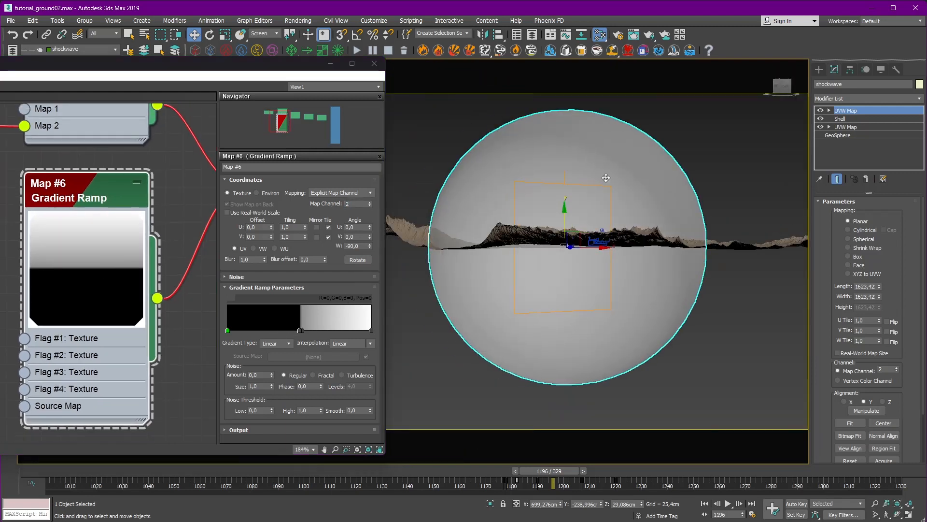
middle_click_drag(606, 178, 617, 195, "alt")
mouse_move(680, 129)
middle_mouse_down("alt")
mouse_move(705, 170)
mouse_move(659, 119)
mouse_move(685, 123)
middle_mouse_up("alt")
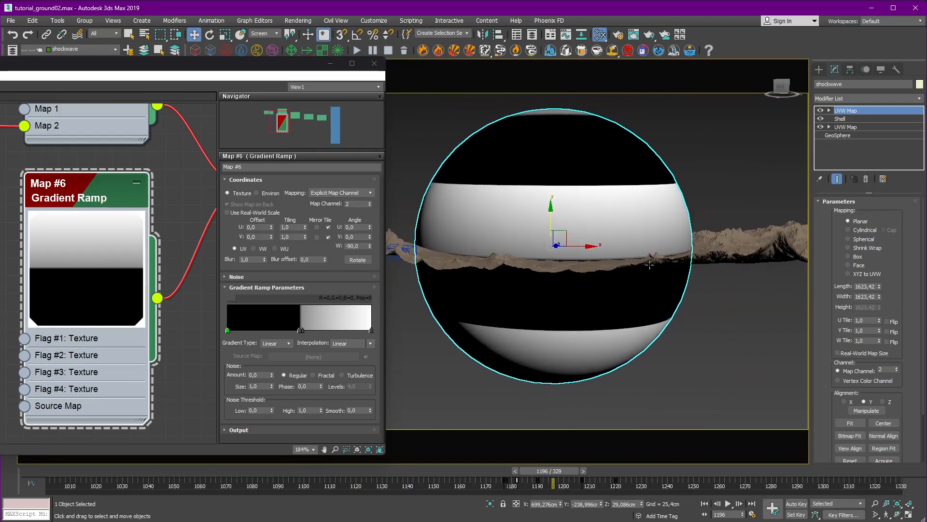
key("F3")
key("F3")
Go to frame 1183 and inspect how the gradient meets the ground around the dome's base.
mouse_move(574, 471)
left_mouse_down()
mouse_move(538, 471)
mouse_move(643, 460)
mouse_move(529, 462)
mouse_move(604, 470)
mouse_move(523, 473)
mouse_move(538, 471)
mouse_move(519, 467)
mouse_move(538, 467)
mouse_move(534, 461)
left_mouse_up()
key("w")
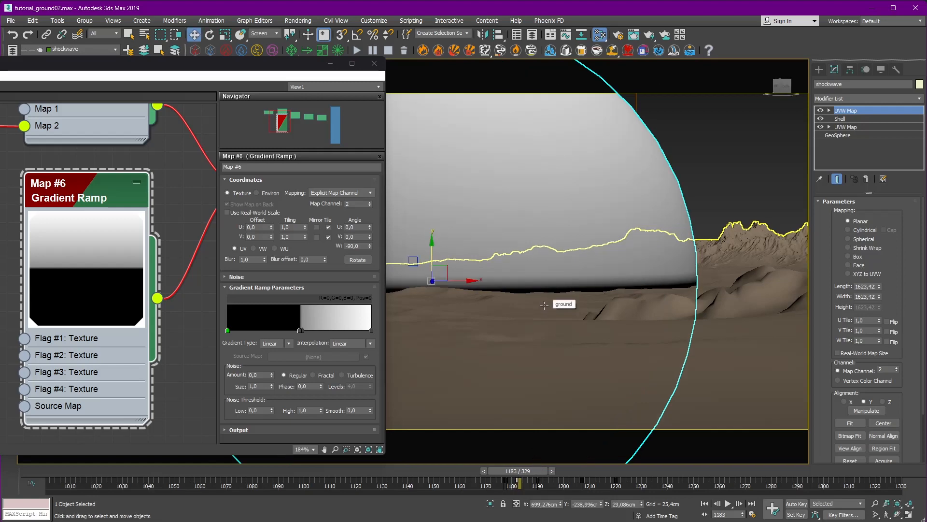
scroll(487, 217, "down", 4)
middle_click_drag(488, 217, 564, 222, "alt")
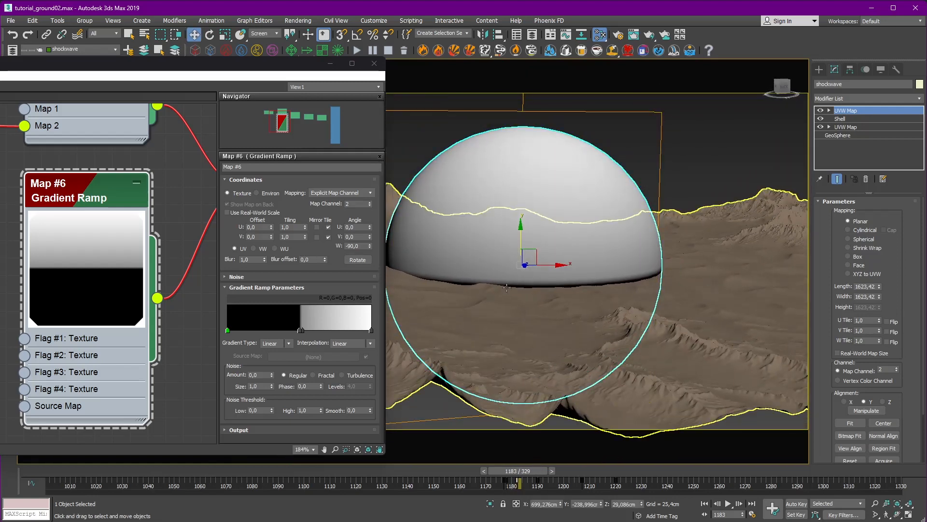
key("shift+z")
key("shift+z")
key("shift+z")
key("shift+z")
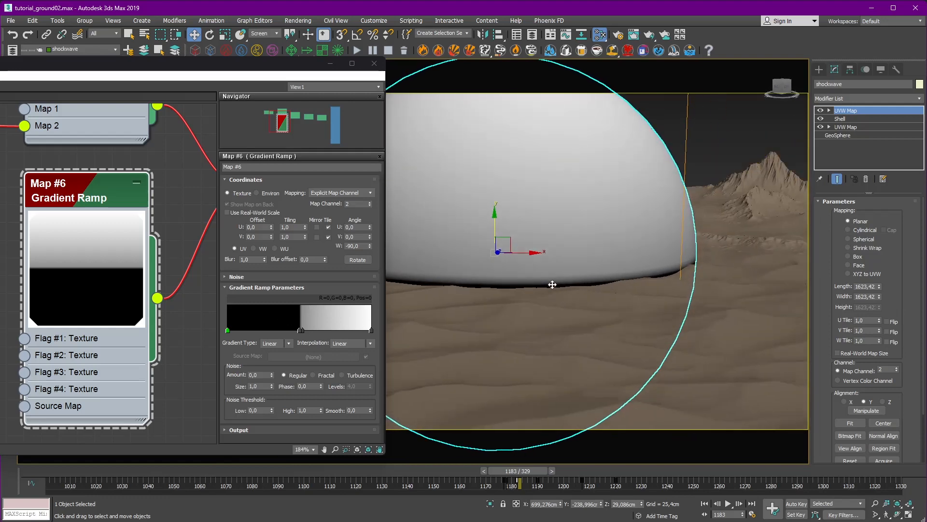
Check the Gradient Ramp's grey flag at position 52 against the dome's base, and return to the Mix map's parameters.
left_click(302, 329)
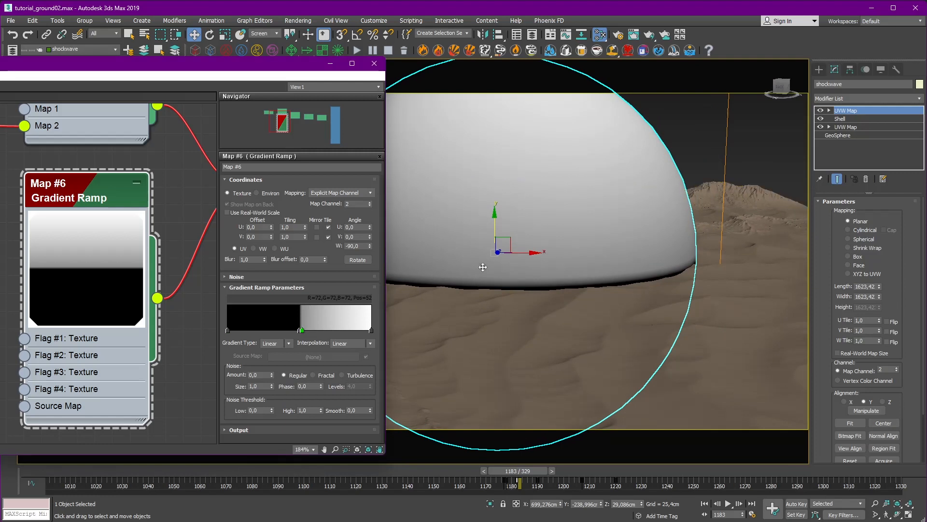
middle_click_drag(561, 195, 573, 227)
middle_click_drag(573, 227, 571, 189, "alt")
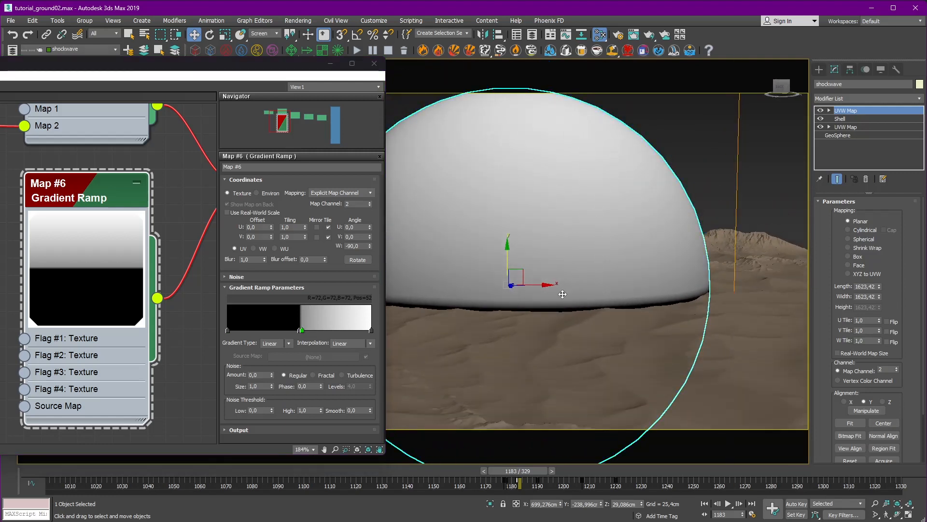
mouse_move(213, 155)
middle_mouse_down()
mouse_move(205, 166)
mouse_move(215, 159)
middle_mouse_up()
left_click(213, 161)
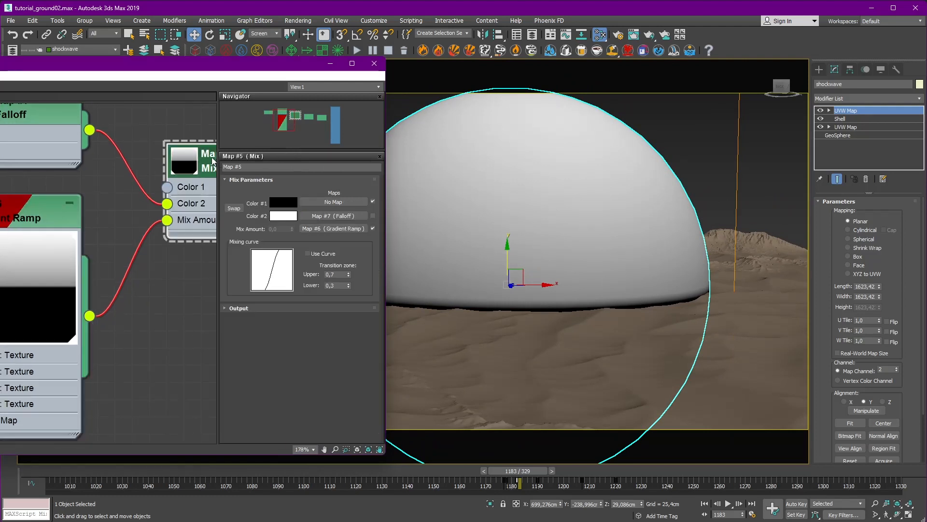
Review the shockwave node graph from the Mix map through to the VRayMtl and back to the Falloff and Gradient Ramp.
scroll(155, 152, "down", 4)
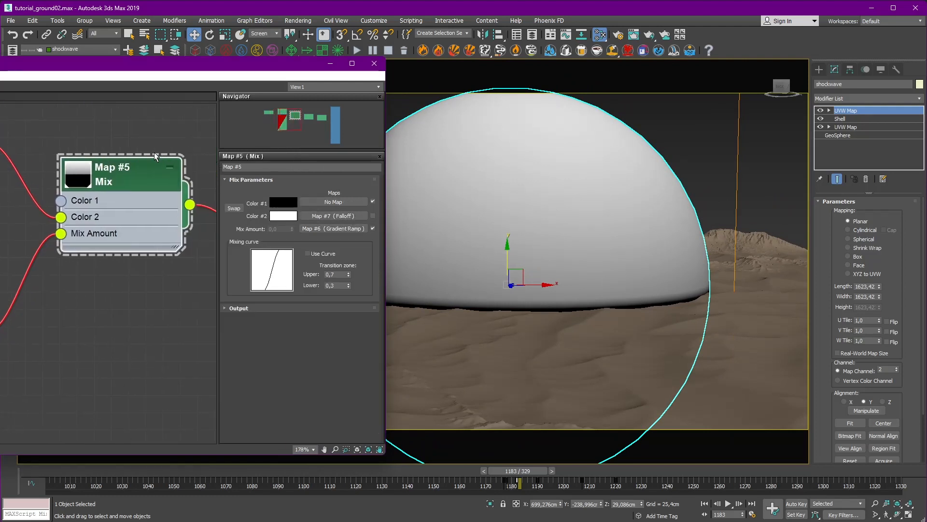
middle_click_drag(155, 152, 129, 186)
double_click(73, 164)
double_click(42, 116)
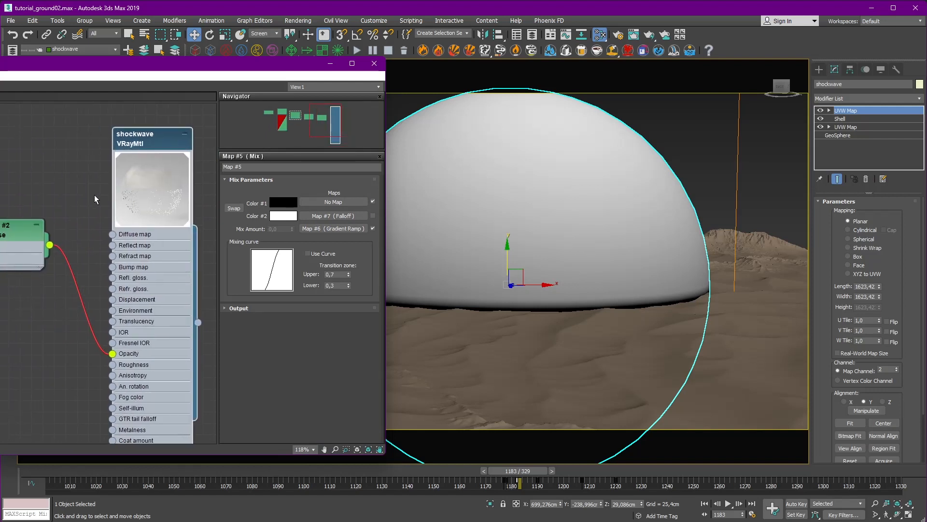
scroll(92, 198, "down", 2)
middle_click_drag(9, 194, 385, 198)
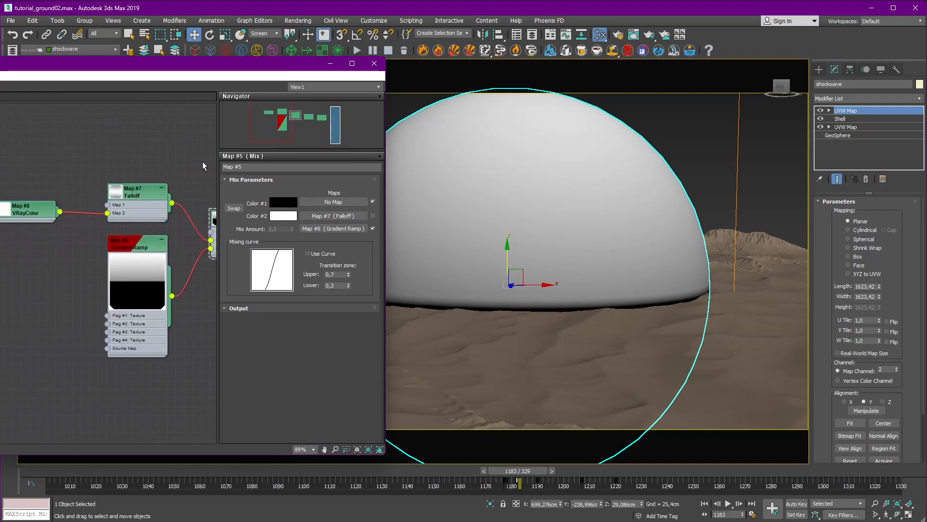
middle_click_drag(203, 164, 0, 146)
Try shading the shockwave dome in its object color in the display settings, and return it to material color.
middle_click_drag(787, 167, 681, 164)
left_click_drag(276, 65, 252, 152)
middle_click_drag(532, 188, 689, 195)
left_click(881, 71)
left_click(861, 131)
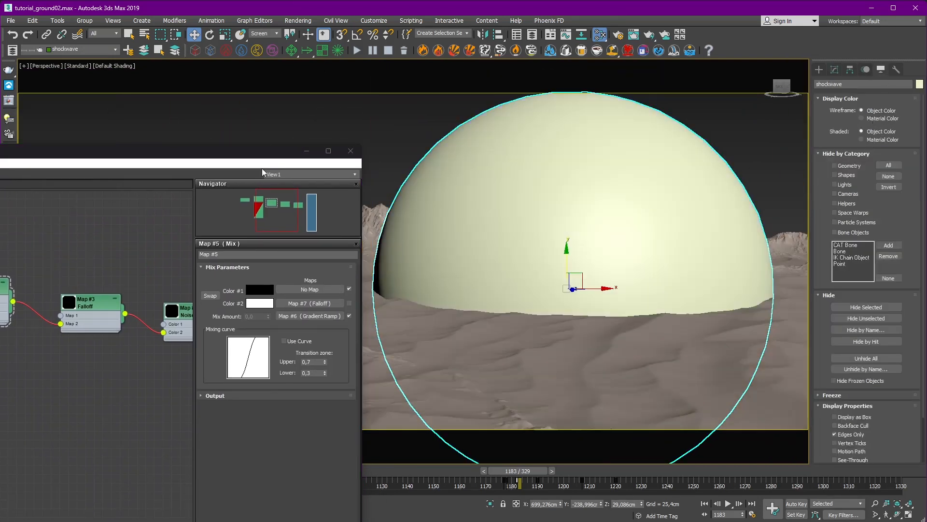
mouse_move(261, 151)
left_mouse_down()
mouse_move(307, 130)
mouse_move(444, 112)
left_mouse_up()
left_click(862, 140)
Switch the Falloff back on in the Mix map's Color #2 slot, and open the Falloff's parameters beside the dome.
middle_click_drag(234, 228, 362, 218)
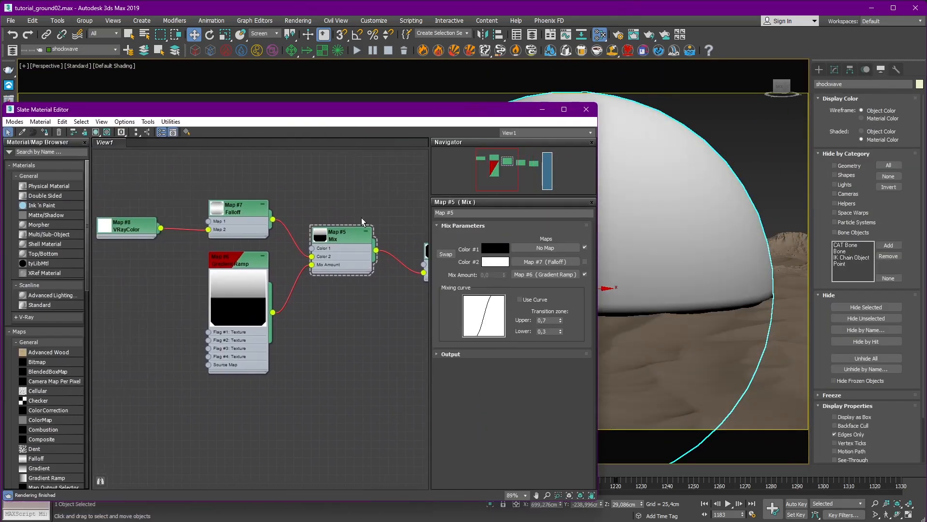
scroll(235, 213, "up", 2)
left_click(365, 243)
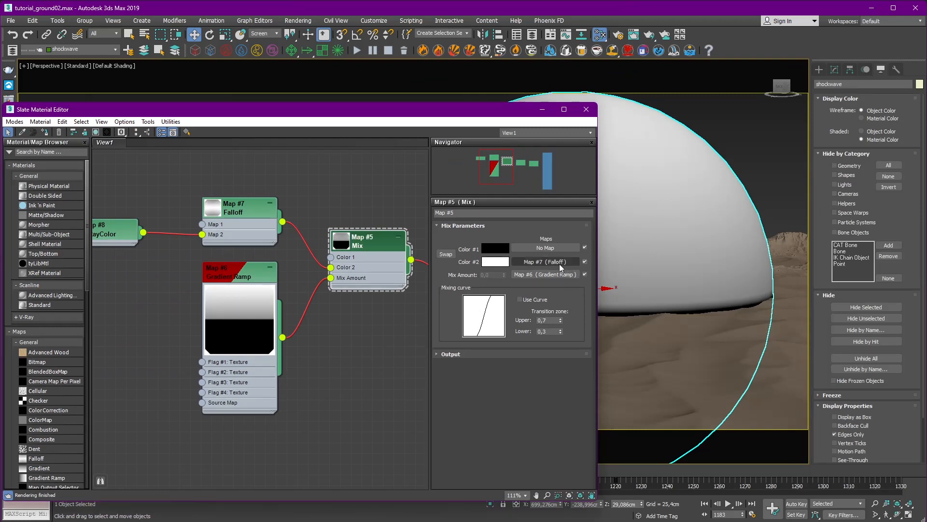
left_click(560, 263)
left_click_drag(478, 106, 295, 103)
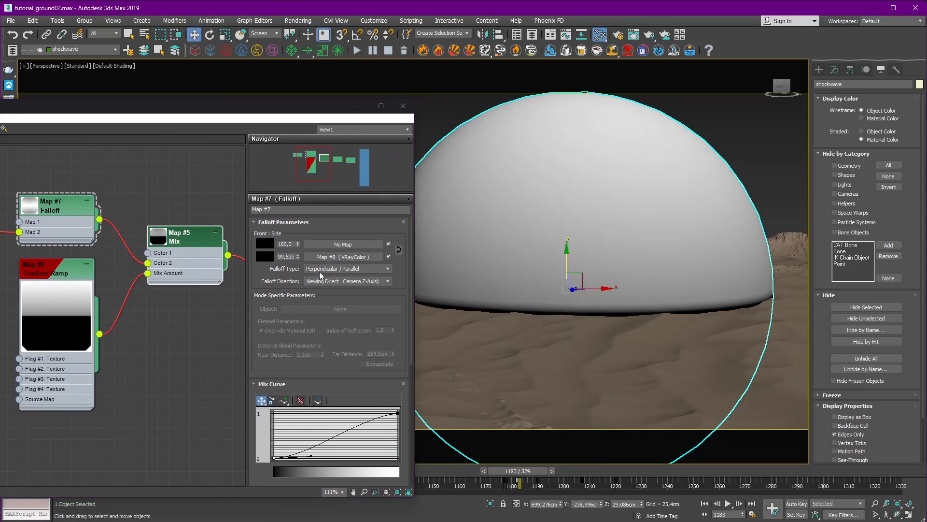
Go to frame 1207 and examine the Falloff's animated side value against the expanding dome from outside the camera view.
scroll(544, 247, "down", 8)
middle_click_drag(548, 248, 532, 236, "alt")
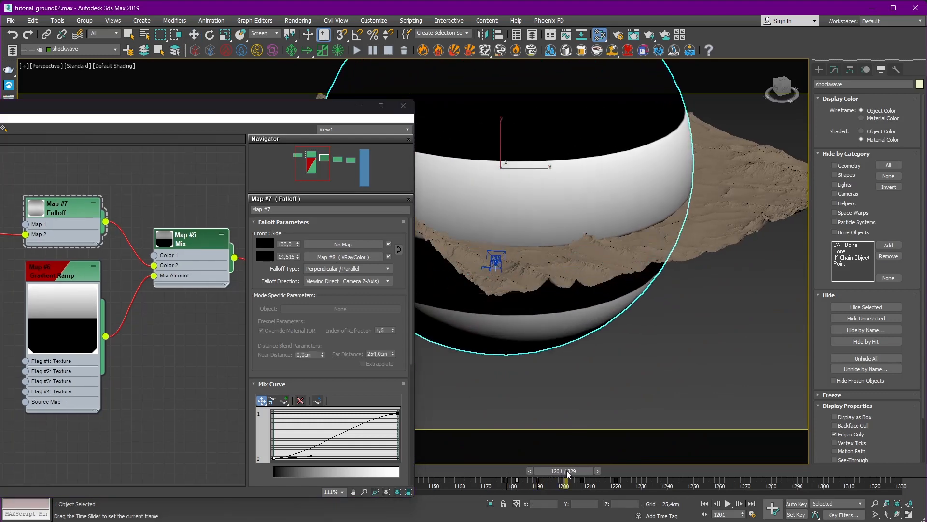
middle_click_drag(515, 295, 607, 291, "alt")
scroll(606, 292, "up", 5)
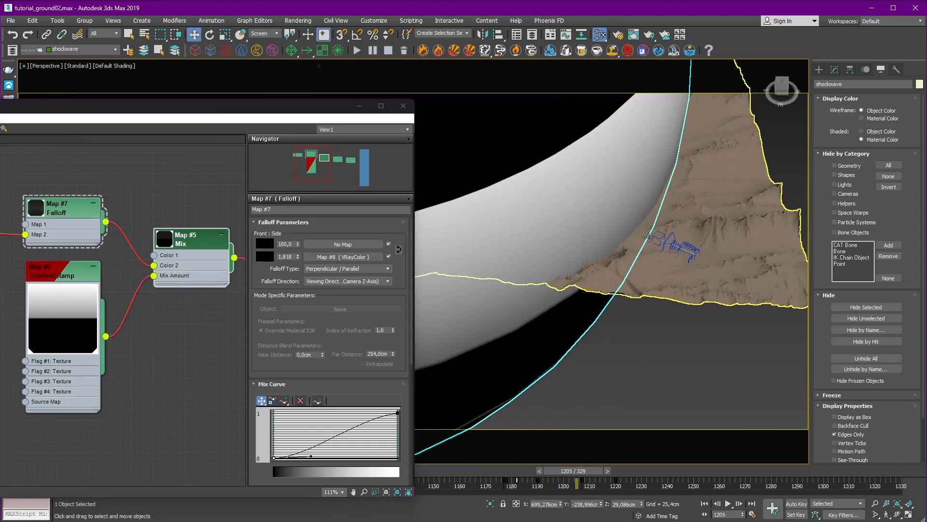
left_click_drag(596, 471, 601, 471)
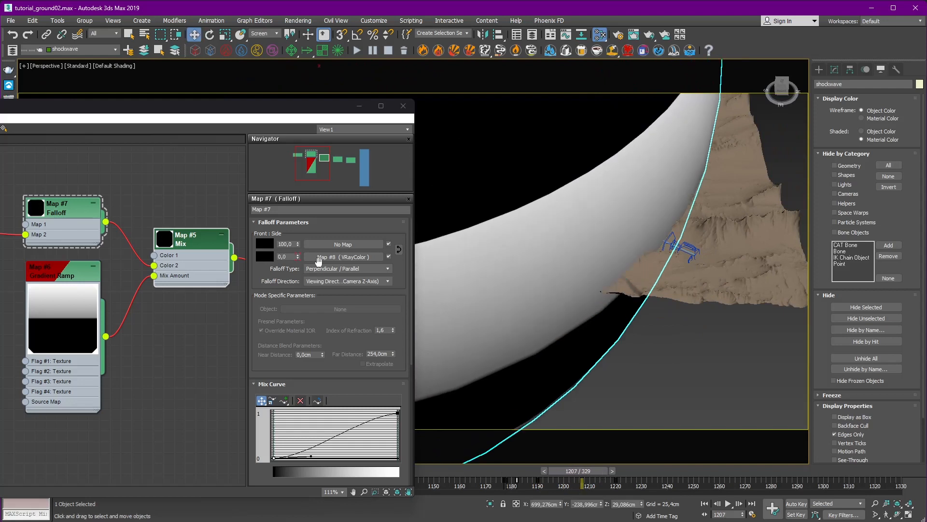
left_click_drag(292, 257, 268, 256)
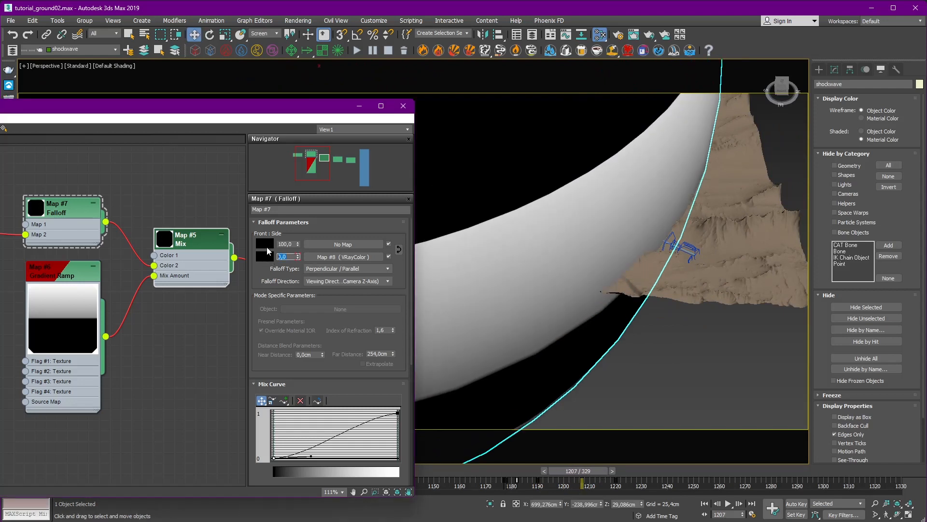
Examine the shockwave VRayMtl's preview and its Opacity connection at frame 1207.
middle_click_drag(115, 192, 96, 185)
scroll(101, 198, "down", 3)
middle_click_drag(194, 194, 84, 191)
middle_click_drag(199, 197, 148, 188)
scroll(134, 245, "up", 8)
middle_click_drag(215, 207, 30, 220)
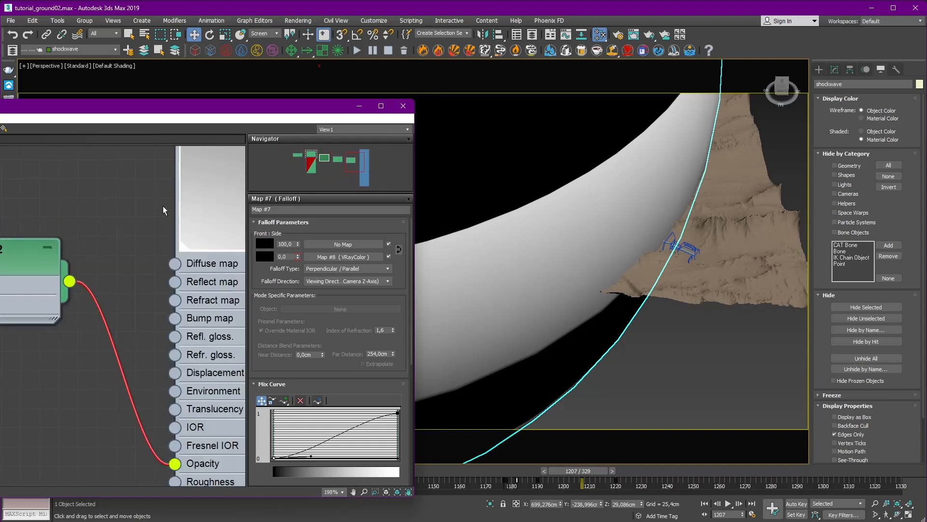
scroll(164, 205, "down", 1)
middle_click_drag(133, 204, 101, 245)
scroll(78, 208, "down", 1)
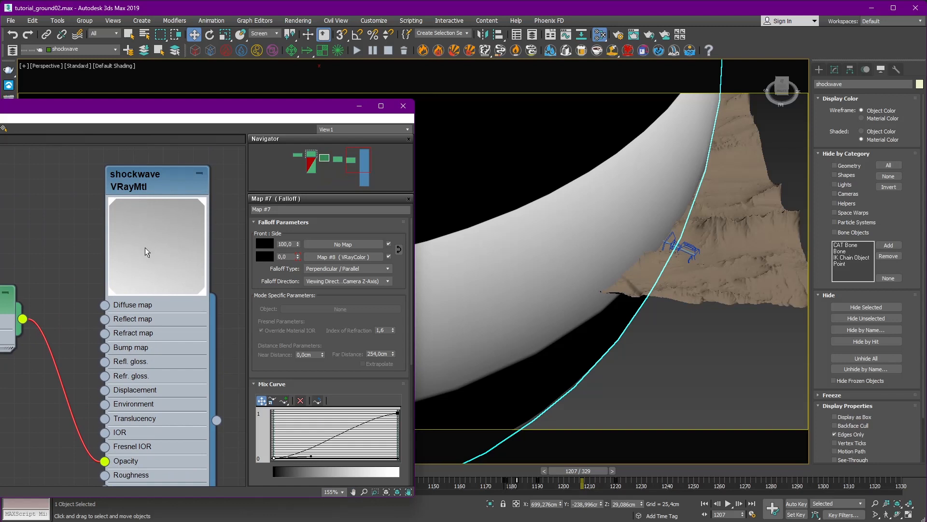
scroll(657, 244, "up", 3)
scroll(549, 294, "down", 4)
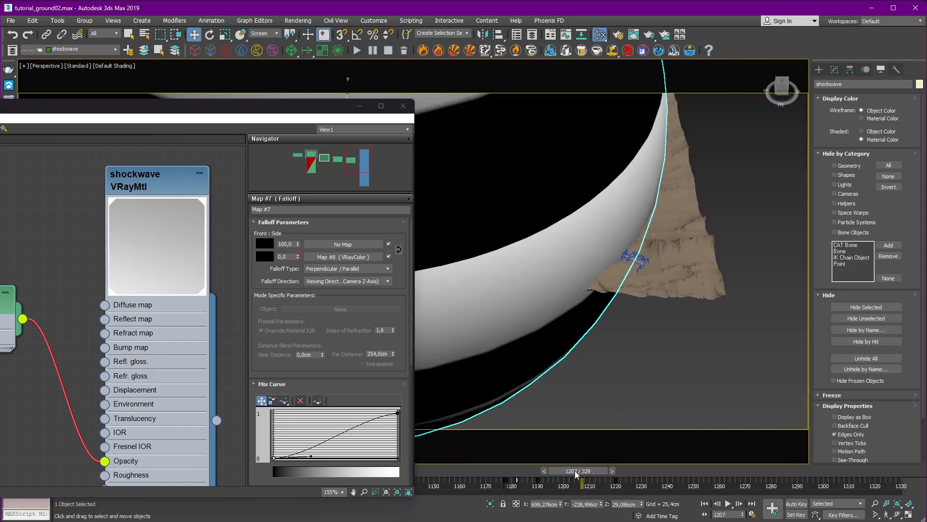
Go back to frame 1194 and show the dome in wireframe from the perspective view.
left_click_drag(575, 474, 545, 472)
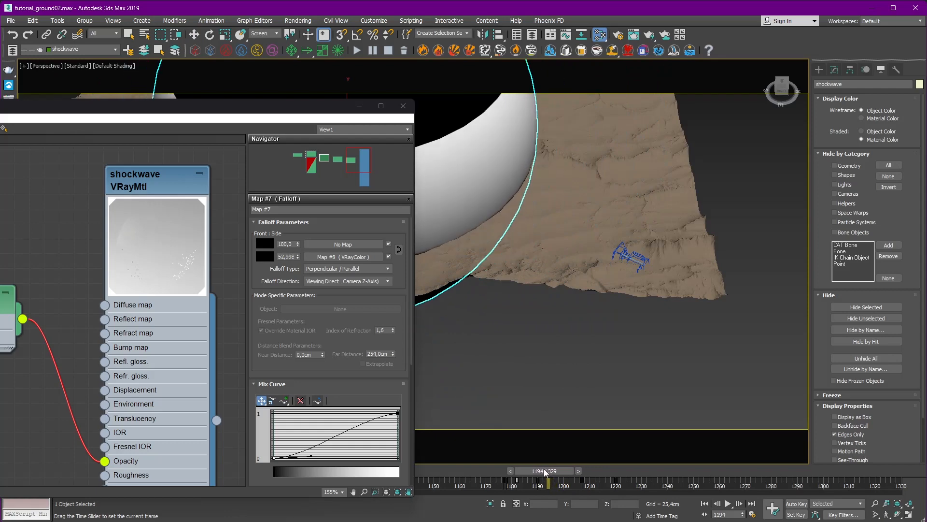
scroll(550, 333, "down", 3)
mouse_move(532, 280)
middle_mouse_down()
mouse_move(604, 309)
mouse_move(610, 360)
mouse_move(478, 273)
mouse_move(495, 275)
middle_mouse_up()
key("F3")
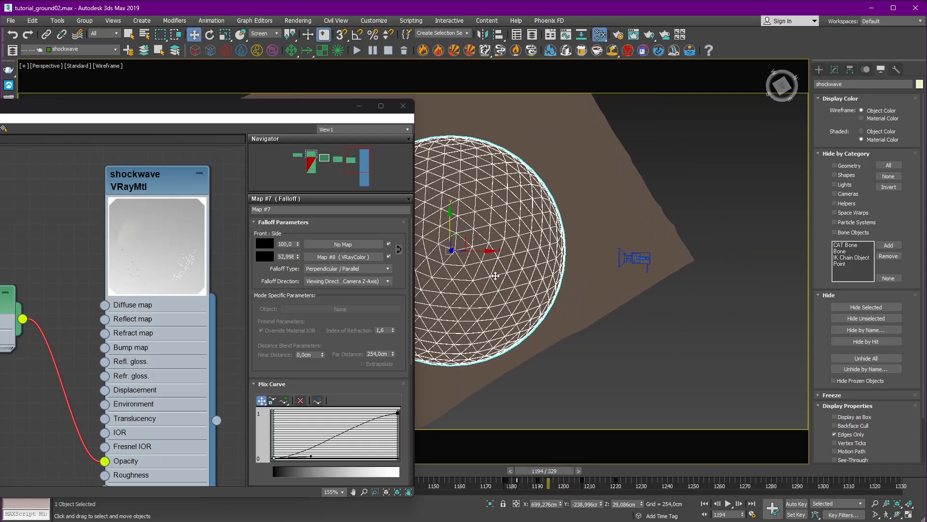
Check the Falloff's side value at frame 1182 against the smaller wireframe dome.
left_click(288, 257)
left_click_drag(550, 472, 522, 474)
key("w")
middle_click_drag(488, 292, 544, 292)
middle_click_drag(543, 292, 509, 257, "alt")
left_click(437, 247)
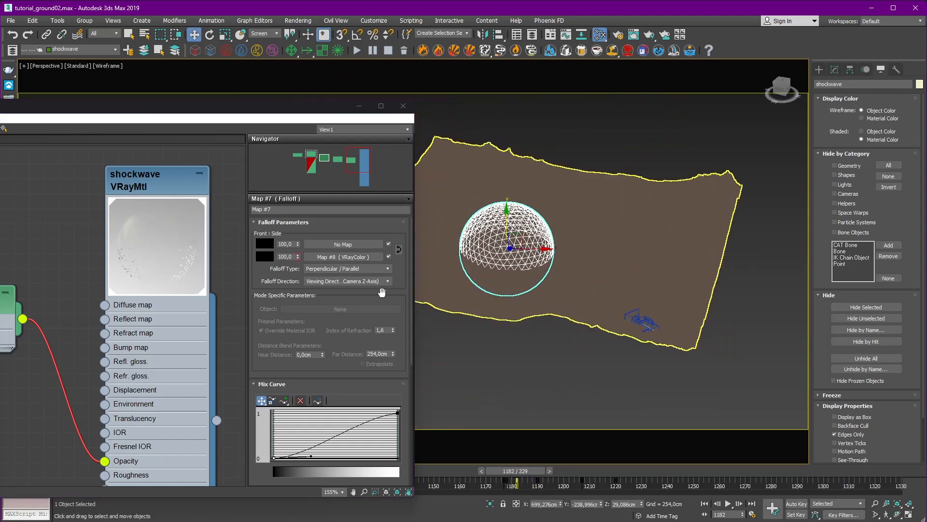
Open the VRayColor map feeding the Falloff and check its color.
left_click(337, 257)
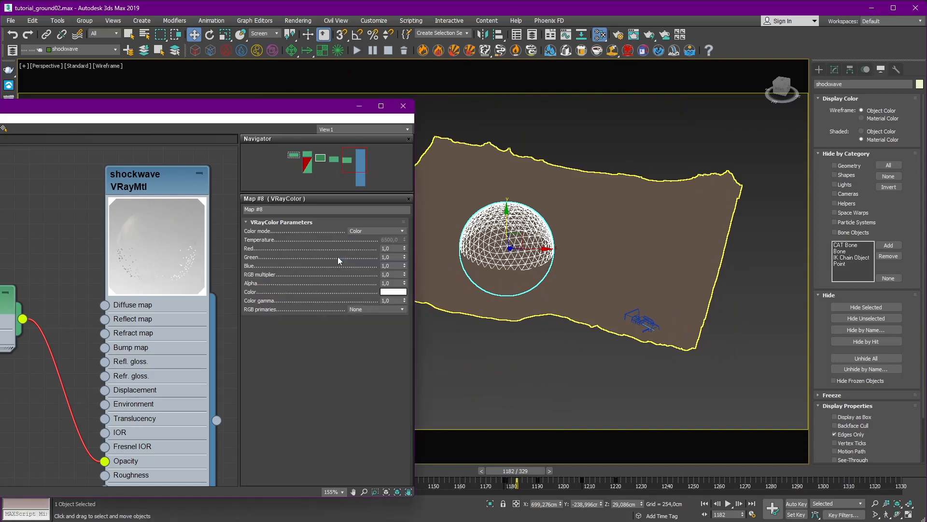
left_click(392, 292)
left_click(396, 149)
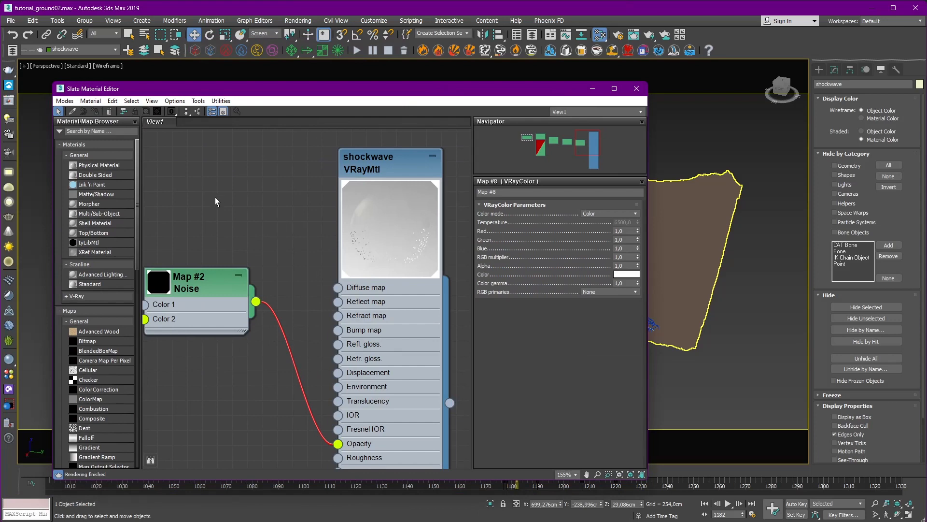
Reduce the Gradient Ramp node's enlarged preview and nudge the node into line with the other maps.
scroll(284, 204, "down", 4)
scroll(349, 209, "down", 4)
middle_click_drag(284, 203, 389, 216)
scroll(269, 240, "up", 1)
double_click(286, 249)
left_click_drag(293, 237, 293, 242)
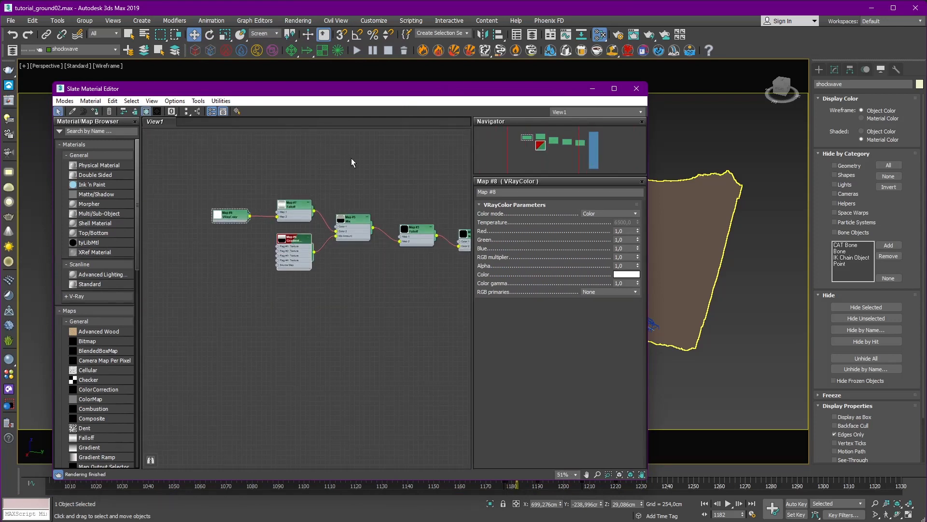
Reposition the shockwave VRayMtl node slightly in the graph, and close the Slate Material Editor.
left_click(352, 161)
scroll(352, 165, "up", 1)
middle_click_drag(430, 193, 210, 186)
middle_click_drag(354, 182, 291, 176)
scroll(344, 184, "up", 1)
left_click_drag(344, 182, 337, 166)
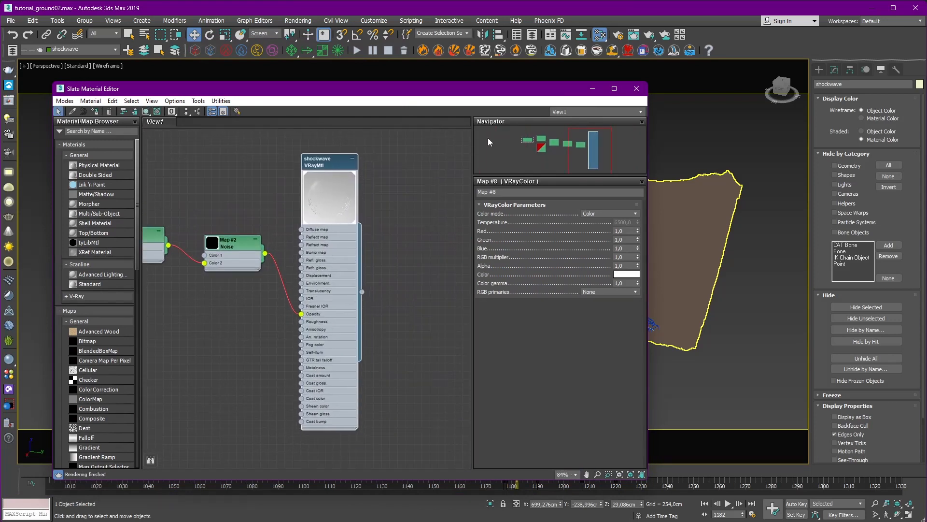
left_click(636, 91)
Show the shaded PhysCamera001 view with nothing selected, and scrub to frame 1210 to check the dome's expansion.
left_click(616, 132)
key("c")
key("F3")
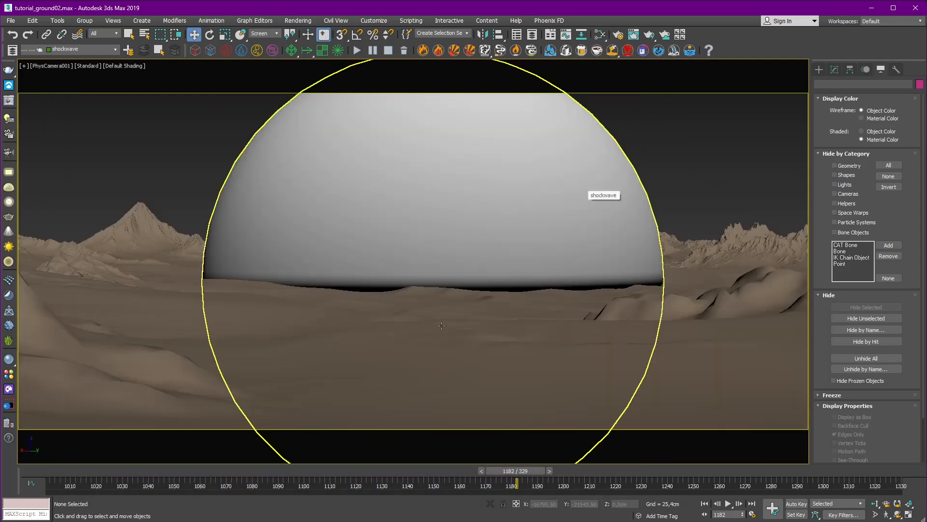
left_click_drag(524, 471, 595, 480)
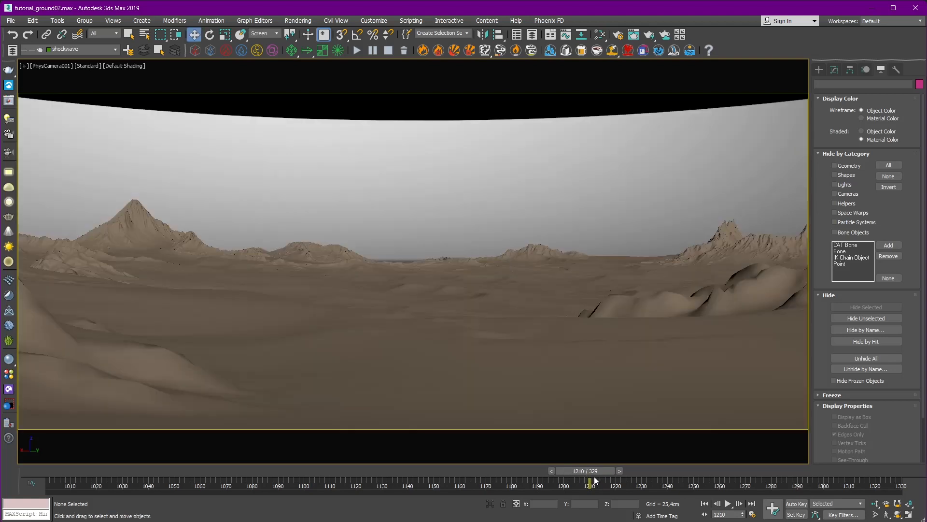
Select the shockwave dome and set up a perspective view around it beside the camera view in the four-viewport layout.
left_click(414, 131)
key("alt+w")
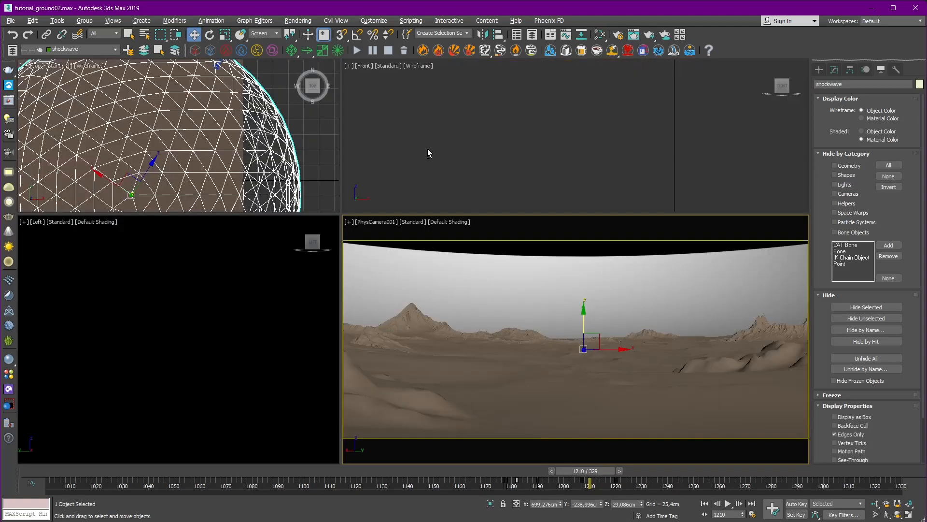
right_click(208, 126)
key("p")
scroll(208, 126, "down", 7)
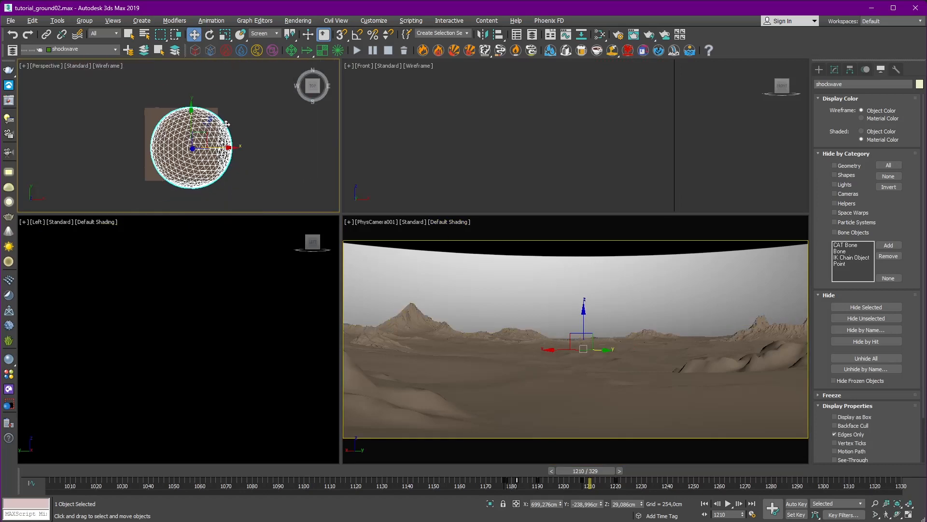
middle_click_drag(207, 127, 228, 116, "alt")
Scale the gizmo of the shockwave's topmost UVW Map modifier uniformly to about 197 percent.
left_click(835, 69)
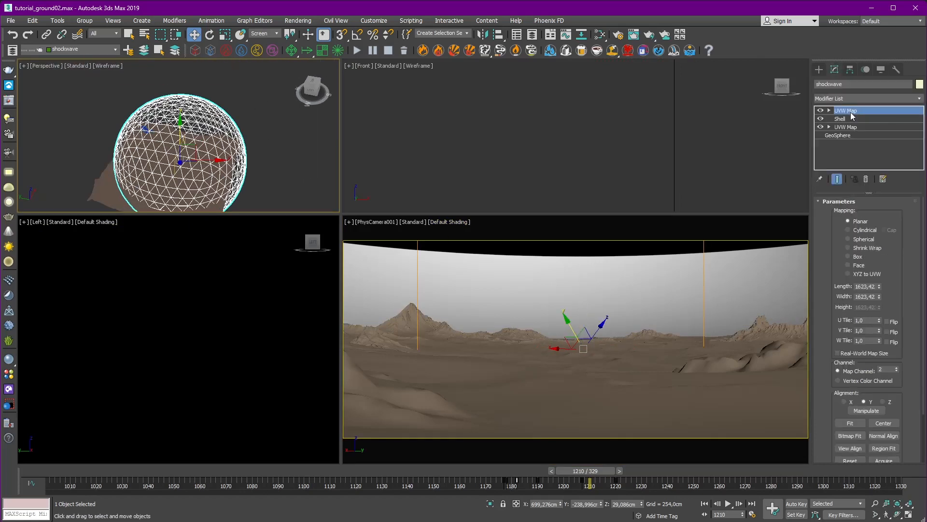
middle_click_drag(145, 188, 194, 166, "alt")
scroll(178, 166, "up", 3)
key("r")
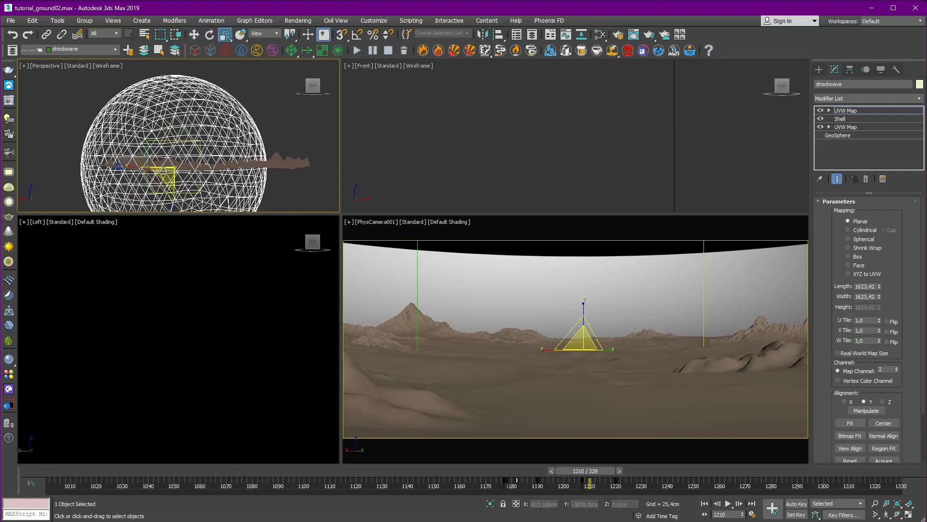
left_click_drag(166, 172, 175, 132)
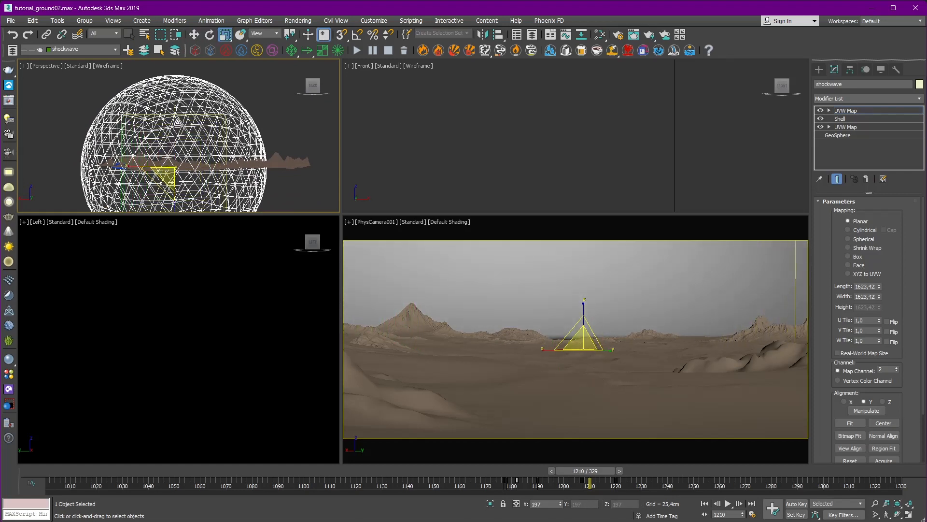
Shade the perspective view to inspect the gradient on the dome, and clear the selection.
key("F3")
mouse_move(256, 103)
middle_mouse_down("alt")
mouse_move(235, 103)
mouse_move(265, 115)
mouse_move(227, 111)
mouse_move(273, 110)
middle_mouse_up("alt")
right_click(273, 110)
left_click(262, 112)
Maximize the PhysCamera001 view and scrub back to frame 1178 to check the dome.
left_click(551, 416)
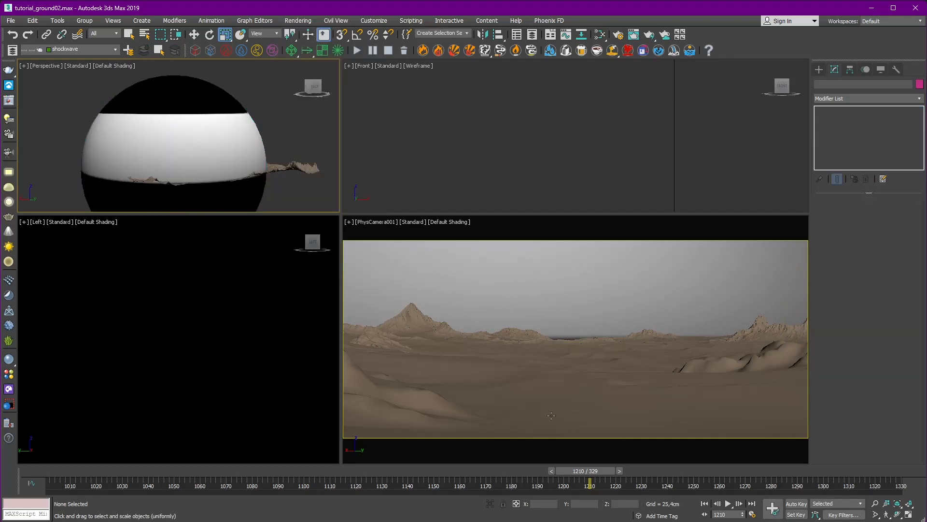
key("alt+w")
left_click_drag(599, 470, 520, 459)
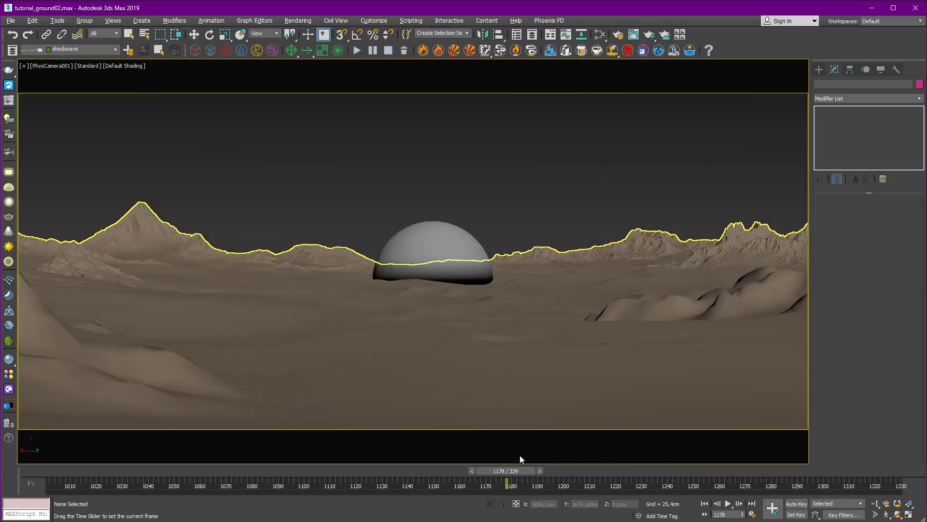
Show the whole terrain in perspective, and hide the shockwave layer in the Layer Explorer.
key("p")
scroll(540, 181, "down", 5)
middle_click_drag(410, 206, 515, 268, "alt")
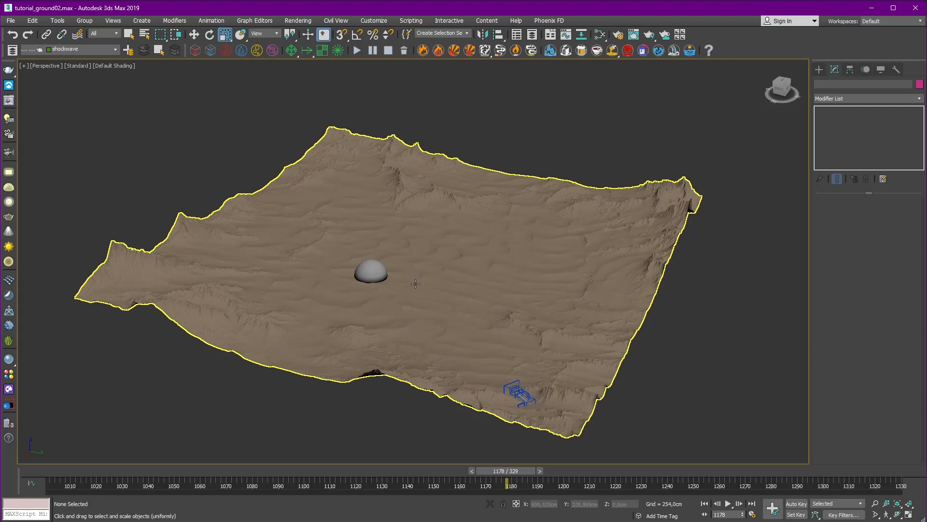
scroll(542, 165, "up", 5)
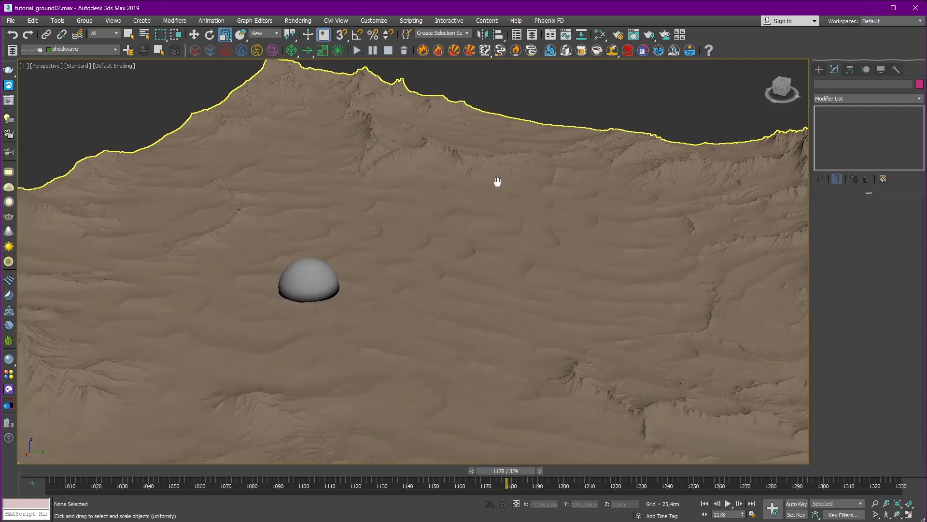
left_click(13, 51)
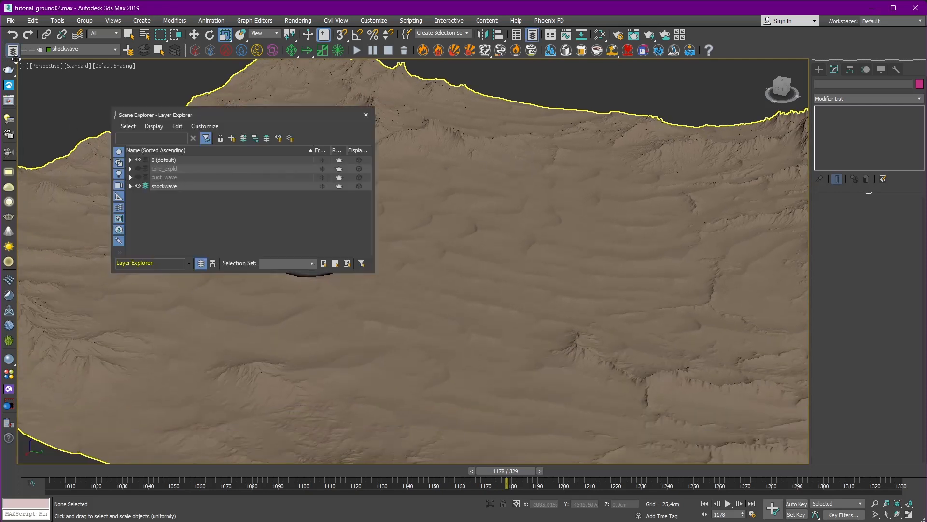
left_click(138, 186)
left_click_drag(222, 120, 449, 114)
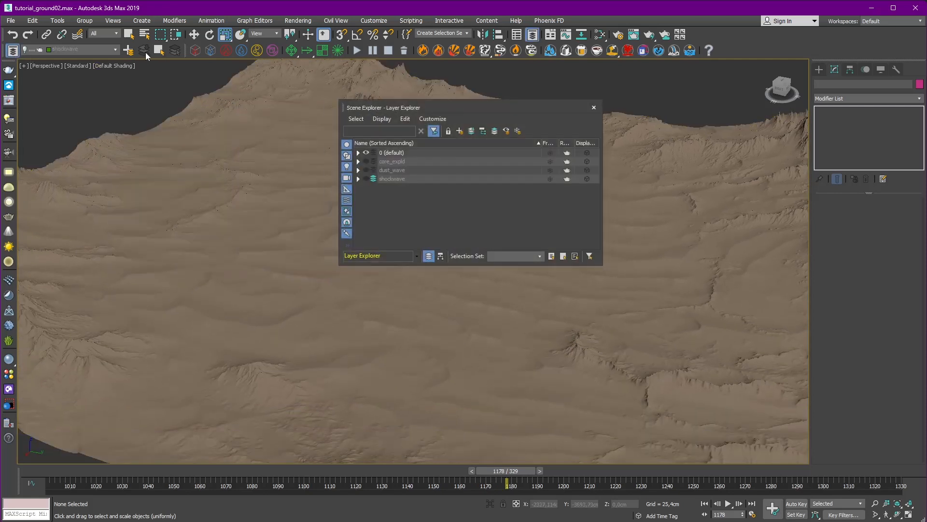
Create a new layer and rename it ground.
left_click(128, 50)
right_click(395, 180)
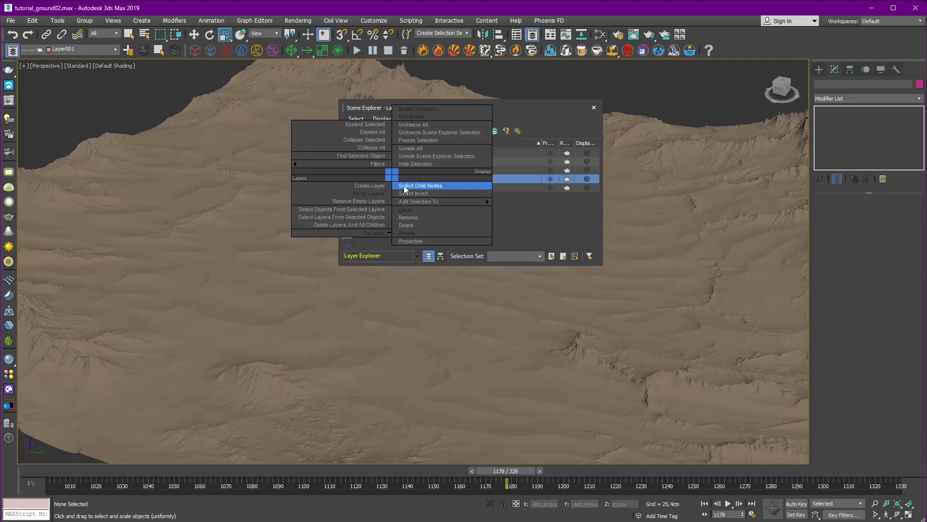
left_click(409, 217)
type("ground")
key("Return")
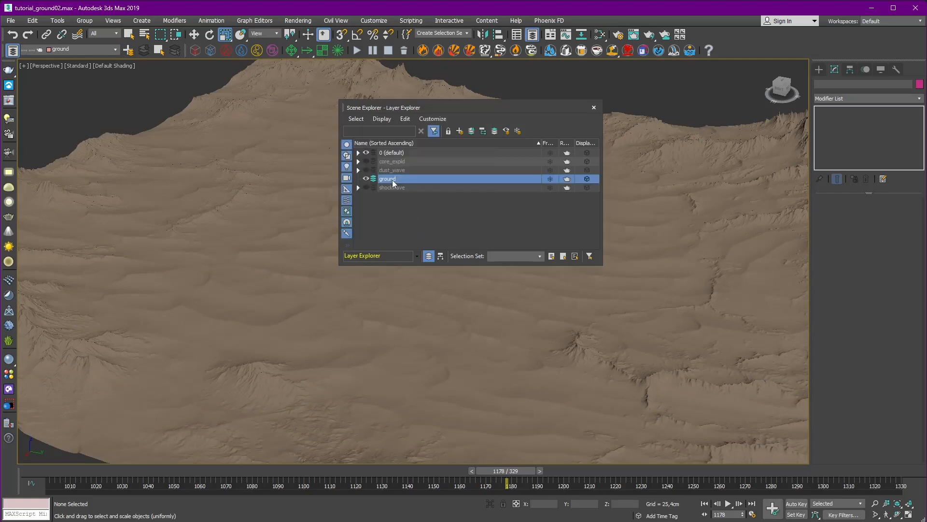
Move the terrain mesh into the ground layer, rename the mesh desert, and close the Layer Explorer.
left_click(358, 152)
left_click_drag(395, 179, 387, 223)
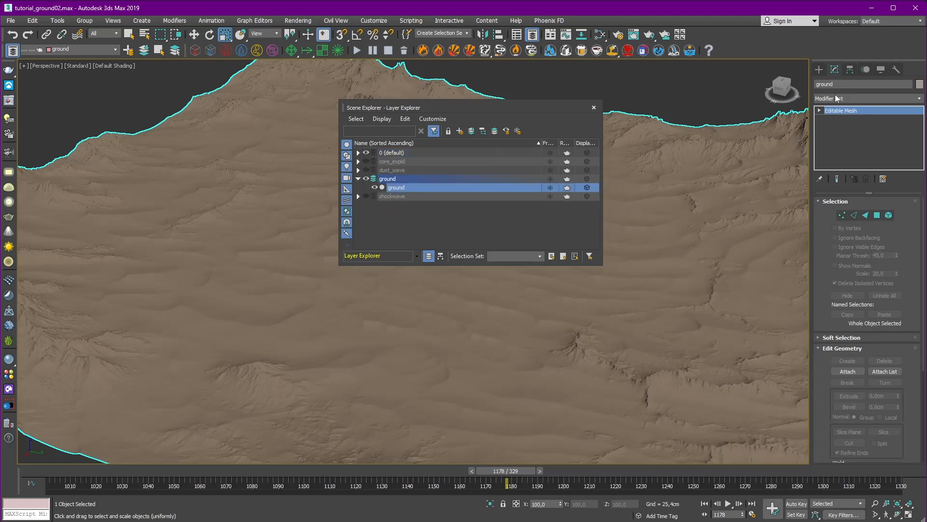
type("desert")
left_click(417, 224)
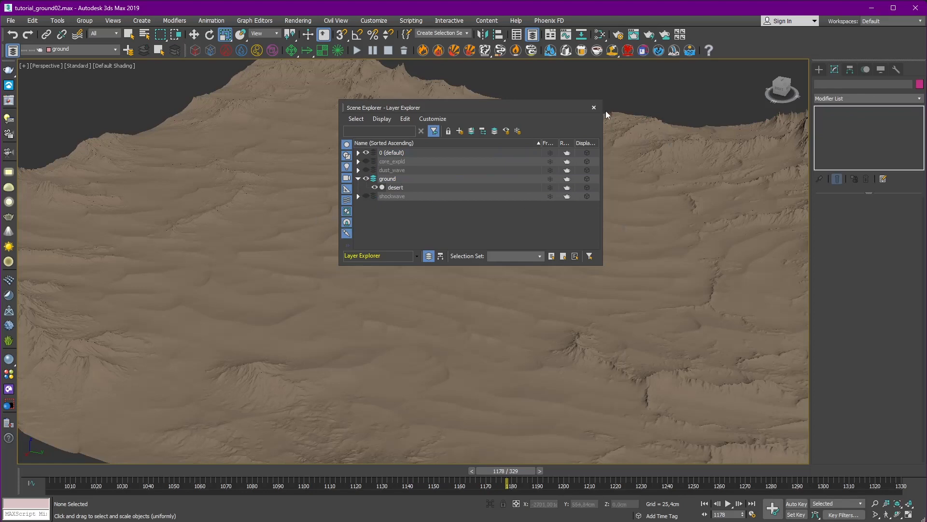
left_click(390, 180)
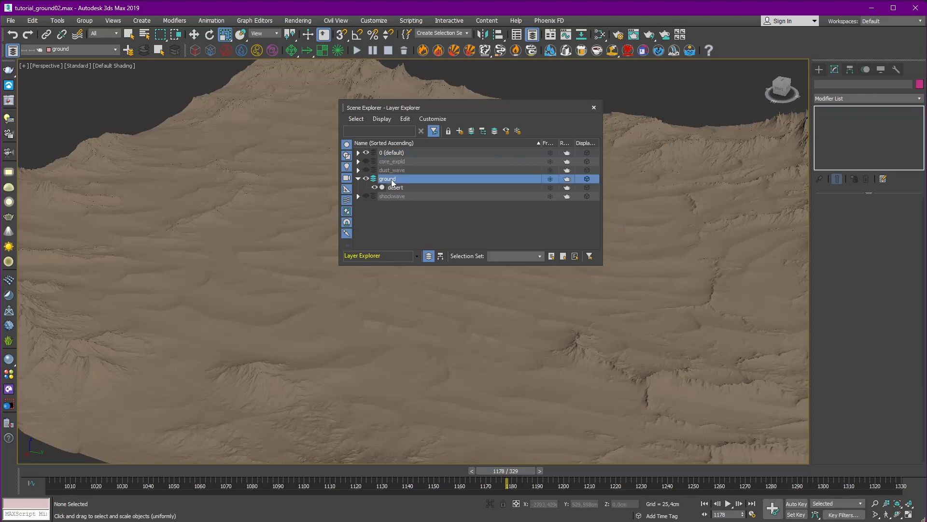
left_click(594, 108)
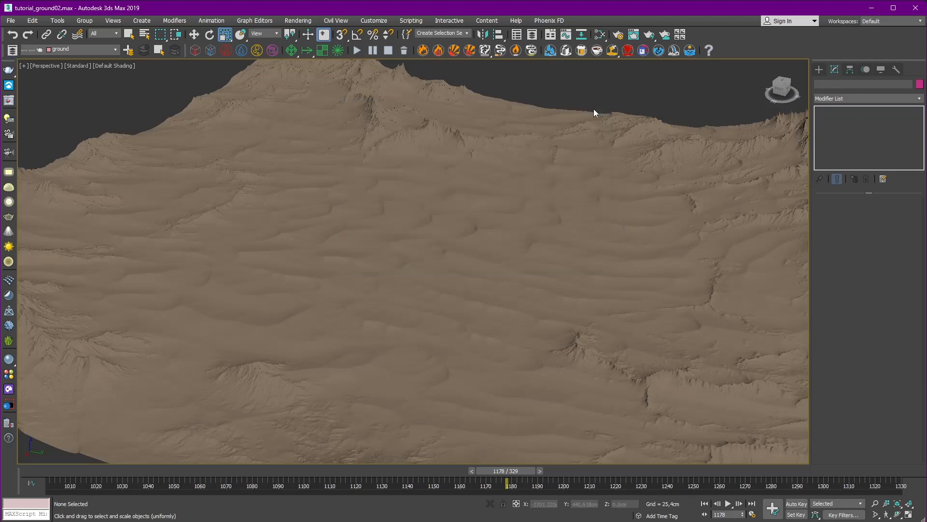
middle_click_drag(483, 203, 410, 198, "alt")
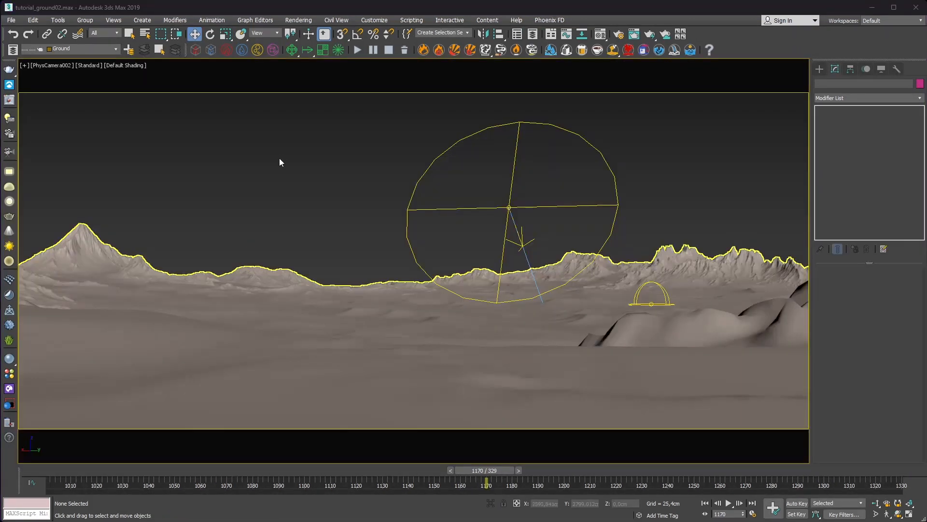
Clear the selection in the PhysCamera002 view and scrub the timeline back to frame 1148.
left_click(280, 157)
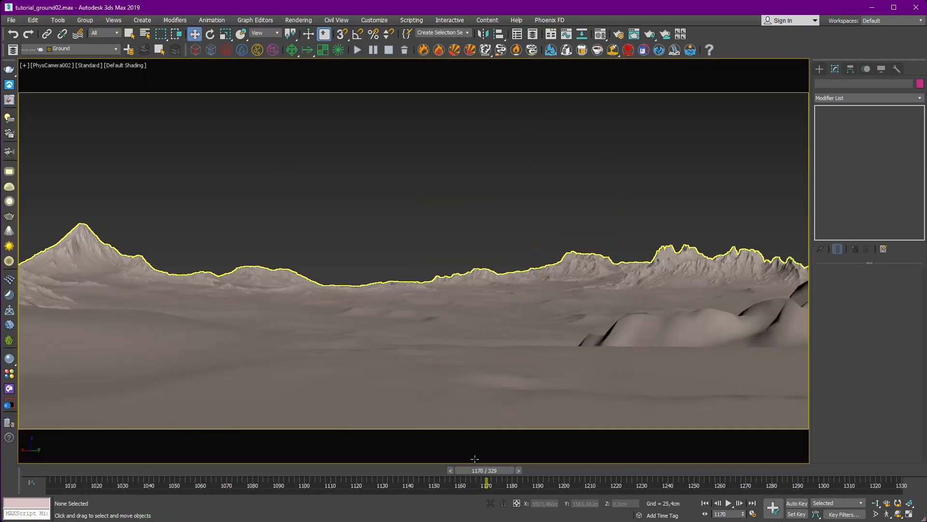
left_click_drag(497, 469, 447, 476)
key("w")
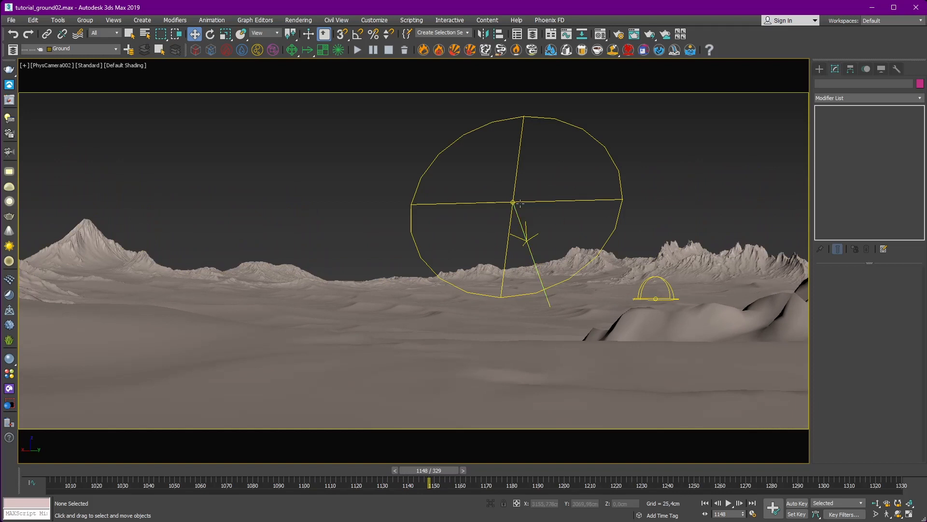
Select the VRaySun and examine its intensity, size, filter color, sky and option settings, leaving them unmodified.
left_click(523, 218)
scroll(897, 296, "down", 1)
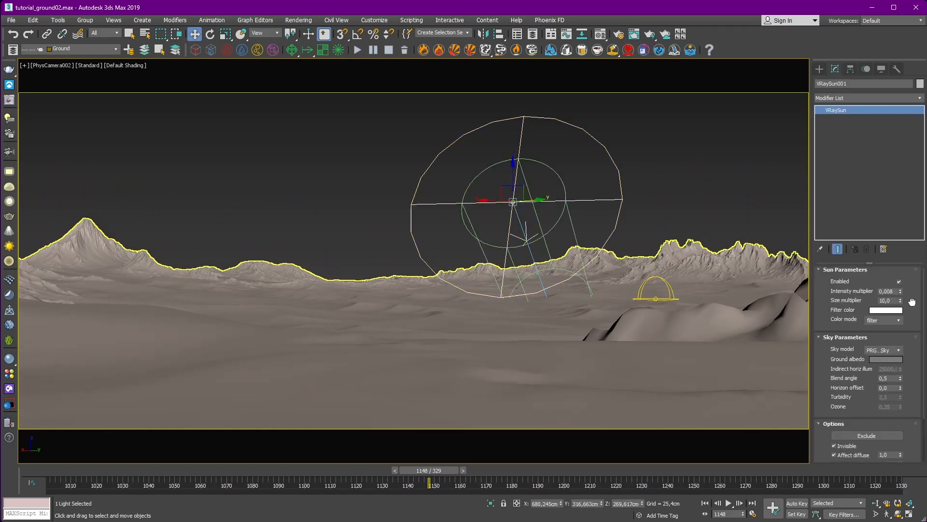
left_click(889, 309)
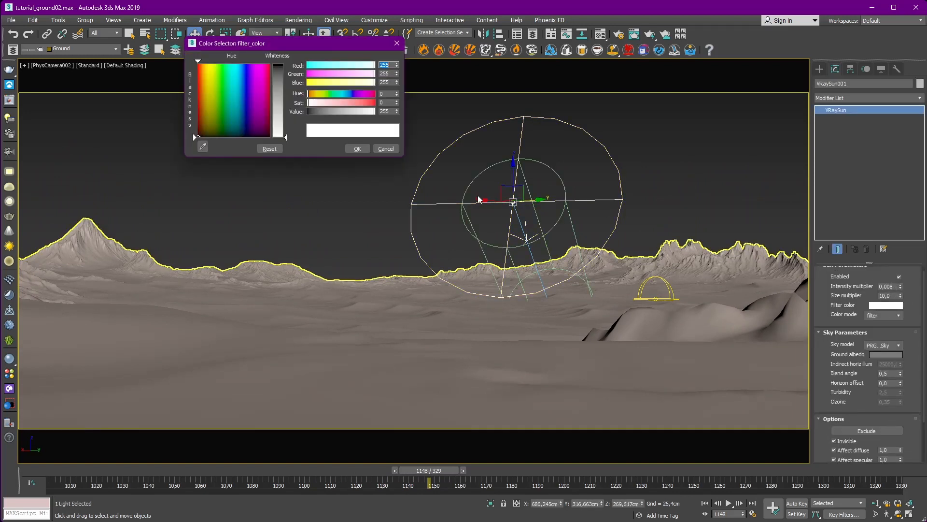
left_click(394, 148)
scroll(913, 378, "down", 3)
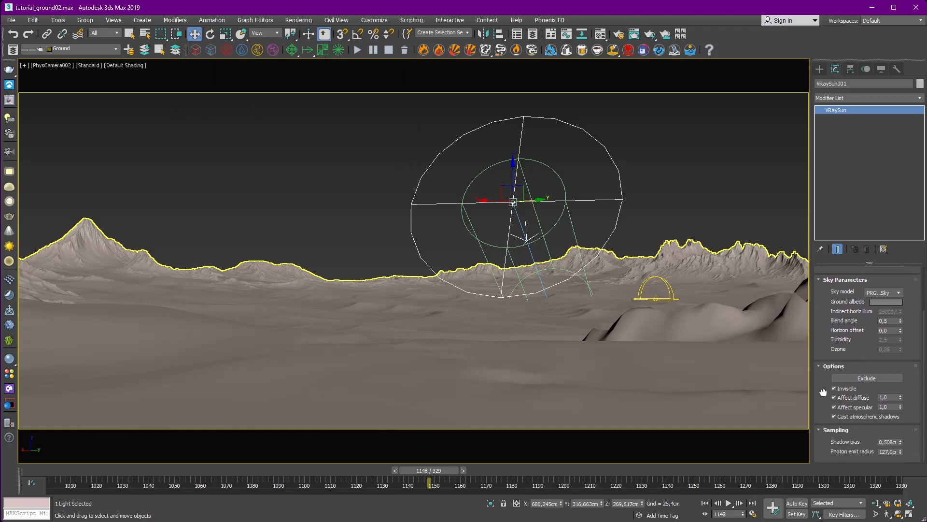
left_click(695, 196)
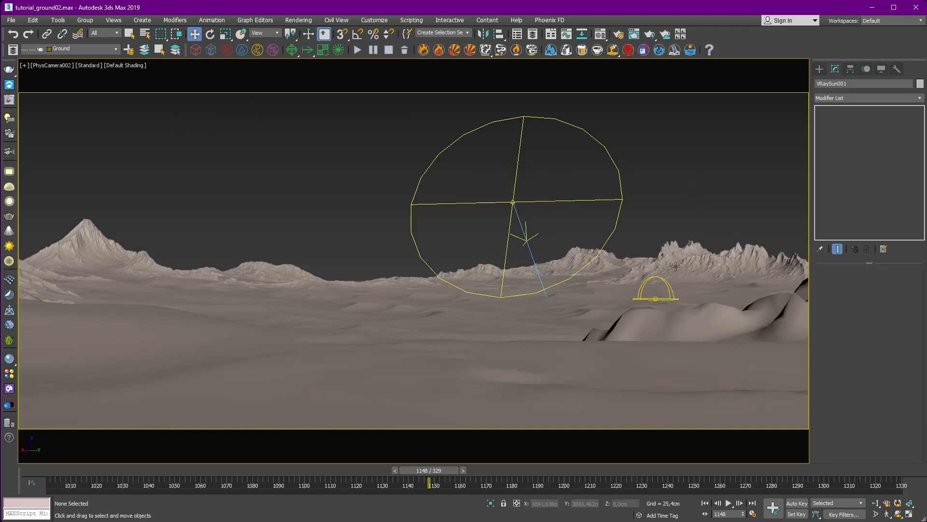
Select the V-Ray dome light and examine its dome, options, sampling and viewport settings.
left_click(656, 298)
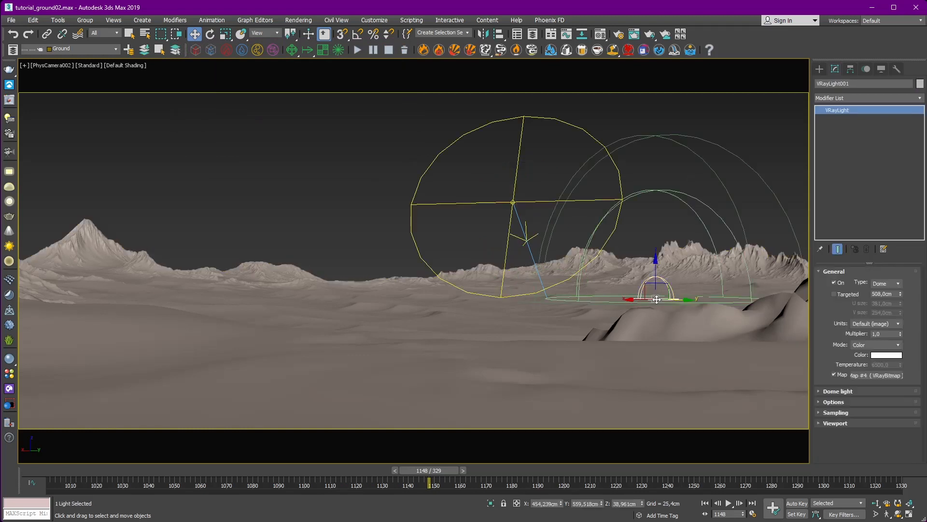
left_click(844, 390)
left_click(833, 340)
left_click(830, 402)
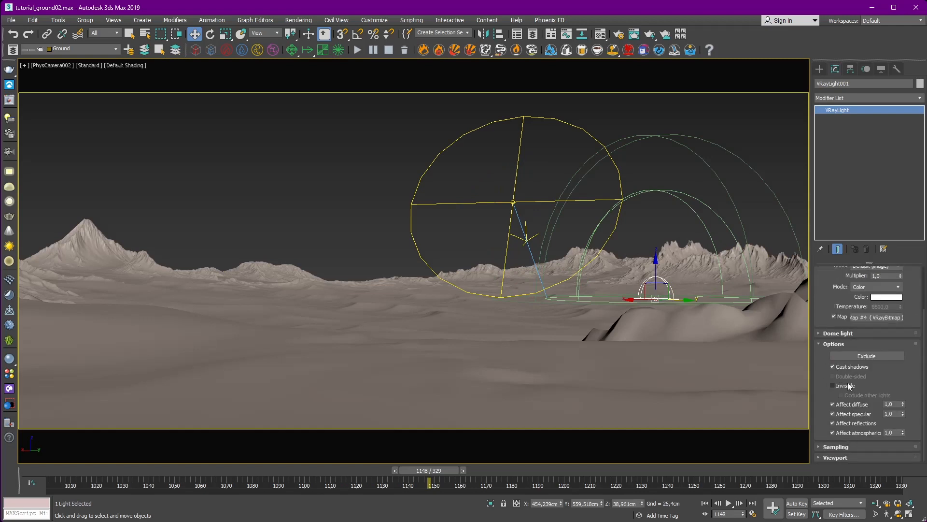
left_click(832, 447)
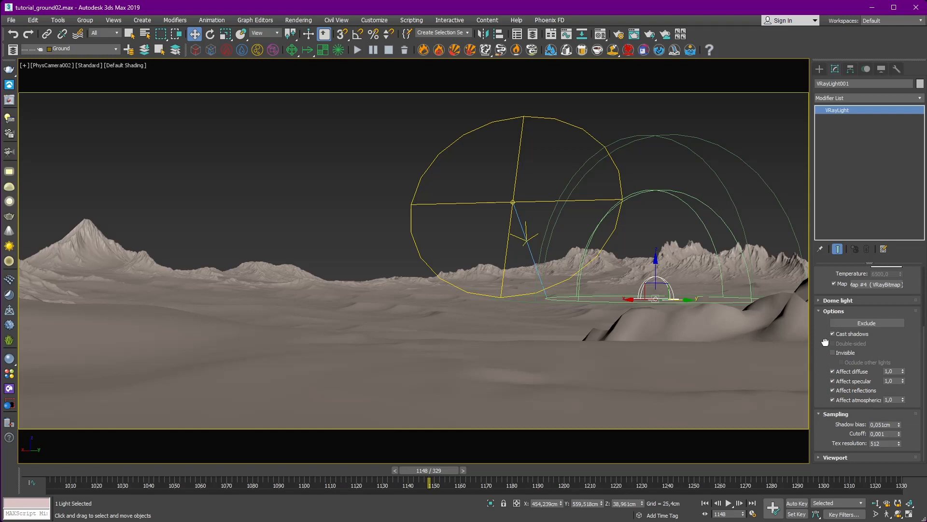
left_click(827, 457)
left_click(827, 385)
left_click(827, 419)
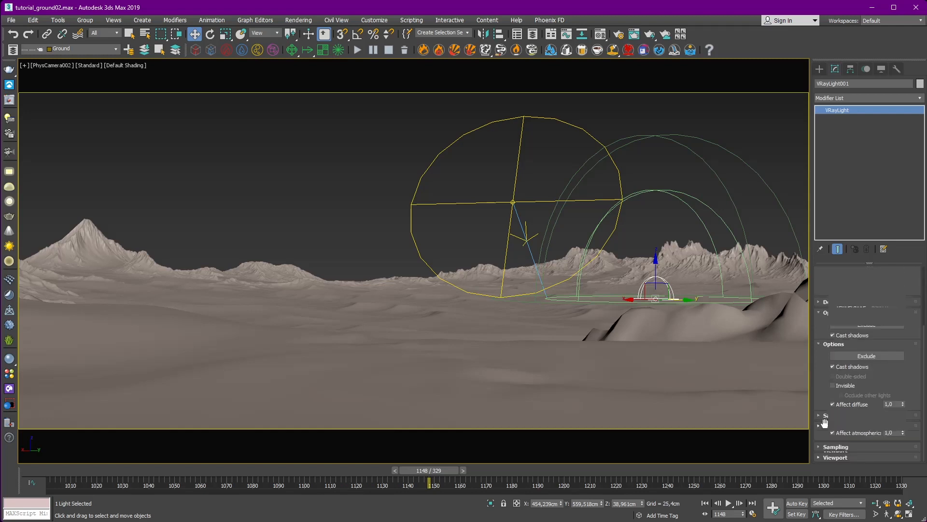
left_click(824, 344)
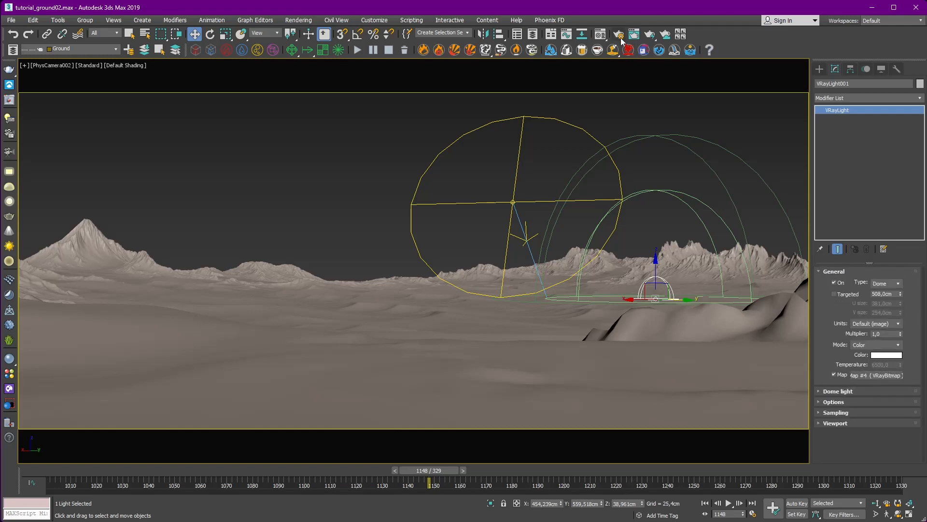
Open the dome light's VRayBitmap in the Material Editor and examine an enlarged preview of its sky image.
left_click(601, 38)
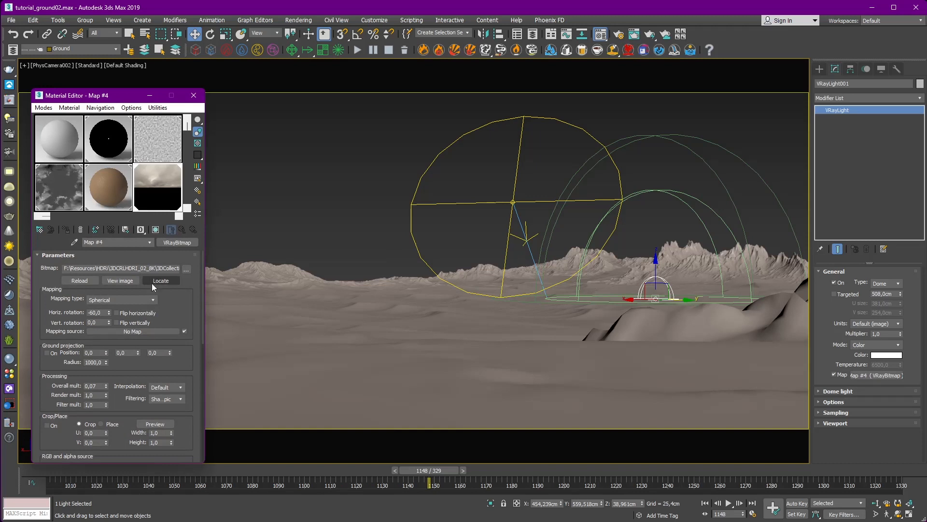
double_click(155, 176)
left_click_drag(310, 101, 335, 102)
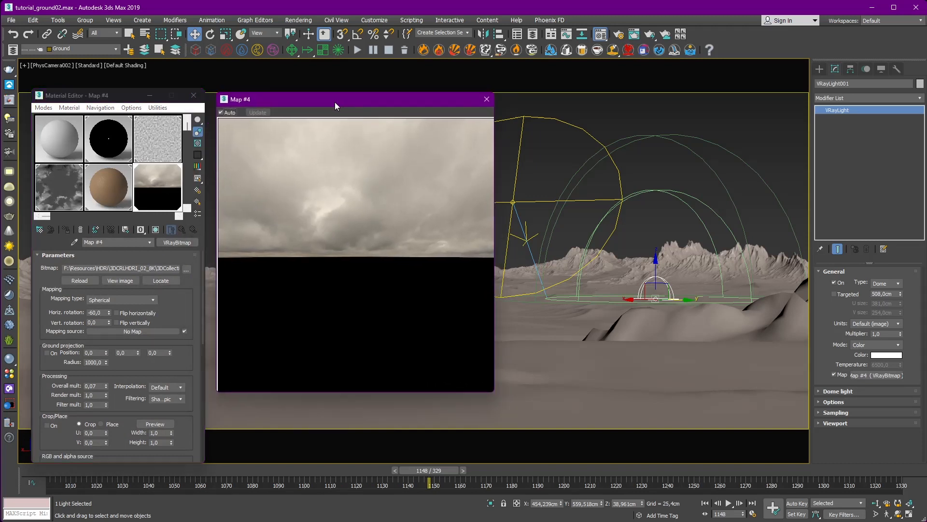
mouse_move(107, 315)
left_mouse_down()
mouse_move(114, 303)
mouse_move(110, 313)
left_mouse_up()
key("ctrl+z")
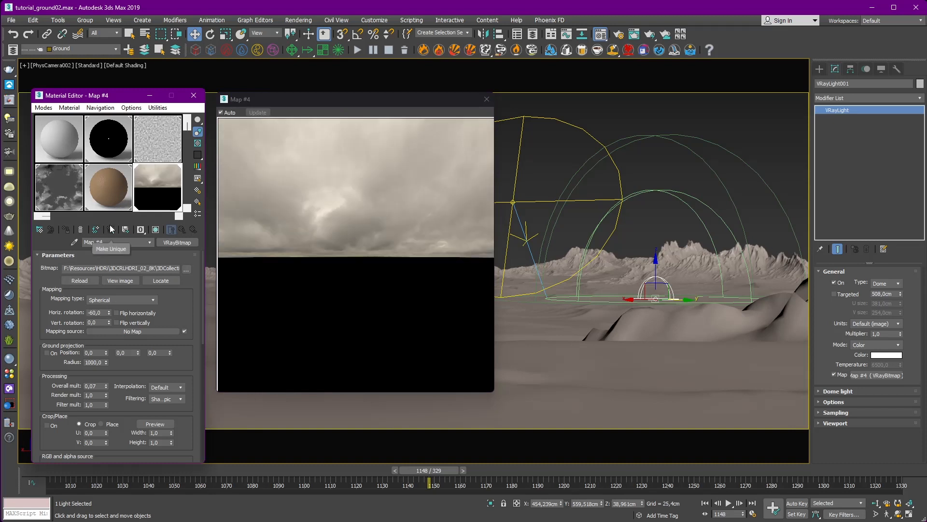
Examine the sky map's processing, coordinates and output color curves, close the Material Editor, and clear the selection.
left_click_drag(169, 313, 169, 264)
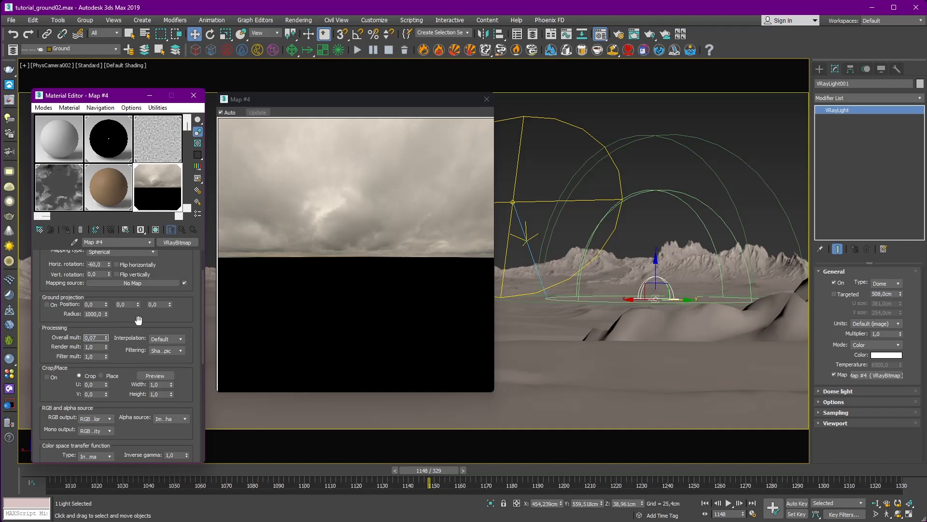
mouse_move(138, 321)
left_mouse_down()
mouse_move(140, 331)
mouse_move(139, 314)
left_mouse_up()
scroll(140, 314, "down", 6)
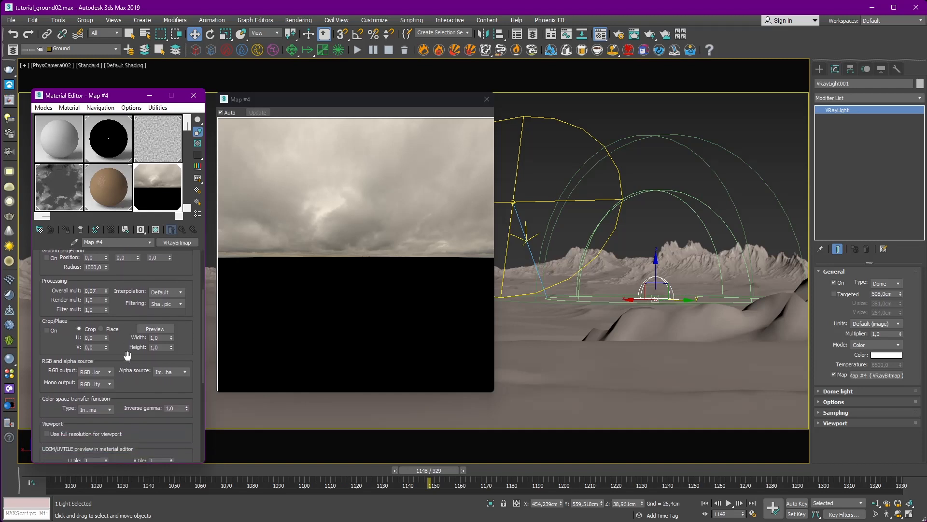
left_click_drag(170, 402, 162, 293)
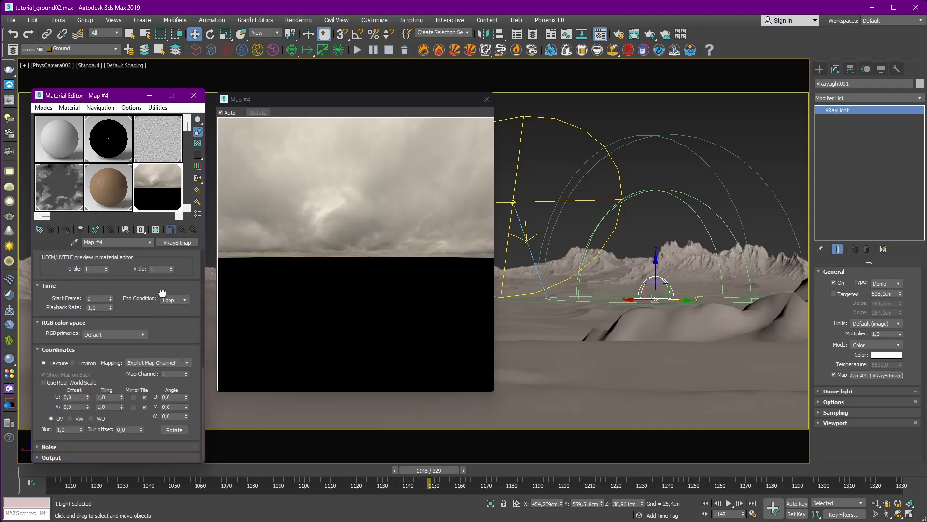
left_click(51, 458)
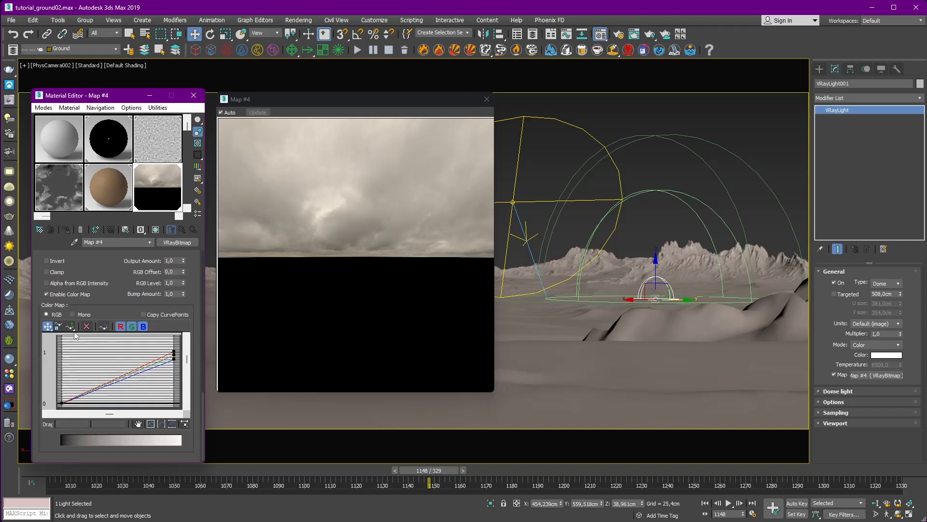
left_click(193, 99)
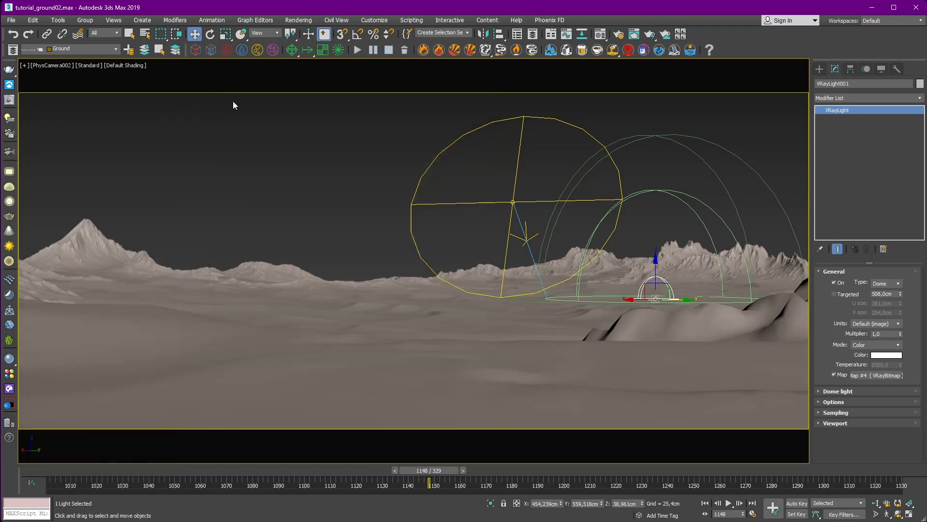
left_click(714, 124)
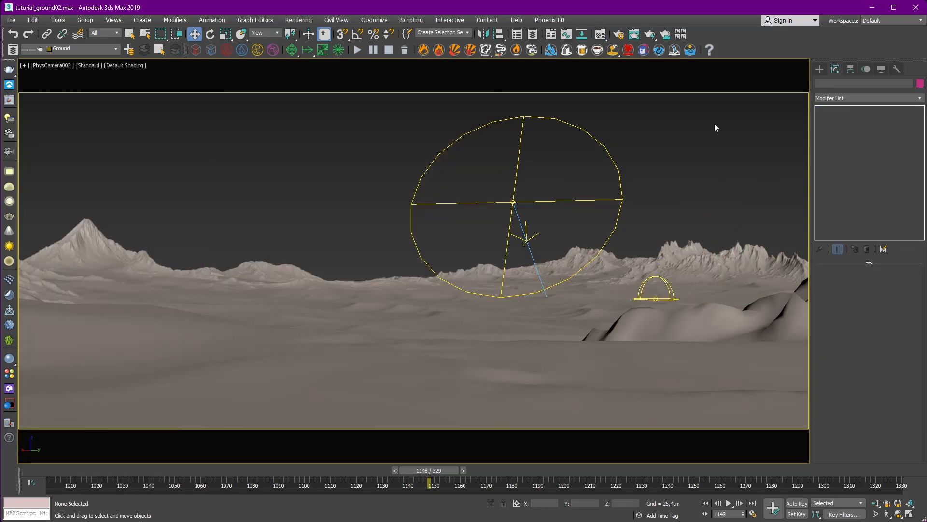
Open the environment settings and examine the general parameters and fog color of the VRayEnvironmentFog atmosphere effect.
left_click(299, 20)
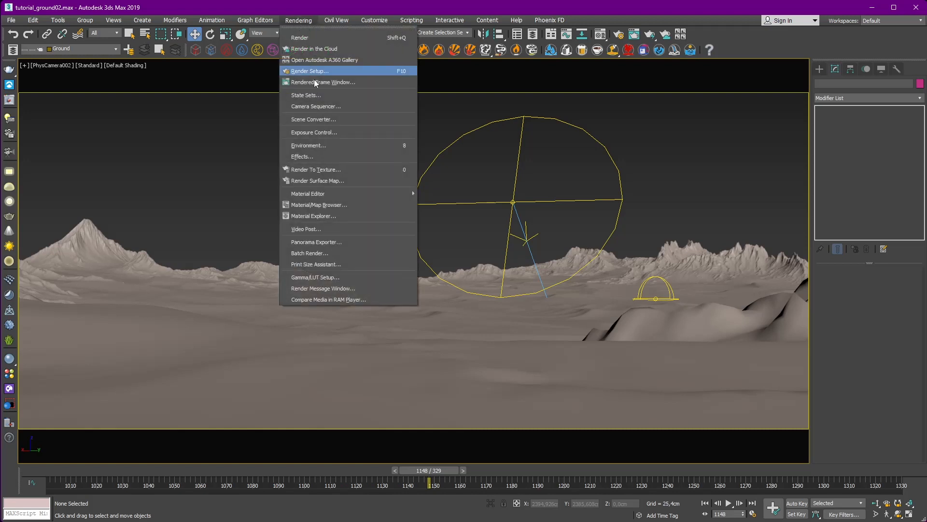
left_click(321, 145)
left_click_drag(351, 117, 328, 108)
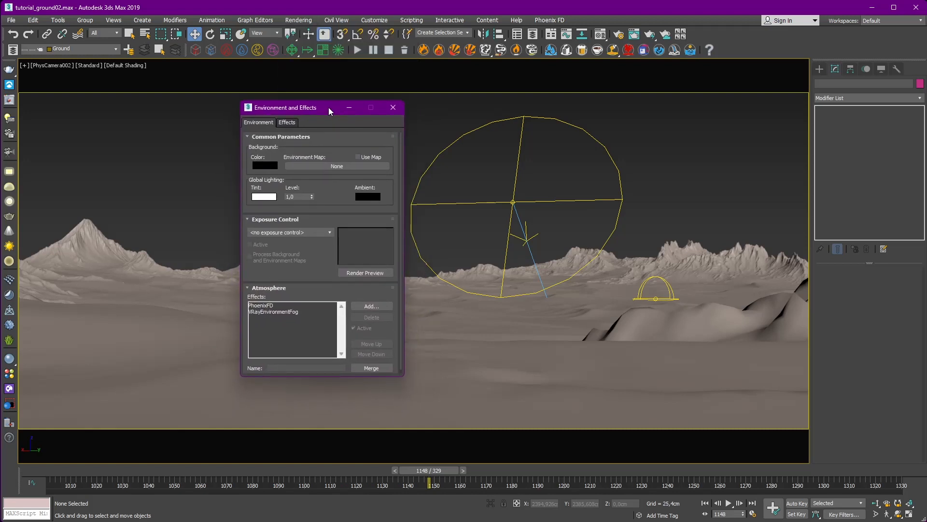
left_click(277, 311)
scroll(323, 212, "down", 5)
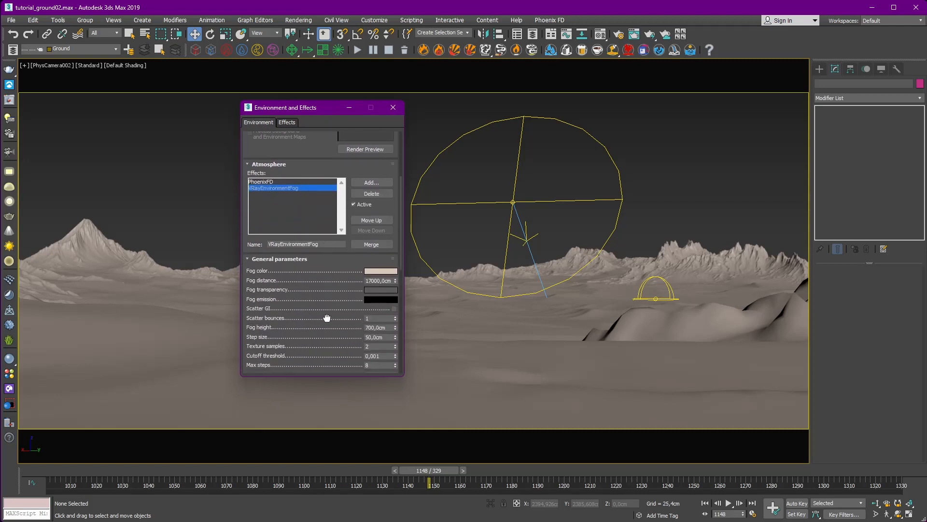
scroll(357, 271, "down", 3)
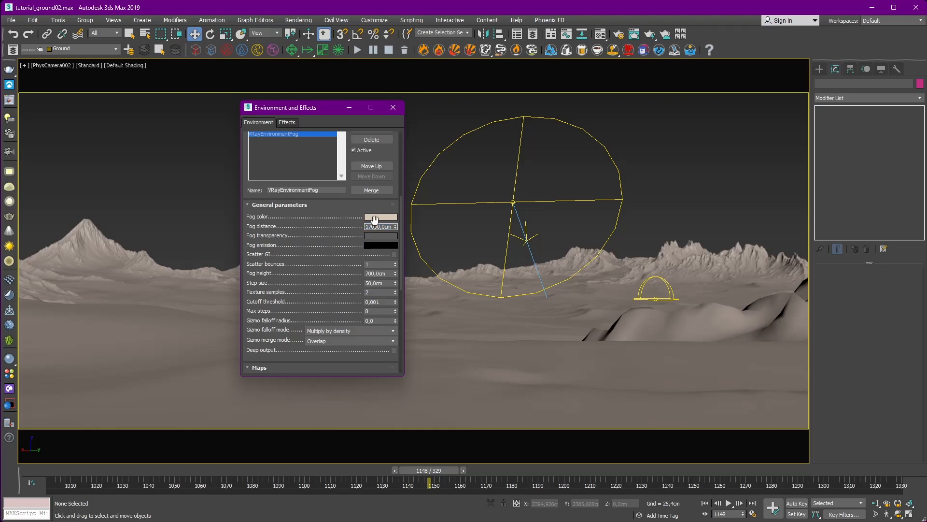
left_click(375, 218)
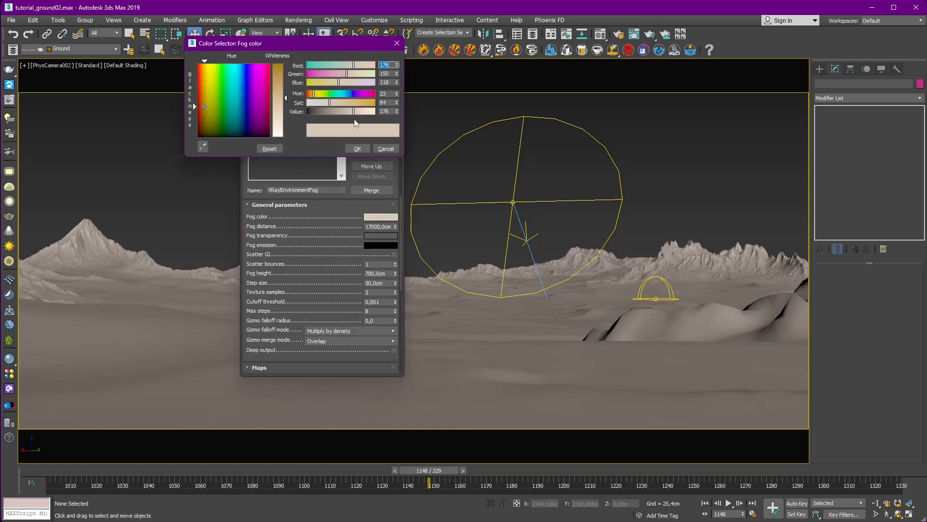
left_click(386, 148)
Examine the environment fog's maps and ray filter options, and highlight VRayLight001 in its list of lights.
scroll(341, 240, "down", 2)
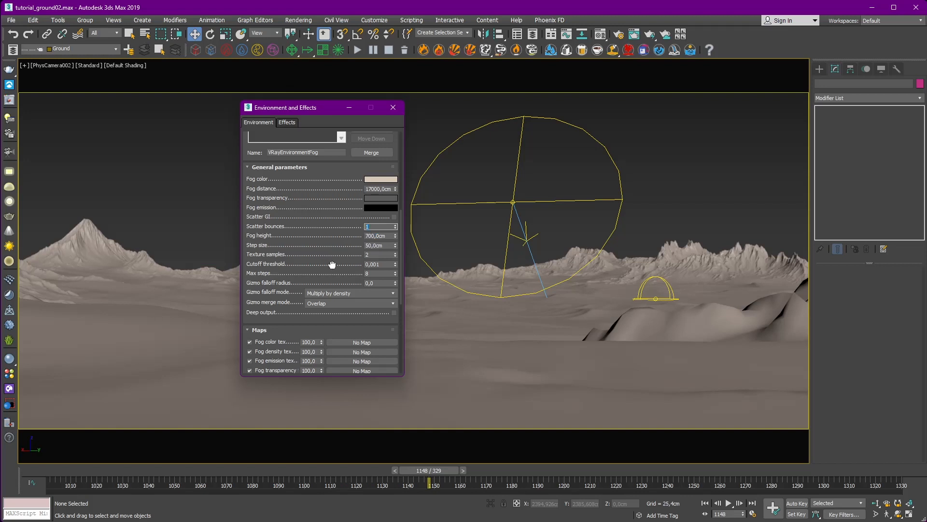
scroll(328, 253, "down", 4)
scroll(325, 243, "down", 6)
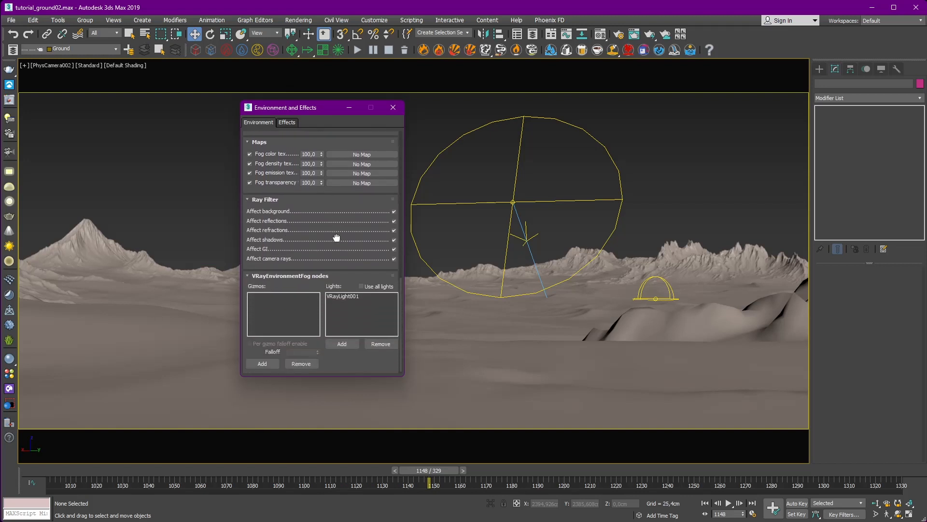
left_click(344, 296)
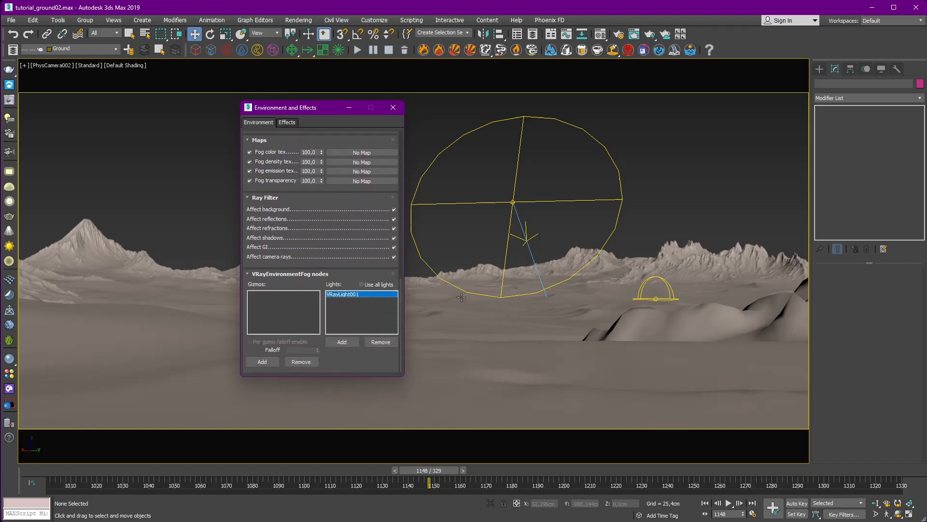
Select the VRayLight001 dome light in the viewport, close the environment settings, and clear the selection.
left_click(655, 299)
left_click(331, 245)
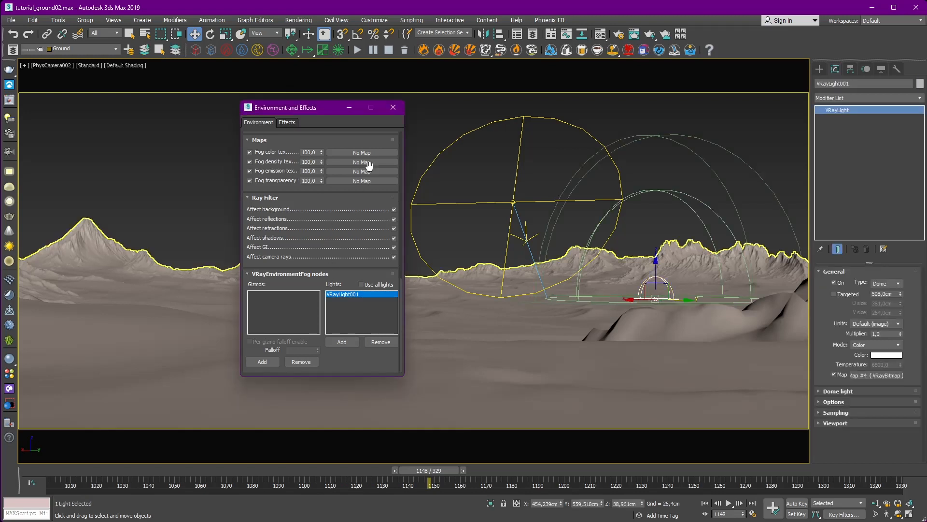
left_click(393, 108)
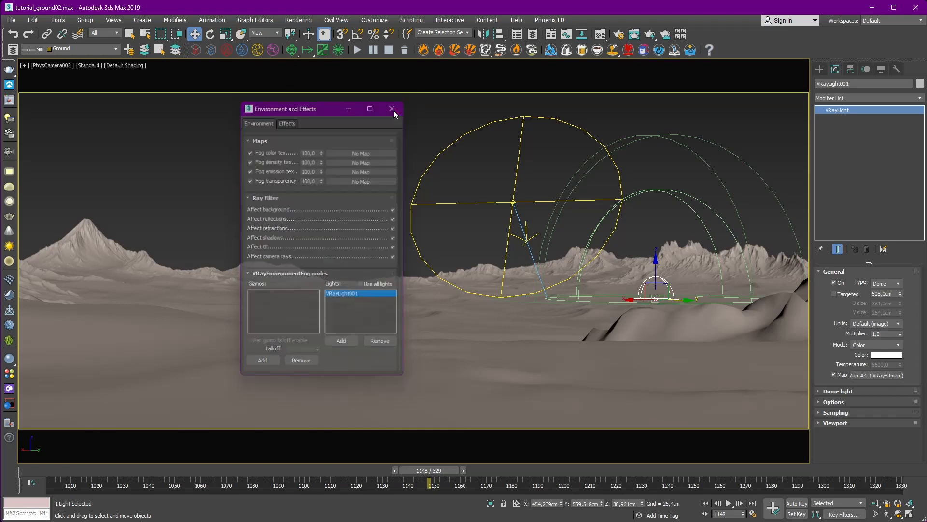
left_click(428, 134)
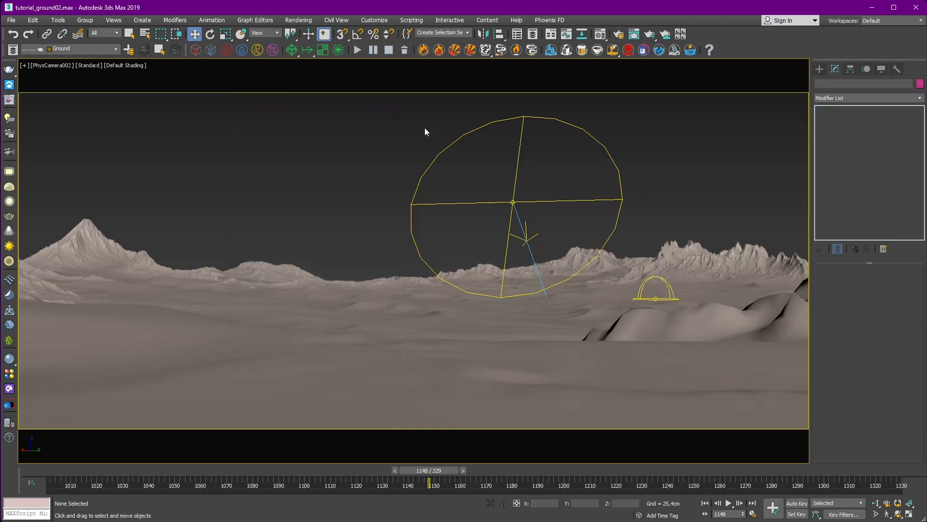
Select the desert terrain, display its DuneNuke_desert blend material in the Material Editor, and disable coat materials 1 and 2.
left_click(601, 34)
left_click(487, 99)
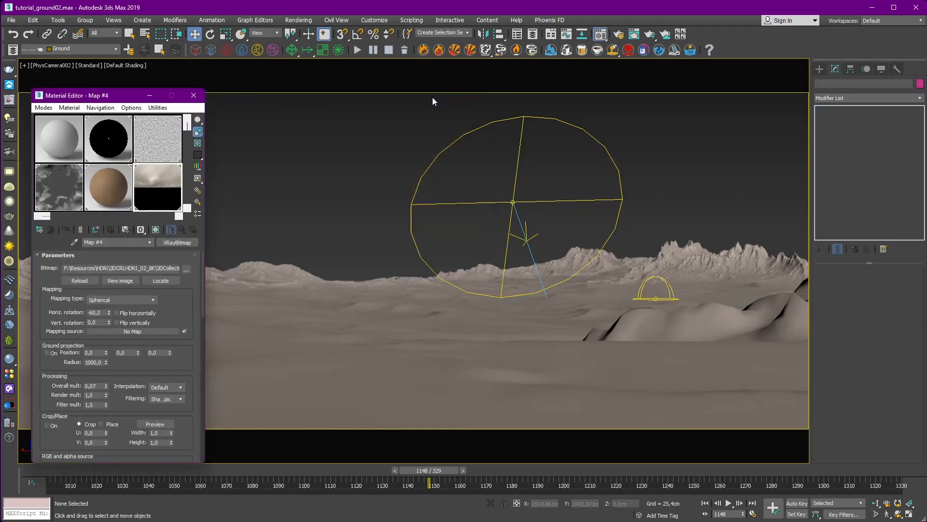
left_click_drag(119, 99, 110, 81)
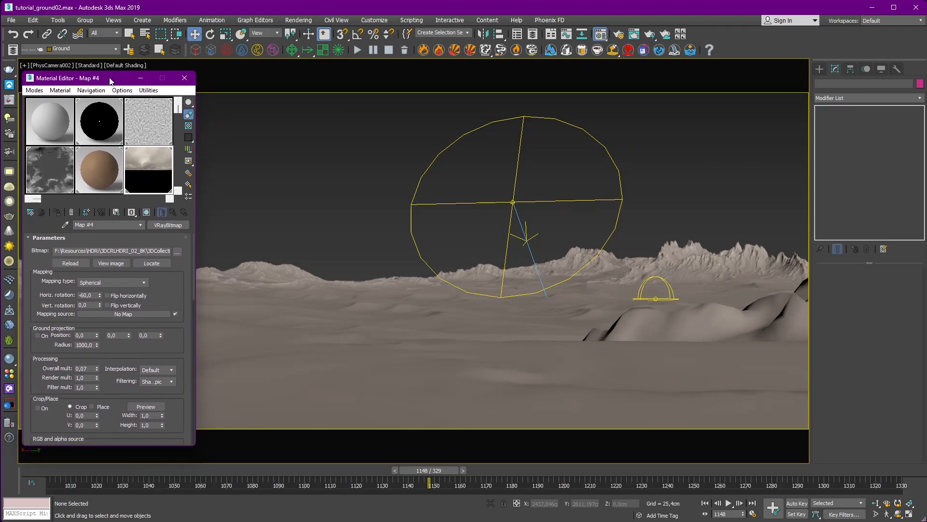
left_click(281, 283)
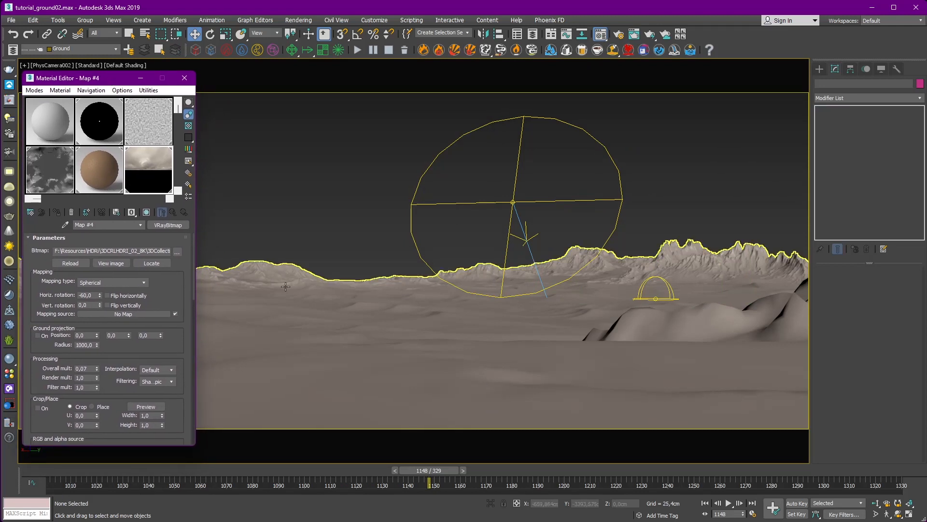
left_click(100, 169)
left_click(40, 283)
left_click(40, 274)
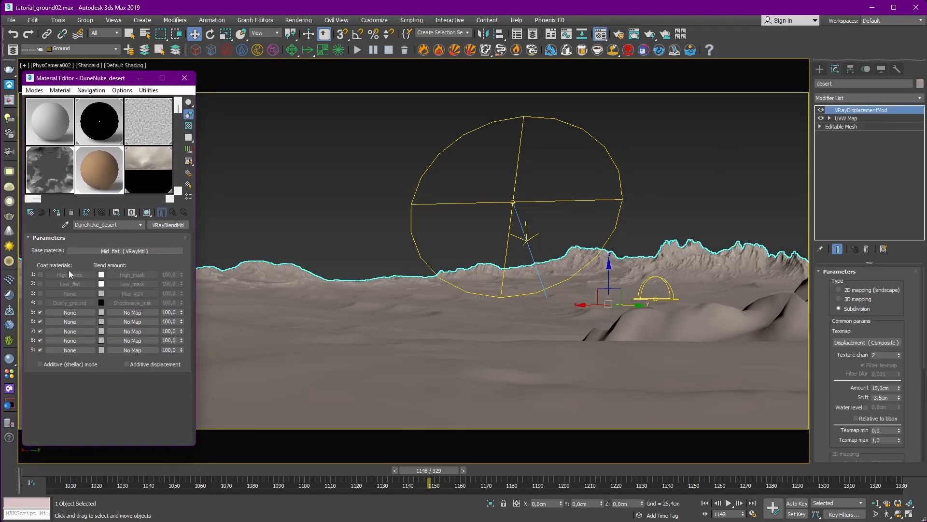
Open the blend's Mid_flat base material, and bring the Material Editor back up with the desert terrain selected.
left_click(141, 251)
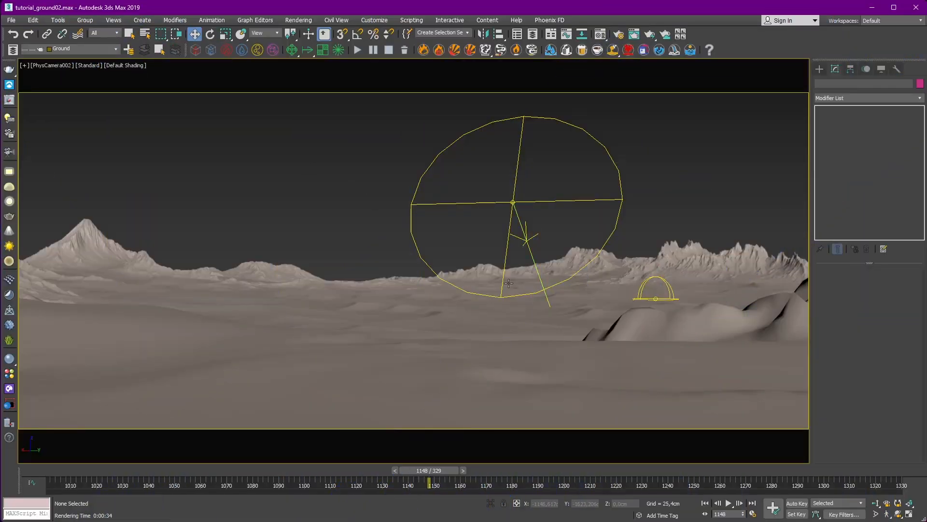
left_click(483, 300)
left_click(600, 34)
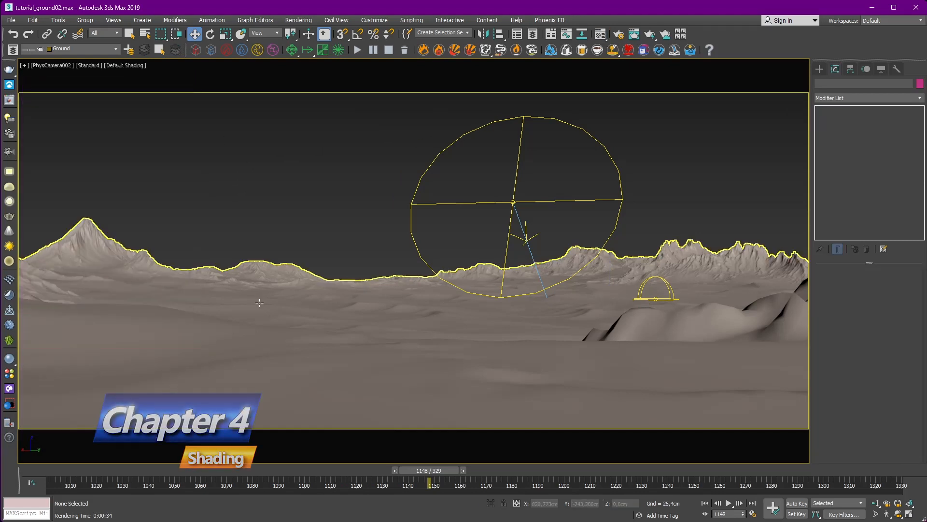
left_click(259, 302)
left_click(599, 37)
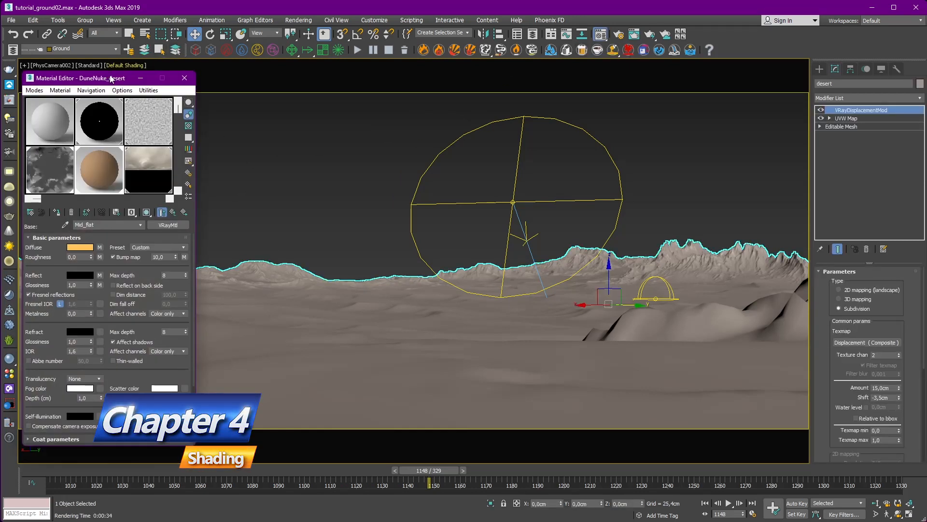
left_click_drag(104, 84, 275, 80)
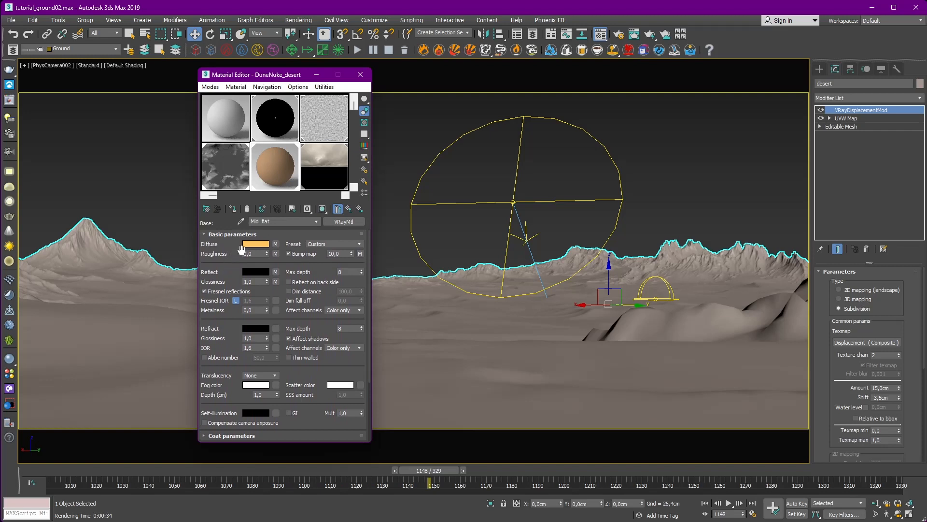
Examine Mid_flat's reflection, refraction and translucency parameters, collapse its BRDF settings, and expand its list of texture maps.
left_click_drag(231, 266, 233, 263)
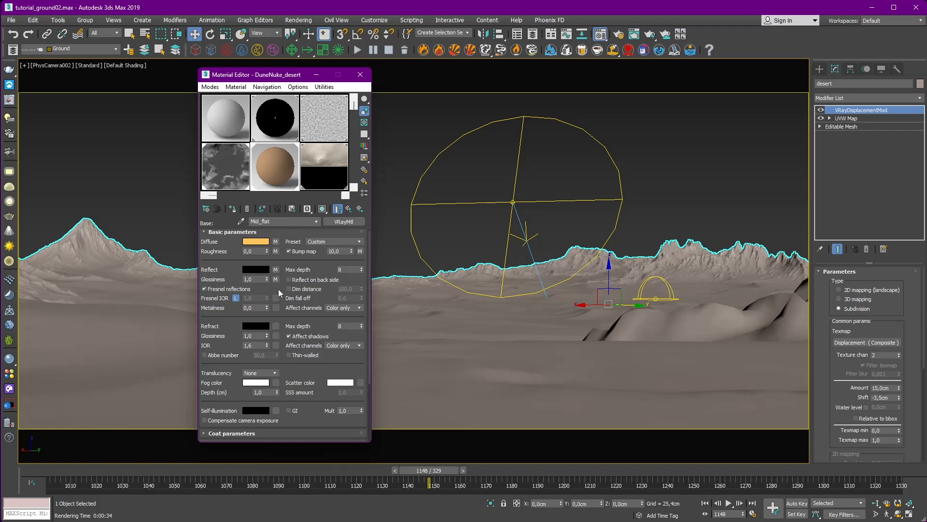
scroll(278, 289, "down", 6)
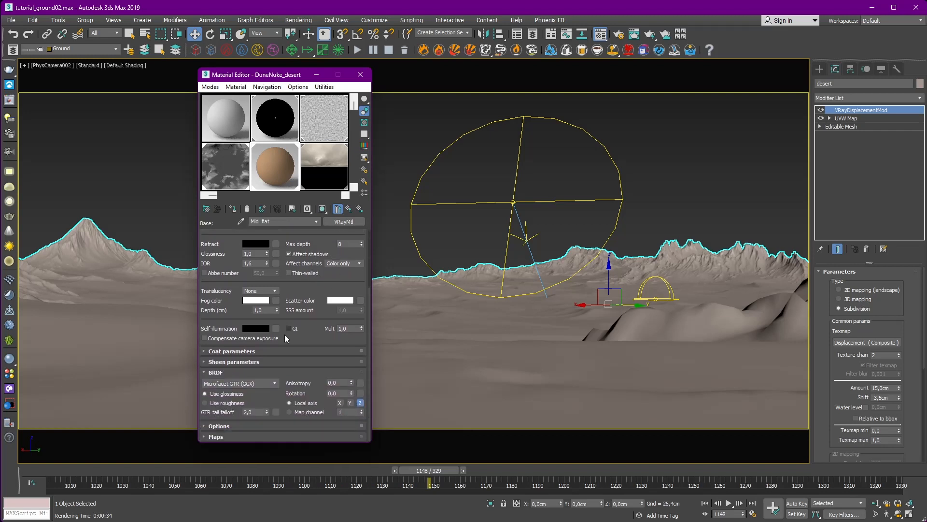
left_click(214, 373)
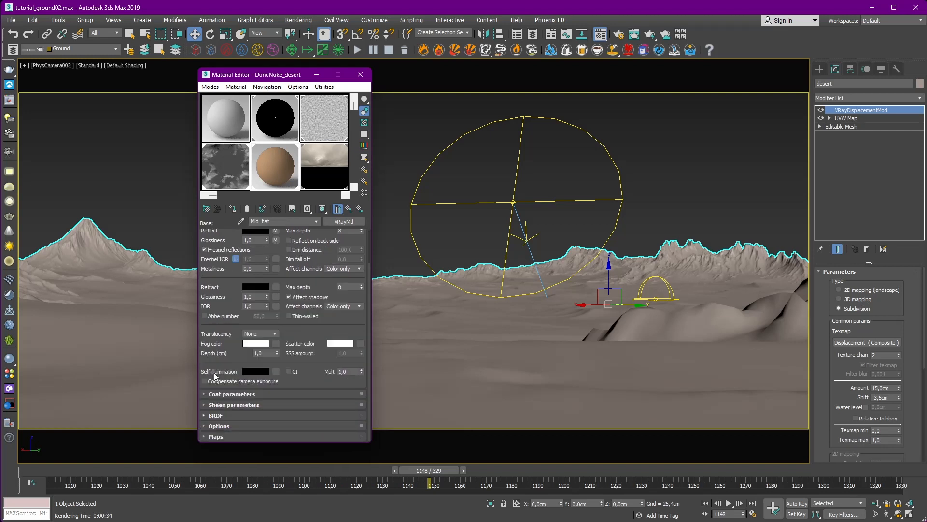
left_click(220, 438)
left_click_drag(242, 267, 247, 313)
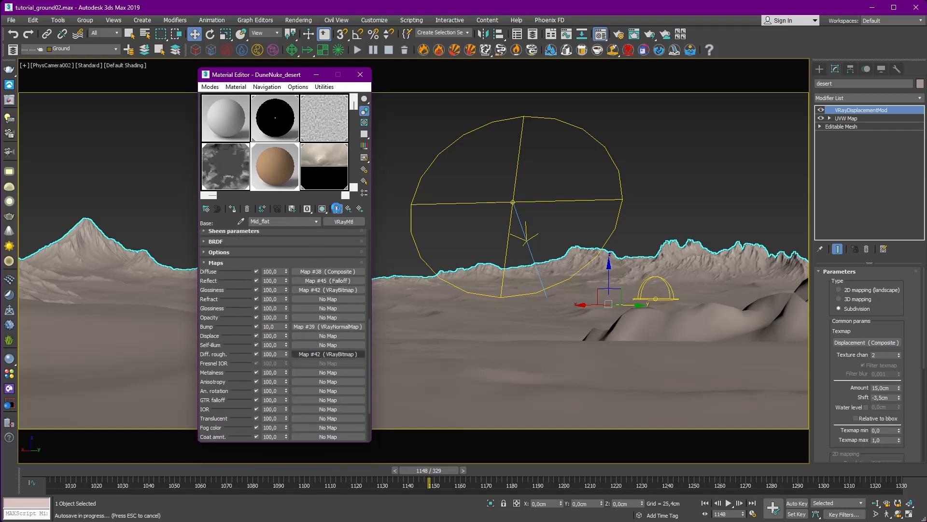
Open the Color Correction in Layer 1 of the diffuse Composite map and show its own texture in a preview window.
left_click(338, 272)
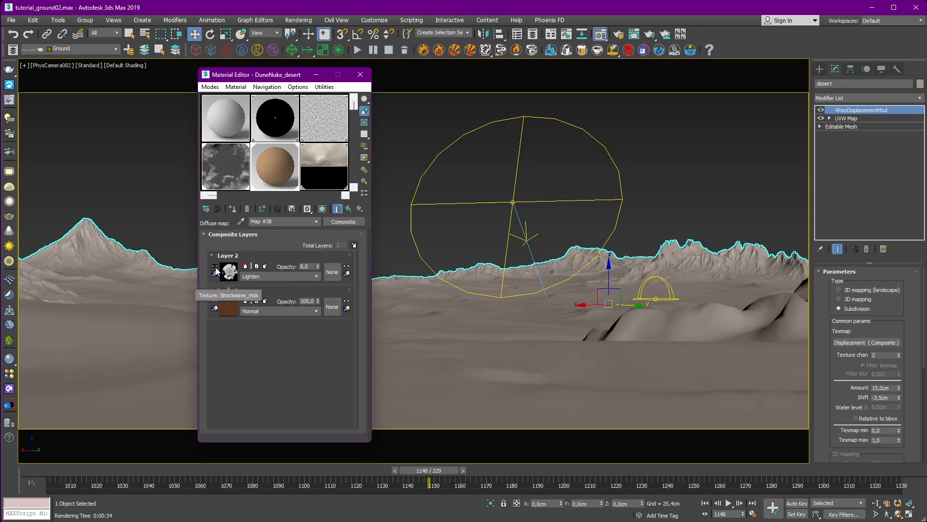
left_click(230, 307)
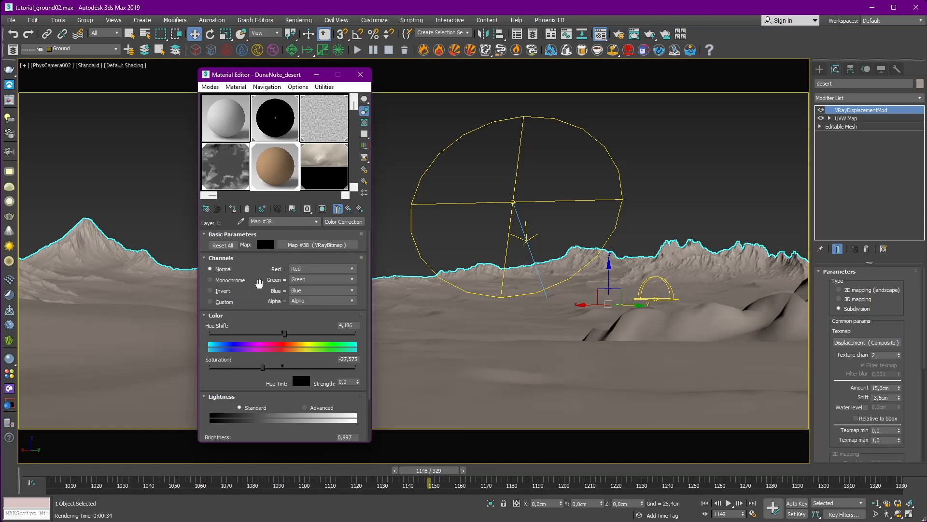
left_click_drag(259, 284, 278, 261)
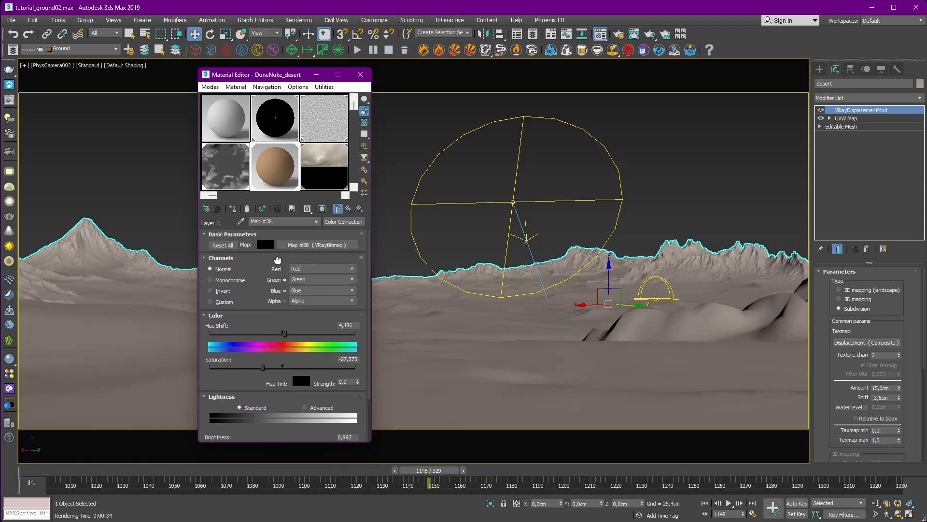
left_click(336, 208)
double_click(279, 165)
left_click_drag(359, 101, 500, 61)
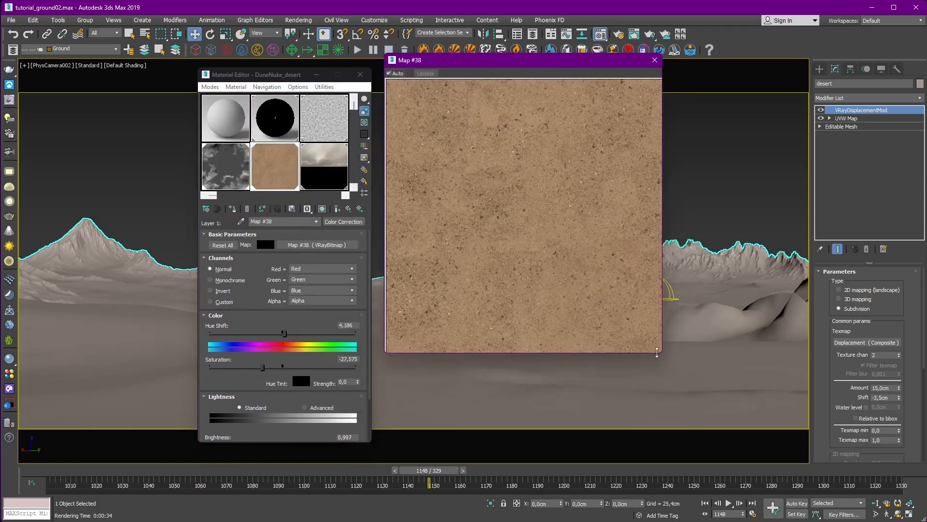
Enlarge the Map #38 preview and arrange it beside the Material Editor to inspect the corrected sand texture.
left_click_drag(657, 353, 816, 506)
left_click_drag(276, 77, 182, 82)
left_click_drag(385, 55, 275, 4)
left_click_drag(351, 11, 428, 19)
left_click_drag(189, 84, 204, 81)
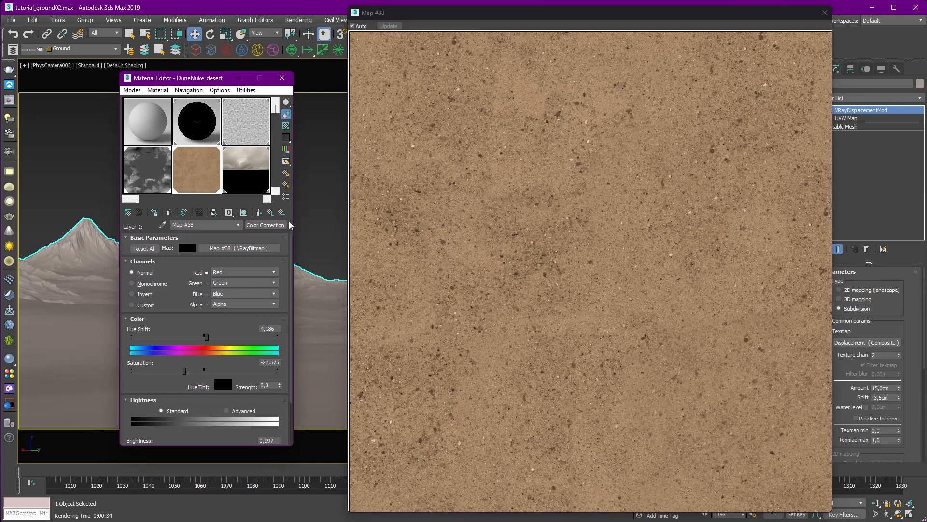
left_click(491, 222)
Compare the color-corrected sand texture with the uncorrected VRayBitmap that feeds it.
left_click(248, 248)
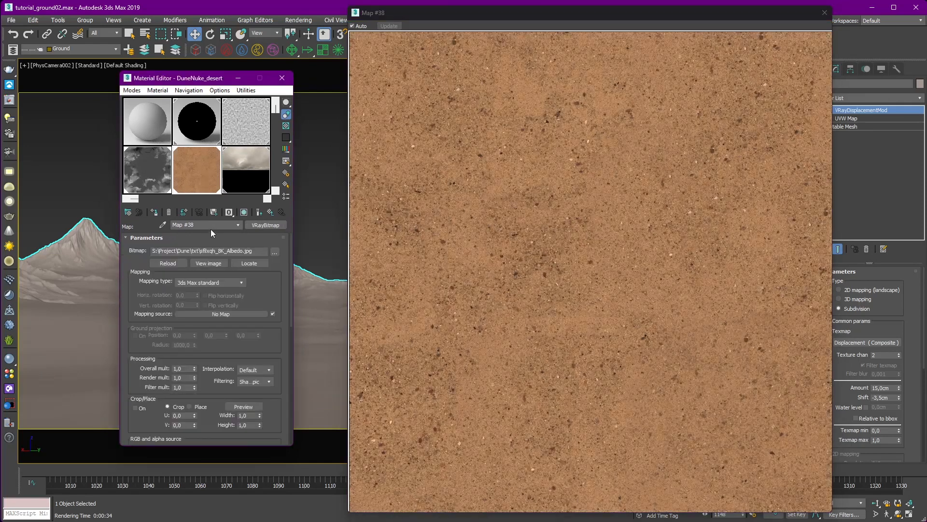
left_click(260, 212)
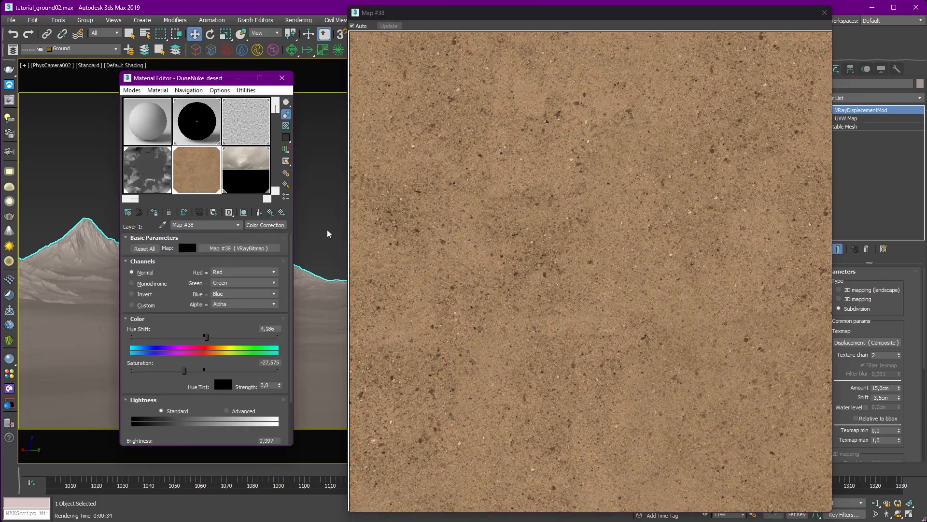
left_click(243, 249)
scroll(229, 259, "down", 1)
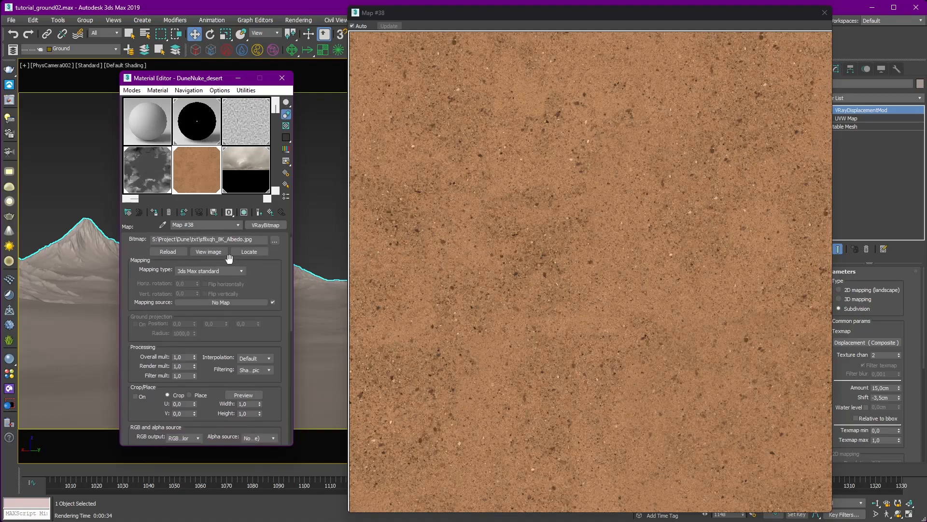
View the VRayBitmap's 8K albedo image at 1:1 scale and inspect its sand grains and pebbles.
left_click(212, 252)
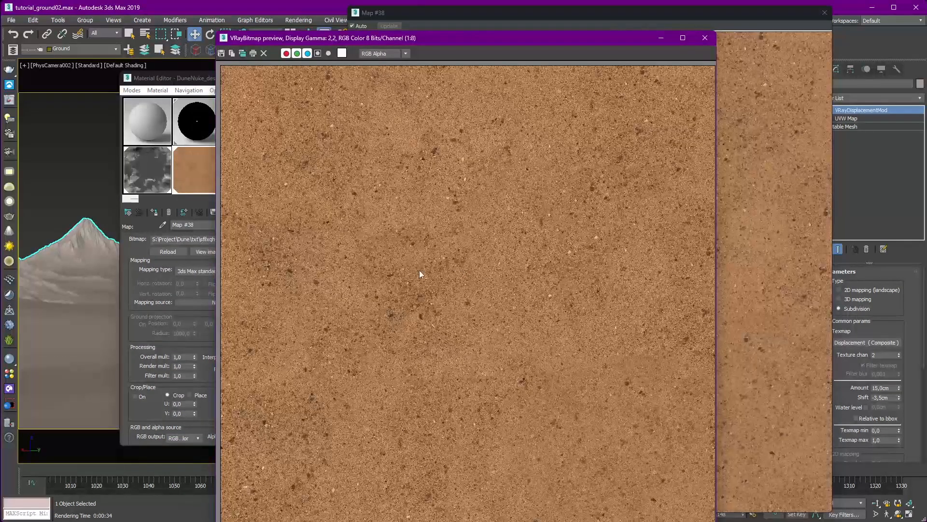
scroll(392, 261, "up", 2)
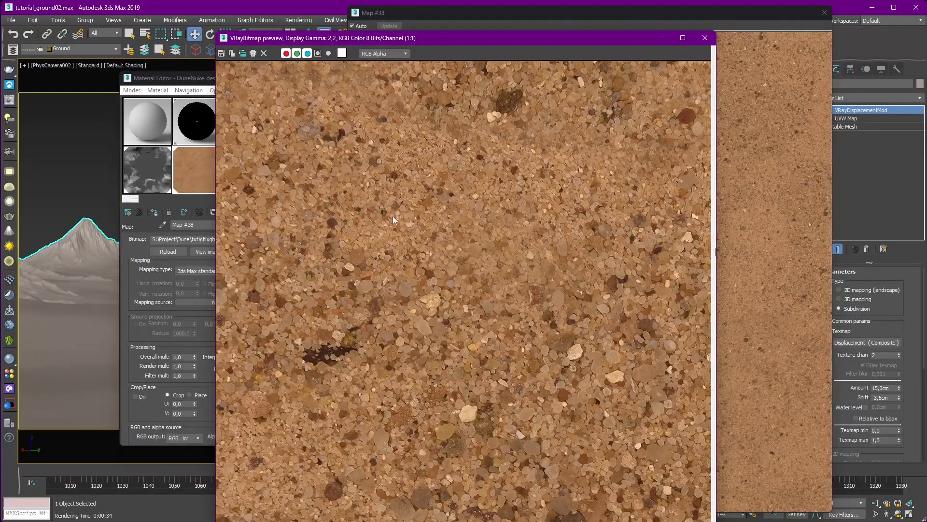
middle_click_drag(281, 144, 328, 184)
middle_click_drag(387, 210, 462, 241)
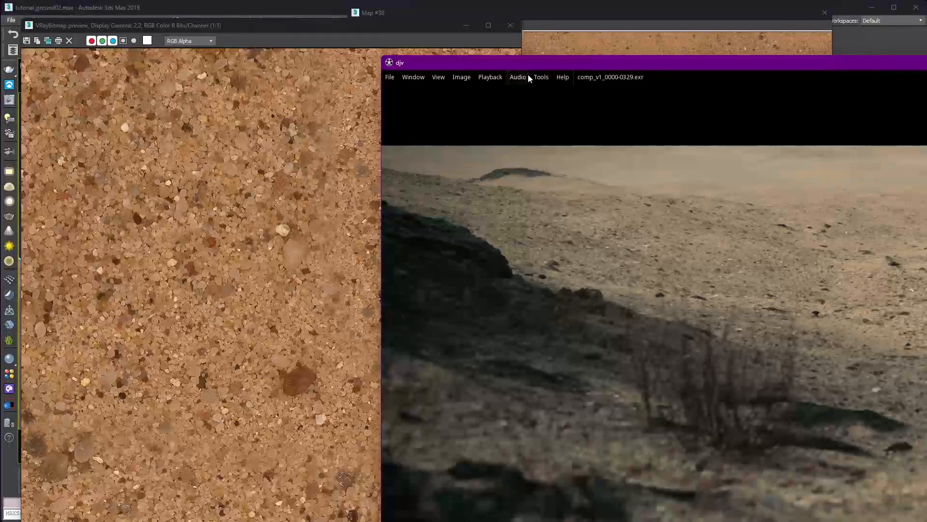
Switch to DJV and compare the desert ground in comp_v1_0000-0329.exr with the sand texture image beside it.
left_click_drag(528, 67, 439, 24)
scroll(665, 249, "down", 3)
middle_click_drag(665, 249, 496, 237)
scroll(741, 259, "down", 1)
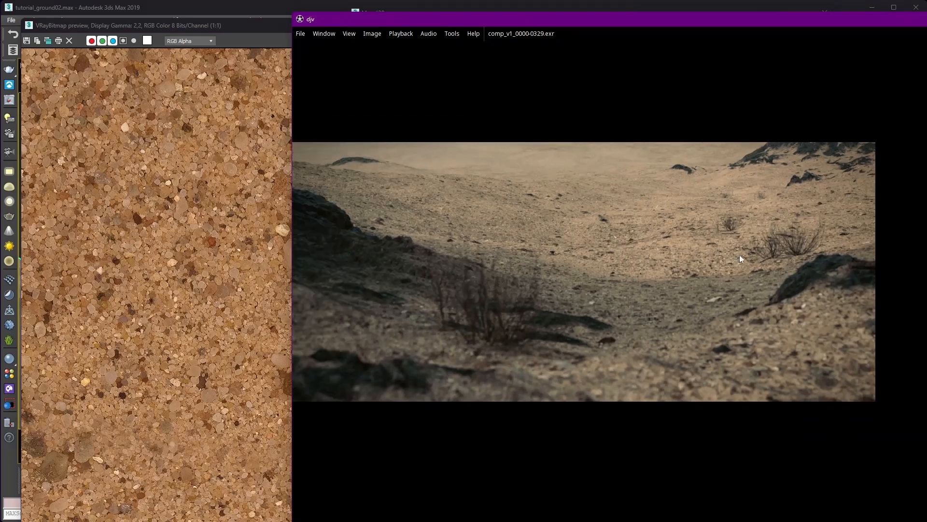
left_click_drag(360, 521, 403, 521)
scroll(817, 352, "up", 3)
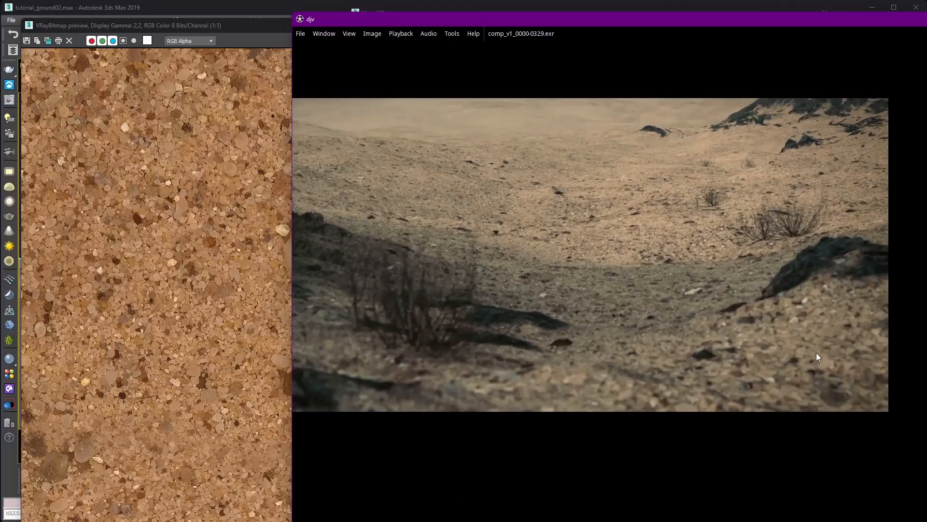
scroll(720, 333, "up", 1)
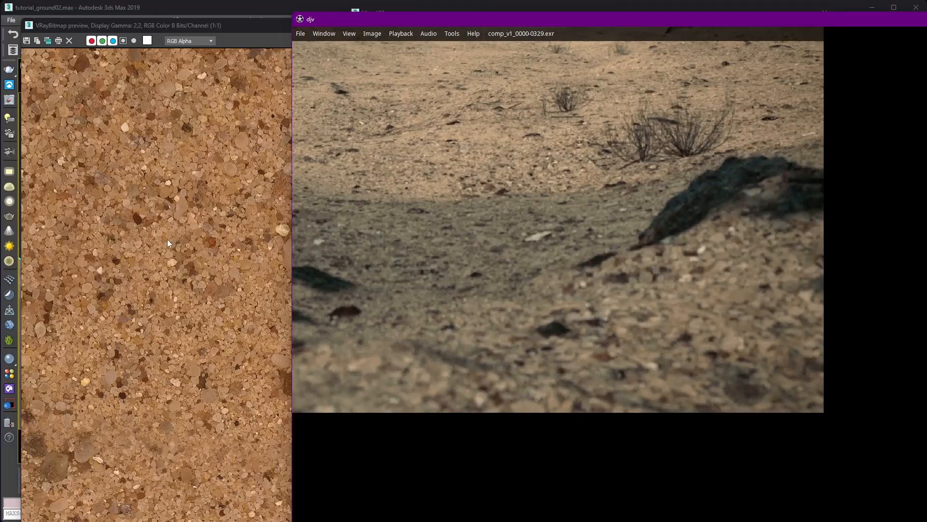
scroll(658, 292, "down", 3)
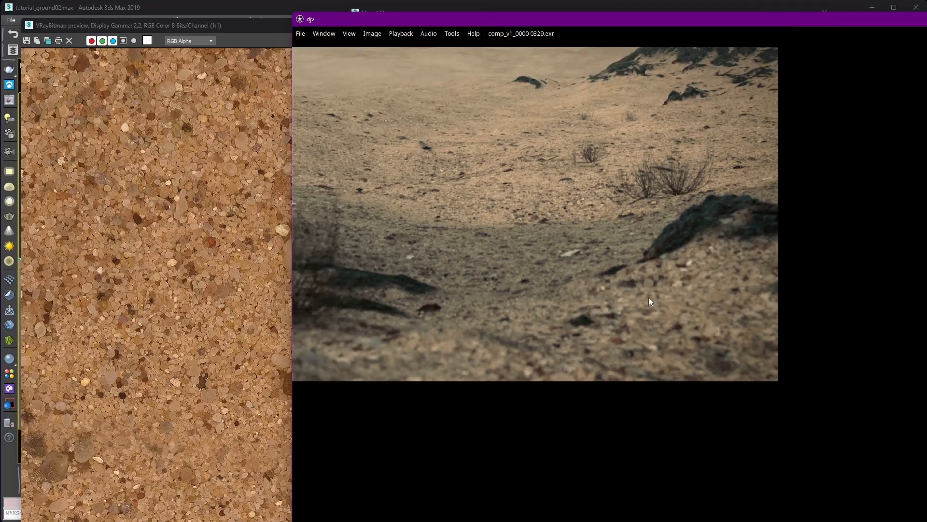
Examine the rendered ground's foreground and slopes up close, and return to a view of the whole frame.
scroll(702, 234, "up", 4)
scroll(592, 244, "up", 4)
middle_click_drag(594, 241, 641, 343)
mouse_move(691, 322)
middle_mouse_down()
mouse_move(494, 390)
mouse_move(643, 290)
middle_mouse_up()
middle_click_drag(570, 352, 763, 271)
middle_click_drag(536, 352, 636, 282)
mouse_move(463, 300)
middle_mouse_down()
mouse_move(723, 273)
mouse_move(535, 394)
middle_mouse_up()
middle_click_drag(665, 330, 331, 248)
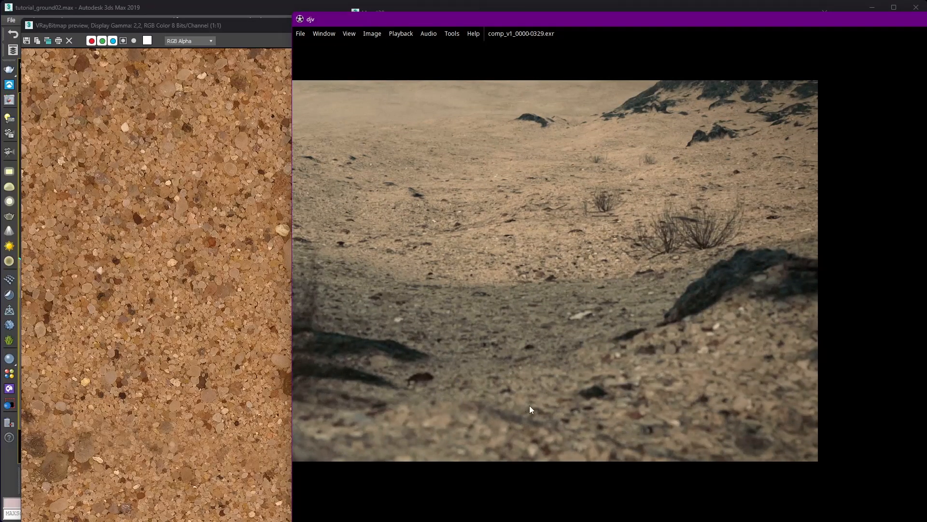
scroll(537, 335, "down", 2)
scroll(560, 283, "down", 2)
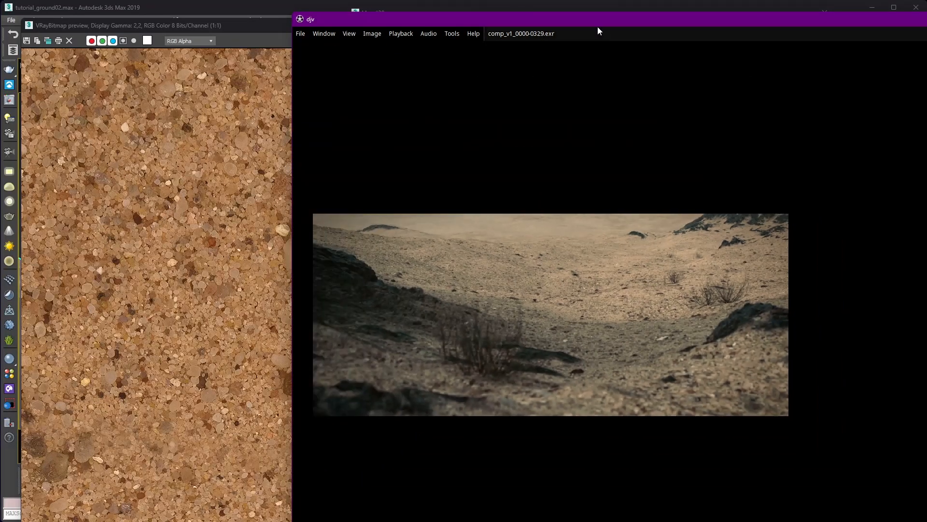
Switch to the purchased Quixel Megascans assets in the browser and view the second render of the Desert Sand surface.
left_click_drag(597, 27, 269, 67)
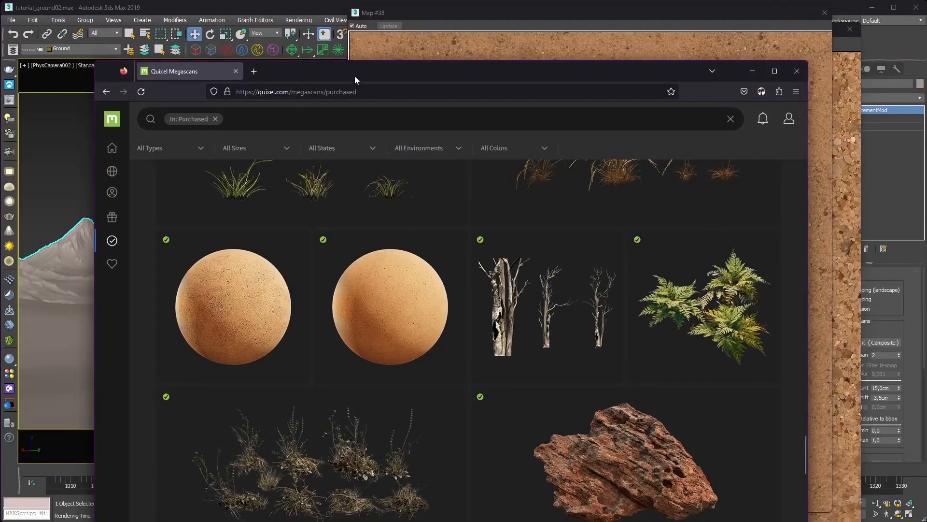
left_click_drag(354, 76, 353, 72)
left_click(251, 285)
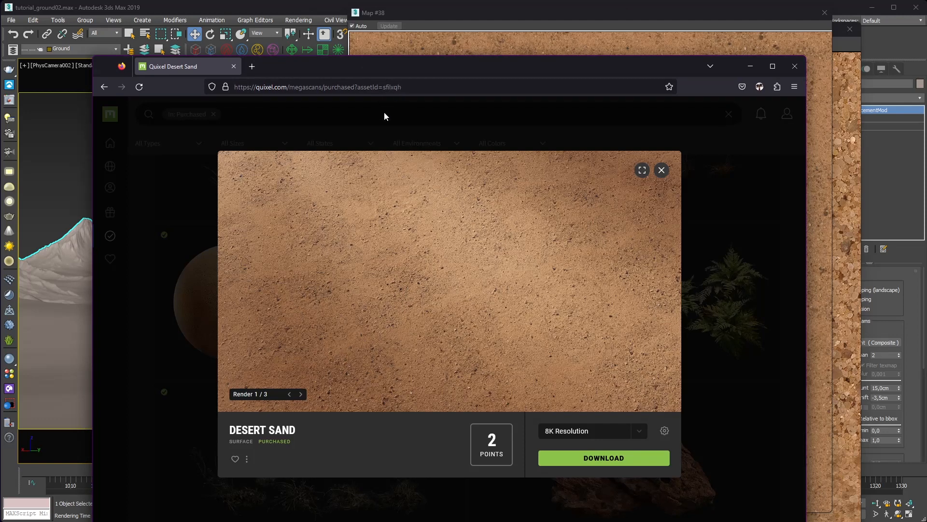
left_click(301, 395)
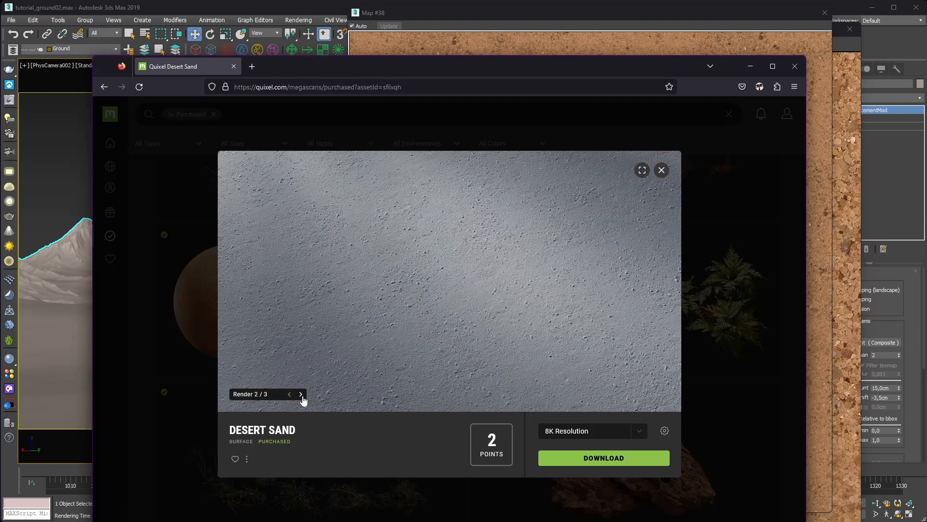
Compare the Desert Sand surface's renders, then examine the first one in full screen and return to the asset details.
left_click(301, 395)
left_click(290, 395)
left_click(290, 395)
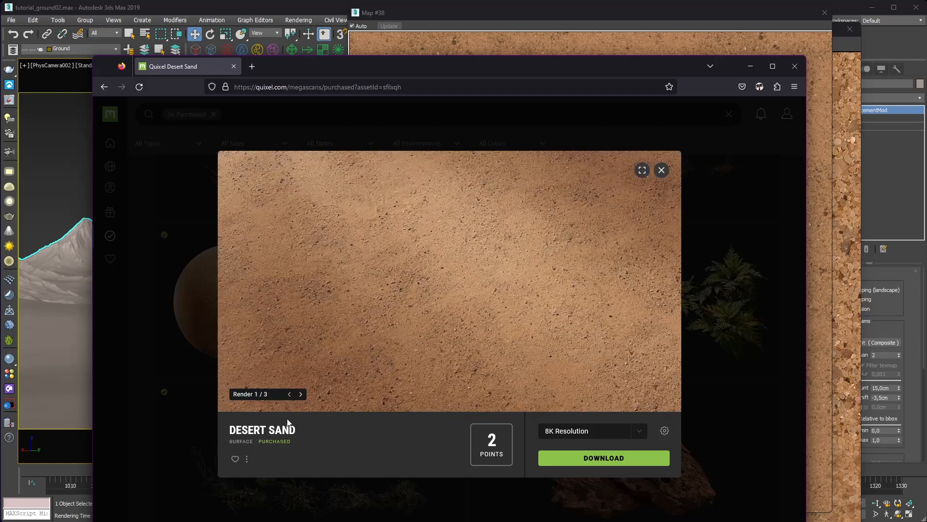
left_click(301, 394)
left_click(290, 394)
left_click(642, 170)
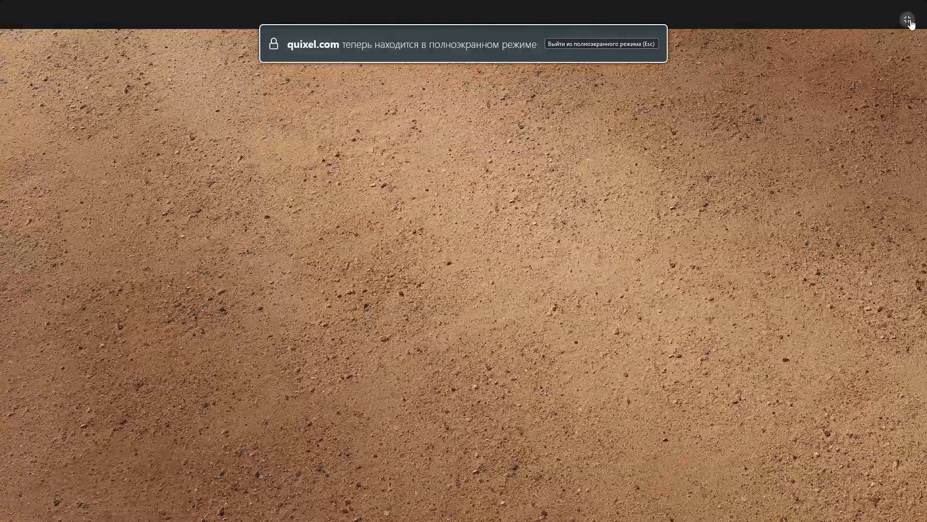
left_click(907, 19)
Close the Desert Sand details and look through the neighbouring purchased Megascans assets.
left_click(661, 170)
scroll(601, 257, "up", 5)
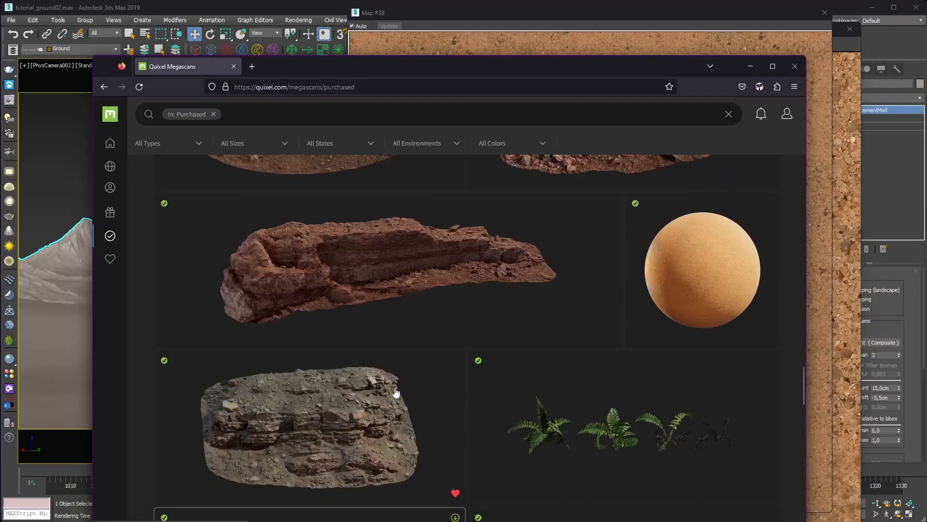
scroll(485, 330, "down", 5)
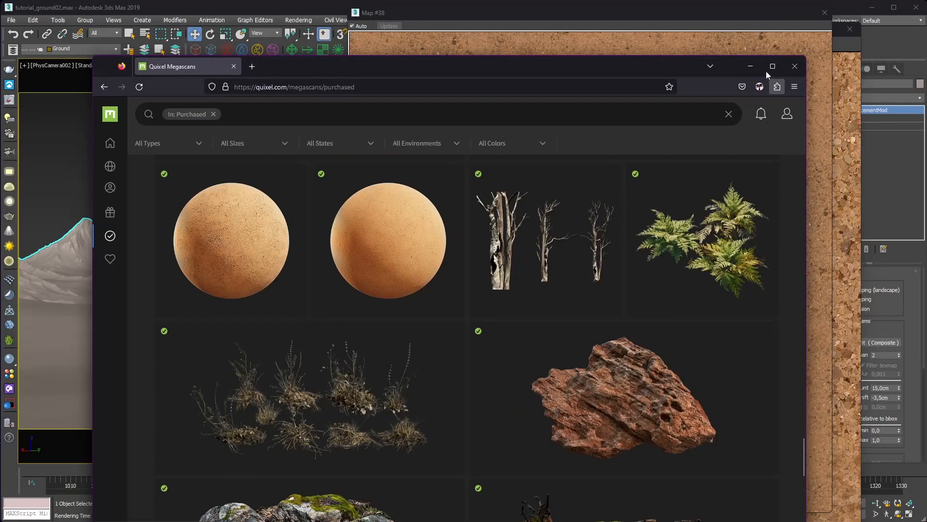
Switch back to 3ds Max and close the Map #38 preview, returning to the VRayBitmap's parameters.
left_click(748, 66)
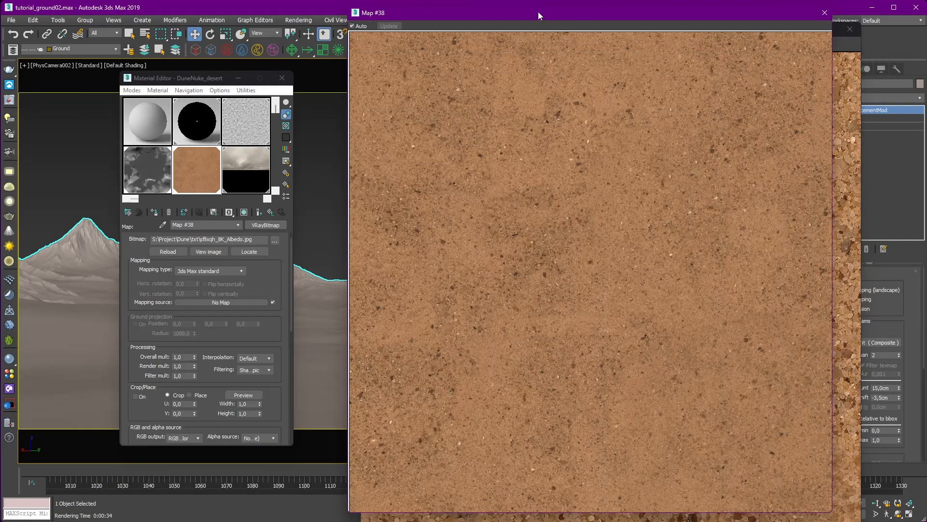
left_click_drag(538, 11, 509, 22)
left_click(796, 23)
scroll(275, 286, "up", 1)
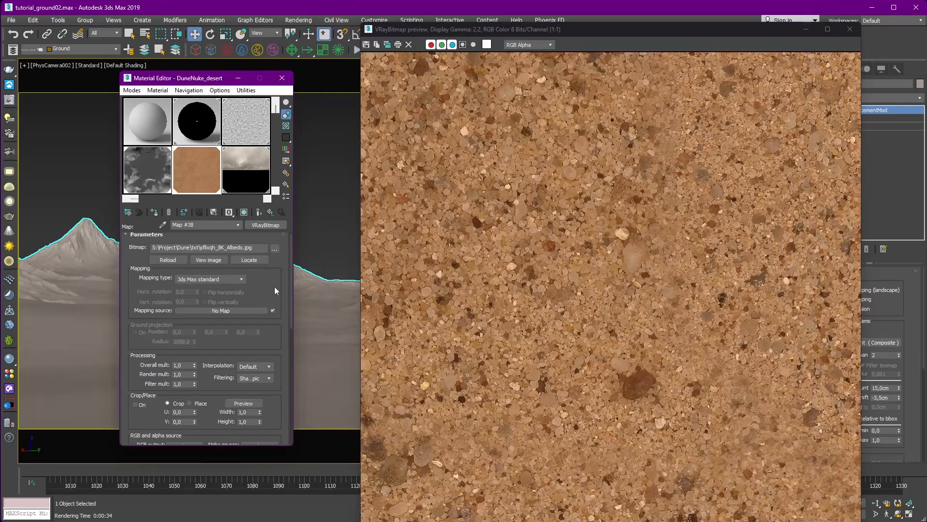
Inspect the bitmap file and mapping settings of the sand albedo texture, and return to its Color Correction map.
left_click_drag(249, 247, 198, 238)
scroll(263, 292, "down", 3)
scroll(265, 301, "up", 3)
scroll(265, 309, "up", 1)
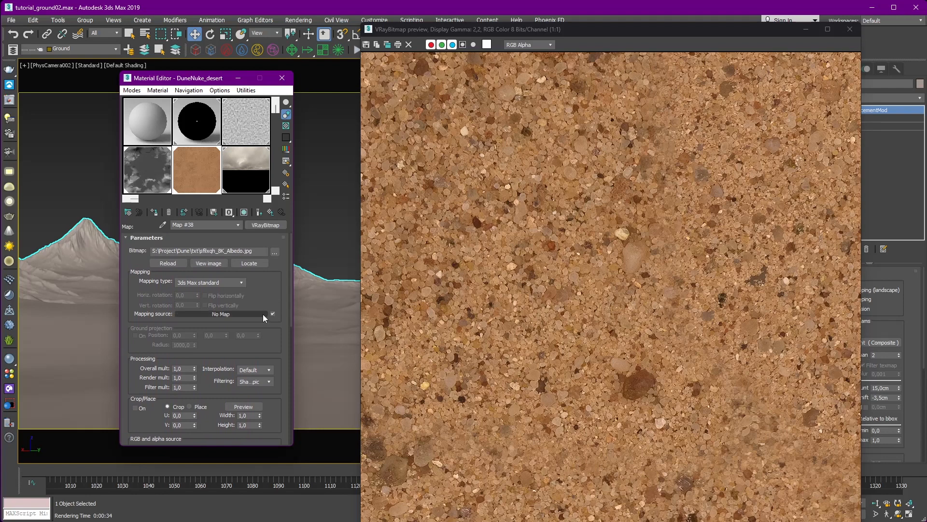
scroll(261, 282, "down", 6)
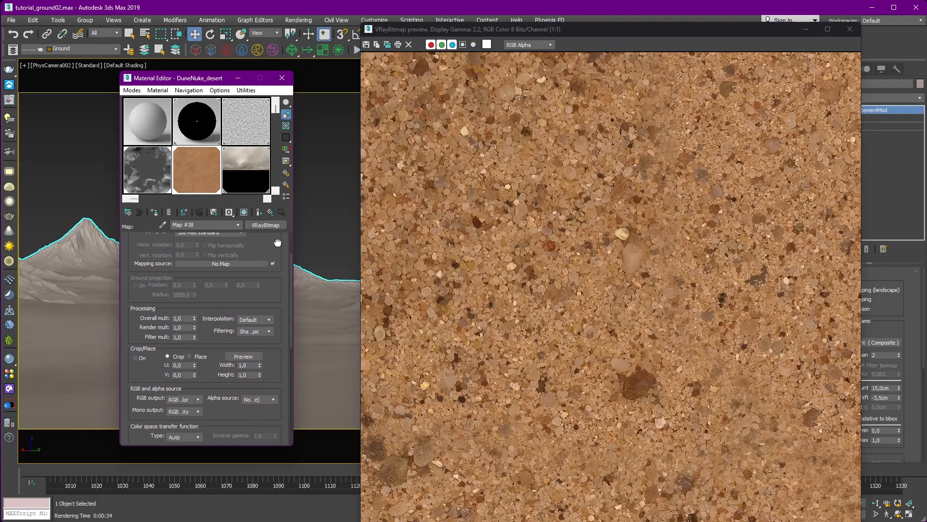
scroll(260, 281, "up", 6)
left_click(275, 212)
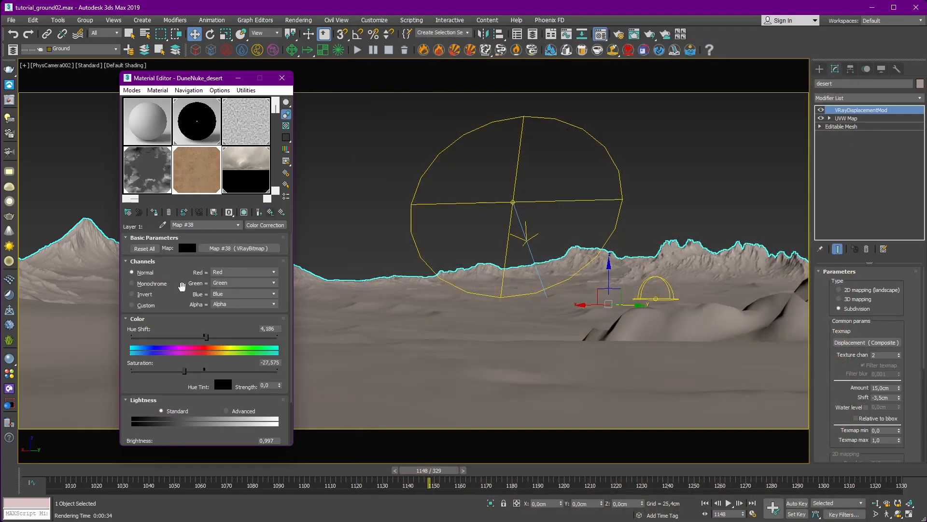
Examine the Color Correction settings and the diffuse map's Composite layers, and return to the Mid_flat material.
scroll(182, 286, "down", 4)
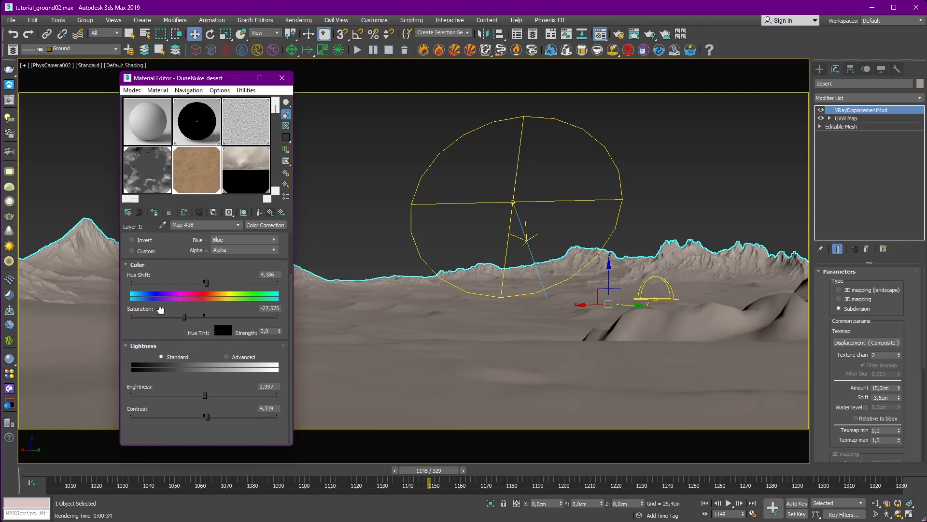
scroll(161, 309, "up", 5)
left_click(270, 212)
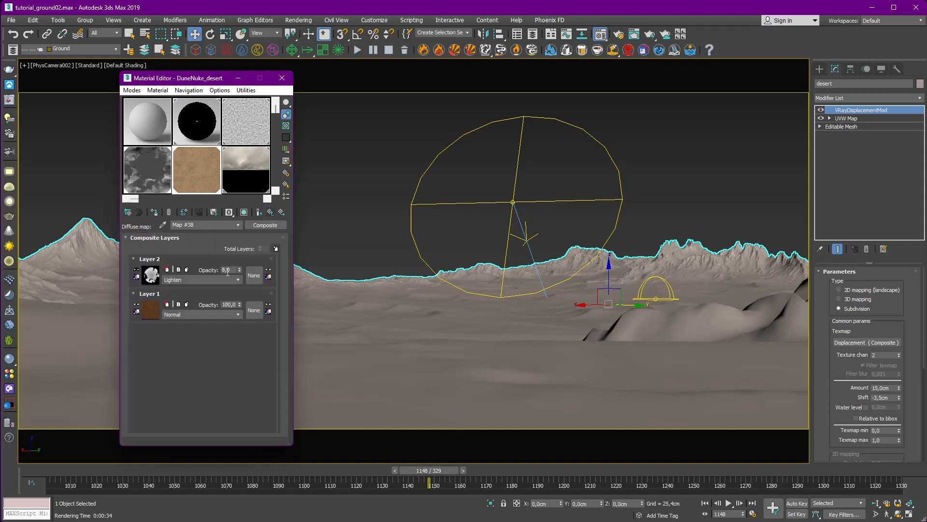
left_click(270, 214)
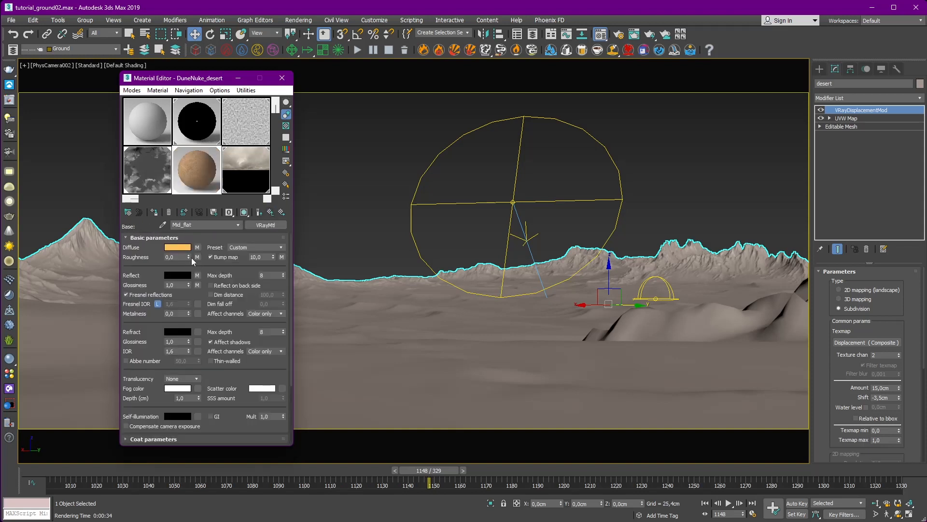
Inspect the bitmap file, color space and coordinates of Mid_flat's roughness map.
left_click(197, 257)
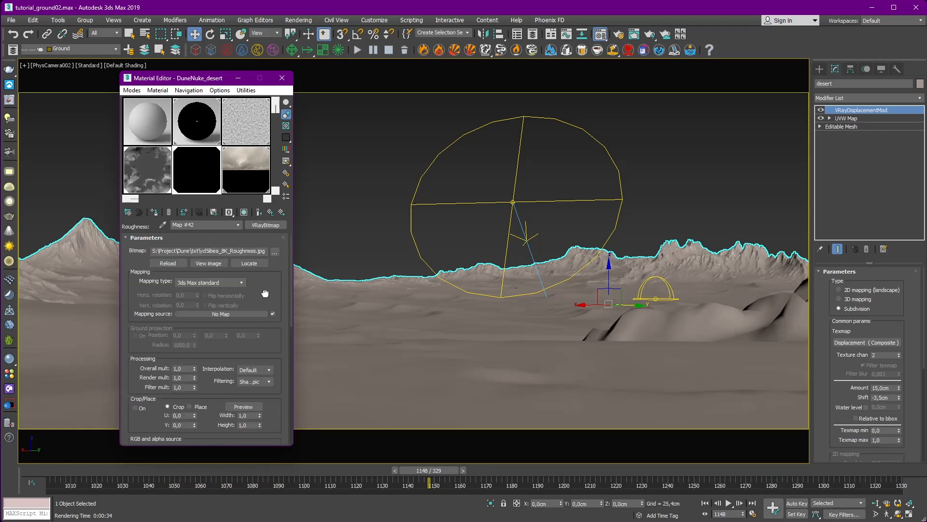
scroll(265, 293, "down", 10)
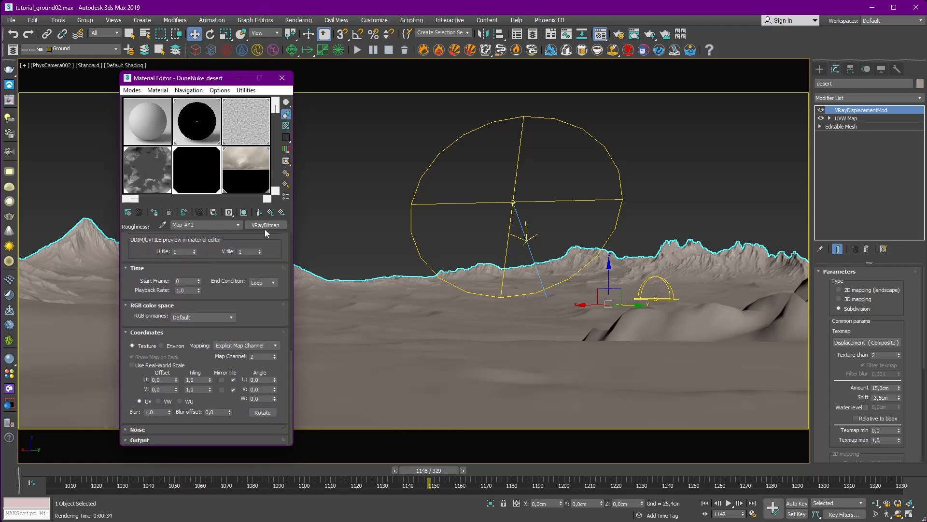
left_click(267, 212)
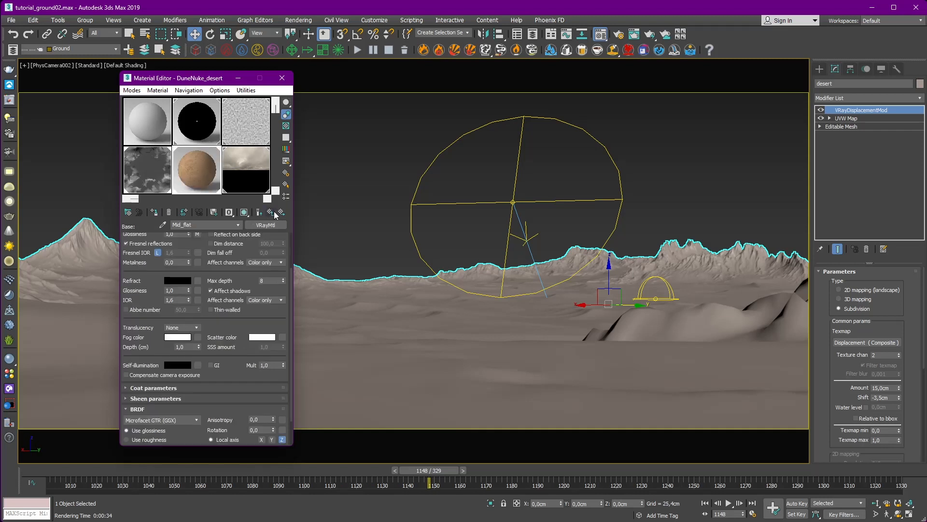
scroll(251, 263, "down", 10)
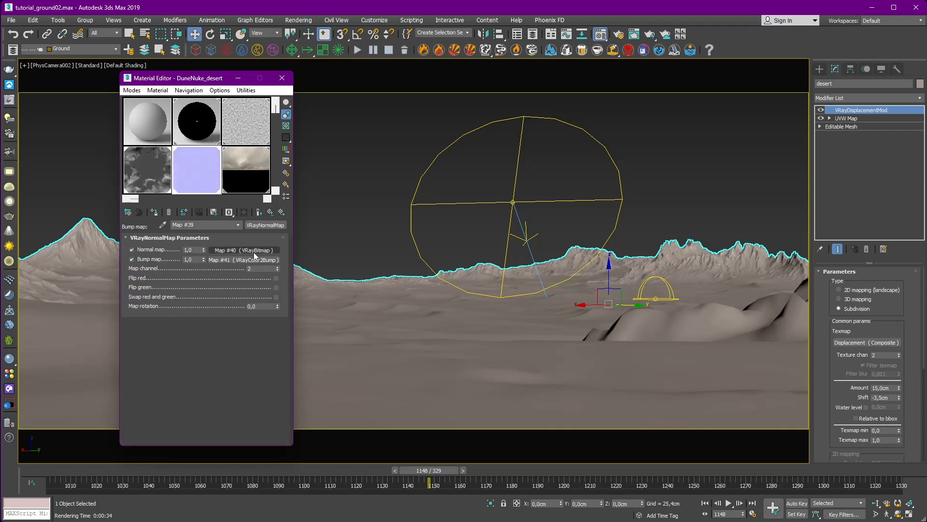
Inspect the VRayColor2Bump map and its bitmap inside the VRayNormalMap of the bump slot.
left_click(253, 252)
left_click(233, 249)
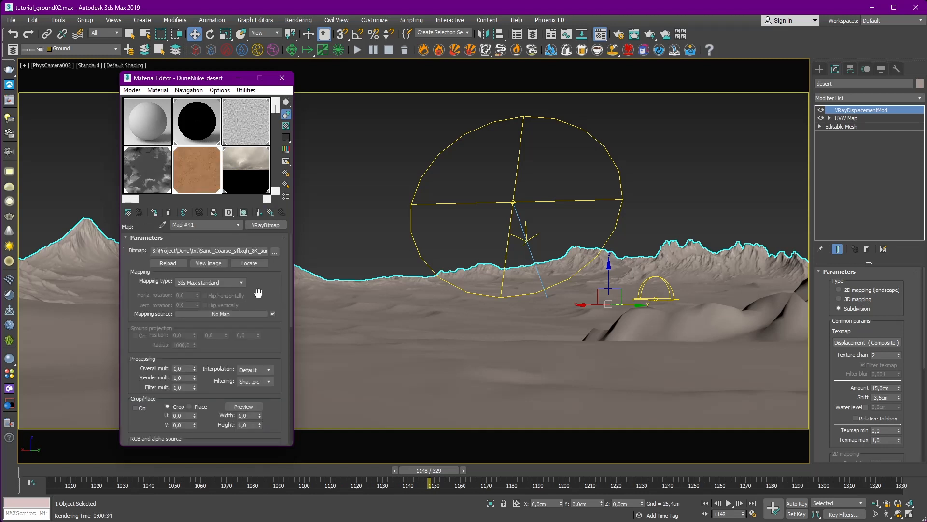
left_click(270, 213)
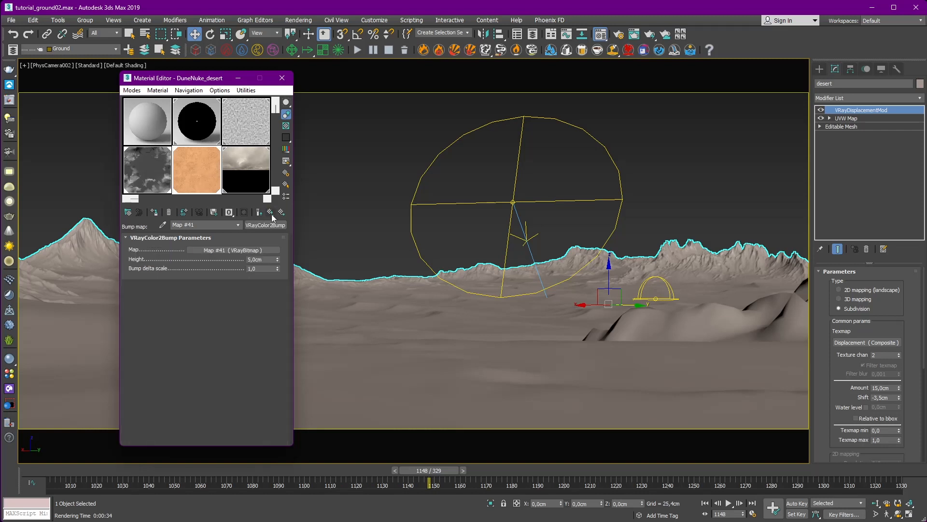
left_click(270, 212)
Inspect the normal map bitmap's color space and map channel, and return to the VRayNormalMap parameters.
left_click(246, 251)
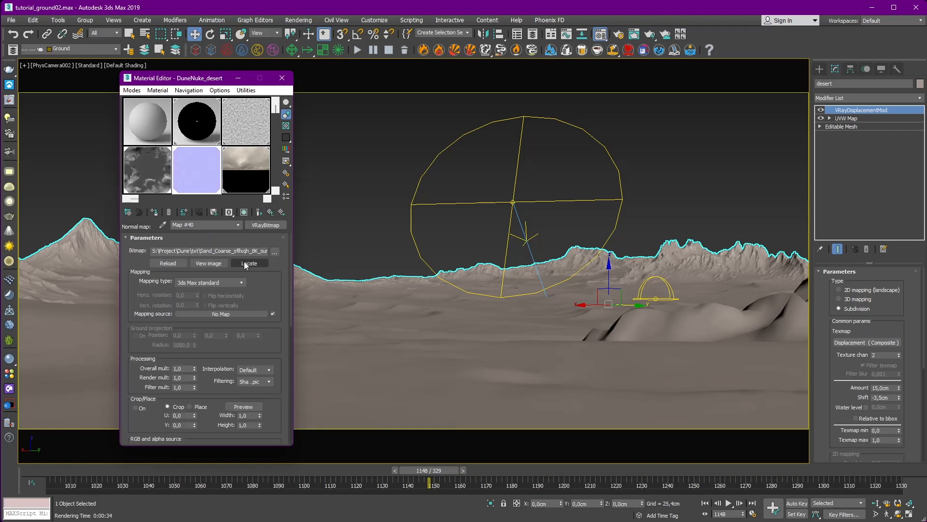
left_click_drag(231, 420, 238, 179)
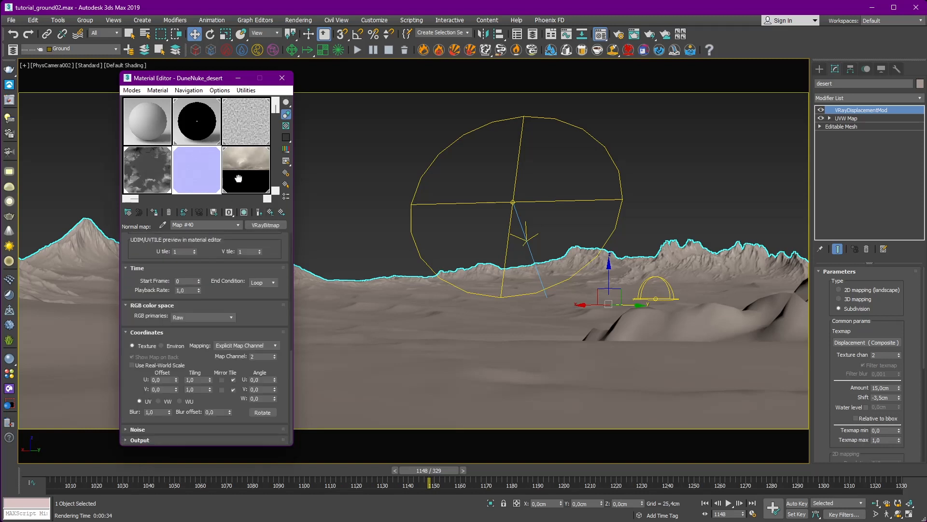
double_click(255, 357)
scroll(215, 271, "up", 10)
left_click(271, 213)
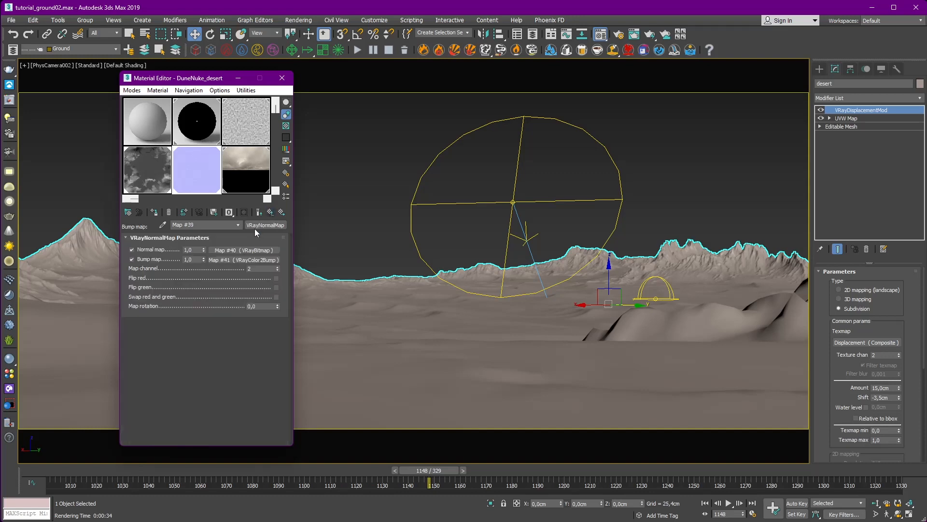
Frame the desert mesh in a perspective view and examine its UVW Map modifier's tiling and map channel.
left_click(846, 118)
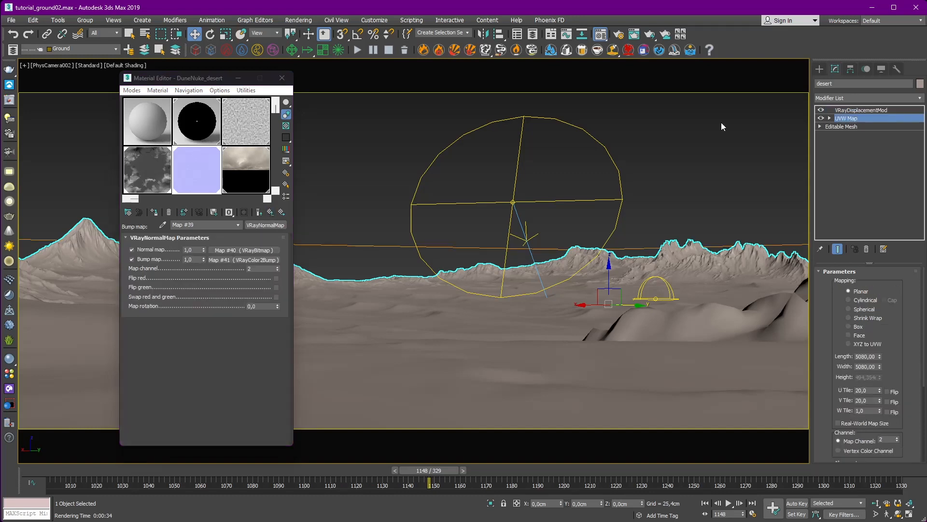
left_click(240, 80)
key("p")
key("z")
middle_click_drag(367, 197, 367, 227, "alt")
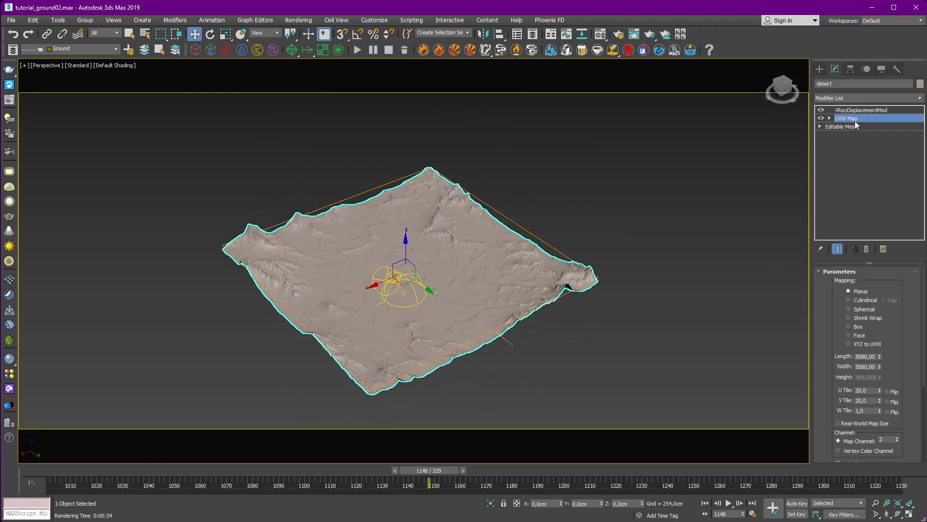
scroll(857, 297, "down", 3)
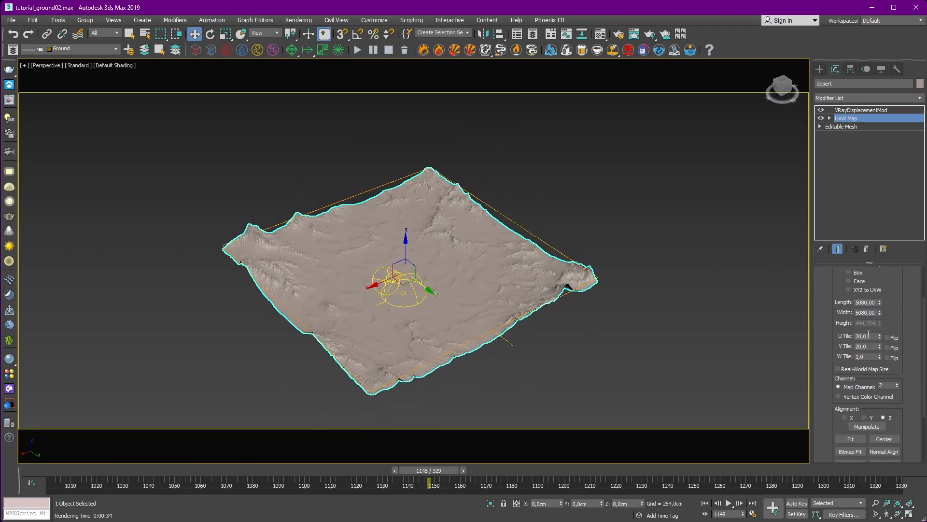
left_click_drag(875, 347, 858, 327)
scroll(826, 371, "down", 1)
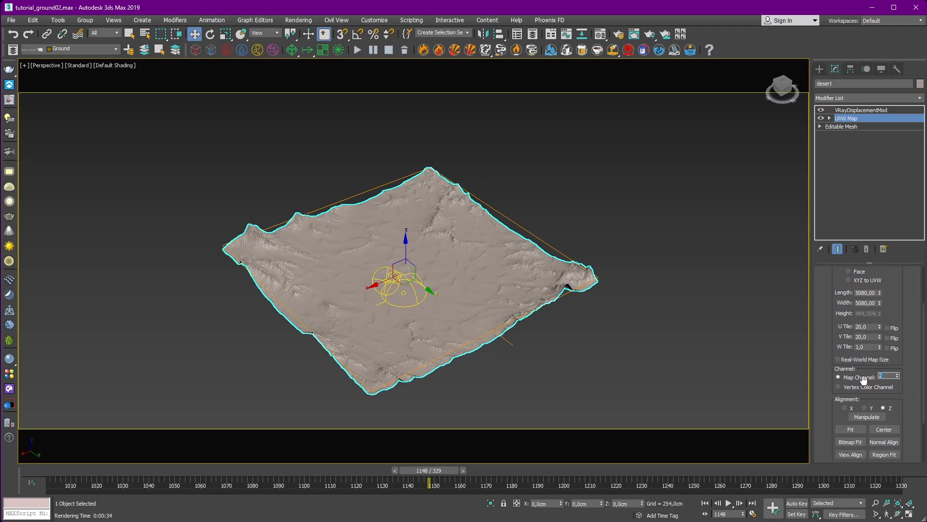
scroll(823, 328, "up", 2)
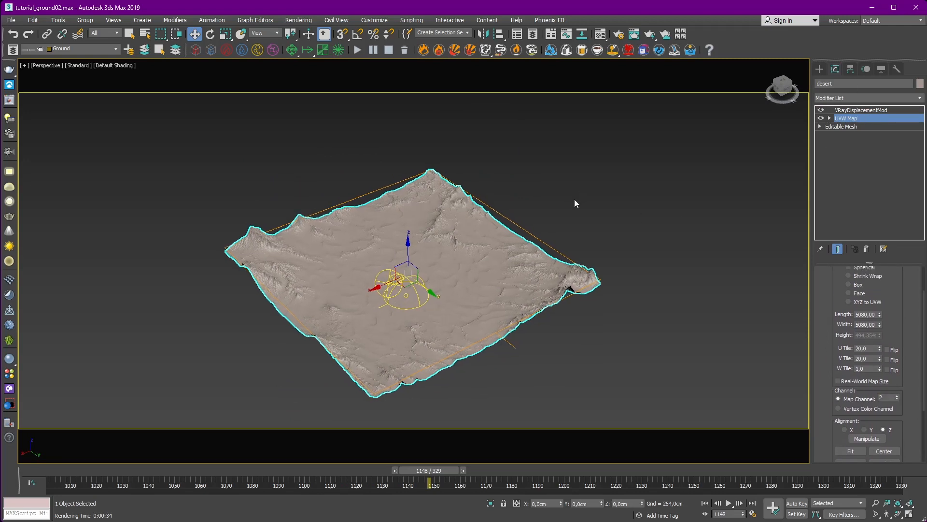
Return the viewport to the PhysCamera002 view and clear the selection.
left_click(880, 141)
key("c")
double_click(436, 197)
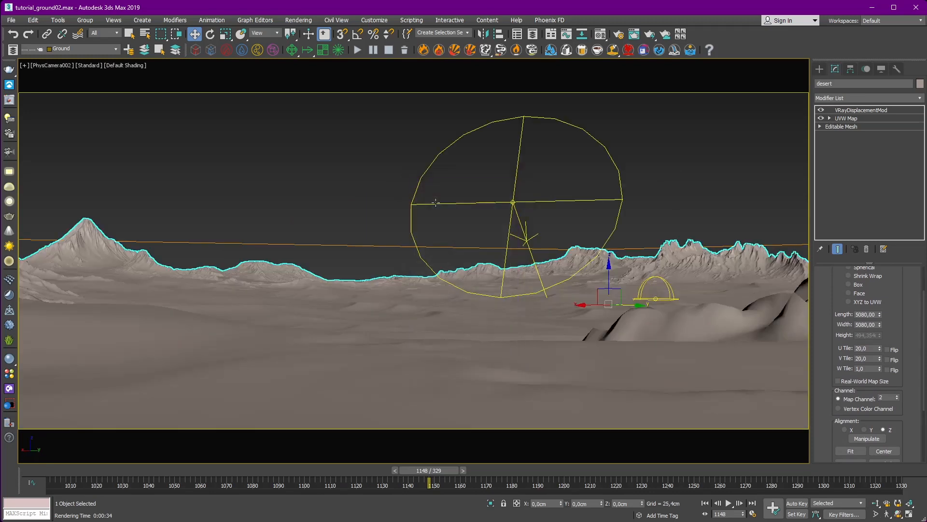
key("c")
double_click(439, 204)
left_click(355, 158)
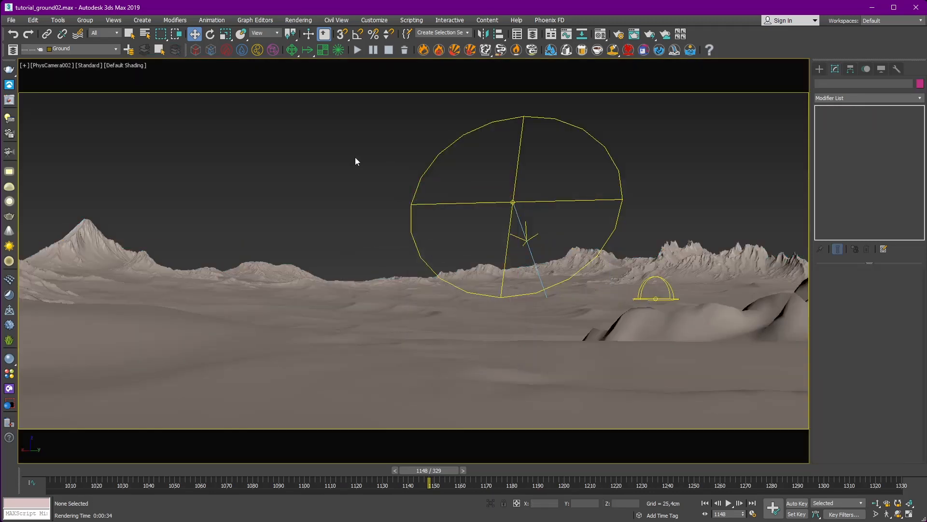
Reopen the Material Editor and check the diffuse layer bitmap's map channel and tiling, returning to the Mid_flat material.
left_click(601, 33)
left_click(270, 214)
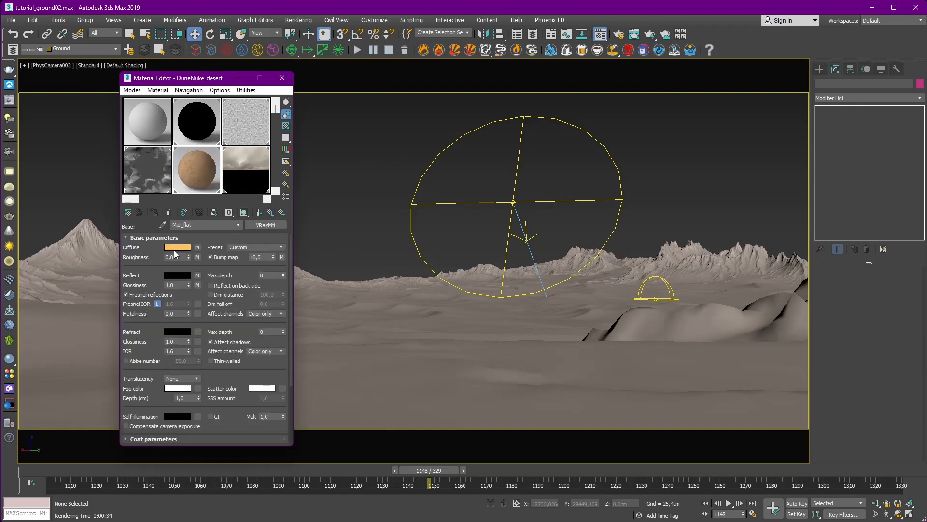
left_click(201, 250)
left_click(152, 309)
scroll(233, 268, "down", 10)
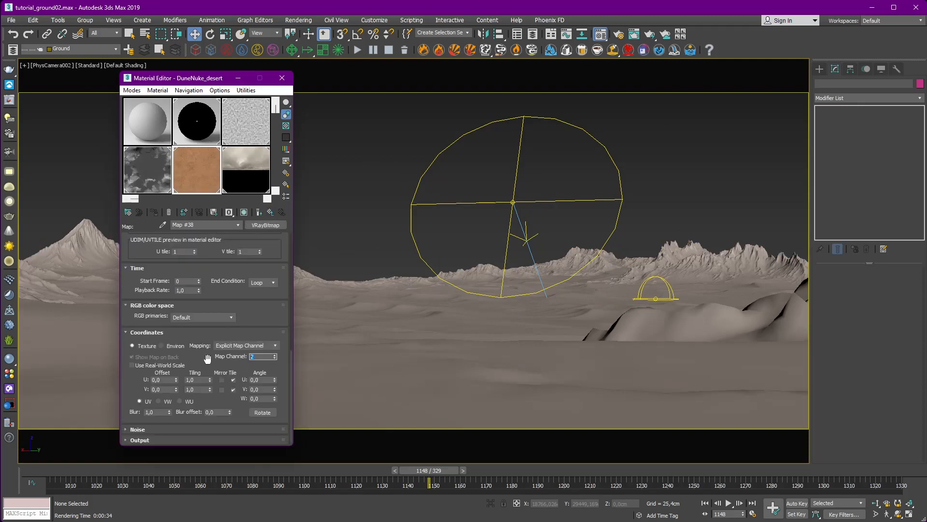
scroll(246, 355, "down", 2)
double_click(187, 392)
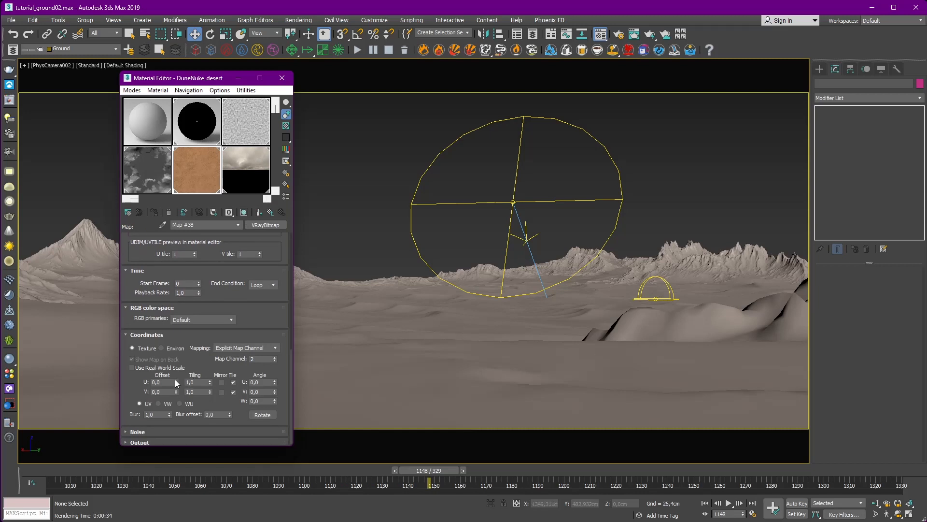
left_click(271, 214)
left_click(271, 214)
left_click(271, 214)
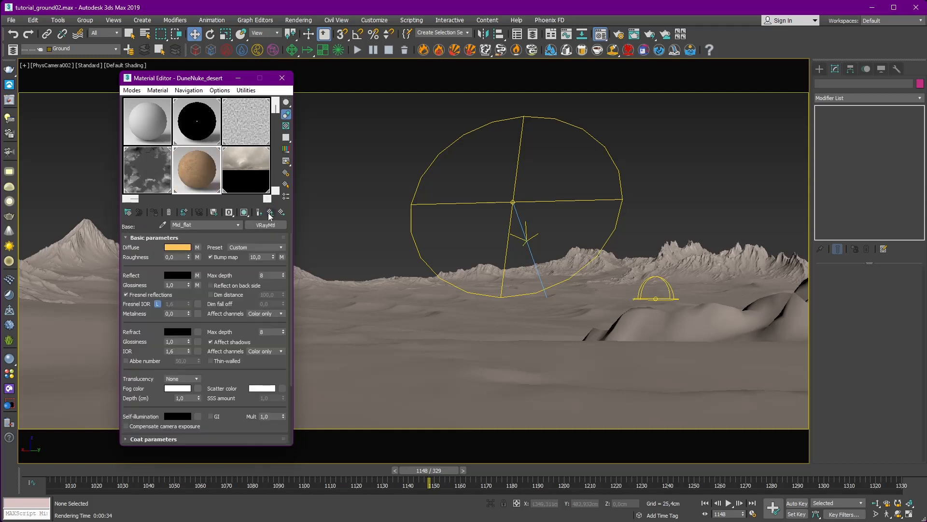
Examine the falloff type and mix curve of the Falloff map in Mid_flat's reflect slot.
left_click(197, 275)
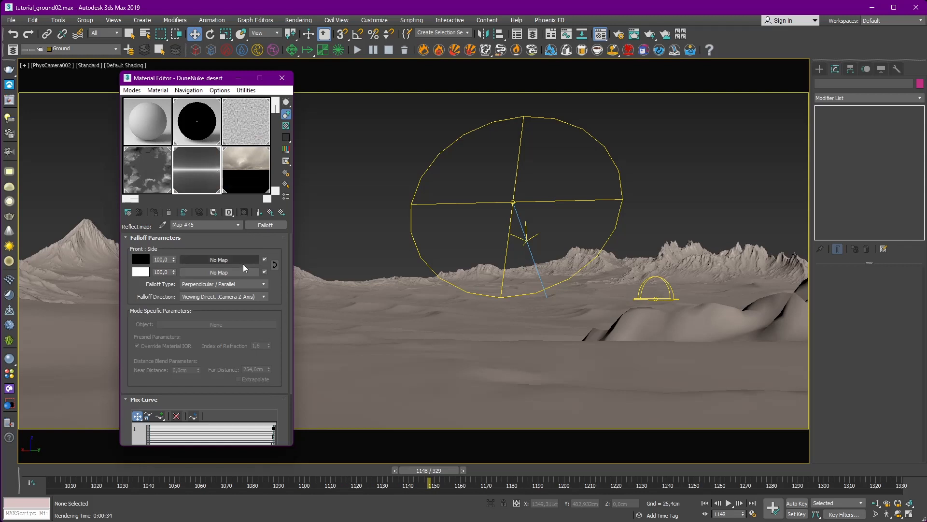
left_click_drag(274, 310, 278, 223)
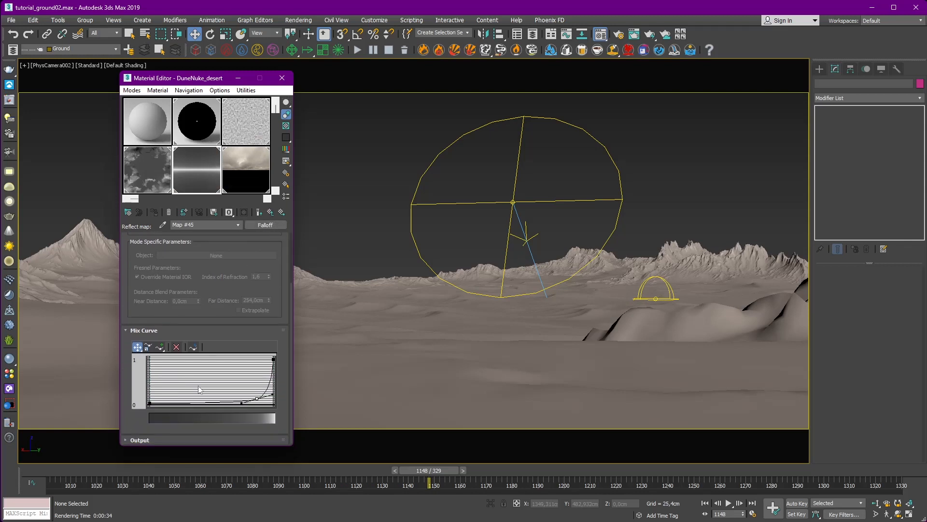
left_click(258, 397)
scroll(235, 304, "up", 3)
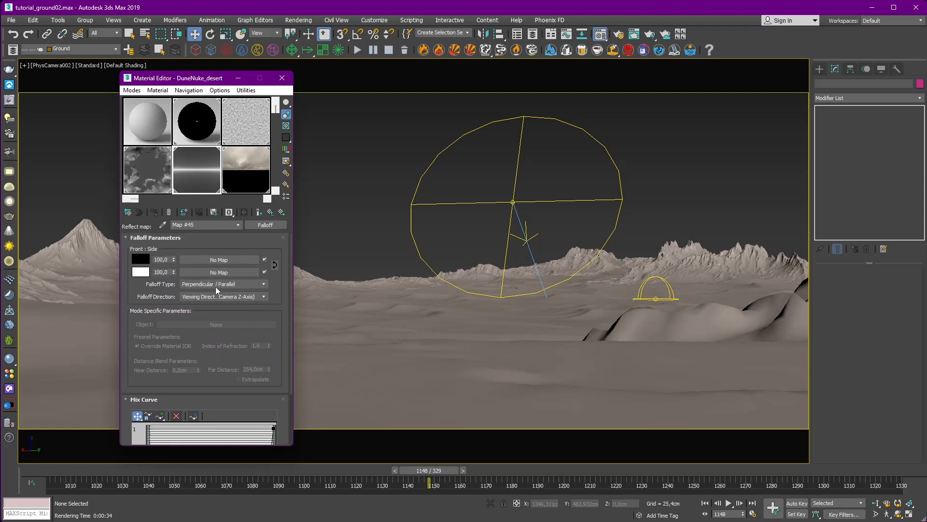
left_click(271, 213)
Inspect the reflection glossiness bitmap's file and coordinates, and return to the Mid_flat material.
left_click(197, 285)
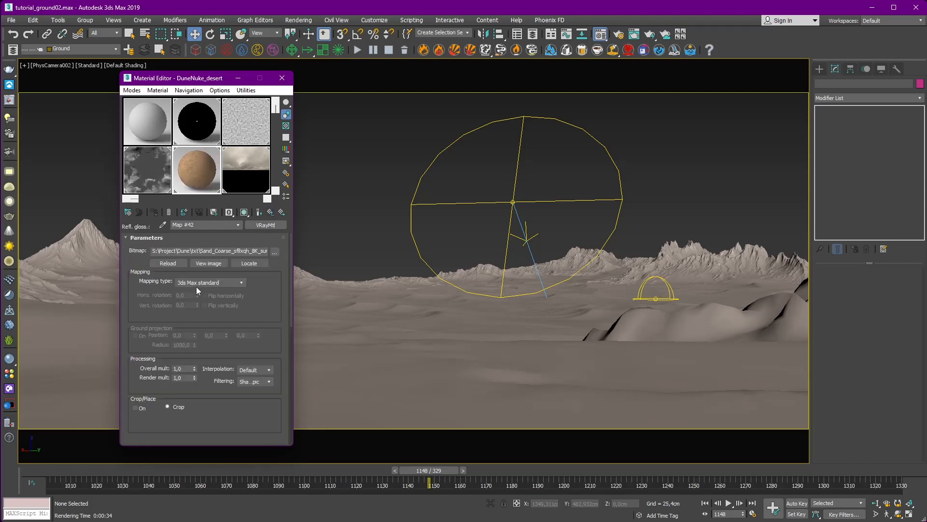
left_click_drag(232, 251, 260, 251)
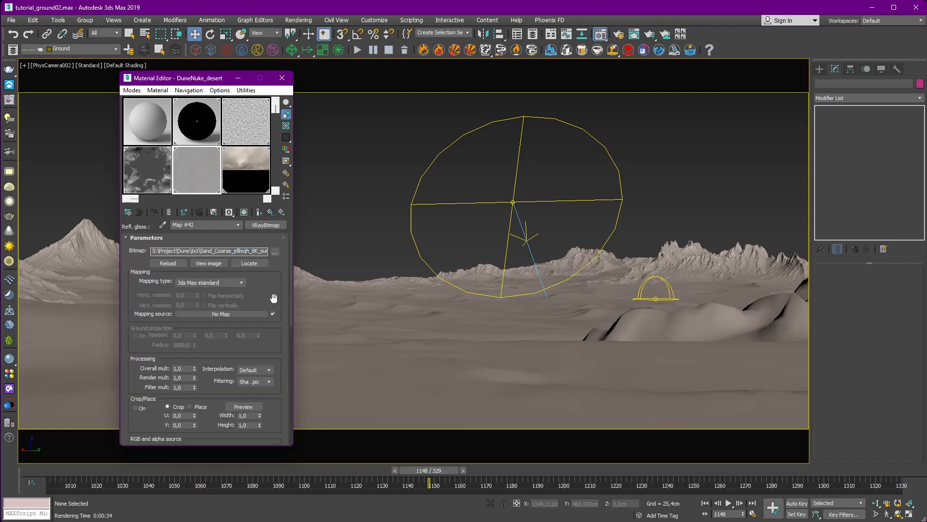
scroll(272, 294, "down", 3)
scroll(275, 363, "down", 6)
scroll(270, 338, "down", 5)
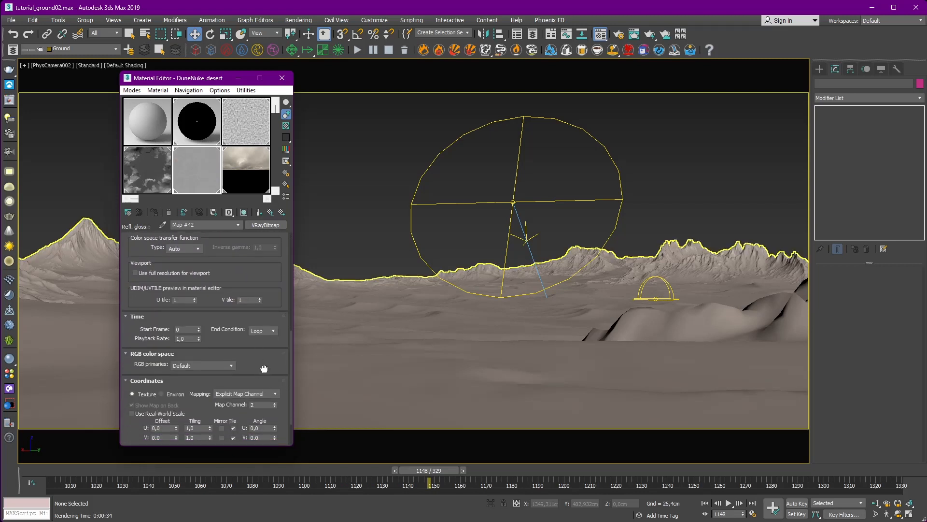
left_click(270, 213)
Review the BRDF settings and the full list of map assignments and amounts of the Mid_flat material.
scroll(234, 313, "up", 2)
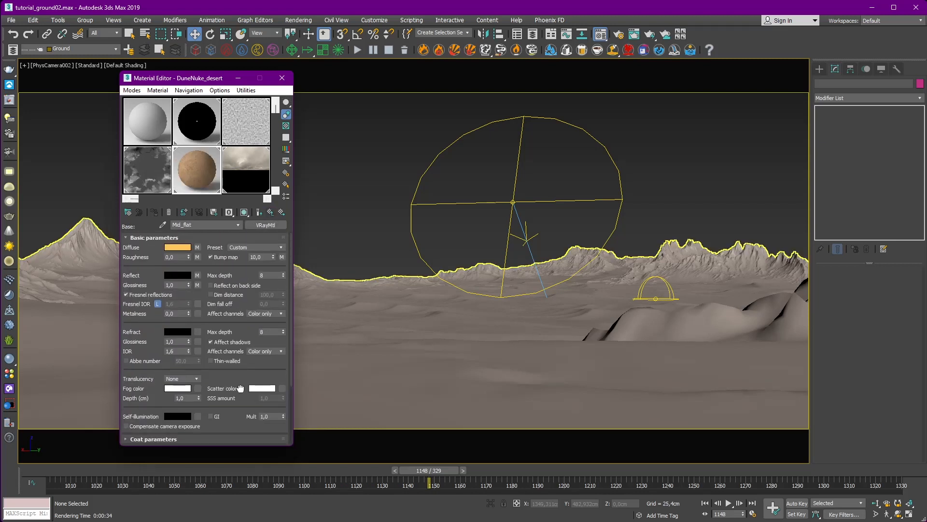
scroll(156, 374, "down", 2)
left_click(137, 439)
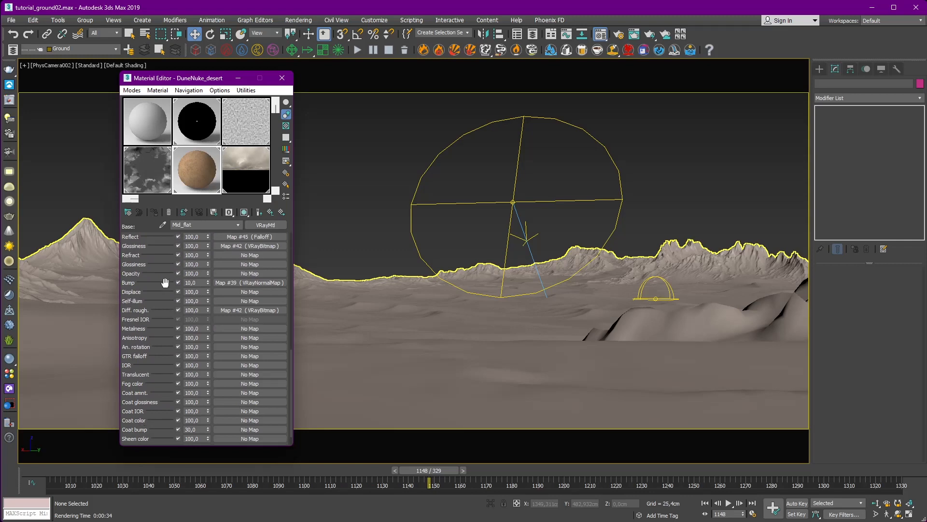
scroll(165, 283, "up", 3)
scroll(163, 344, "up", 5)
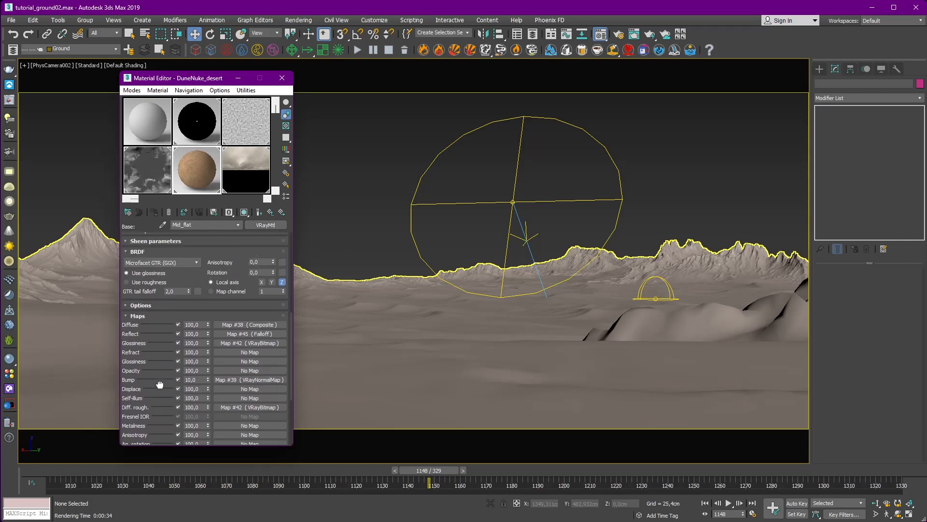
Close the Material Editor, select the desert terrain, enlarge its modifier parameters area and check the mesh density with edged faces.
left_click(282, 78)
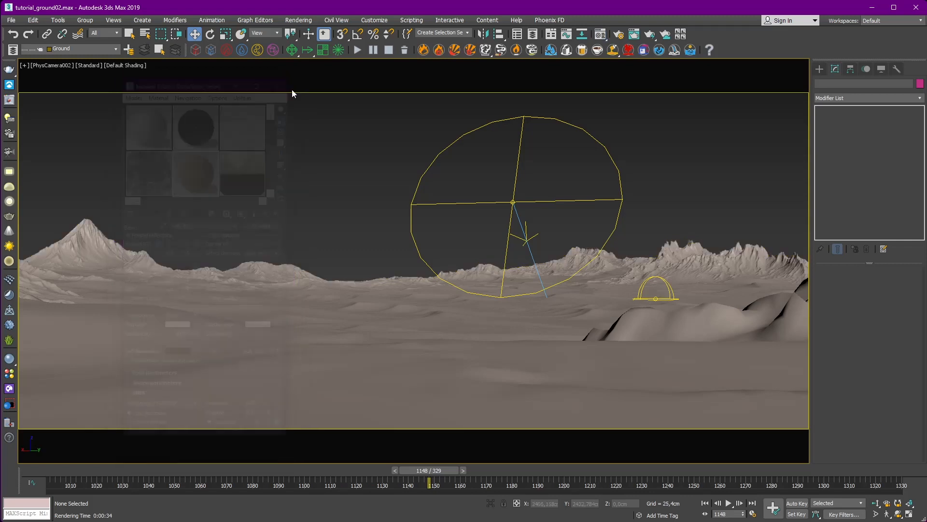
left_click(305, 271)
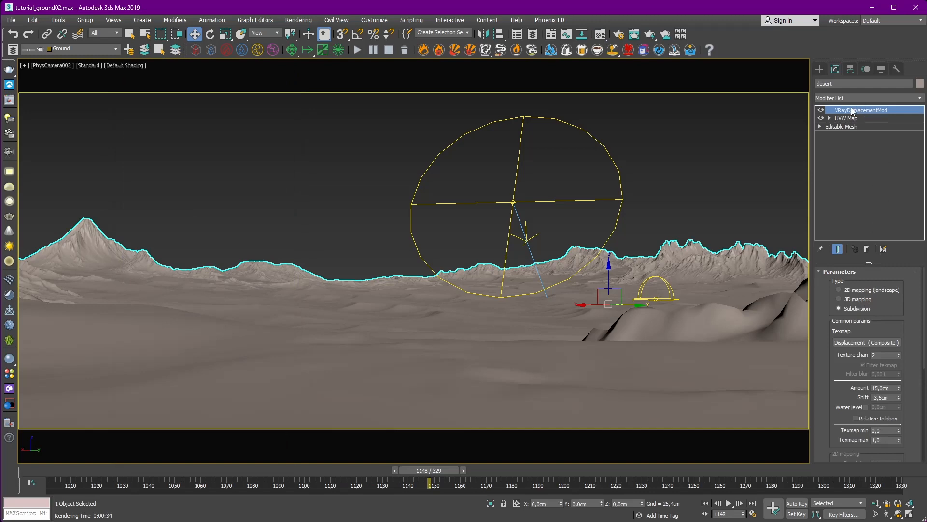
left_click_drag(869, 263, 871, 189)
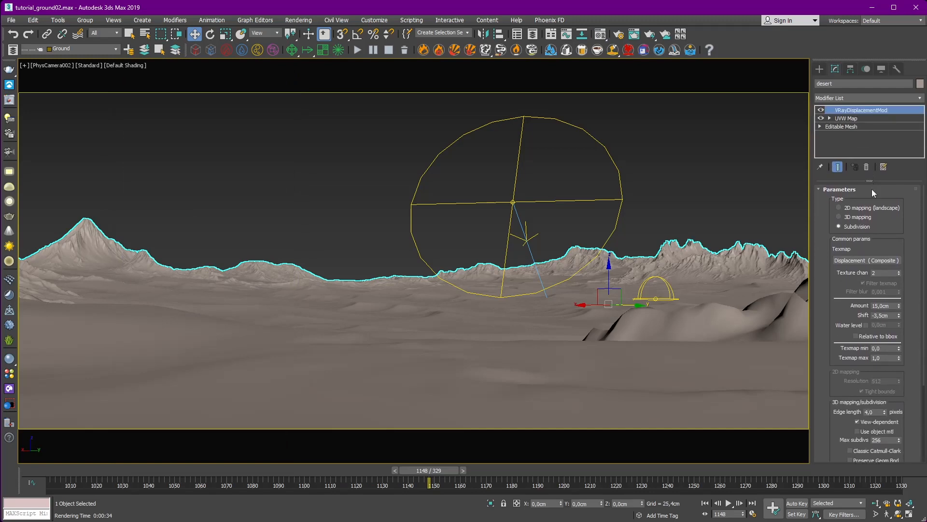
key("F4")
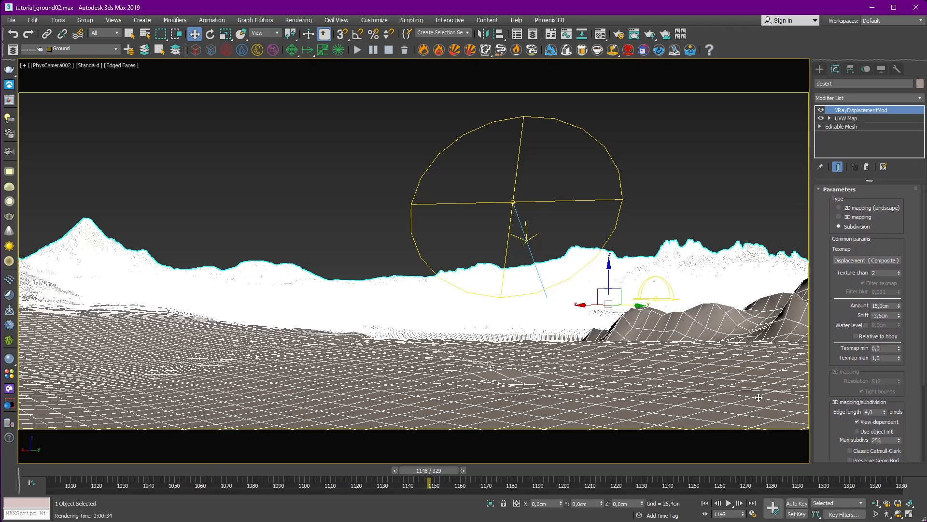
key("F4")
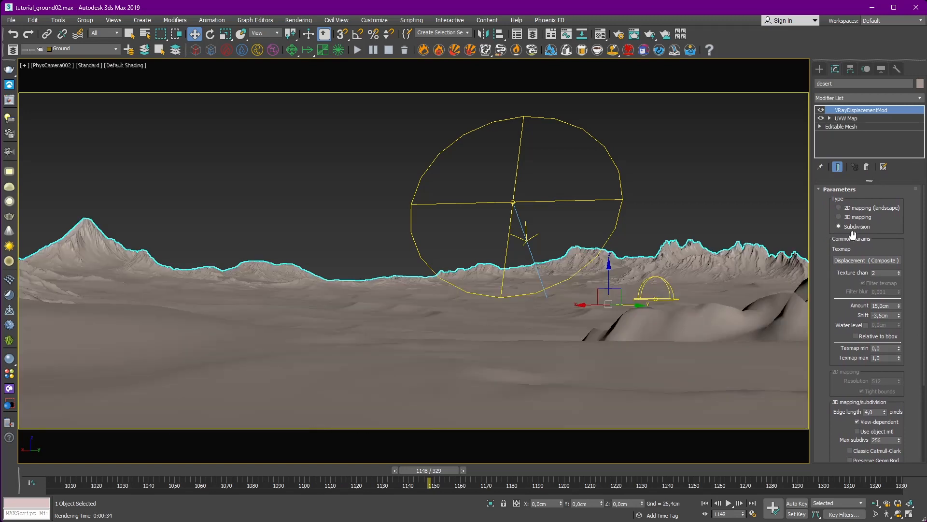
Review the VRayDisplacementMod's type, texture channel, amount, shift, edge length and max subdivisions on the desert terrain.
left_click_drag(843, 284, 842, 275)
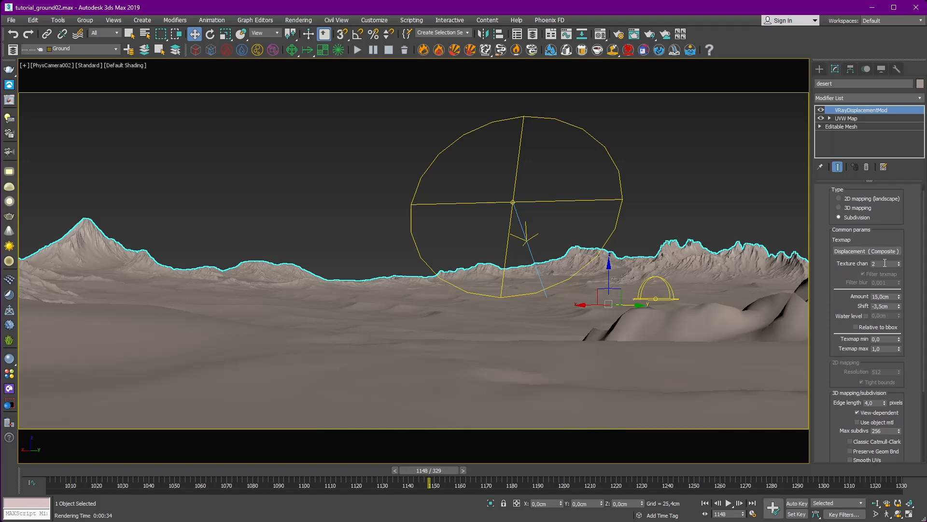
left_click(886, 263)
key("Tab")
key("Tab")
left_click(892, 297)
scroll(913, 342, "down", 5)
left_click(869, 303)
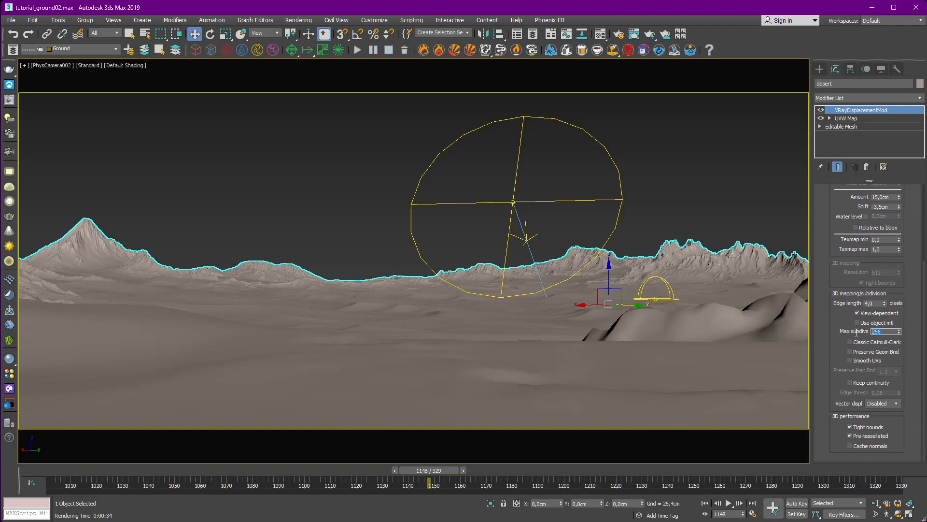
scroll(836, 380, "up", 5)
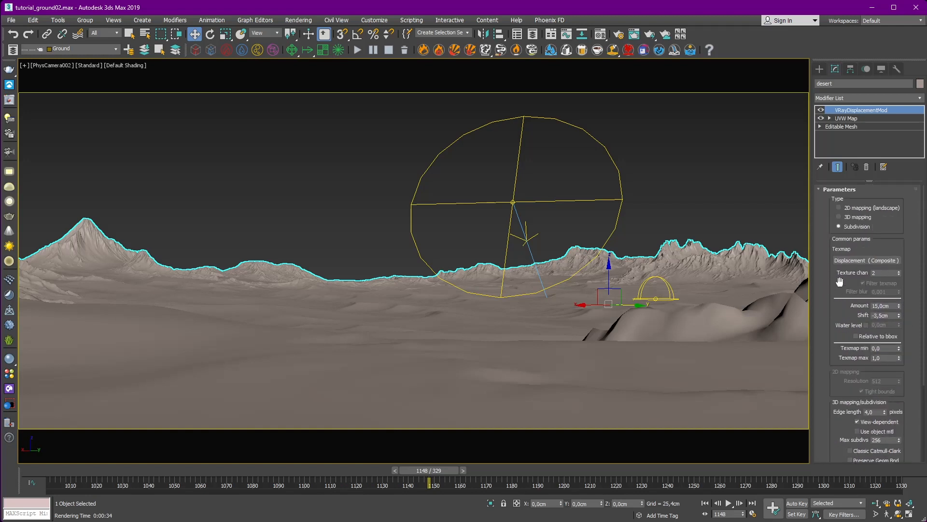
Open the Displacement composite map in the Material Editor and hide its High_rocks and Low_flat layers.
left_click(601, 34)
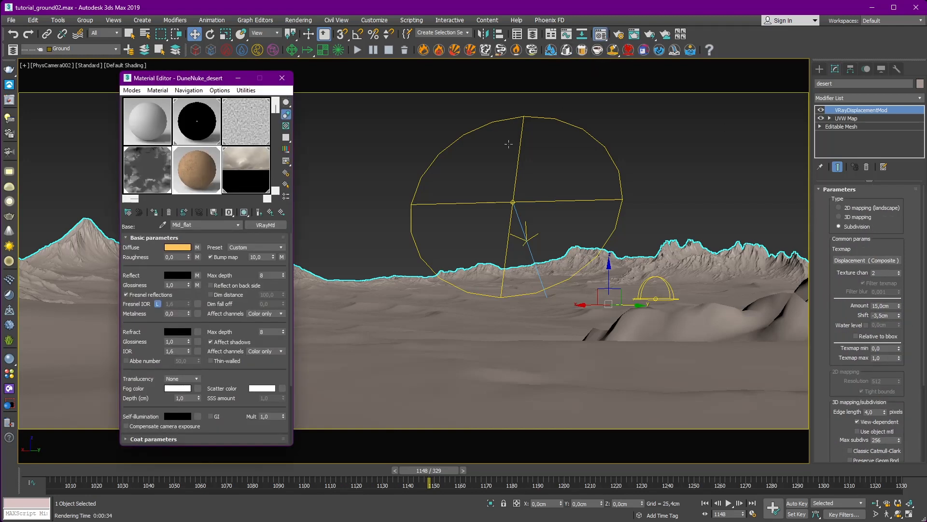
left_click(136, 164)
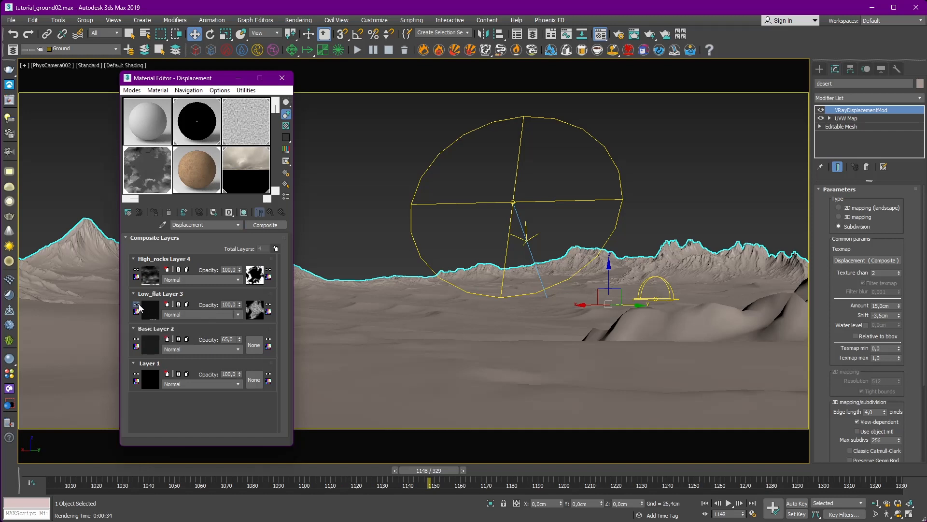
left_click(136, 270)
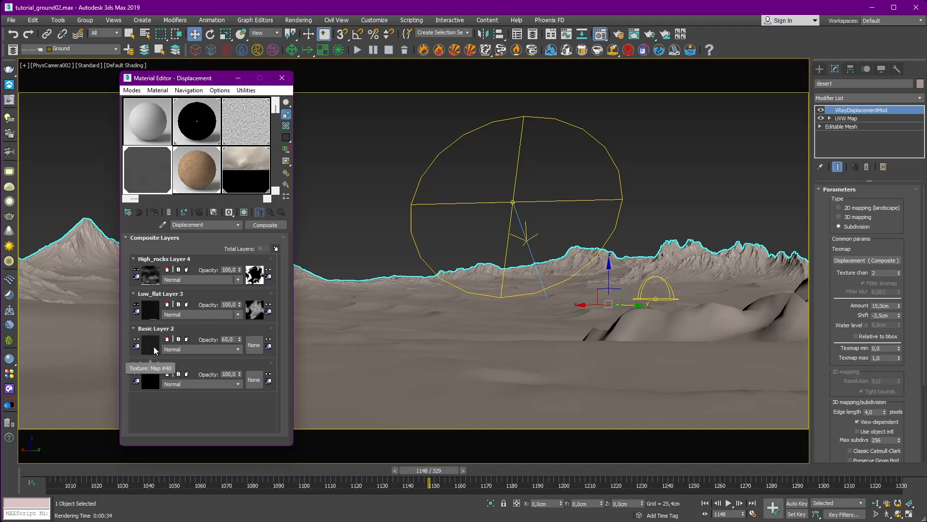
Inspect the VRayColor map and its colour in Layer 1, and return to the Displacement composite map without changes.
left_click(150, 380)
left_click(271, 308)
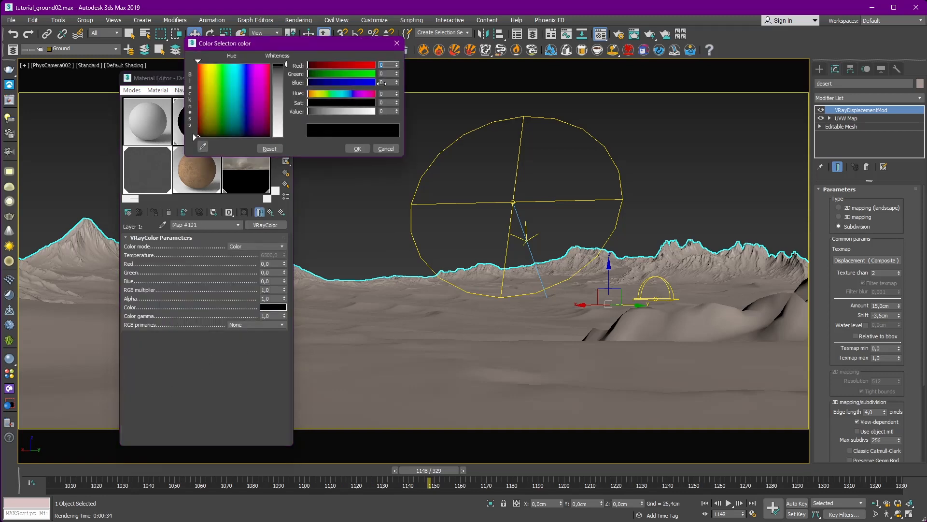
left_click(387, 150)
left_click(270, 212)
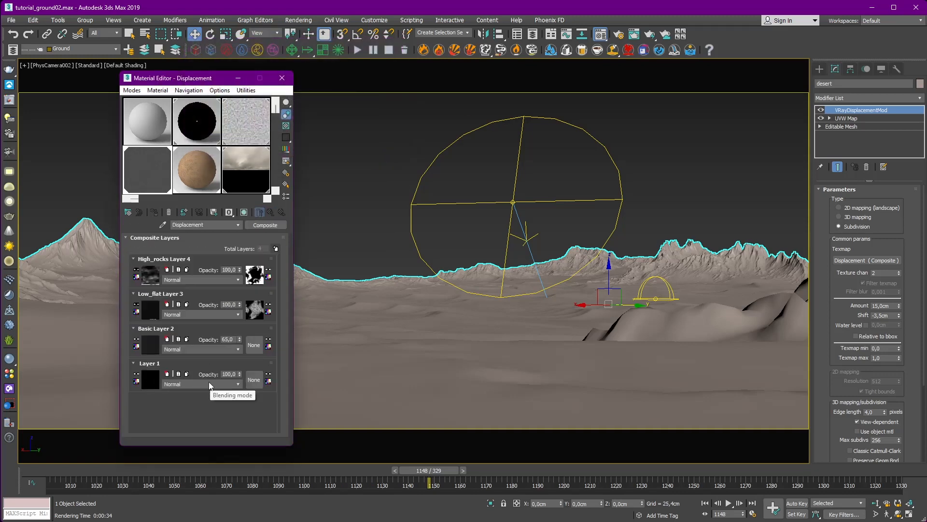
Collapse the High_rocks and Low_flat layers and inspect the Basic layer bitmap's file, RGB primaries, map channel and tiling.
left_click_drag(235, 339, 212, 341)
left_click(152, 294)
left_click(164, 260)
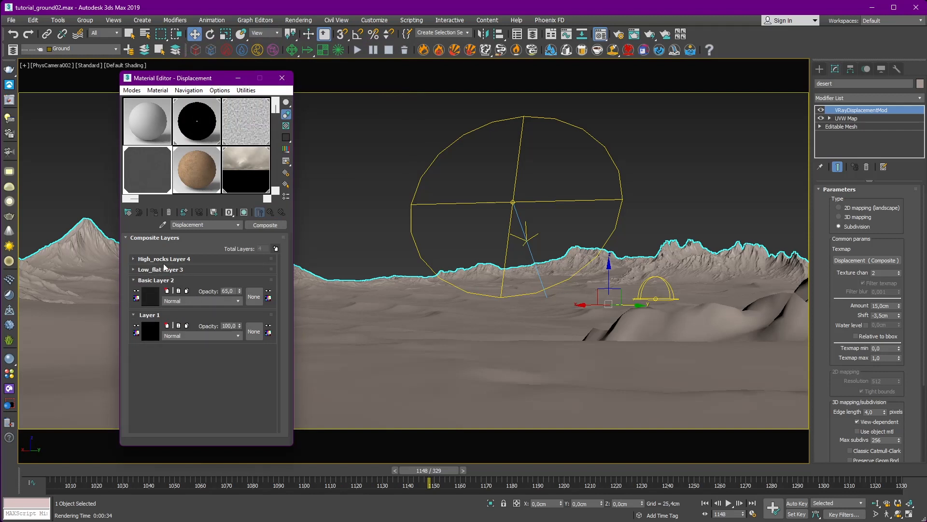
left_click(150, 293)
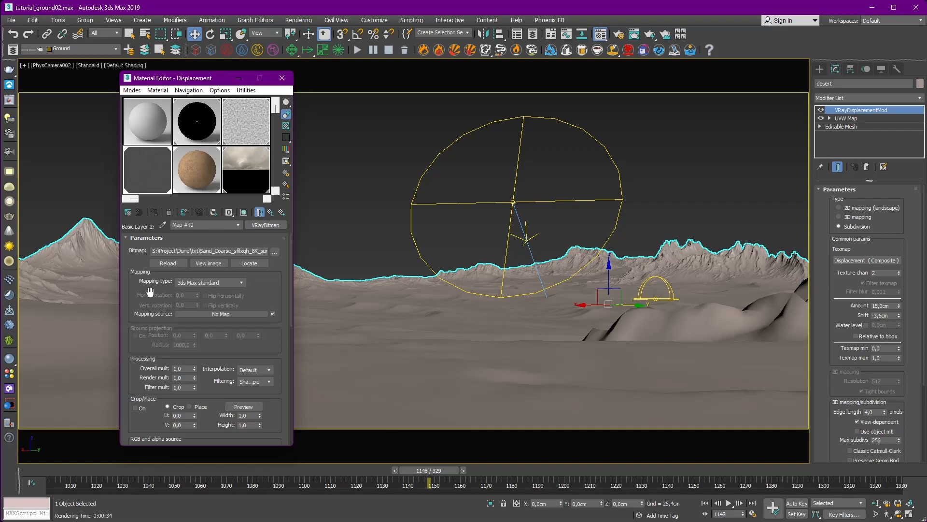
left_click(235, 250)
left_click_drag(258, 251, 297, 253)
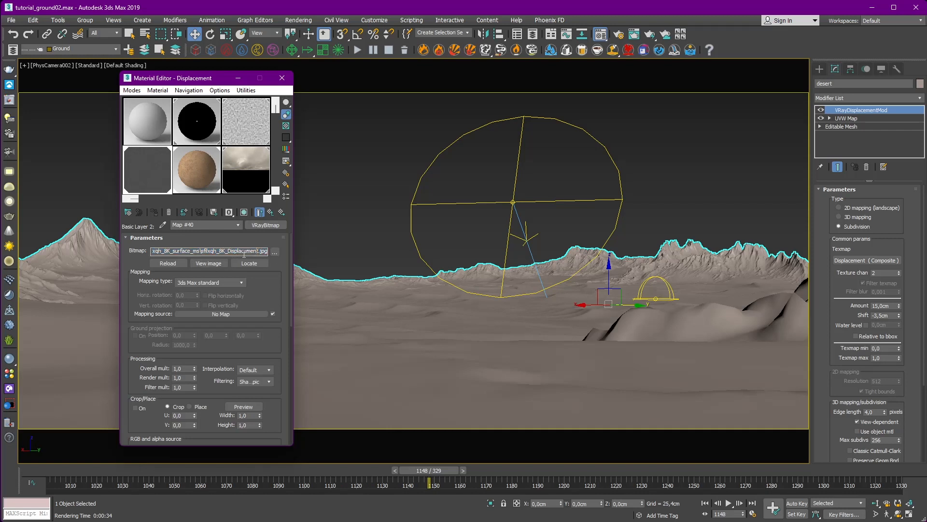
scroll(256, 311, "down", 8)
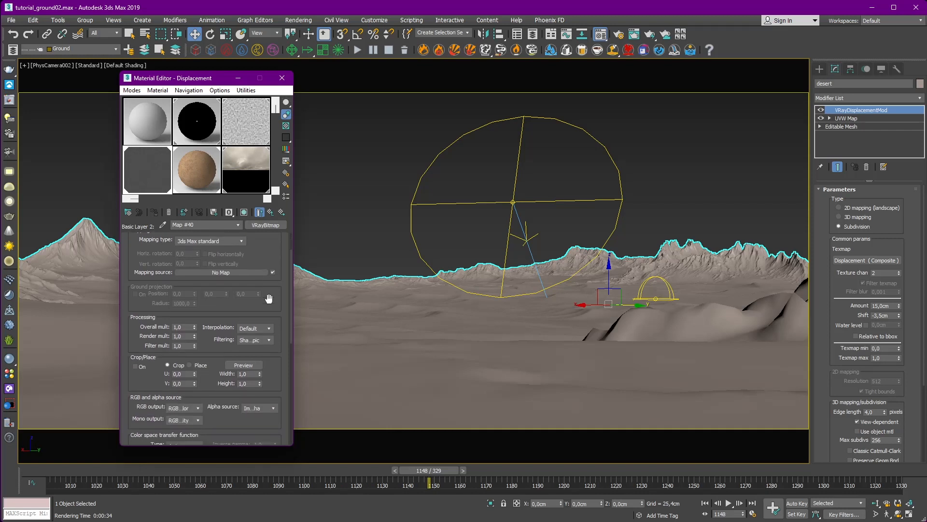
scroll(256, 311, "down", 3)
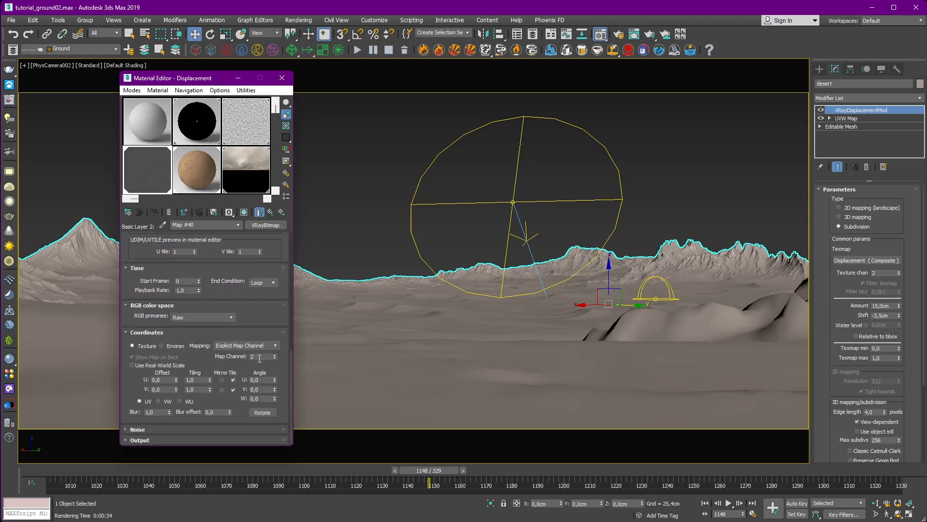
Examine the Basic layer bitmap's output levels and curve, comparing its enlarged preview with the color map disabled and enabled.
left_click(152, 442)
left_click_drag(211, 285, 233, 289)
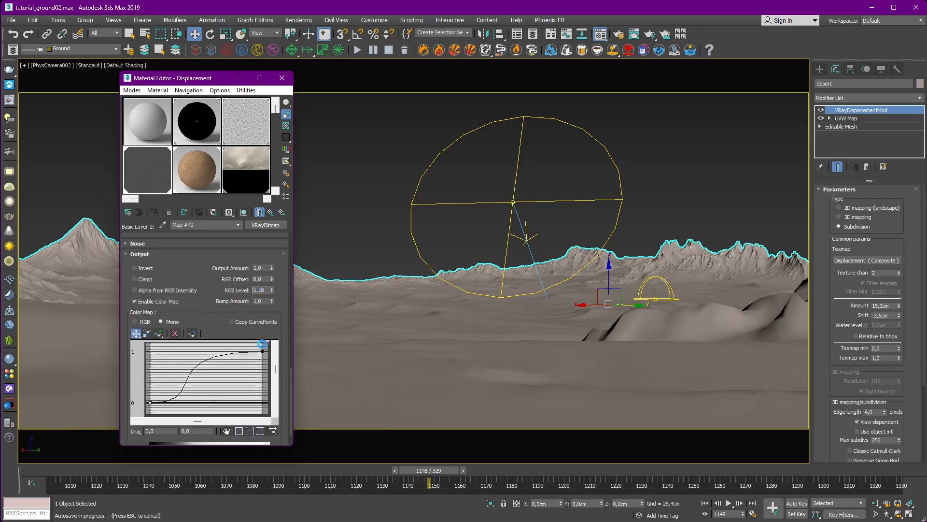
double_click(159, 175)
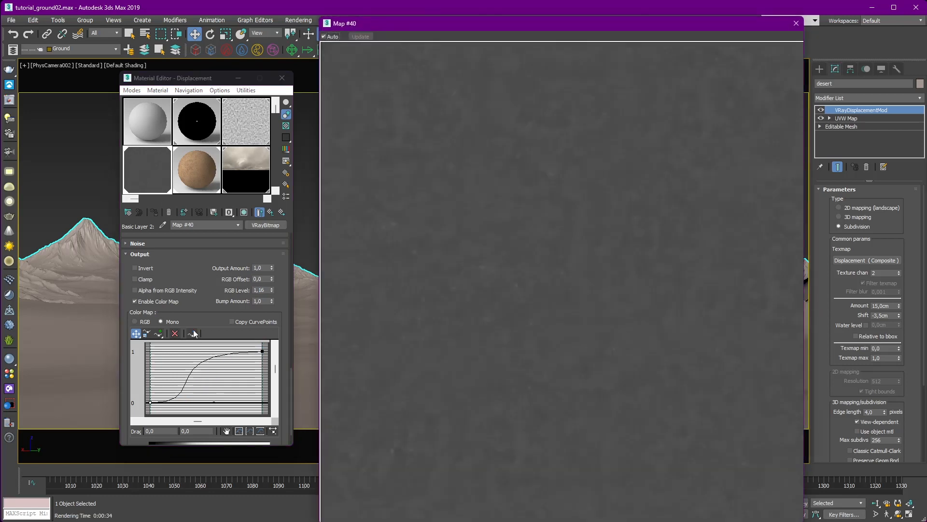
left_click(145, 302)
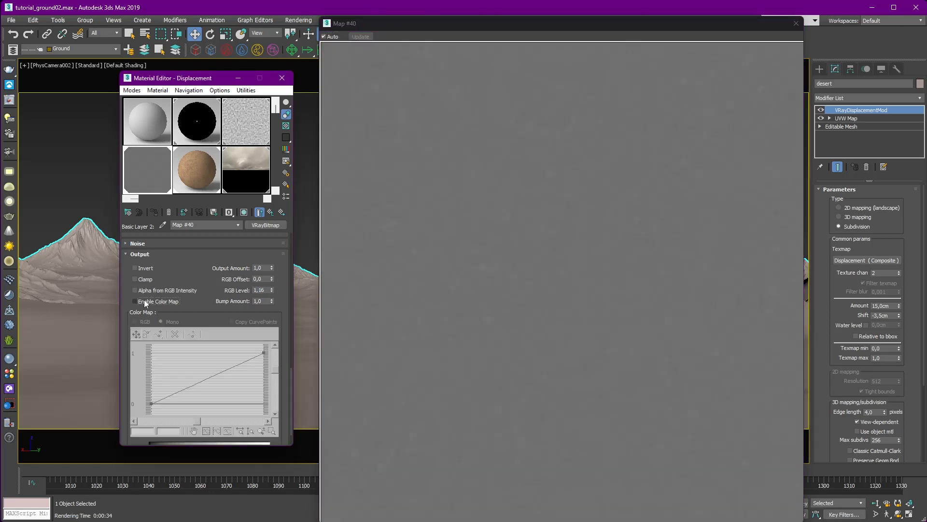
left_click(135, 301)
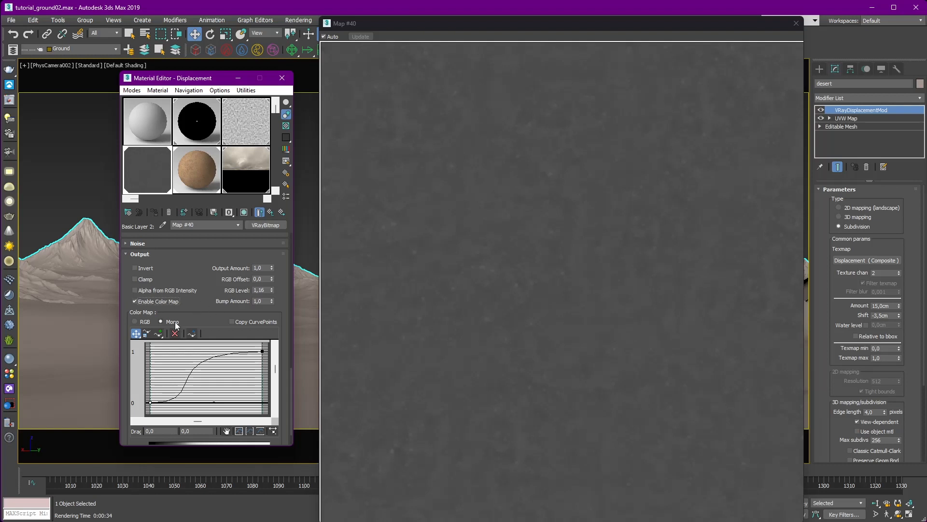
Leave the Basic layer bitmap's settings, return to the Displacement composite map and close the Material Editor.
left_click_drag(180, 268, 169, 310)
left_click(129, 293)
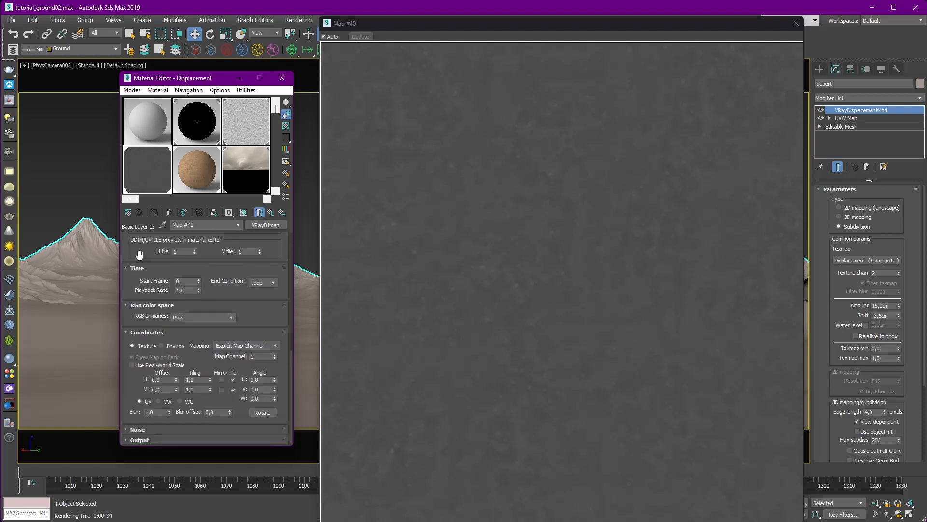
scroll(274, 354, "up", 5)
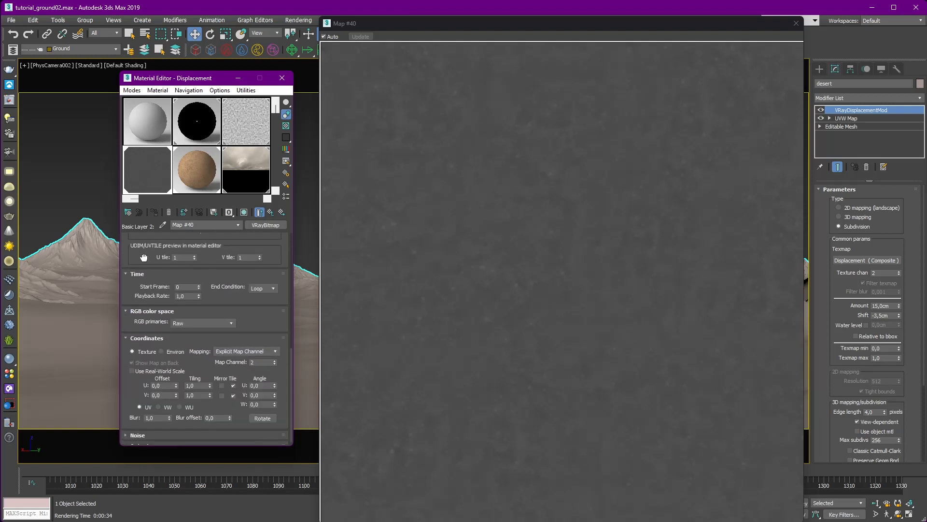
left_click(270, 213)
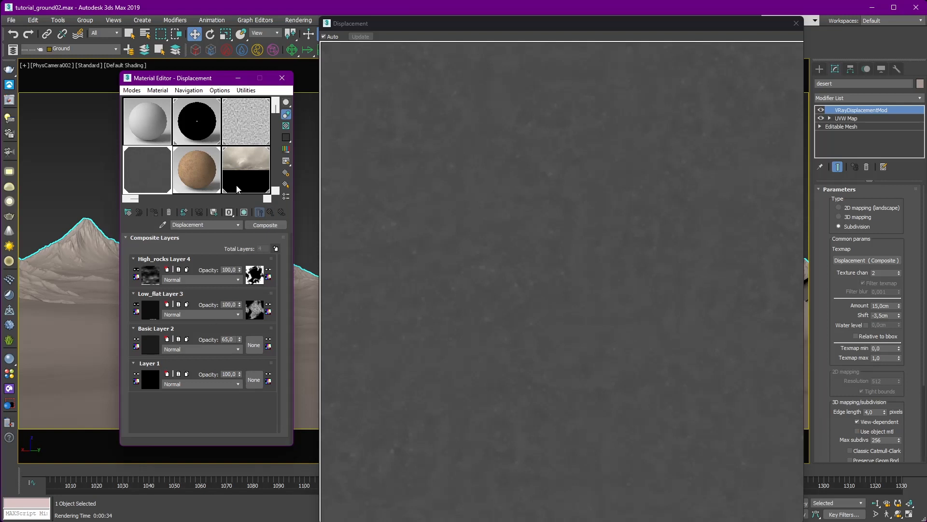
left_click(283, 78)
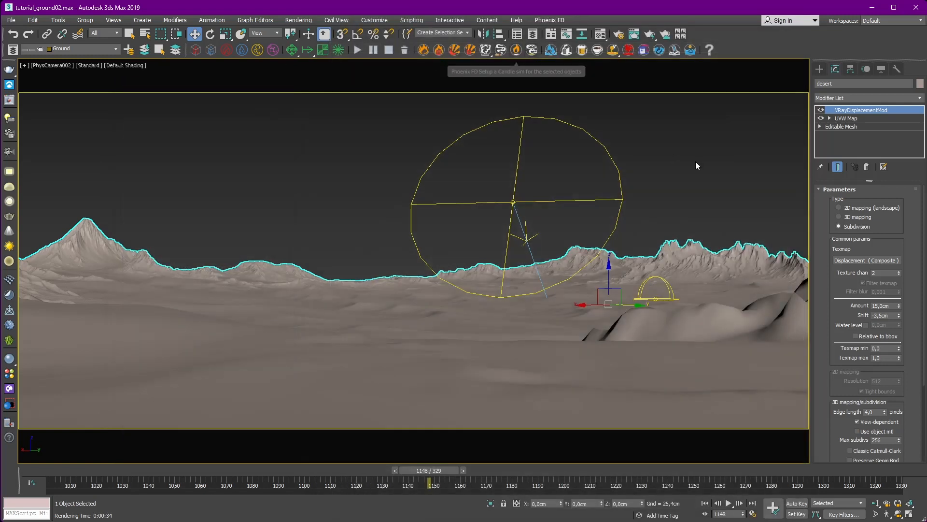
Deselect the terrain, open the V-Ray Frame Buffer and start rendering the current camera view.
left_click_drag(909, 307, 908, 257)
left_click(680, 168)
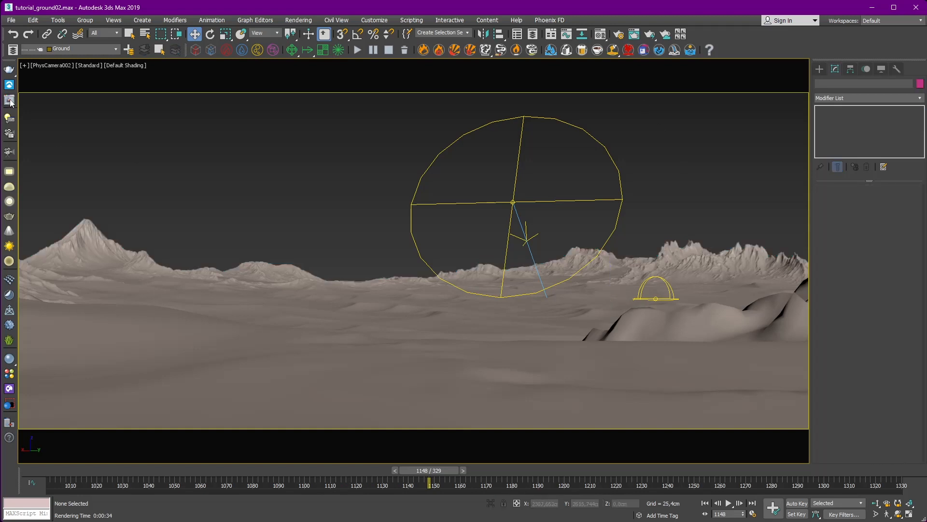
left_click(9, 100)
left_click_drag(462, 89, 276, 134)
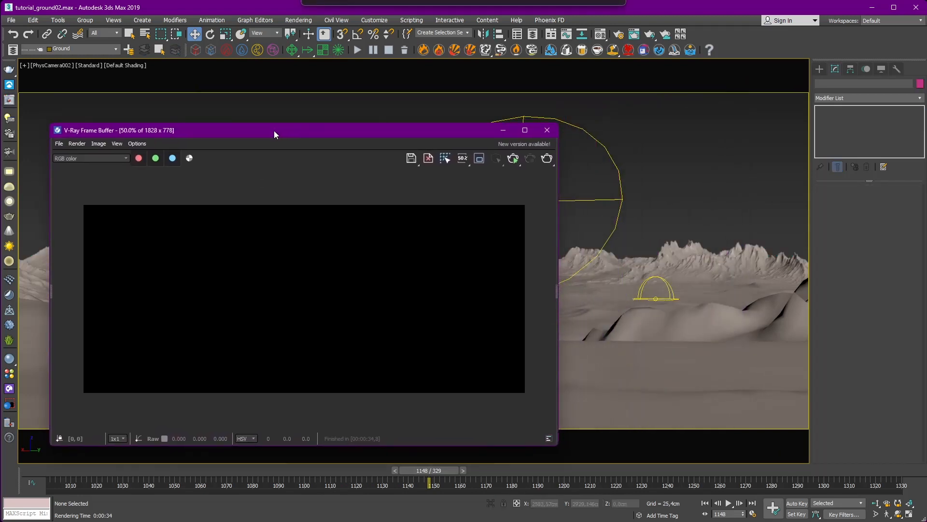
left_click(547, 159)
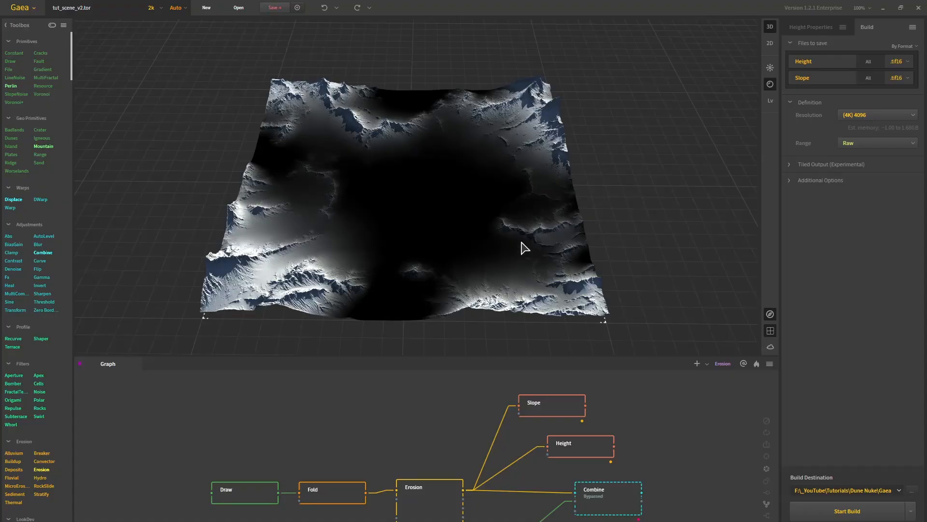
Switch to Gaea and compare the Slope and Height node masks on the terrain preview.
left_click(559, 408)
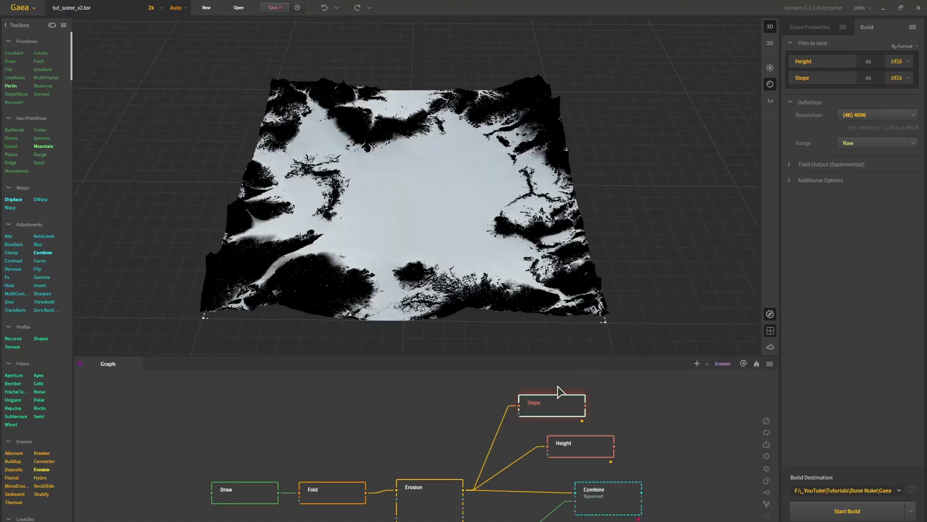
left_click_drag(468, 235, 470, 214)
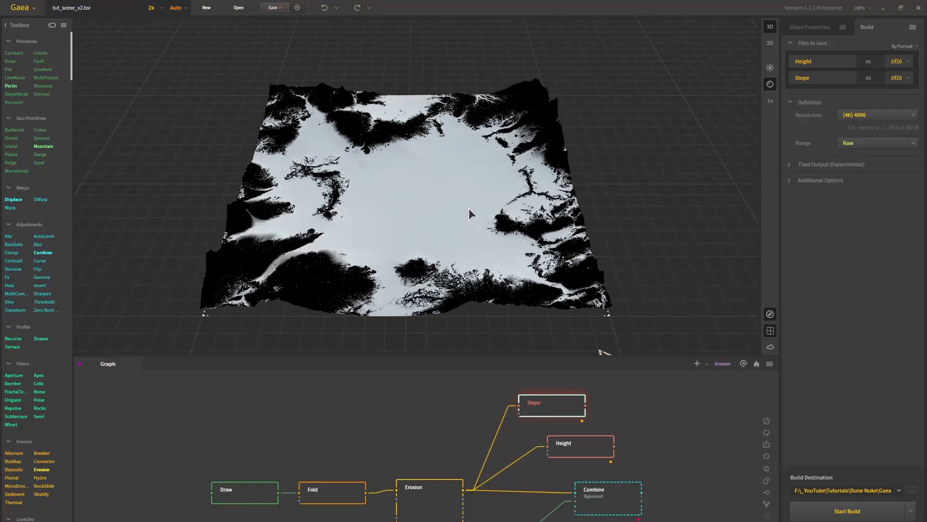
left_click(586, 453)
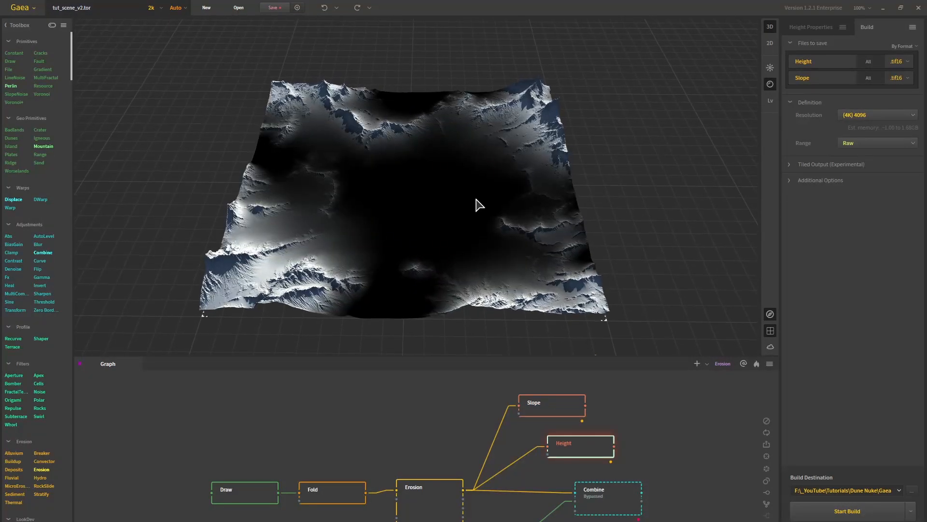
Locate the Data nodes in the toolbox and check the Mark for Export option on the Height and Slope nodes.
scroll(48, 464, "down", 10)
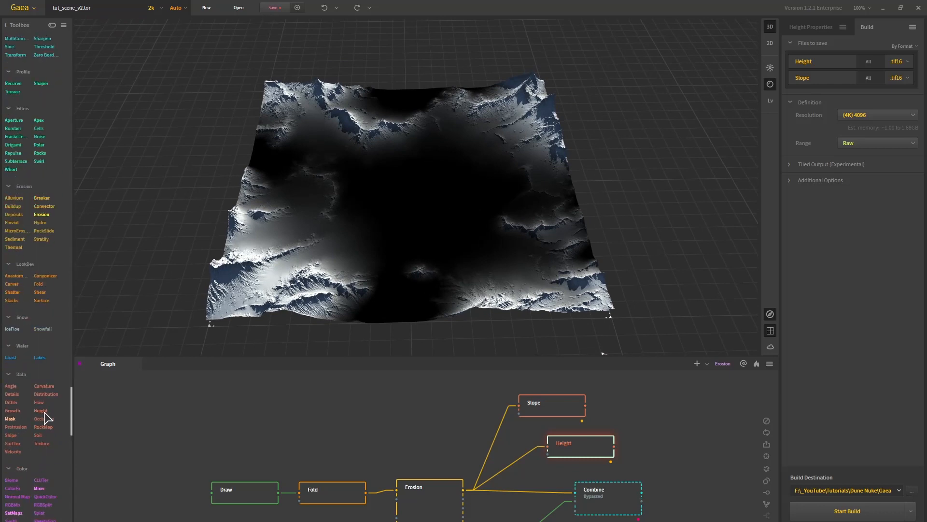
left_click(555, 408)
left_click(578, 454)
right_click(578, 454)
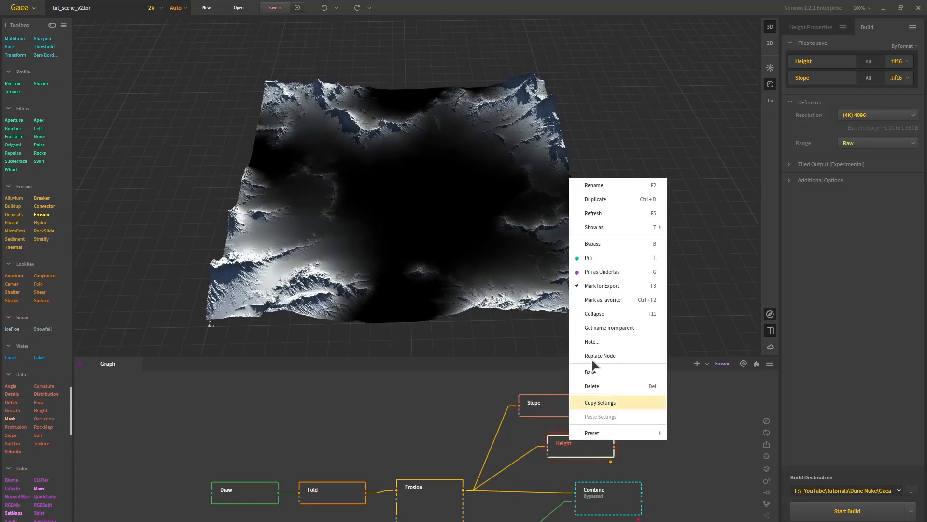
left_click(556, 408)
right_click(555, 408)
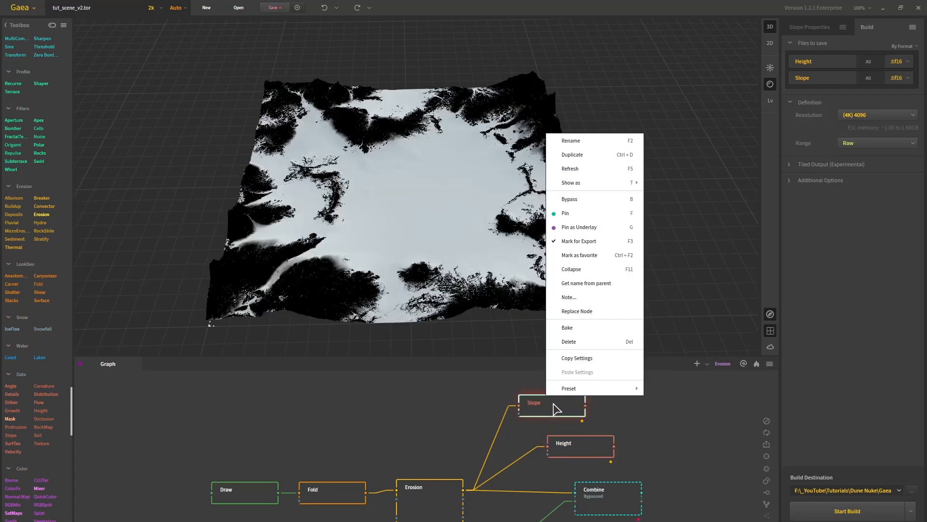
Open the Gaea output folder and delete the duplicate TIFF versions of Slope and Height, keeping the TIF files.
left_click(666, 437)
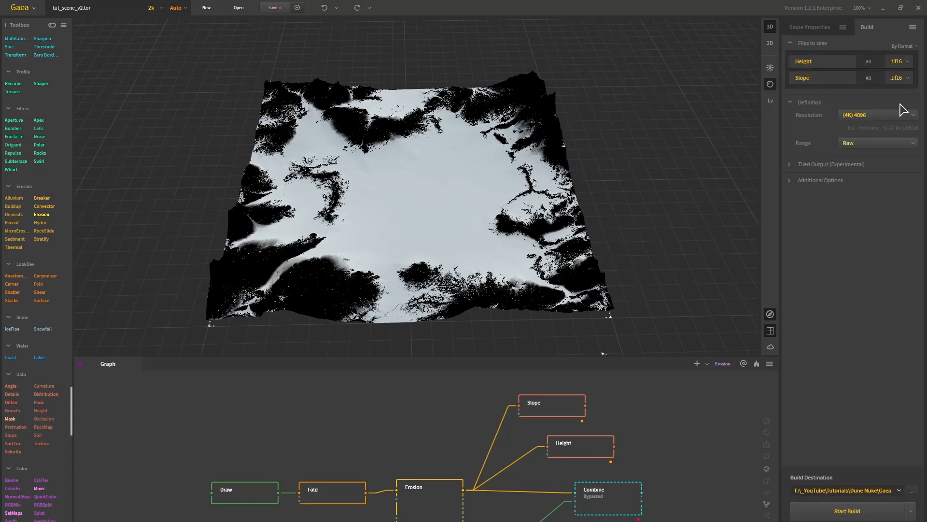
left_click(869, 461)
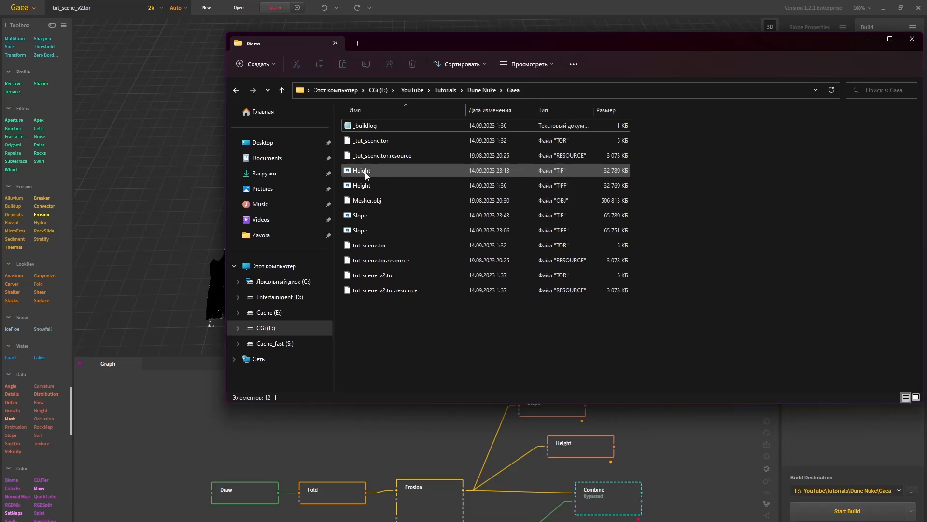
left_click(370, 218)
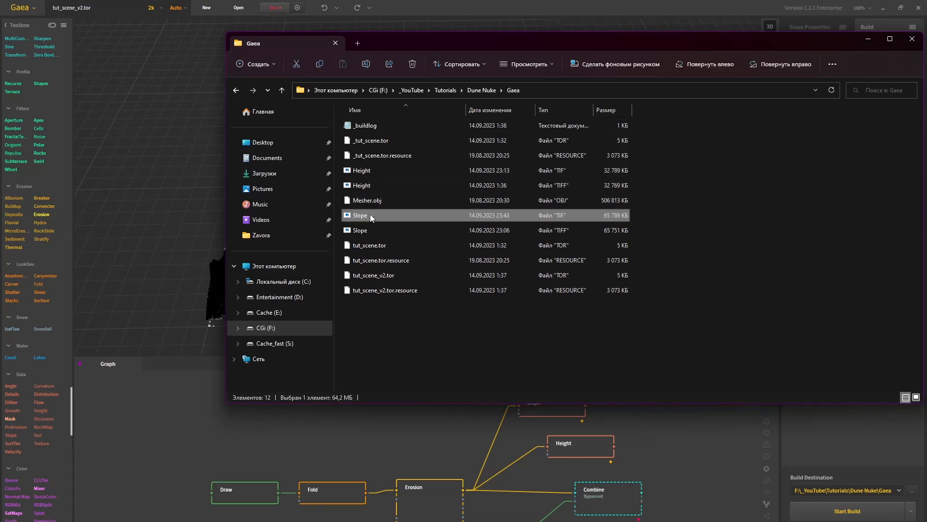
left_click(440, 231)
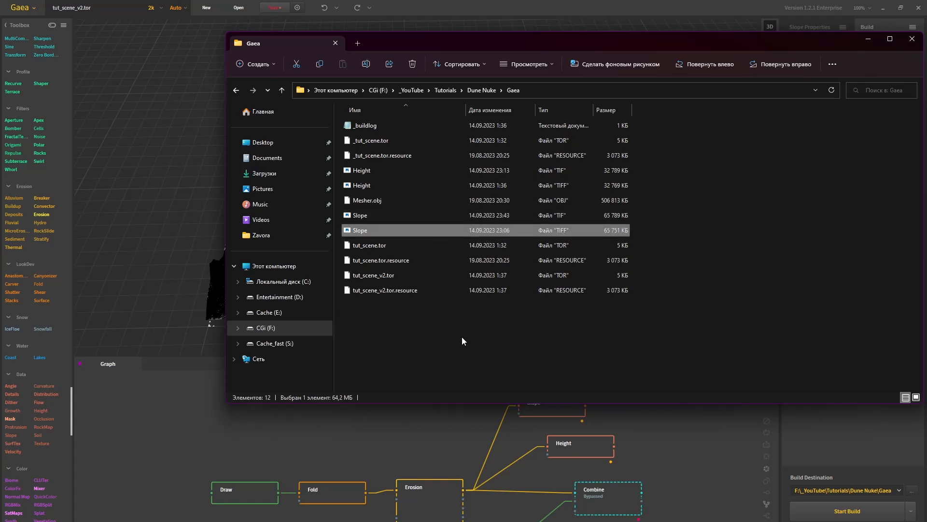
key("Delete")
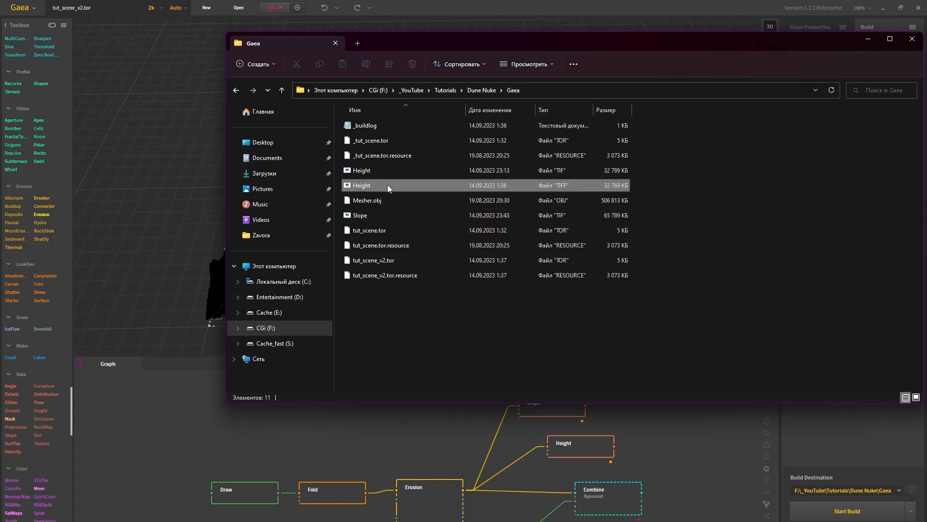
left_click(389, 172)
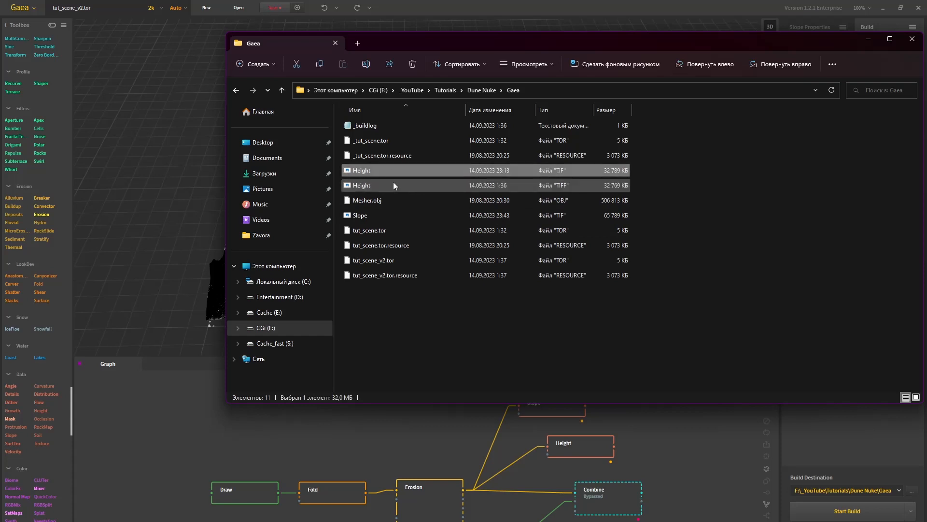
left_click(394, 184)
key("Delete")
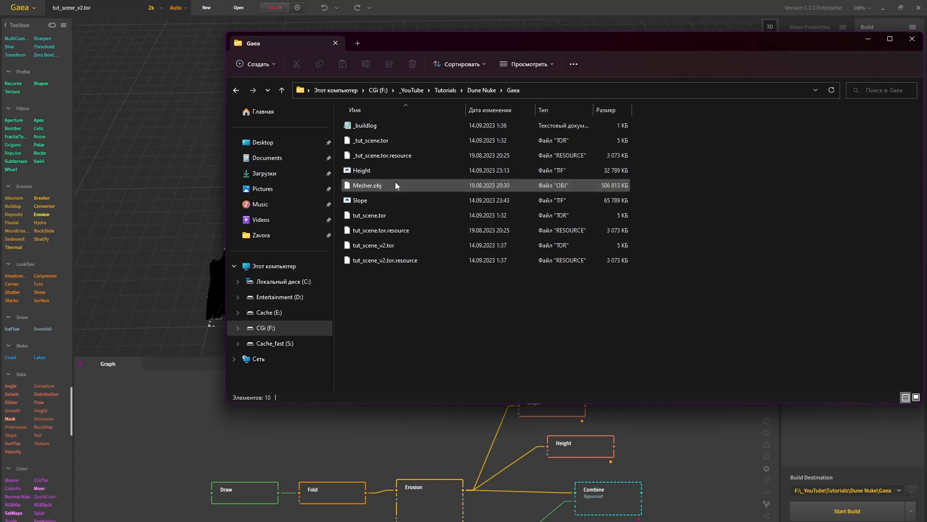
View the exported Slope mask full screen, compare it with the Height mask, and close the image viewer.
double_click(367, 204)
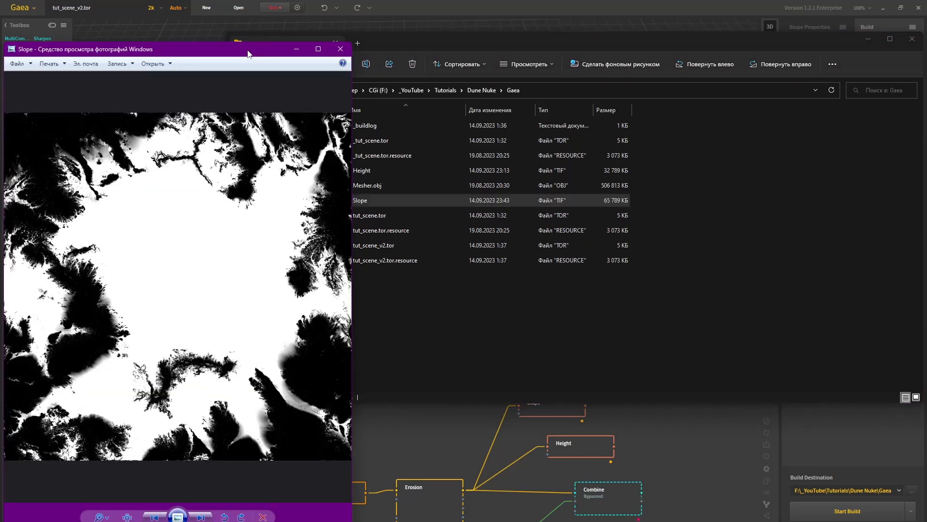
double_click(248, 50)
scroll(538, 166, "down", 1)
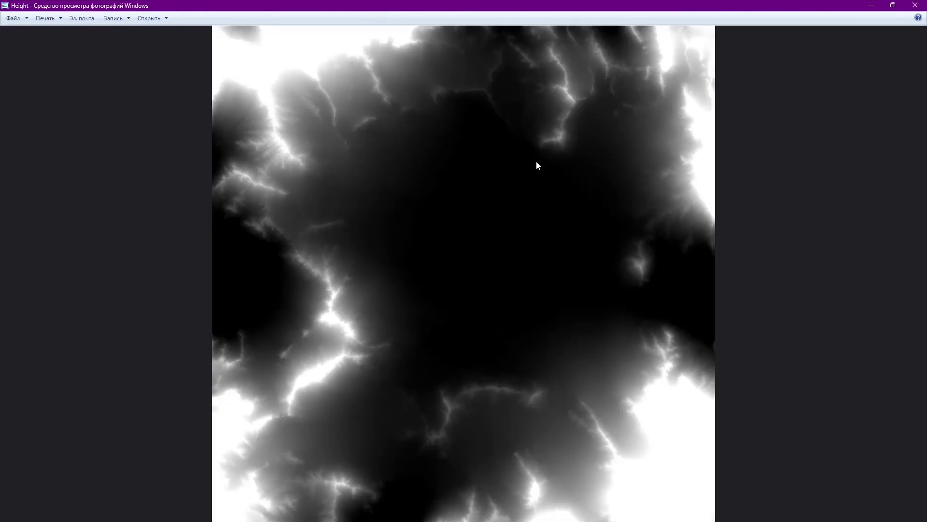
scroll(538, 166, "up", 1)
scroll(537, 163, "down", 1)
scroll(537, 162, "up", 1)
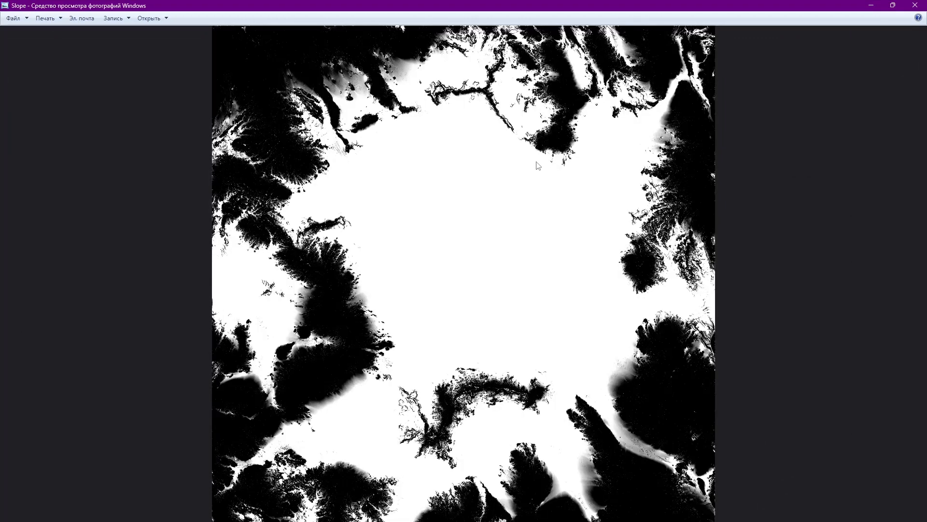
scroll(678, 208, "down", 1)
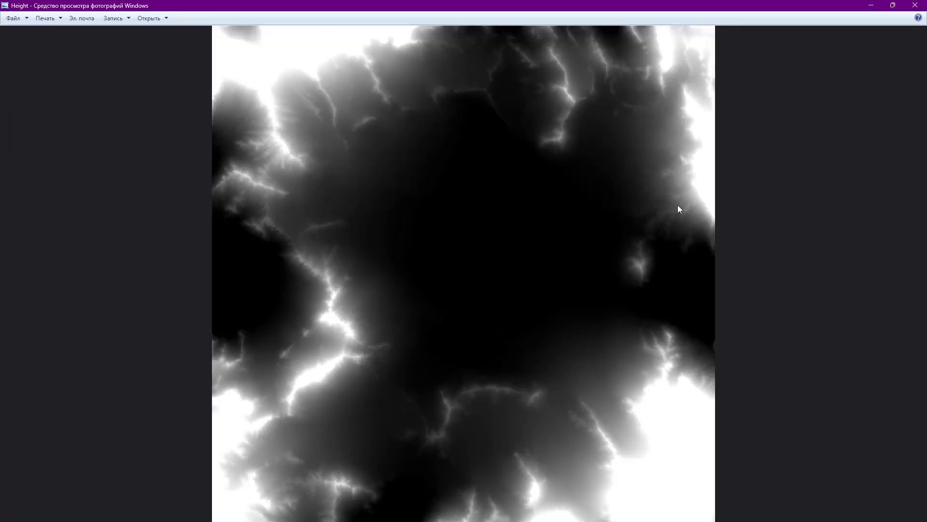
scroll(678, 208, "up", 1)
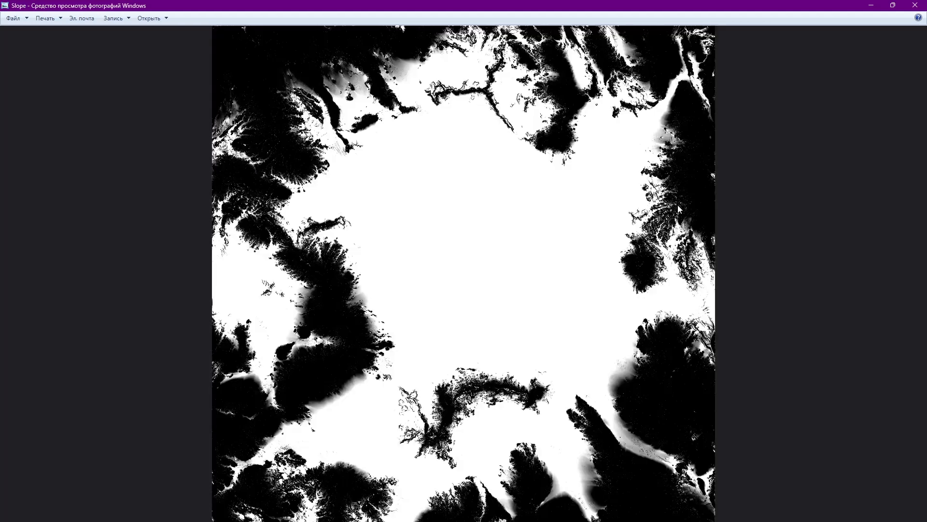
left_click(915, 6)
left_click(717, 261)
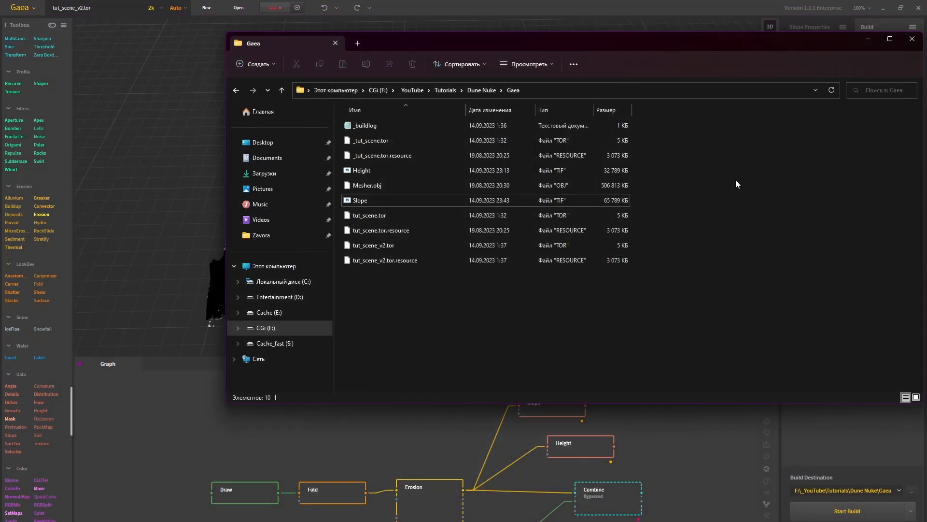
Switch to 3ds Max, enlarge the V-Ray Frame Buffer and inspect the desert ground render at 100% zoom.
left_click_drag(690, 45, 621, 60)
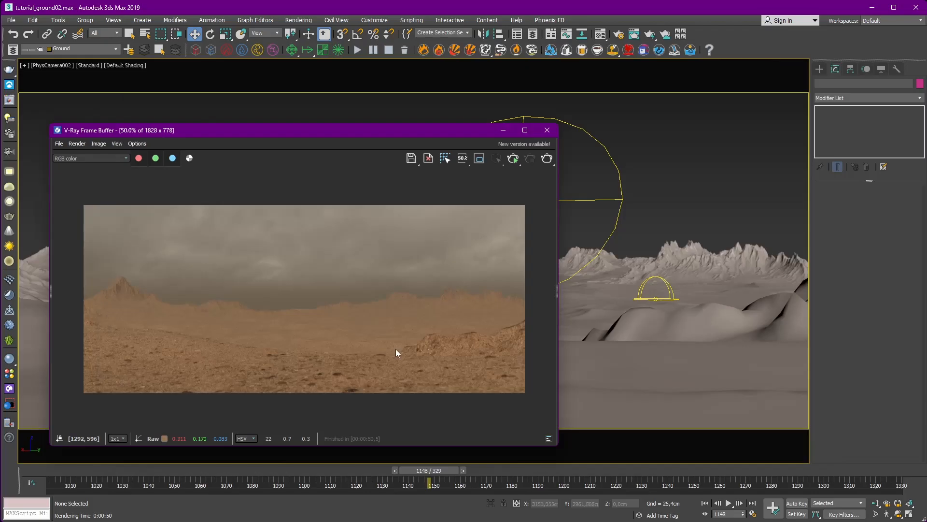
left_click_drag(369, 130, 377, 98)
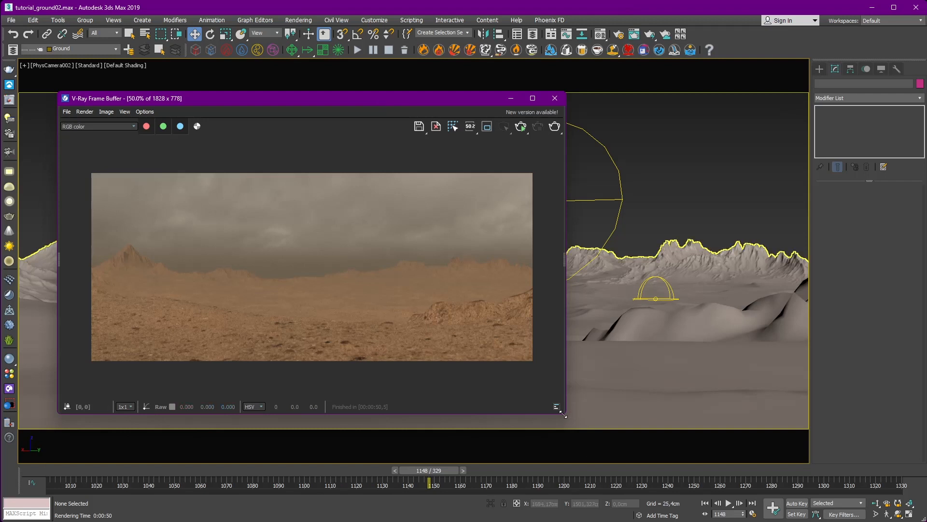
left_click_drag(563, 415, 841, 505)
scroll(453, 403, "up", 1)
middle_click_drag(453, 403, 502, 319)
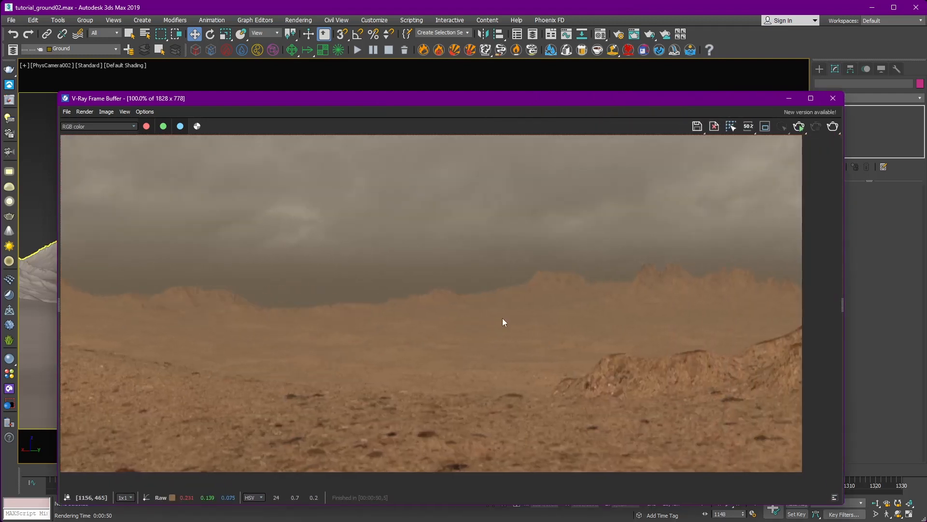
middle_click_drag(494, 373, 546, 332)
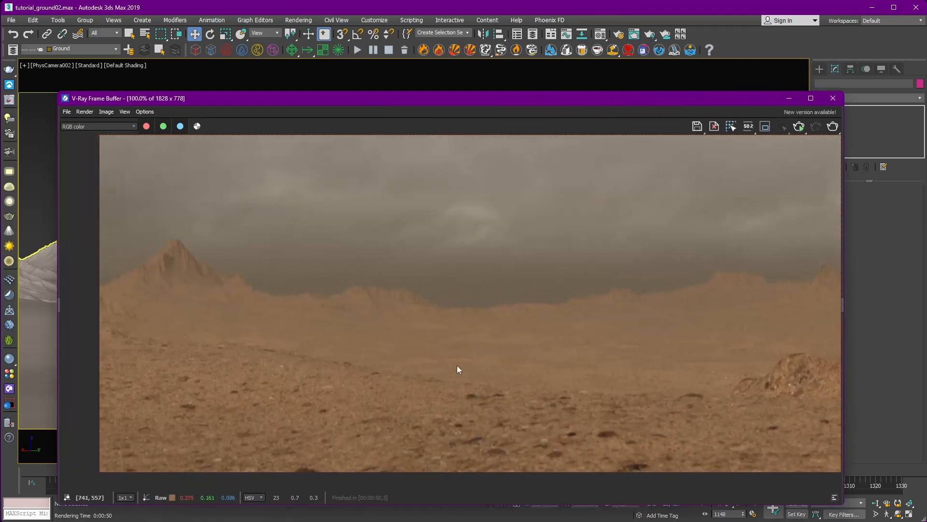
middle_click_drag(578, 367, 451, 358)
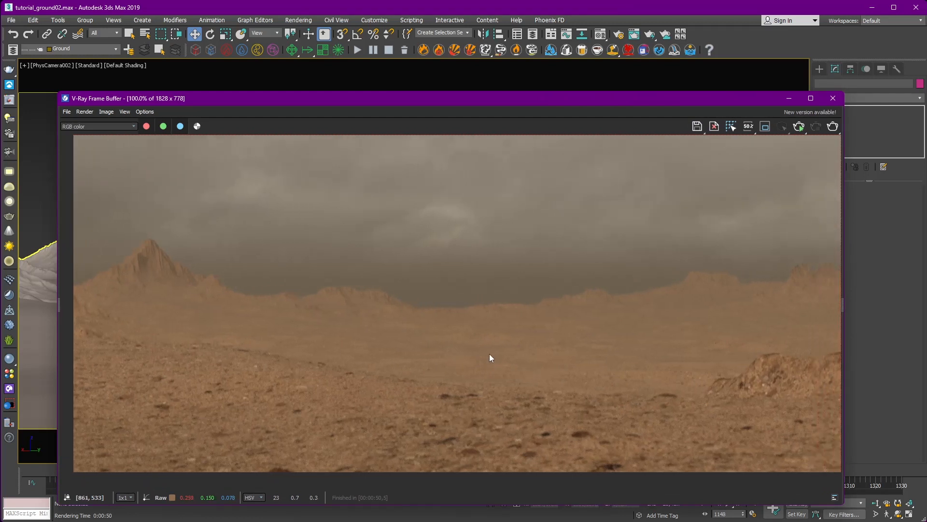
scroll(489, 352, "down", 1)
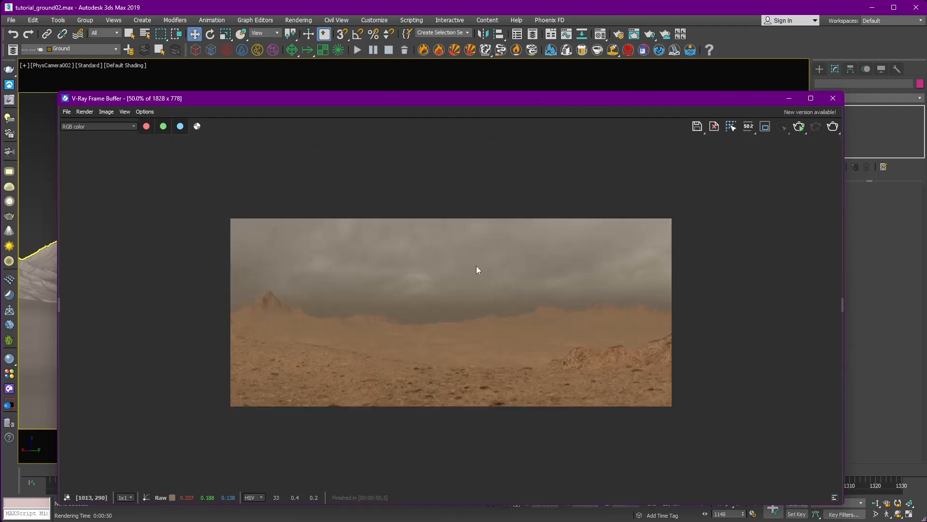
Select PhysCamera002, minimize the frame buffer and review the camera's lens, focus and shutter settings.
left_click_drag(481, 101, 454, 198)
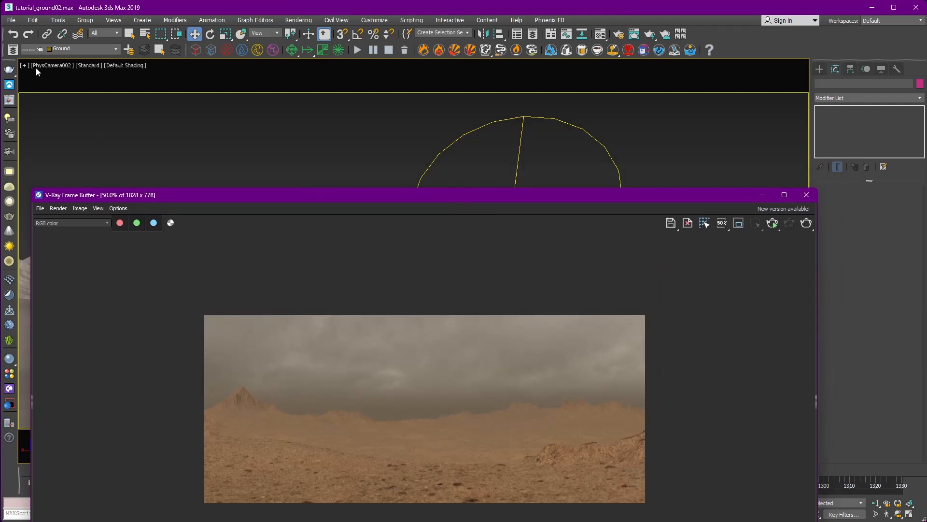
left_click(35, 68)
left_click(82, 250)
left_click(762, 195)
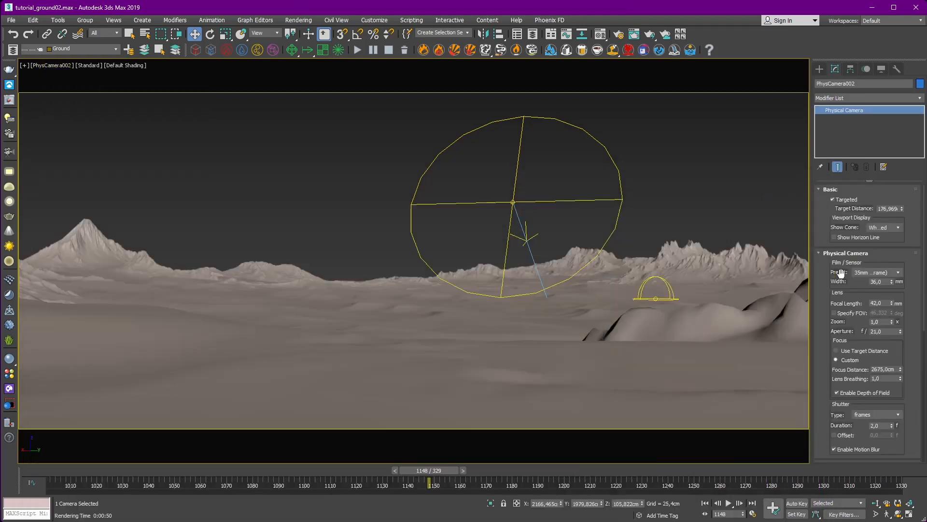
scroll(830, 296, "down", 4)
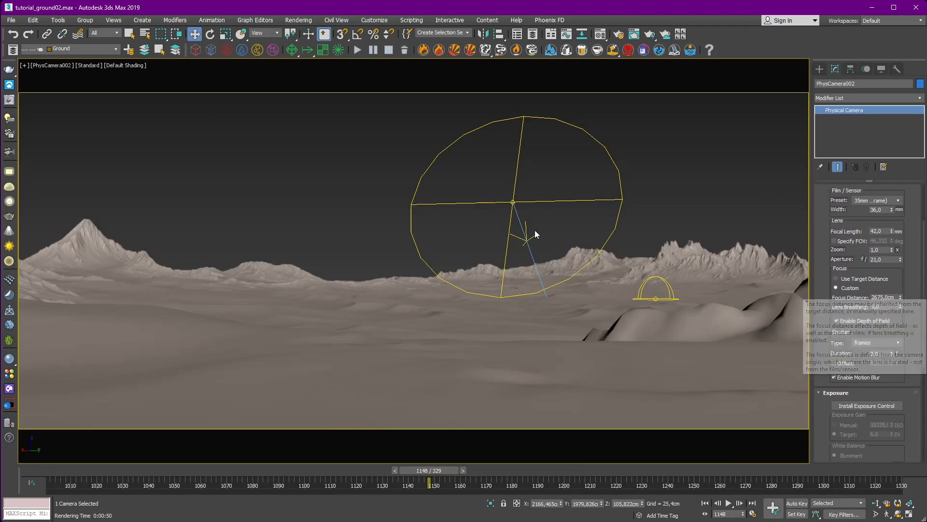
Switch to the perspective view, hide PhysCamera001 and select PhysCamera002.
key("p")
middle_click_drag(534, 231, 372, 271, "alt")
scroll(448, 244, "down", 8)
scroll(404, 290, "down", 8)
middle_click_drag(404, 317, 573, 250, "alt")
scroll(483, 251, "up", 5)
right_click(510, 213)
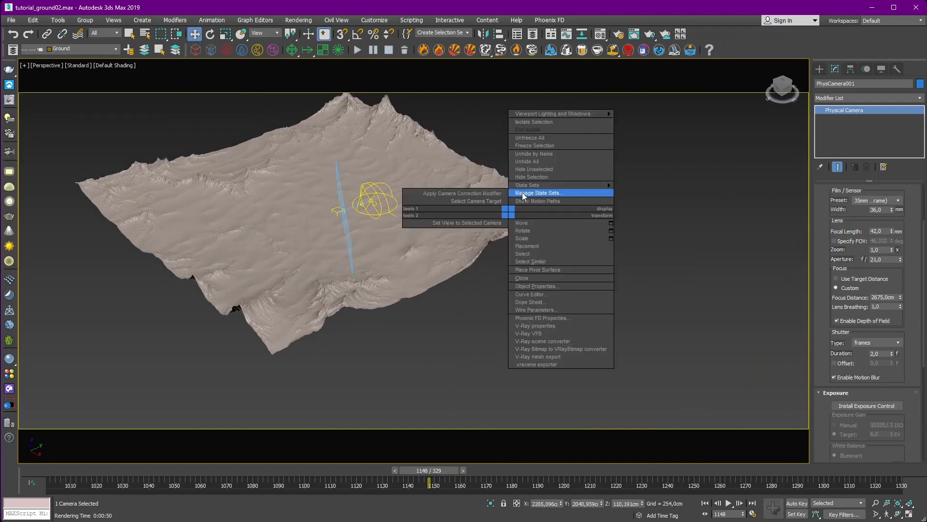
left_click(520, 194)
left_click(521, 210)
middle_click_drag(517, 217, 422, 451, "alt")
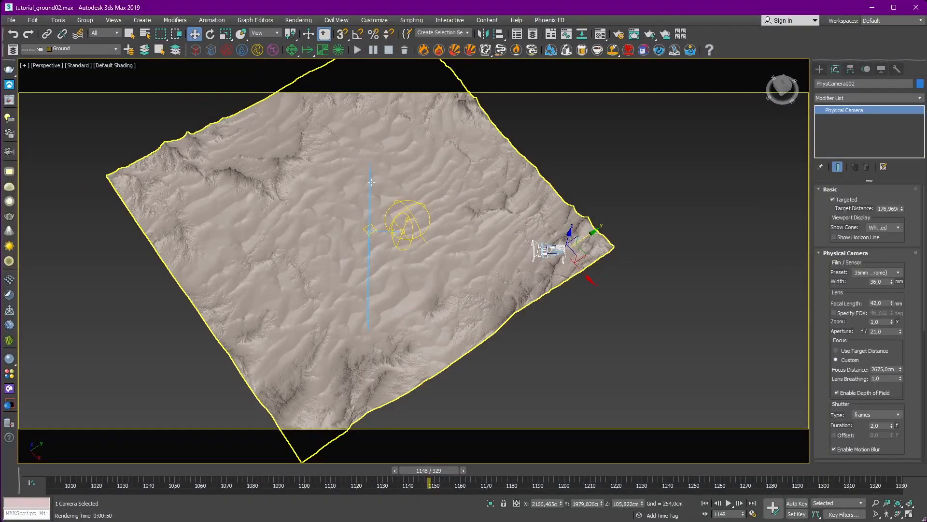
Go to frame 1170 and unhide PhysCamera001 by name.
left_click_drag(468, 468, 493, 448)
key("w")
middle_click_drag(529, 328, 495, 341)
scroll(495, 341, "up", 5)
middle_click_drag(526, 309, 546, 268, "alt")
scroll(564, 248, "up", 5)
right_click(581, 249)
left_click(607, 212)
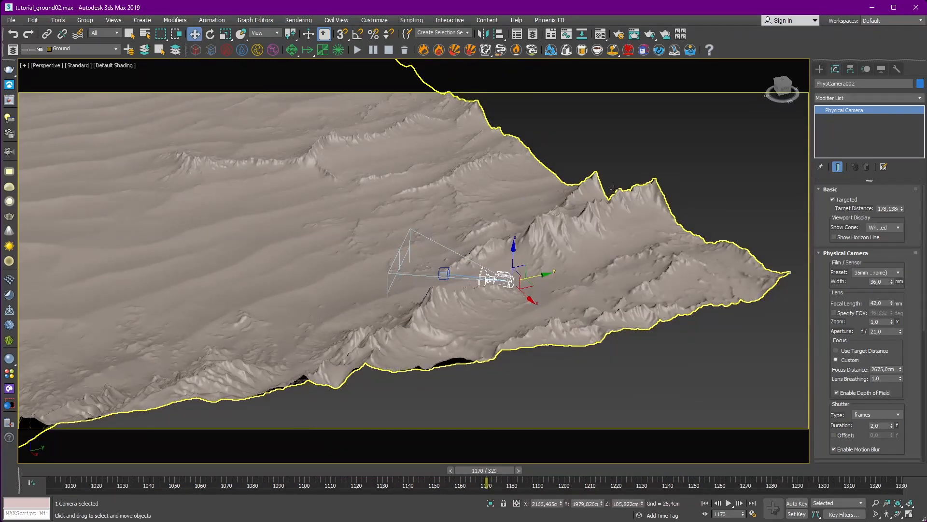
double_click(58, 129)
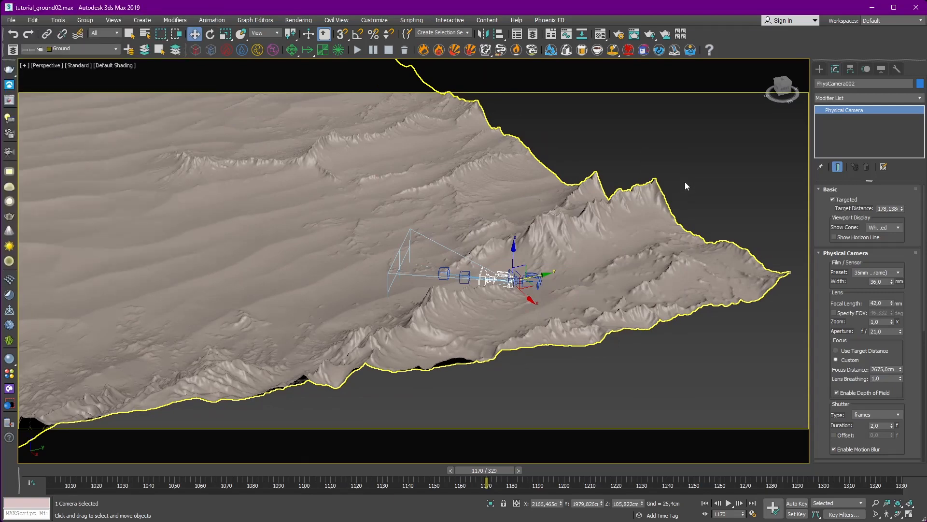
Select PhysCamera001 and examine the positions of both cameras over the terrain.
middle_click_drag(685, 182, 687, 205, "alt")
left_click(732, 143)
scroll(522, 302, "up", 3)
left_click(522, 303)
middle_click_drag(522, 302, 492, 333, "alt")
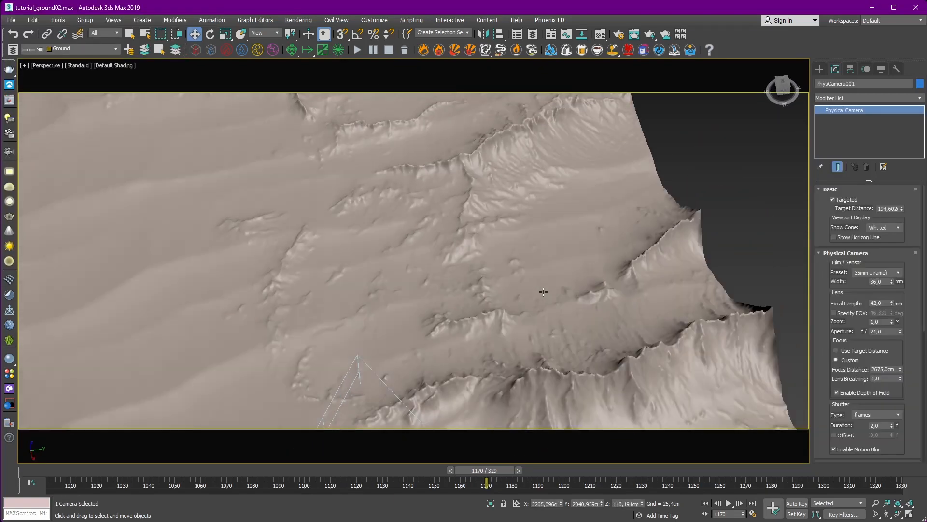
scroll(604, 333, "down", 6)
middle_click_drag(603, 333, 565, 325, "alt")
scroll(583, 394, "up", 5)
middle_click_drag(584, 393, 544, 190, "alt")
scroll(545, 198, "up", 3)
scroll(546, 199, "up", 6)
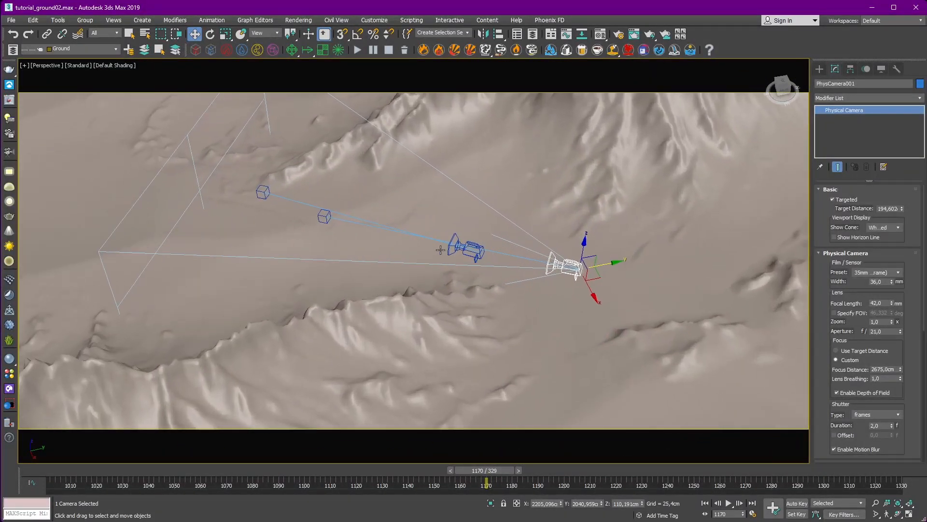
middle_click_drag(441, 249, 504, 281)
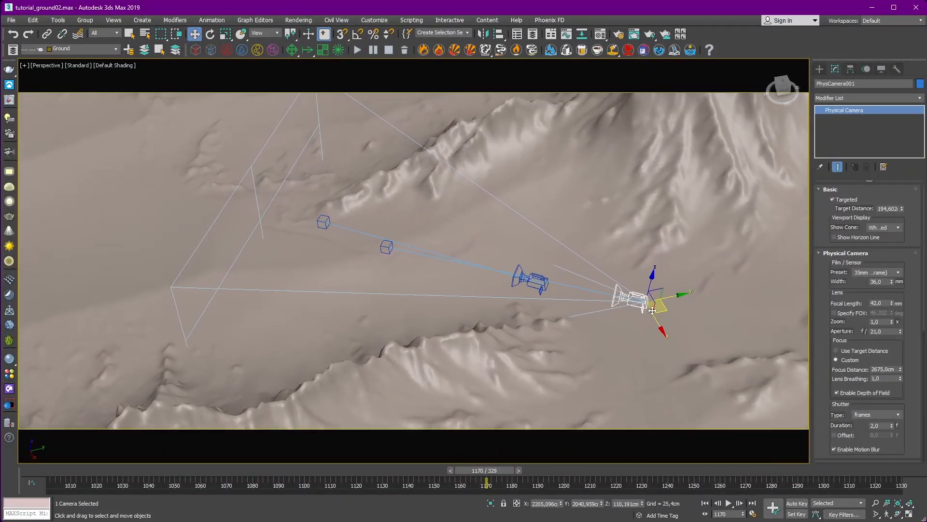
Hide PhysCamera001, look through PhysCamera002 and clear the selection.
left_click(531, 279)
left_click(636, 296)
right_click(637, 295)
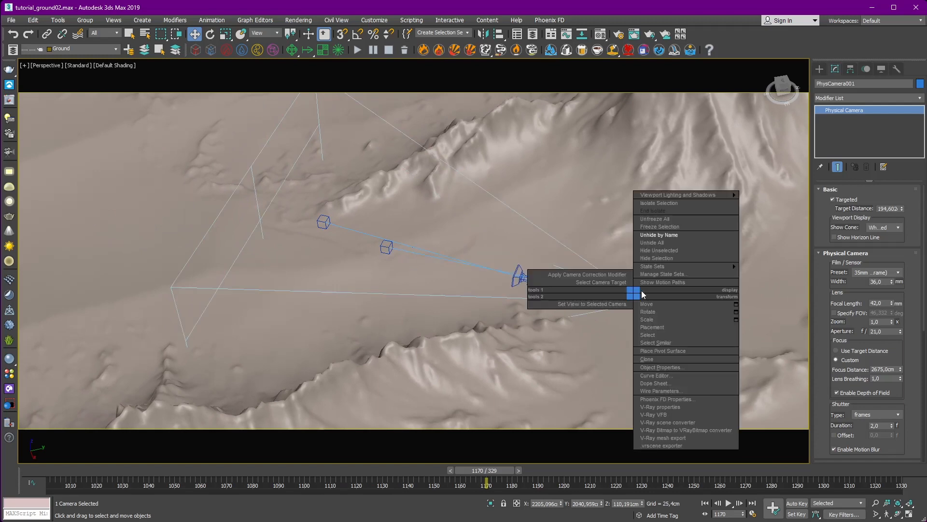
left_click(649, 257)
left_click(531, 278)
key("c")
left_click(664, 198)
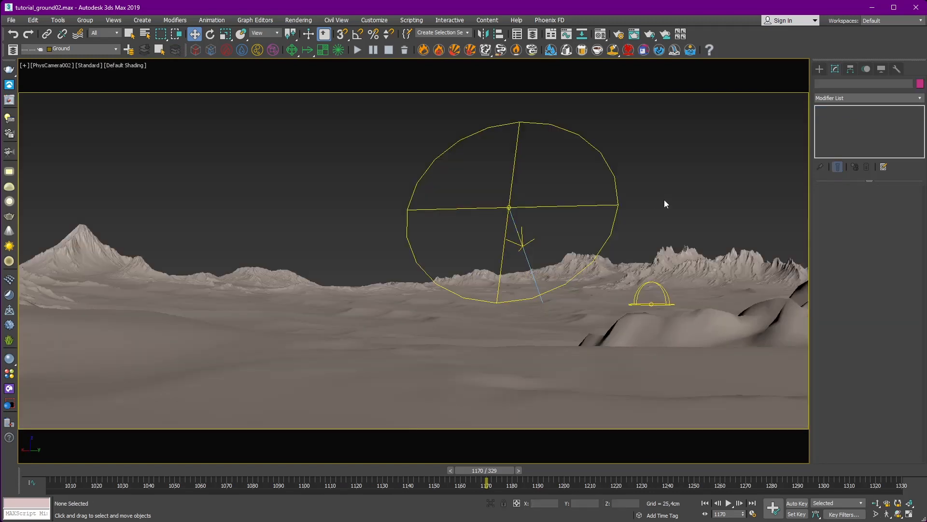
Compare the view through PhysCamera001 with the one through PhysCamera002, ending on PhysCamera002.
key("c")
double_click(435, 199)
key("F3")
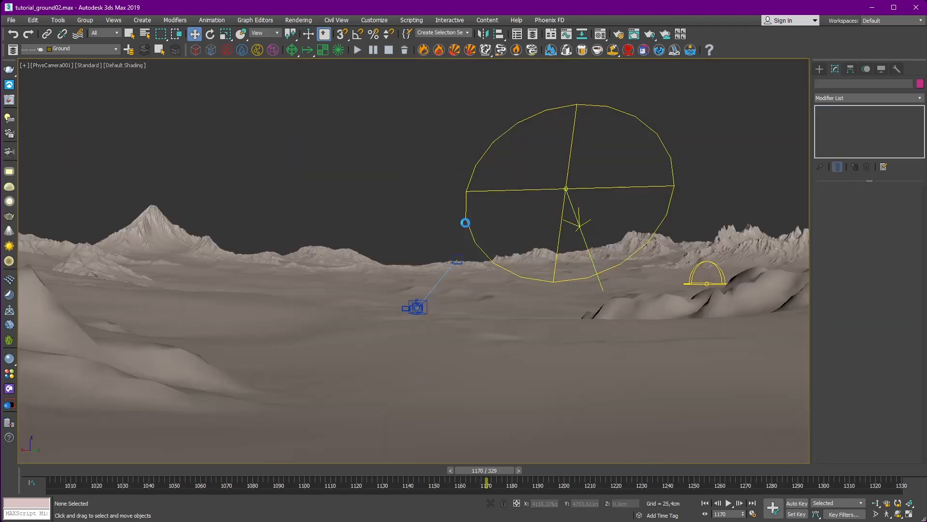
key("c")
double_click(433, 204)
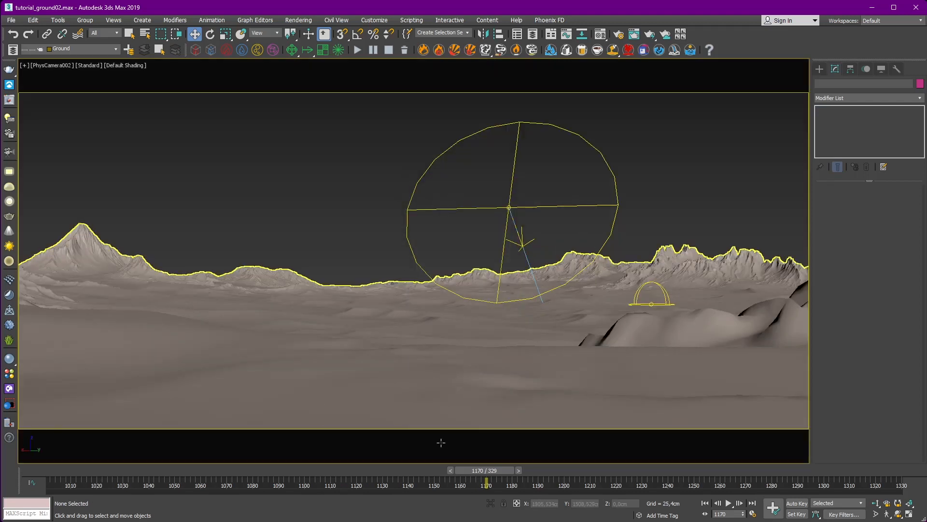
Reopen the V-Ray Frame Buffer and examine the last render again at 100% zoom.
left_click(6, 104)
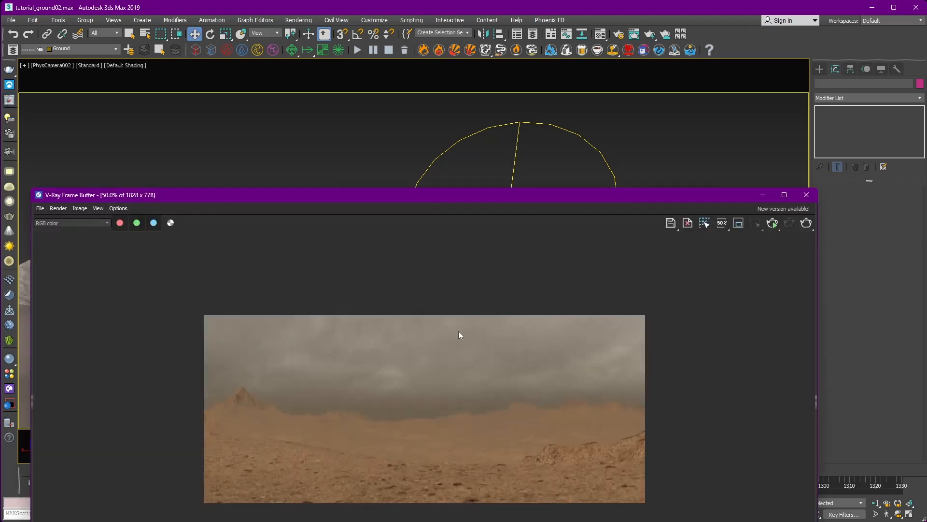
left_click_drag(440, 196, 479, 131)
scroll(465, 370, "up", 1)
middle_click_drag(465, 370, 486, 368)
mouse_move(492, 324)
middle_mouse_down()
mouse_move(537, 329)
mouse_move(471, 324)
mouse_move(485, 325)
middle_mouse_up()
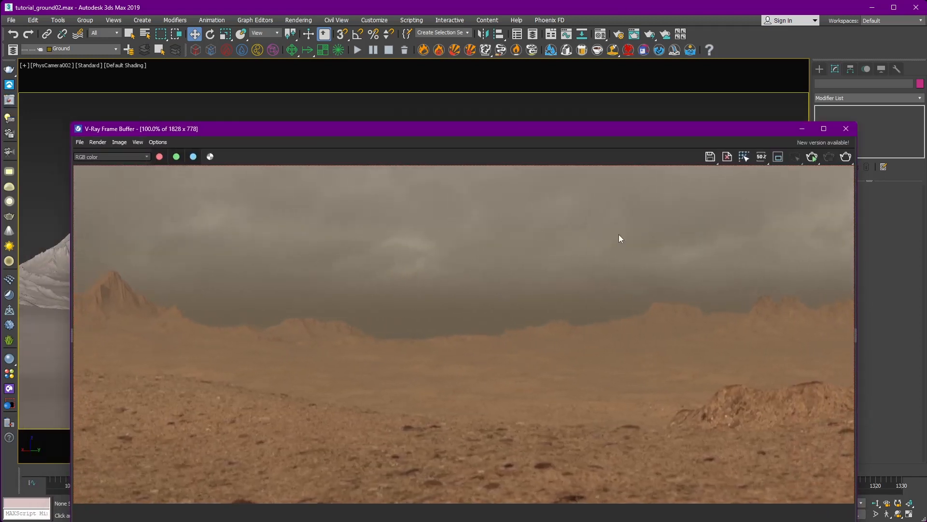
Minimize the render window, then bring up the Material Editor without the enlarged Displacement map preview.
left_click(802, 130)
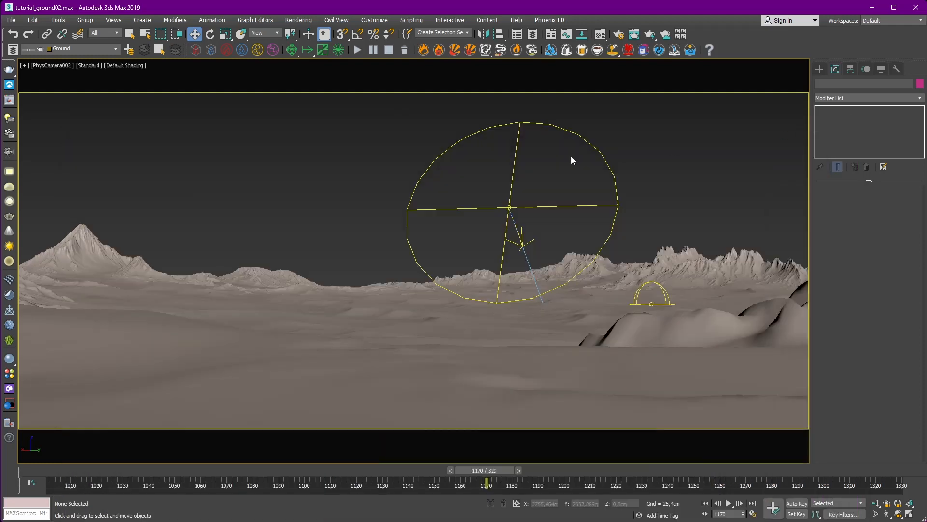
left_click(601, 38)
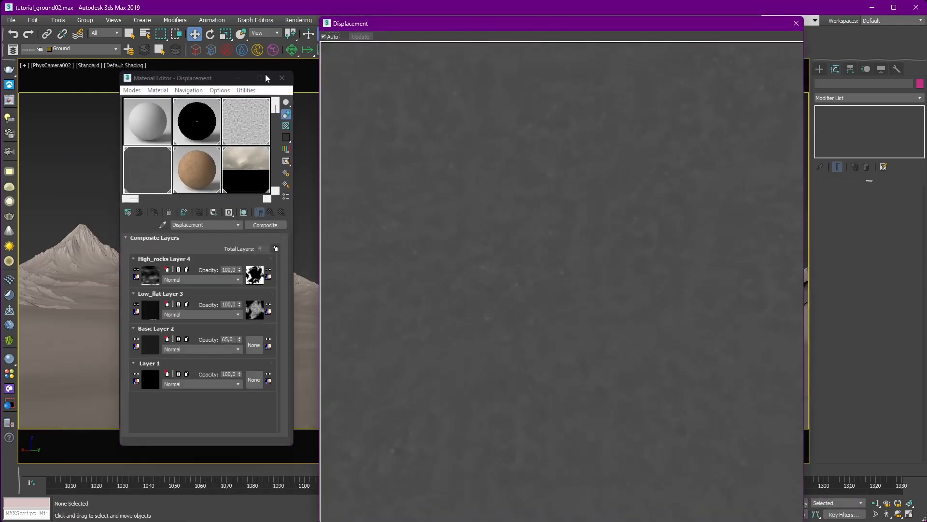
left_click(795, 24)
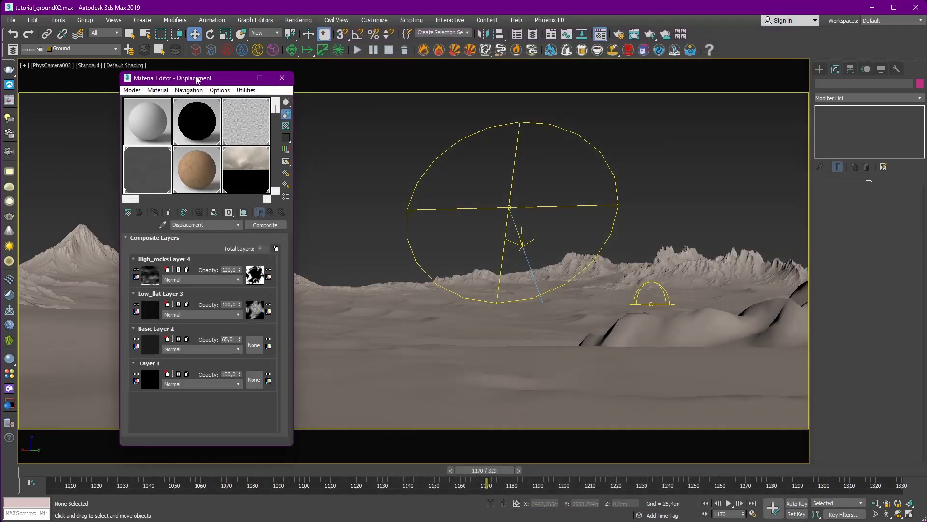
left_click_drag(199, 79, 258, 70)
Go to the top level of the DuneNuke_desert blend material and enable its High_rocks coat.
left_click(254, 166)
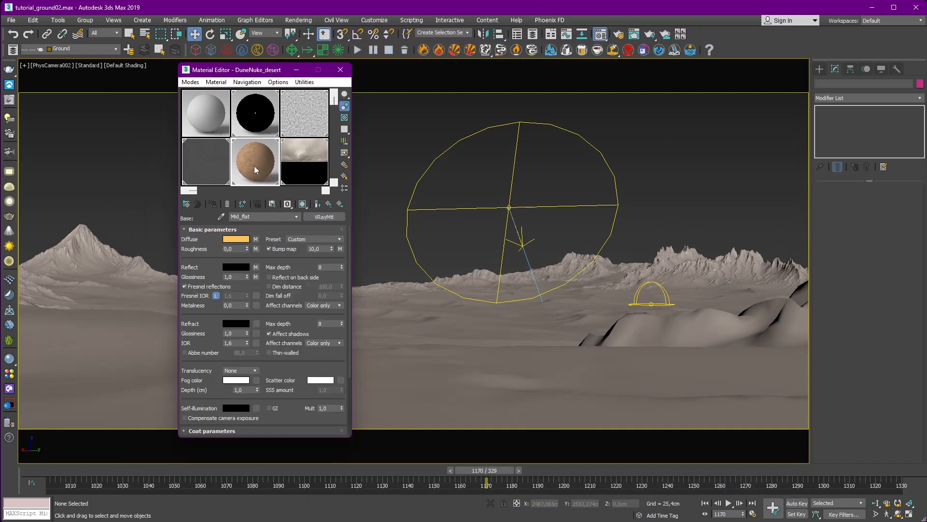
left_click(331, 204)
left_click_drag(263, 70, 96, 79)
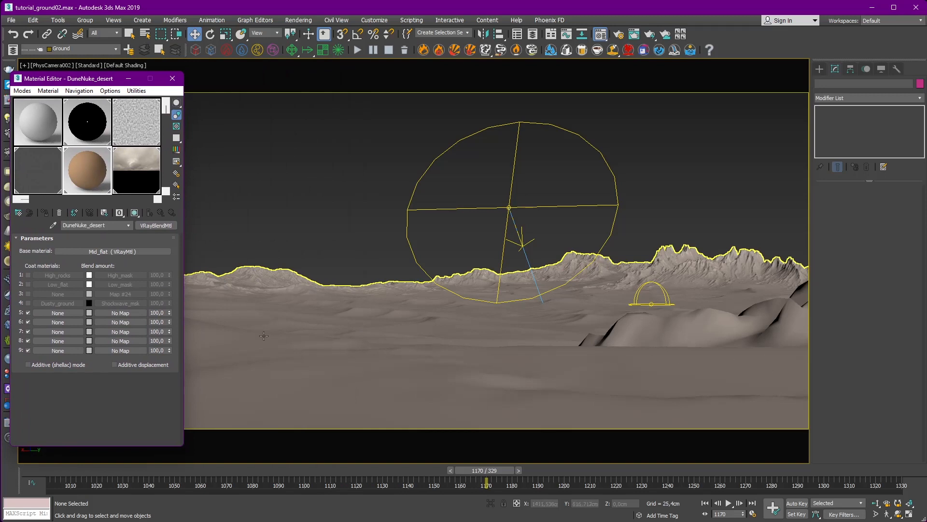
left_click_drag(83, 78, 101, 79)
left_click(45, 275)
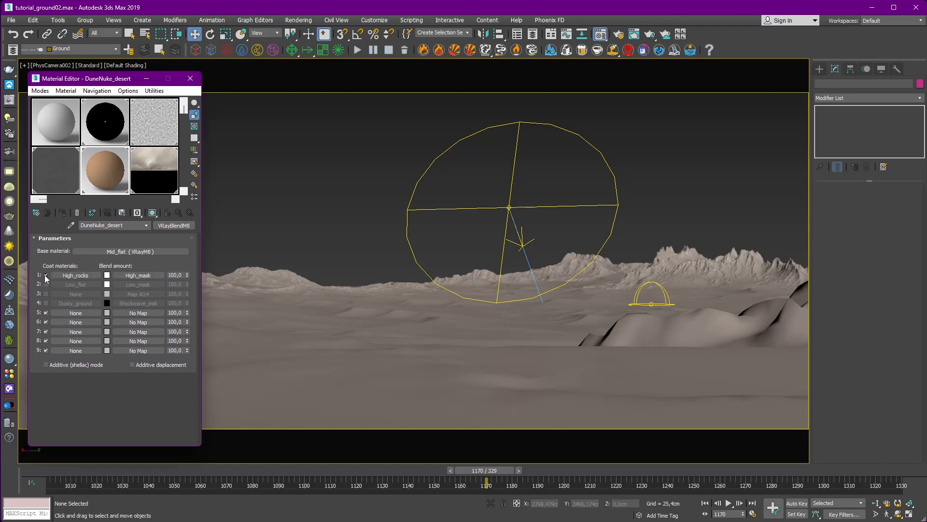
left_click_drag(104, 79, 387, 80)
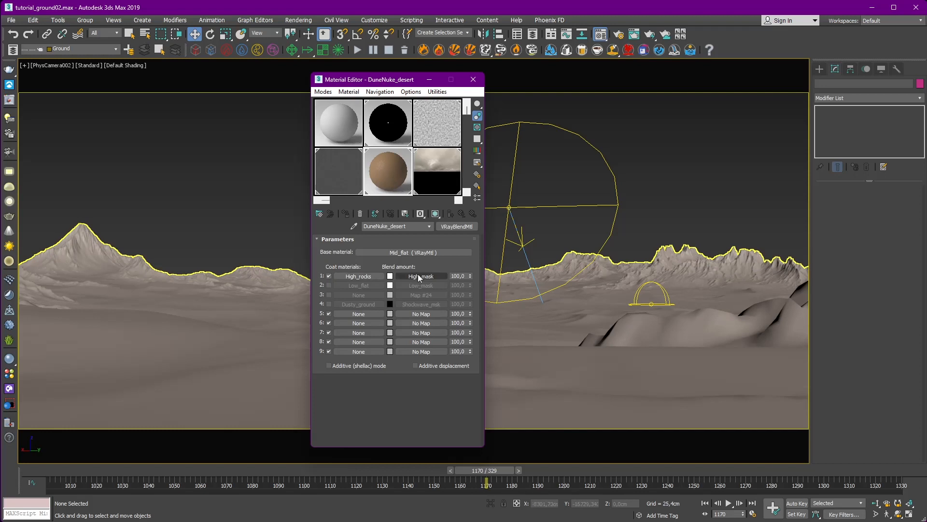
Inspect the output settings of the High_rocks coat's High_mask and open the composite map feeding it.
left_click(407, 276)
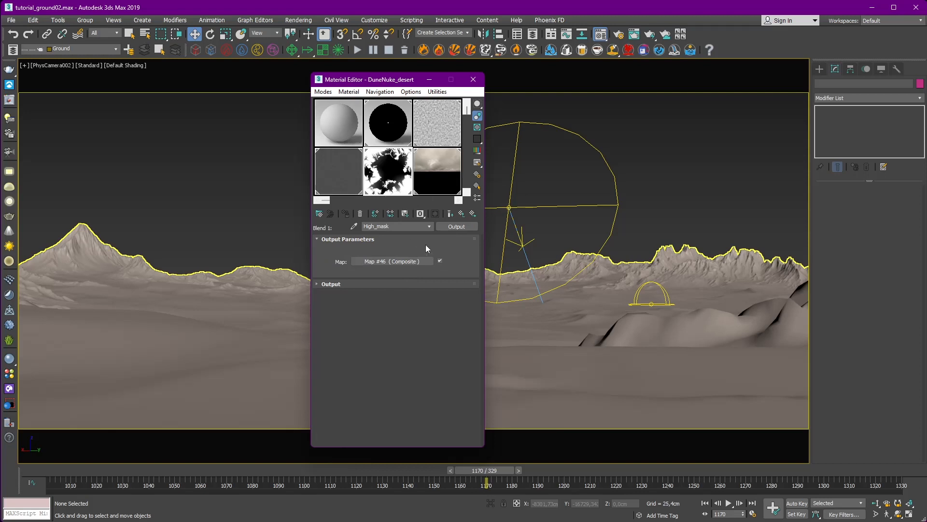
left_click(356, 284)
left_click_drag(365, 245, 329, 299)
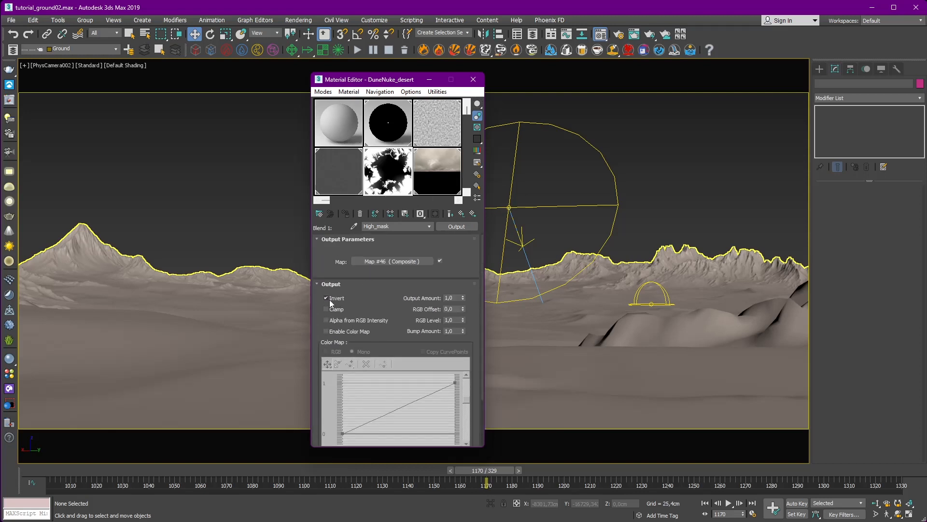
left_click(373, 263)
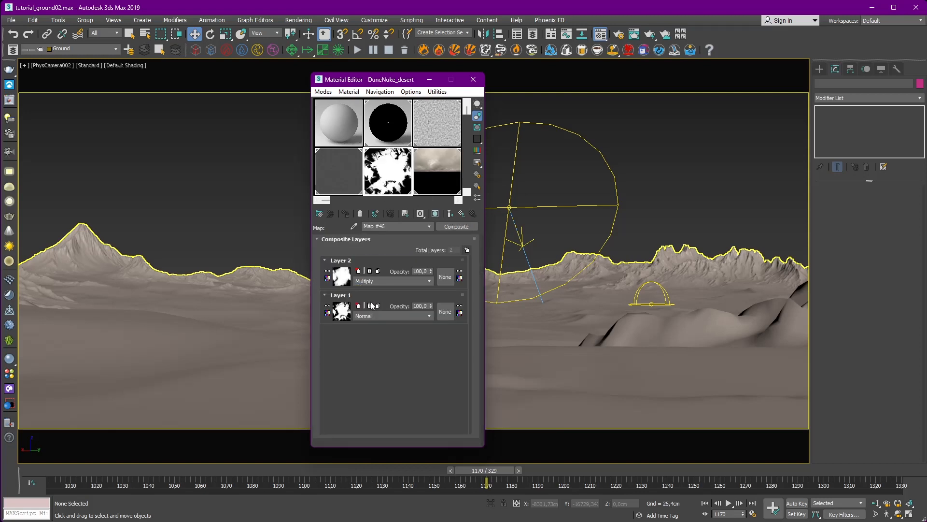
Open the composite's Layer 1 Slope bitmap and show its enlarged preview beside the Material Editor.
left_click(343, 315)
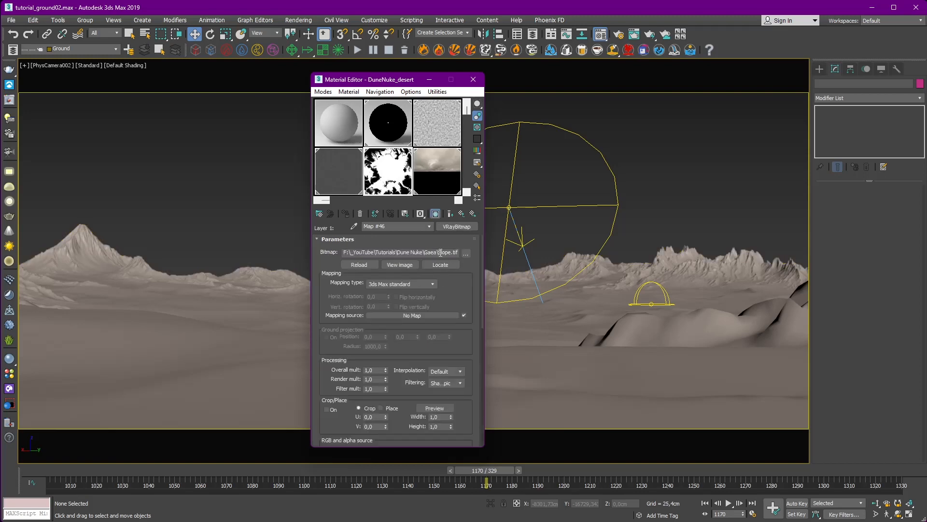
left_click_drag(440, 252, 442, 253)
double_click(396, 170)
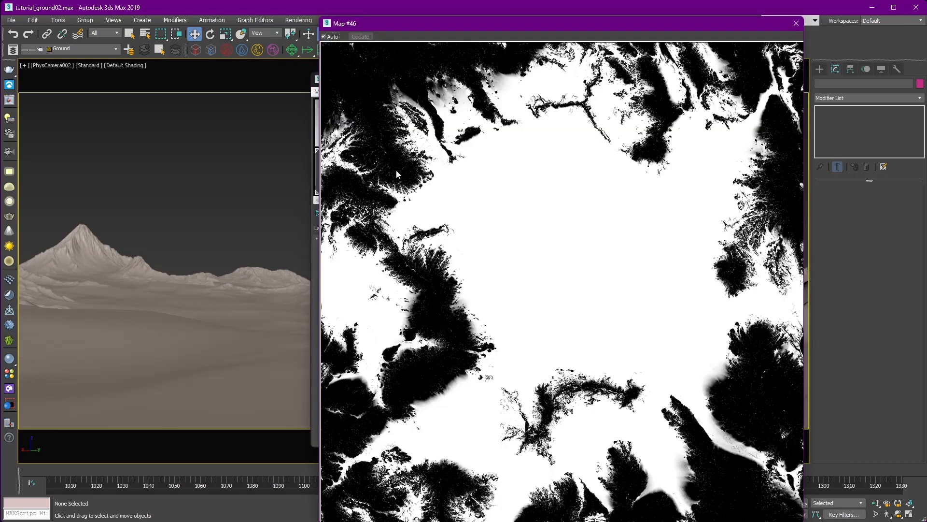
left_click_drag(317, 16, 536, 130)
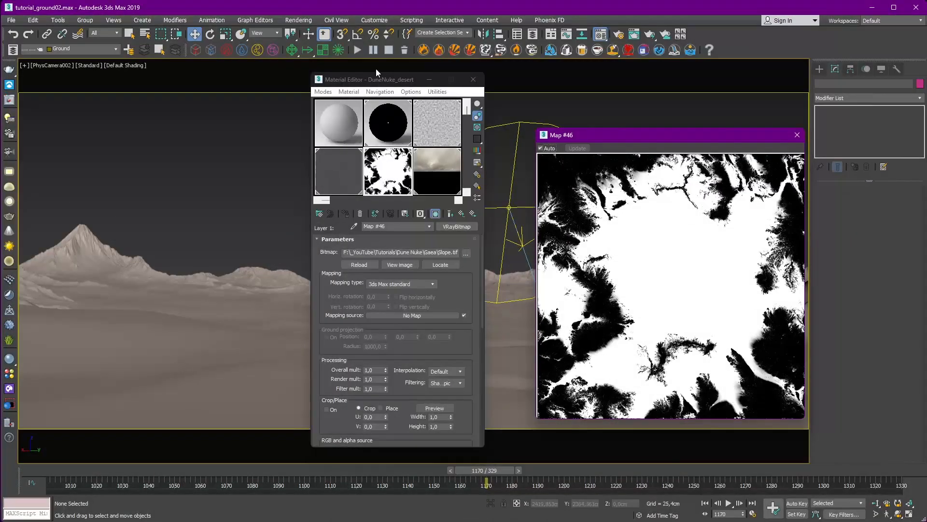
left_click(367, 68)
Examine the Slope bitmap's output curve, comparing the mask with Enable Color Map off and on.
scroll(348, 283, "down", 10)
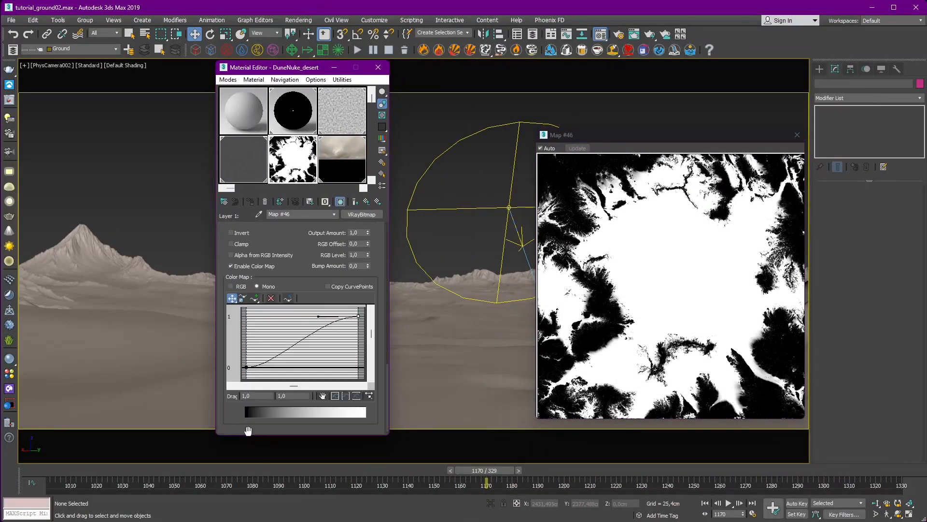
scroll(273, 247, "up", 1)
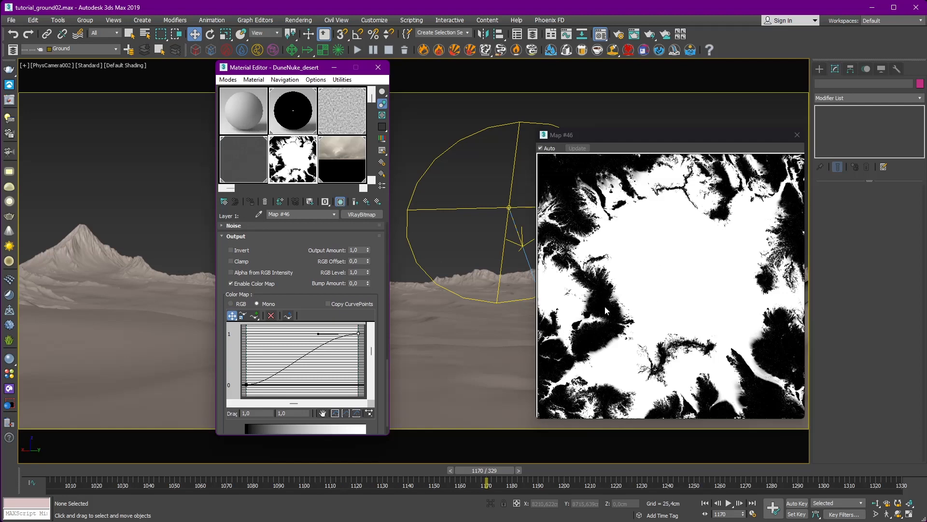
left_click(255, 284)
left_click(255, 284)
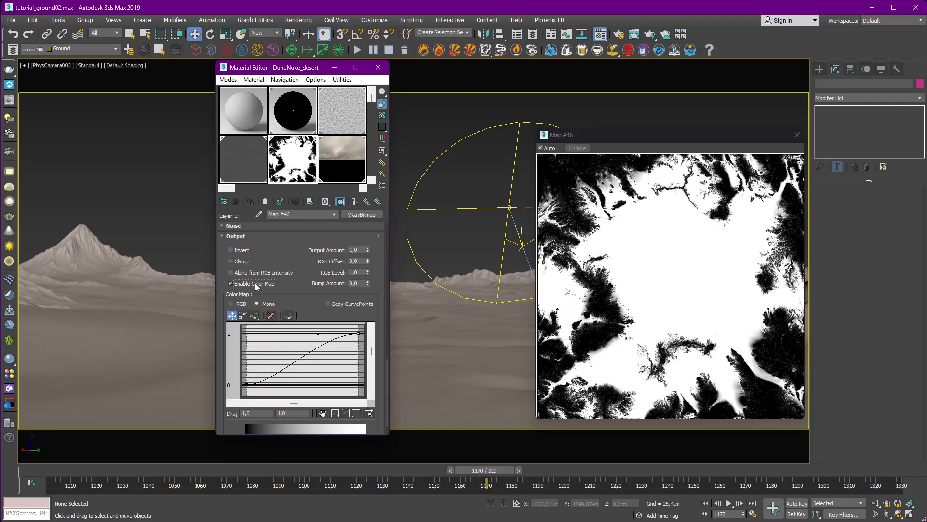
left_click(256, 284)
left_click(255, 284)
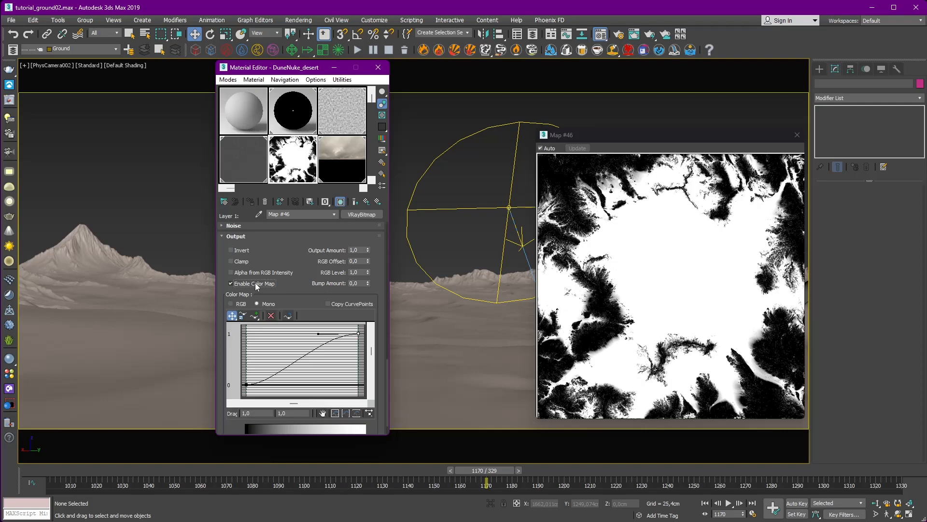
Open the composite's Layer 2 Height bitmap and compare its mask with Invert and Enable Color Map switched off and on.
left_click(365, 202)
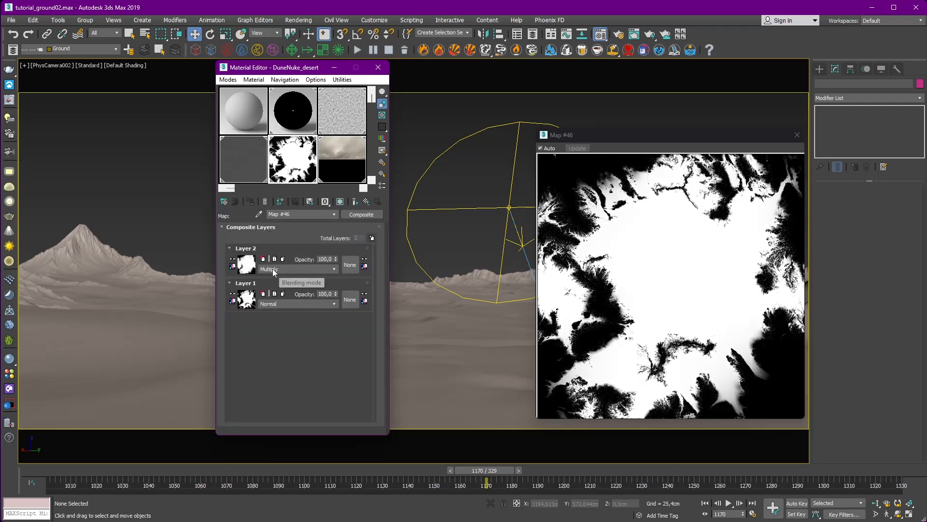
left_click(246, 265)
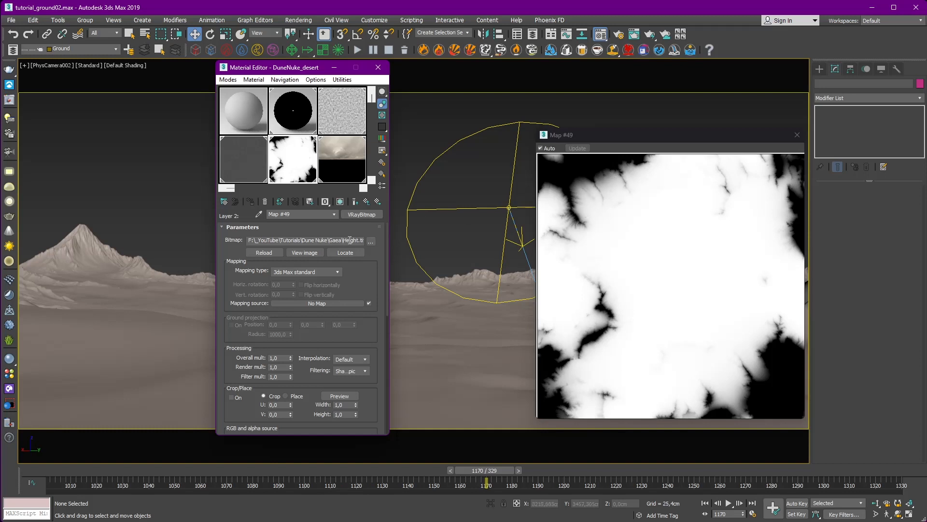
scroll(347, 356, "down", 10)
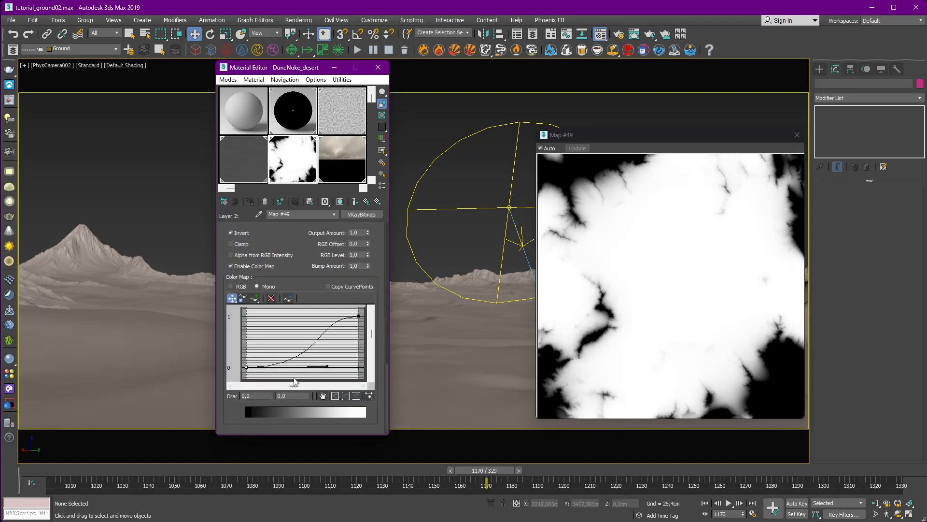
left_click(245, 234)
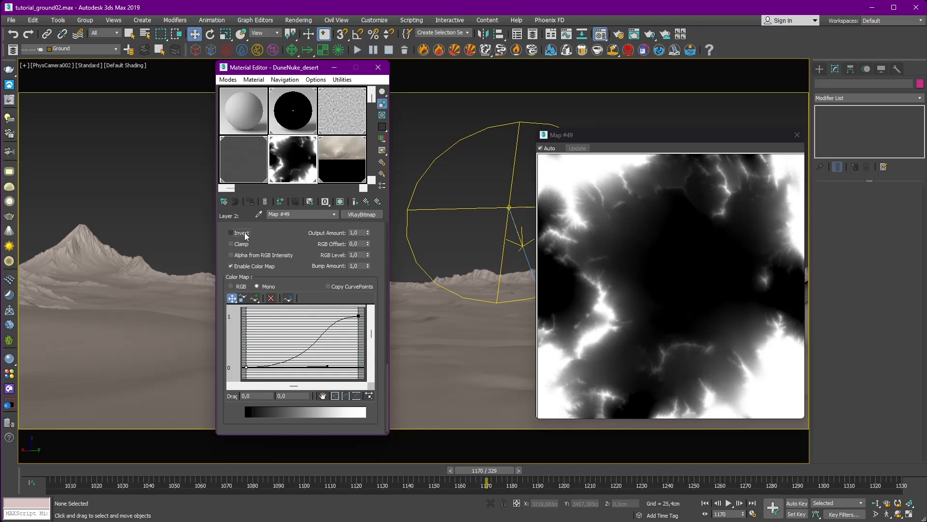
left_click(245, 234)
left_click(240, 267)
left_click(240, 268)
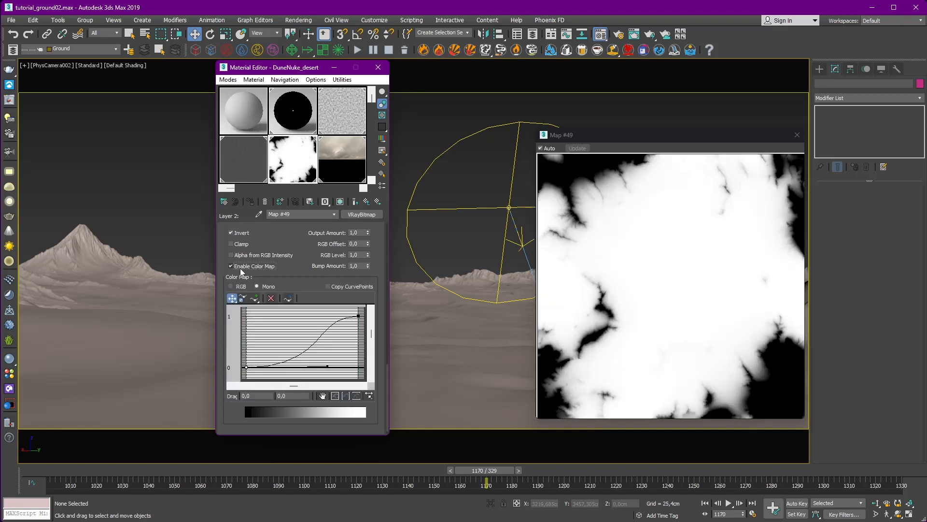
Return to the composite map and compare the mask with the multiplied Layer 2 hidden and shown.
left_click(366, 201)
left_click(233, 259)
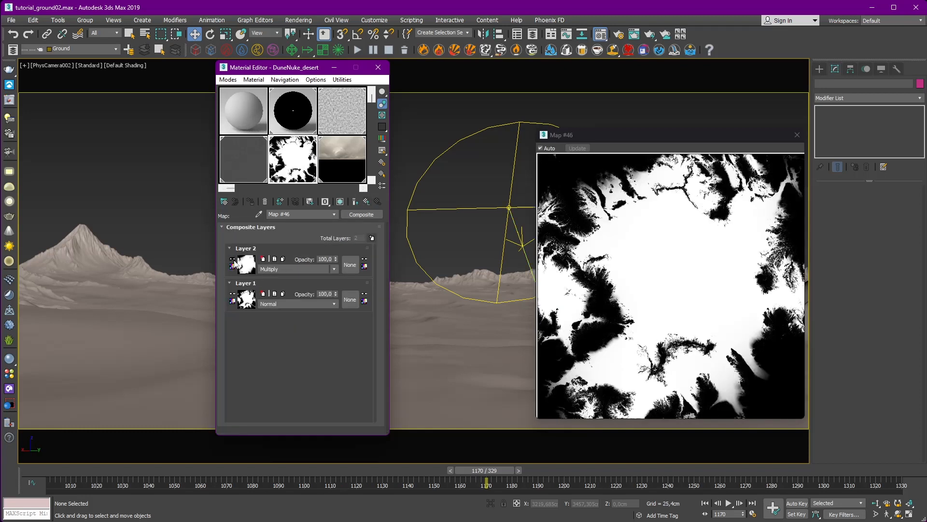
left_click(234, 260)
left_click(234, 260)
left_click(234, 260)
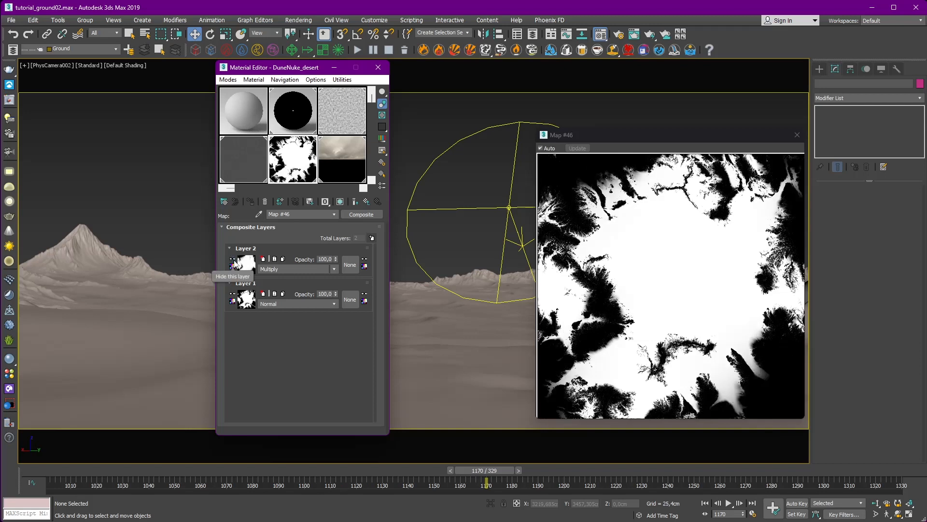
left_click(234, 259)
left_click(233, 259)
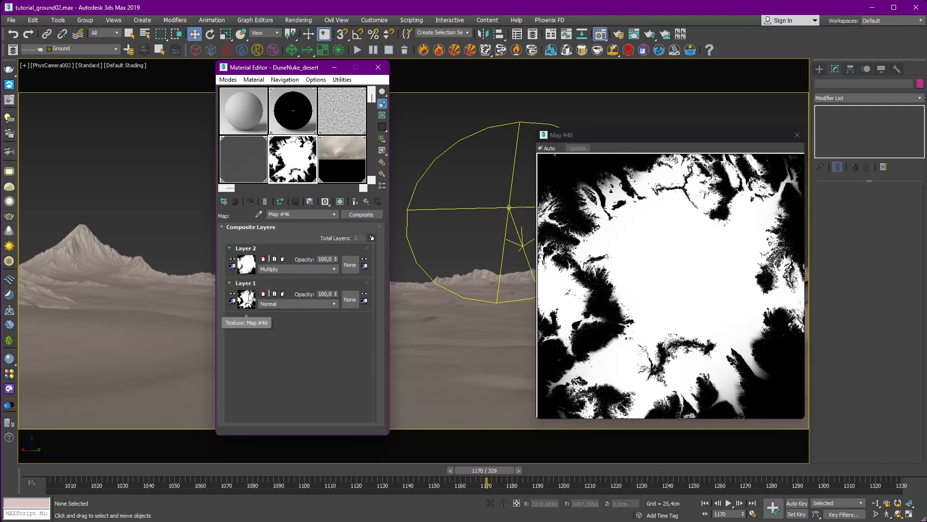
Compare High_mask with Invert off and on, leaving it enabled, and return to the DuneNuke_desert blend material.
left_click(371, 208)
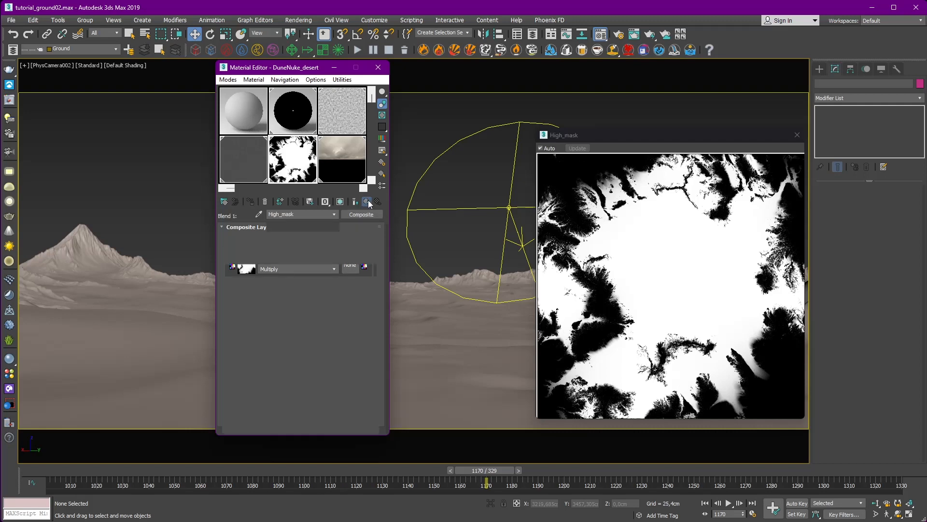
left_click(233, 287)
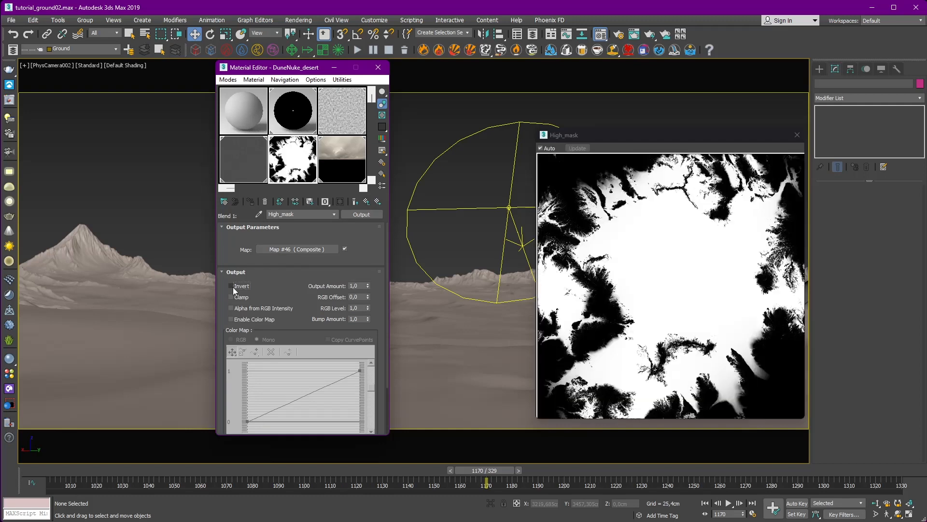
left_click(233, 287)
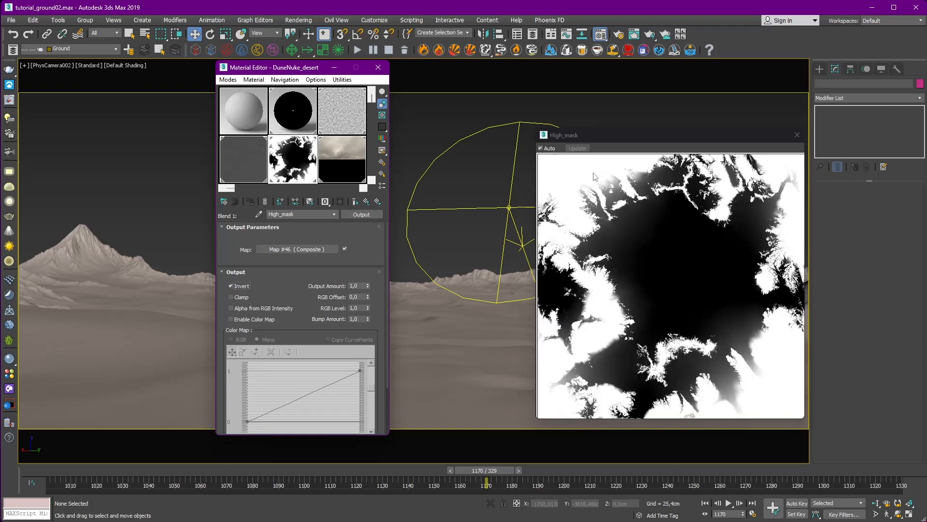
left_click(369, 203)
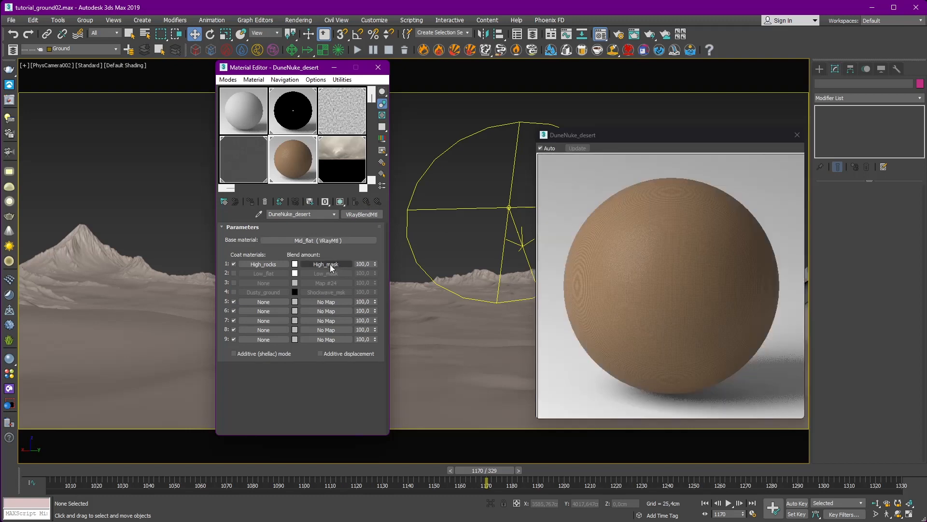
Open the High_rocks coat material and examine its diffuse 8K Albedo bitmap in an enlarged preview.
left_click(263, 264)
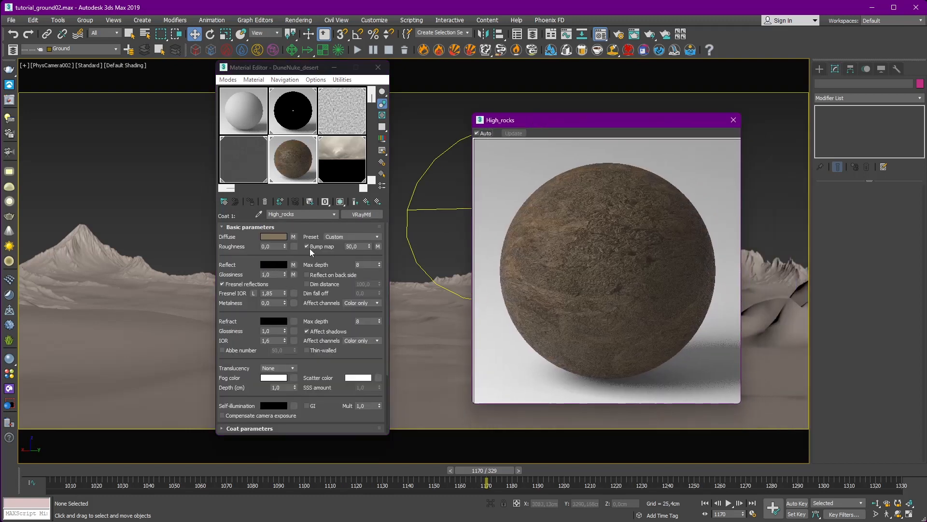
left_click(294, 236)
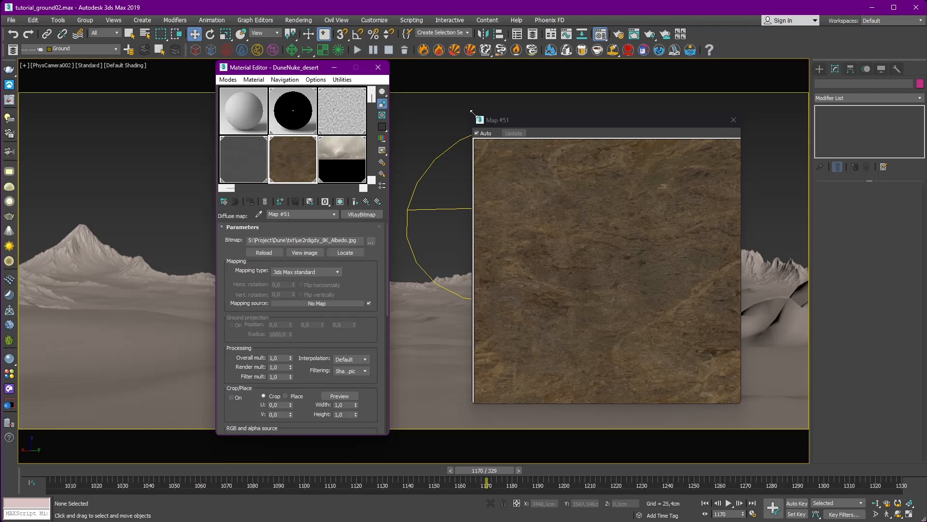
left_click_drag(480, 119, 476, 60)
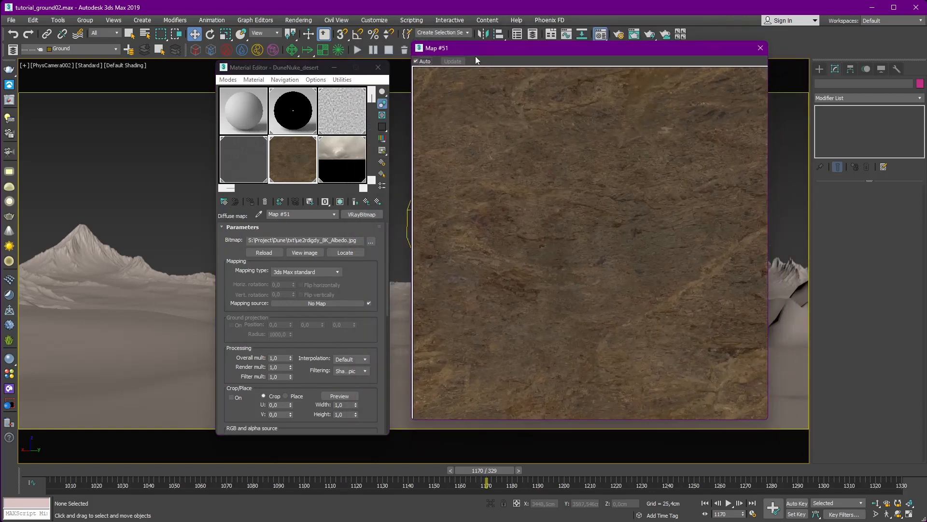
Inspect the VRayNormalMap in the High_rocks bump slot and open its 8K Normal bitmap.
left_click(367, 202)
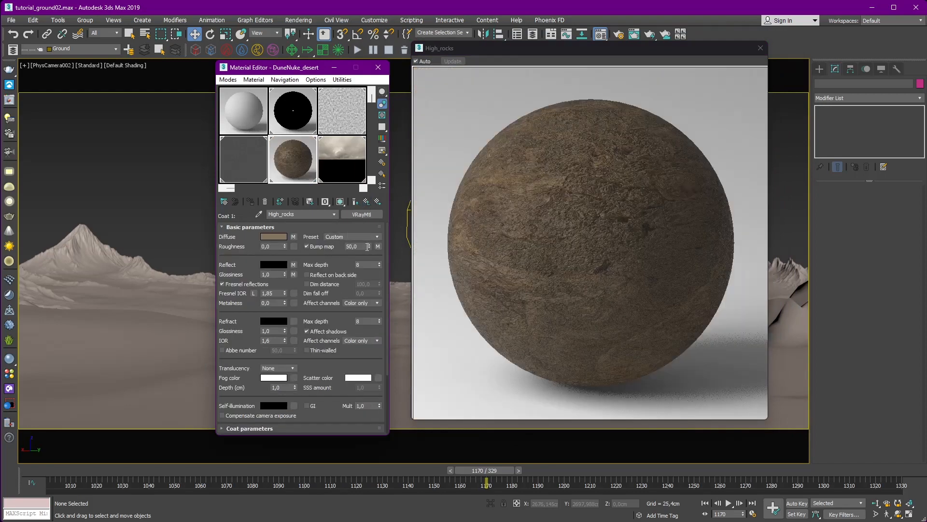
left_click(378, 247)
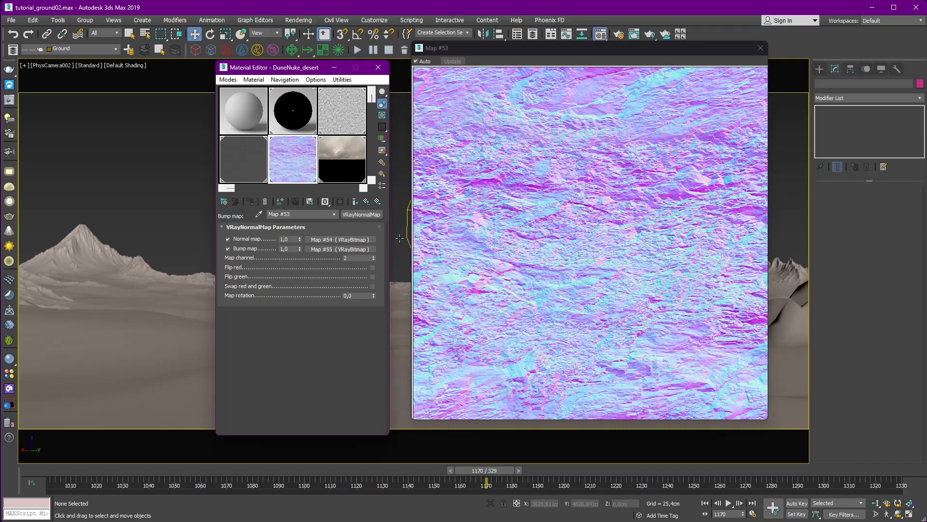
left_click(328, 240)
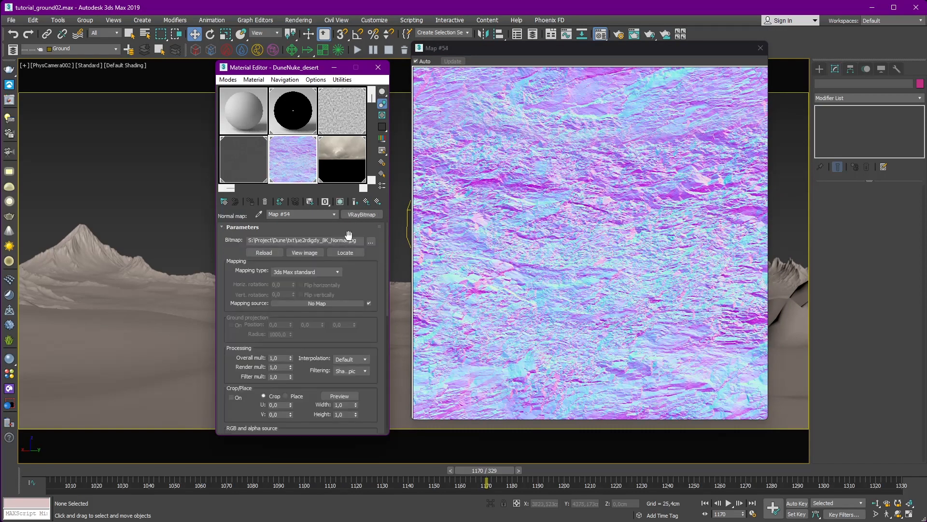
Inspect the additional bump bitmap inside the VRayNormalMap and return to the High_rocks material.
left_click(368, 202)
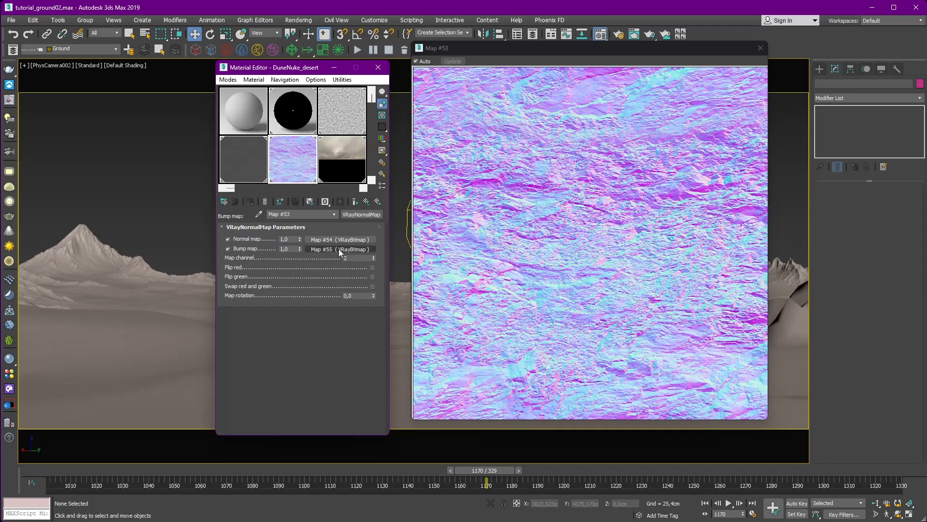
left_click(338, 248)
left_click(366, 201)
left_click(366, 202)
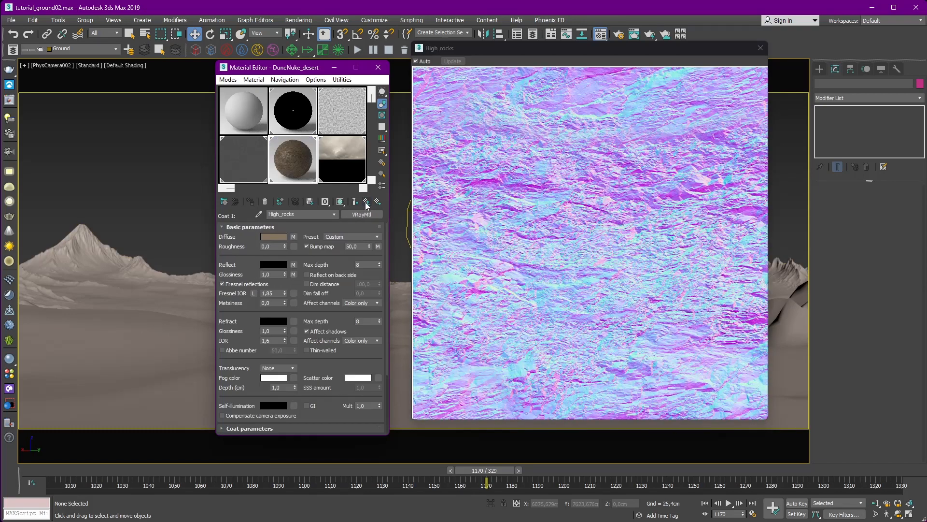
Inspect the High_rocks reflection Falloff map and the 8K Roughness bitmap in its glossiness slot.
left_click(293, 264)
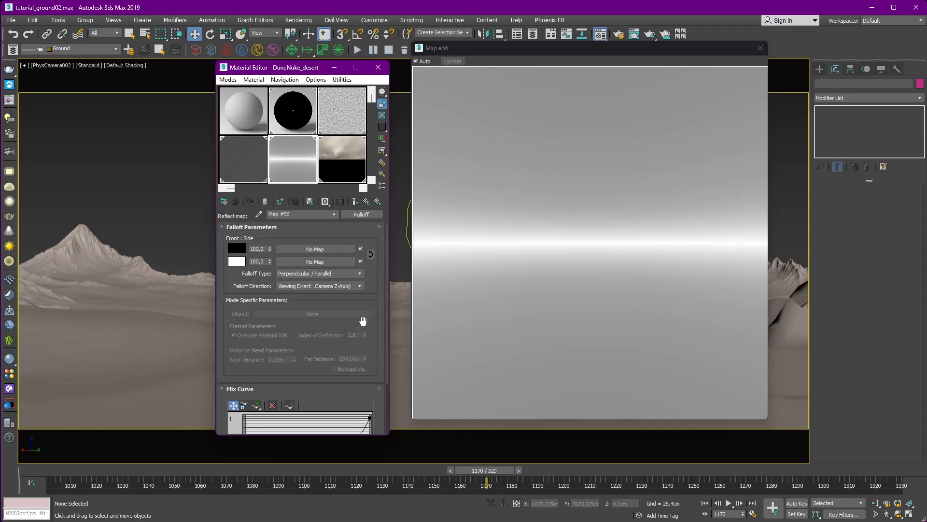
left_click_drag(344, 250, 353, 201)
left_click_drag(367, 286, 354, 372)
left_click(366, 201)
left_click(294, 274)
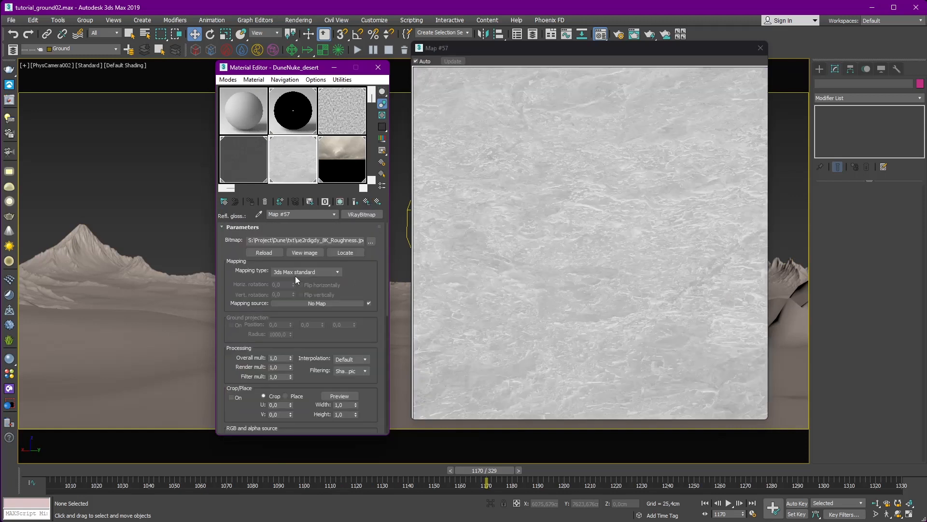
left_click(366, 202)
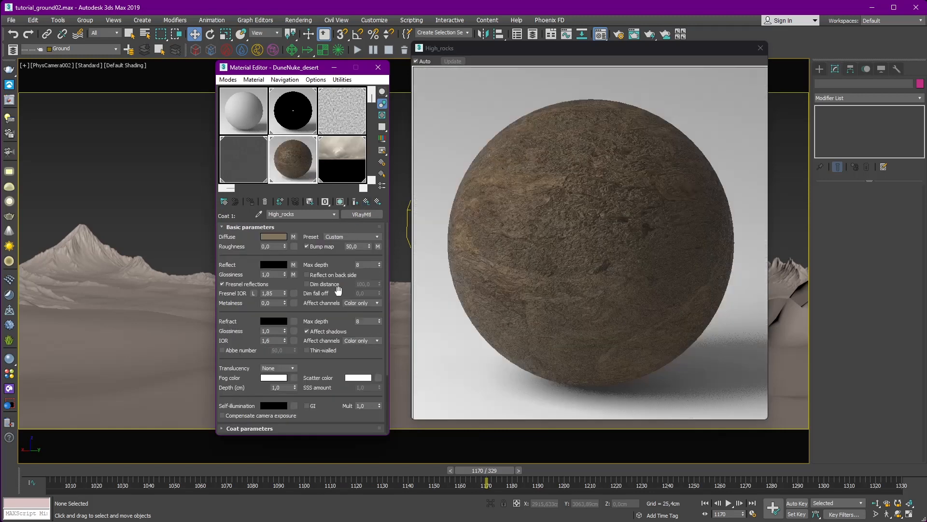
Review the High_rocks map assignments and the bump amount.
scroll(255, 385, "down", 10)
scroll(264, 326, "up", 3)
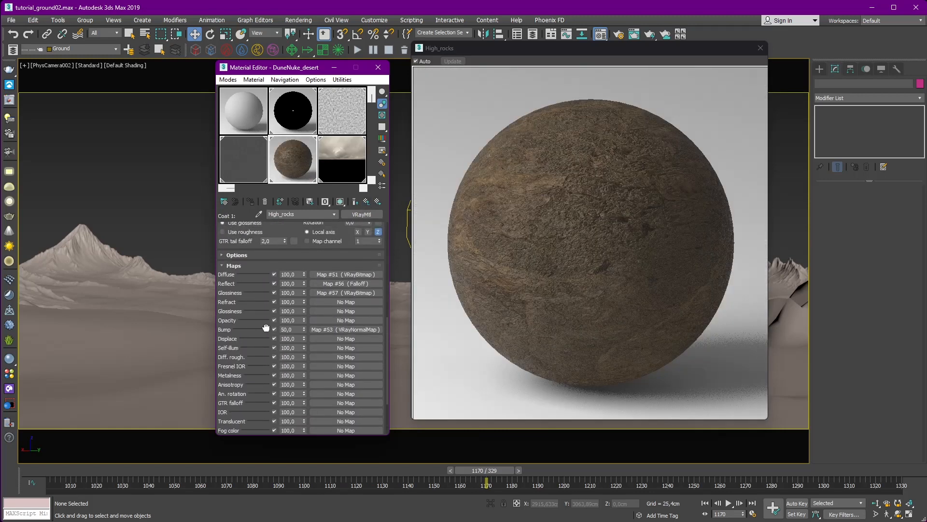
double_click(281, 317)
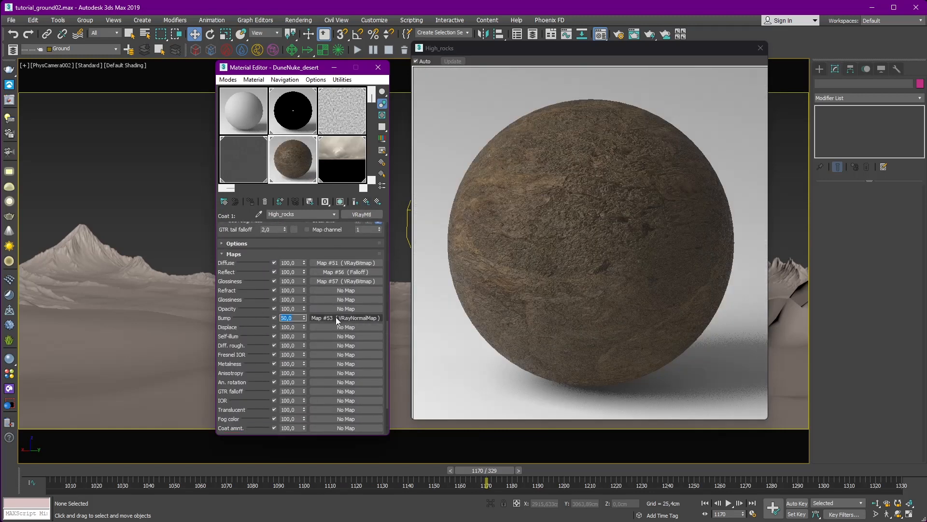
scroll(326, 259, "up", 5)
scroll(325, 259, "up", 5)
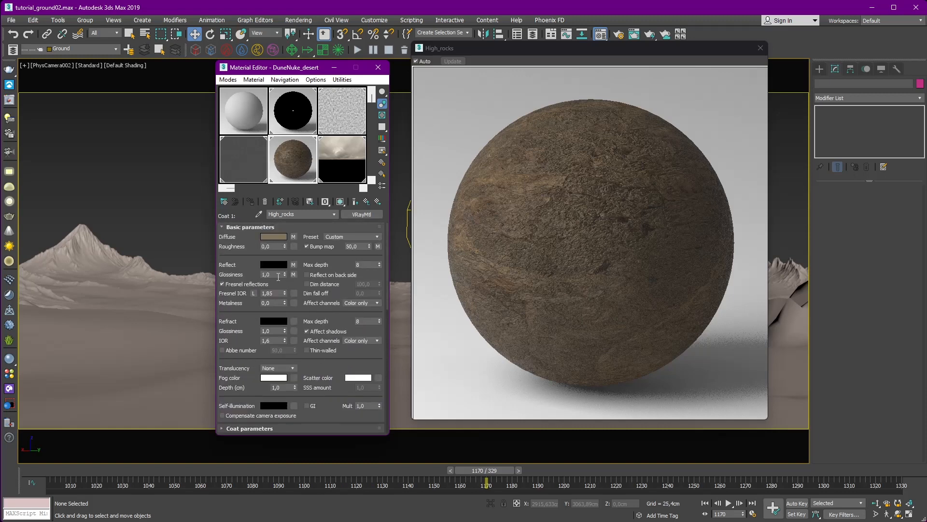
Highlight the asset ID in the diffuse bitmap's file name, switch to Quixel Megascans in the browser and open the Layered Beach Cliff surface.
left_click(293, 236)
left_click(297, 239)
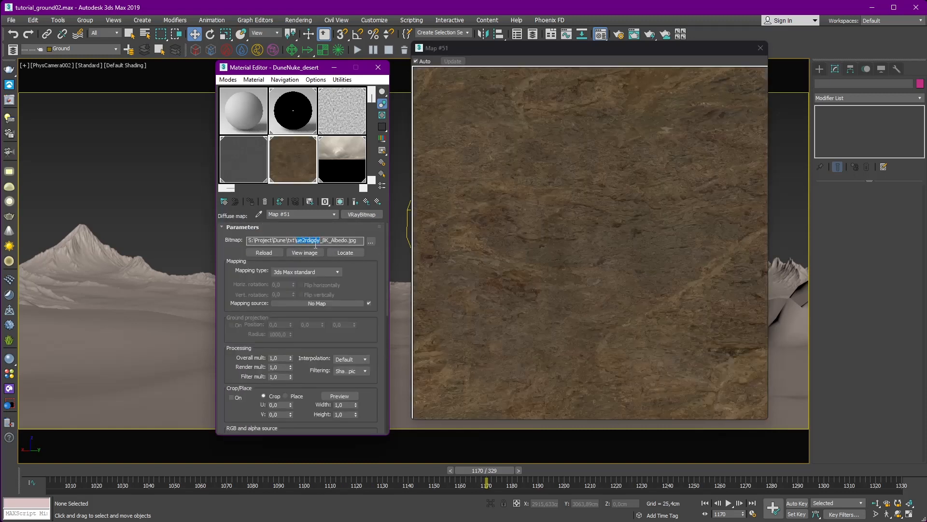
left_click(256, 514)
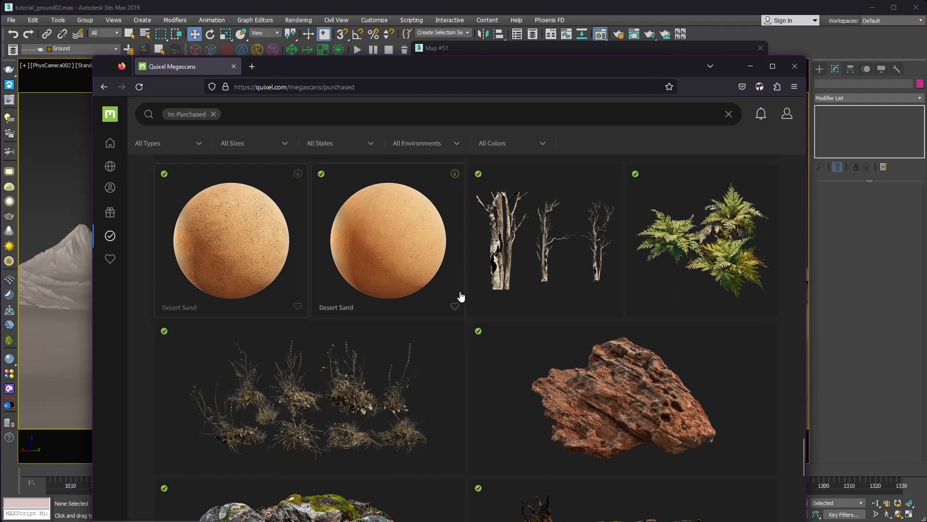
scroll(461, 295, "down", 9)
scroll(471, 306, "up", 13)
scroll(476, 305, "up", 15)
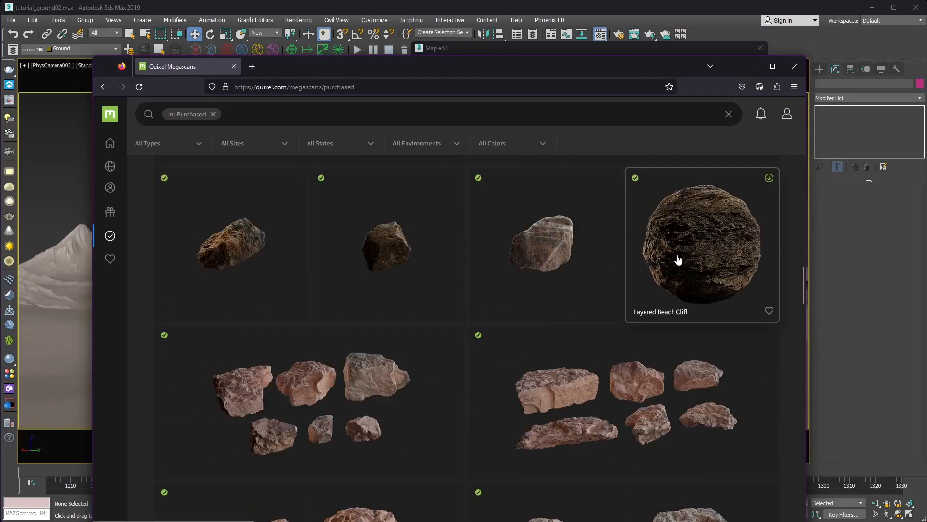
left_click(688, 247)
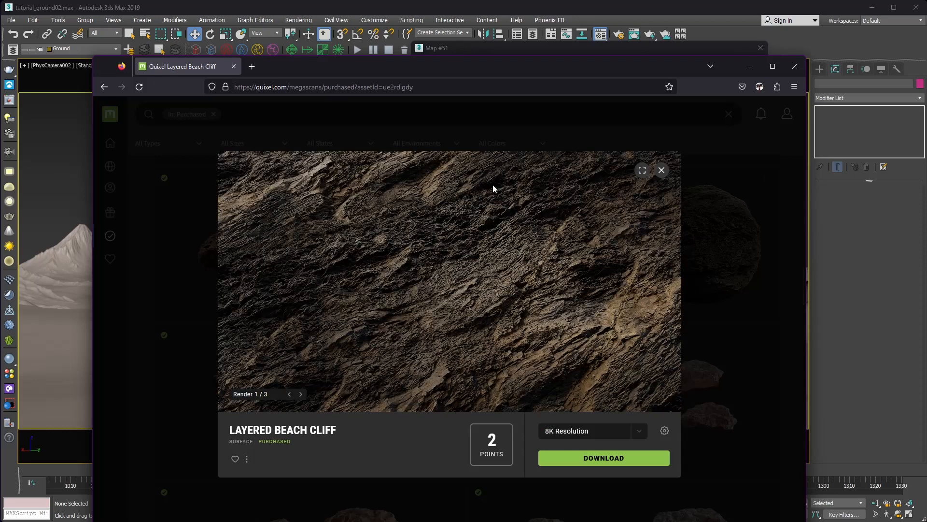
Browse the Layered Beach Cliff renders, view the third full screen, and switch back to 3ds Max.
left_click_drag(233, 430, 338, 427)
left_click(300, 395)
left_click(300, 394)
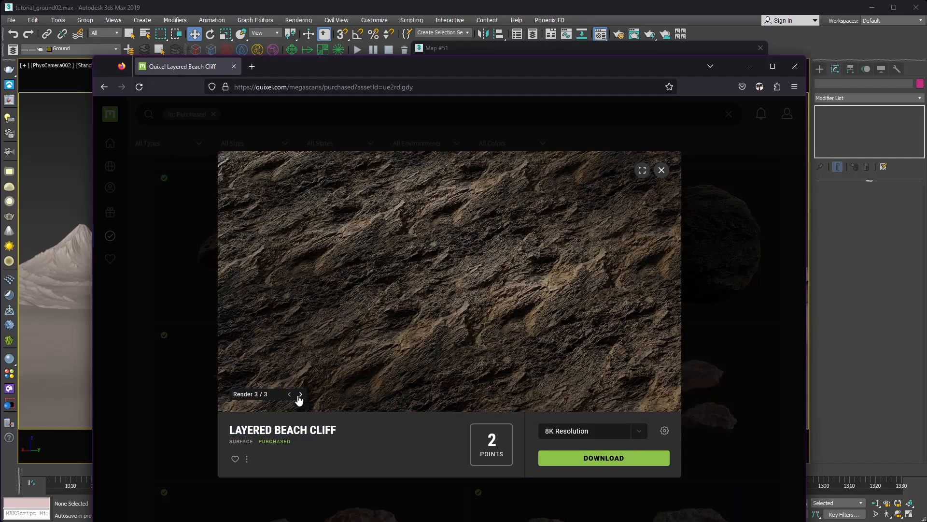
left_click(642, 170)
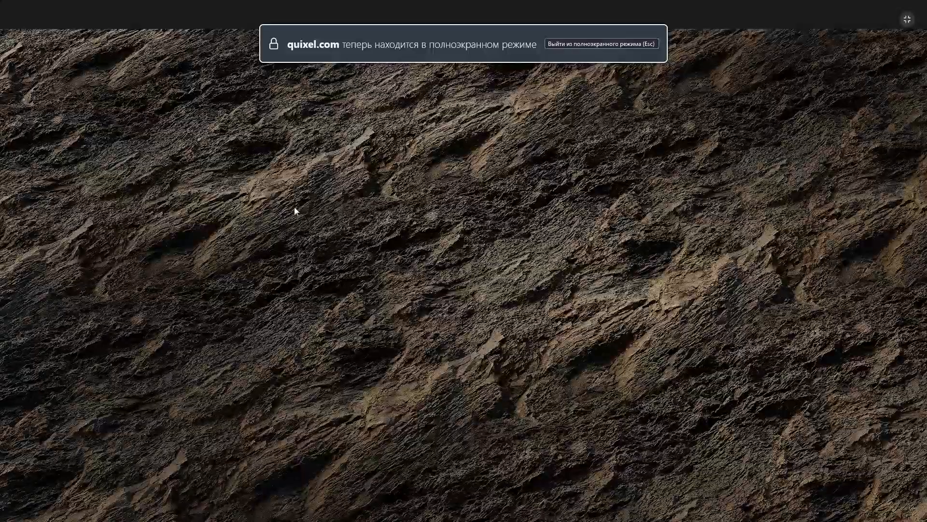
left_click(907, 19)
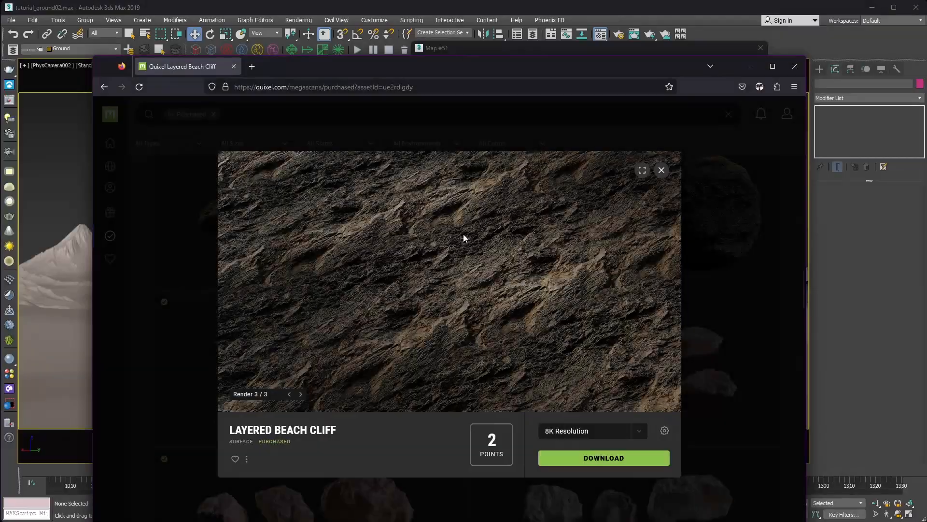
left_click(751, 68)
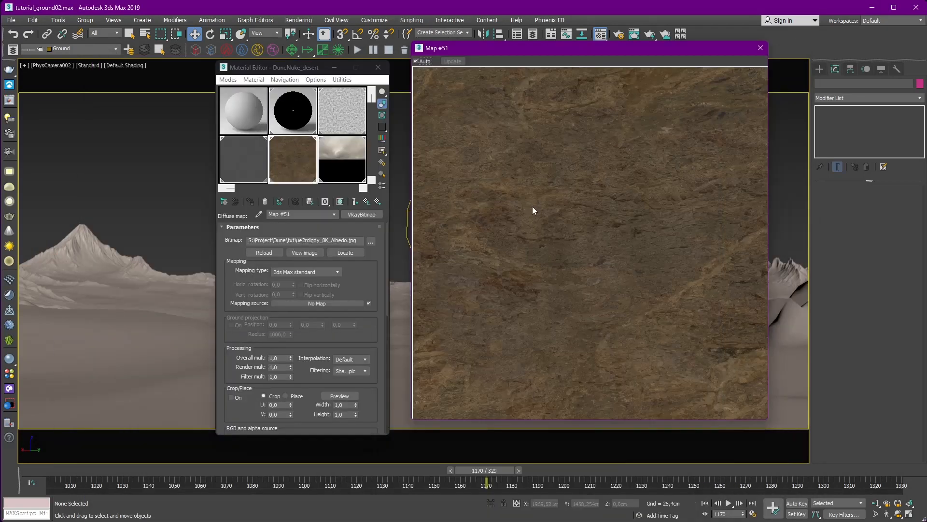
Return to the DuneNuke_desert material, open the Displacement composite map and place the Low_flat layer above the High_rocks layer.
left_click(366, 201)
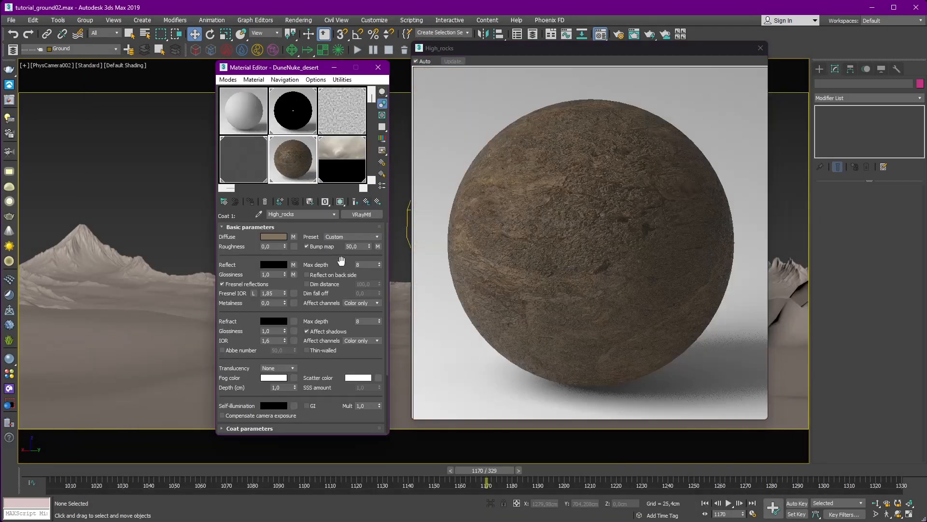
left_click(366, 202)
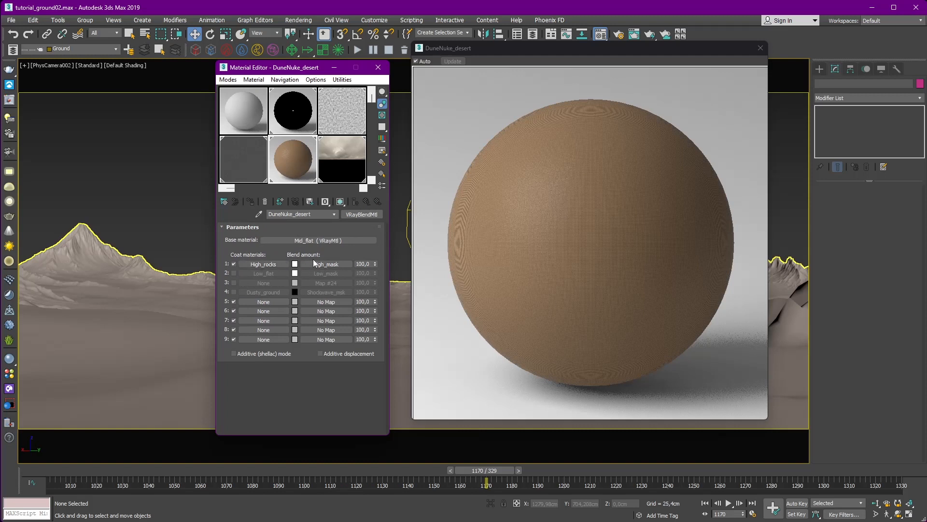
left_click(250, 159)
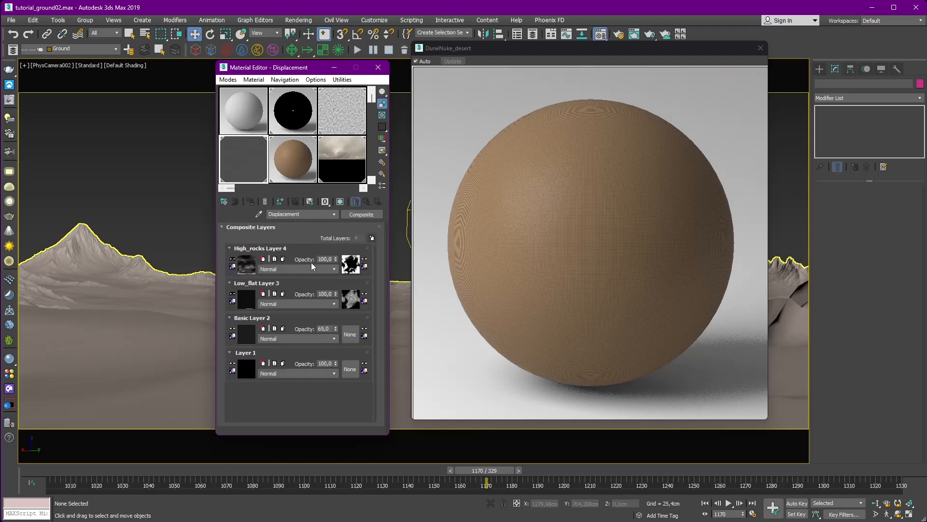
left_click_drag(246, 285, 371, 250)
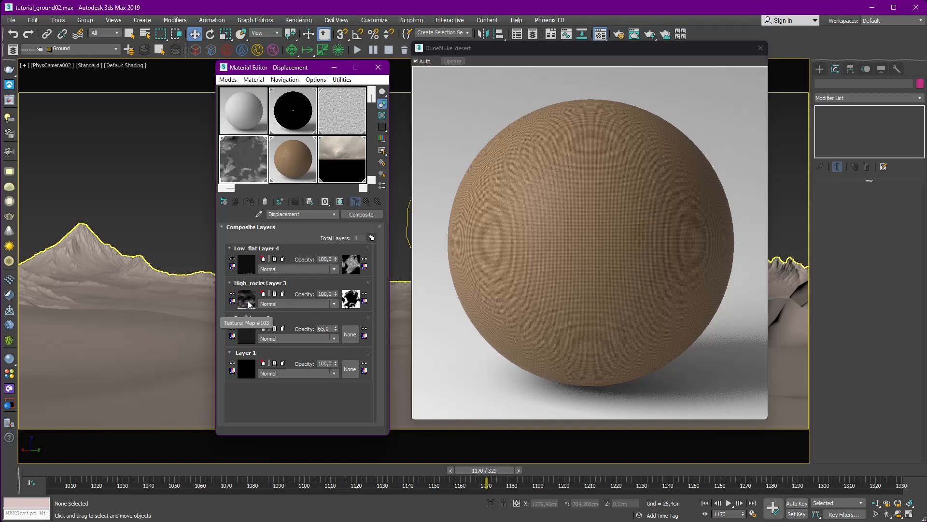
Inspect the High_mask on the High_rocks displacement layer and return to the Displacement composite map.
left_click(351, 298)
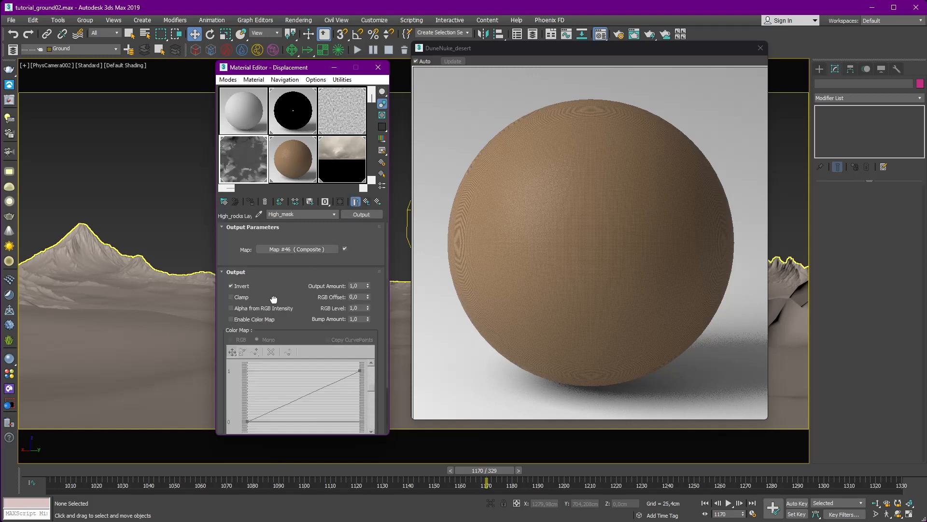
left_click(355, 202)
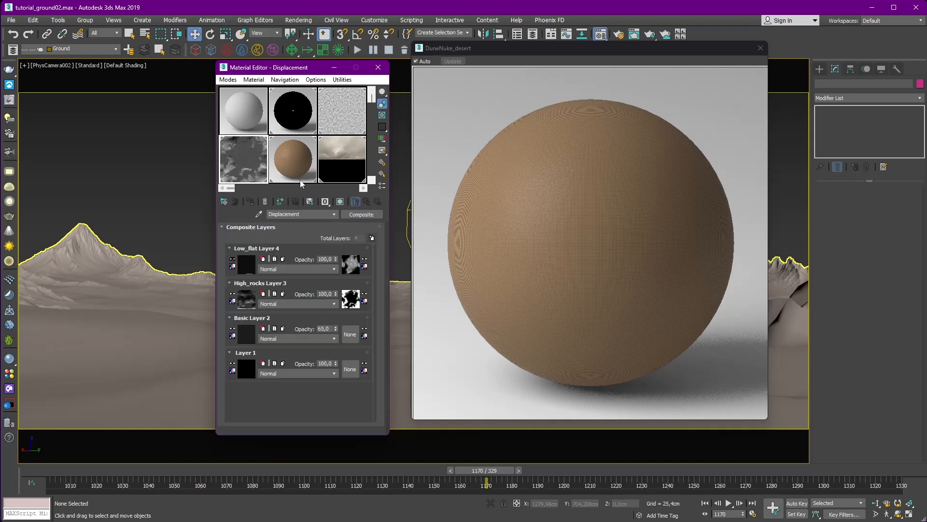
left_click(286, 159)
left_click(249, 165)
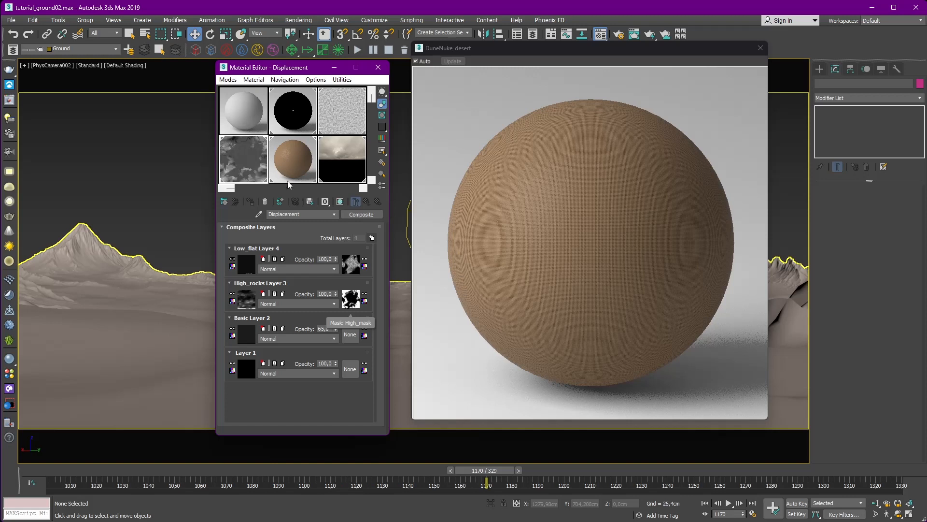
Open the High_rocks layer's 8K Displacement bitmap and examine its mapping coordinates and output settings.
left_click(248, 300)
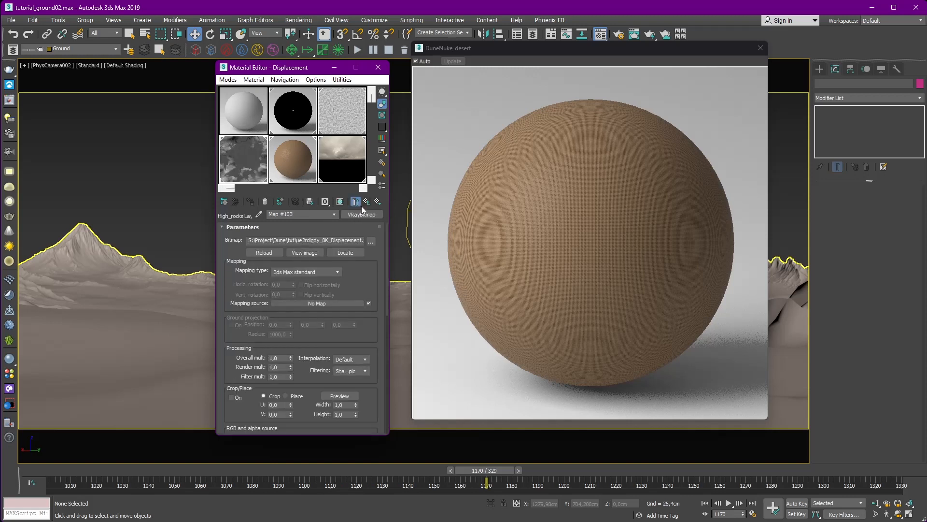
left_click_drag(296, 240, 342, 243)
scroll(342, 240, "down", 8)
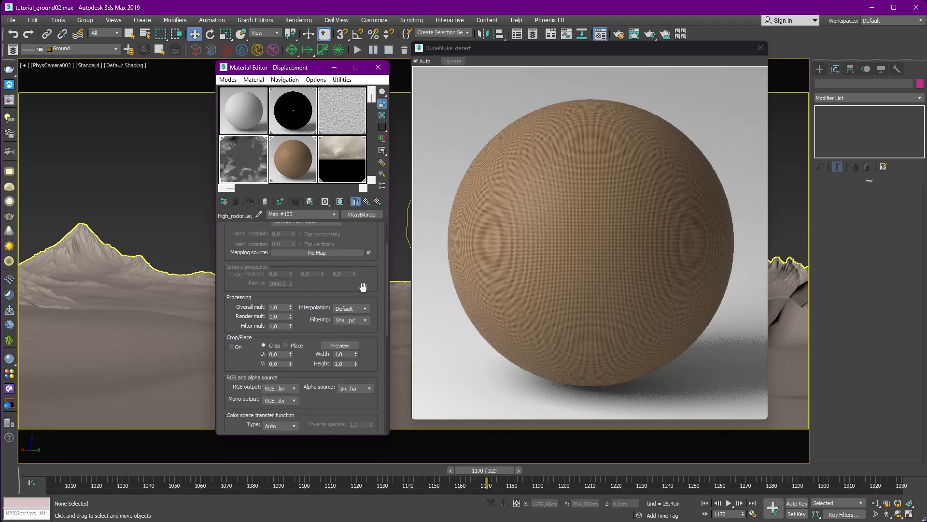
scroll(345, 244, "down", 3)
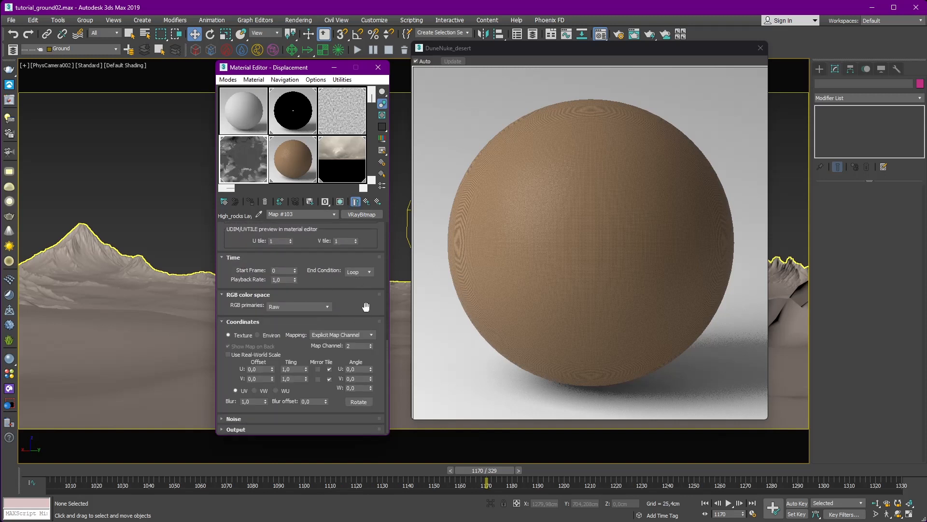
left_click(239, 429)
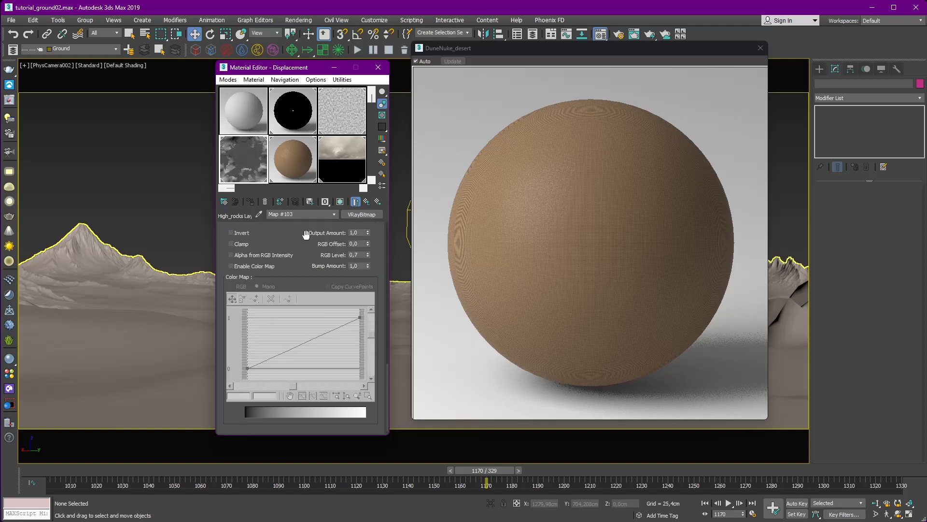
left_click_drag(306, 235, 308, 264)
Turn off the end-result display and open an enlarged preview of the High_rocks displacement bitmap beside the Material Editor.
left_click(355, 201)
double_click(245, 164)
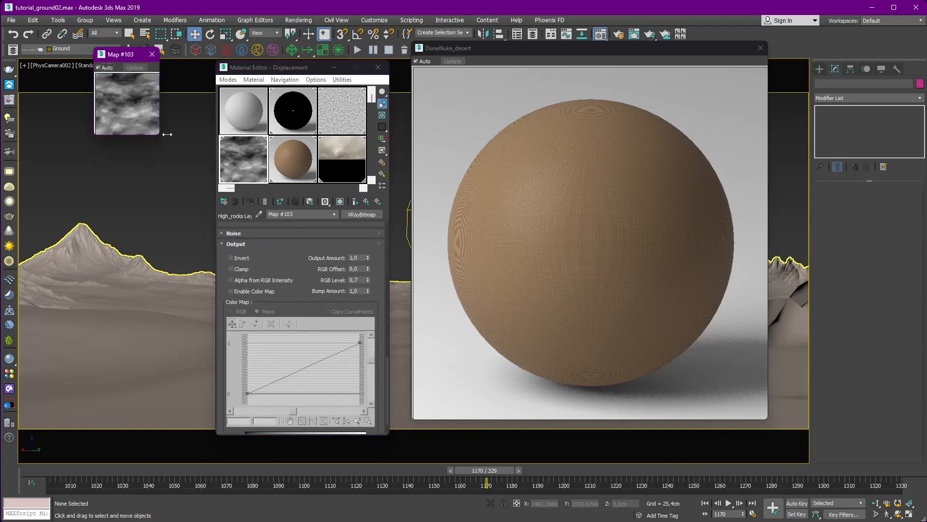
left_click_drag(160, 135, 361, 337)
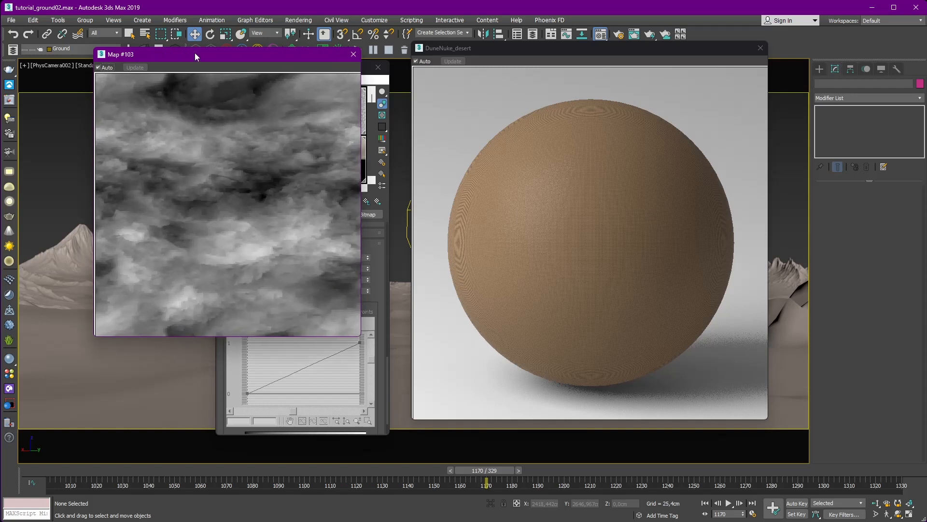
left_click_drag(195, 54, 533, 71)
Try RGB Levels of 1.0 and 0.29 on the High_rocks displacement bitmap, undoing both changes.
double_click(359, 280)
type("1")
key("Return")
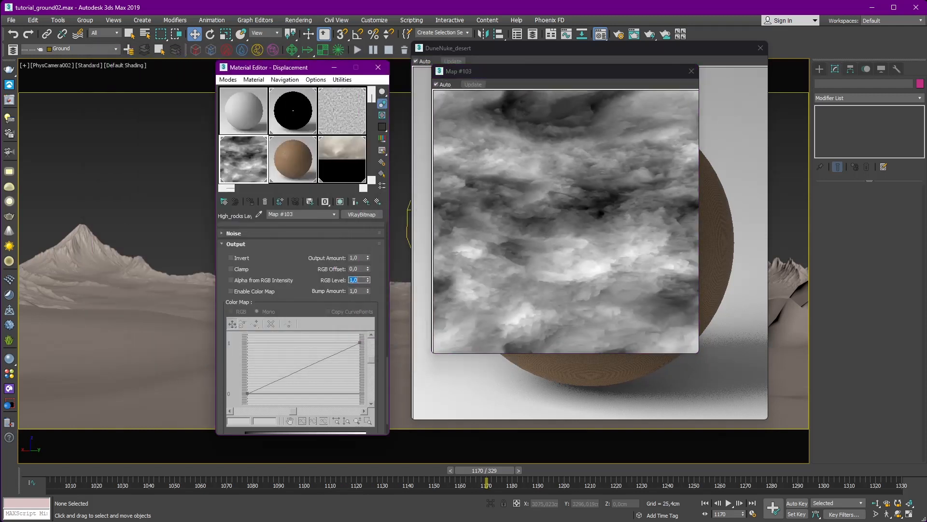
left_click_drag(342, 281, 370, 290)
key("ctrl+z")
scroll(258, 280, "down", 1)
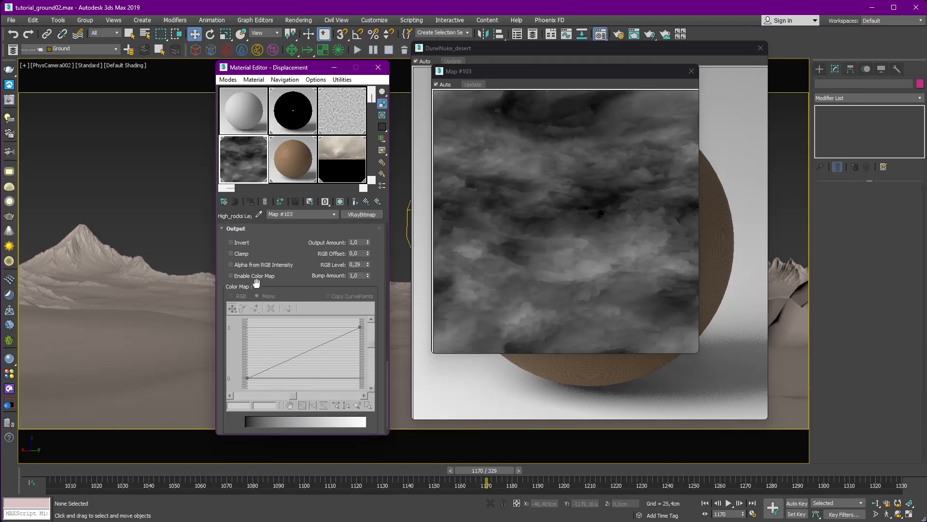
key("ctrl+z")
Compare the displacement bitmap with Enable Color Map on and off, return to the Displacement composite and close its preview.
left_click(242, 276)
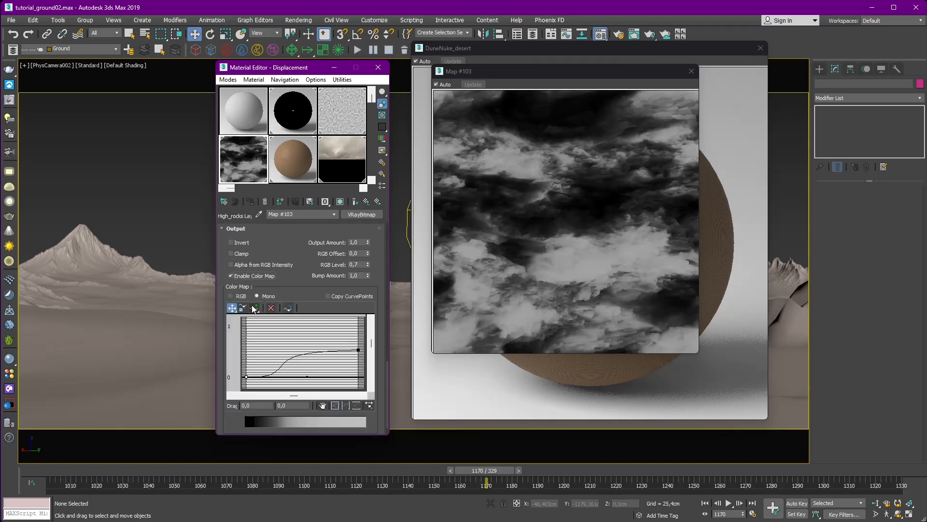
left_click(239, 278)
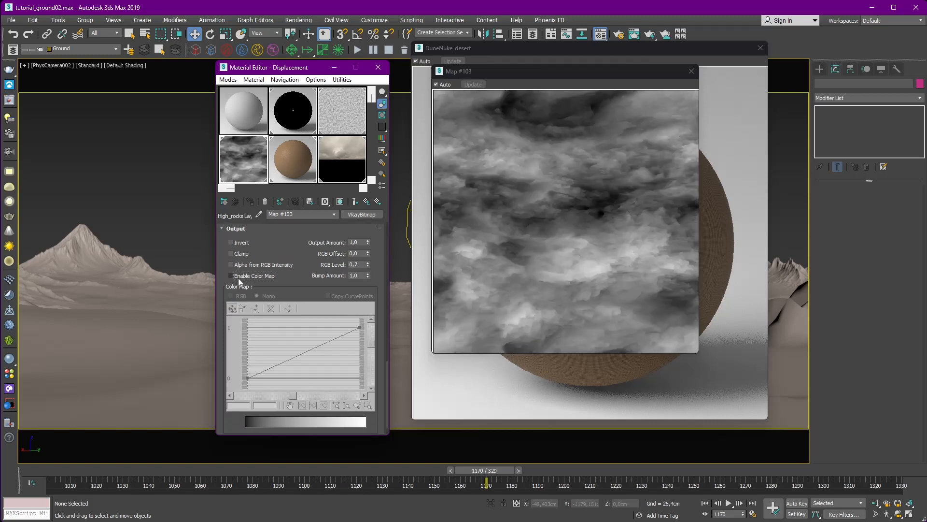
left_click(366, 202)
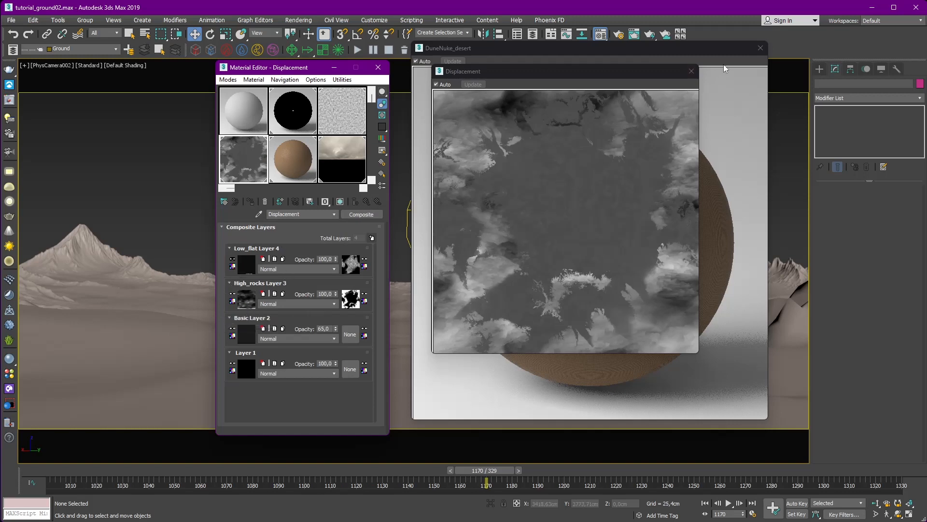
left_click(691, 71)
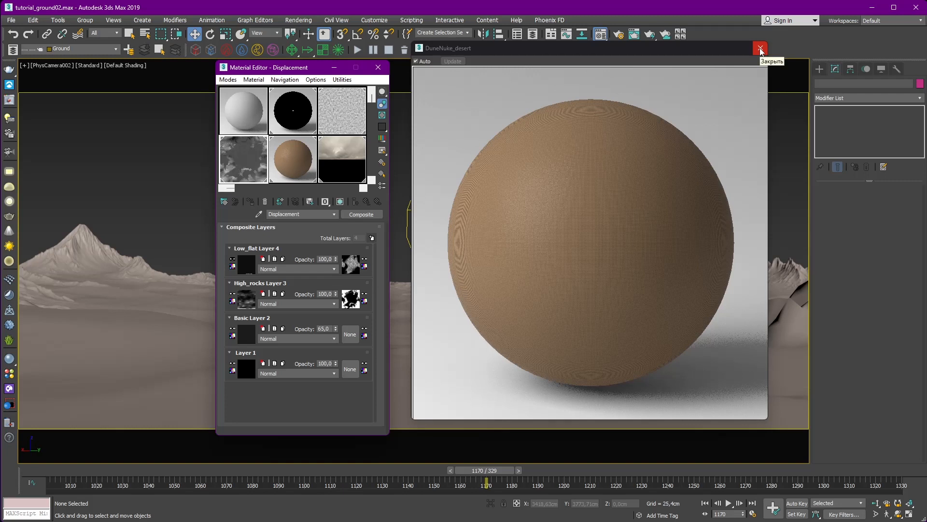
Close the enlarged preview, select the DuneNuke_desert blend material and enable its Low_flat coat layer.
left_click(760, 49)
left_click(292, 163)
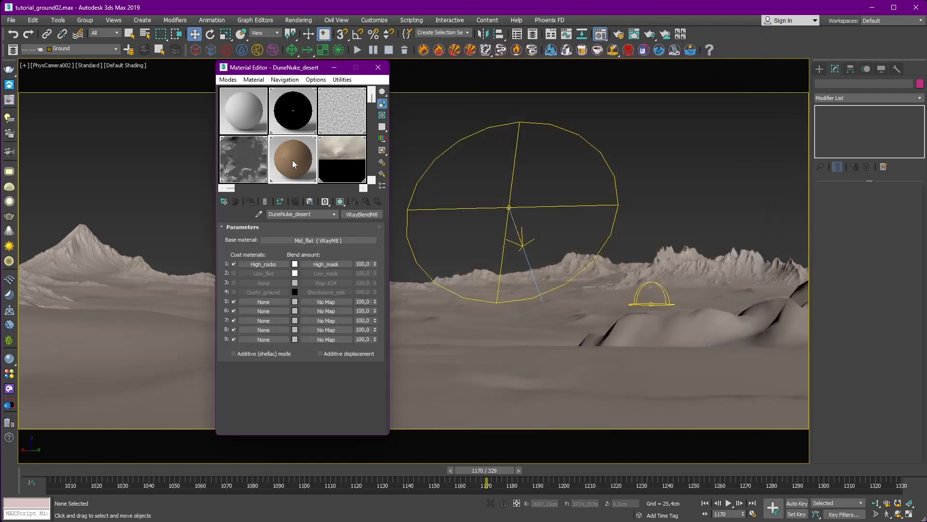
left_click(234, 273)
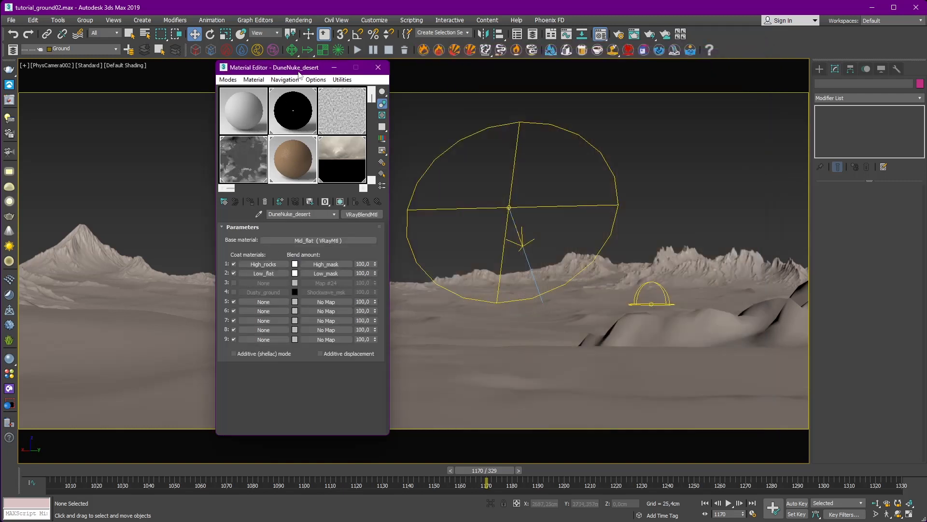
Open the Low_flat coat's Low_mask Mix map and its Height bitmap, with an enlarged preview beside the Material Editor.
left_click_drag(305, 66, 113, 78)
left_click(132, 283)
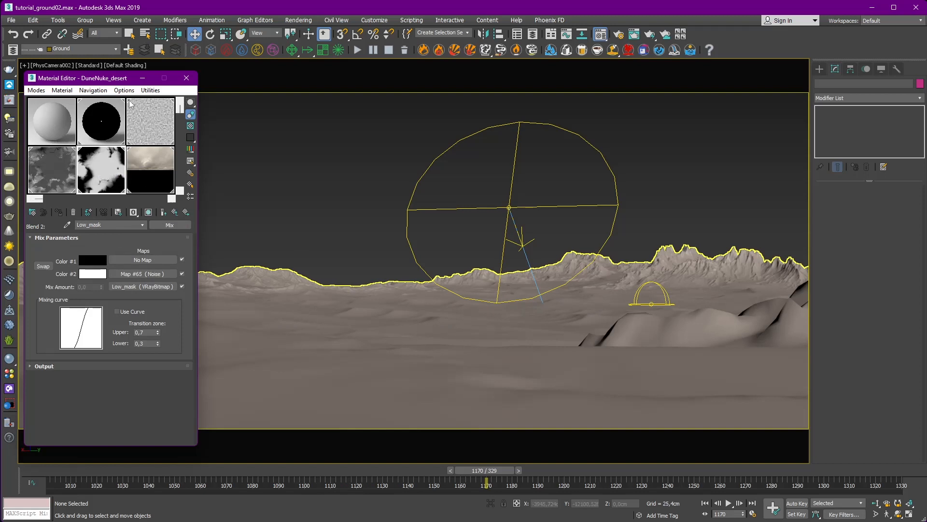
left_click_drag(109, 79, 282, 71)
left_click(347, 205)
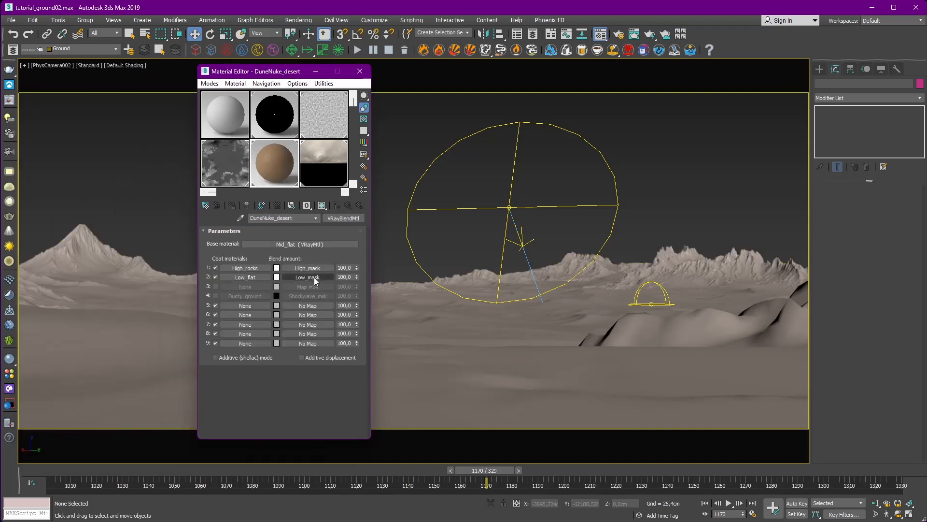
left_click(313, 277)
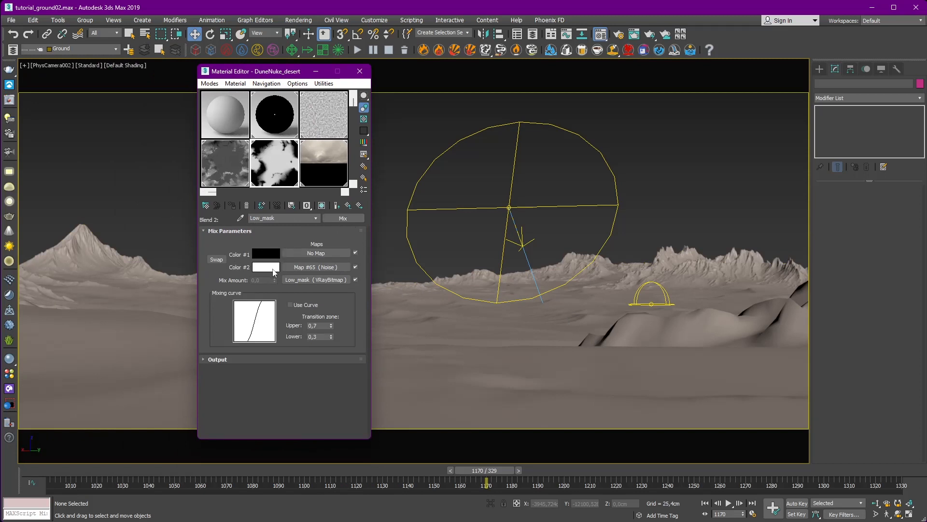
left_click(312, 280)
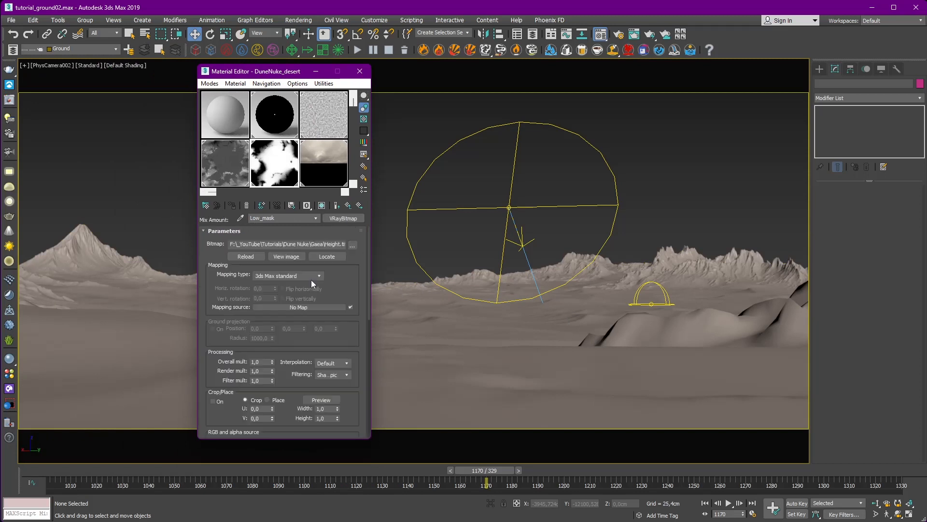
left_click(286, 256)
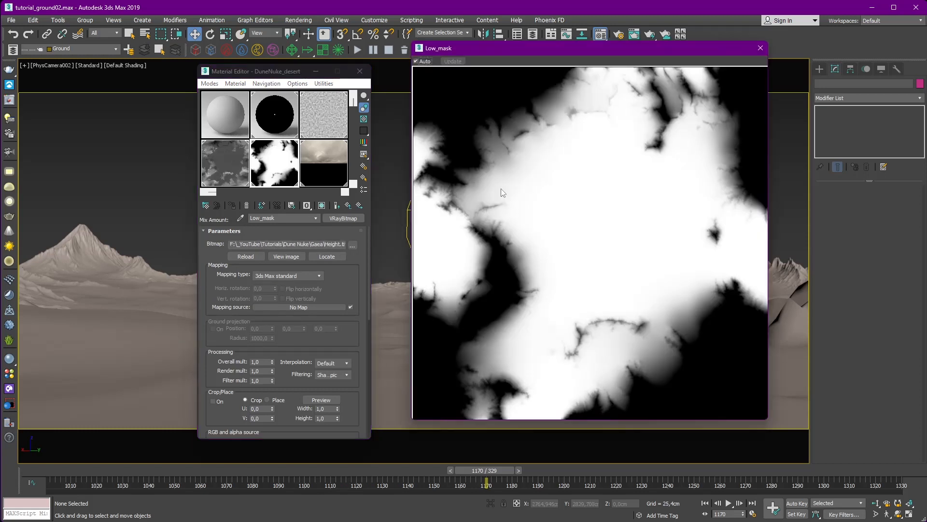
Examine the Low_mask bitmap's parameters and mapping coordinates, and expand its output settings.
left_click_drag(353, 284, 329, 213)
left_click_drag(289, 417, 284, 272)
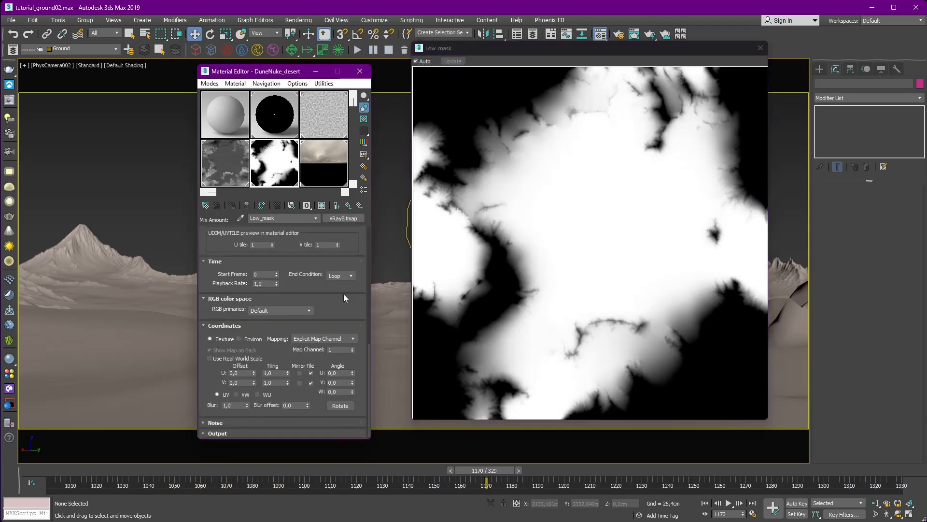
left_click_drag(345, 295, 341, 397)
left_click_drag(320, 261, 326, 455)
mouse_move(345, 296)
left_mouse_down()
mouse_move(354, 365)
mouse_move(333, 140)
left_mouse_up()
left_click_drag(340, 343, 333, 152)
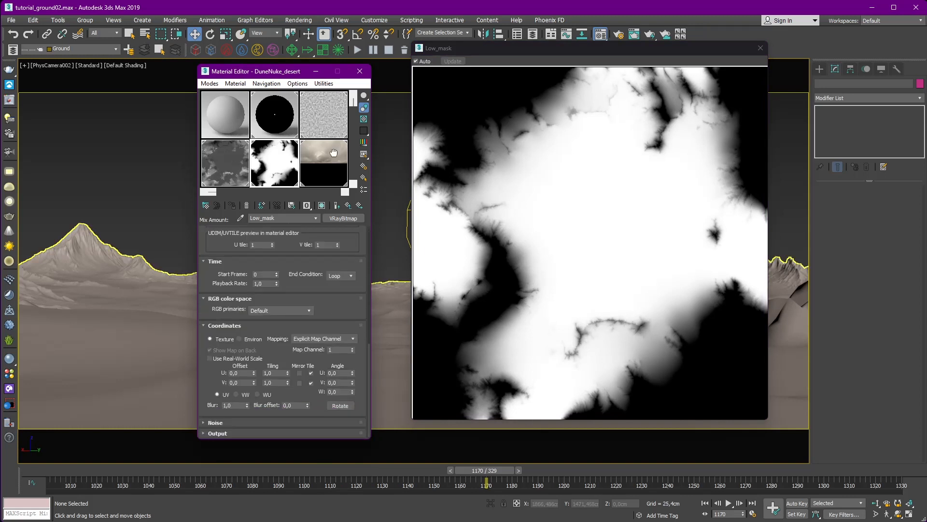
left_click(338, 350)
left_click(330, 311)
left_click(226, 433)
Compare the Low_mask bitmap with Enable Color Map off and on, leaving it on.
left_click(216, 272)
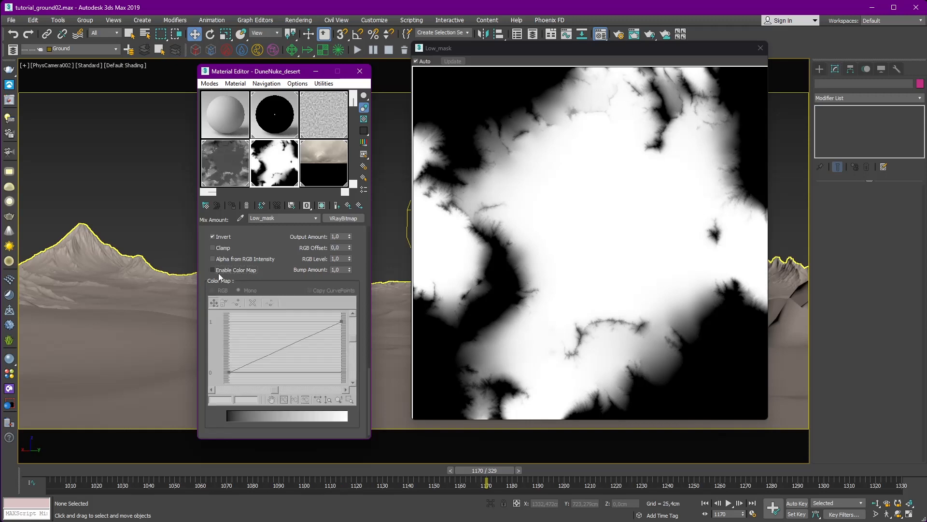
left_click(217, 273)
left_click(219, 275)
left_click(217, 273)
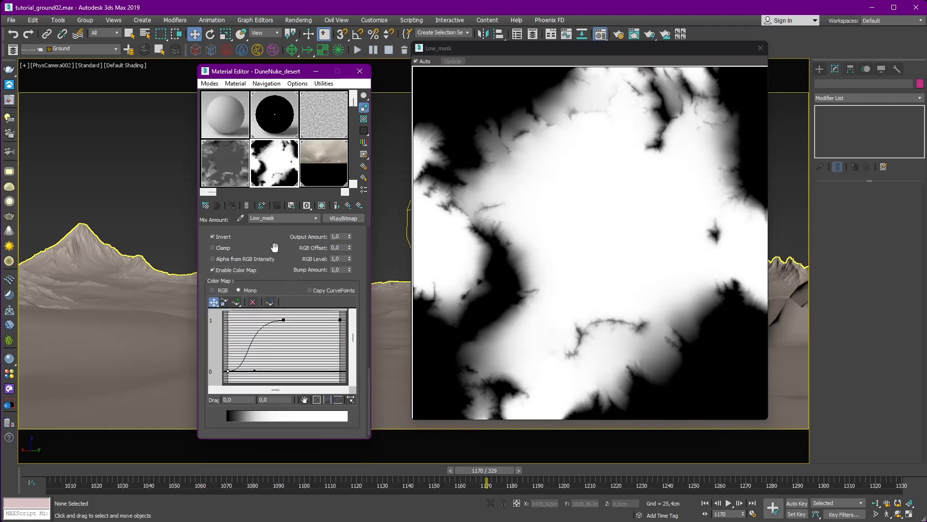
Compare the Low_mask bitmap's preview with that of its parent Mix map.
scroll(275, 247, "up", 2)
left_click(348, 206)
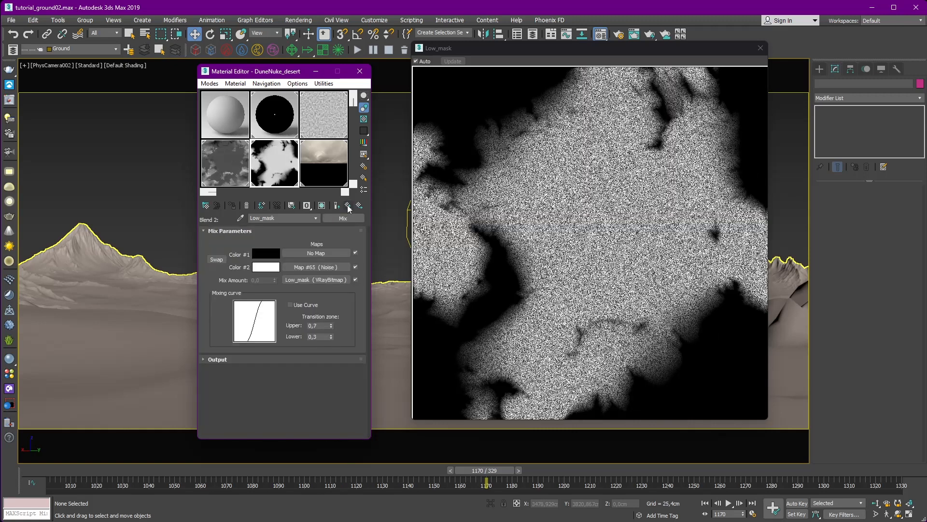
left_click(347, 280)
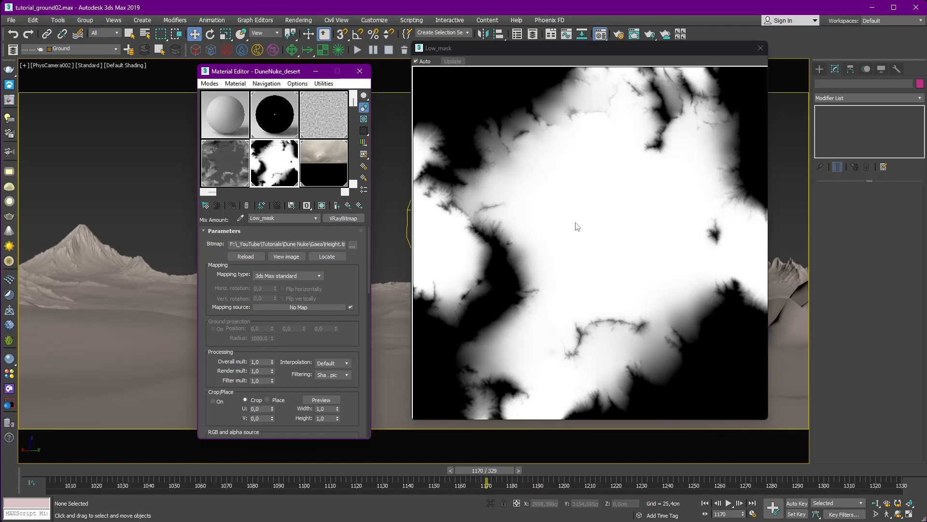
left_click(354, 208)
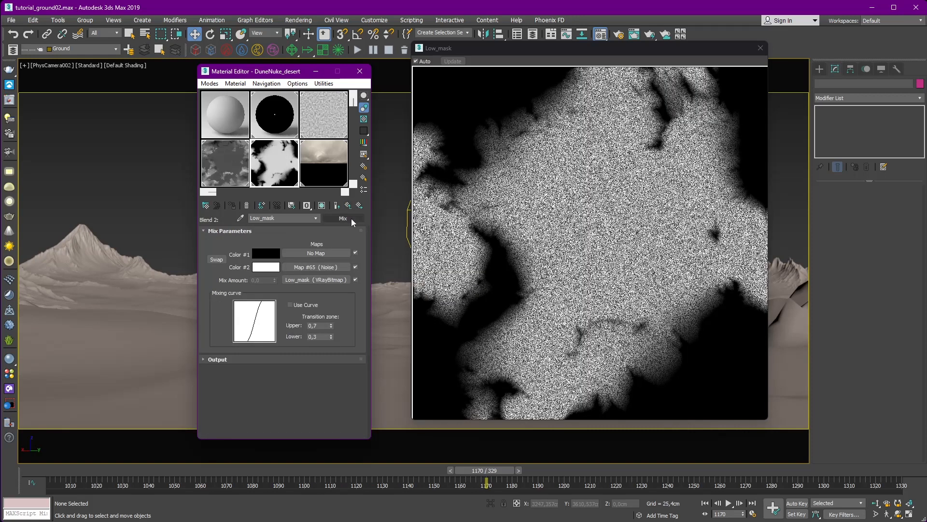
Open the Mix map's Color #2 Noise map and examine its fractal noise parameters and output curve.
left_click(334, 267)
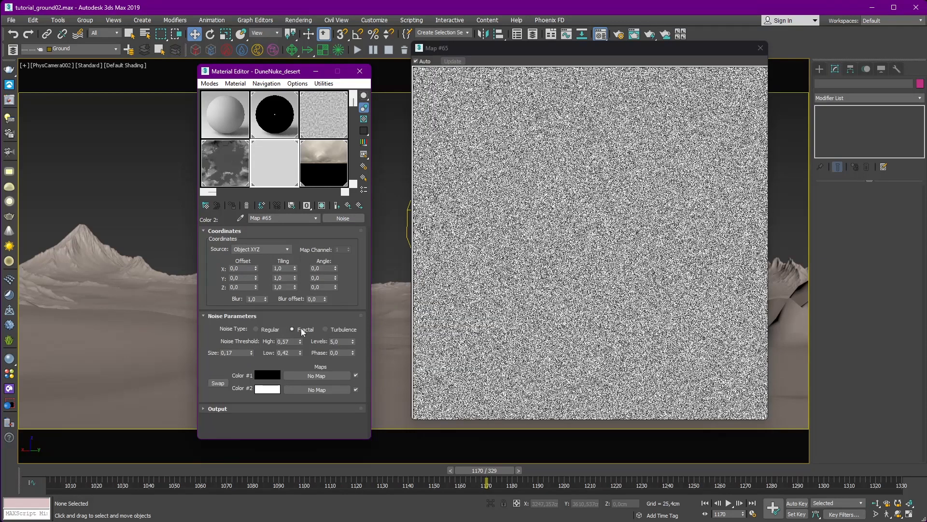
left_click(284, 353)
left_click(233, 407)
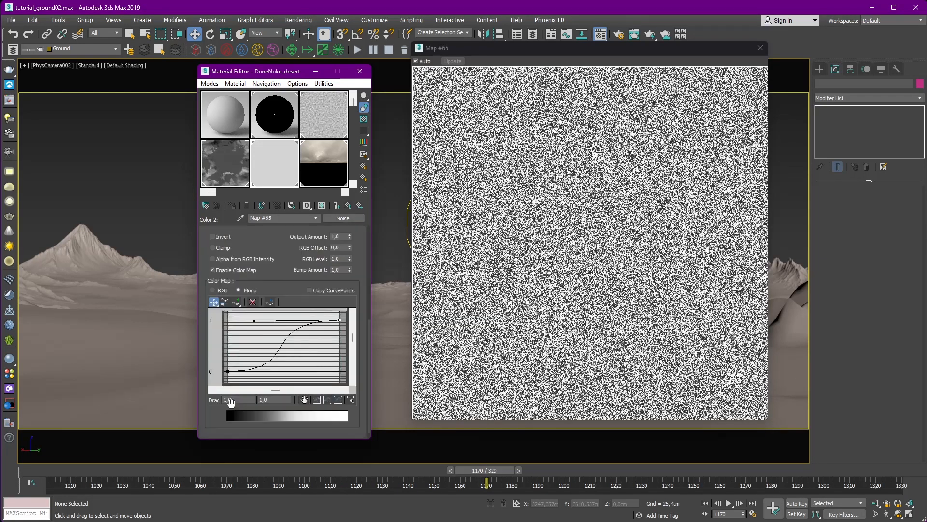
Compare the Noise map with Enable Color Map off and on, and return to the DuneNuke_desert blend material.
scroll(236, 349, "up", 3)
left_click(226, 351)
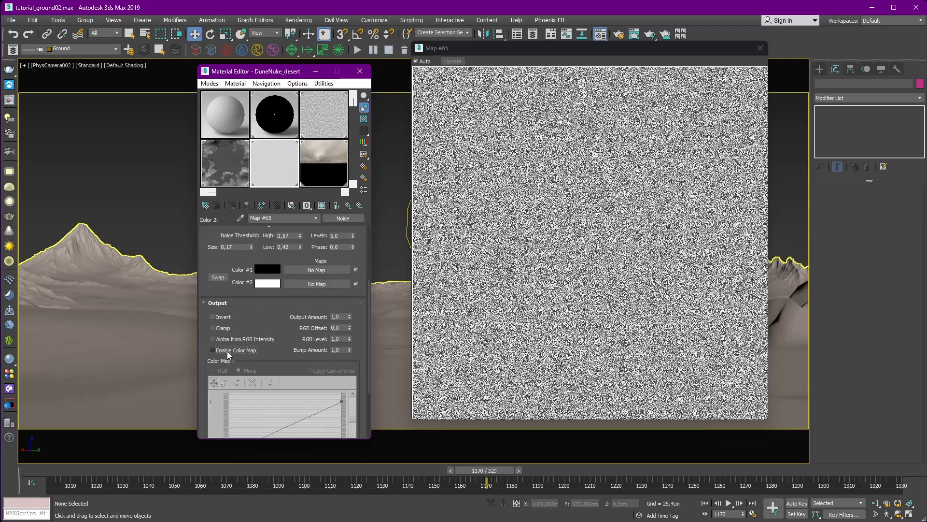
left_click(226, 351)
scroll(283, 308, "up", 1)
left_click(348, 205)
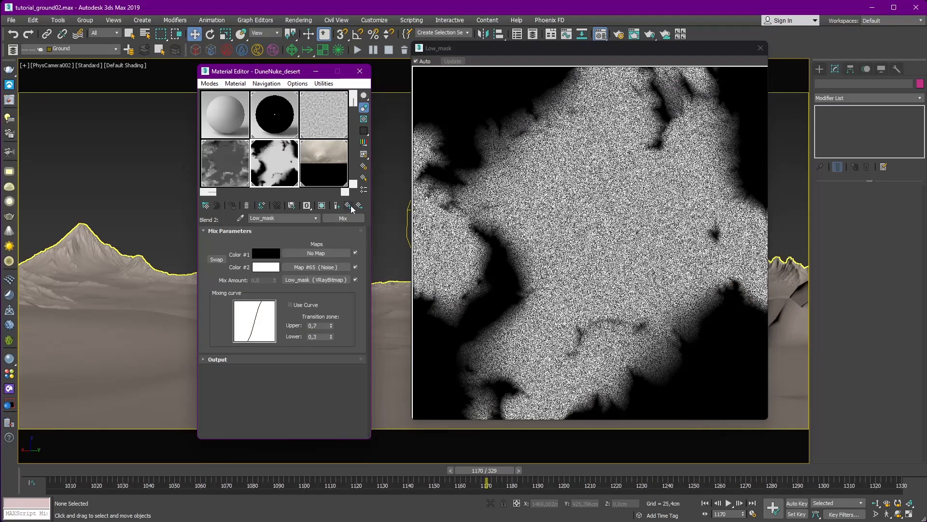
left_click(348, 205)
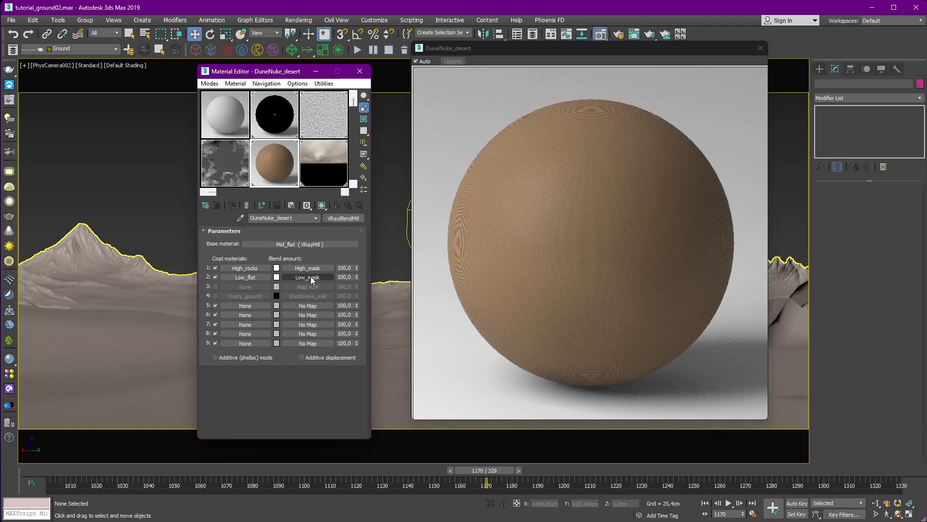
Trace Low_flat's diffuse Composite through Layer 1's Color Correction to its Sand_Coarse 8K bitmap, highlighting the asset ID sfimkzh in the path.
left_click(245, 277)
left_click(274, 240)
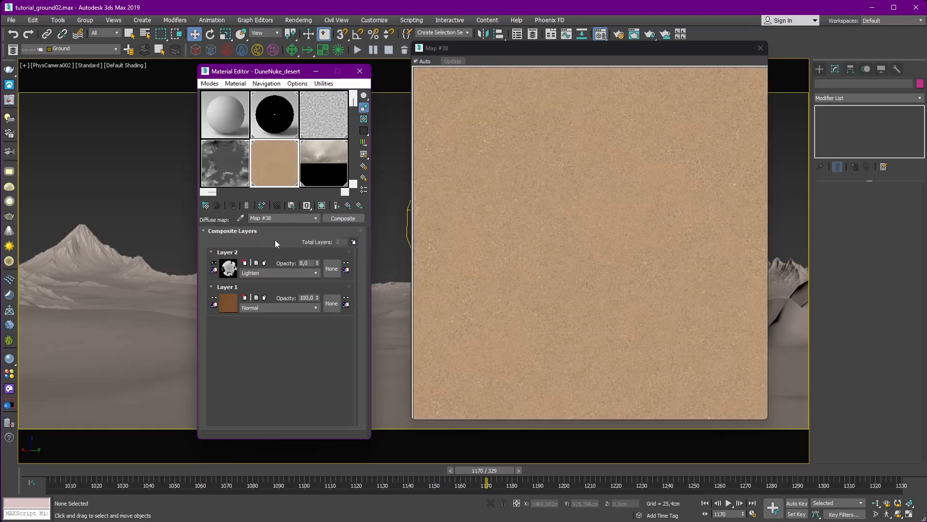
left_click(219, 252)
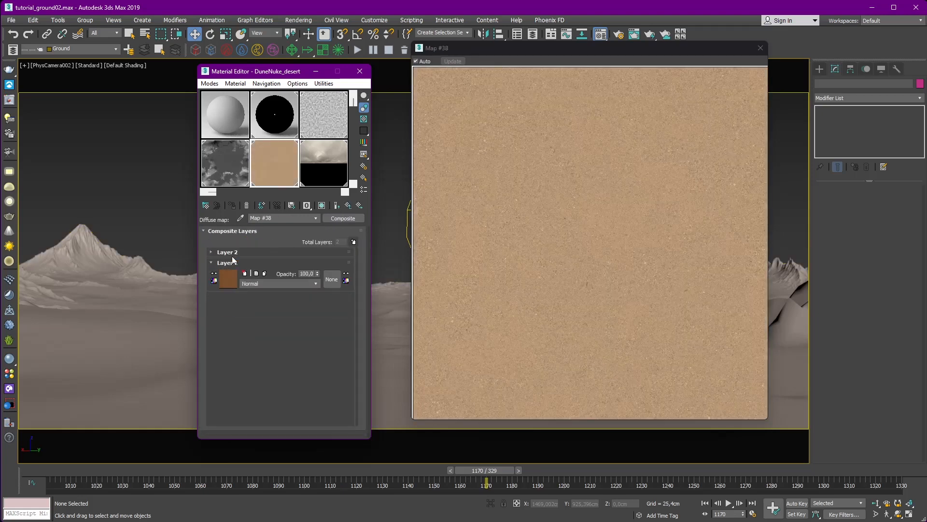
left_click(230, 285)
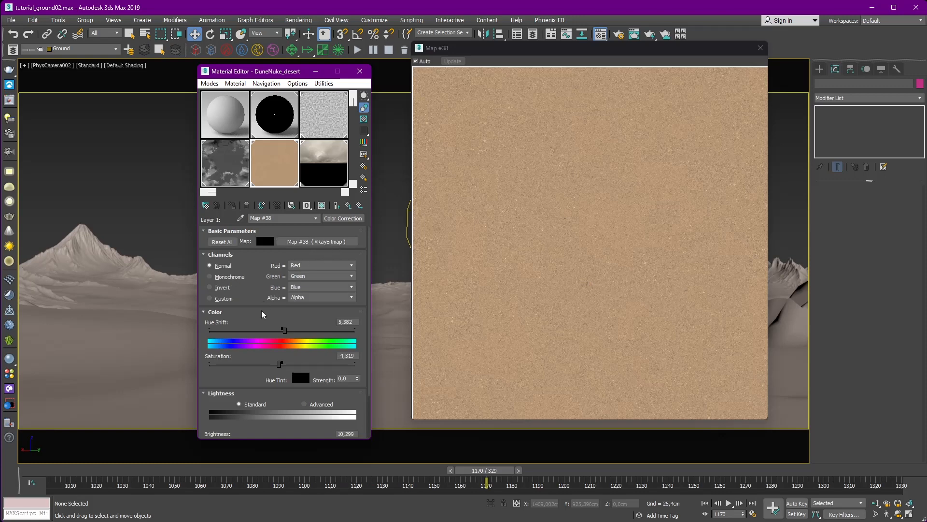
left_click(333, 243)
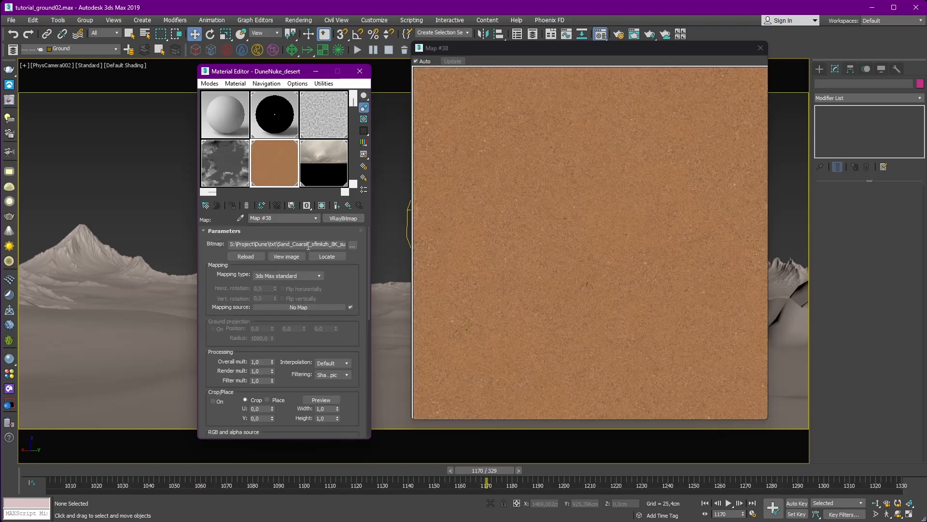
left_click_drag(309, 245, 329, 244)
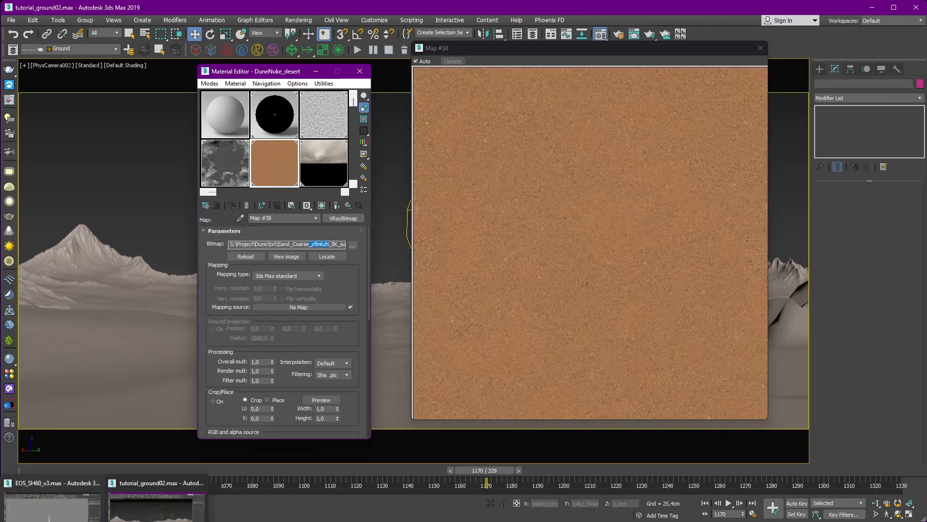
Switch to Quixel Megascans in the browser and find and open the purchased Desert Sand surface.
left_click(160, 507)
left_click(508, 109)
scroll(544, 299, "up", 10)
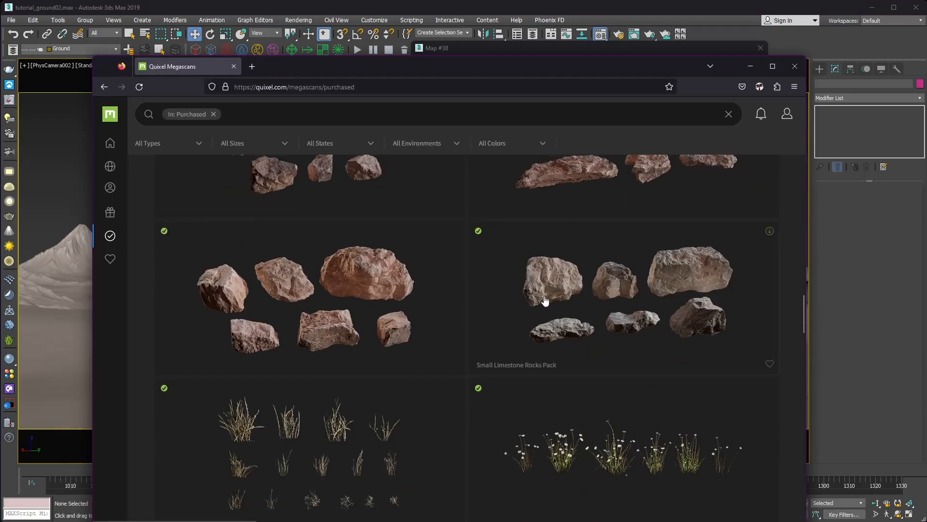
scroll(234, 274, "down", 10)
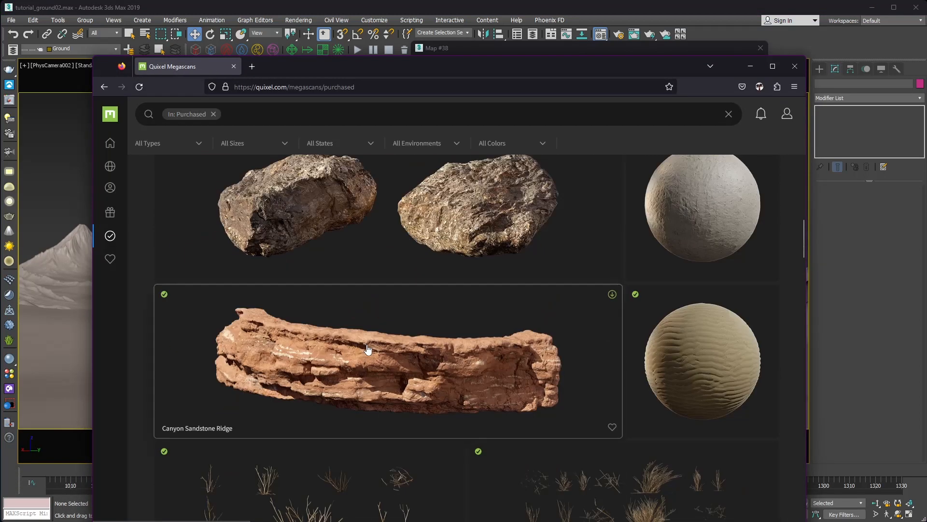
scroll(569, 384, "up", 6)
scroll(619, 344, "down", 5)
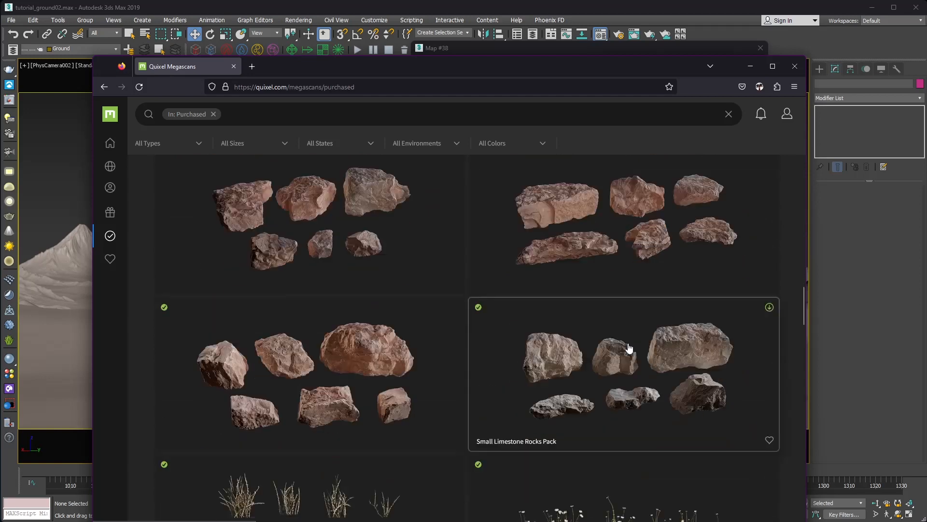
left_click(705, 208)
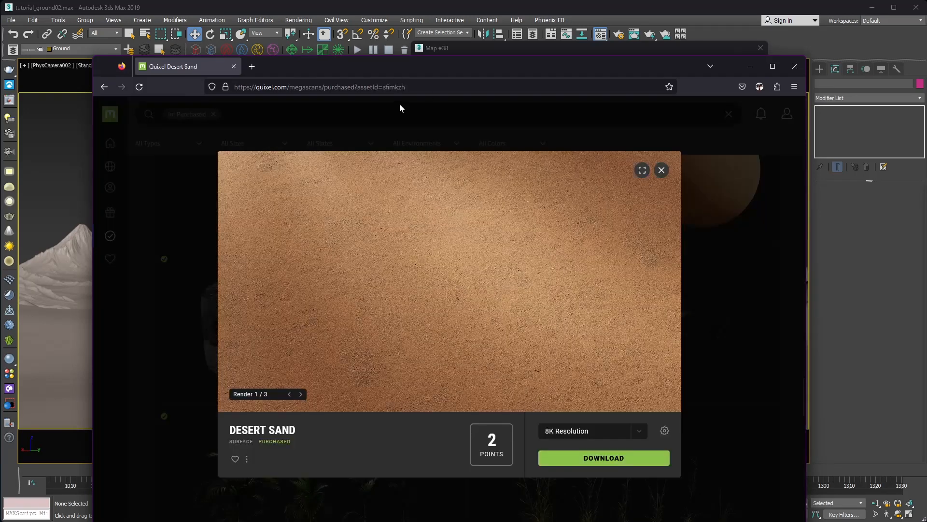
View the Desert Sand surface's third render in full screen, exit it and return to 3ds Max.
double_click(300, 394)
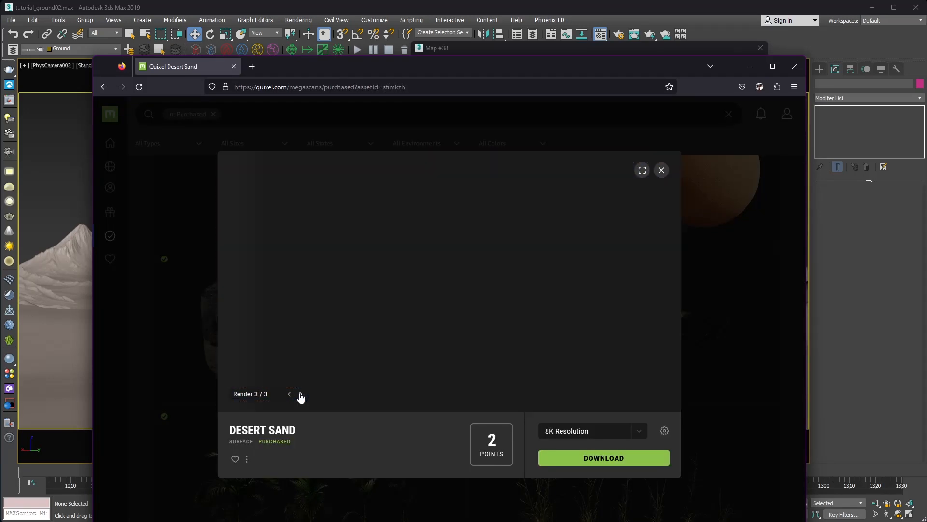
left_click(642, 170)
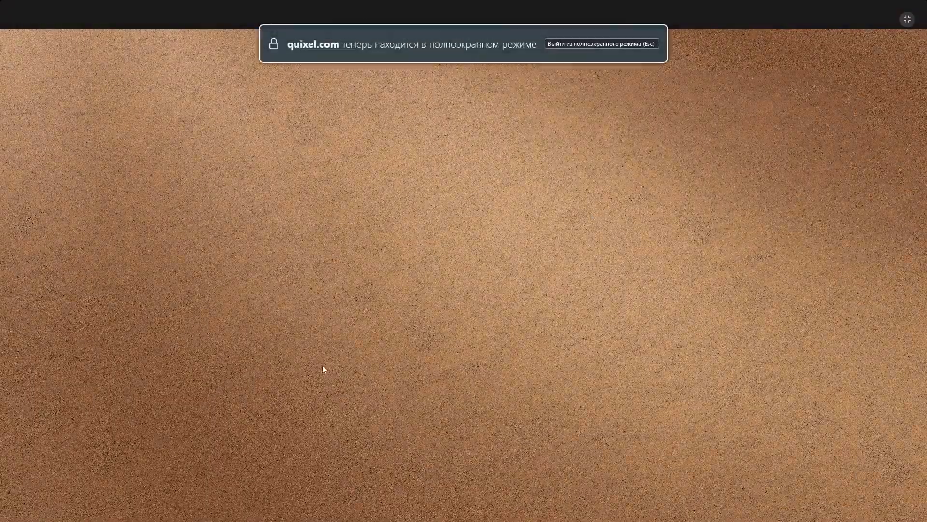
left_click(907, 20)
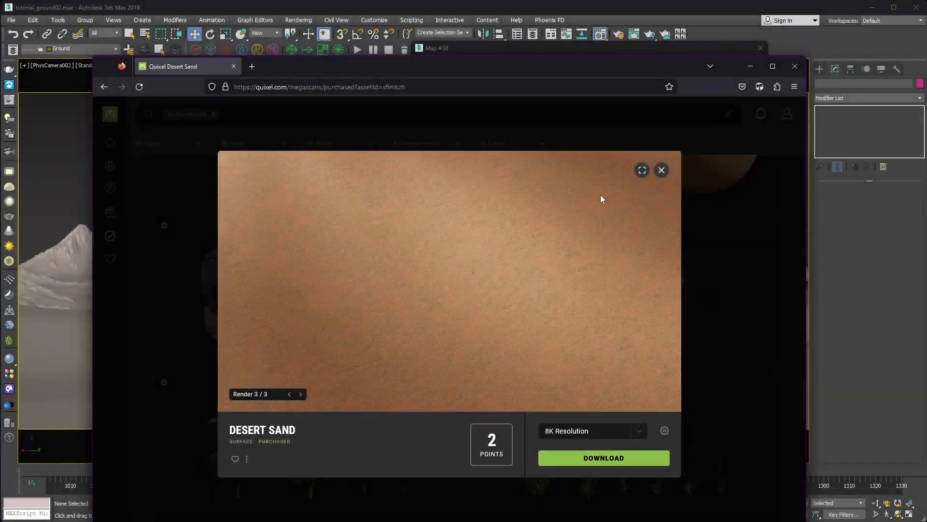
left_click(750, 68)
Examine the Sand_Coarse bitmap's mapping coordinates and output settings, and return to its Color Correction map.
scroll(347, 290, "down", 5)
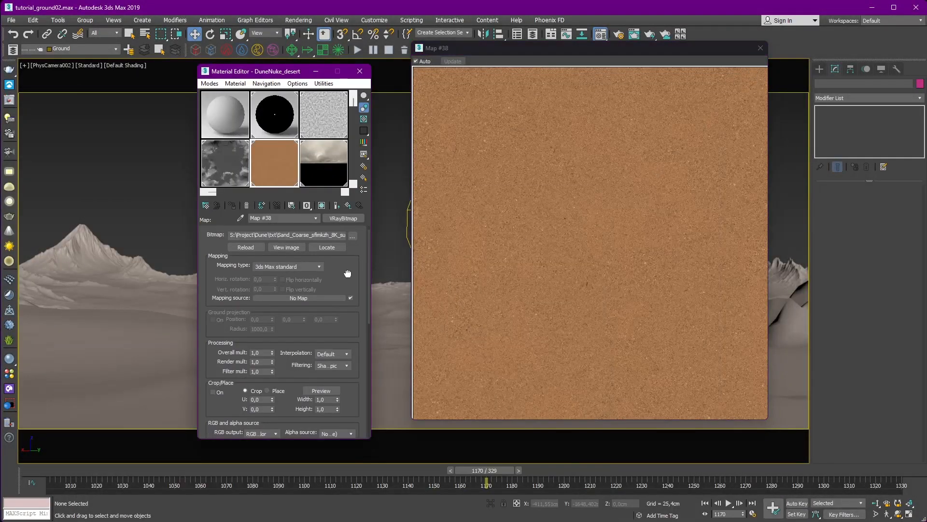
scroll(332, 345, "down", 5)
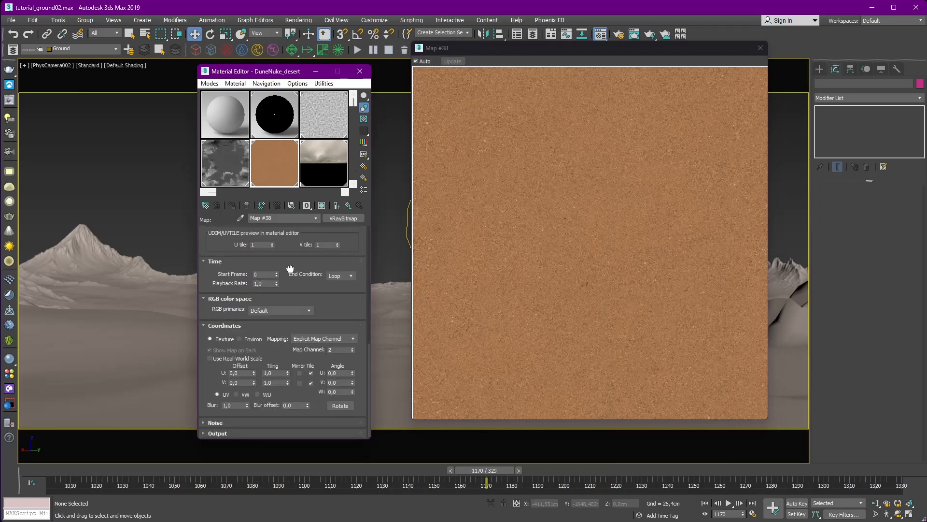
left_click(217, 434)
scroll(273, 381, "up", 5)
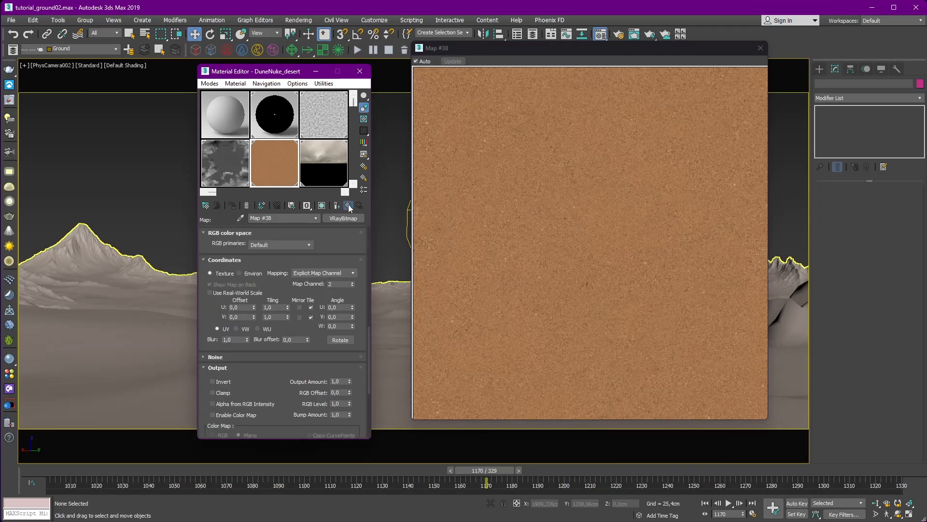
left_click(337, 206)
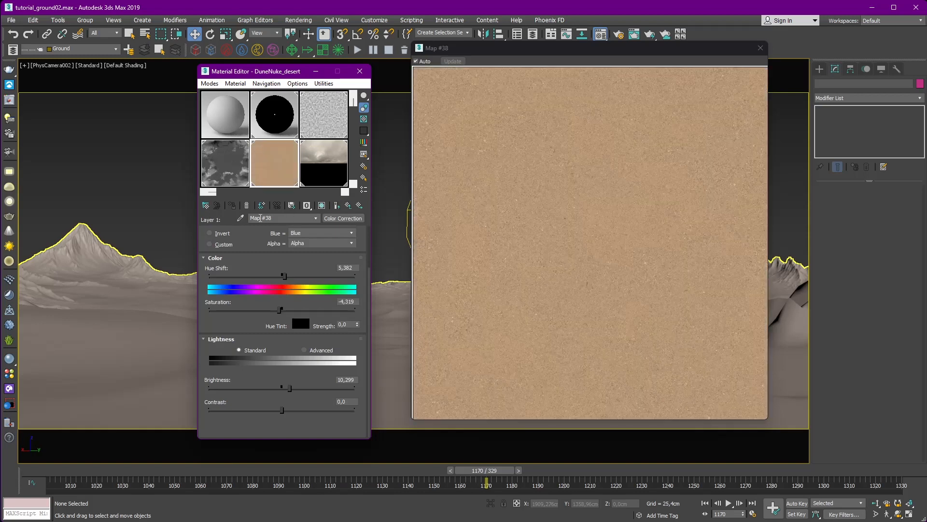
Review the Color Correction map and its source bitmap in Layer 1 of the Composite, and return to the Low_flat material.
scroll(303, 262, "up", 2)
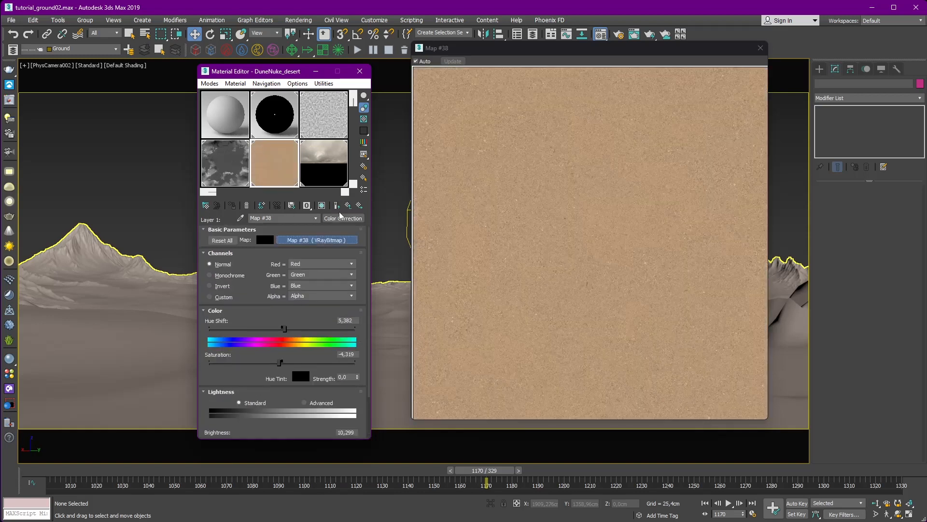
left_click(316, 240)
left_click(337, 206)
scroll(295, 275, "down", 3)
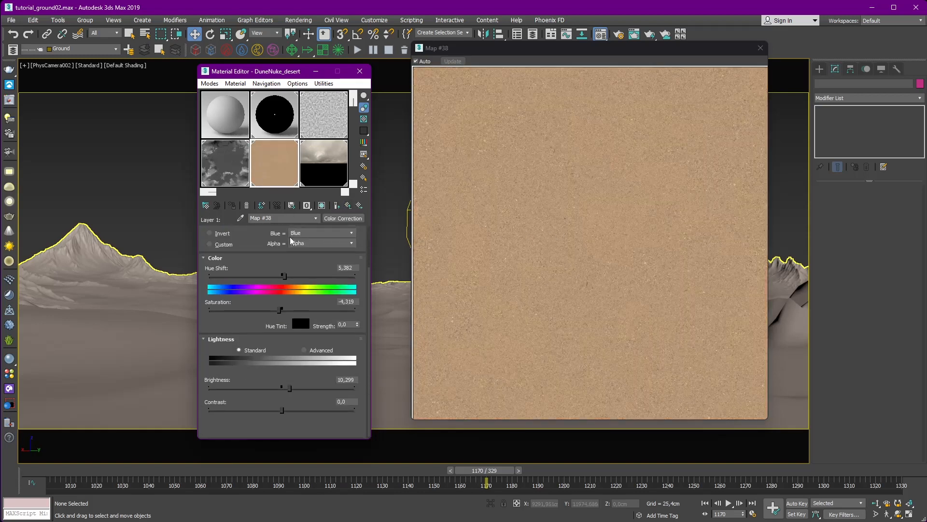
left_click(348, 205)
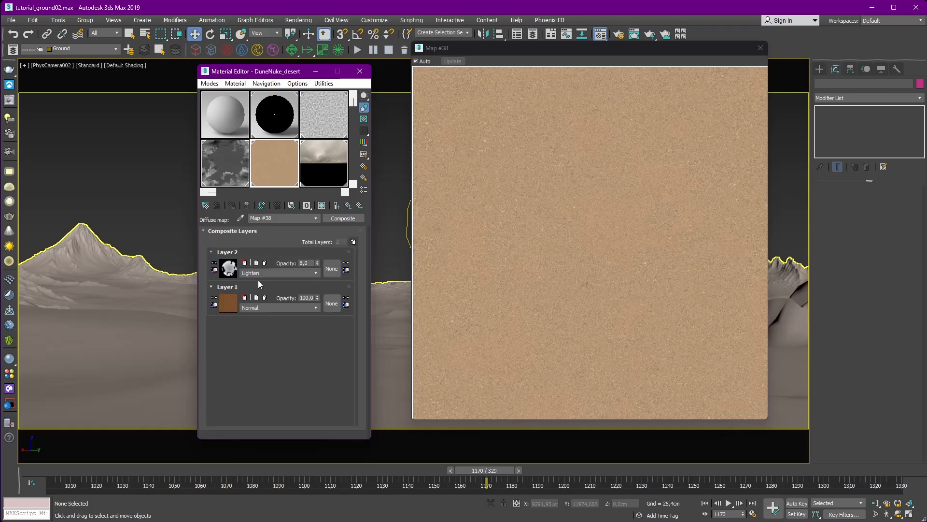
left_click(338, 205)
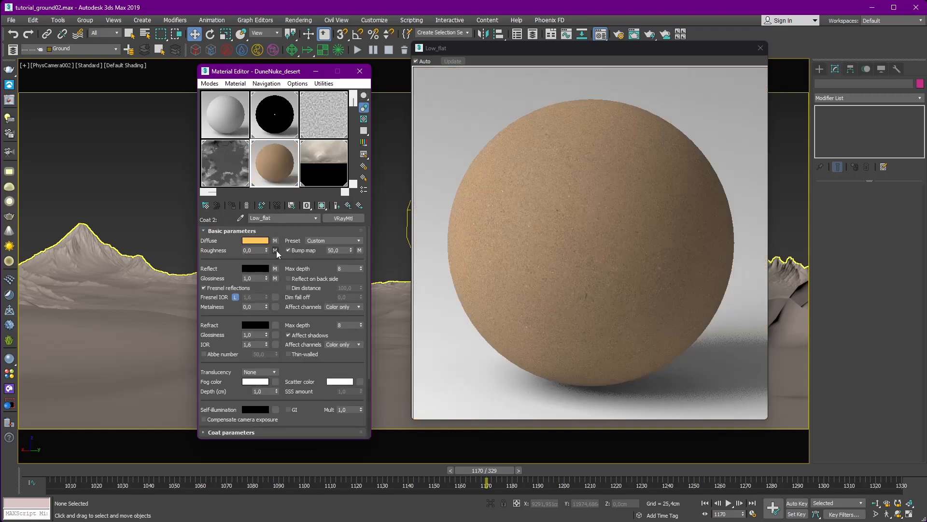
Inspect Low_flat's bump setup, including the VRayColor2Bump map and Sand_Coarse normal bitmap, and return to the Low_flat material.
left_click(360, 250)
left_click(321, 256)
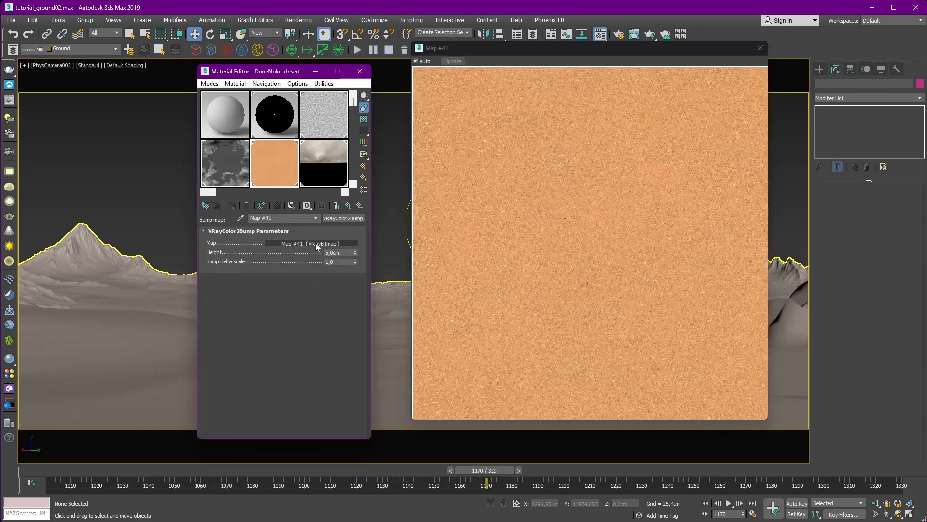
left_click(316, 244)
left_click(348, 205)
left_click(348, 206)
left_click(324, 245)
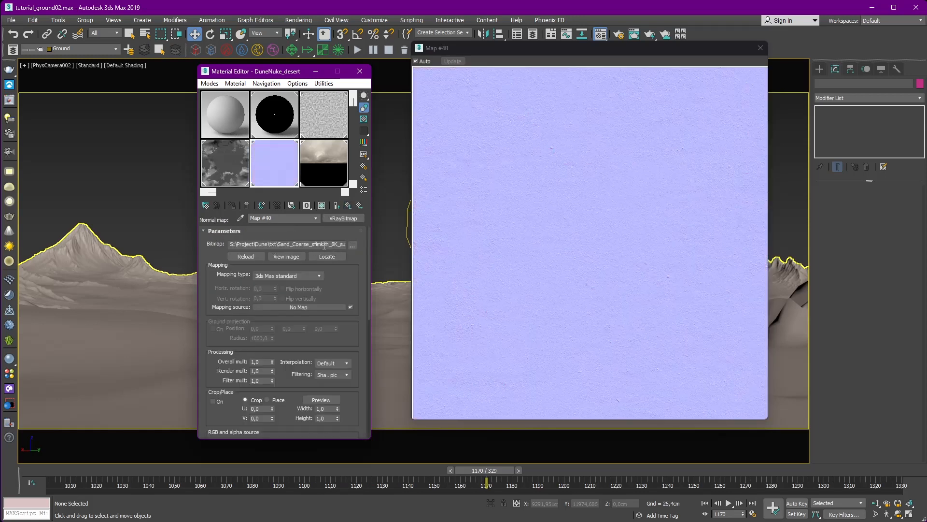
left_click(348, 206)
left_click(348, 206)
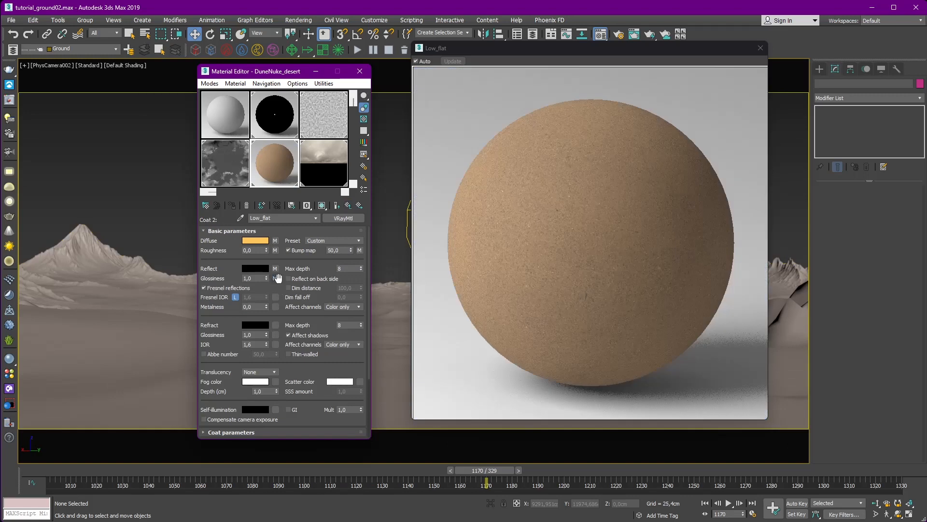
Check Low_flat's reflection glossiness bitmap and its full list of map assignments, and return to the DuneNuke_desert blend material.
left_click(277, 279)
left_click(348, 206)
scroll(280, 330, "down", 5)
scroll(236, 434, "down", 5)
scroll(240, 328, "down", 5)
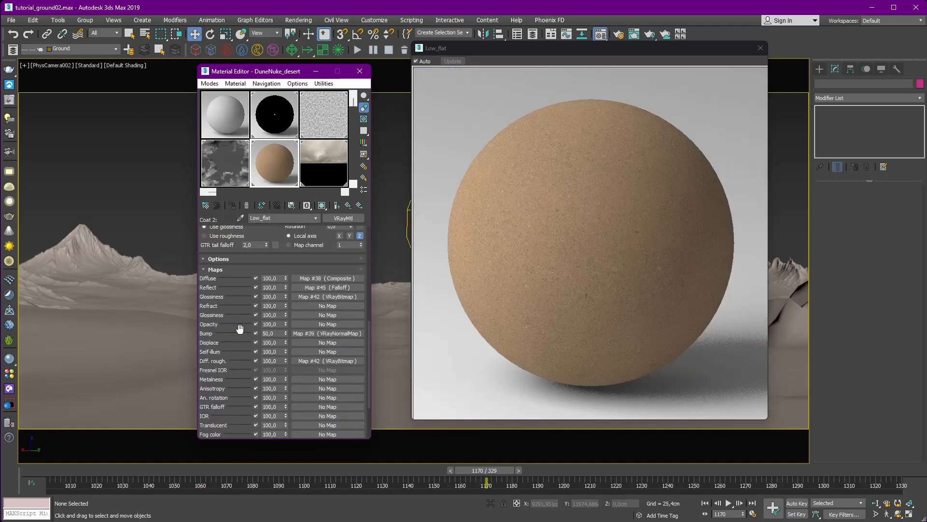
scroll(247, 309, "down", 3)
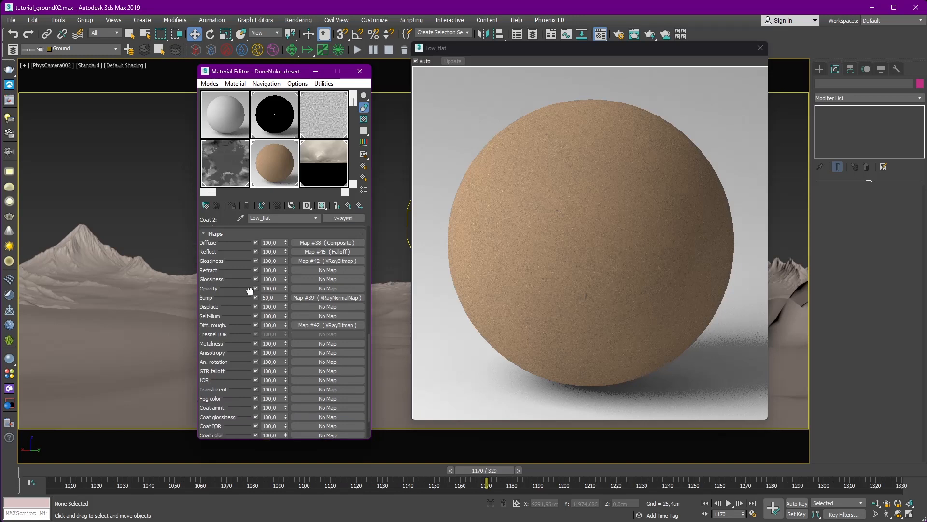
scroll(250, 290, "up", 10)
left_click(348, 205)
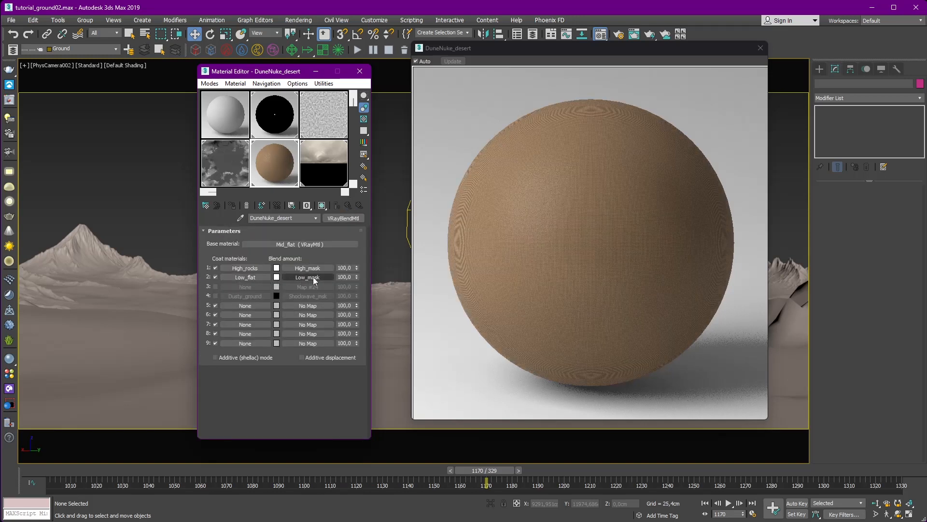
Open the Low_flat Layer 4 bitmap of the Displacement map and examine its file name, coordinates and output curve.
left_click(228, 164)
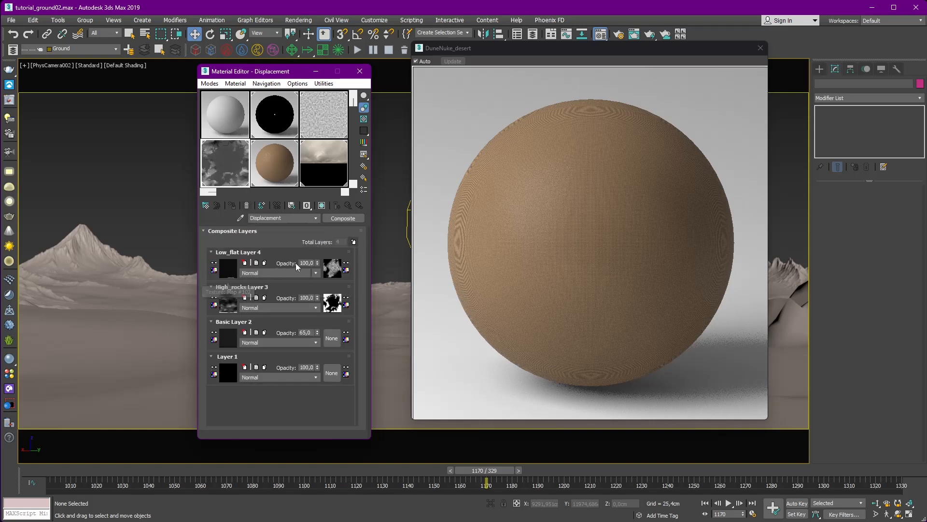
left_click(229, 269)
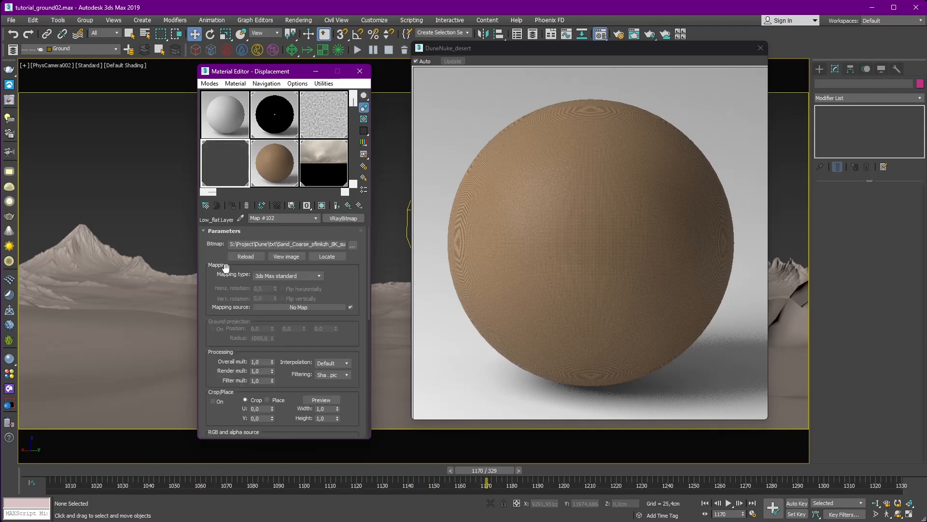
left_click(332, 244)
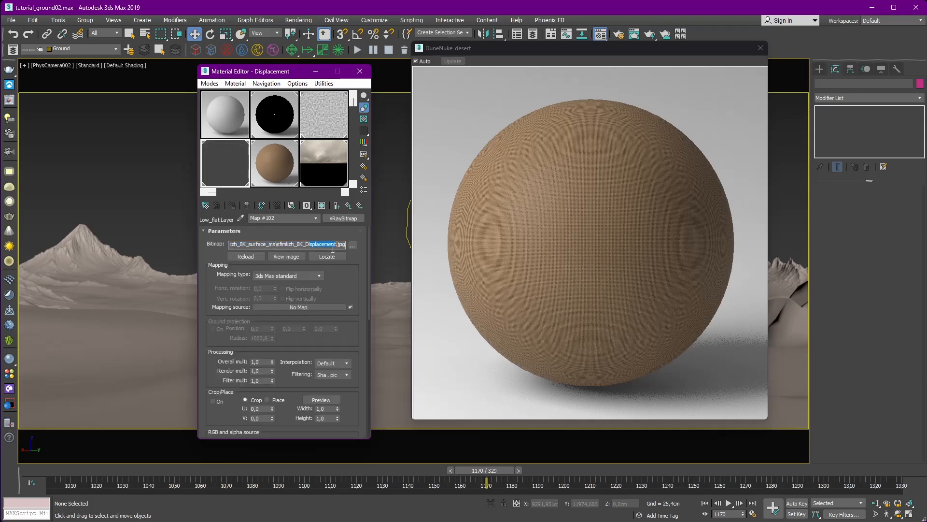
scroll(345, 291, "down", 10)
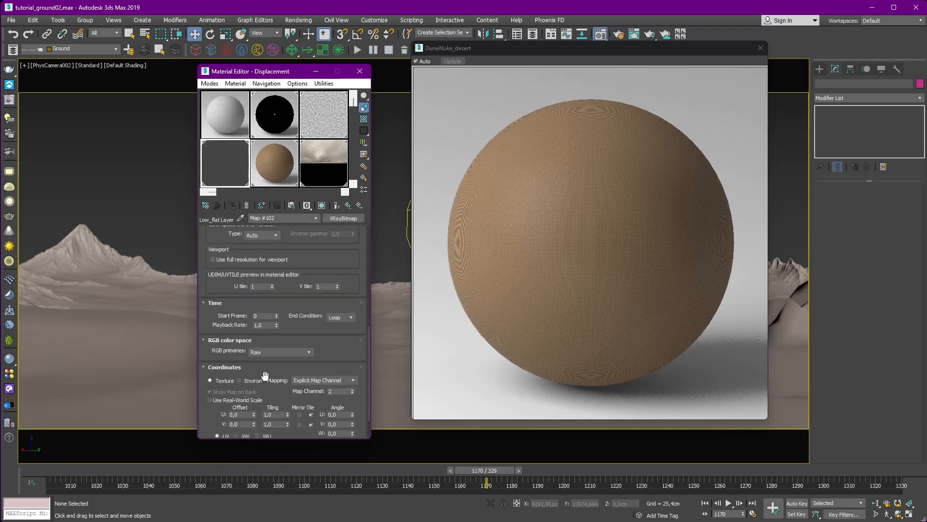
left_click(217, 433)
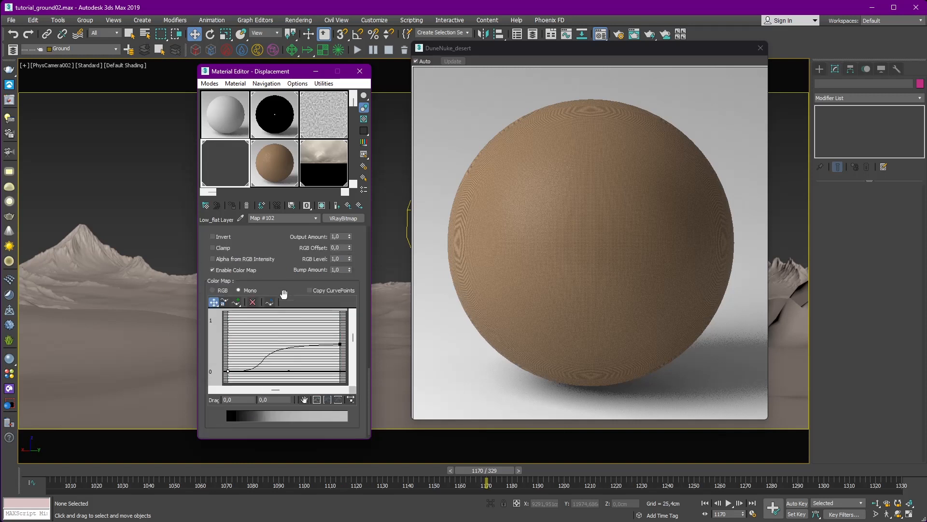
Preview the Low_flat displacement bitmap enlarged, toggle its color map off and on, return to the Displacement map and close the preview.
double_click(239, 169)
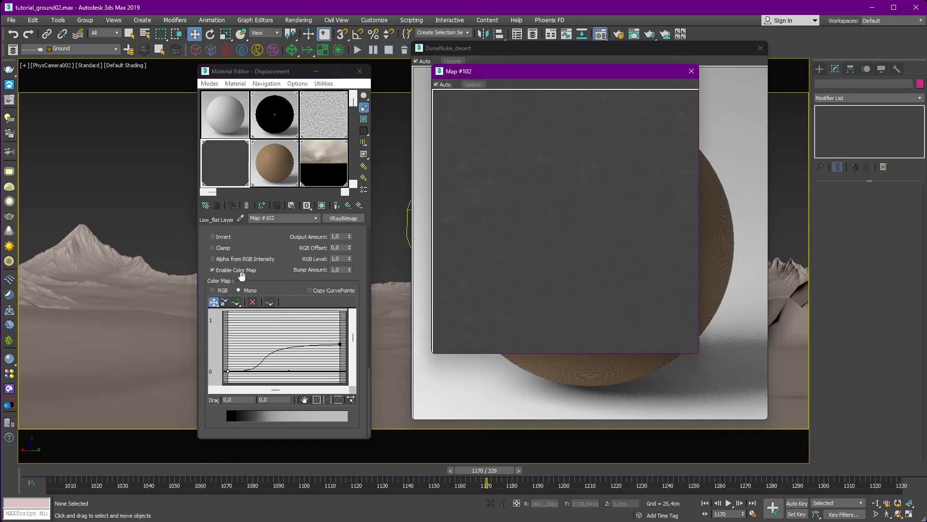
left_click(238, 272)
left_click(238, 272)
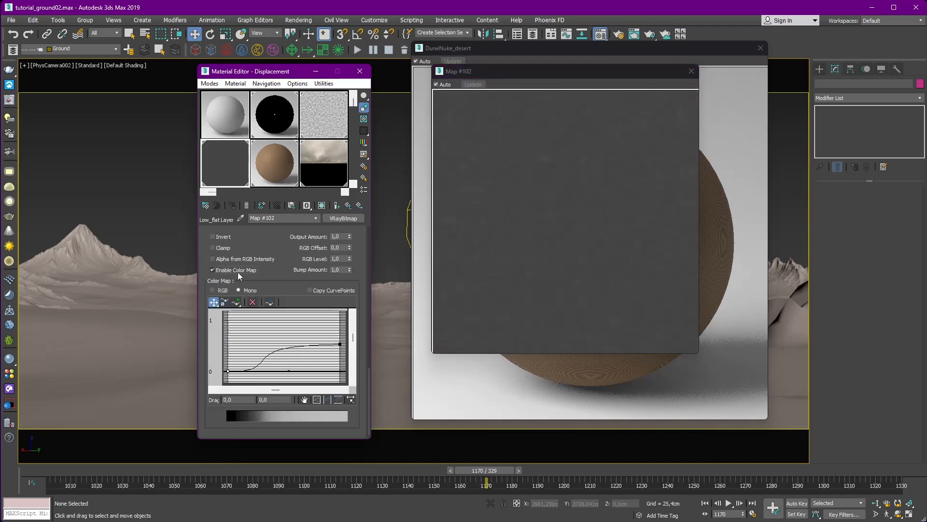
left_click(351, 209)
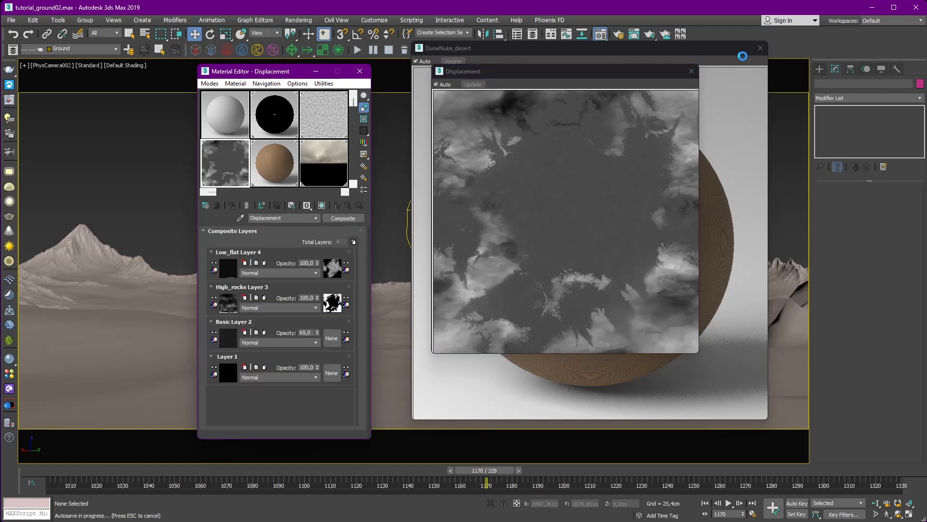
left_click(691, 71)
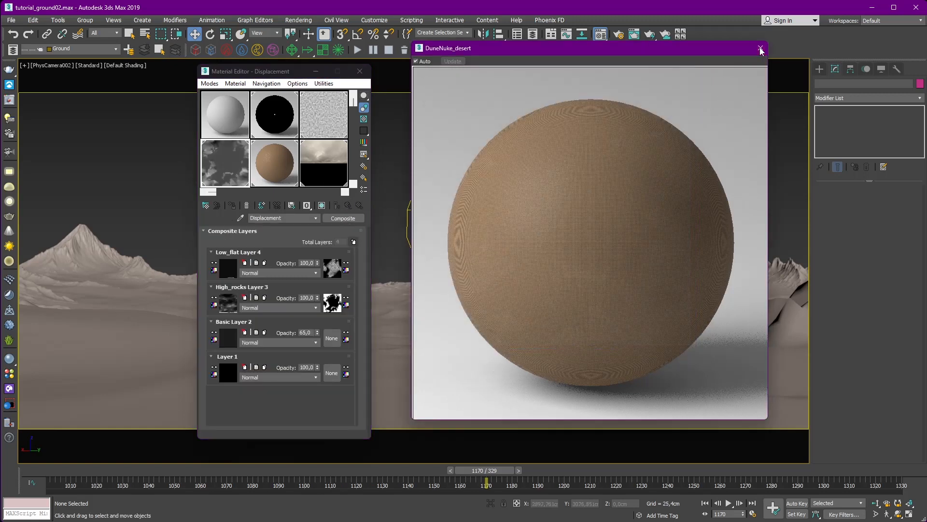
Review the desert ground's displacement modifier beside its blend material and Displacement map, close the Material Editor and deselect the ground.
left_click(760, 47)
left_click(419, 328)
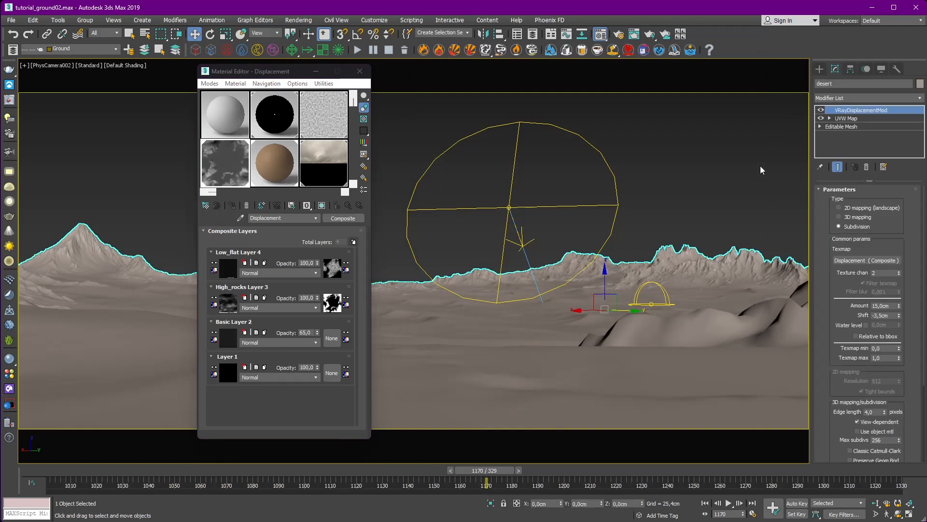
left_click(271, 163)
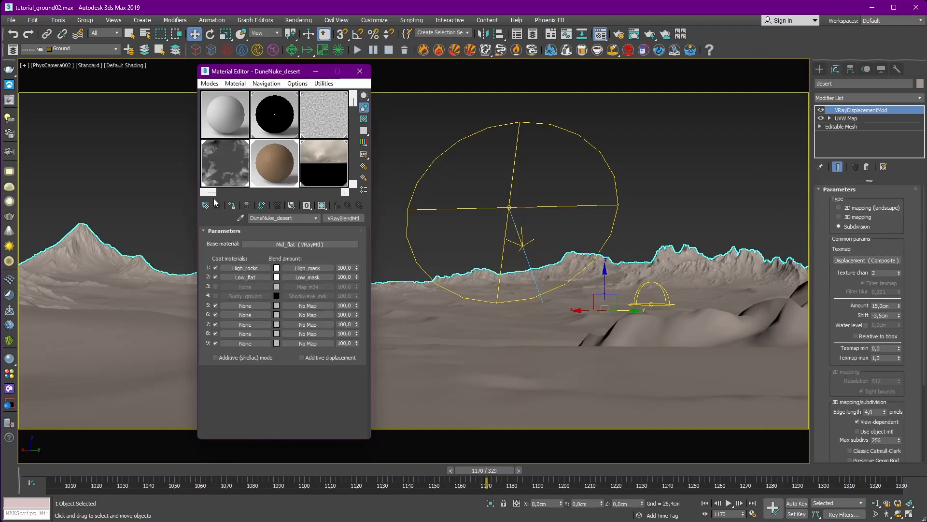
left_click(227, 174)
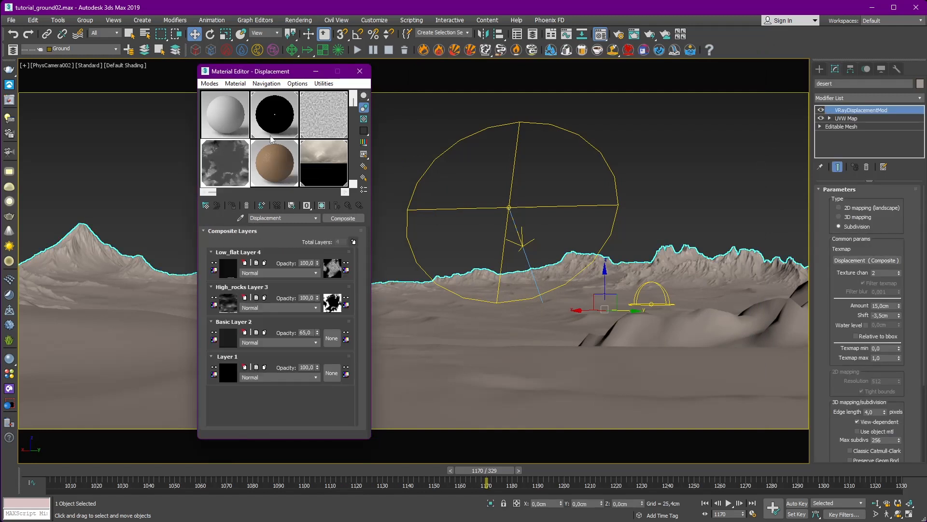
left_click(359, 73)
left_click(388, 113)
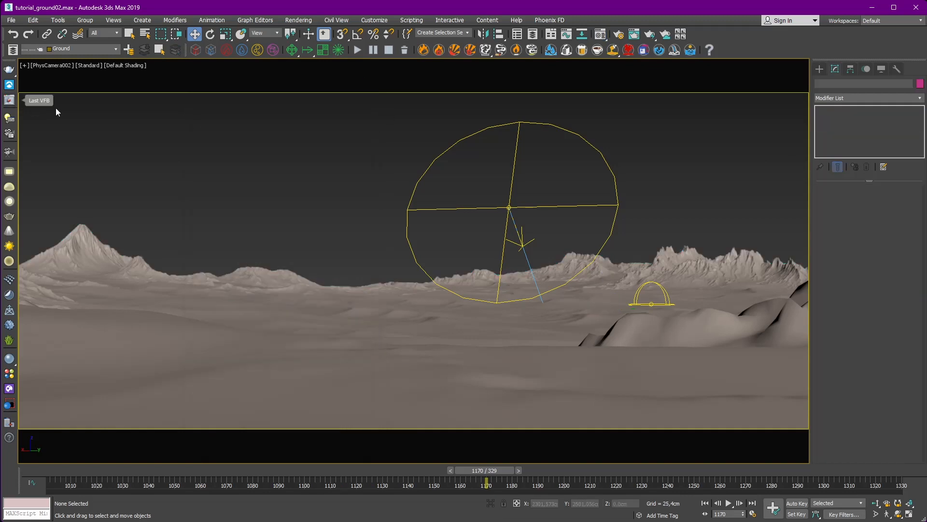
Check the scene layers, go to frame 1183 and toggle see-through display for the dome around the explosion.
left_click(13, 50)
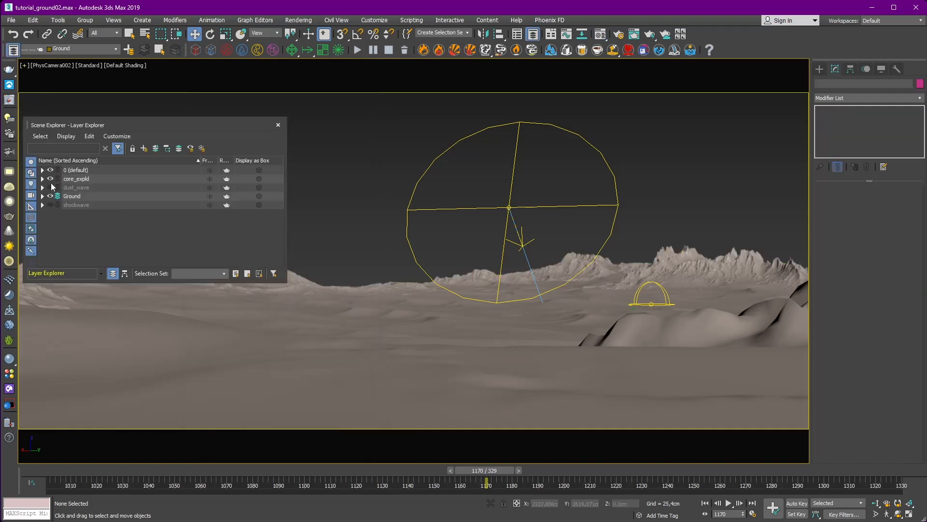
left_click(278, 126)
left_click_drag(505, 471, 532, 472)
left_click(412, 252)
key("alt+x")
left_click(610, 179)
key("w")
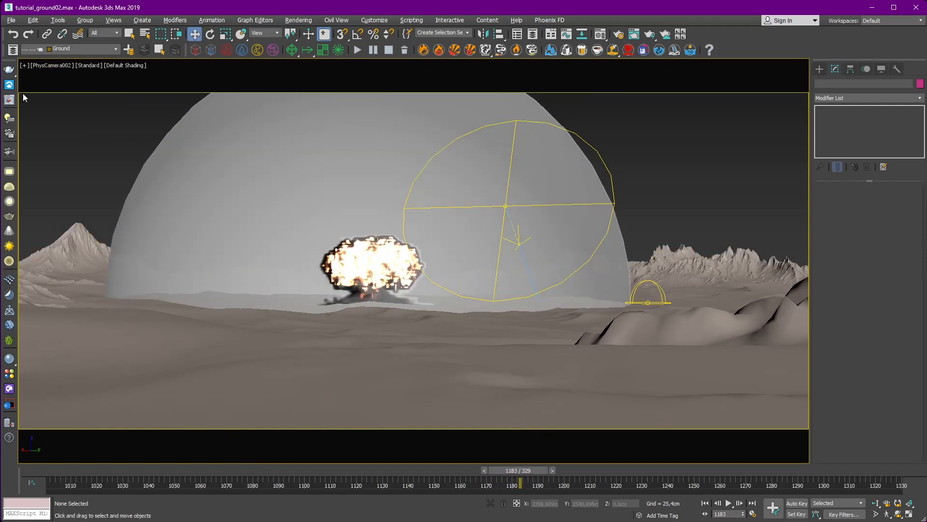
Start a test render of frame 1183 in the V-Ray Frame Buffer, stop it and move the buffer off the viewport.
left_click(10, 104)
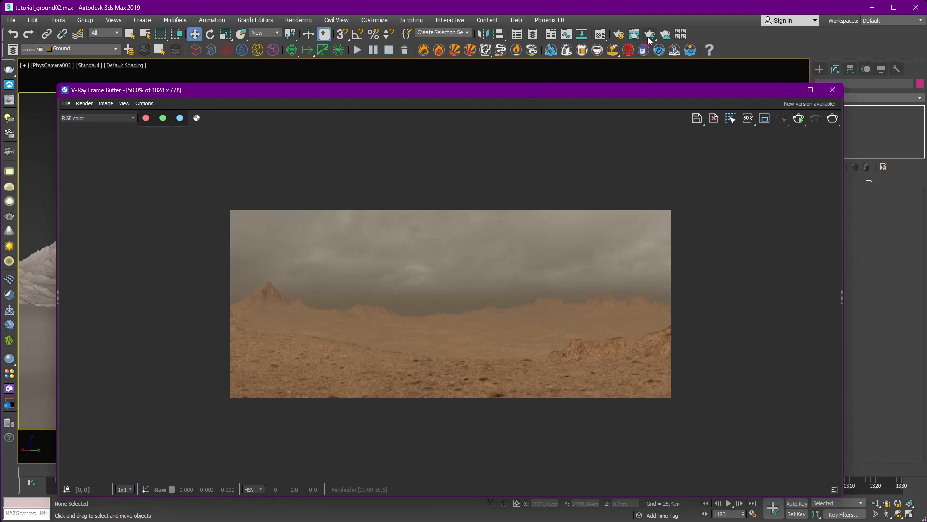
left_click(649, 36)
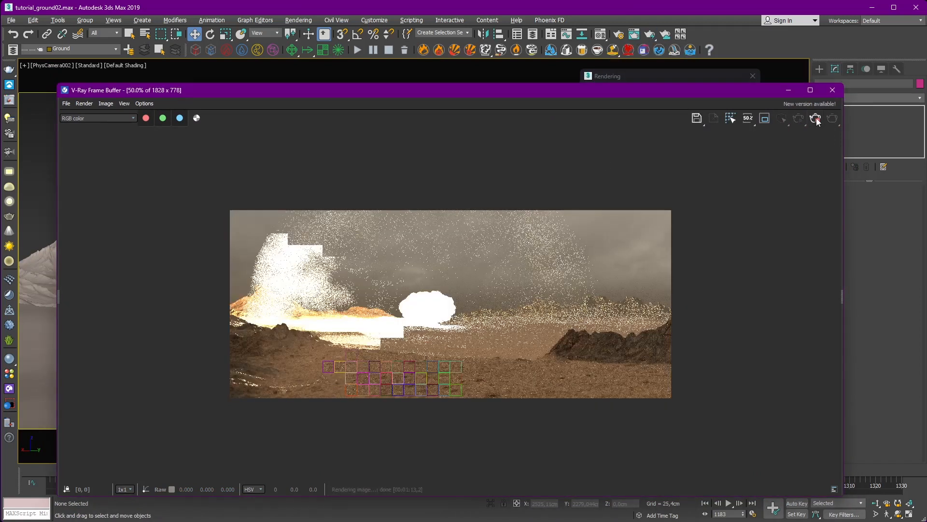
left_click_drag(632, 95, 560, 314)
Select the core_expld selection set, inspect the Fire settings in the simulator's volumetric render options and close them.
left_click(467, 32)
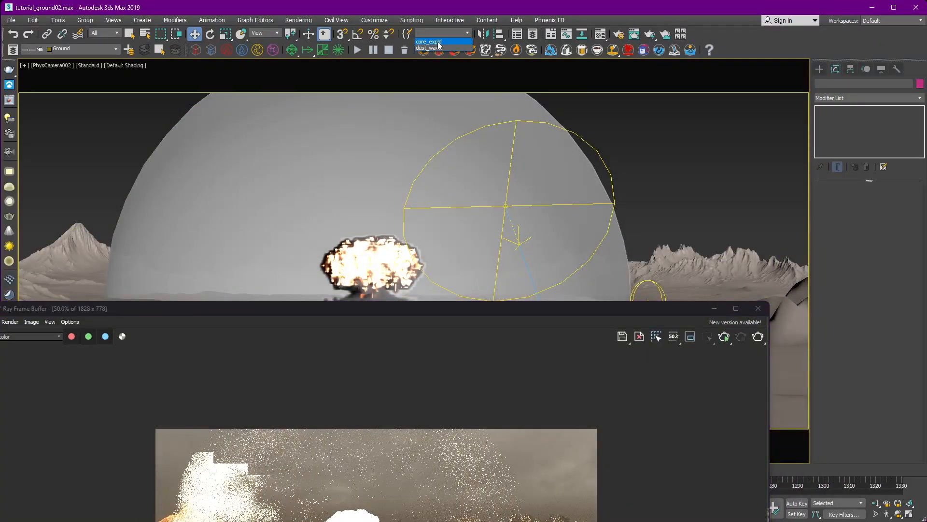
left_click(438, 43)
left_click_drag(651, 307, 647, 261)
left_click(834, 275)
left_click_drag(816, 207, 815, 308)
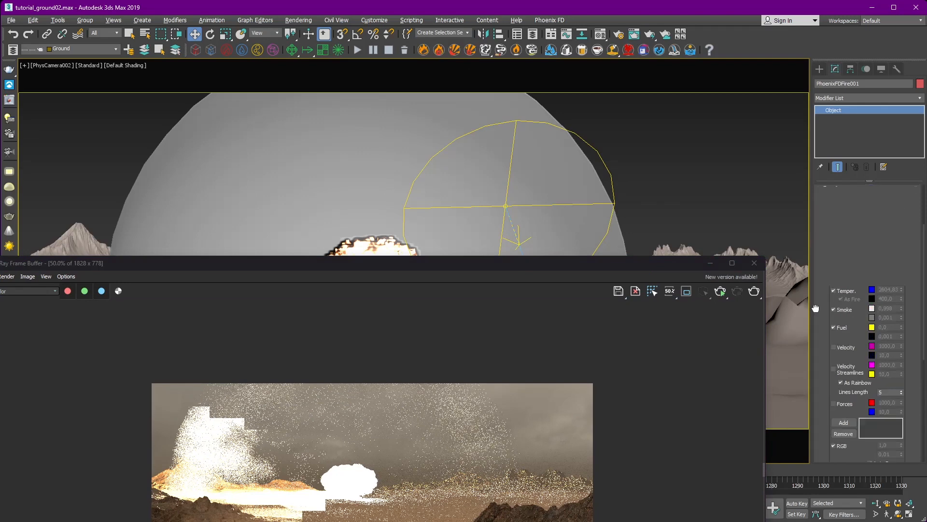
left_click(827, 199)
left_click(839, 297)
left_click(866, 243)
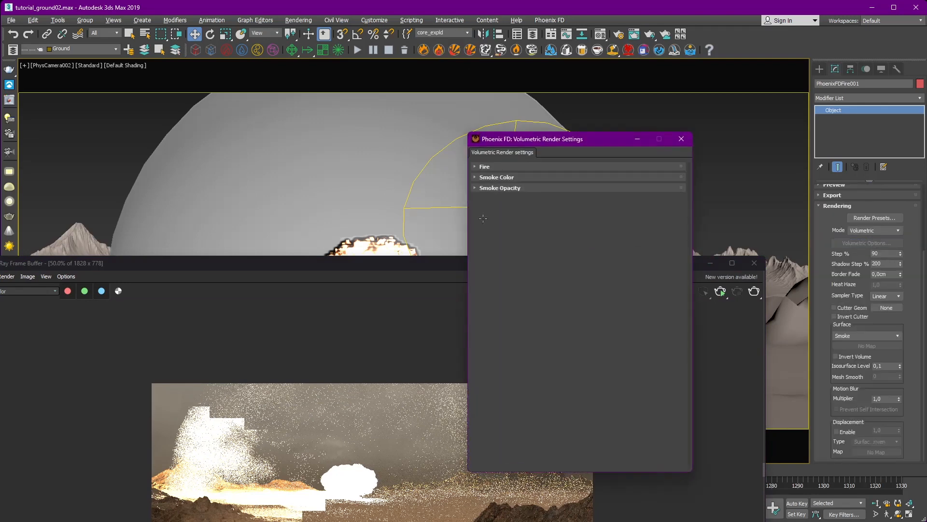
left_click(507, 167)
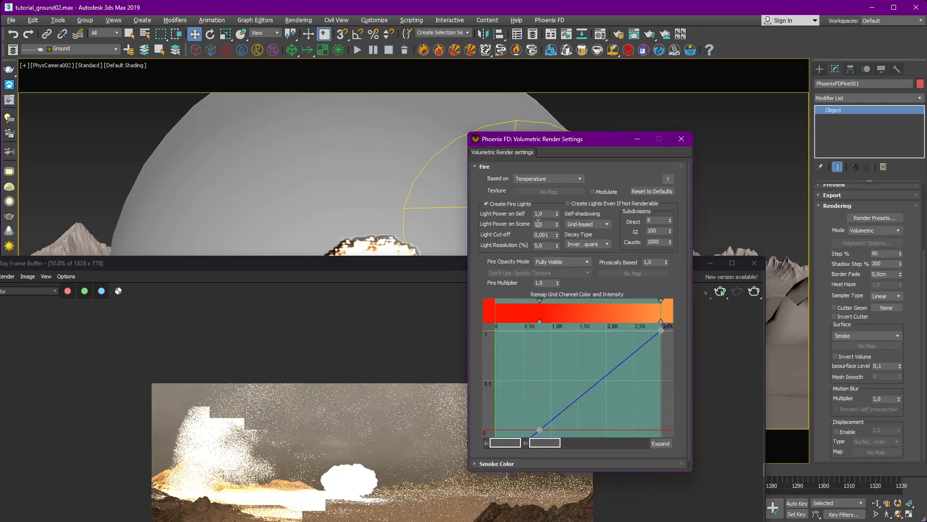
left_click(681, 138)
Bring the frame buffer back into view, render the explosion frame again and cancel the render.
left_click_drag(501, 263, 563, 137)
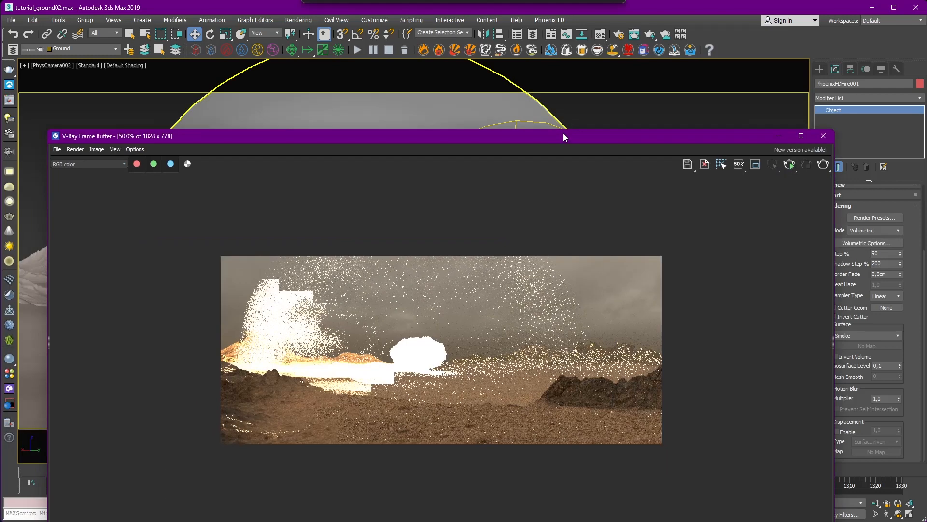
left_click(823, 165)
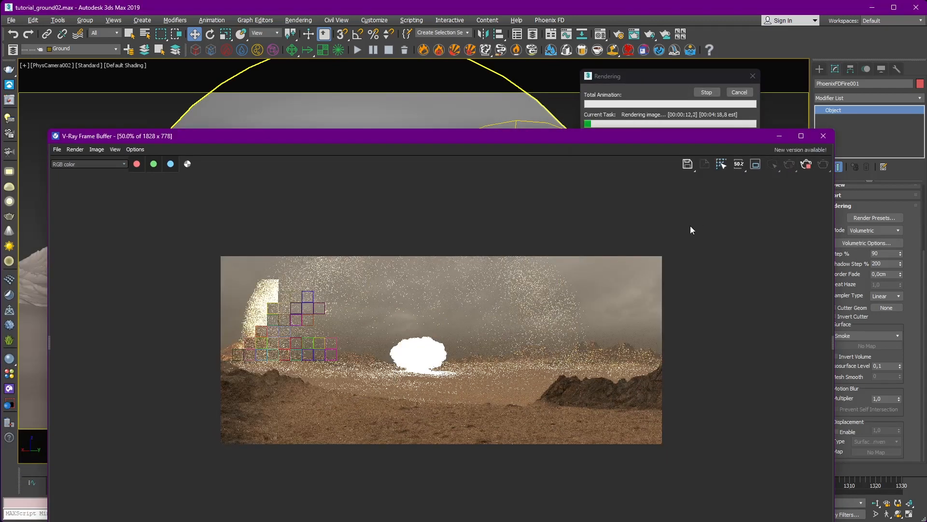
left_click(739, 91)
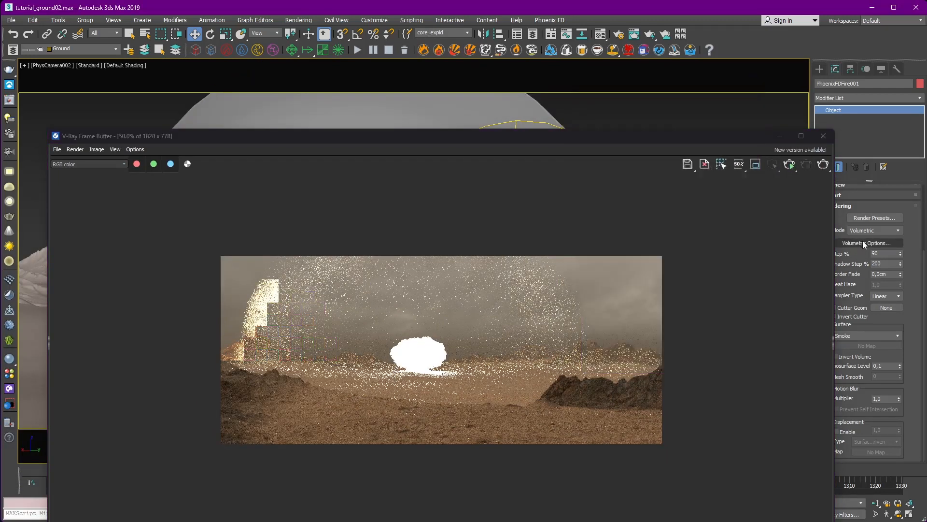
Set the fire's Light Power on Scene to 0,025 and render a region from the dome's edge to the explosion.
left_click(864, 242)
double_click(542, 224)
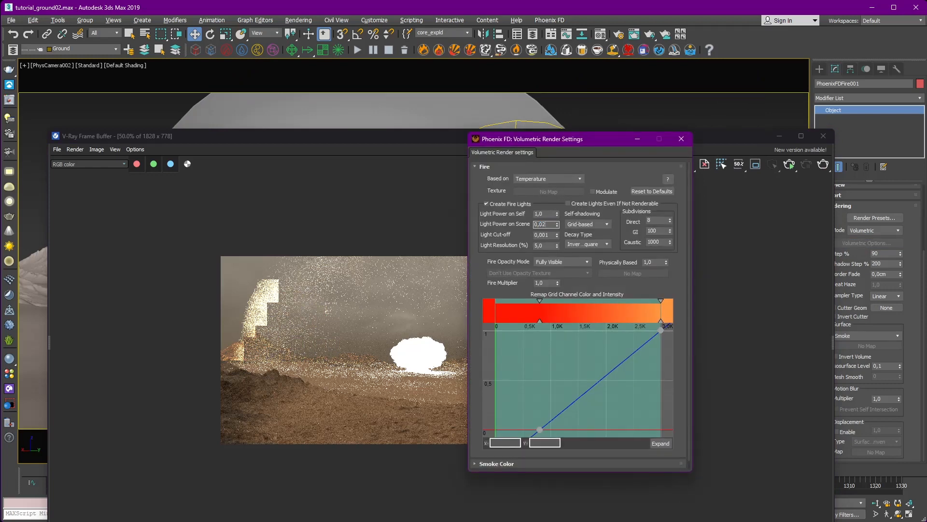
left_click_drag(440, 138, 448, 132)
left_click(759, 158)
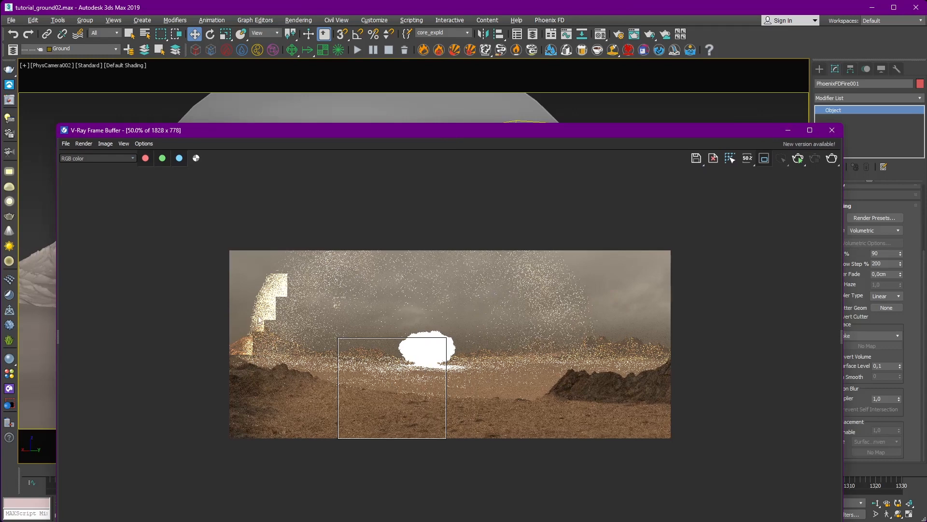
left_click_drag(250, 308, 427, 376)
left_click(831, 158)
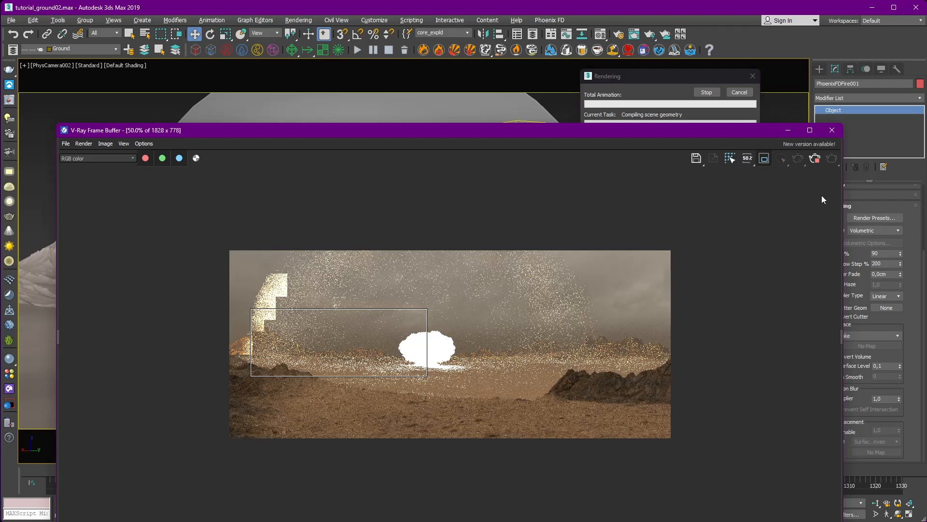
left_click(788, 130)
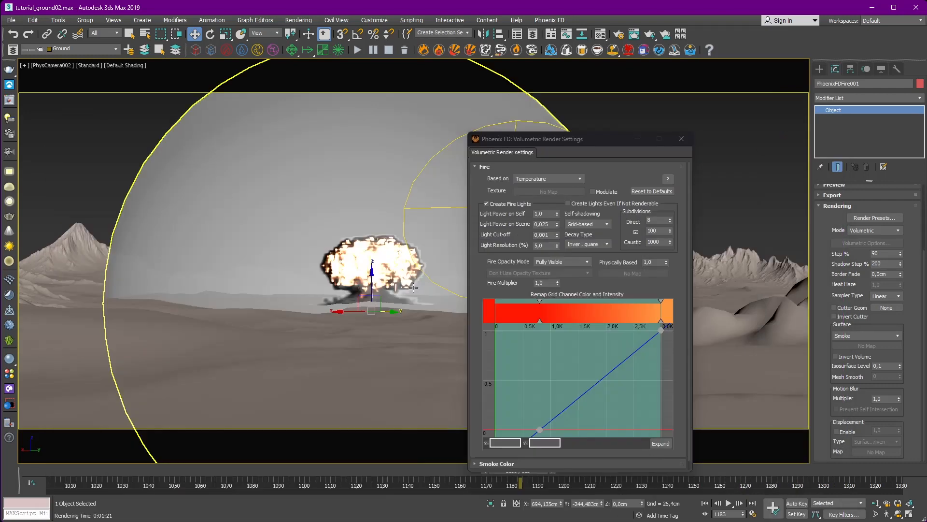
Go to frame 1184 and try a Fire Multiplier of 0,05 in the volumetric render settings.
left_click_drag(560, 140, 668, 120)
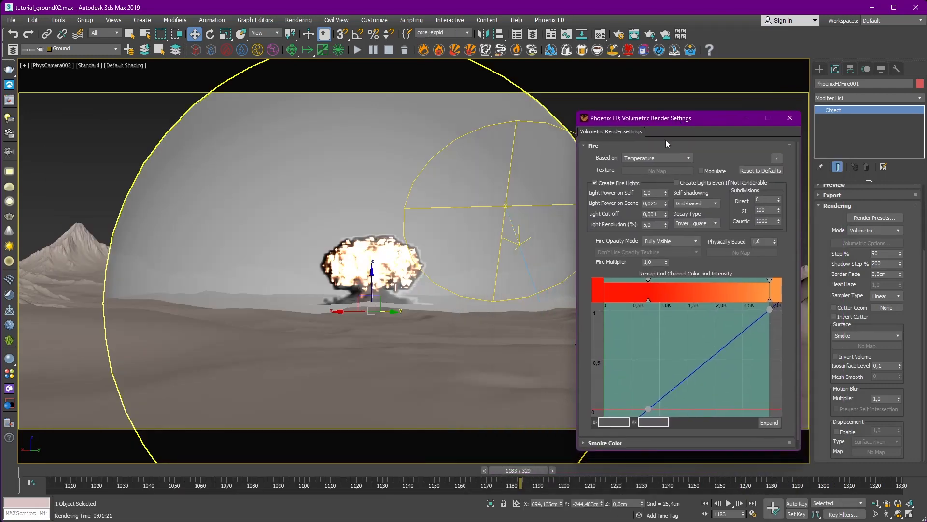
mouse_move(518, 471)
left_mouse_down()
mouse_move(502, 470)
mouse_move(521, 476)
left_mouse_up()
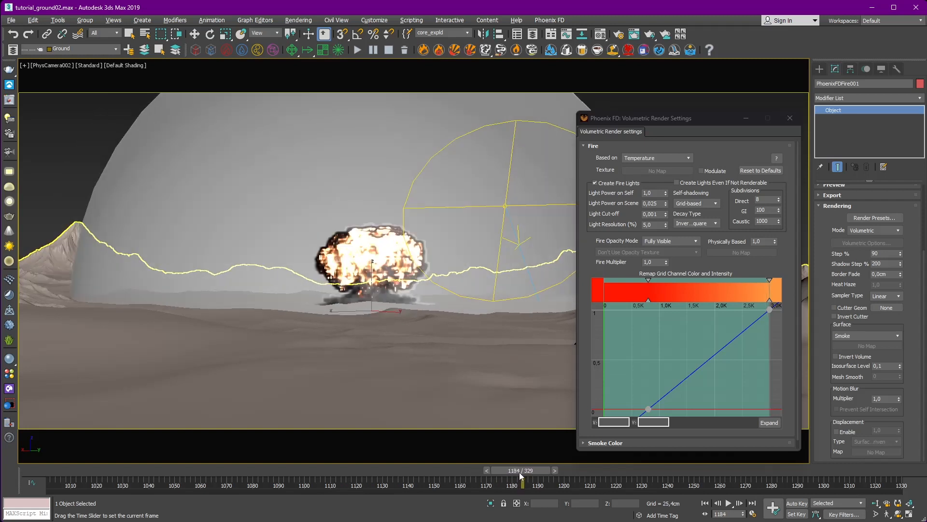
left_click(642, 263)
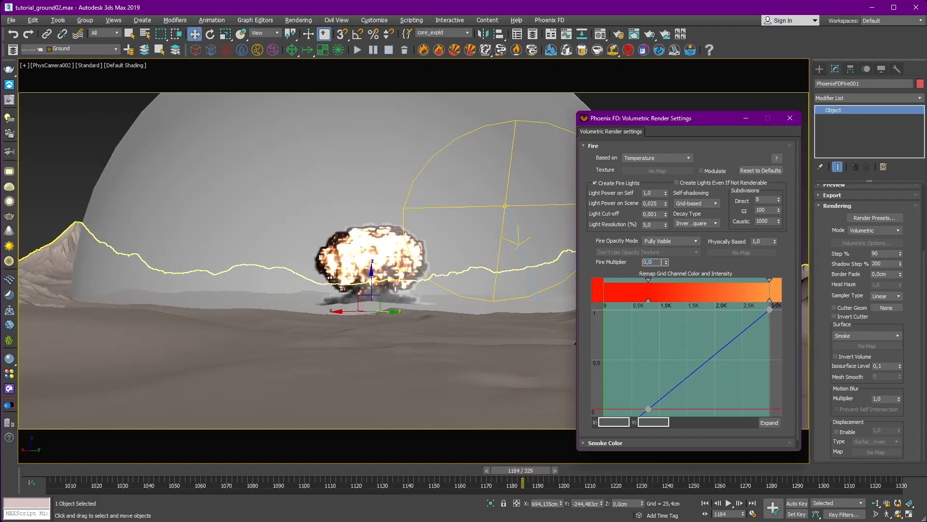
type("0,05")
key("Return")
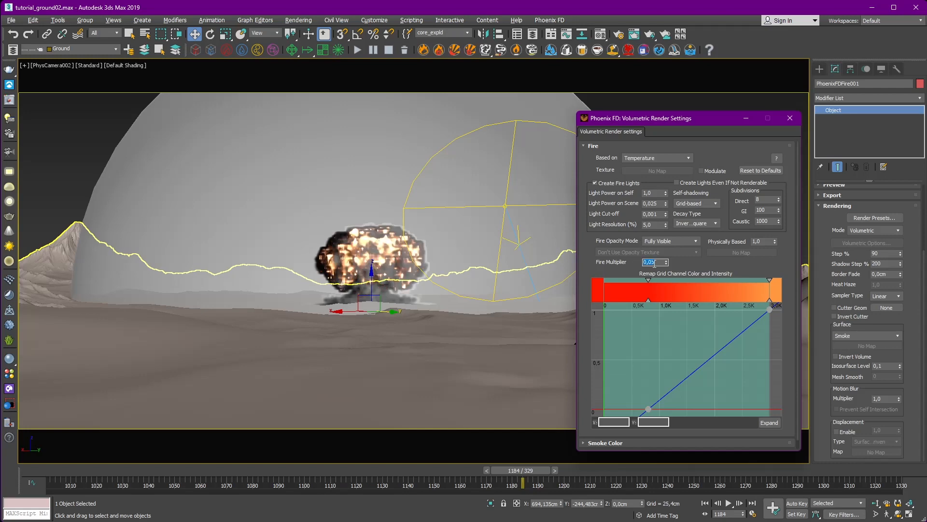
Hide the shockwave layer and render a smaller region around one half of the explosion in the frame buffer.
left_click(10, 100)
left_click(13, 50)
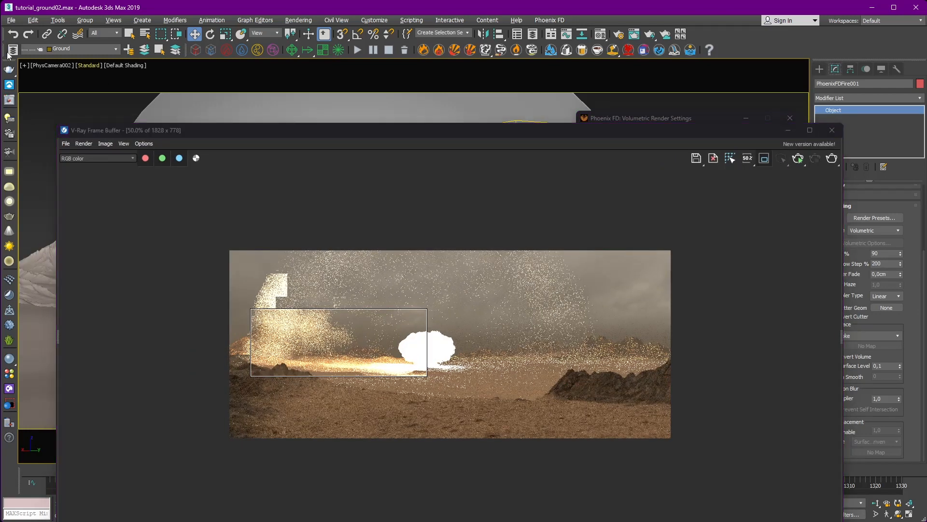
left_click(42, 180)
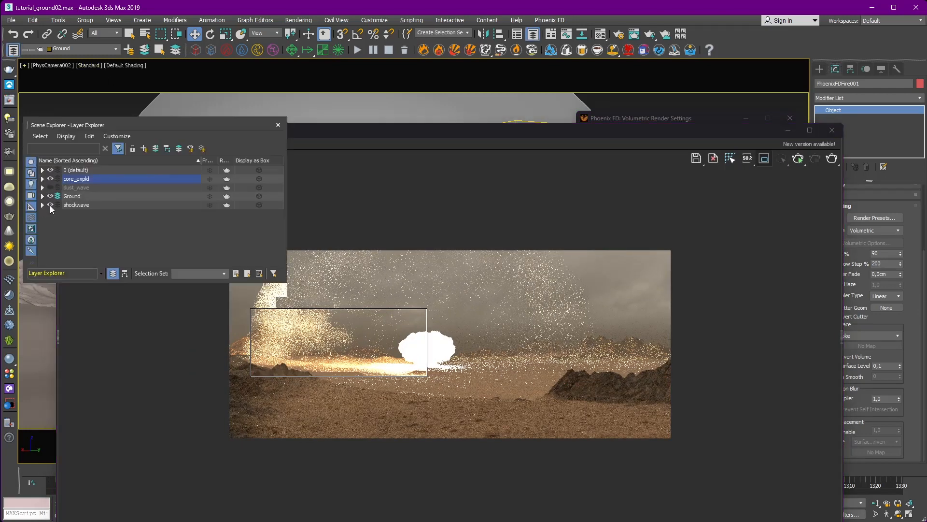
left_click(50, 205)
left_click(278, 126)
left_click_drag(374, 320, 432, 384)
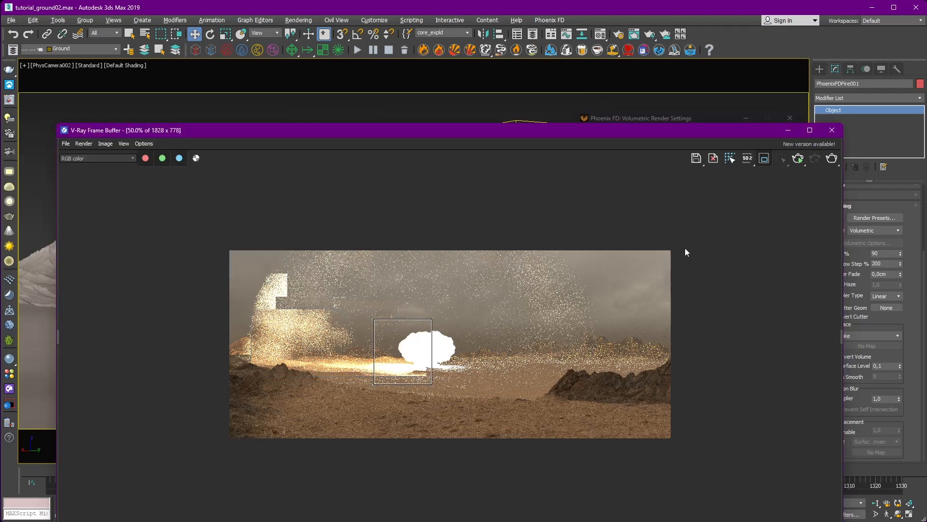
left_click(832, 158)
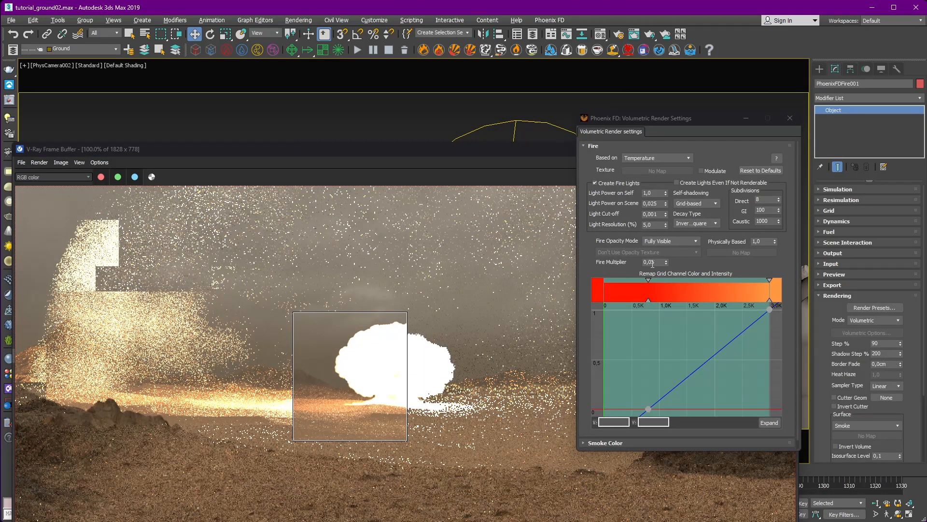
Try a Fire Multiplier of 0,01 and re-render the region around the explosion.
left_click(653, 263)
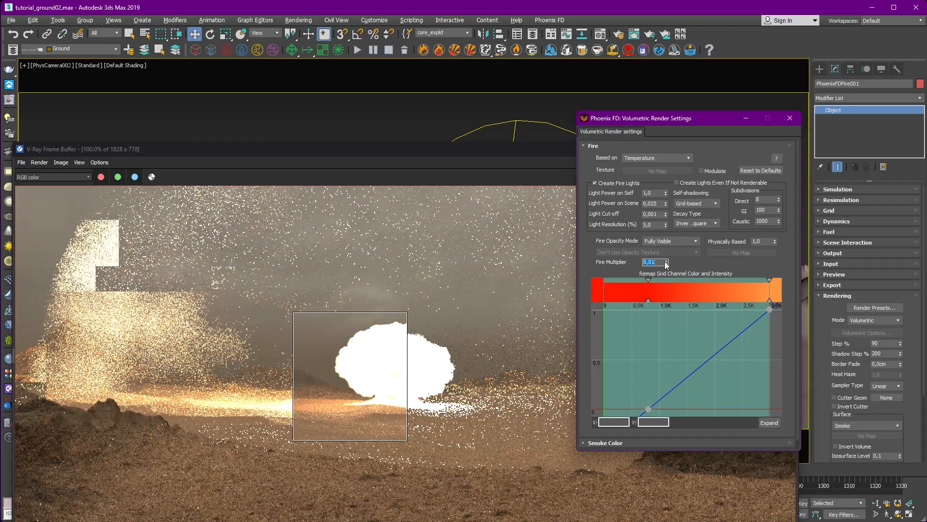
left_click_drag(472, 147, 488, 93)
left_click(803, 124)
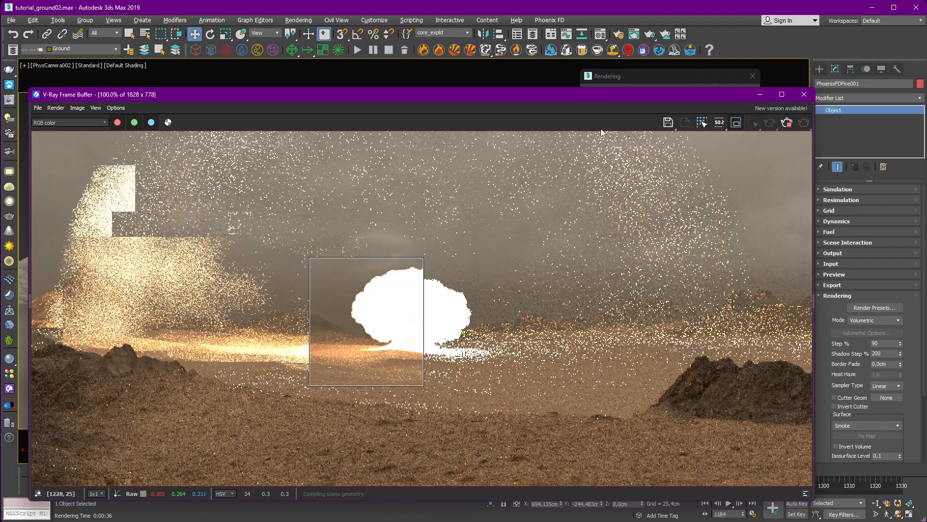
left_click_drag(605, 94, 590, 127)
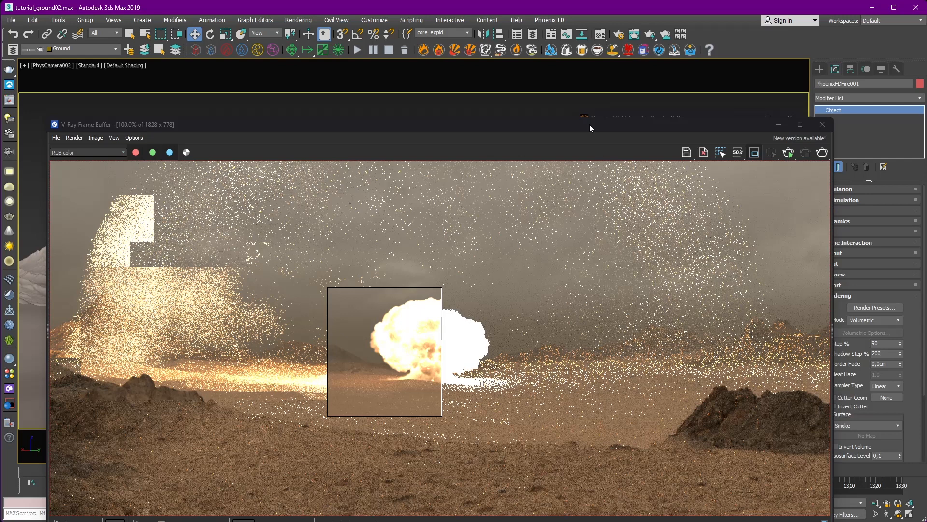
Lower the Fire Multiplier to 0,007 and re-render the explosion region, placing the frame buffer beside the fire settings.
left_click_drag(624, 122, 395, 111)
left_click(667, 263)
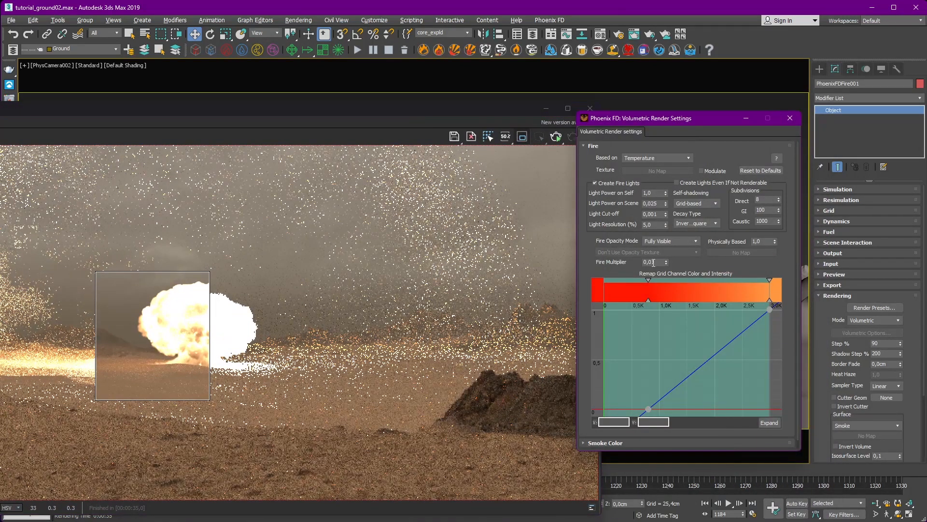
double_click(653, 263)
left_click_drag(402, 105, 499, 77)
left_click(683, 109)
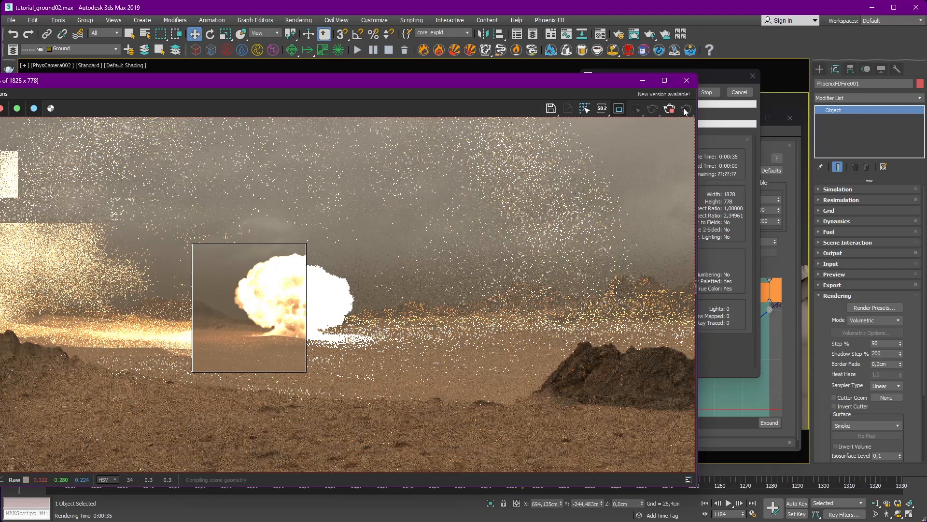
left_click_drag(470, 87, 475, 90)
left_click_drag(554, 147, 576, 150)
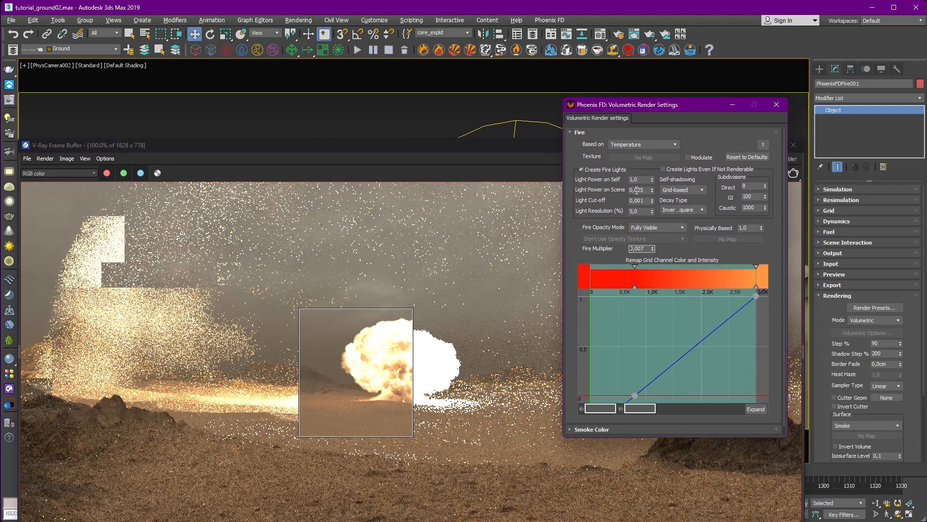
Set the fire's Light Power on Scene to 0,5, enlarge the render region to include more ground and re-render.
key("shift+q")
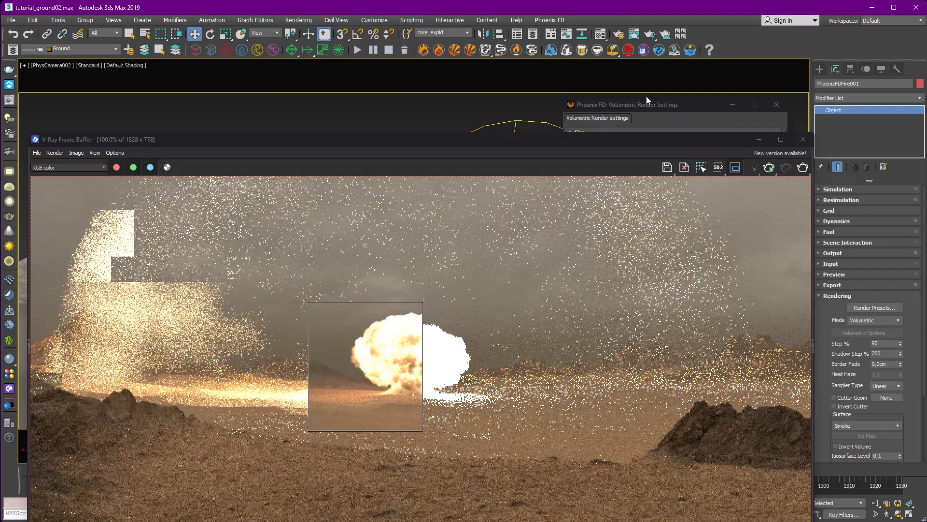
left_click(647, 103)
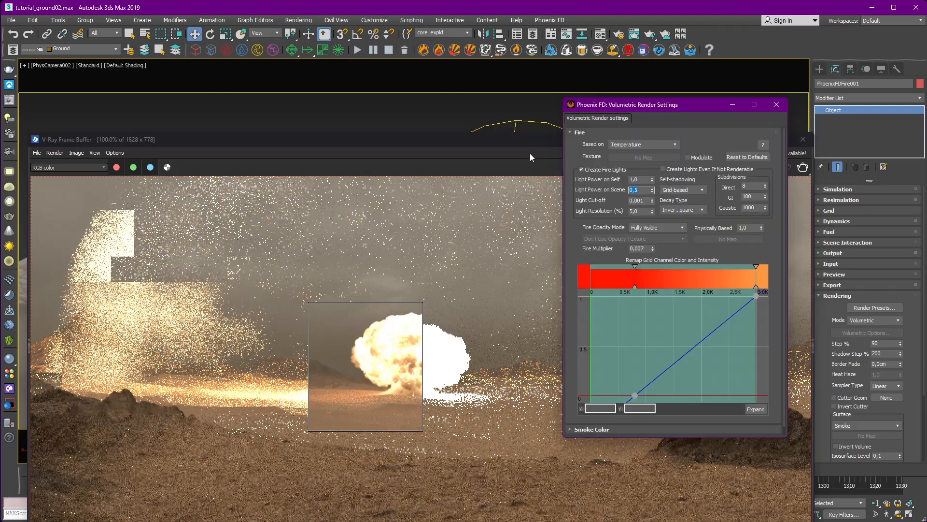
left_click(529, 157)
left_click_drag(309, 430, 201, 457)
key("shift+q")
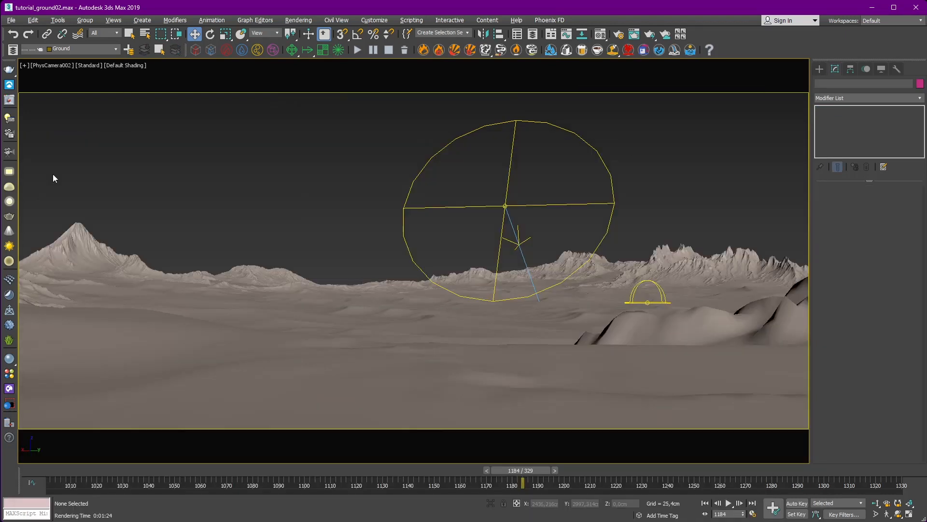
Unhide the dust_wave, core_expld and shockwave layers, go to frame 1183 and close the Layer Explorer.
left_click(222, 283)
left_click(252, 210)
left_click(13, 49)
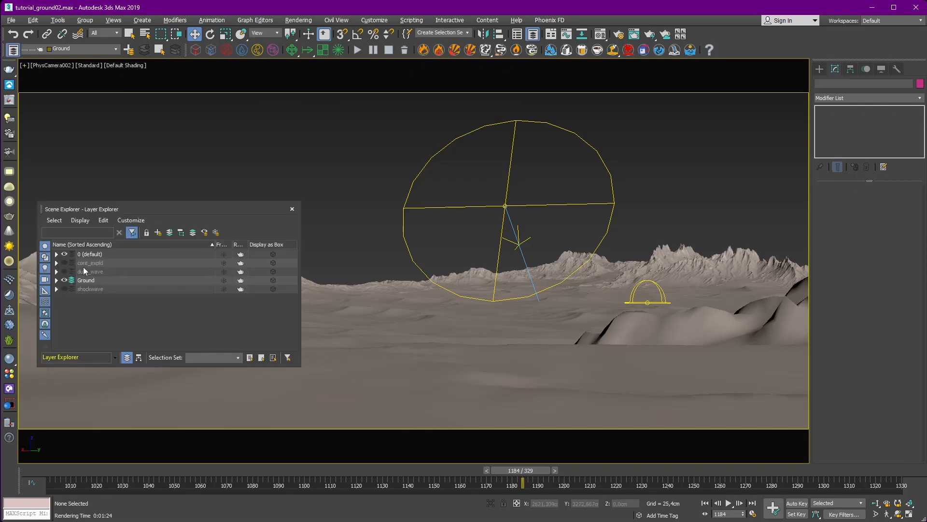
left_click(64, 272)
left_click(64, 262)
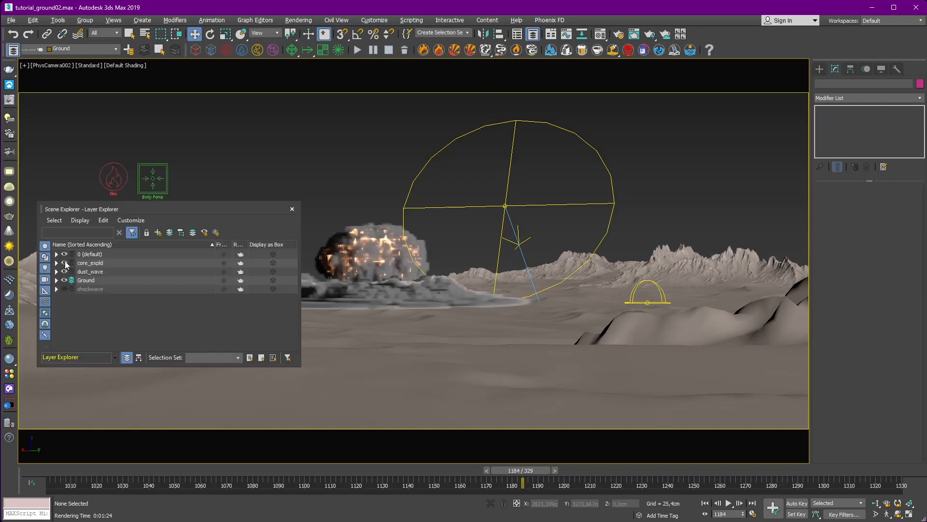
left_click(64, 289)
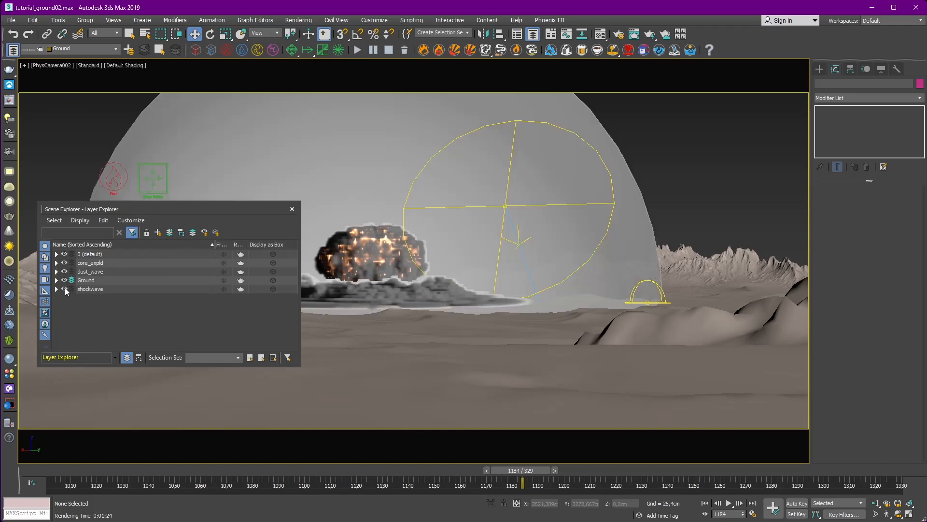
left_click_drag(207, 208, 199, 236)
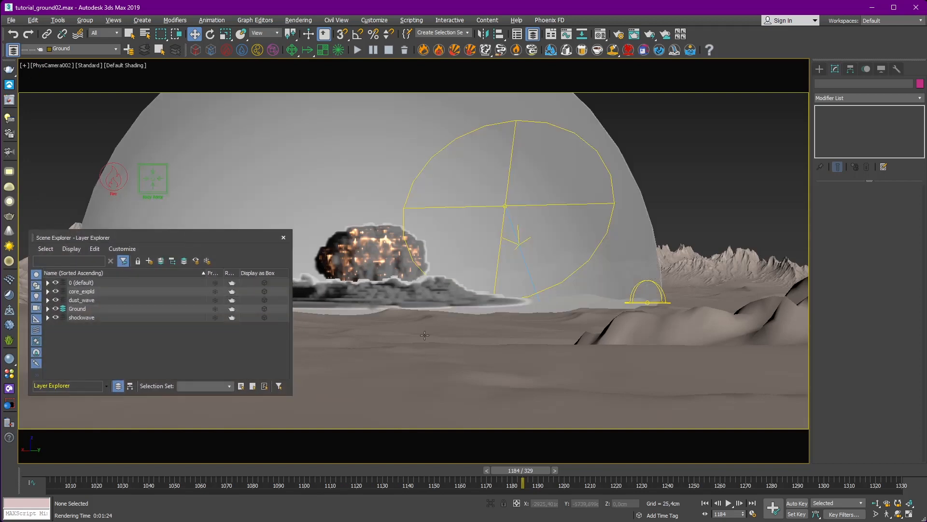
mouse_move(520, 468)
left_mouse_down()
mouse_move(445, 469)
mouse_move(498, 470)
mouse_move(494, 484)
mouse_move(518, 486)
left_mouse_up()
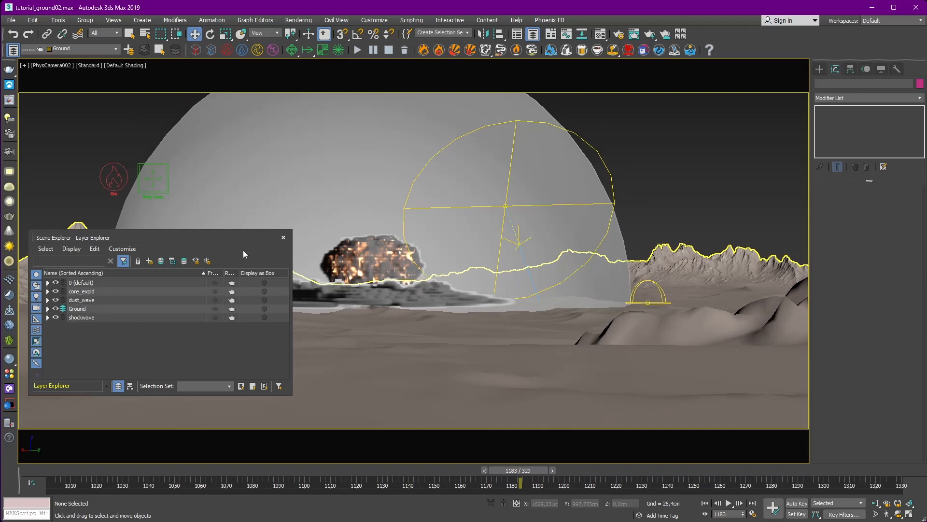
left_click(283, 238)
Select the core_expld selection set and advance the timeline to frame 1185.
left_click(441, 32)
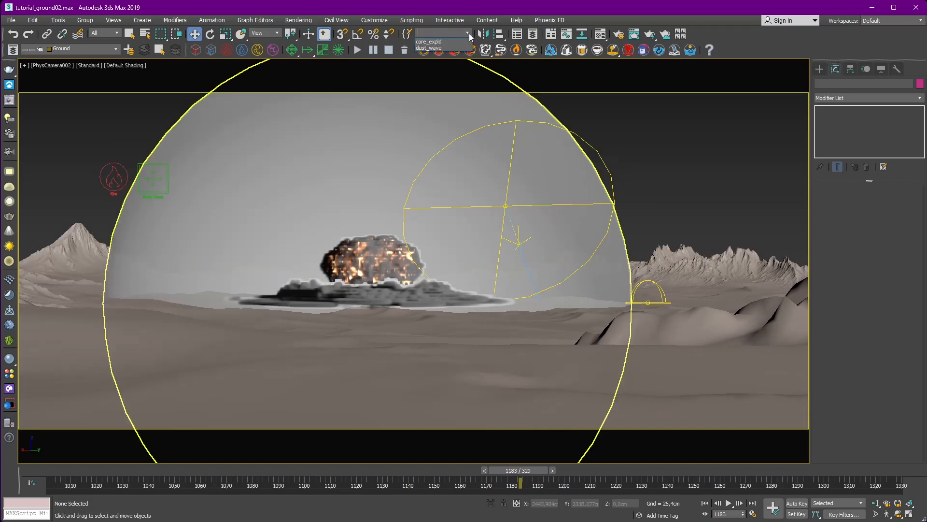
left_click(437, 43)
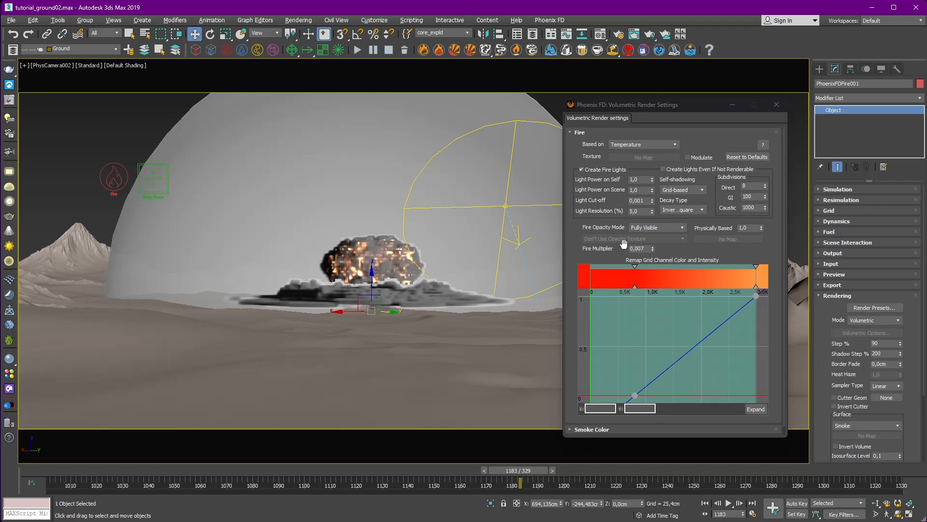
left_click(637, 248)
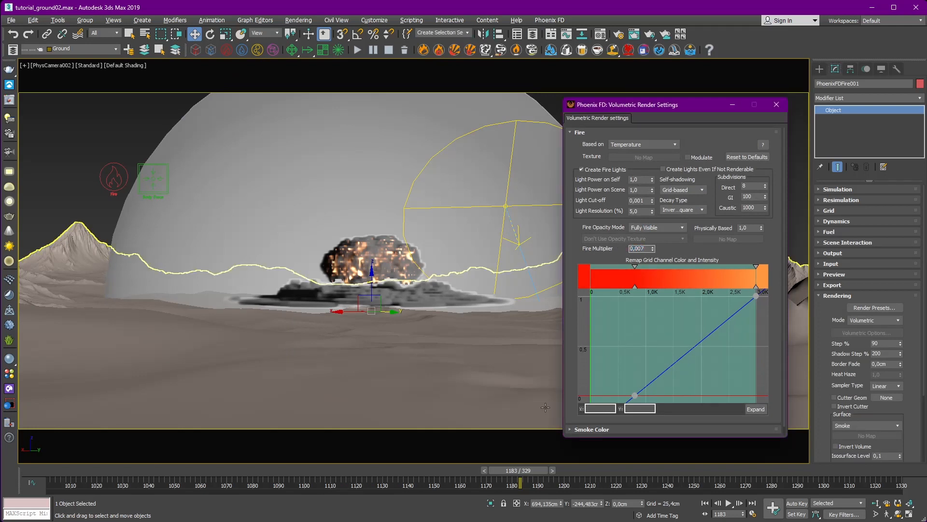
mouse_move(523, 473)
left_mouse_down()
mouse_move(544, 476)
mouse_move(506, 478)
mouse_move(525, 477)
left_mouse_up()
key("w")
Turn on Auto Key and key the Fire Multiplier at 0,007 on frame 1185.
left_click(797, 503)
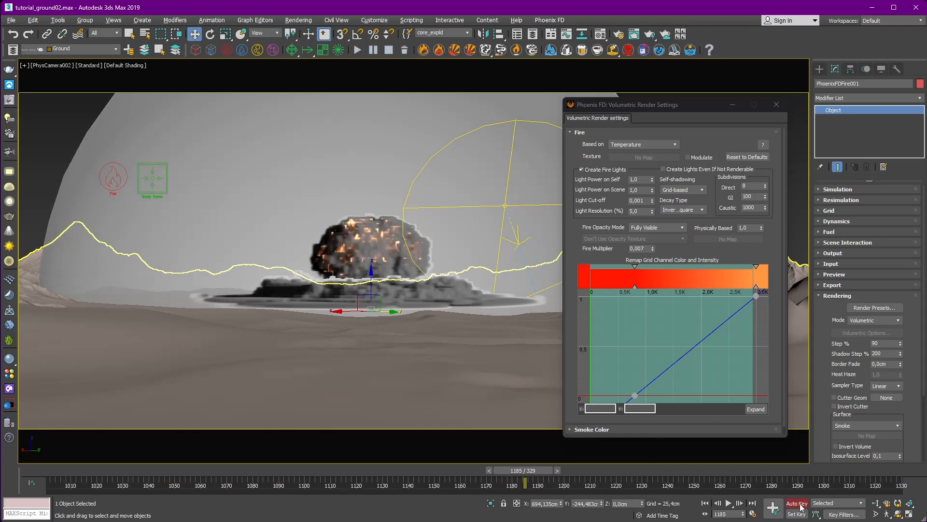
left_click(653, 249)
left_click(653, 247)
left_click(644, 249)
key("BackSpace")
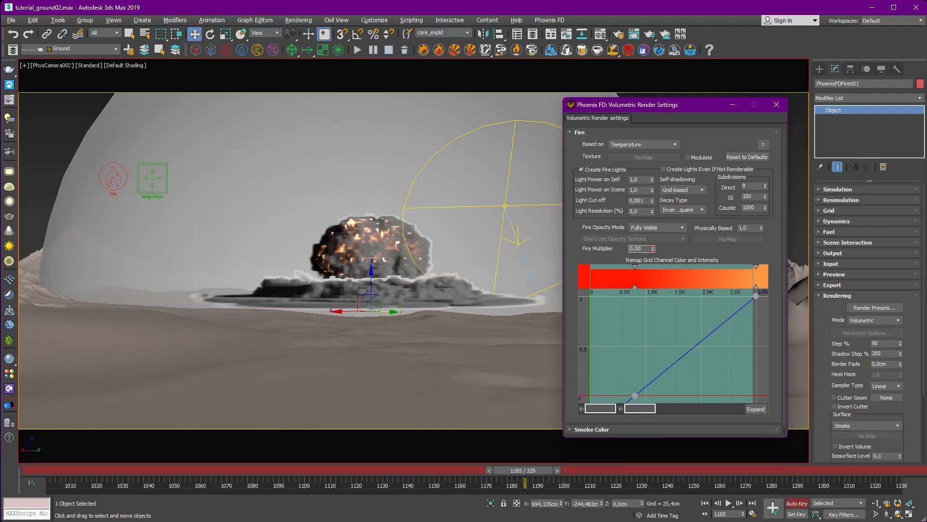
type("7")
key("Return")
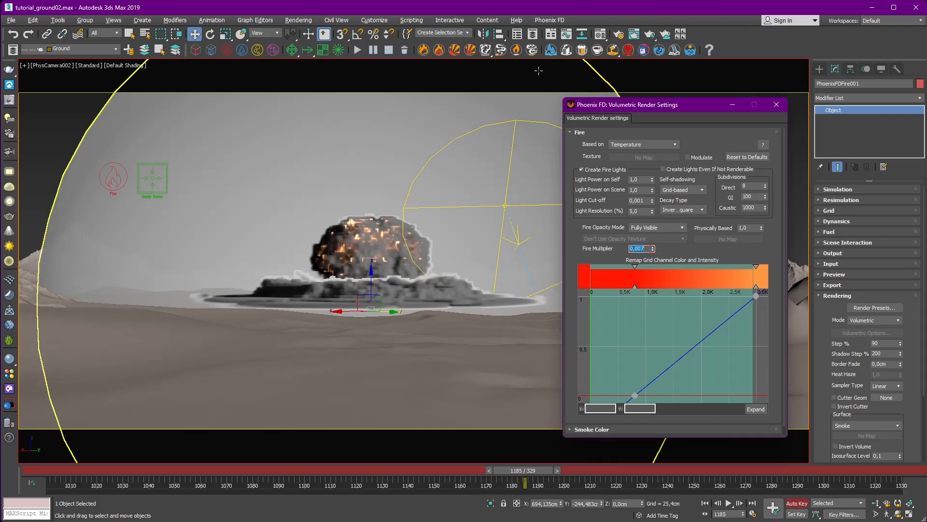
Go to frame 1291, key the Fire Multiplier at 1,0 and turn Auto Key off.
left_click_drag(541, 469, 813, 468)
key("w")
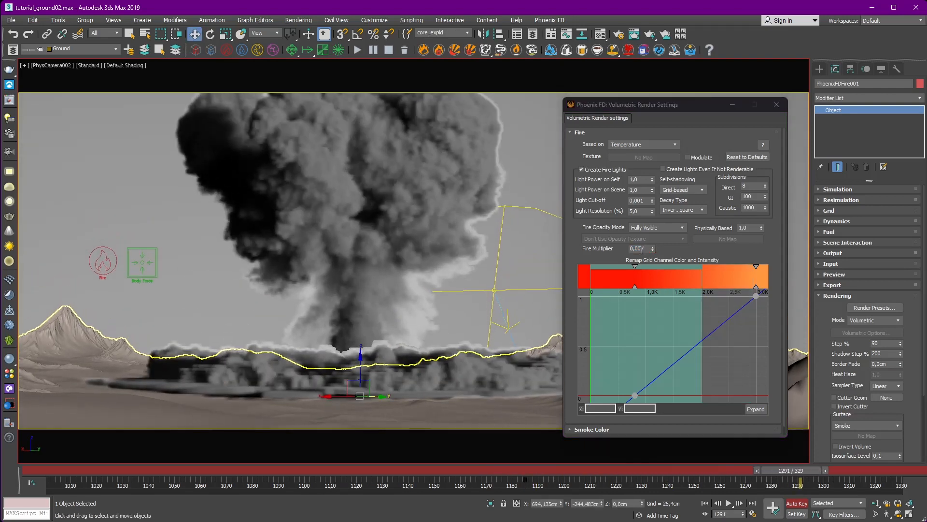
double_click(642, 249)
type("1")
key("Return")
left_click(800, 504)
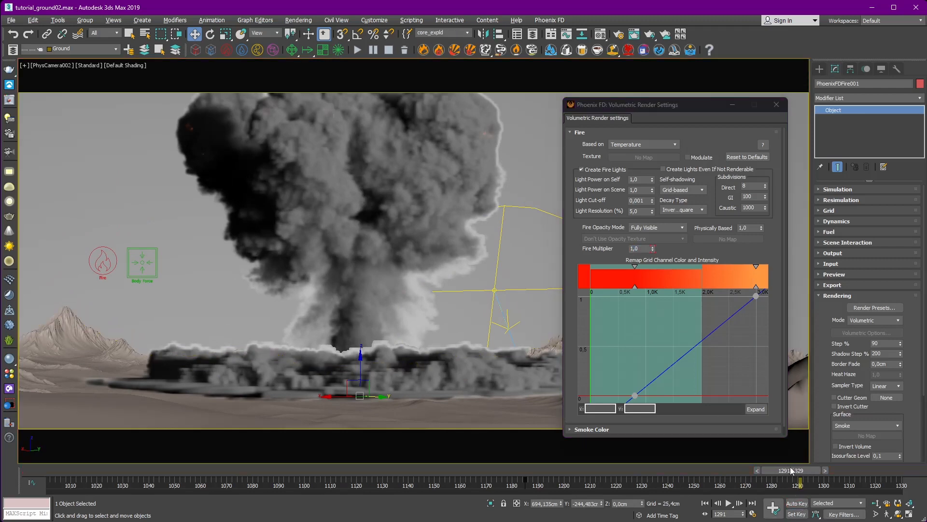
Go to frame 1186 and inspect the Emissive multiplier curve and its first key in the Curve Editor.
mouse_move(792, 471)
left_mouse_down()
mouse_move(531, 470)
mouse_move(530, 457)
left_mouse_up()
left_click(567, 36)
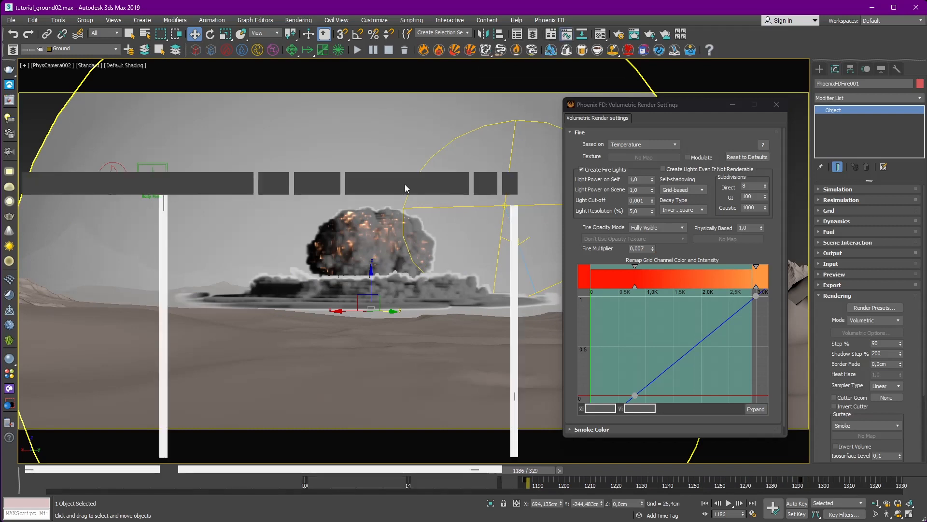
left_click(51, 222)
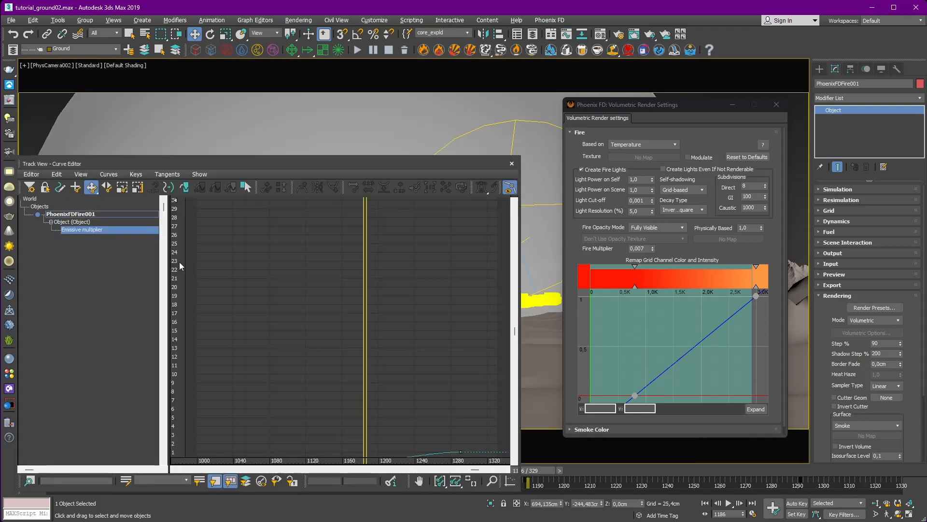
left_click(458, 482)
middle_click_drag(368, 372, 328, 338)
scroll(421, 321, "down", 3)
left_click_drag(285, 374, 287, 376)
key("Delete")
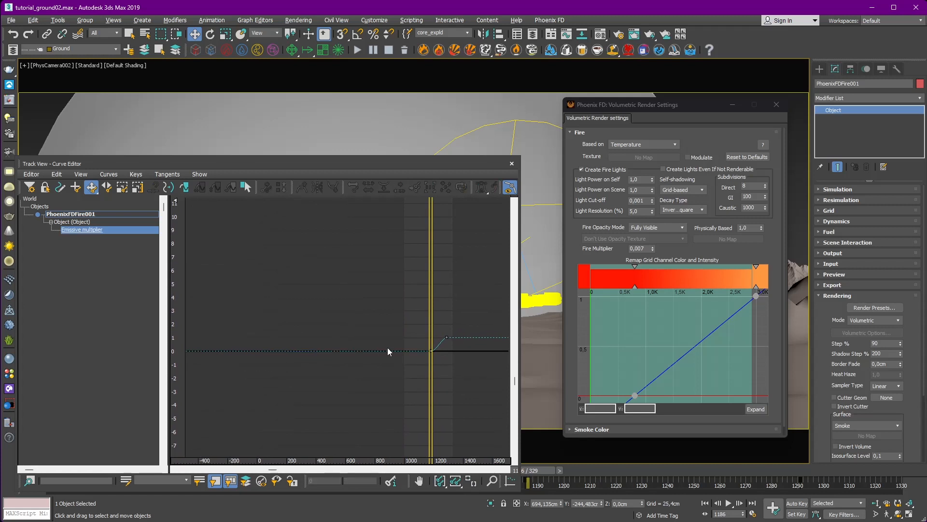
middle_click_drag(388, 346, 300, 348)
middle_click_drag(300, 349, 410, 312, "ctrl+alt")
left_click_drag(284, 337, 321, 377)
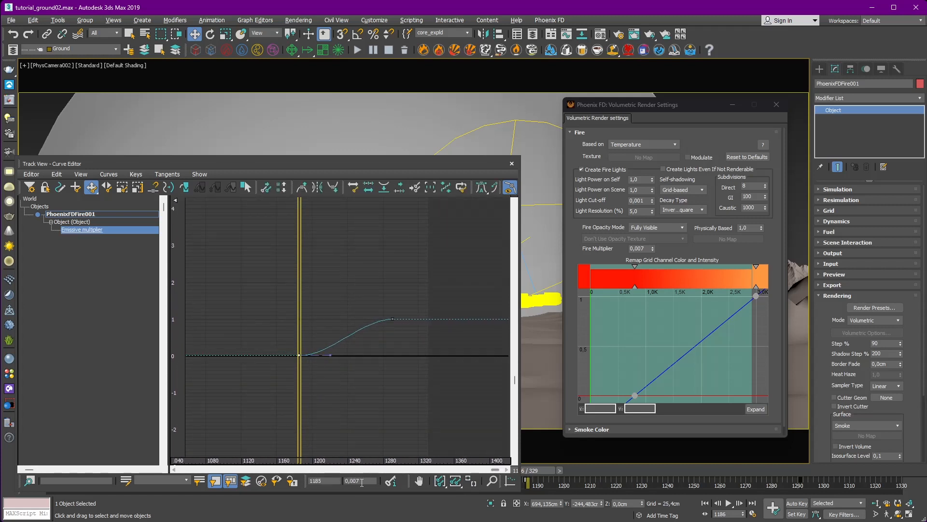
left_click(512, 164)
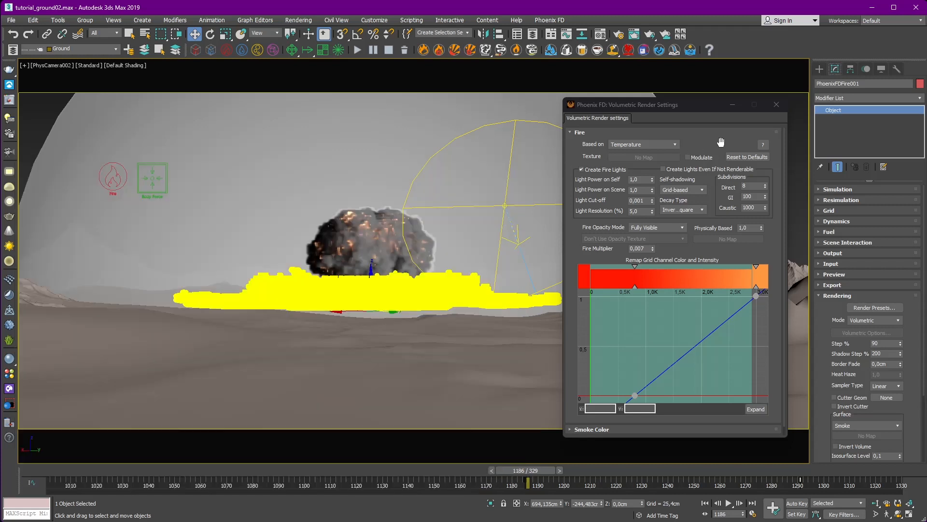
Close the Volumetric Render Settings, clear the selection and set the timeline to frame 1184.
left_click(777, 104)
left_click(767, 140)
mouse_move(544, 471)
left_mouse_down()
mouse_move(523, 471)
mouse_move(534, 468)
left_mouse_up()
key("w")
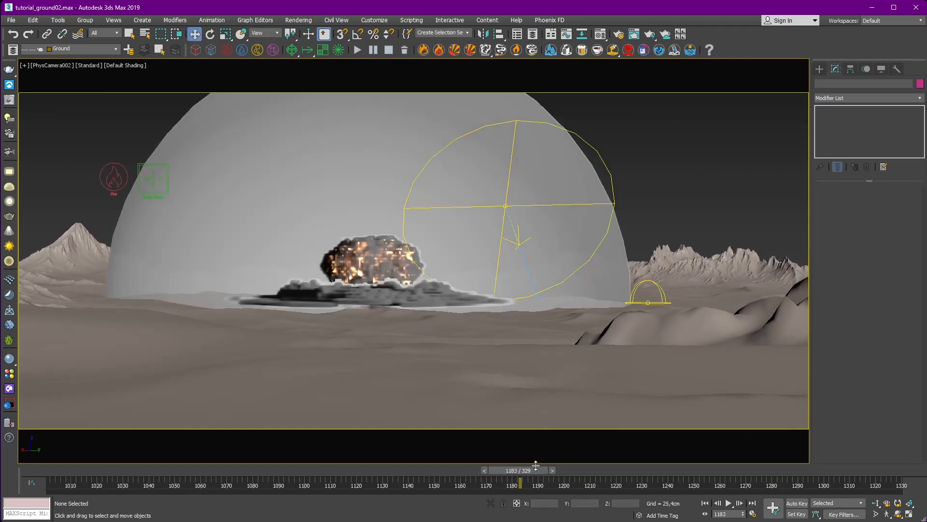
left_click(553, 470)
Bring up the V-Ray Frame Buffer, resize it over the viewport and render frame 1184.
key("shift+q")
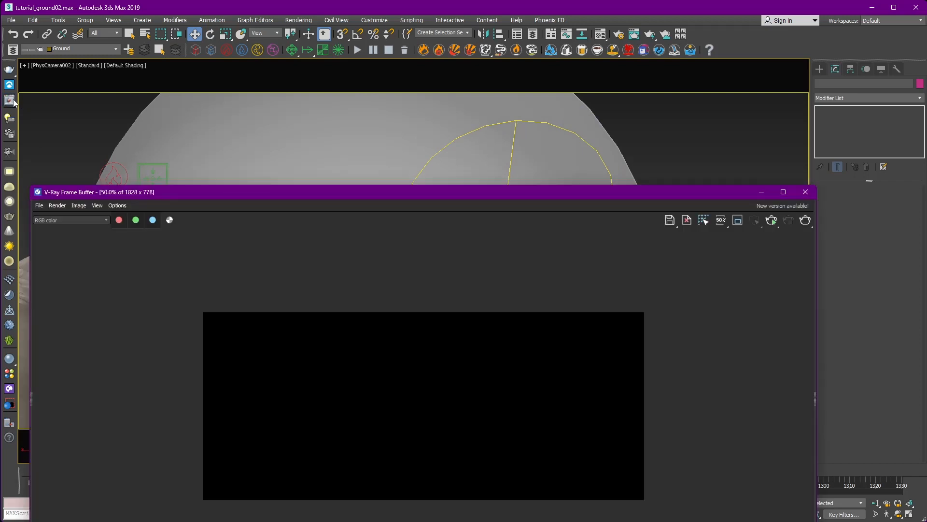
left_click_drag(31, 186, 271, 268)
left_click_drag(341, 275, 249, 113)
left_click(650, 35)
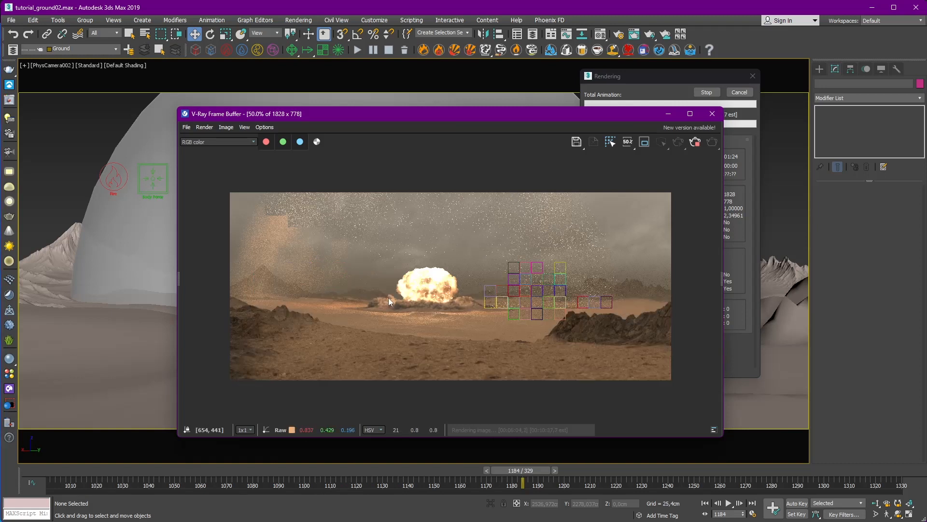
Examine the fireball, dust, shockwave and lit ground in the frame 1184 render at different zooms, then close the frame buffer.
scroll(406, 280, "up", 2)
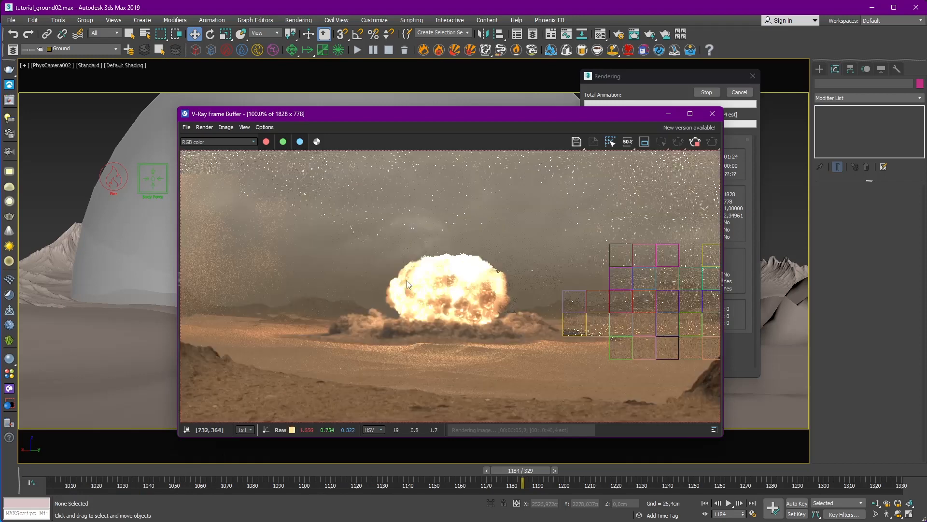
scroll(418, 269, "down", 2)
scroll(451, 288, "up", 2)
scroll(451, 288, "down", 2)
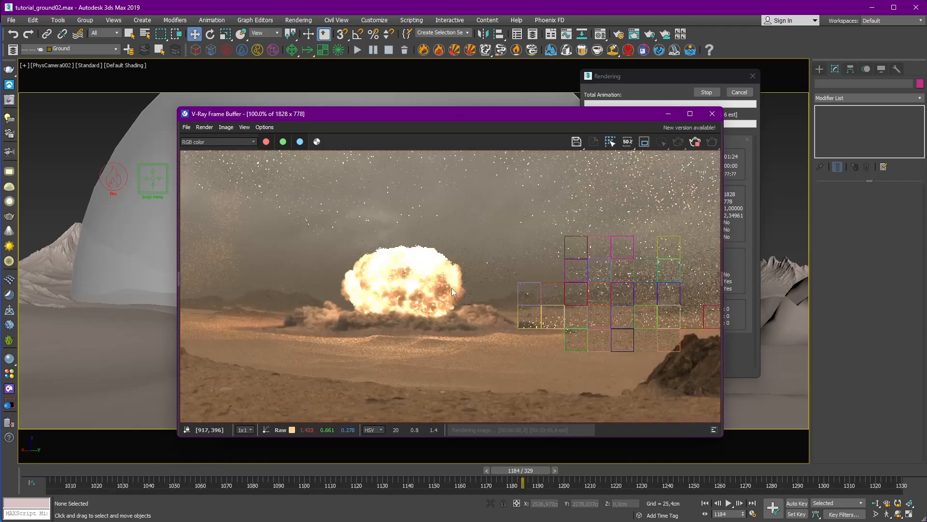
scroll(484, 329, "up", 2)
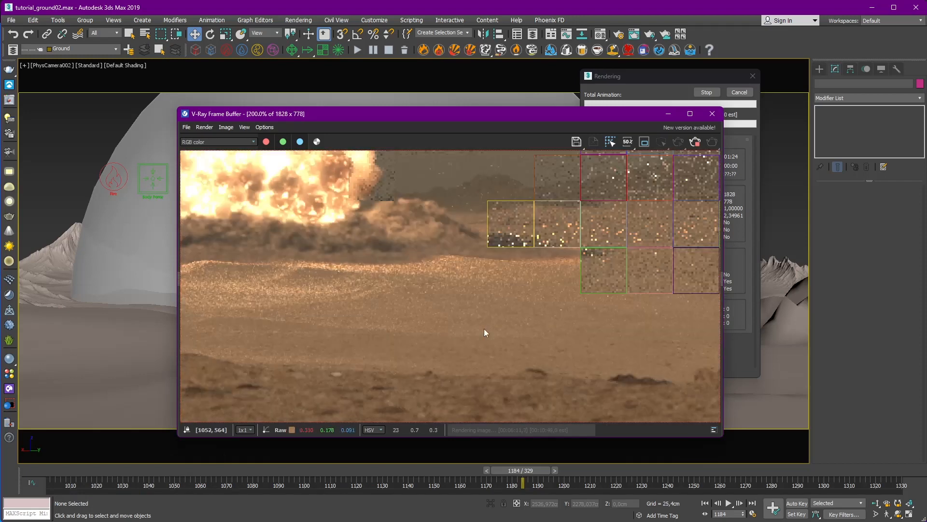
scroll(484, 324, "down", 2)
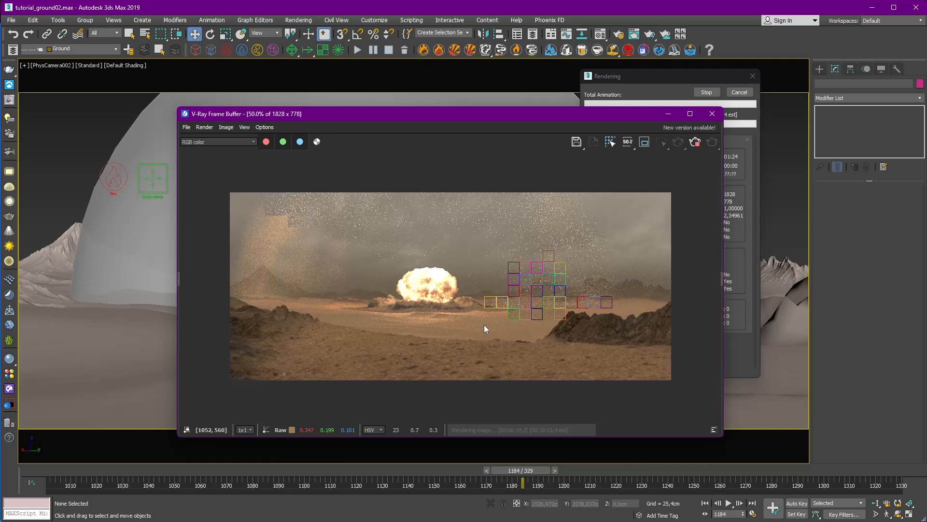
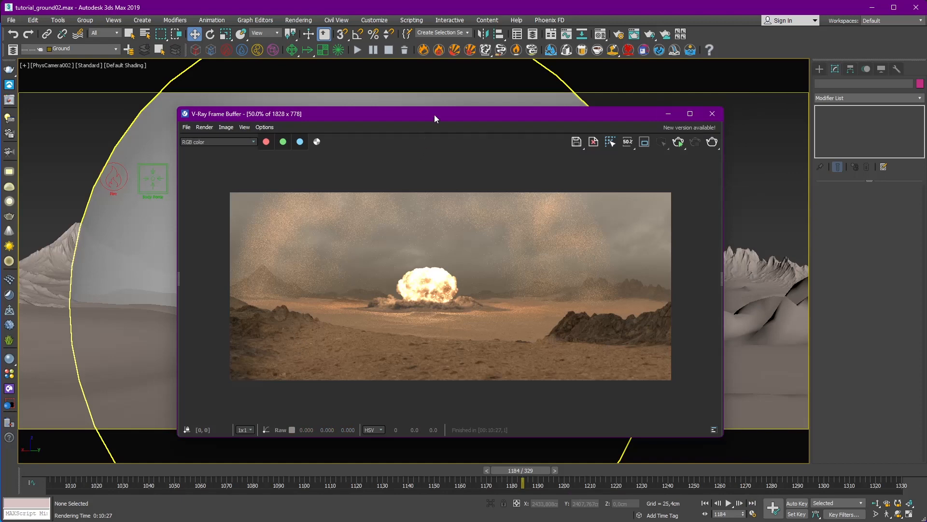
left_click_drag(435, 114, 433, 108)
double_click(427, 283)
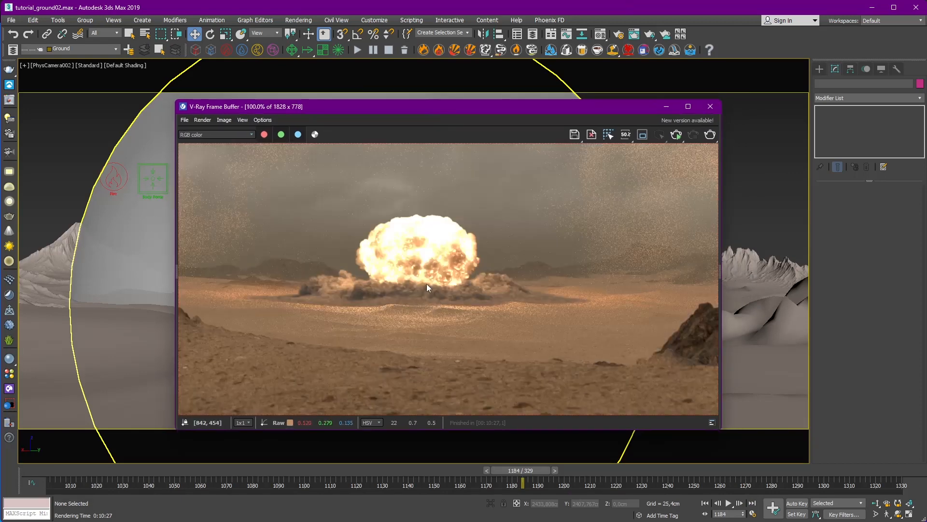
middle_click_drag(427, 284, 466, 313)
double_click(582, 109)
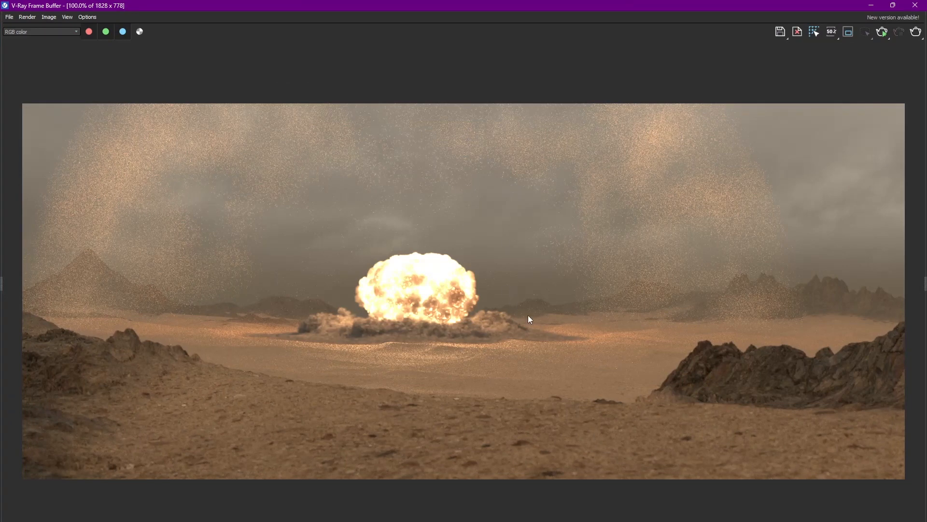
double_click(727, 7)
left_click_drag(536, 113, 558, 111)
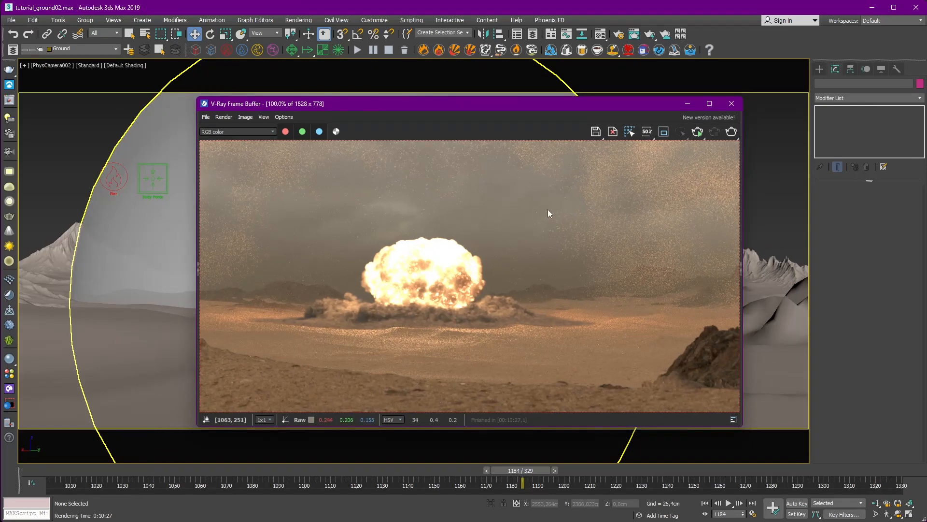
left_click(731, 103)
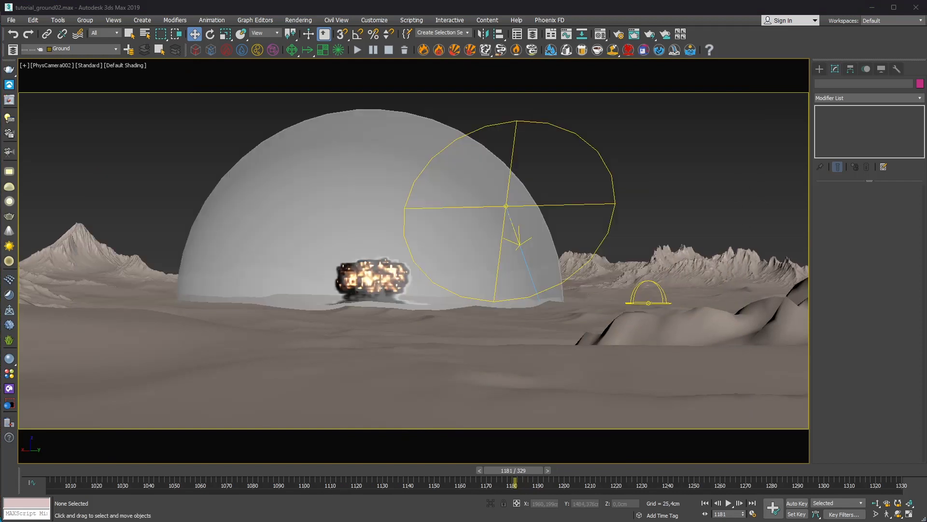
Select the PhysCamera002 camera and set its shutter duration to 0,5 frames.
left_click(161, 121)
left_click(64, 70)
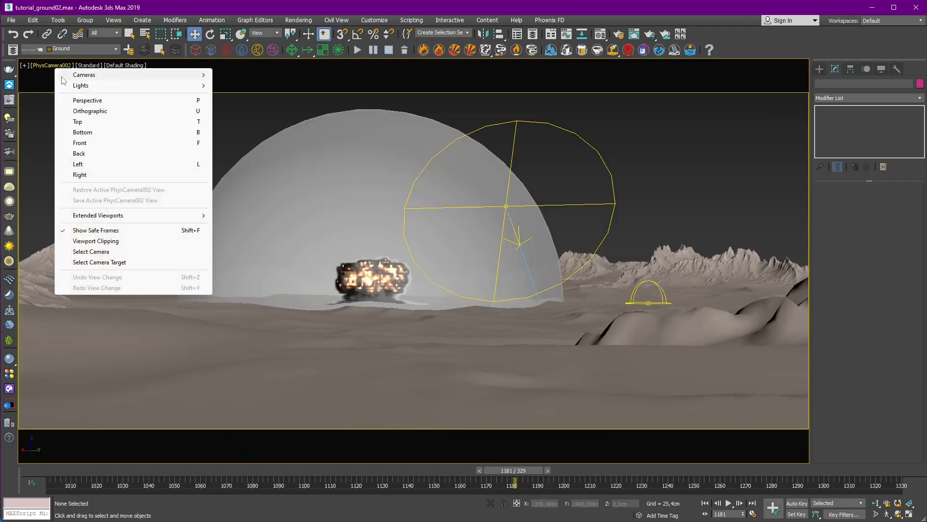
left_click(116, 251)
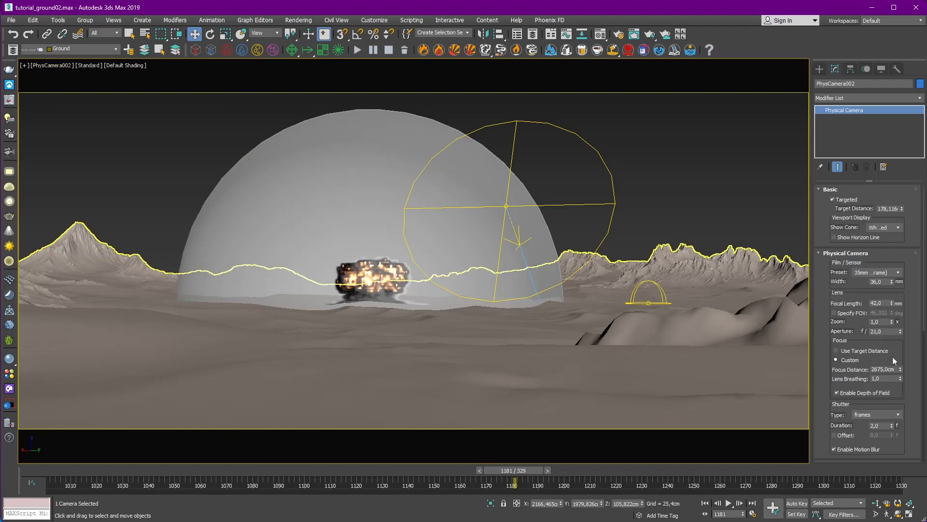
scroll(879, 400, "down", 1)
left_click(879, 411)
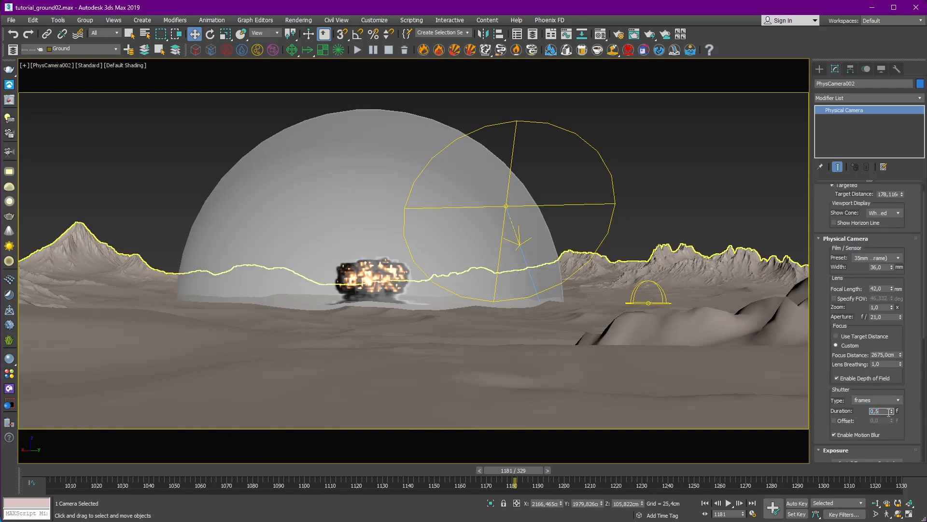
scroll(910, 382, "down", 2)
Set the shockwave sphere's Moblur duration to 2,0 in its V-Ray object properties.
left_click(485, 174)
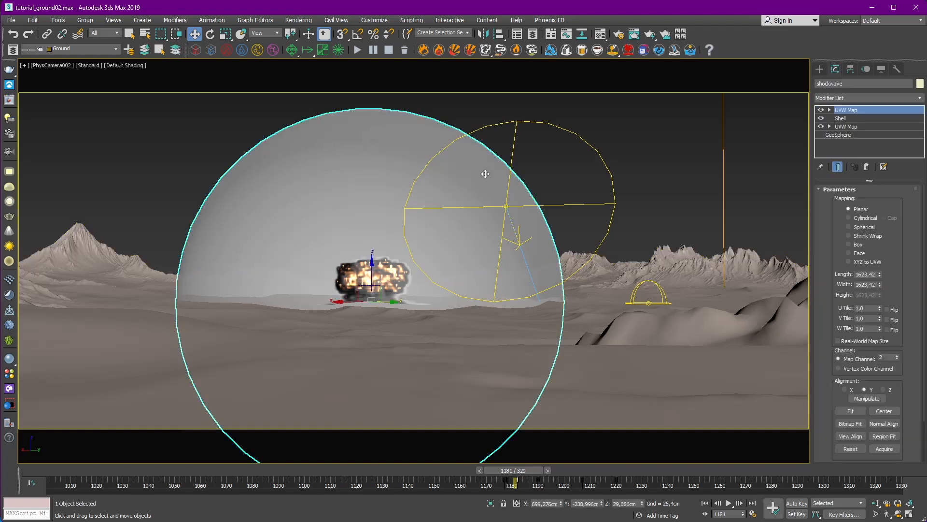
right_click(485, 173)
left_click(522, 302)
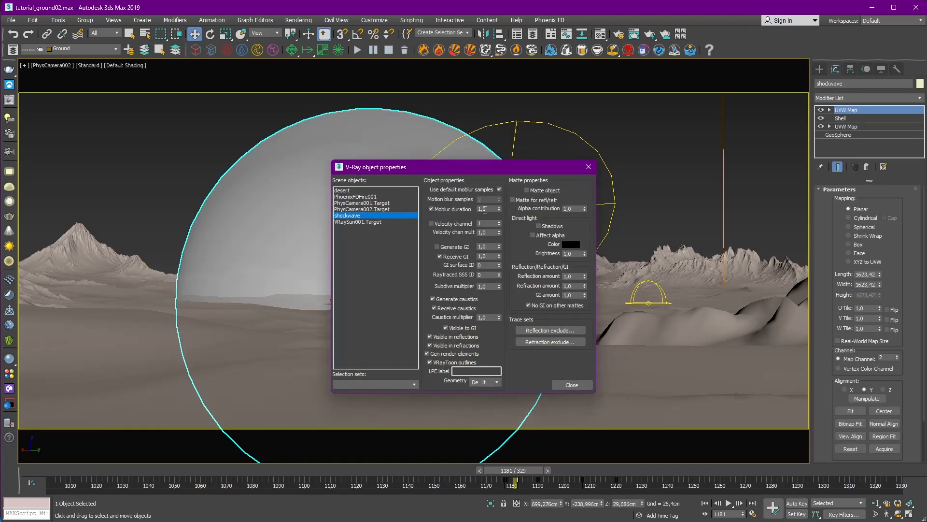
left_click_drag(485, 210, 475, 214)
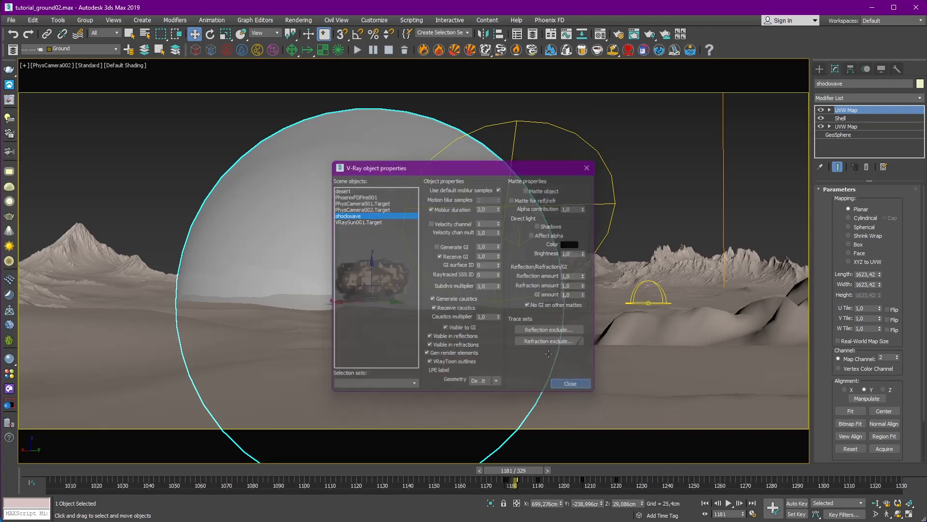
key("Escape")
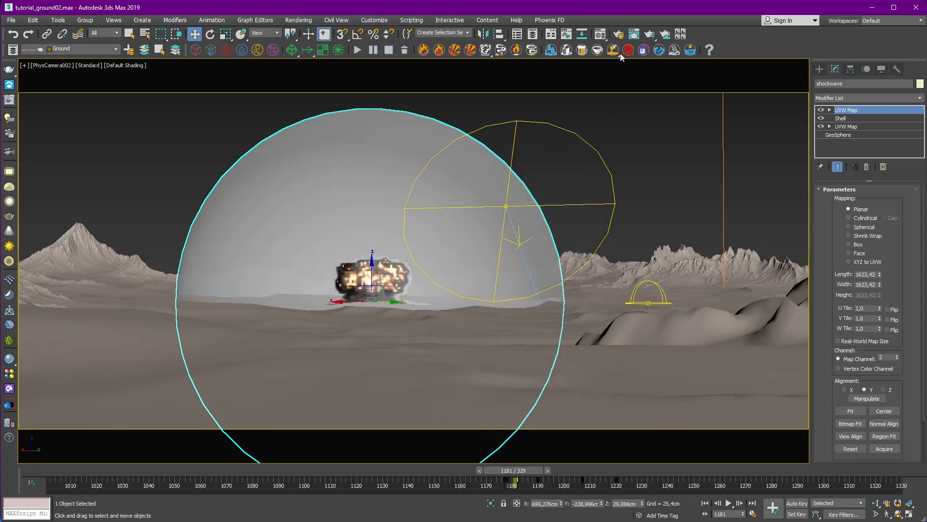
Set the shockwave material's self-illumination colour to a dark grey with RGB 29, 29, 29.
left_click(600, 34)
left_click_drag(263, 72, 137, 82)
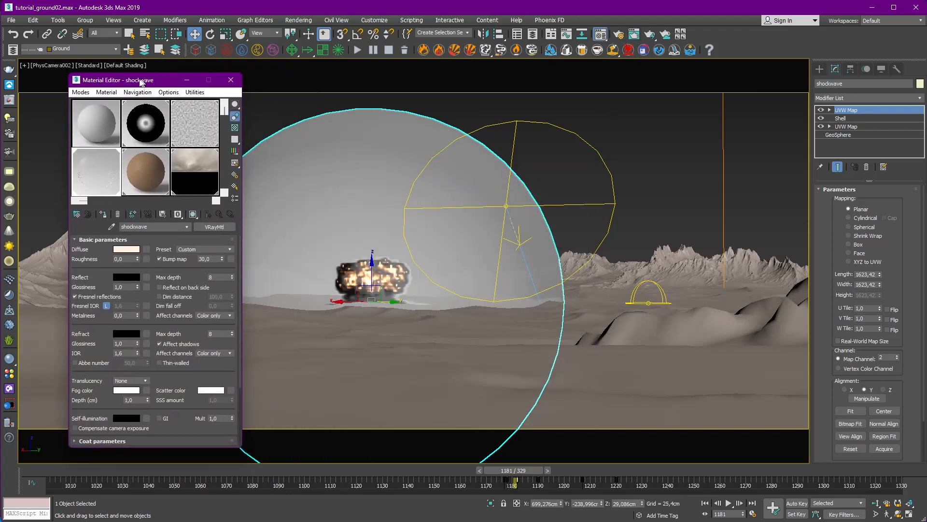
left_click(275, 115)
left_click(331, 151)
left_click(88, 173)
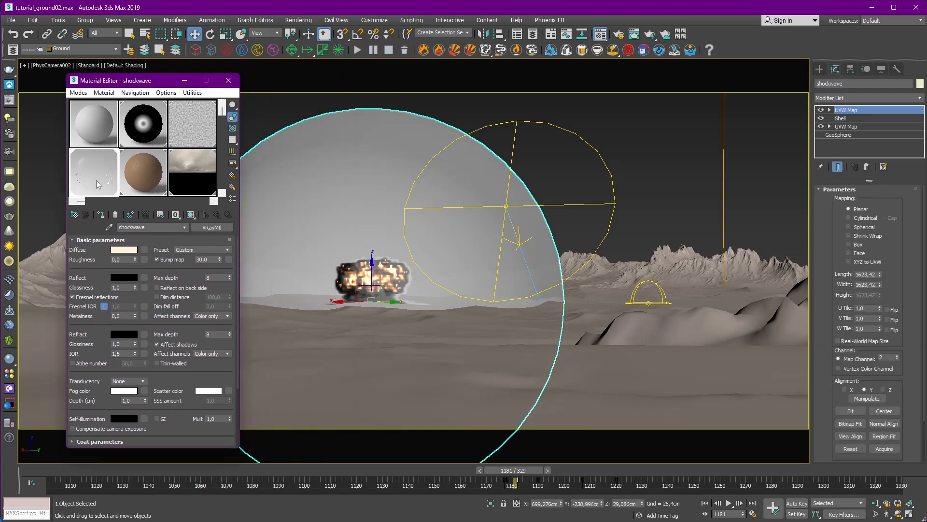
scroll(187, 327, "down", 5)
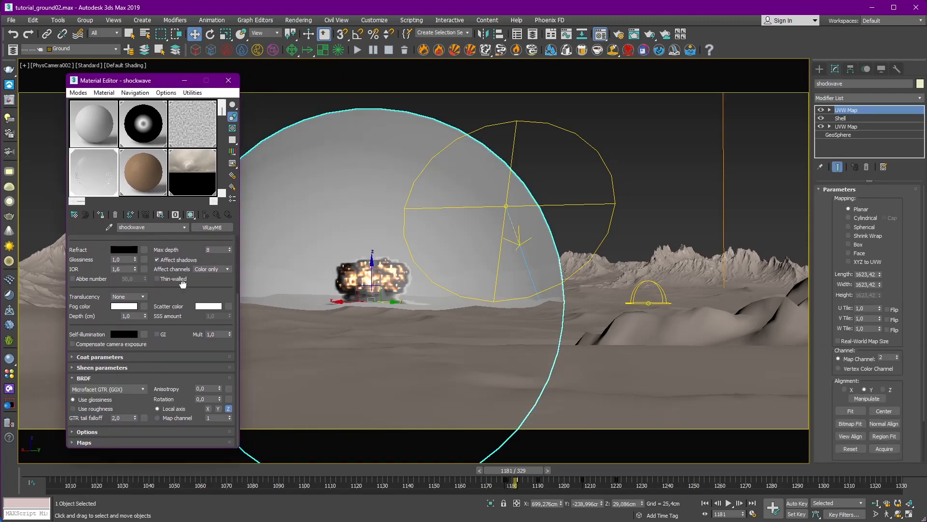
left_click(131, 333)
left_click_drag(288, 94, 286, 73)
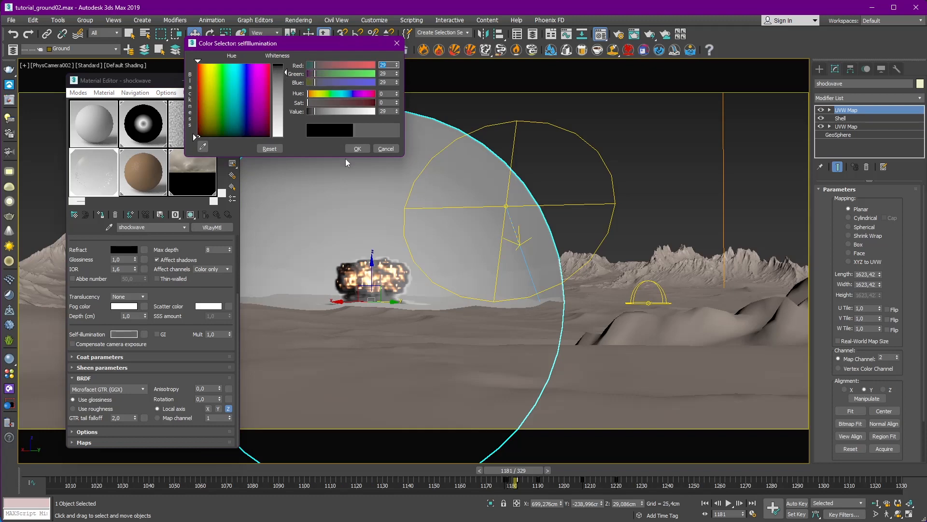
left_click(358, 149)
left_click(124, 334)
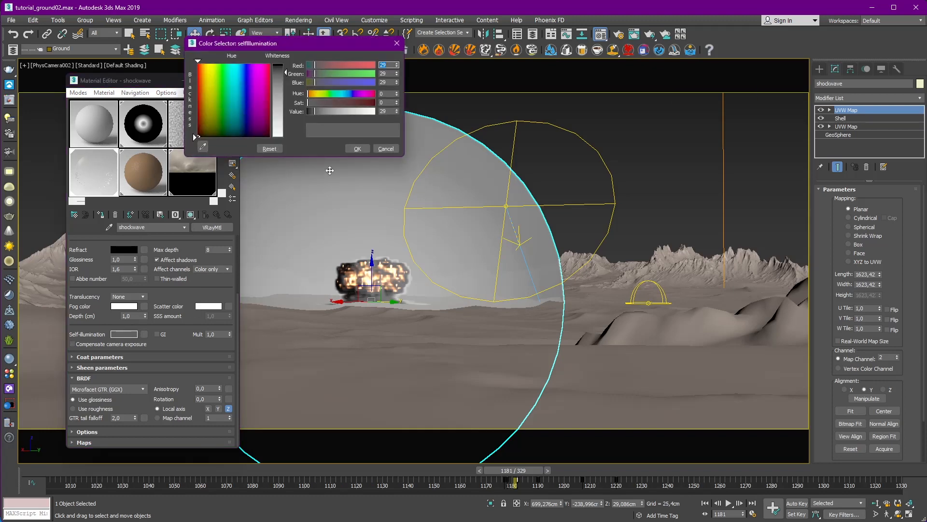
left_click(358, 149)
Clear the V-Ray Frame Buffer image, deselect the shockwave sphere and render frame 1181.
left_click(9, 100)
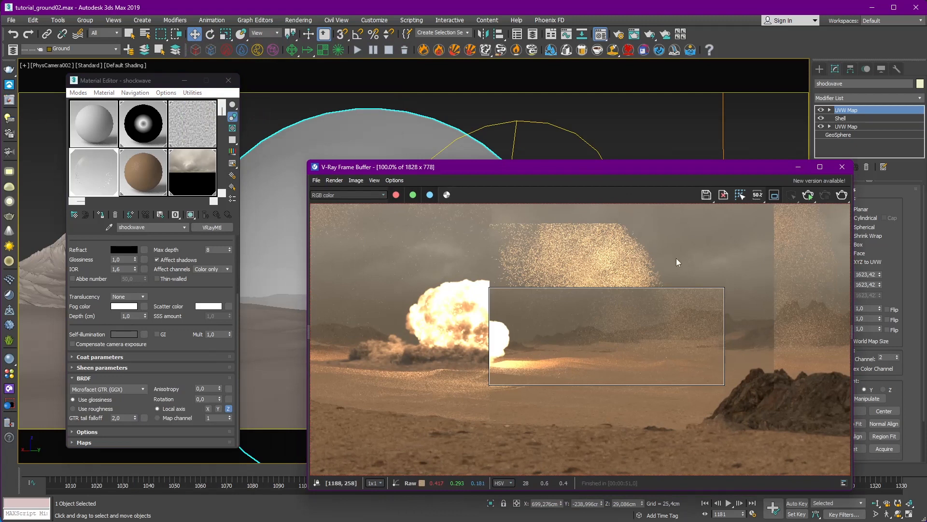
left_click(723, 194)
left_click(511, 312)
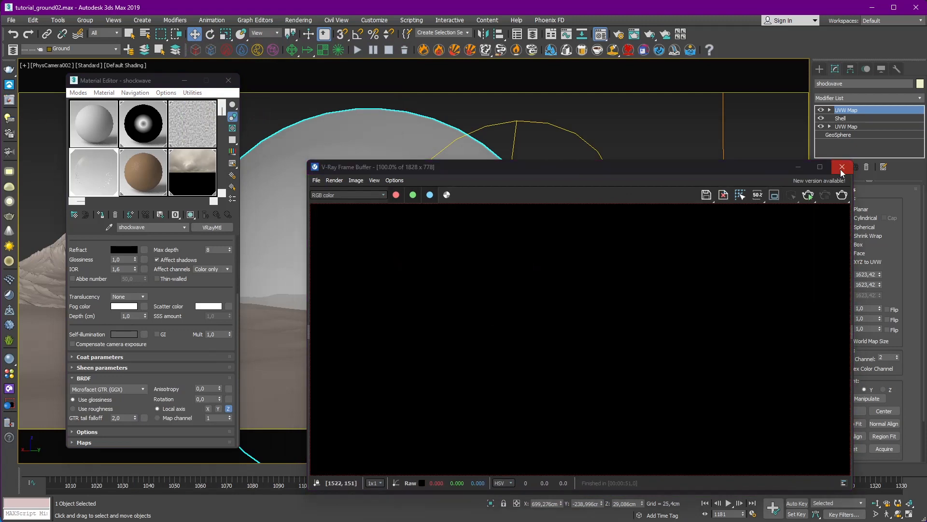
left_click(842, 168)
left_click(508, 115)
left_click_drag(128, 83, 96, 89)
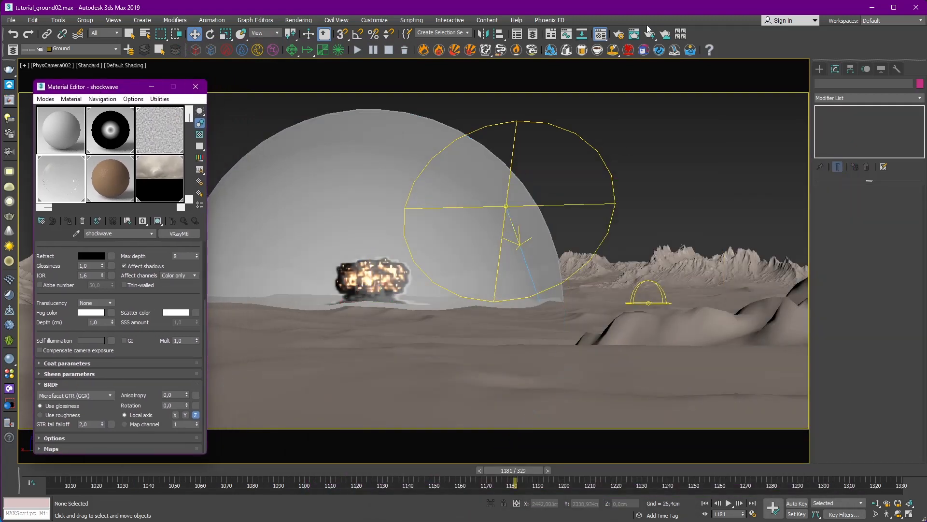
left_click(649, 33)
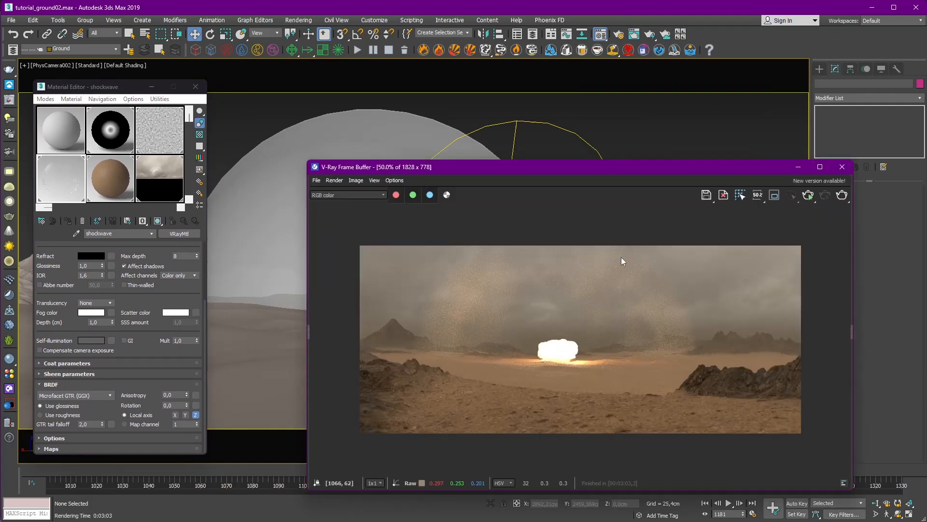
Make the shockwave material's self-illumination a slightly lighter grey and zoom in on the fireball in the frame 1181 render.
left_click_drag(609, 167, 580, 166)
left_click(95, 340)
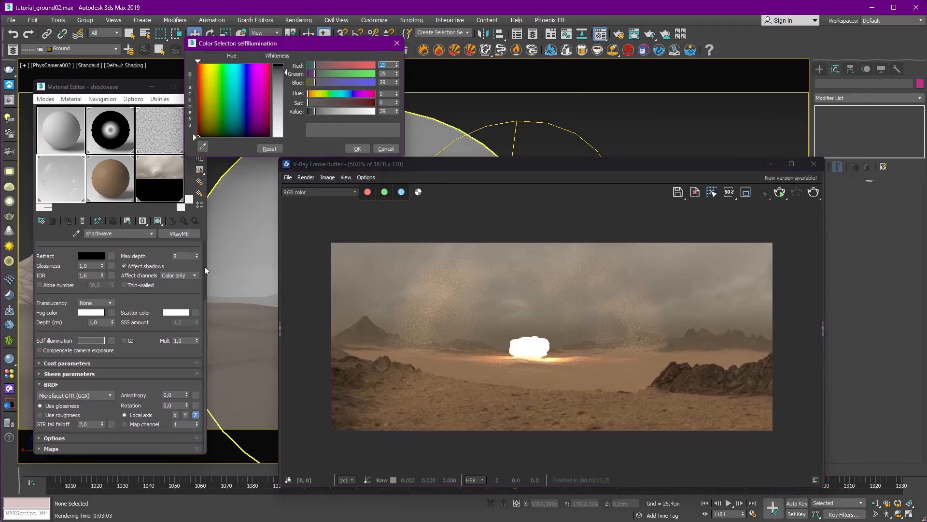
left_click_drag(285, 74, 285, 78)
left_click(357, 149)
left_click(646, 307)
scroll(532, 353, "up", 1)
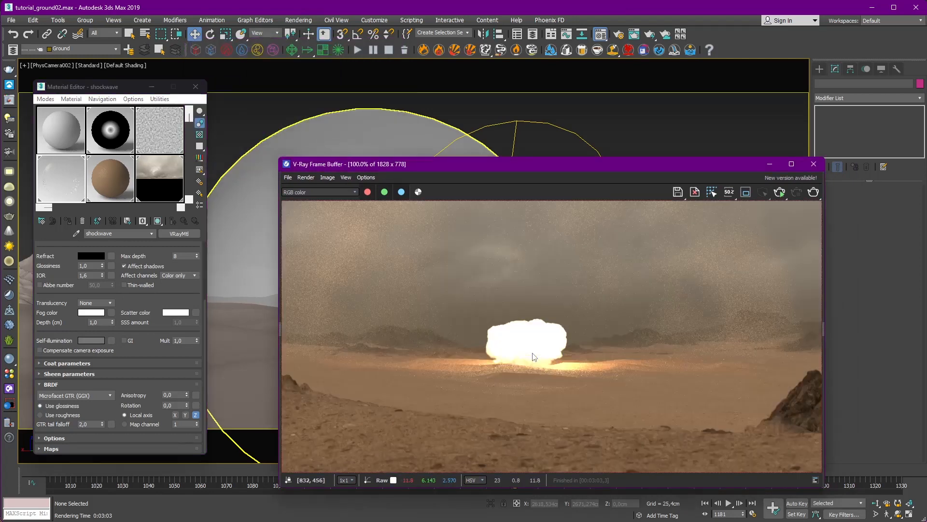
Mark a tall render region covering the fireball's right part and the sky and ground beside it, and render it at frame 1181.
middle_click_drag(534, 356, 455, 360)
scroll(458, 356, "down", 1)
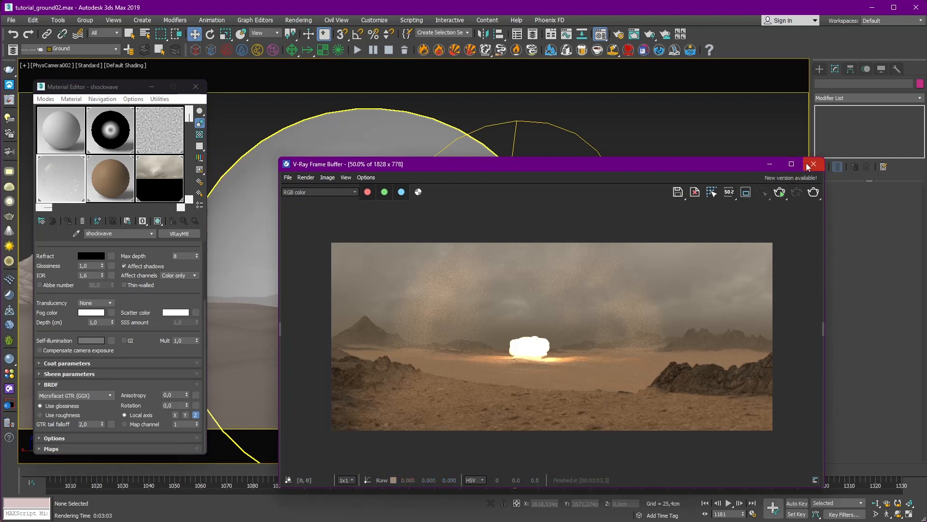
left_click_drag(523, 241, 686, 400)
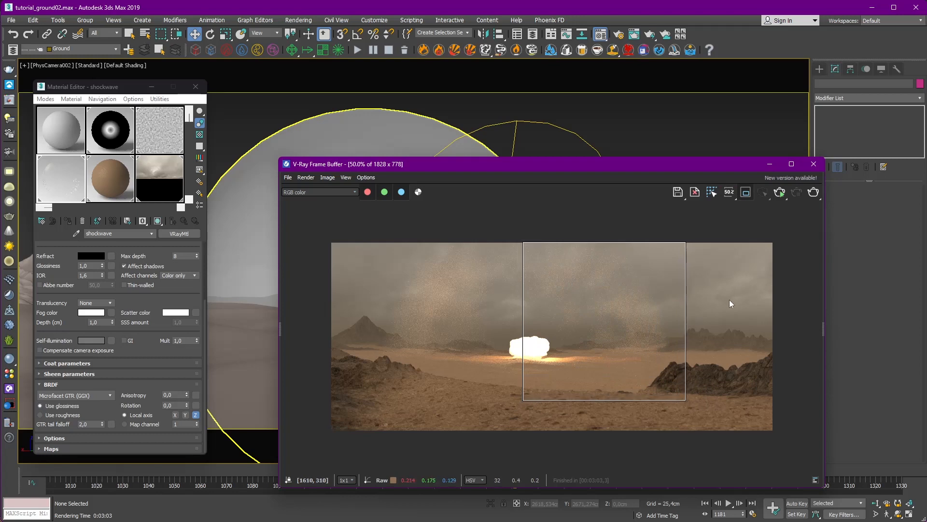
left_click(814, 193)
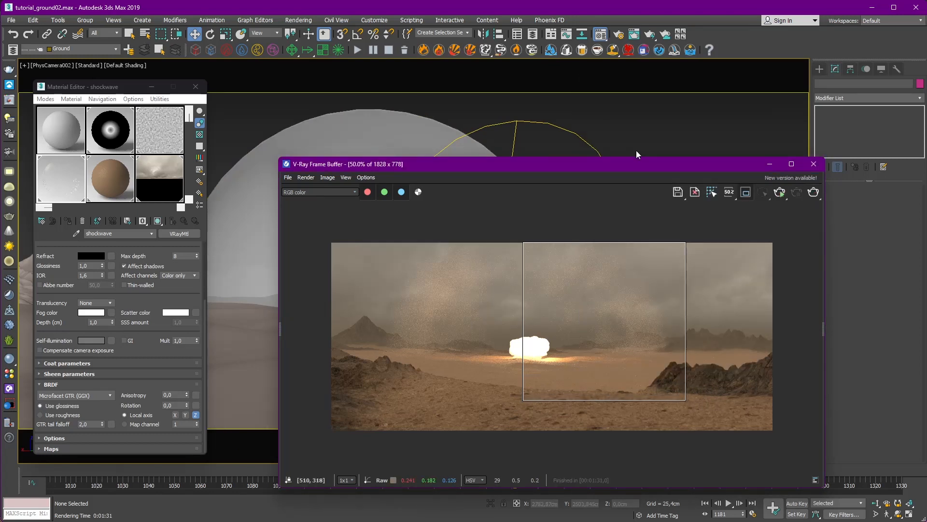
Set the shockwave sphere's Moblur duration to 1,2 in its V-Ray object properties.
left_click(414, 126)
right_click(415, 127)
left_click(439, 248)
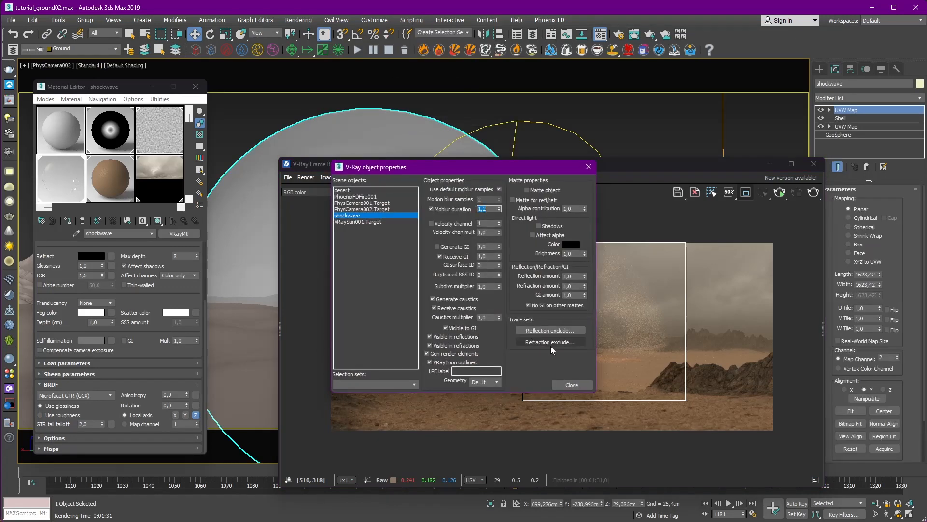
left_click(566, 385)
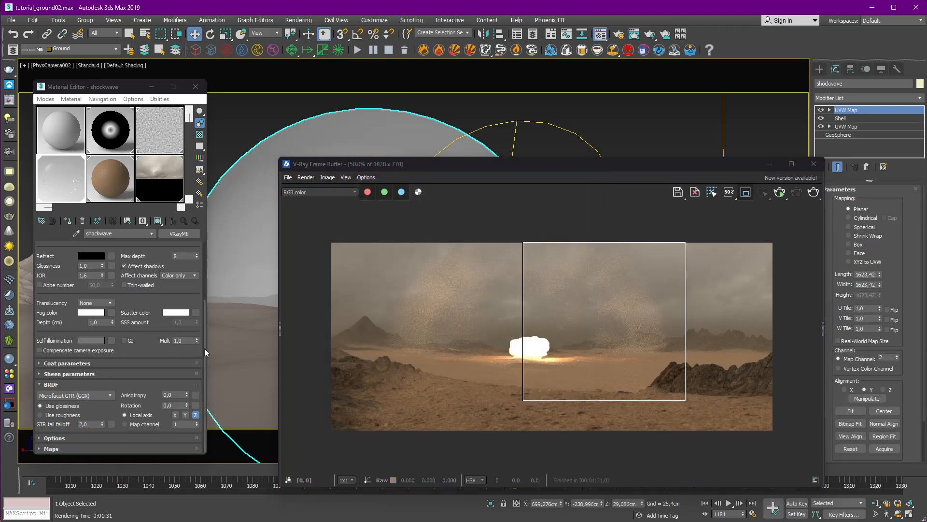
Set the shockwave material's self-illumination colour to a grey with RGB 62, 62, 62.
left_click(101, 340)
left_click(324, 112)
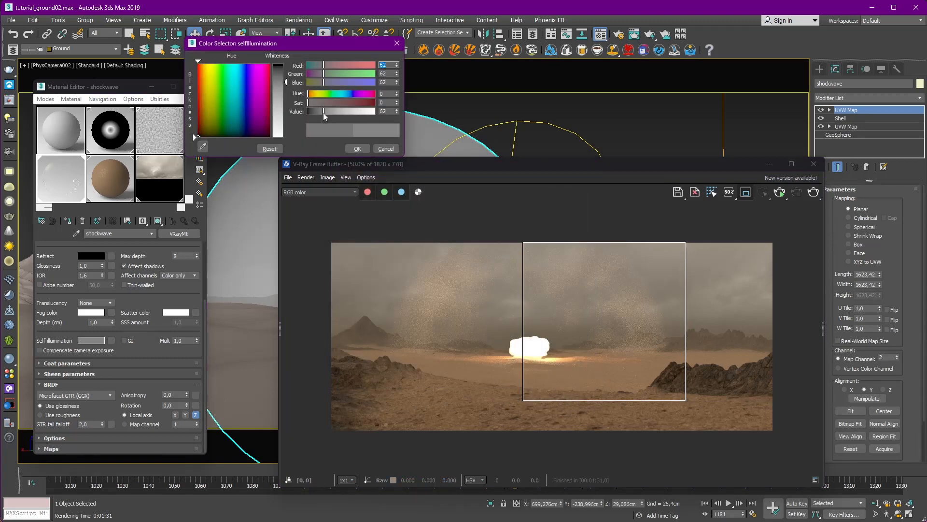
Confirm the shockwave material's gray self-illumination color with a value of 62 and open an enlarged material preview.
left_click(357, 149)
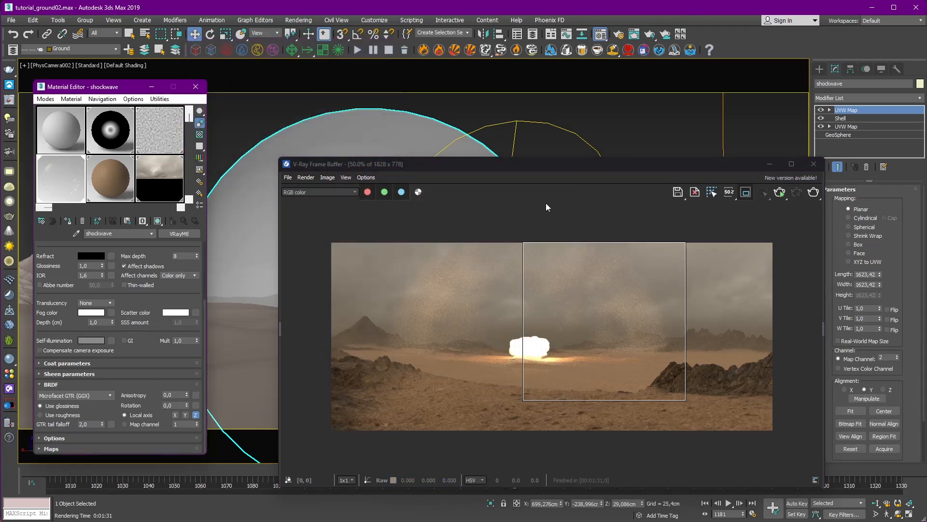
left_click_drag(579, 169, 571, 177)
double_click(56, 179)
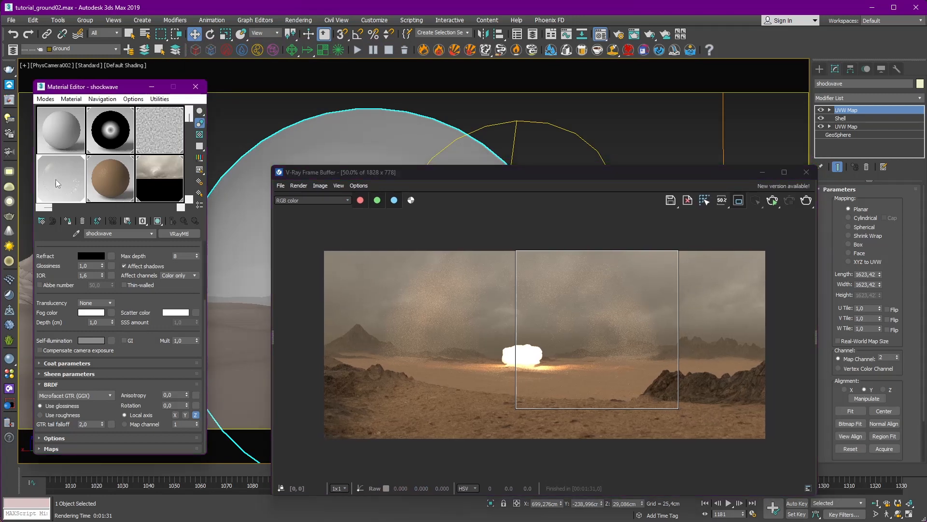
Open the Map #7 Falloff nested inside the shockwave material's opacity Noise map and preview the end result.
left_click_drag(122, 298, 148, 381)
left_click_drag(128, 277, 126, 165)
left_click(67, 448)
left_click_drag(71, 443, 73, 421)
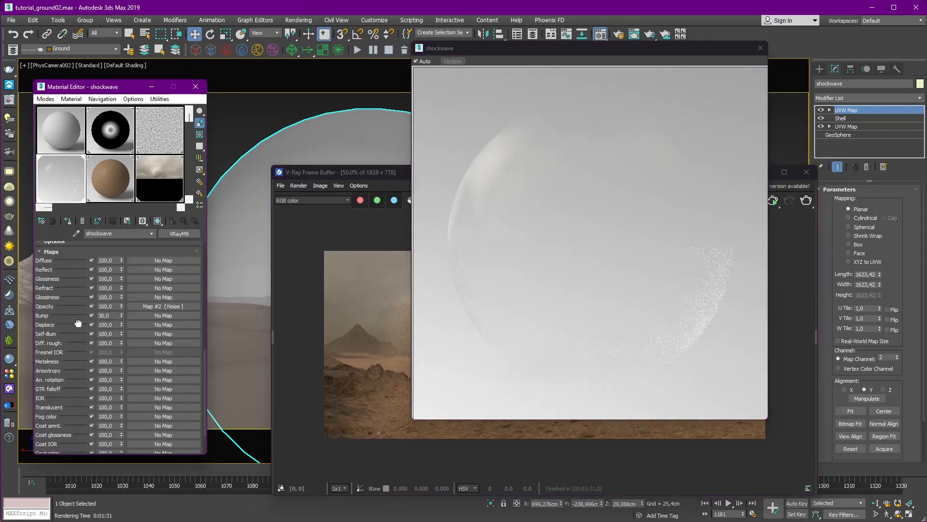
left_click(150, 297)
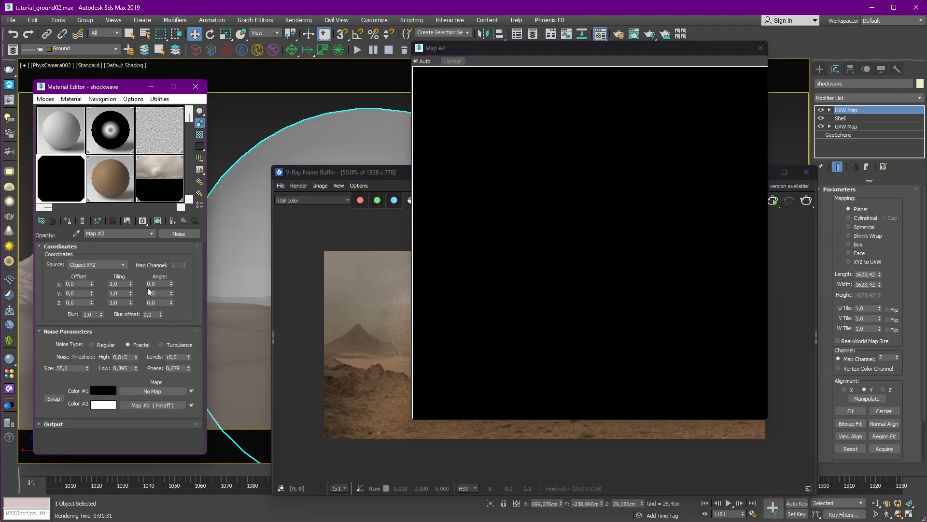
left_click(163, 405)
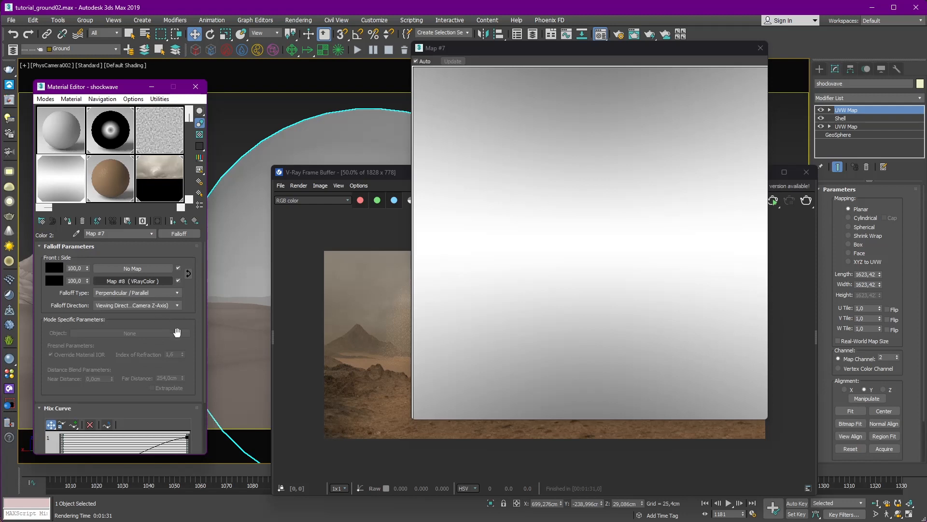
left_click(172, 222)
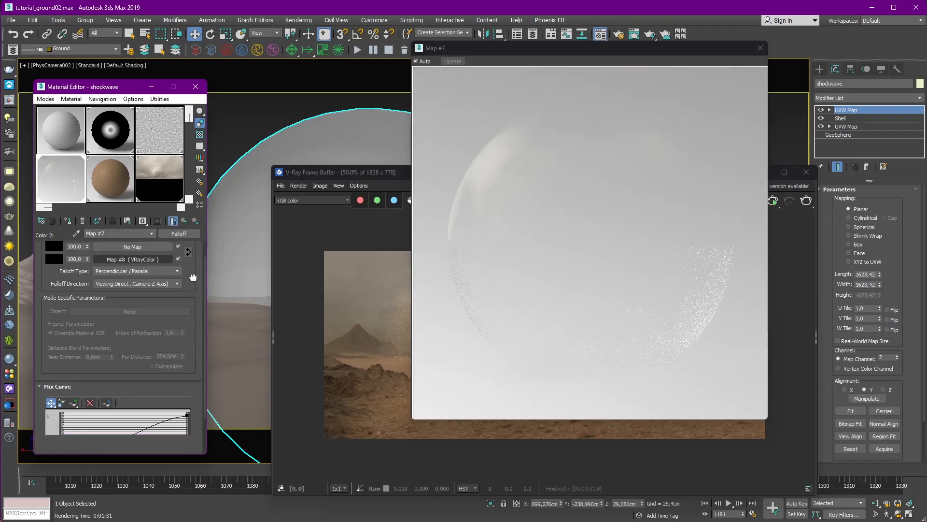
Reshape the Map #7 Falloff mix curve with a long, flat upper tangent, return to the shockwave material and close its preview.
scroll(179, 268, "down", 1)
left_click(178, 268)
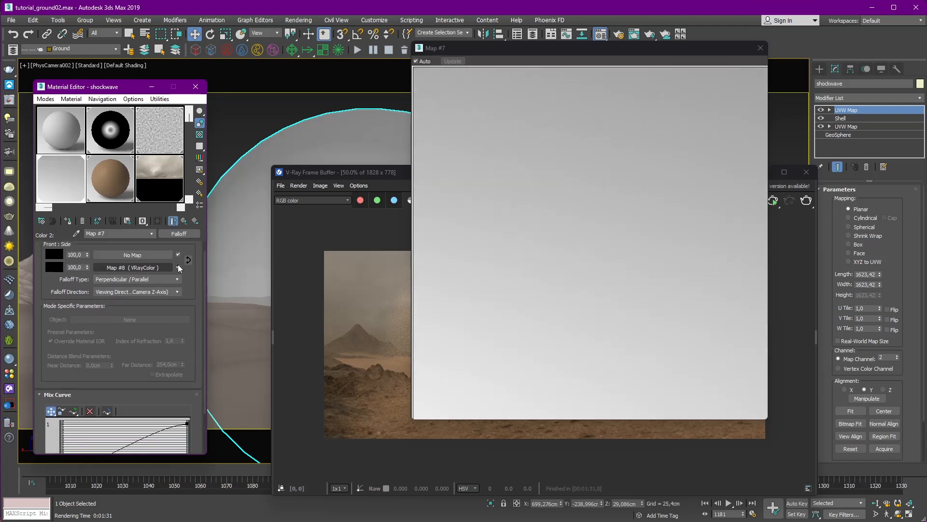
scroll(159, 348, "down", 3)
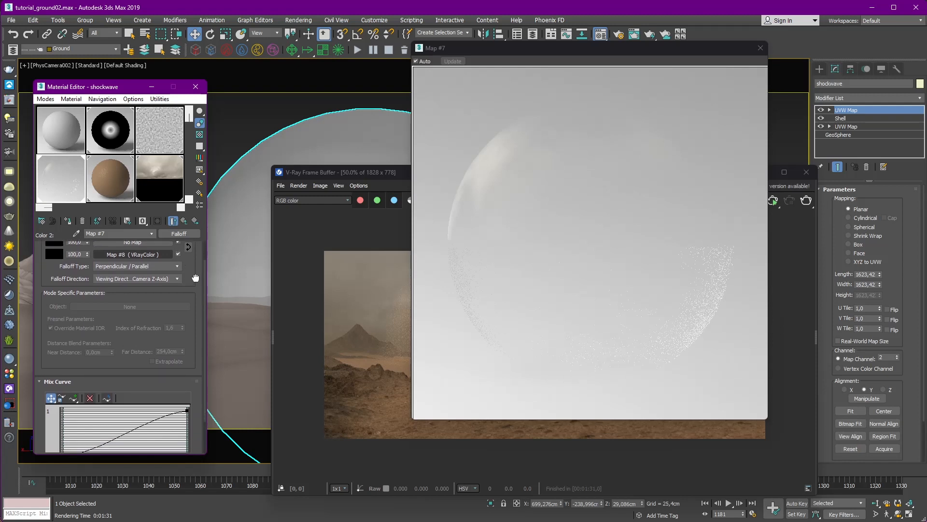
left_click_drag(156, 372, 107, 371)
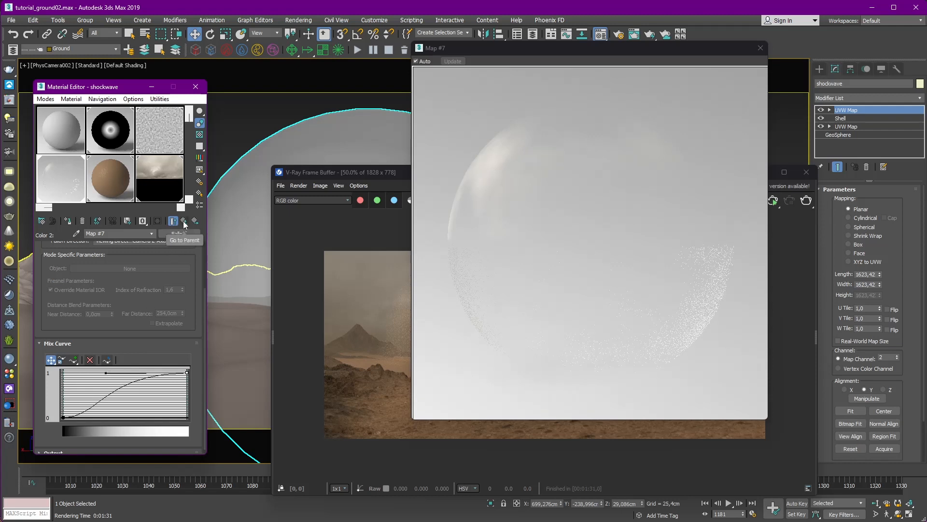
left_click(64, 417)
left_click_drag(101, 416, 89, 417)
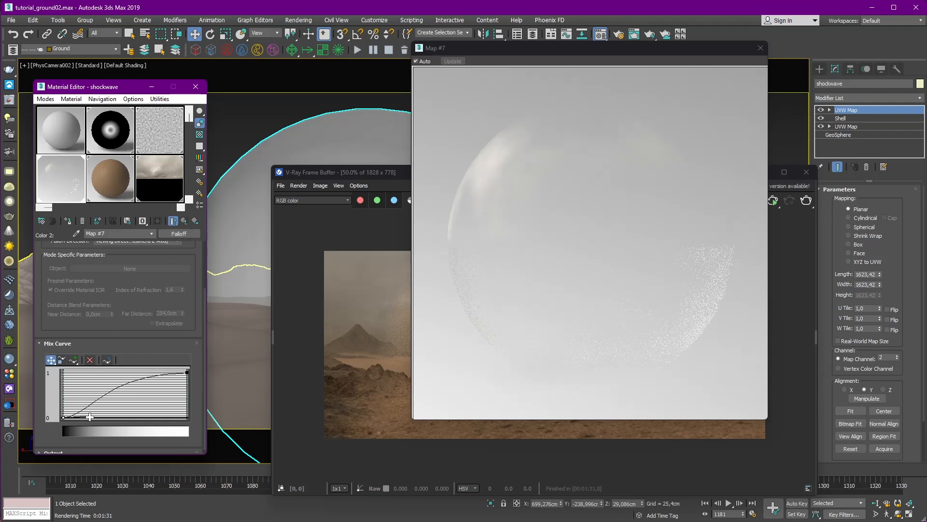
left_click(185, 221)
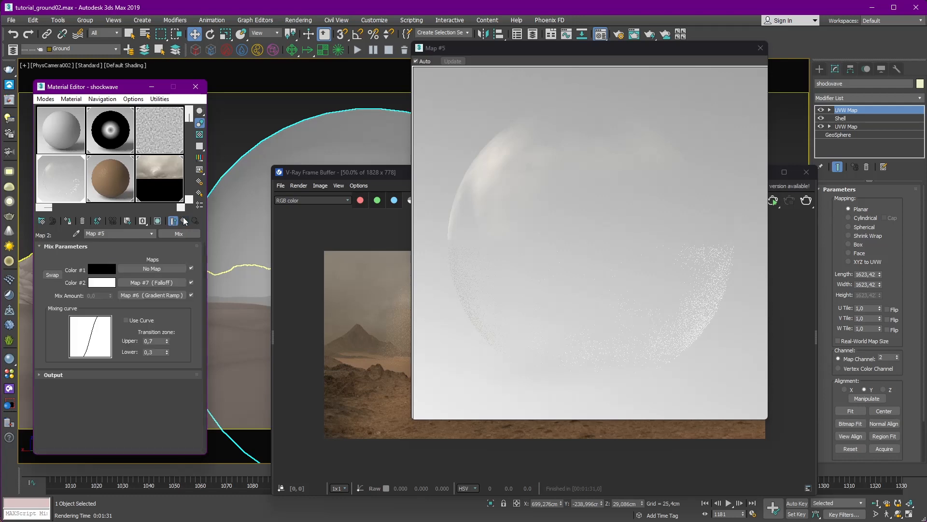
left_click(185, 221)
left_click(185, 221)
left_click(185, 221)
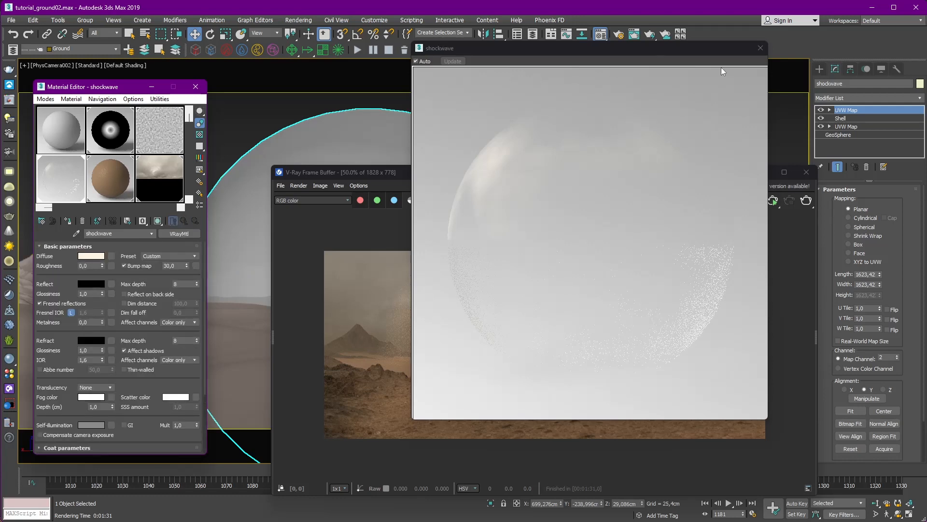
left_click(761, 48)
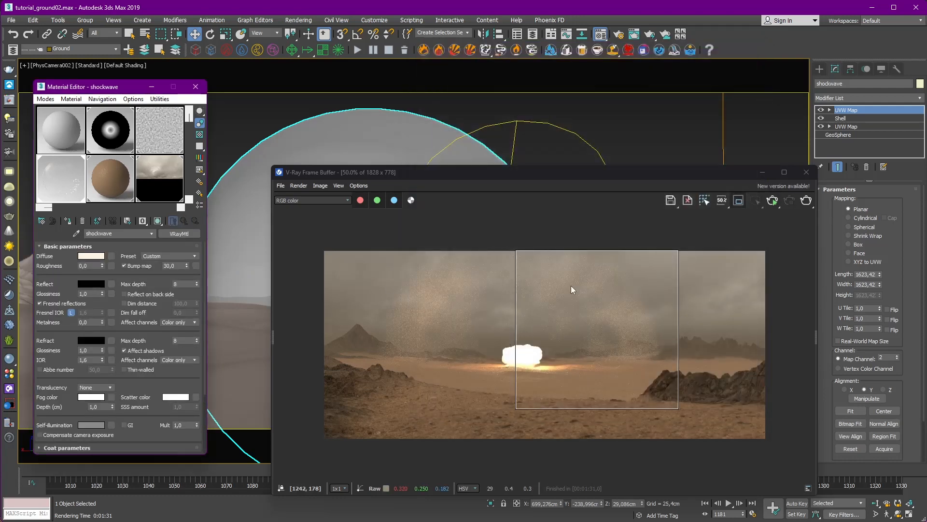
Make the shockwave material's diffuse color slightly less saturated and re-render the region to check the dome up close.
left_click(91, 256)
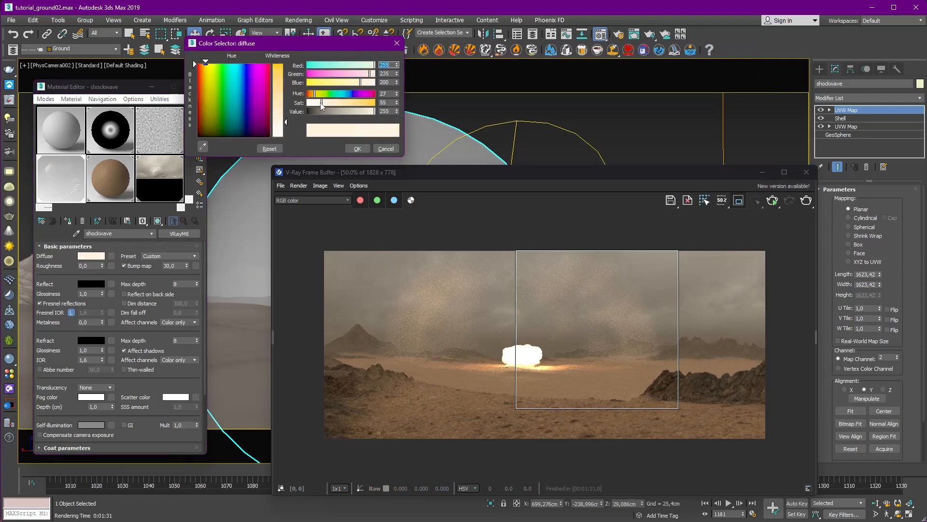
left_click(358, 148)
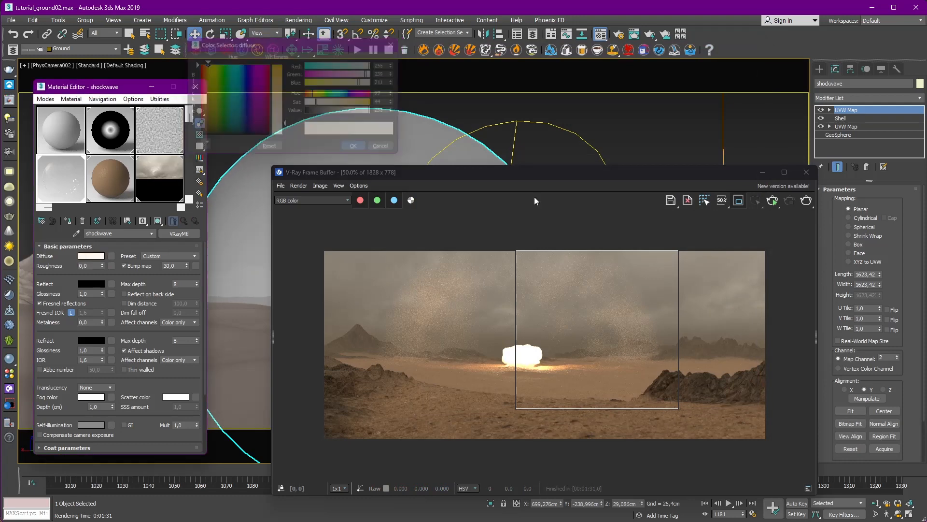
left_click(806, 200)
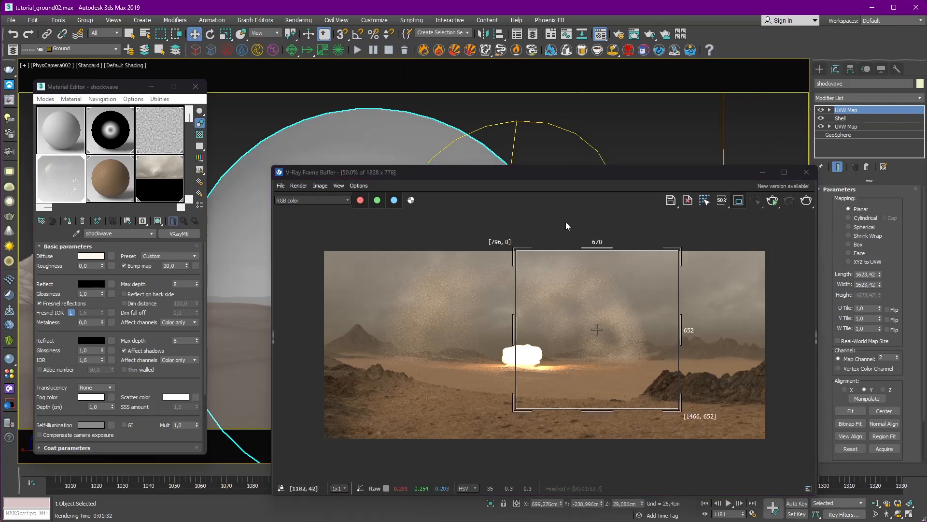
left_click_drag(579, 174, 561, 160)
left_click(721, 186)
scroll(607, 322, "up", 1)
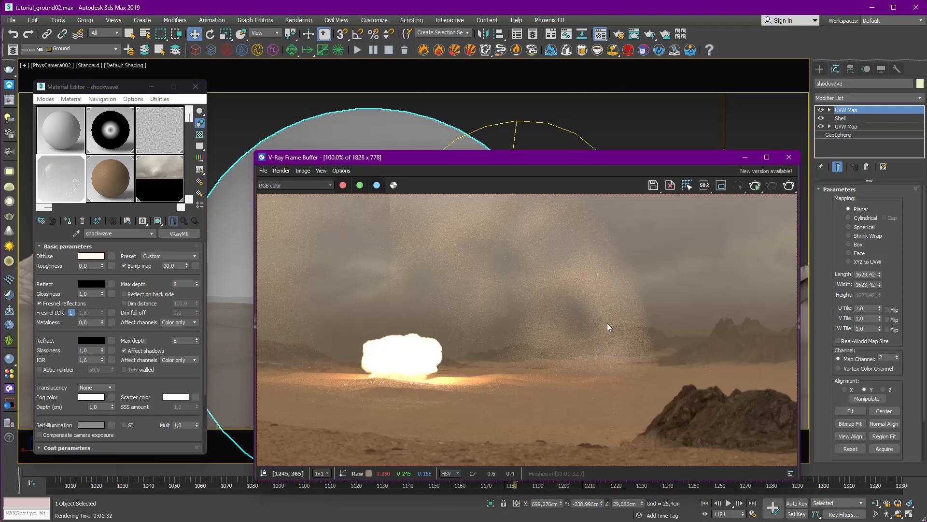
scroll(607, 322, "down", 1)
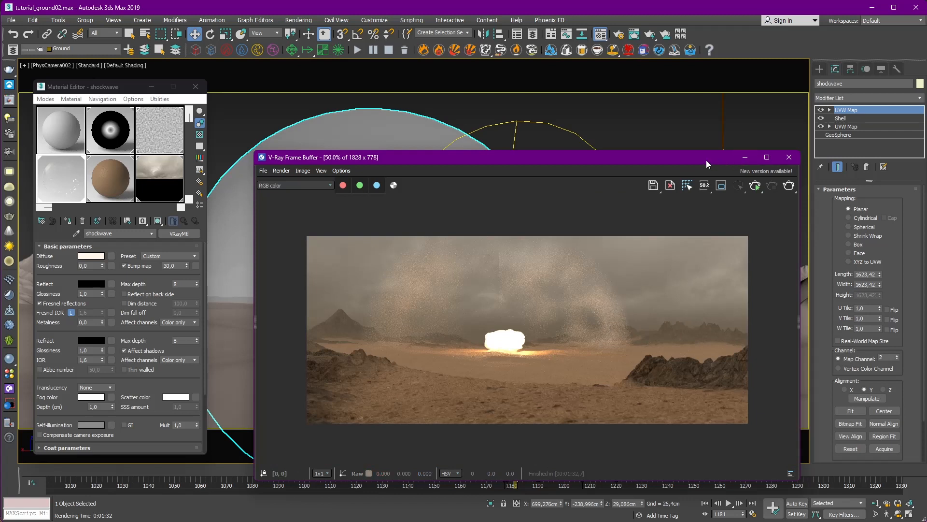
left_click_drag(707, 161, 693, 160)
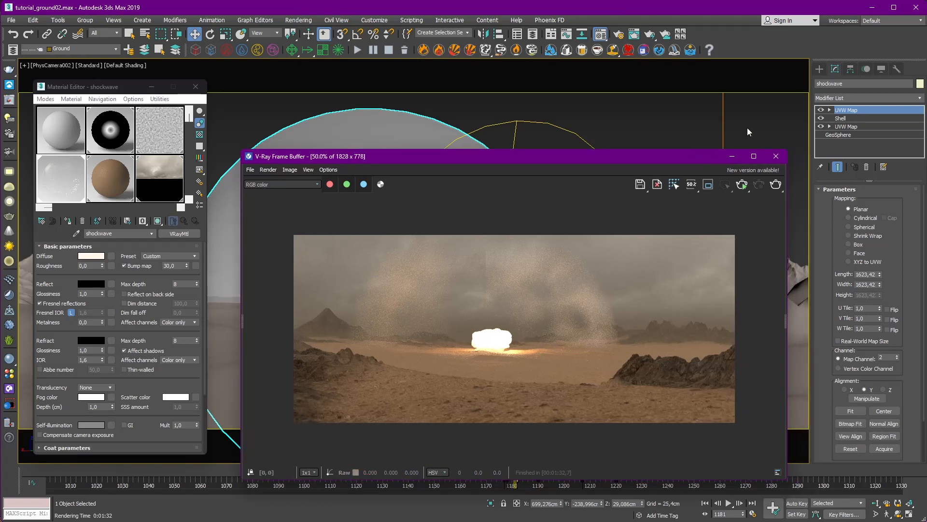
left_click(776, 156)
Deselect the shockwave sphere, switch to a perspective view overlooking the terrain and blast, and hide the lights.
left_click(772, 127)
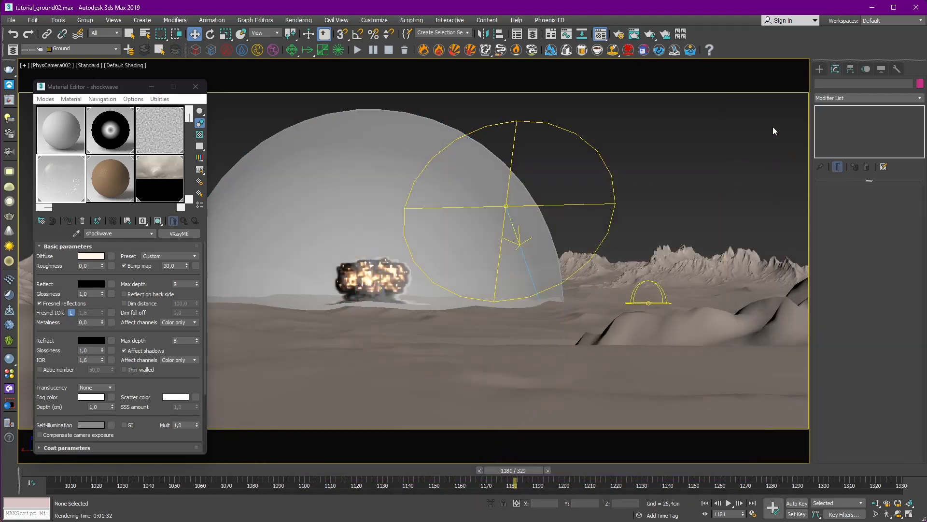
key("p")
key("z")
middle_click_drag(628, 199, 614, 256, "alt")
scroll(462, 226, "up", 3)
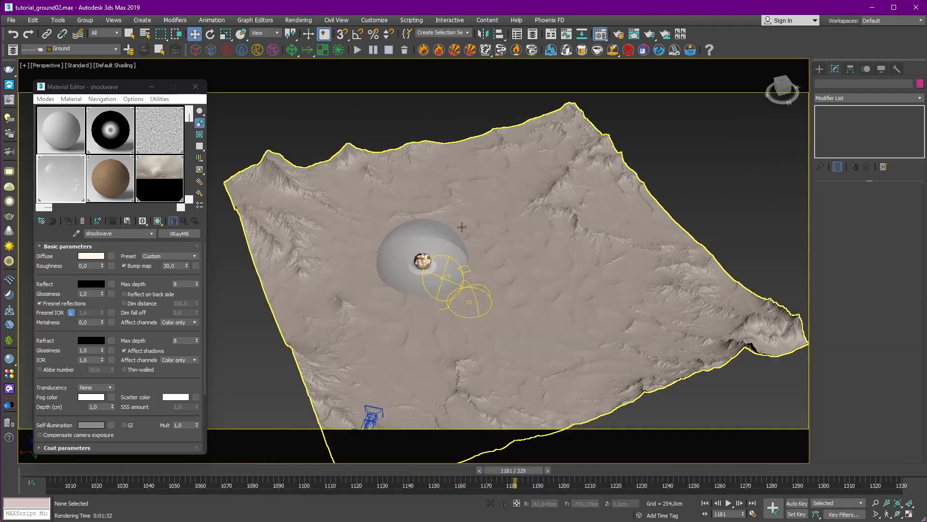
middle_click_drag(462, 226, 503, 236, "alt")
scroll(513, 226, "up", 4)
scroll(515, 225, "down", 5)
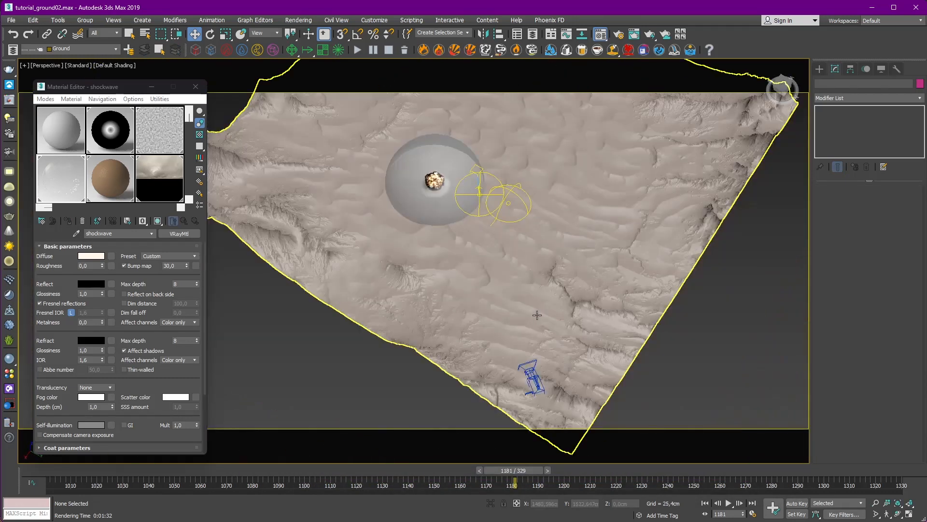
middle_click_drag(537, 315, 476, 378, "alt")
middle_click_drag(507, 232, 515, 265)
key("shift+l")
middle_click_drag(497, 235, 526, 255)
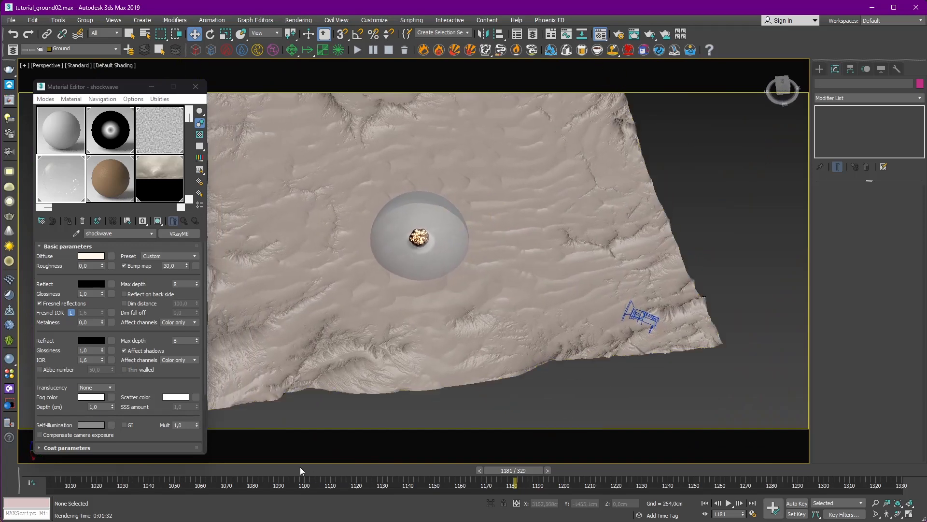
left_click_drag(300, 467, 550, 484)
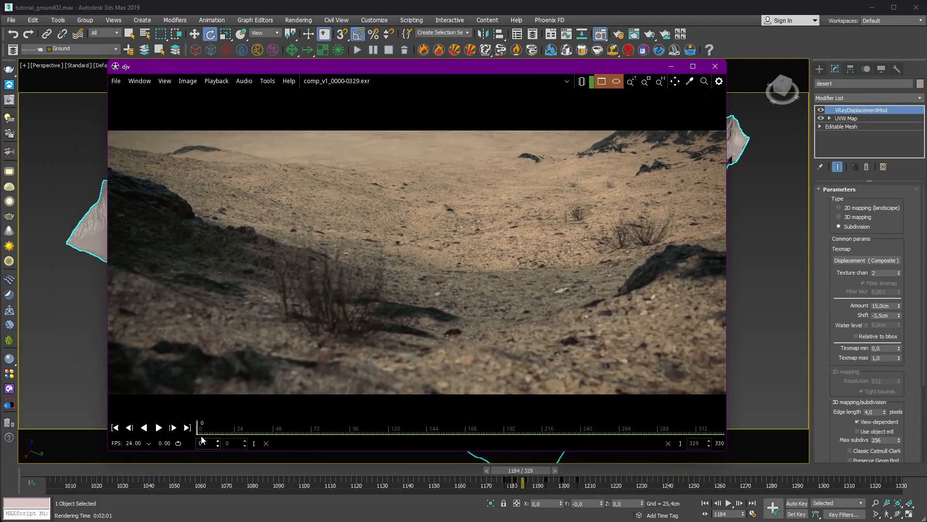
Switch to djv and scrub comp_v1_0000-0329.exr around frame 236, examining the explosion's dust front and the surrounding ground.
left_click_drag(202, 440, 574, 437)
scroll(693, 283, "up", 2)
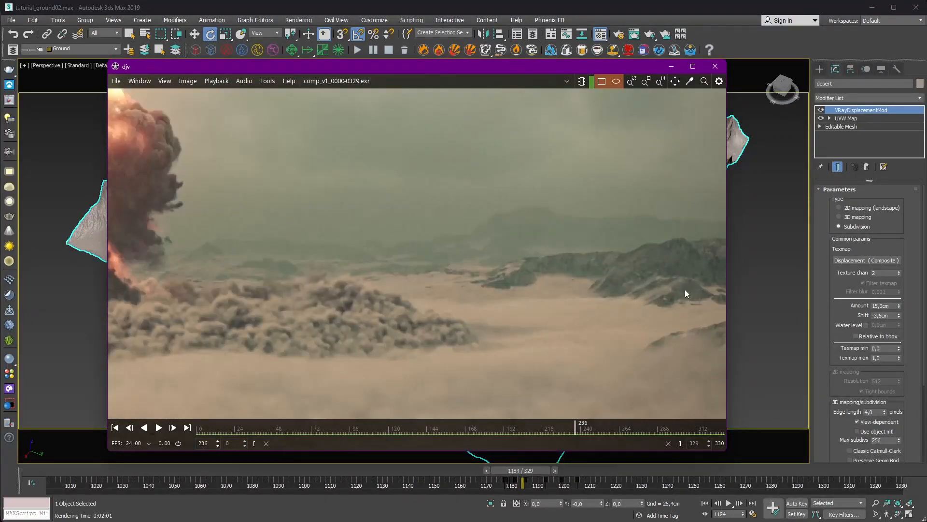
scroll(686, 289, "up", 2)
middle_click_drag(685, 289, 614, 275)
left_click_drag(575, 428, 548, 428)
middle_click_drag(231, 285, 724, 269)
scroll(350, 280, "down", 5)
scroll(327, 260, "up", 8)
middle_click_drag(522, 280, 449, 290)
Compare the distant desert ground between frames 234 and 240 as the shockwave passes, and close the djv player.
left_click_drag(547, 427, 572, 429)
scroll(317, 258, "up", 4)
middle_click_drag(317, 258, 459, 278)
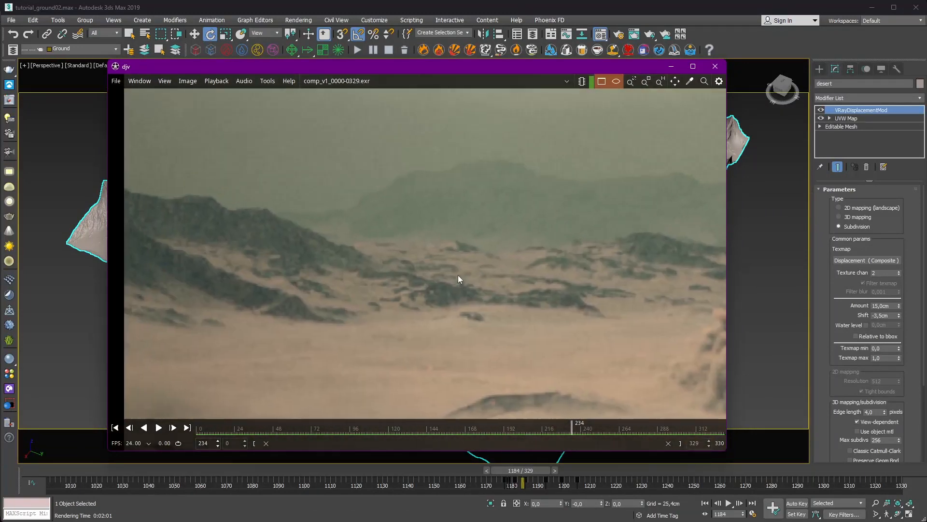
mouse_move(572, 428)
left_mouse_down()
mouse_move(587, 431)
mouse_move(538, 432)
mouse_move(601, 426)
mouse_move(581, 433)
left_mouse_up()
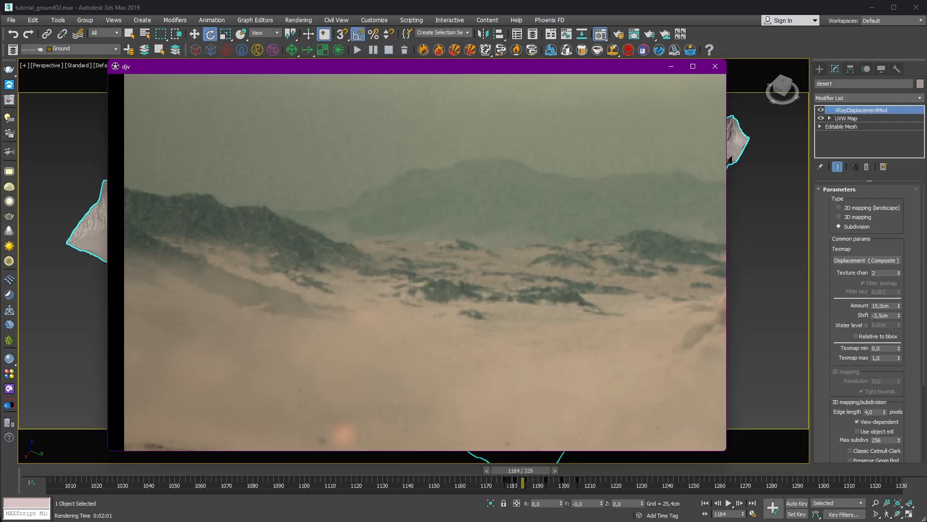
middle_click_drag(532, 286, 401, 265)
scroll(450, 248, "down", 3)
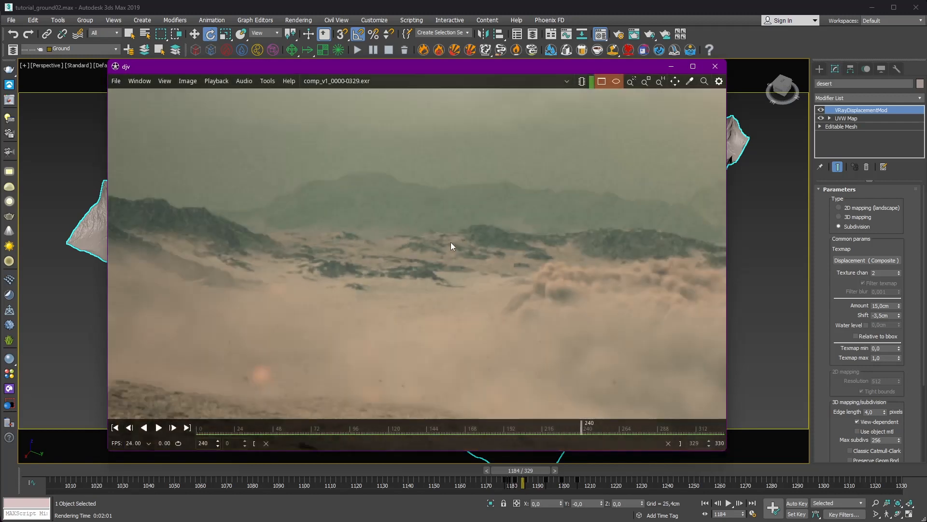
scroll(500, 216, "down", 5)
middle_click_drag(562, 206, 357, 237)
scroll(425, 220, "down", 1)
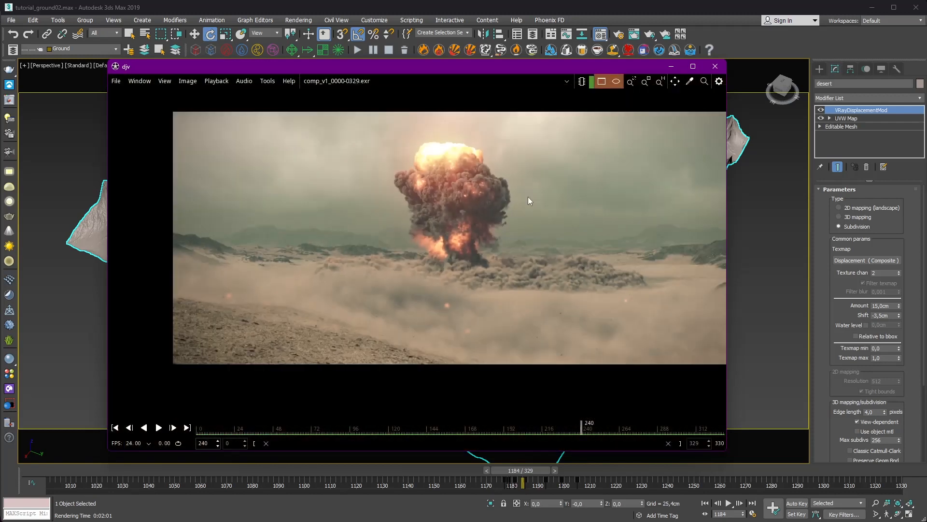
middle_click_drag(490, 224, 438, 250)
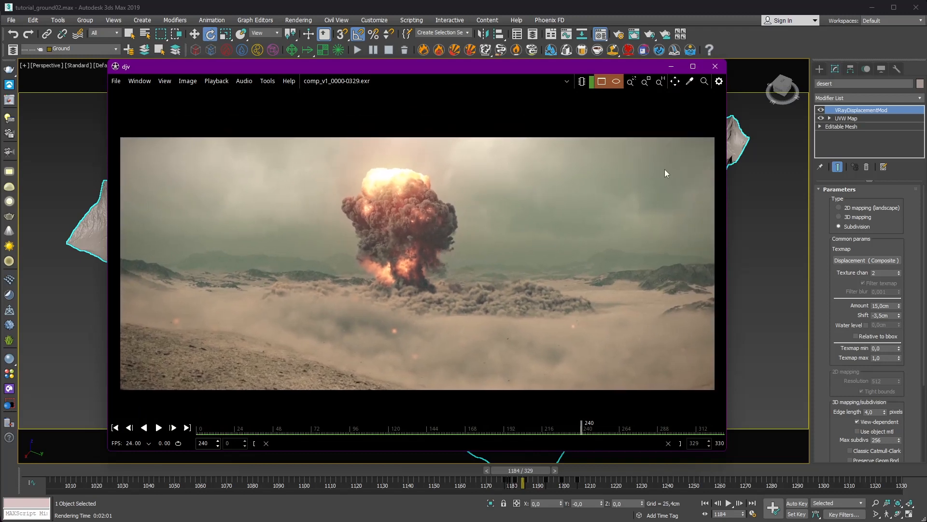
left_click(715, 69)
Add a second planar UVW Map modifier above the desert mesh's existing UVW Map, using map channel 3.
left_click_drag(592, 75, 652, 77)
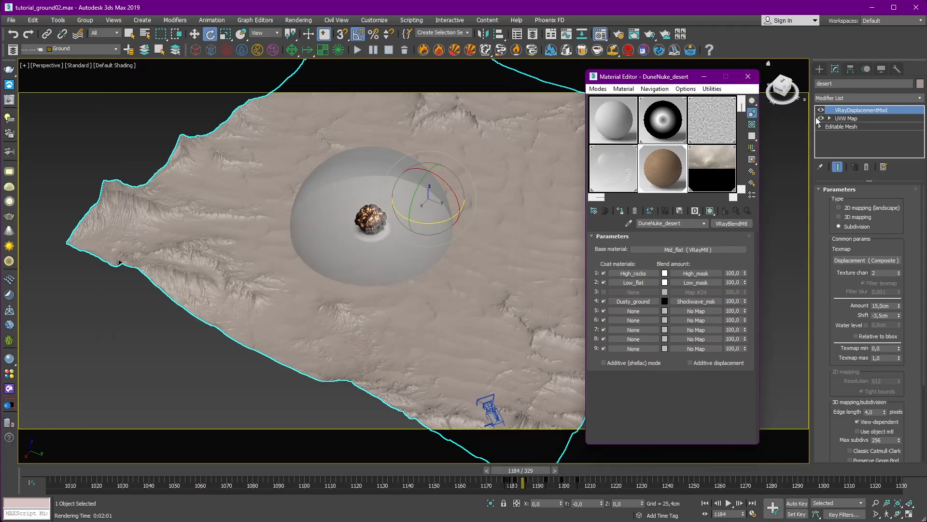
left_click(852, 117)
left_click(863, 96)
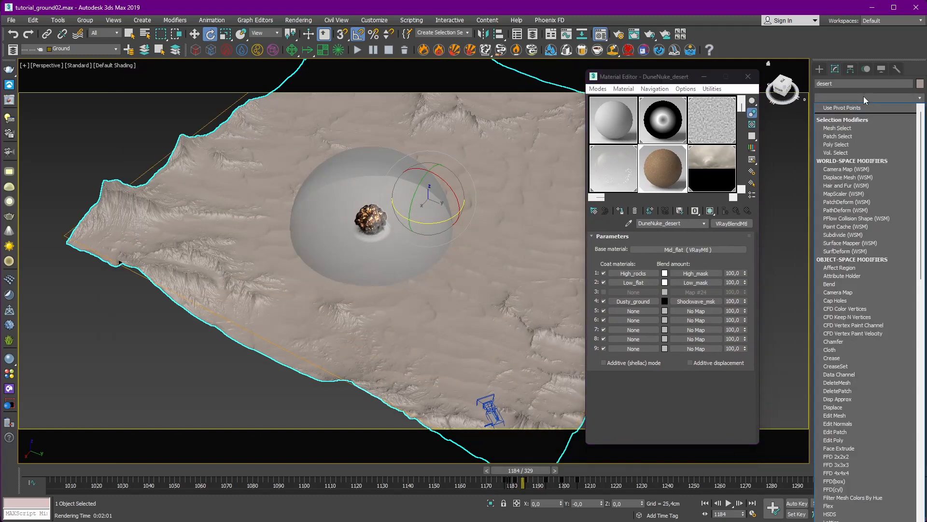
key("u")
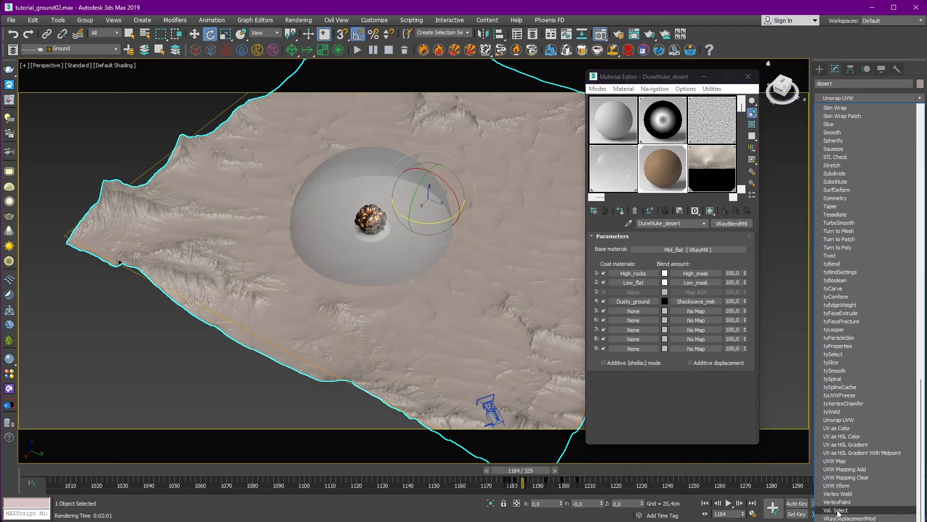
left_click(845, 461)
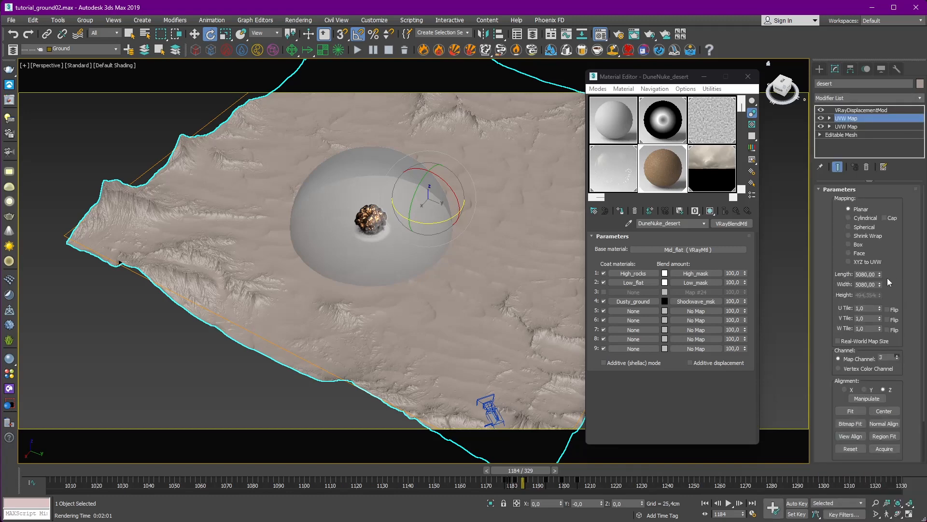
left_click_drag(674, 81, 704, 83)
middle_click_drag(478, 163, 491, 170, "alt")
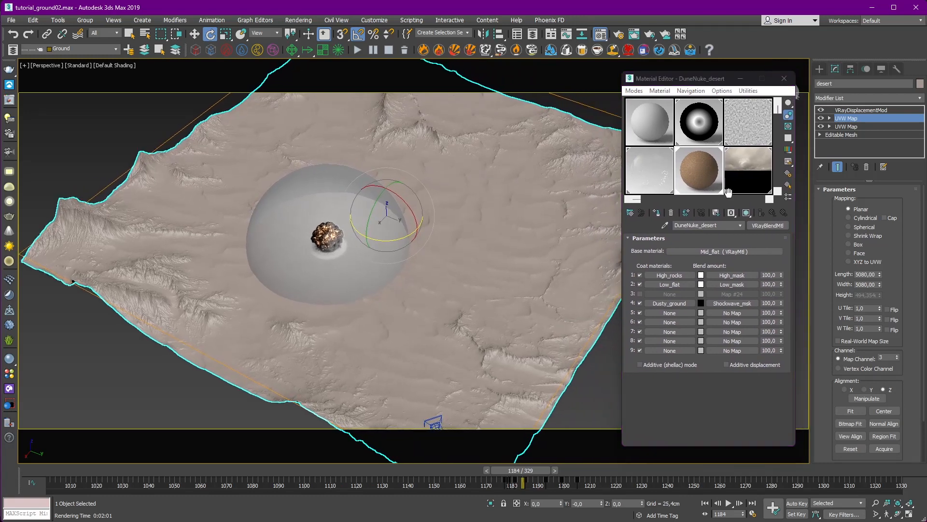
Display the gradient ramp in Layer 1 of the Shockwave_msk map on the terrain and shade the viewport with material colours.
left_click(737, 303)
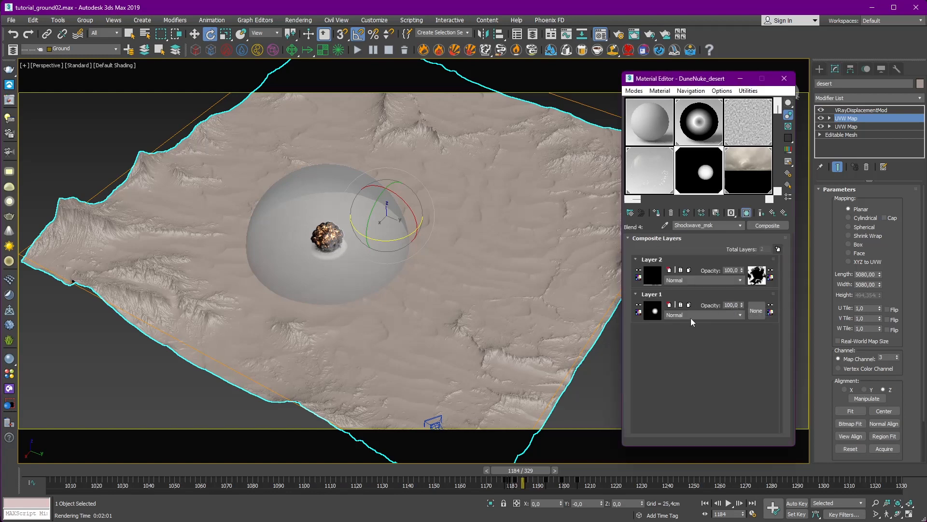
left_click(653, 313)
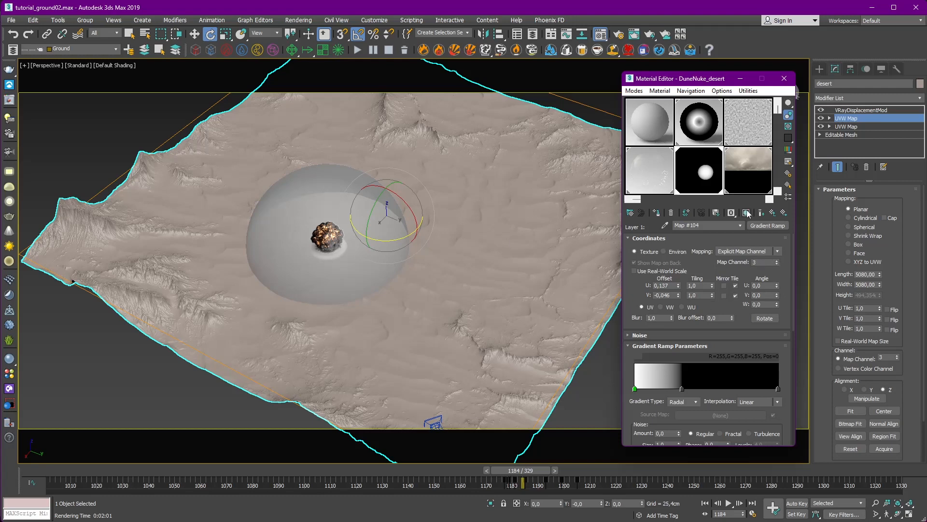
left_click(746, 213)
left_click(881, 69)
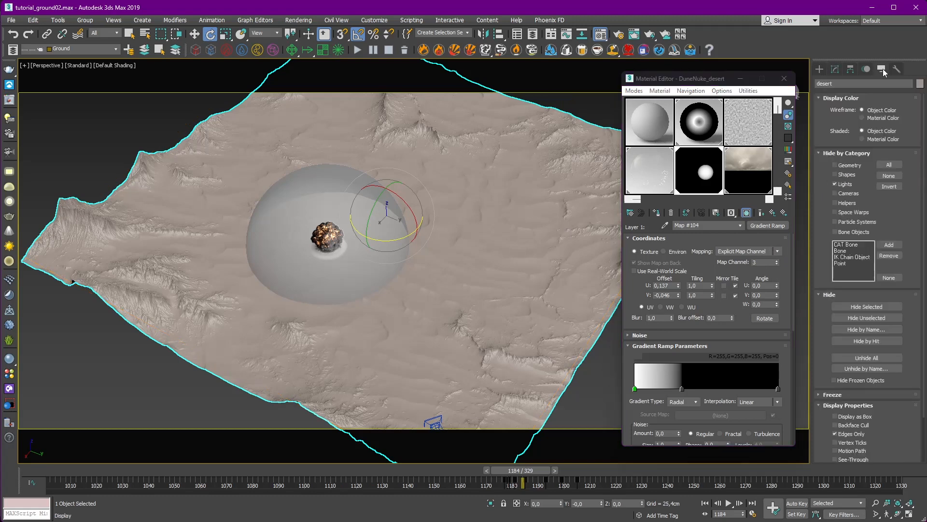
left_click(873, 139)
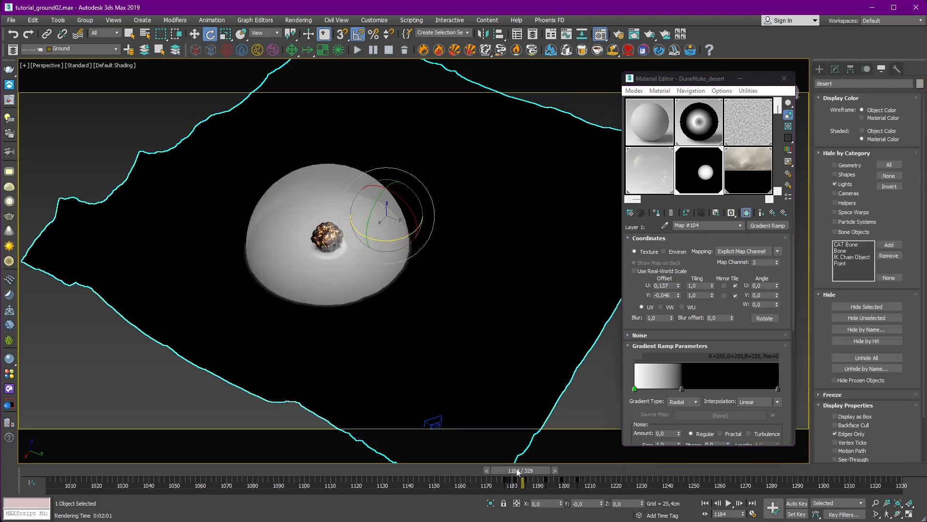
Go to frame 1181 and clear the gradient ramp from Layer 1 of the Shockwave_msk map.
mouse_move(518, 472)
left_mouse_down()
mouse_move(542, 477)
mouse_move(515, 472)
left_mouse_up()
right_click(764, 228)
left_click(788, 256)
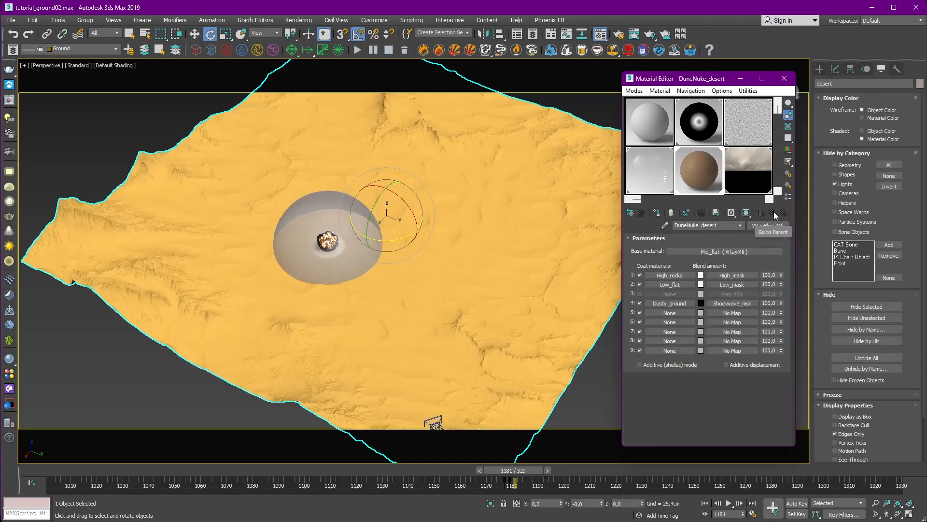
Assign a new Gradient Ramp to Layer 1 of Shockwave_msk with map channel 3, and display it on the terrain.
left_click(732, 303)
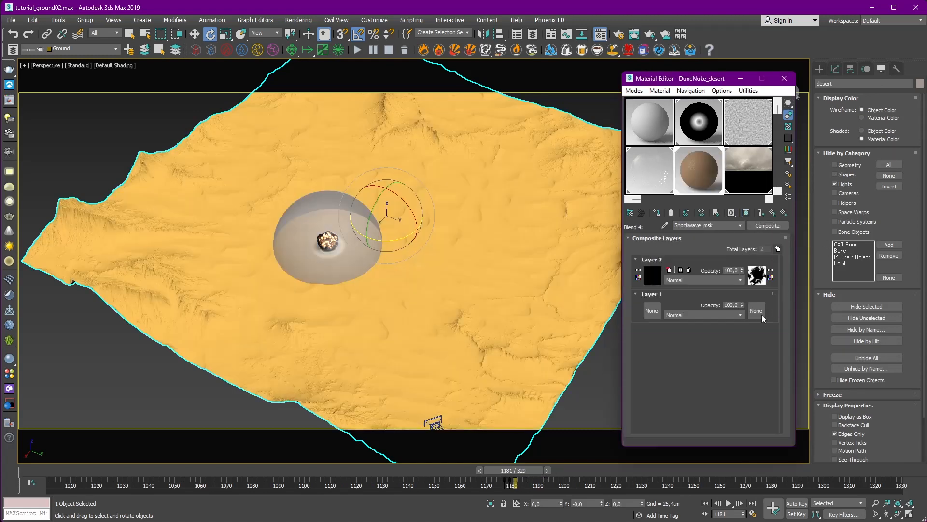
left_click(756, 311)
double_click(395, 296)
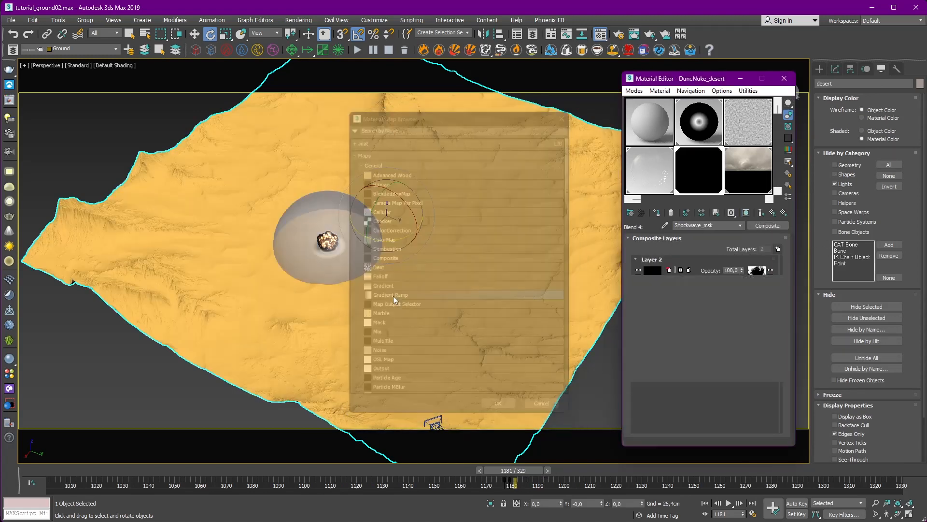
left_click(776, 262)
left_click(776, 262)
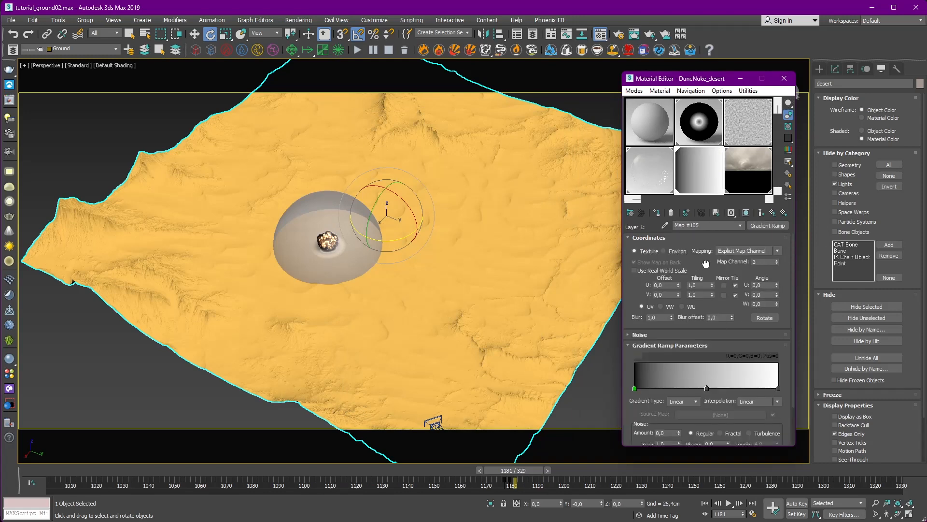
scroll(761, 241, "down", 1)
left_click(746, 212)
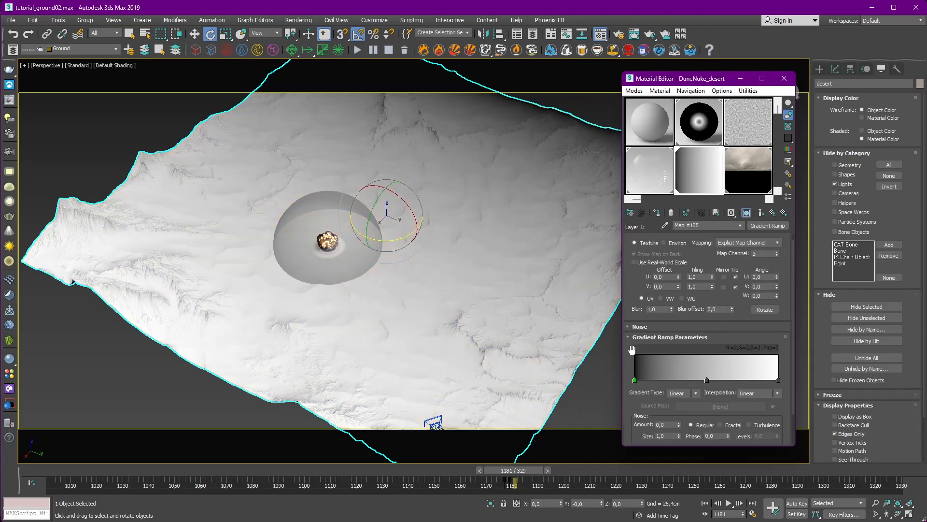
Set the new ramp's gradient type to Radial and move its middle flag to position 17.
left_click(681, 393)
left_click(681, 452)
scroll(492, 246, "down", 3)
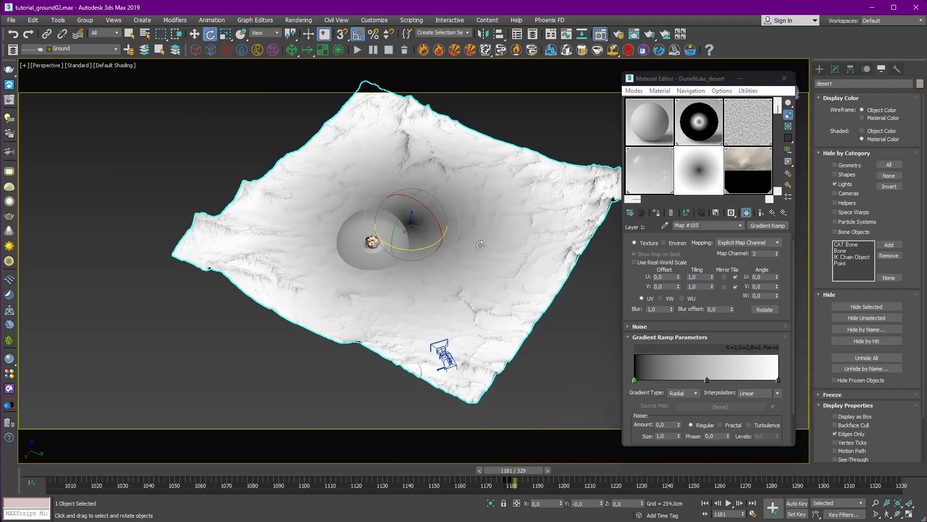
left_click_drag(707, 380, 660, 380)
Set the ramp's flag at position 17 to pure white and change the interpolation to Solid.
double_click(659, 380)
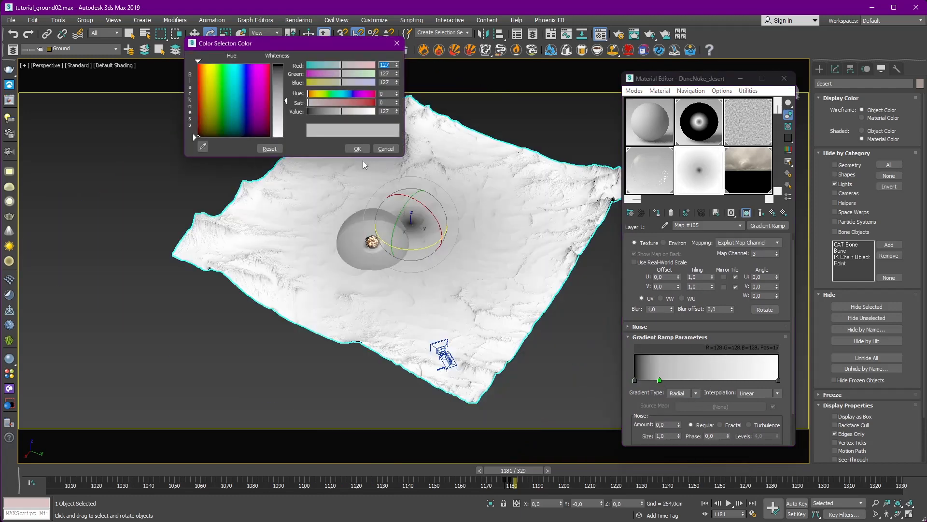
left_click_drag(346, 112, 375, 112)
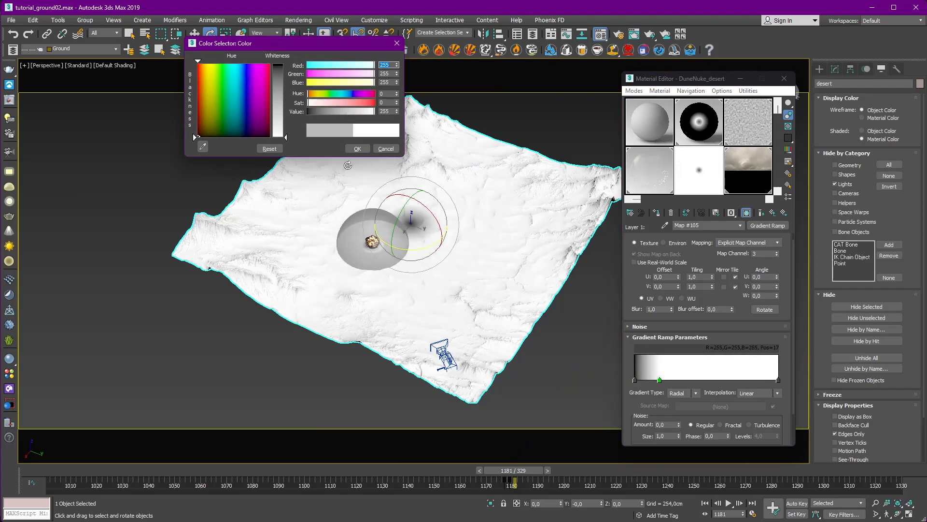
left_click(358, 148)
left_click(758, 392)
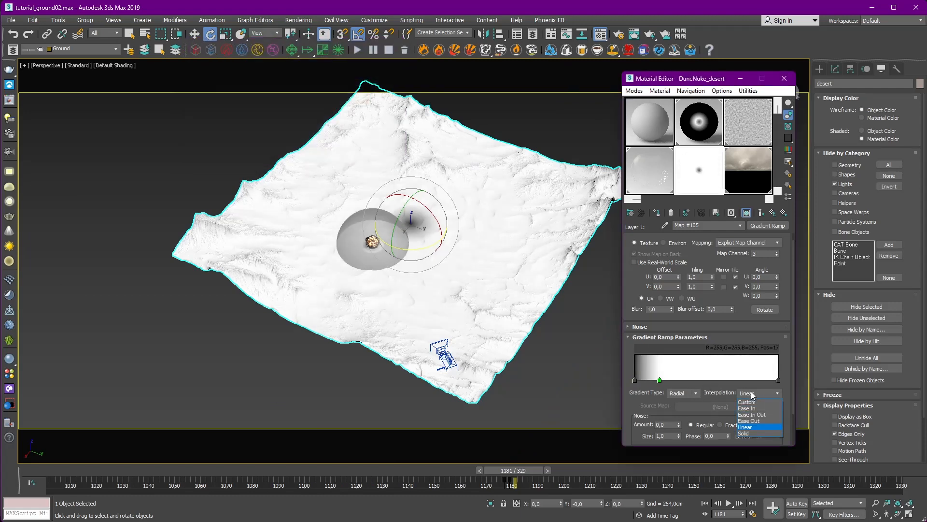
left_click(748, 434)
Activate the gizmo of the desert's channel 3 UVW Map from a top-down view and scale it up beyond the terrain's edges.
middle_click_drag(518, 268, 500, 282, "alt")
key("w")
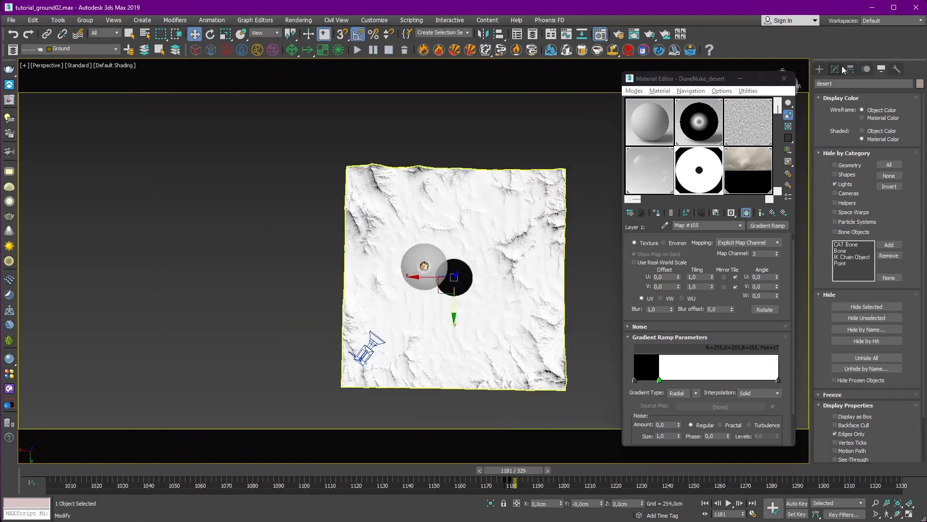
left_click(835, 69)
left_click(846, 118)
key("1")
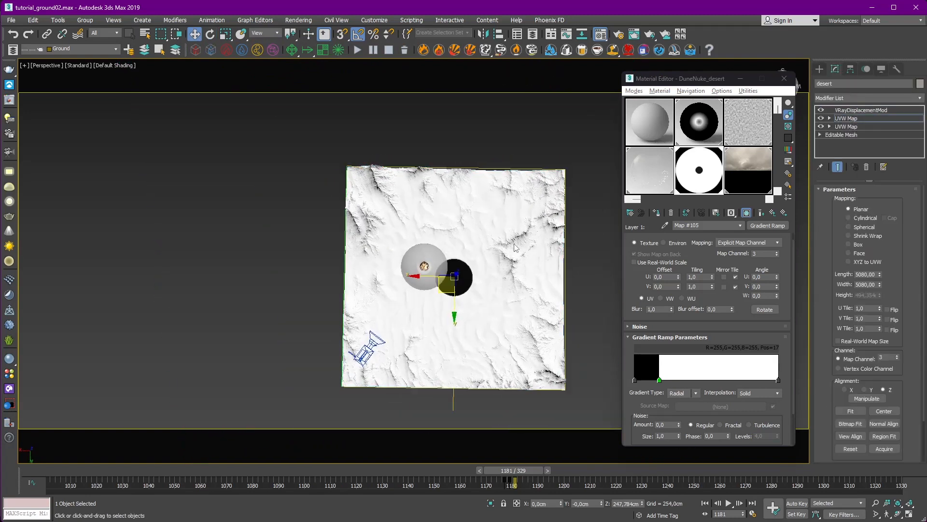
scroll(505, 262, "up", 3)
middle_click_drag(506, 262, 566, 186)
key("r")
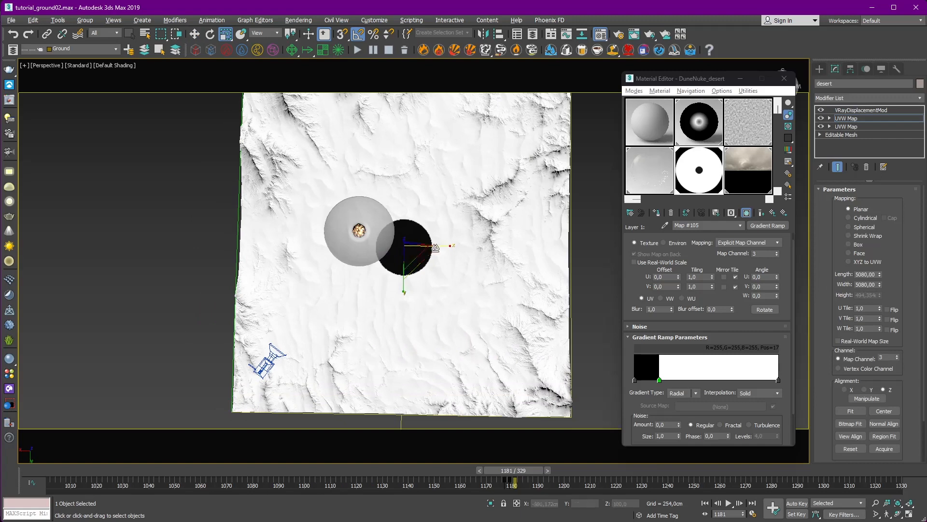
left_click_drag(395, 265, 424, 263)
Move the UVW Map gizmo onto the centre of the explosion, at about X 701 cm, Y -240 cm.
key("w")
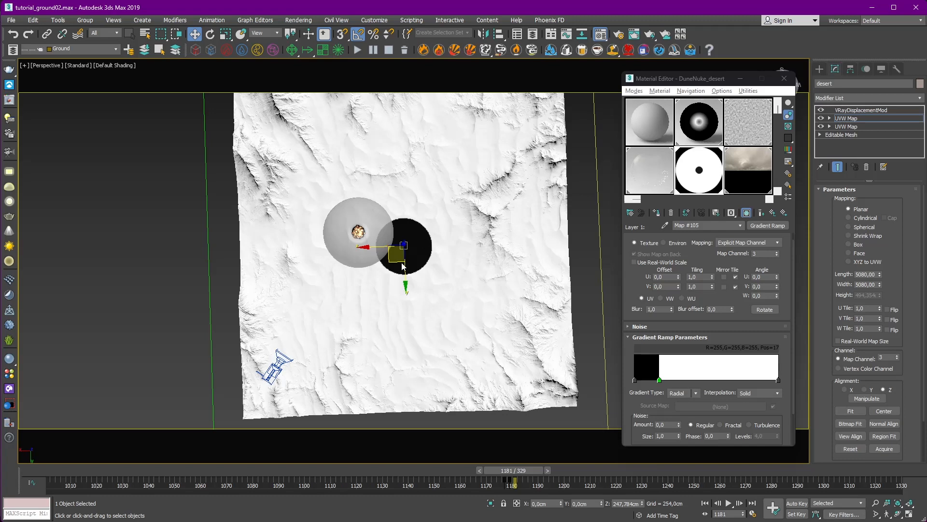
scroll(395, 261, "up", 2)
left_click_drag(360, 305, 287, 284)
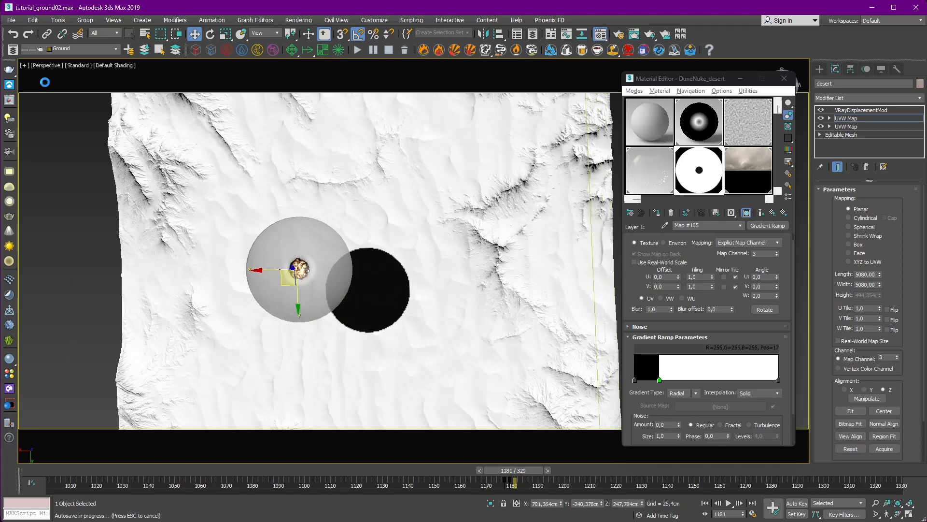
Hide the cone_expld layer using the Layer Explorer, and close the explorer.
left_click(13, 51)
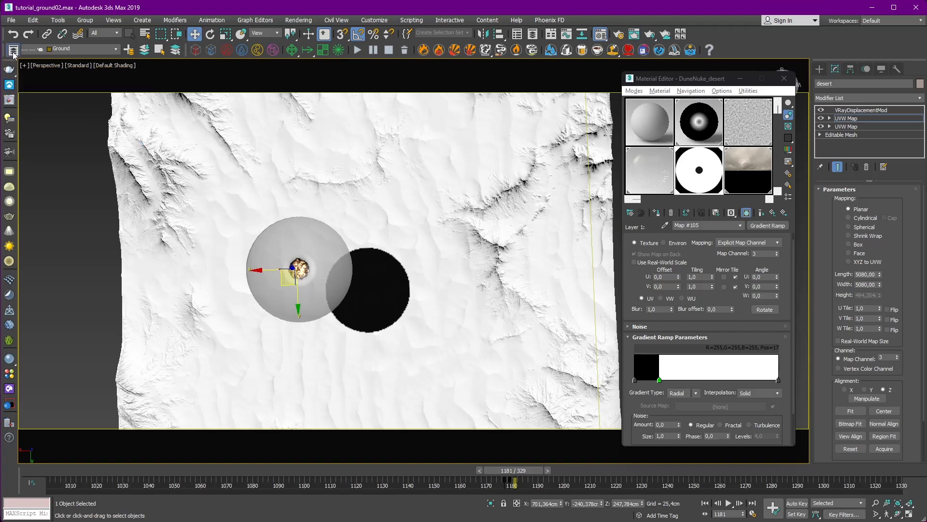
left_click(50, 158)
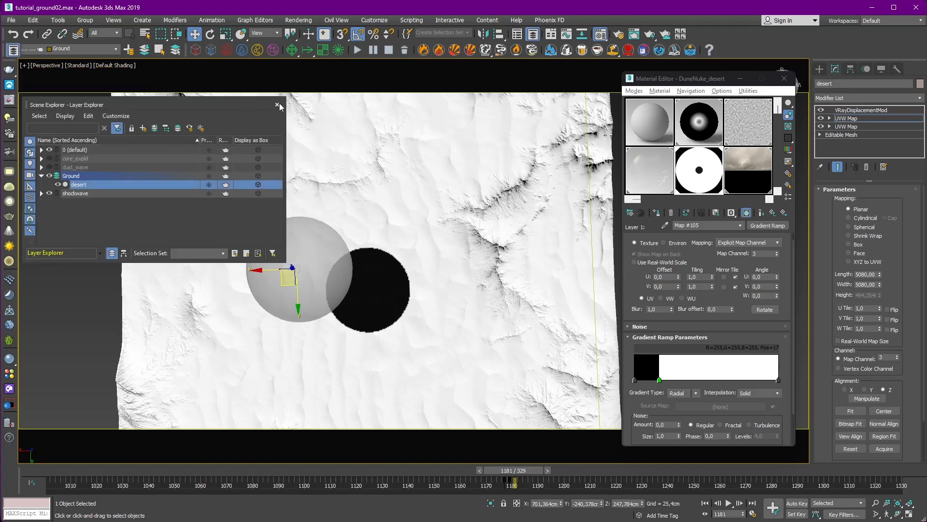
left_click(277, 105)
scroll(423, 201, "down", 3)
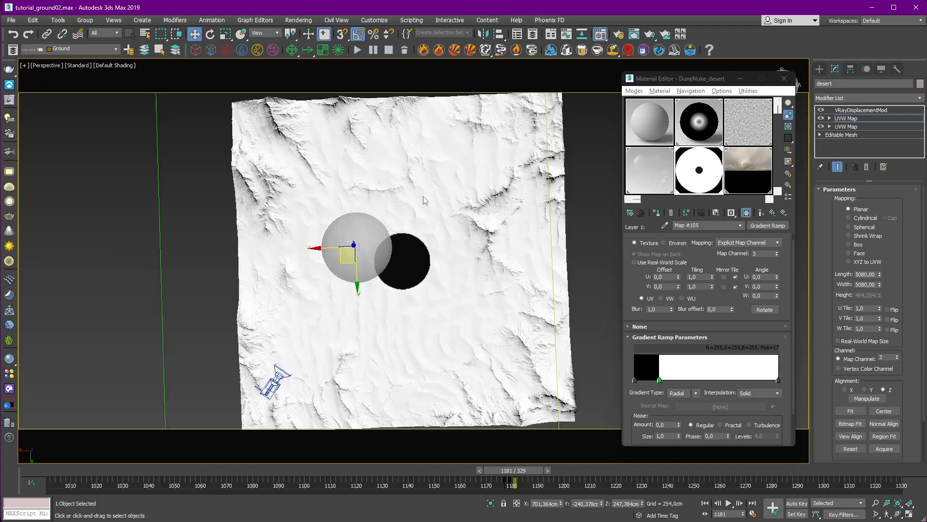
Toggle the channel 3 UVW Map to refresh it and nudge its gizmo under the dome, to about X 689 cm, Y -224 cm.
left_click(822, 119)
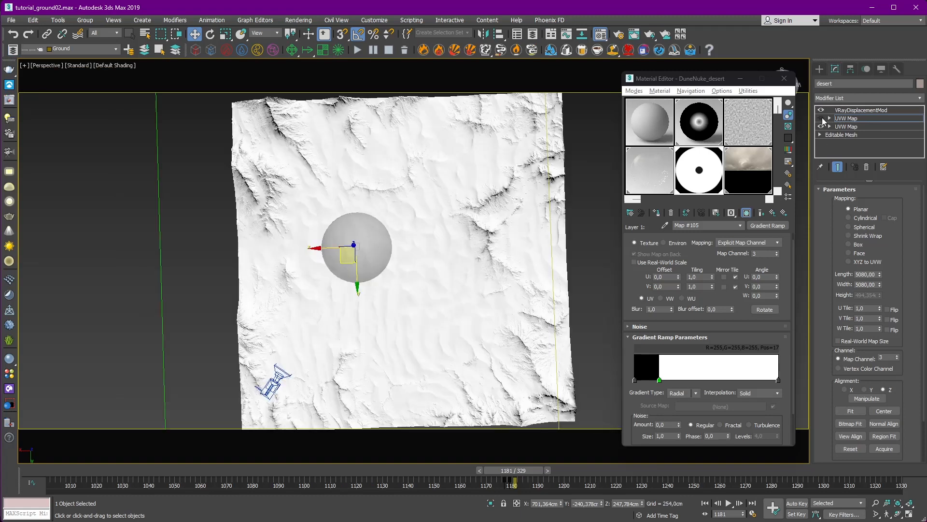
left_click(822, 119)
scroll(418, 279, "up", 6)
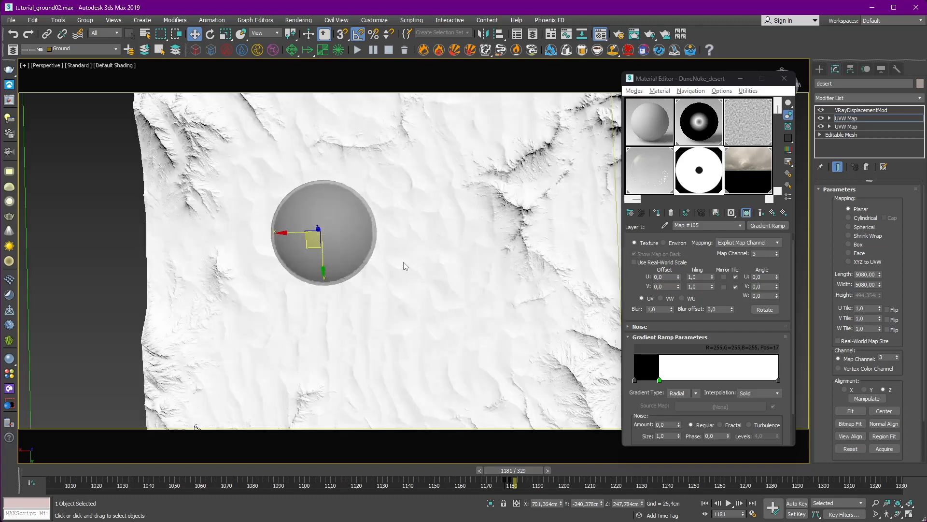
scroll(338, 292, "up", 3)
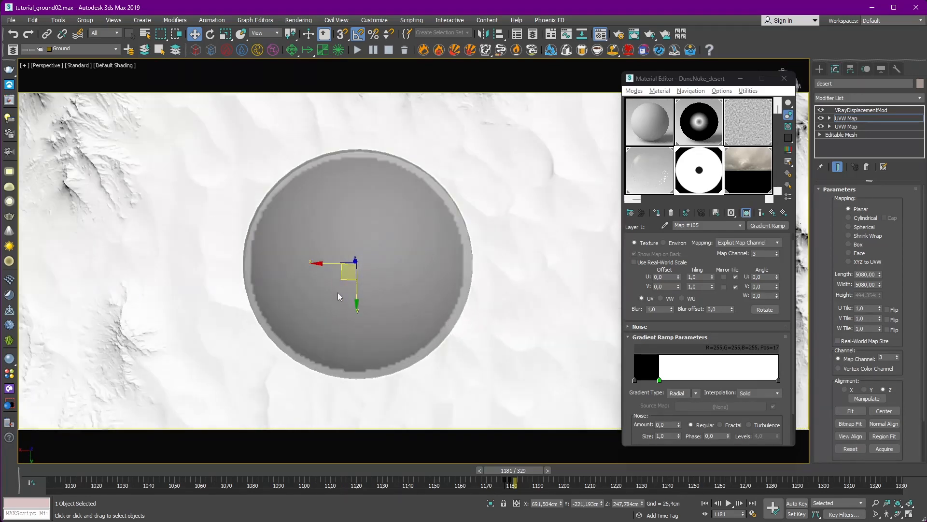
left_click_drag(343, 280, 343, 282)
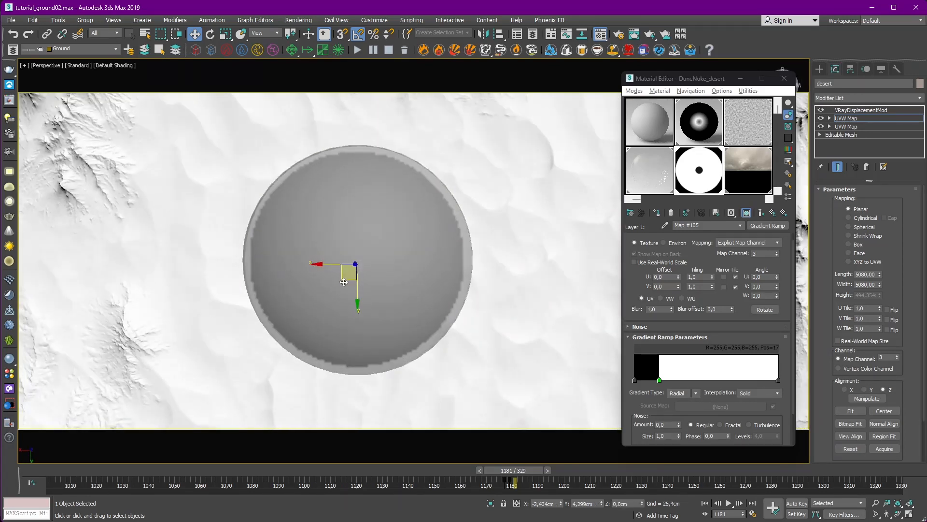
left_click(824, 119)
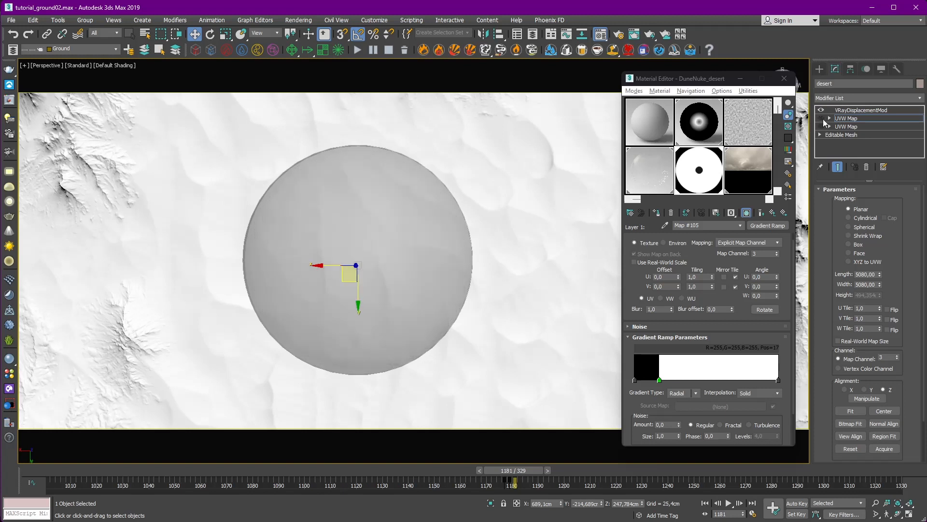
left_click(823, 119)
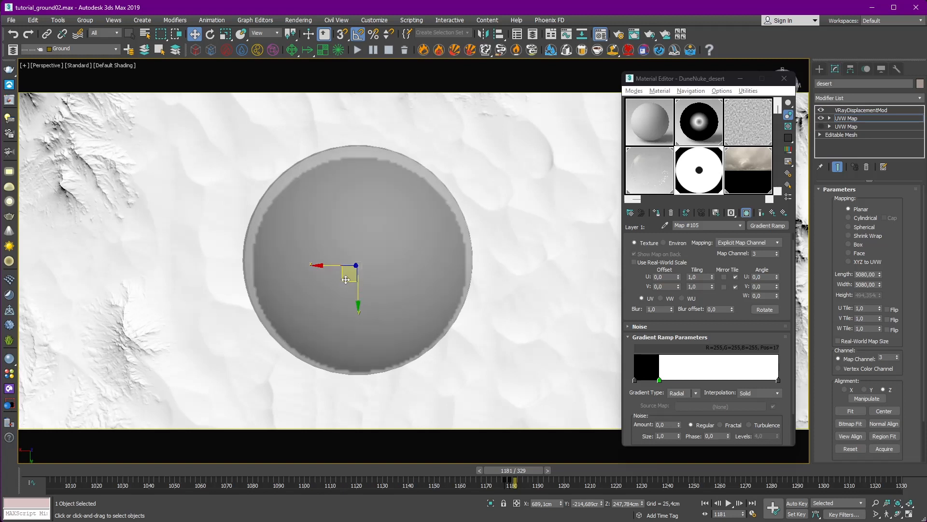
left_click_drag(346, 279, 346, 278)
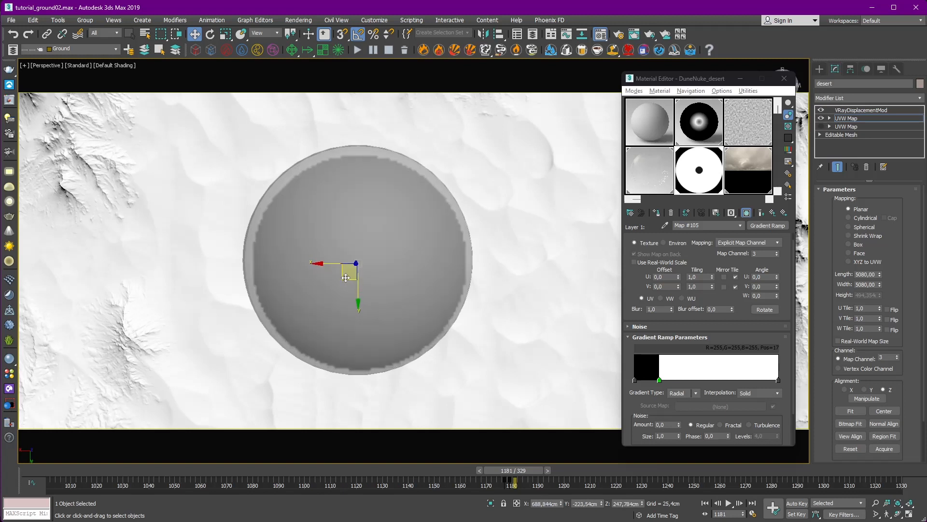
Reselect the UVW Map gizmo, shift it to about X 700 cm, Y -237 cm, and toggle the modifier to refresh the mapping.
left_click(847, 118)
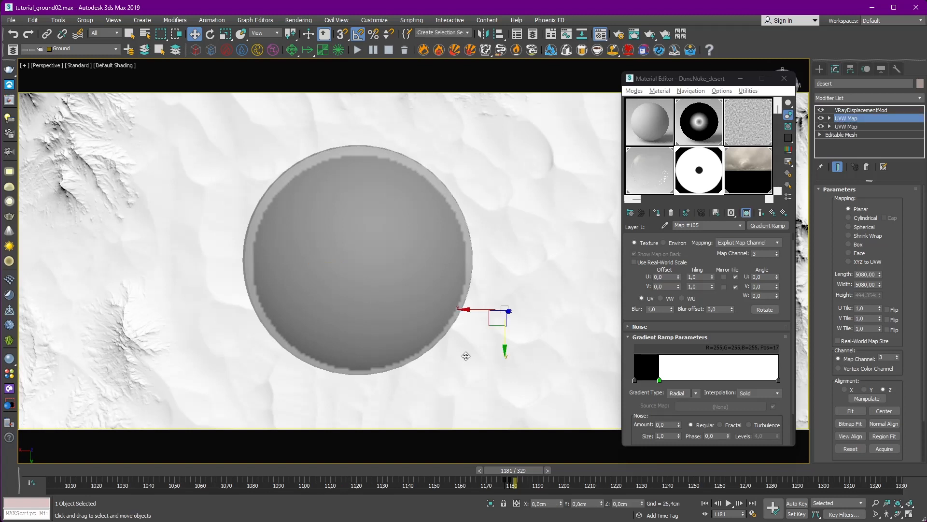
left_click(855, 118)
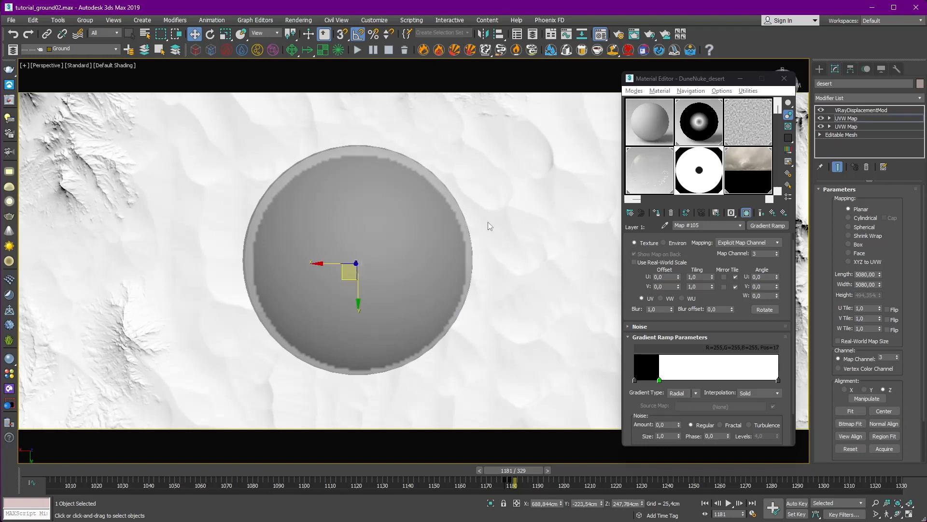
left_click_drag(344, 279, 341, 276)
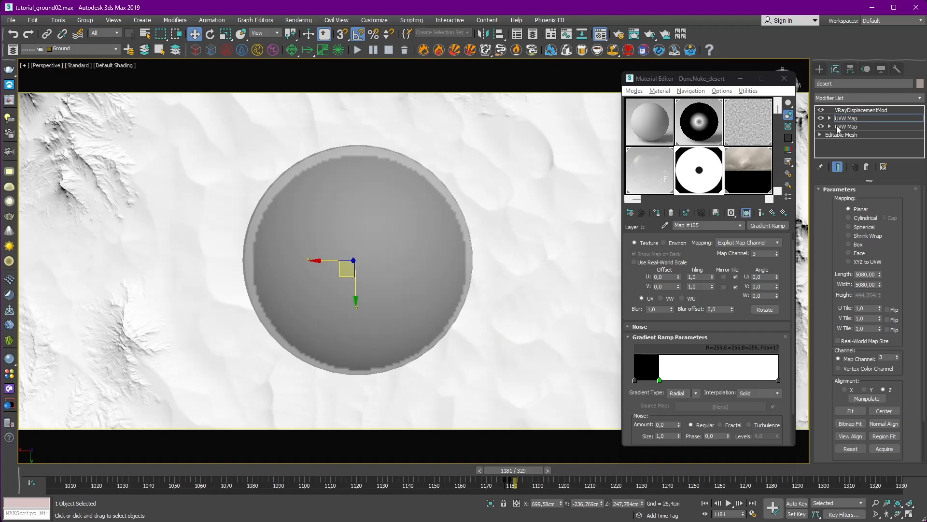
left_click(822, 119)
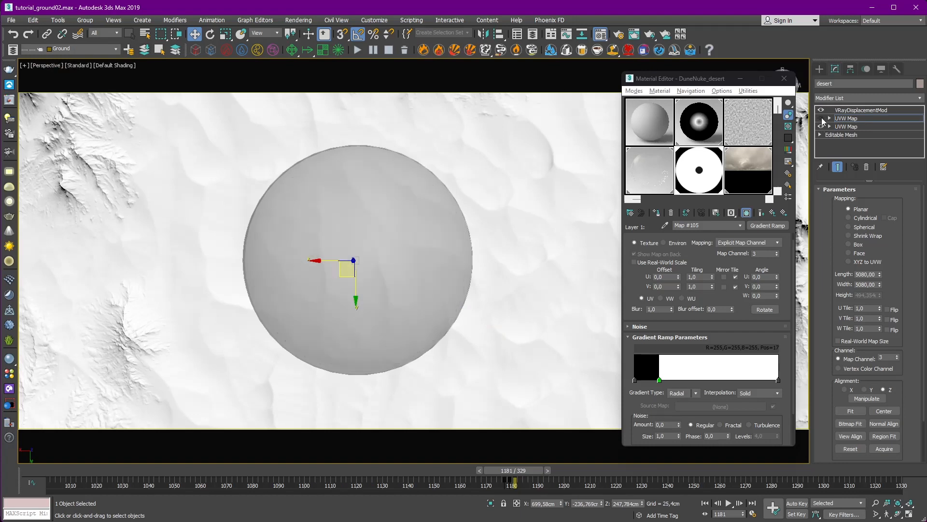
left_click(822, 119)
Invert the radial Gradient Ramp's colours by making the start flag white and the flag at position 17 black.
scroll(476, 210, "down", 10)
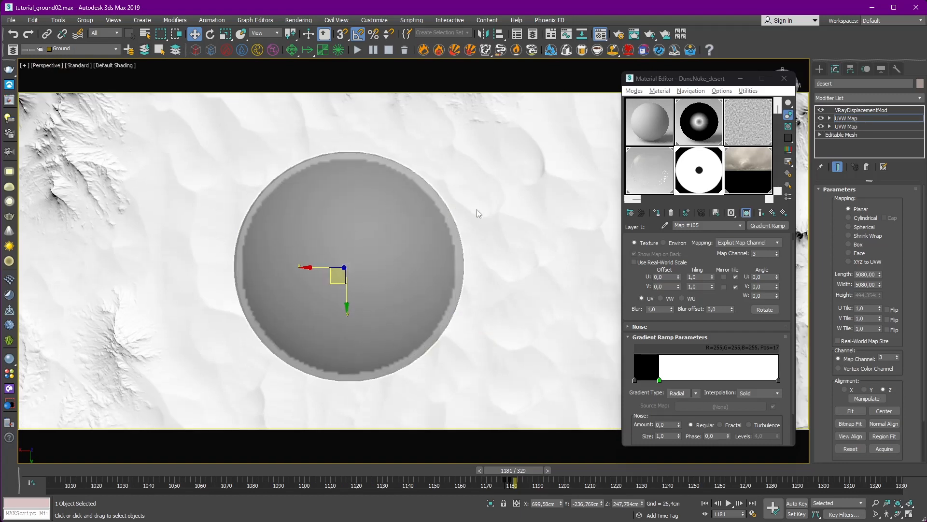
middle_click_drag(371, 243, 349, 294, "alt")
scroll(400, 187, "up", 3)
scroll(348, 294, "up", 5)
scroll(425, 259, "down", 3)
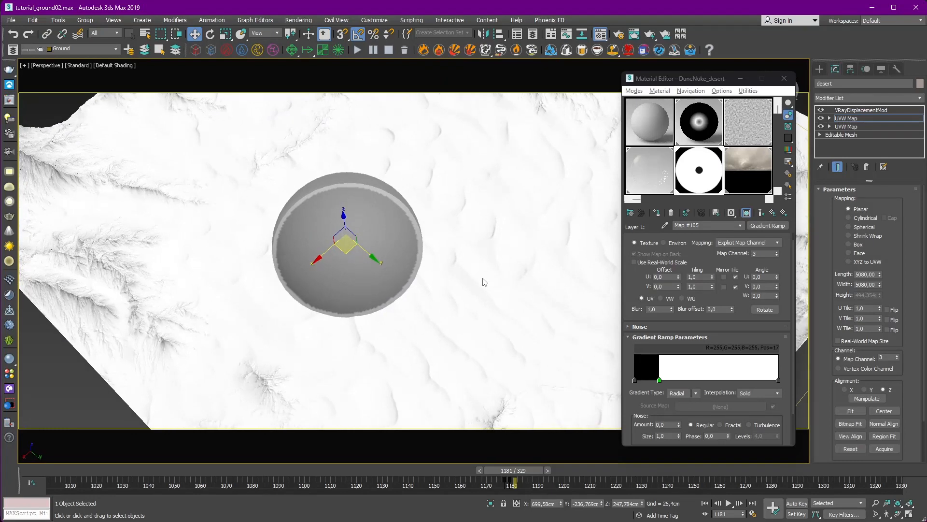
double_click(635, 380)
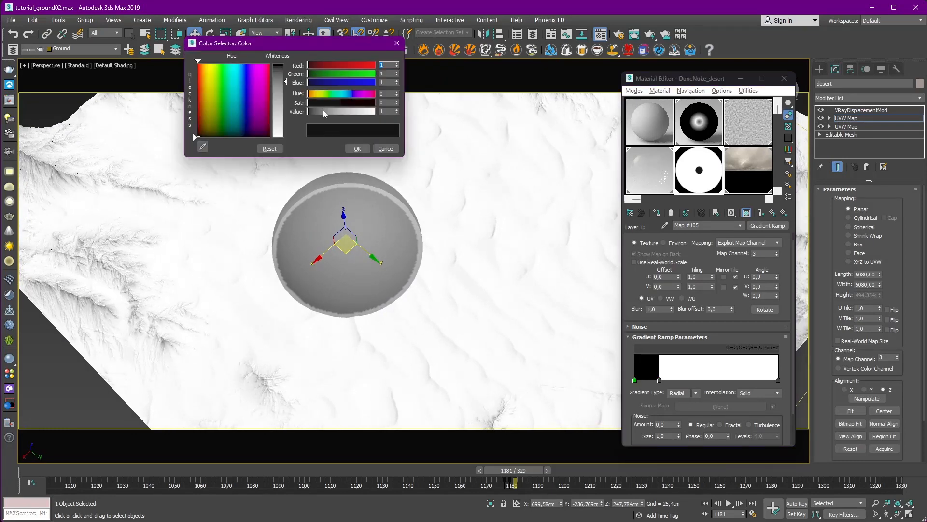
left_click(354, 151)
left_click_drag(323, 110, 297, 135)
double_click(659, 380)
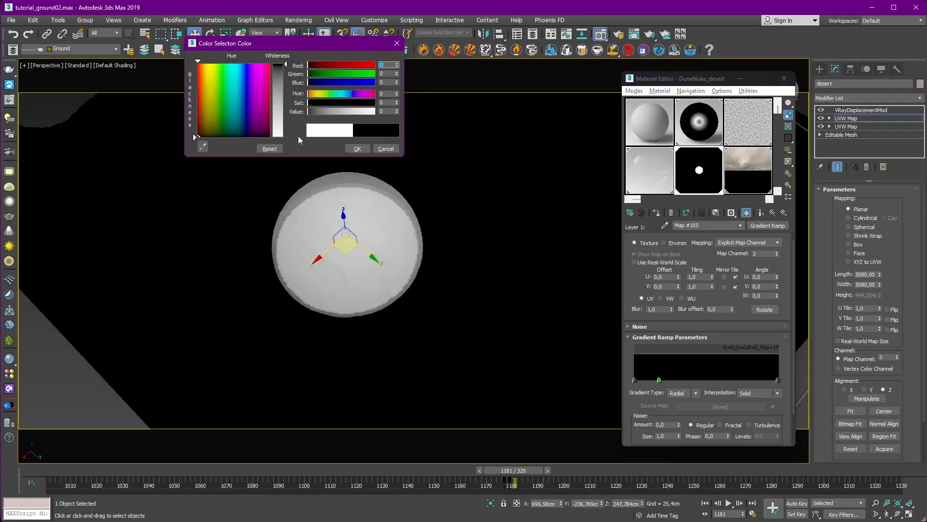
left_click(357, 149)
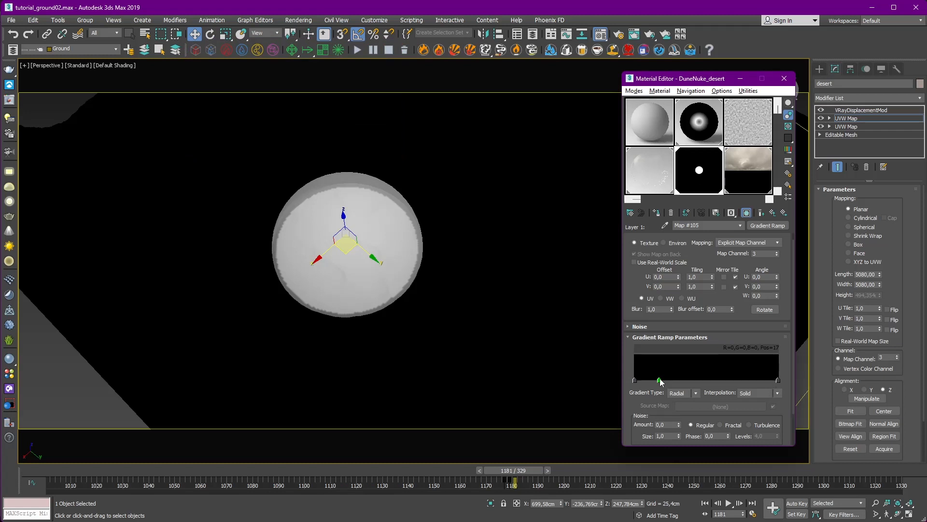
Set the Gradient Ramp's interpolation to Linear and check the colour of the start flag.
left_click(758, 393)
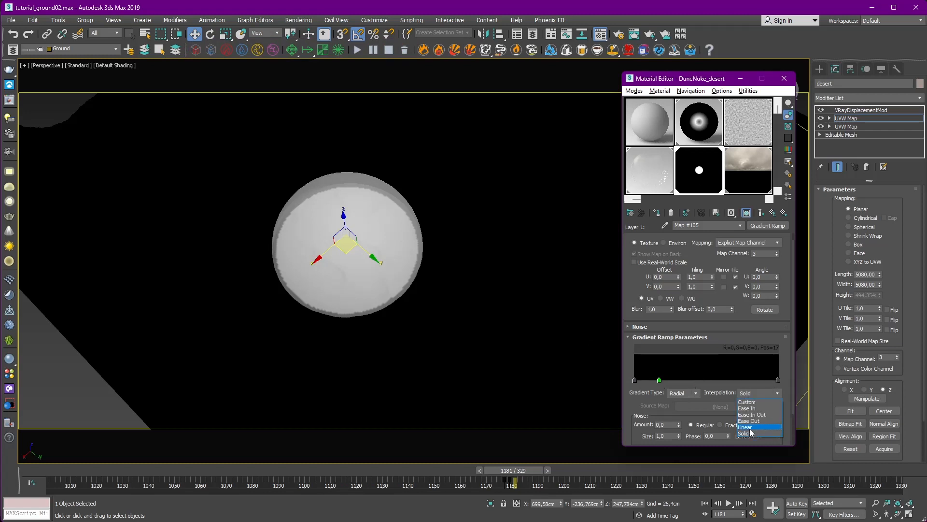
left_click(751, 427)
double_click(634, 381)
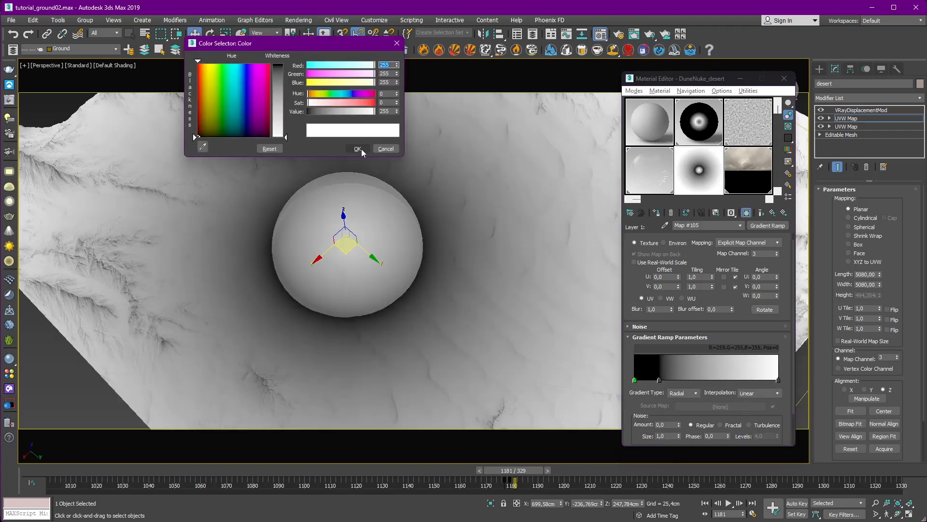
left_click(359, 149)
Set the Gradient Ramp flag at position 17 to white and recheck the start flag's colour.
double_click(659, 381)
left_click_drag(316, 112, 381, 113)
left_click(356, 149)
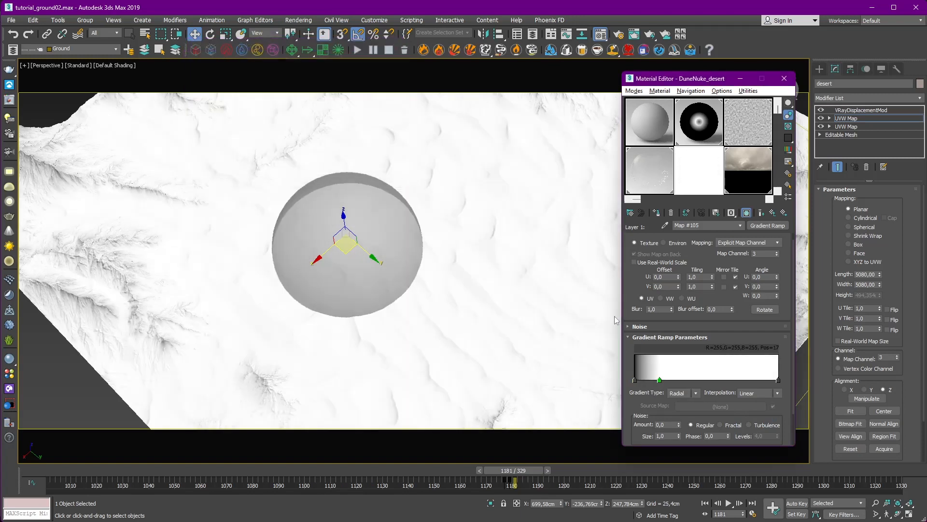
double_click(634, 381)
left_click(359, 149)
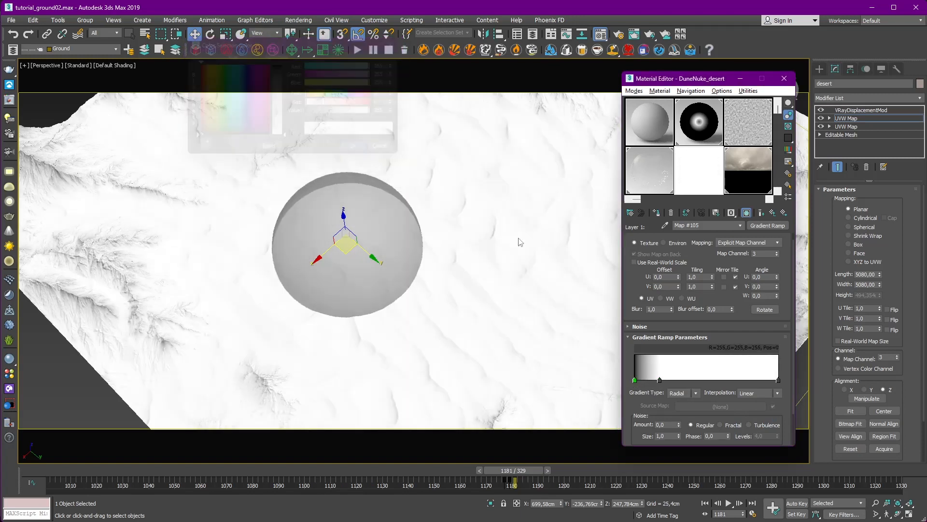
Make the Gradient Ramp's end flag at position 100 black and delete the surplus white flag beside the start.
double_click(775, 381)
left_click_drag(382, 112, 260, 109)
left_click(357, 149)
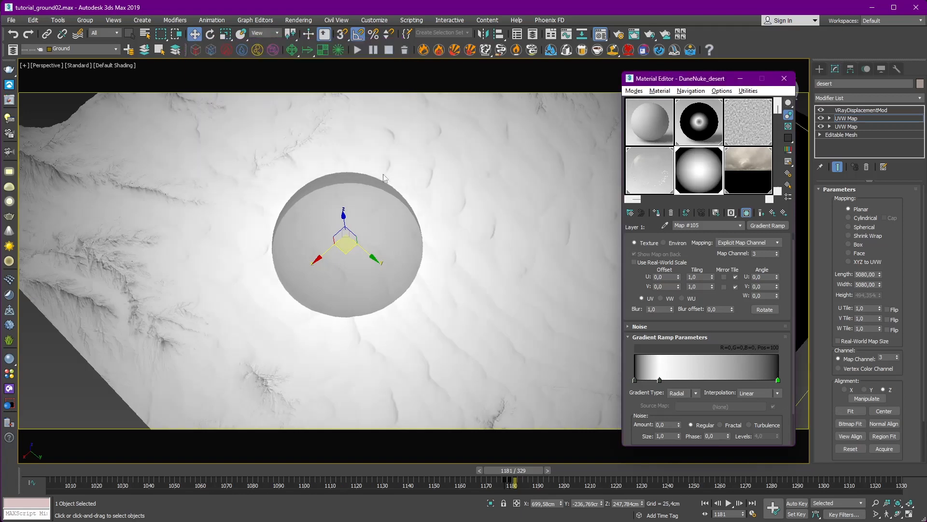
left_click_drag(636, 380, 642, 379)
right_click(641, 379)
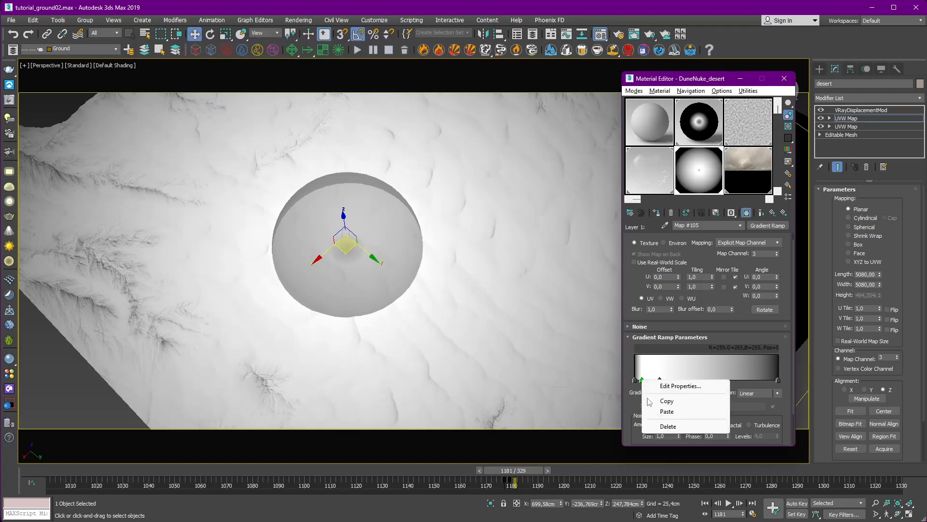
left_click(652, 427)
Set the remaining start flag of the Gradient Ramp to white and the flag at position 17 to black.
double_click(634, 380)
left_click_drag(314, 112, 415, 111)
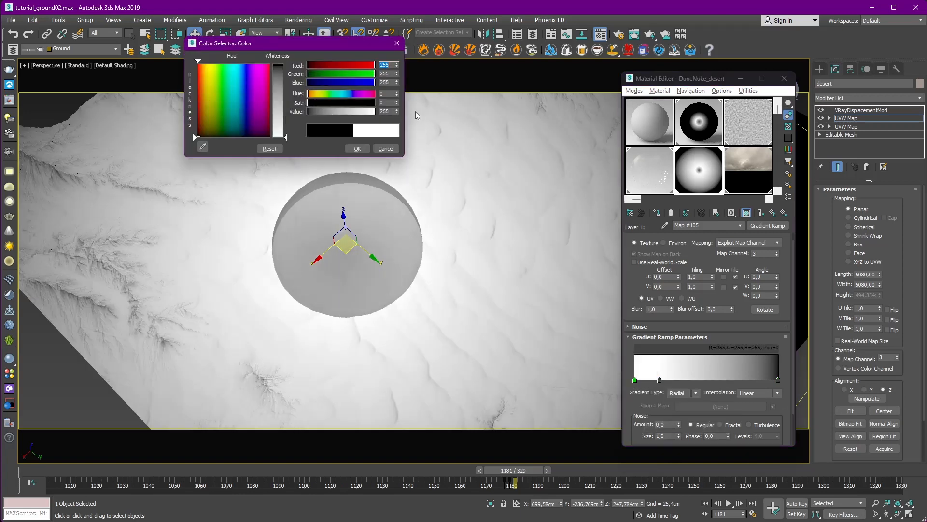
left_click(357, 149)
double_click(660, 380)
left_click_drag(353, 114, 253, 112)
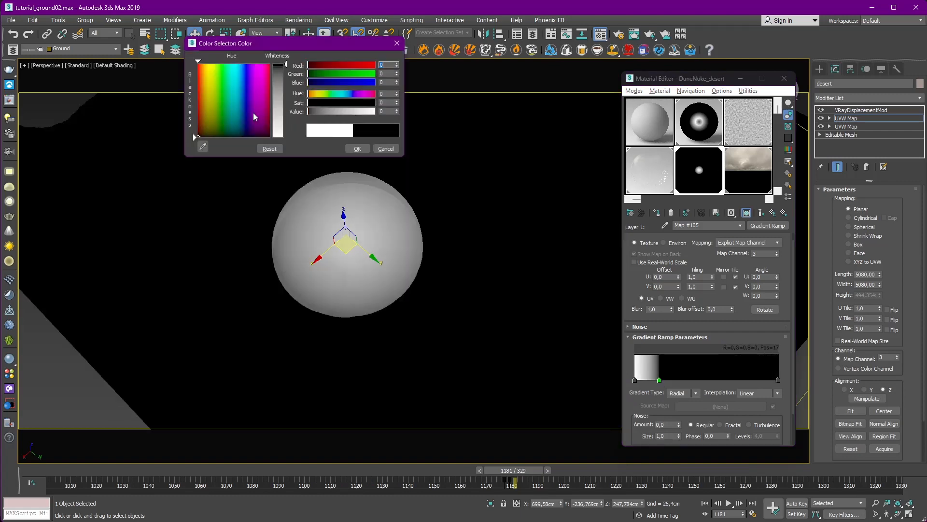
left_click(357, 149)
Leave the ground's gizmo editing, select the shockwave sphere and add a Slice modifier to it.
mouse_move(498, 293)
middle_mouse_down("alt")
mouse_move(438, 321)
mouse_move(490, 274)
mouse_move(498, 282)
middle_mouse_up("alt")
right_click(497, 284)
left_click(481, 274)
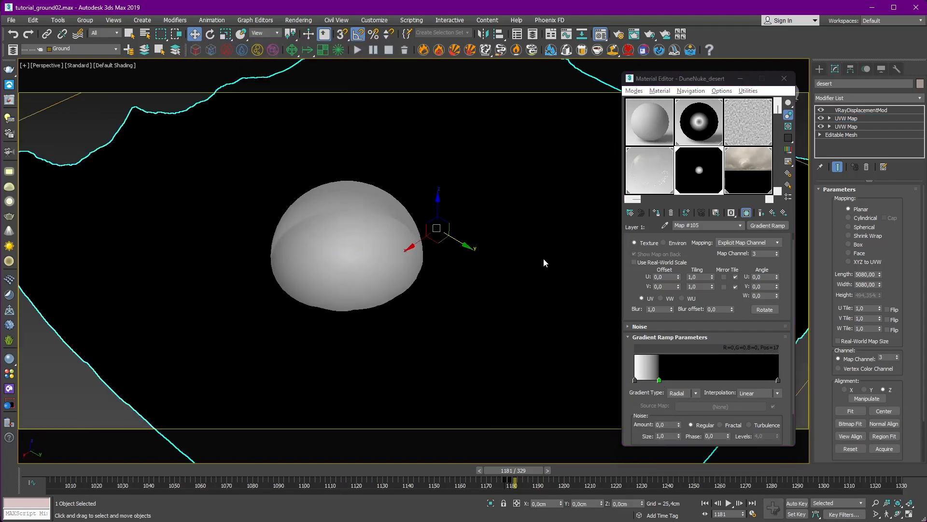
left_click(371, 206)
left_click(858, 96)
type("sh")
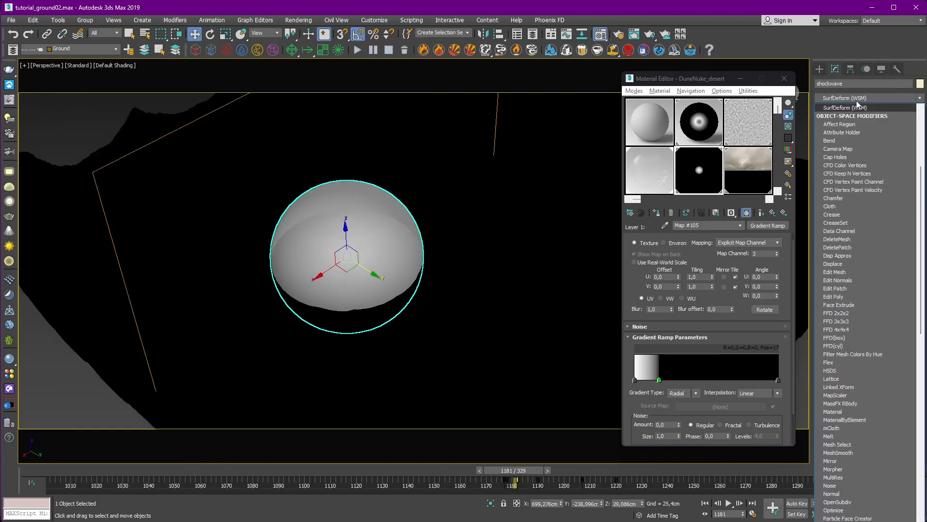
left_click(842, 157)
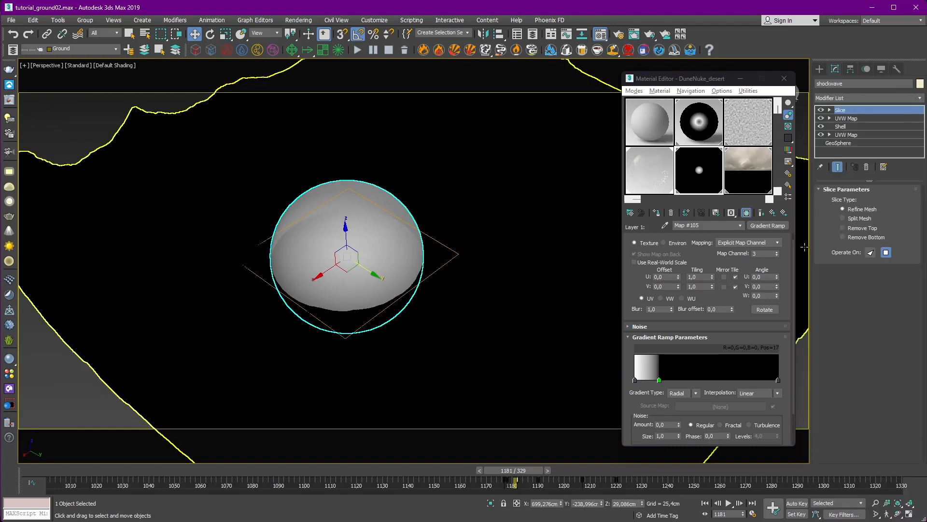
Rotate the shockwave's slice plane to -90 degrees about Y and set the slice type to Remove Bottom.
key("e")
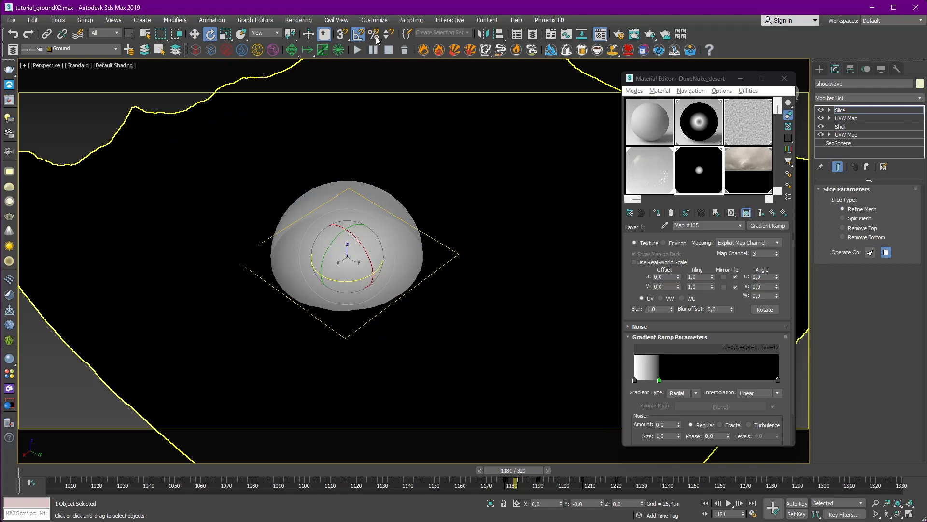
left_click_drag(341, 226, 355, 217)
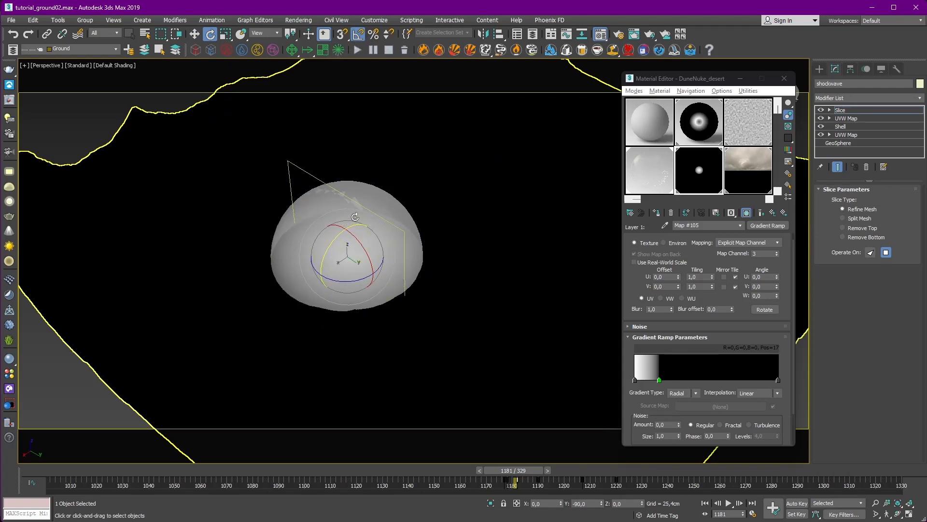
left_click(857, 230)
left_click(858, 238)
scroll(470, 240, "down", 4)
mouse_move(400, 244)
middle_mouse_down("alt")
mouse_move(471, 240)
mouse_move(500, 259)
mouse_move(445, 282)
mouse_move(429, 271)
mouse_move(420, 285)
mouse_move(470, 277)
mouse_move(491, 250)
mouse_move(425, 251)
middle_mouse_up("alt")
key("w")
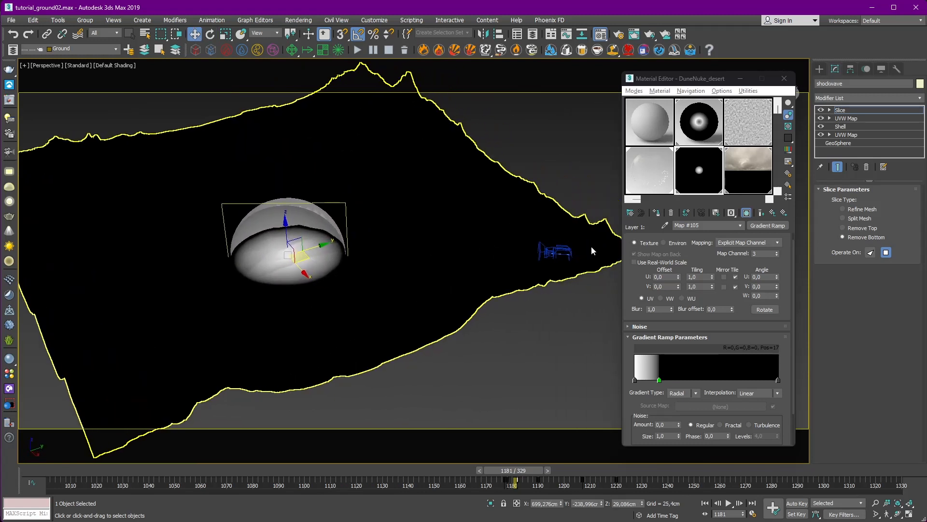
With Auto Key on, key the ramp's black flag at position 19 on frame 1181 and position 6 on frame 1178.
left_click(796, 503)
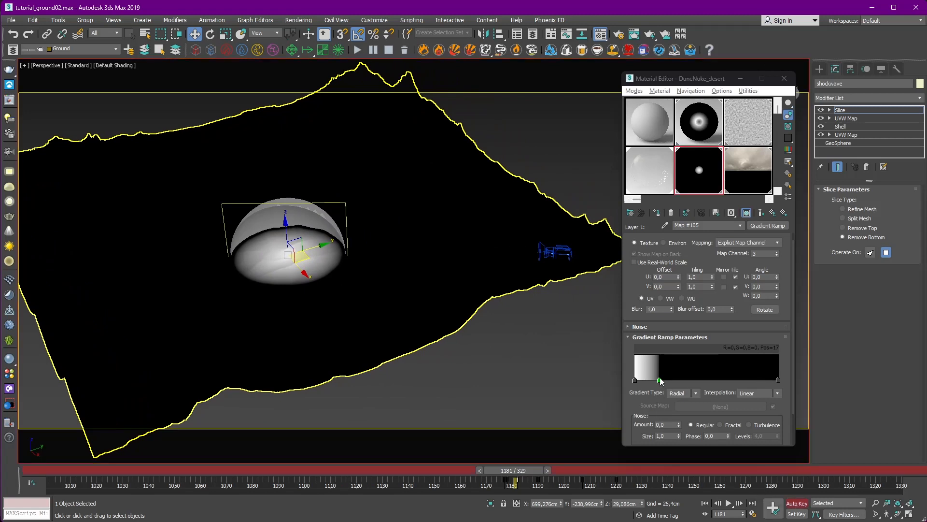
left_click_drag(659, 380, 662, 380)
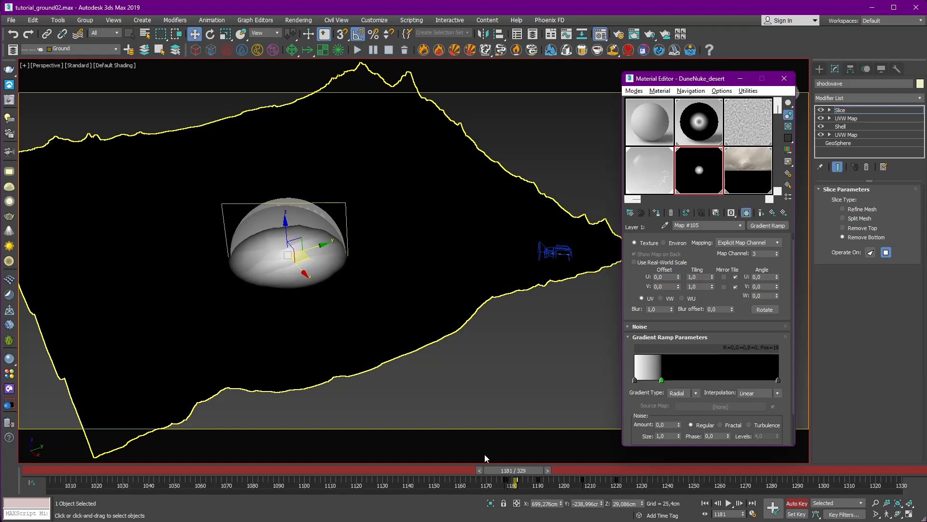
left_click(480, 469)
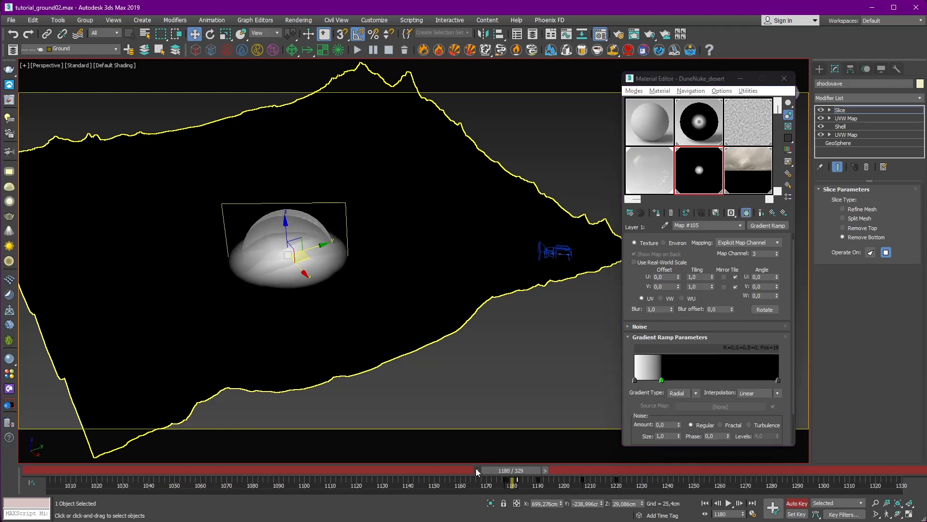
left_click(476, 468)
left_click(473, 468)
scroll(305, 299, "up", 3)
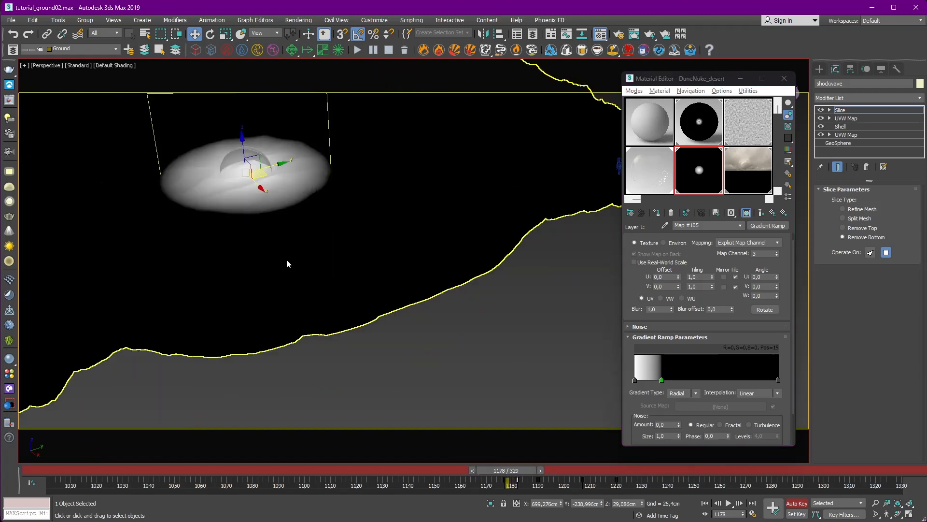
middle_click_drag(287, 260, 384, 315)
left_click_drag(662, 380, 643, 380)
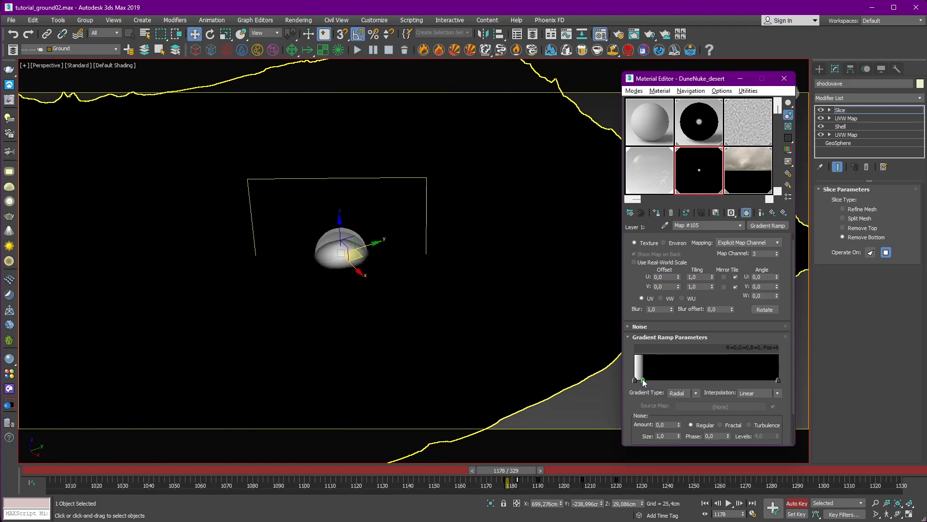
Key the black flag at position 1 on frame 1177, and compare the mask with the dome through frame 1181.
left_click(472, 470)
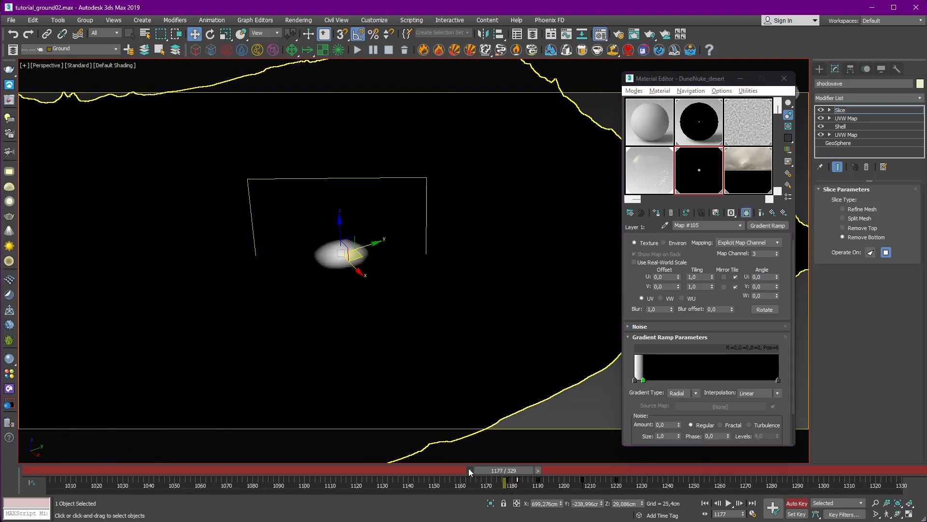
left_click_drag(644, 380, 636, 381)
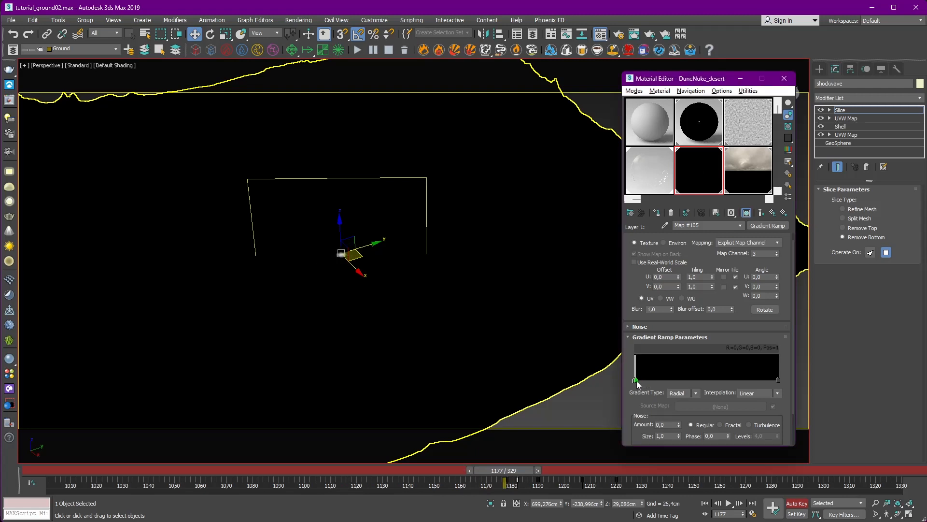
left_click(539, 470)
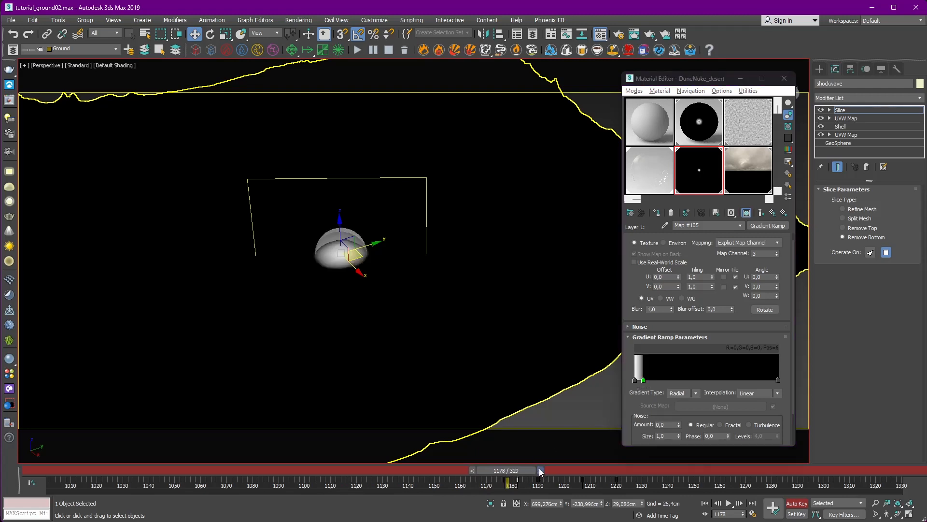
left_click(541, 469)
left_click(544, 470)
left_click(546, 469)
left_click(478, 469)
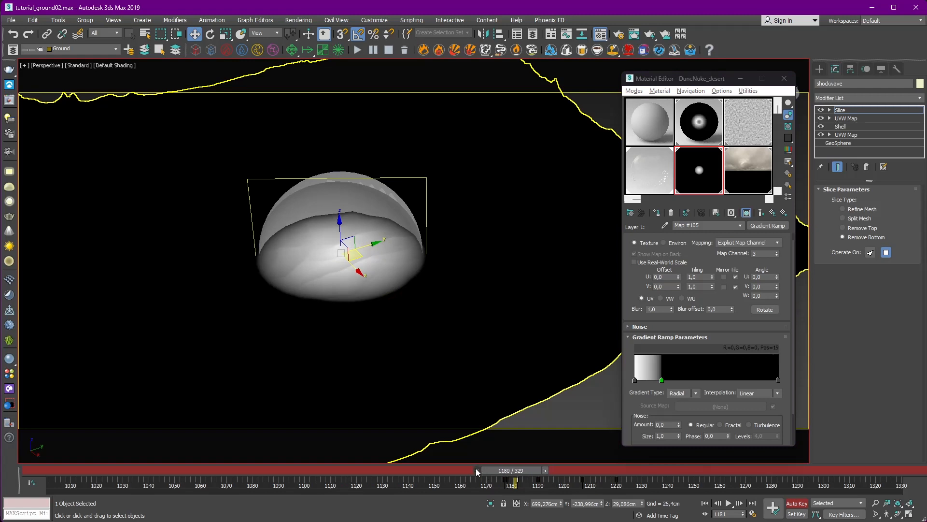
left_click(657, 381)
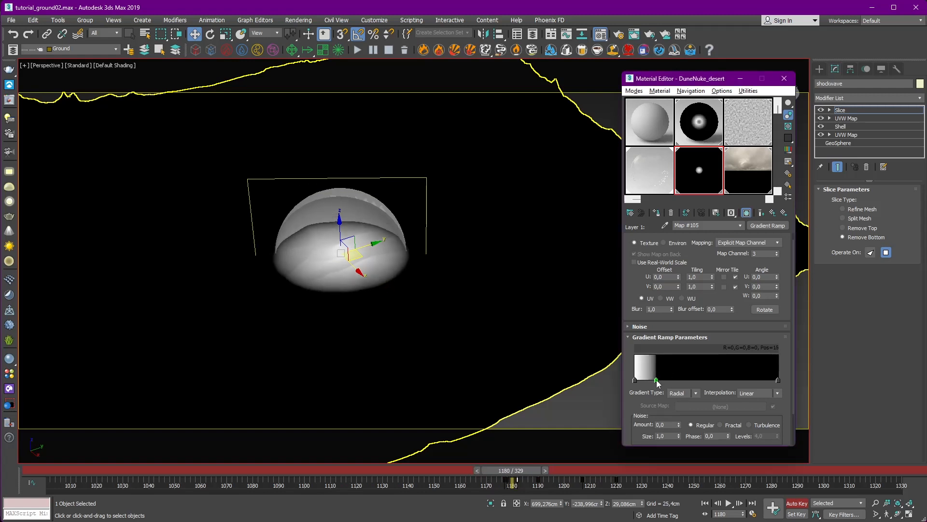
Go to frame 1186 and key the ramp's black flag at position 33 to match the dome's edge.
left_click(545, 470)
left_click(549, 469)
left_click(551, 468)
left_click(552, 469)
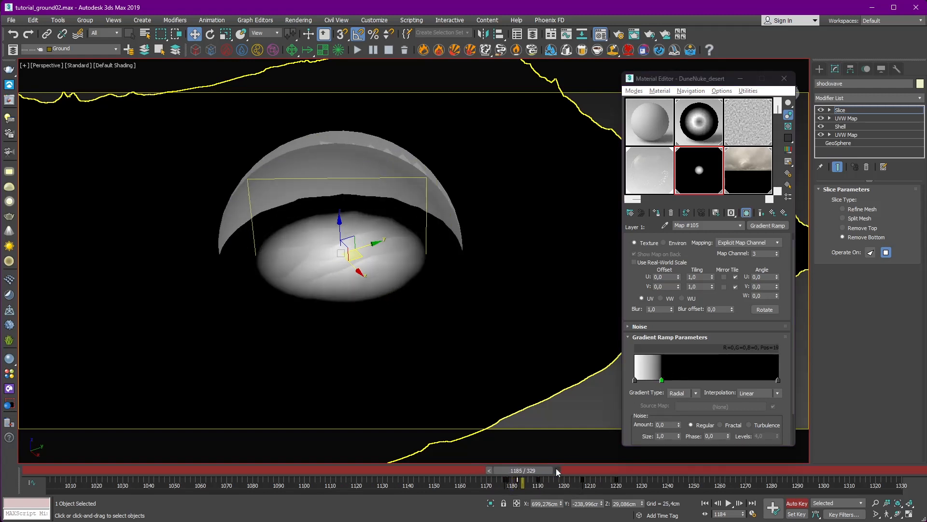
left_click(555, 469)
left_click(558, 468)
left_click(673, 380)
left_click_drag(675, 382, 683, 382)
scroll(446, 266, "down", 5)
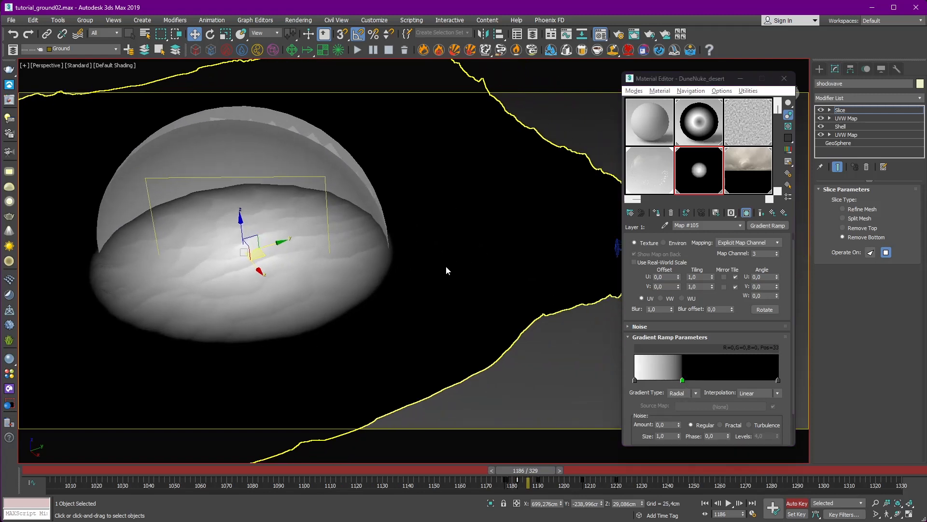
Key the black flag at about position 58 on frame 1196 and about position 79 on frame 1204.
left_click_drag(552, 469, 583, 468)
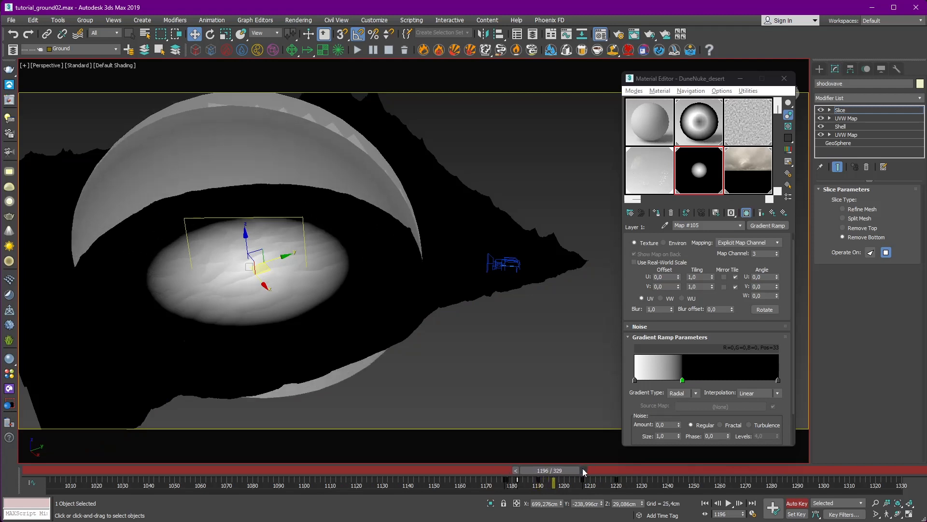
left_click_drag(682, 381, 720, 381)
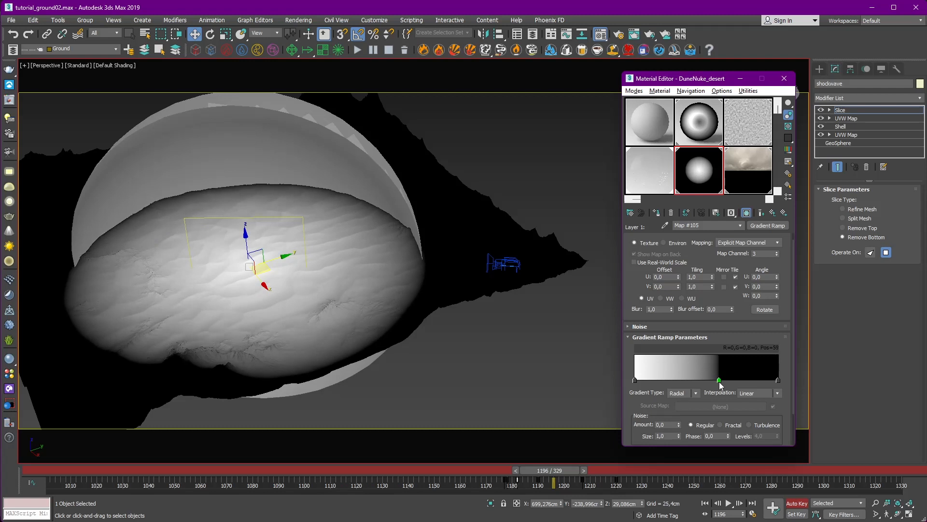
left_click_drag(583, 468, 604, 468)
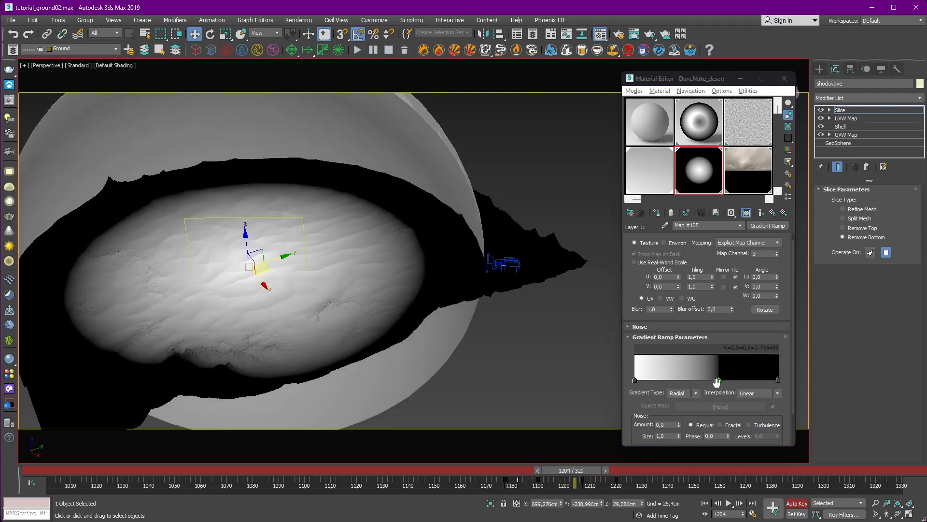
left_click_drag(719, 380, 749, 381)
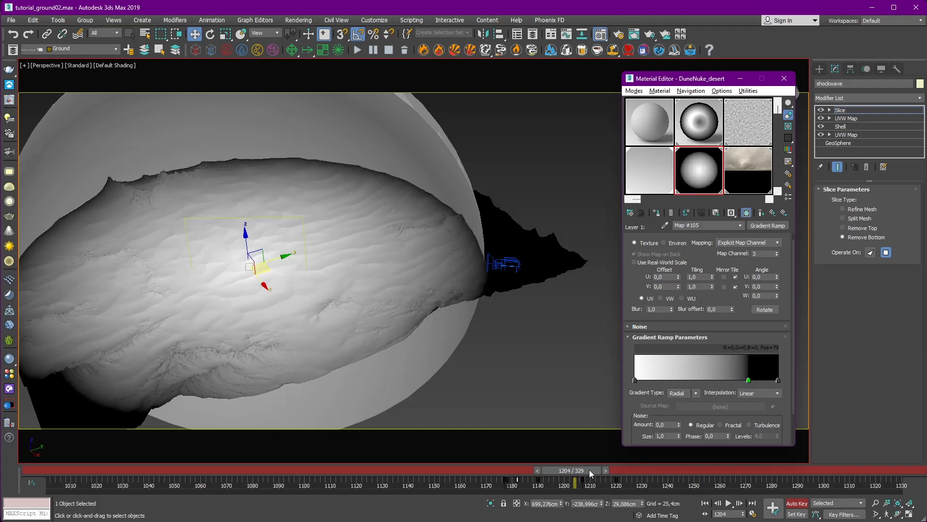
Go to frame 1209 and key the ramp's black flag at position 92 to match the dome's edge.
left_click_drag(590, 469, 612, 468)
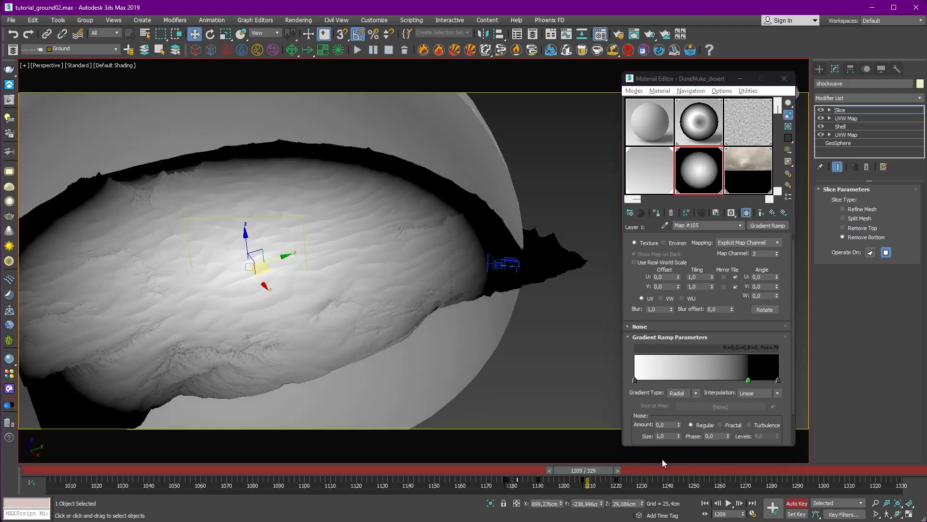
left_click_drag(748, 381, 767, 381)
Open the Curve Editor, turn off Auto Key, and select the desert object to list its animated tracks.
left_click(566, 34)
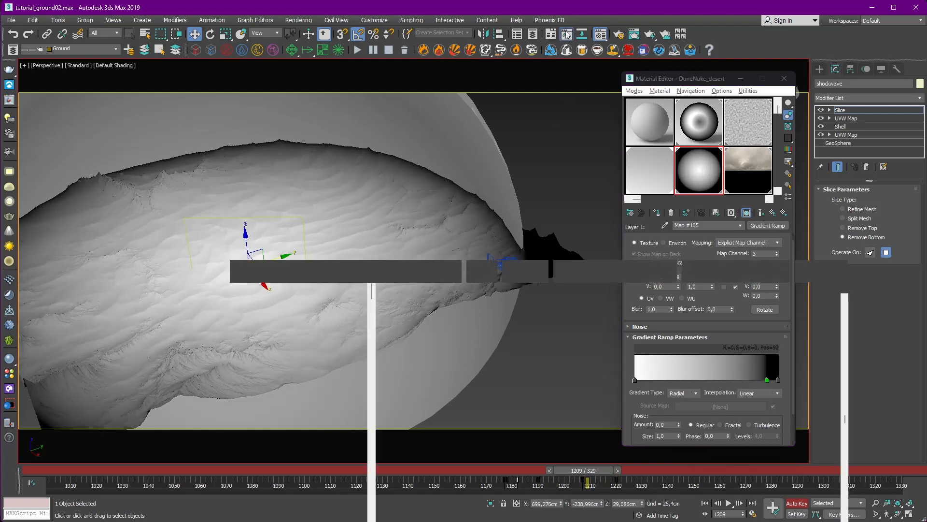
left_click(259, 317)
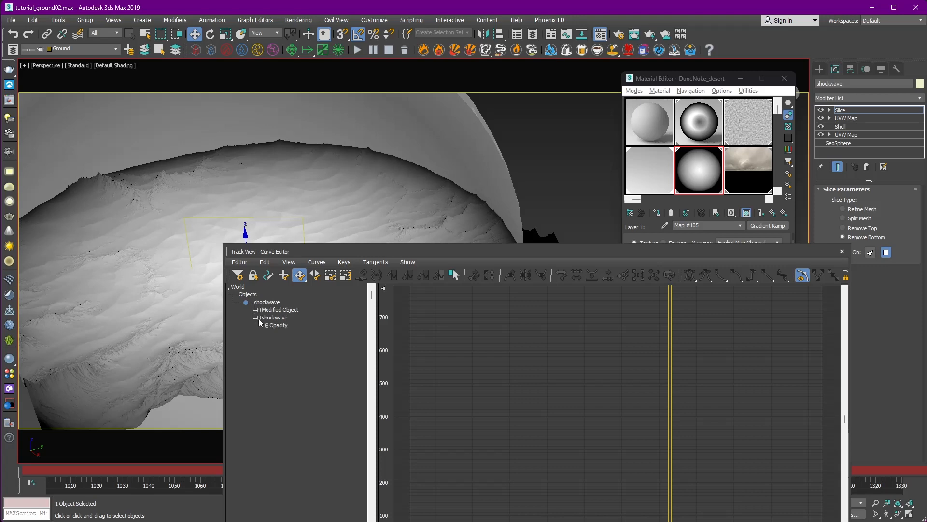
left_click(266, 325)
left_click_drag(667, 256, 468, 249)
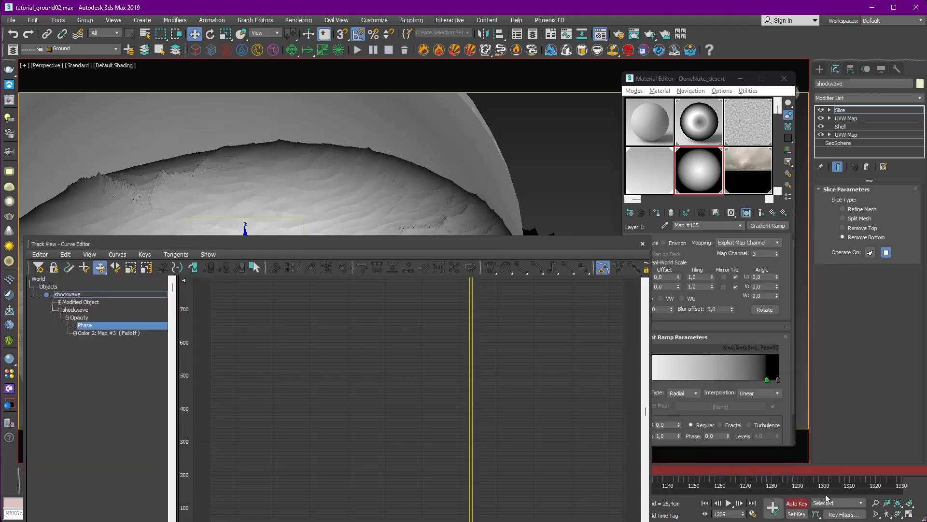
right_click(532, 230)
left_click(532, 221)
left_click(531, 232)
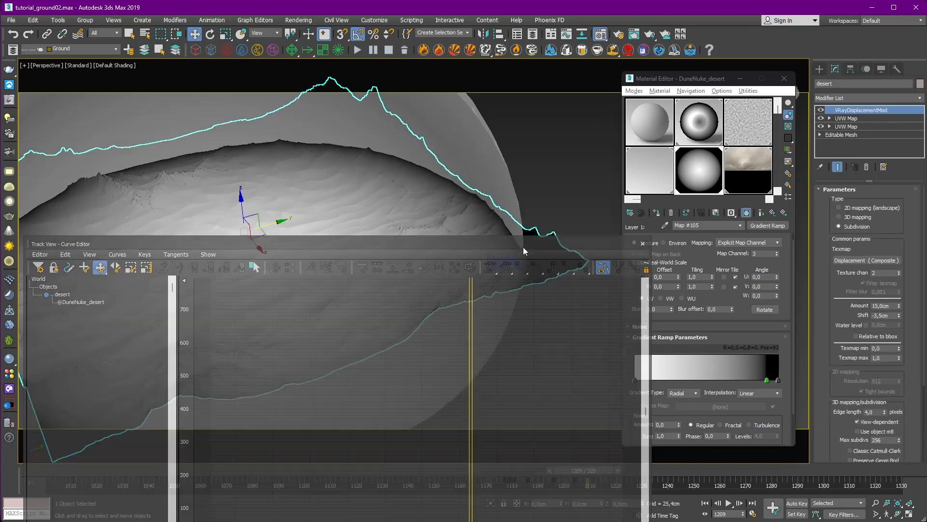
left_click_drag(519, 245, 636, 207)
Display the Position curve of the Gradient Ramp's Flag #3 under Blend map 2 and examine its shape.
left_click(175, 264)
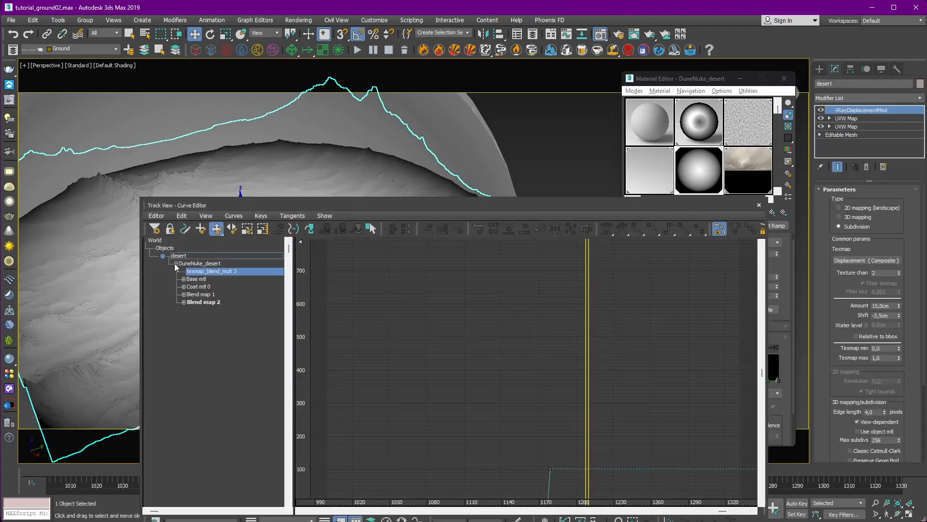
left_click(184, 302)
left_click(191, 310)
left_click(199, 318)
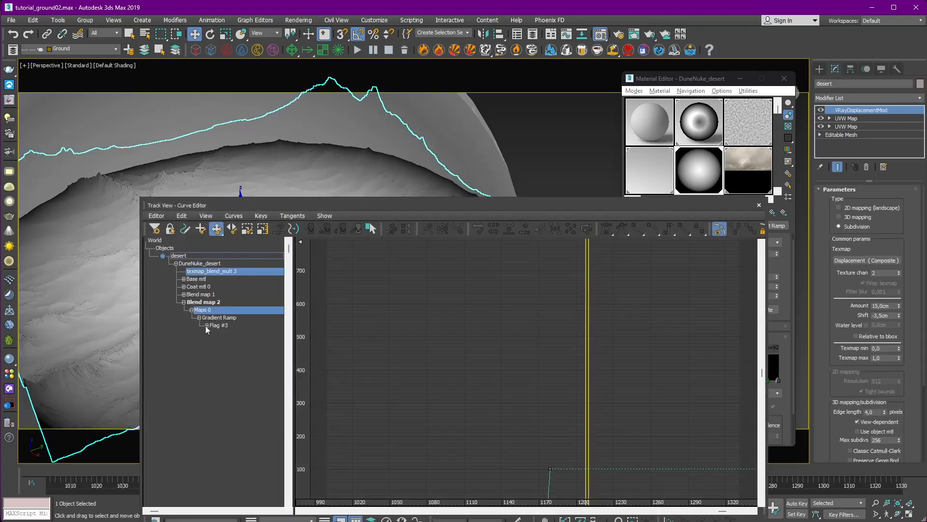
left_click(206, 325)
left_click(244, 333)
left_click_drag(306, 205, 320, 126)
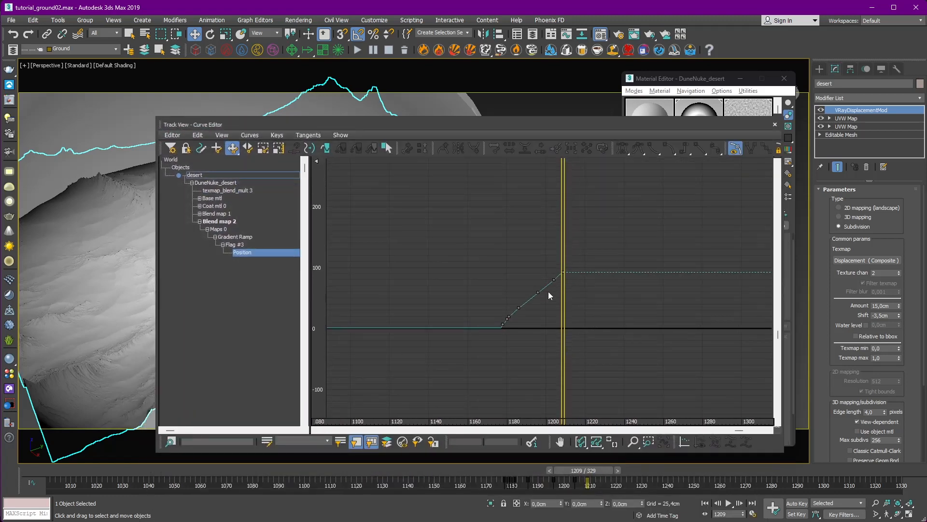
middle_click_drag(549, 291, 478, 323, "ctrl+alt")
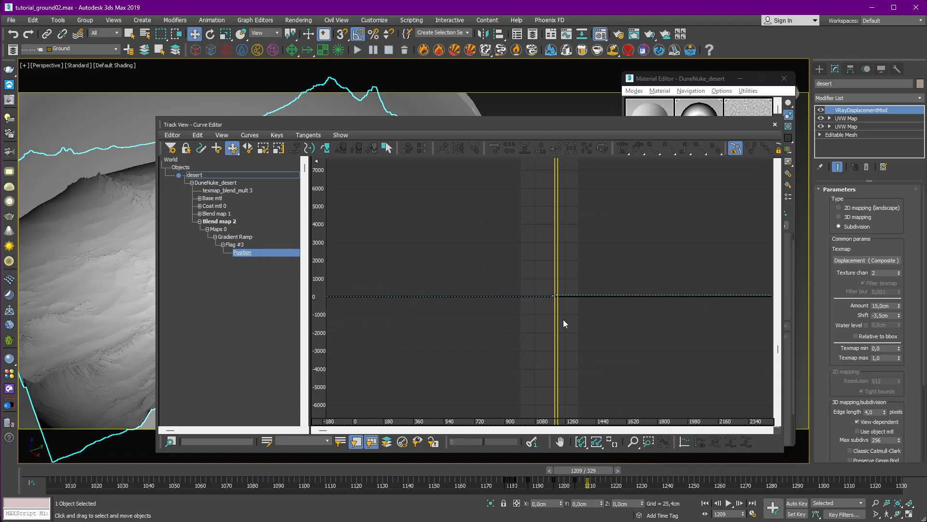
middle_click_drag(563, 320, 579, 186, "ctrl+alt")
middle_click_drag(524, 258, 456, 336, "ctrl+alt")
middle_click_drag(631, 257, 495, 277, "ctrl+alt")
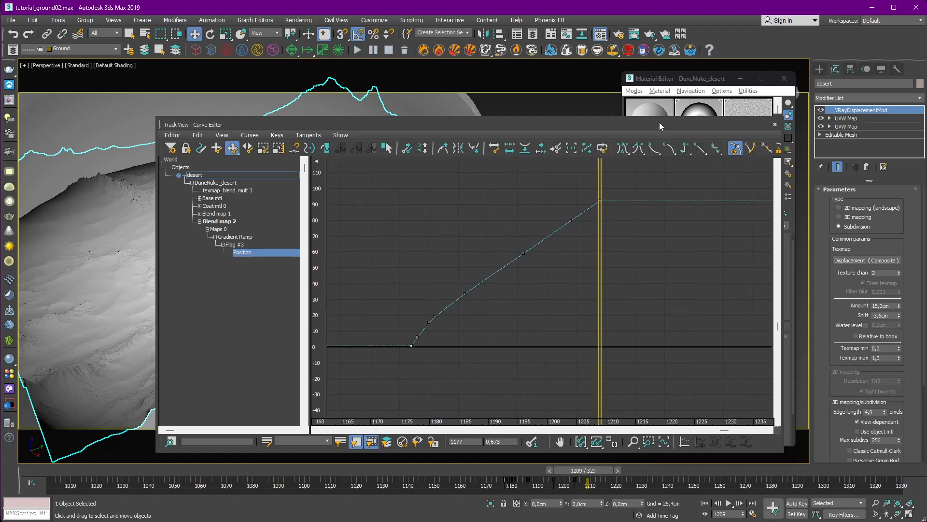
Add the shockwave to the selection and compare its GeoSphere Radius curve with the flag's Position curve.
left_click_drag(659, 124, 618, 178)
left_click(465, 138, "ctrl")
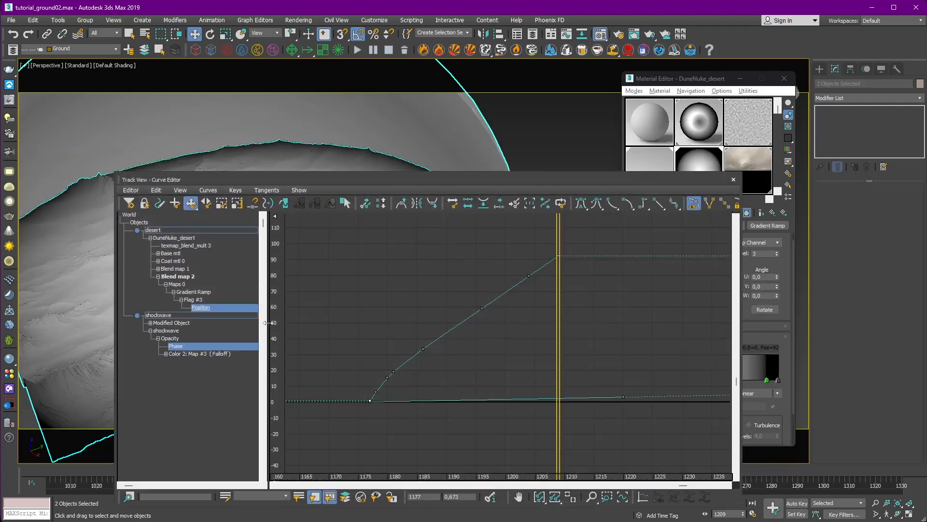
left_click(150, 323)
left_click(158, 330)
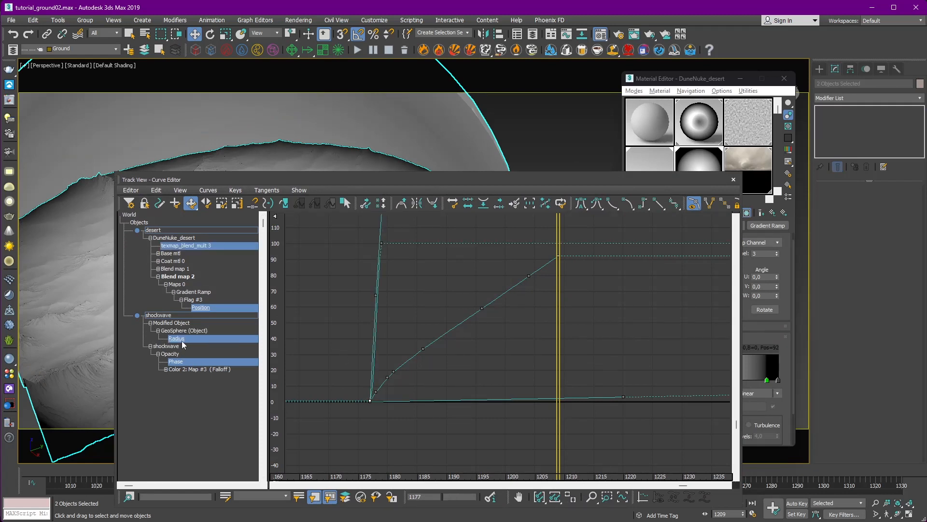
left_click(177, 338)
left_click(200, 308, "ctrl")
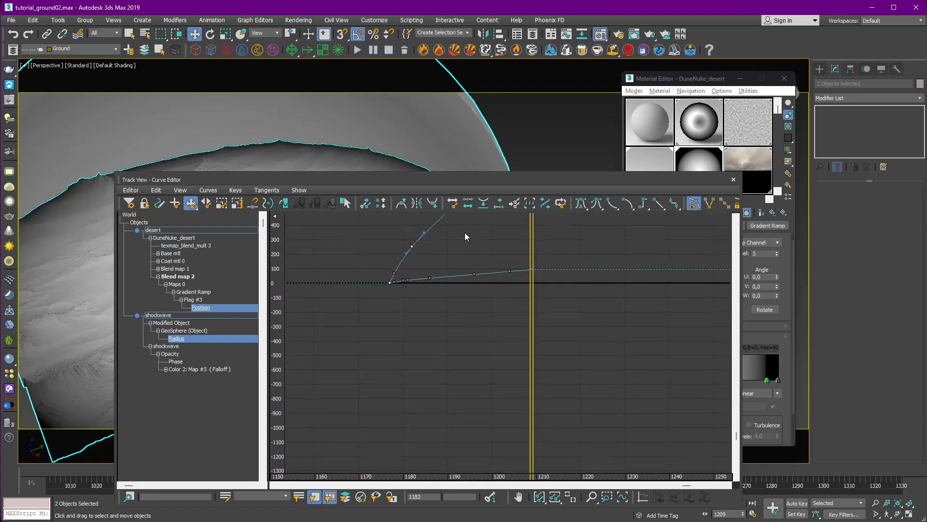
scroll(481, 231, "up", 6)
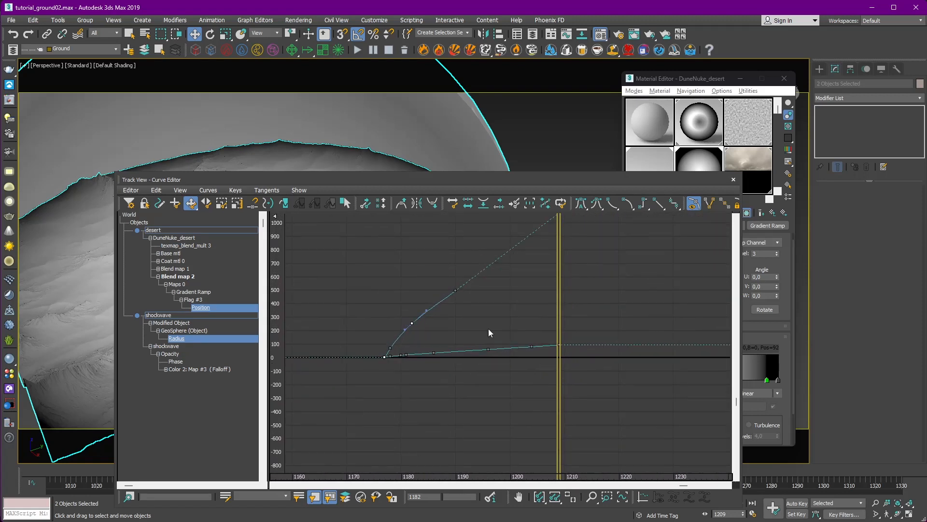
middle_click_drag(488, 374, 546, 398, "ctrl+alt")
mouse_move(411, 290)
middle_mouse_down("ctrl+alt")
mouse_move(426, 308)
mouse_move(413, 284)
middle_mouse_up("ctrl+alt")
left_click(733, 179)
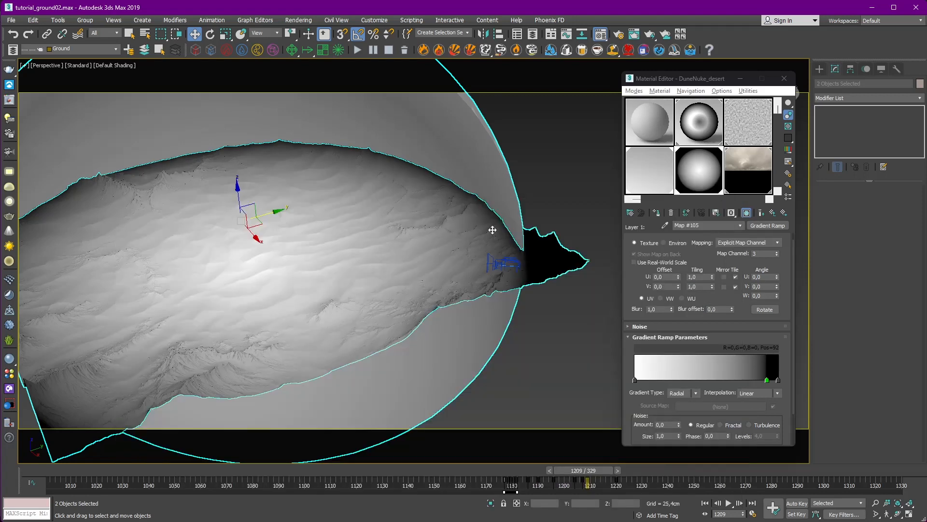
Return to frames 1178 and 1177 and inspect the mask on the ground at the shockwave's start.
middle_click_drag(493, 230, 478, 233, "alt")
scroll(550, 232, "down", 4)
mouse_move(551, 231)
middle_mouse_down("alt")
mouse_move(459, 238)
mouse_move(546, 232)
middle_mouse_up("alt")
left_click_drag(596, 471, 507, 484)
key("w")
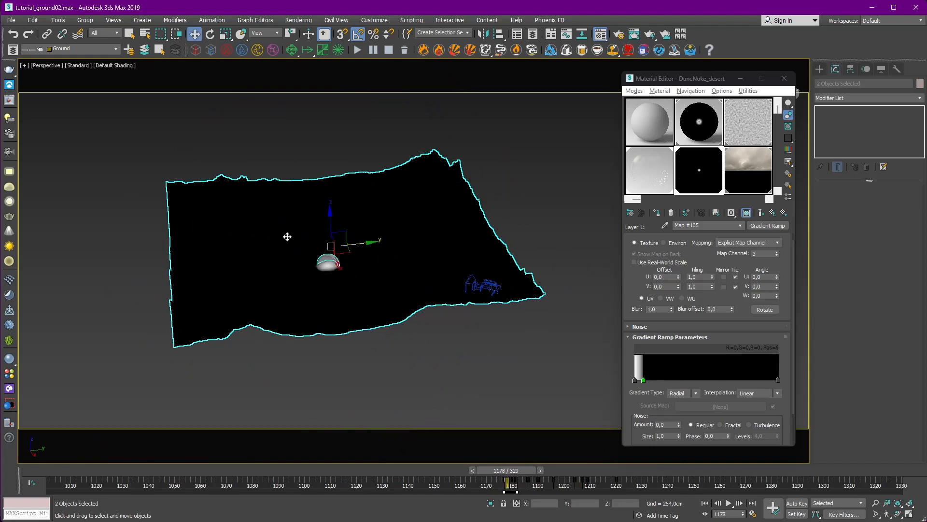
scroll(287, 236, "up", 5)
left_click(473, 470)
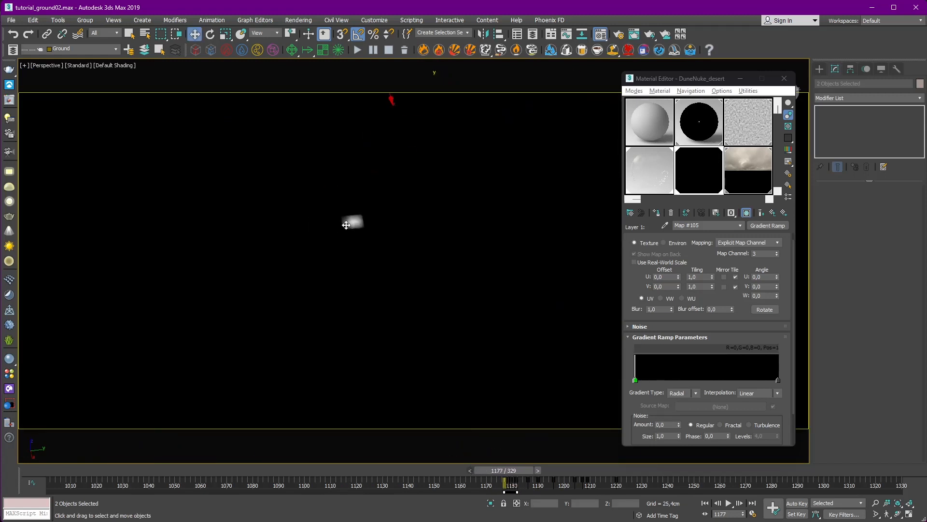
scroll(346, 225, "down", 3)
Return to the DuneNuke_desert blend material and clear the existing blend-amount keys on the desert's texmap_blend_mult 3 track.
left_click(773, 213)
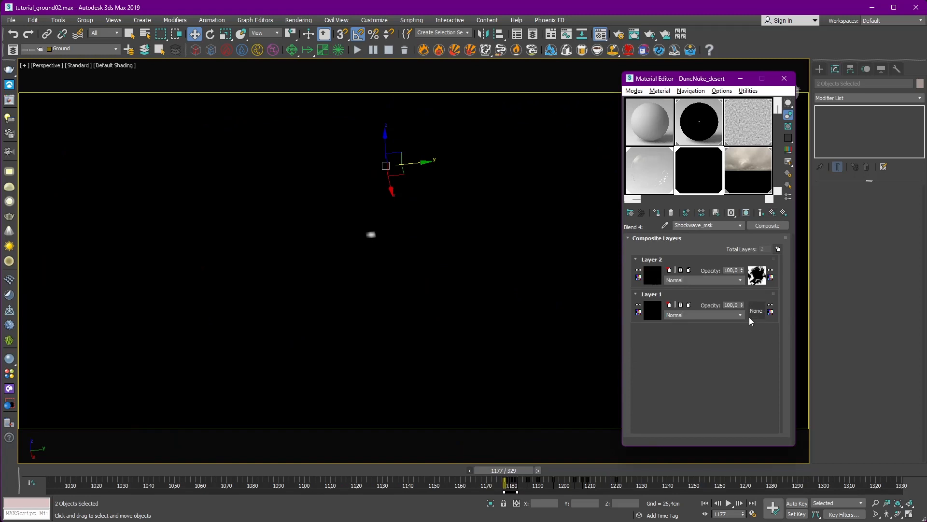
left_click(772, 212)
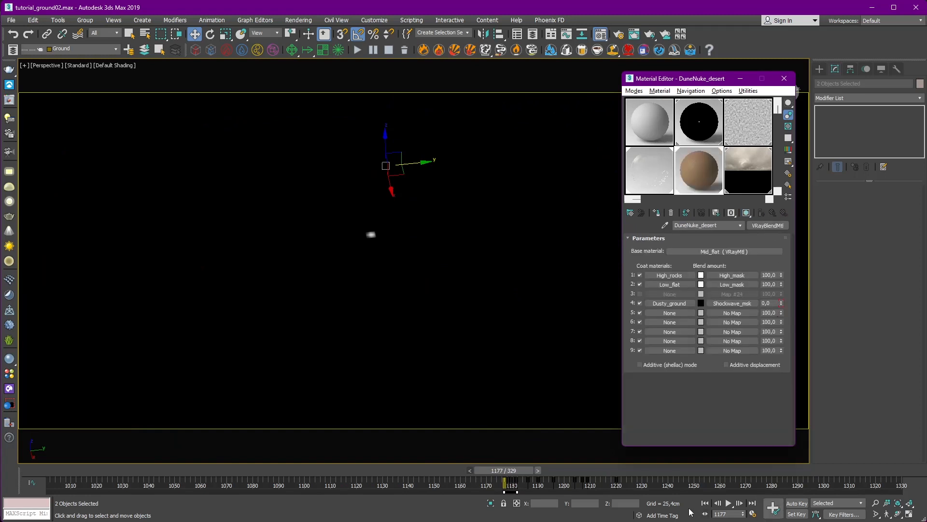
left_click(569, 33)
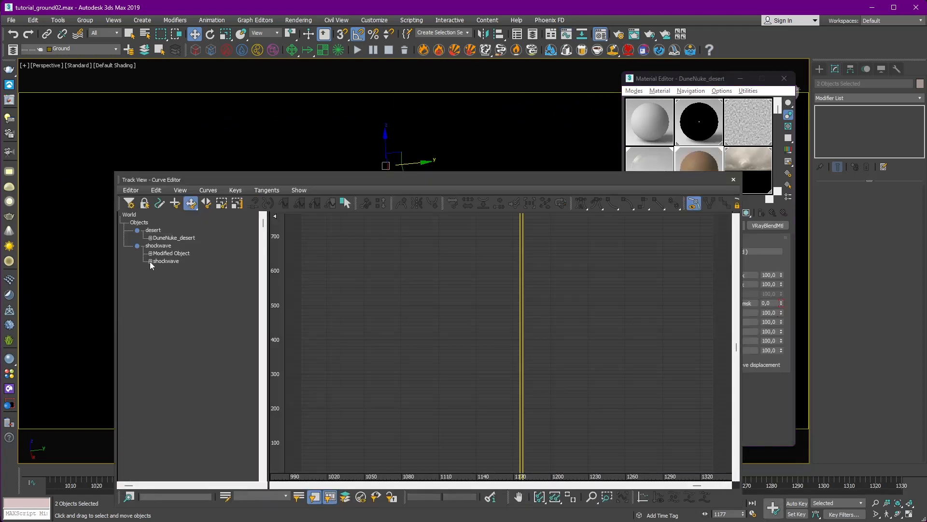
left_click(158, 269)
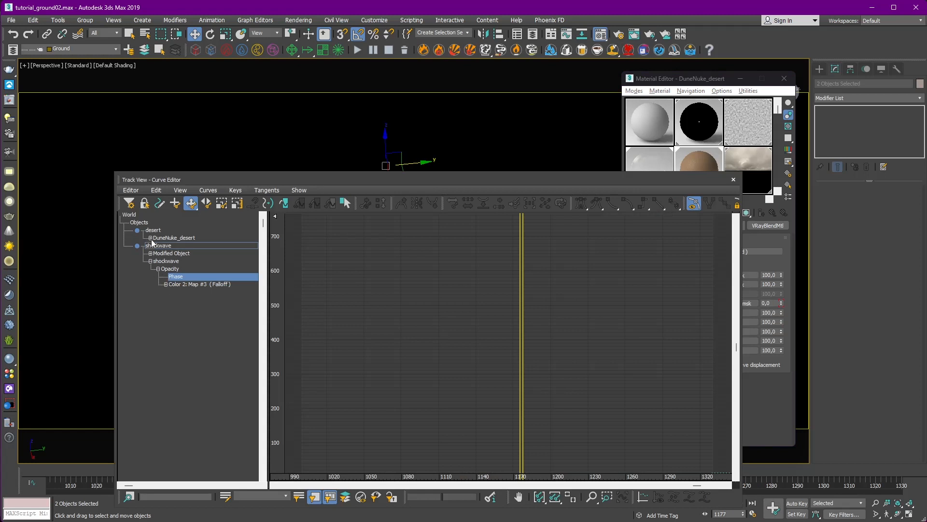
left_click(197, 152)
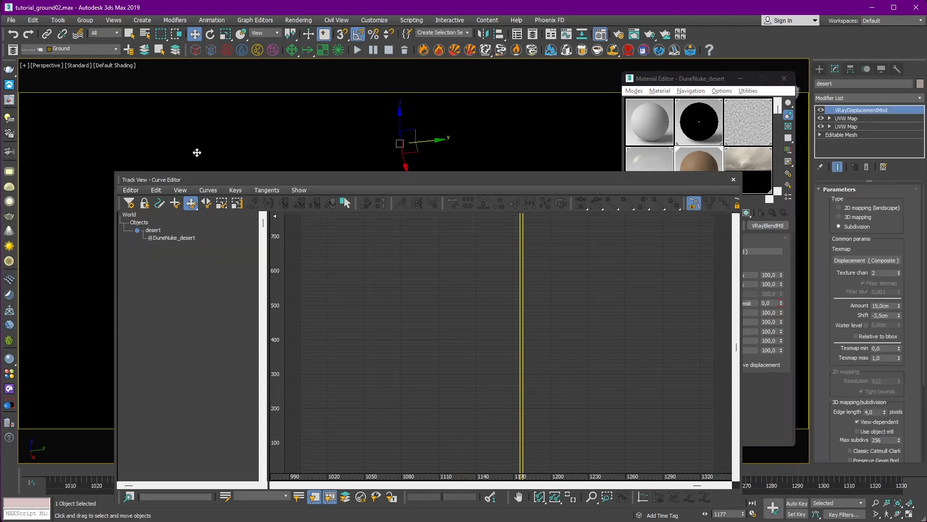
left_click(151, 238)
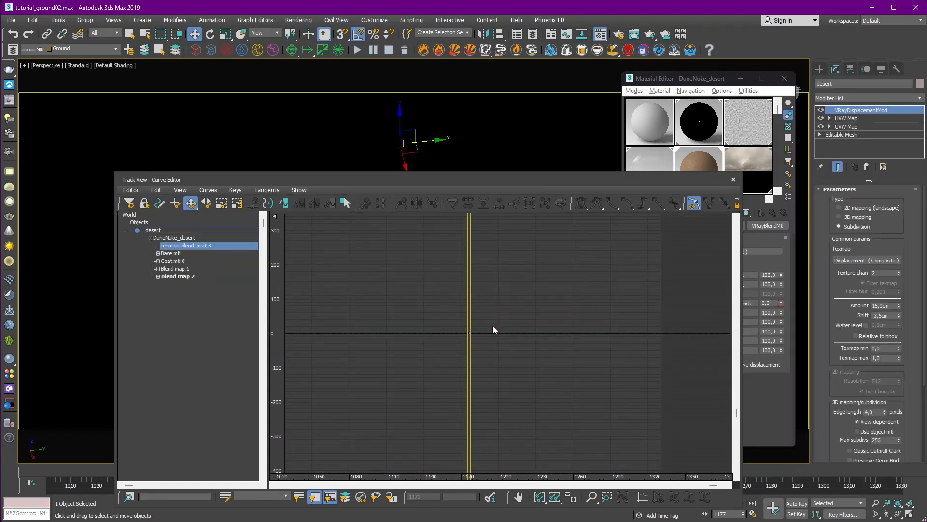
left_click(733, 179)
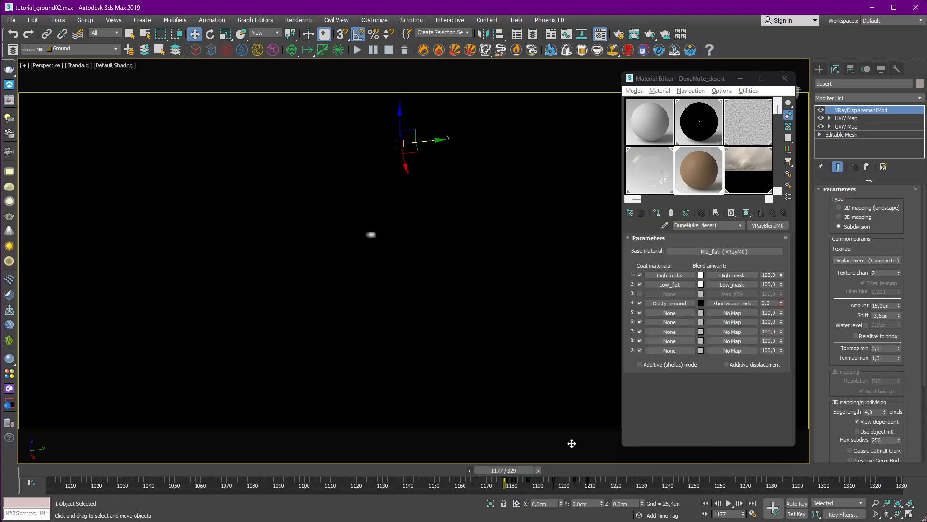
At frame 1176, set the Shockwave_msk blend amount to 100 and check the desert's animated tracks.
left_click_drag(521, 472, 524, 471)
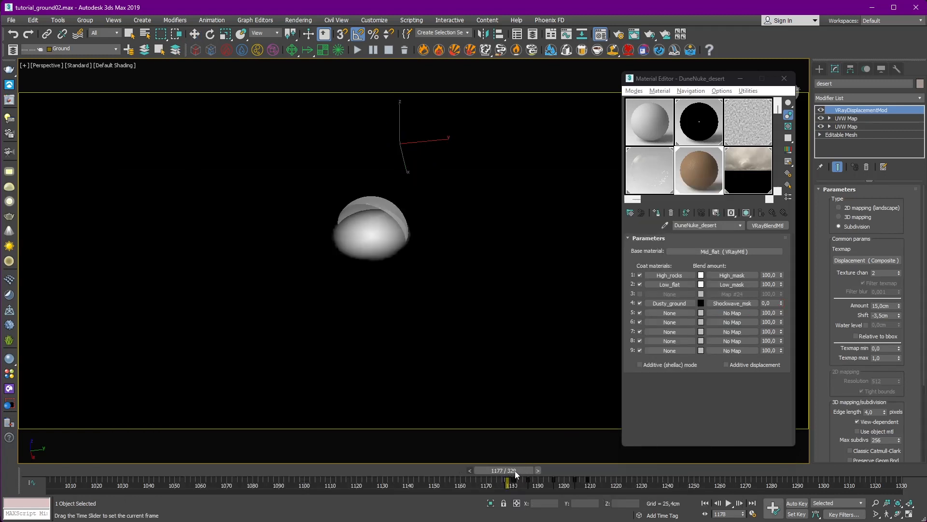
key("w")
left_click_drag(469, 469, 464, 470)
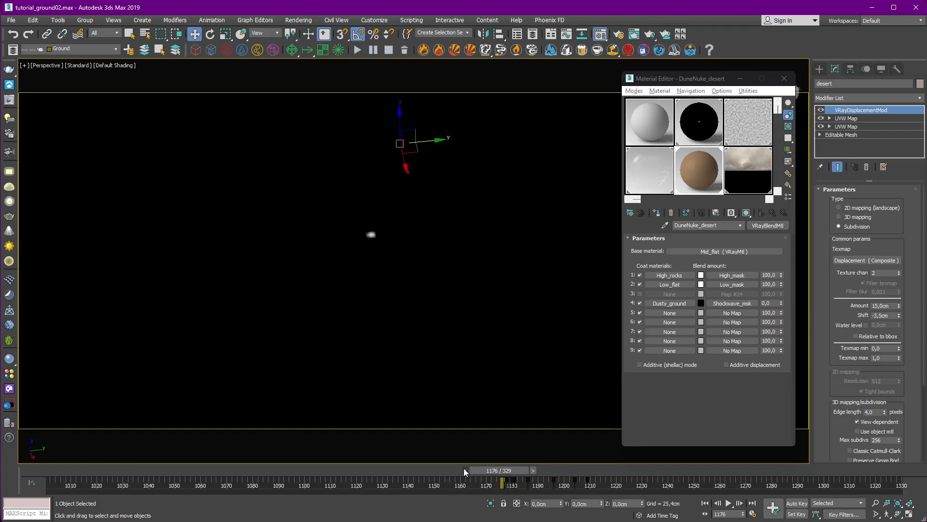
left_click(769, 303)
type("100")
key("Return")
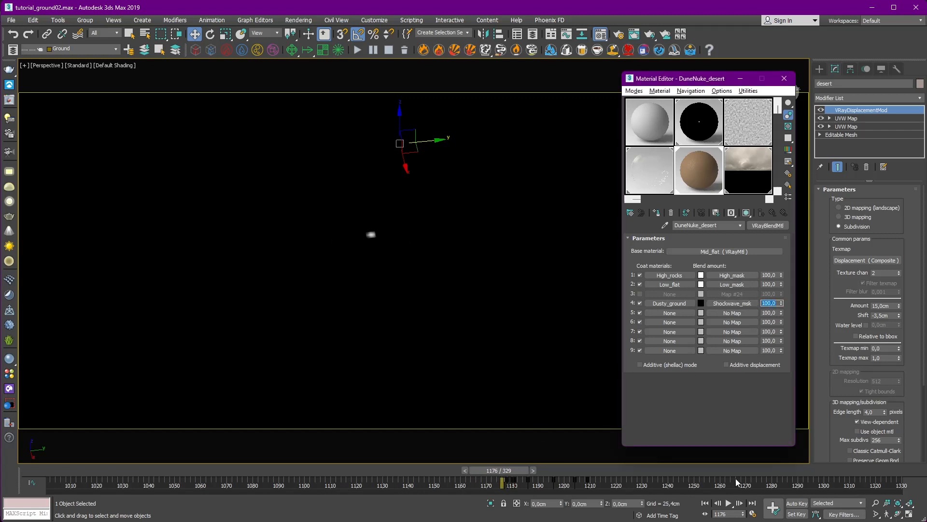
left_click(551, 34)
left_click(151, 238)
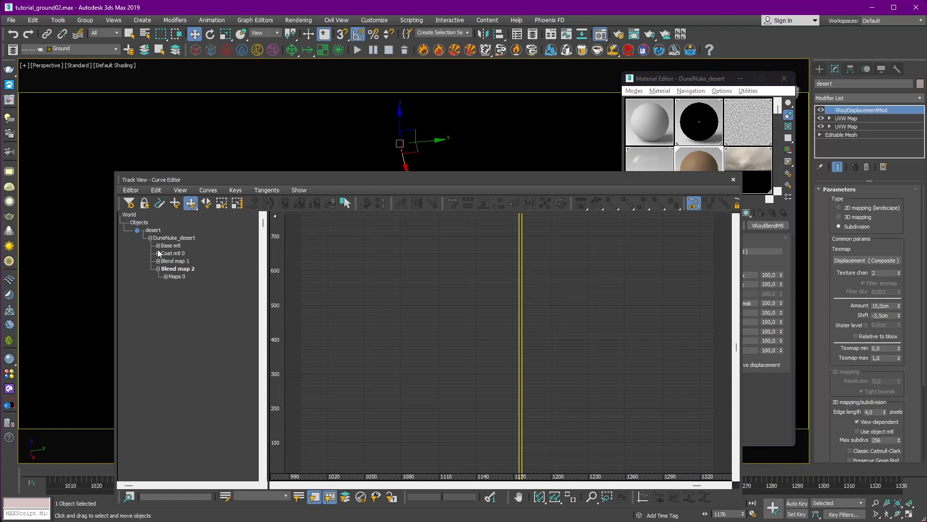
left_click(733, 180)
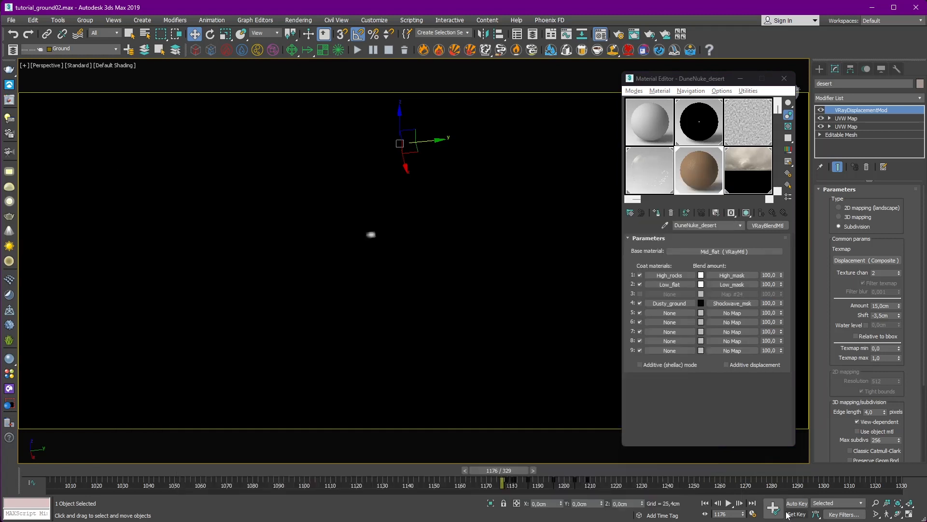
Go to frame 1177, turn on Auto Key, and key the Shockwave_msk blend amount at 0.
left_click(534, 470)
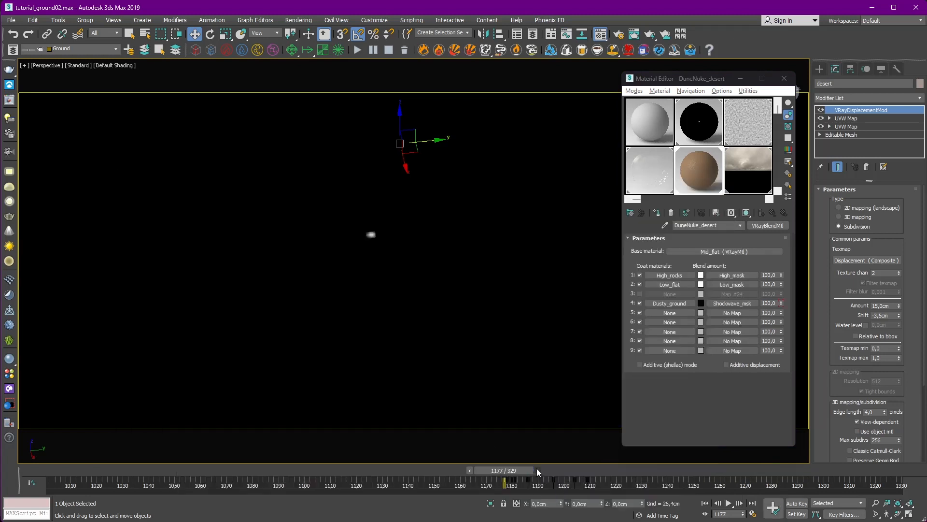
left_click(537, 470)
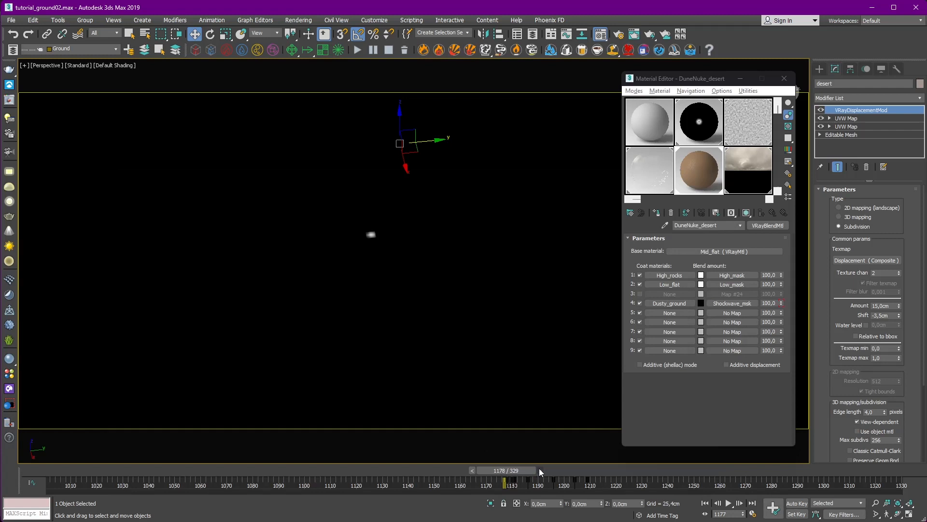
left_click(473, 470)
left_click(797, 502)
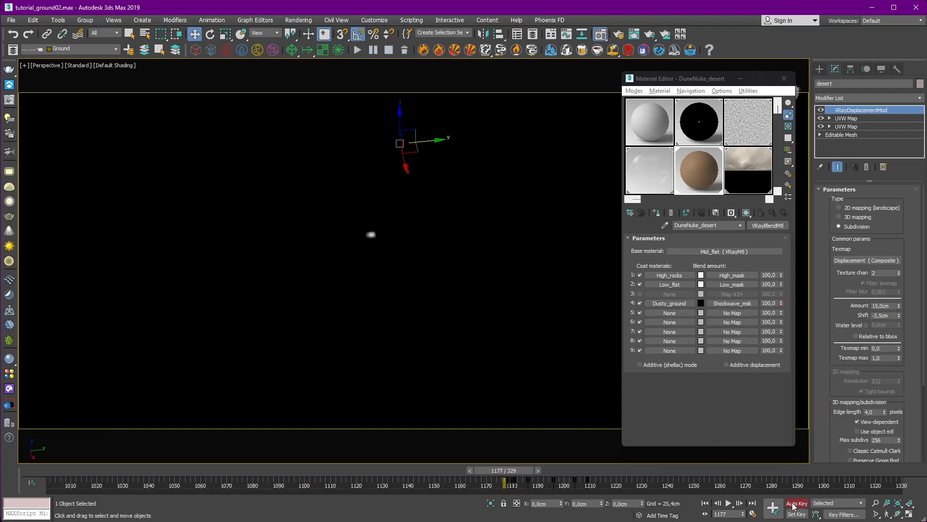
double_click(772, 301)
type("0")
Key the Shockwave_msk blend amount at 100 on frame 1178 and turn off Auto Key.
left_click(537, 469)
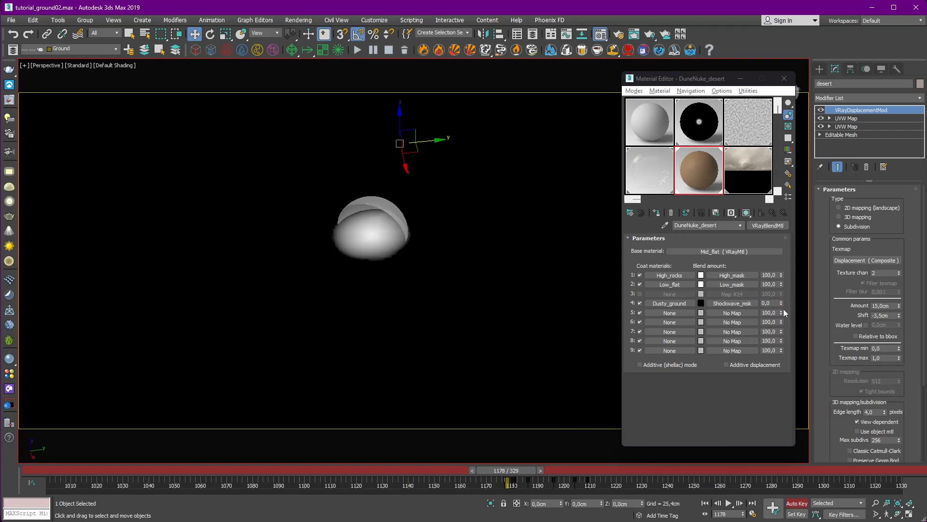
left_click(773, 301)
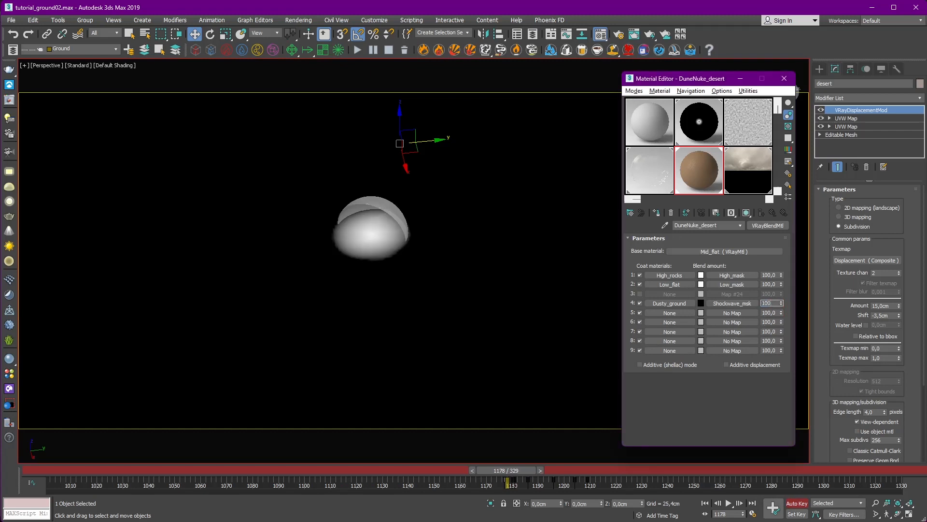
left_click(798, 504)
Examine the desert's texmap_blend_mult 3 curve around frames 1177 and 1178 in the Curve Editor.
left_click(572, 33)
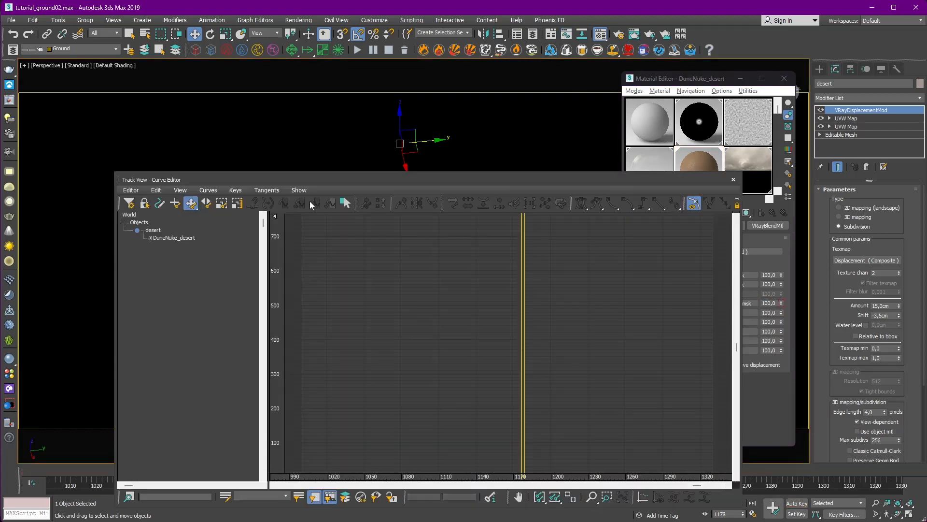
left_click(150, 238)
middle_click_drag(501, 379, 472, 282)
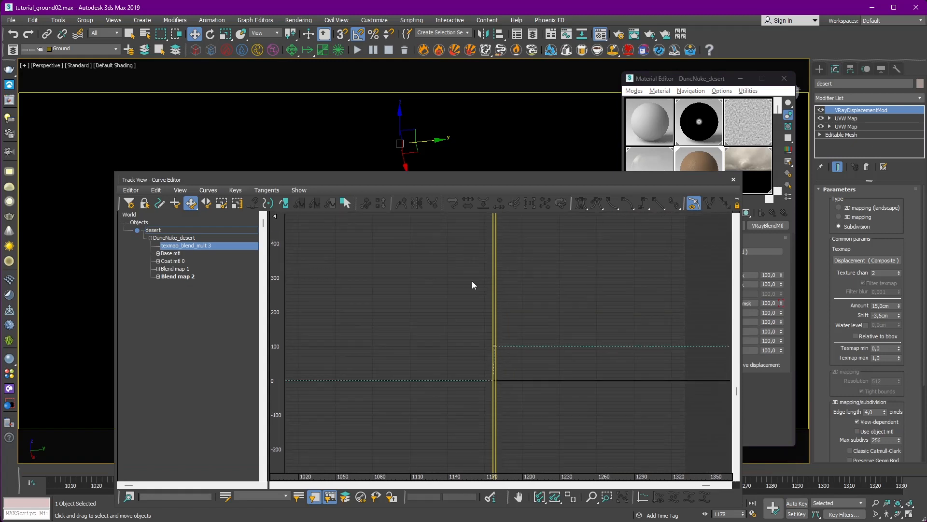
middle_click_drag(534, 357, 603, 304)
scroll(543, 313, "up", 8)
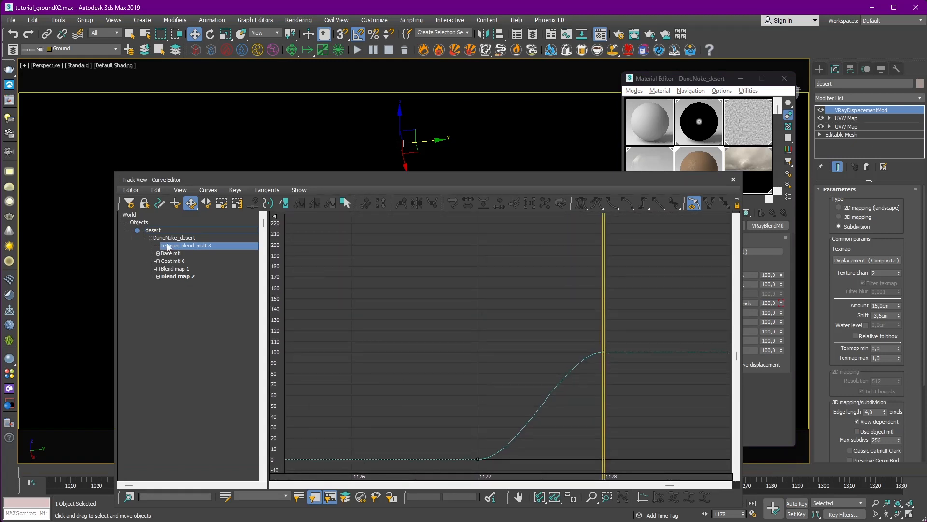
middle_click_drag(524, 355, 454, 282)
scroll(500, 302, "down", 3)
left_click_drag(477, 247, 566, 321)
left_click_drag(411, 334, 496, 390)
left_click_drag(458, 233, 577, 295)
left_click_drag(639, 182, 471, 311)
left_click(560, 309)
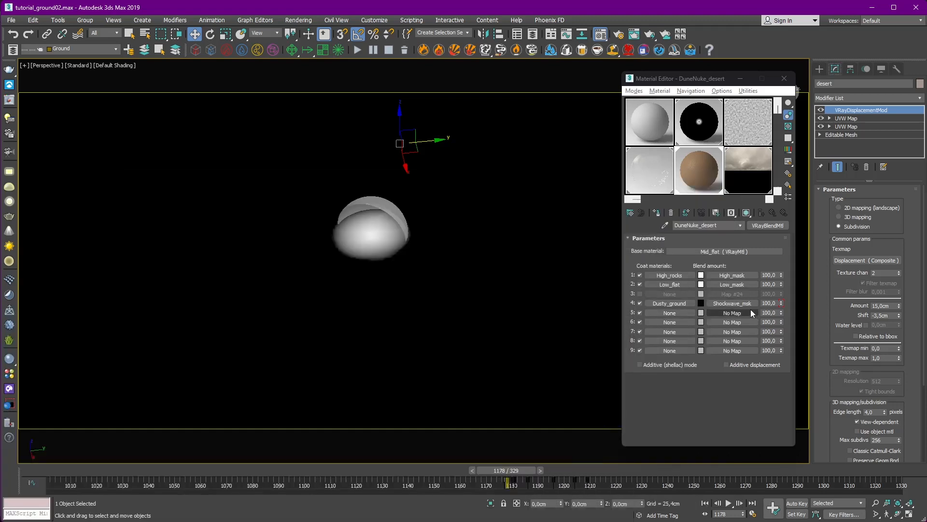
Scrub the animation from frame 1177 to frame 1186 to compare the ground mask with the shockwave dome.
left_click(473, 470)
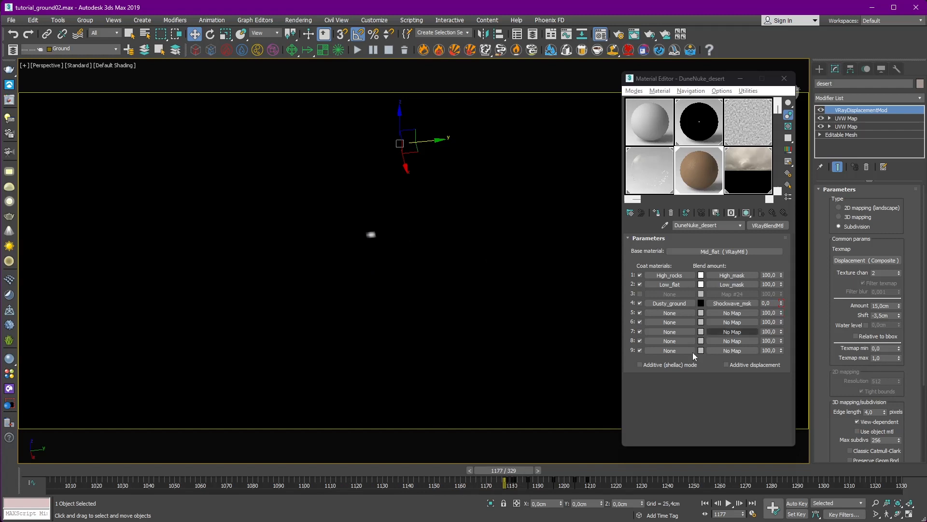
left_click_drag(504, 476, 521, 485)
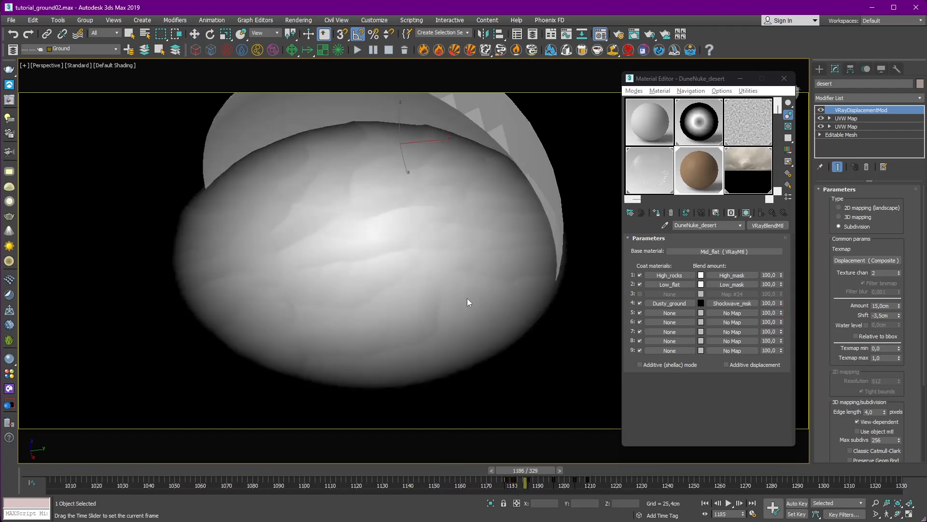
scroll(416, 338, "down", 5)
middle_click_drag(415, 337, 419, 297, "alt")
scroll(420, 322, "up", 2)
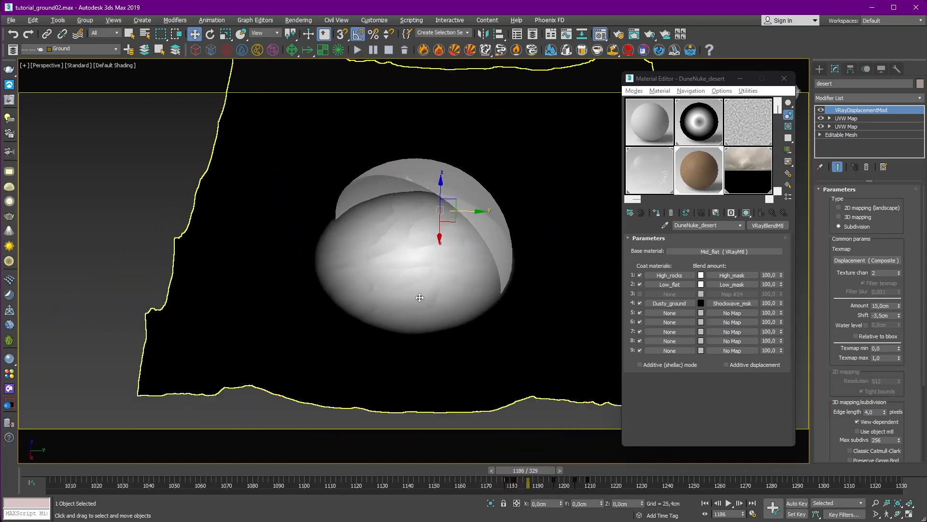
Open Layer 1's Gradient Ramp in Shockwave_msk with an enlarged preview, and save the scene.
left_click(734, 303)
left_click(654, 312)
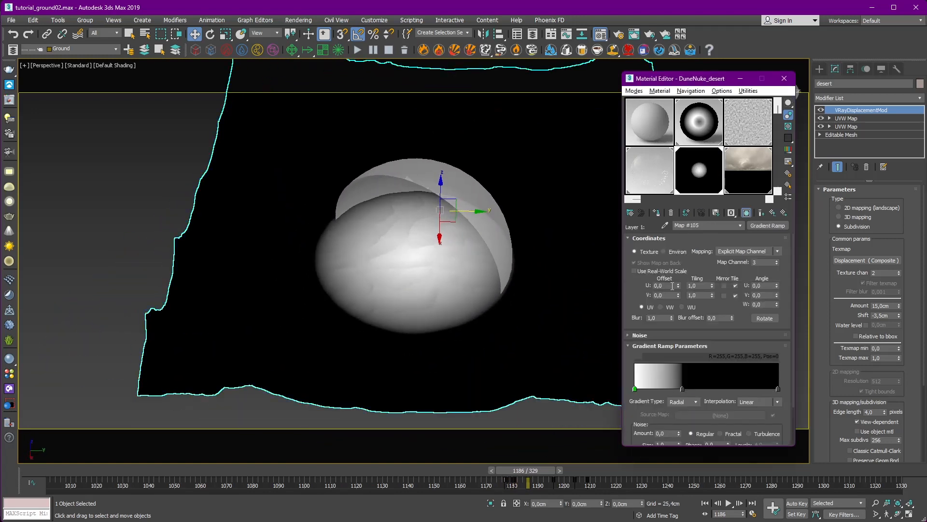
double_click(678, 178)
left_click_drag(539, 83, 267, 60)
left_click(11, 20)
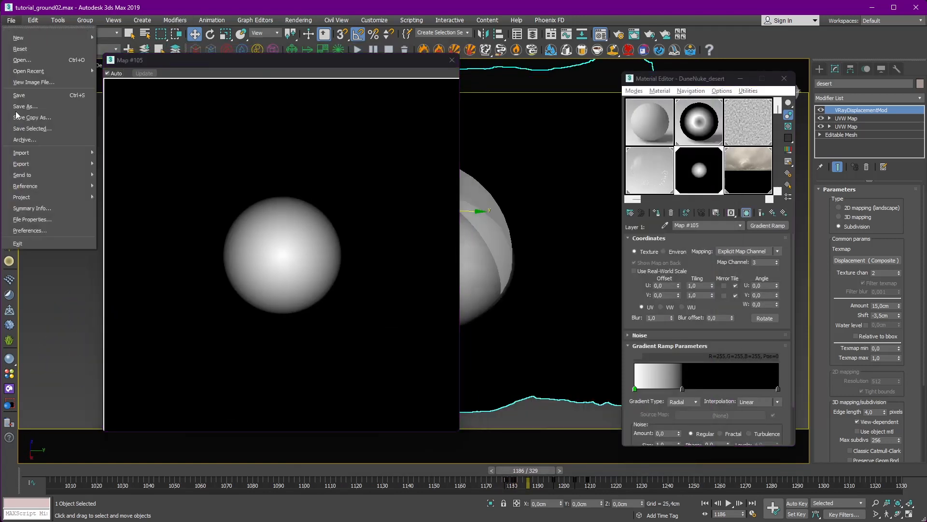
left_click(26, 98)
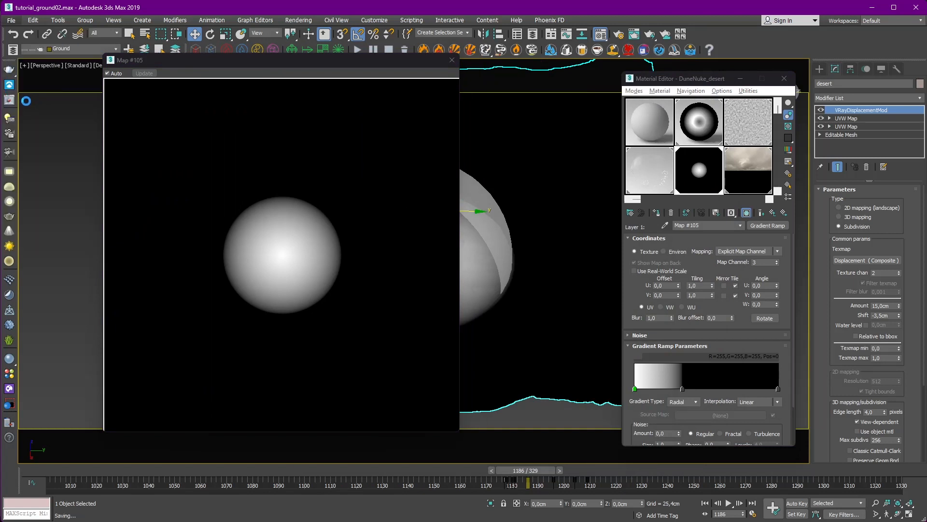
Enable the Gradient Ramp's output color map and bow its curve upward with a Bezier handle on the end point.
left_click_drag(707, 305, 723, 156)
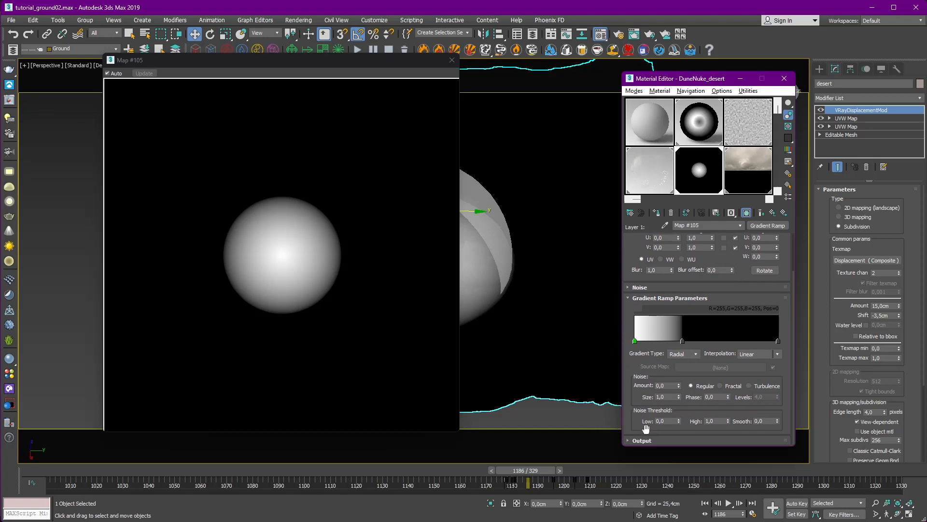
left_click(649, 441)
left_click(652, 278)
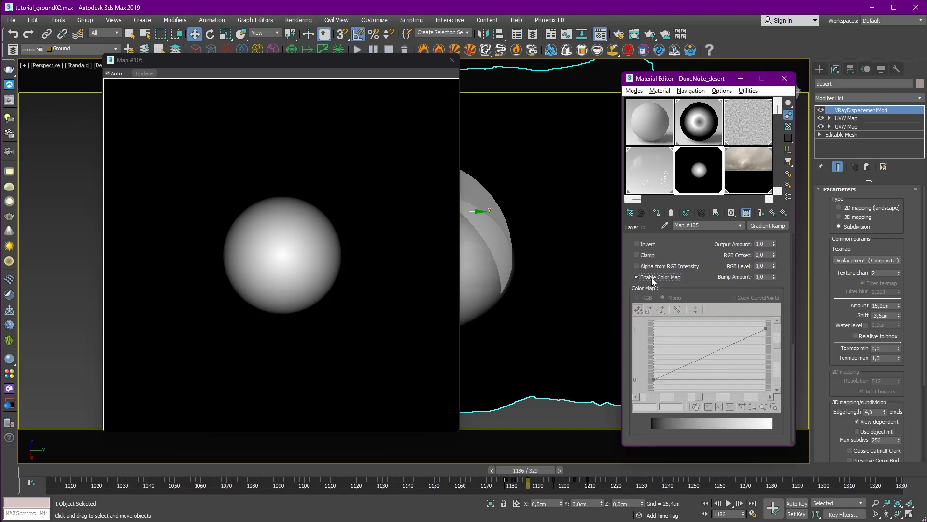
right_click(765, 328)
left_click(792, 345)
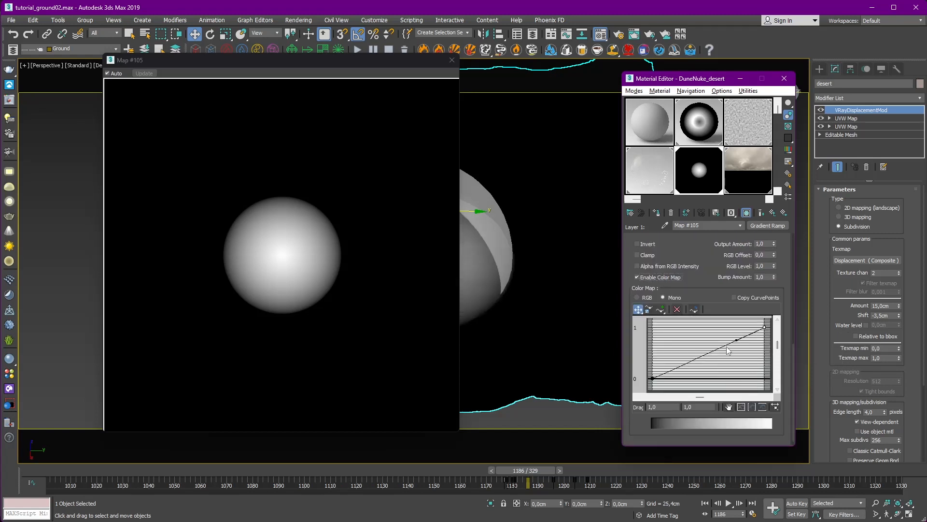
left_click_drag(734, 341, 652, 327)
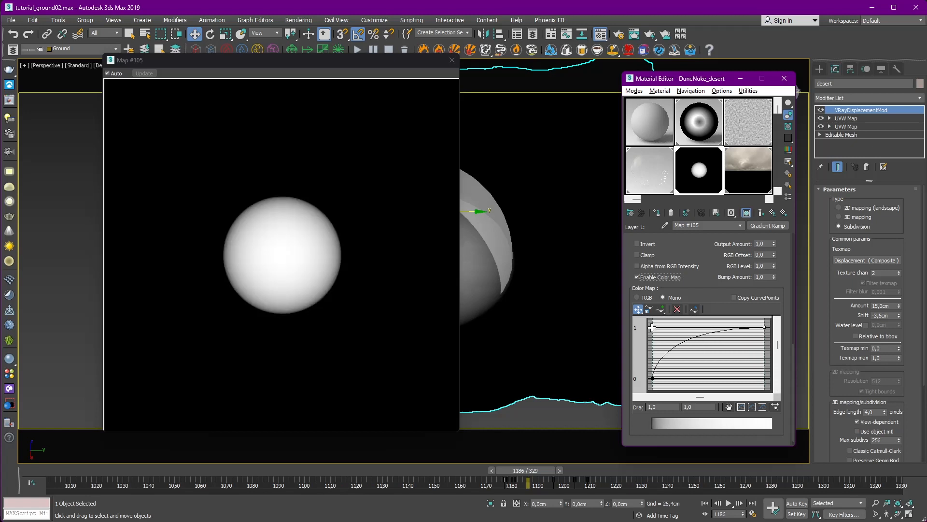
left_click(452, 60)
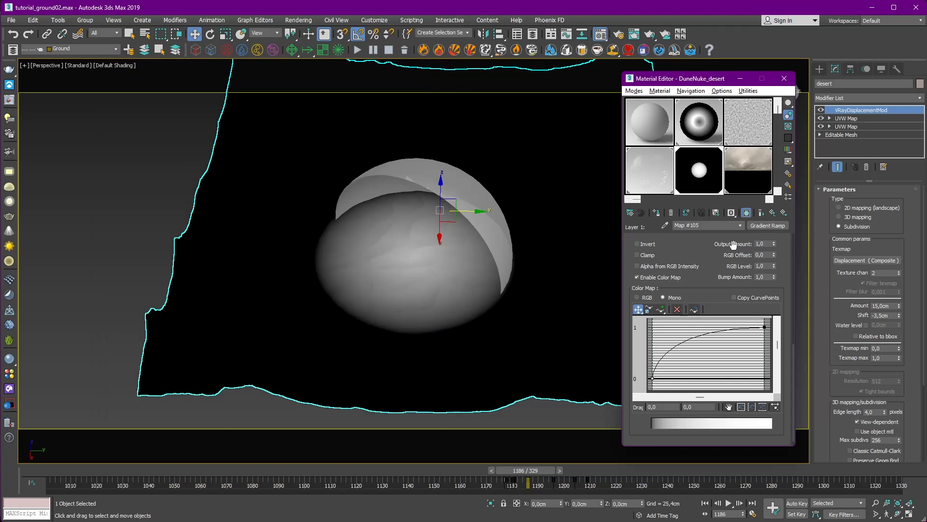
Review the Gradient Ramp parameters of Layer 1 and return to the Shockwave_msk composite.
left_click(773, 214)
left_click(653, 311)
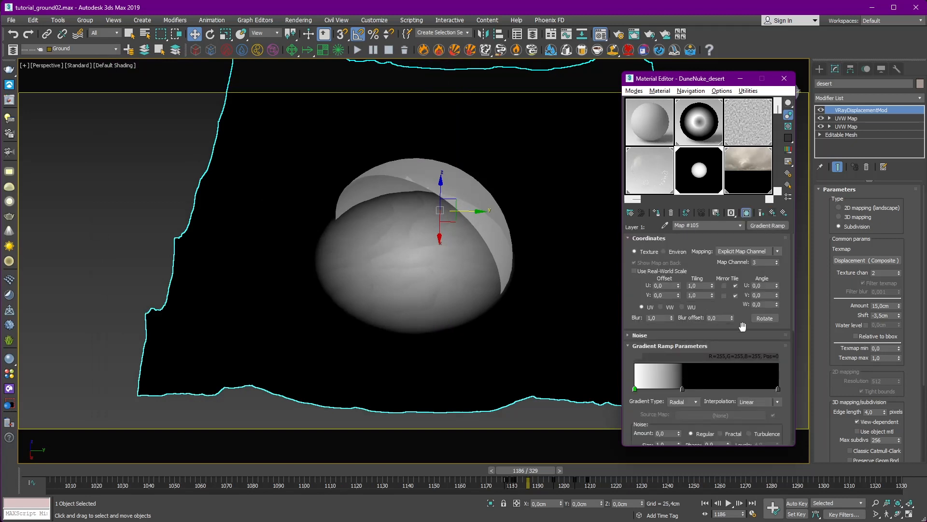
scroll(740, 325, "down", 10)
scroll(713, 345, "up", 10)
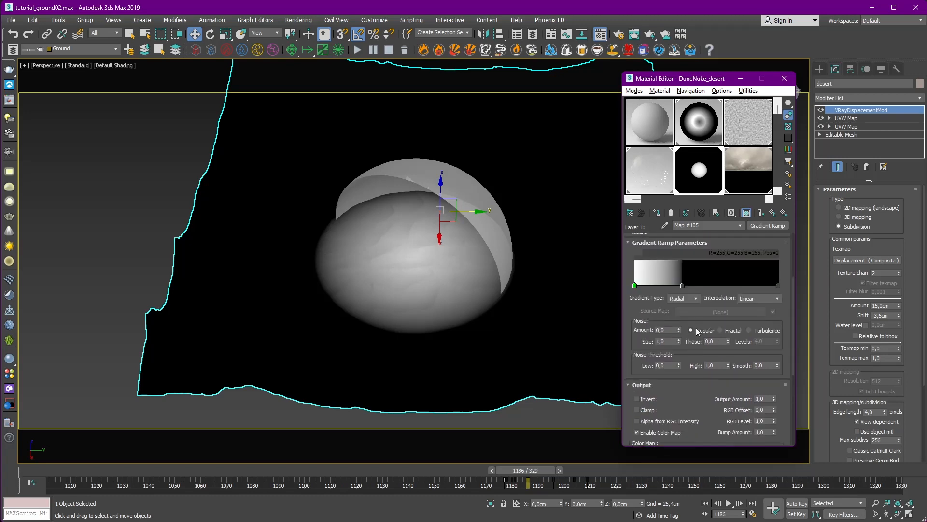
left_click(772, 215)
Switch the desert's shaded display to Object Color.
middle_click_drag(536, 215, 507, 217)
scroll(506, 200, "down", 2)
mouse_move(521, 180)
middle_mouse_down()
mouse_move(485, 184)
mouse_move(449, 205)
mouse_move(459, 193)
middle_mouse_up()
scroll(483, 223, "up", 2)
key("F3")
key("F3")
key("F3")
key("F3")
left_click(881, 70)
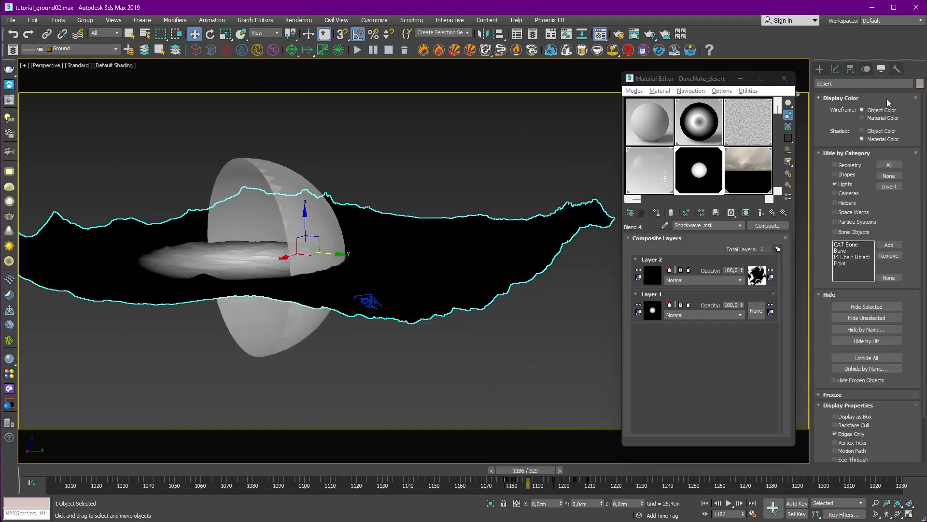
left_click(882, 132)
mouse_move(362, 178)
middle_mouse_down()
mouse_move(428, 174)
mouse_move(494, 199)
mouse_move(470, 193)
middle_mouse_up()
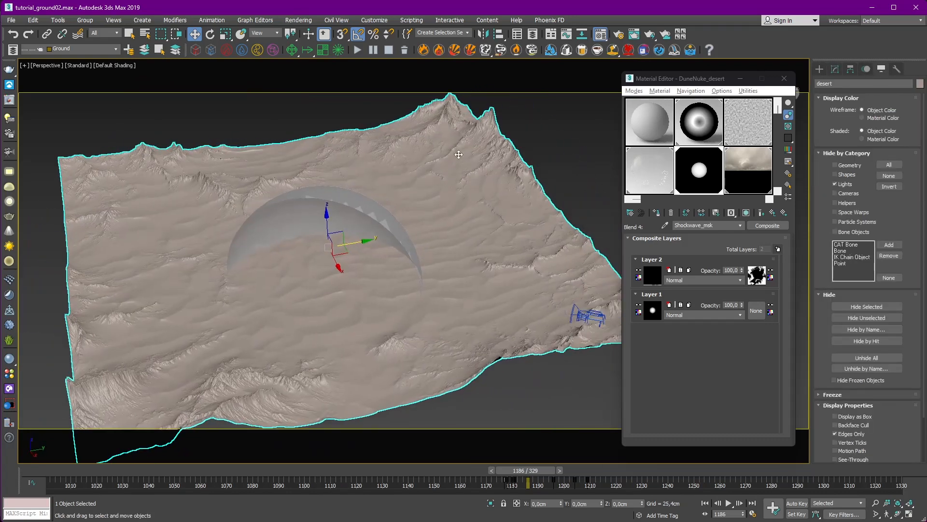
middle_click_drag(458, 154, 458, 225, "alt")
Go to frame 1199 and turn off the Slice modifier on the shockwave object so the full sphere shows against the terrain.
left_click_drag(545, 471, 576, 470)
middle_click_drag(221, 197, 364, 240, "alt")
middle_click_drag(411, 261, 256, 189)
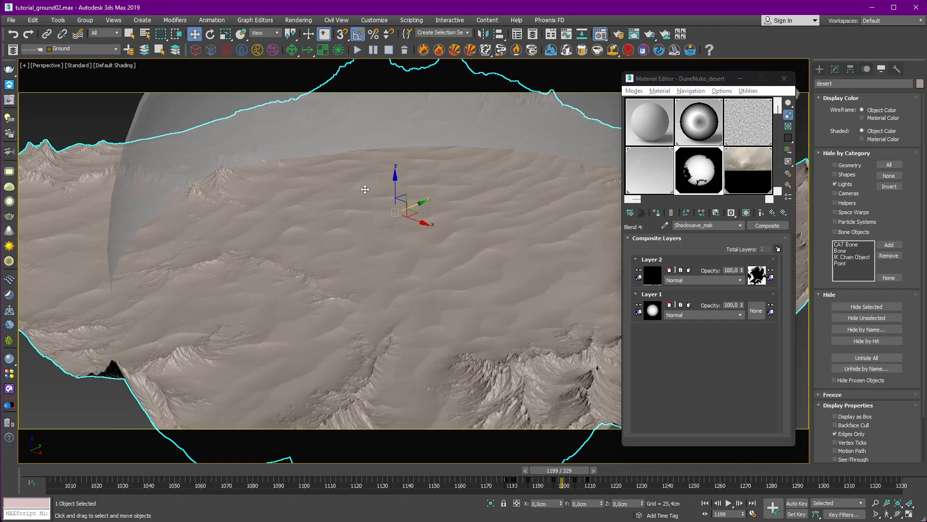
left_click_drag(700, 80, 622, 85)
left_click(835, 69)
left_click(746, 139)
left_click(822, 110)
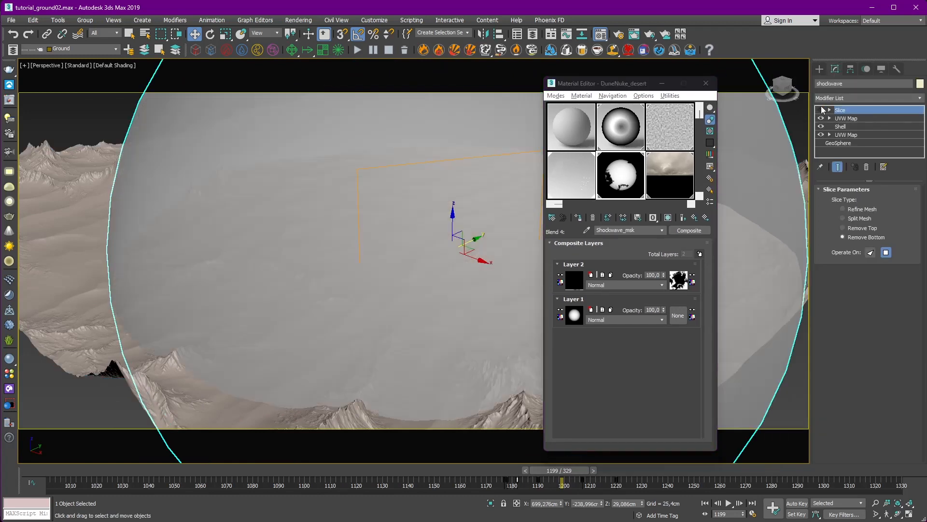
left_click(792, 121)
scroll(331, 242, "down", 3)
middle_click_drag(331, 242, 469, 225, "alt")
scroll(321, 267, "down", 2)
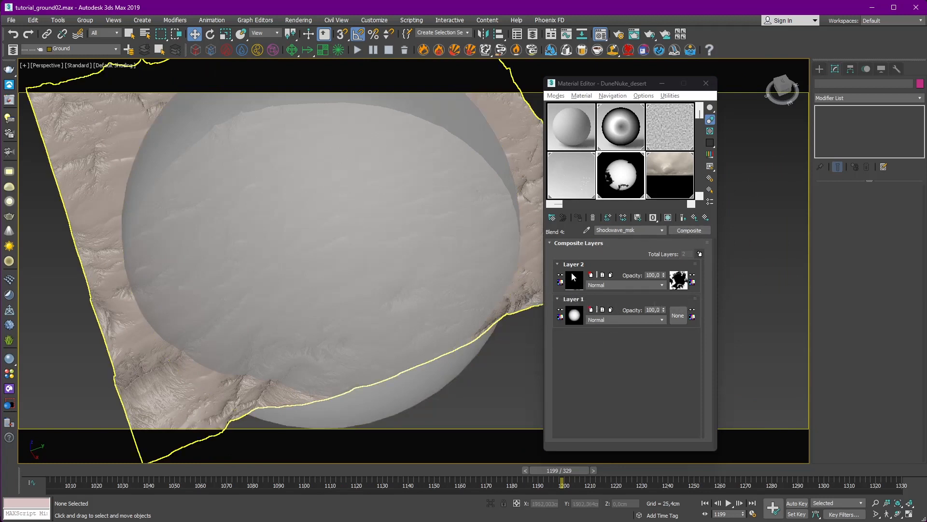
Inspect Layer 2's VRayColor and its High_mask map in Shockwave_msk, and return to the DuneNuke_desert material.
left_click(574, 281)
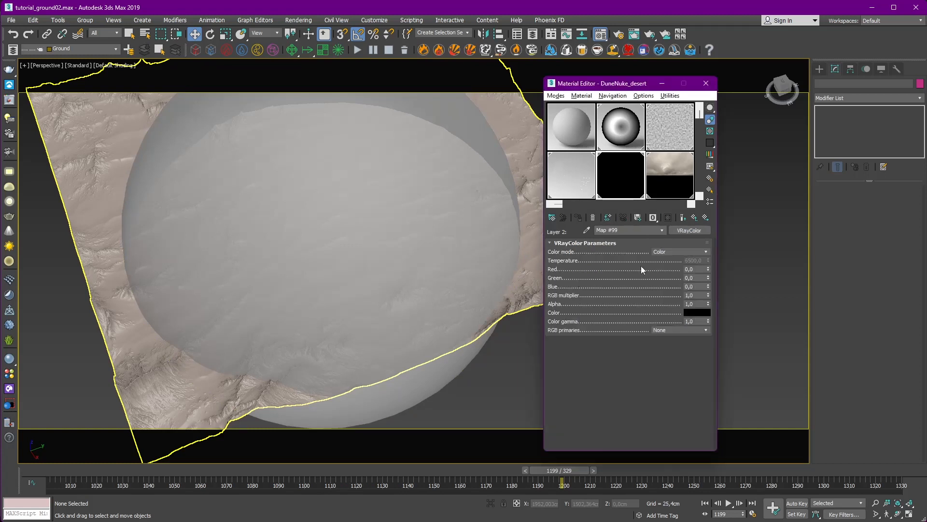
left_click(697, 312)
left_click(386, 150)
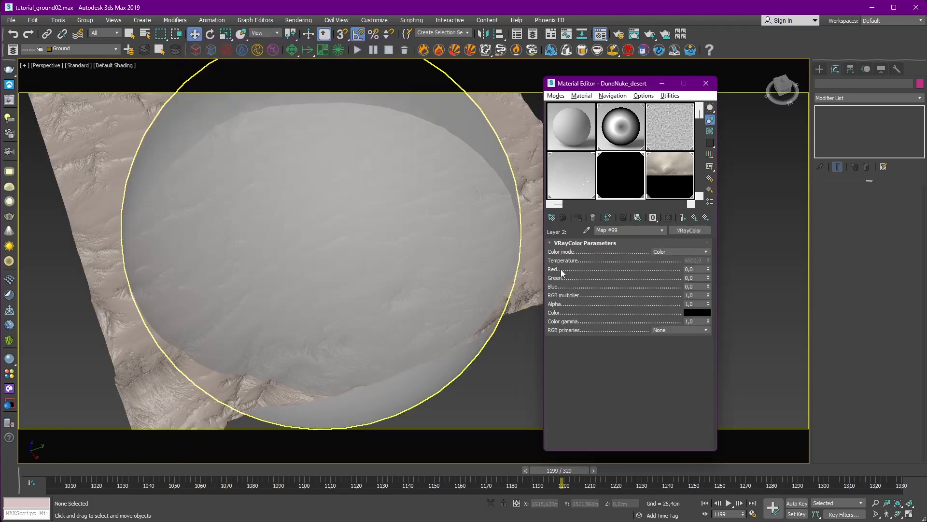
left_click(694, 217)
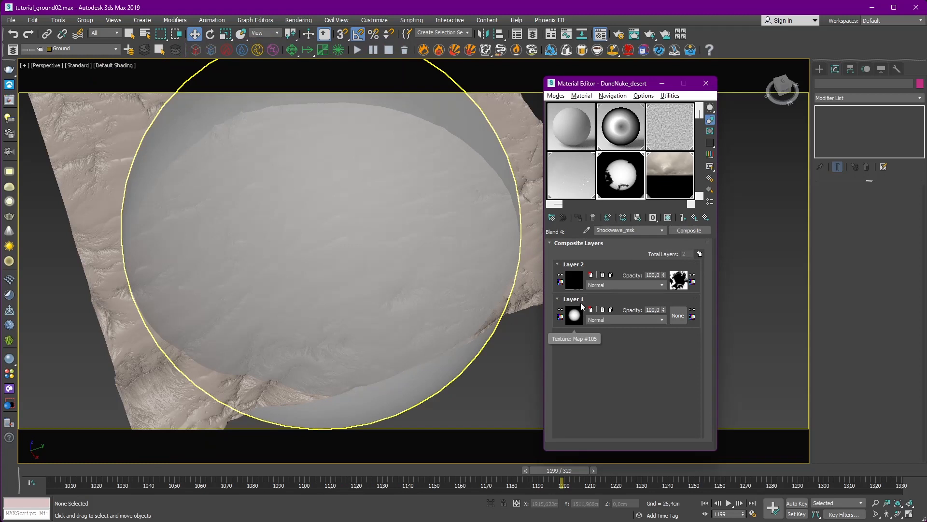
left_click(679, 280)
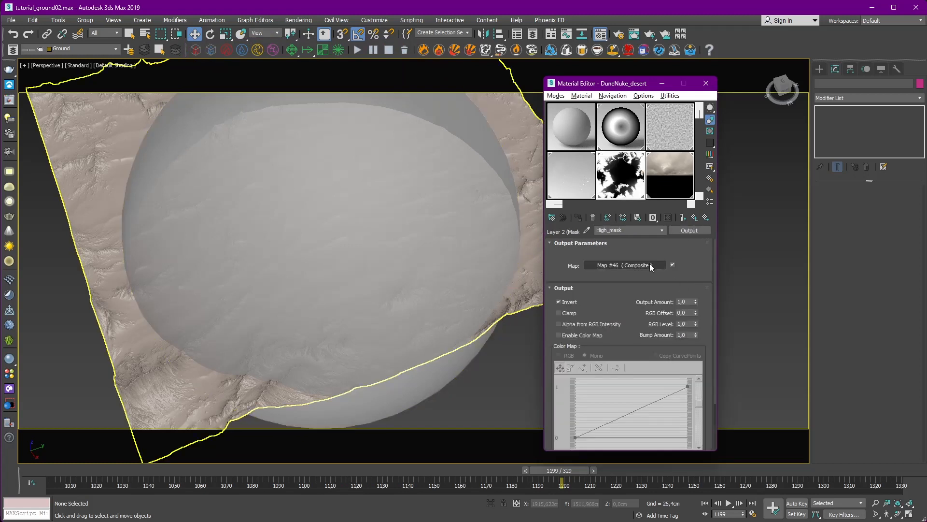
left_click(694, 217)
left_click(695, 217)
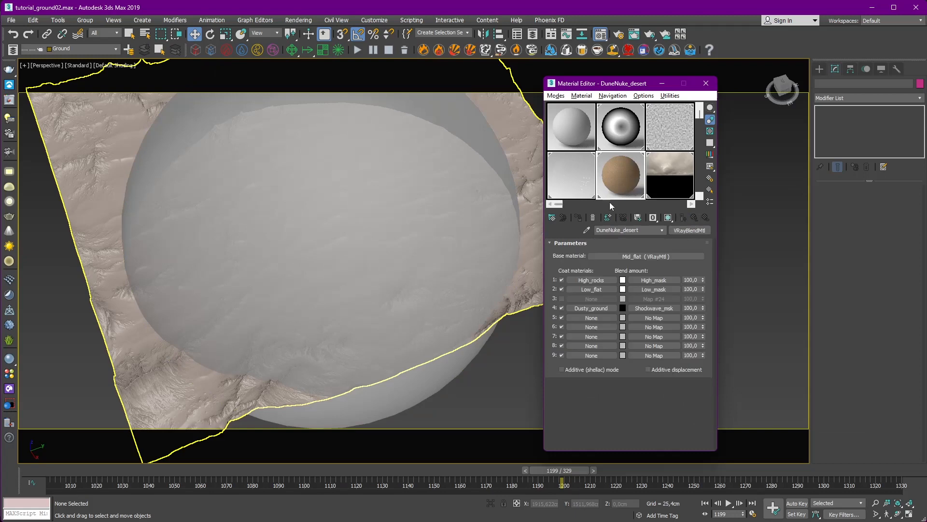
Compare the High_mask map with its Map #46 composite in an enlarged preview, and return to the blend material.
left_click(652, 280)
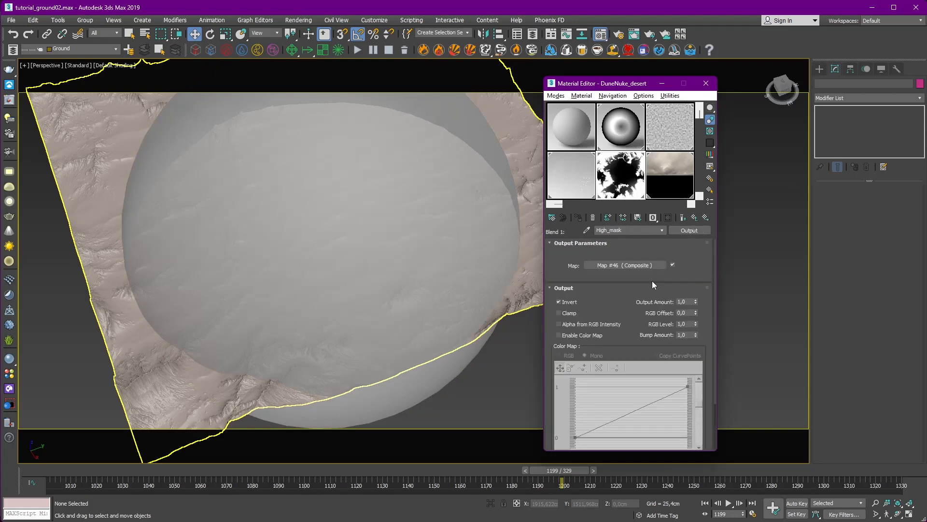
left_click(639, 265)
double_click(622, 180)
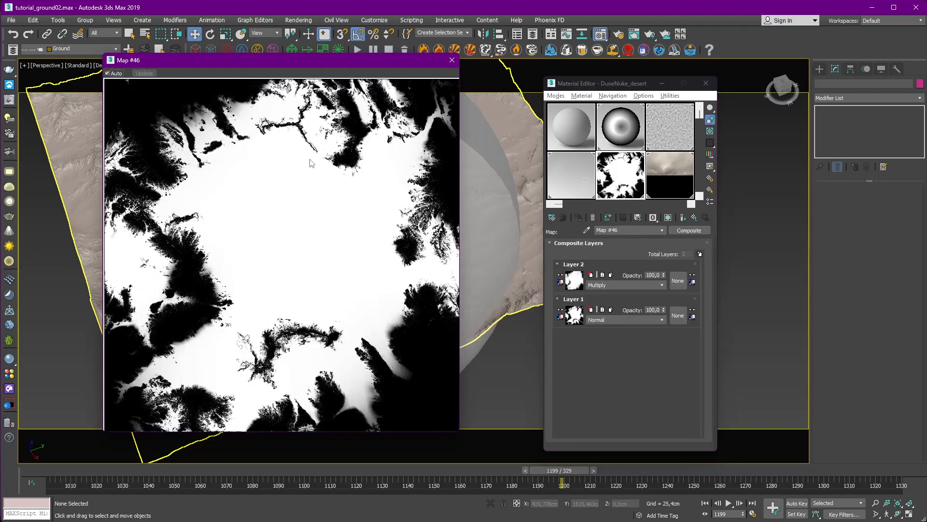
left_click(705, 217)
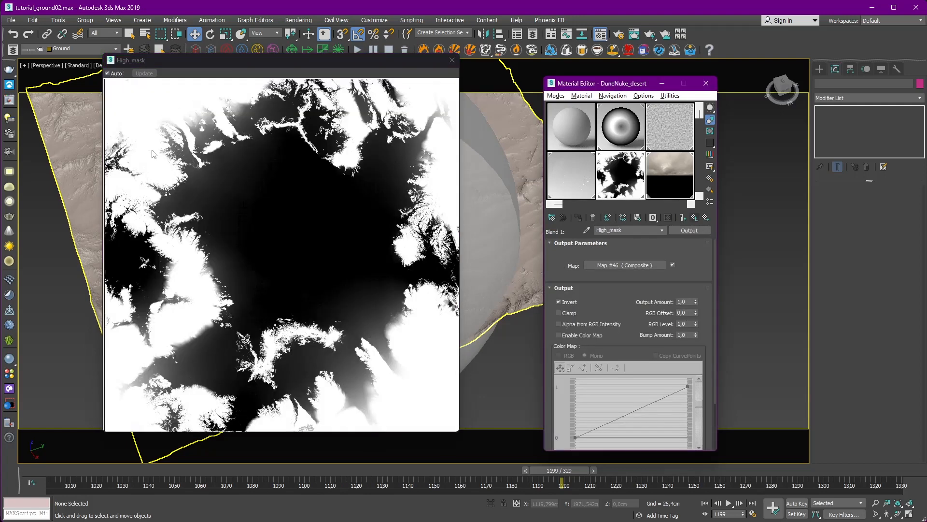
left_click(452, 60)
left_click(694, 217)
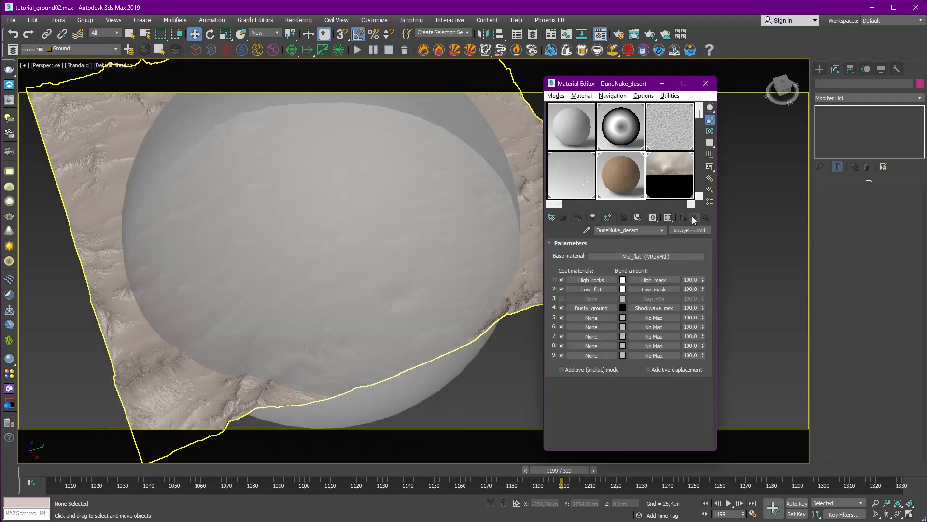
Add a third layer to the Shockwave_msk composite and copy Layer 2's High_mask map into its texture slot.
left_click(641, 309)
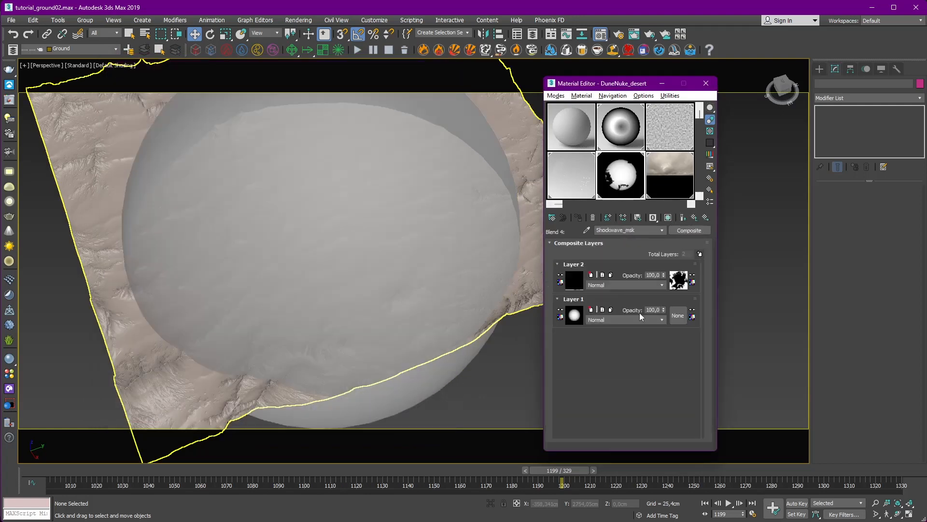
left_click(699, 254)
left_click_drag(678, 316, 573, 282)
key("Return")
Turn off Invert on the new Layer 3 Output map and return to the Shockwave_msk composite.
left_click(570, 279)
left_click(567, 282)
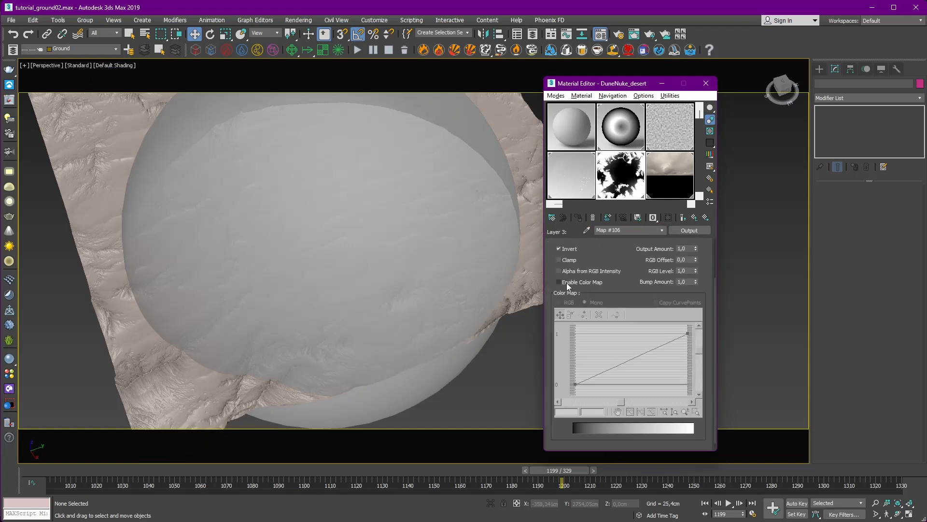
left_click(569, 249)
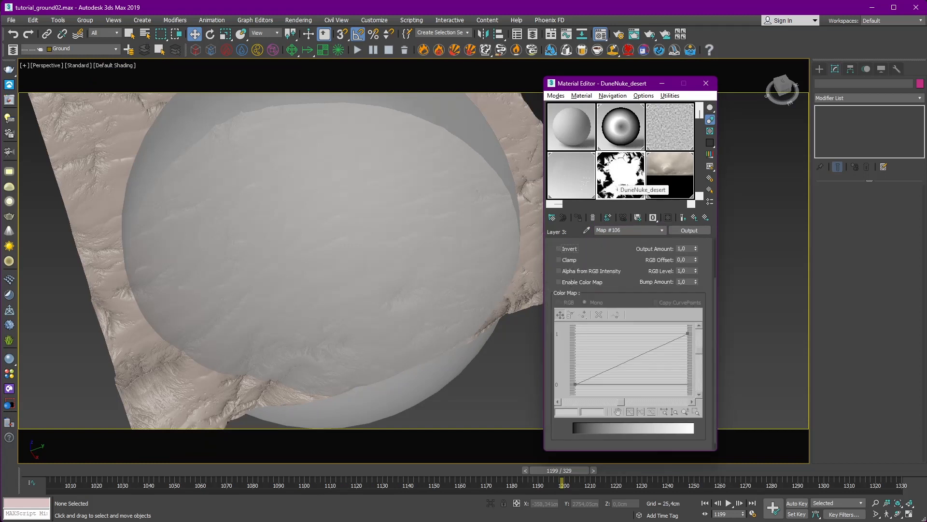
left_click(694, 218)
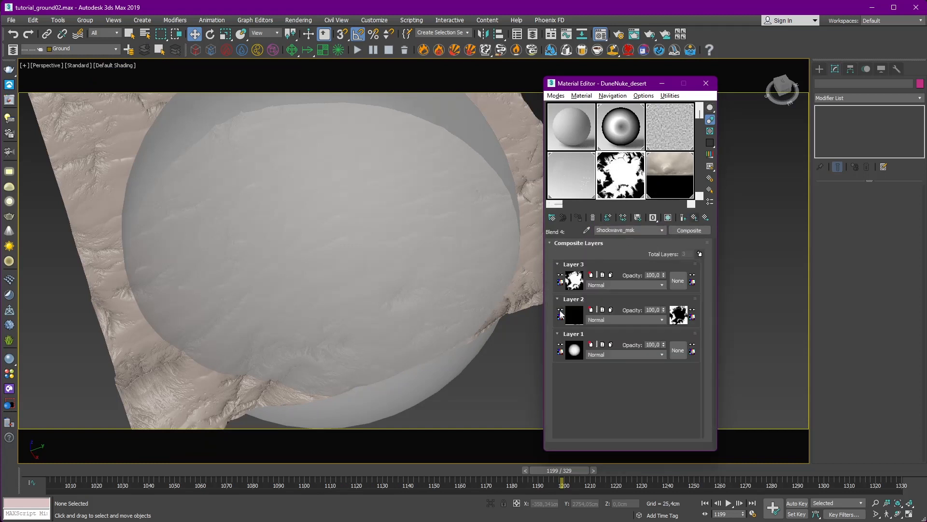
Try Multiply blending on Layer 3 of the Shockwave_msk composite, and delete that layer.
left_click(594, 299)
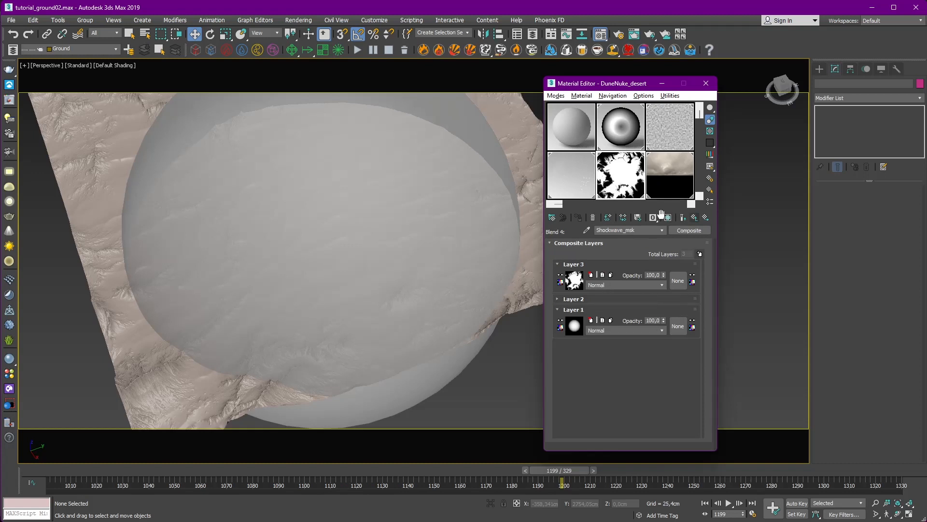
left_click(600, 285)
left_click(606, 325)
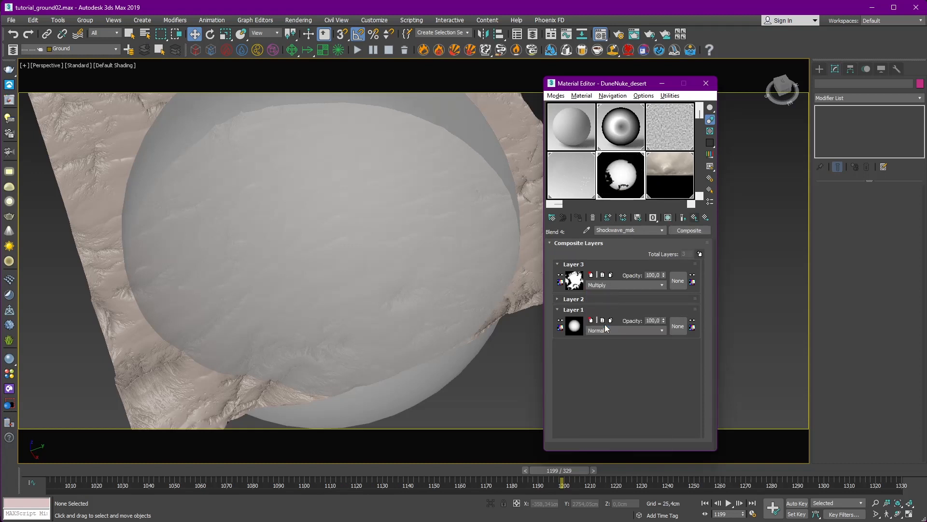
left_click(561, 299)
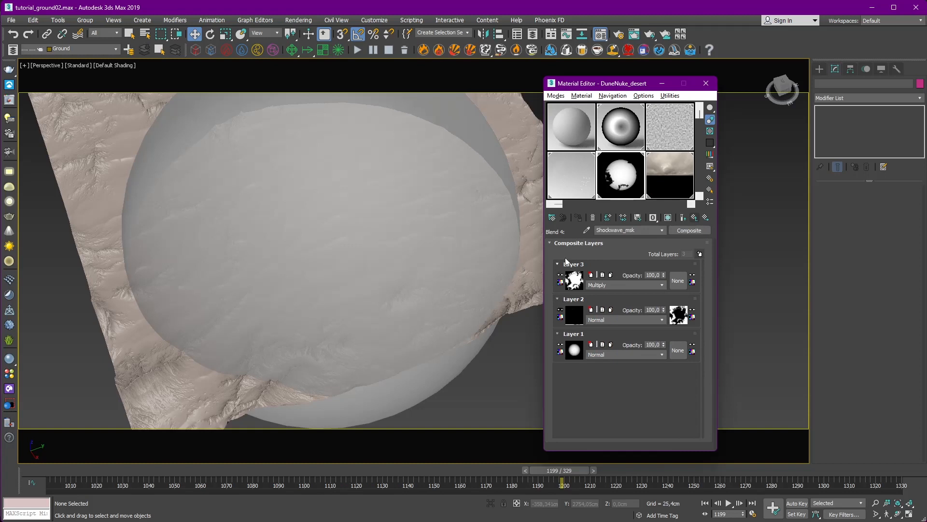
left_click(561, 311)
left_click(591, 275)
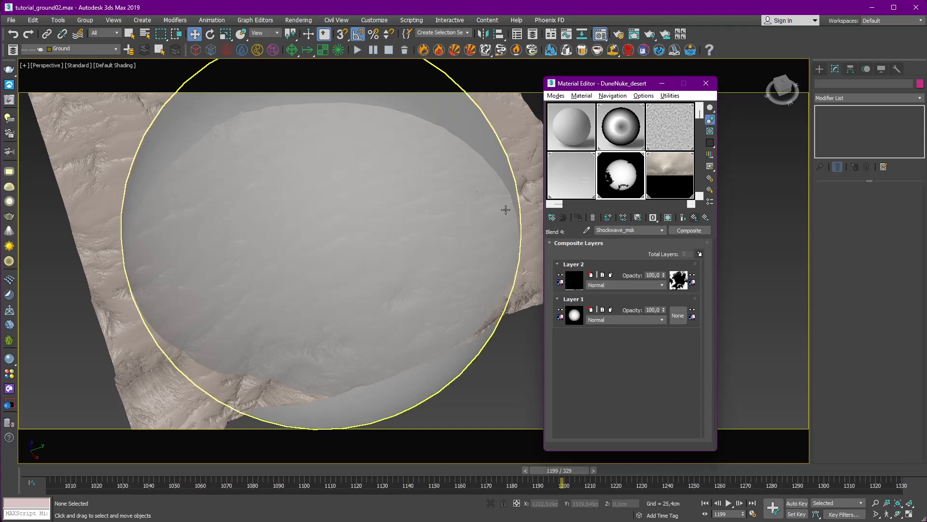
Hide the shockwave layer, select the desert terrain and display the Shockwave_msk map on it in the viewport.
left_click(13, 49)
left_click(50, 185)
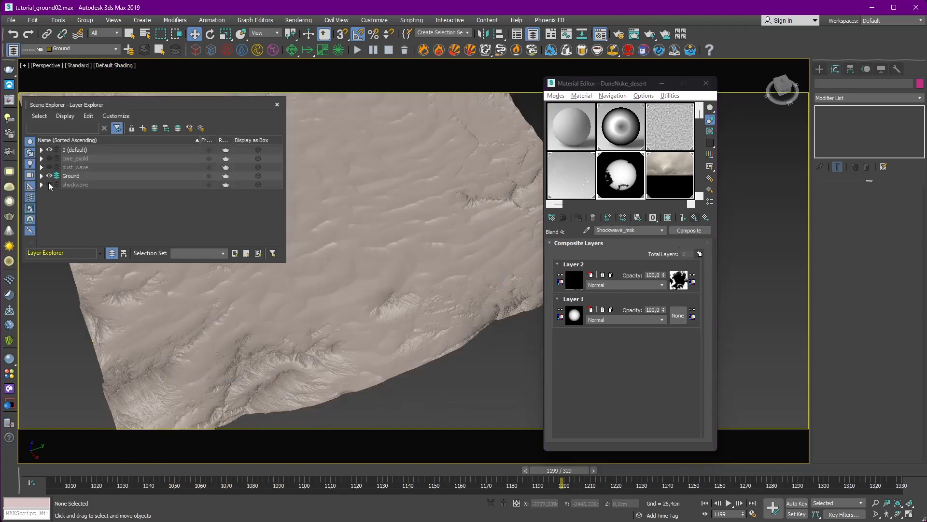
left_click(277, 104)
left_click(338, 242)
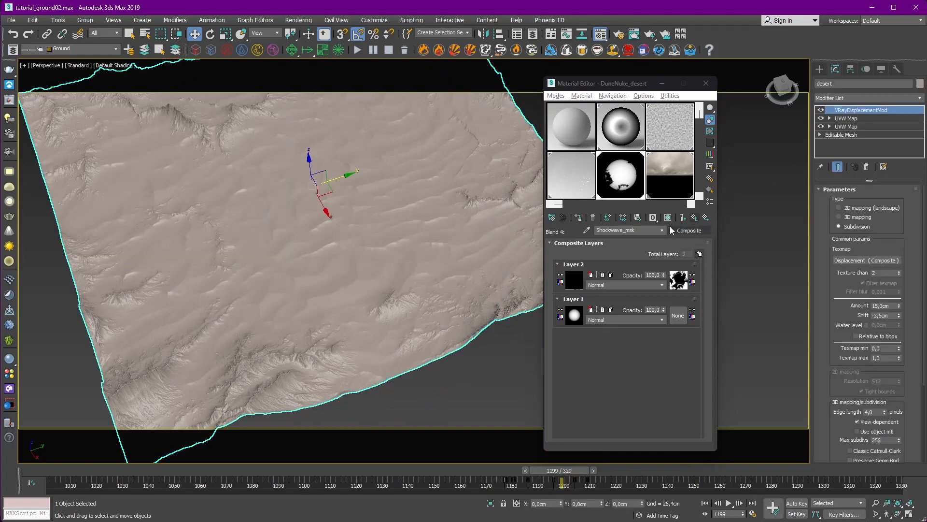
left_click(881, 69)
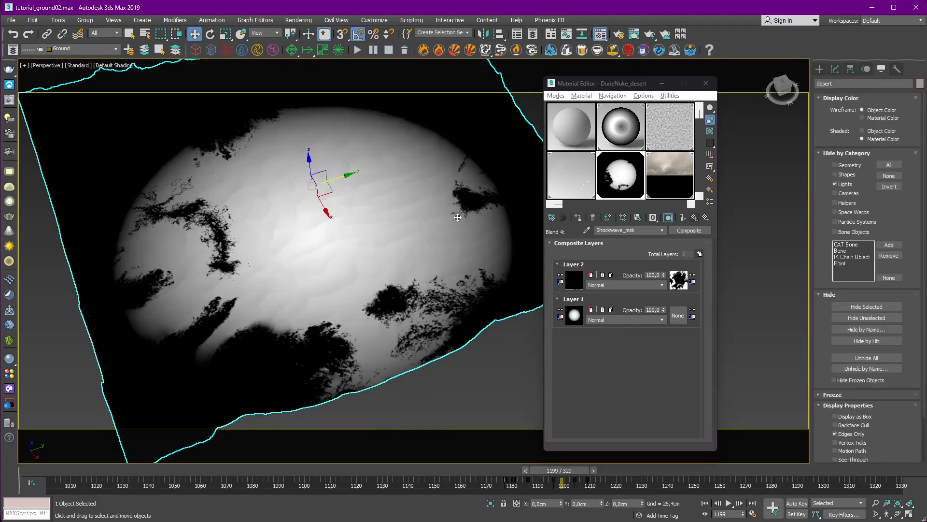
Examine the mask on the terrain at frame 1214 along with Layer 1's Gradient Ramp, and view it through PhysCamera002.
middle_click_drag(478, 345, 435, 338, "alt")
scroll(319, 286, "down", 5)
left_click_drag(563, 471, 604, 471)
key("w")
left_click(578, 318)
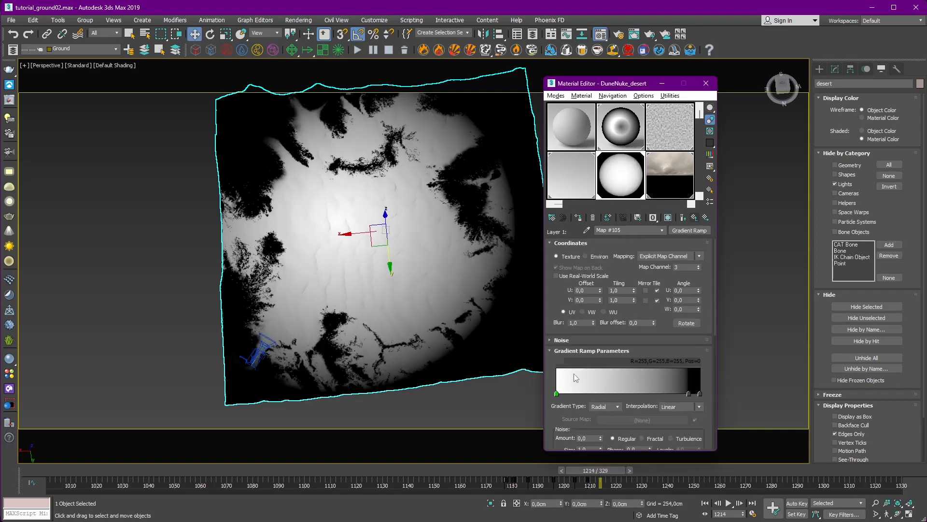
left_click(694, 217)
key("c")
double_click(448, 204)
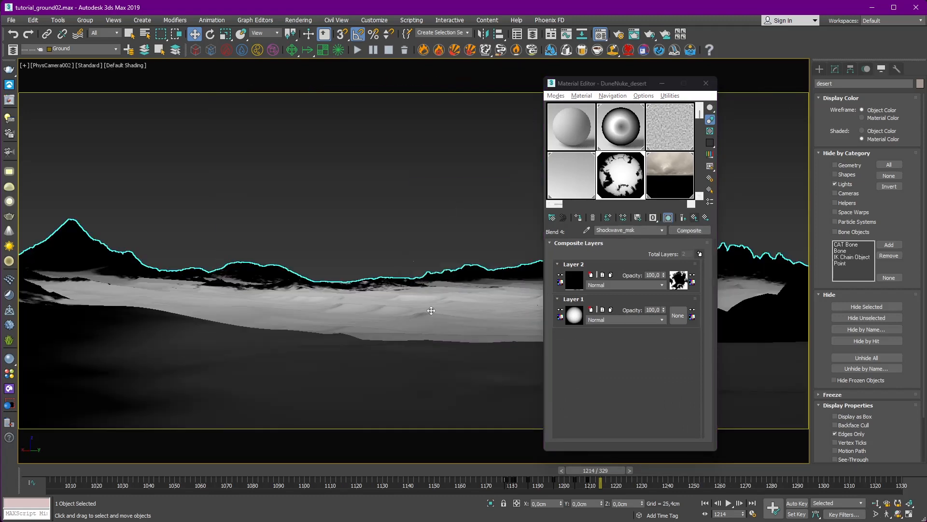
Display the Position curve of the Blend map 2 Gradient Ramp's Flag #3 in the Curve Editor and go to frame 1223.
left_click(36, 309)
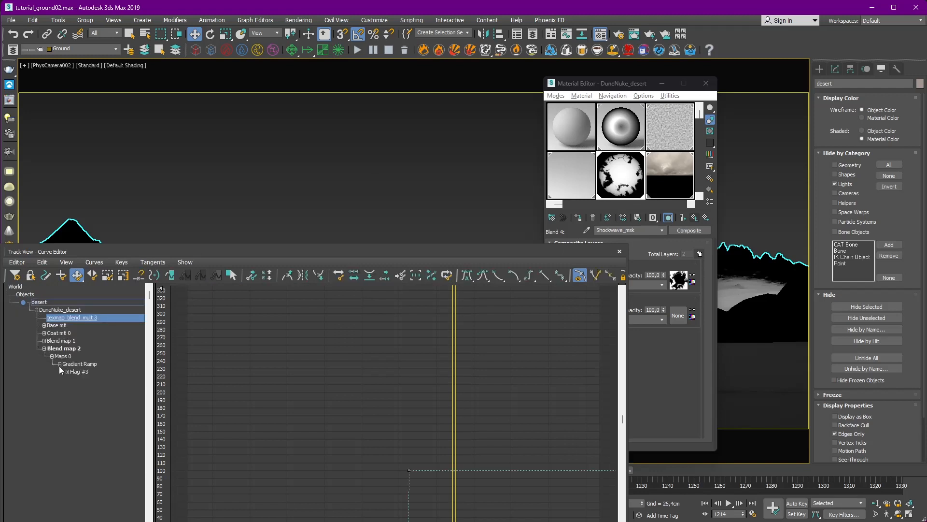
left_click(59, 363)
left_click(67, 372)
left_click(87, 379)
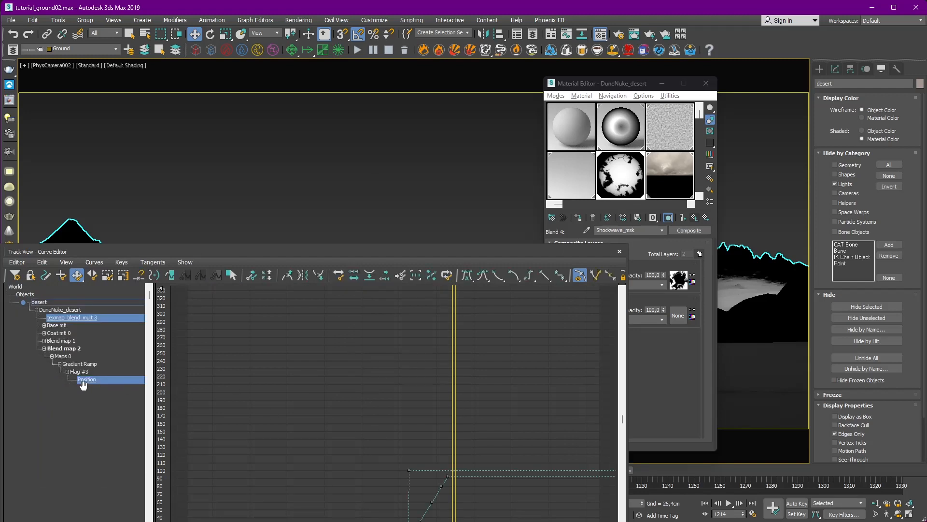
double_click(99, 379)
left_click(126, 397)
left_click(90, 379)
middle_click_drag(453, 461, 407, 324)
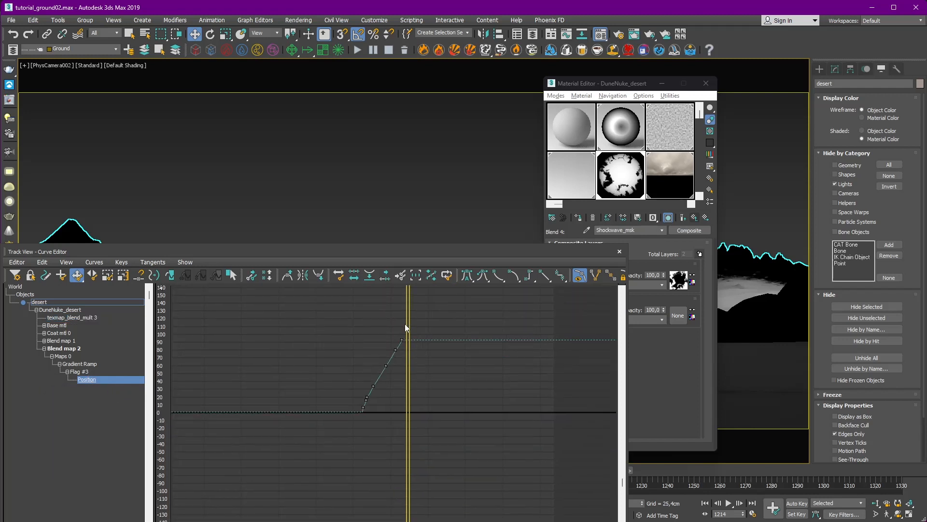
left_click_drag(408, 323, 420, 321)
middle_click_drag(386, 331, 386, 354, "ctrl+alt")
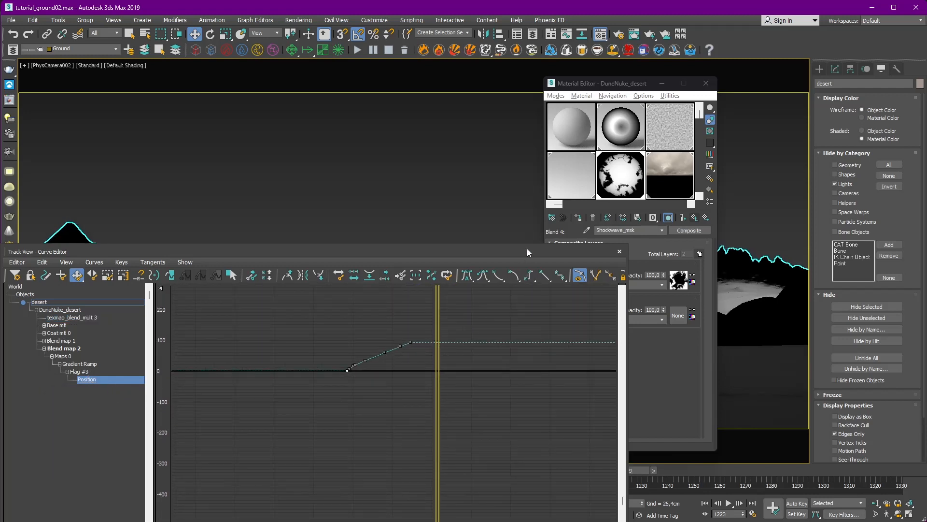
Auto-key Layer 1's black Gradient Ramp flag at position 100 on frame 1223, smooth the preceding key, and return to the composite.
left_click_drag(527, 248, 281, 250)
left_click(796, 502)
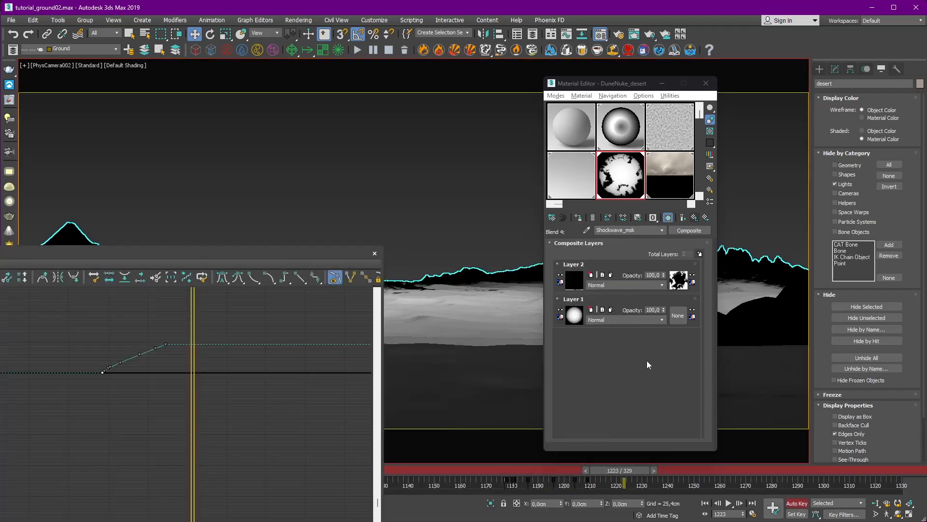
left_click(574, 315)
left_click_drag(691, 395, 699, 394)
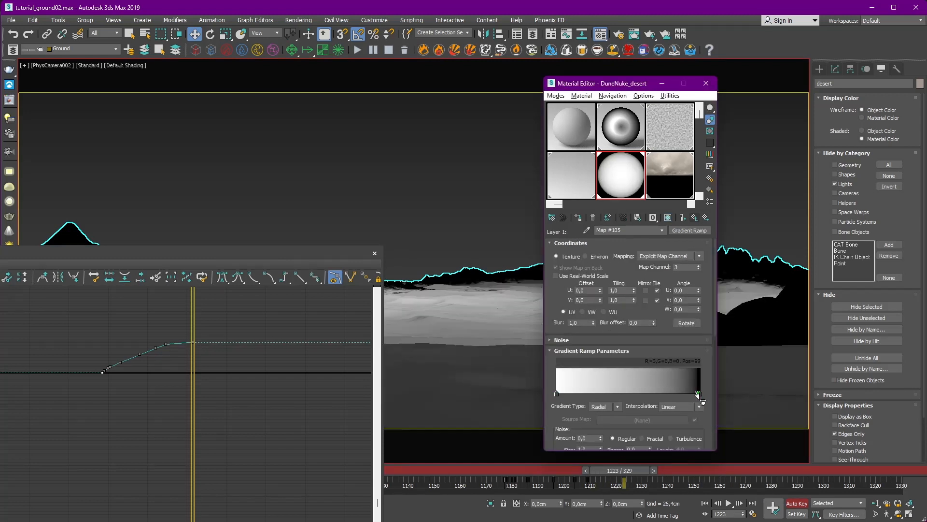
scroll(143, 325, "up", 4)
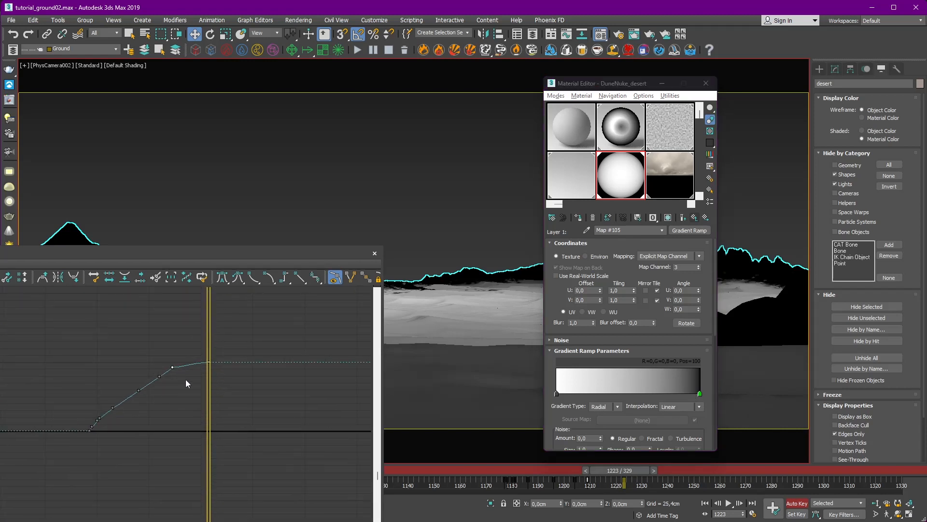
scroll(230, 345, "up", 3)
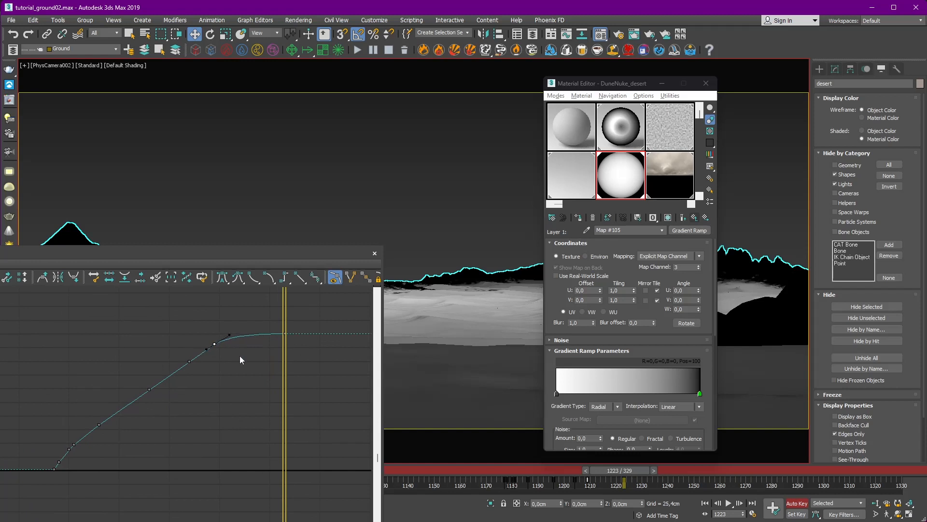
left_click(375, 254)
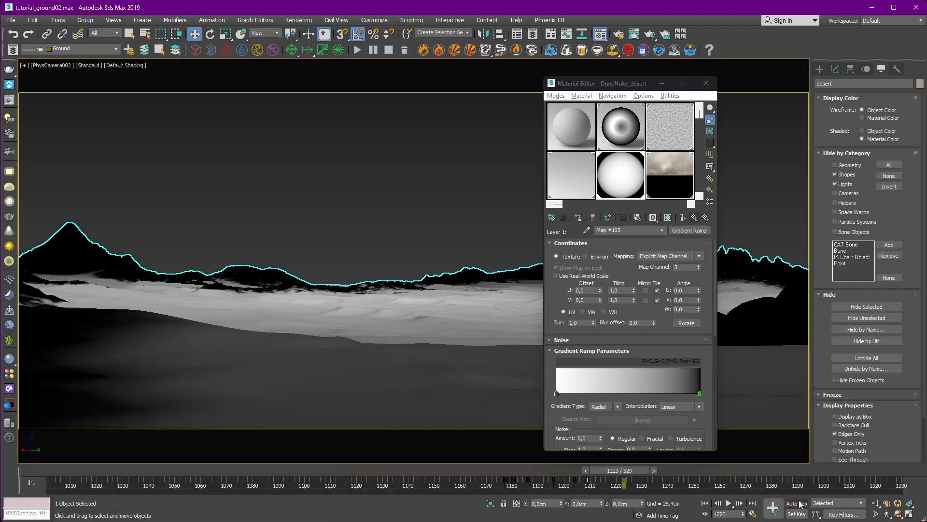
left_click(694, 218)
Check the mask's coverage of the whole terrain in the Perspective view at frame 1223.
left_click_drag(628, 470, 609, 473)
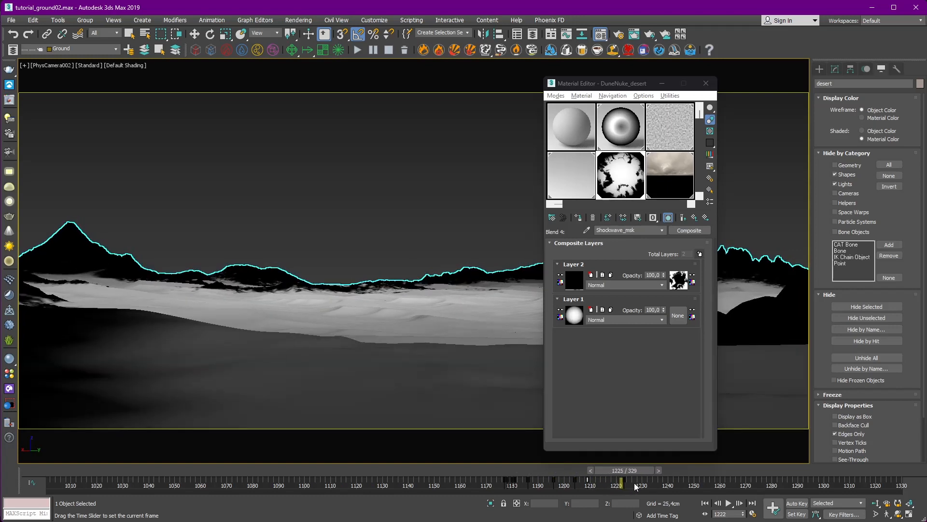
key("p")
middle_click_drag(472, 327, 375, 383, "alt")
key("w")
scroll(461, 350, "up", 6)
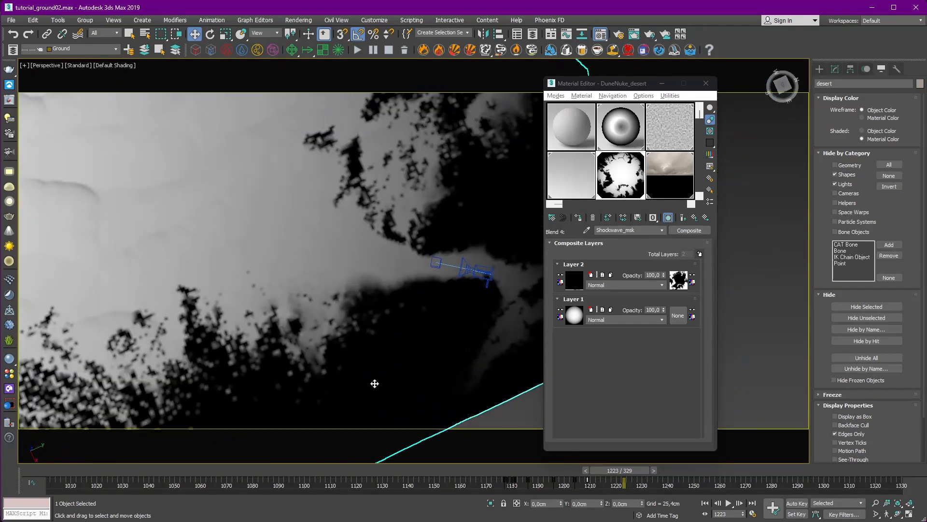
scroll(433, 265, "down", 2)
scroll(466, 263, "down", 10)
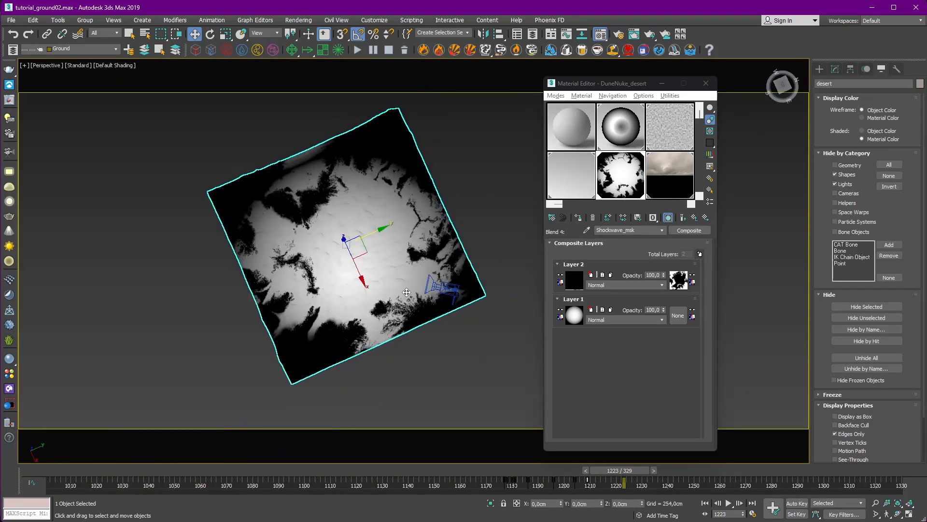
Show the shockwave layer and compare the dome's extent with the terrain mask from above at frame 1210.
left_click(564, 71)
left_click(11, 51)
left_click(49, 184)
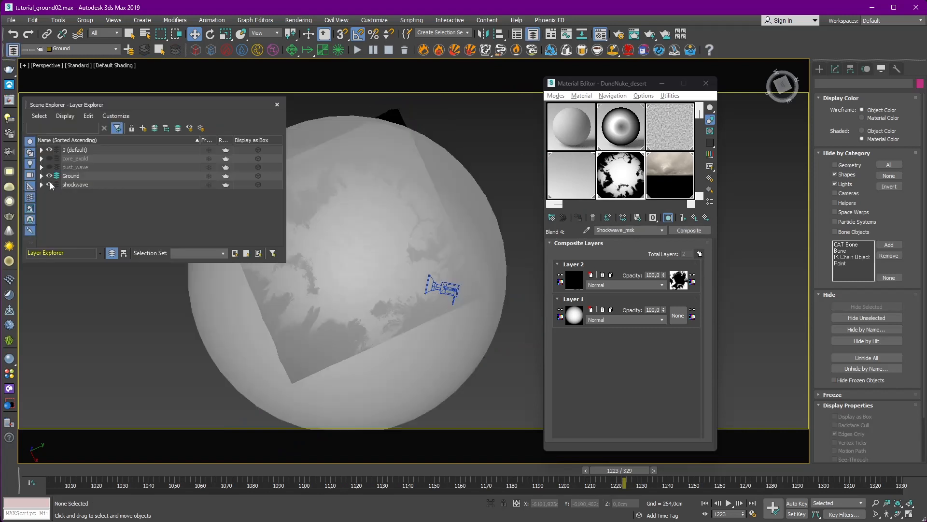
left_click(276, 106)
left_click_drag(619, 470, 586, 472)
key("w")
left_click(383, 133)
middle_click_drag(430, 172, 407, 188, "alt")
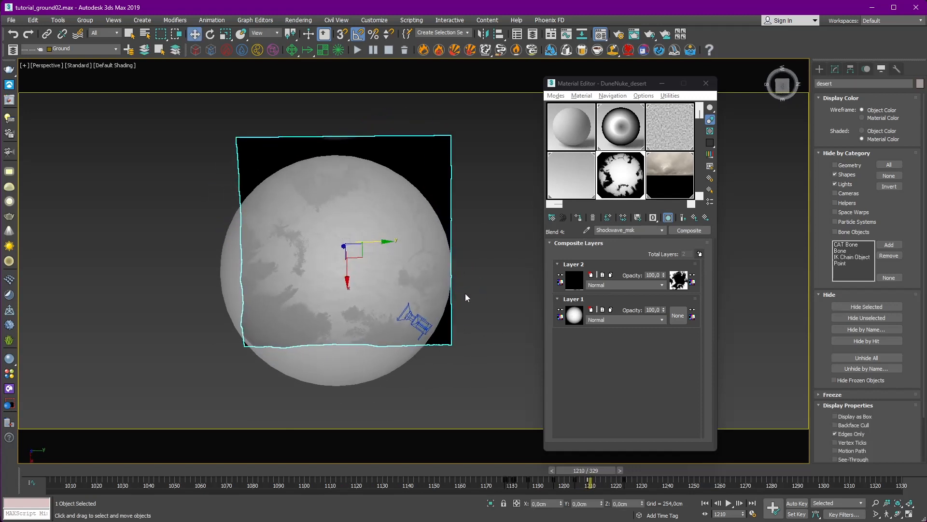
scroll(465, 294, "up", 3)
Hide the shockwave layer and select the desert object's upper UVW Map modifier.
left_click(13, 50)
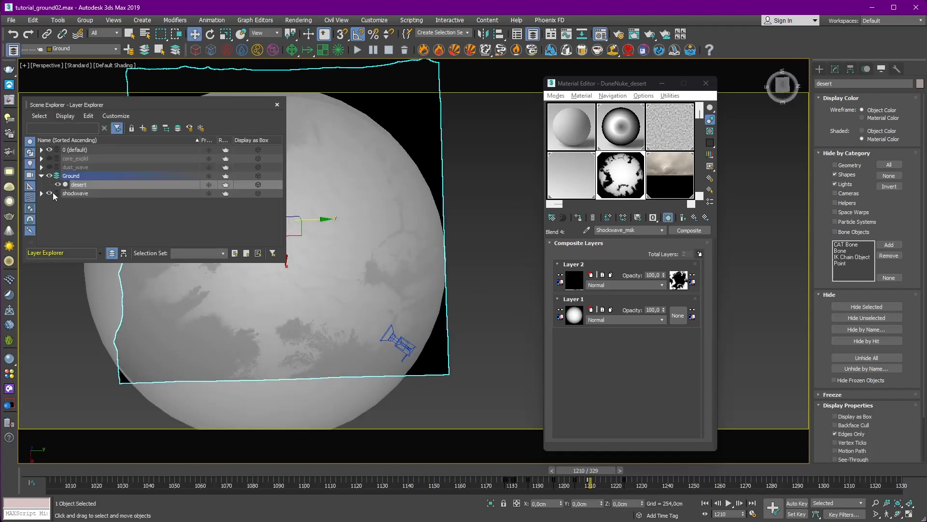
left_click(49, 193)
left_click(533, 34)
left_click(835, 69)
left_click(848, 119)
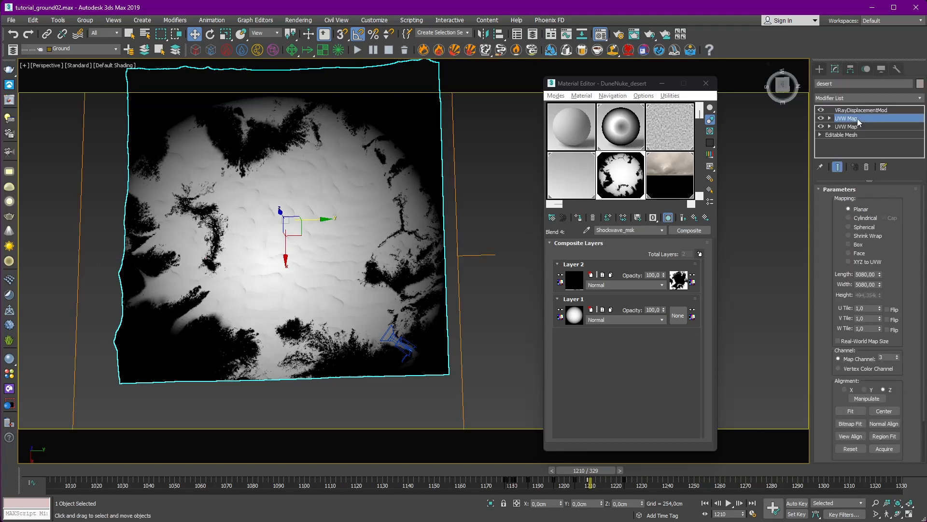
Scale up the gizmo of the UVW Map on map channel 3 so its plane extends further beyond the terrain.
key("1")
middle_click_drag(251, 279, 348, 255)
scroll(347, 255, "down", 3)
key("r")
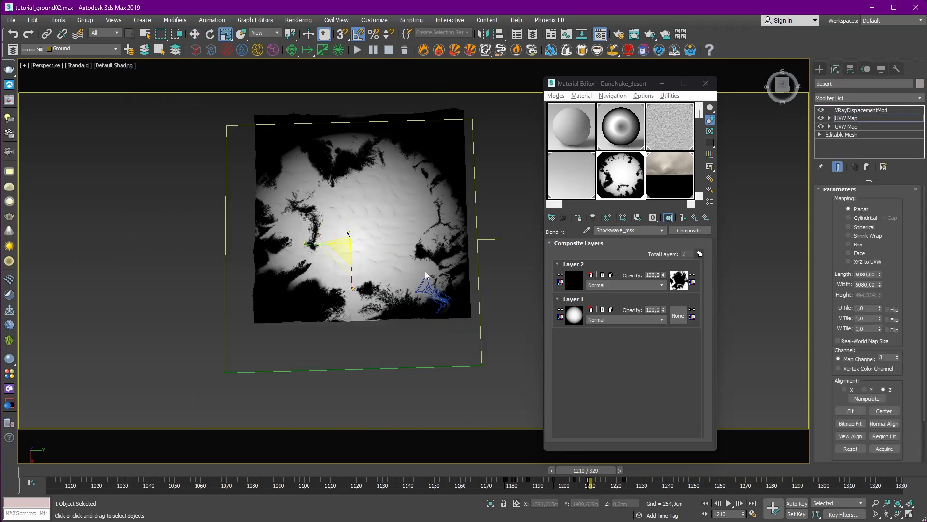
middle_click_drag(425, 271, 329, 223)
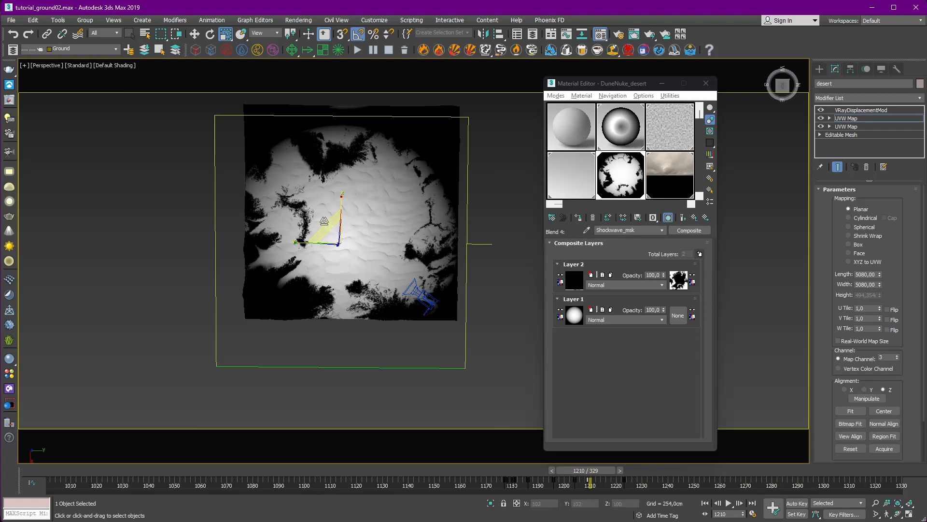
left_click_drag(324, 220, 329, 219)
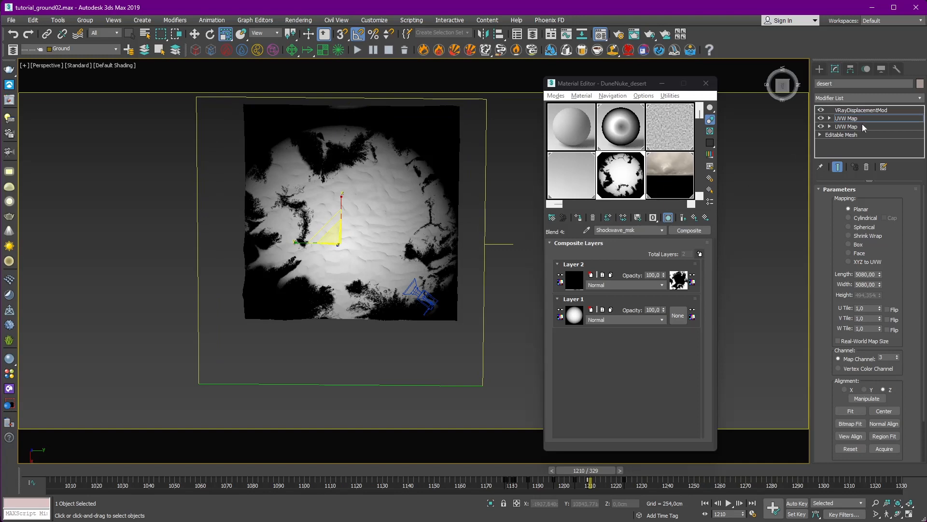
Disable VRayDisplacementMod on the desert and toggle the upper UVW Map off and on to check its effect.
left_click(824, 120)
left_click(823, 119)
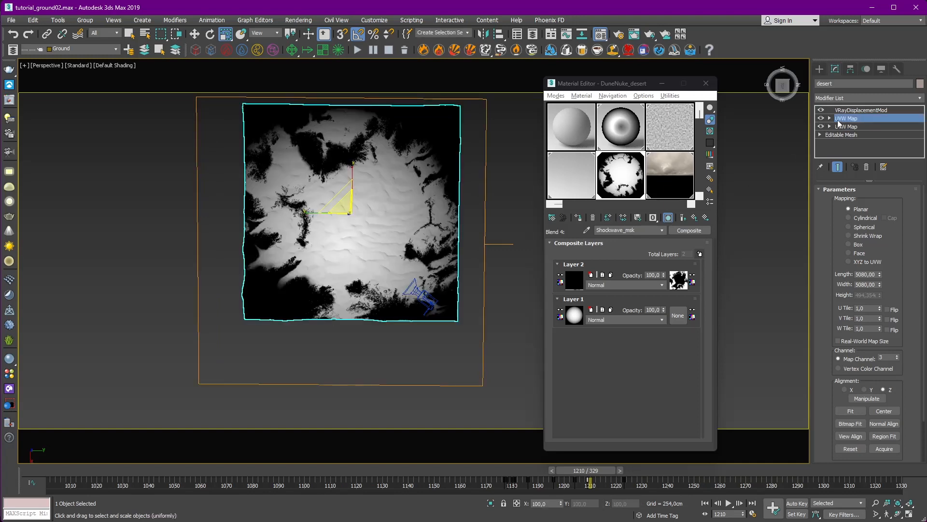
middle_click_drag(463, 261, 481, 232)
scroll(459, 258, "up", 3)
left_click(822, 118)
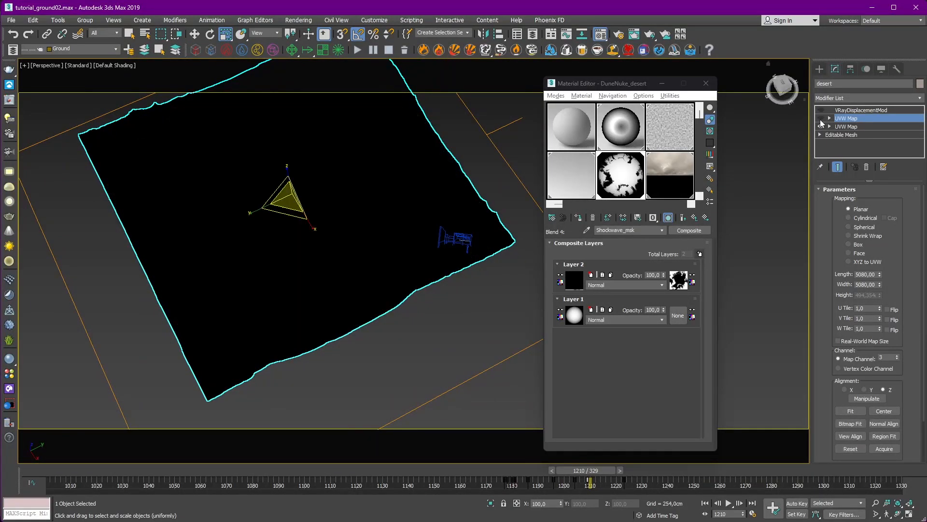
left_click(822, 119)
Display Layer 1's Gradient Ramp on the terrain in the viewport and go to frame 1199.
left_click(579, 322)
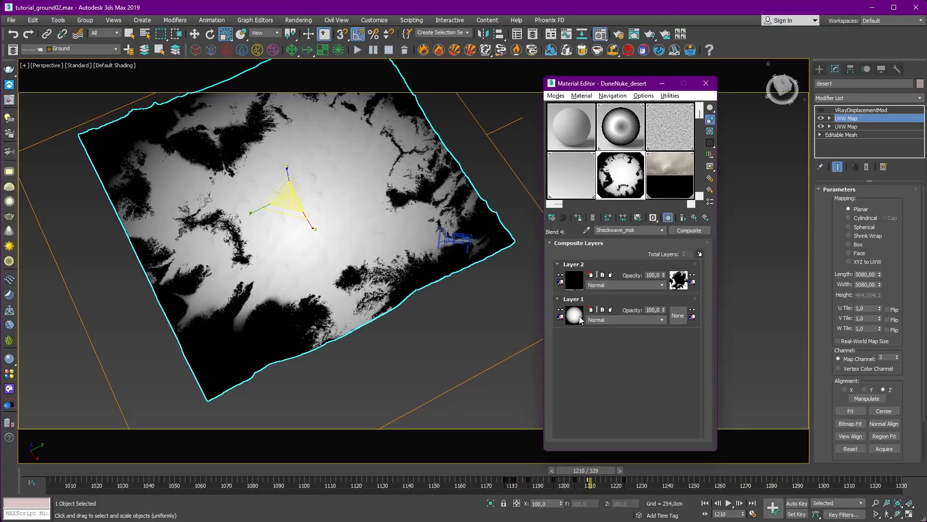
left_click(668, 218)
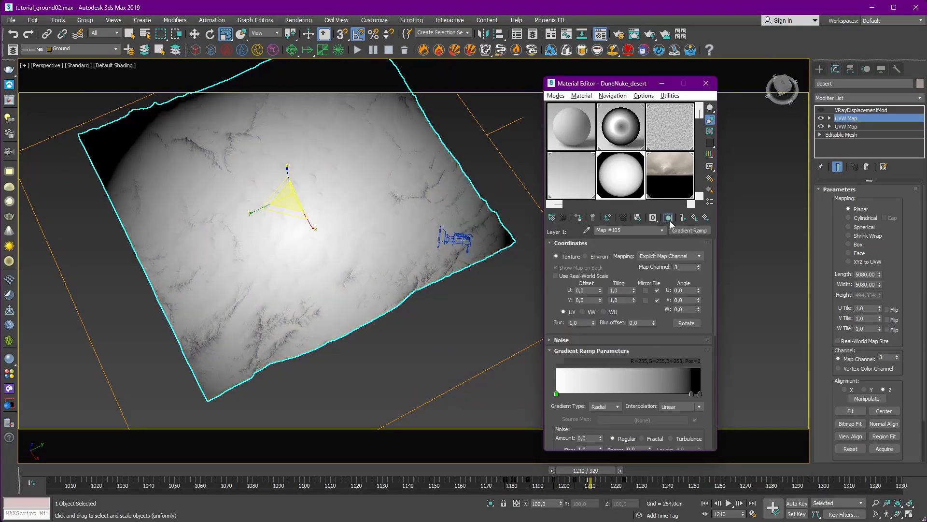
middle_click_drag(465, 330, 456, 327)
left_click_drag(600, 473, 574, 477)
key("r")
Show the shockwave layer again over the terrain gradient and go to frame 1196.
left_click(13, 50)
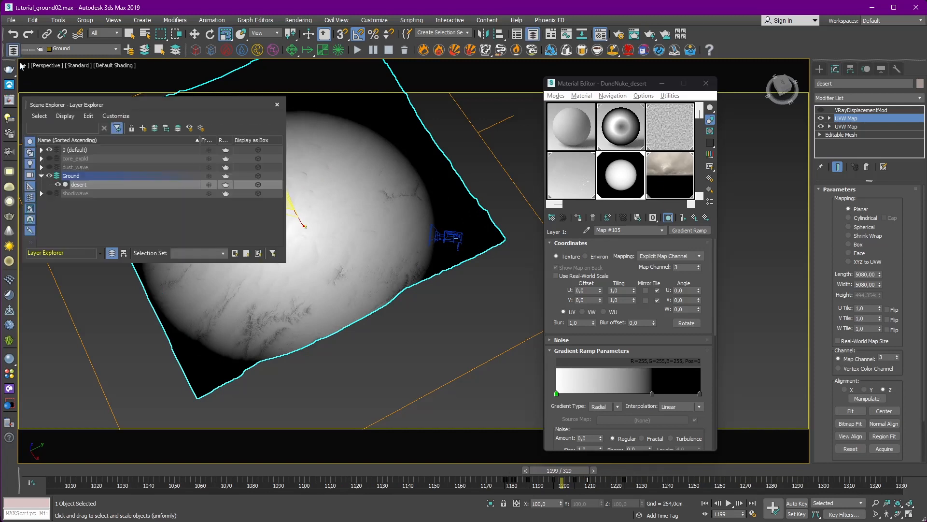
left_click(277, 104)
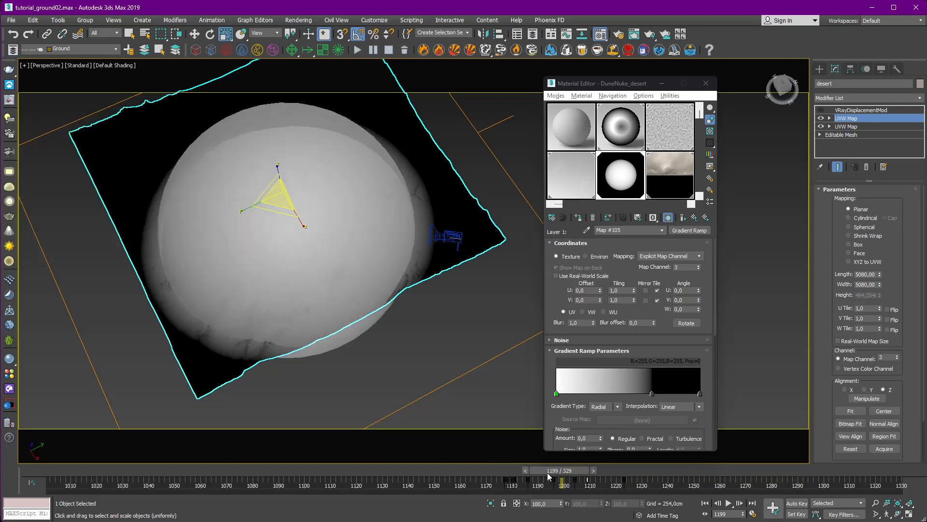
mouse_move(546, 472)
left_mouse_down()
mouse_move(497, 471)
mouse_move(568, 462)
mouse_move(540, 463)
left_mouse_up()
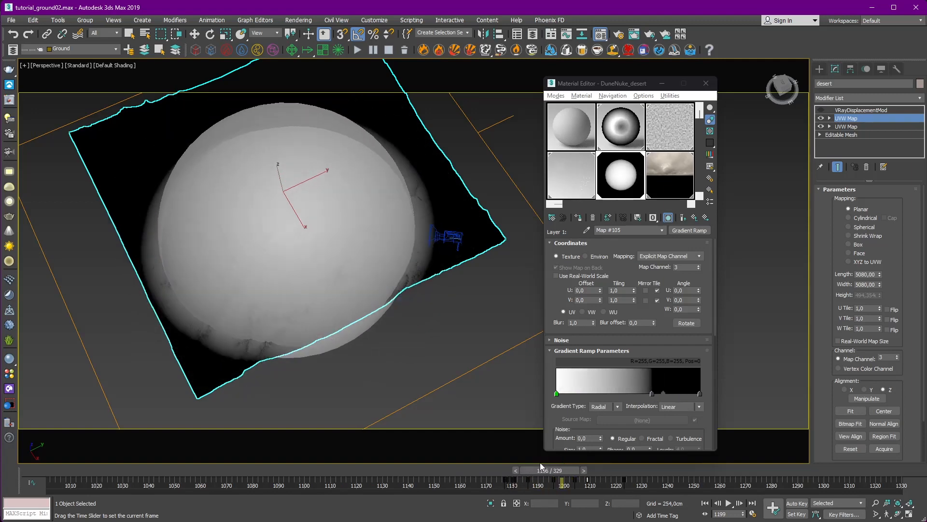
Open the Curve Editor and isolate the Flag #3 Position curve of the Gradient Ramp under DuneNuke_desert's Blend map 2.
left_click(567, 34)
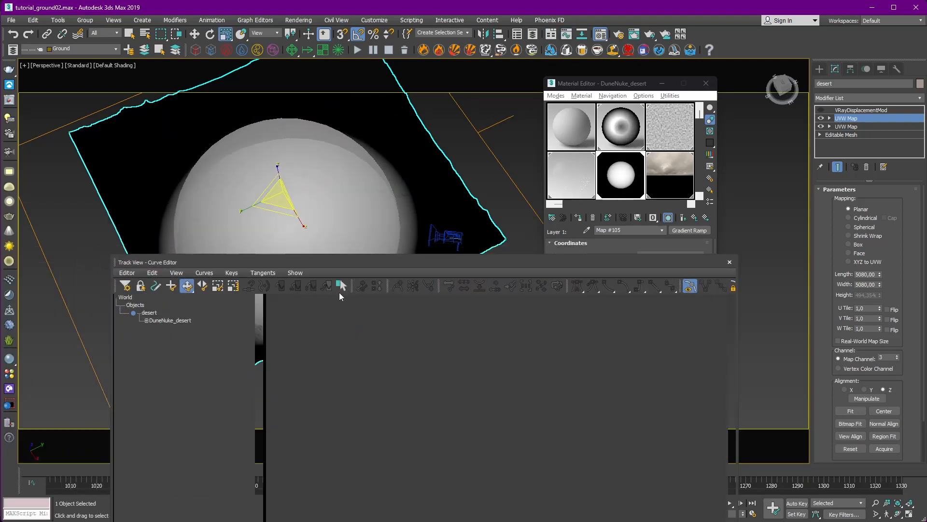
left_click(146, 320)
left_click(92, 249)
left_click(125, 223)
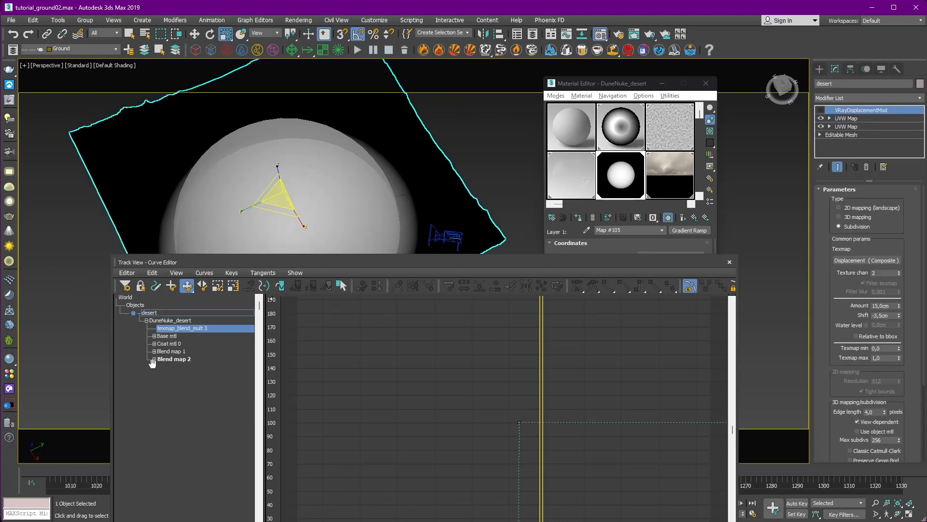
left_click(170, 375)
left_click(179, 383)
left_click(177, 382)
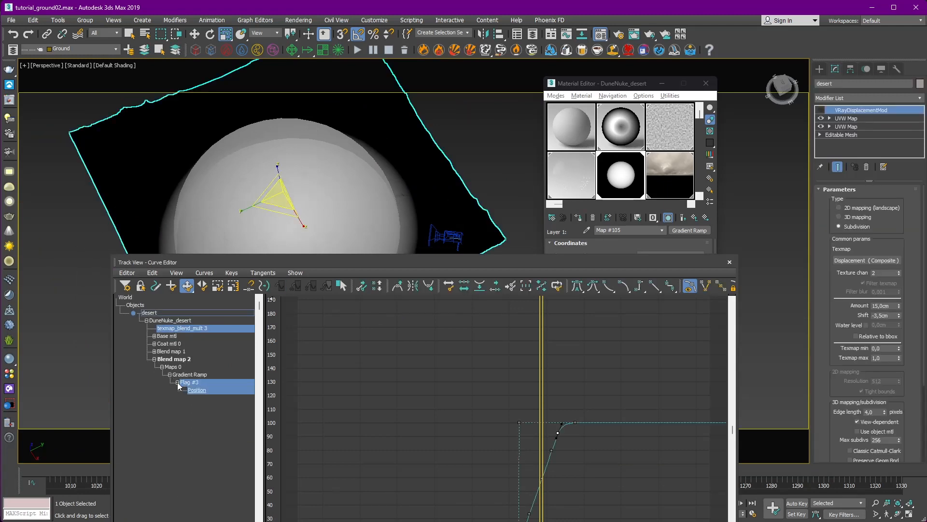
left_click(193, 391)
middle_click_drag(526, 436, 495, 334)
middle_click_drag(496, 334, 635, 320, "ctrl+alt")
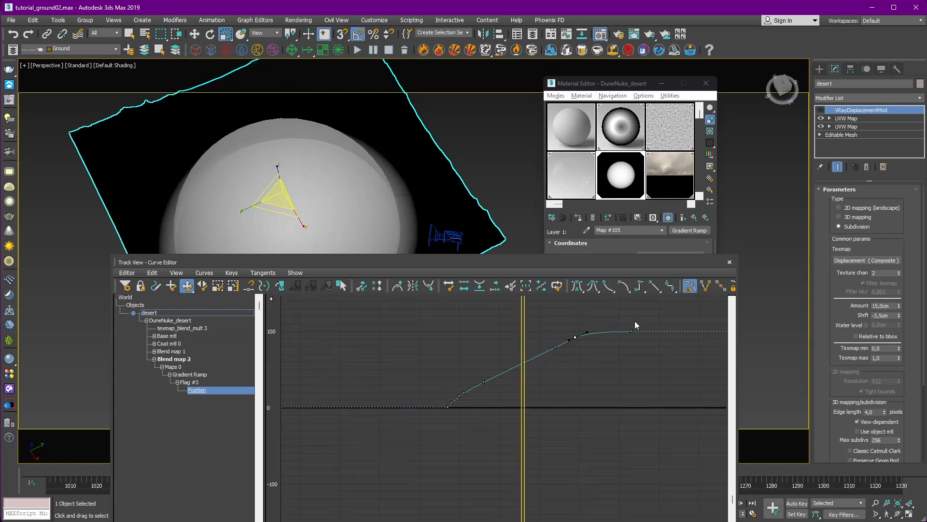
Scale the values of all Flag #3 Position keys down slightly with the Region Keys Tool, and close the Curve Editor.
left_click(341, 286)
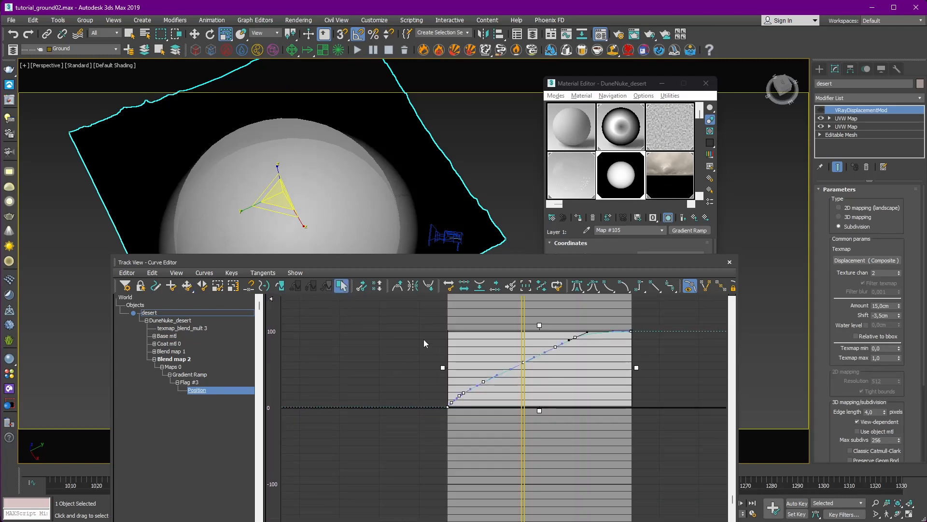
left_click_drag(539, 326, 539, 333)
left_click(728, 261)
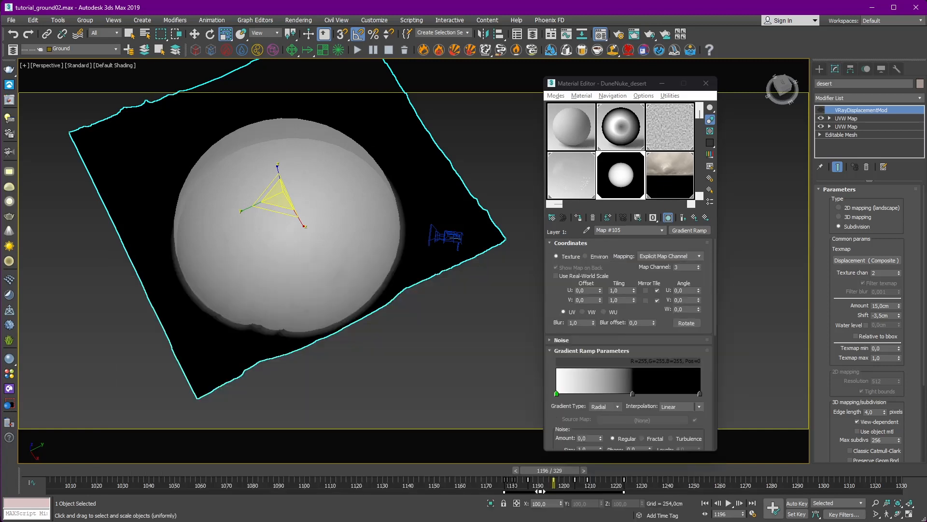
Scrub to frame 1211 to compare the gradient with the dome, and hide the shockwave layer.
left_click_drag(561, 472, 601, 470)
key("r")
left_click(17, 51)
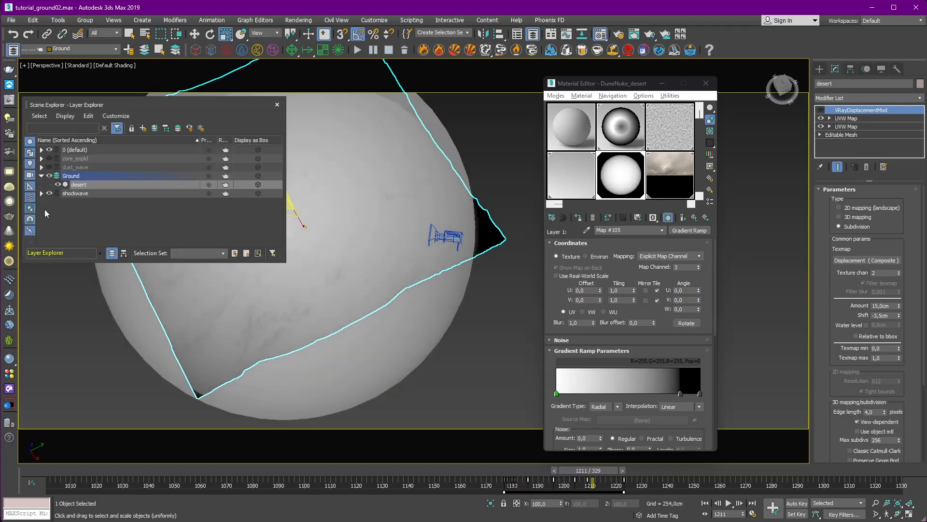
left_click(51, 194)
left_click(278, 104)
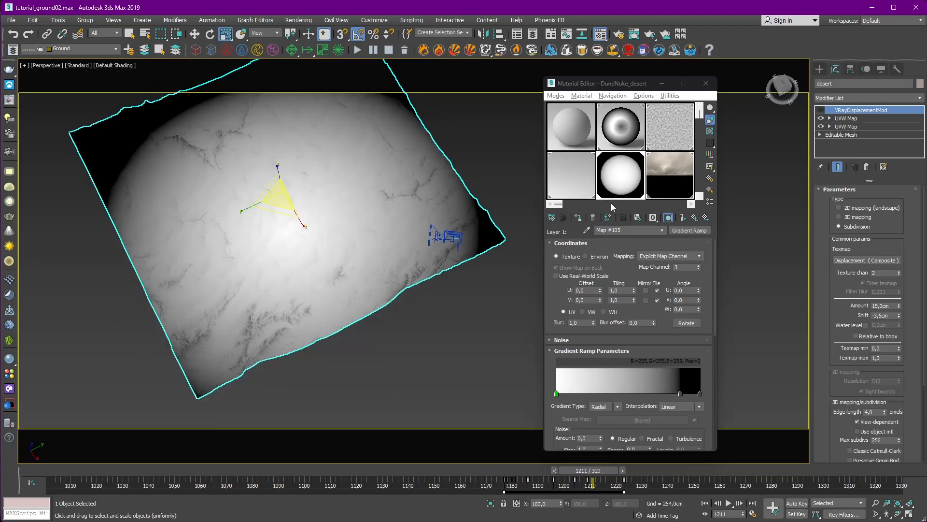
Re-enable VRayDisplacementMod on the desert and display the Shockwave_msk Composite map on the terrain.
left_click(846, 120)
left_click(854, 111)
left_click(821, 109)
left_click(622, 173)
left_click(684, 220)
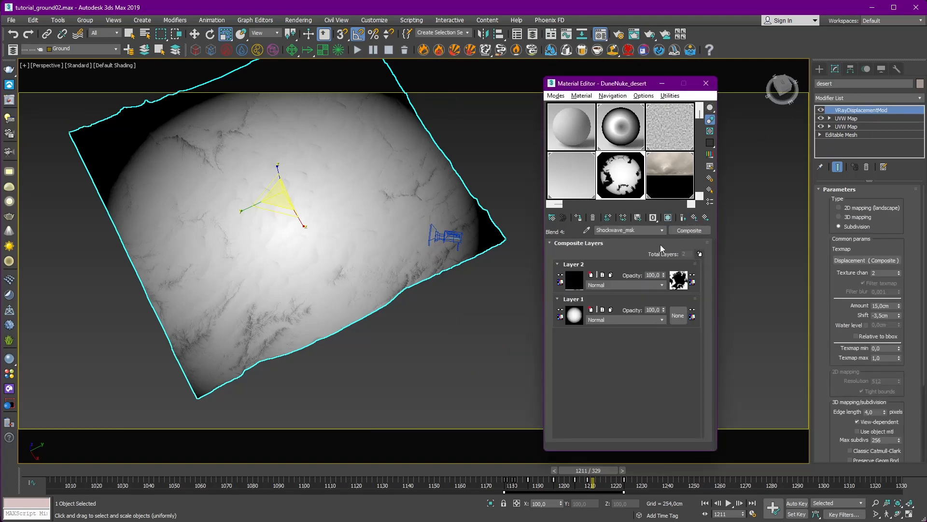
Make the first point of Layer 1's Gradient Ramp color map curve Bezier-Corner, pull its handle up, and preview Shockwave_msk enlarged.
left_click(574, 316)
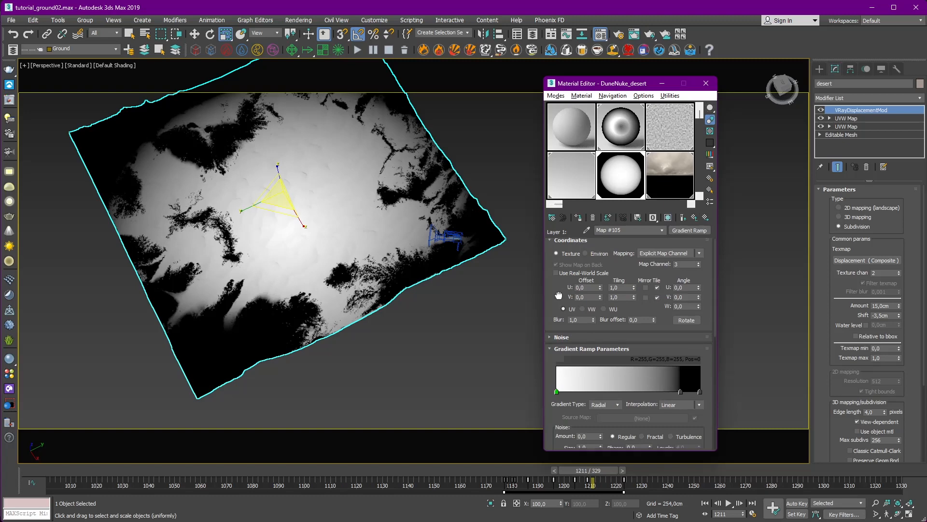
scroll(623, 381, "down", 10)
right_click(574, 375)
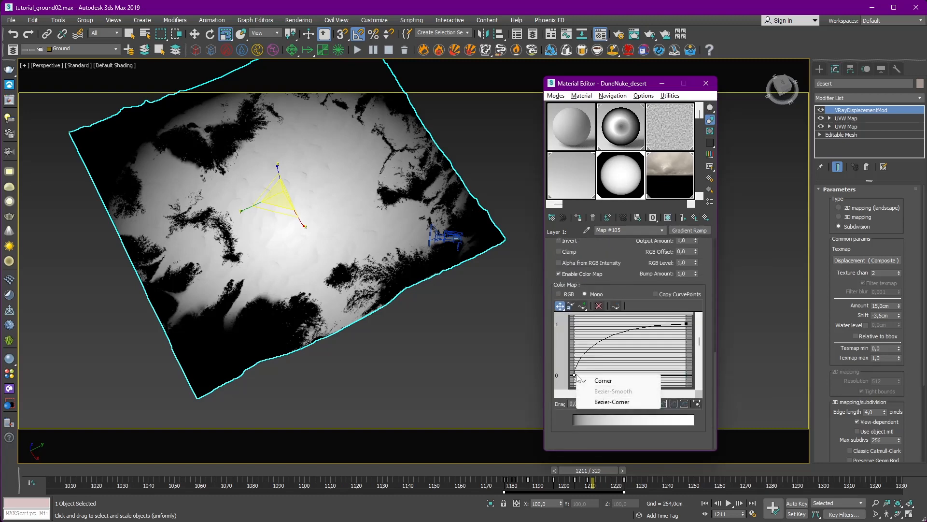
left_click(608, 401)
left_click_drag(583, 348, 577, 341)
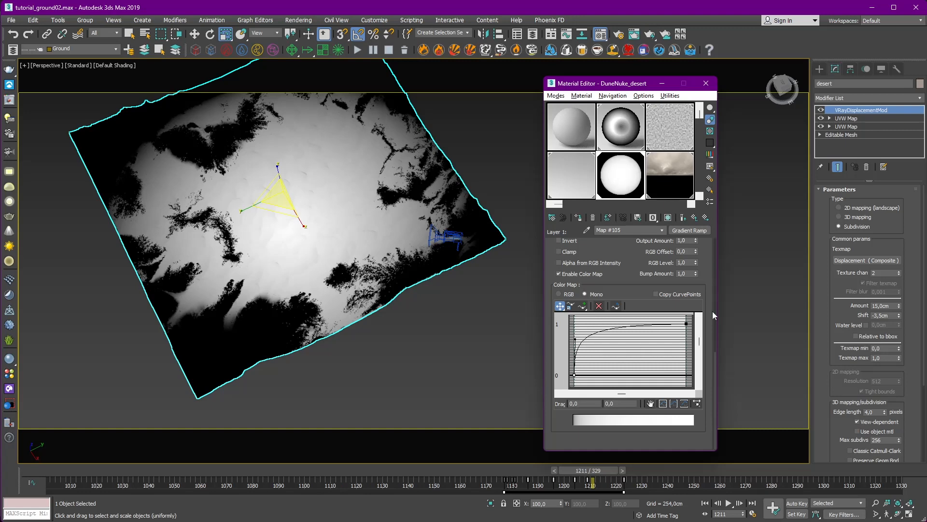
left_click(695, 217)
double_click(624, 183)
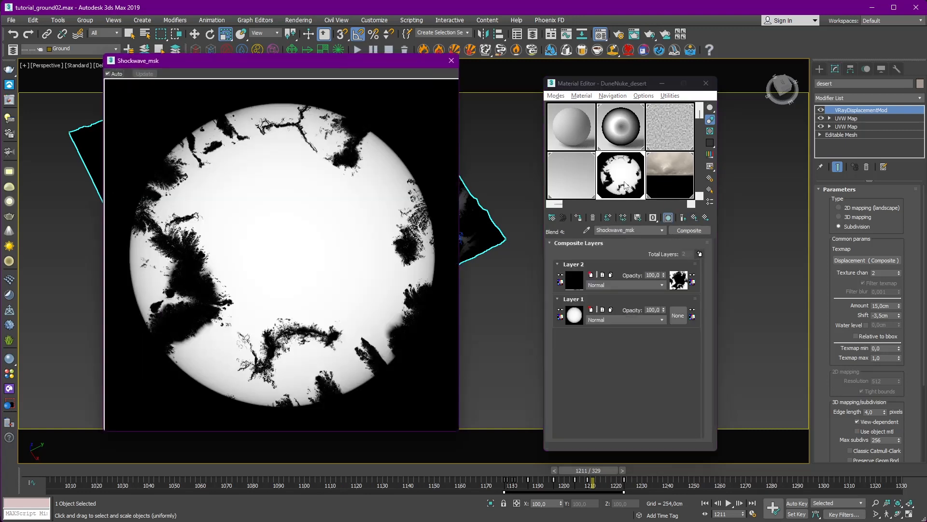
left_click(452, 60)
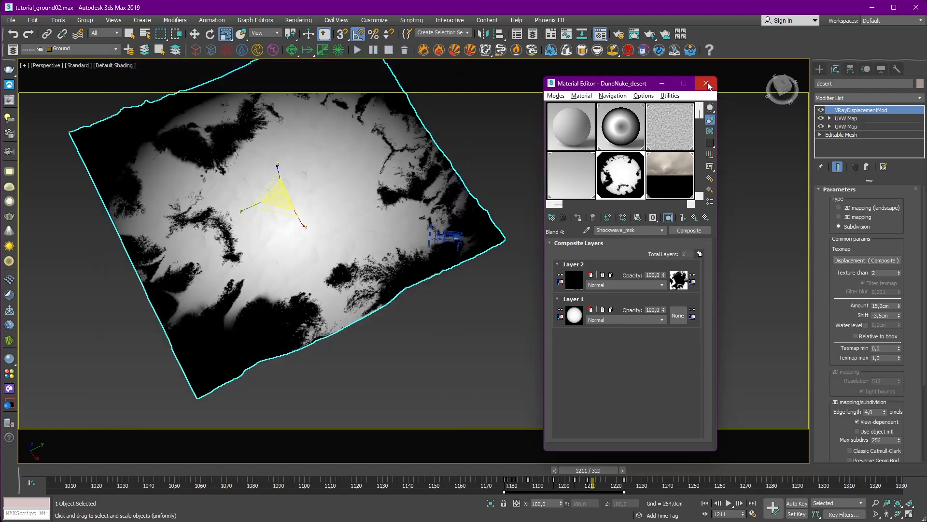
Close the Material Editor, scrub to frame 1186 and view the masked terrain through PhysCamera002.
left_click(706, 84)
mouse_move(542, 230)
middle_mouse_down()
mouse_move(619, 267)
mouse_move(550, 231)
middle_mouse_up()
scroll(505, 309, "up", 3)
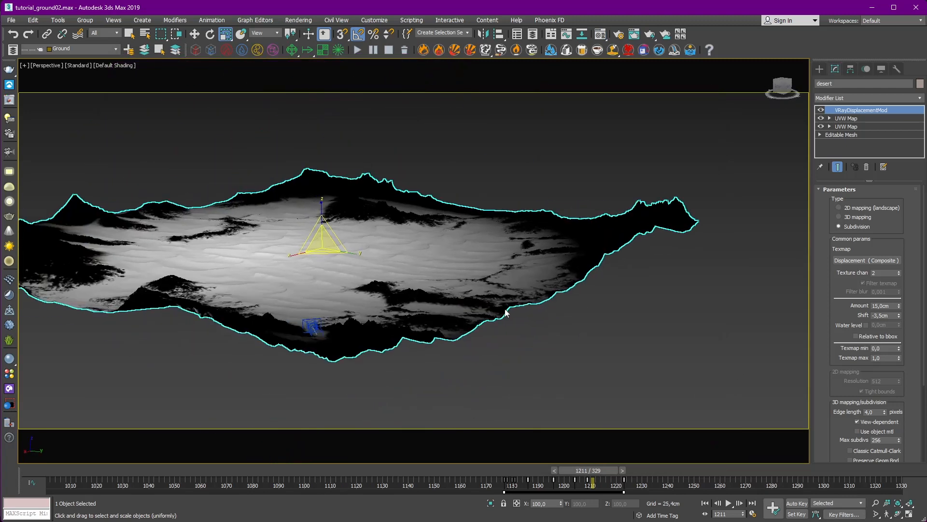
left_click_drag(579, 470, 520, 467)
key("c")
double_click(419, 213)
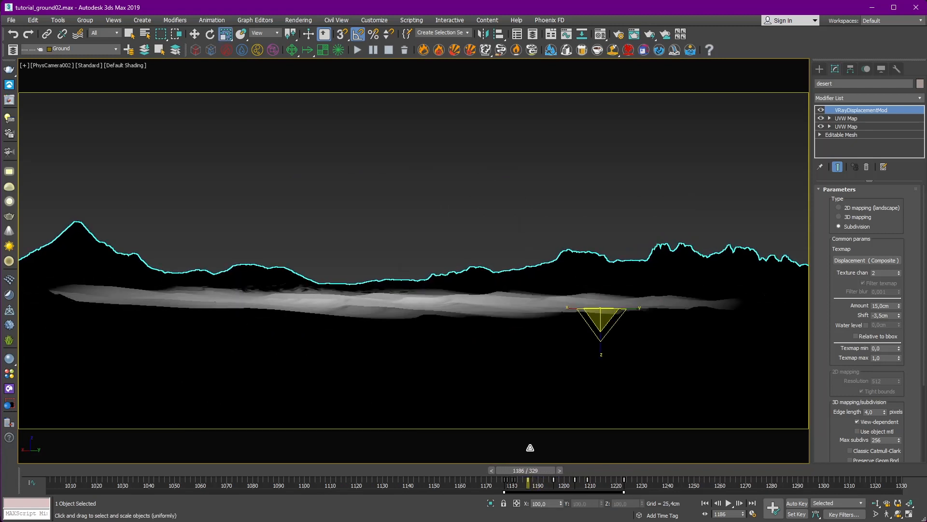
Reopen the DuneNuke_desert material and examine the Dusty_ground coat's map slots and the mix curve of its reflection Falloff map.
left_click(621, 38)
left_click(309, 170)
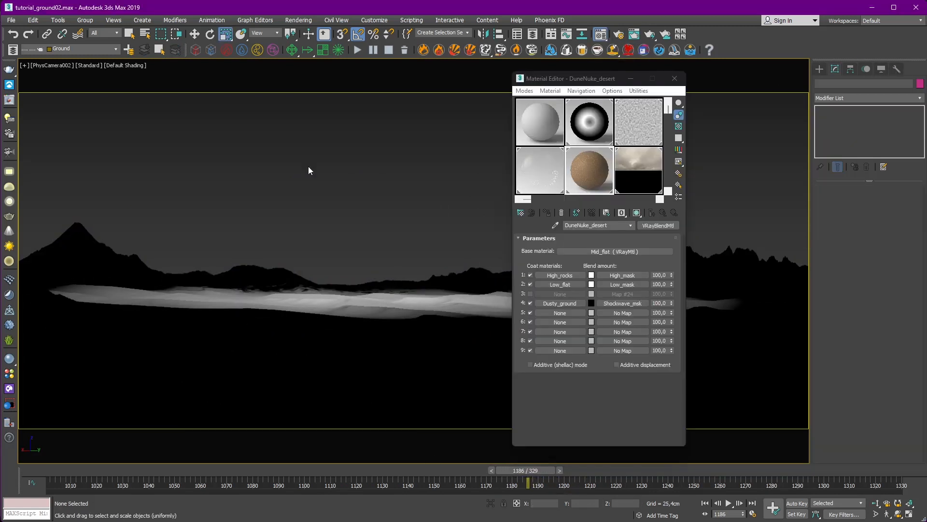
left_click(563, 305)
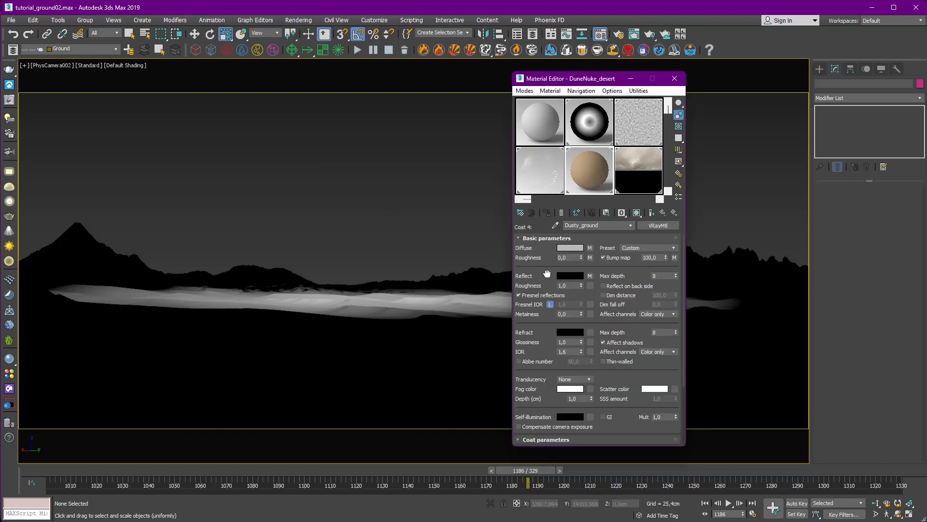
scroll(545, 290, "down", 4)
left_click(530, 440)
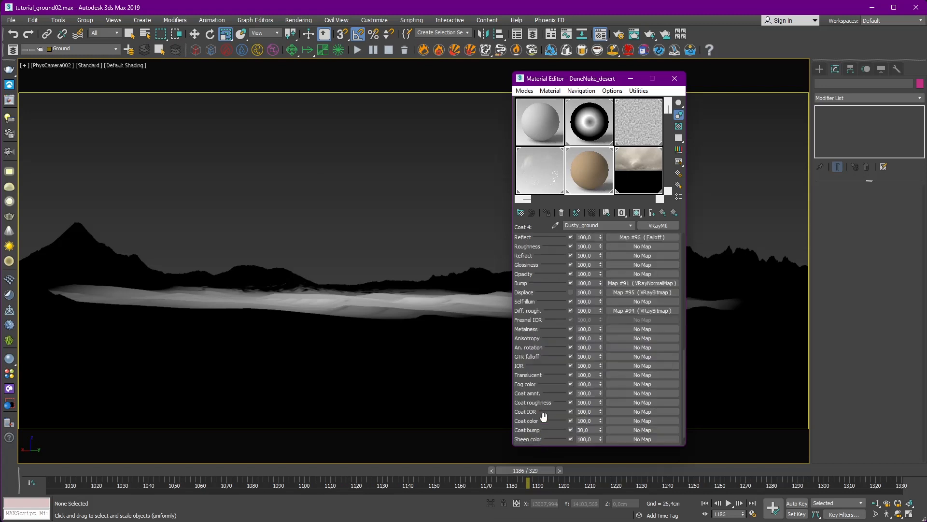
scroll(565, 326, "down", 7)
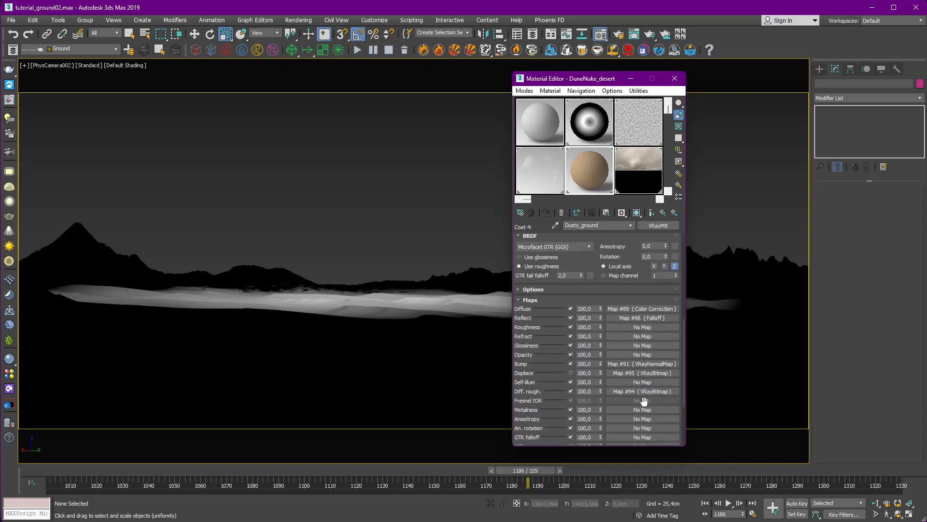
left_click(643, 317)
scroll(606, 299, "up", 3)
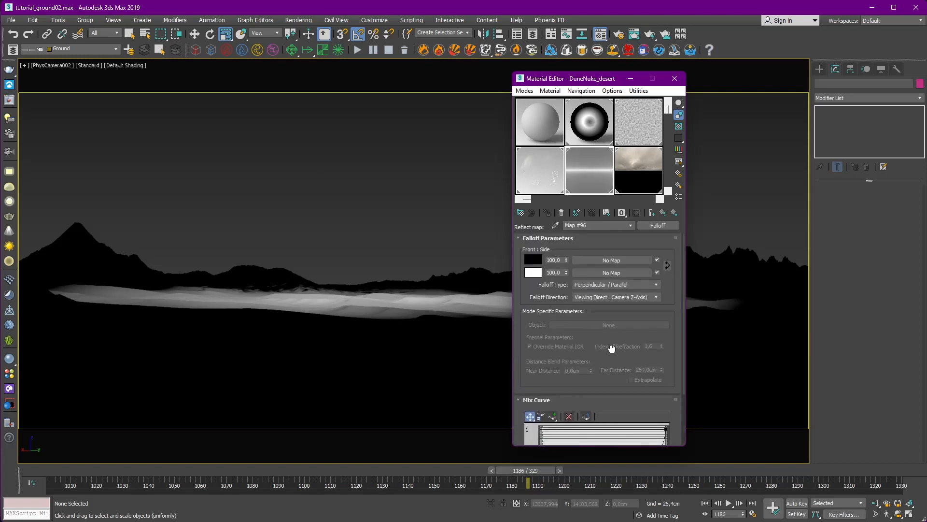
scroll(602, 316, "down", 3)
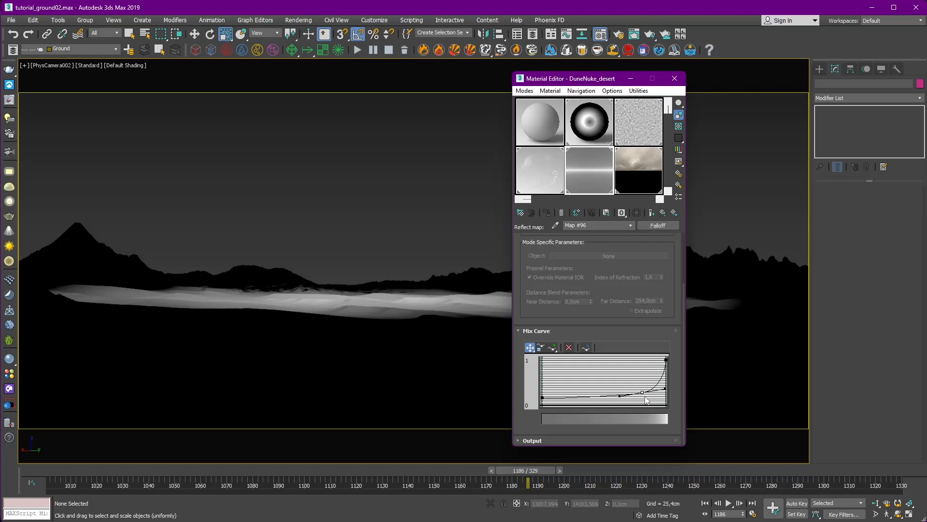
left_click(674, 213)
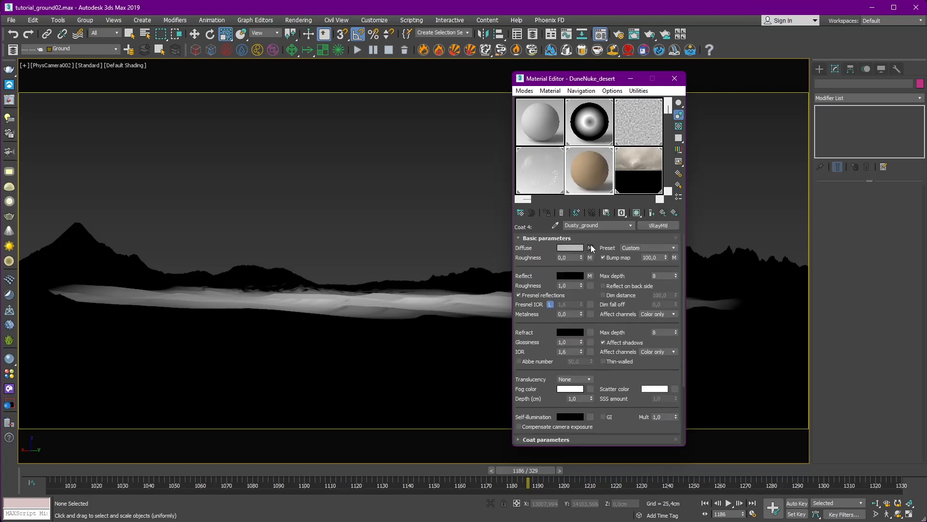
Inspect Dusty_ground's diffuse Color Correction and its source VRayBitmap in an enlarged preview.
left_click(574, 276)
scroll(572, 316, "down", 3)
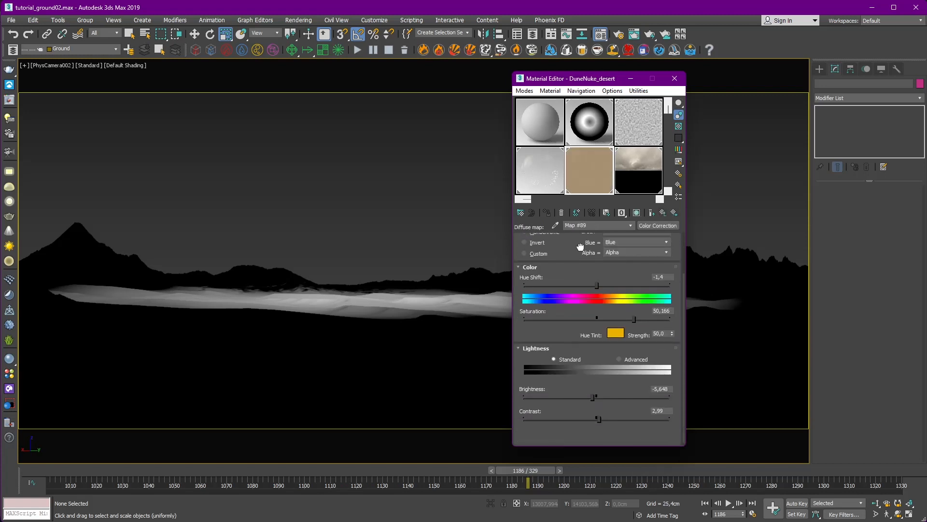
double_click(590, 170)
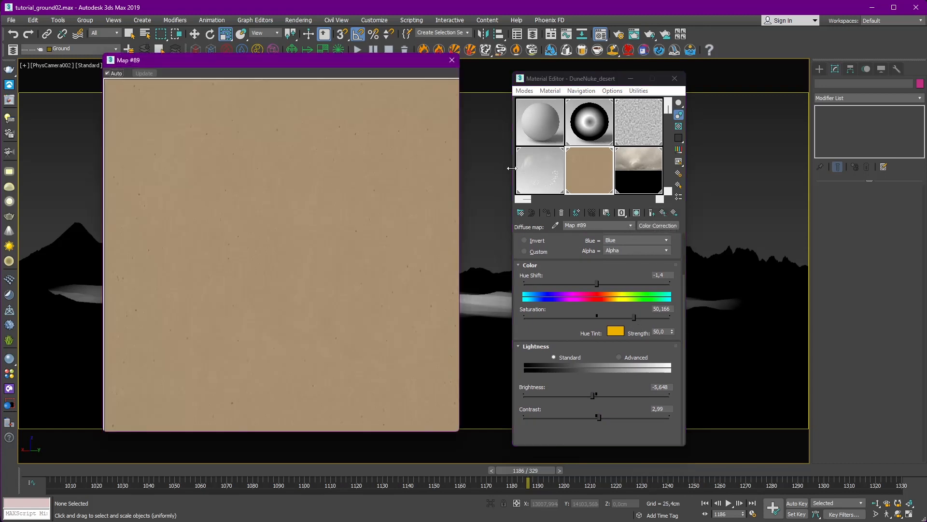
left_click_drag(563, 253, 578, 395)
left_click(630, 249)
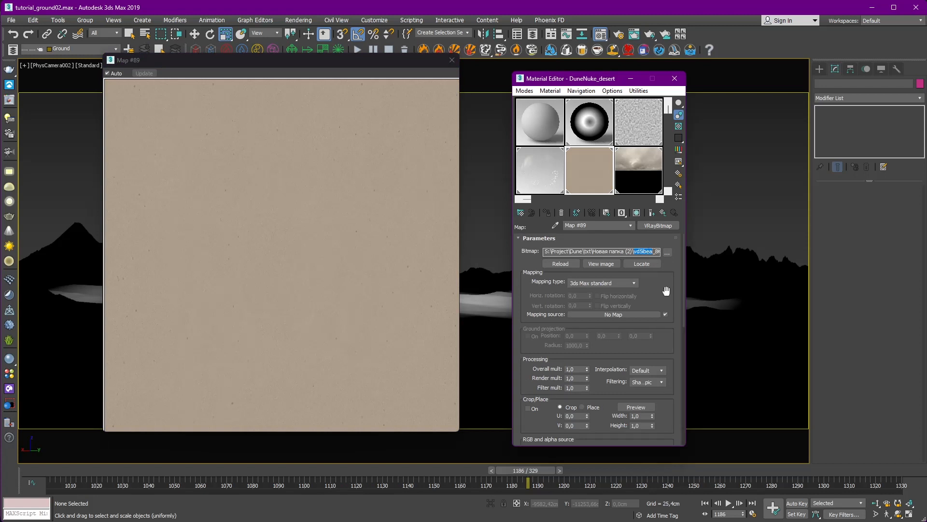
Switch to Firefox and examine the renders of the Quixel Megascans Windswept Sand surface, including in full screen.
left_click(96, 520)
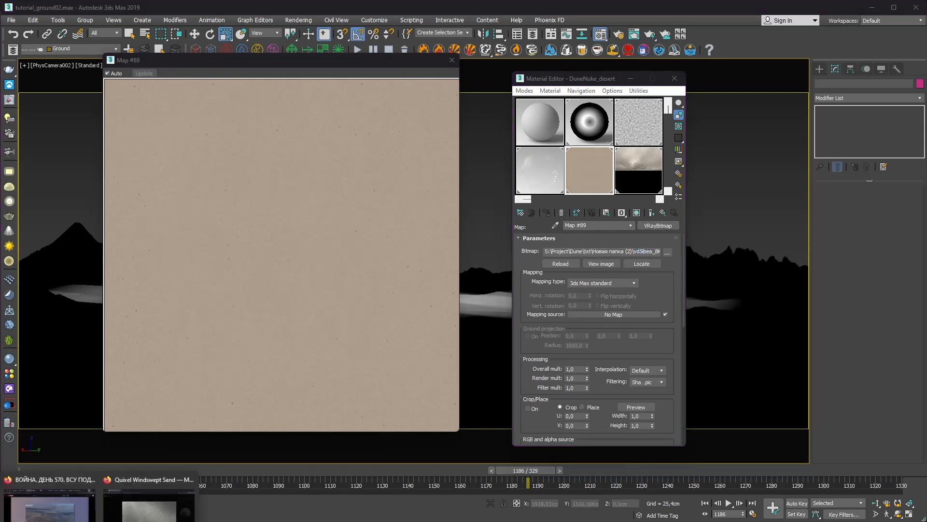
left_click(143, 504)
left_click_drag(241, 428, 332, 436)
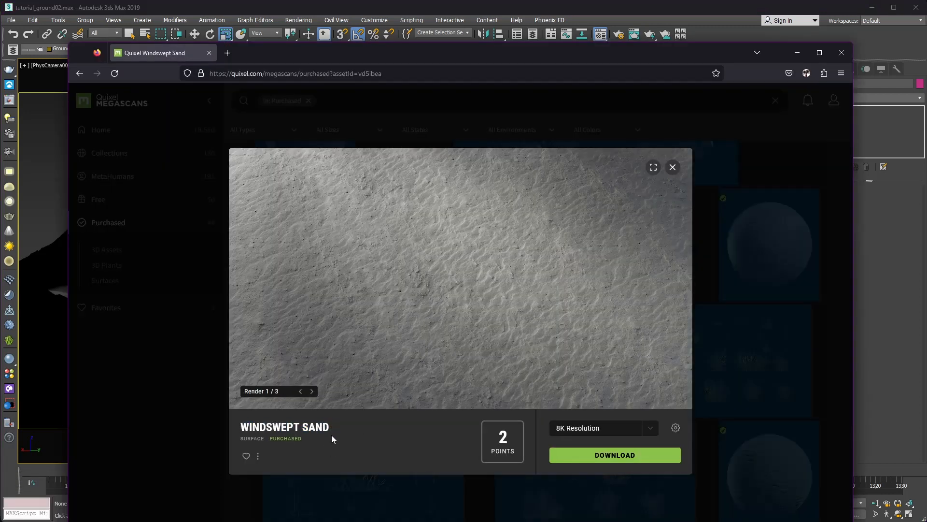
left_click(324, 437)
left_click_drag(250, 429, 300, 428)
left_click(324, 430)
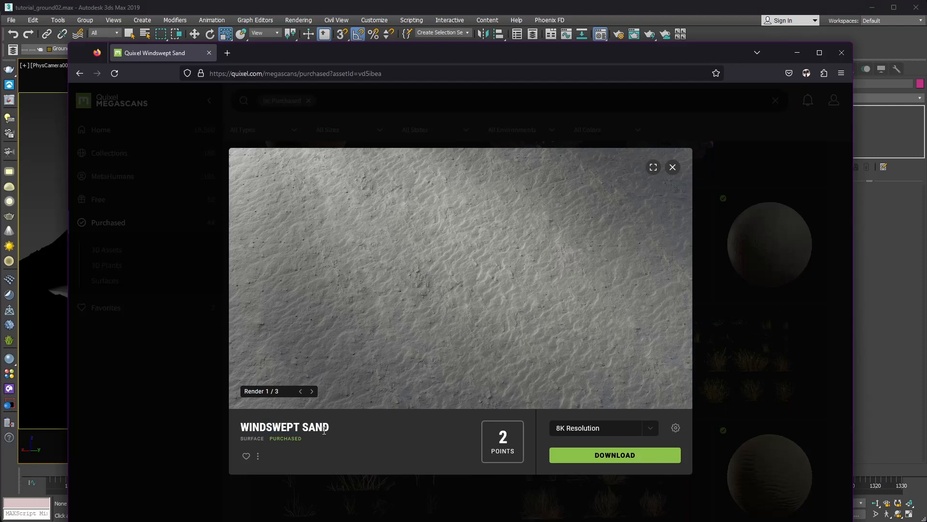
left_click(312, 392)
left_click(312, 392)
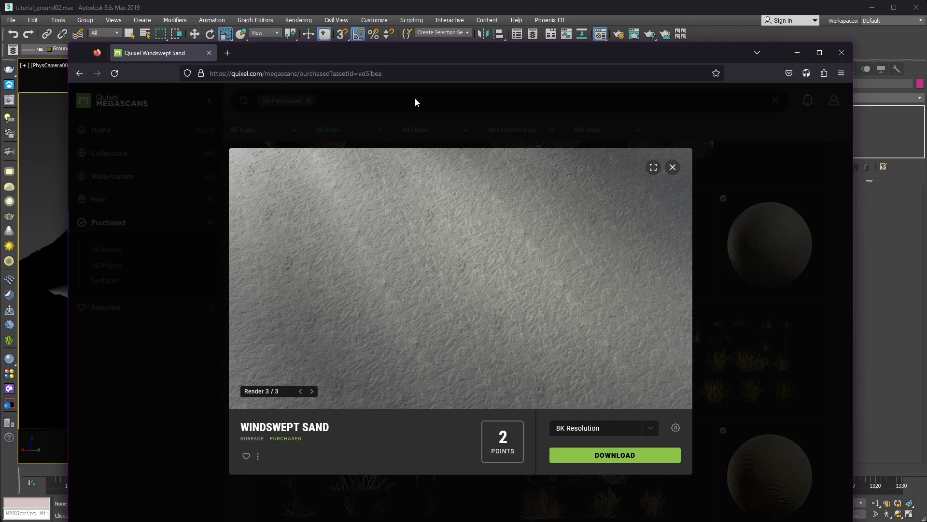
left_click(653, 167)
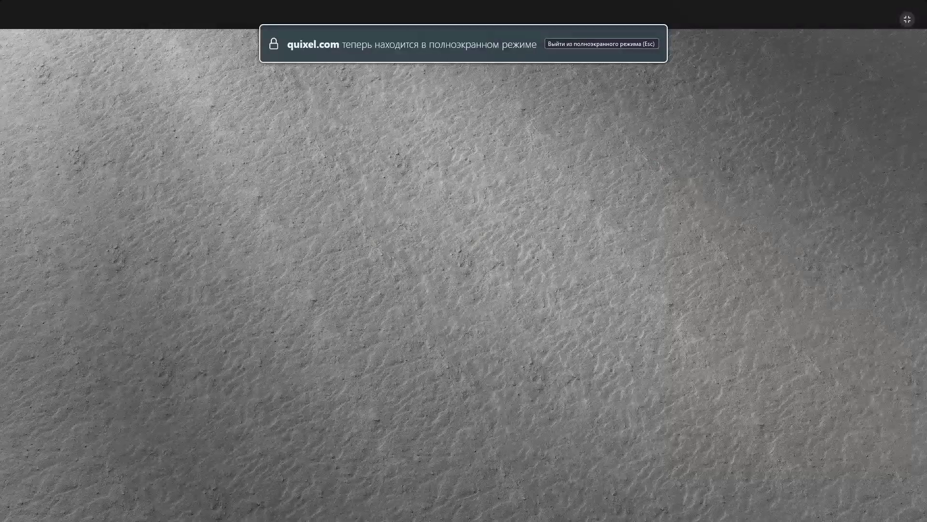
scroll(333, 508, "up", 2)
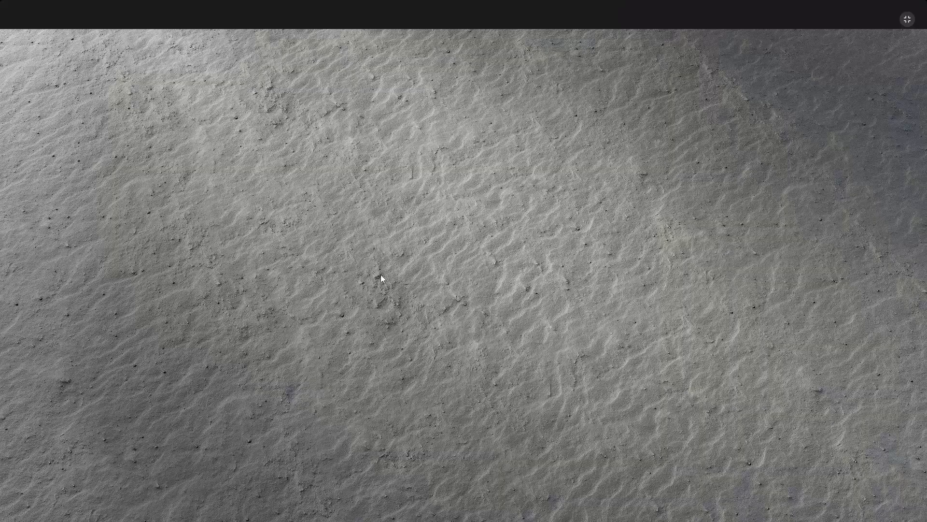
Leave the full-screen sand render, switch back to 3ds Max and return to the top level of the DuneNuke_desert material.
left_click(905, 21)
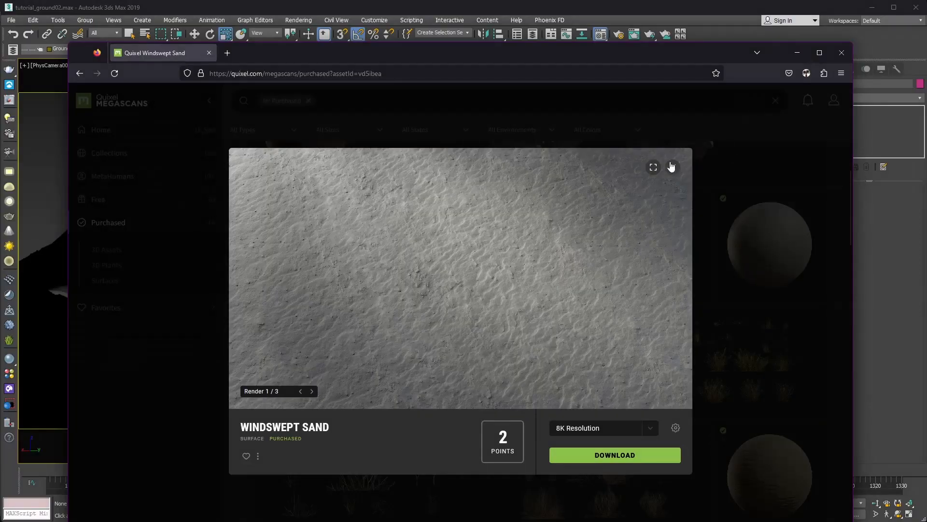
left_click(797, 53)
left_click(451, 61)
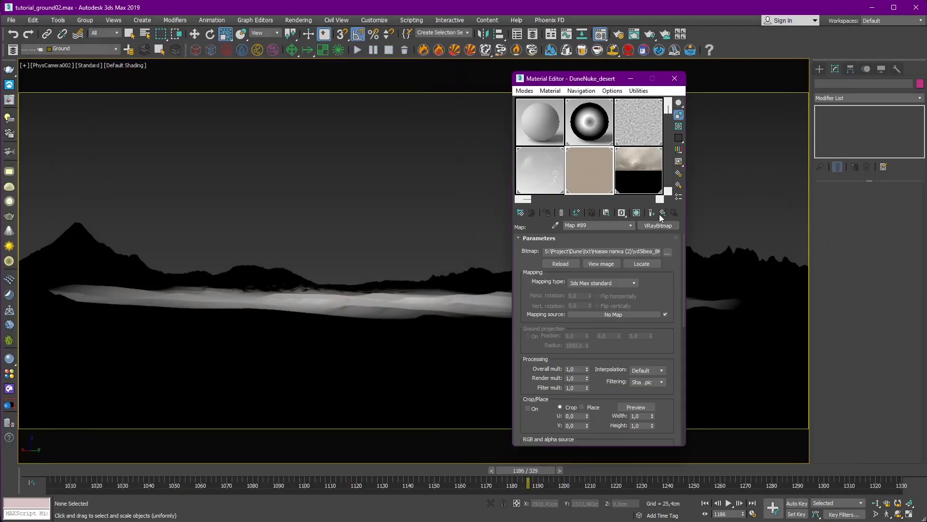
left_click(663, 213)
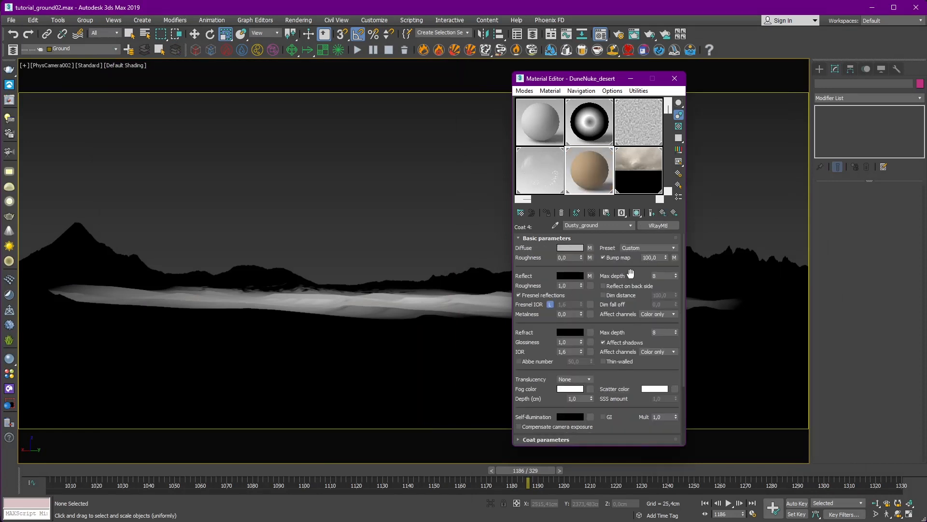
left_click(663, 213)
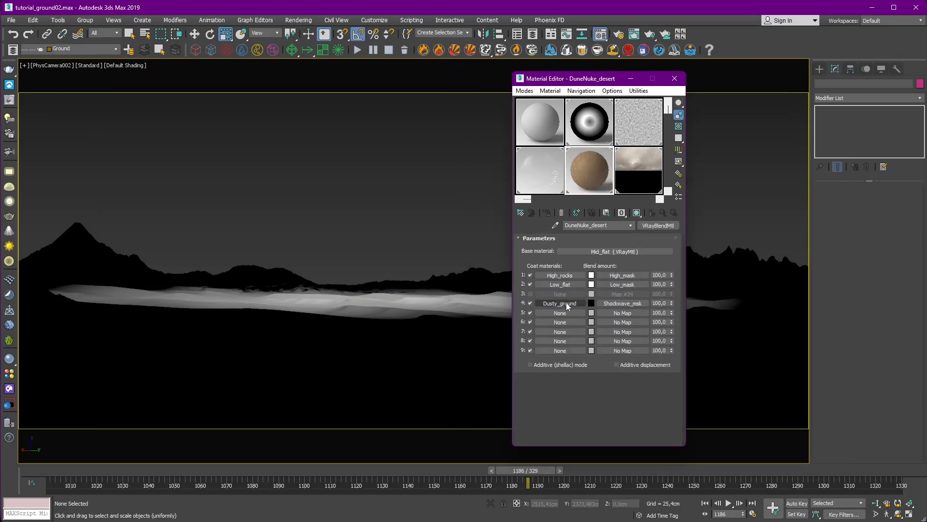
Clear the old image from the V-Ray Frame Buffer and render the PhysCamera002 view at frame 1186.
left_click(9, 101)
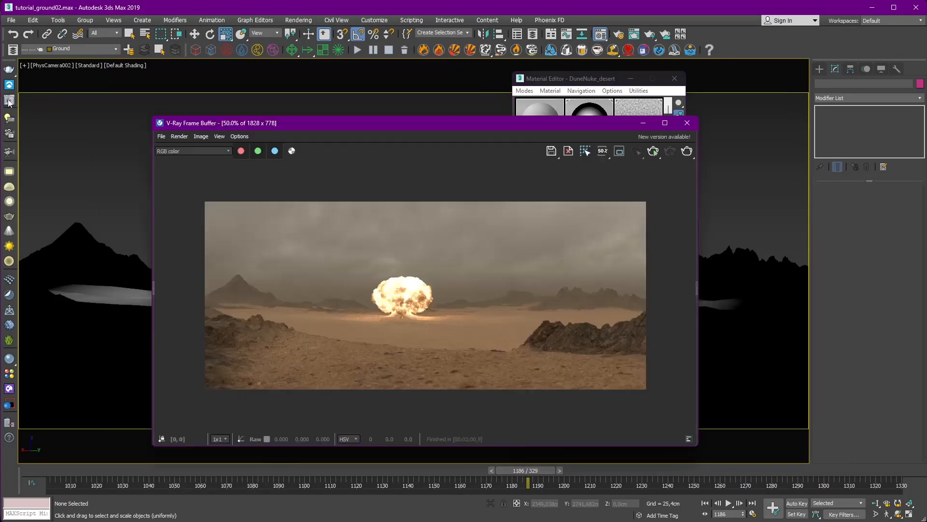
left_click_drag(441, 122, 470, 121)
left_click(588, 149)
key("Return")
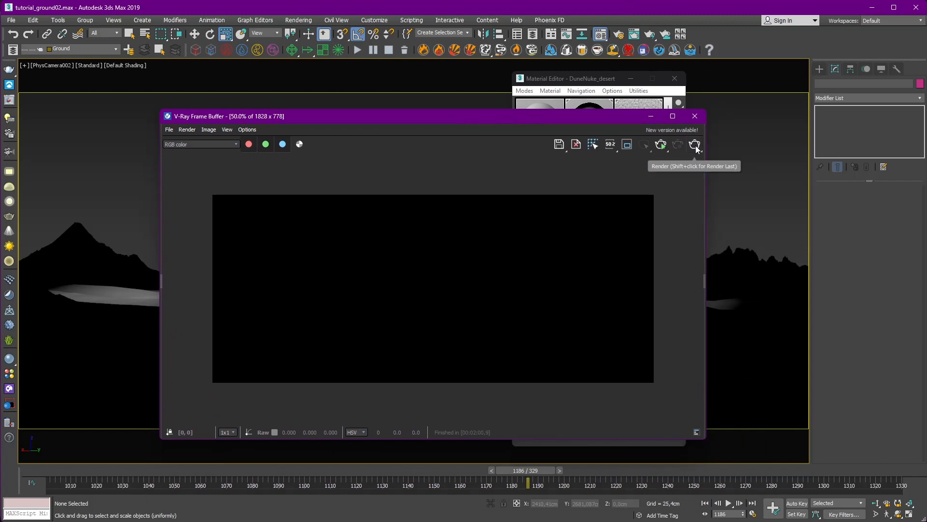
left_click(694, 144)
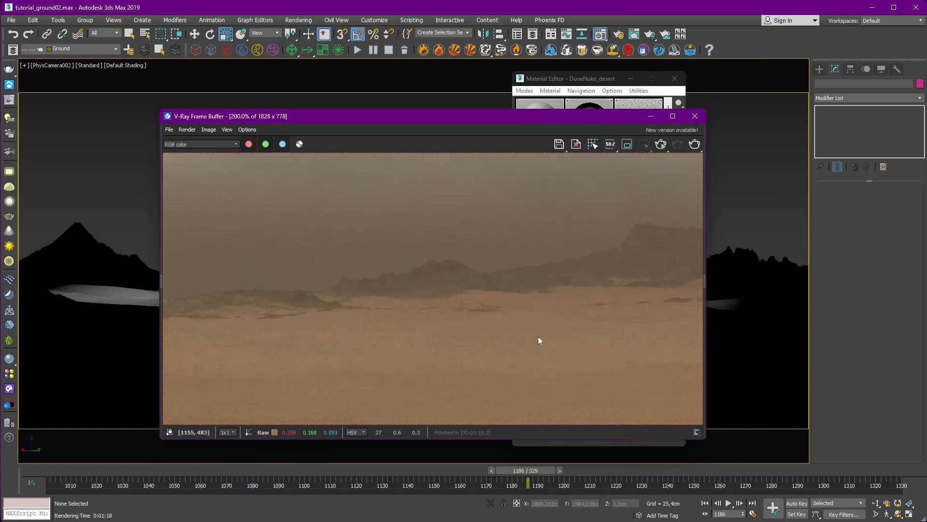
Examine the rendered desert floor and distant hills up close, and move the frame buffer clear of the Material Editor.
middle_click_drag(538, 336, 518, 352)
scroll(357, 299, "up", 1)
scroll(437, 363, "down", 2)
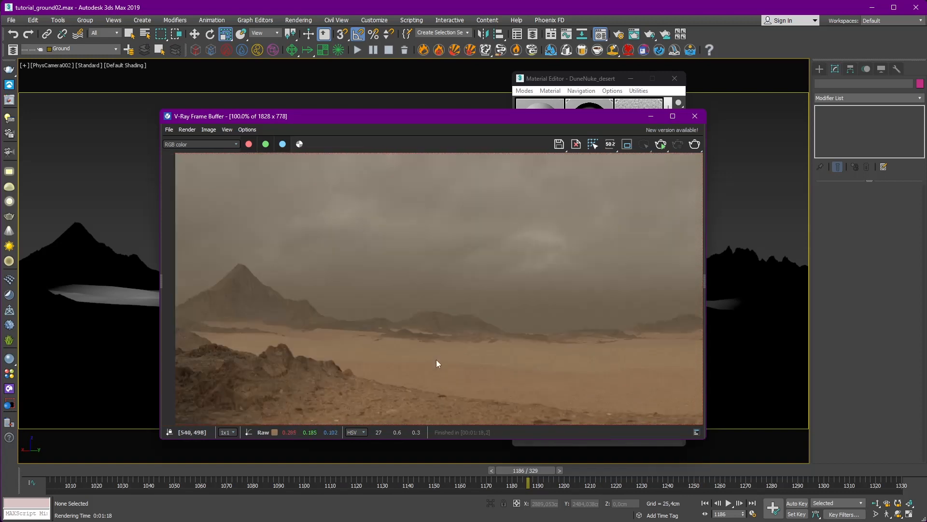
middle_click_drag(436, 362, 373, 346)
scroll(498, 310, "down", 1)
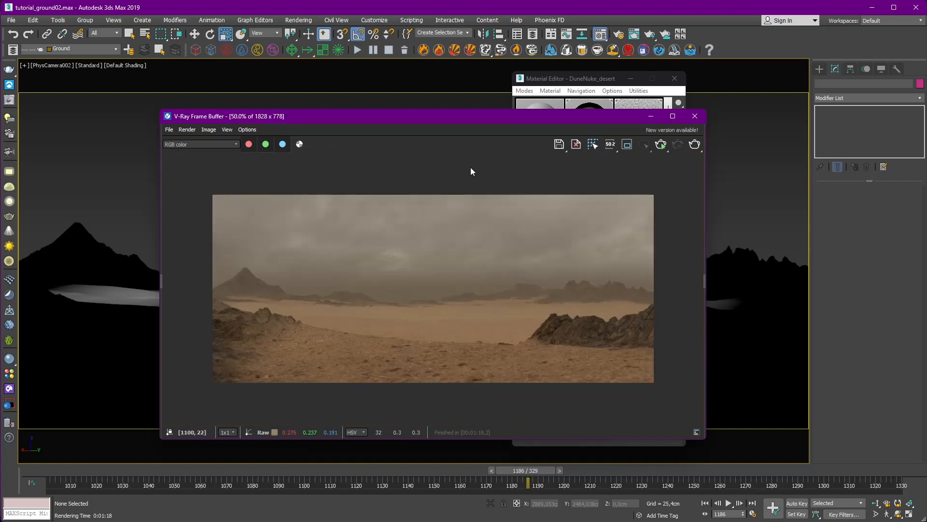
left_click_drag(513, 118, 420, 183)
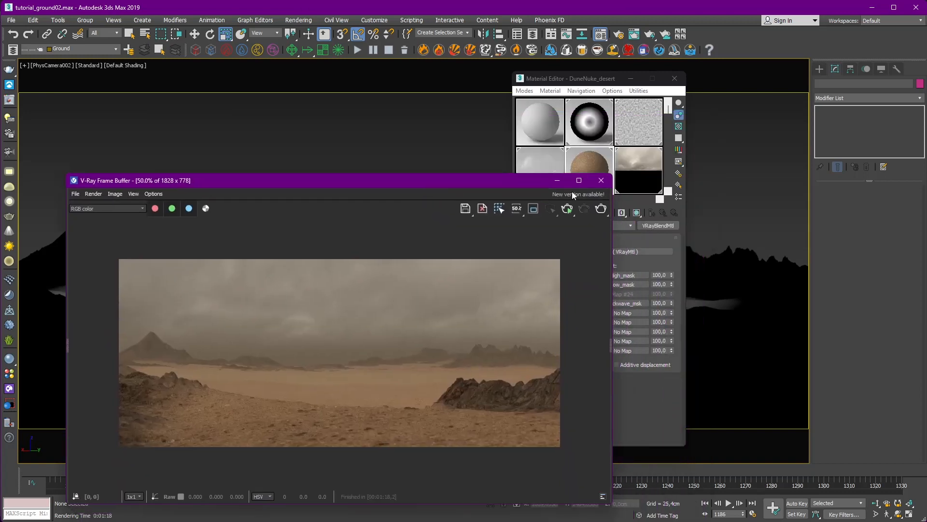
scroll(346, 378, "up", 2)
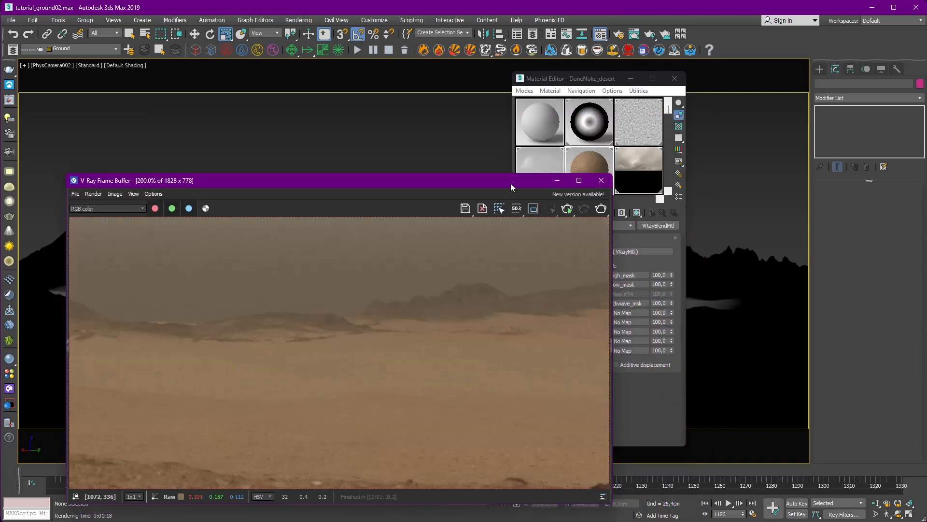
left_click_drag(511, 183, 354, 213)
Select the desert mesh and load its VRayDisplacementMod Displacement map into an empty-use Material Editor slot as an instance.
left_click(729, 275)
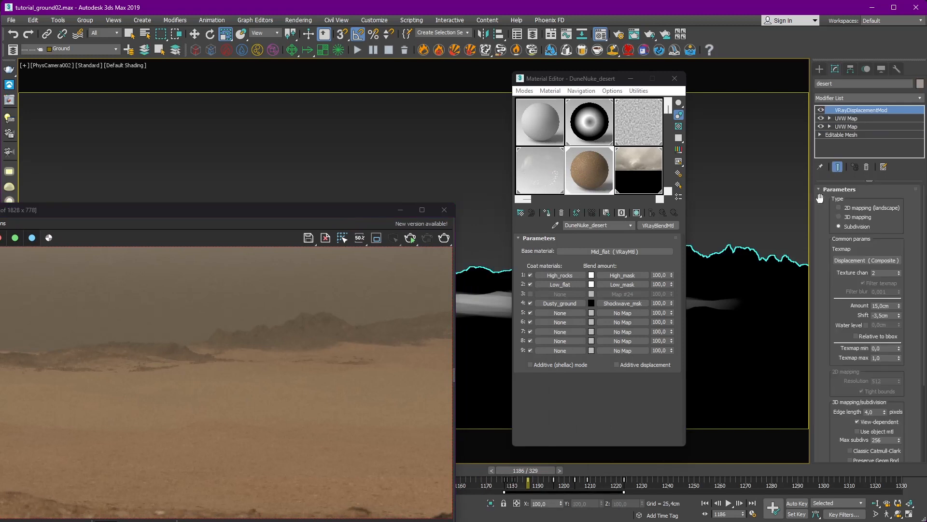
left_click_drag(553, 170, 554, 171)
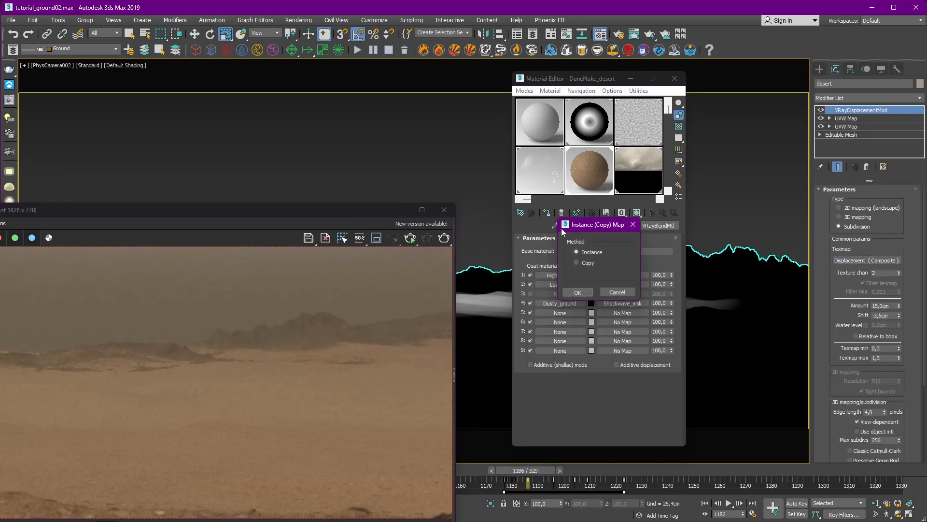
left_click(582, 291)
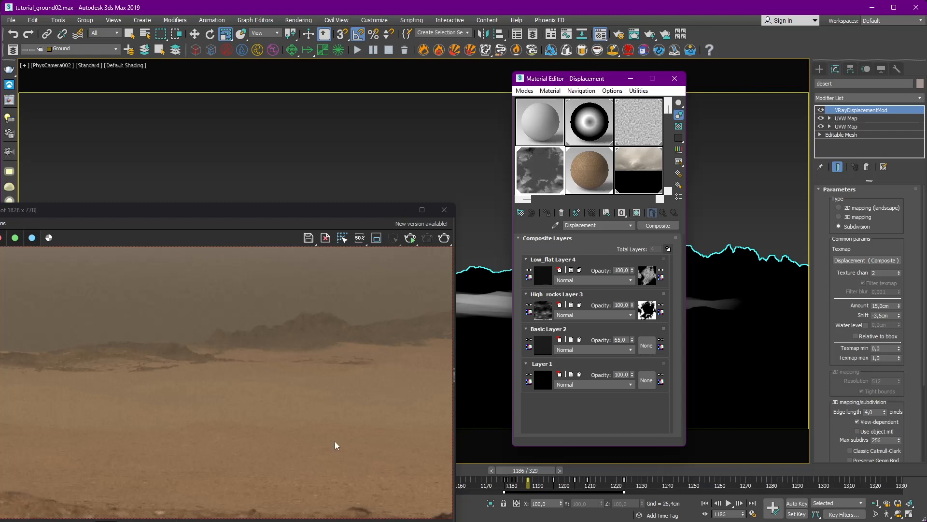
mouse_move(332, 211)
left_mouse_down()
mouse_move(407, 158)
mouse_move(320, 212)
left_mouse_up()
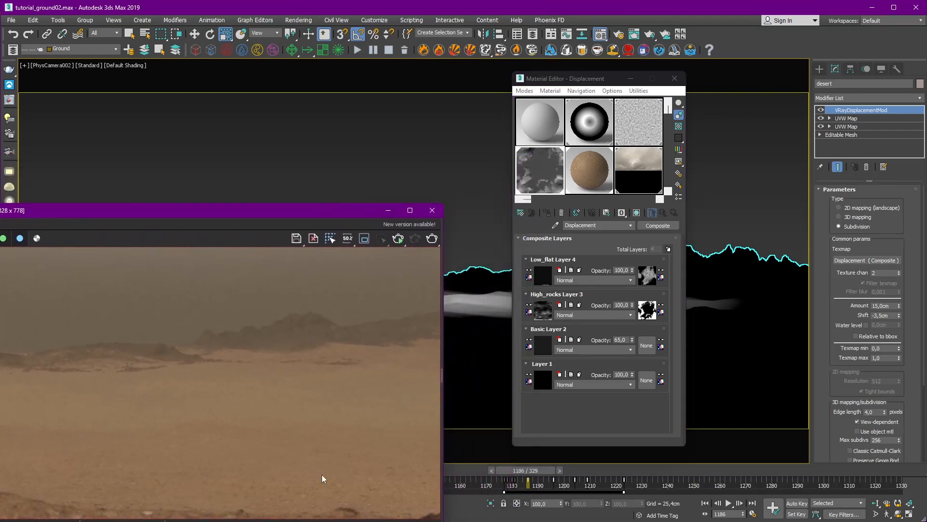
left_click_drag(593, 79, 592, 80)
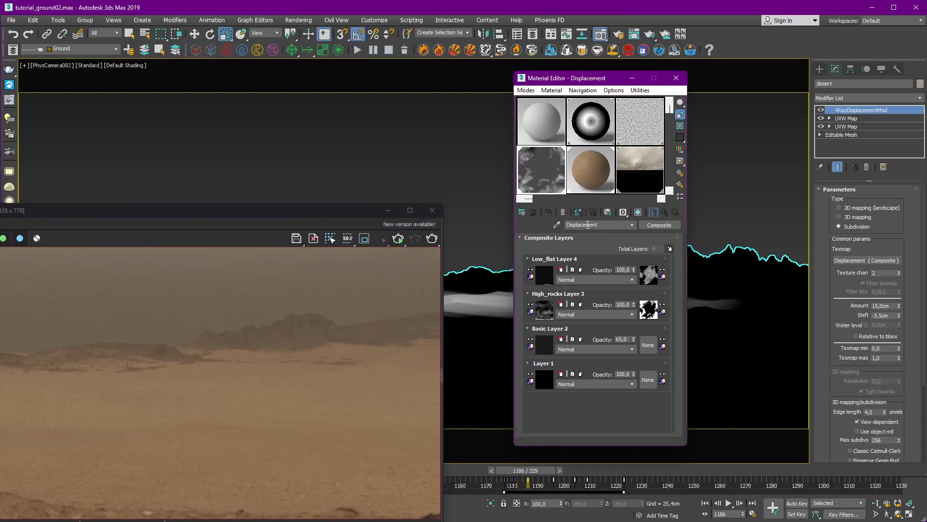
Add a fifth layer to the Displacement composite and paste DuneNuke_desert's Shockwave_msk map as its mask.
left_click(670, 248)
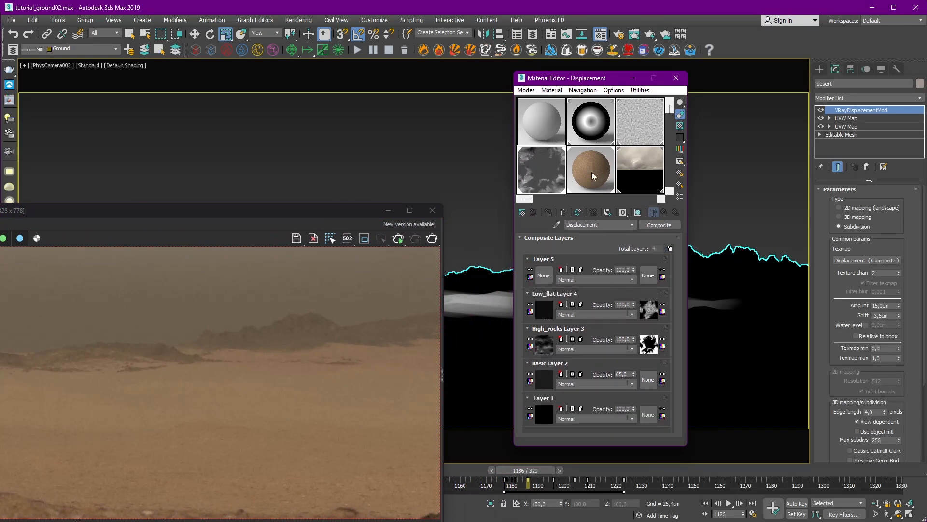
left_click(591, 172)
right_click(620, 303)
left_click(632, 314)
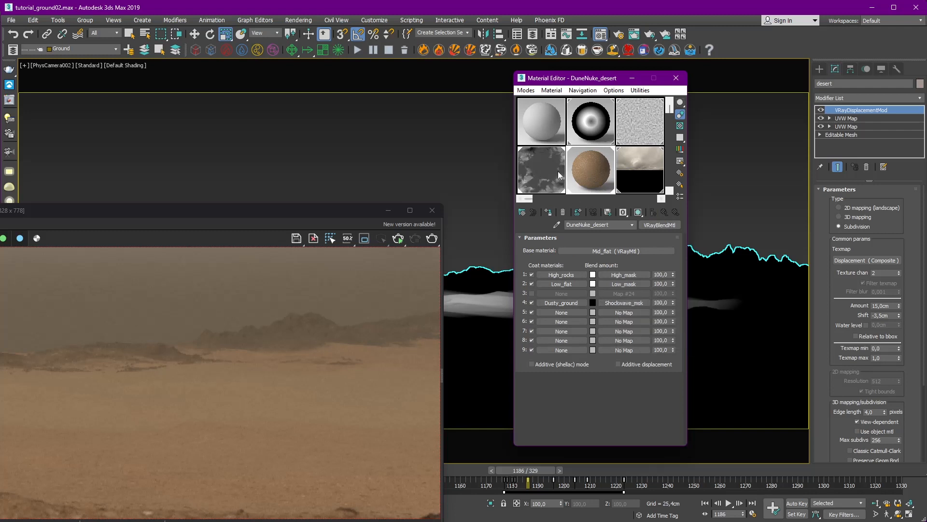
left_click(556, 173)
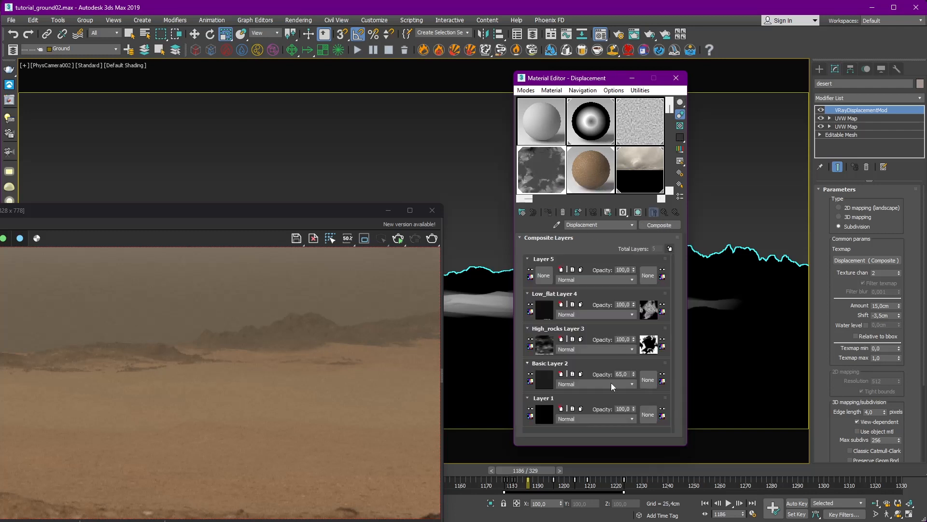
right_click(648, 275)
left_click(686, 295)
Copy the VRayBitmap from Dusty_ground's VRayNormalMap and paste it as the texture of the Displacement composite's Layer 5.
left_click(544, 276)
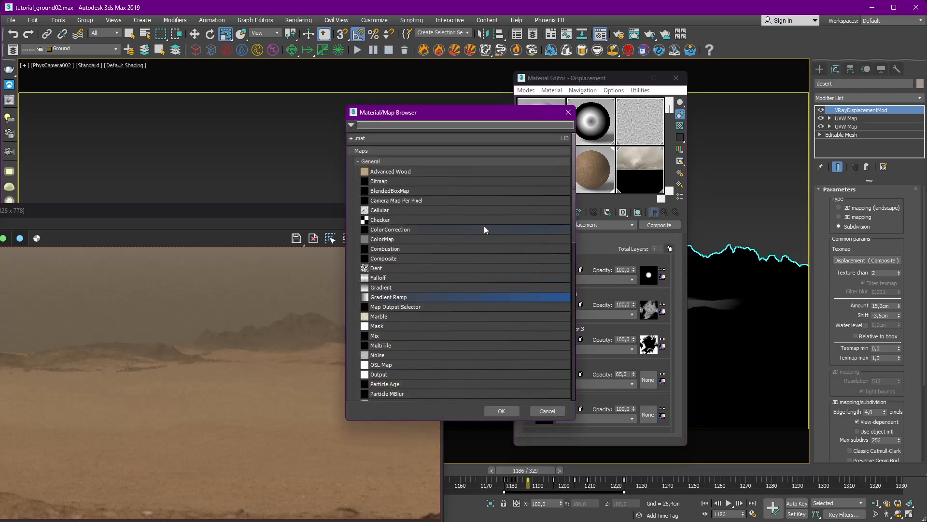
scroll(396, 331, "down", 10)
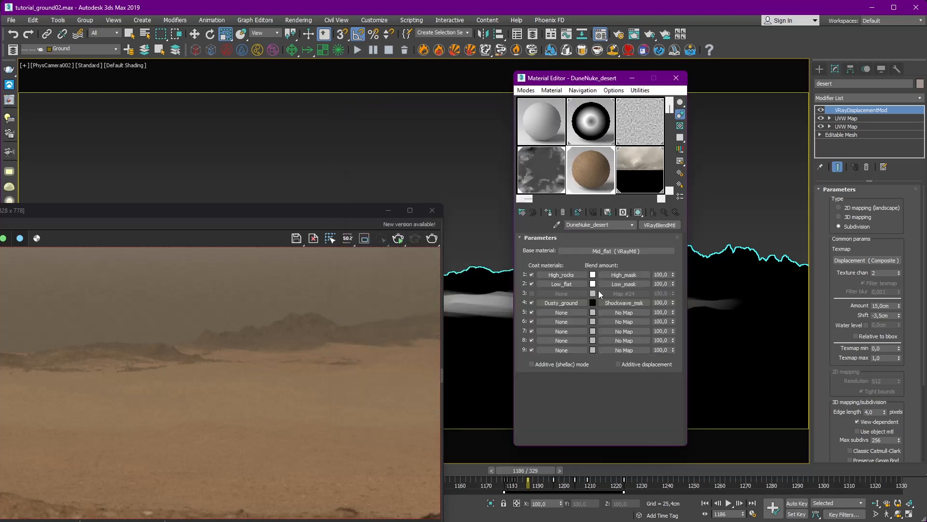
left_click(562, 303)
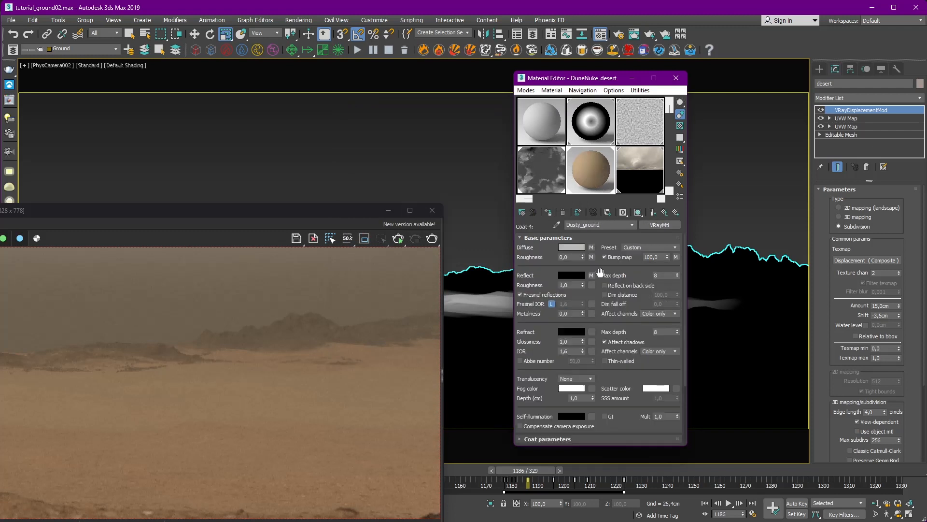
left_click(671, 257)
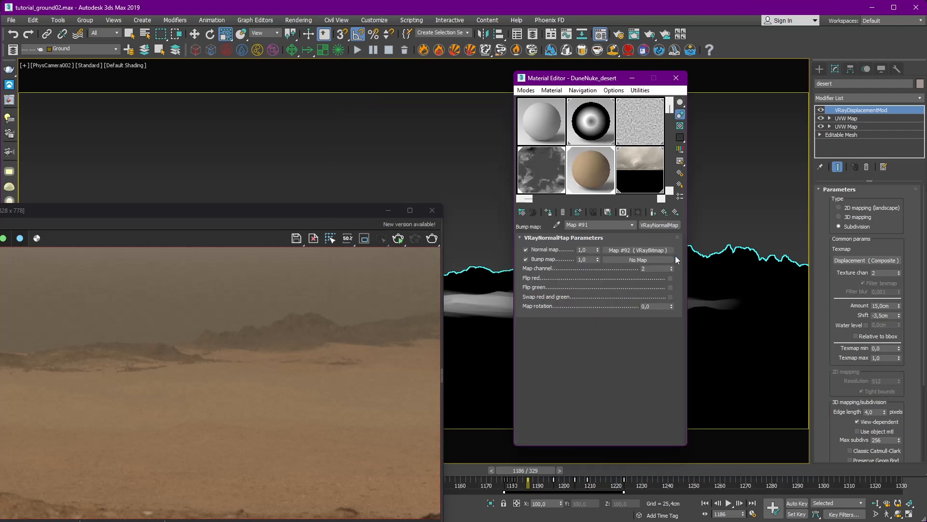
left_click(633, 250)
left_click(664, 212)
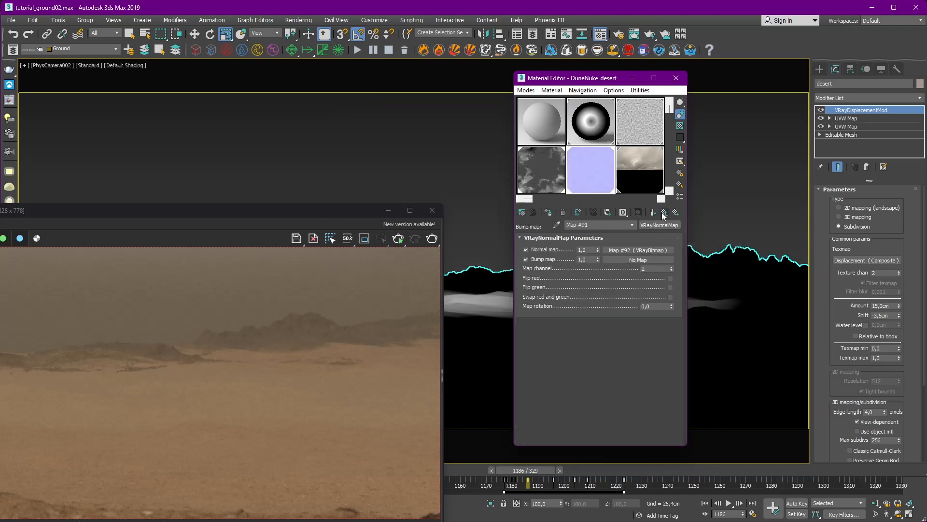
left_click(664, 213)
left_click(555, 175)
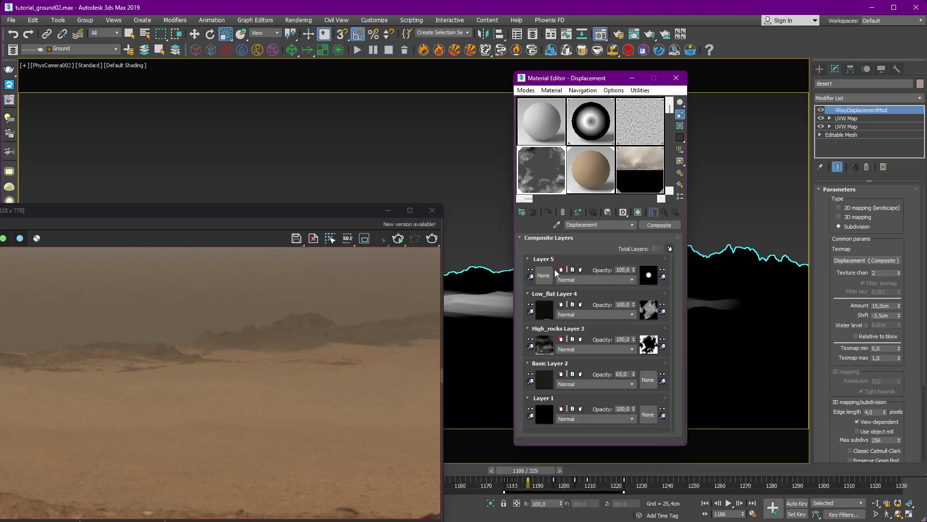
left_click(545, 271)
left_click(570, 112)
right_click(544, 276)
left_click(570, 290)
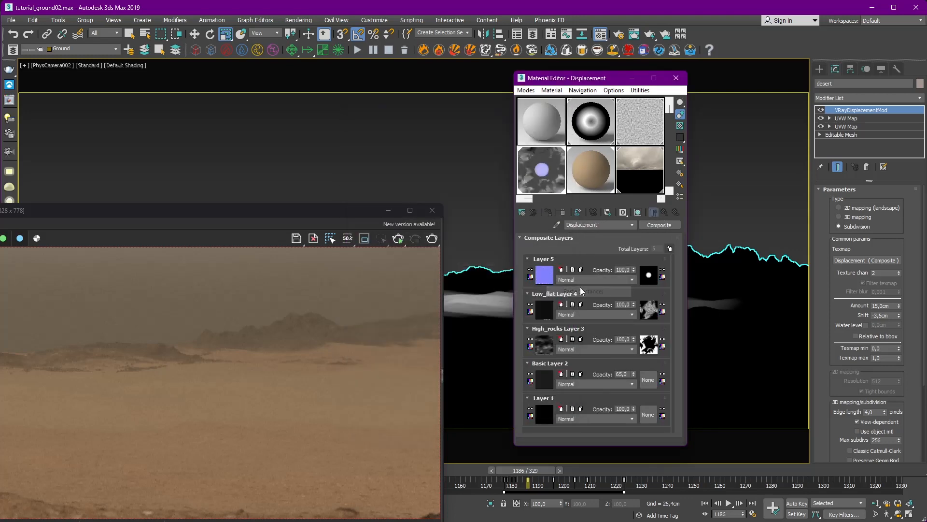
Replace Layer 5's bitmap file with vd5ibea_8K_Displacement and open an enlarged preview of the composite.
left_click(546, 276)
left_click(674, 252)
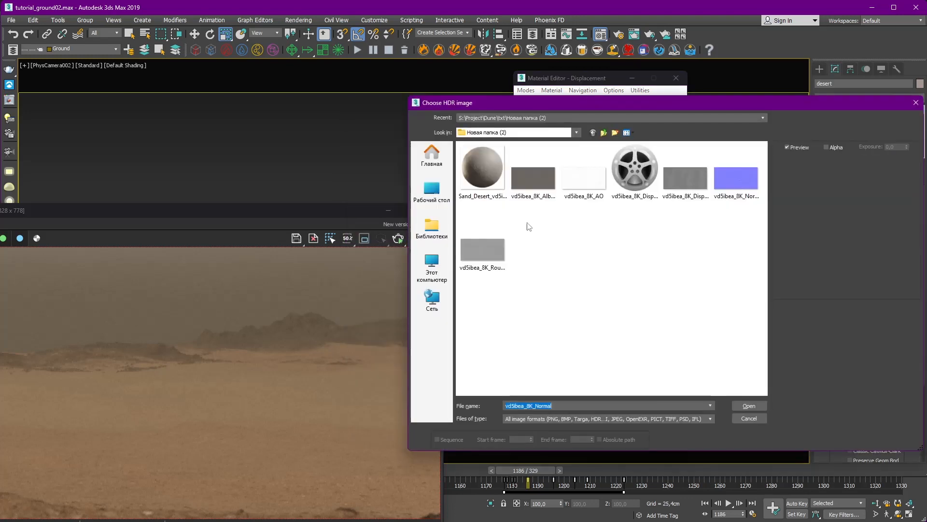
left_click(701, 164)
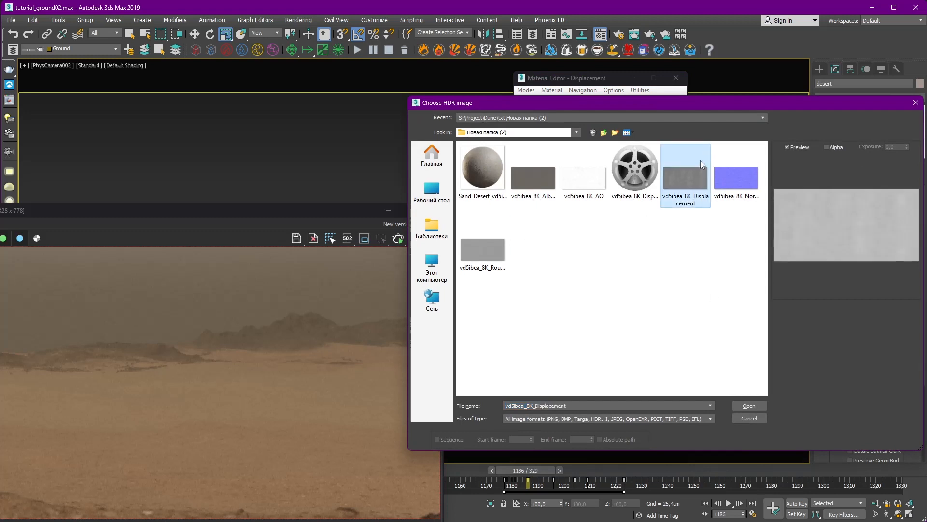
left_click(749, 405)
scroll(669, 292, "down", 10)
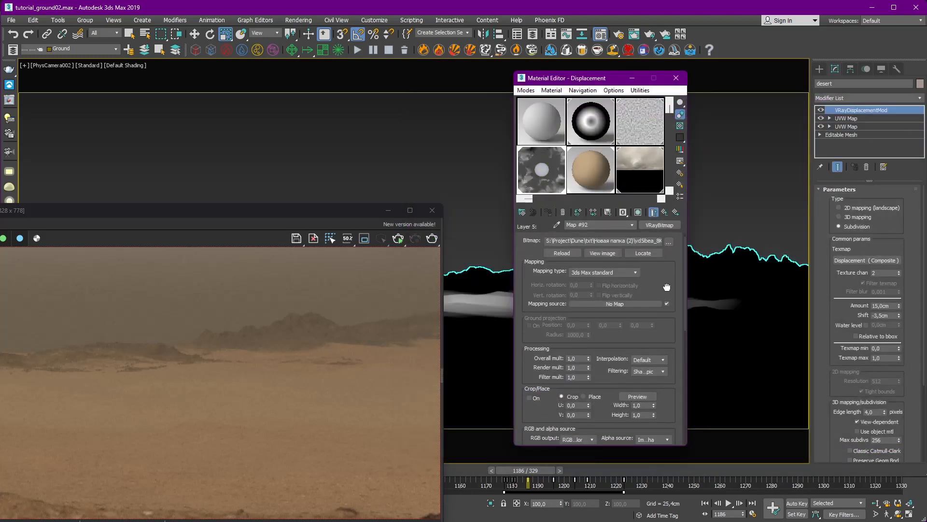
scroll(651, 301, "down", 1)
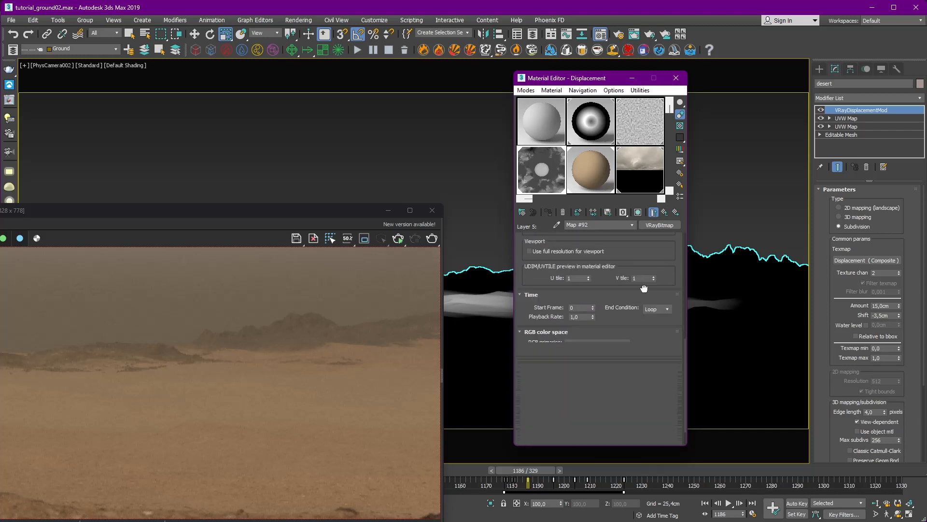
double_click(551, 176)
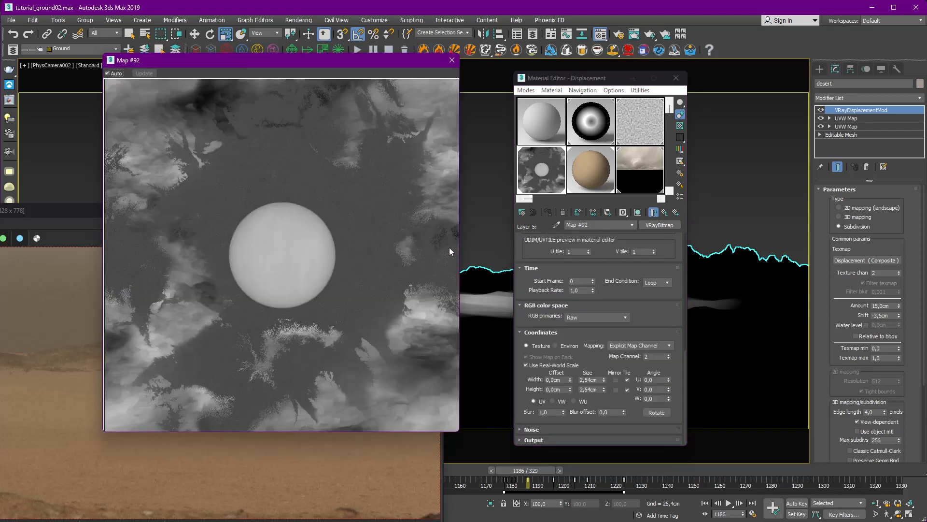
Return to the Displacement composite and lower Layer 5's opacity, trying 20 and 10 before settling on 2.
left_click(664, 214)
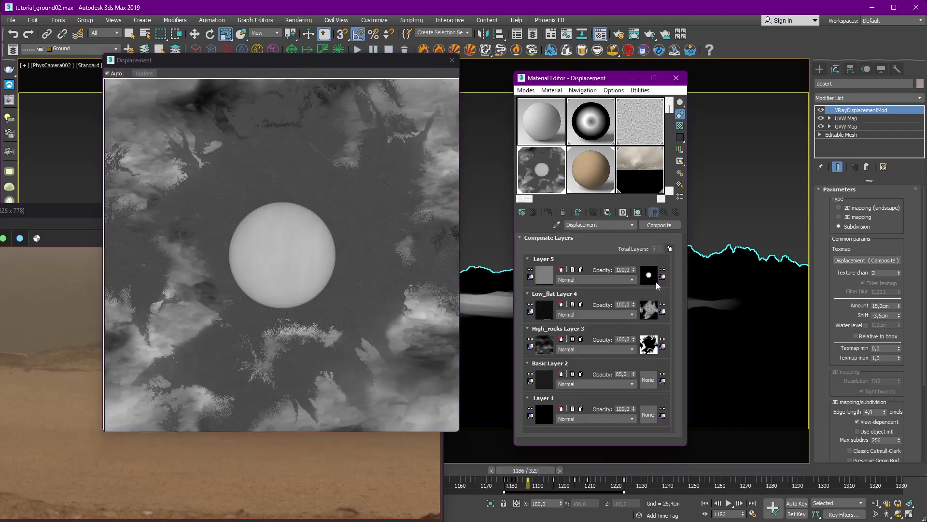
double_click(623, 269)
type("20")
key("Return")
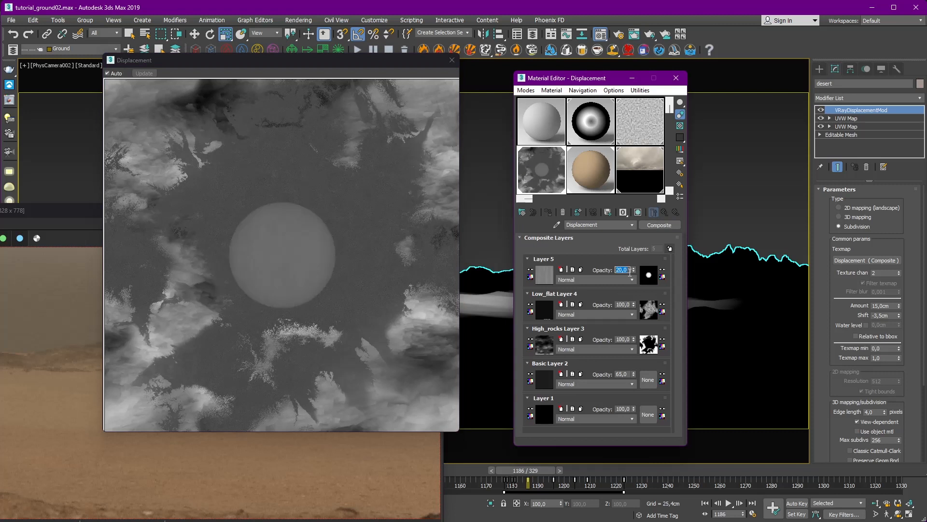
type("10")
key("Return")
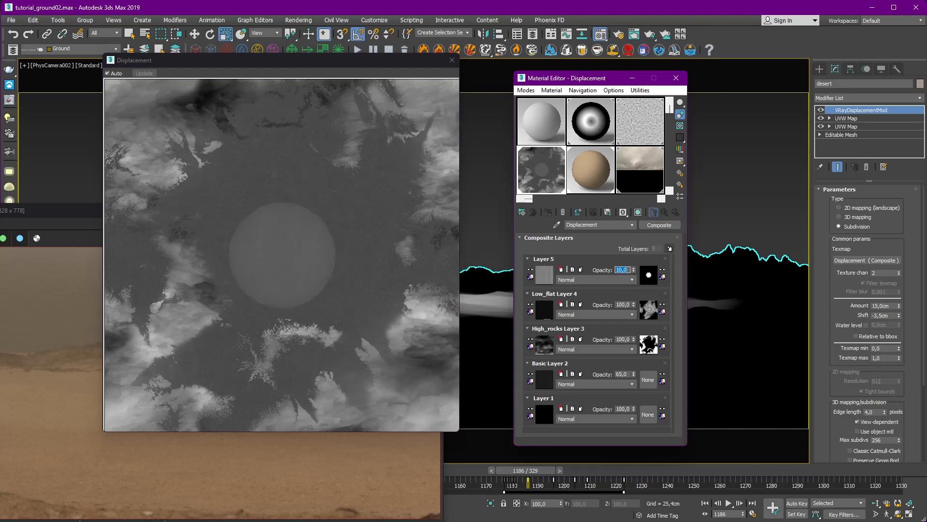
type("2")
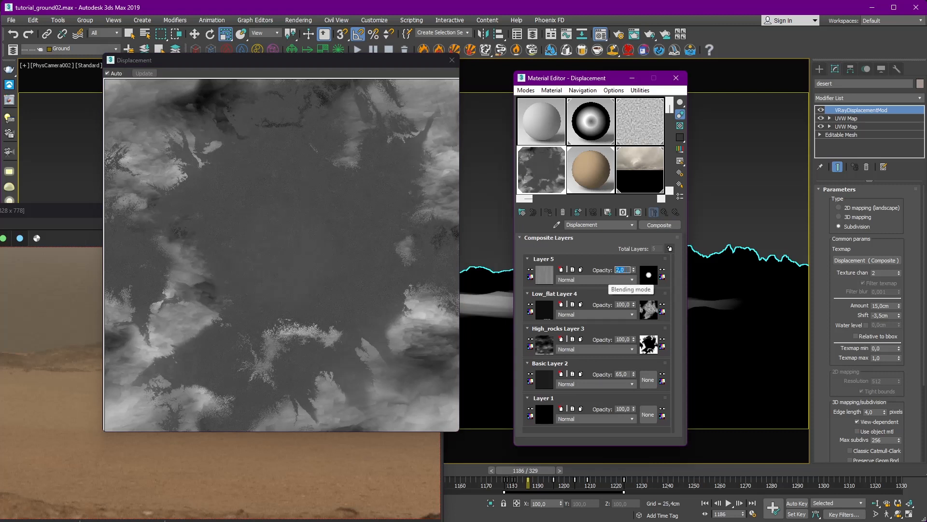
Set Layer 5's opacity to 15 and enable the color map in its bitmap's output settings.
key("Return")
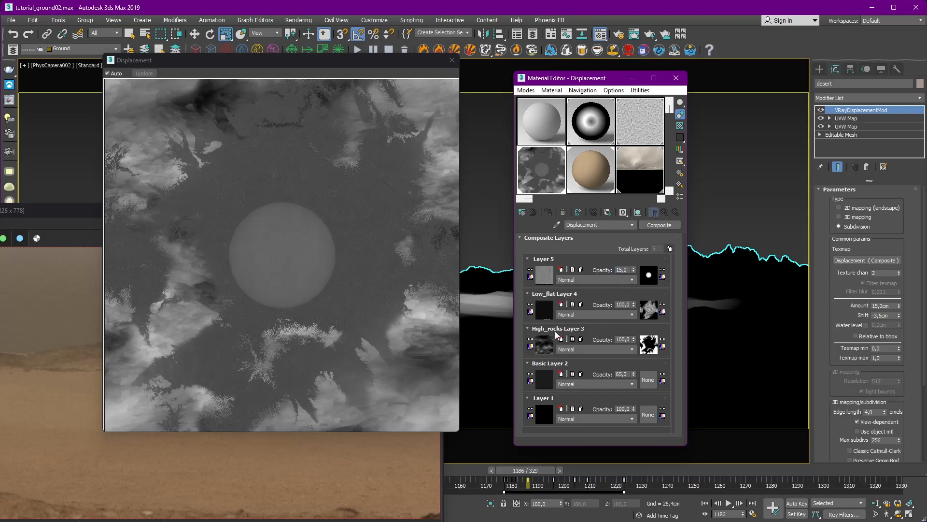
left_click(545, 275)
scroll(539, 416, "down", 5)
scroll(540, 426, "down", 10)
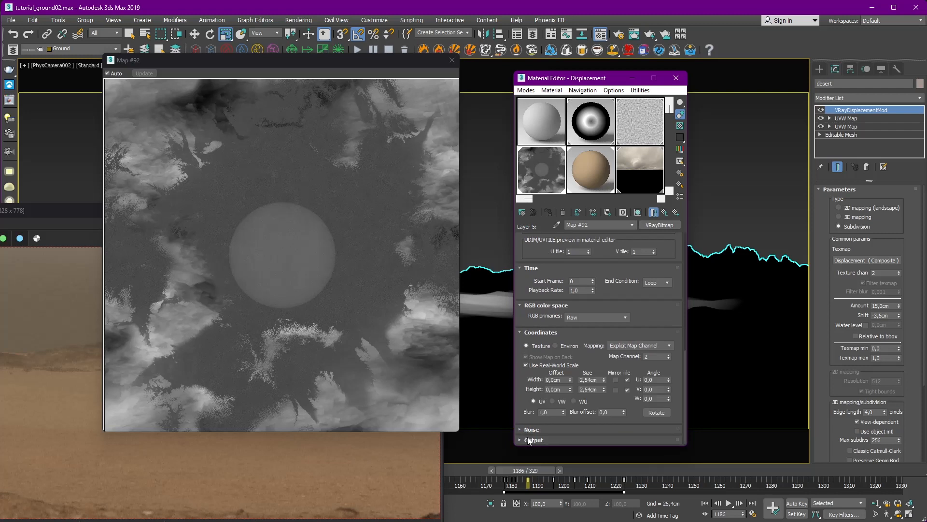
left_click(541, 277)
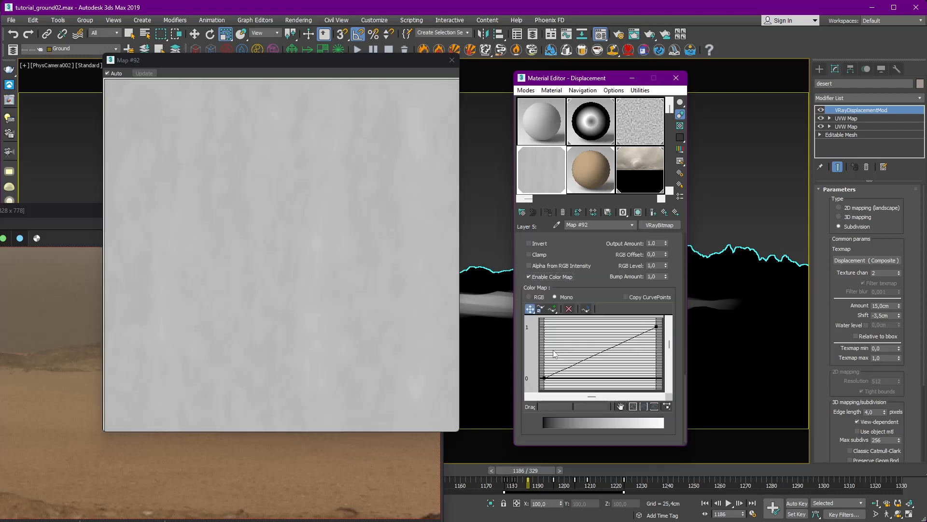
Convert the color curve's start point to Bezier-Corner and flatten its handle along the zero line.
left_click(545, 377)
right_click(543, 377)
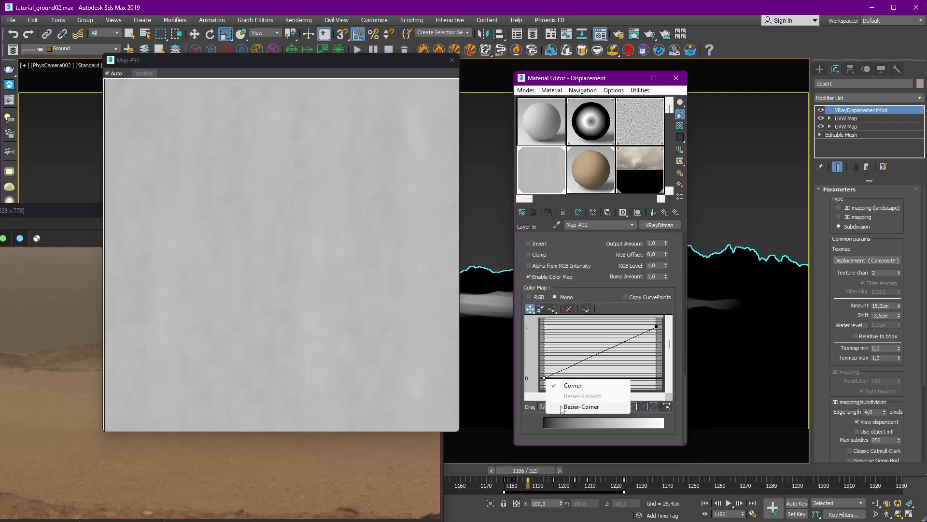
left_click(571, 407)
left_click_drag(579, 369, 620, 377)
Convert the curve's end point to Bezier-Corner and adjust both handles to form a contrast-boosting S-curve.
left_click(656, 326)
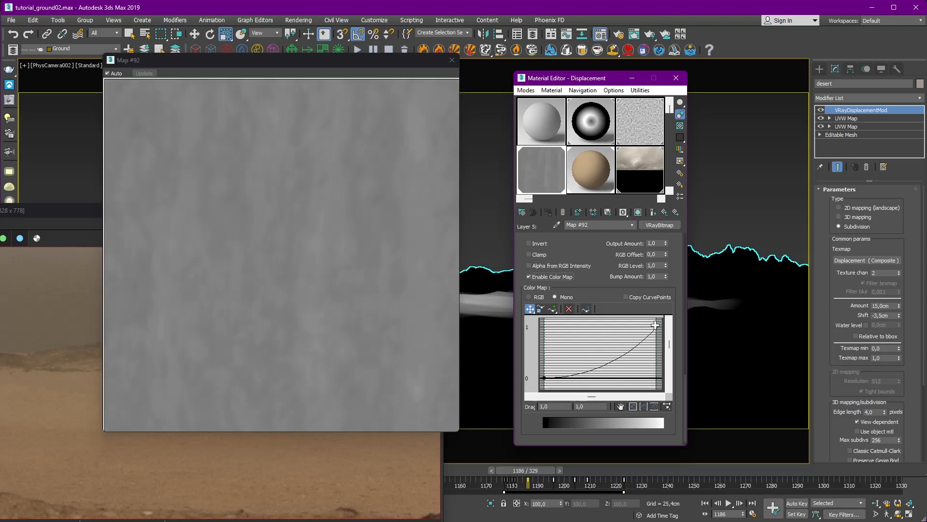
right_click(656, 327)
left_click(681, 353)
left_click_drag(622, 335, 581, 328)
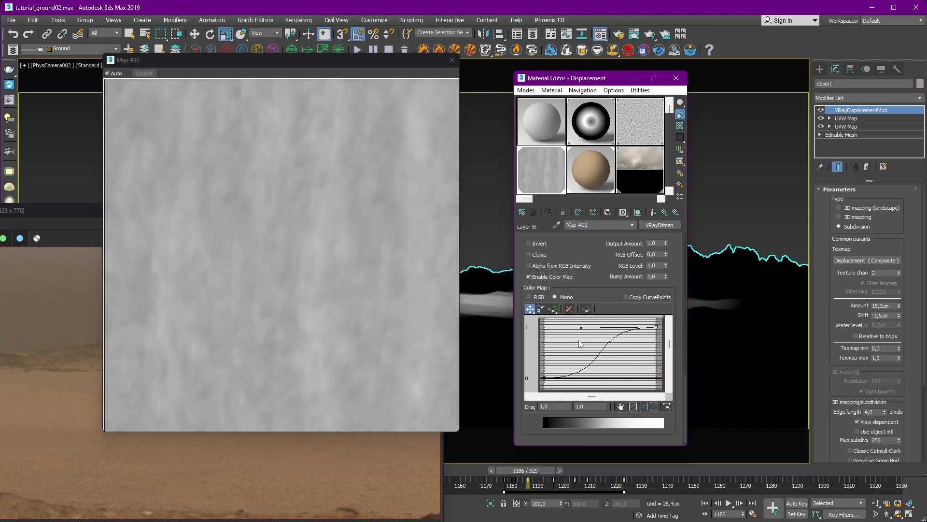
left_click(544, 378)
left_click_drag(619, 379, 629, 378)
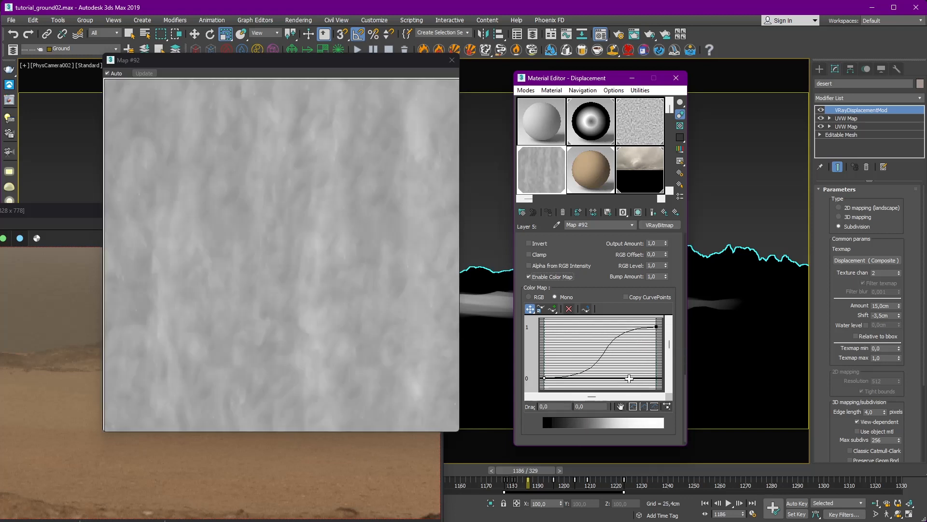
left_click(656, 326)
Raise Layer 5's opacity to 20 in the Displacement composite and review its bitmap's coordinates and Shockwave_msk mask.
left_click(665, 213)
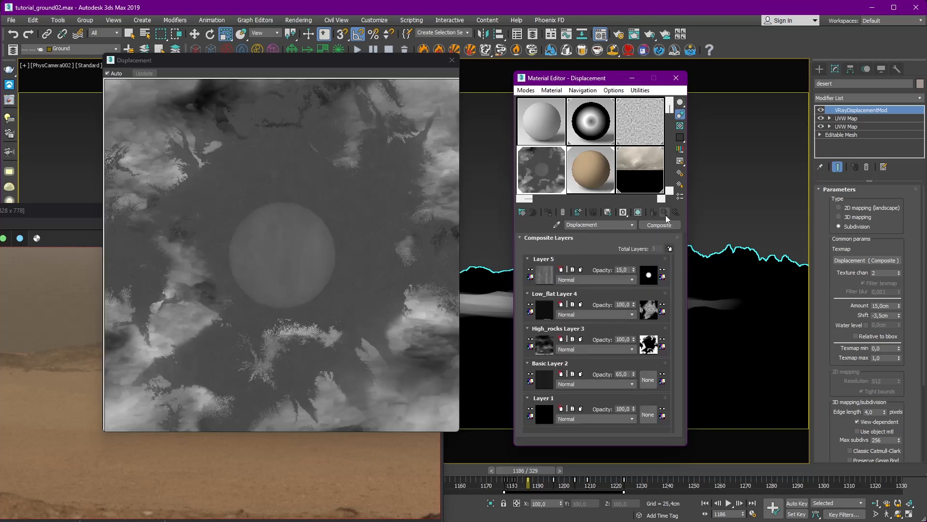
double_click(623, 270)
left_click(544, 275)
left_click_drag(659, 388, 642, 183)
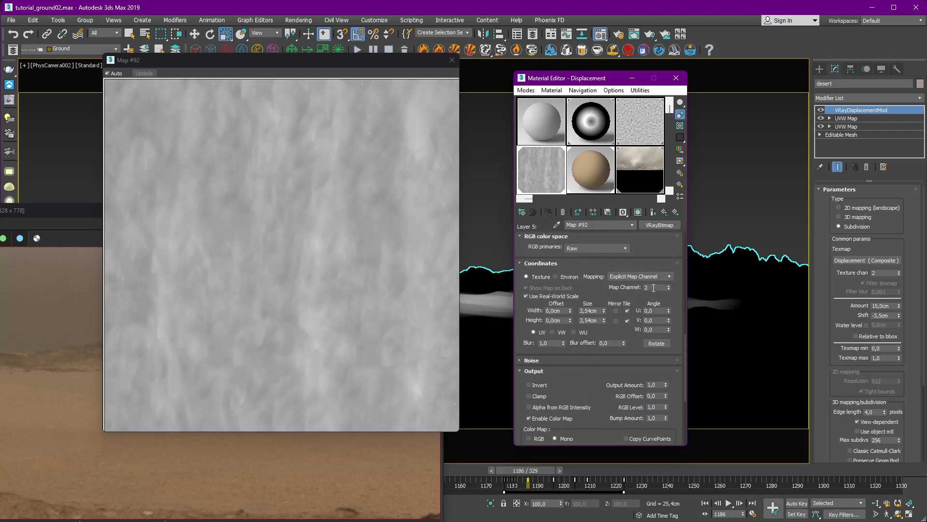
left_click(665, 212)
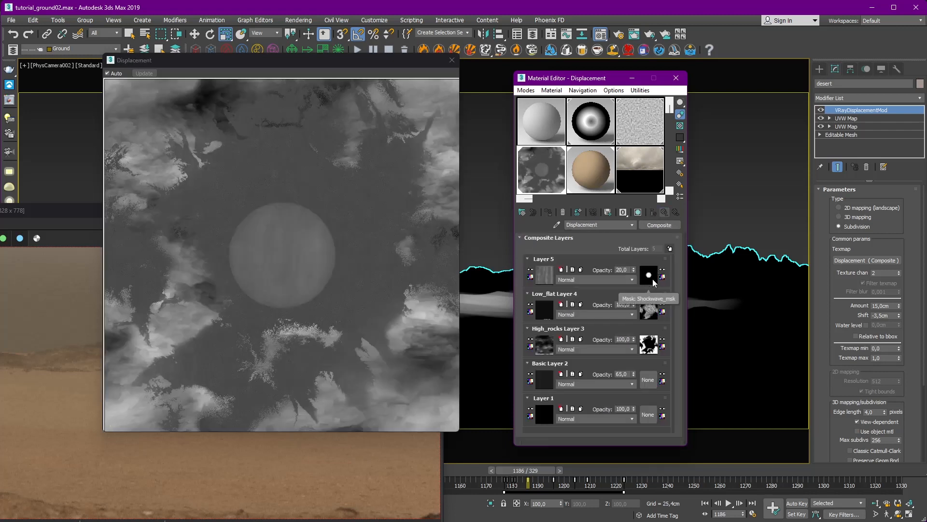
left_click(651, 278)
left_click(665, 213)
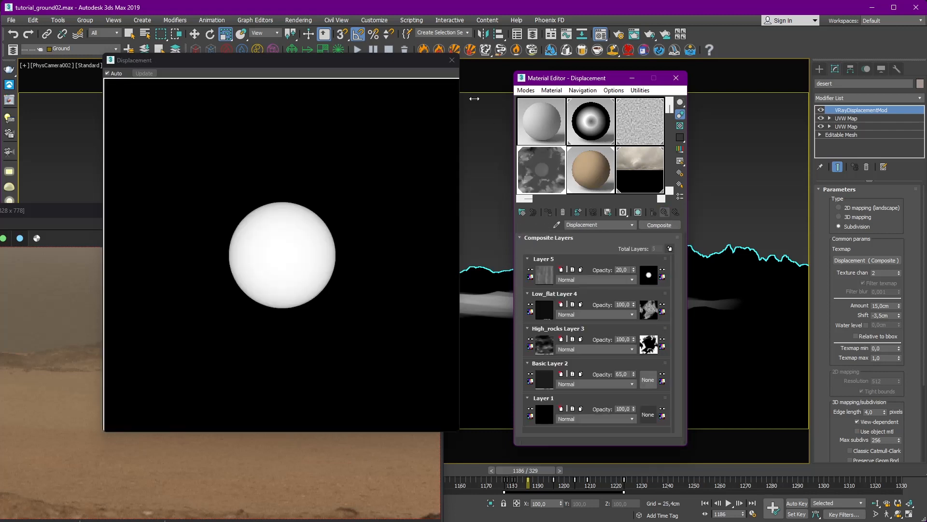
Close the map preview and render a region covering the central desert ground behind the foreground rock.
left_click(452, 60)
left_click_drag(328, 212, 447, 105)
middle_click_drag(368, 251, 223, 271)
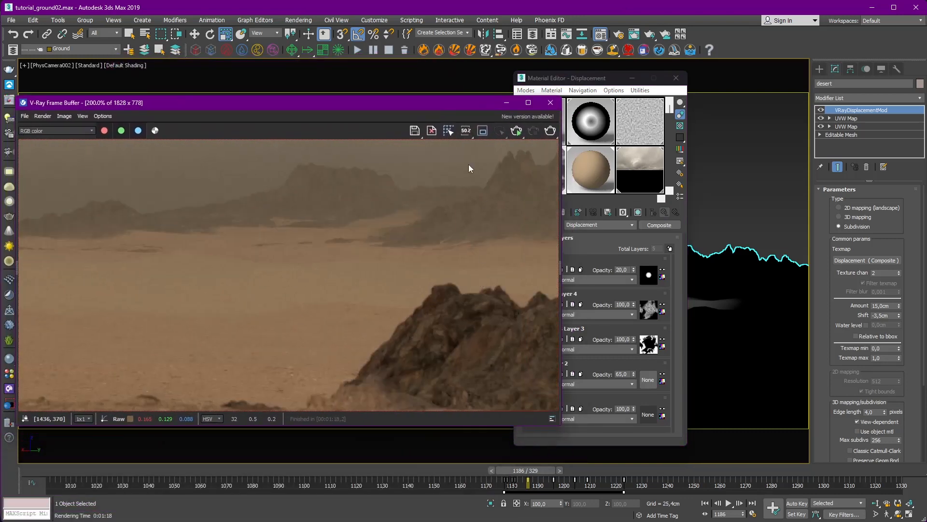
left_click_drag(176, 207, 556, 346)
left_click(551, 132)
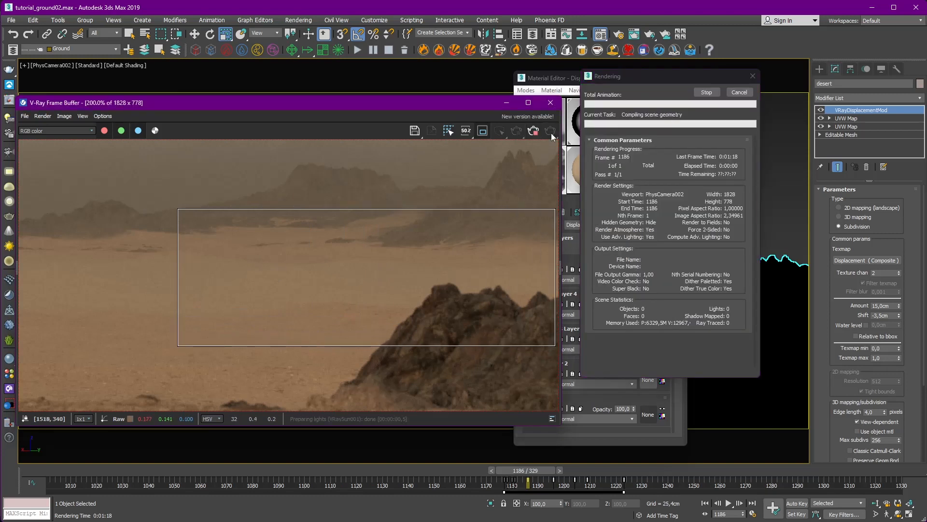
left_click(103, 521)
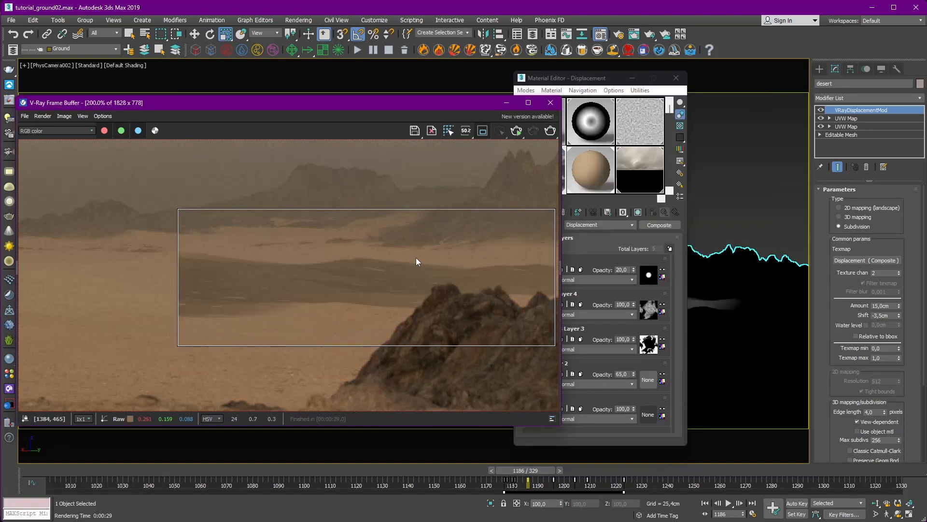
Examine the displaced ground inside the rendered region up close.
middle_click_drag(428, 254, 434, 256)
left_click_drag(379, 103, 459, 108)
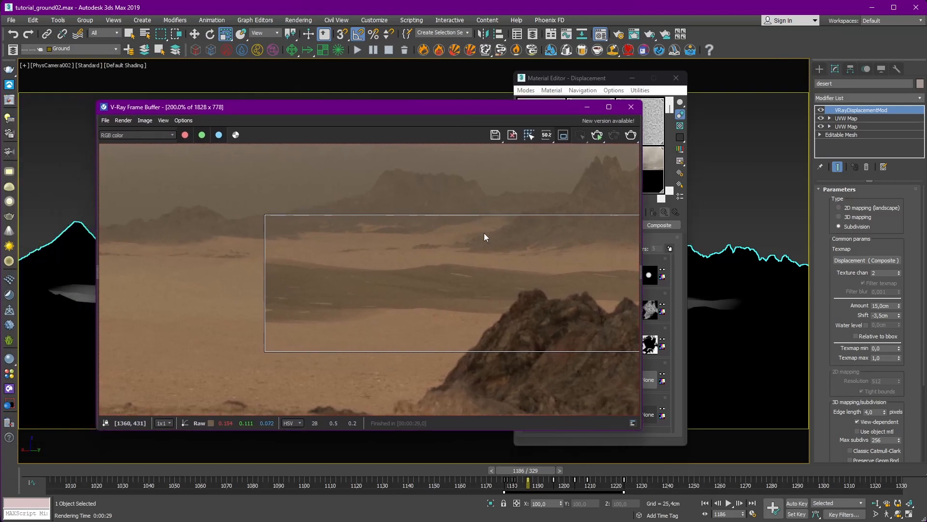
middle_click_drag(561, 272, 475, 274)
scroll(474, 273, "up", 1)
middle_click_drag(266, 311, 565, 315)
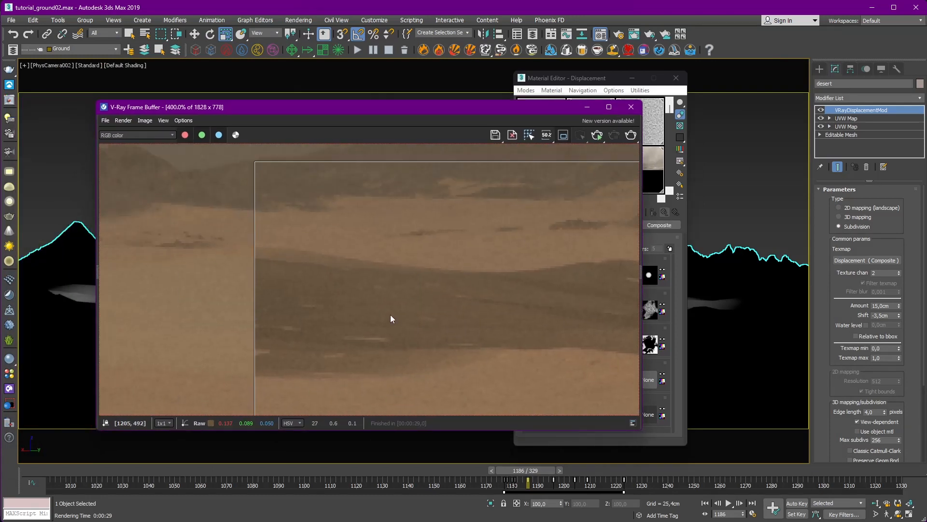
scroll(390, 314, "down", 1)
left_click_drag(520, 107, 390, 119)
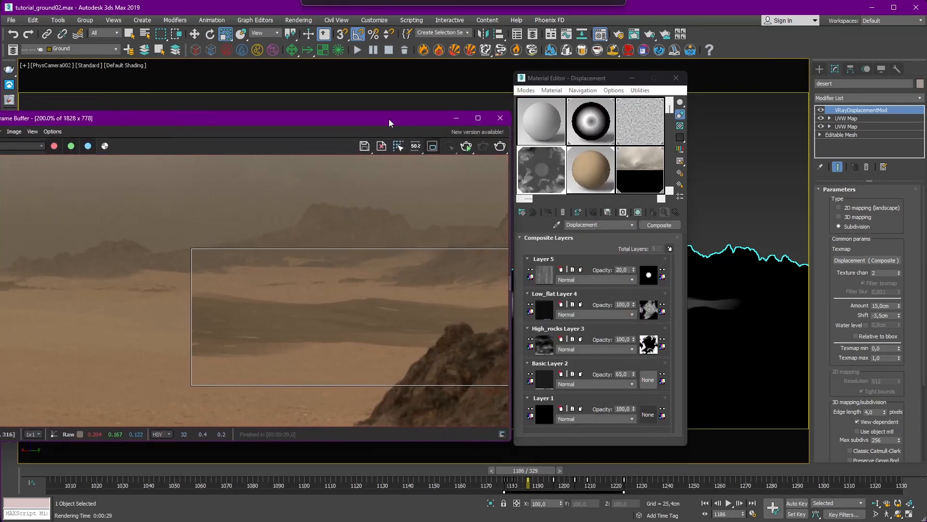
Open the Dusty_ground coat of the DuneNuke_desert material and check its diffuse map.
left_click(624, 270)
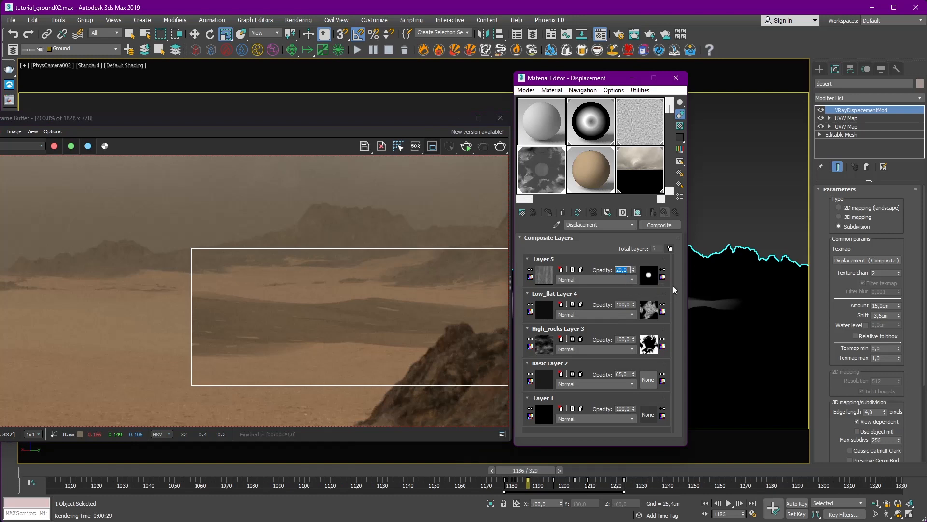
left_click(590, 177)
left_click(664, 212)
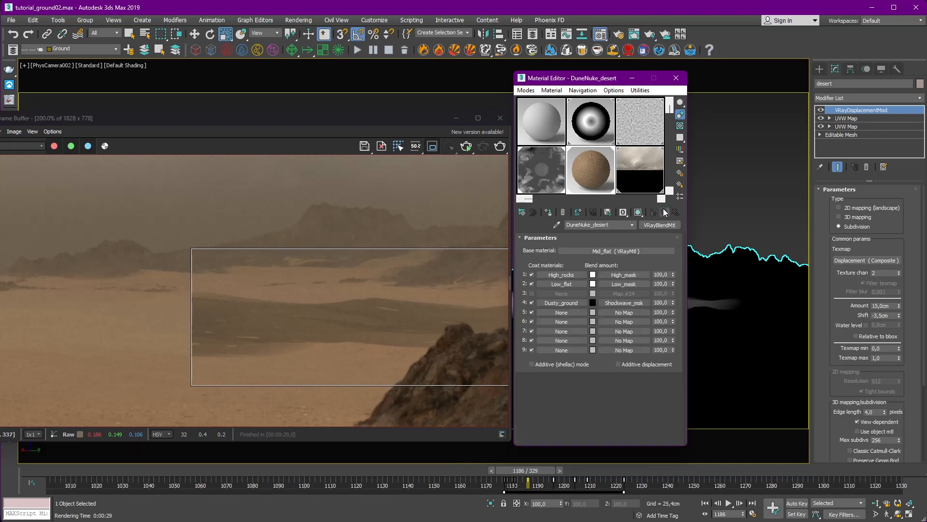
left_click(567, 315)
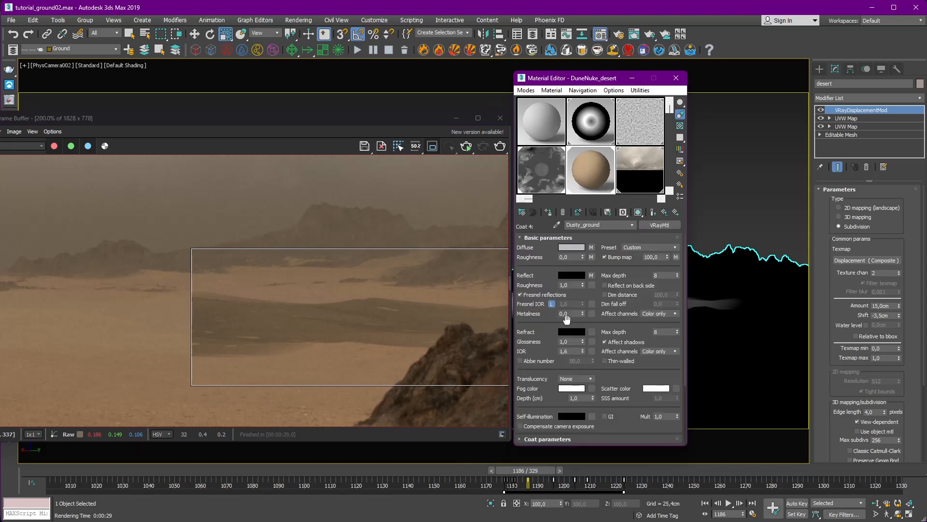
left_click(591, 249)
left_click(664, 212)
Give Dusty_ground's VRayNormalMap its own separate bitmap loaded with the vd5ibea_8K normal image.
left_click(677, 256)
left_click(630, 262)
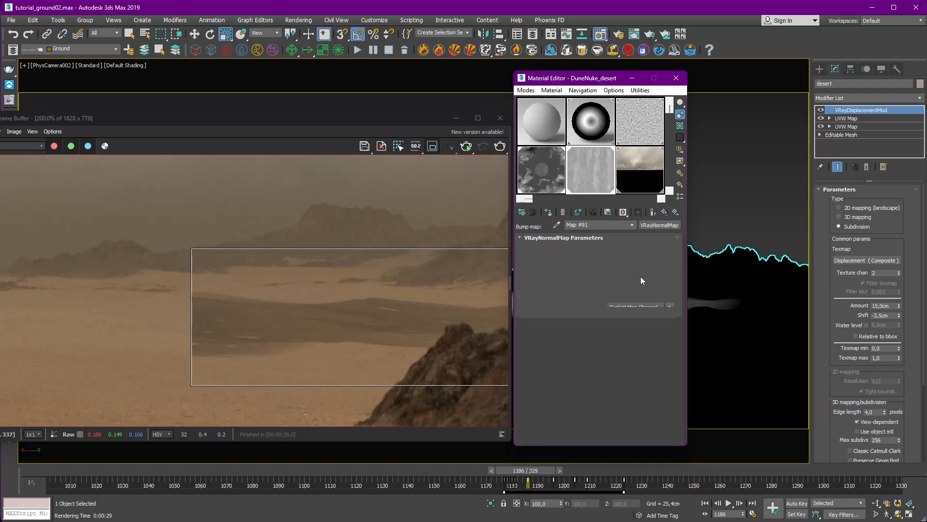
left_click_drag(638, 252, 678, 255)
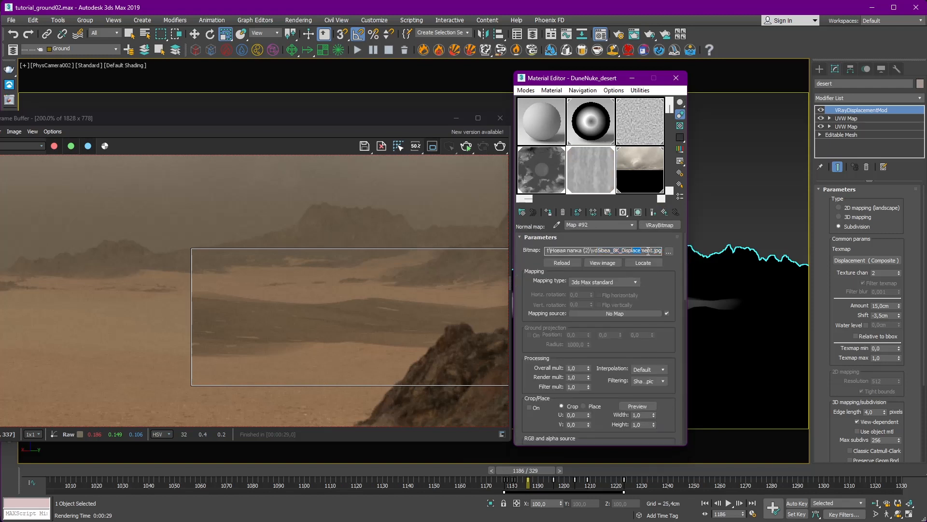
left_click_drag(674, 296, 600, 232)
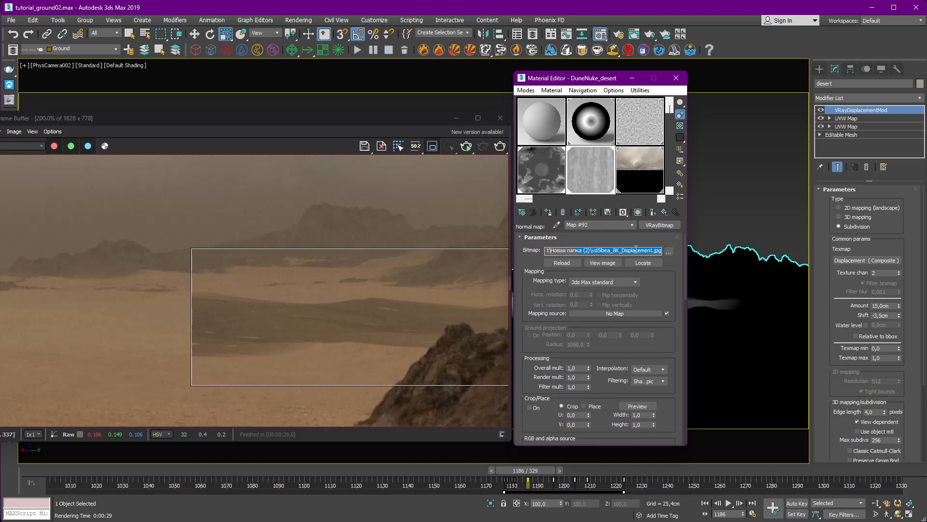
left_click(669, 251)
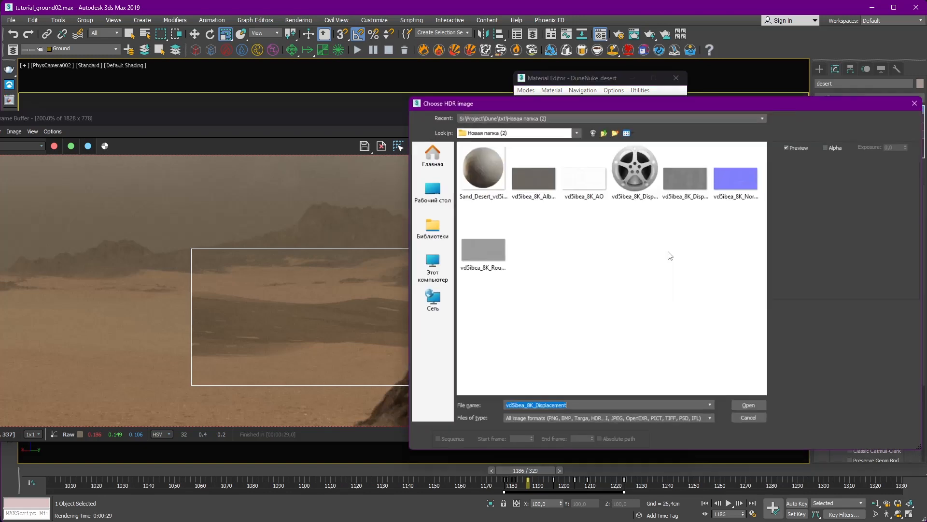
double_click(739, 191)
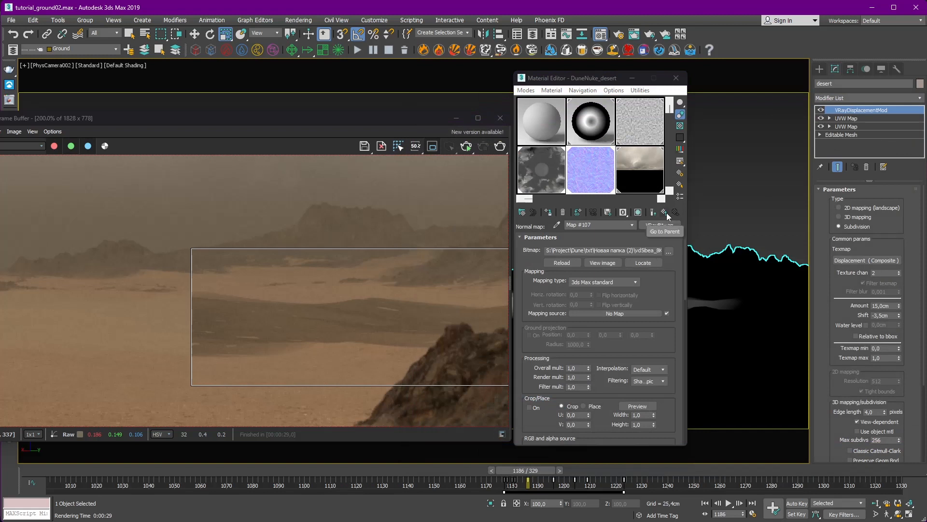
left_click(667, 214)
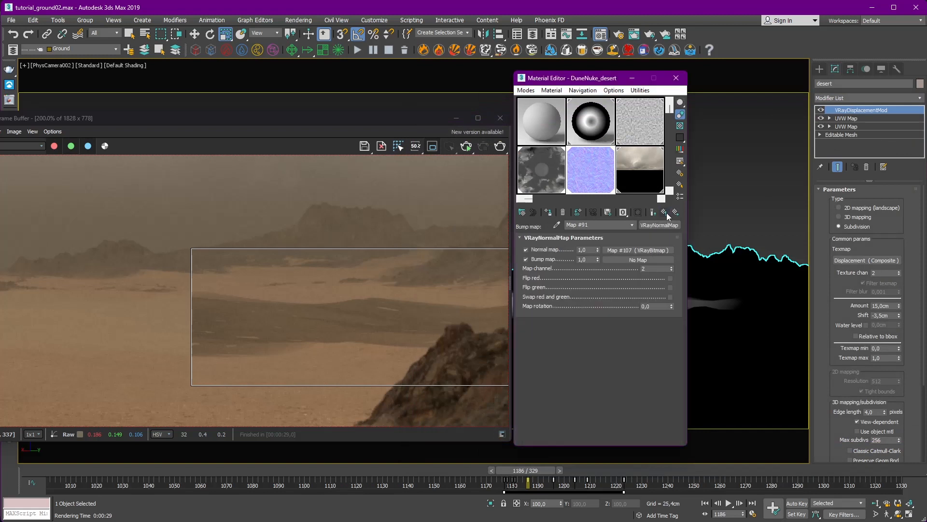
Check which bitmap file Layer 5 of the Displacement composite uses.
left_click(541, 174)
left_click(545, 283)
left_click_drag(597, 250, 707, 250)
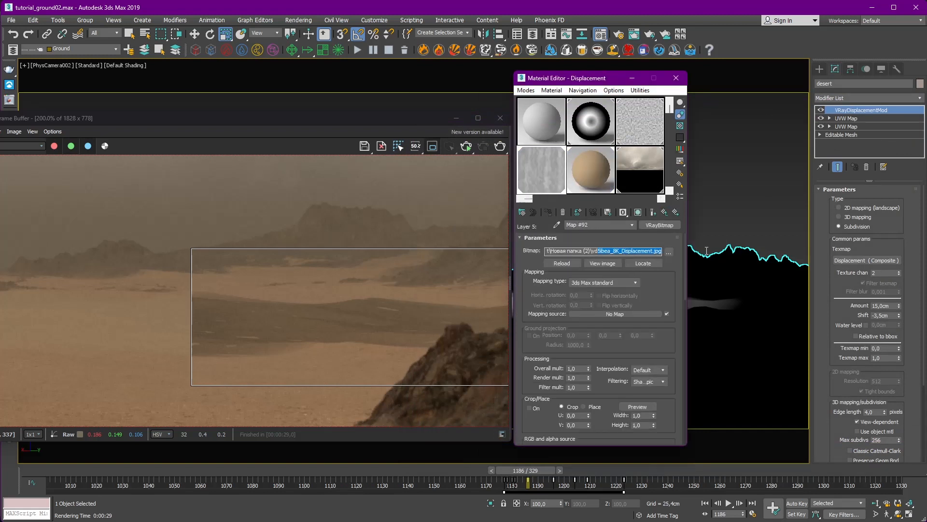
left_click(665, 213)
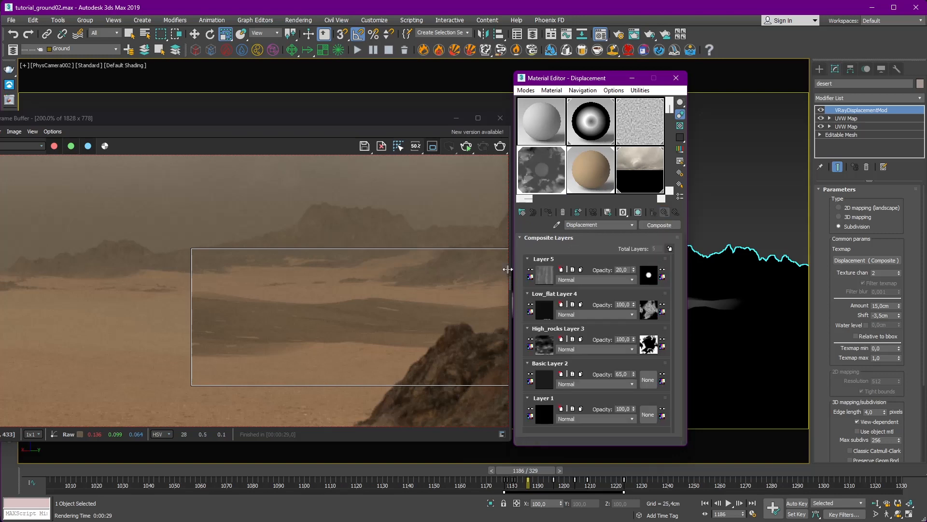
Re-render the desert ground region and set Layer 5's opacity to 35 in the Displacement composite.
left_click(453, 307)
middle_click_drag(453, 304, 376, 300)
left_click(500, 147)
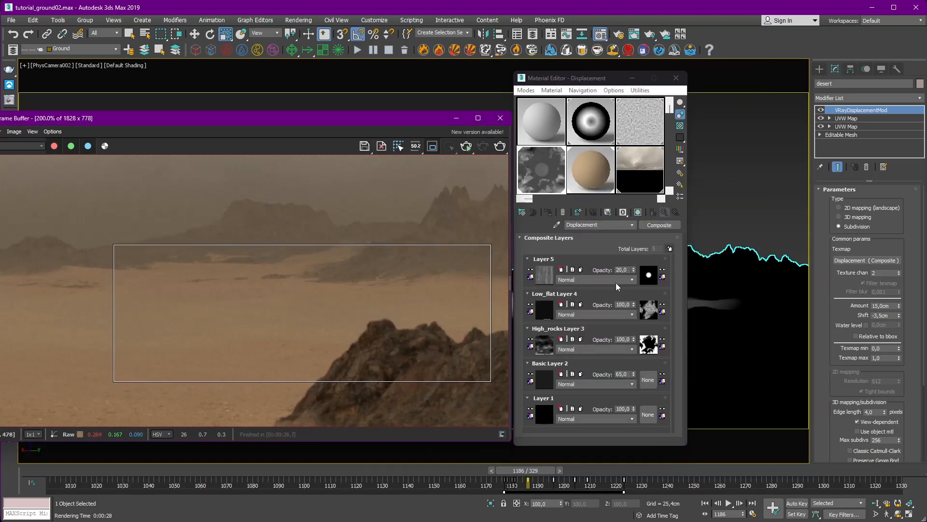
left_click(623, 269)
type("35")
key("Return")
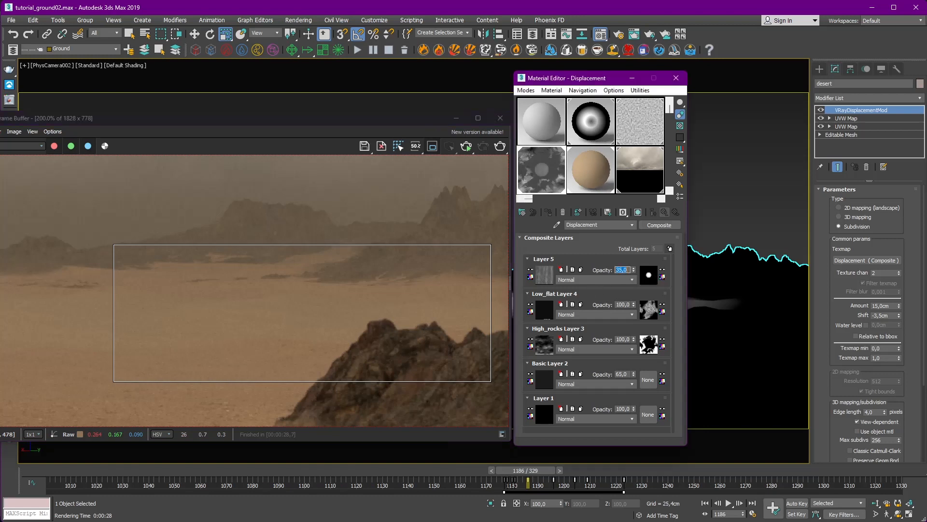
Move the Material Editor out of the way and advance the animation to frame 1206.
middle_click_drag(468, 304, 283, 315)
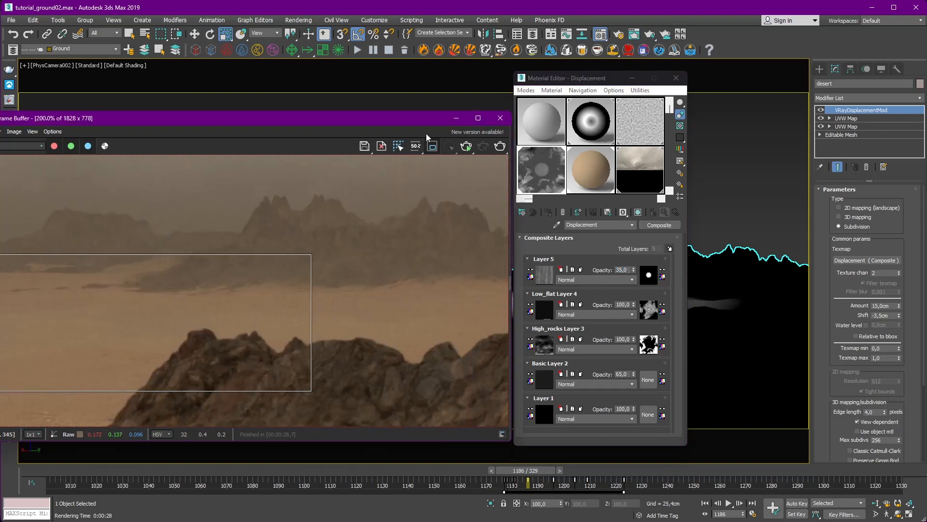
left_click_drag(606, 79, 778, 423)
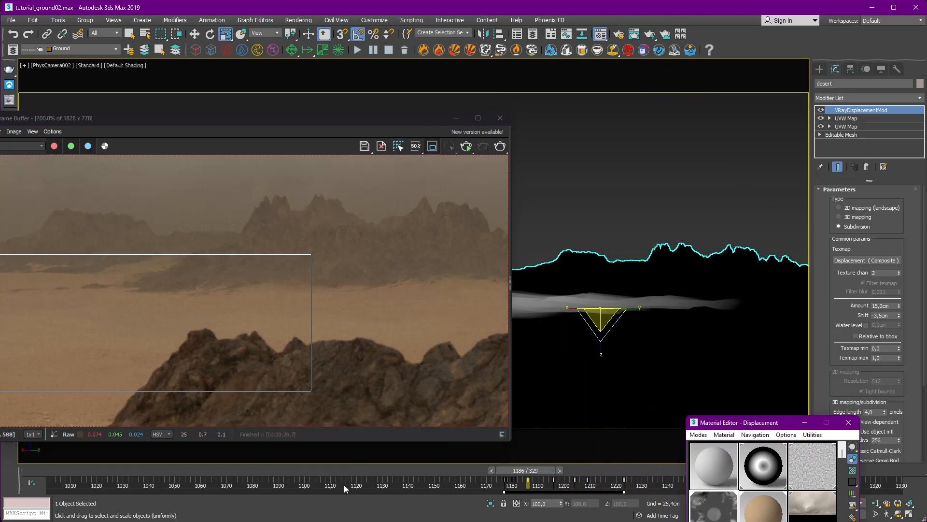
left_click_drag(538, 471, 592, 471)
key("r")
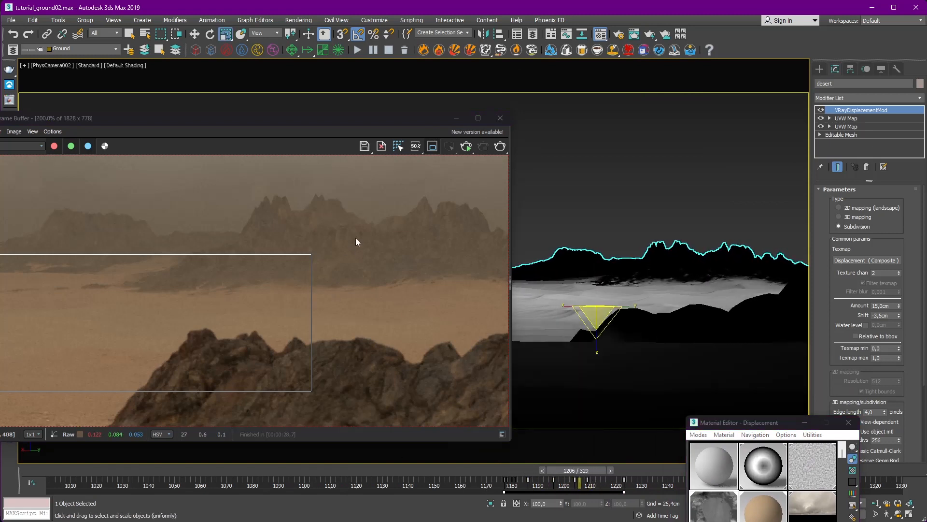
Raise Layer 5's opacity to 40 and render a new region over the ground and distant rocks.
left_click_drag(363, 225, 42, 352)
left_click_drag(312, 119, 370, 133)
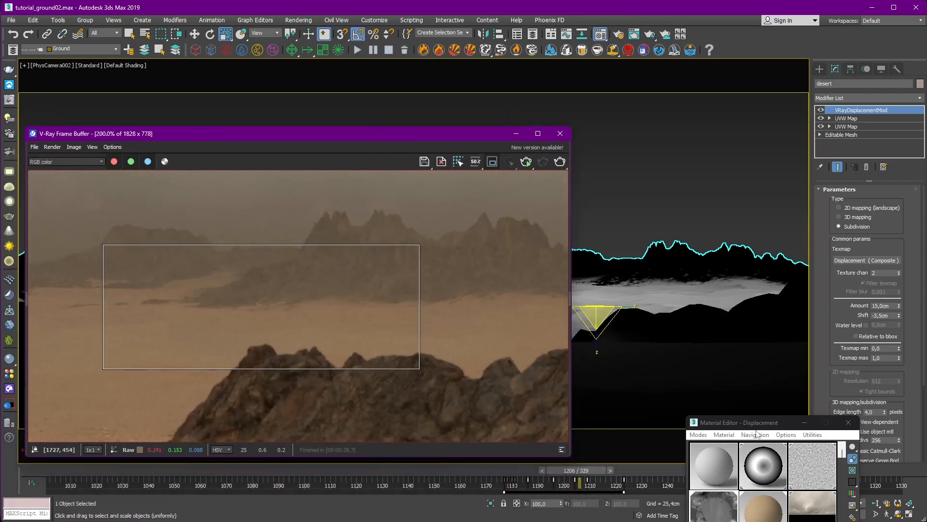
left_click_drag(754, 423, 701, 138)
left_click_drag(438, 134, 448, 127)
left_click(569, 156)
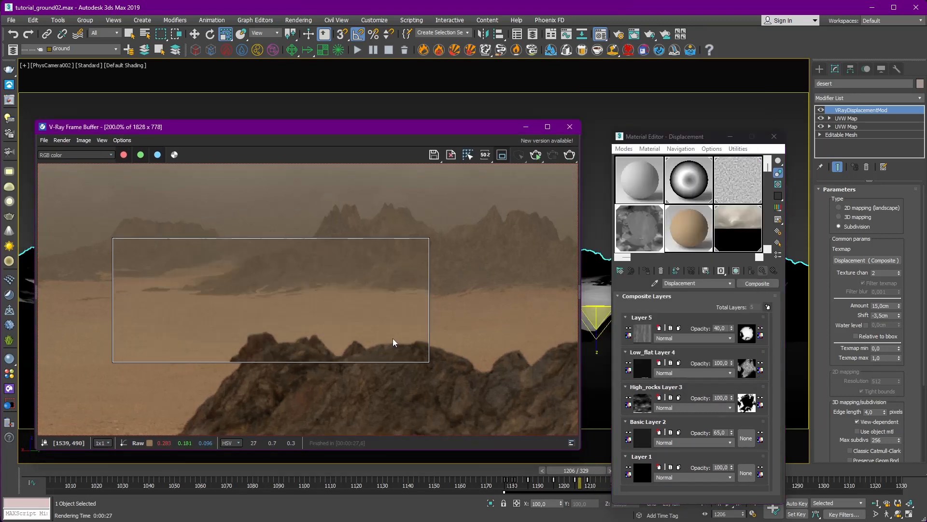
Inspect the rendered ground around the rocks at closer range and in the wider frame, then close the frame buffer and Material Editor.
middle_click_drag(393, 338, 412, 340)
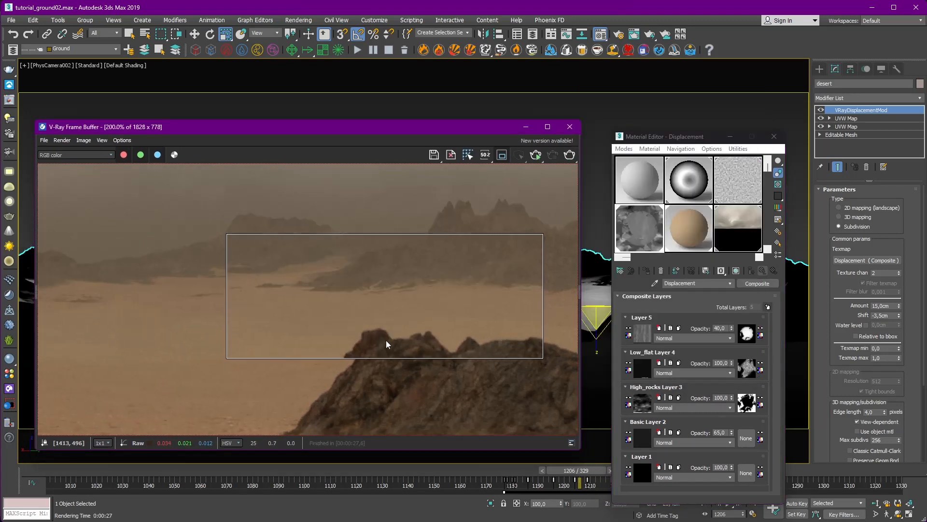
left_click(518, 156)
scroll(450, 346, "down", 2)
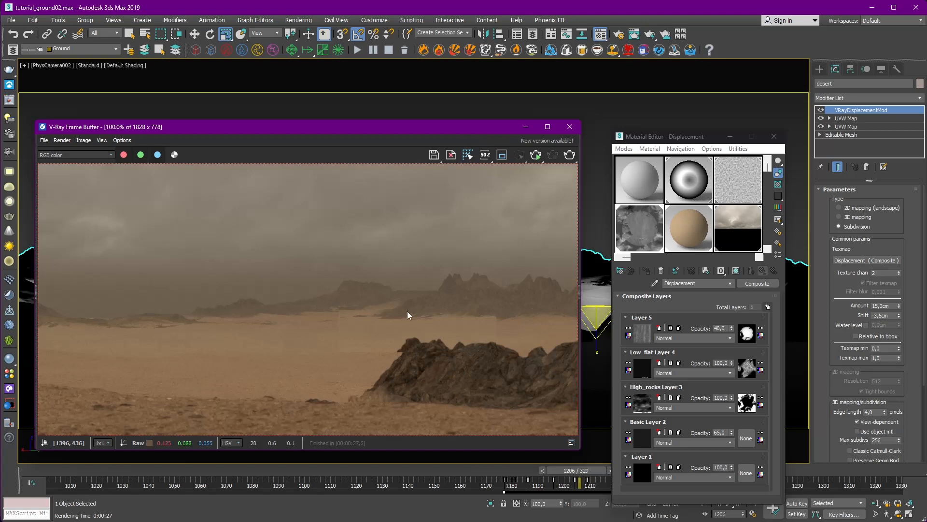
left_click(569, 127)
left_click(774, 137)
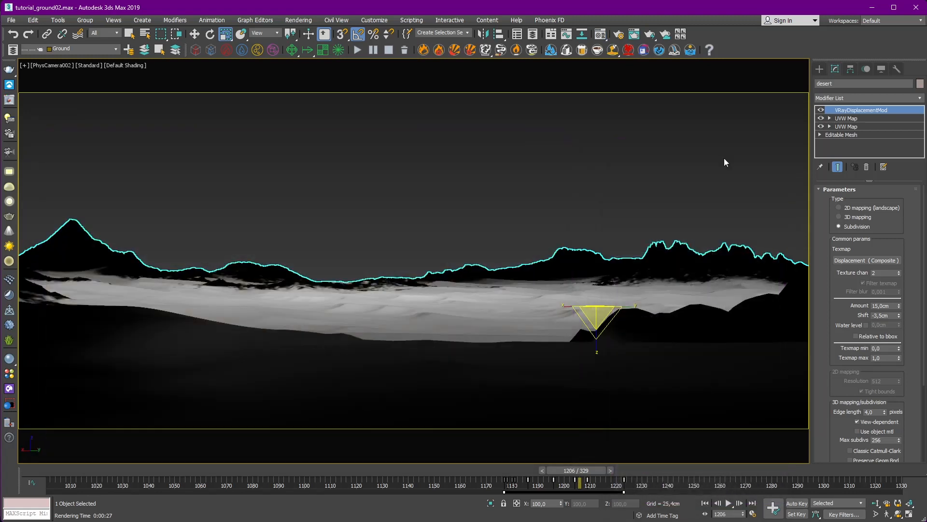
Deselect the desert mesh, move the animation to frame 1226 and set shaded objects to display in Object Color.
left_click(723, 158)
left_click_drag(574, 470, 640, 467)
left_click_drag(698, 467, 628, 469)
key("r")
left_click(882, 69)
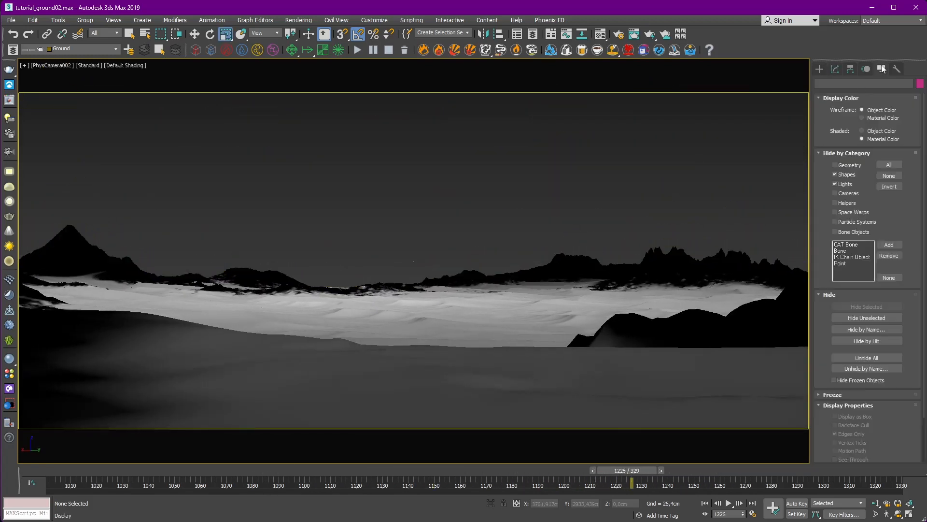
left_click(861, 131)
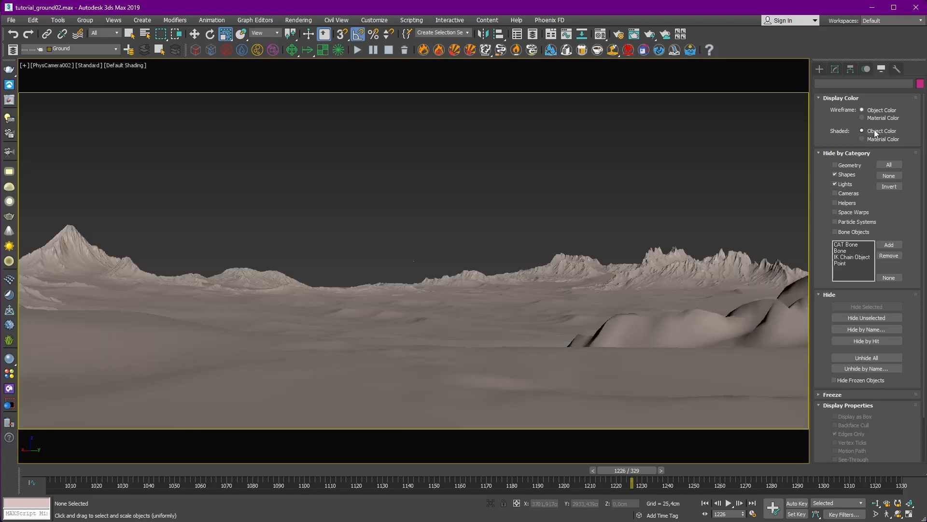
Unhide the core_expld and shockwave layers and close the Layer Explorer.
left_click(16, 51)
left_click(49, 158)
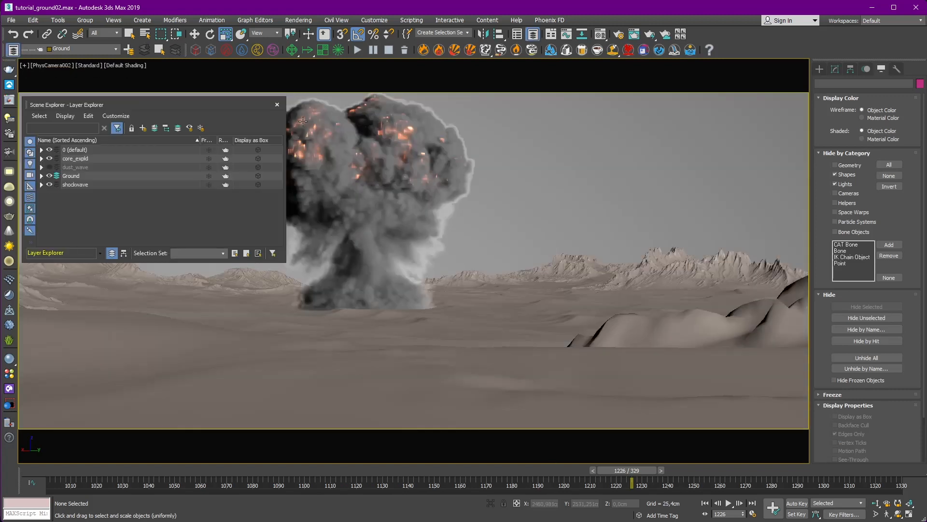
left_click(277, 104)
Select the PhysCamera002 target, go to frame 1187 and move it about 6.2 cm left in Screen coordinates to center the explosion.
left_click(47, 66)
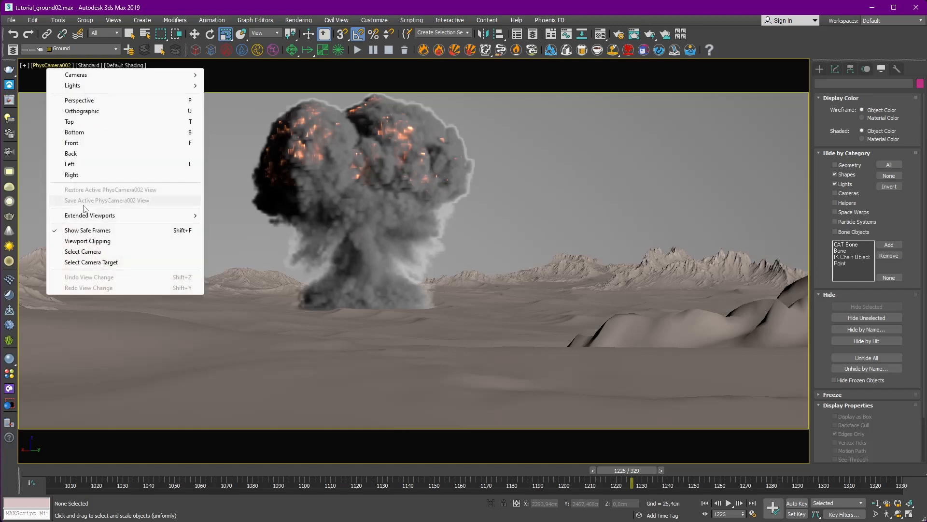
left_click(95, 263)
key("w")
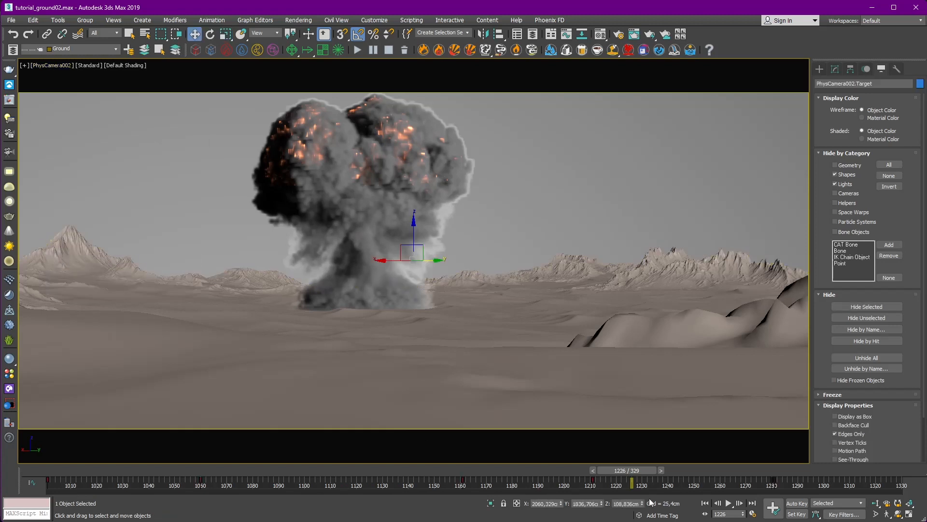
left_click_drag(631, 470, 532, 482)
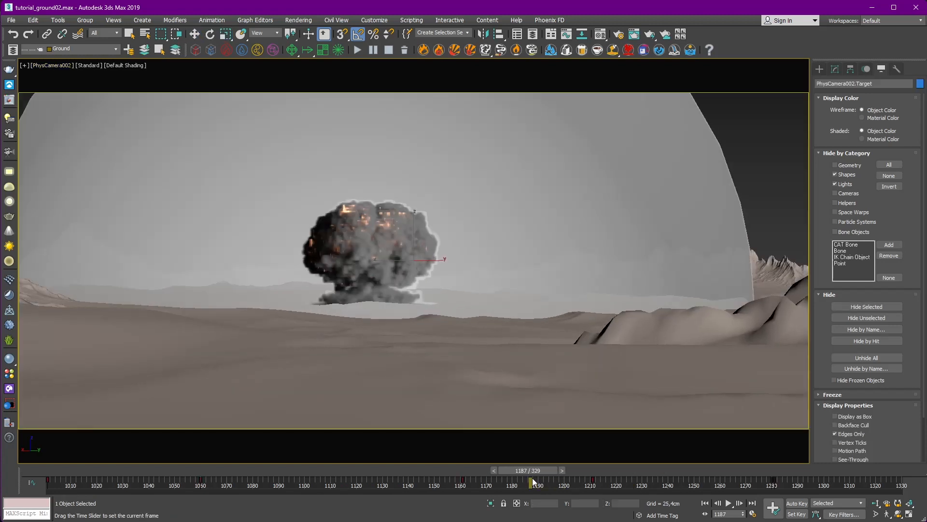
left_click(267, 33)
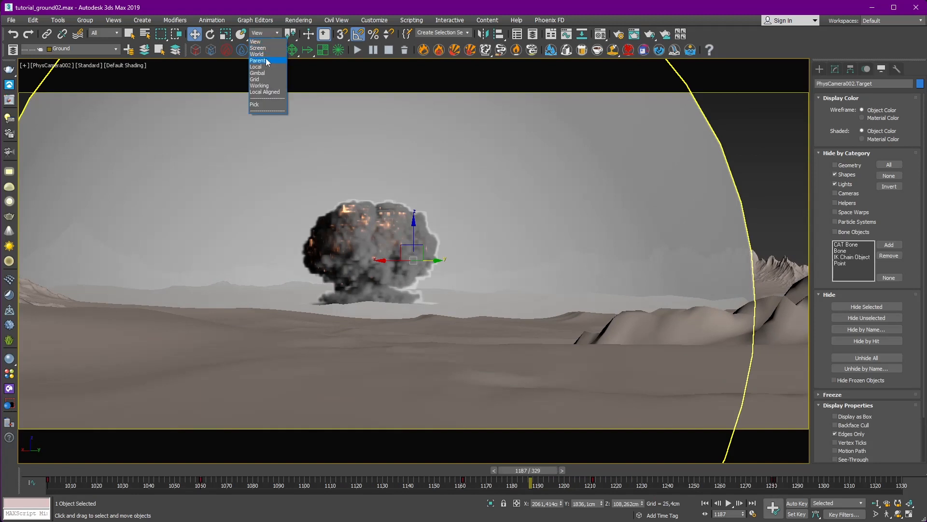
left_click(267, 49)
left_click_drag(448, 261, 415, 271)
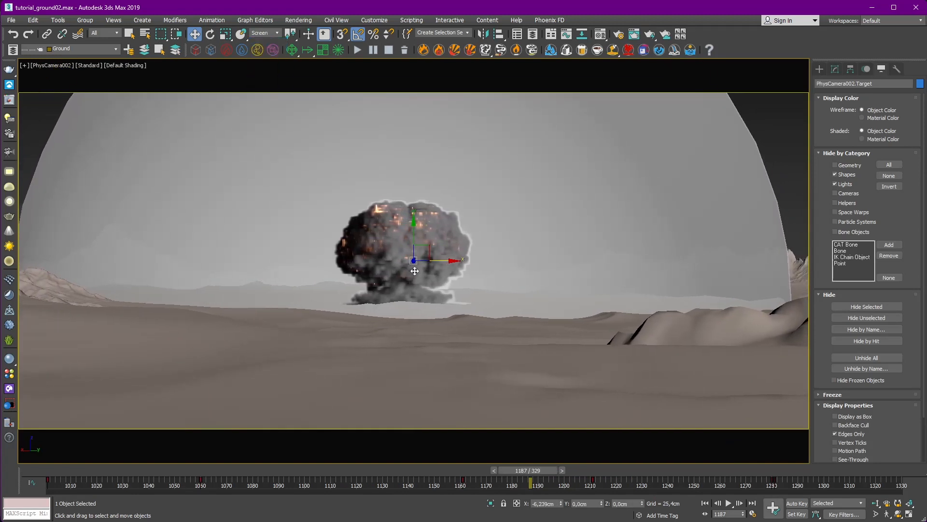
Deselect the camera target and scrub forward to frame 1207 to check the explosion's framing.
left_click(777, 120)
left_click_drag(527, 470, 577, 466)
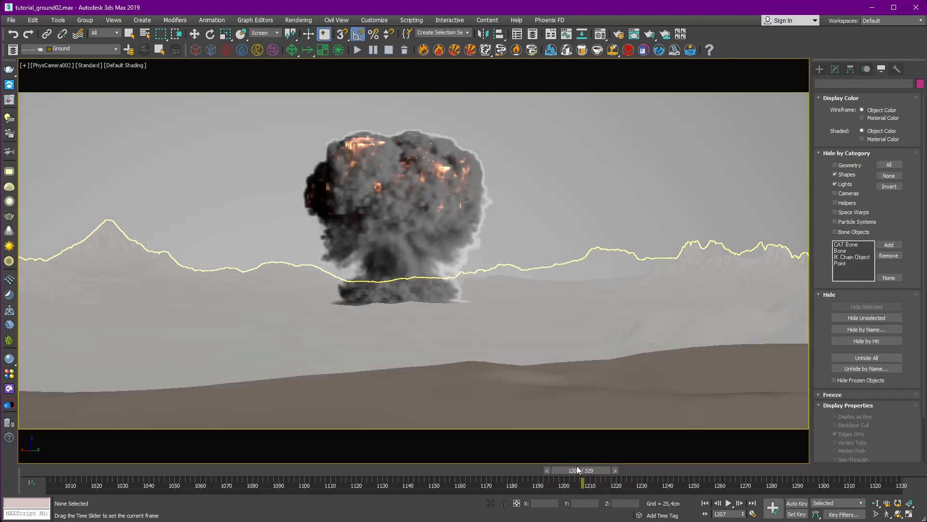